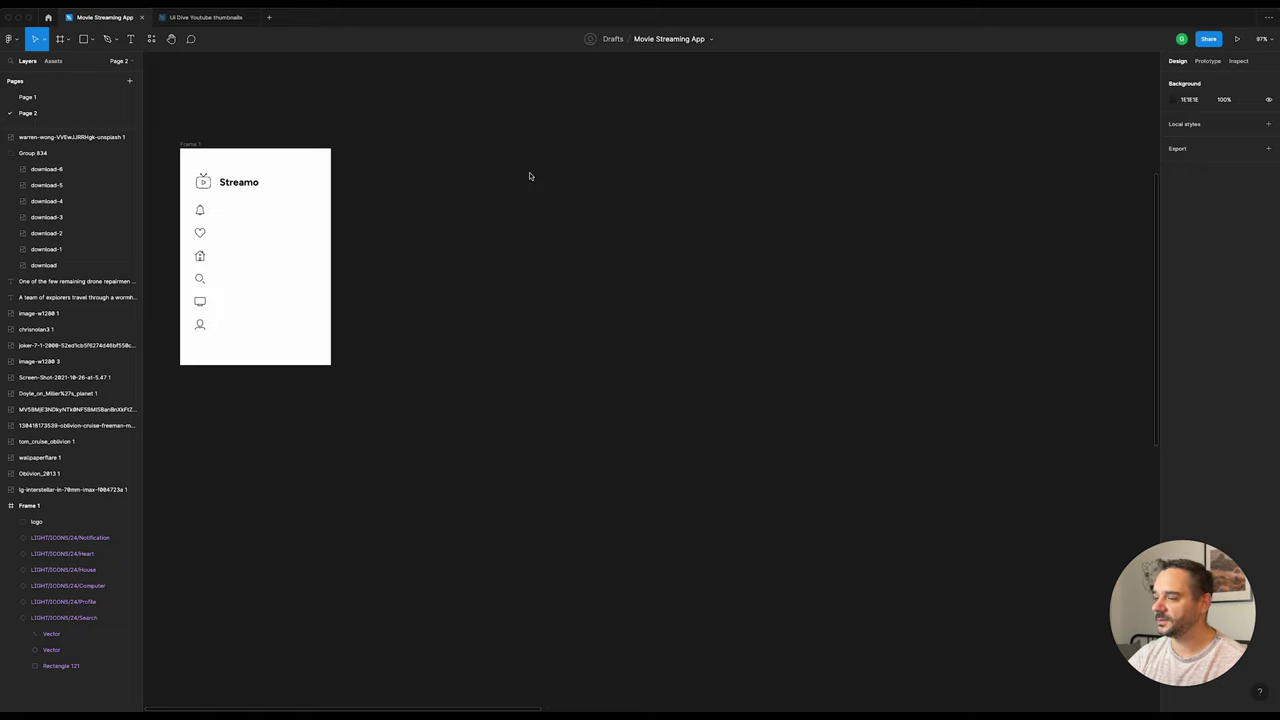
# Step: Add a 1440×960 Surface Pro 8 frame just right of the Streamo frame
pyautogui.press('f')
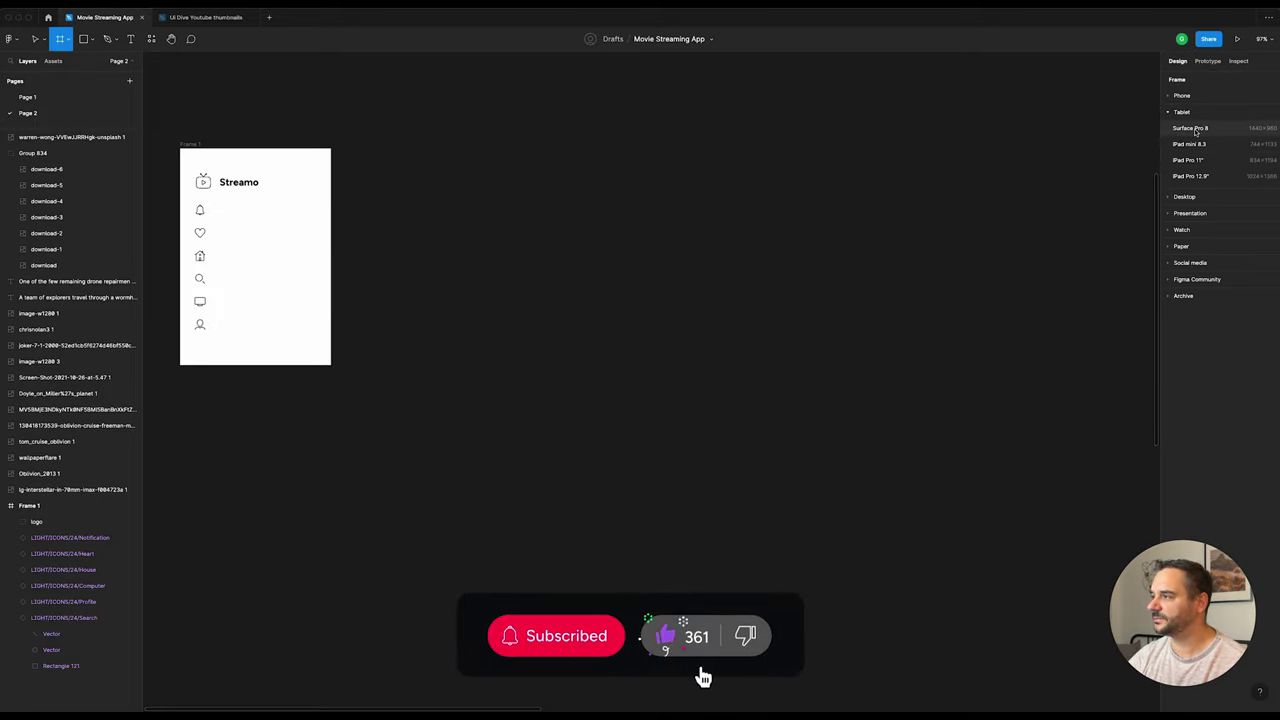
pyautogui.click(1190, 129)
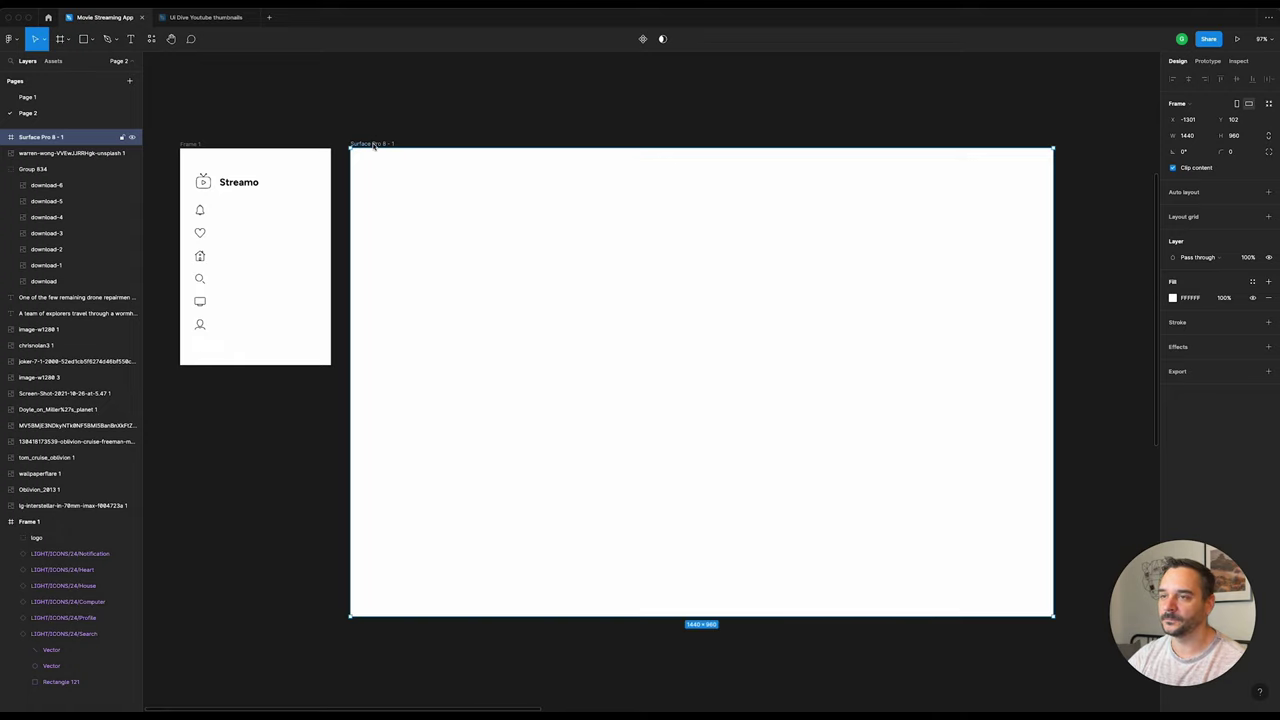
pyautogui.moveTo(375, 144); pyautogui.dragTo(388, 146)
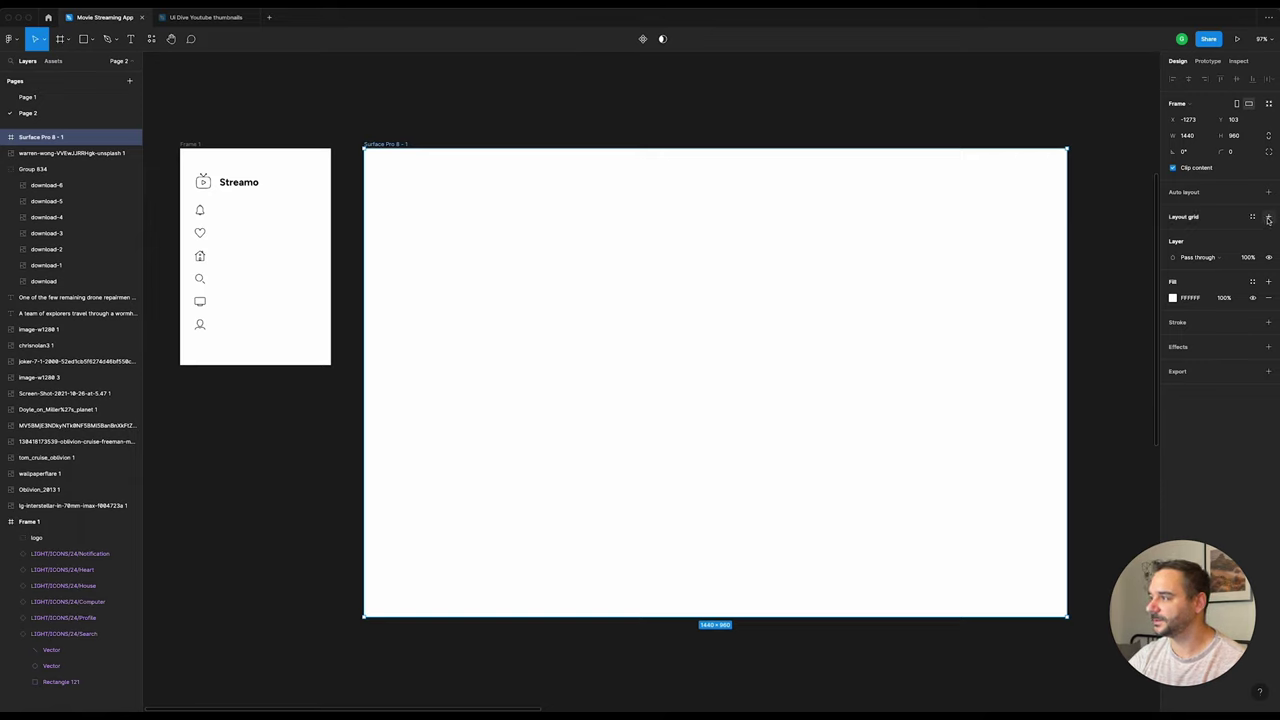
# Step: Give the frame a centred 12-column grid with 80px columns and 40px gutters, then nudge it left
pyautogui.click(1268, 219)
pyautogui.click(1174, 232)
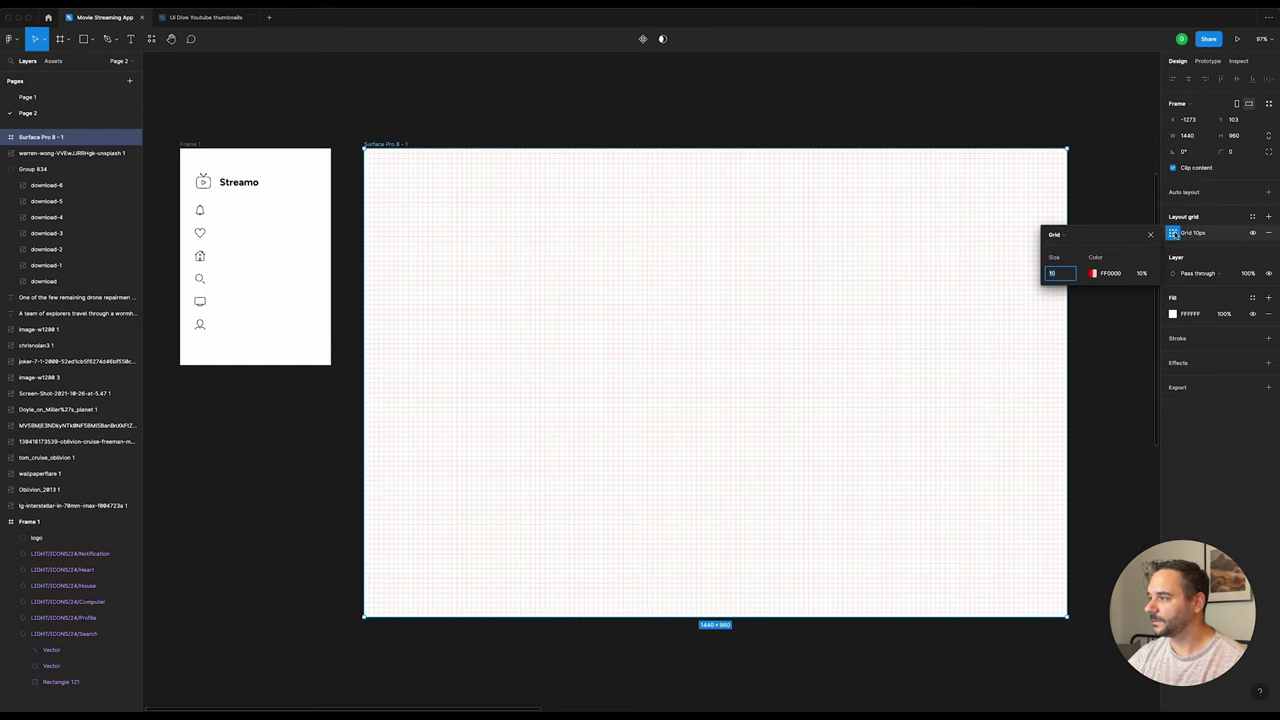
pyautogui.click(1066, 237)
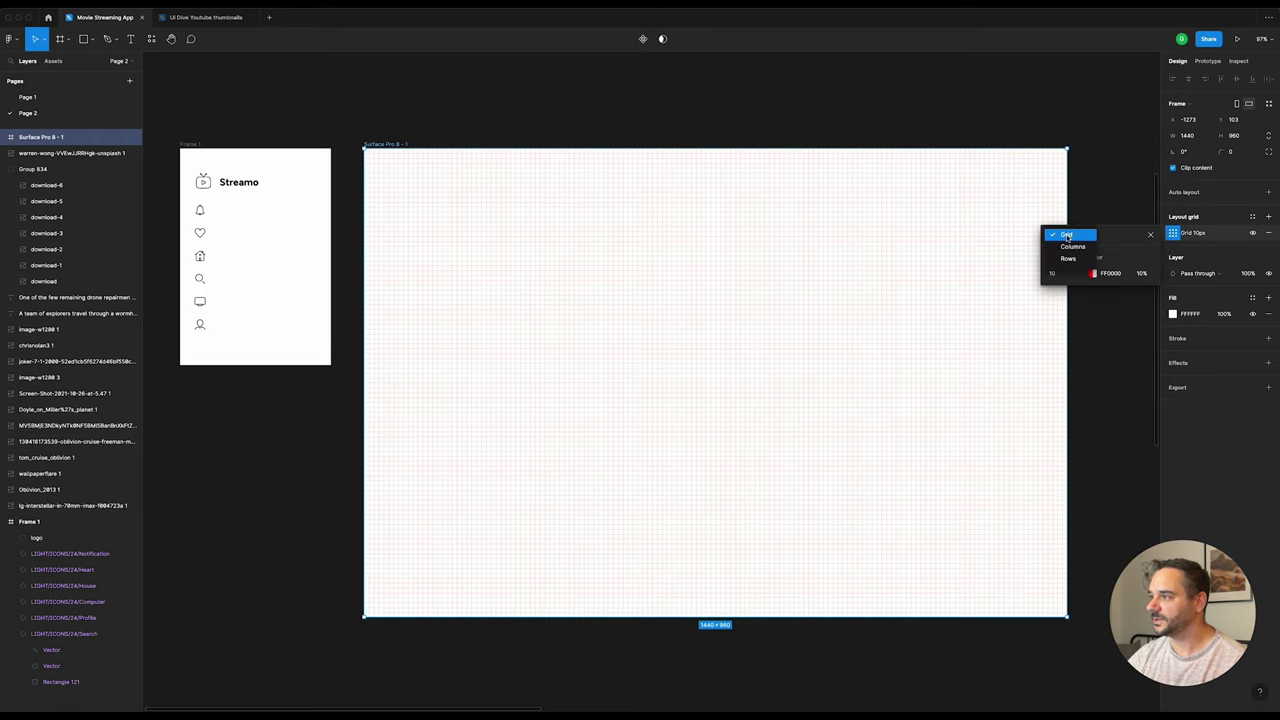
pyautogui.click(1069, 248)
pyautogui.write('12')
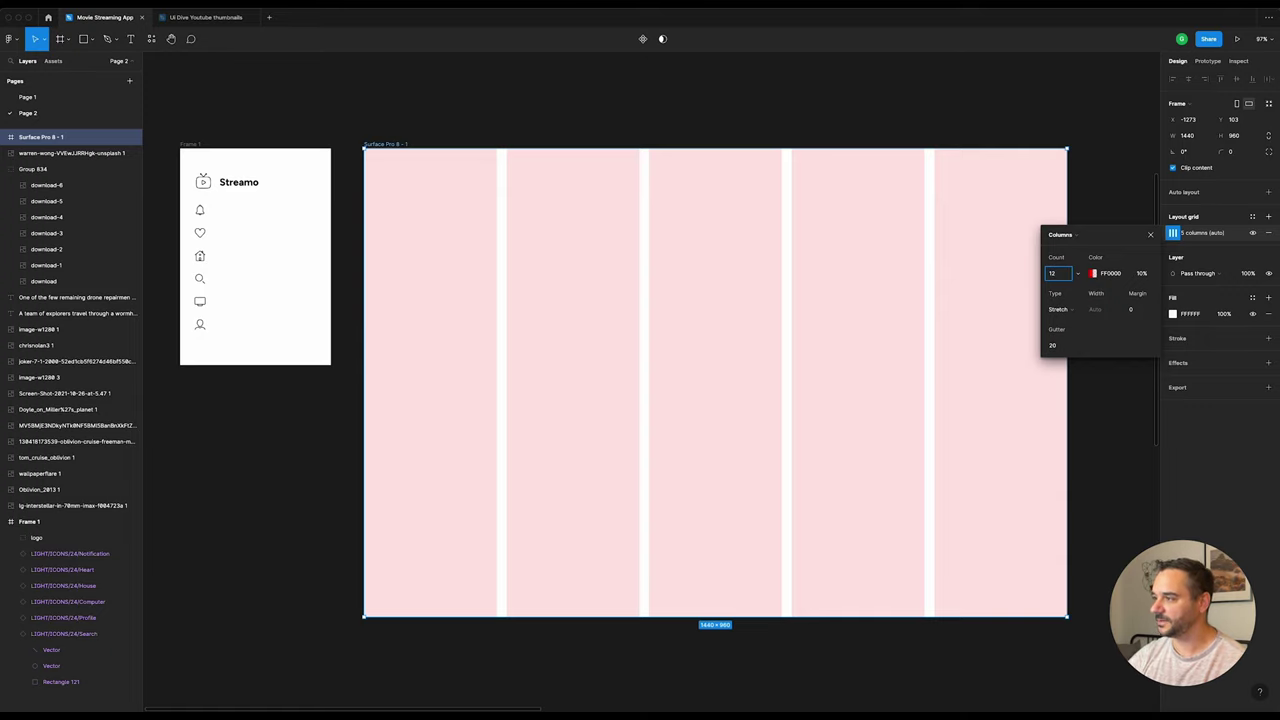
pyautogui.press('Tab')
pyautogui.click(1059, 309)
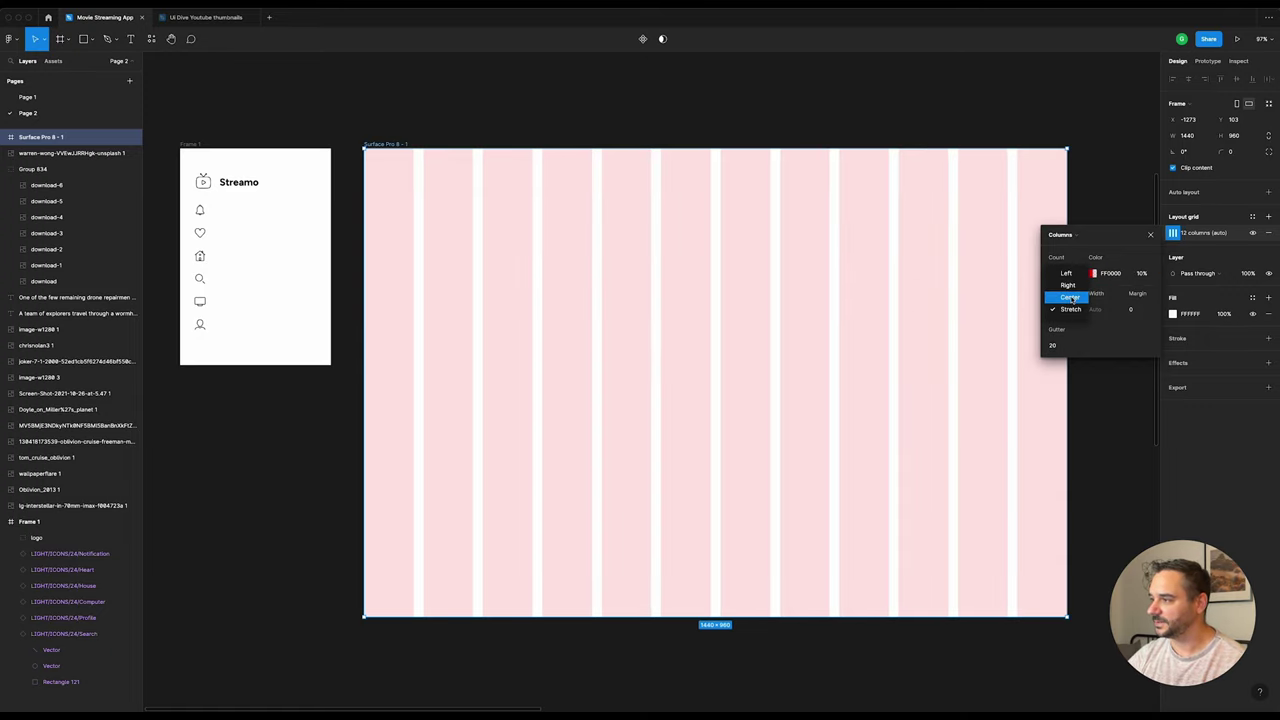
pyautogui.click(1071, 300)
pyautogui.write('80')
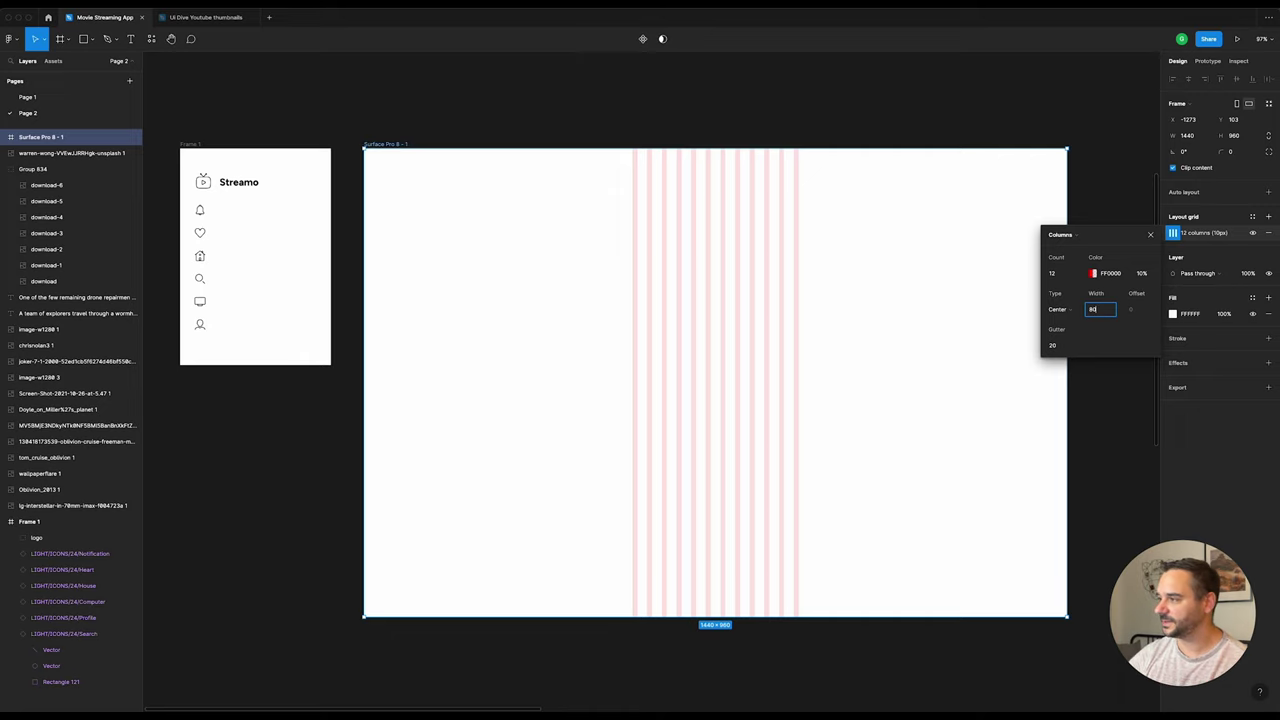
pyautogui.click(1060, 346)
pyautogui.write('40')
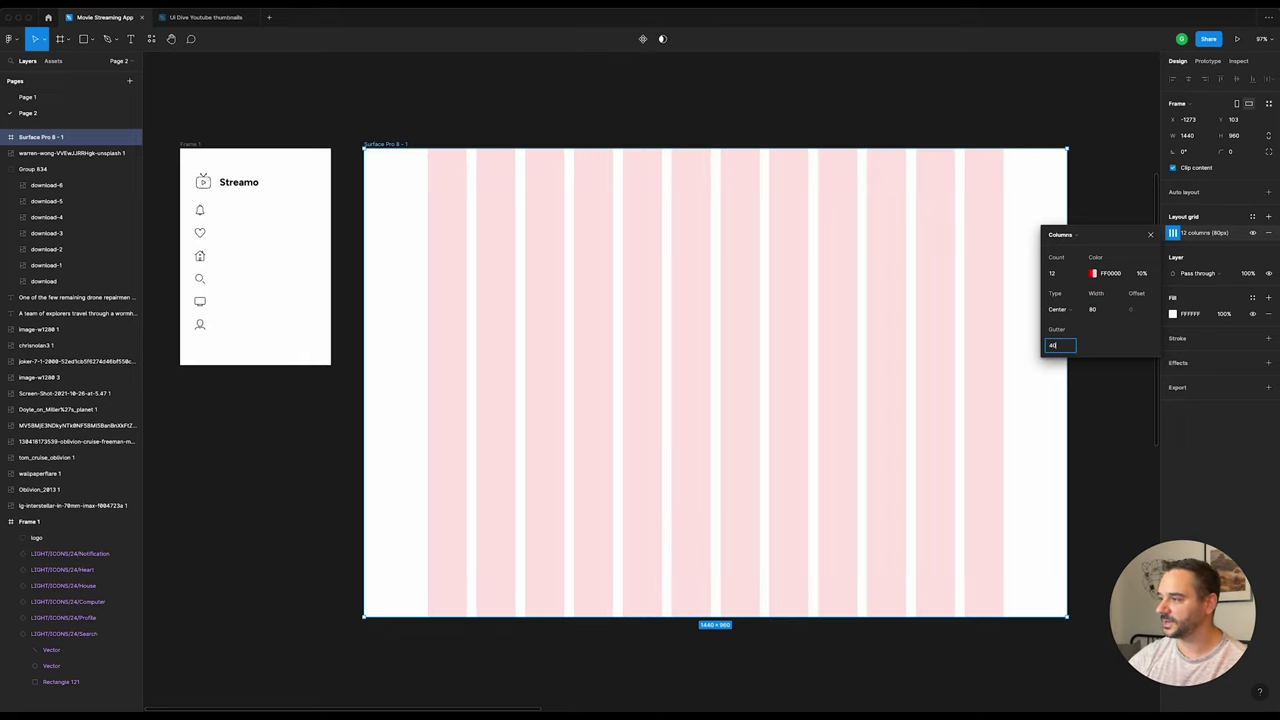
pyautogui.press('Return')
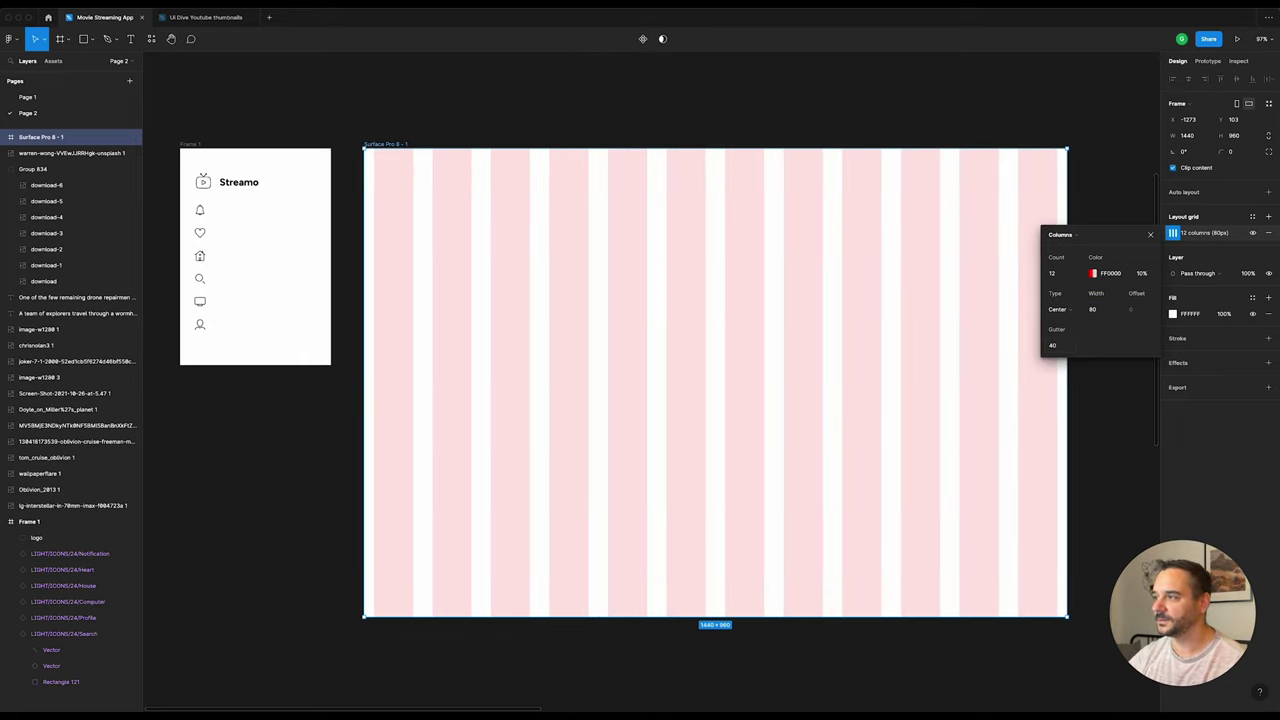
pyautogui.click(1096, 152)
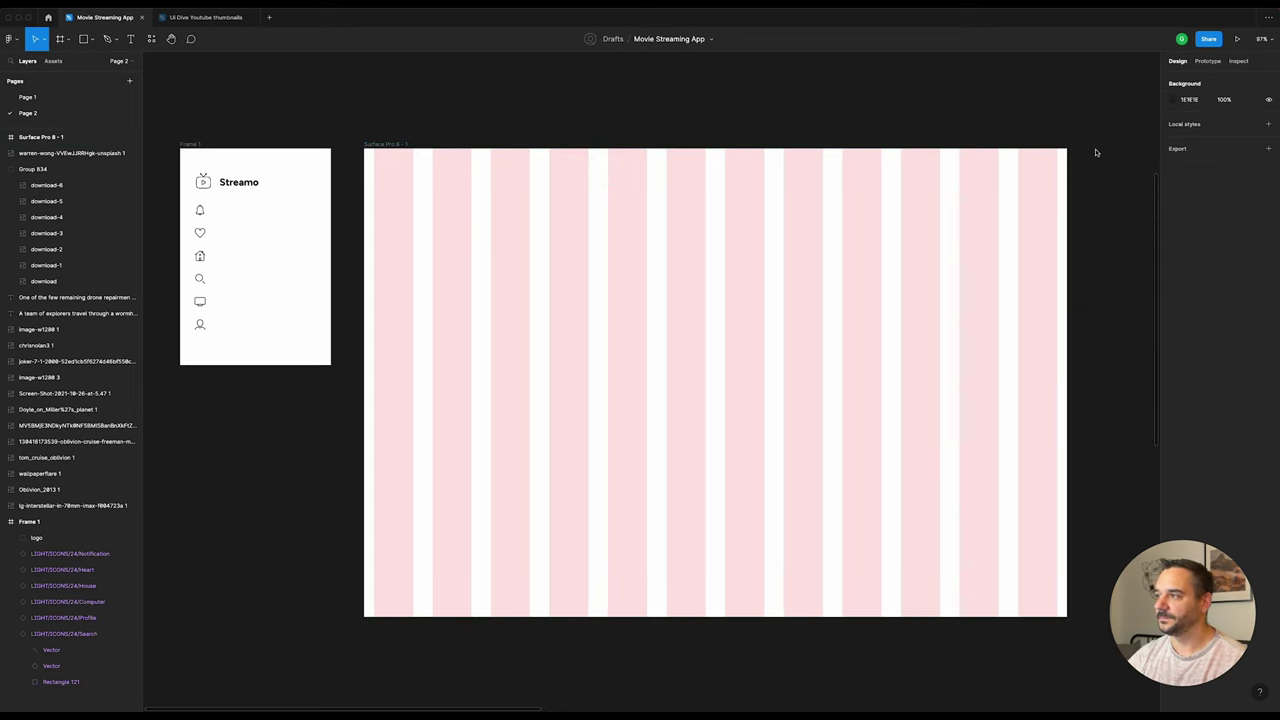
pyautogui.moveTo(407, 144); pyautogui.dragTo(402, 144)
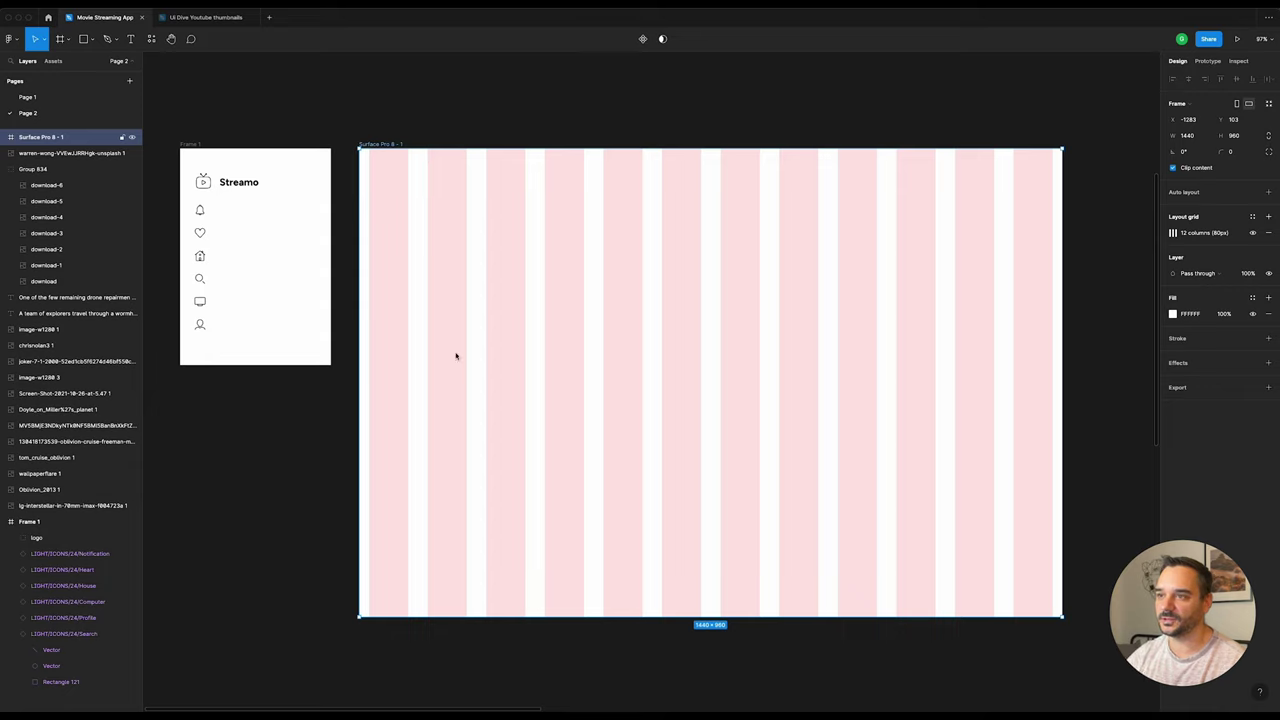
# Step: Check the size of the Streamo logo group in Frame 1
pyautogui.click(484, 126)
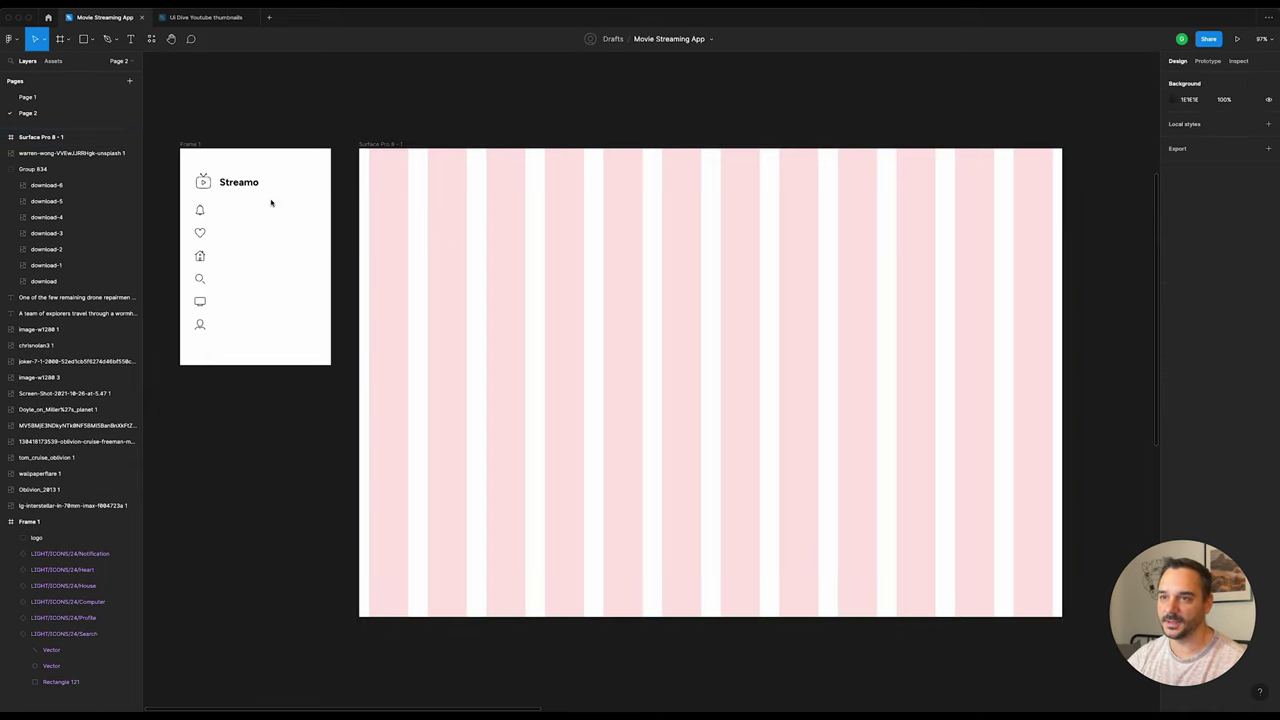
pyautogui.click(207, 183)
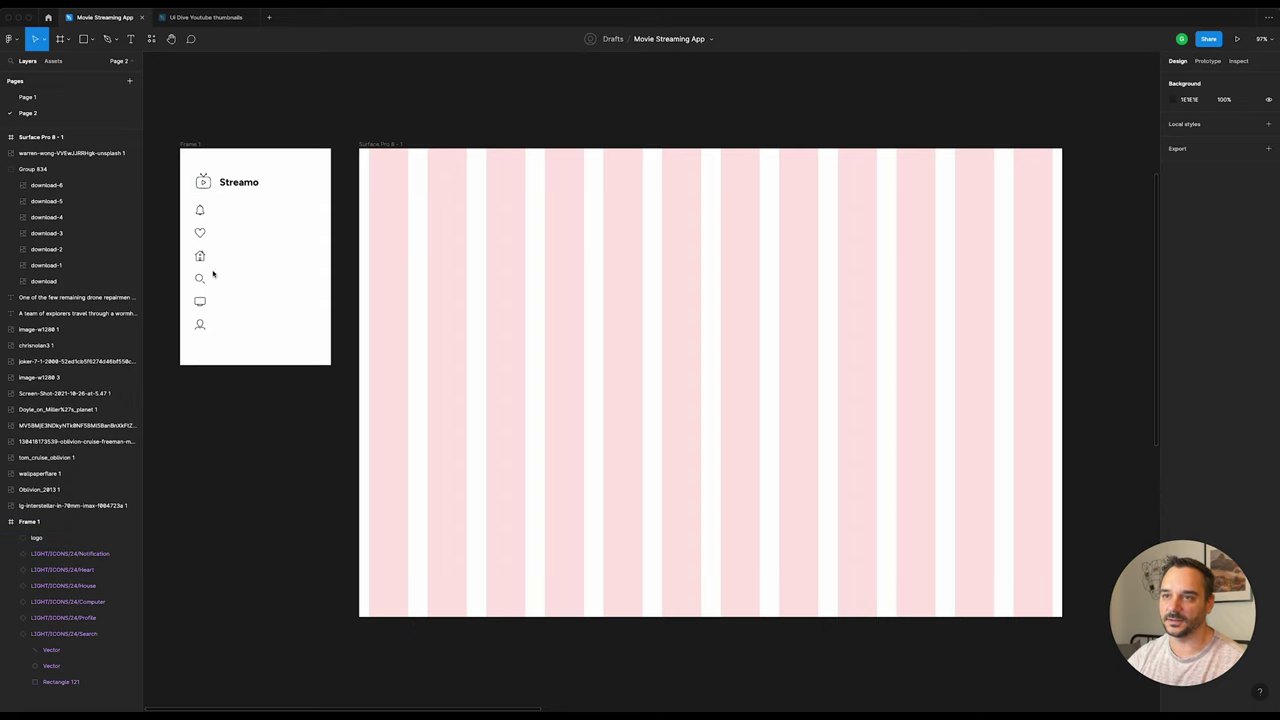
pyautogui.click(209, 185)
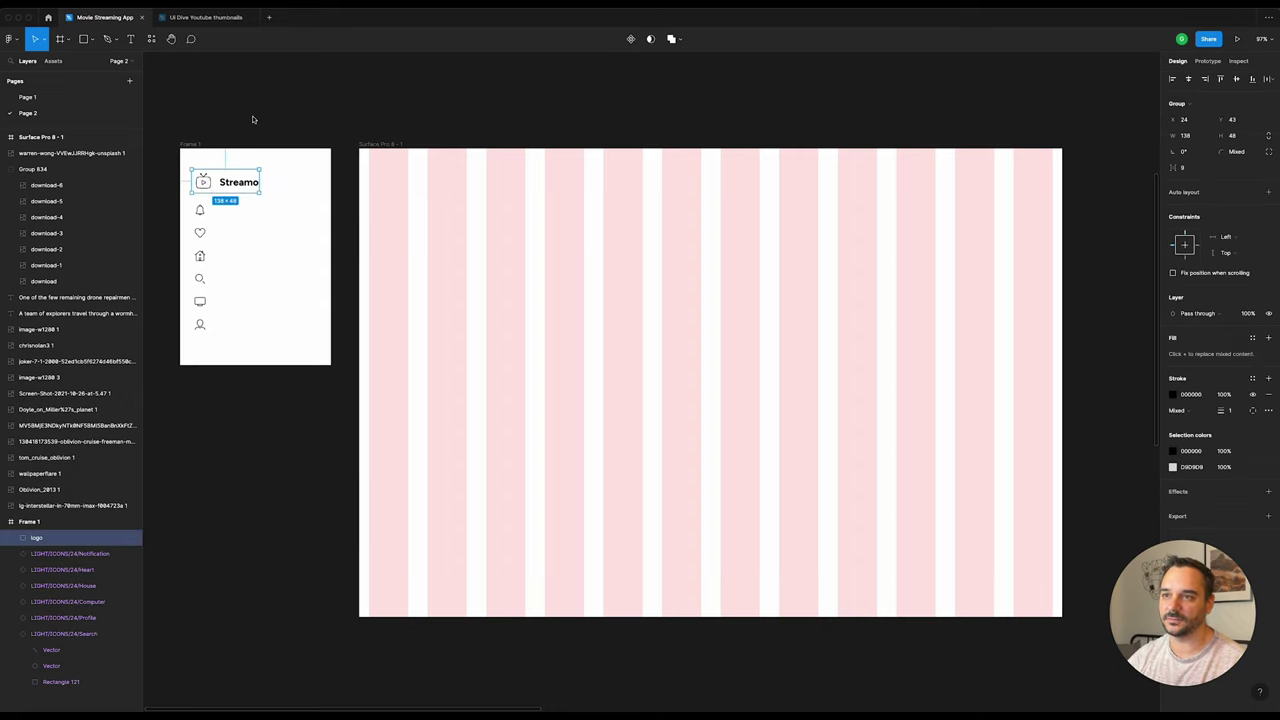
pyautogui.click(285, 135)
# Step: Draw a 220×960 grey rectangle covering the first two columns at the frame's left edge
pyautogui.press('r')
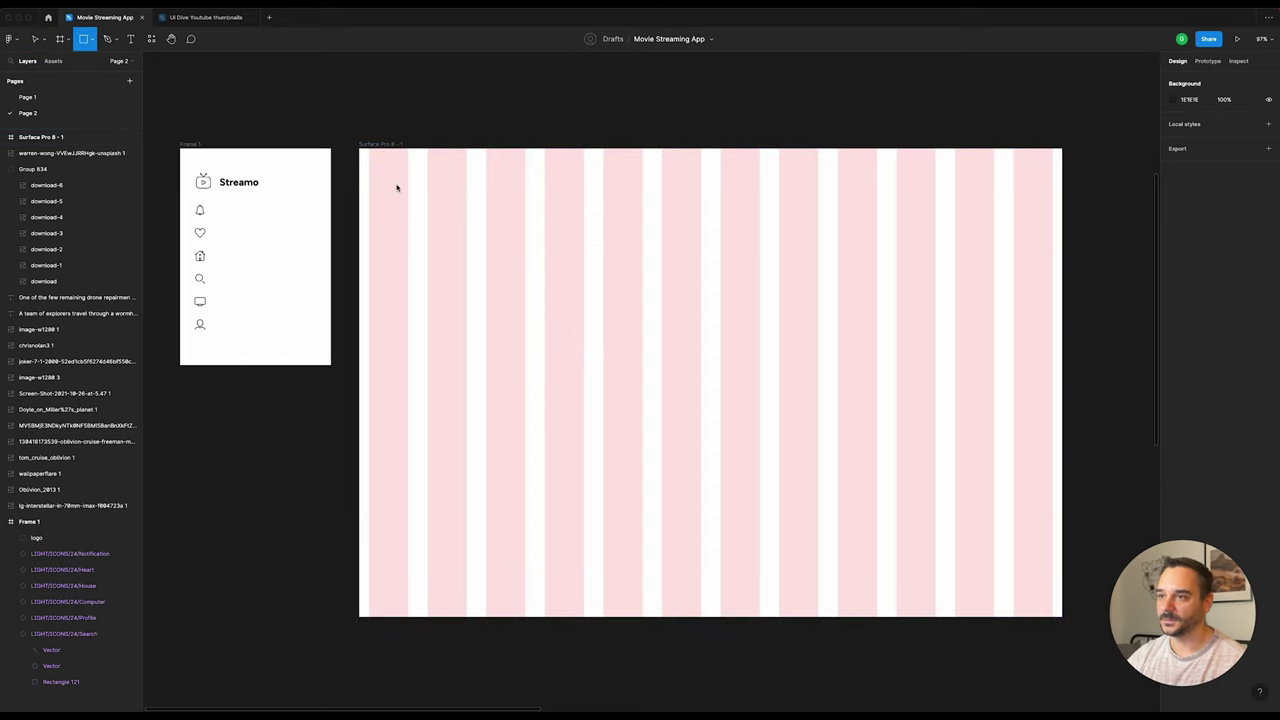
pyautogui.moveTo(394, 189); pyautogui.dragTo(566, 471)
pyautogui.moveTo(503, 291); pyautogui.dragTo(459, 247)
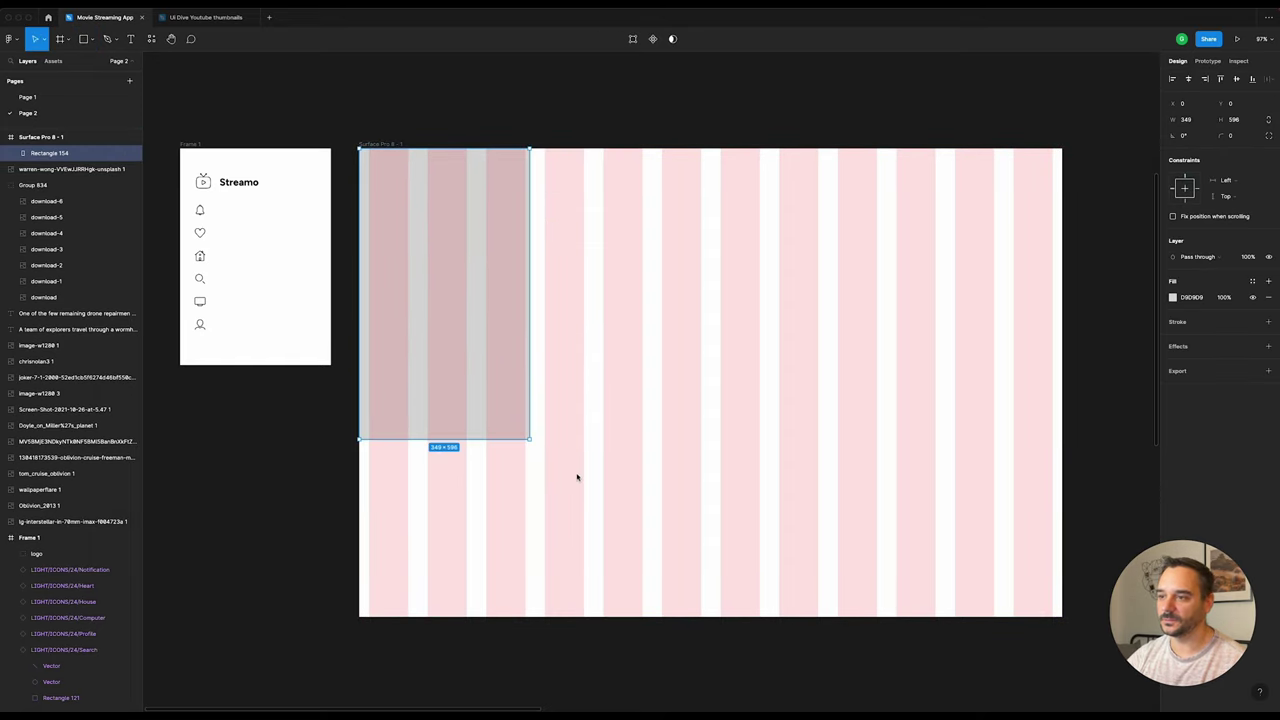
pyautogui.moveTo(529, 440); pyautogui.dragTo(467, 620)
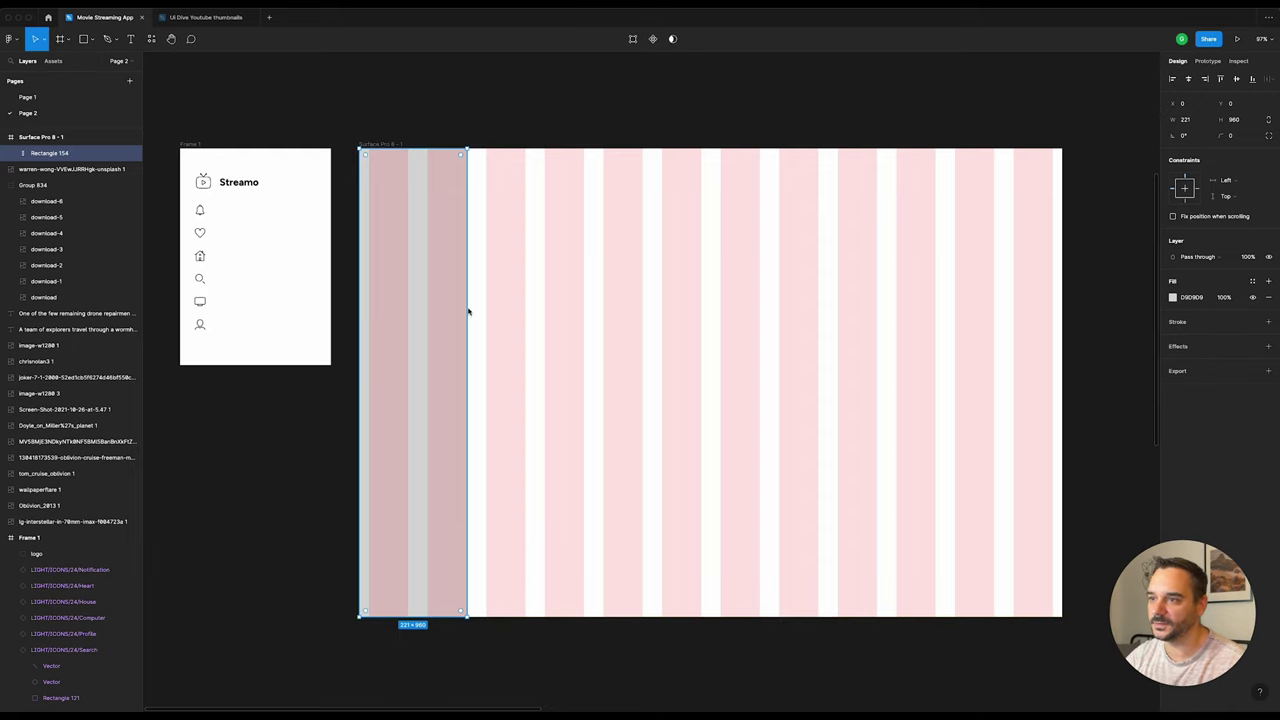
pyautogui.moveTo(468, 309); pyautogui.dragTo(466, 309)
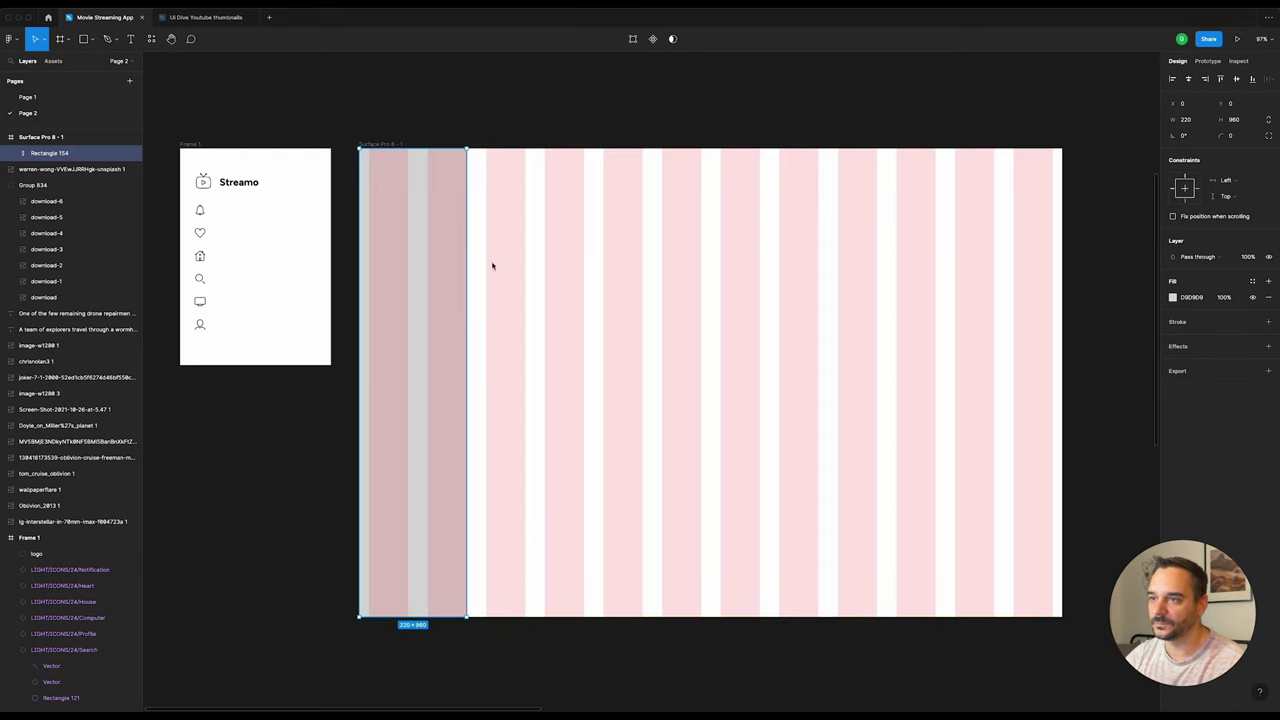
pyautogui.press('Escape')
pyautogui.scroll(5, 404, 181)
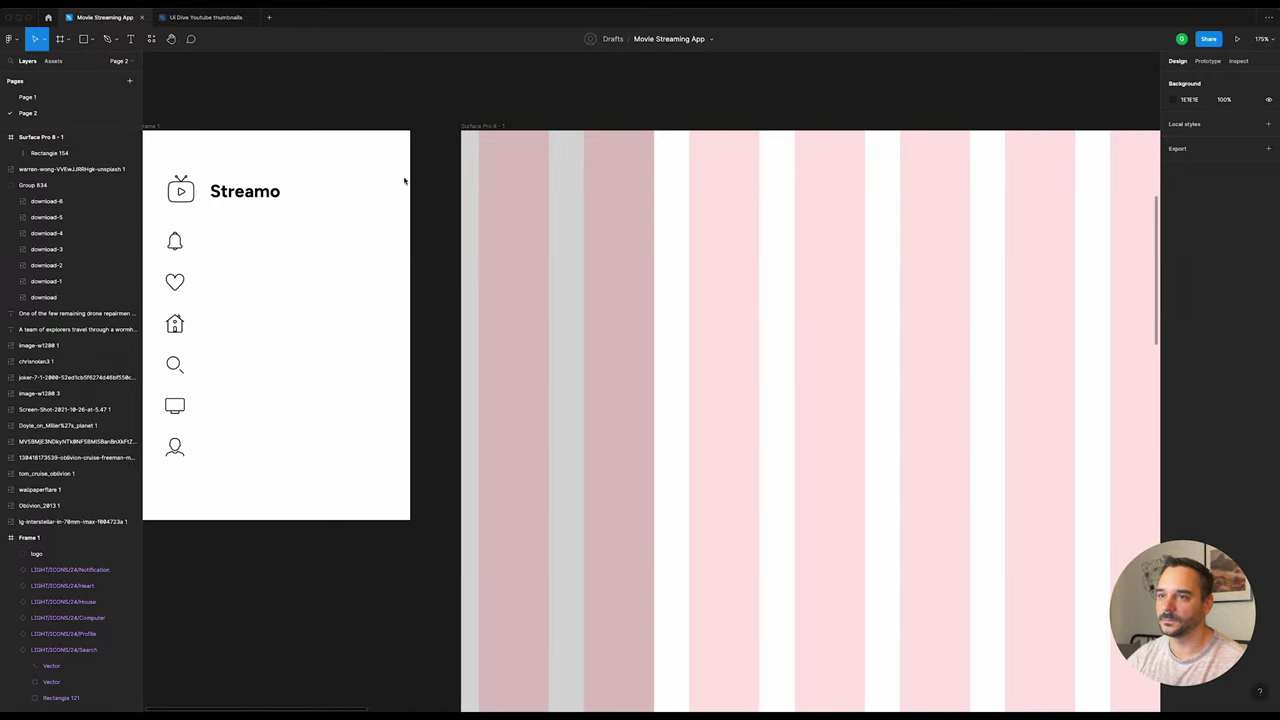
# Step: Copy the Streamo logo and the house icon from Frame 1 into the new sidebar
pyautogui.click(261, 196)
pyautogui.moveTo(241, 191); pyautogui.dragTo(562, 193)
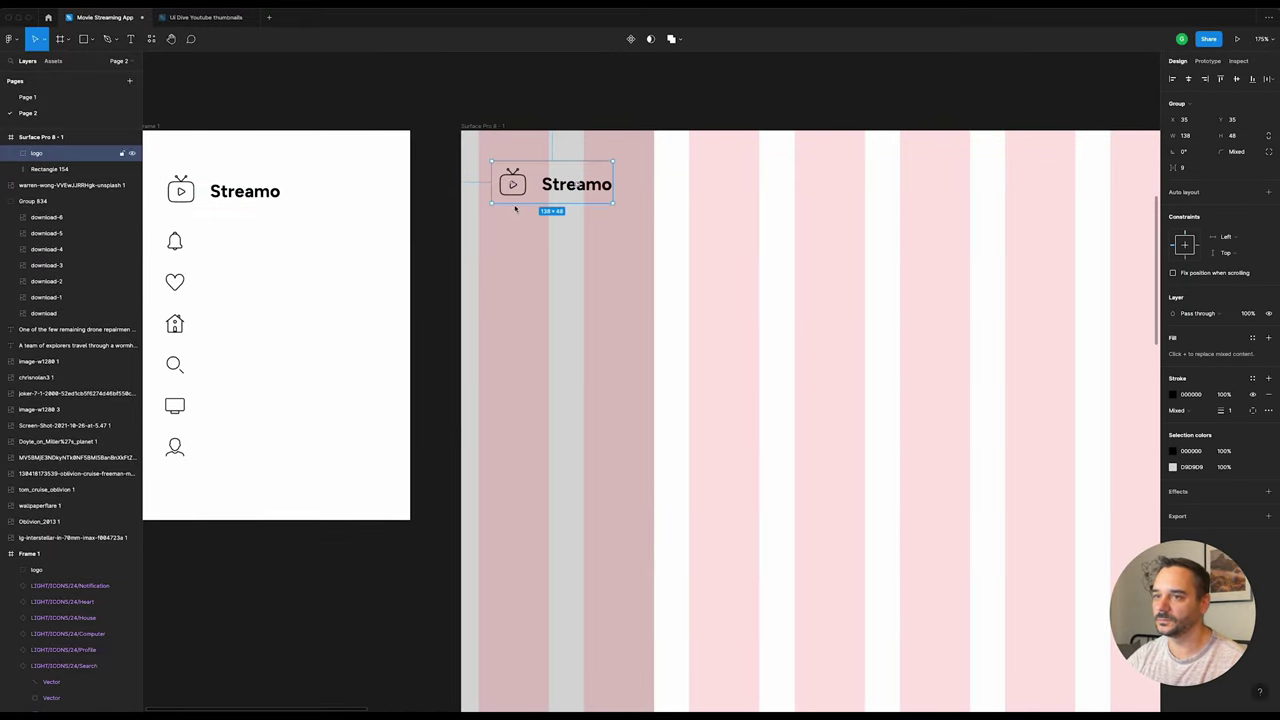
pyautogui.click(174, 242)
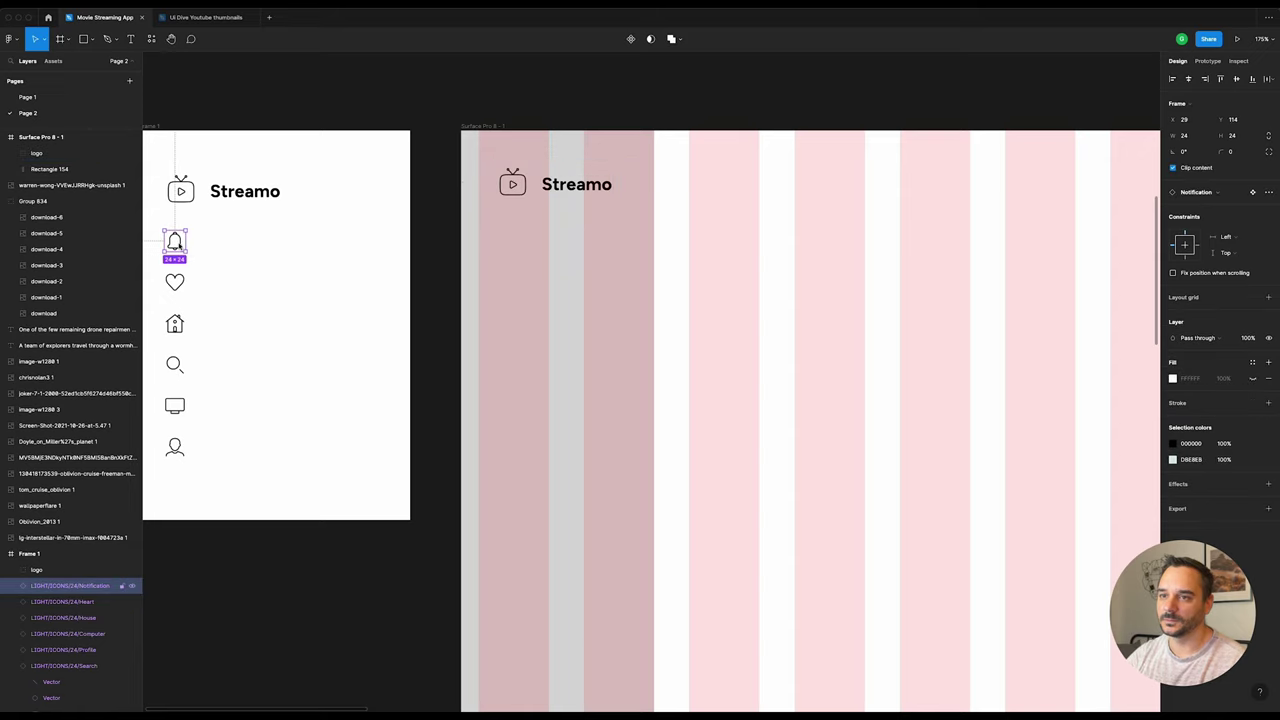
pyautogui.click(175, 326)
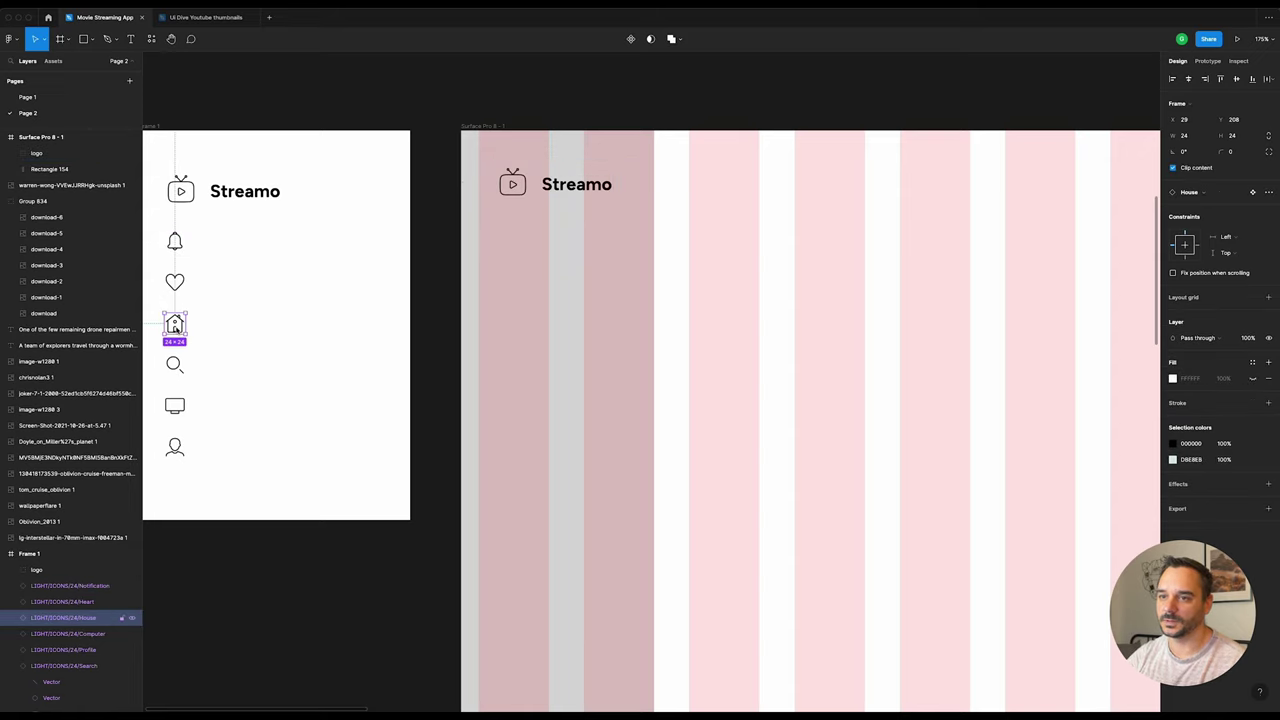
pyautogui.moveTo(175, 326); pyautogui.dragTo(509, 281)
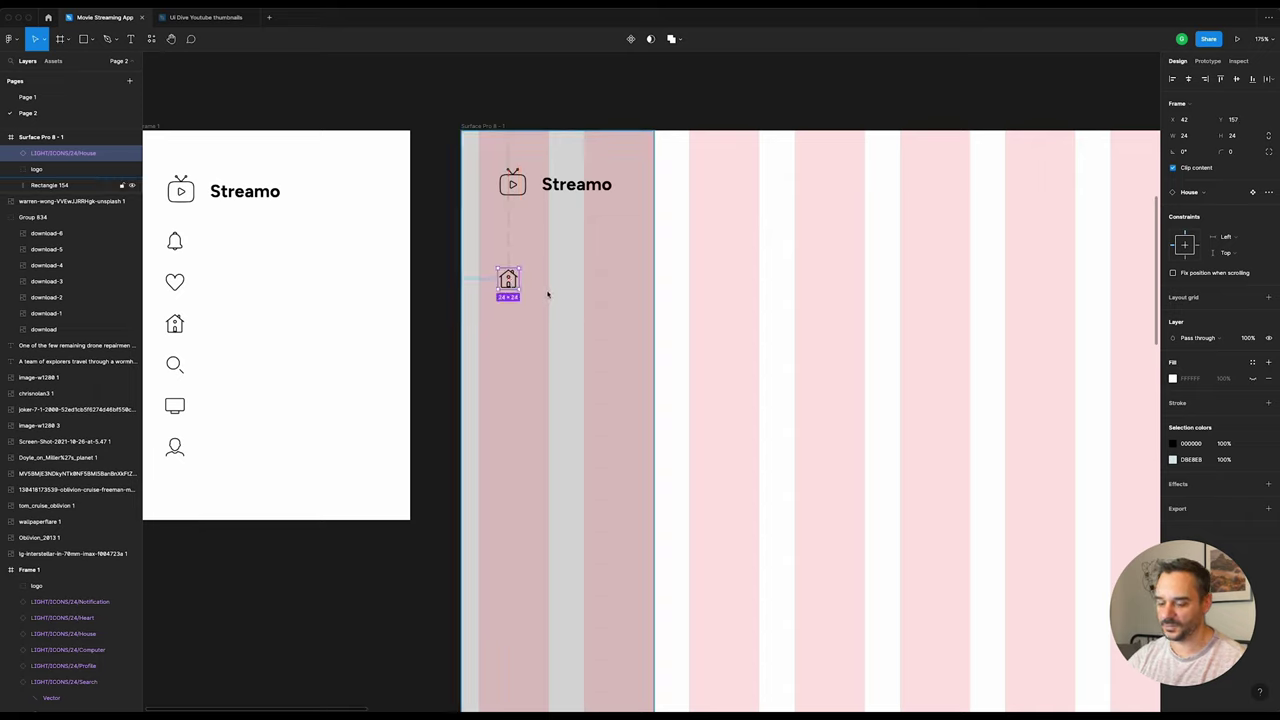
# Step: Add a bold 'Home' text label aligned beside the house icon
pyautogui.press('t')
pyautogui.click(536, 290)
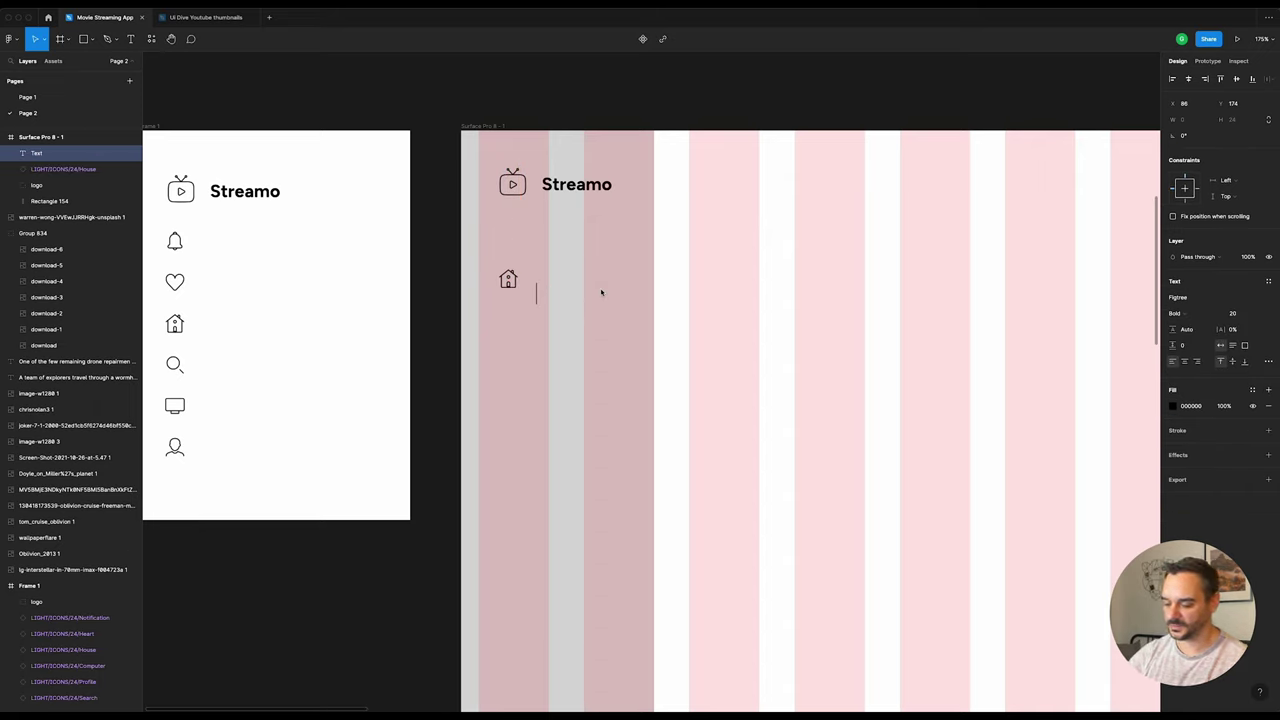
pyautogui.write('Home')
pyautogui.press('Escape')
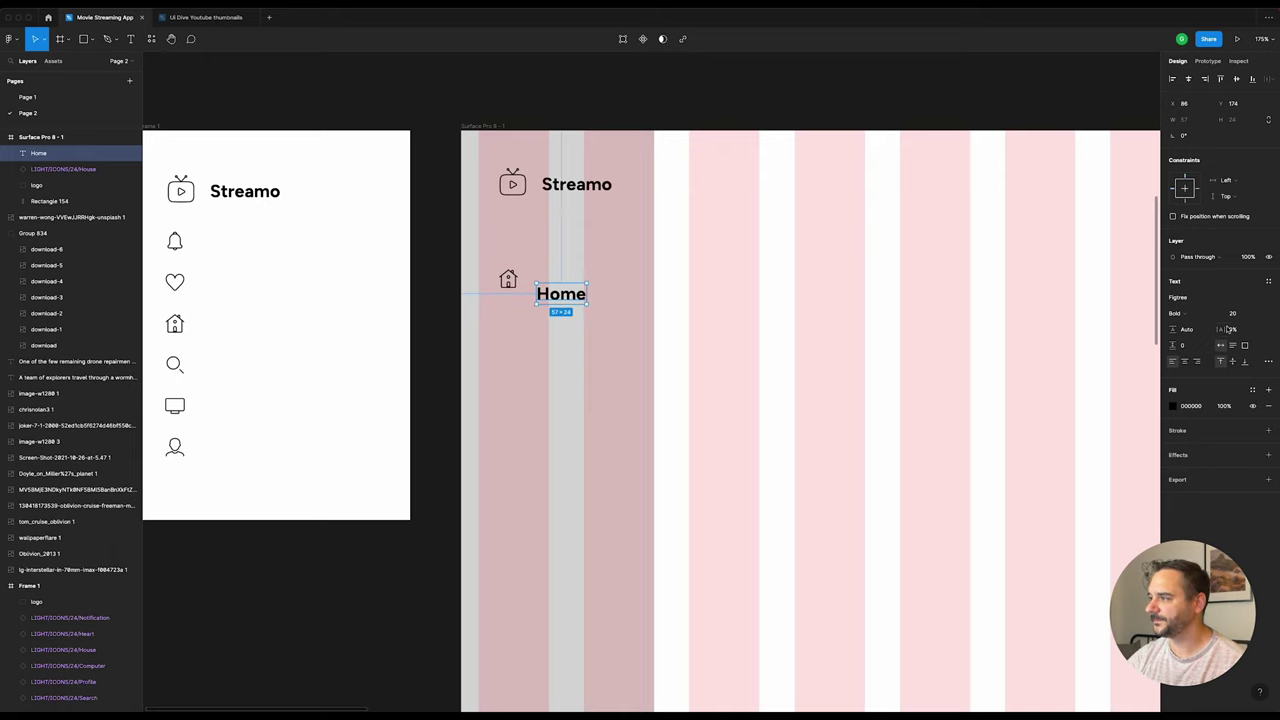
pyautogui.click(1236, 314)
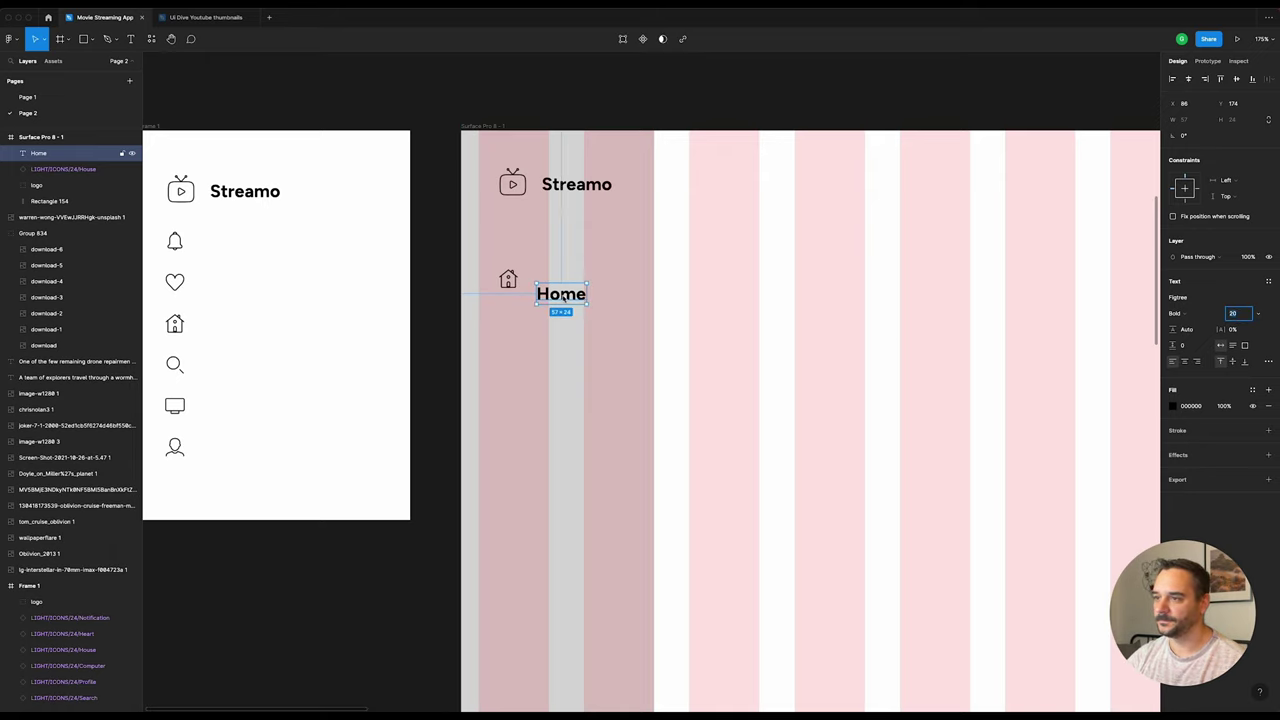
pyautogui.moveTo(562, 296); pyautogui.dragTo(558, 283)
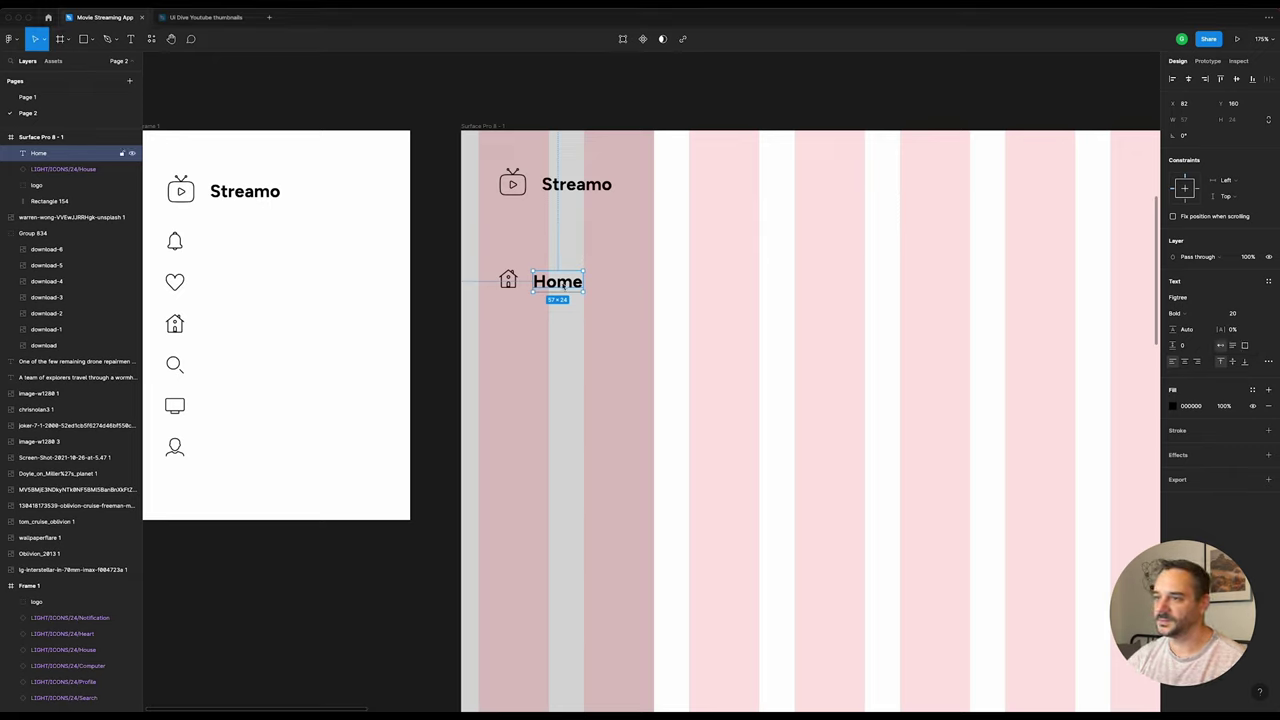
pyautogui.moveTo(562, 286); pyautogui.dragTo(559, 283)
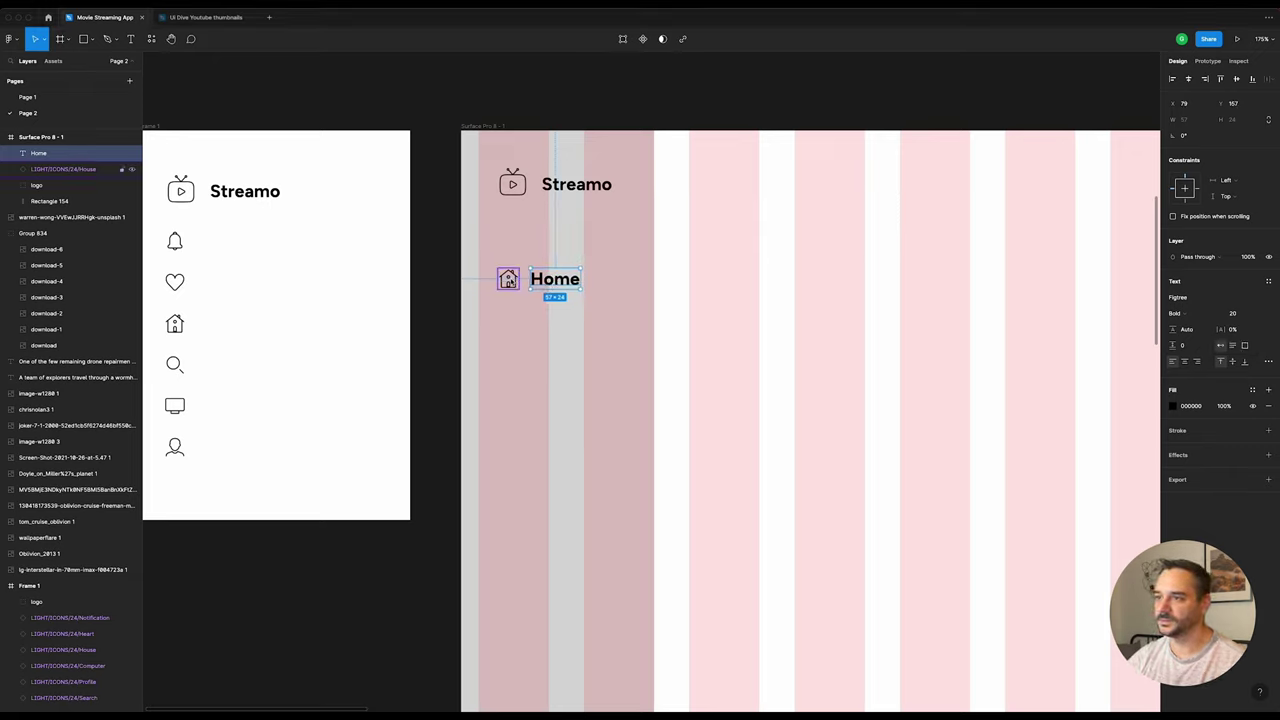
pyautogui.keyDown('shift'); pyautogui.click(508, 282); pyautogui.keyUp('shift')
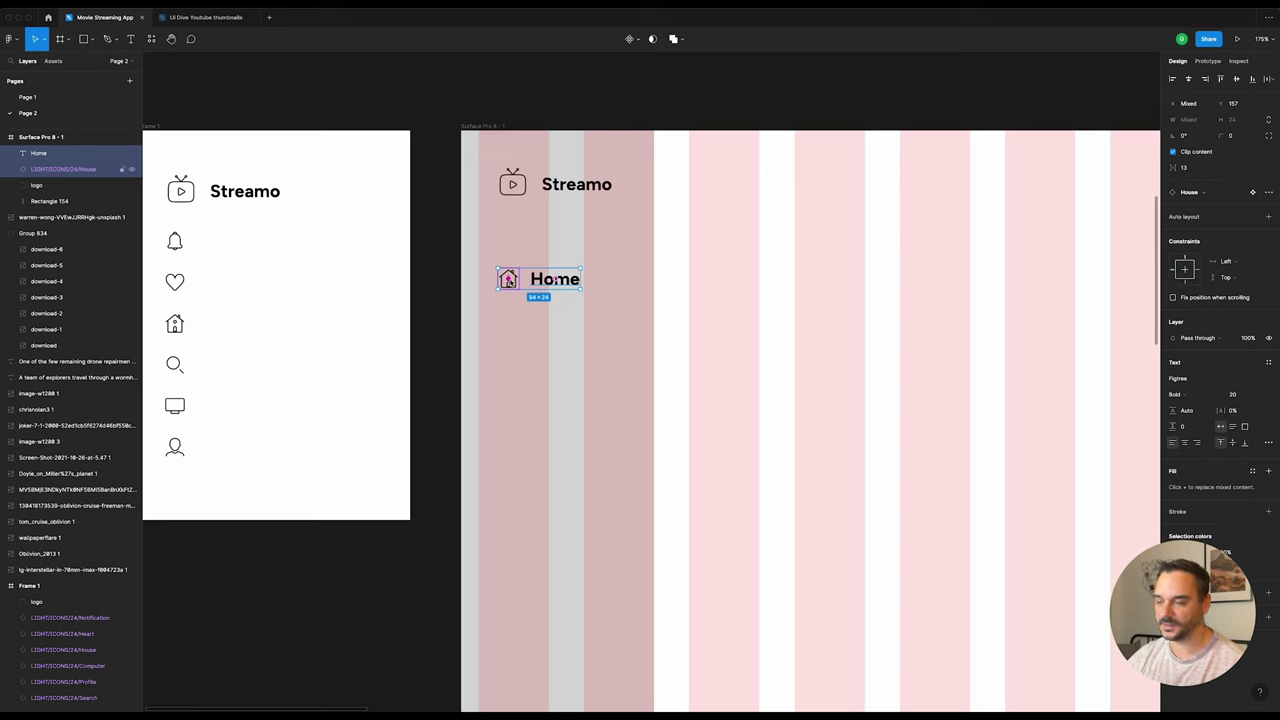
# Step: Wrap the house icon and Home label in auto layout with a 12 gap
pyautogui.hotkey('shift', 'a')
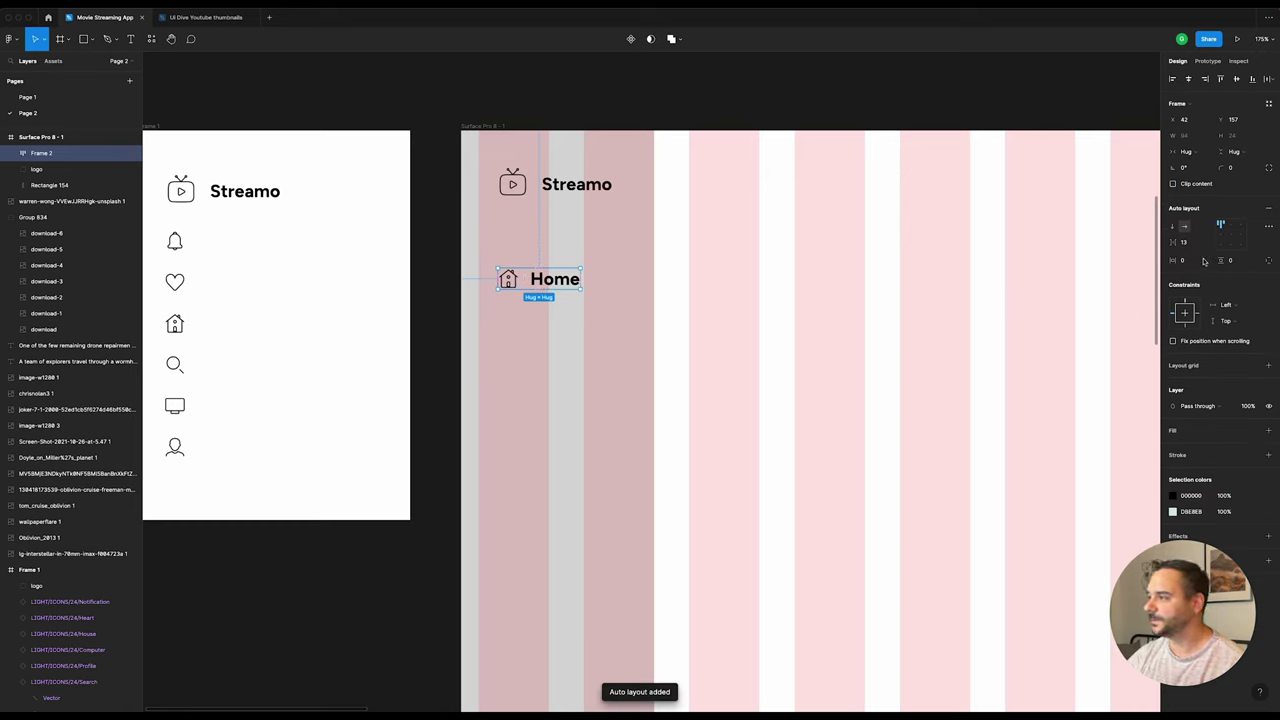
pyautogui.click(1185, 242)
pyautogui.write('12')
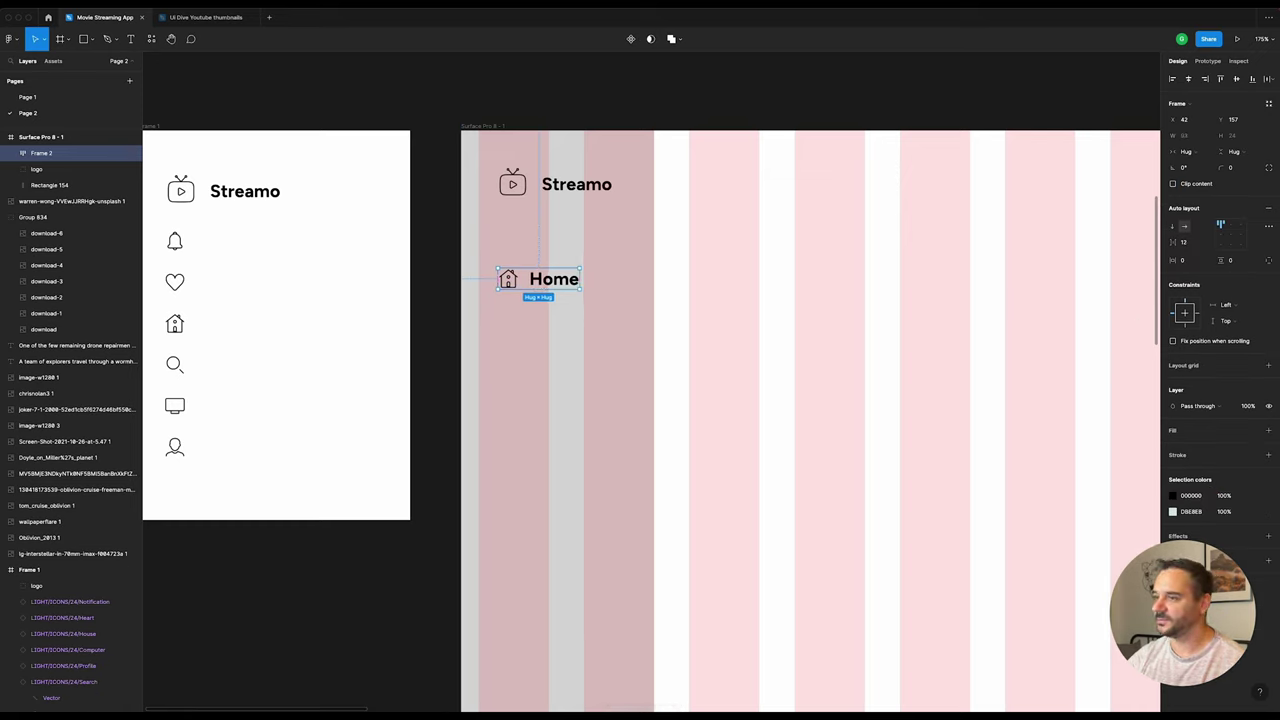
pyautogui.moveTo(550, 279); pyautogui.dragTo(543, 281)
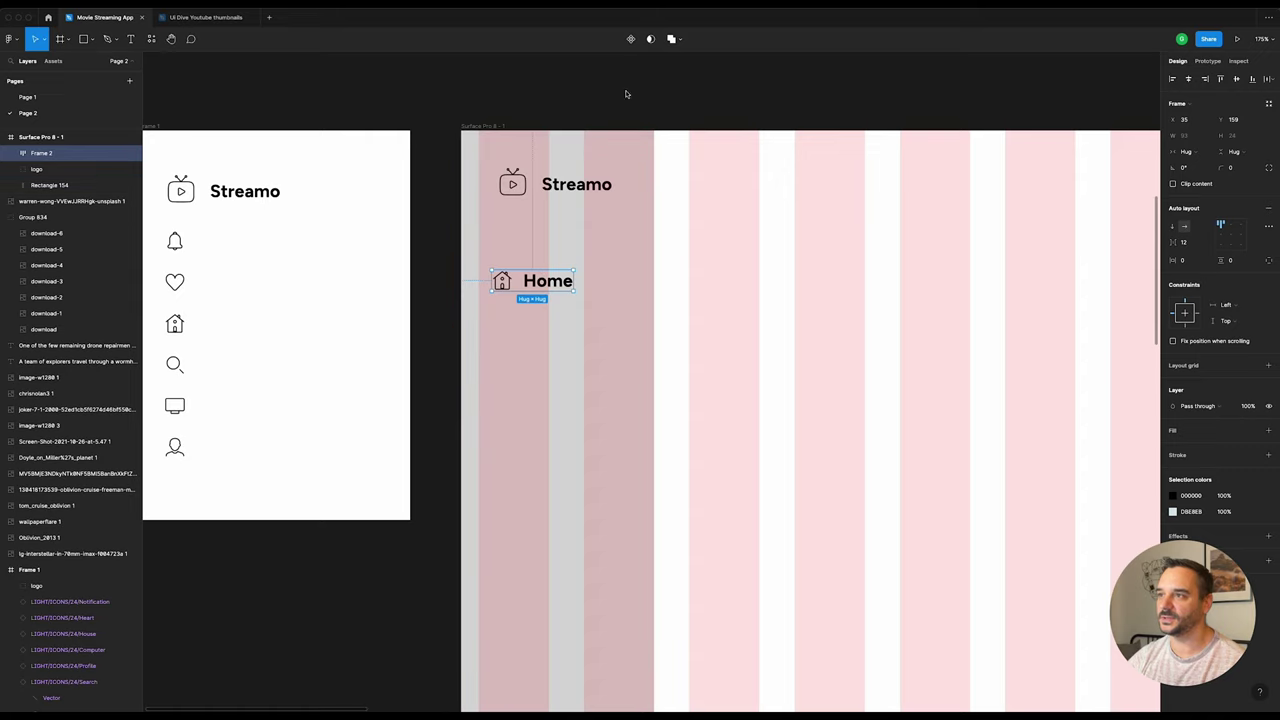
# Step: Make the Home item a component with an instance-swap property on its house icon
pyautogui.click(631, 40)
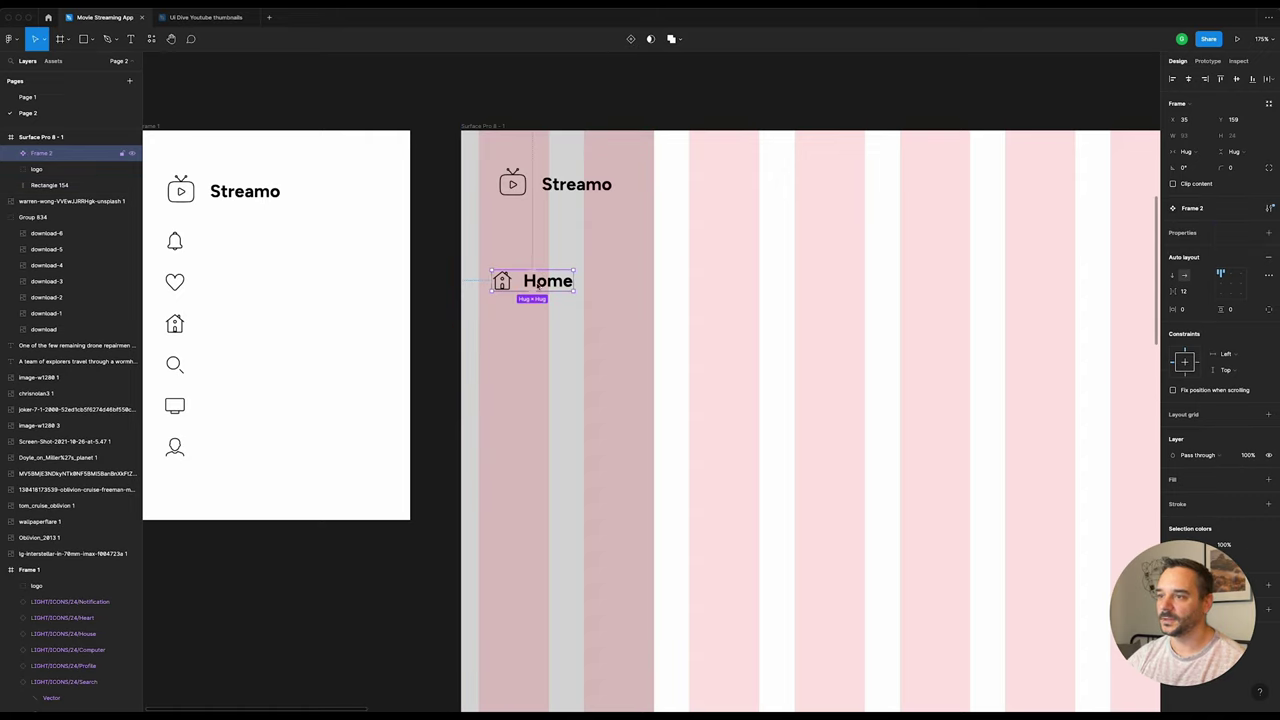
pyautogui.doubleClick(502, 281)
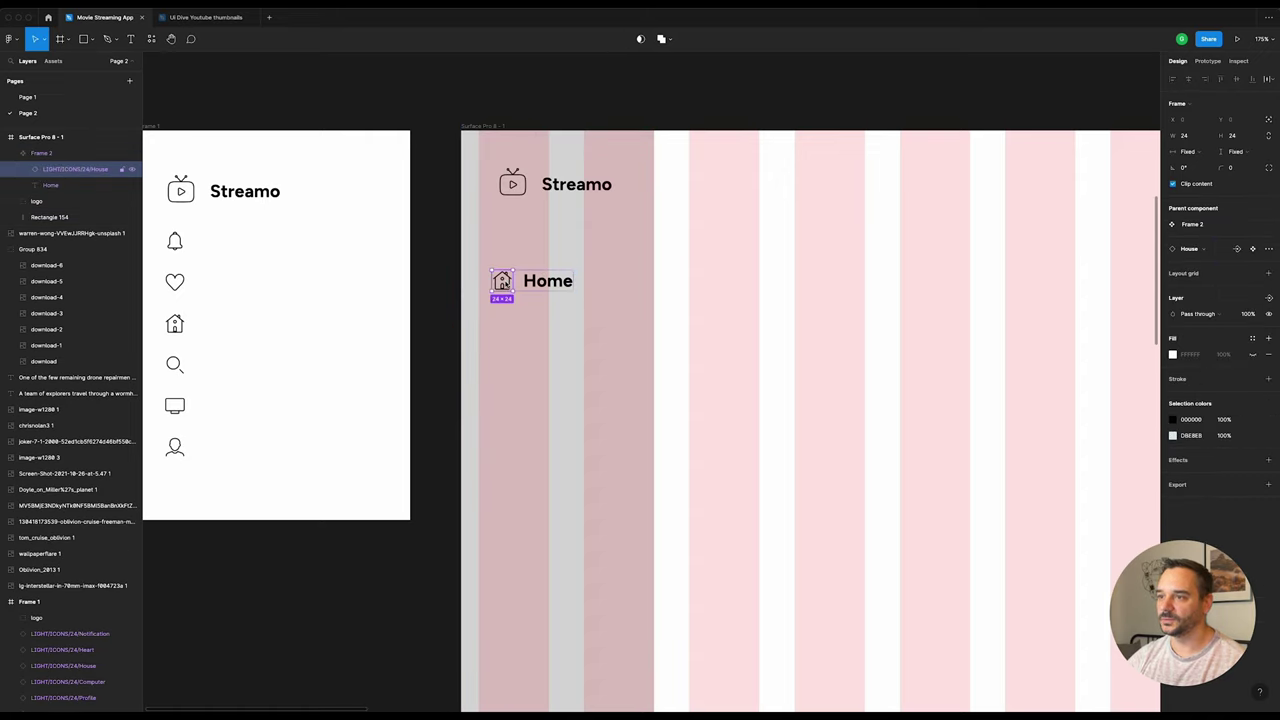
pyautogui.click(1237, 249)
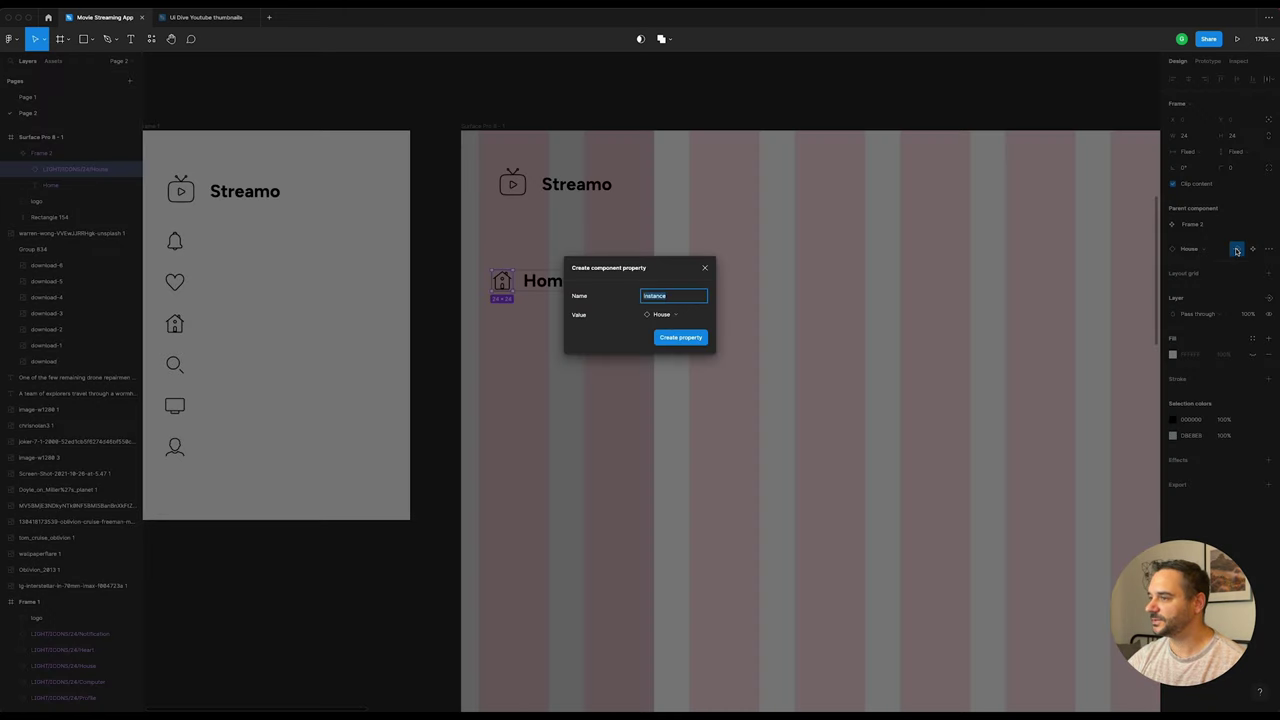
pyautogui.click(684, 340)
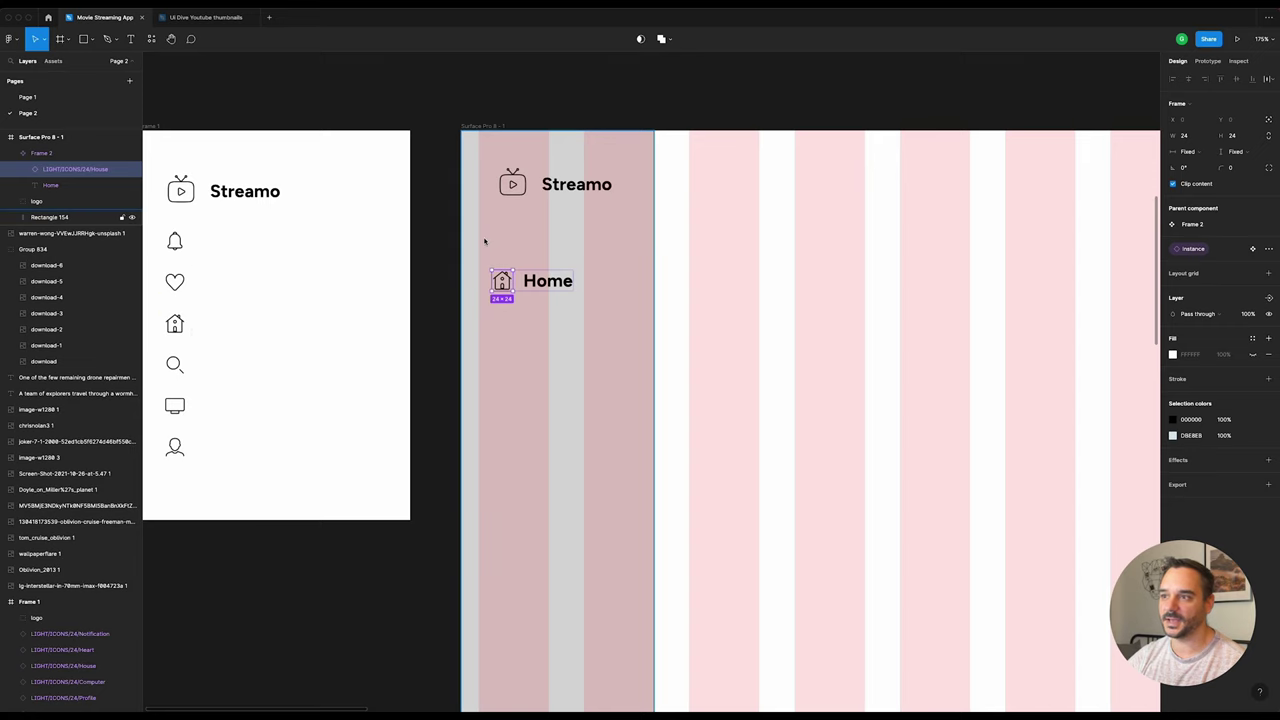
pyautogui.click(535, 285)
# Step: Duplicate the Home row as a Regular-weight 'Search' row with a bell icon
pyautogui.moveTo(535, 288); pyautogui.dragTo(533, 318)
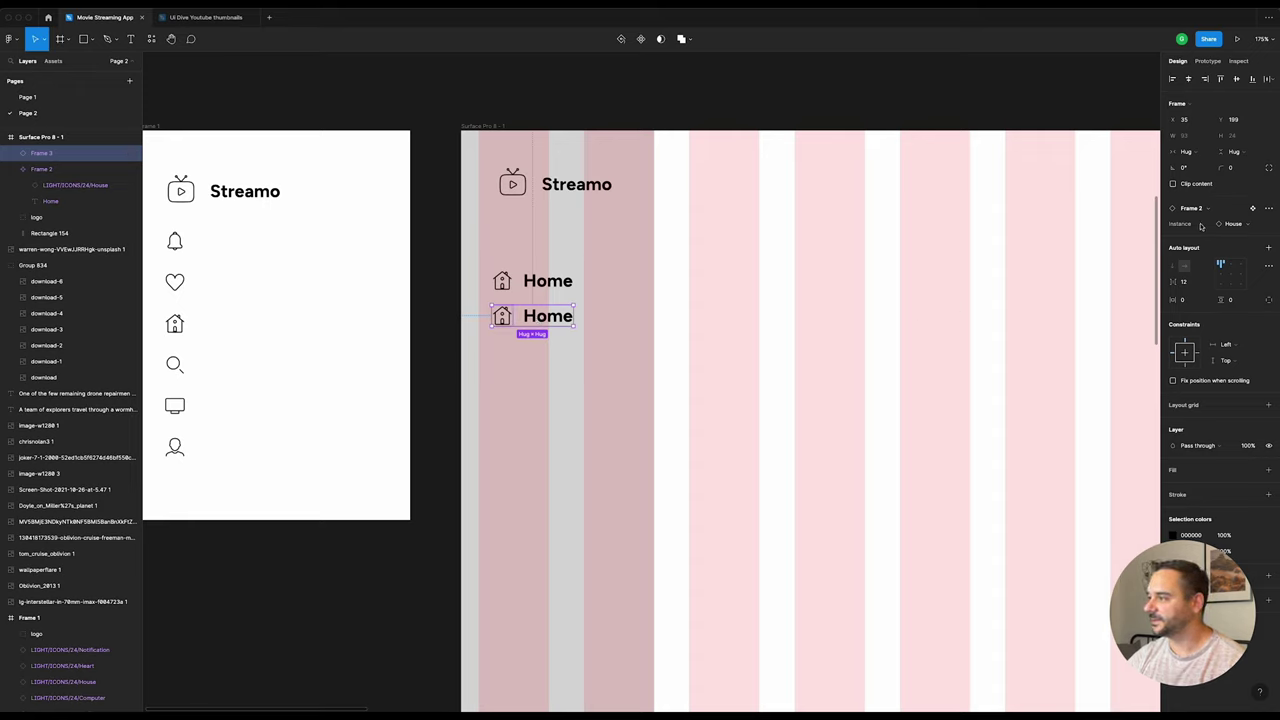
pyautogui.click(1237, 226)
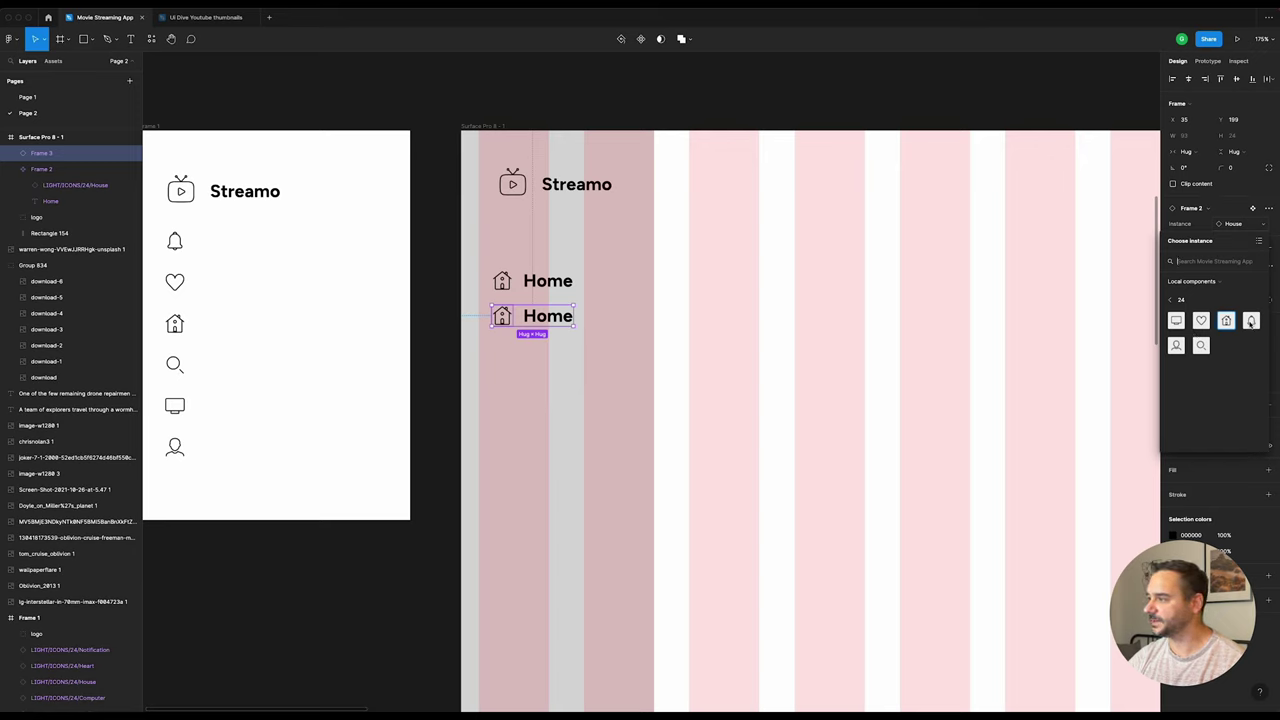
pyautogui.click(1250, 321)
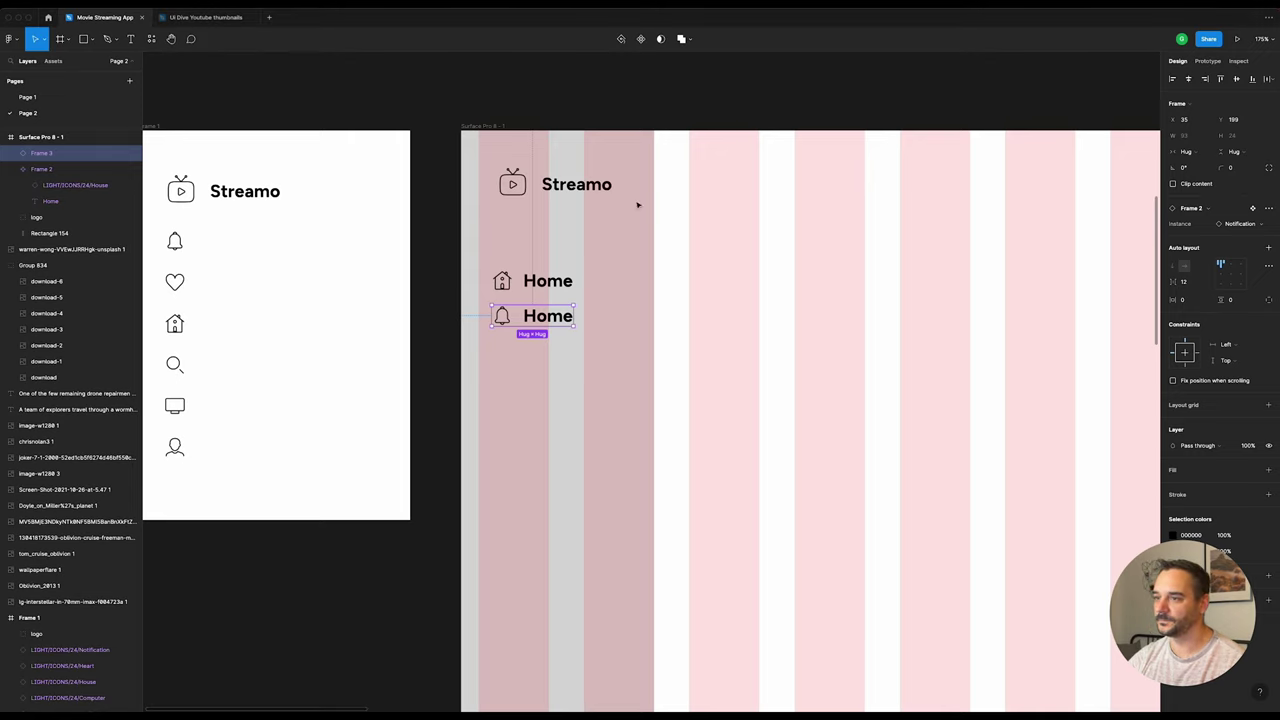
pyautogui.doubleClick(552, 318)
pyautogui.write('S')
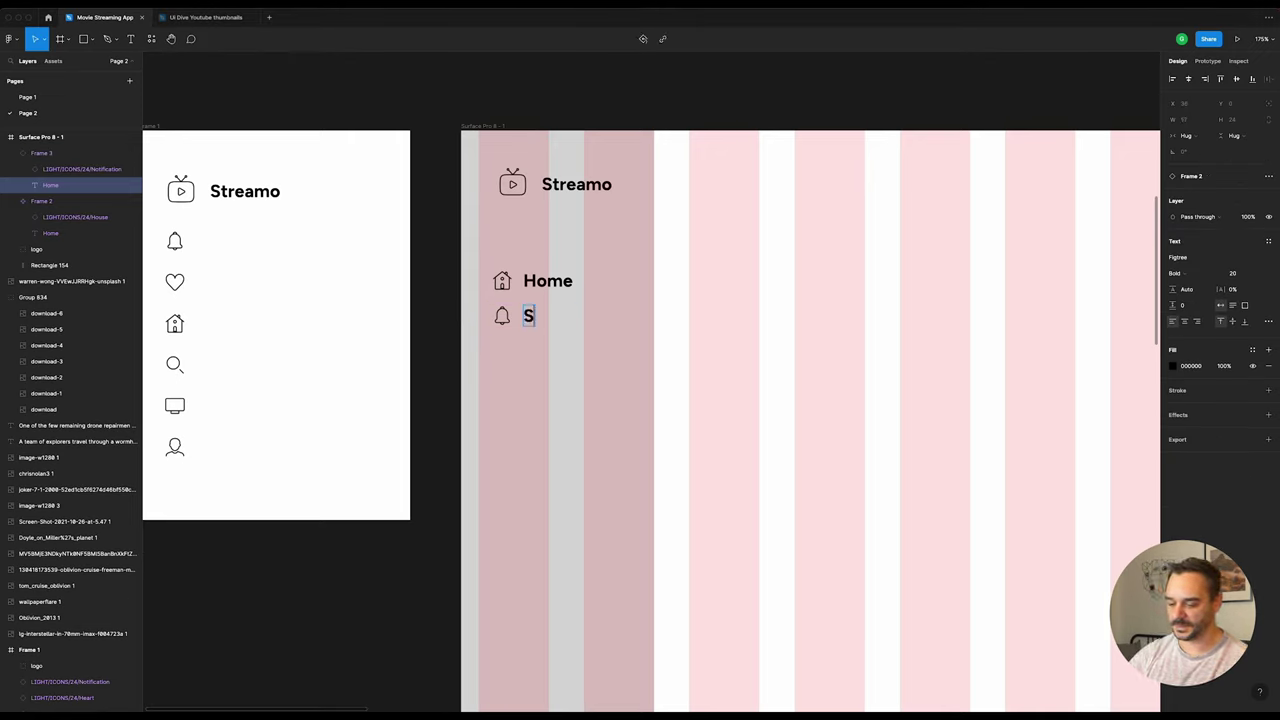
pyautogui.write('earch')
pyautogui.press('Escape')
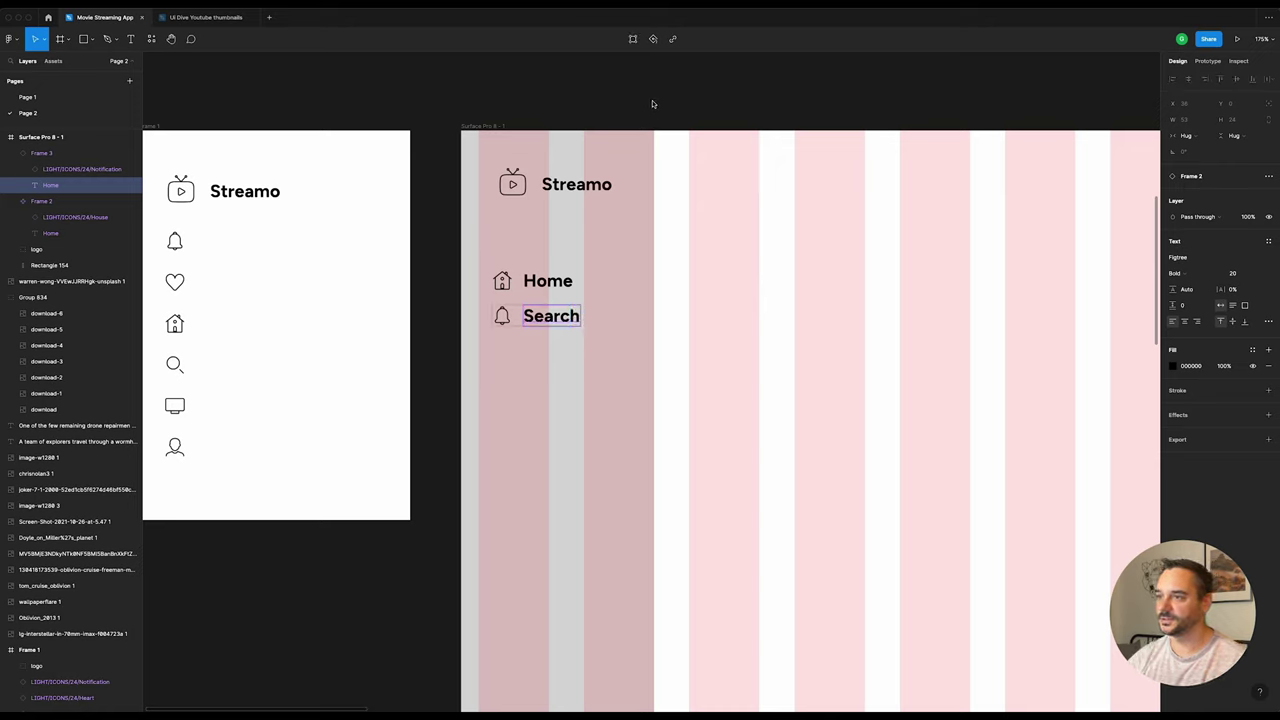
pyautogui.click(1188, 274)
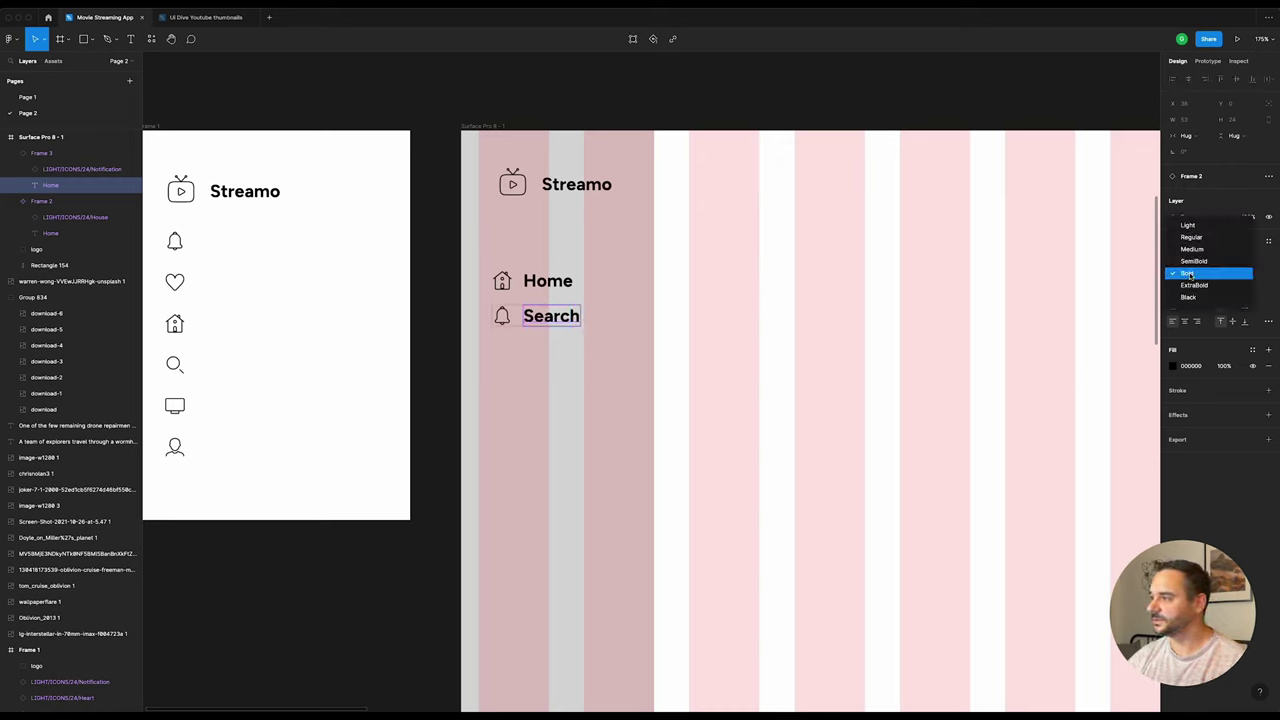
pyautogui.click(1198, 238)
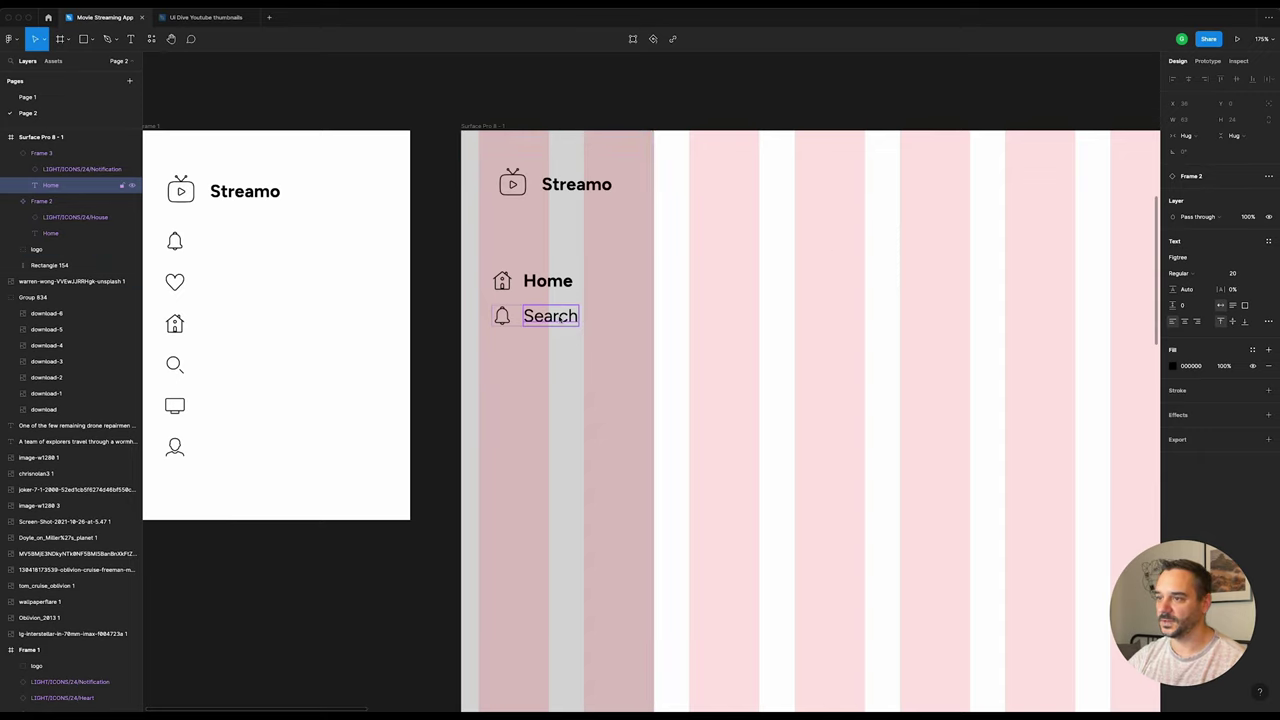
# Step: Copy the Search row below it and relabel it 'Notifications'
pyautogui.click(586, 105)
pyautogui.click(567, 316)
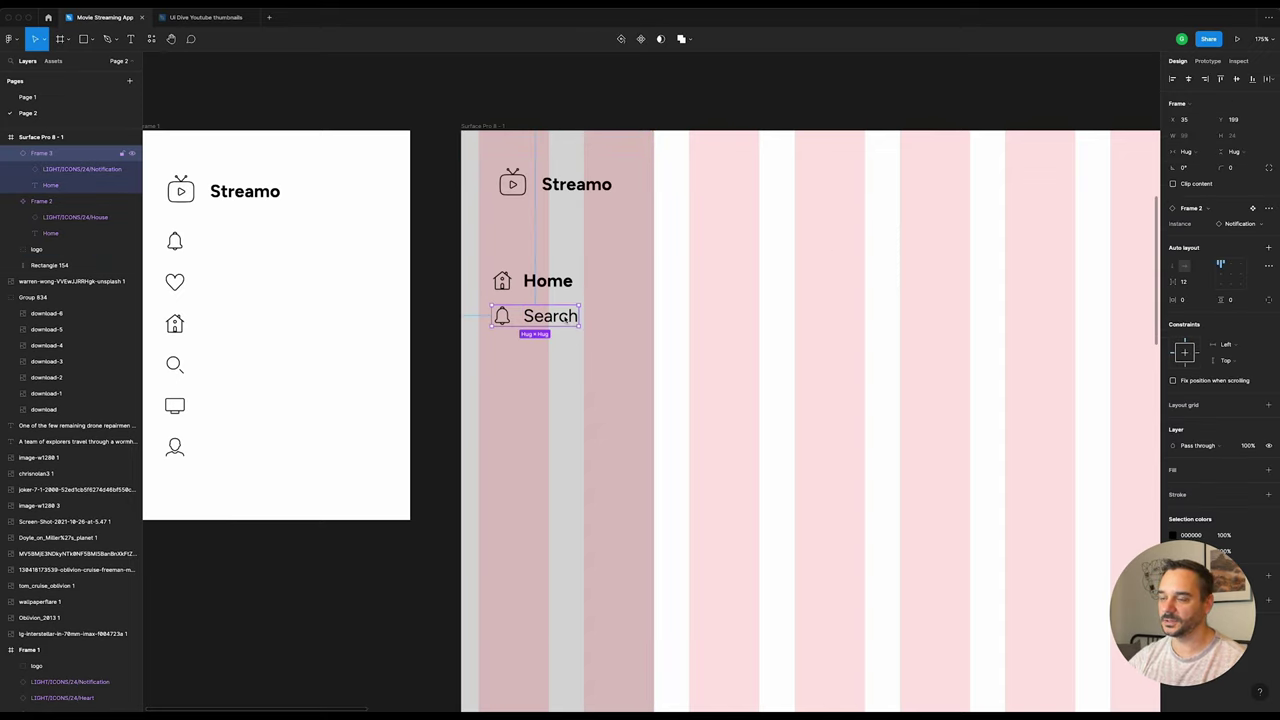
pyautogui.doubleClick(559, 319)
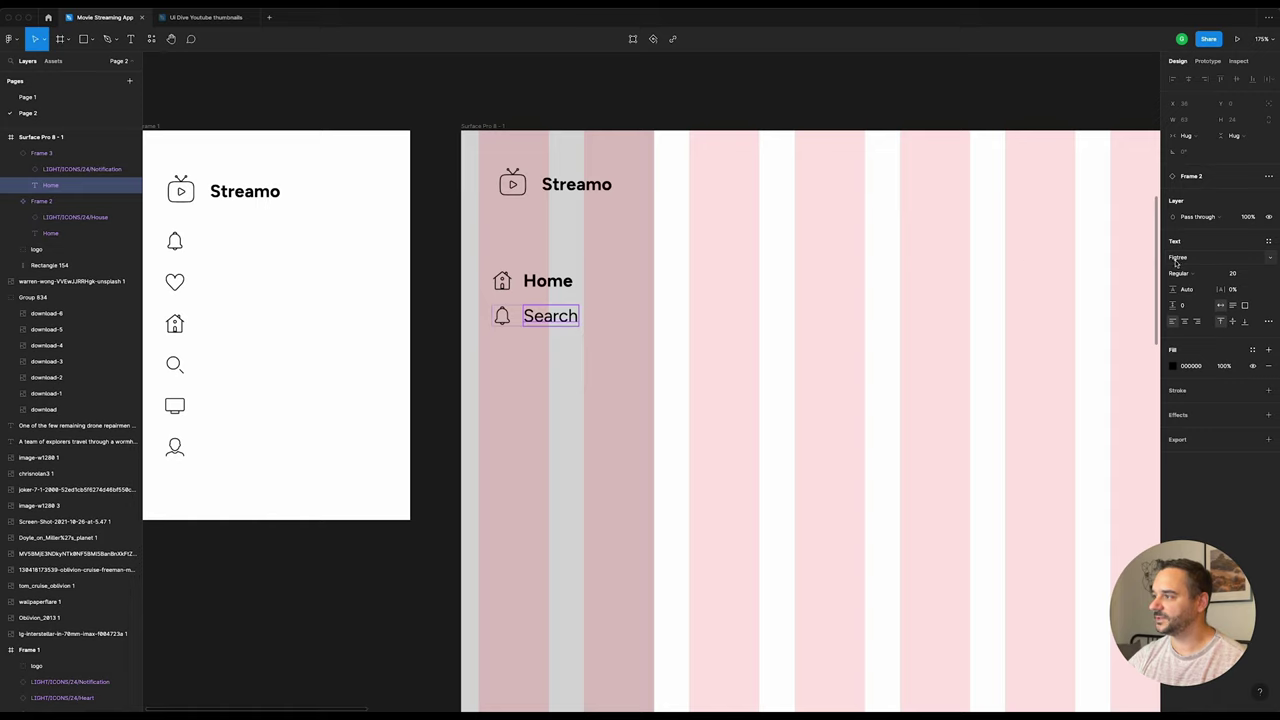
pyautogui.click(565, 109)
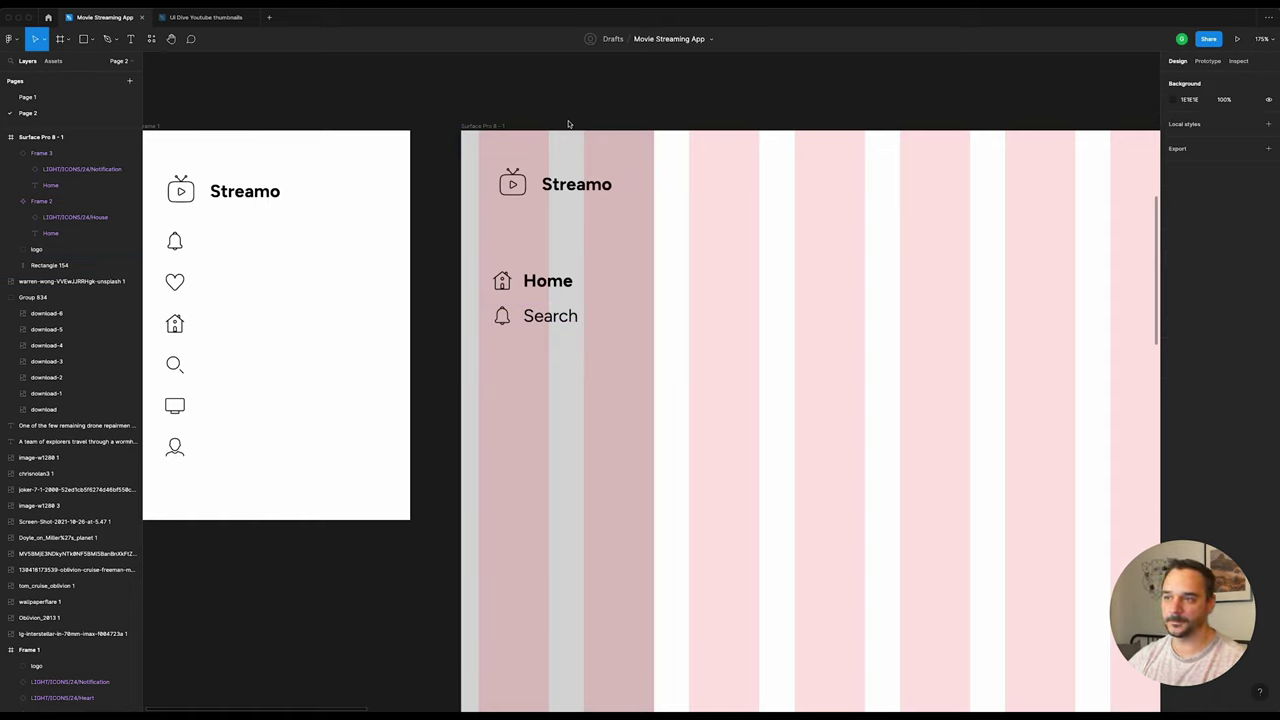
pyautogui.click(571, 316)
pyautogui.moveTo(549, 318); pyautogui.dragTo(538, 354)
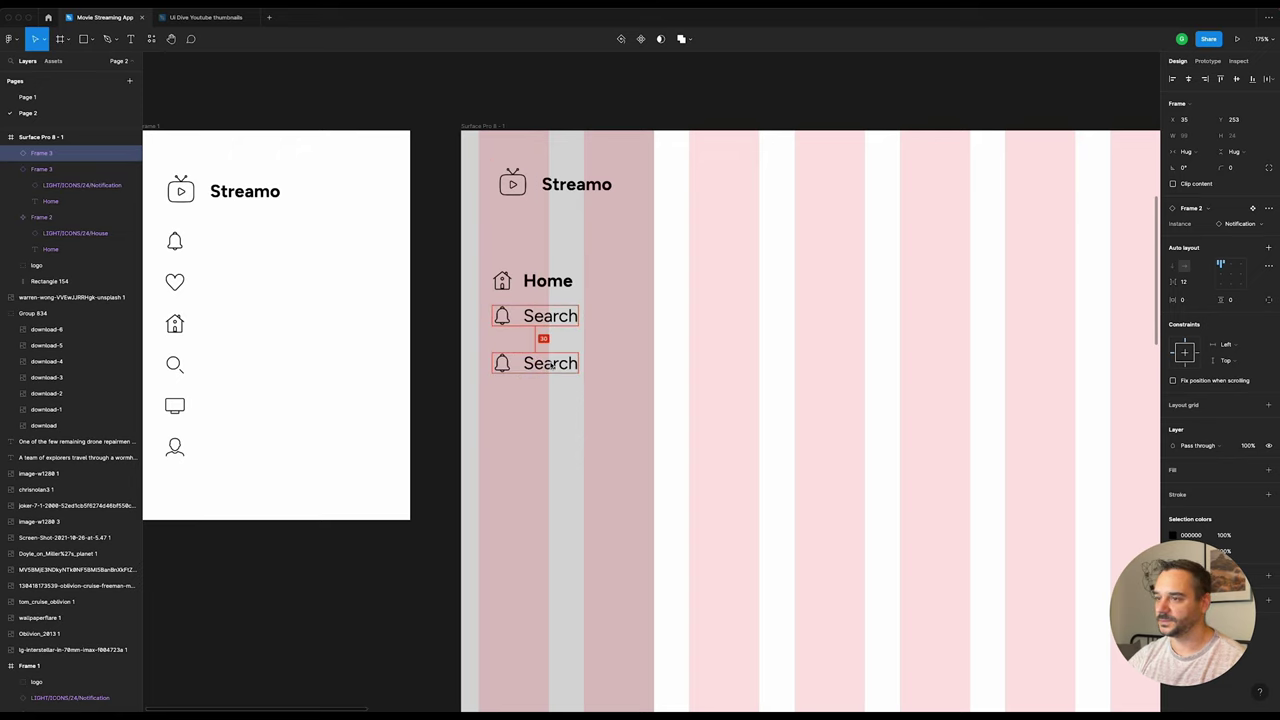
pyautogui.doubleClick(538, 354)
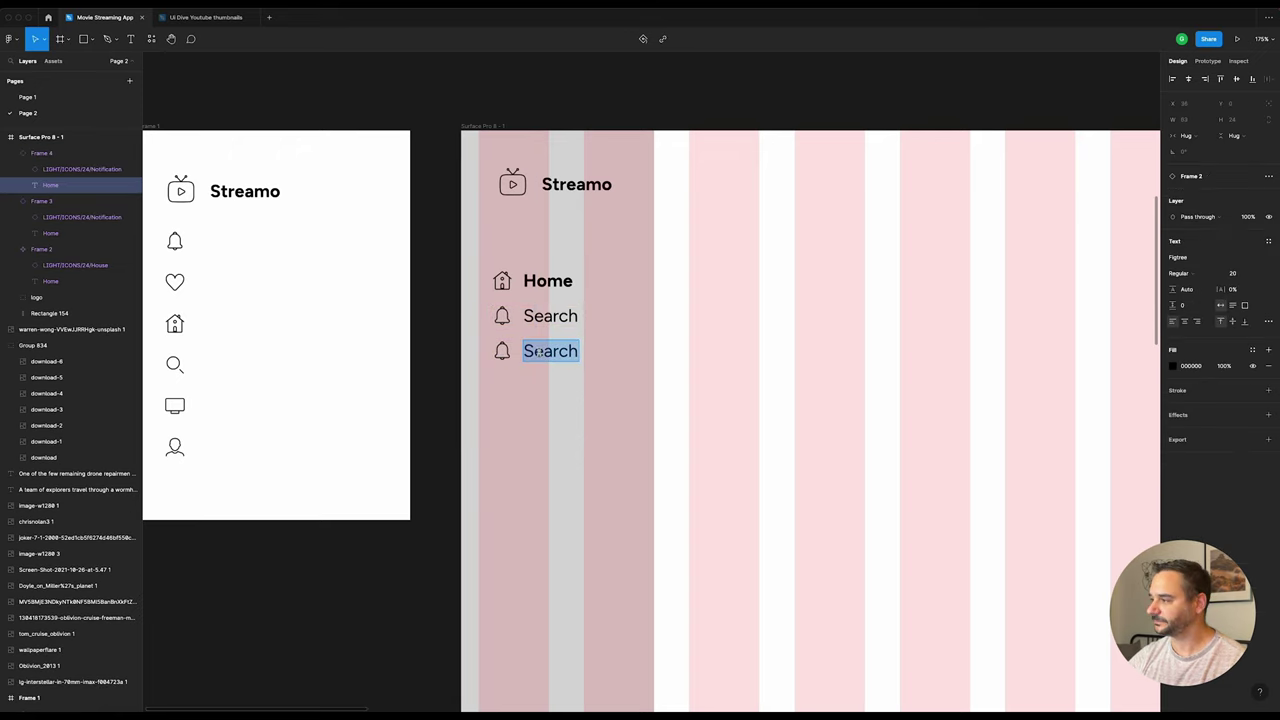
pyautogui.write('B')
pyautogui.press('BackSpace')
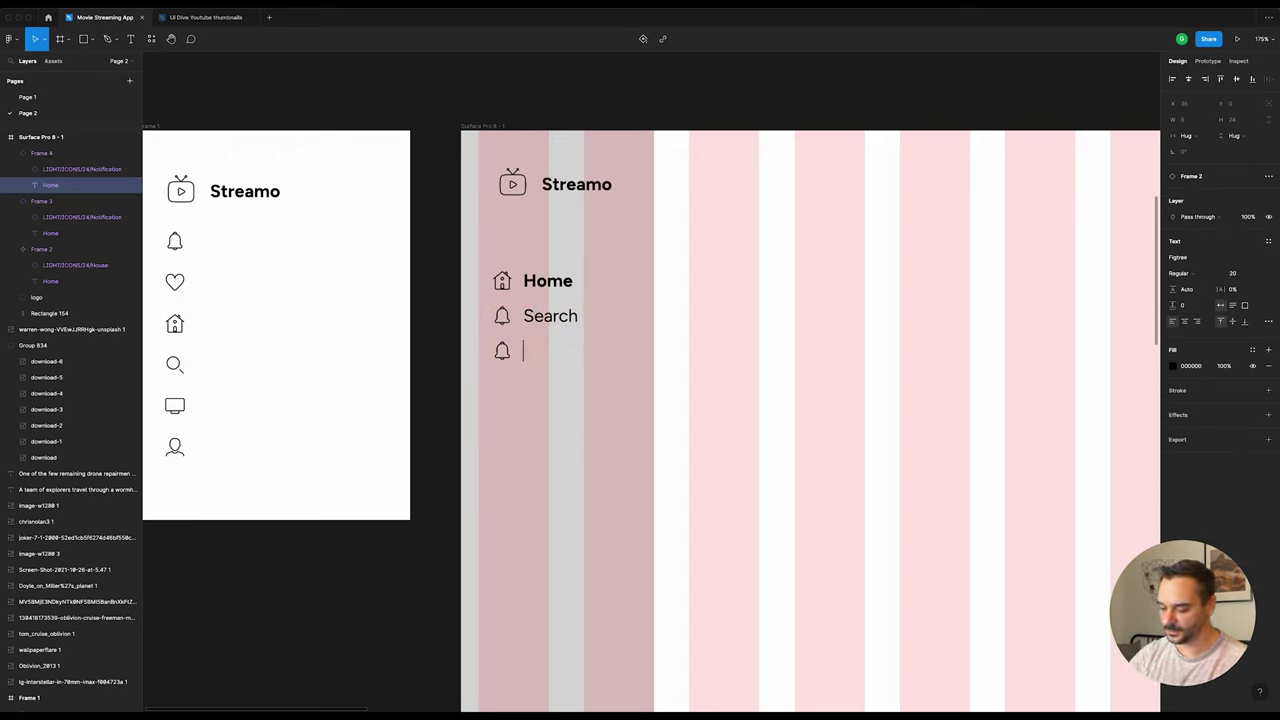
pyautogui.write('Notifica')
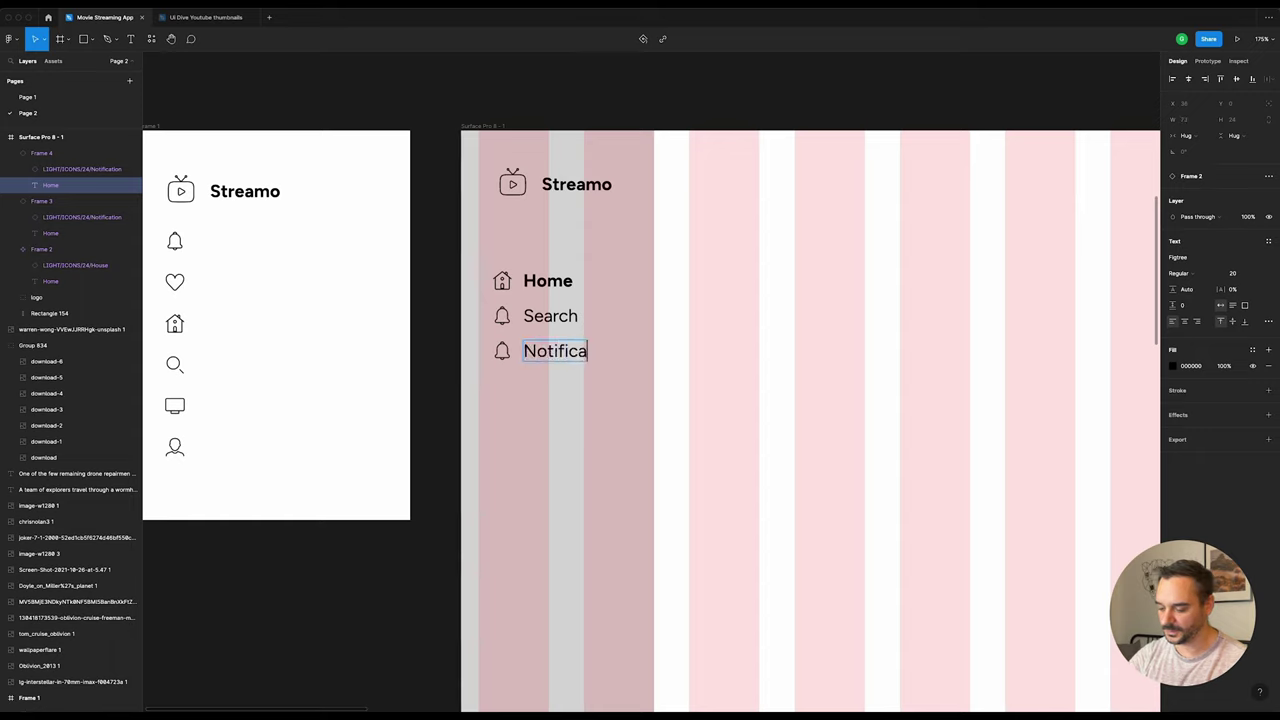
pyautogui.write('tions')
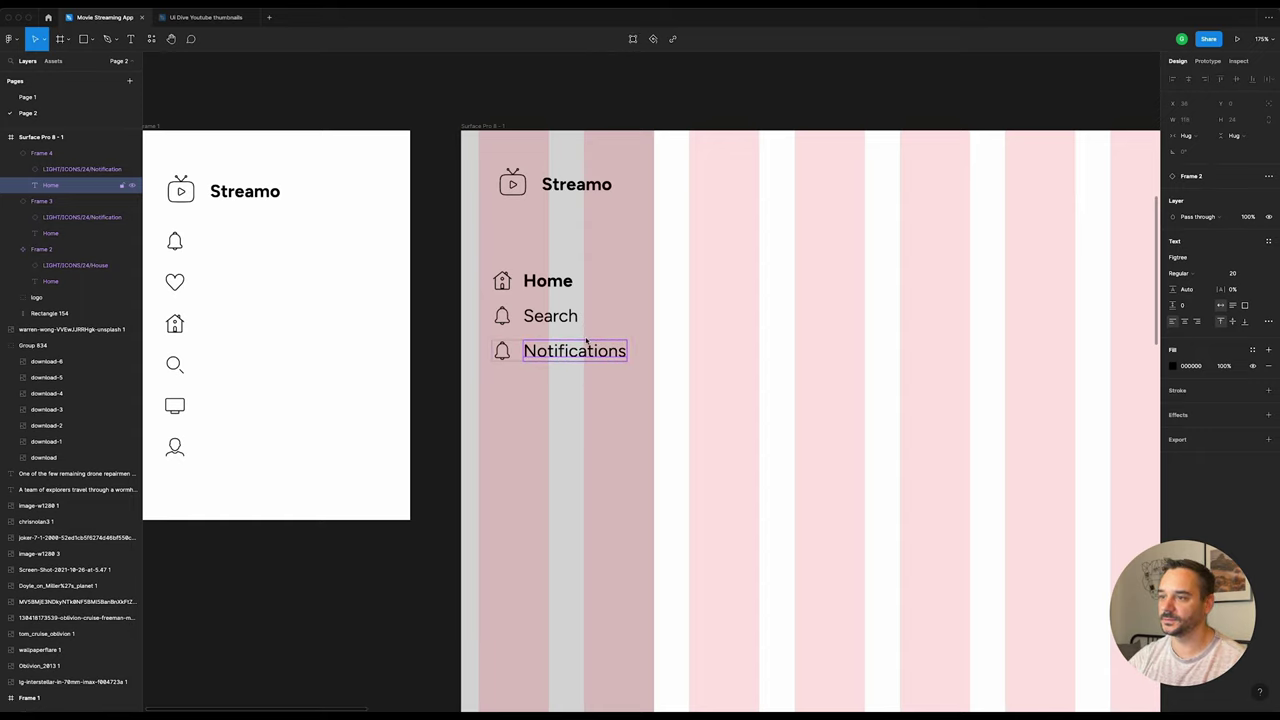
pyautogui.click(586, 371)
# Step: Add 'Series' and 'My favourites' rows beneath Notifications
pyautogui.click(556, 357)
pyautogui.hotkey('ctrl', 'd')
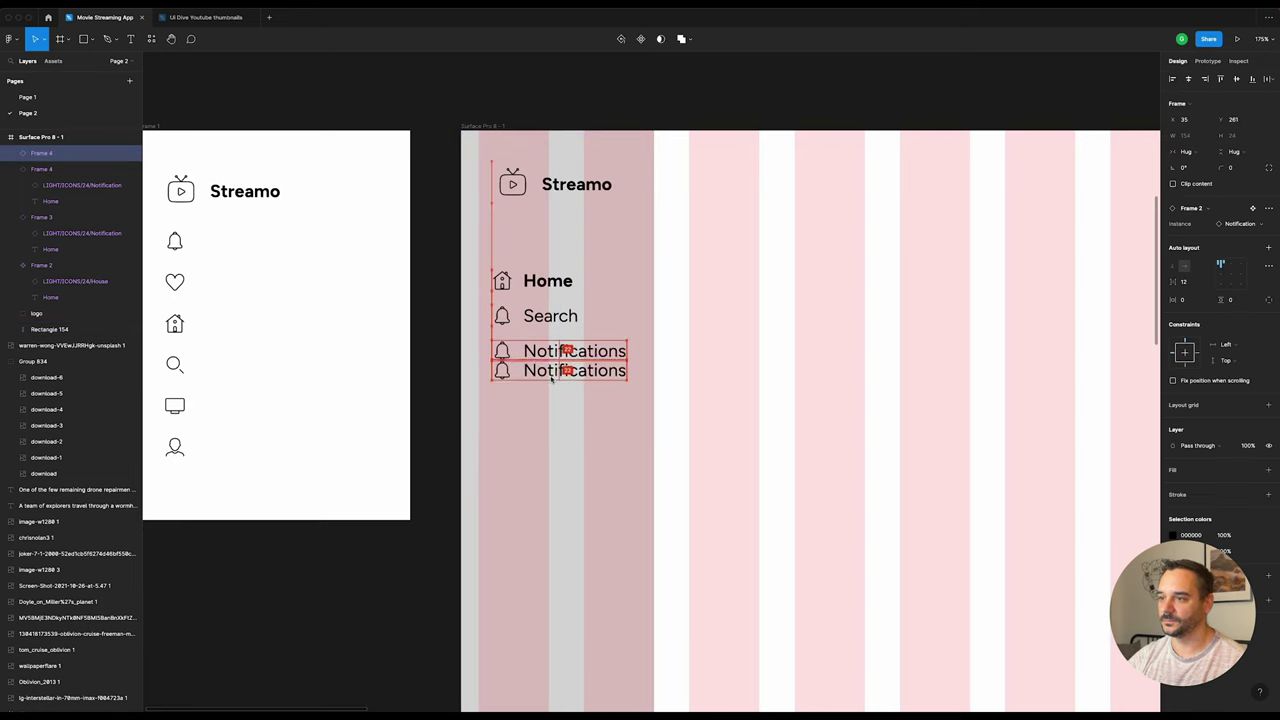
pyautogui.moveTo(556, 357); pyautogui.dragTo(553, 390)
pyautogui.doubleClick(552, 388)
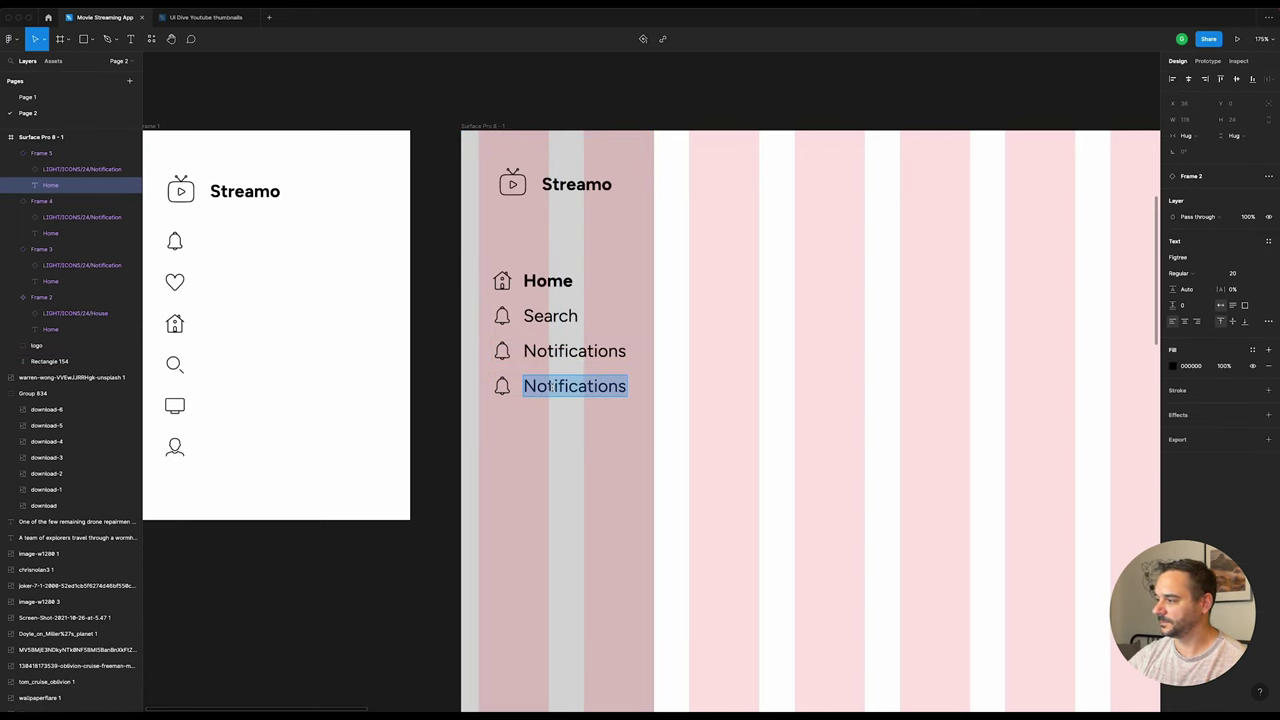
pyautogui.write('Serie')
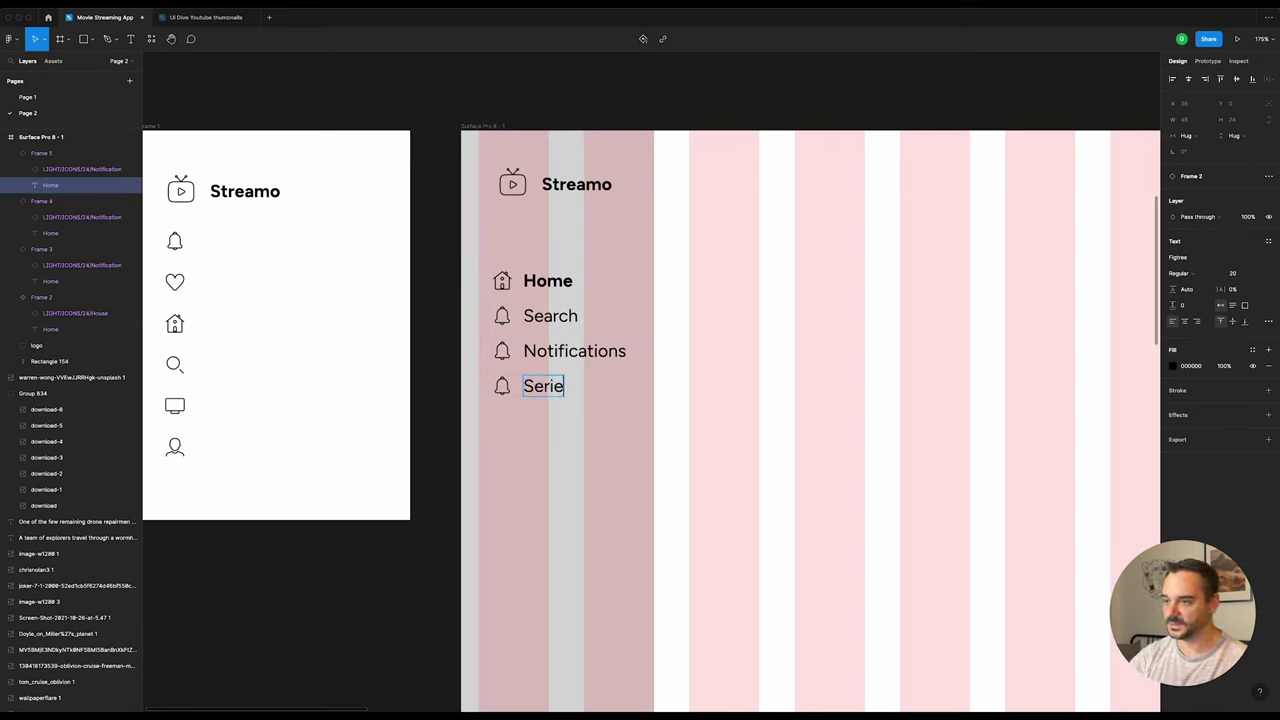
pyautogui.write('s')
pyautogui.press('Escape')
pyautogui.press('Escape')
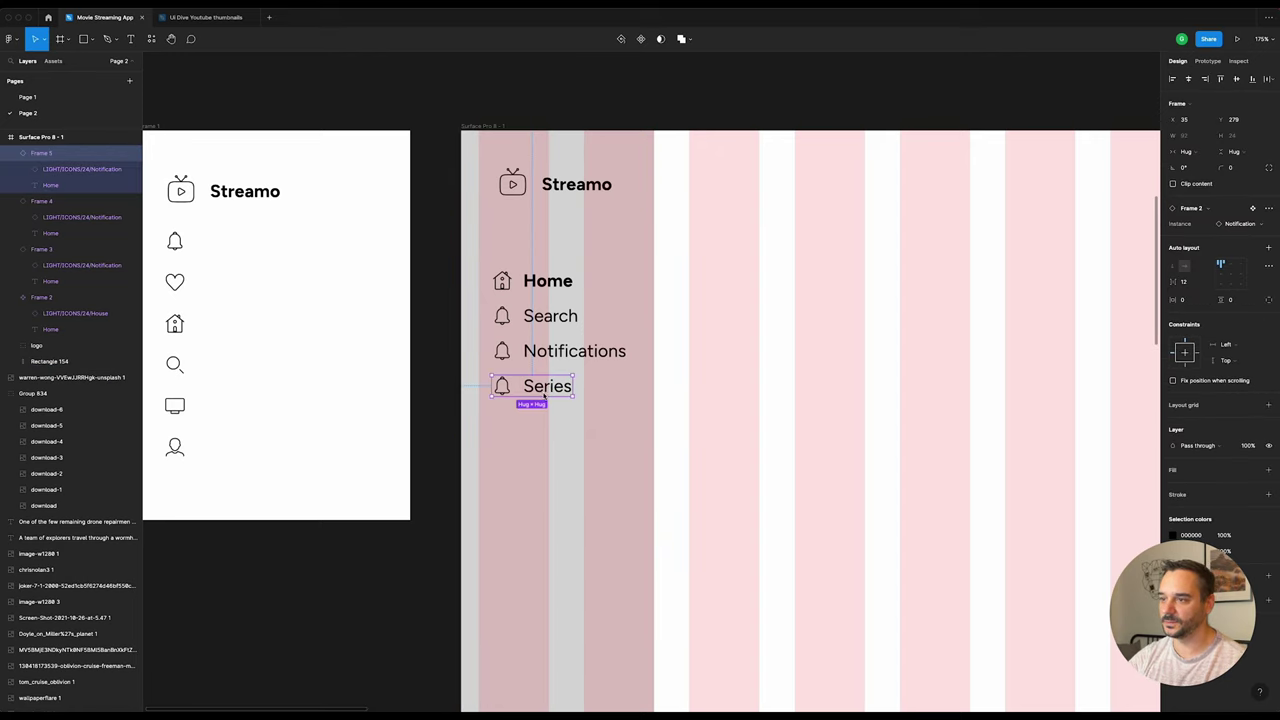
pyautogui.moveTo(547, 387); pyautogui.dragTo(548, 425)
pyautogui.doubleClick(548, 422)
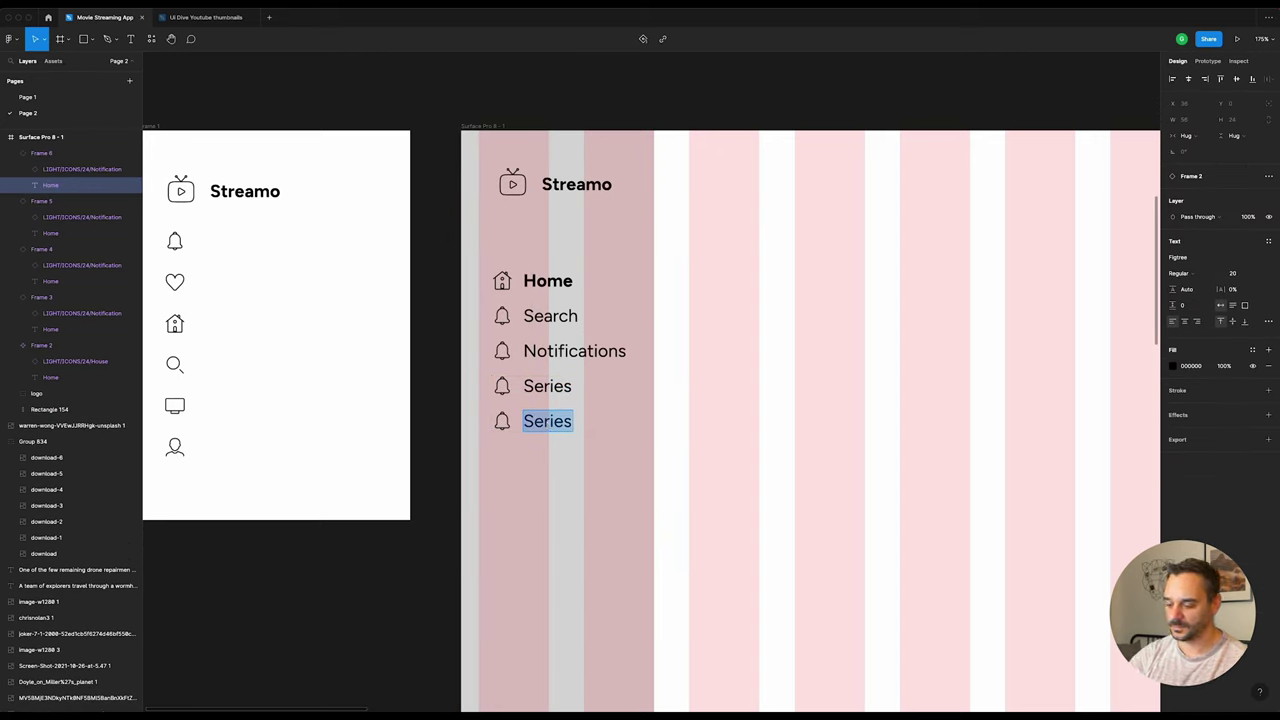
pyautogui.write('My favour')
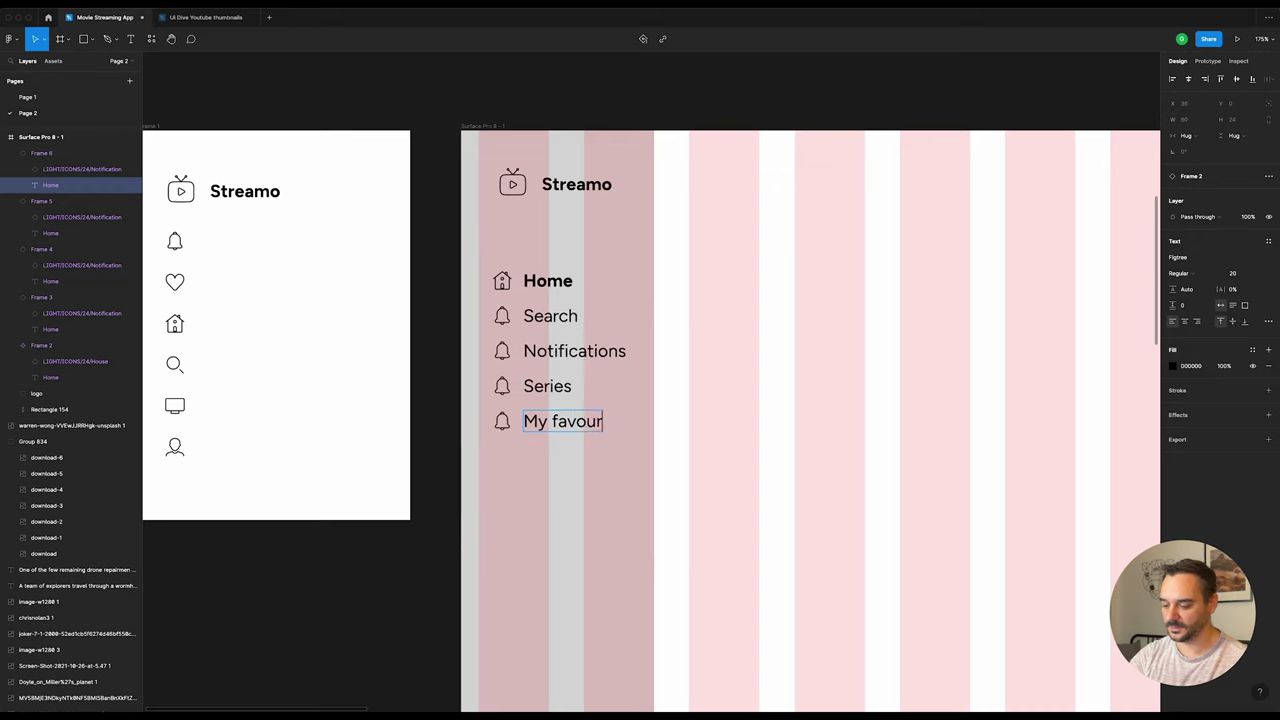
pyautogui.write('ites')
pyautogui.press('Escape')
pyautogui.press('Escape')
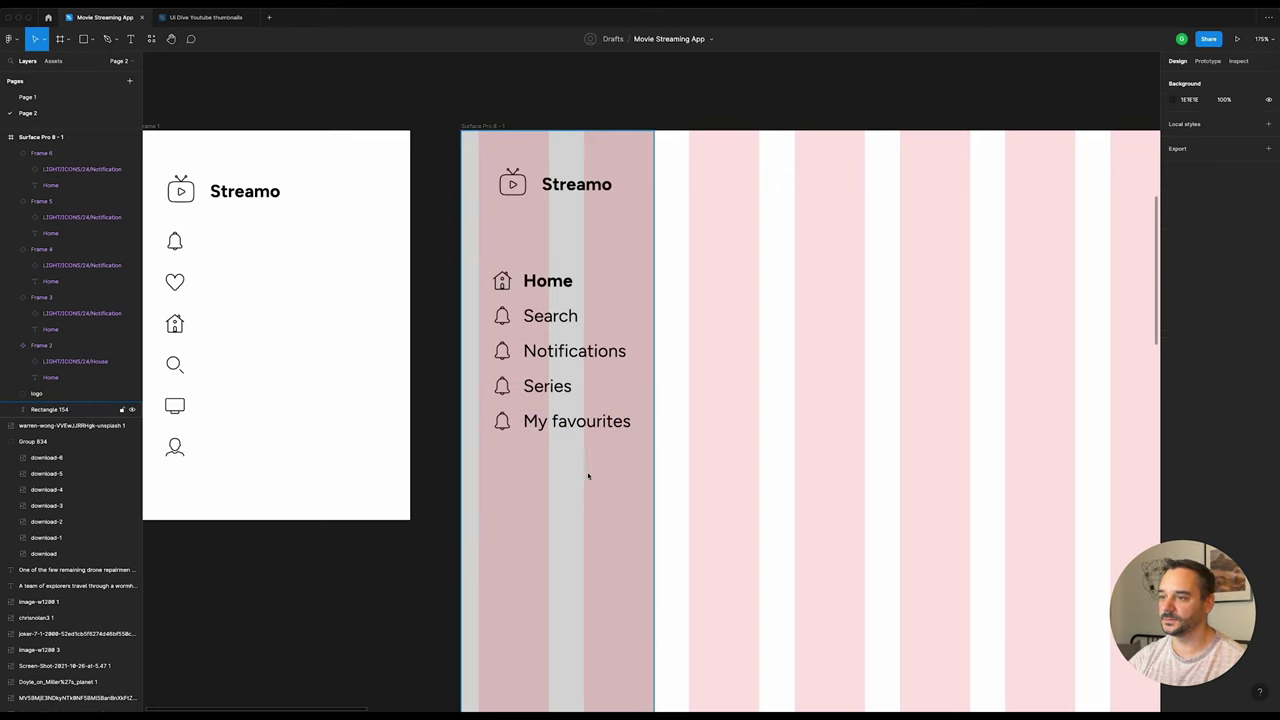
pyautogui.click(560, 432)
# Step: Duplicate the My favourites row below it and relabel it 'Profile'
pyautogui.moveTo(562, 424); pyautogui.dragTo(562, 470)
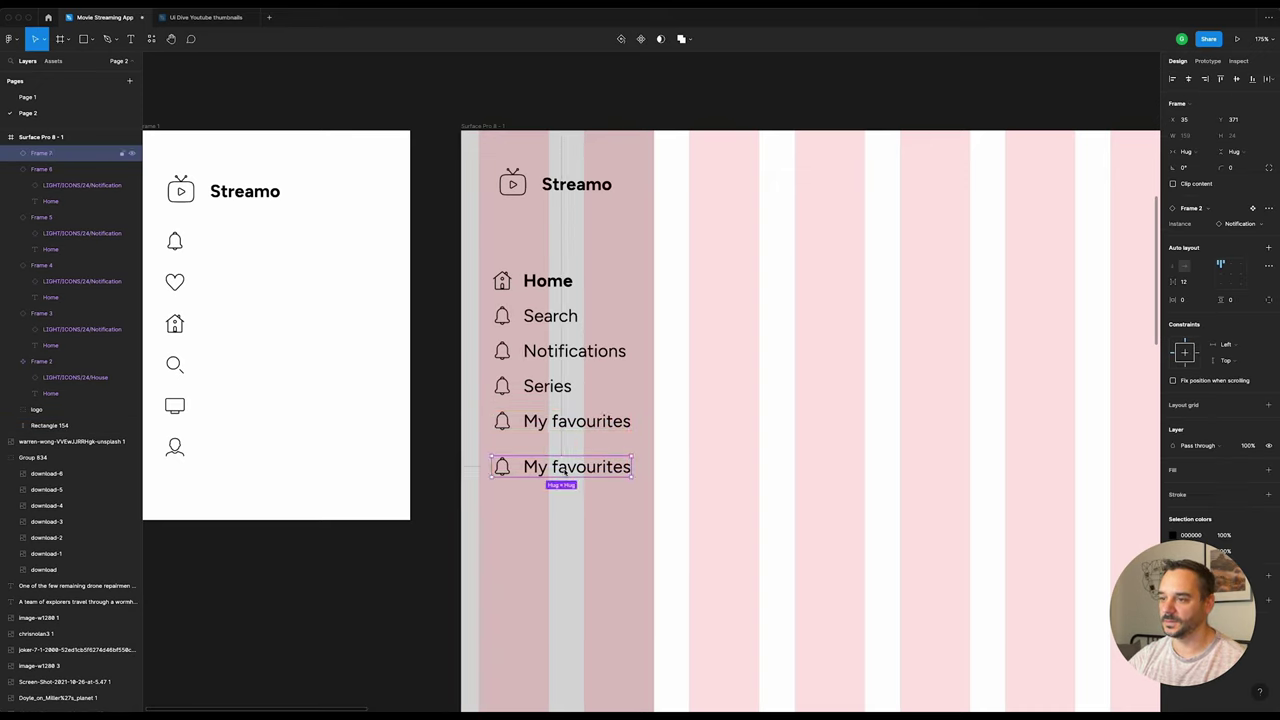
pyautogui.doubleClick(541, 468)
pyautogui.press('Return')
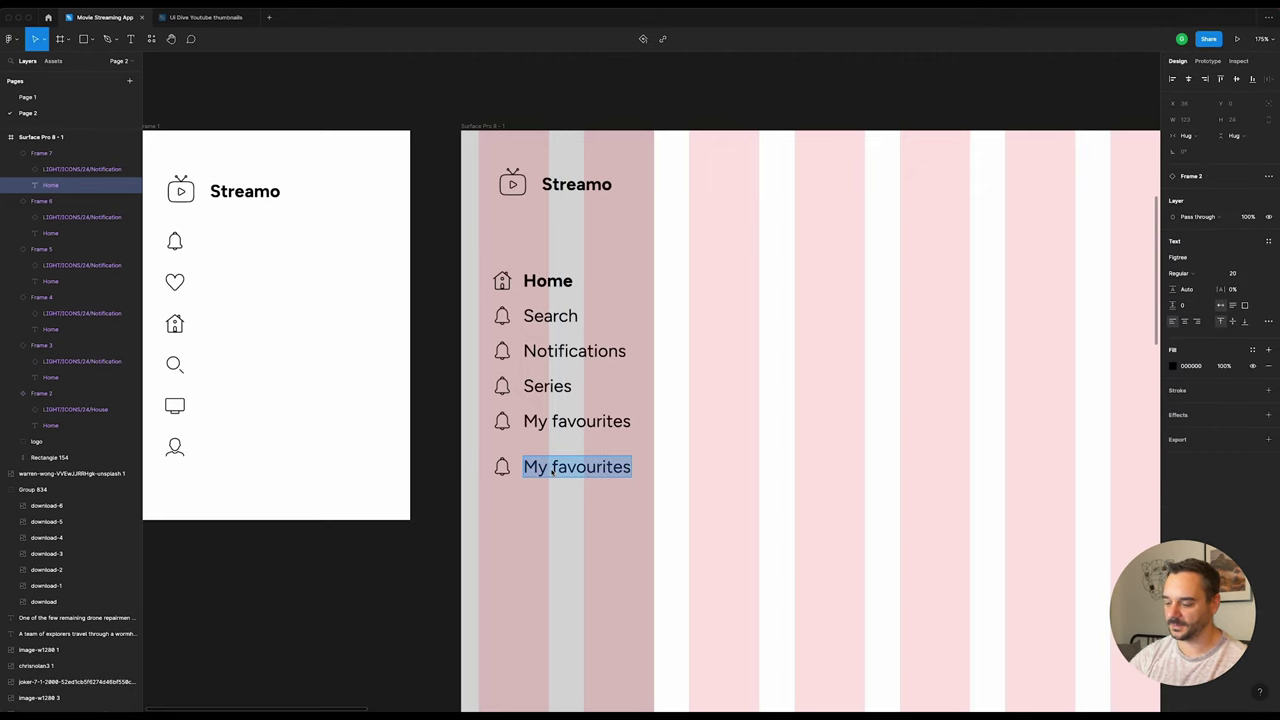
pyautogui.write('Profile')
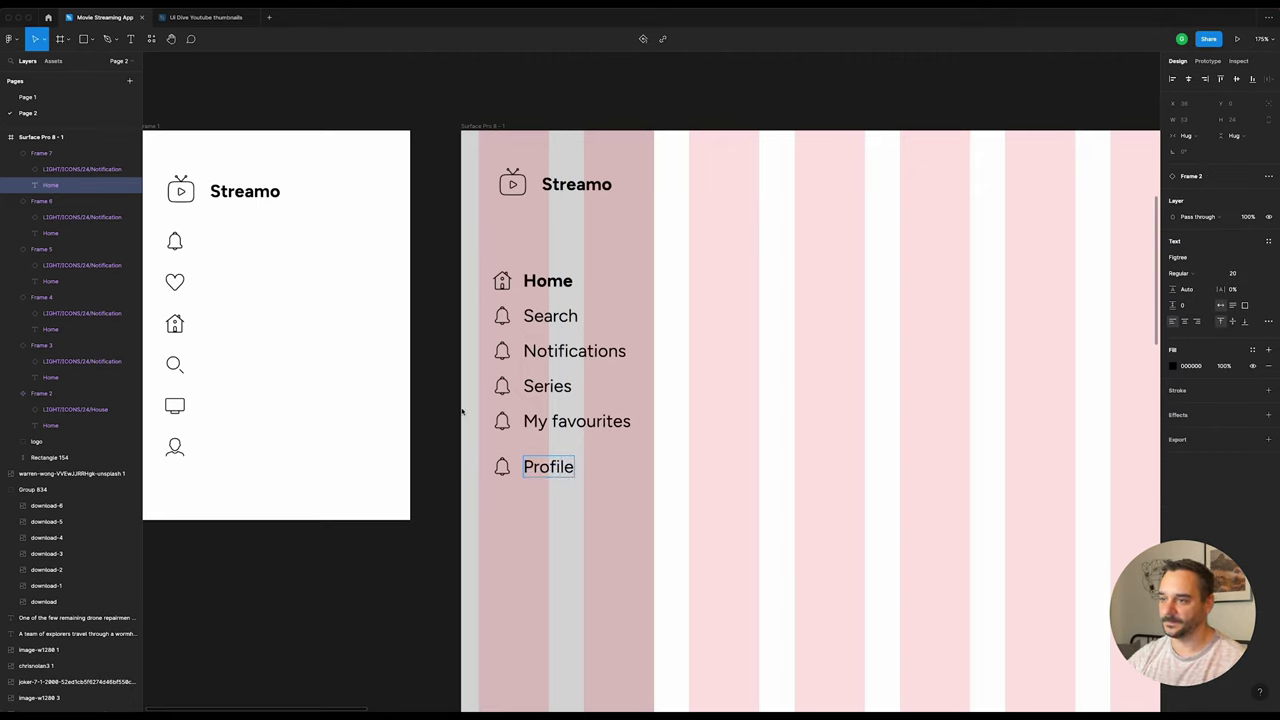
pyautogui.click(452, 395)
# Step: Swap the Profile row's icon to a person and the Series row's icon to a screen
pyautogui.click(536, 476)
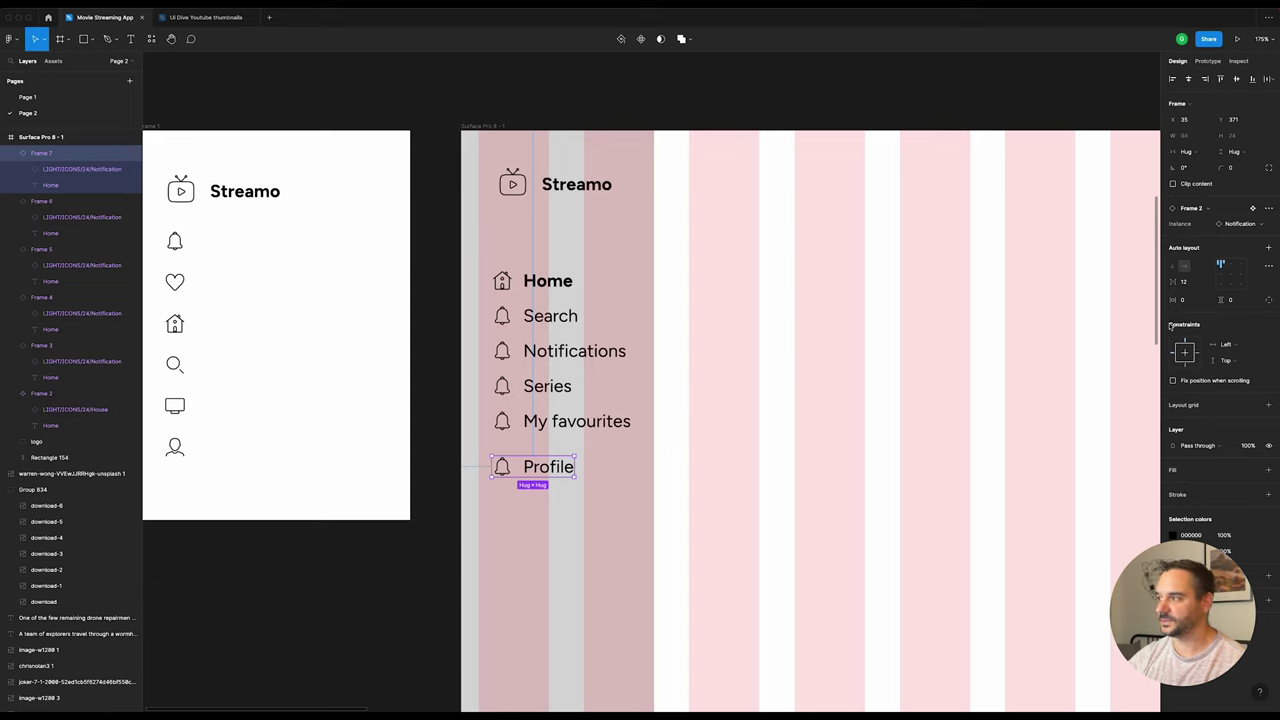
pyautogui.click(1245, 228)
pyautogui.click(1177, 346)
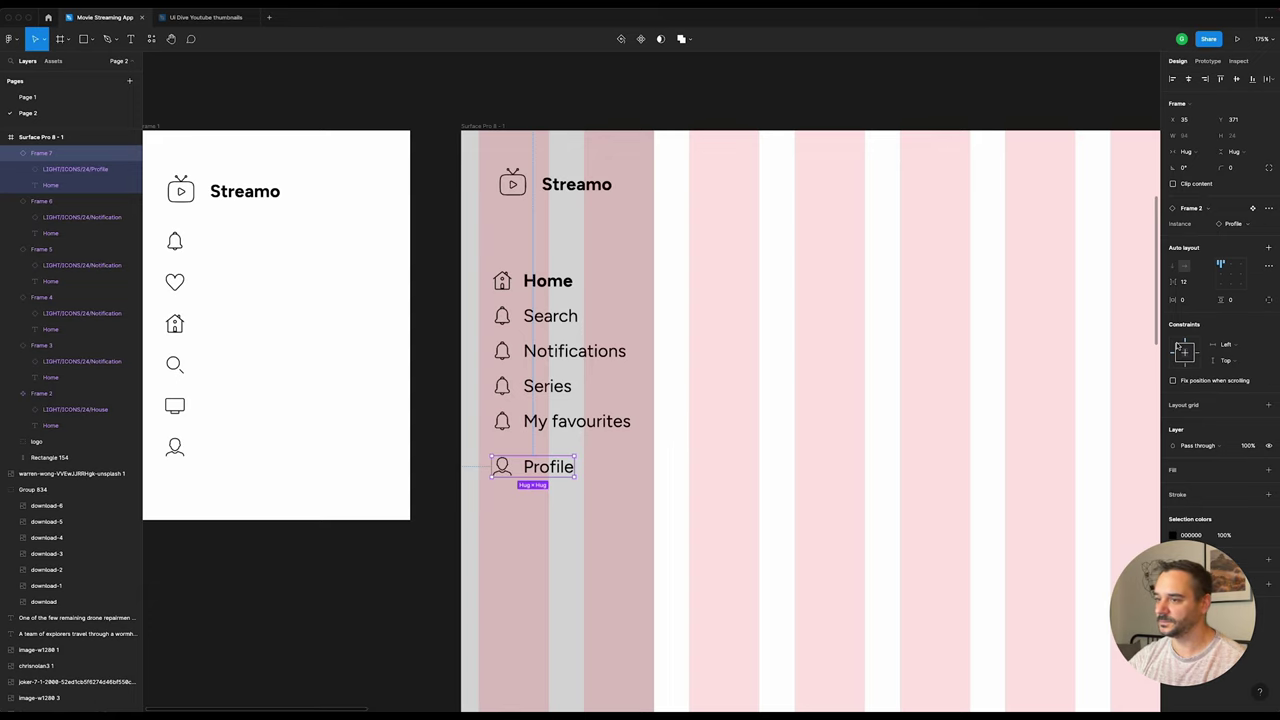
pyautogui.click(545, 425)
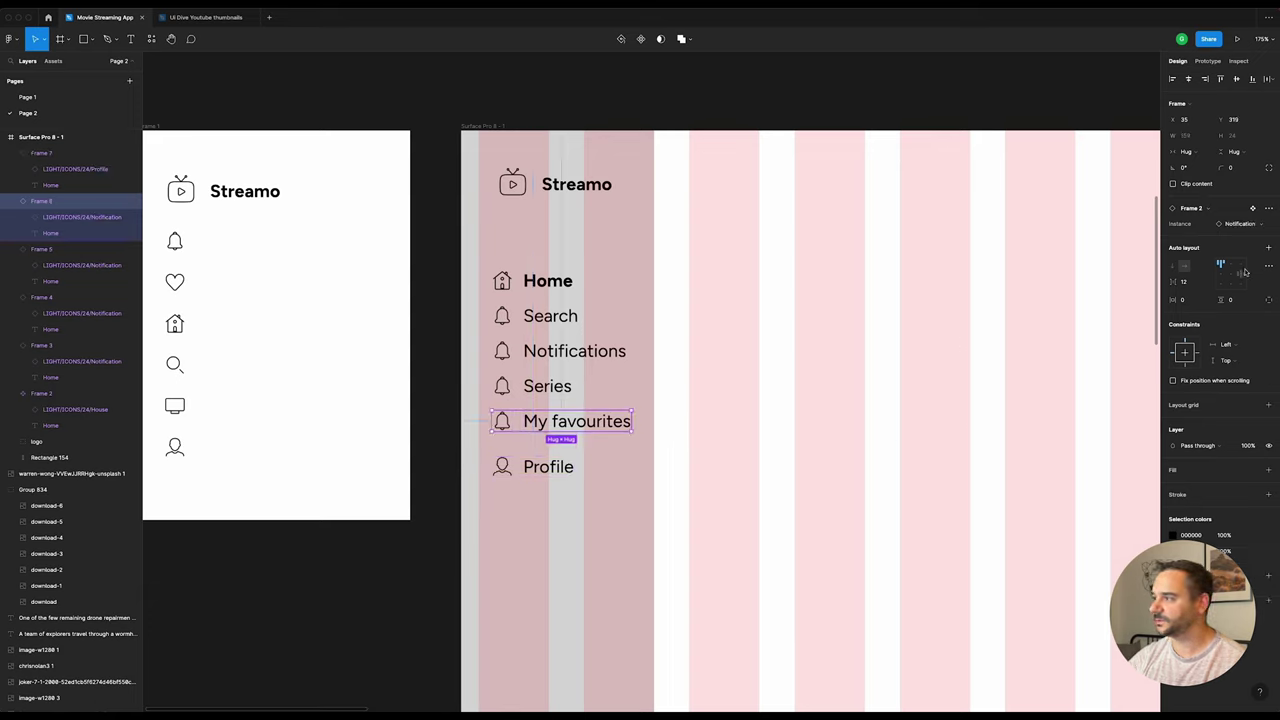
pyautogui.click(548, 389)
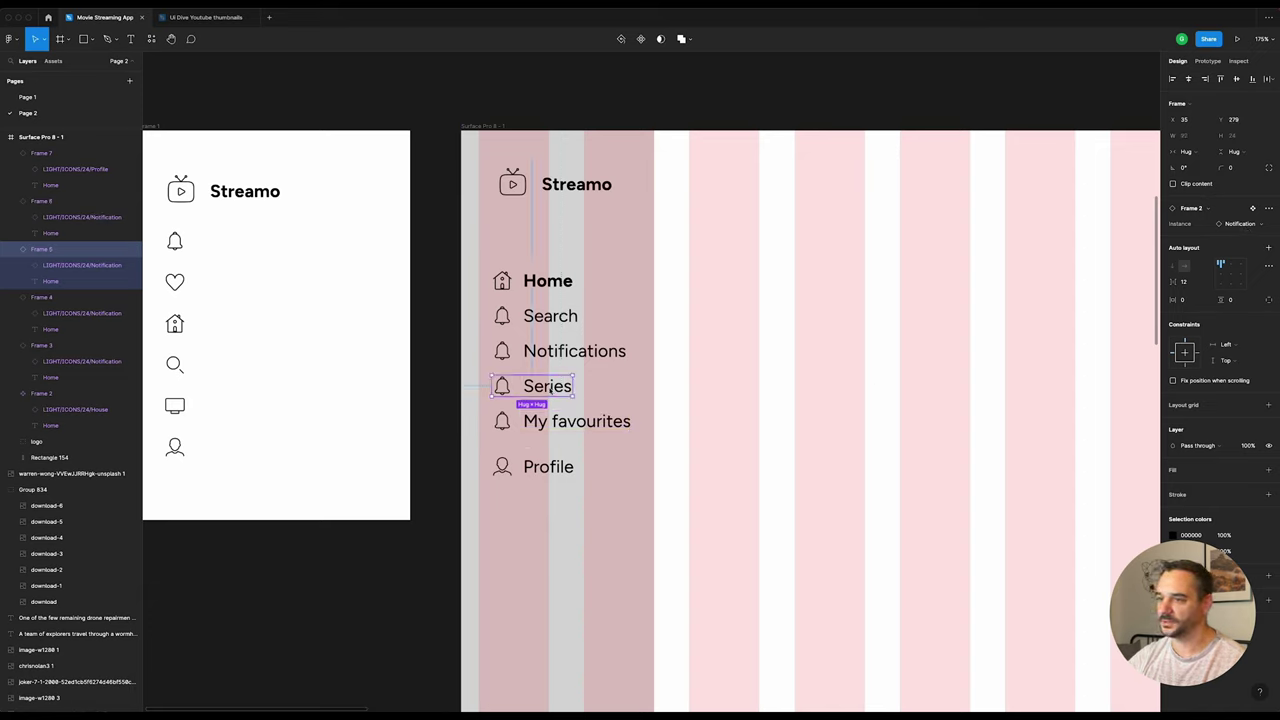
pyautogui.click(1245, 228)
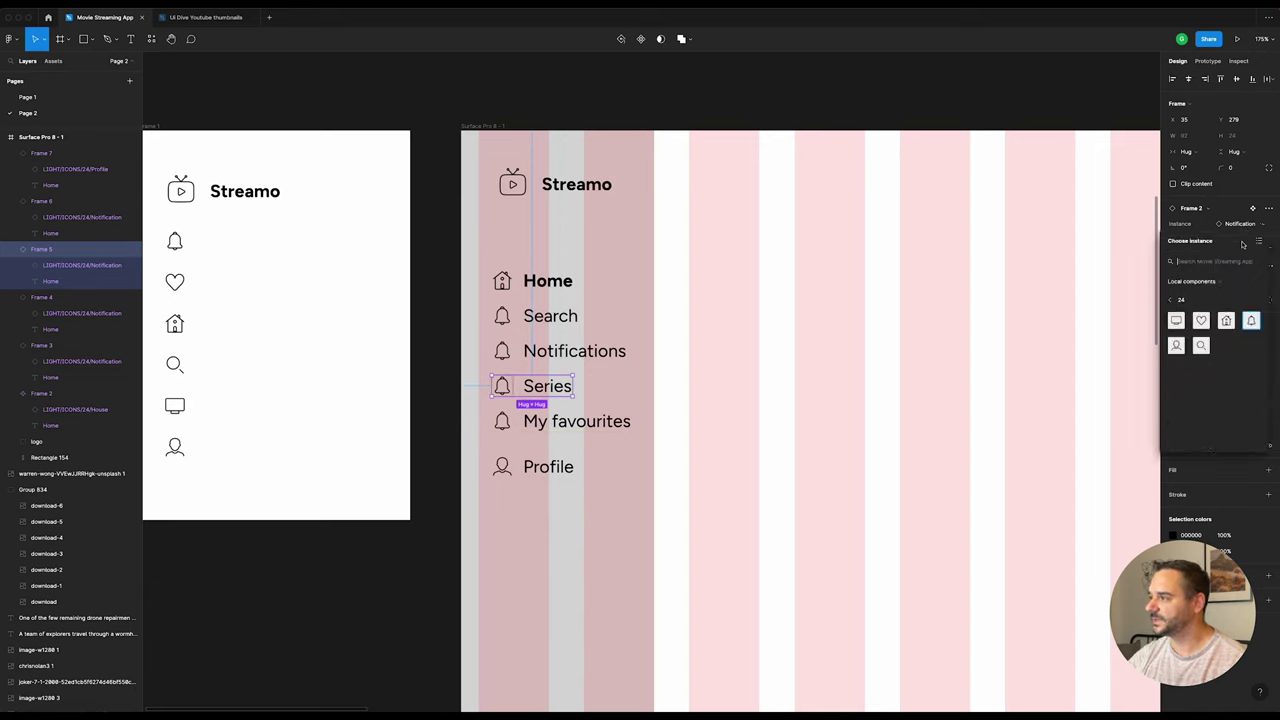
pyautogui.click(1176, 320)
# Step: Swap the My favourites icon to a heart and the Search icon to a magnifier
pyautogui.click(553, 351)
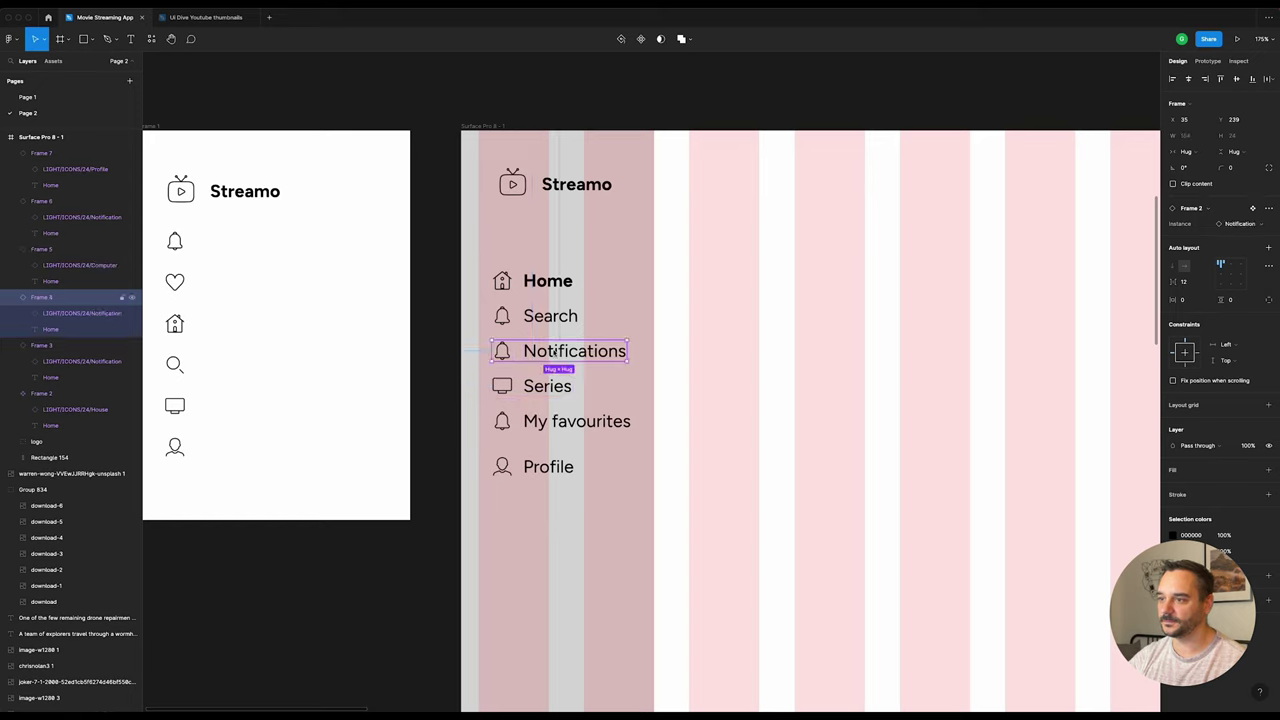
pyautogui.click(560, 422)
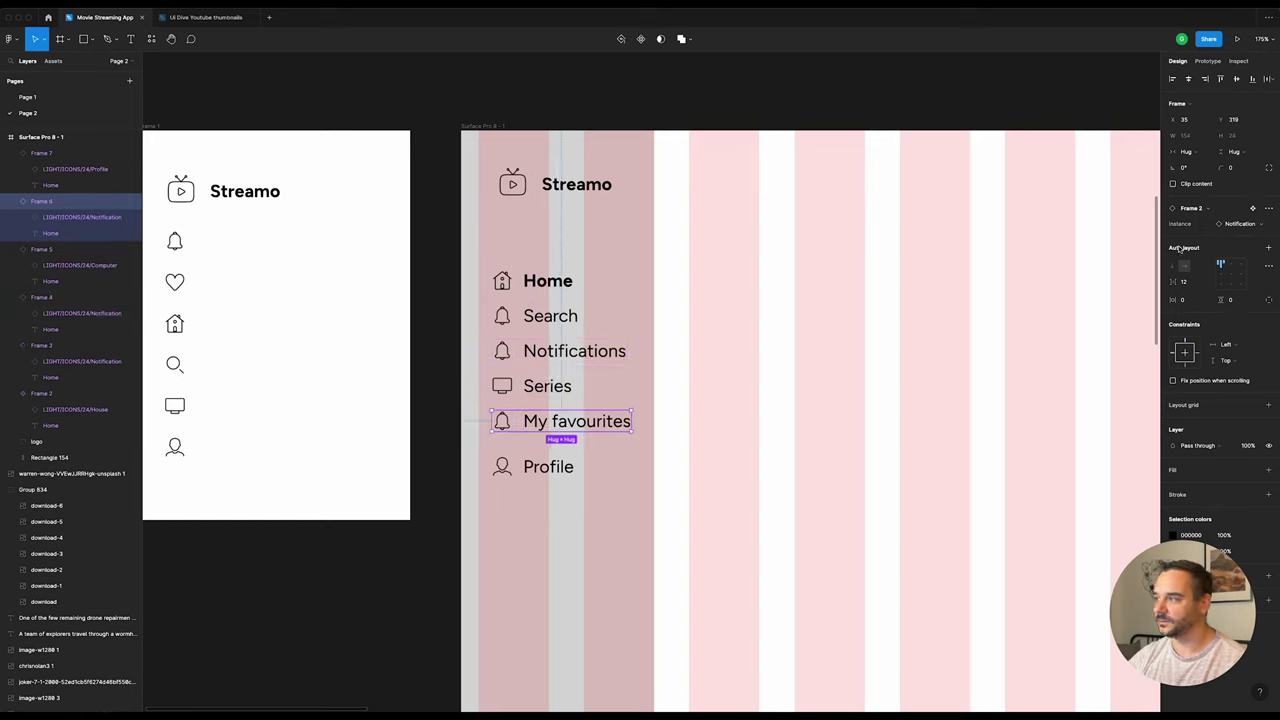
pyautogui.click(1257, 228)
pyautogui.click(1201, 320)
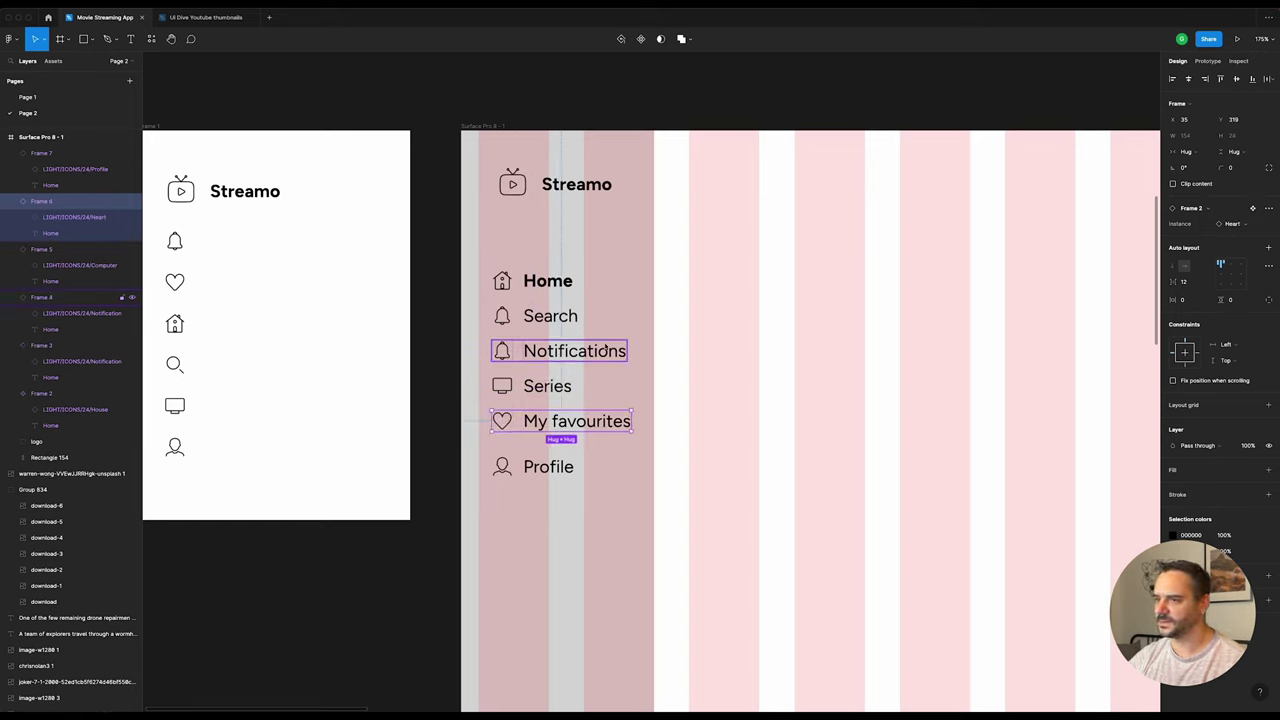
pyautogui.click(560, 354)
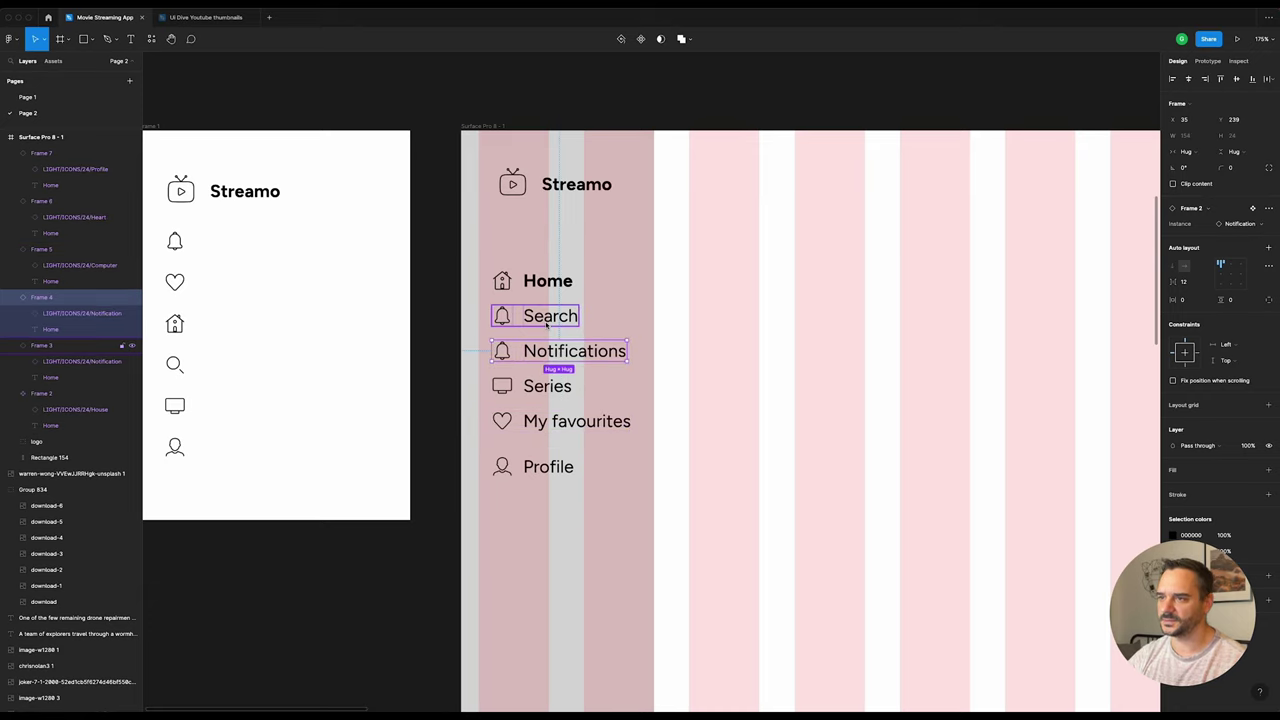
pyautogui.click(548, 320)
pyautogui.click(1236, 225)
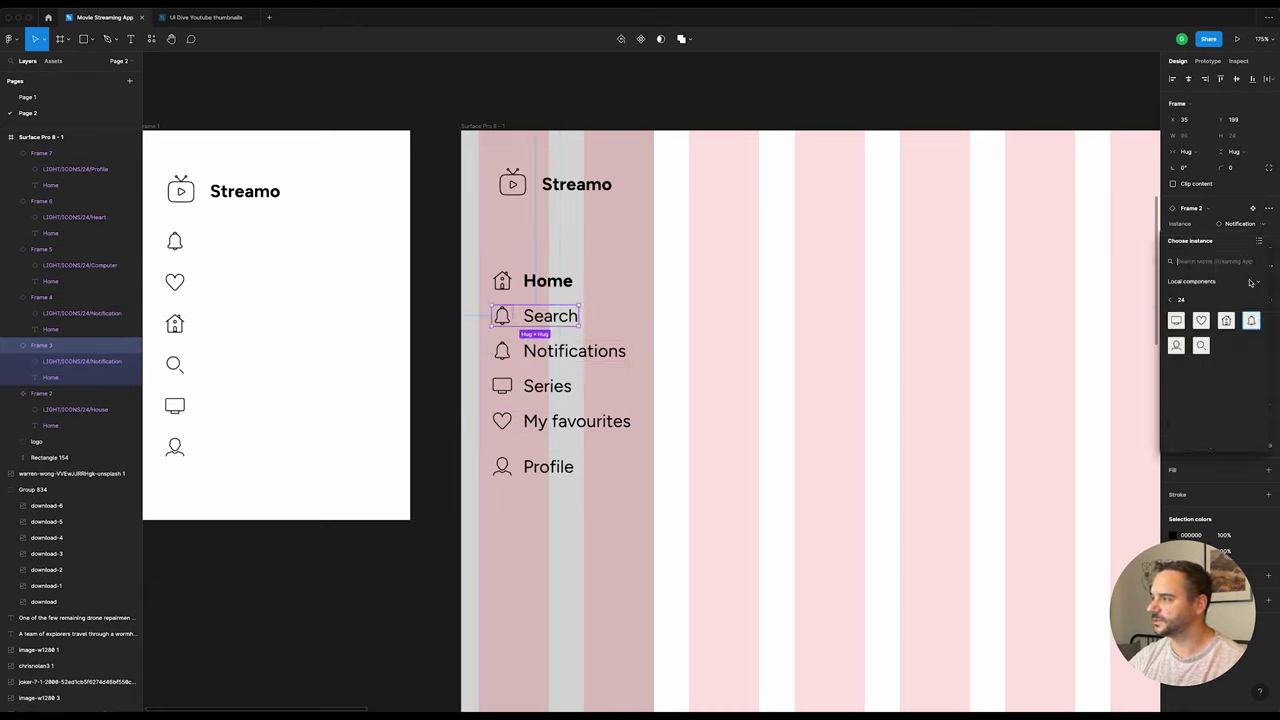
pyautogui.click(1201, 345)
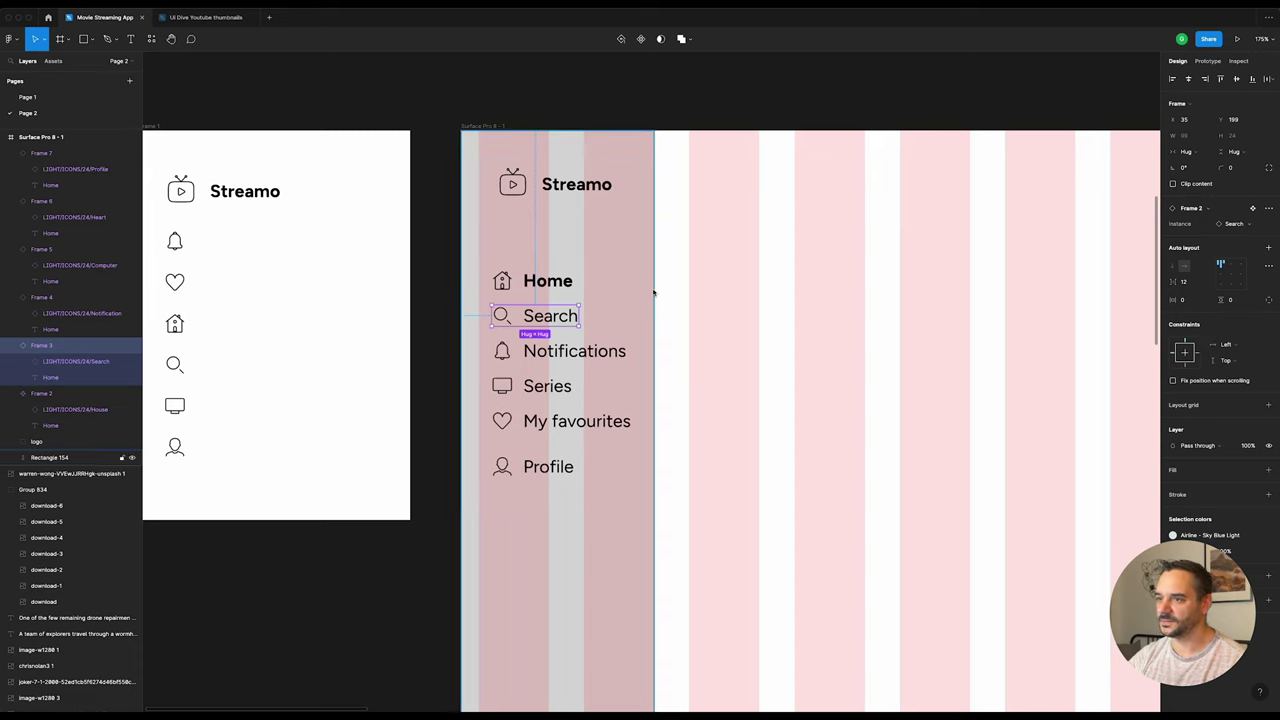
# Step: Select the Search, Home, Notifications and Series rows together
pyautogui.click(563, 112)
pyautogui.click(549, 318)
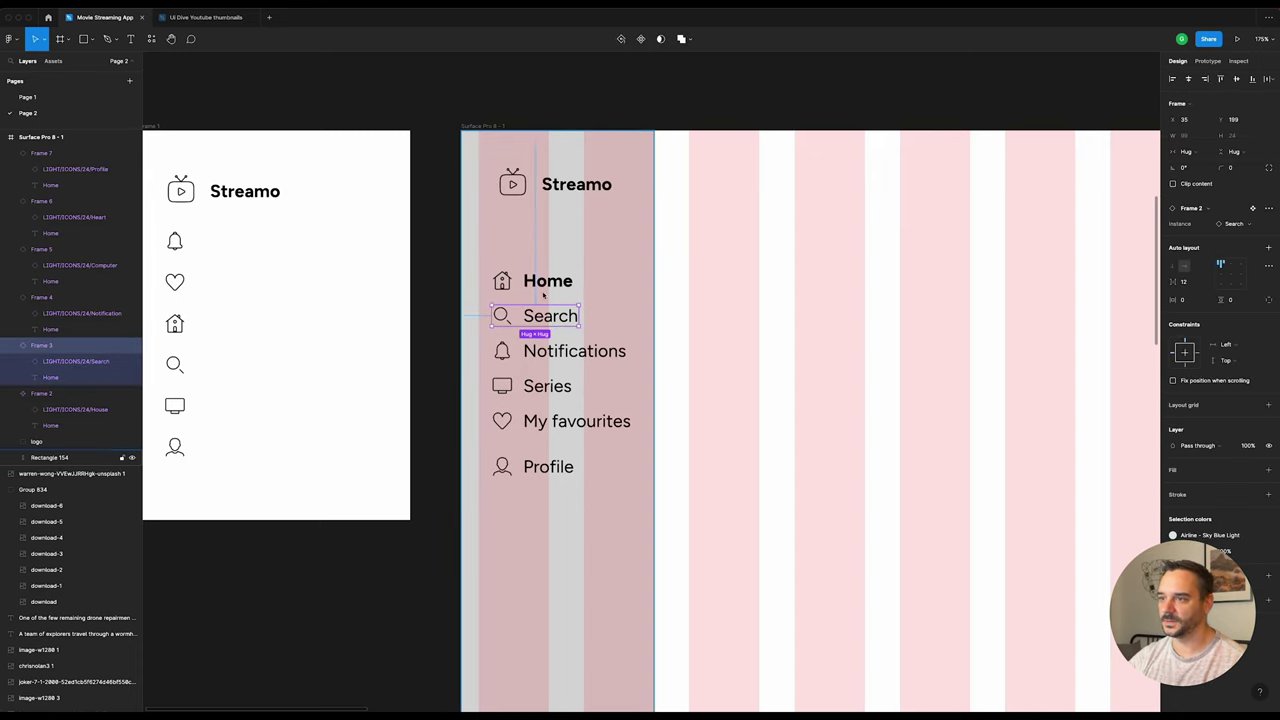
pyautogui.keyDown('shift'); pyautogui.click(545, 283); pyautogui.keyUp('shift')
pyautogui.keyDown('shift'); pyautogui.click(549, 352); pyautogui.keyUp('shift')
pyautogui.keyDown('shift'); pyautogui.click(549, 388); pyautogui.keyUp('shift')
# Step: Wrap all six menu rows in a vertical auto-layout frame with 24 spacing
pyautogui.keyDown('shift'); pyautogui.click(549, 423); pyautogui.keyUp('shift')
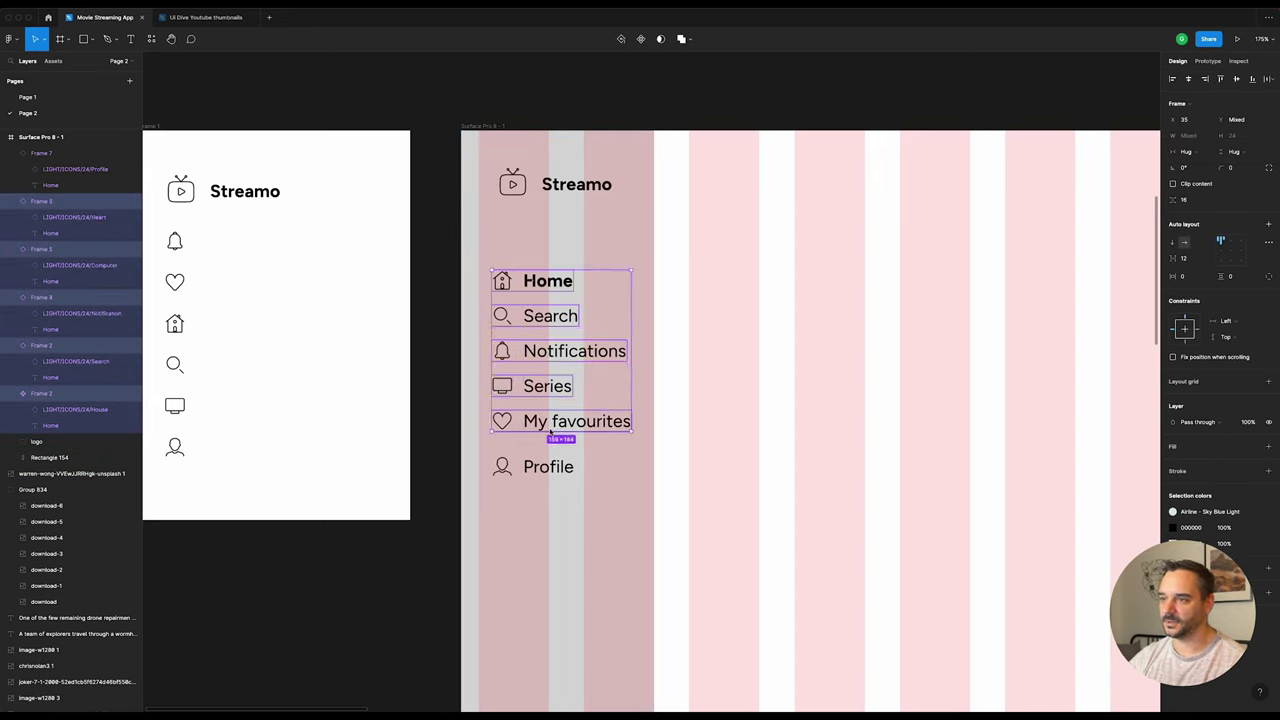
pyautogui.keyDown('shift'); pyautogui.click(549, 467); pyautogui.keyUp('shift')
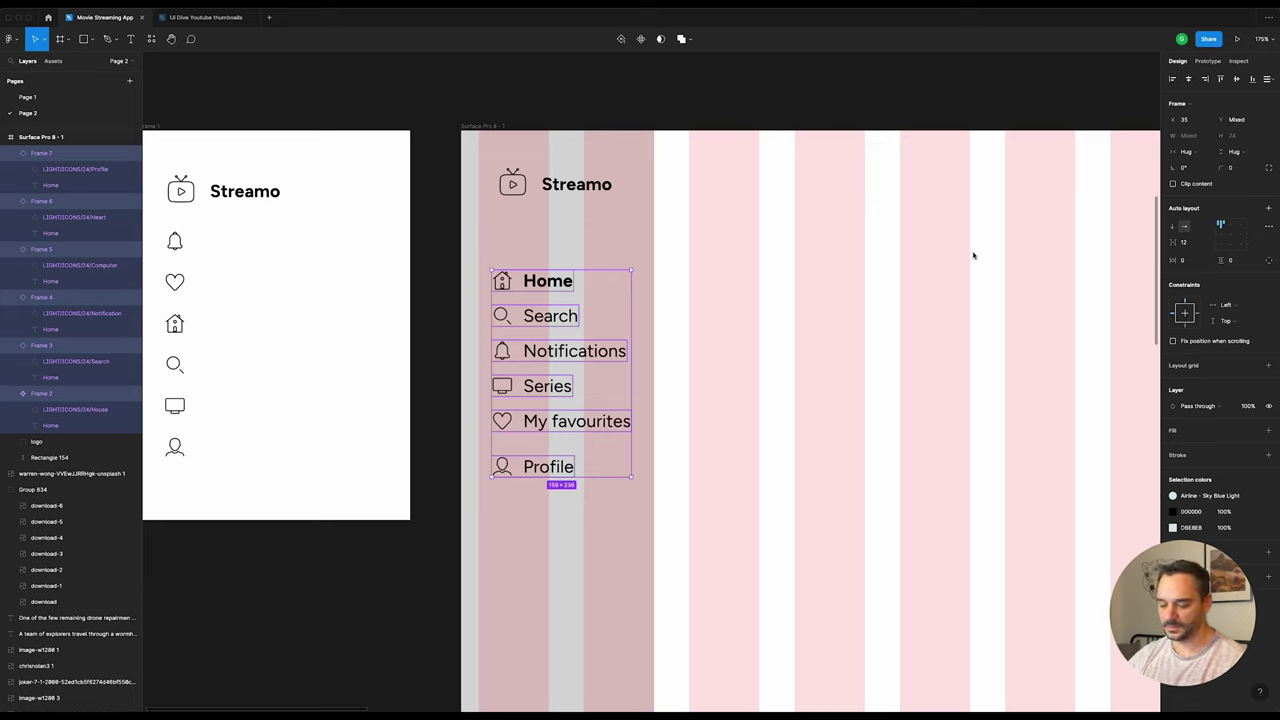
pyautogui.hotkey('shift', 'a')
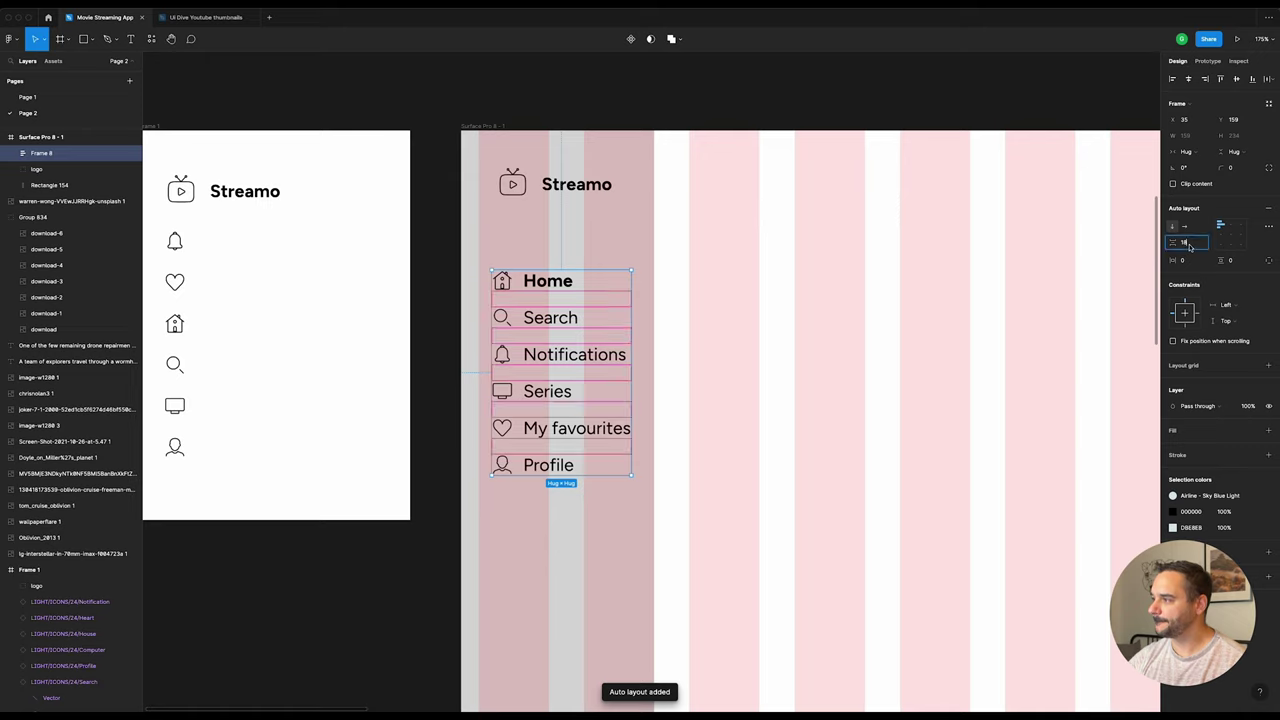
pyautogui.click(1187, 244)
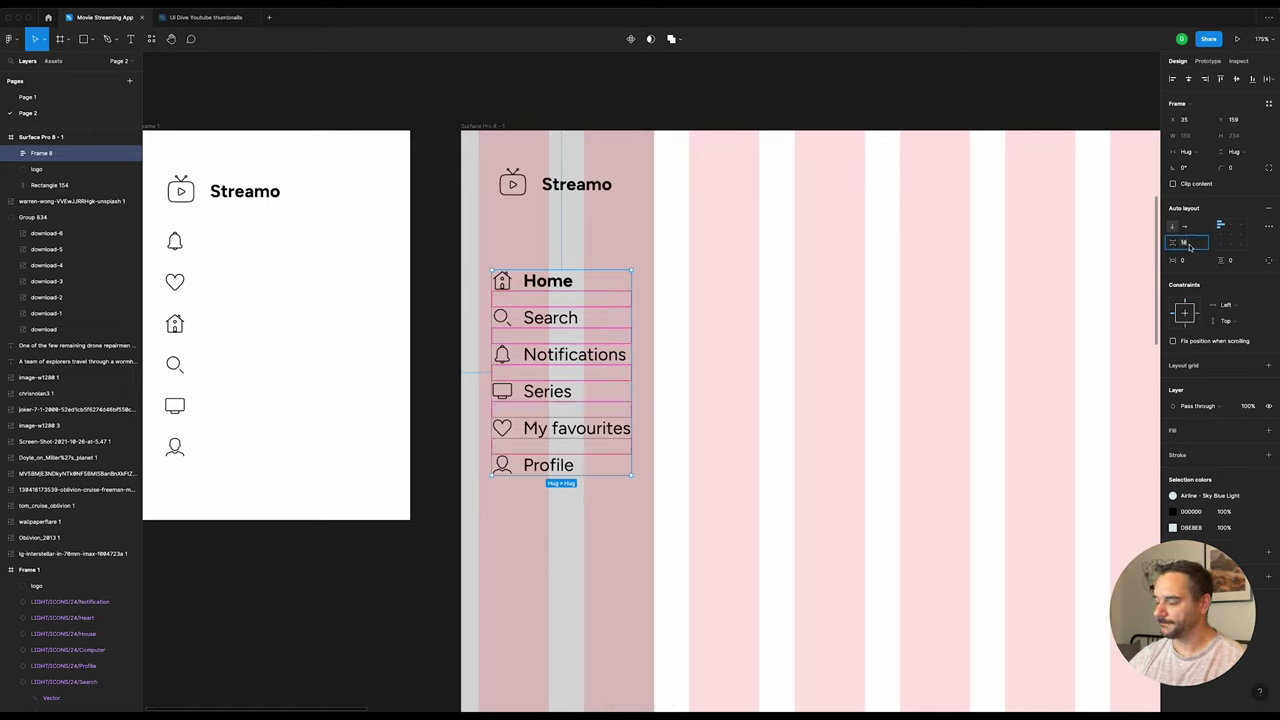
pyautogui.write('24')
pyautogui.press('Return')
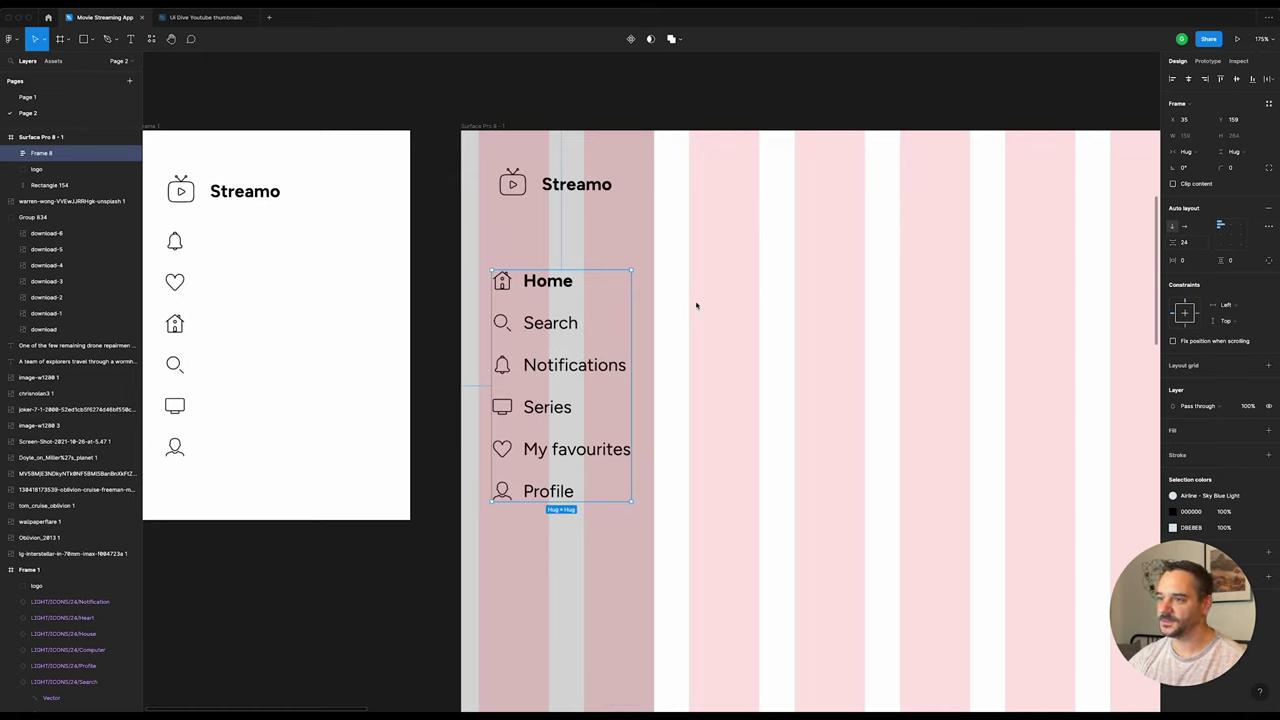
# Step: Move the menu frame lower in the sidebar and readjust its row spacing
pyautogui.moveTo(573, 369); pyautogui.dragTo(593, 399)
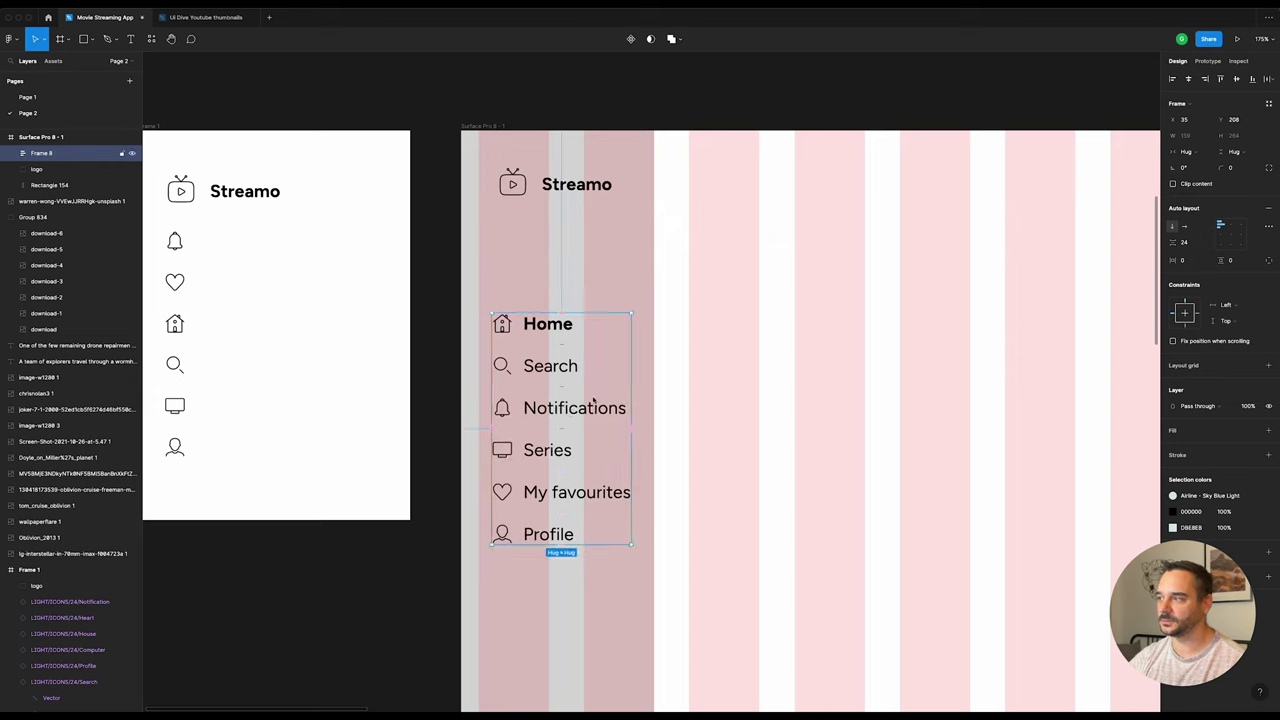
pyautogui.write('16')
pyautogui.press('Return')
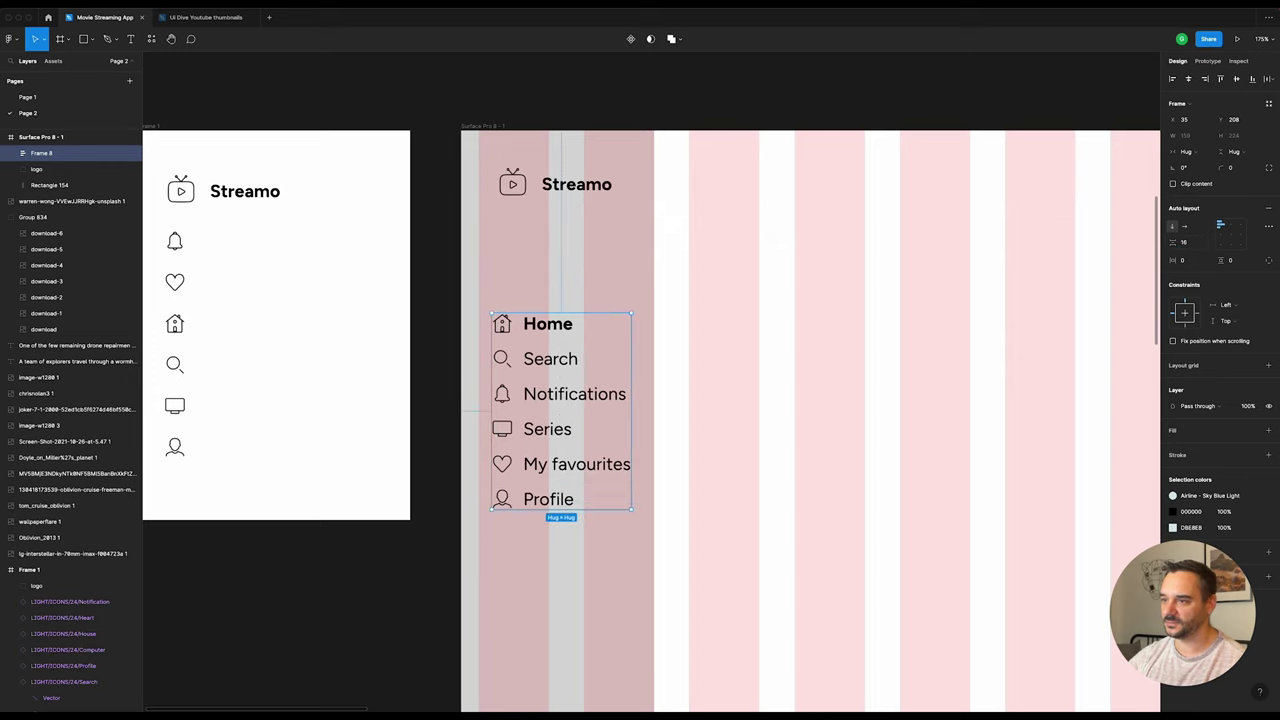
pyautogui.click(1191, 245)
pyautogui.write('24')
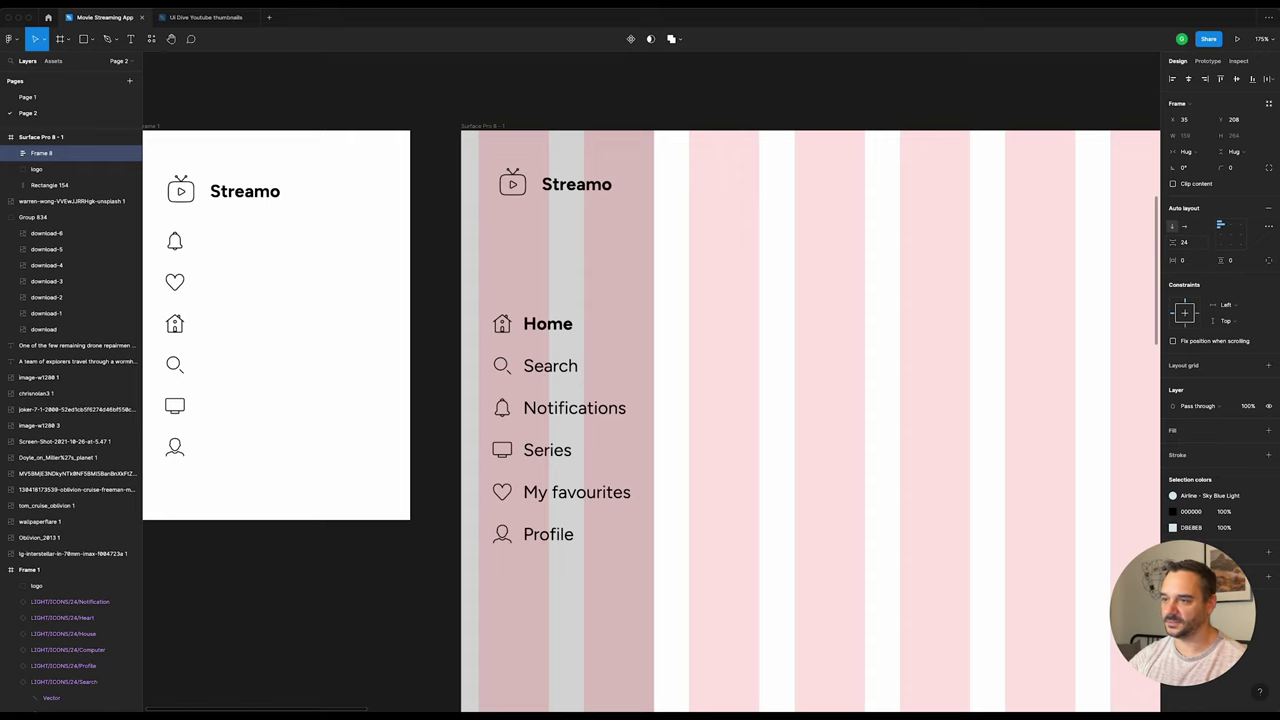
# Step: Move the portrait photo into the sidebar and resize it to 48×48
pyautogui.click(660, 91)
pyautogui.keyDown('ctrl'); pyautogui.scroll(-5, 658, 92); pyautogui.keyUp('ctrl')
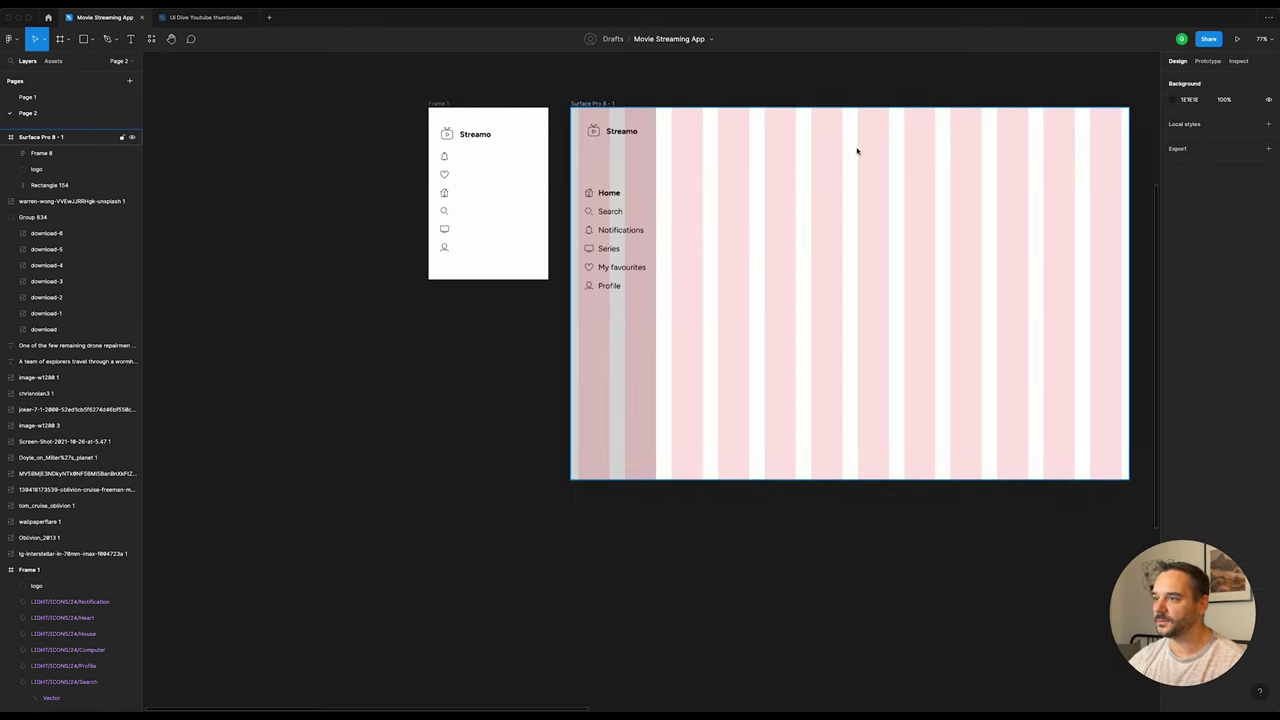
pyautogui.keyDown('ctrl'); pyautogui.scroll(3, 857, 149); pyautogui.keyUp('ctrl')
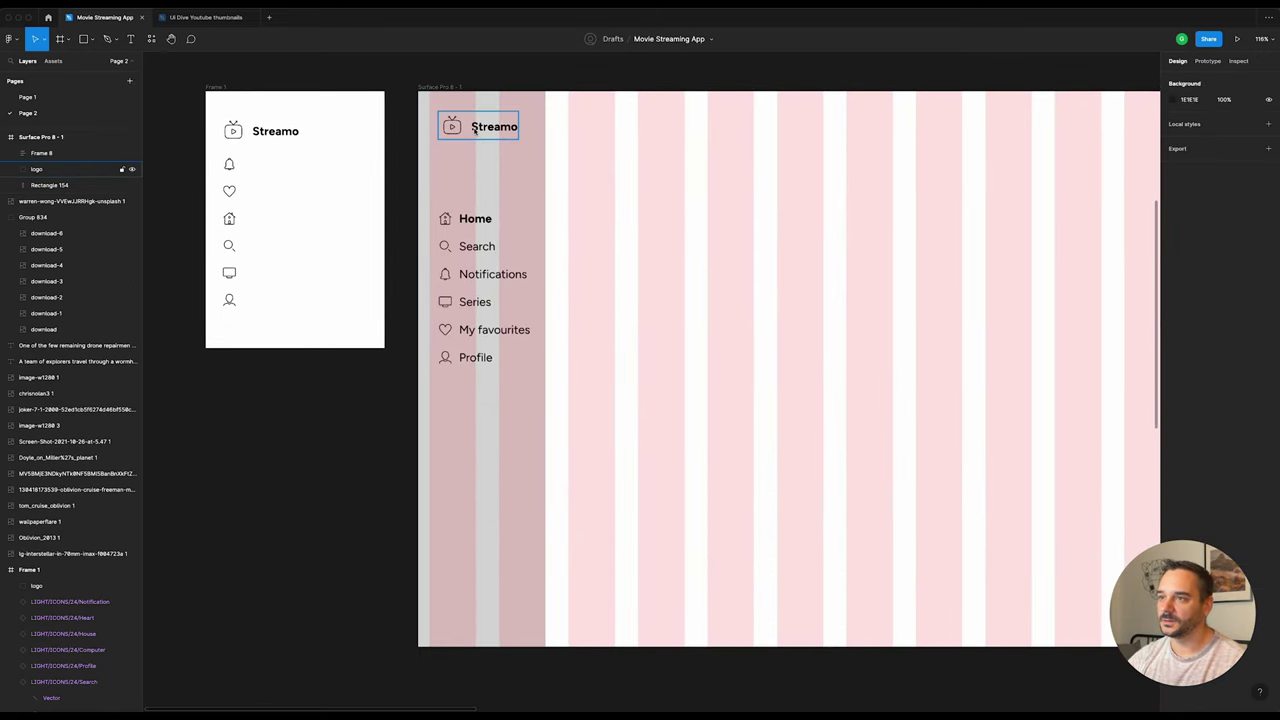
pyautogui.click(480, 130)
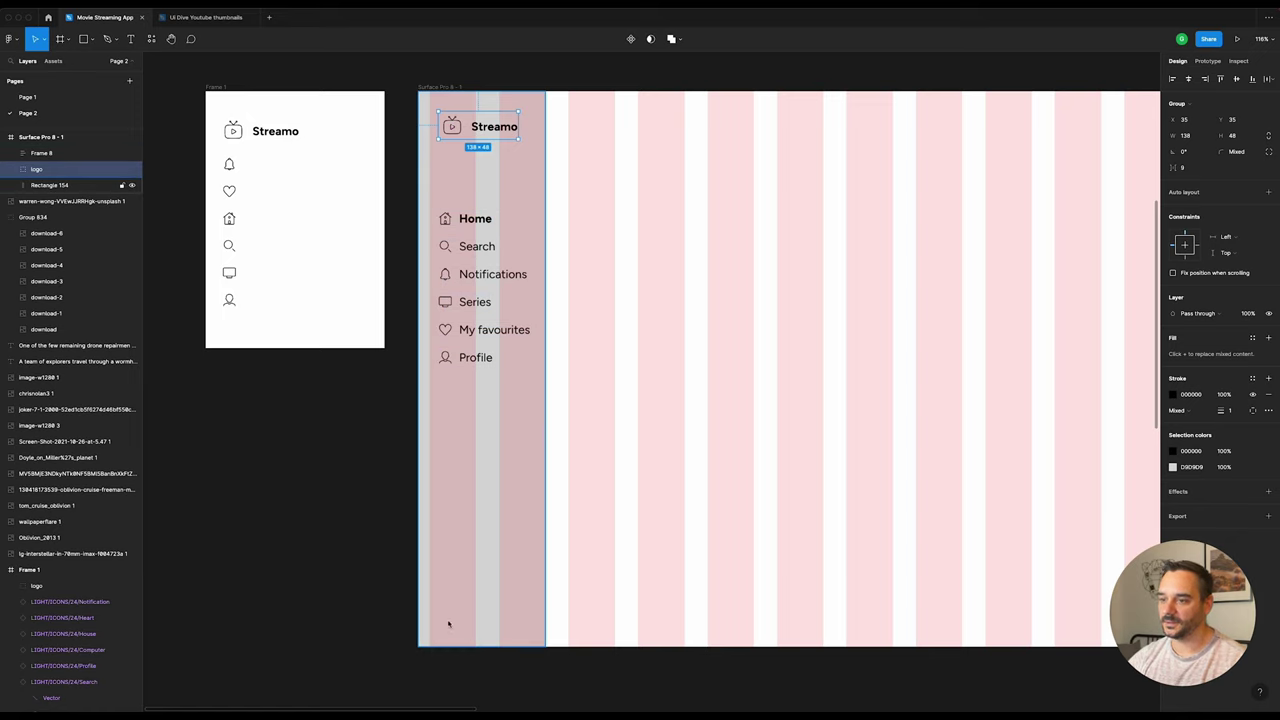
pyautogui.click(467, 662)
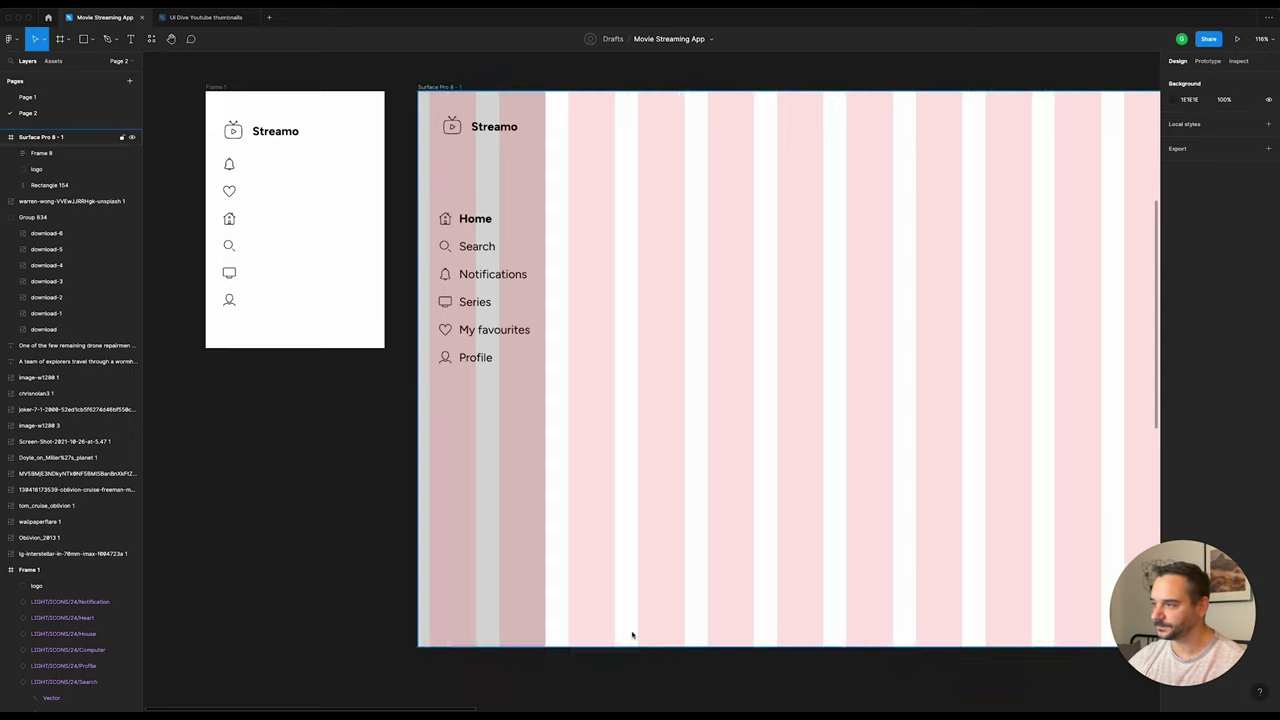
pyautogui.scroll(-5, 631, 634)
pyautogui.scroll(-3, 996, 620)
pyautogui.click(962, 545)
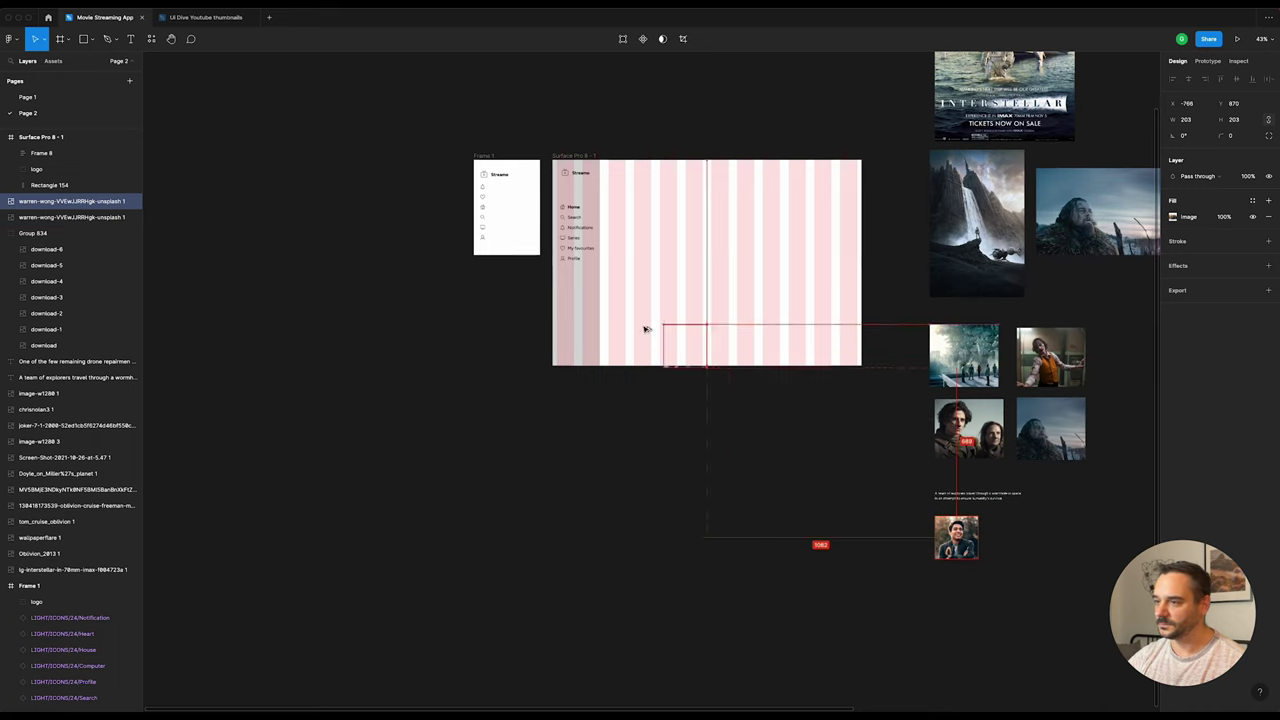
pyautogui.moveTo(958, 543)
pyautogui.mouseDown()
pyautogui.moveTo(583, 321)
pyautogui.moveTo(588, 362)
pyautogui.mouseUp()
pyautogui.scroll(5, 584, 322)
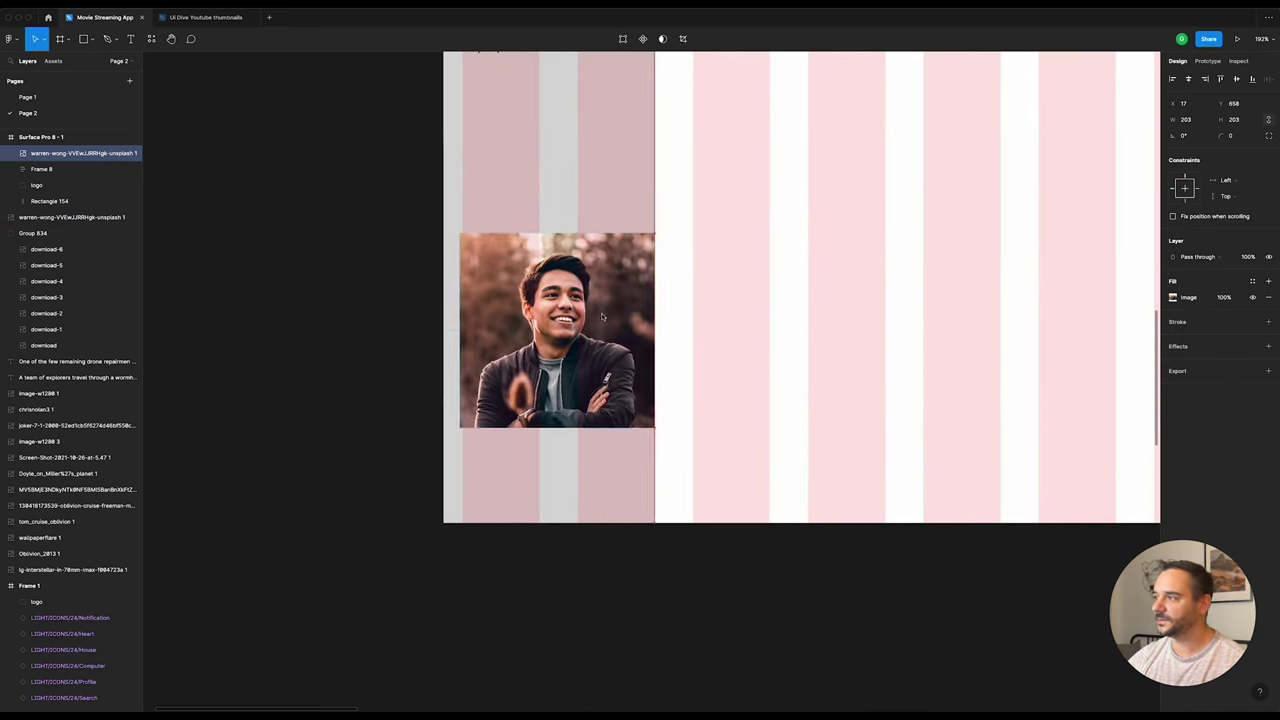
pyautogui.click(1196, 121)
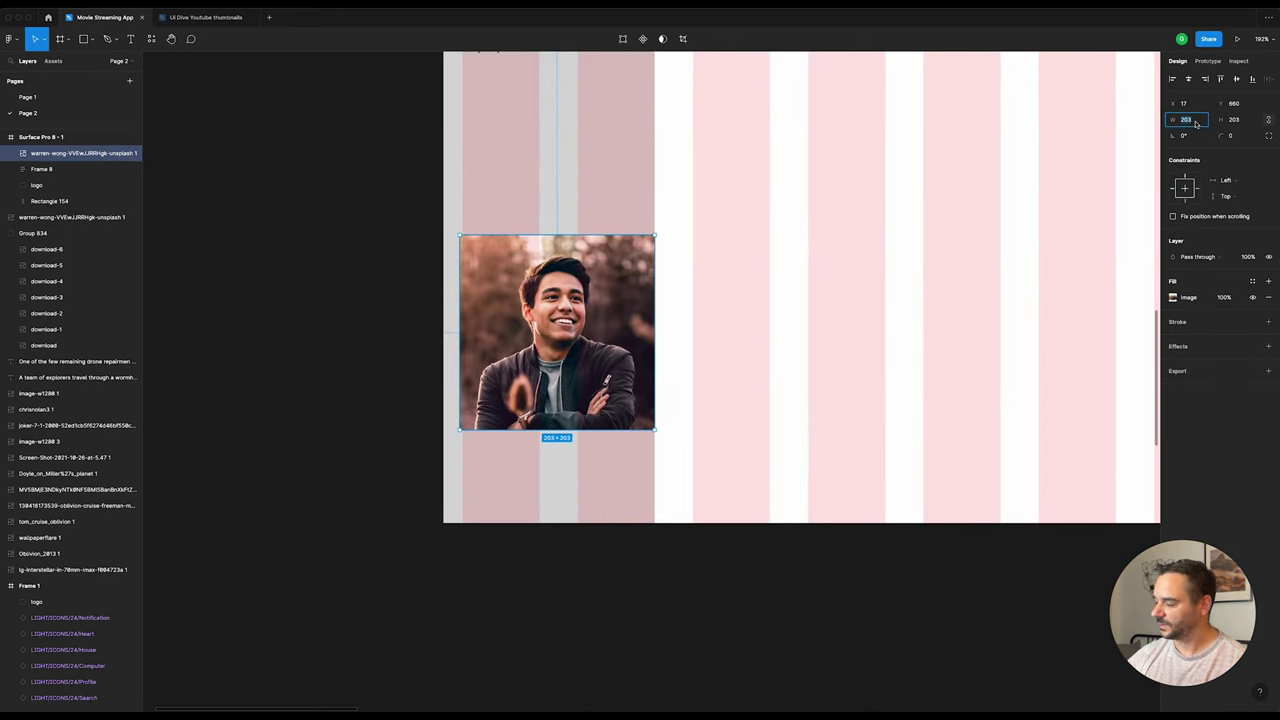
pyautogui.write('48')
pyautogui.press('Return')
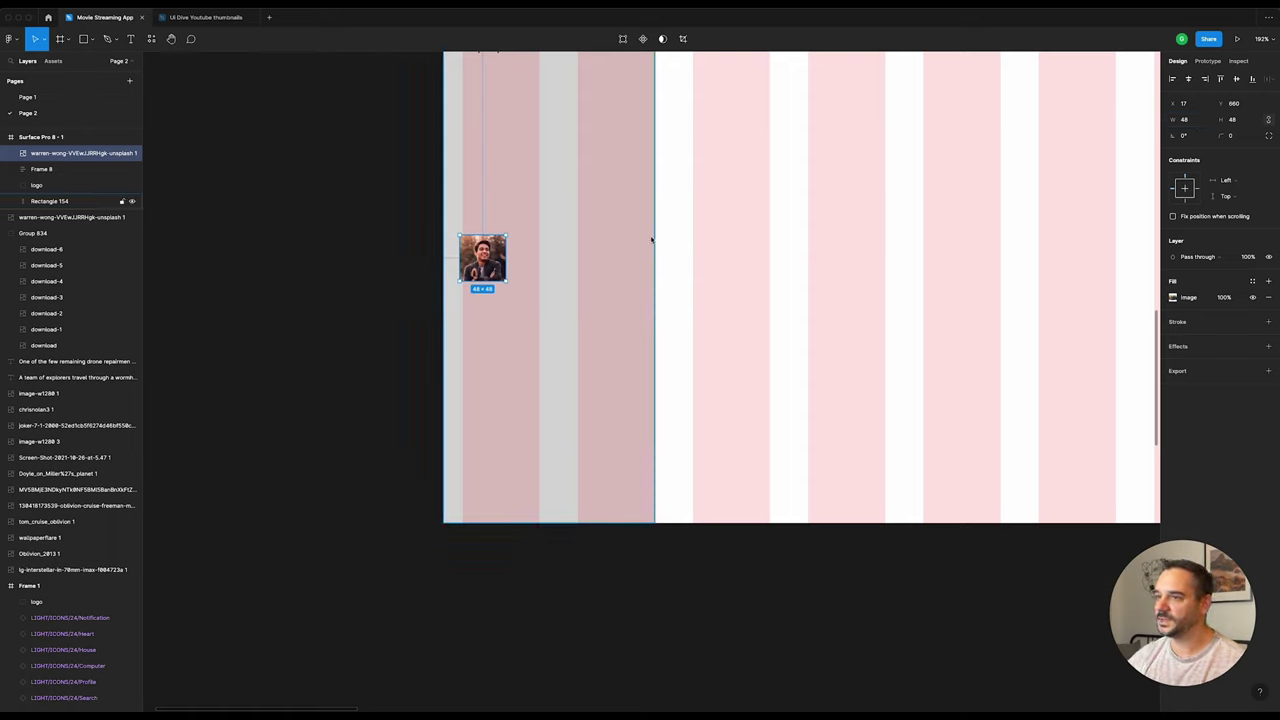
# Step: Place the avatar at the sidebar bottom and make it circular with corner radius 24
pyautogui.moveTo(495, 262); pyautogui.dragTo(507, 423)
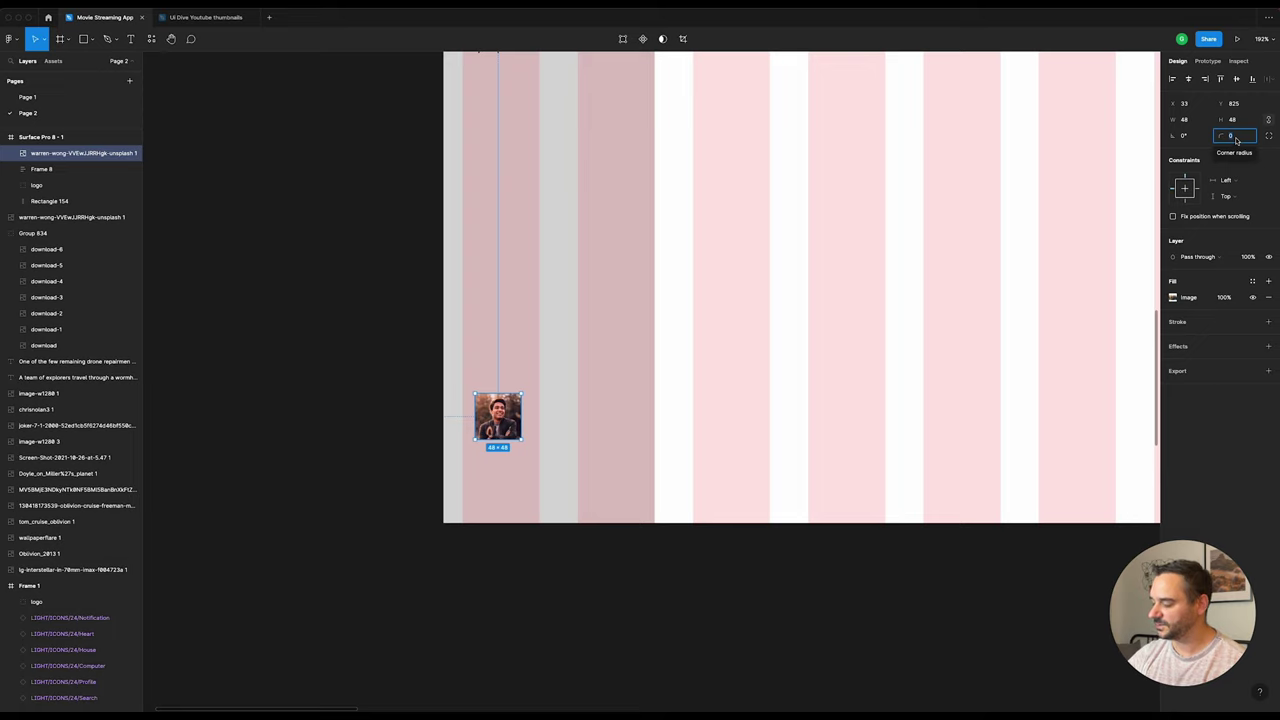
pyautogui.write('24')
pyautogui.press('Return')
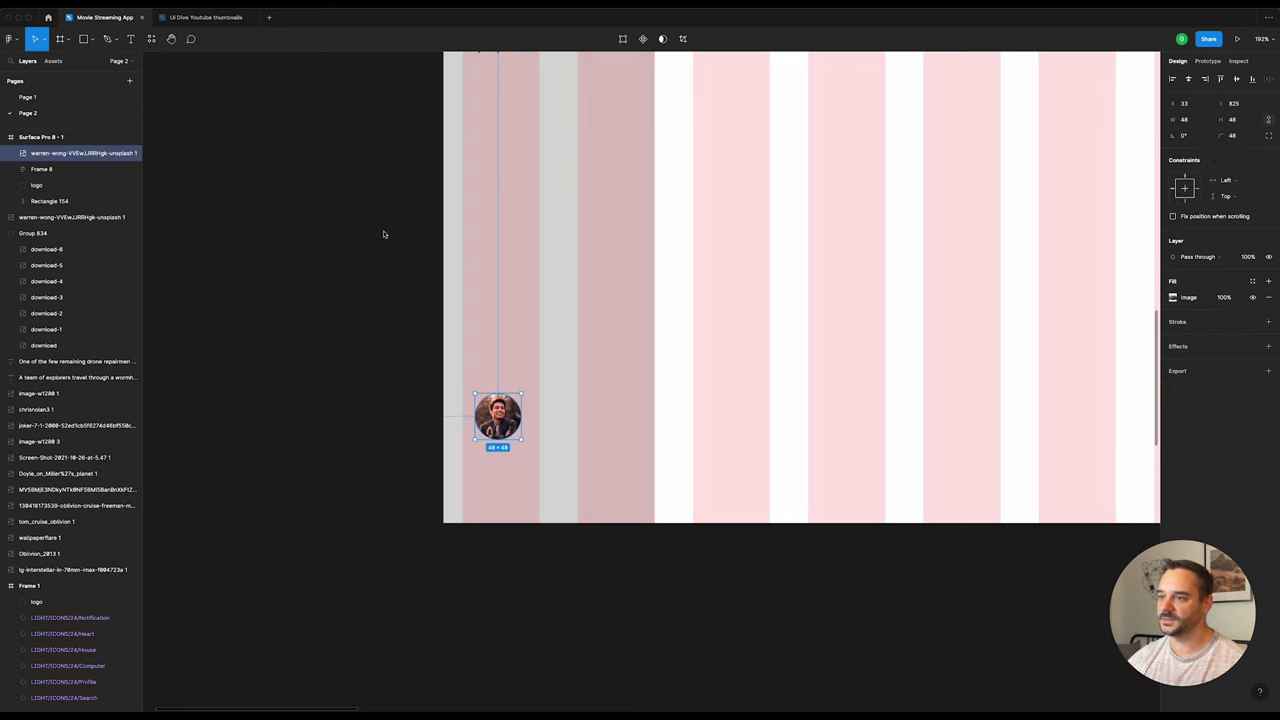
pyautogui.click(386, 234)
pyautogui.click(490, 428)
pyautogui.press('Escape')
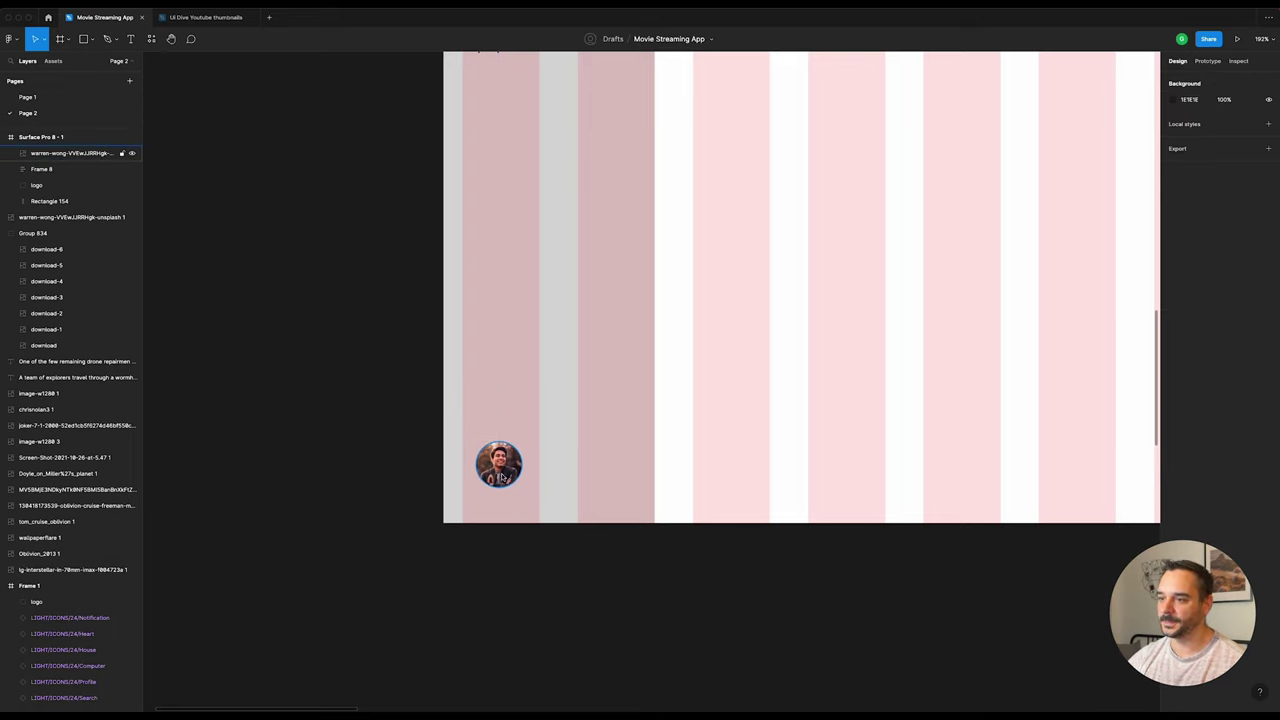
pyautogui.scroll(3, 505, 450)
pyautogui.scroll(2, 510, 453)
pyautogui.scroll(2, 530, 455)
# Step: Draw a small red ellipse on the avatar's top-right edge
pyautogui.press('o')
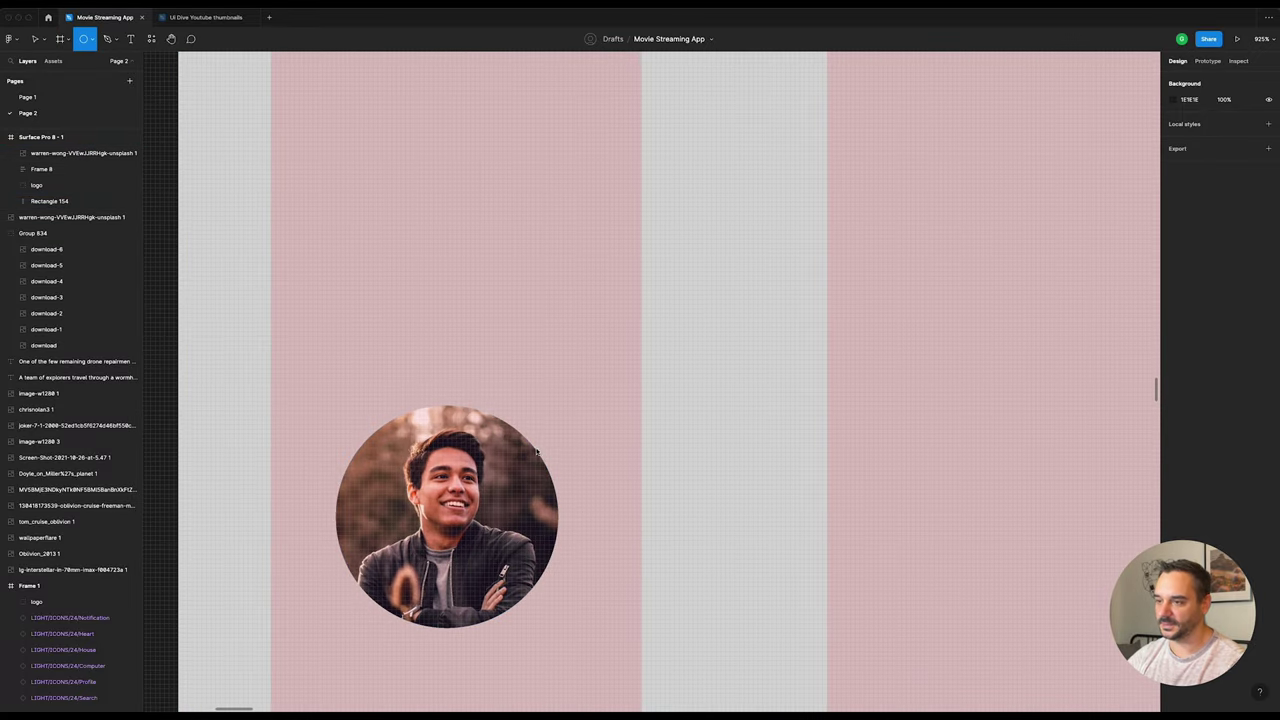
pyautogui.moveTo(535, 412); pyautogui.dragTo(546, 436)
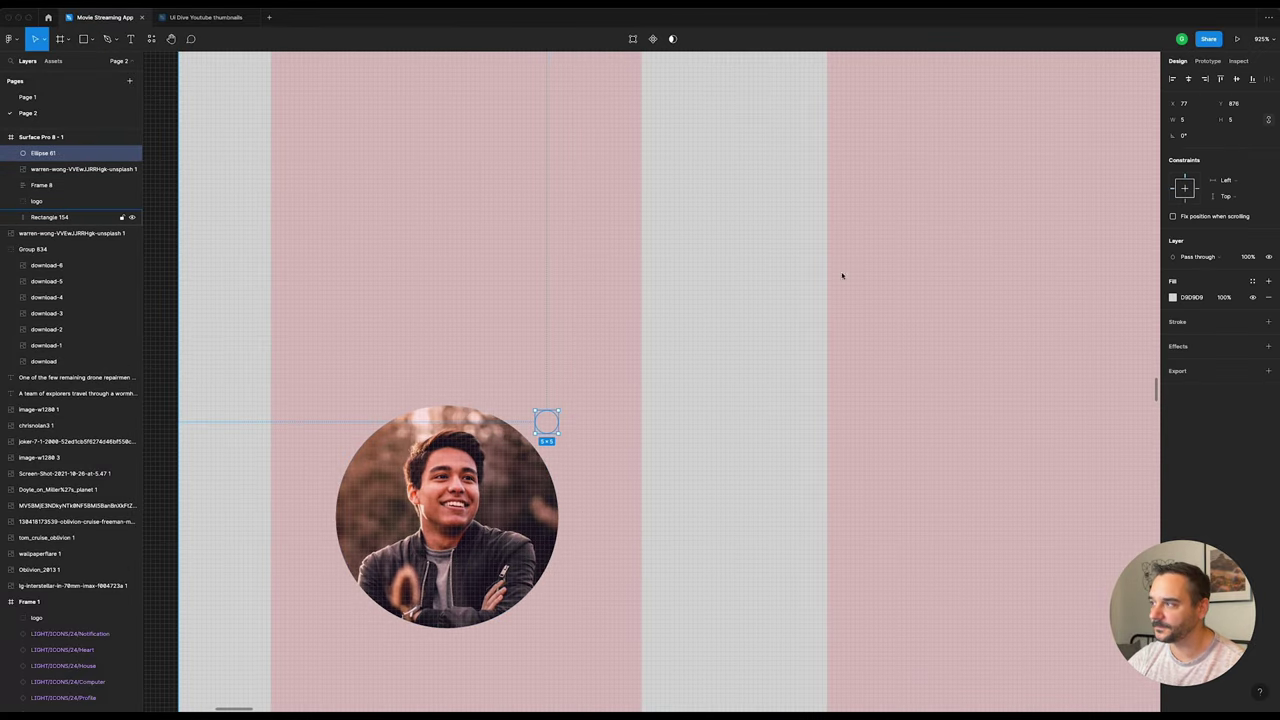
pyautogui.click(1173, 297)
pyautogui.moveTo(1092, 383); pyautogui.dragTo(1119, 331)
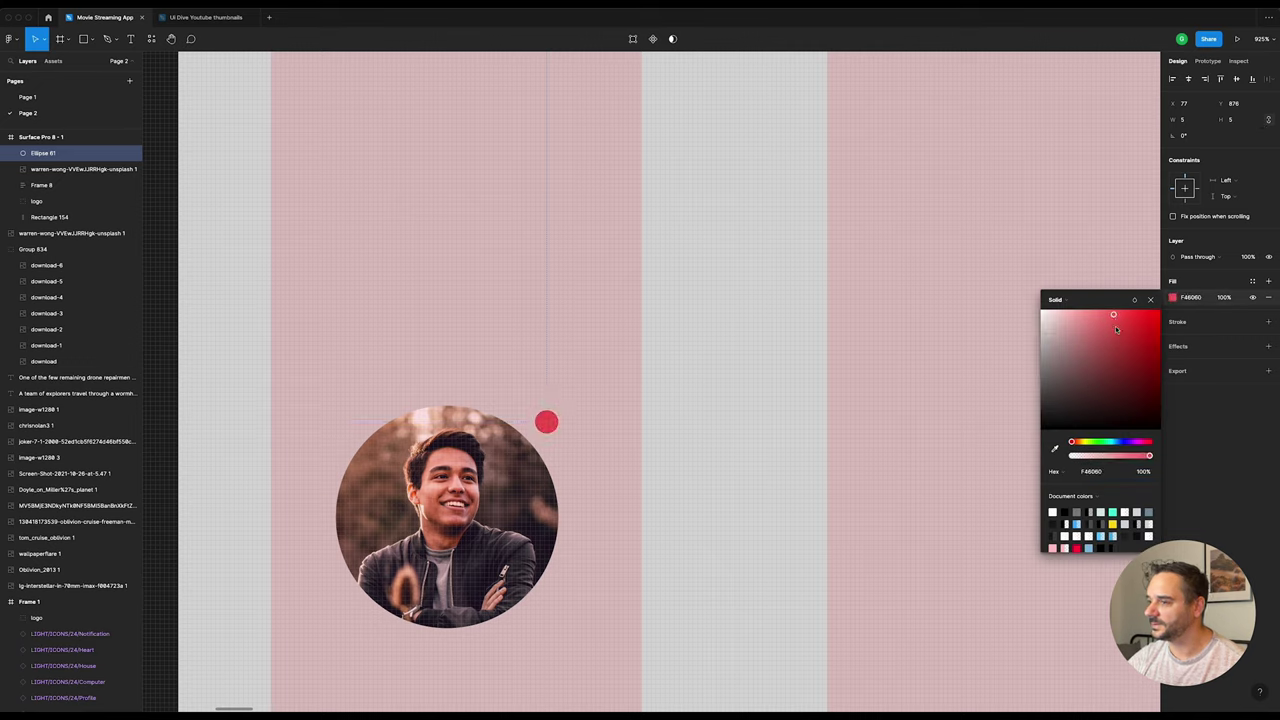
pyautogui.click(523, 336)
pyautogui.moveTo(551, 423); pyautogui.dragTo(551, 418)
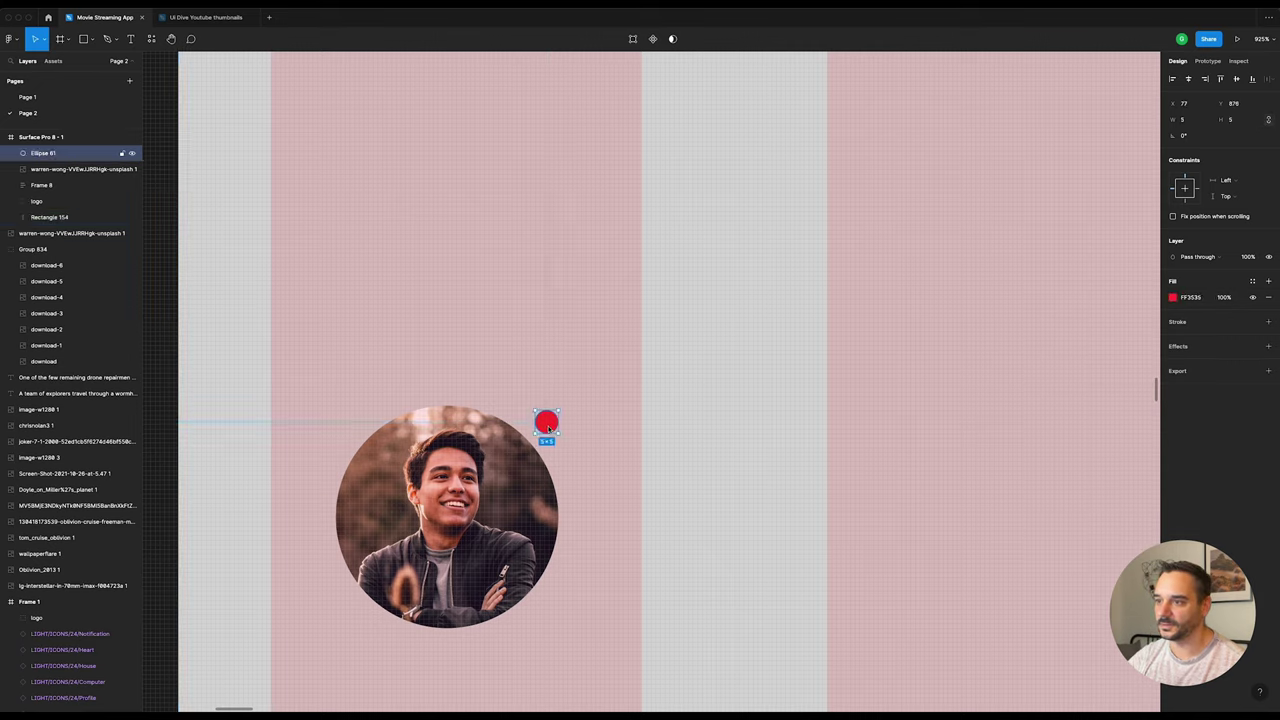
# Step: Group the red dot with the avatar photo
pyautogui.click(533, 514)
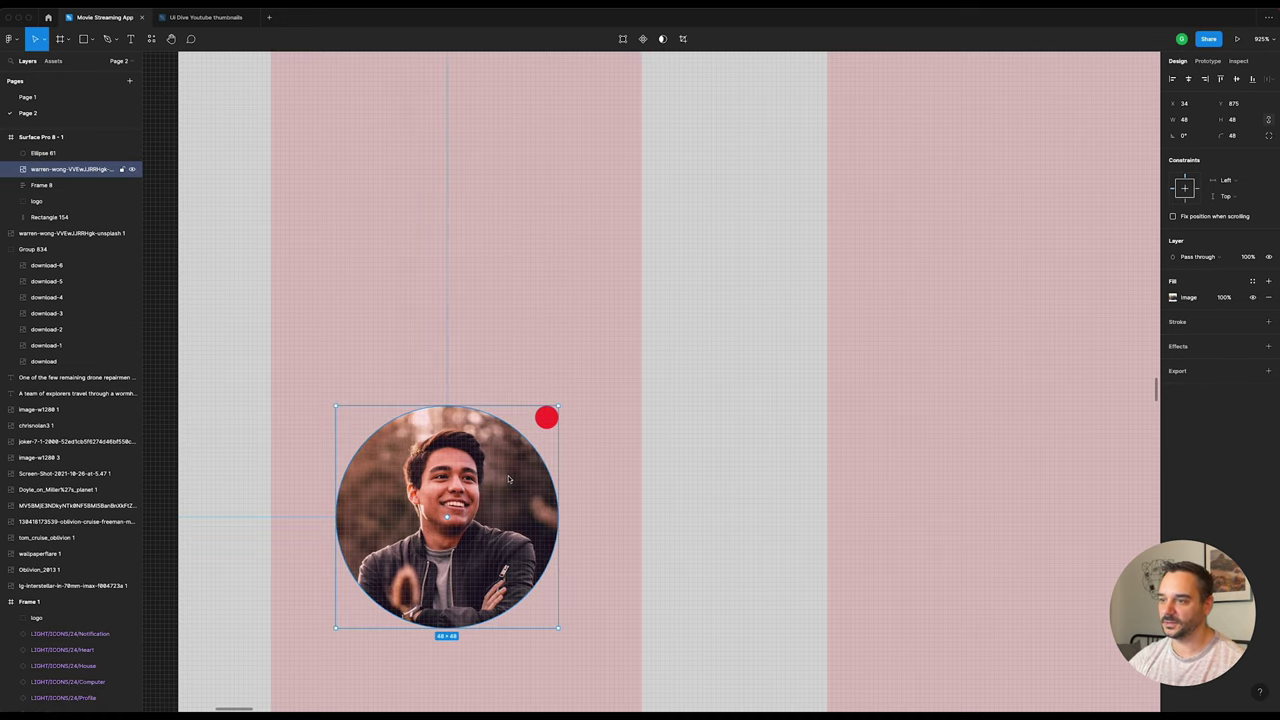
pyautogui.scroll(-10, 501, 479)
pyautogui.scroll(-5, 501, 479)
pyautogui.scroll(5, 501, 479)
pyautogui.scroll(10, 501, 479)
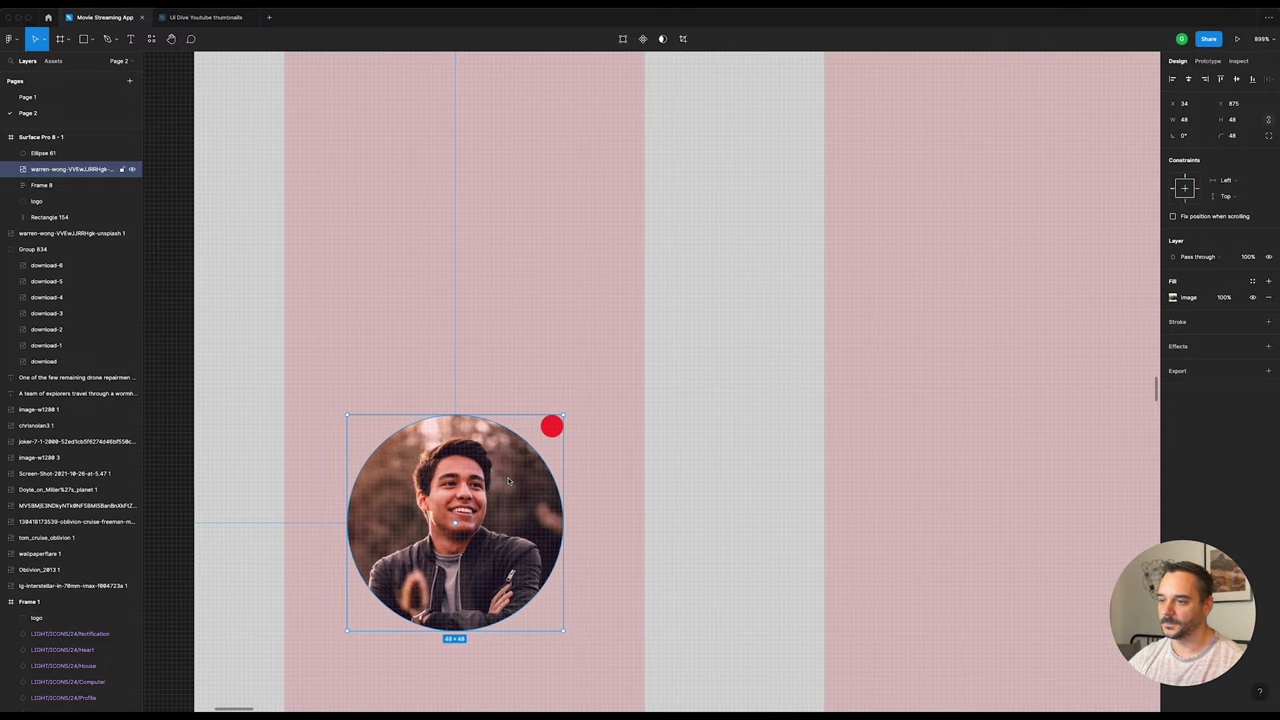
pyautogui.click(552, 427)
pyautogui.keyDown('shift'); pyautogui.click(539, 467); pyautogui.keyUp('shift')
pyautogui.hotkey('ctrl', 'g')
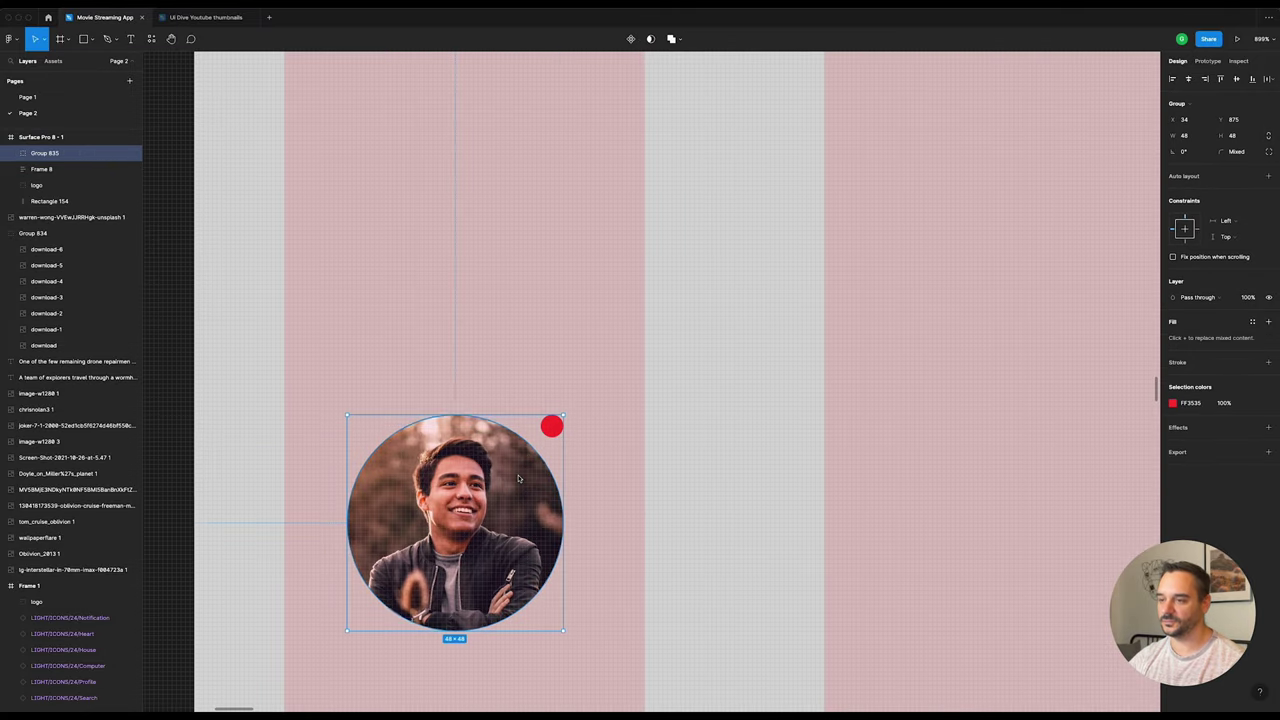
pyautogui.scroll(-5, 539, 467)
pyautogui.scroll(-5, 512, 476)
pyautogui.scroll(-5, 512, 476)
pyautogui.scroll(-5, 546, 466)
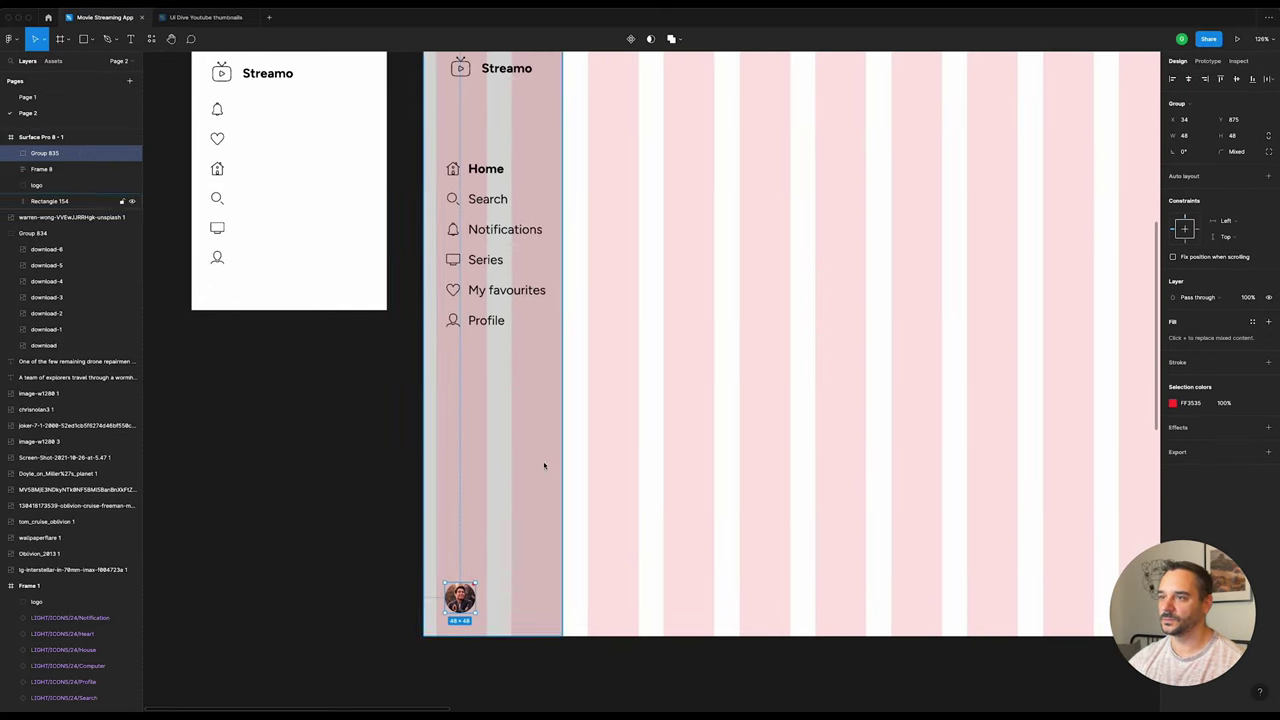
pyautogui.scroll(1, 569, 253)
pyautogui.scroll(2, 571, 279)
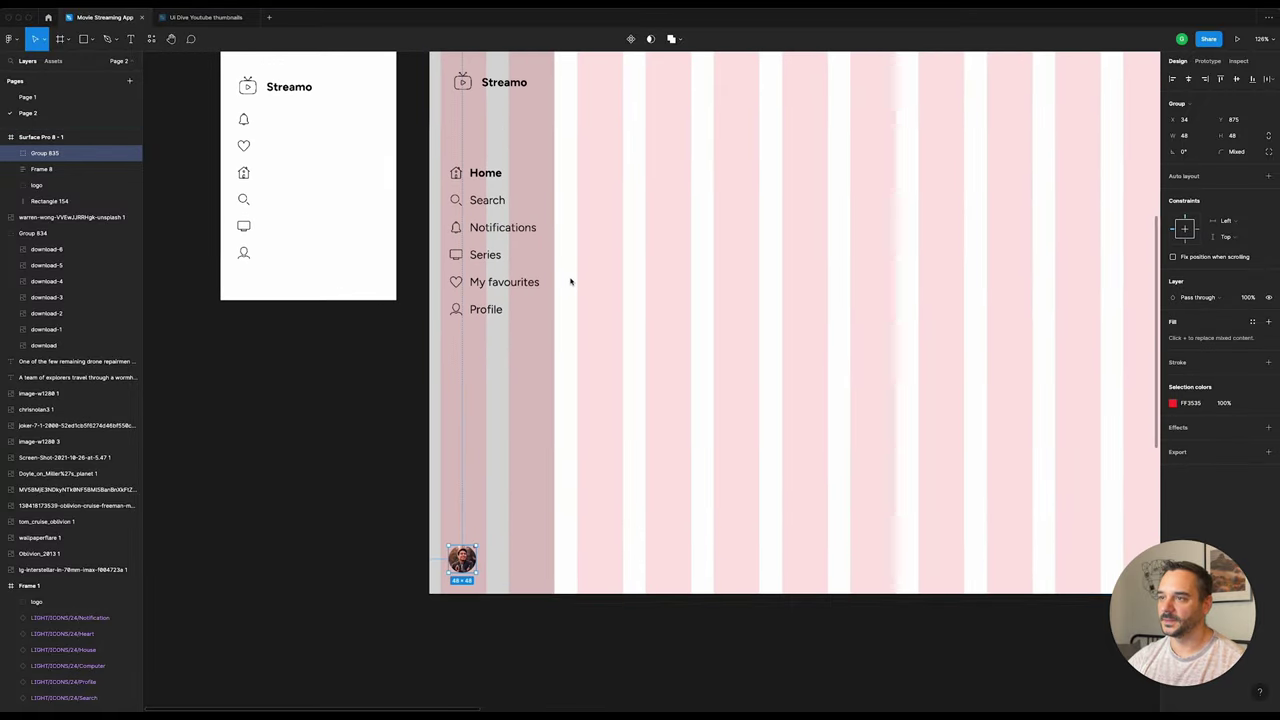
pyautogui.scroll(2, 572, 278)
# Step: Move the navigation list frame lower in the sidebar
pyautogui.doubleClick(458, 280)
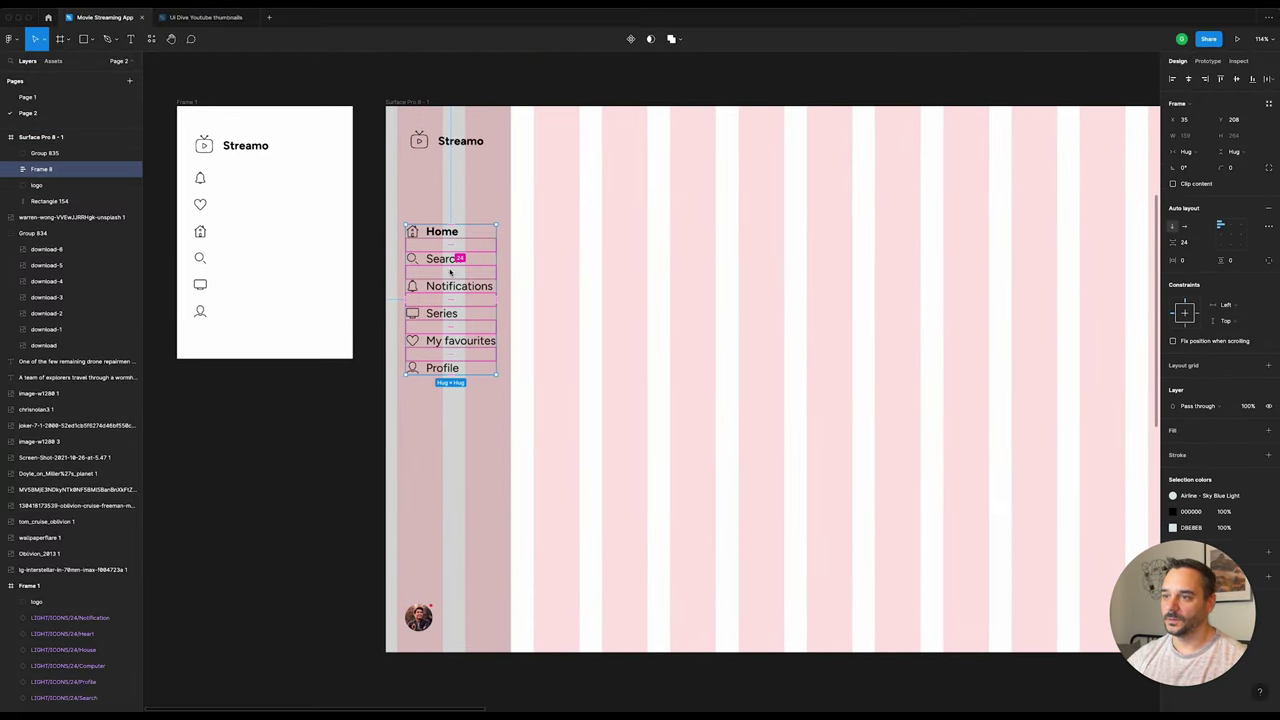
pyautogui.click(504, 191)
pyautogui.moveTo(450, 269)
pyautogui.mouseDown()
pyautogui.moveTo(449, 339)
pyautogui.moveTo(447, 222)
pyautogui.moveTo(444, 374)
pyautogui.mouseUp()
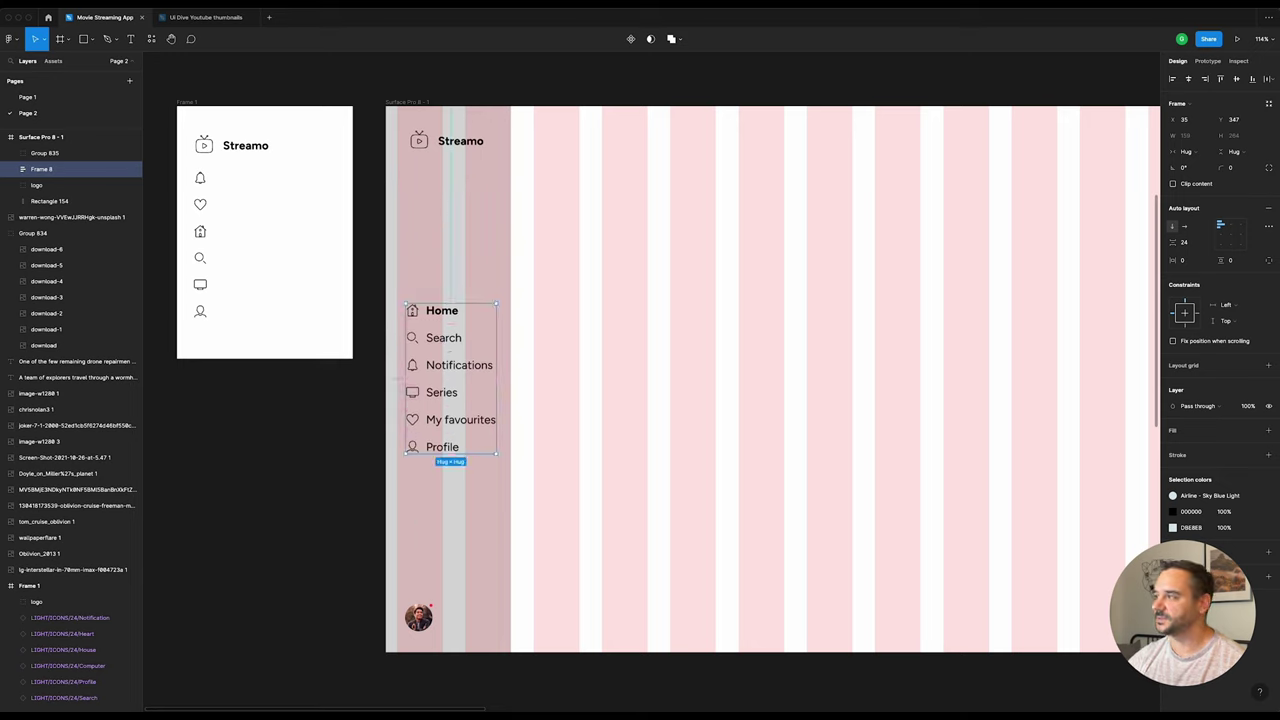
pyautogui.moveTo(444, 374); pyautogui.dragTo(445, 375)
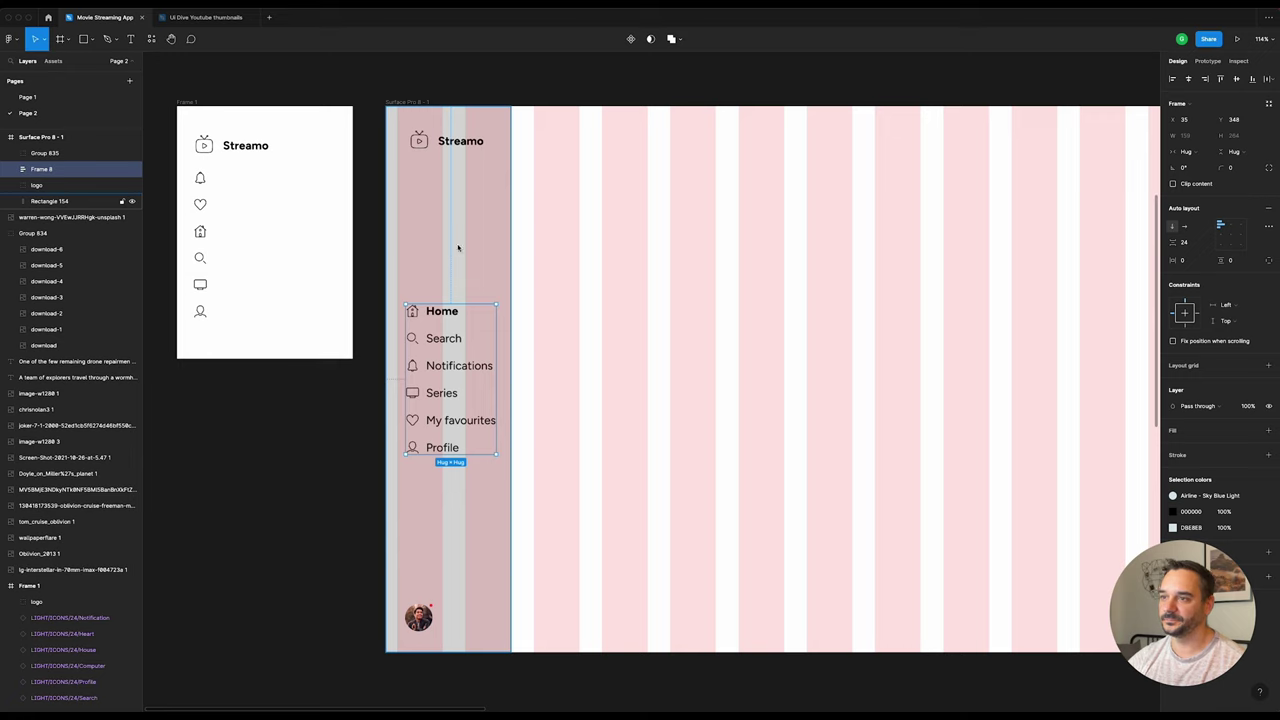
# Step: Nudge the Streamo logo and navigation list left to 32px from the sidebar edge
pyautogui.click(443, 145)
pyautogui.press('alt')
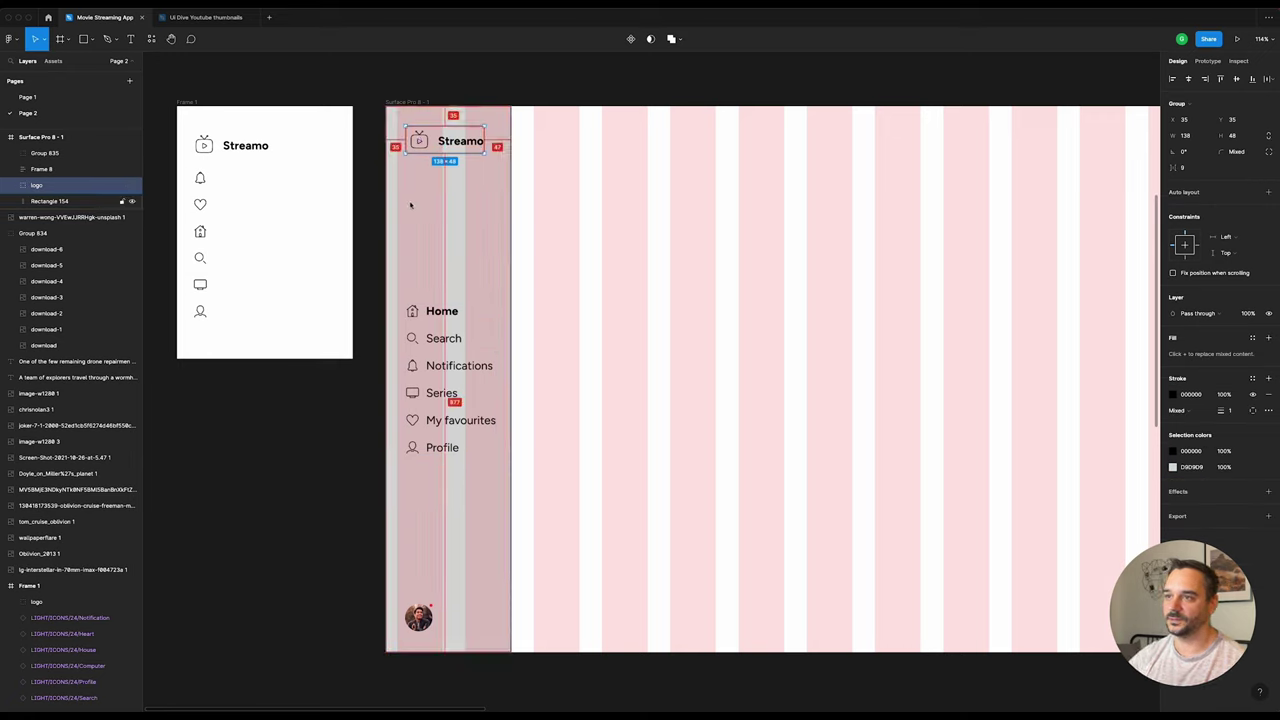
pyautogui.hotkey('shift', 'Tab')
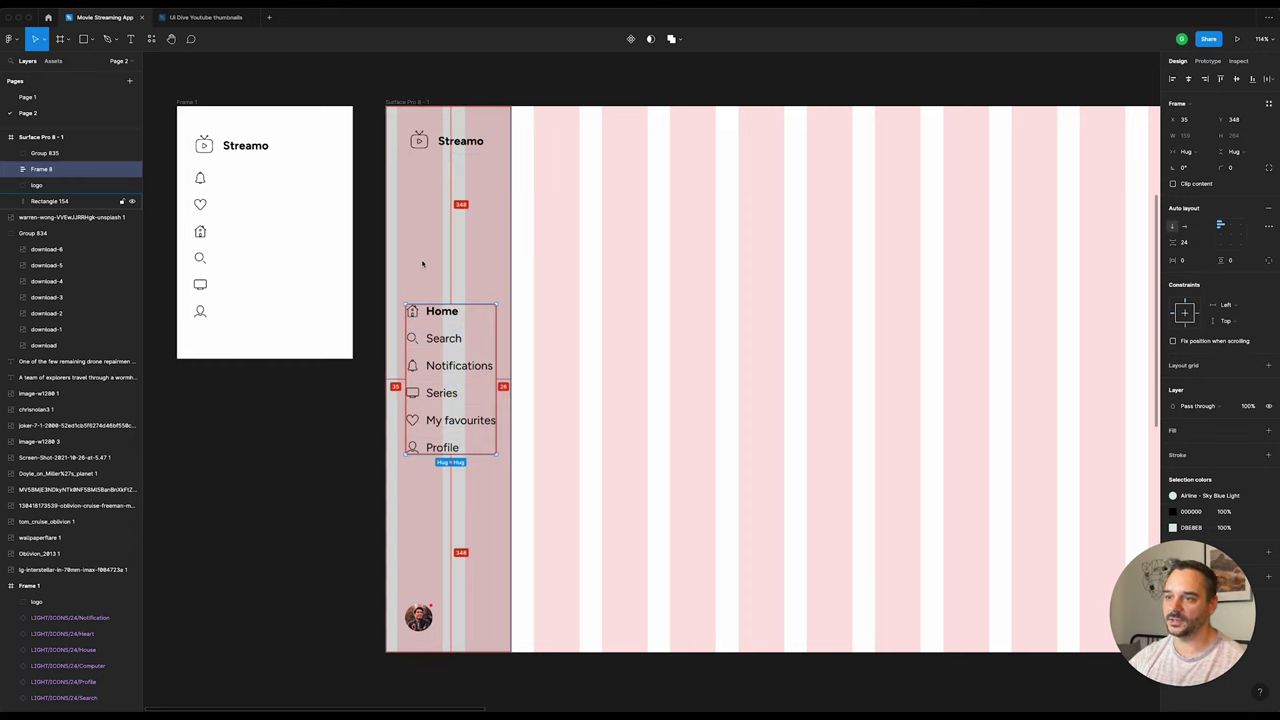
pyautogui.keyDown('shift'); pyautogui.click(440, 141); pyautogui.keyUp('shift')
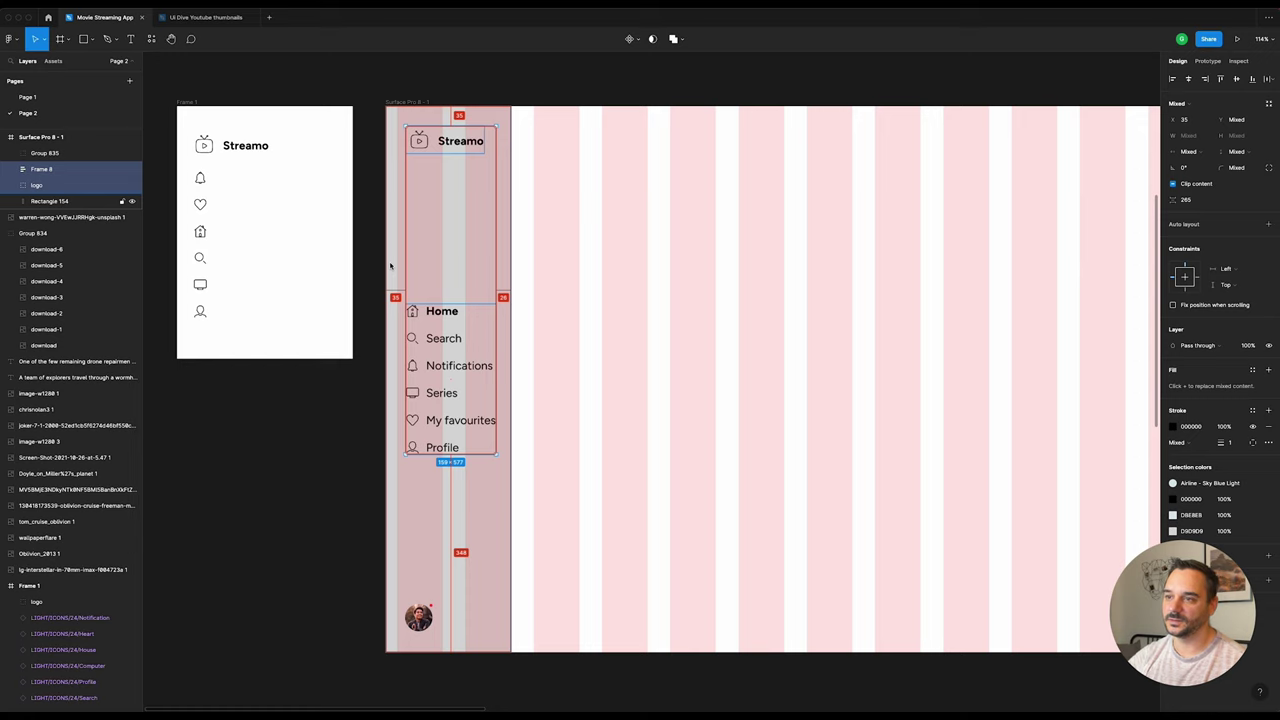
pyautogui.press('Left')
pyautogui.press('Left')
pyautogui.press('Left')
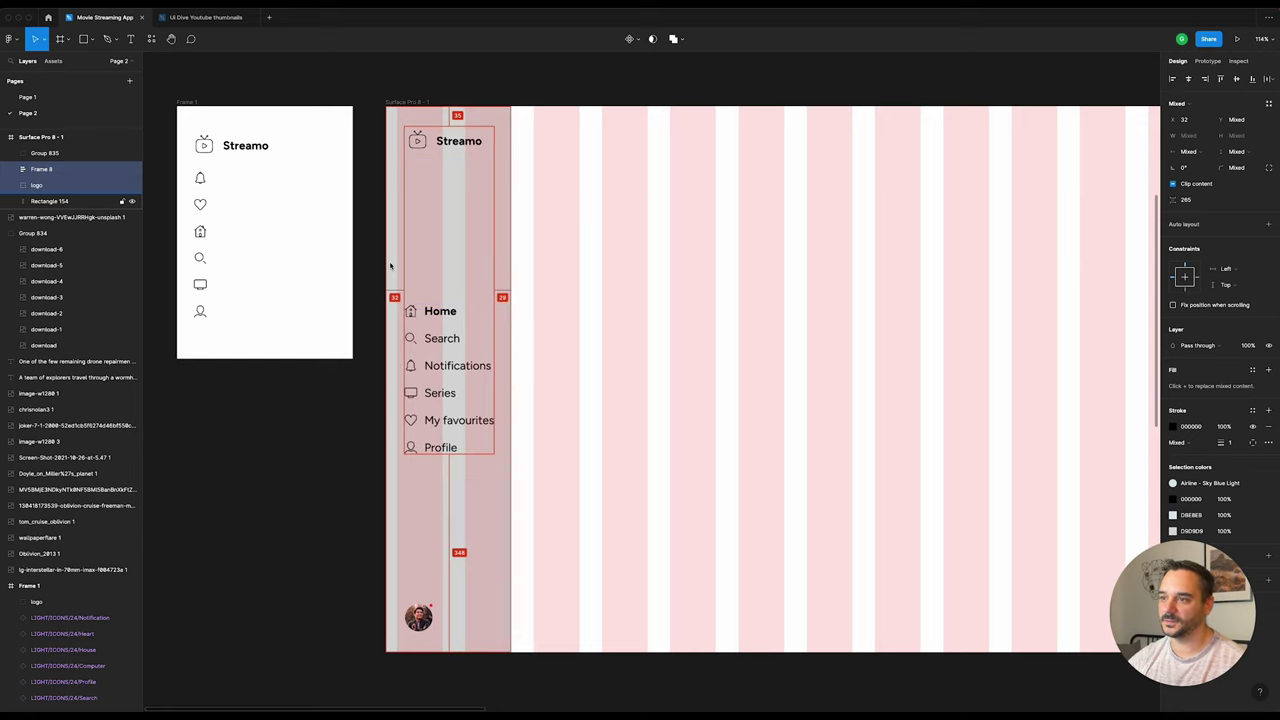
pyautogui.click(522, 86)
pyautogui.hotkey('shift', '1')
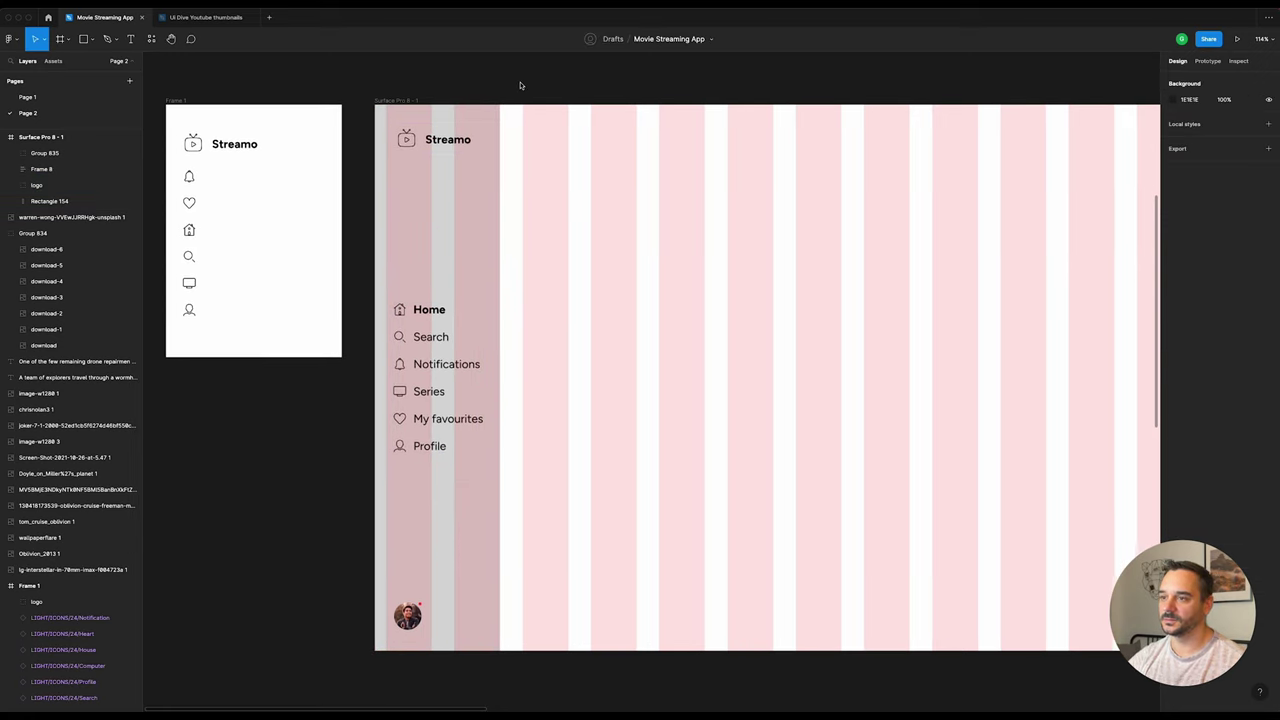
pyautogui.scroll(3, 790, 107)
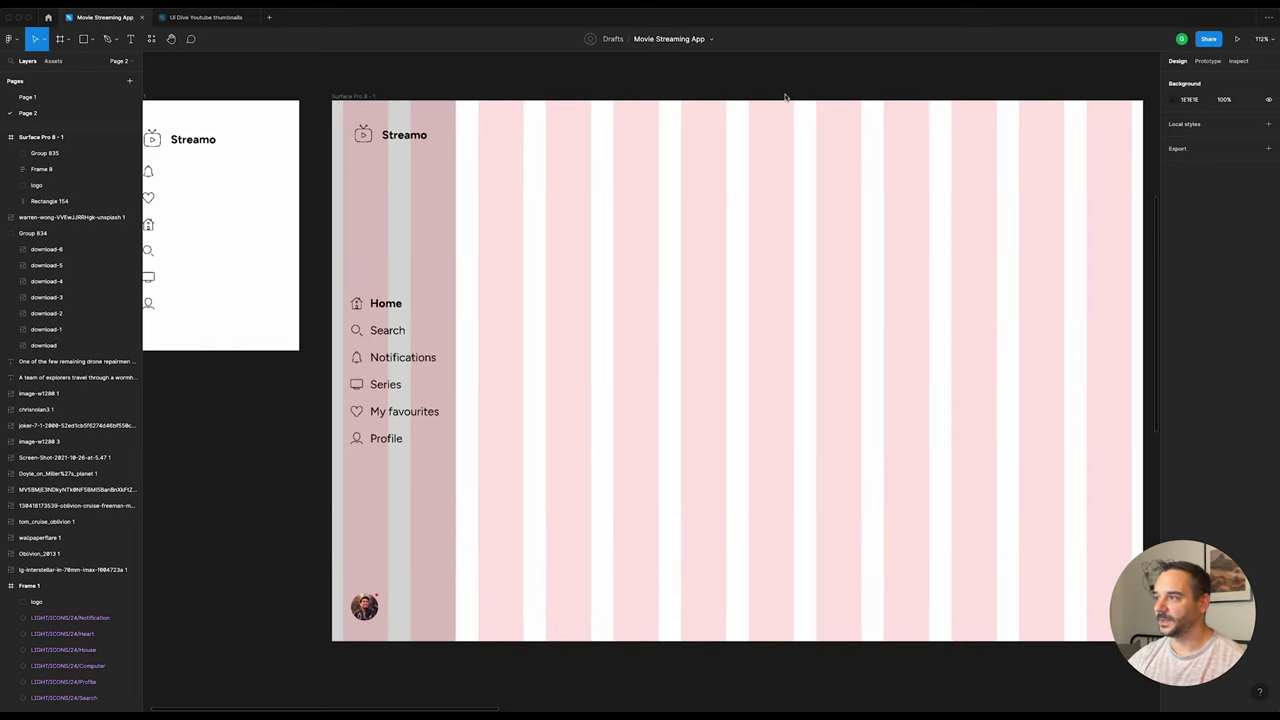
pyautogui.hscroll(2, 790, 107)
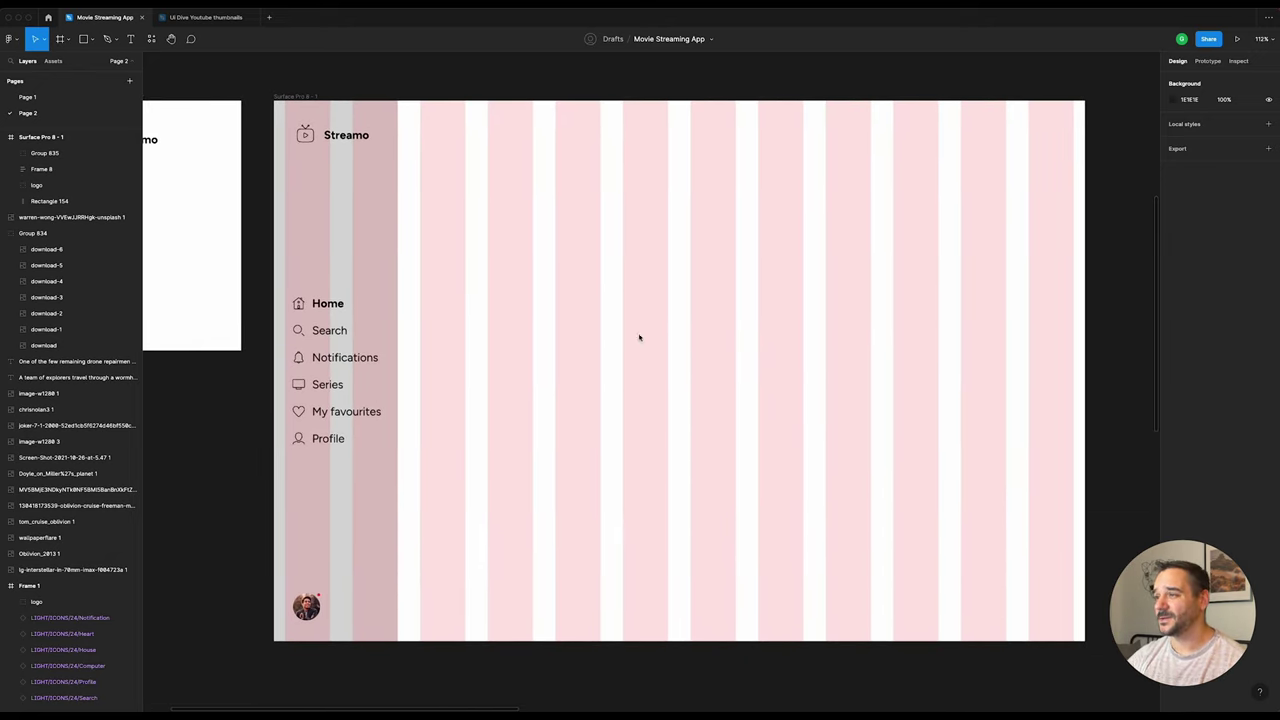
pyautogui.press('r')
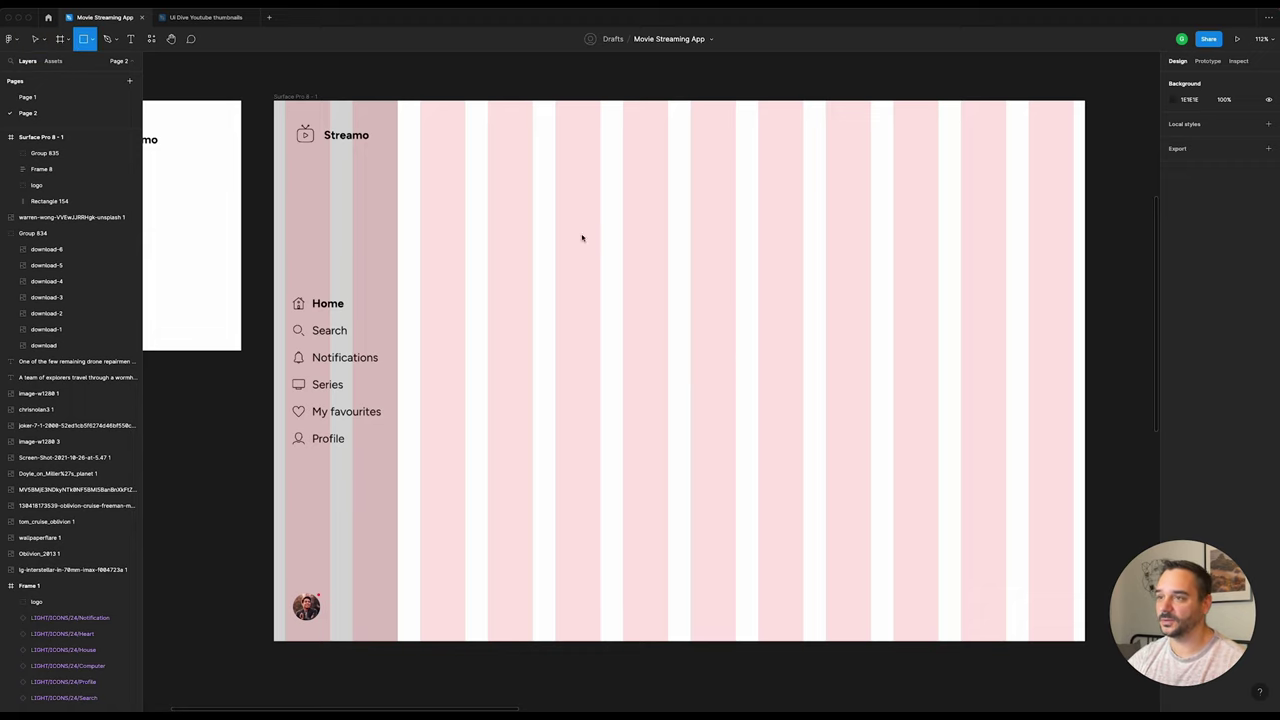
pyautogui.moveTo(437, 142); pyautogui.dragTo(860, 457)
pyautogui.moveTo(626, 274); pyautogui.dragTo(587, 233)
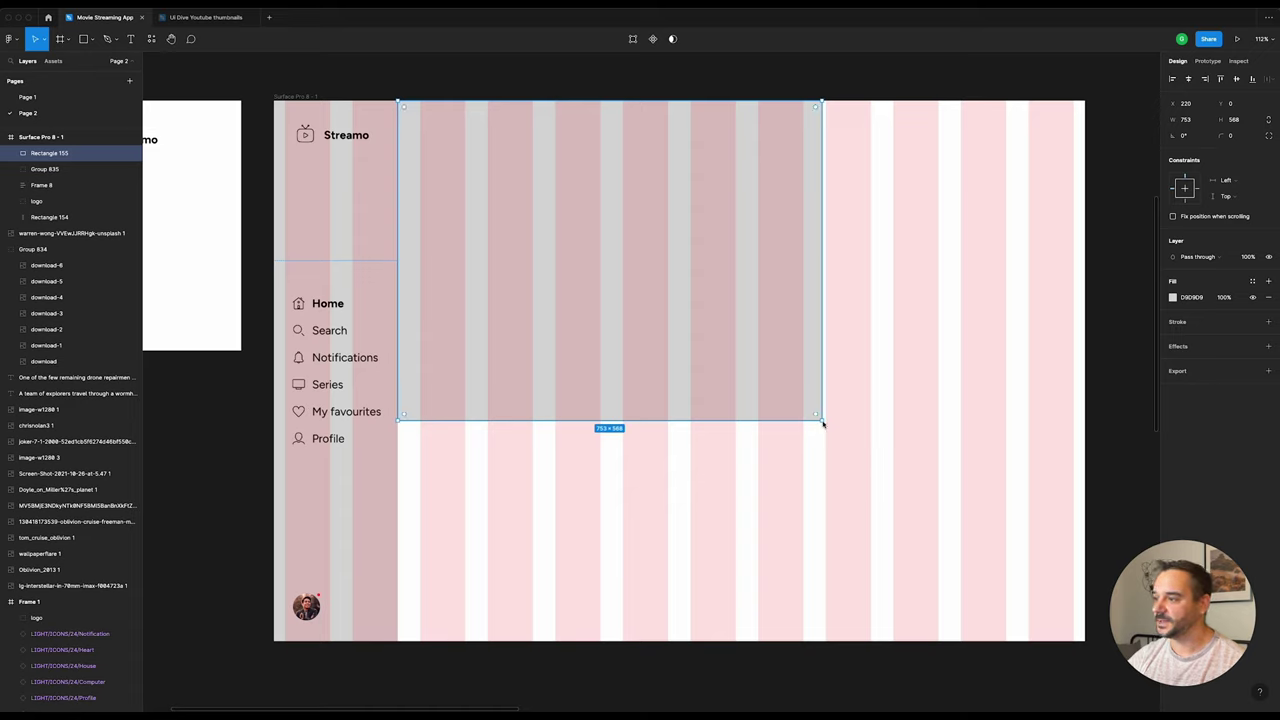
pyautogui.moveTo(823, 424); pyautogui.dragTo(870, 463)
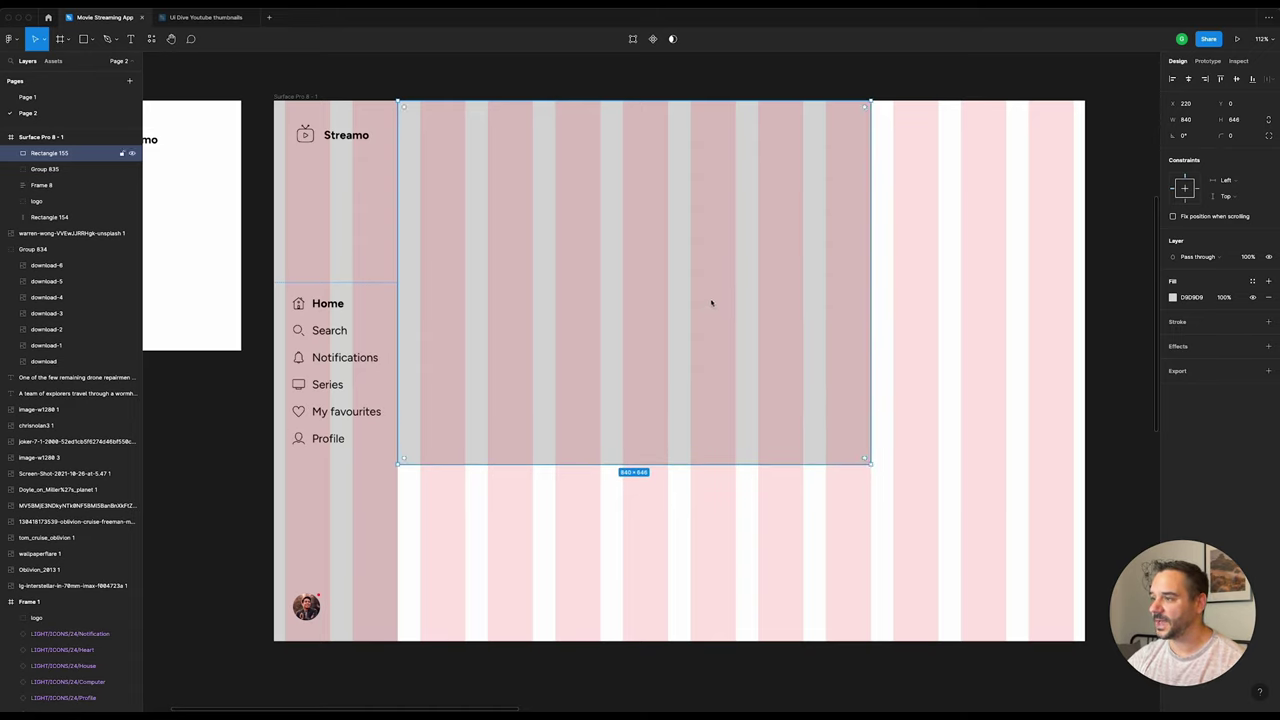
pyautogui.moveTo(872, 467); pyautogui.dragTo(1084, 469)
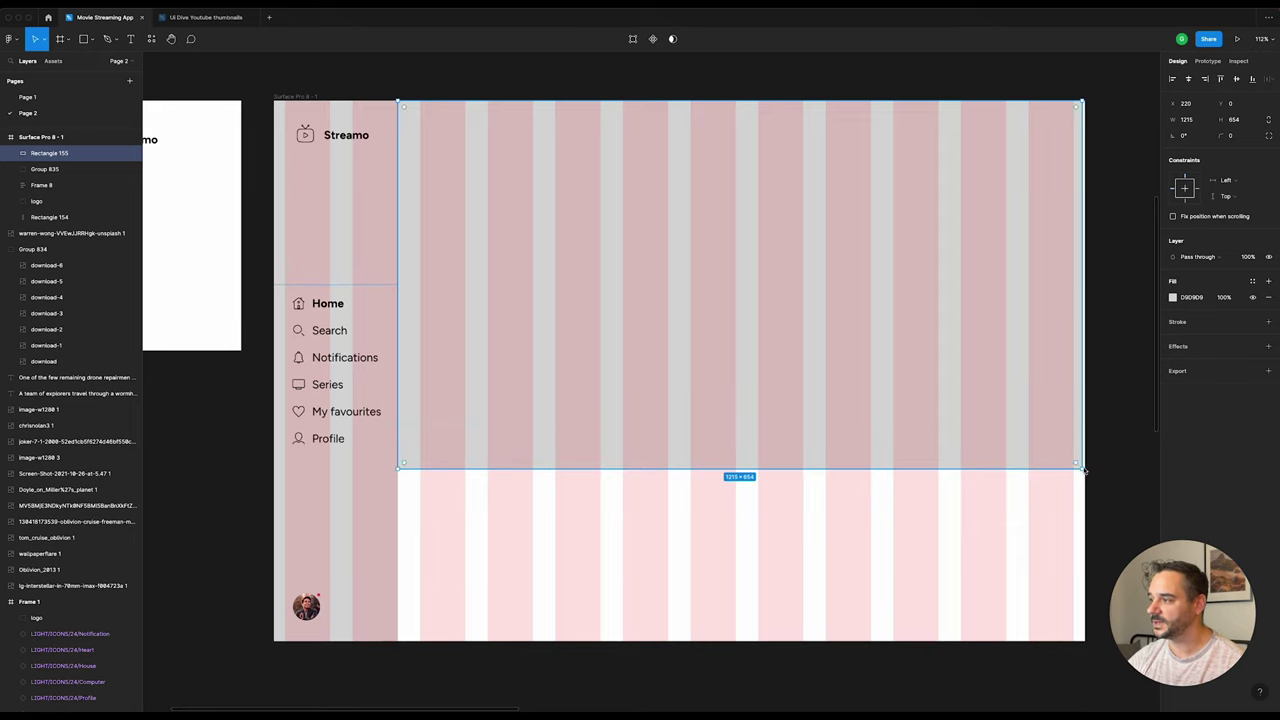
pyautogui.click(1100, 474)
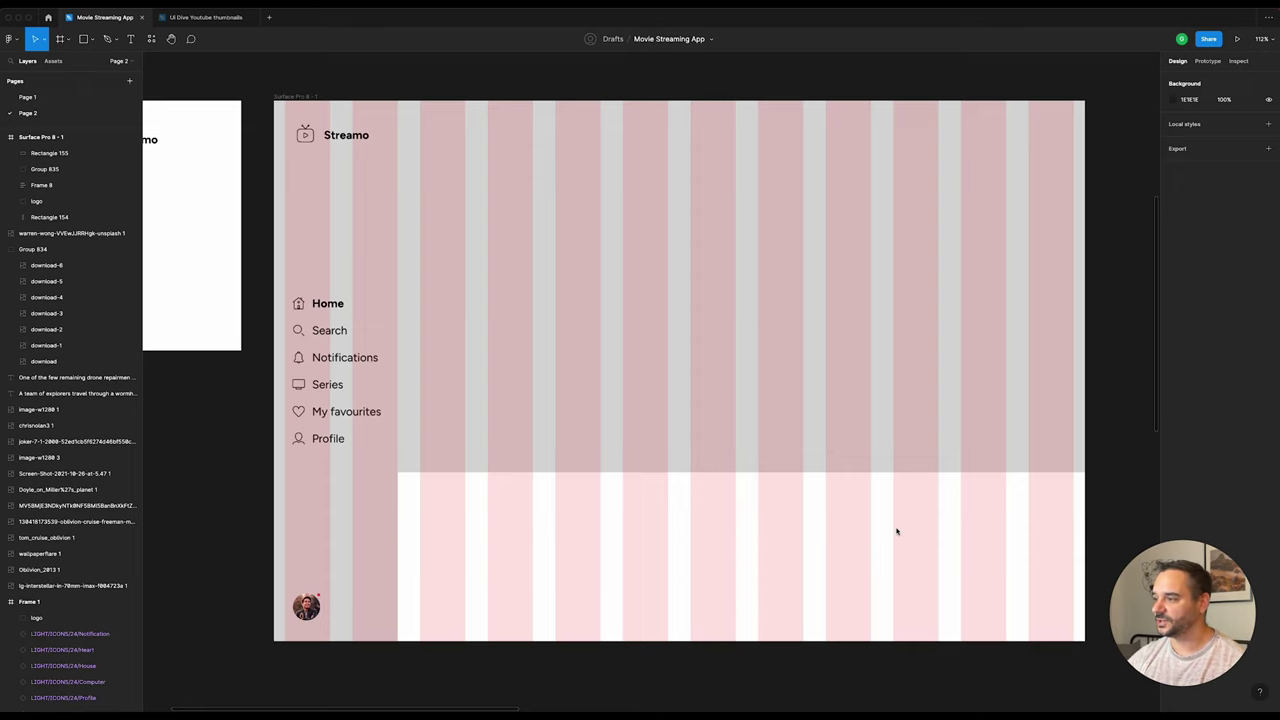
pyautogui.scroll(-3, 557, 491)
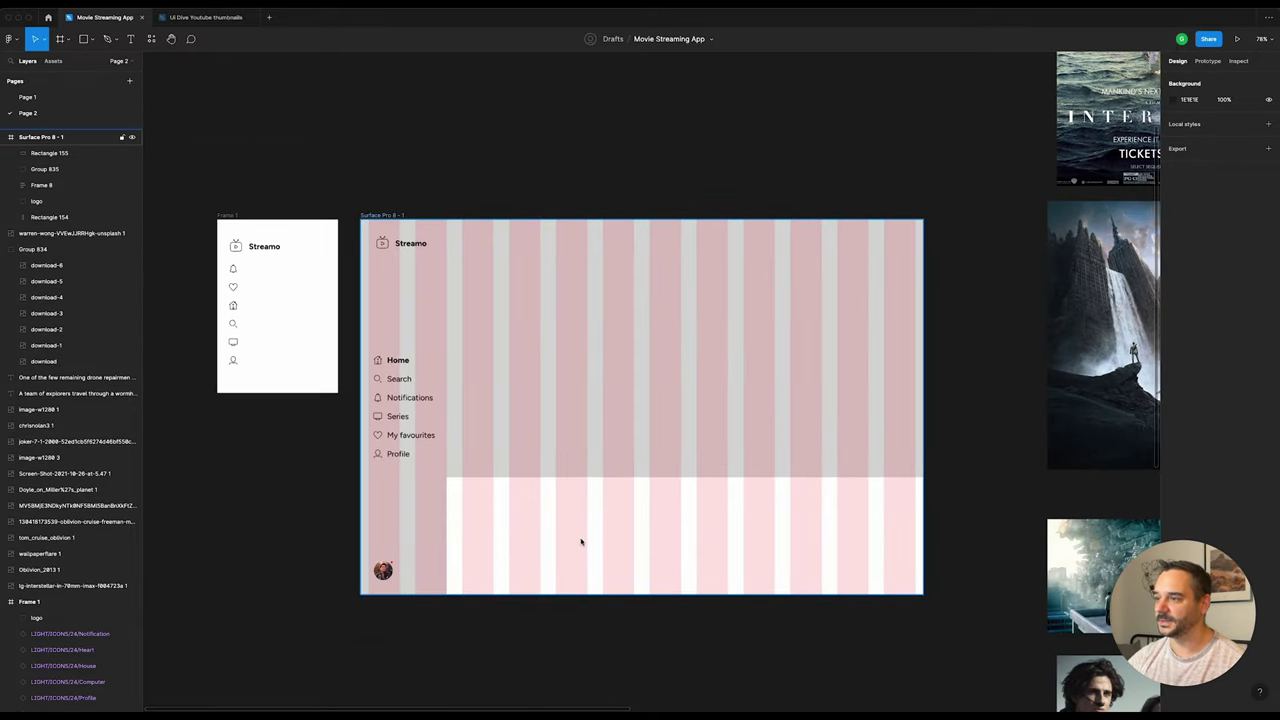
pyautogui.click(690, 426)
pyautogui.scroll(3, 737, 463)
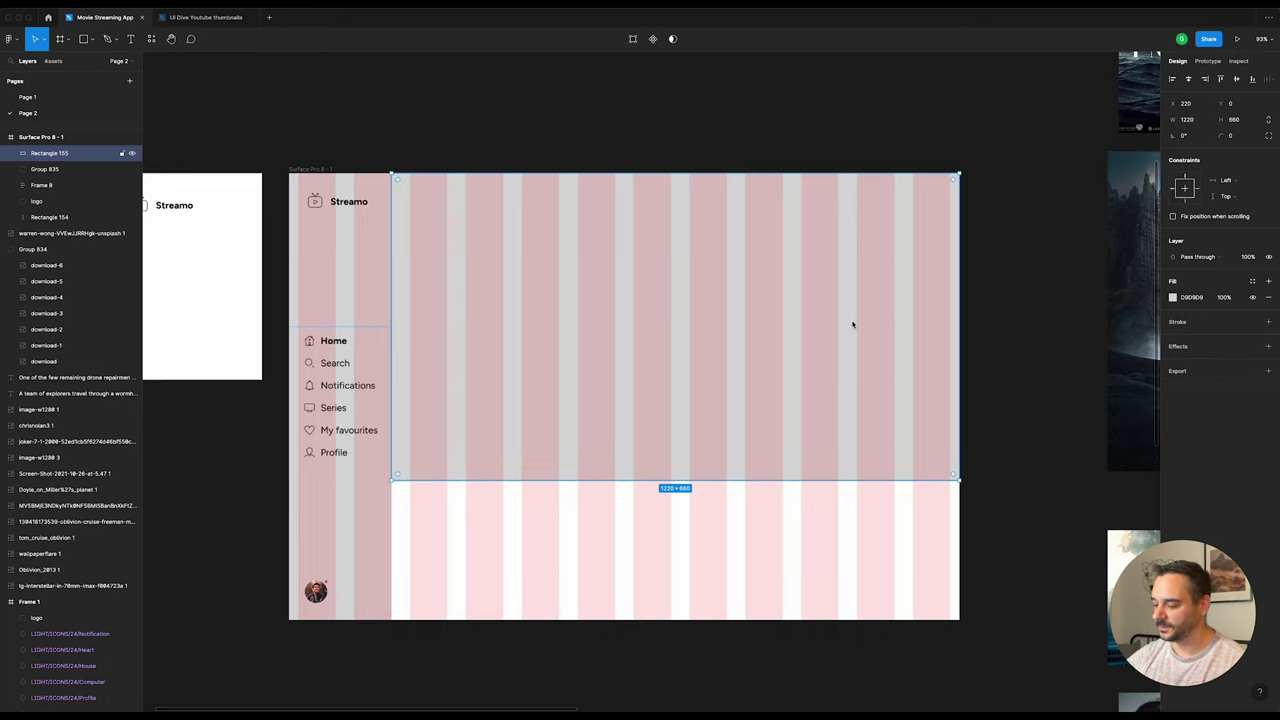
pyautogui.press('Delete')
pyautogui.scroll(-5, 846, 320)
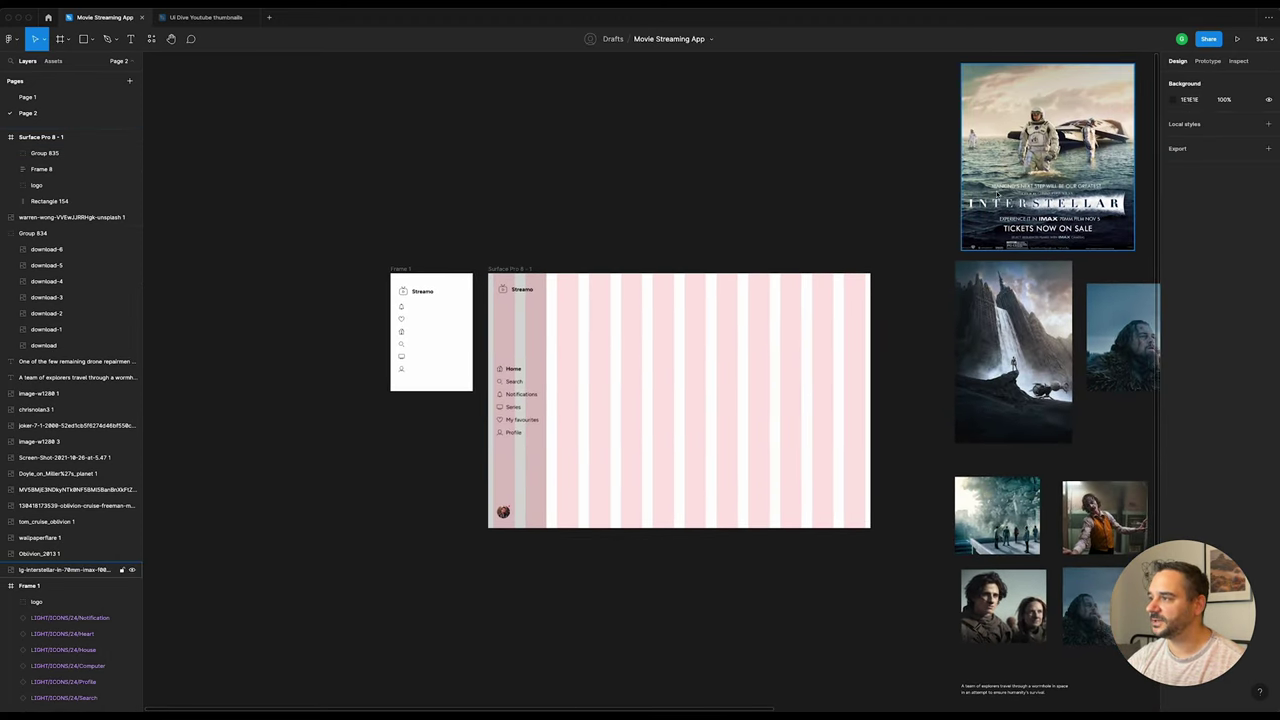
# Step: Place the Interstellar poster in the Surface Pro frame, aligned to its top
pyautogui.moveTo(1025, 193); pyautogui.dragTo(657, 434)
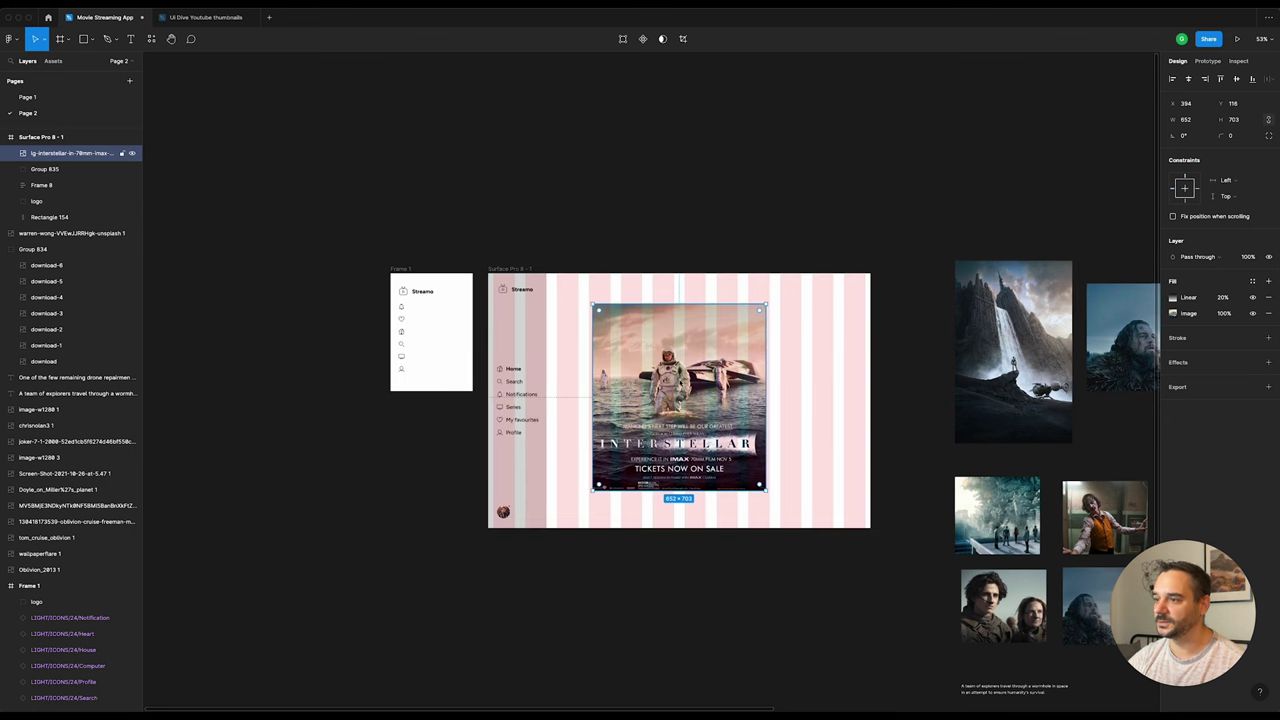
pyautogui.scroll(3, 722, 430)
pyautogui.scroll(3, 722, 430)
pyautogui.press('Return')
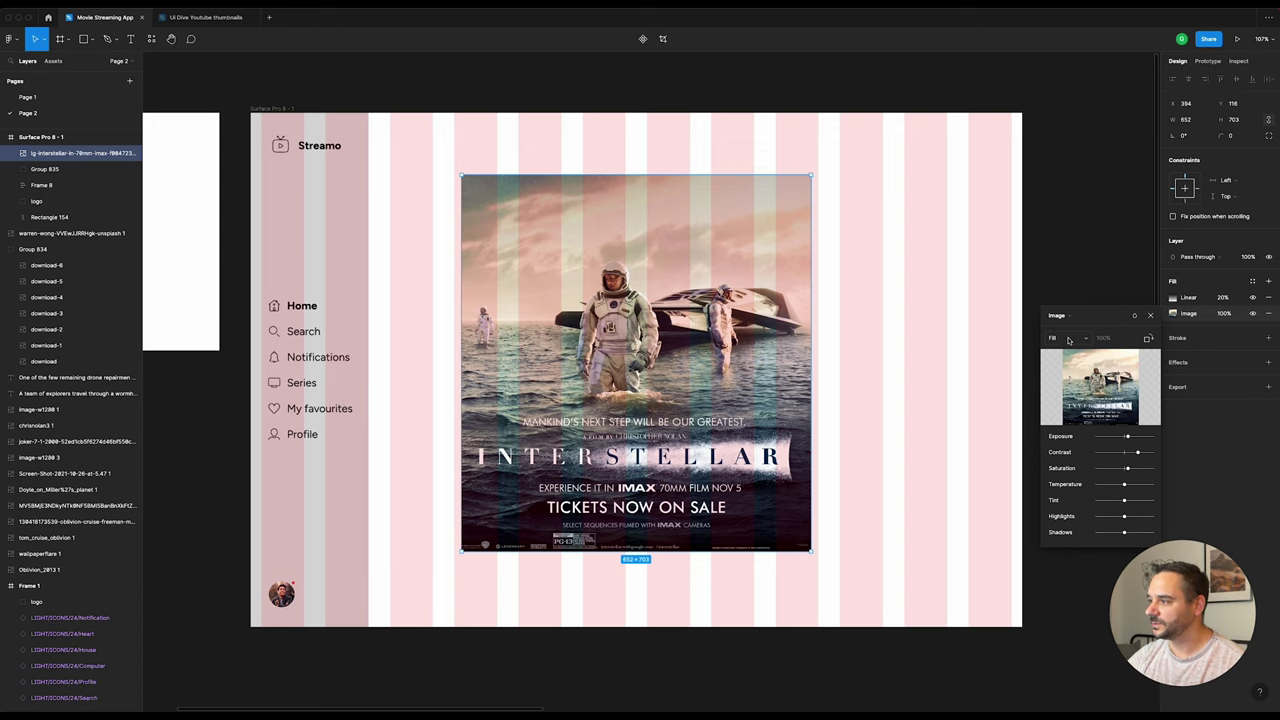
pyautogui.scroll(-2, 1045, 275)
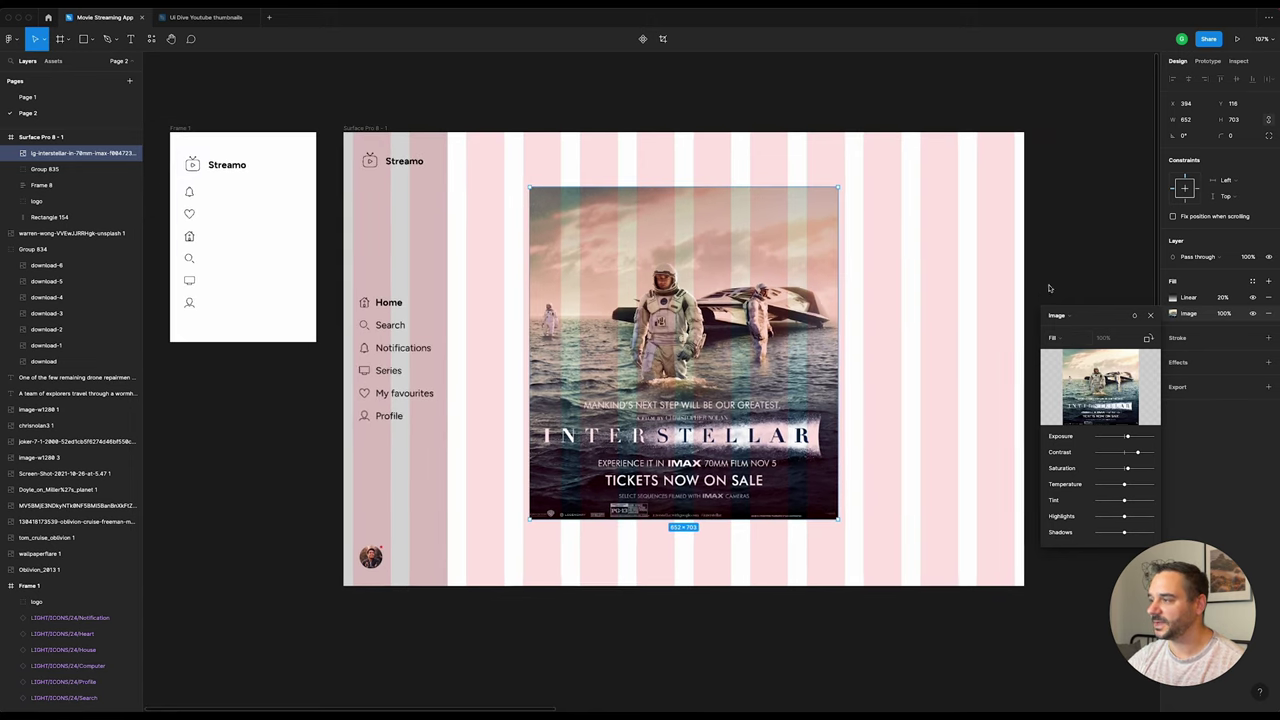
pyautogui.press('Escape')
pyautogui.scroll(-5, 1050, 270)
pyautogui.moveTo(1052, 269); pyautogui.dragTo(700, 260)
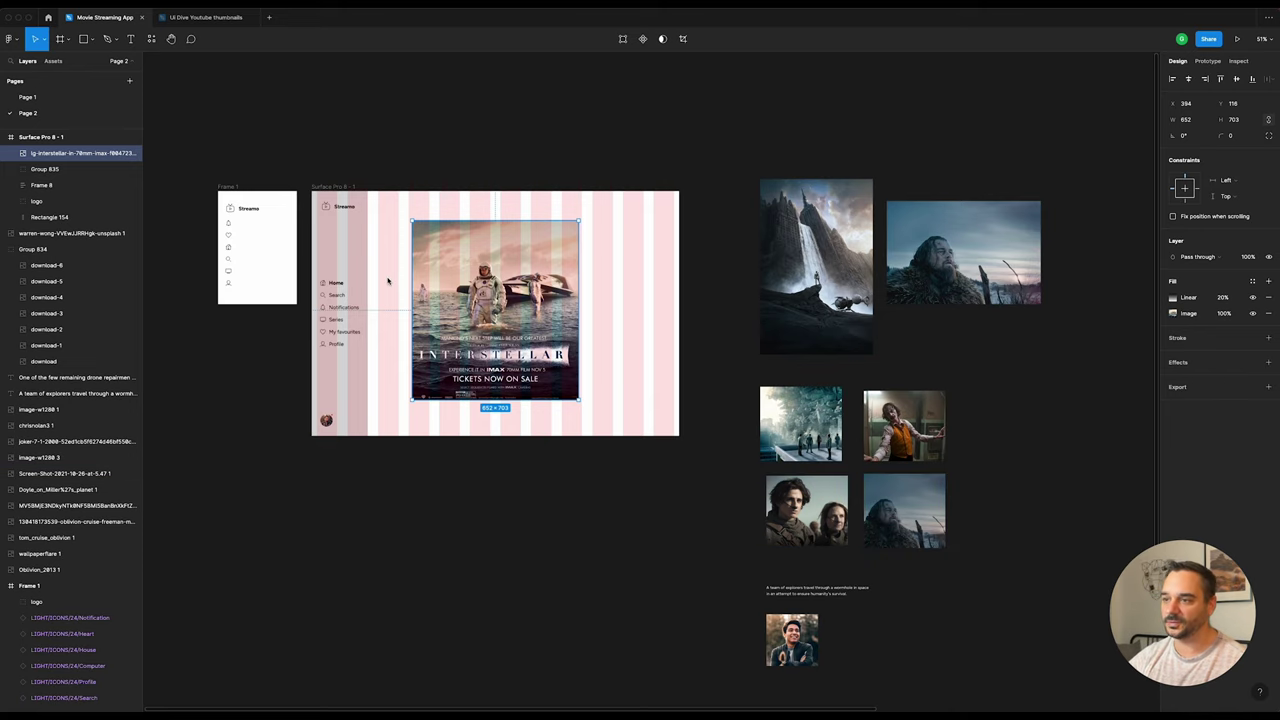
pyautogui.scroll(5, 388, 281)
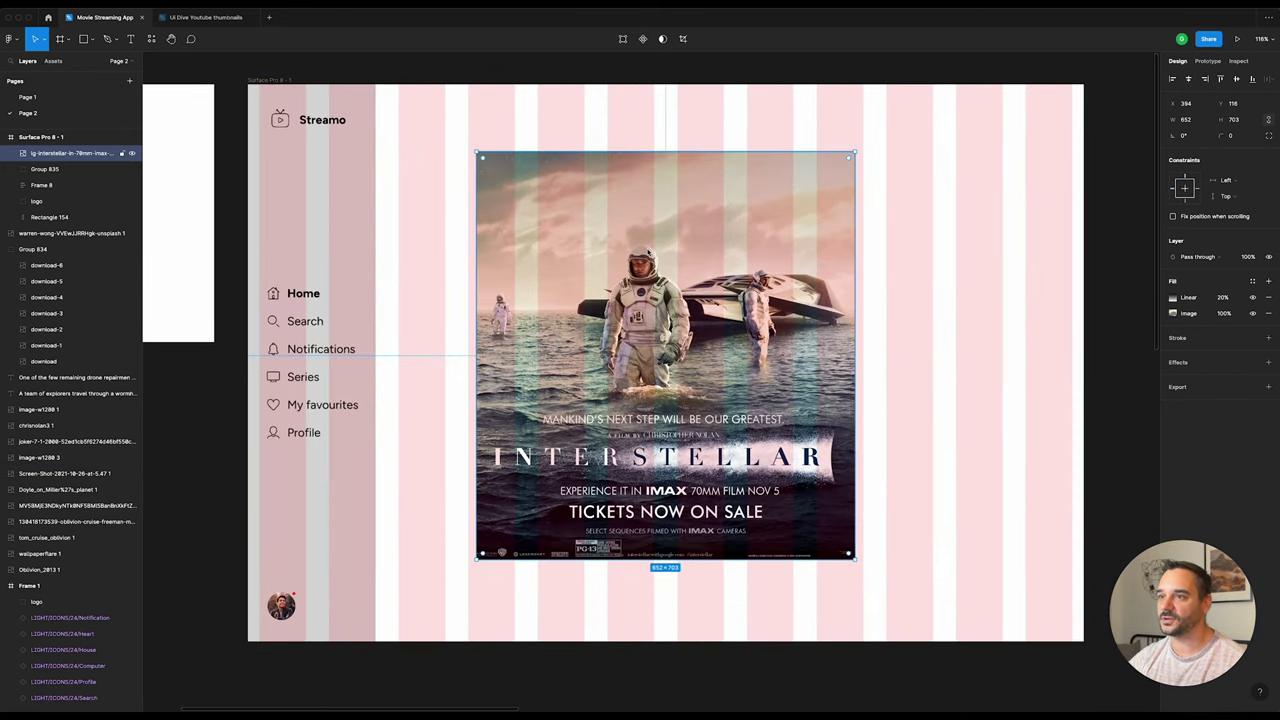
pyautogui.moveTo(544, 221); pyautogui.dragTo(540, 189)
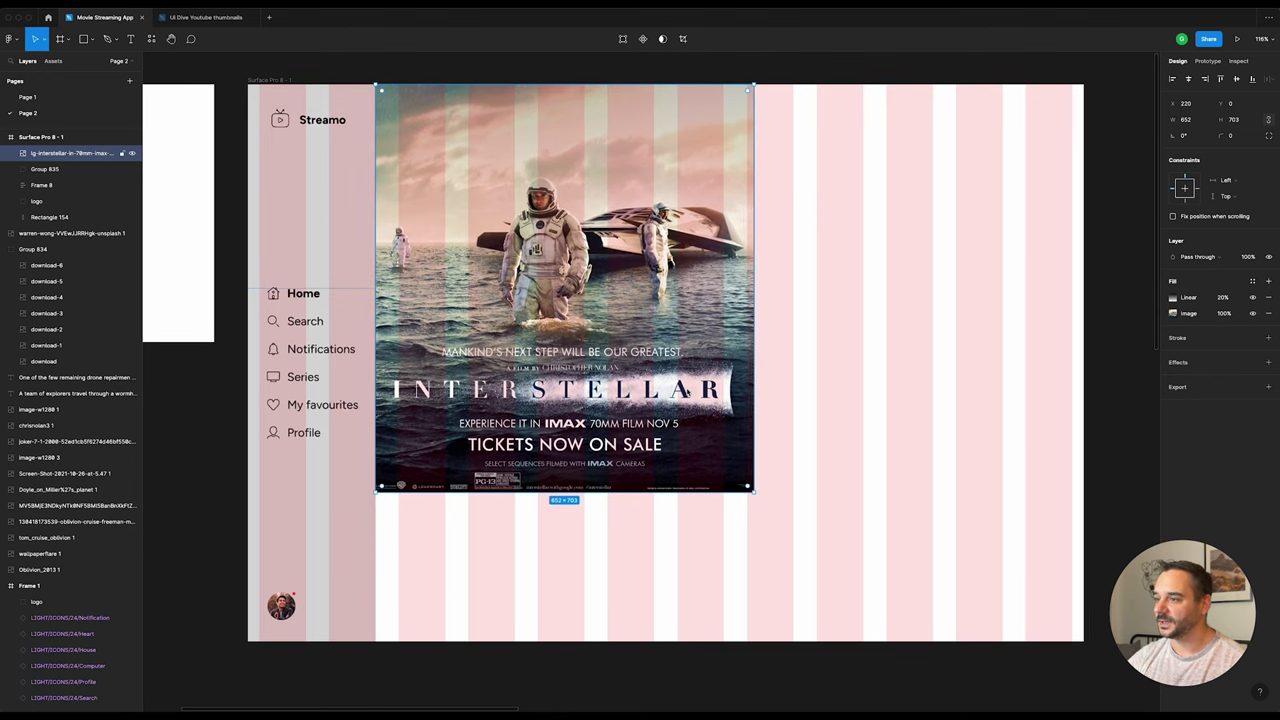
# Step: Crop the poster to the astronaut scene and enlarge it to about 1002×670
pyautogui.click(1173, 313)
pyautogui.click(1062, 338)
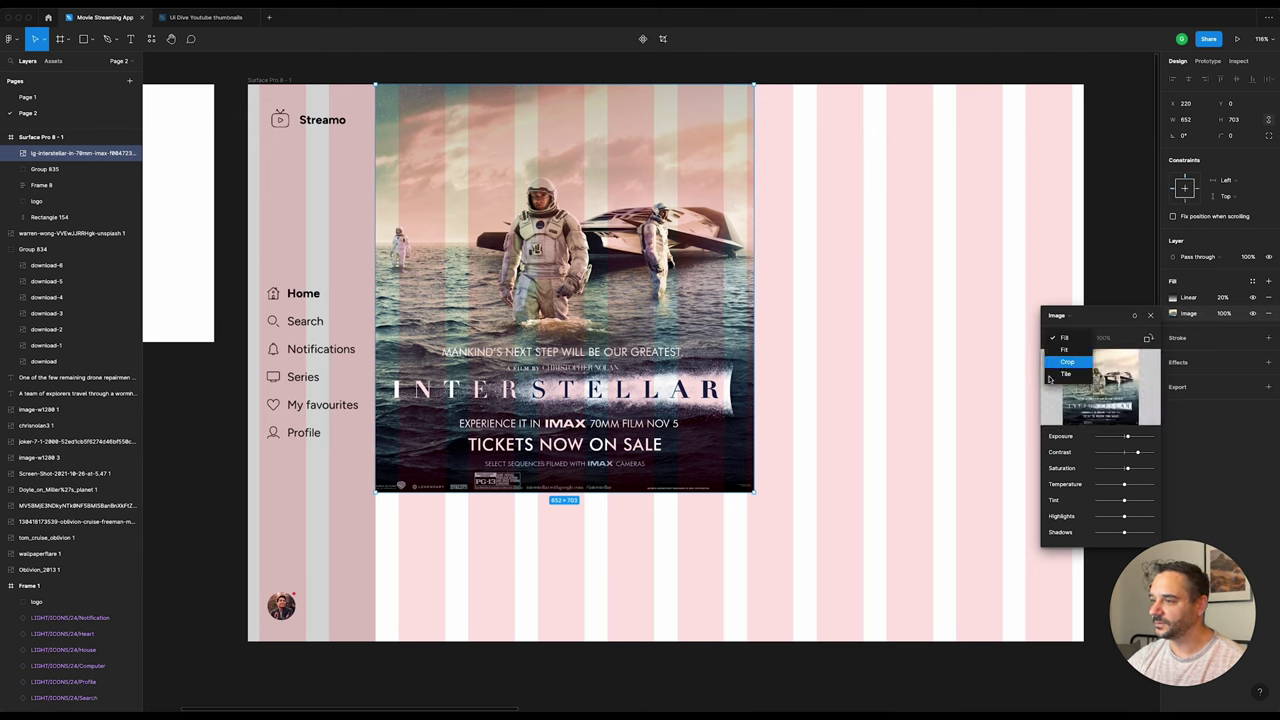
pyautogui.click(1065, 361)
pyautogui.moveTo(564, 492); pyautogui.dragTo(564, 340)
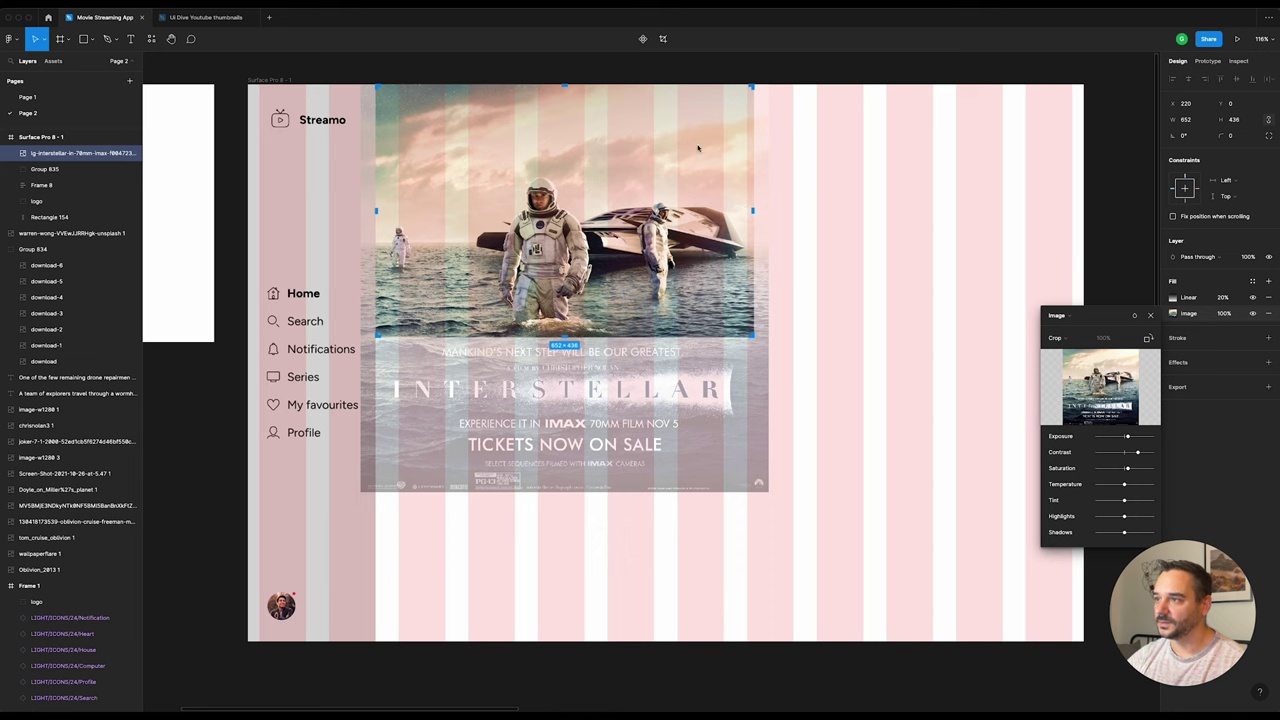
pyautogui.press('Escape')
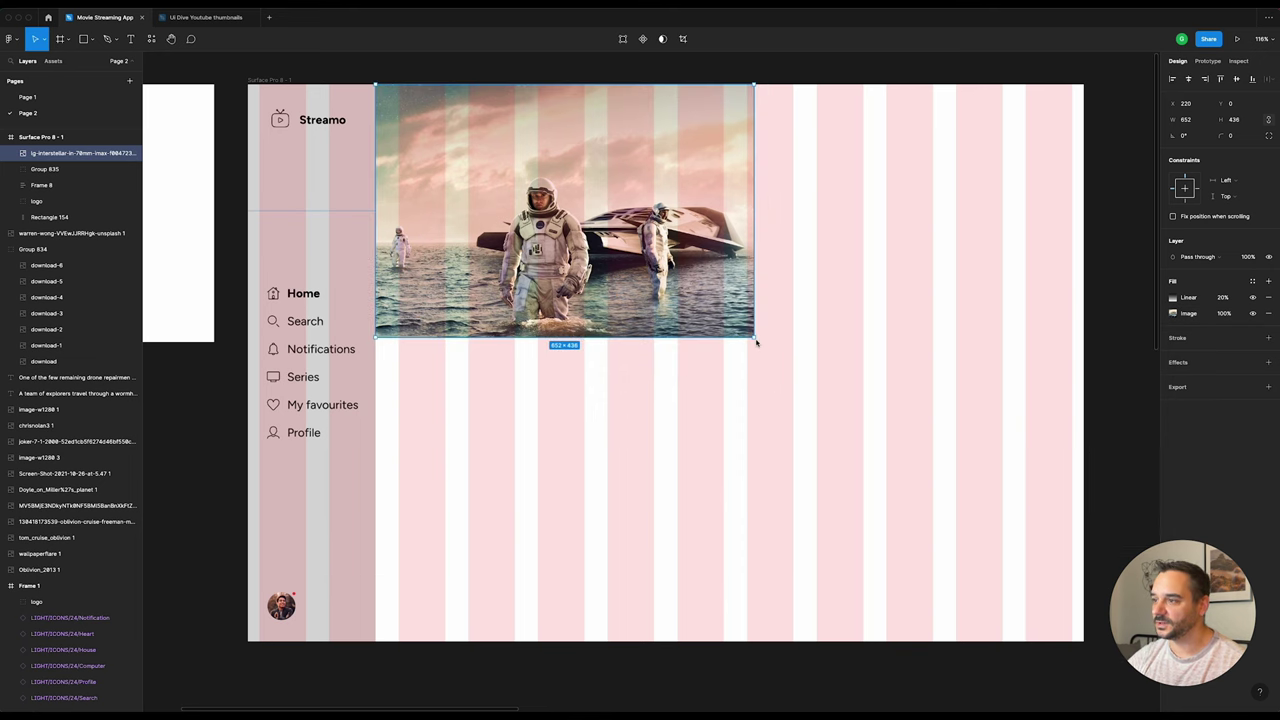
pyautogui.moveTo(755, 338)
pyautogui.mouseDown()
pyautogui.moveTo(863, 410)
pyautogui.moveTo(922, 476)
pyautogui.mouseUp()
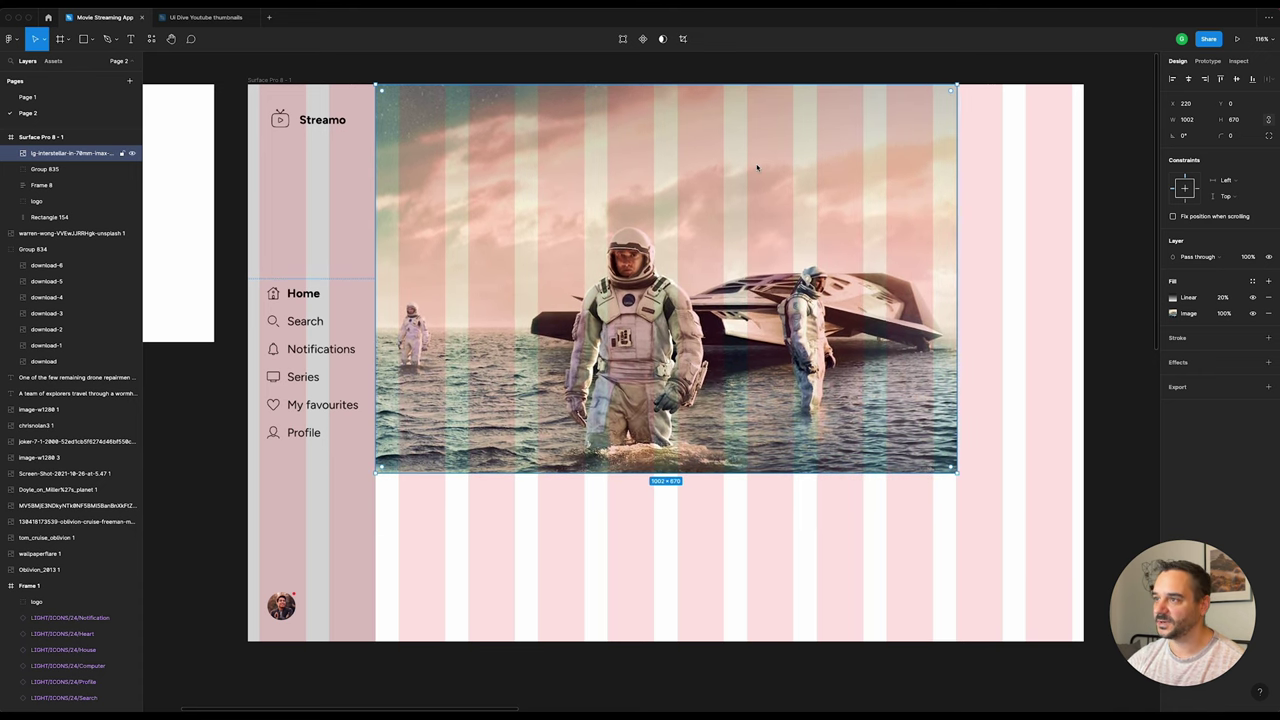
pyautogui.click(634, 76)
pyautogui.hscroll(3, 983, 289)
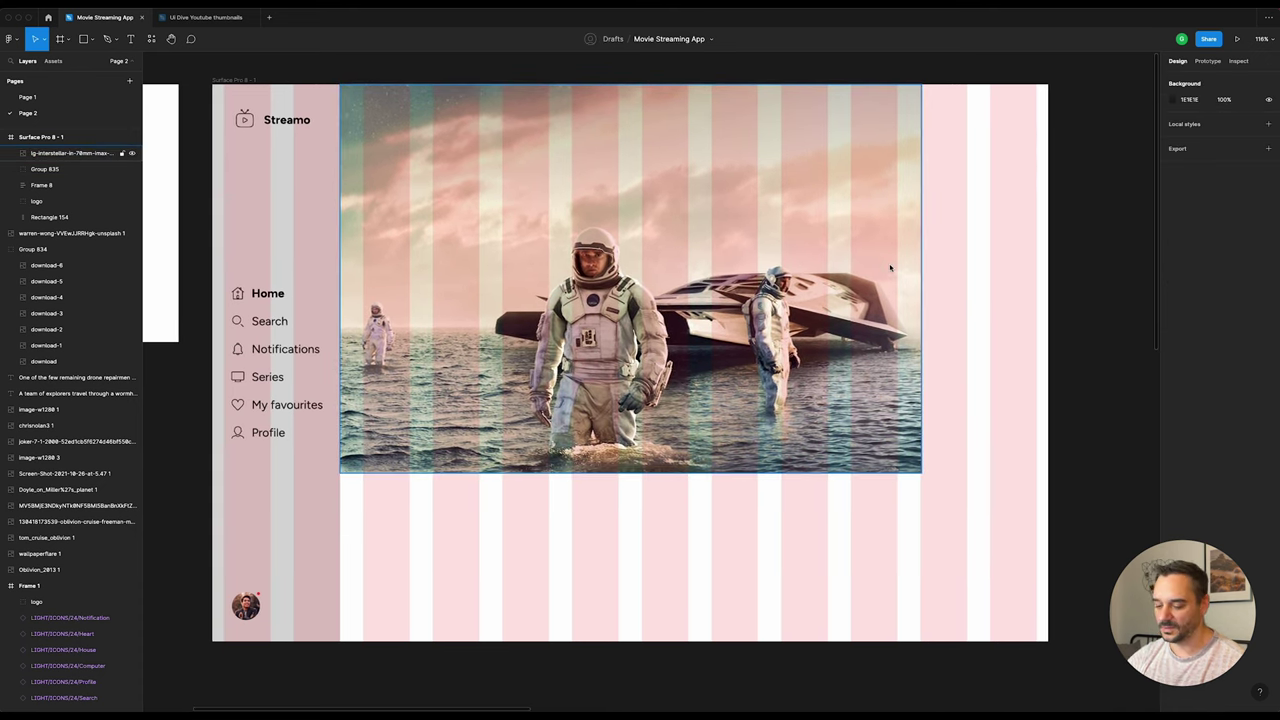
pyautogui.keyDown('ctrl'); pyautogui.scroll(-5, 887, 267); pyautogui.keyUp('ctrl')
# Step: Resize and position the Revenant still over the hero's right side near the frame edge
pyautogui.hscroll(3, 960, 275)
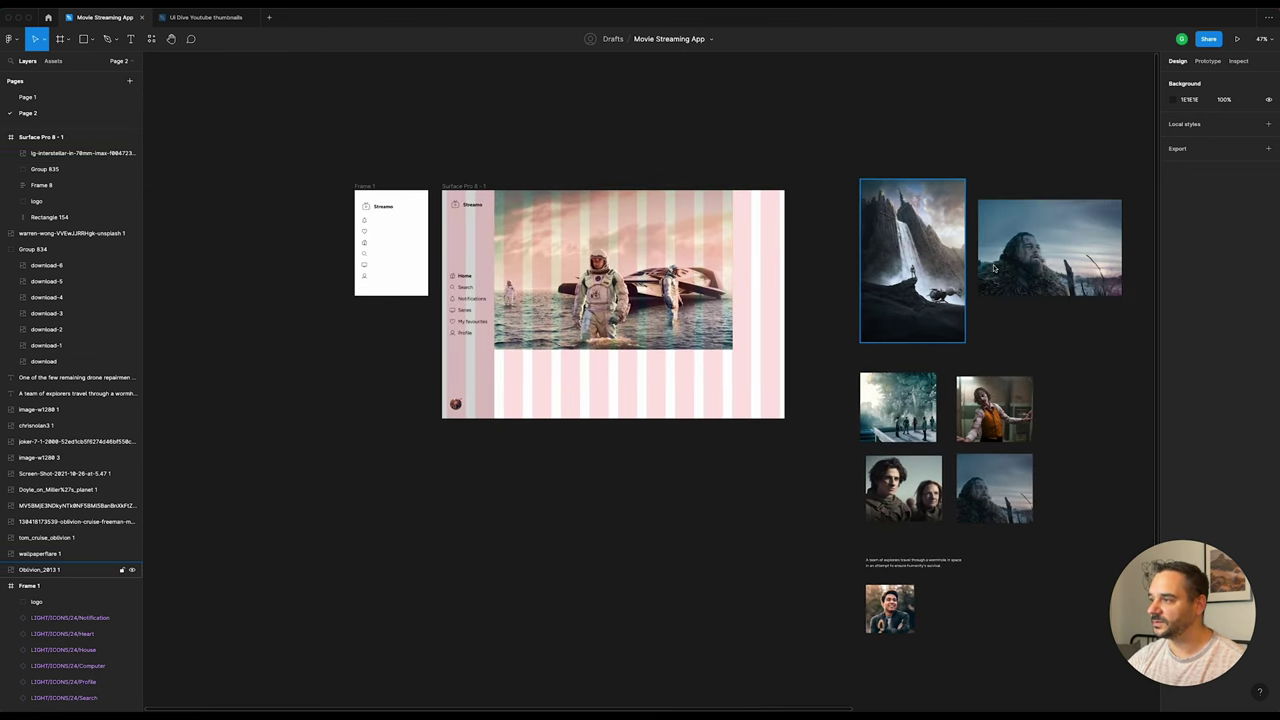
pyautogui.click(1040, 280)
pyautogui.moveTo(1062, 262); pyautogui.dragTo(728, 258)
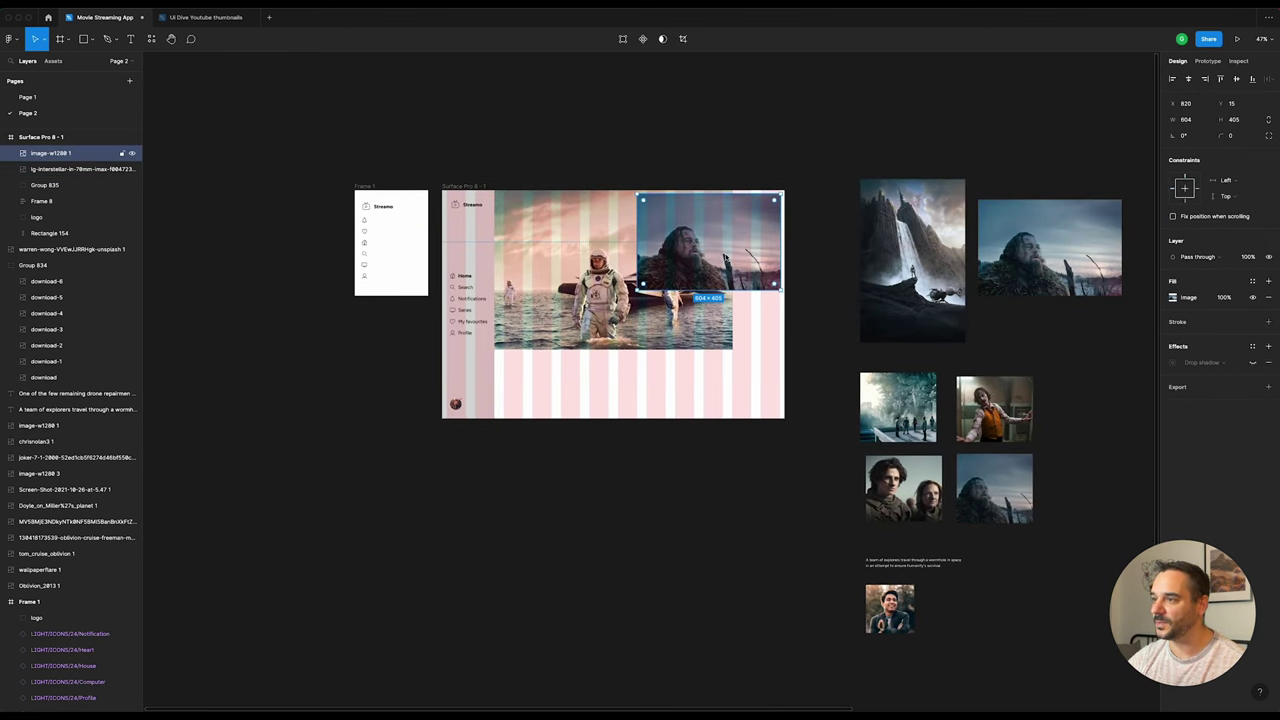
pyautogui.keyDown('ctrl'); pyautogui.scroll(2, 728, 258); pyautogui.keyUp('ctrl')
pyautogui.keyDown('ctrl'); pyautogui.scroll(3, 738, 257); pyautogui.keyUp('ctrl')
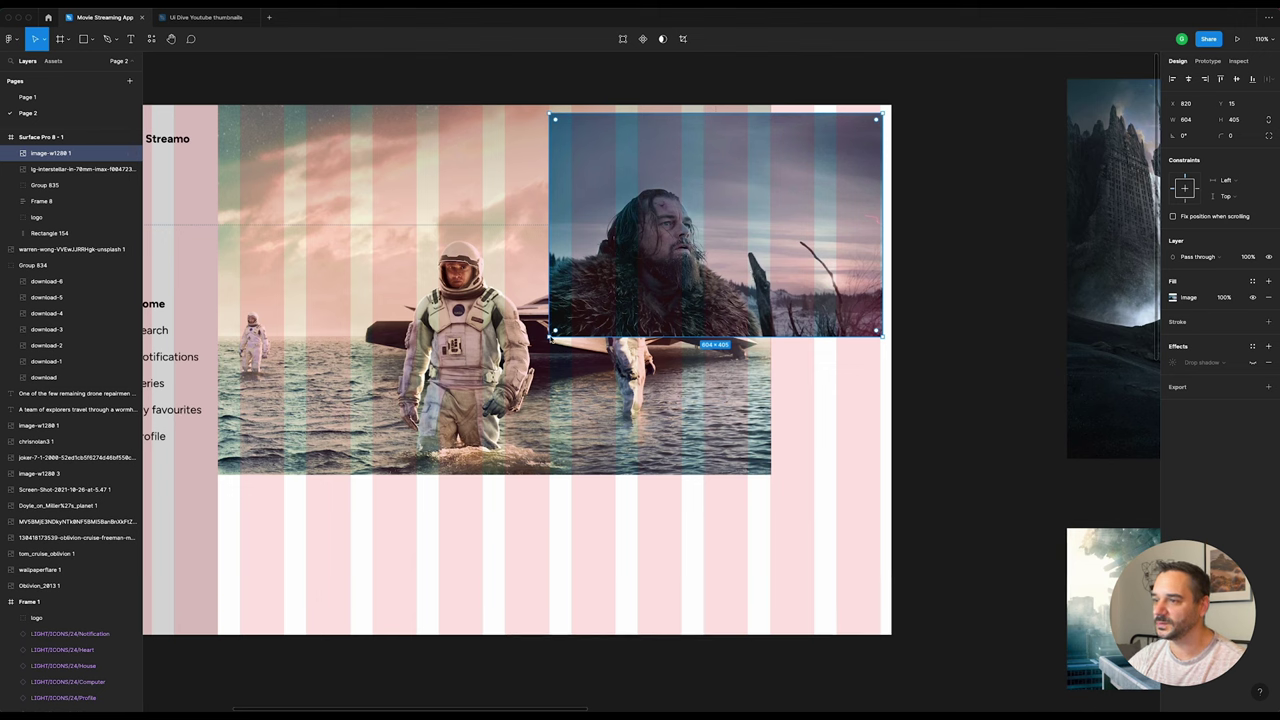
pyautogui.moveTo(555, 330)
pyautogui.mouseDown()
pyautogui.moveTo(525, 351)
pyautogui.moveTo(606, 306)
pyautogui.mouseUp()
pyautogui.moveTo(638, 217); pyautogui.dragTo(662, 288)
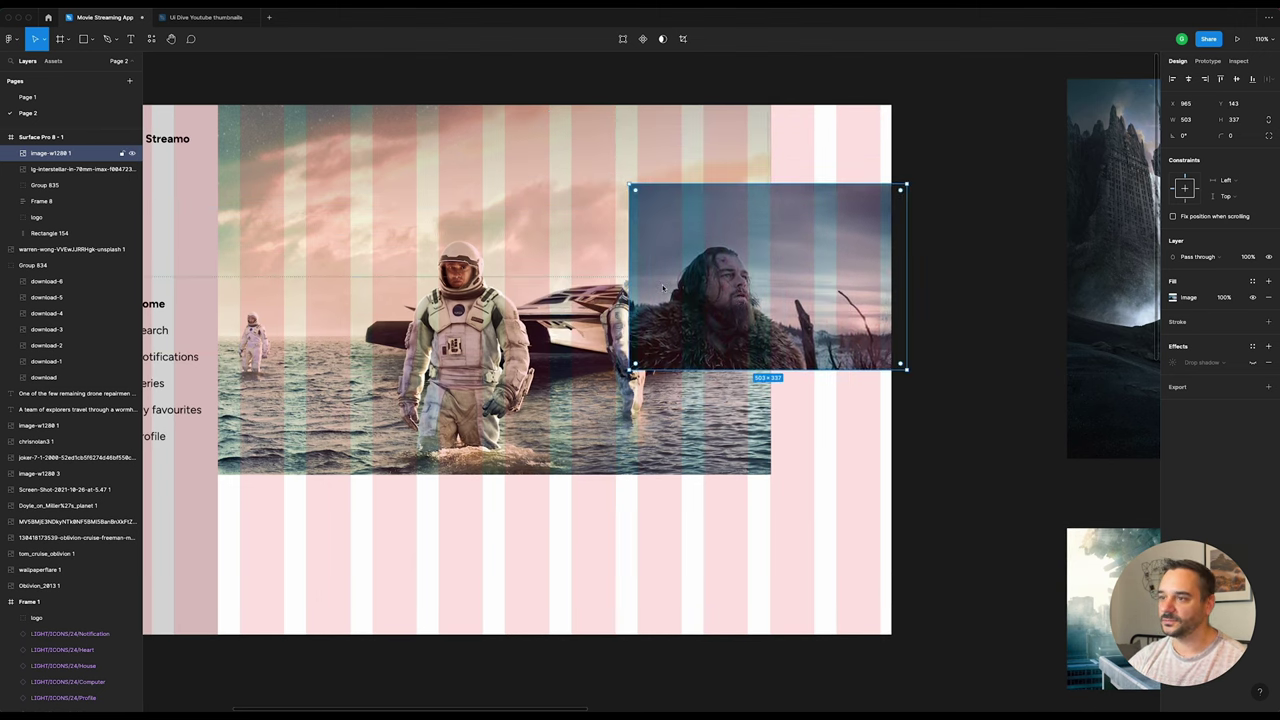
pyautogui.click(529, 363)
pyautogui.hscroll(-5, 529, 363)
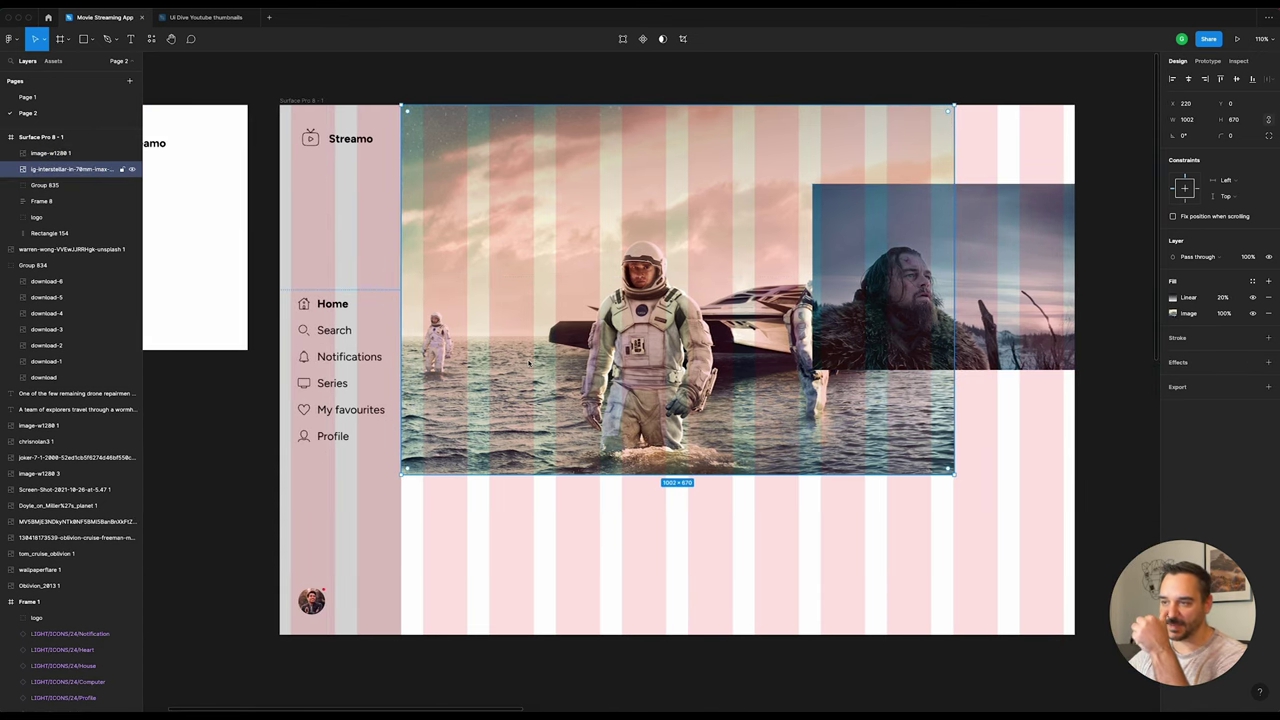
# Step: Add an 'Interstellar' text layer on the left of the hero image
pyautogui.press('t')
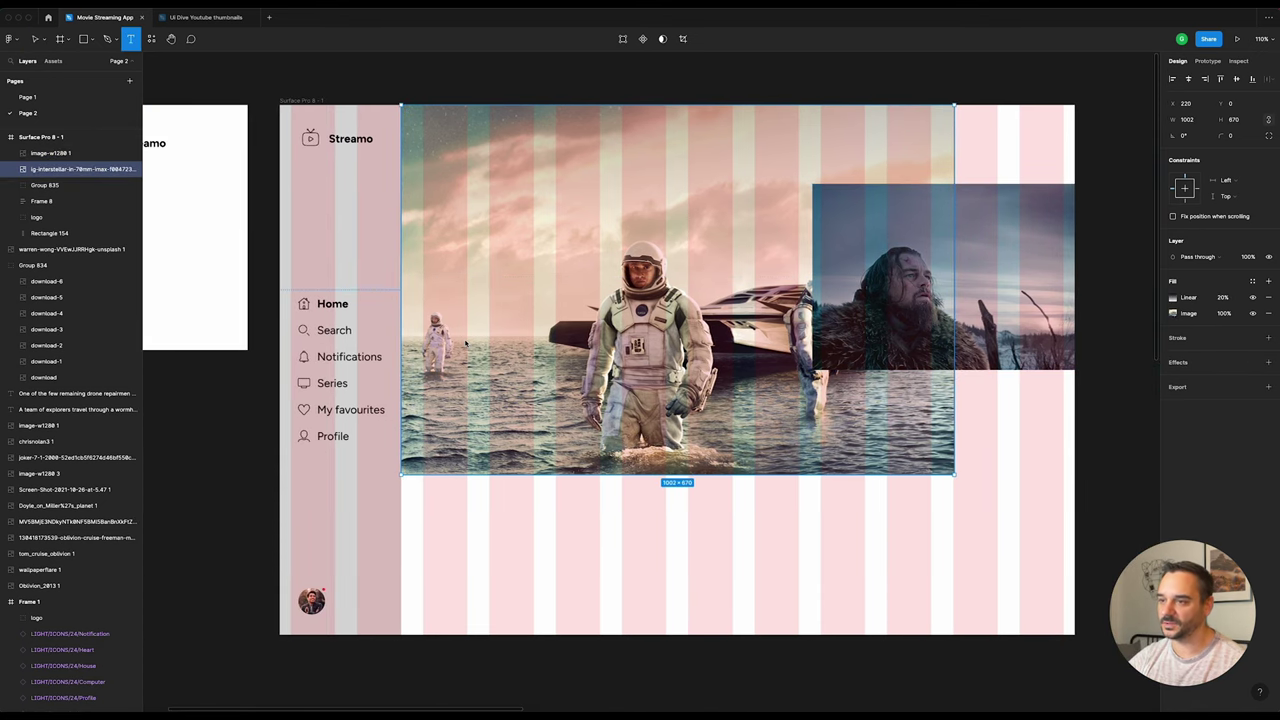
pyautogui.click(597, 353)
pyautogui.write('I')
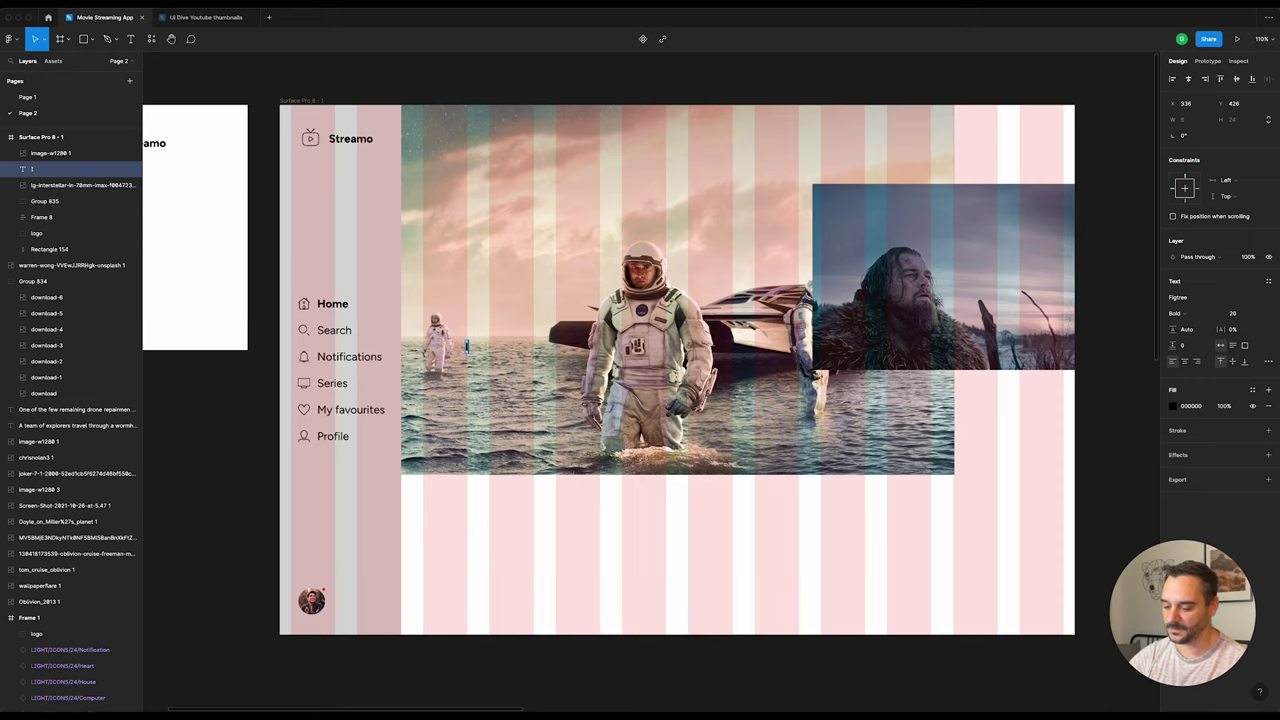
pyautogui.write('ns')
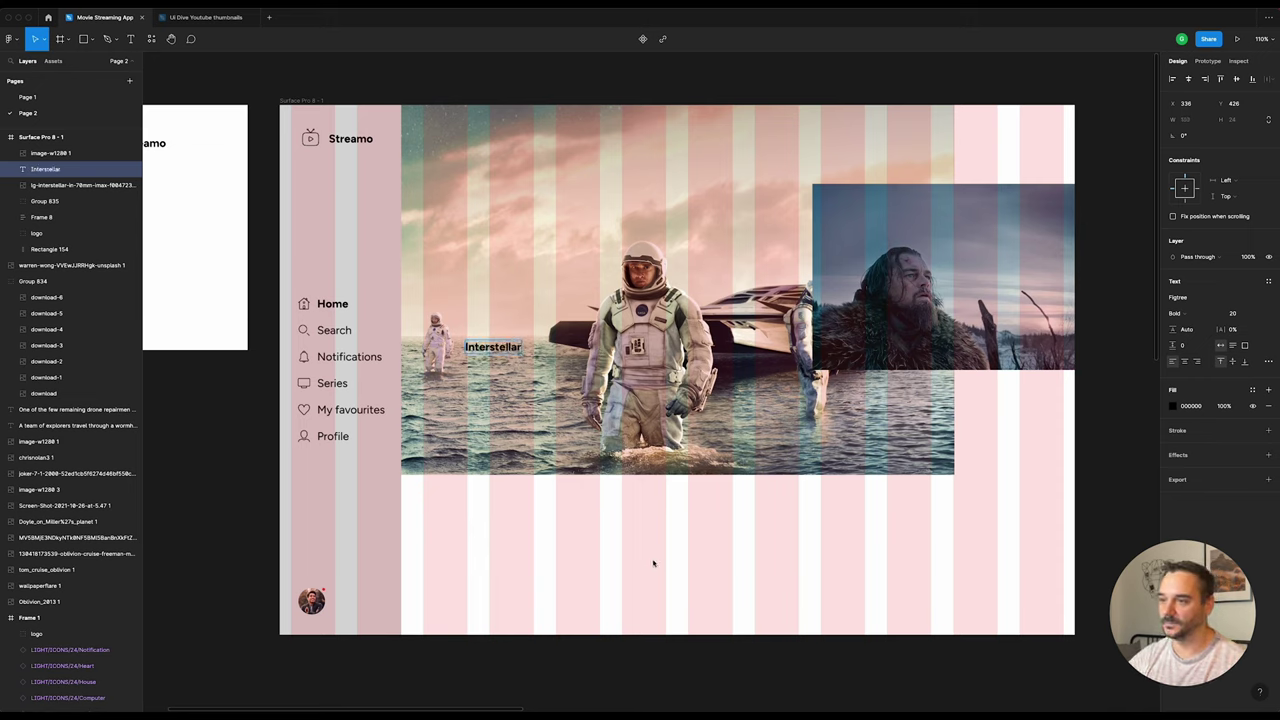
pyautogui.press('Escape')
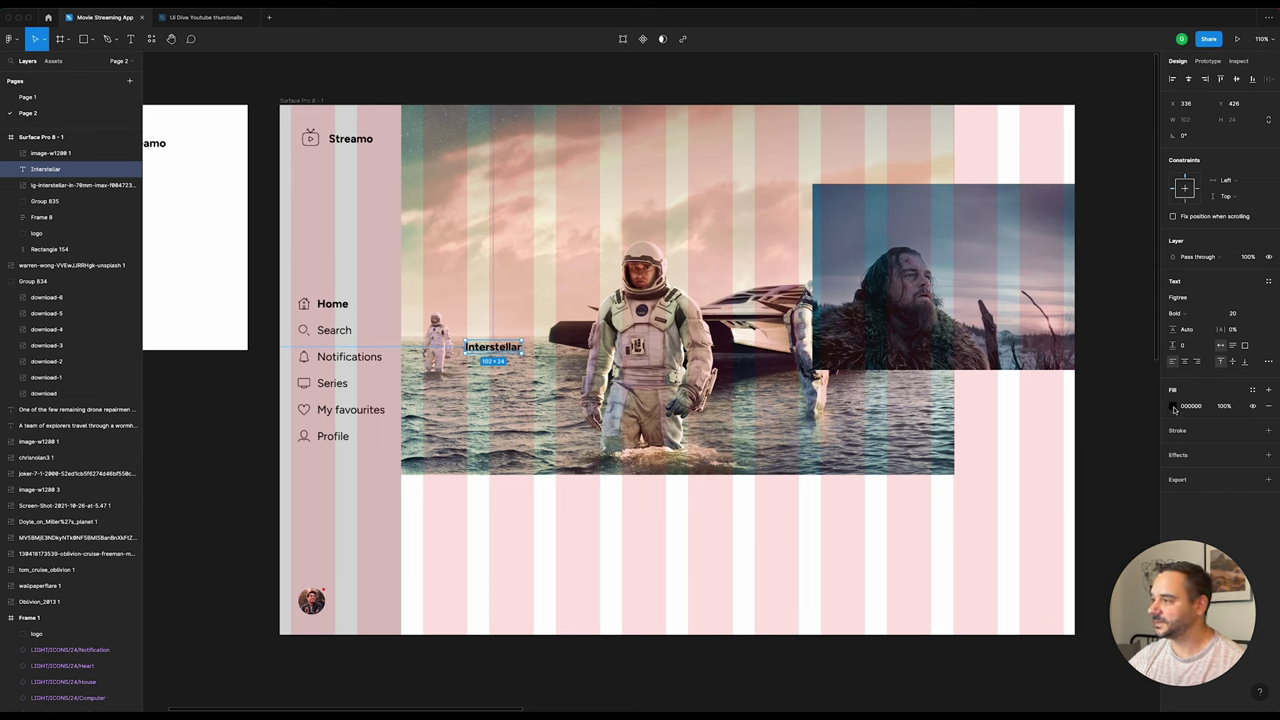
# Step: Make the Interstellar title white (FFFFFF) with font size 72
pyautogui.click(1174, 408)
pyautogui.click(1085, 580)
pyautogui.click(774, 537)
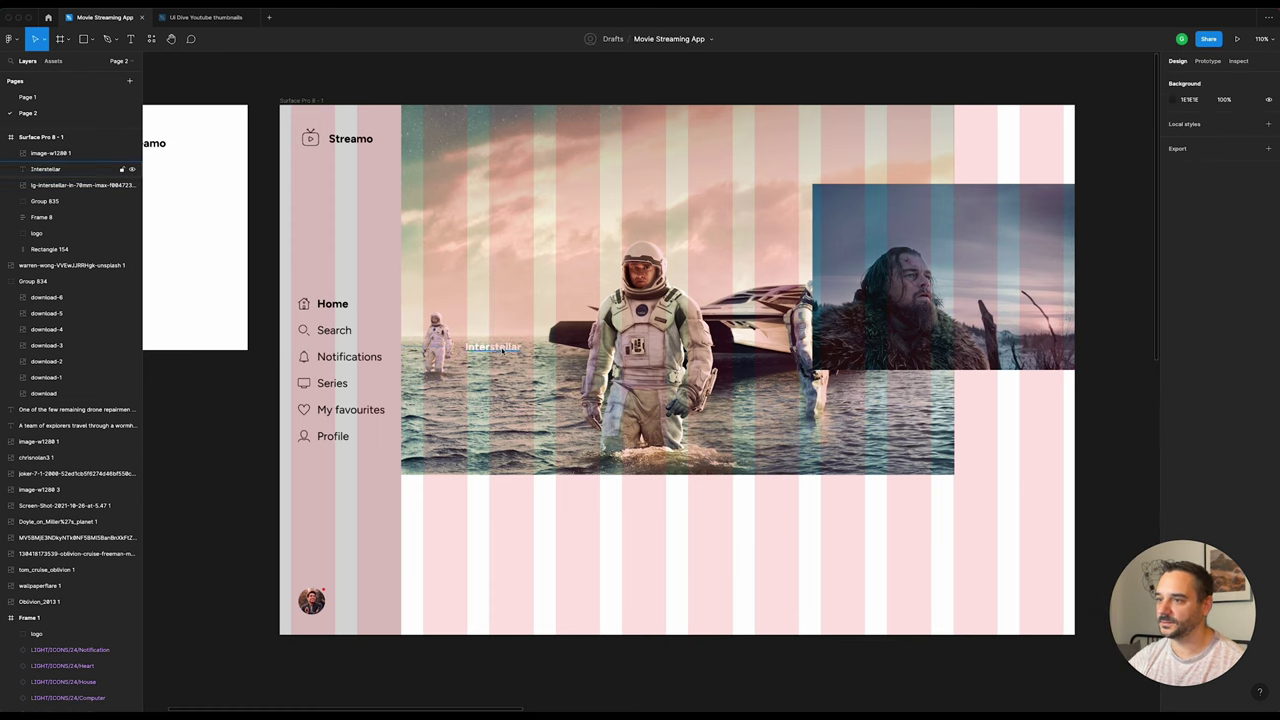
pyautogui.click(503, 350)
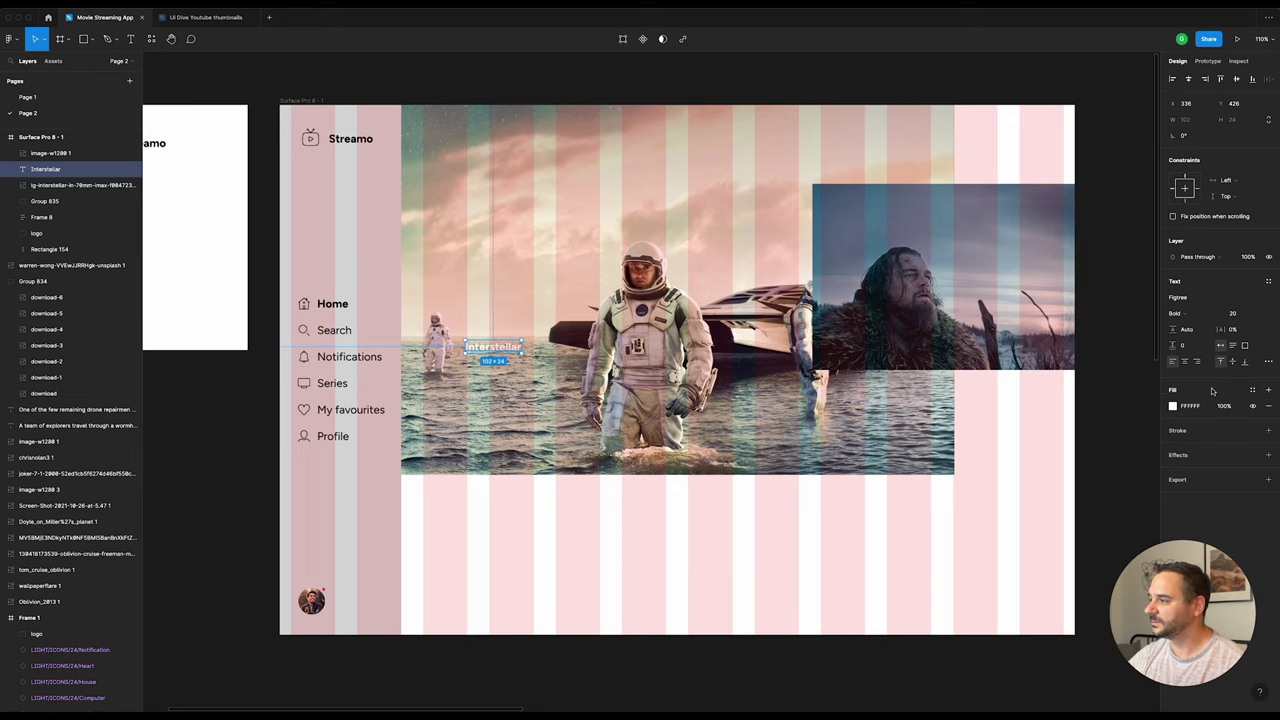
pyautogui.click(1233, 315)
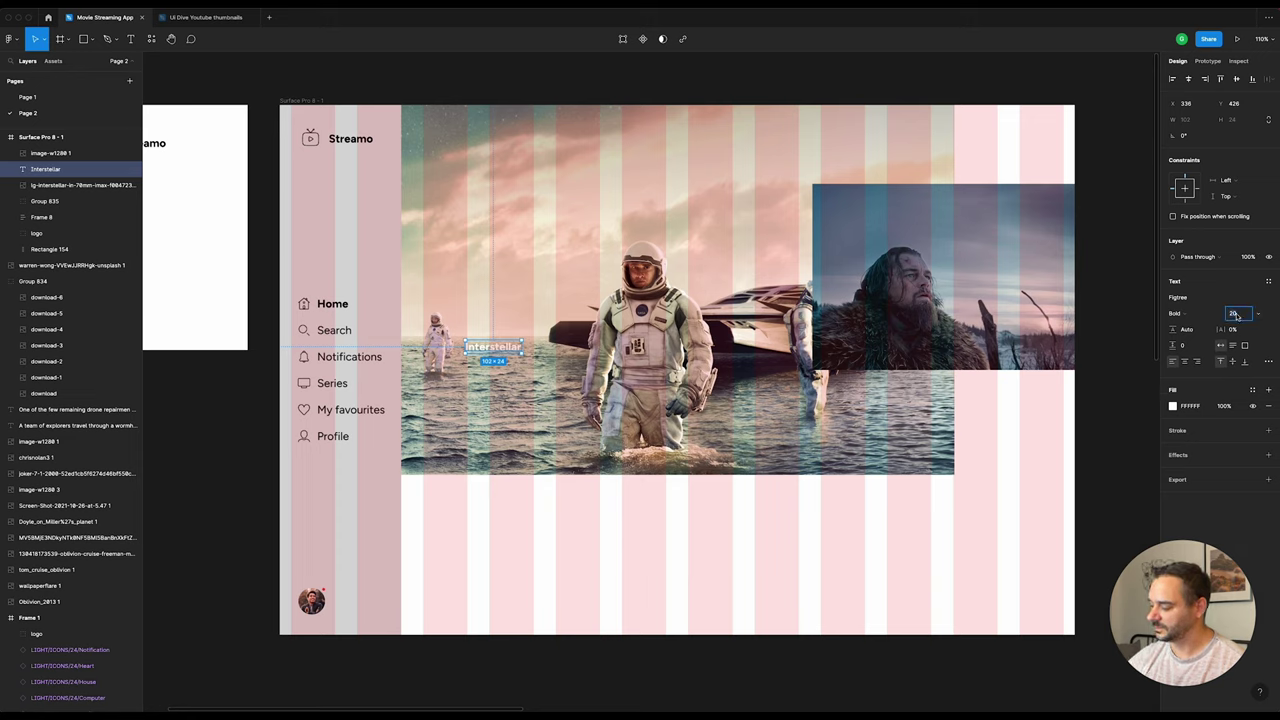
pyautogui.write('72')
pyautogui.press('Return')
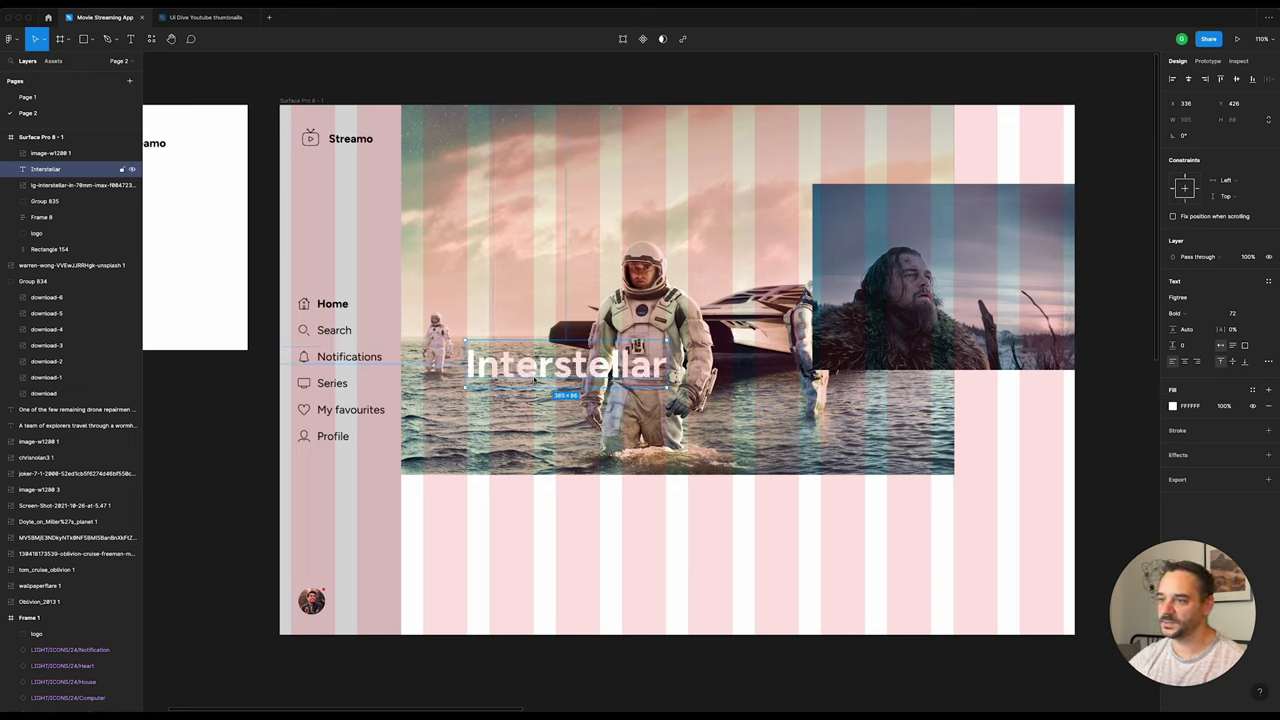
# Step: Shift the title up-left and place the 'team of explorers' synopsis beneath it
pyautogui.moveTo(560, 366); pyautogui.dragTo(524, 345)
pyautogui.click(552, 557)
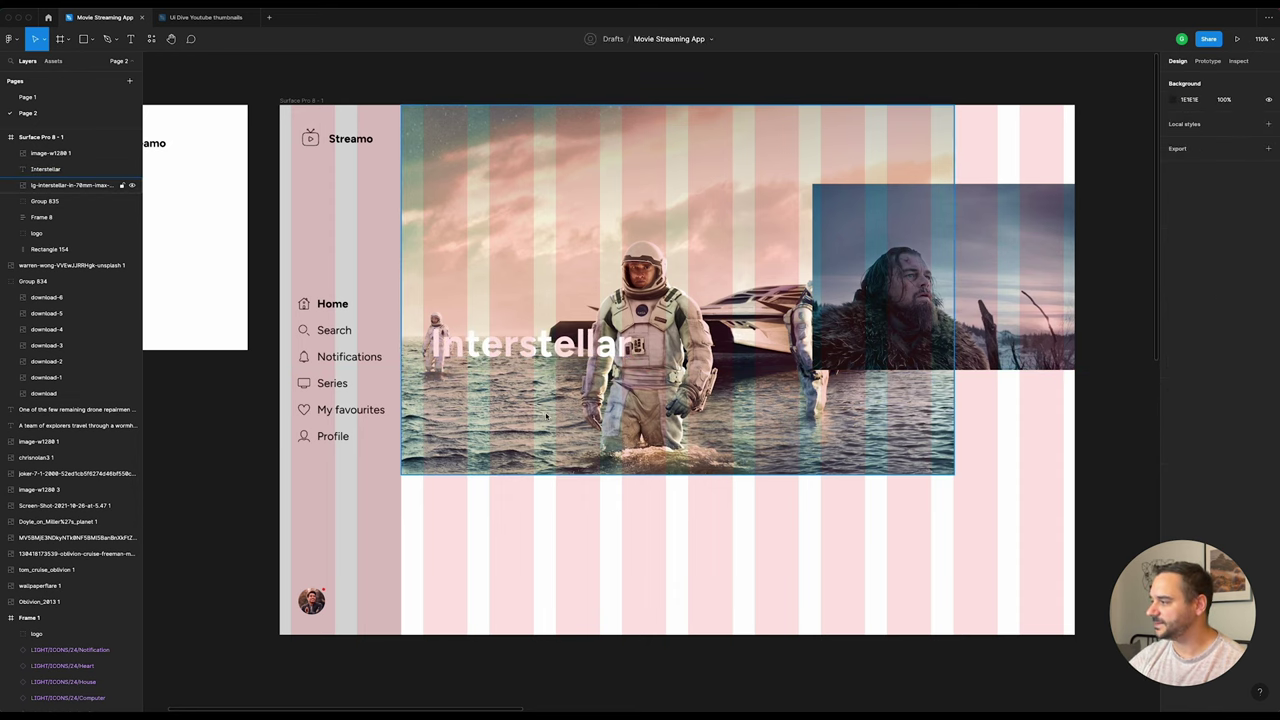
pyautogui.scroll(-4, 563, 444)
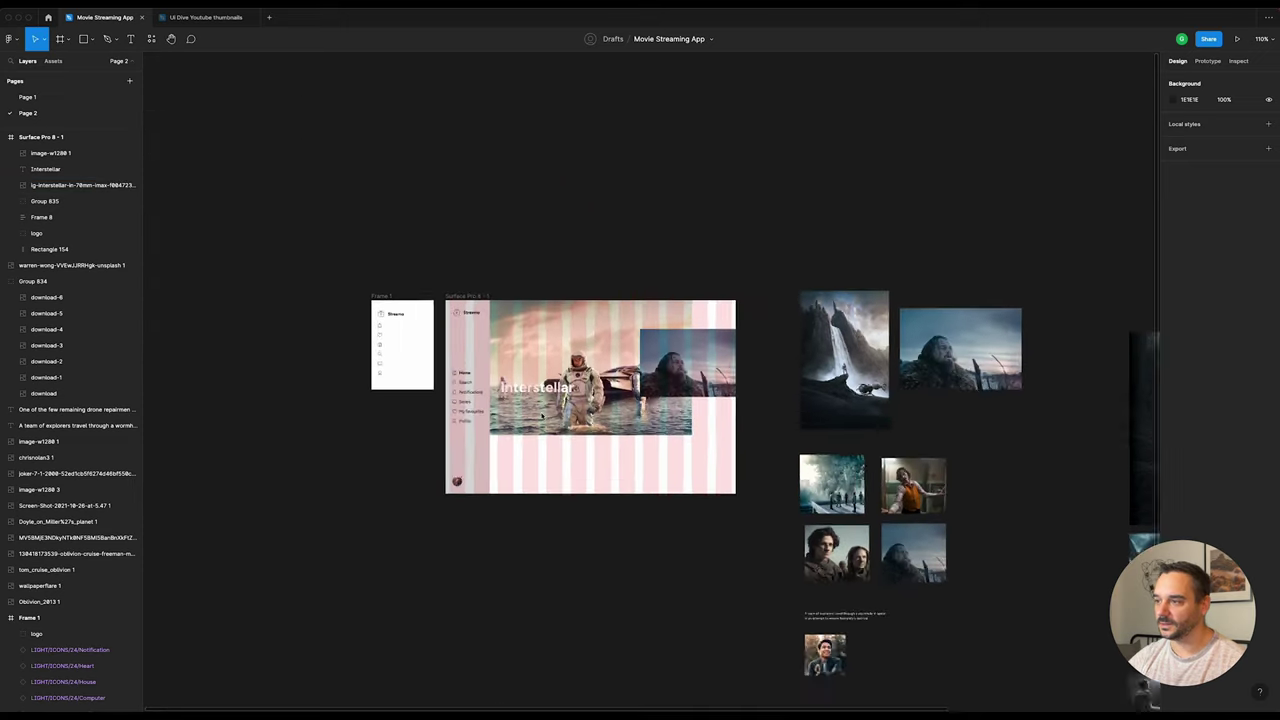
pyautogui.scroll(-1, 563, 444)
pyautogui.click(782, 575)
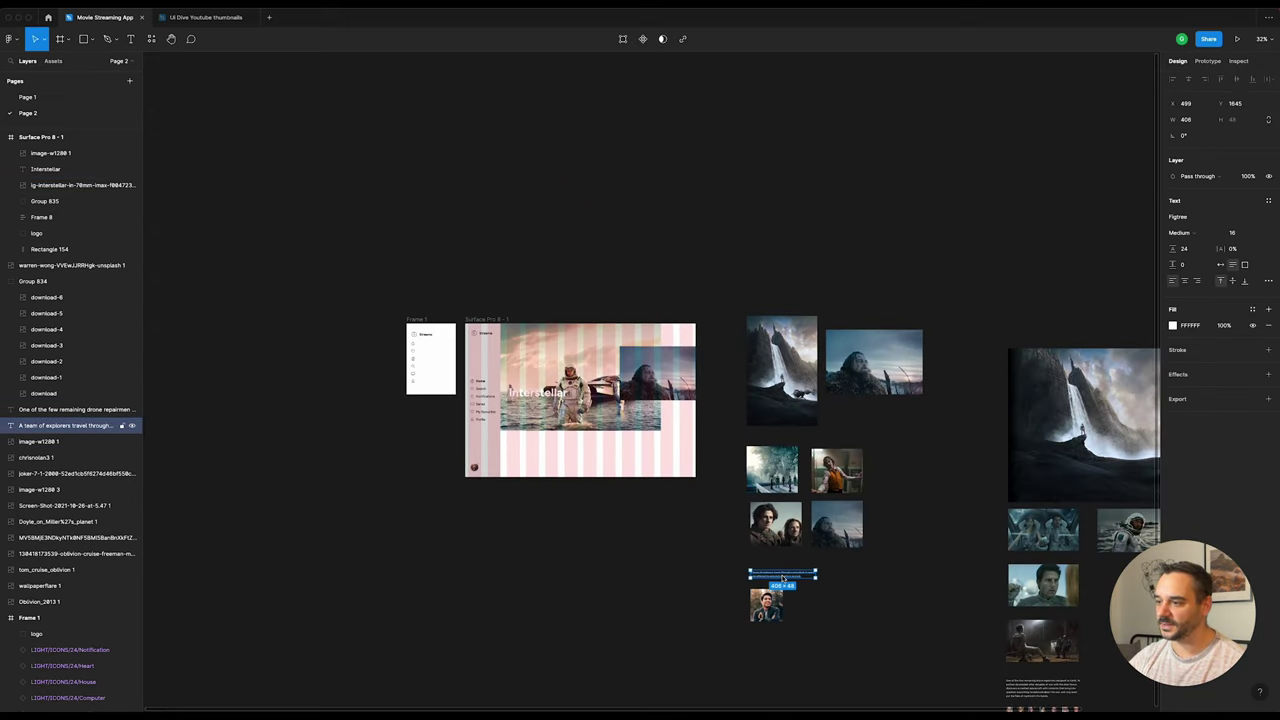
pyautogui.moveTo(781, 574); pyautogui.dragTo(540, 405)
pyautogui.scroll(5, 540, 405)
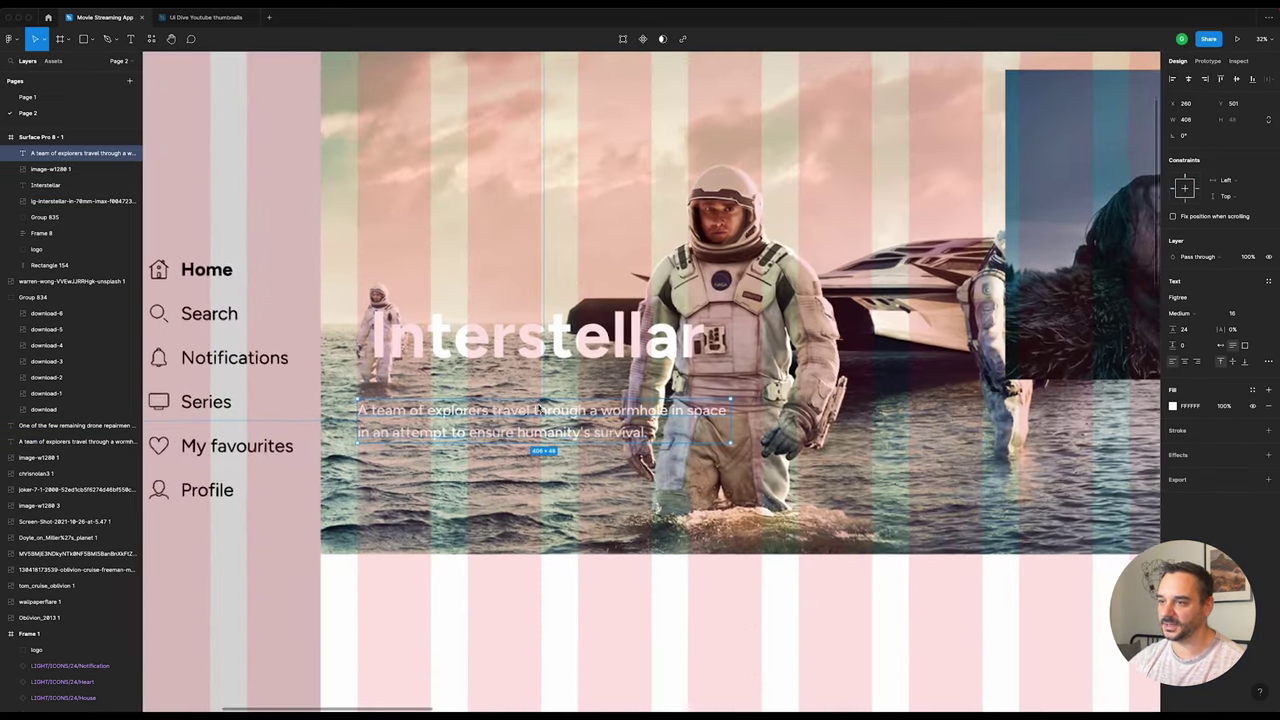
pyautogui.moveTo(540, 405); pyautogui.dragTo(530, 400)
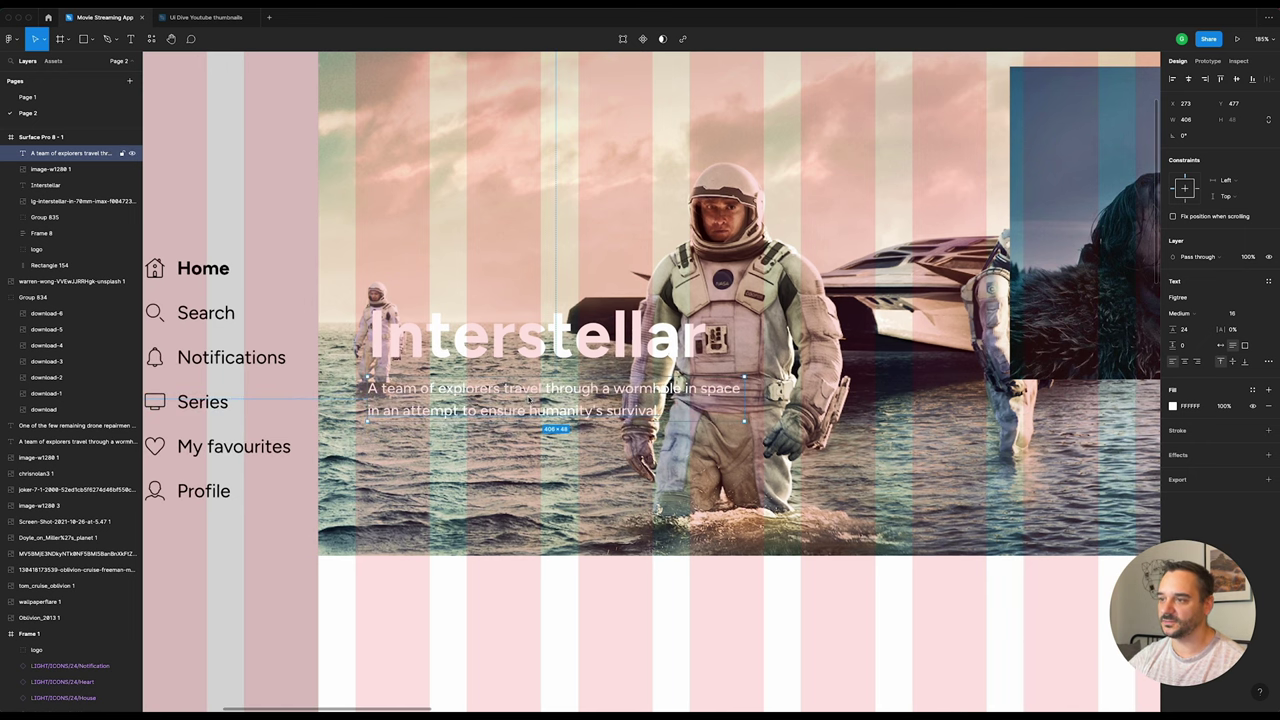
pyautogui.scroll(-4, 530, 400)
pyautogui.scroll(1, 533, 408)
pyautogui.scroll(2, 535, 416)
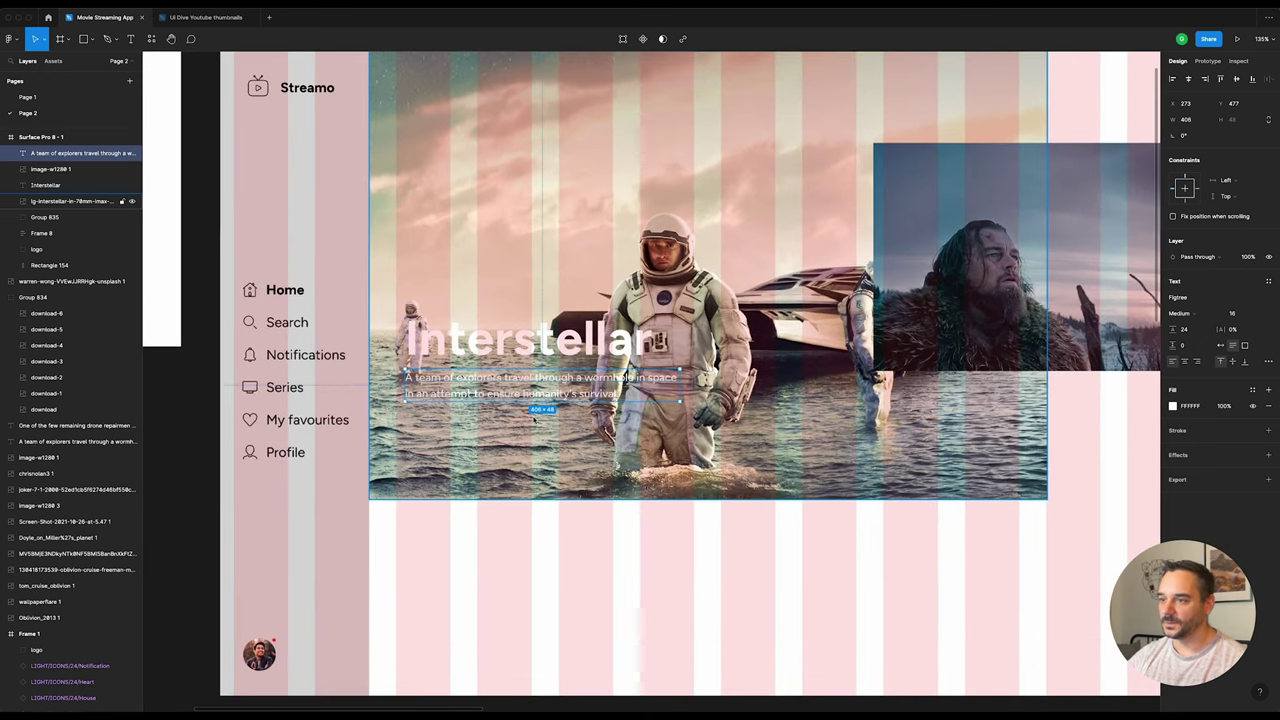
# Step: Add a 'SCI-FI' label below the synopsis and wrap it in auto layout
pyautogui.press('t')
pyautogui.click(468, 428)
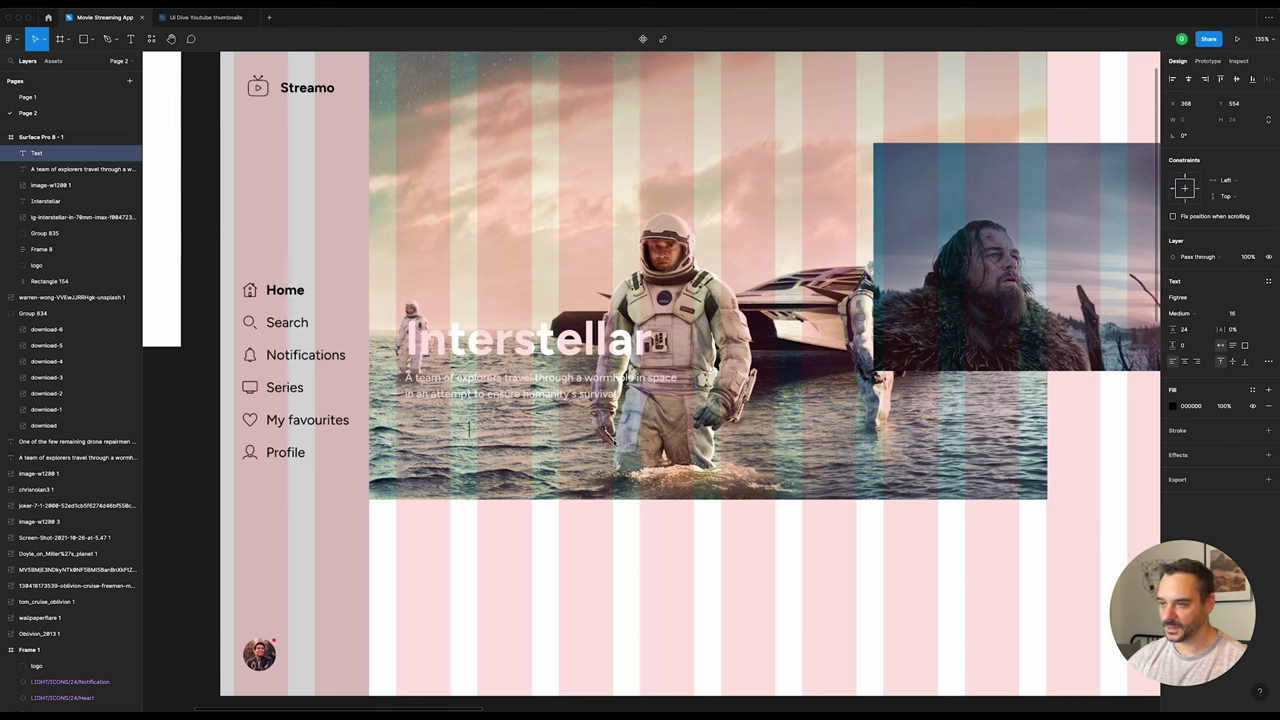
pyautogui.write('SCI-FI')
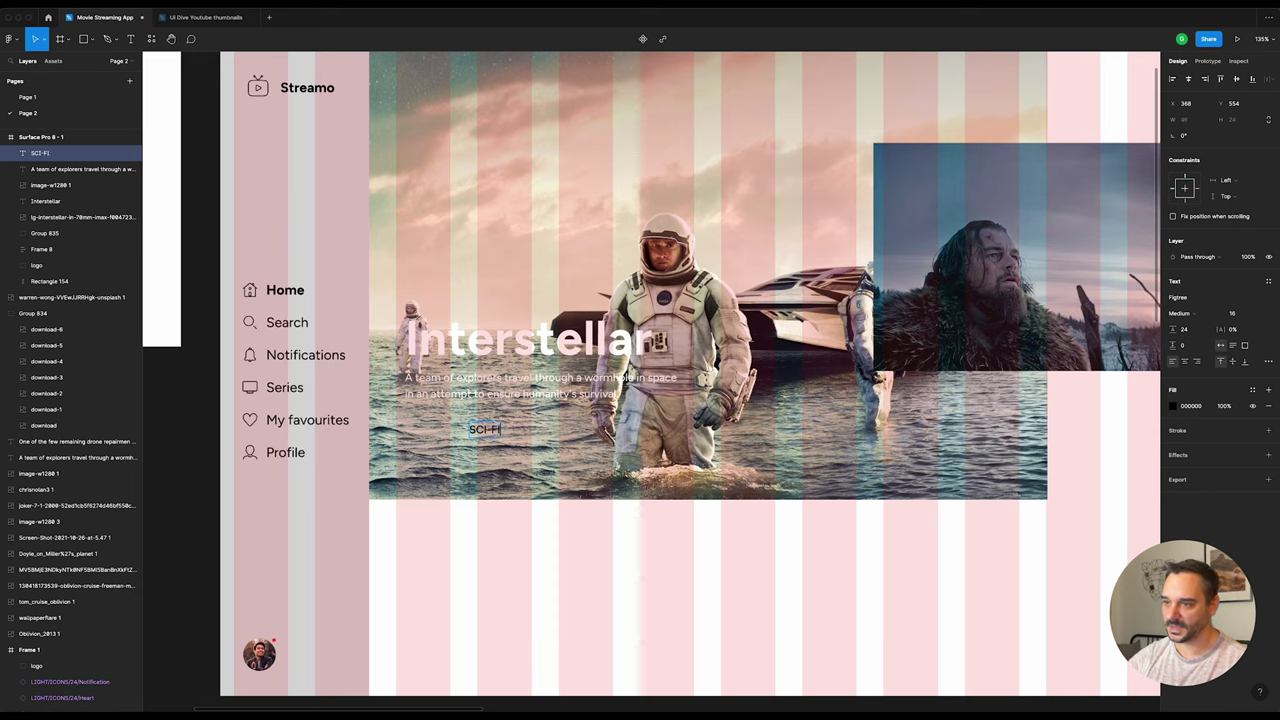
pyautogui.press('Escape')
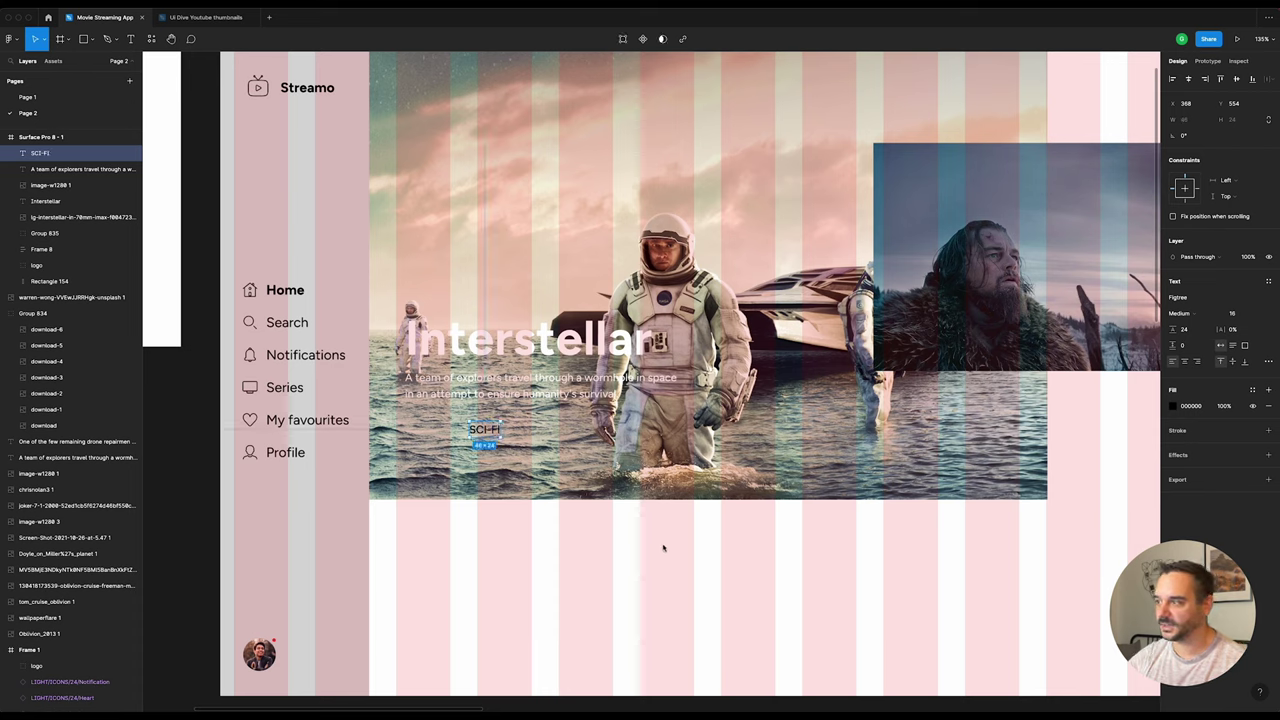
pyautogui.click(1268, 361)
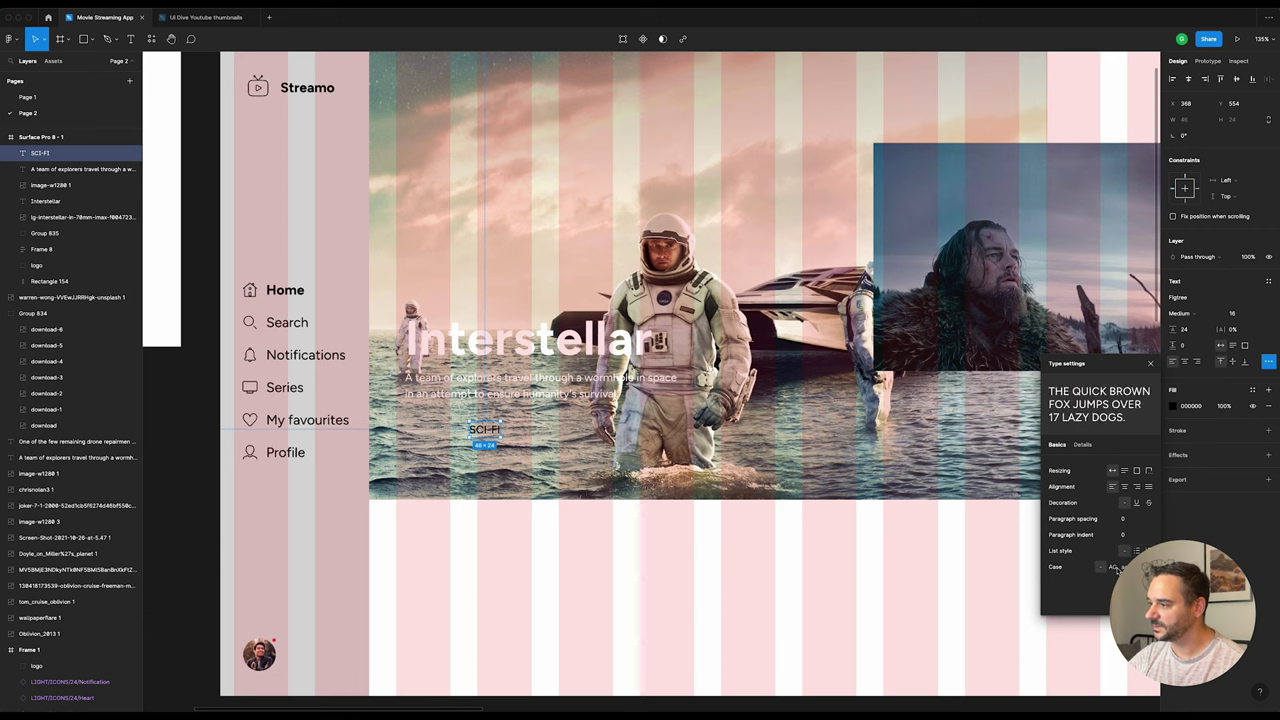
pyautogui.click(478, 512)
pyautogui.click(491, 432)
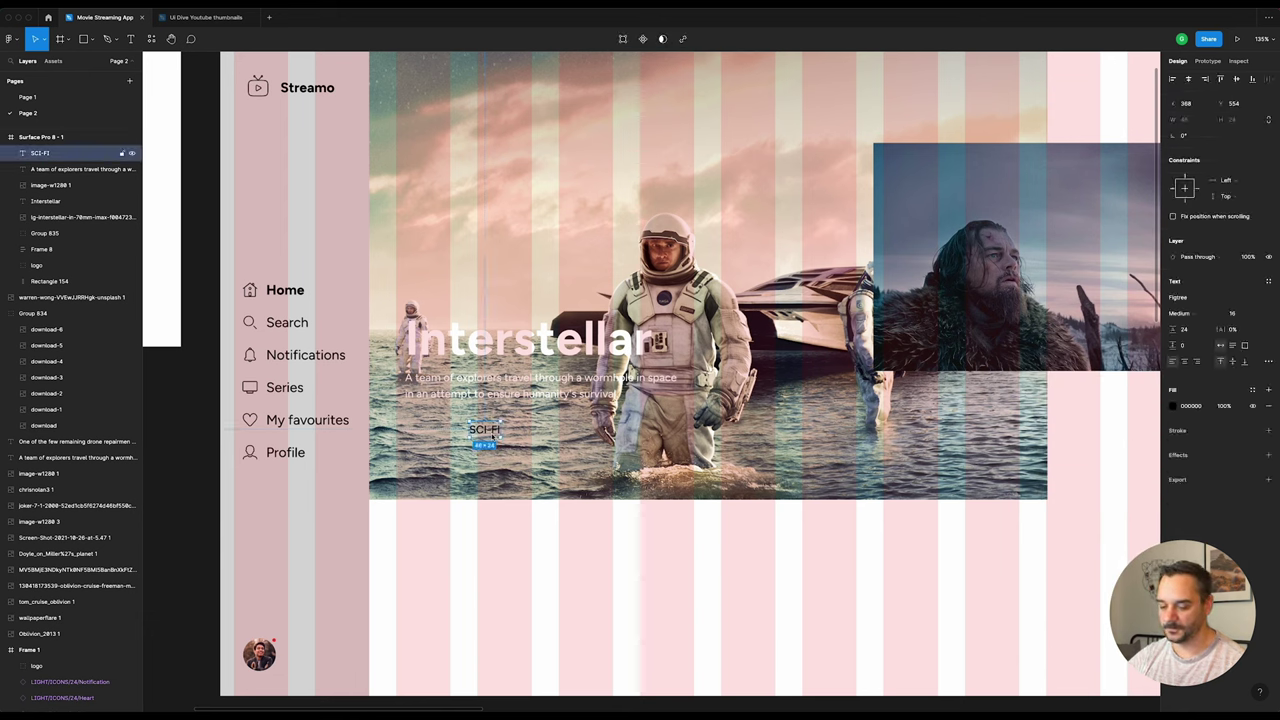
pyautogui.hotkey('shift', 'a')
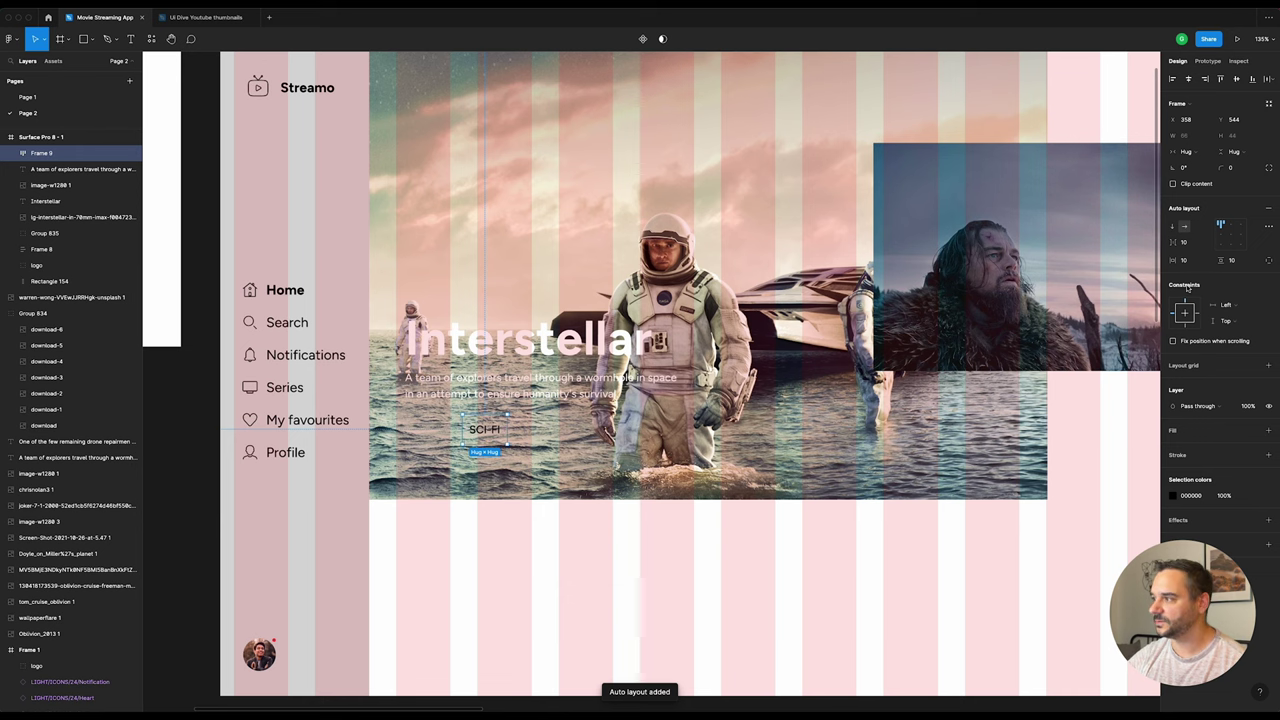
# Step: Give the SCI-FI tag vertical padding 4 and a white fill, aligned with the synopsis
pyautogui.click(1237, 259)
pyautogui.write('8')
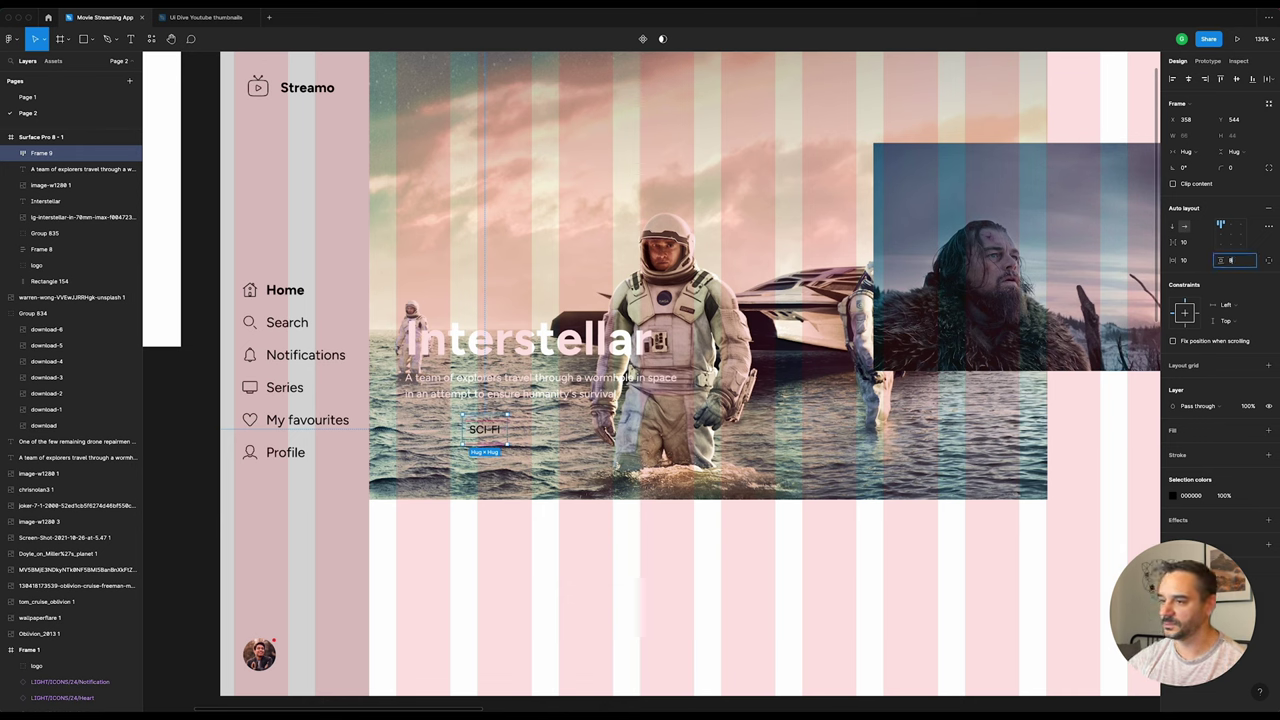
pyautogui.press('Return')
pyautogui.click(1241, 265)
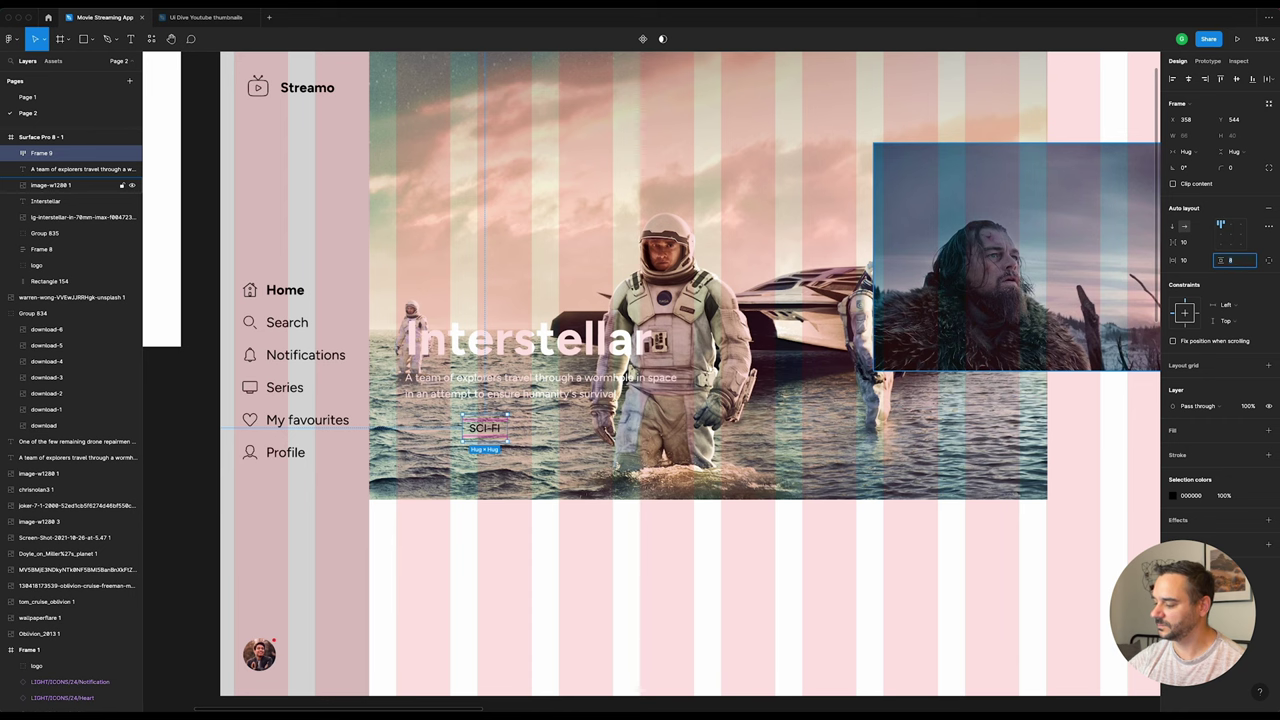
pyautogui.write('4')
pyautogui.press('Return')
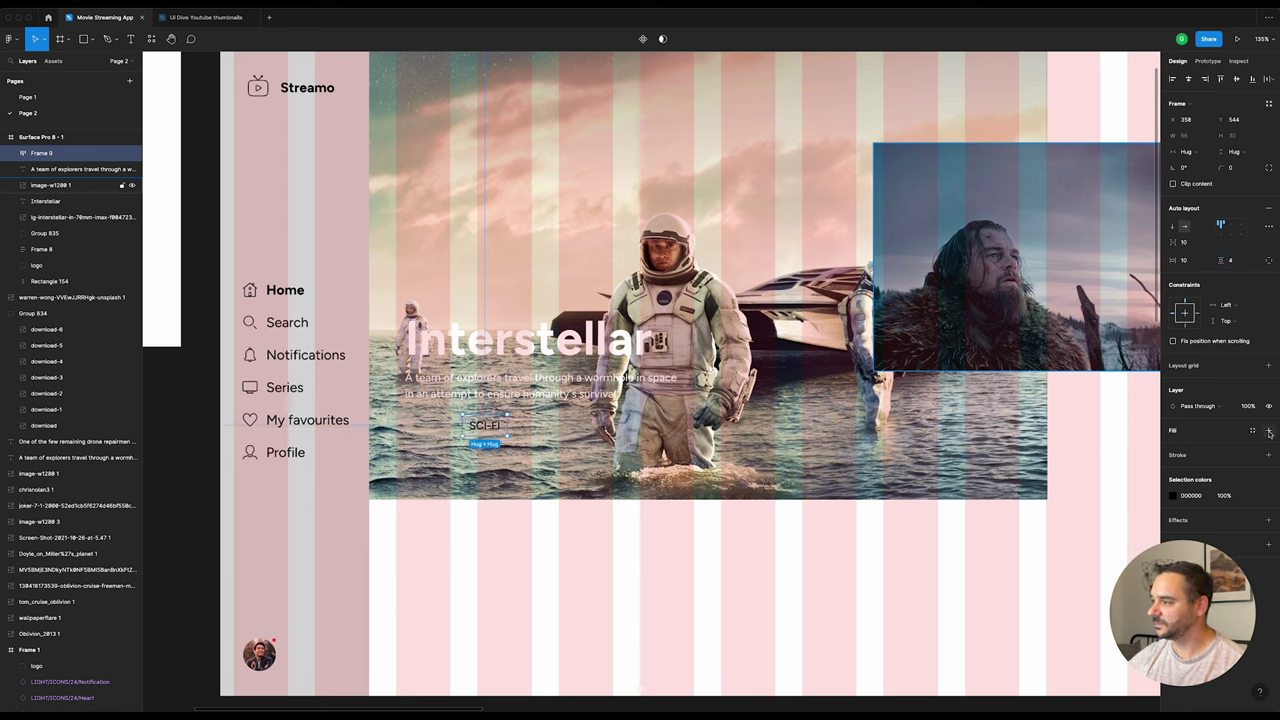
pyautogui.click(1268, 430)
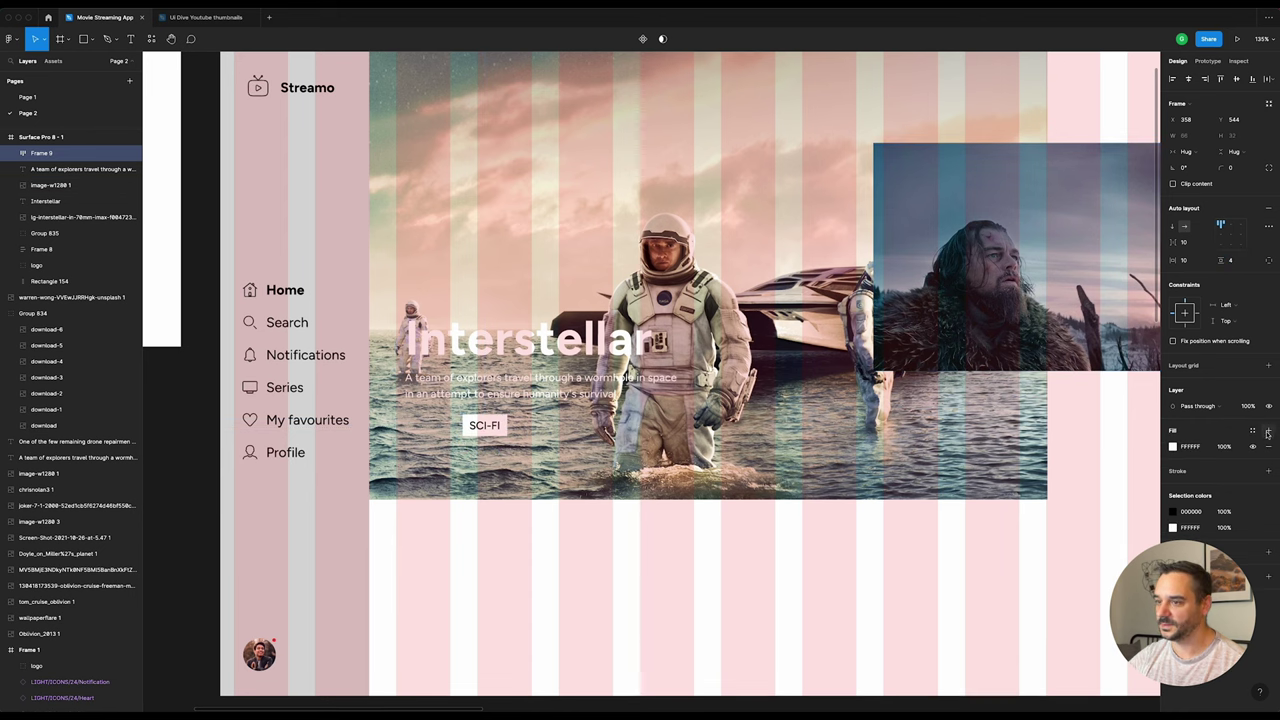
pyautogui.click(551, 566)
pyautogui.moveTo(496, 425)
pyautogui.mouseDown()
pyautogui.moveTo(440, 427)
pyautogui.moveTo(484, 429)
pyautogui.mouseUp()
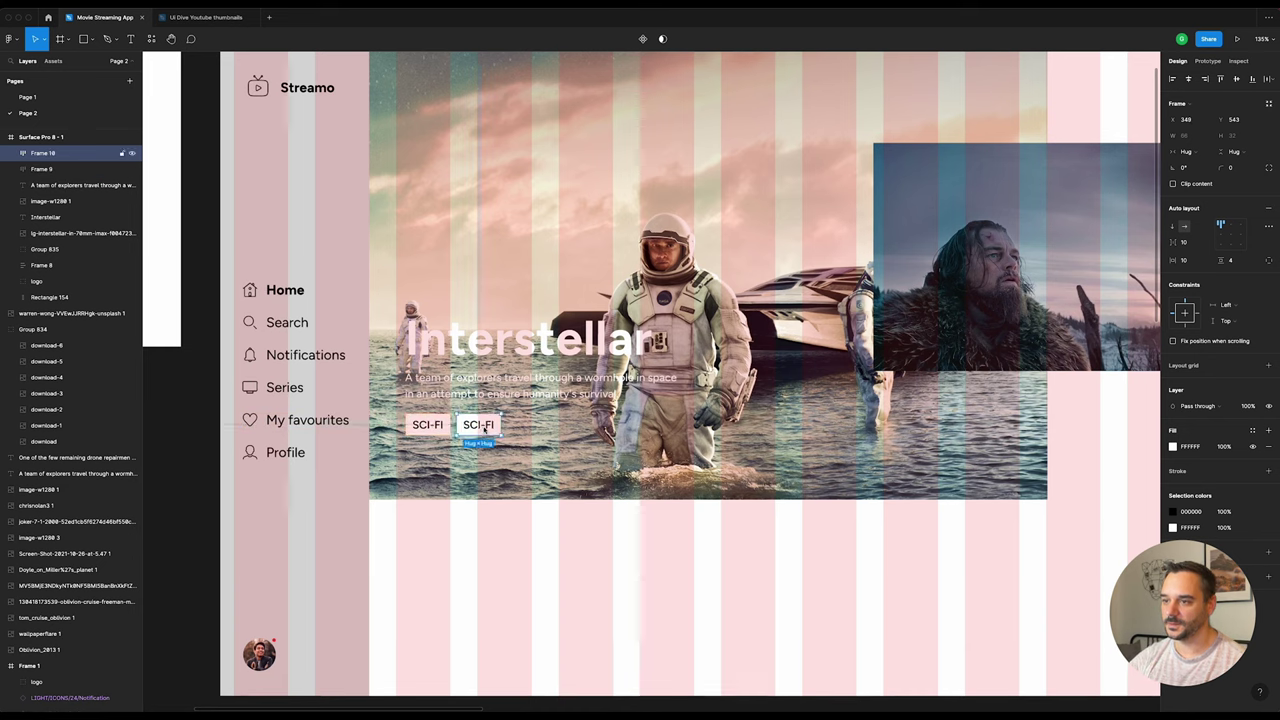
# Step: Add DRAMA and ADVENTURE tag copies in a row beside SCI-FI
pyautogui.doubleClick(485, 428)
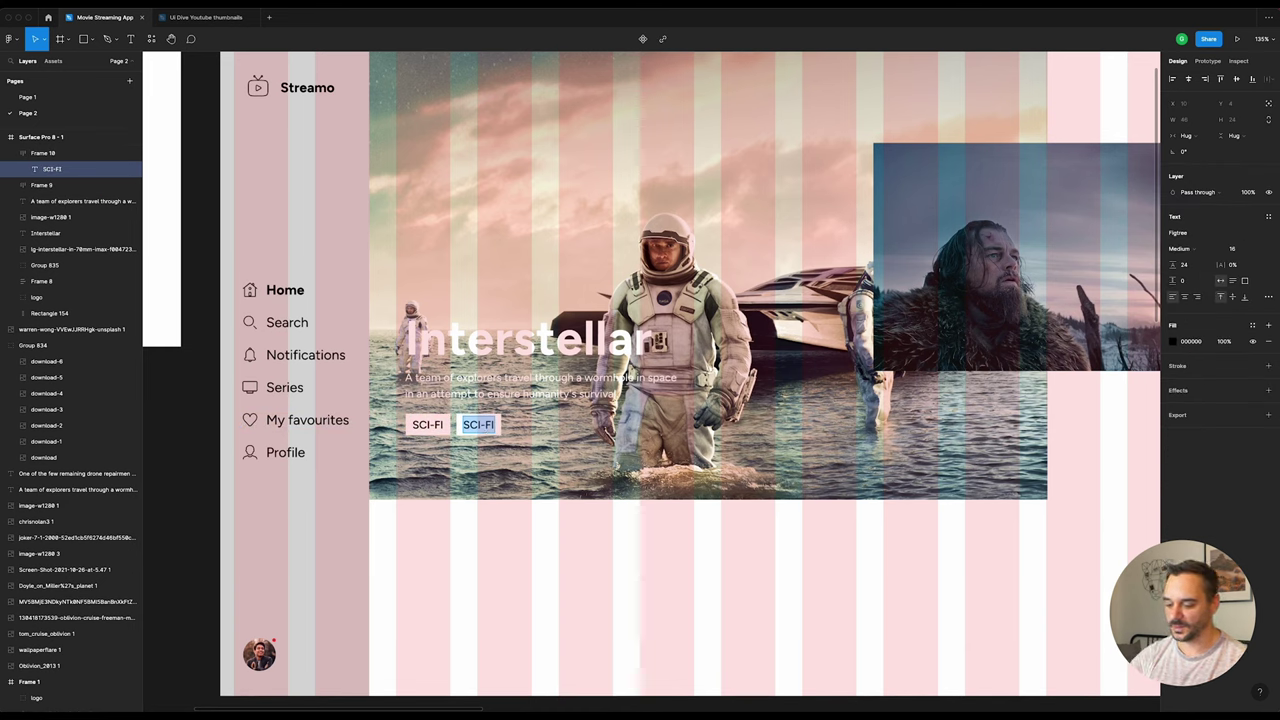
pyautogui.write('DRAMA')
pyautogui.click(506, 514)
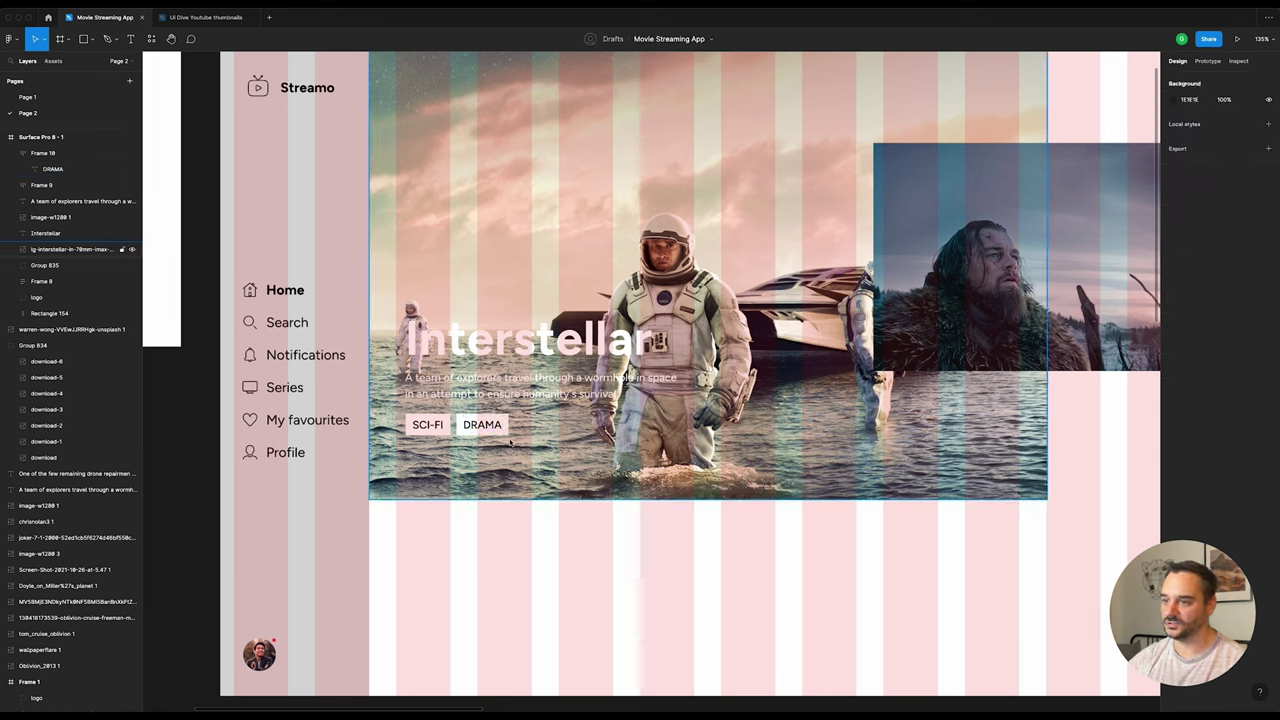
pyautogui.click(482, 425)
pyautogui.keyDown('alt'); pyautogui.moveTo(482, 425); pyautogui.dragTo(552, 428); pyautogui.keyUp('alt')
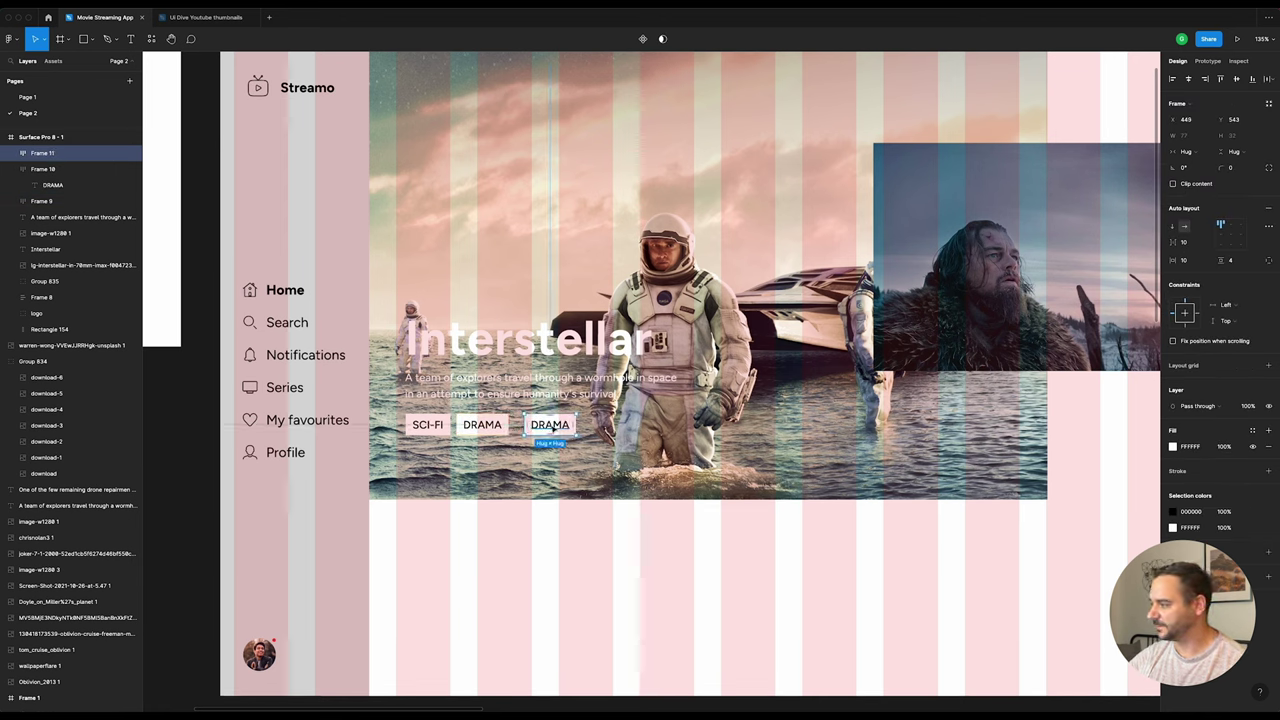
pyautogui.doubleClick(552, 425)
pyautogui.write('ADVENT')
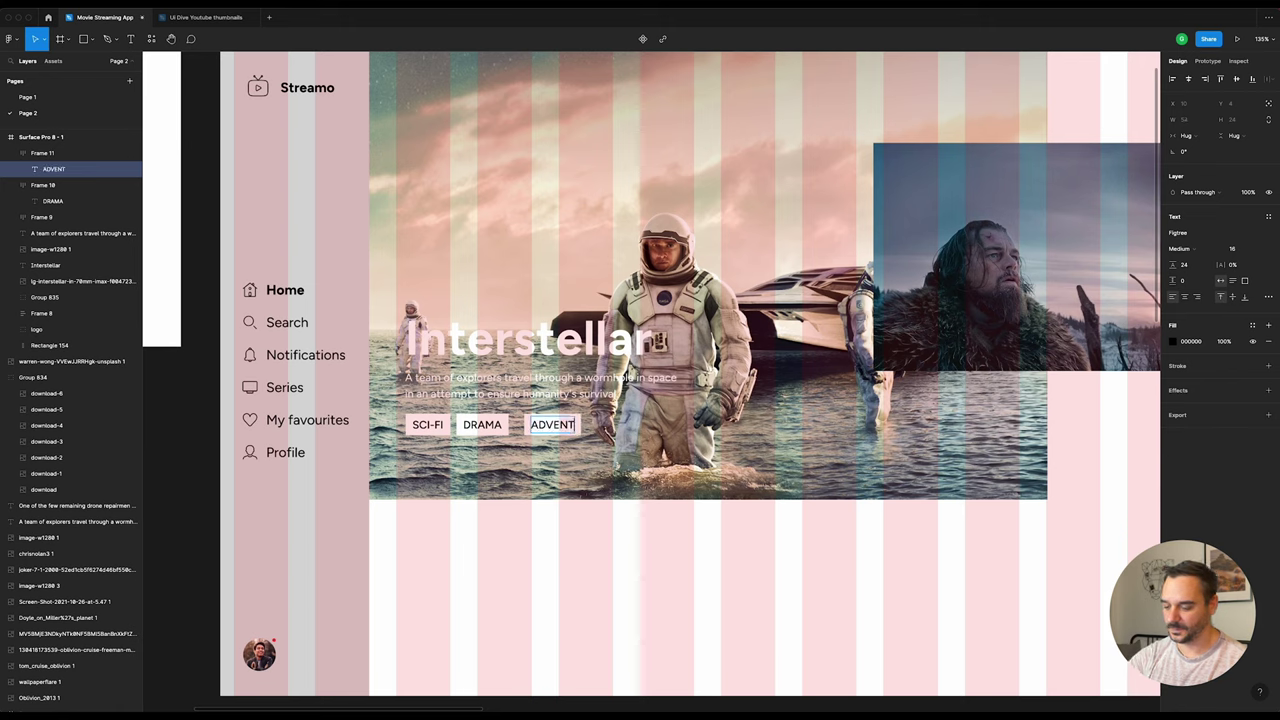
pyautogui.write('URE')
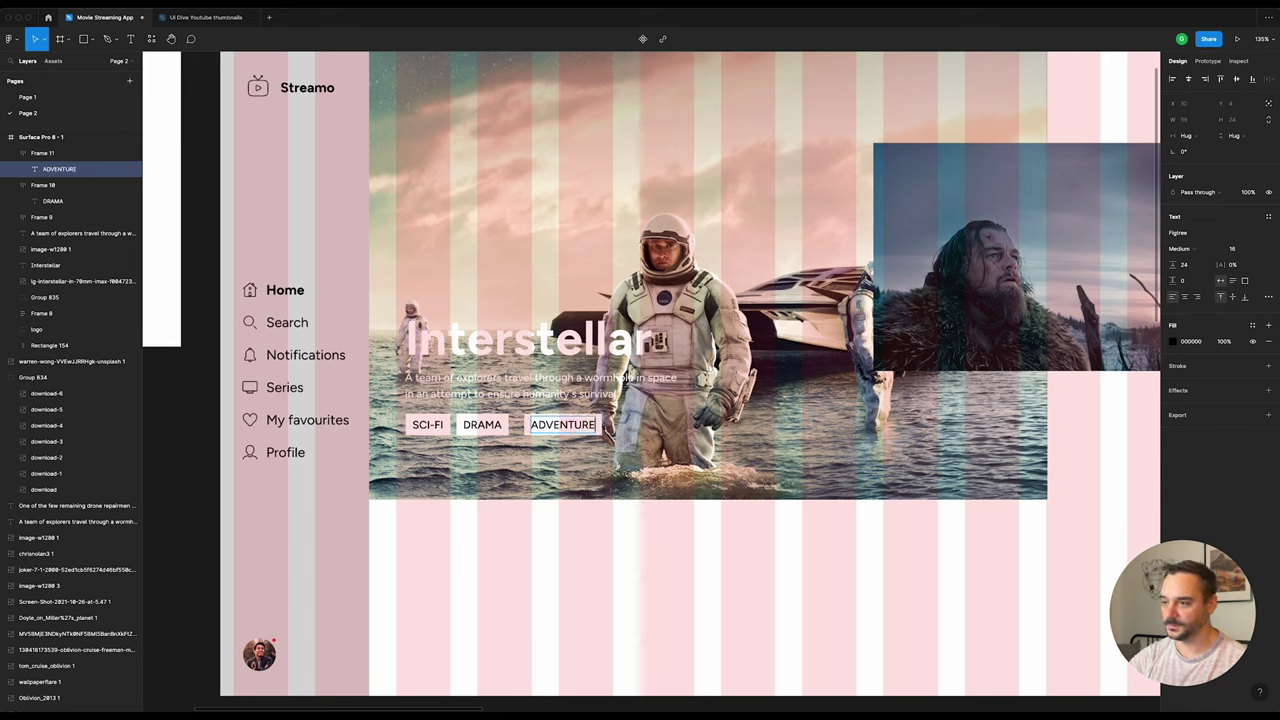
pyautogui.press('Escape')
pyautogui.click(584, 560)
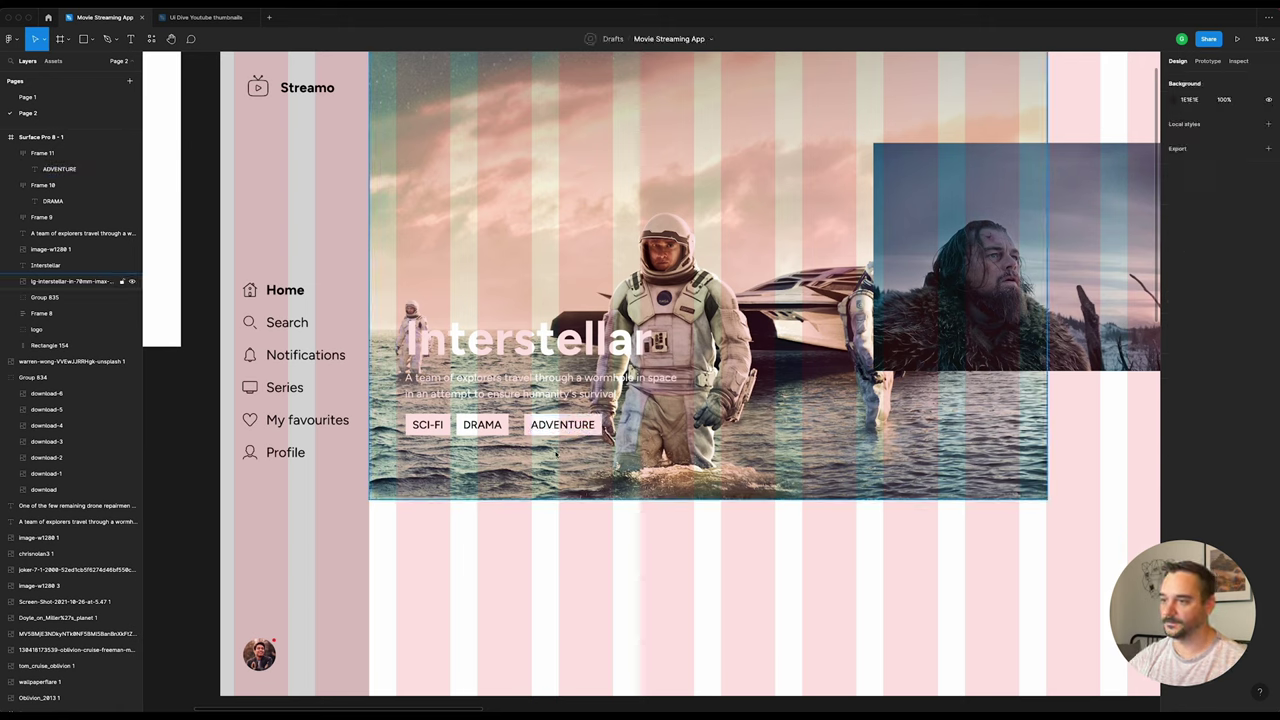
pyautogui.click(560, 430)
# Step: Replace the hero image's pink gradient with a 000000 fill at 50% opacity
pyautogui.click(697, 445)
pyautogui.scroll(-3, 697, 445)
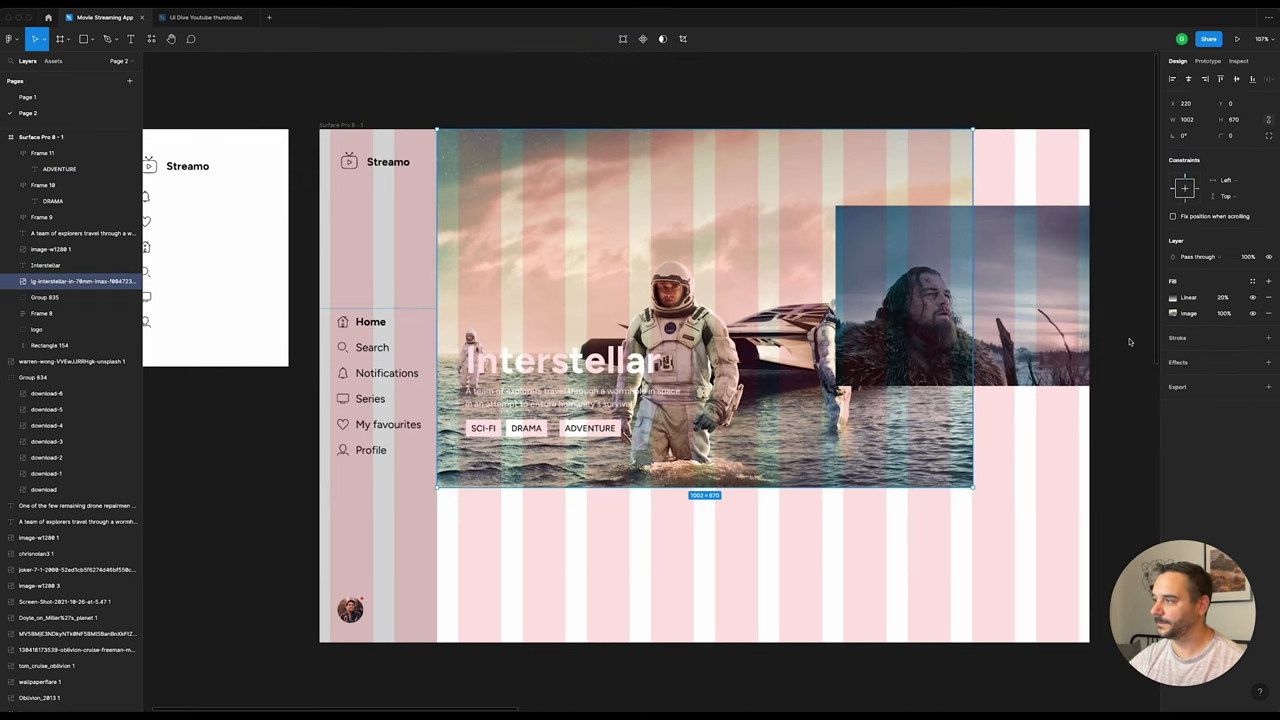
pyautogui.click(1268, 298)
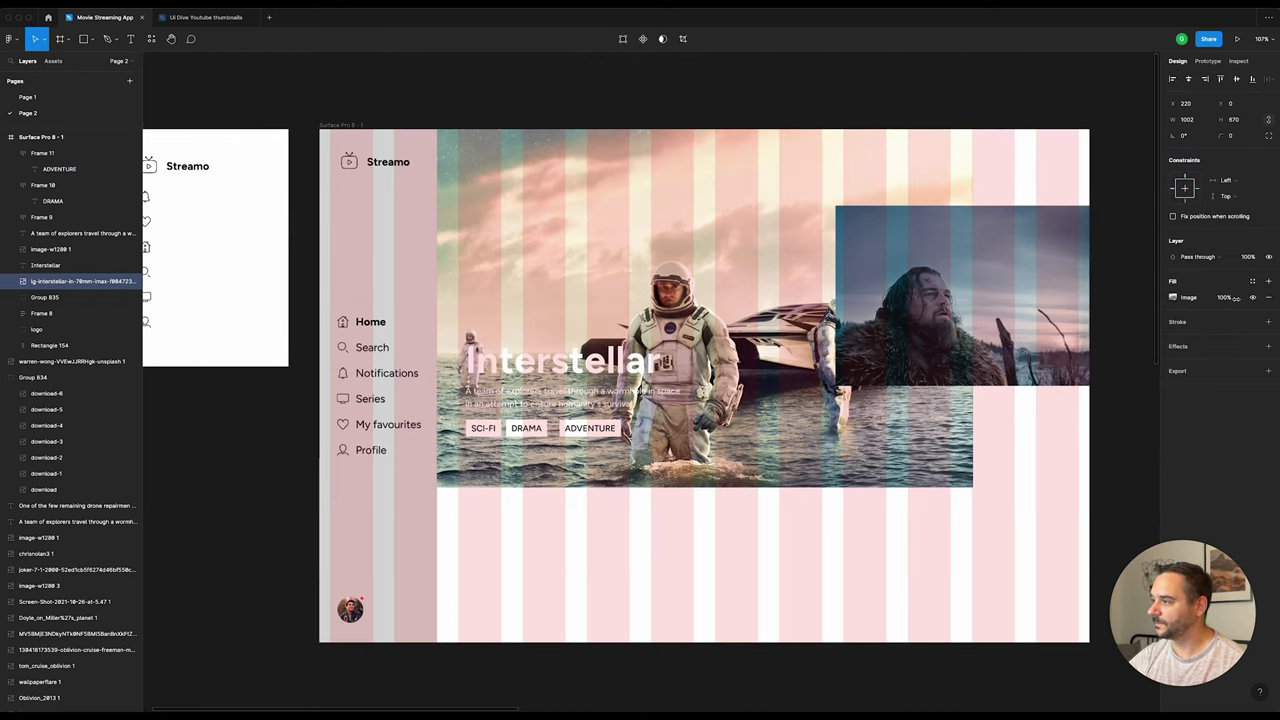
pyautogui.click(1268, 282)
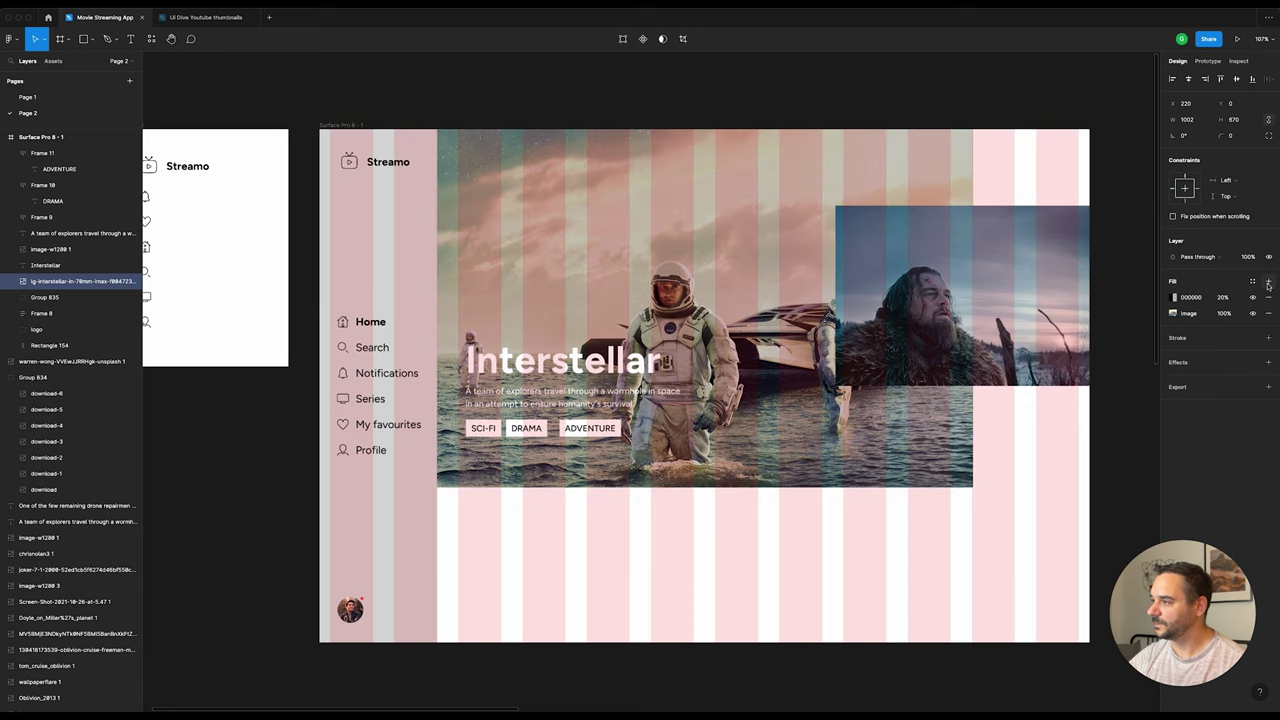
pyautogui.click(1222, 298)
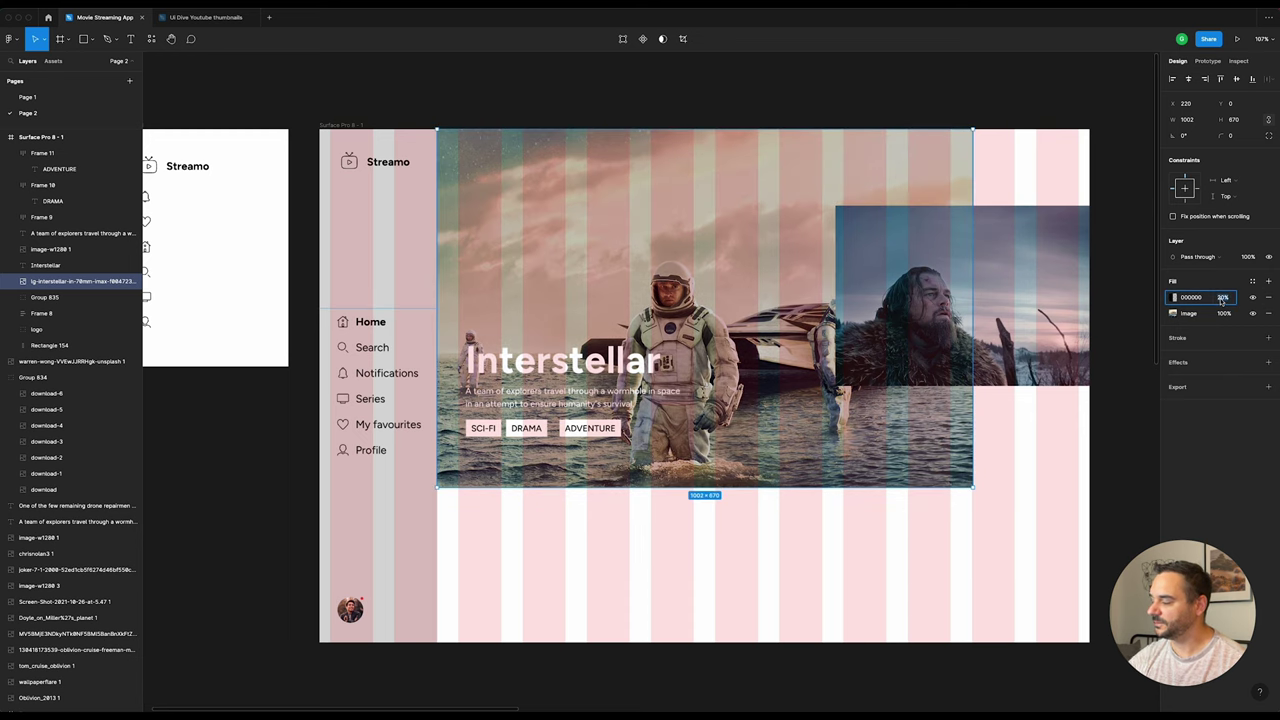
pyautogui.write('50')
pyautogui.press('Return')
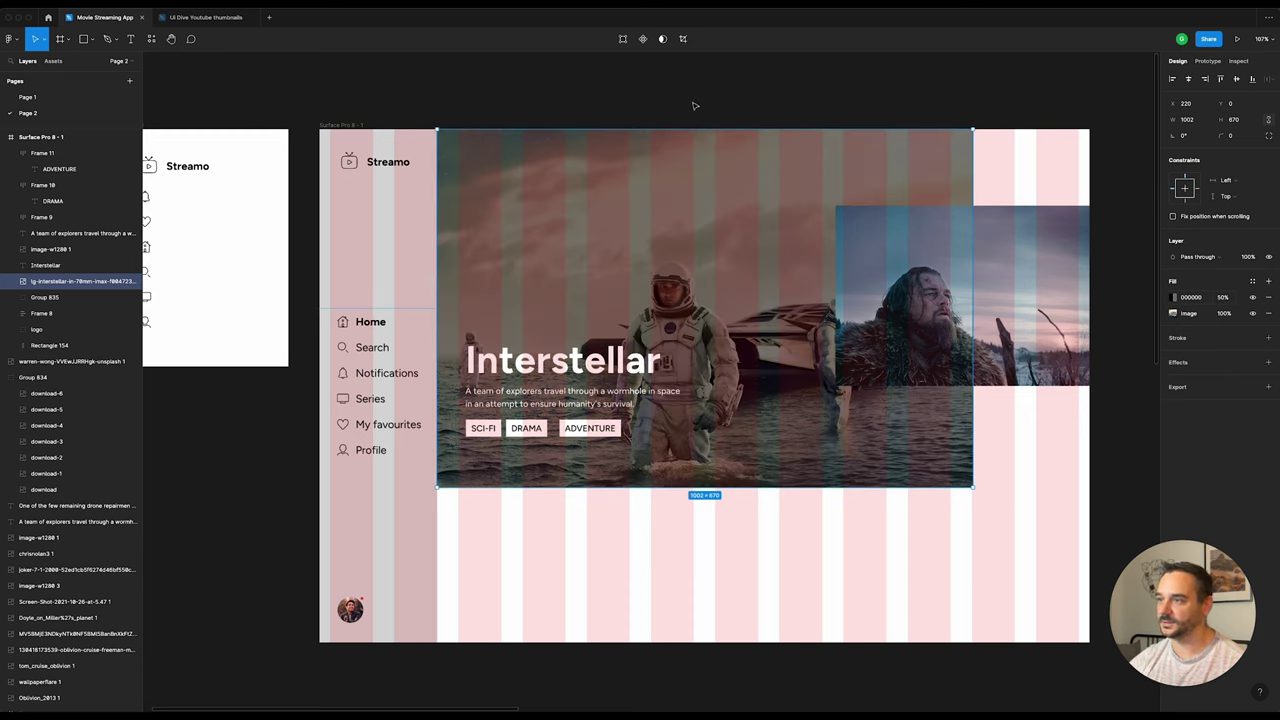
# Step: Nudge the ADVENTURE tag left so it sits closer to DRAMA
pyautogui.scroll(3, 591, 444)
pyautogui.click(573, 395)
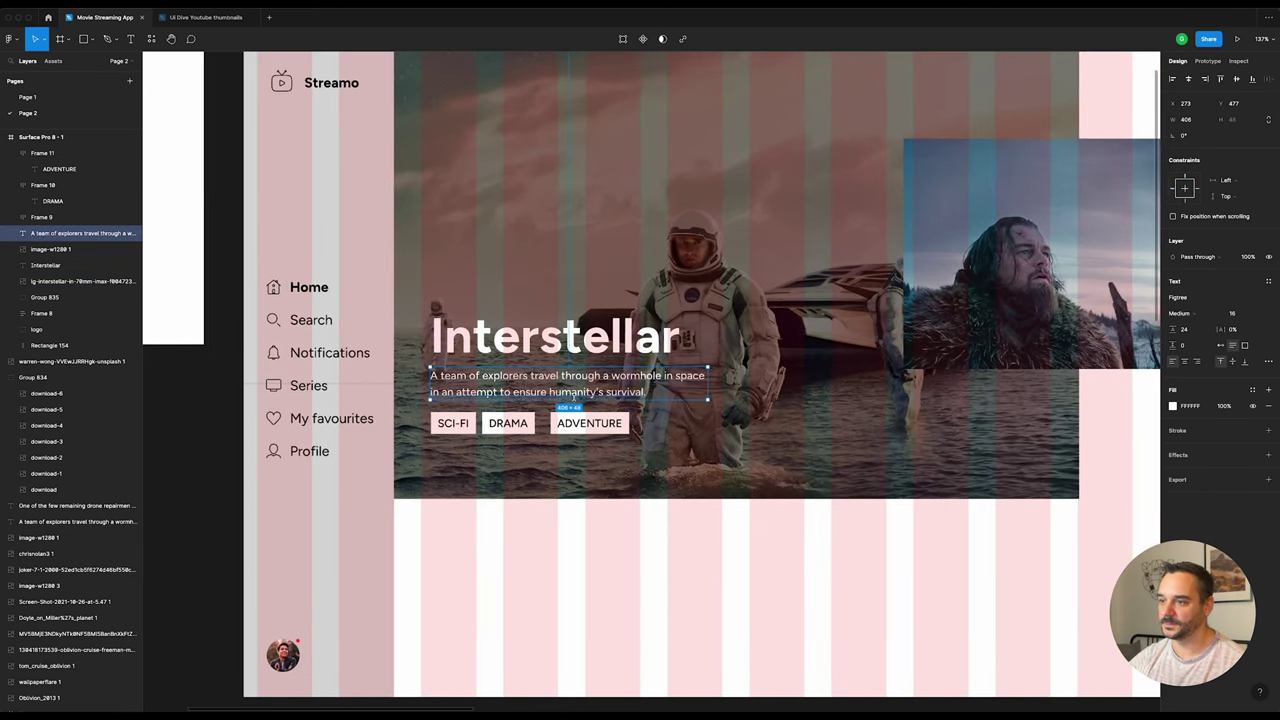
pyautogui.click(581, 426)
pyautogui.moveTo(582, 427); pyautogui.dragTo(576, 428)
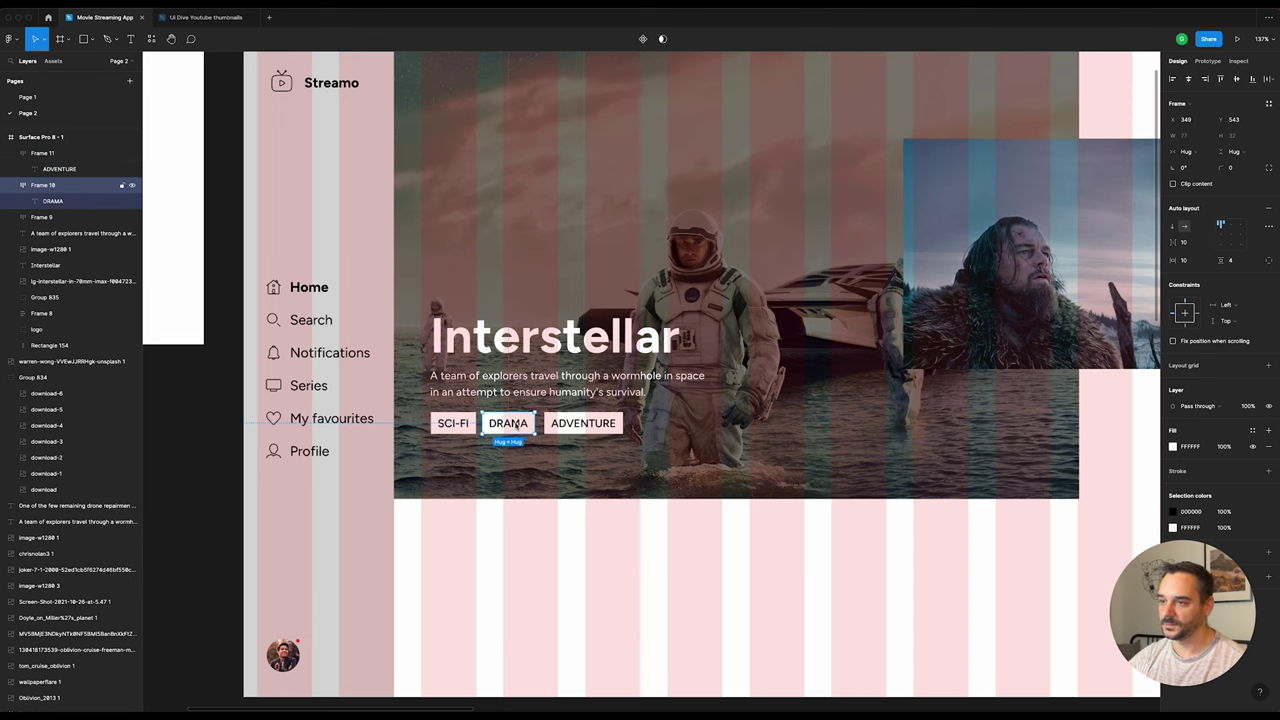
pyautogui.click(545, 356)
pyautogui.scroll(-2, 541, 353)
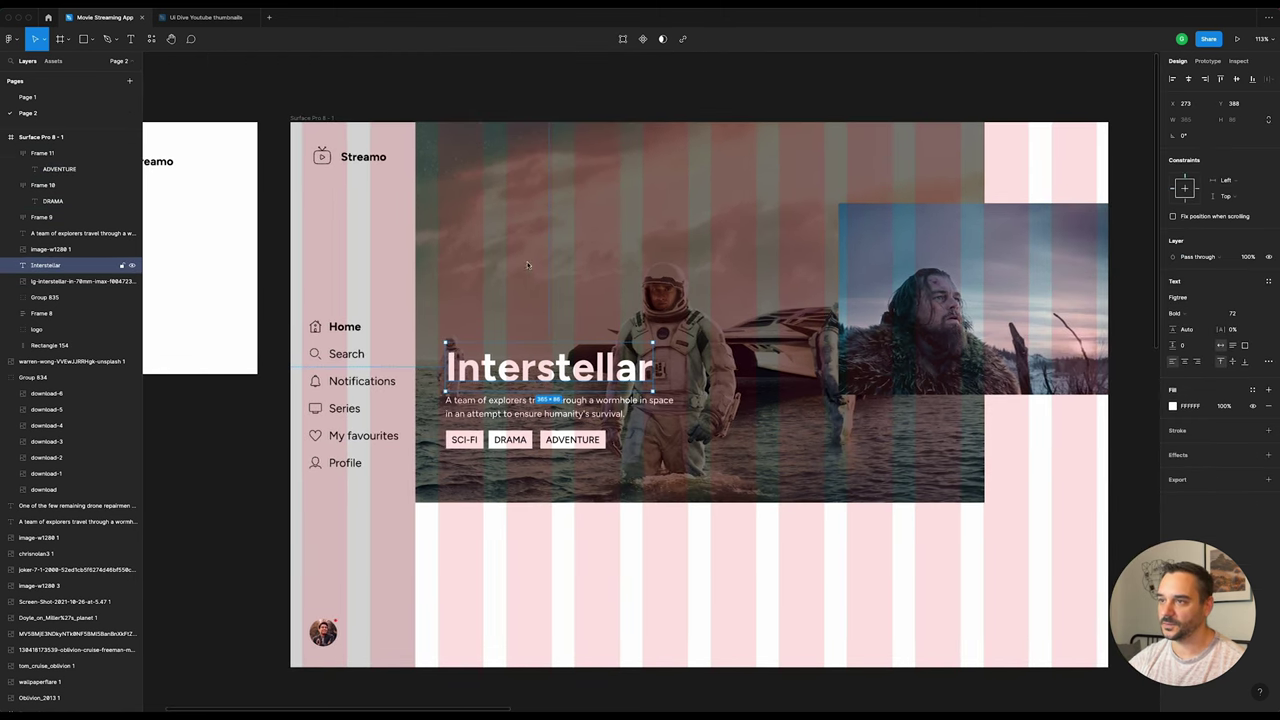
# Step: Draw a small circle at the hero's top-left and hollow it into a partial ring arc
pyautogui.scroll(1, 500, 250)
pyautogui.click(488, 191)
pyautogui.press('o')
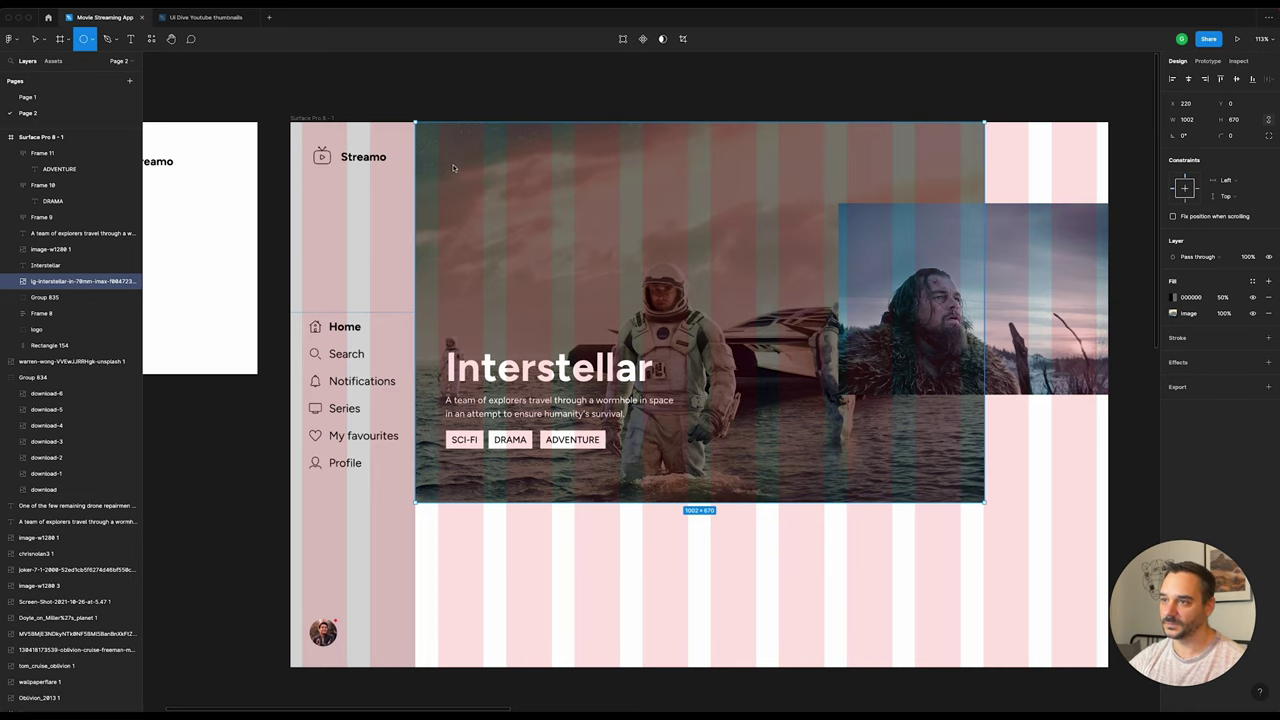
pyautogui.moveTo(453, 167)
pyautogui.mouseDown()
pyautogui.moveTo(493, 207)
pyautogui.moveTo(463, 180)
pyautogui.moveTo(482, 203)
pyautogui.mouseUp()
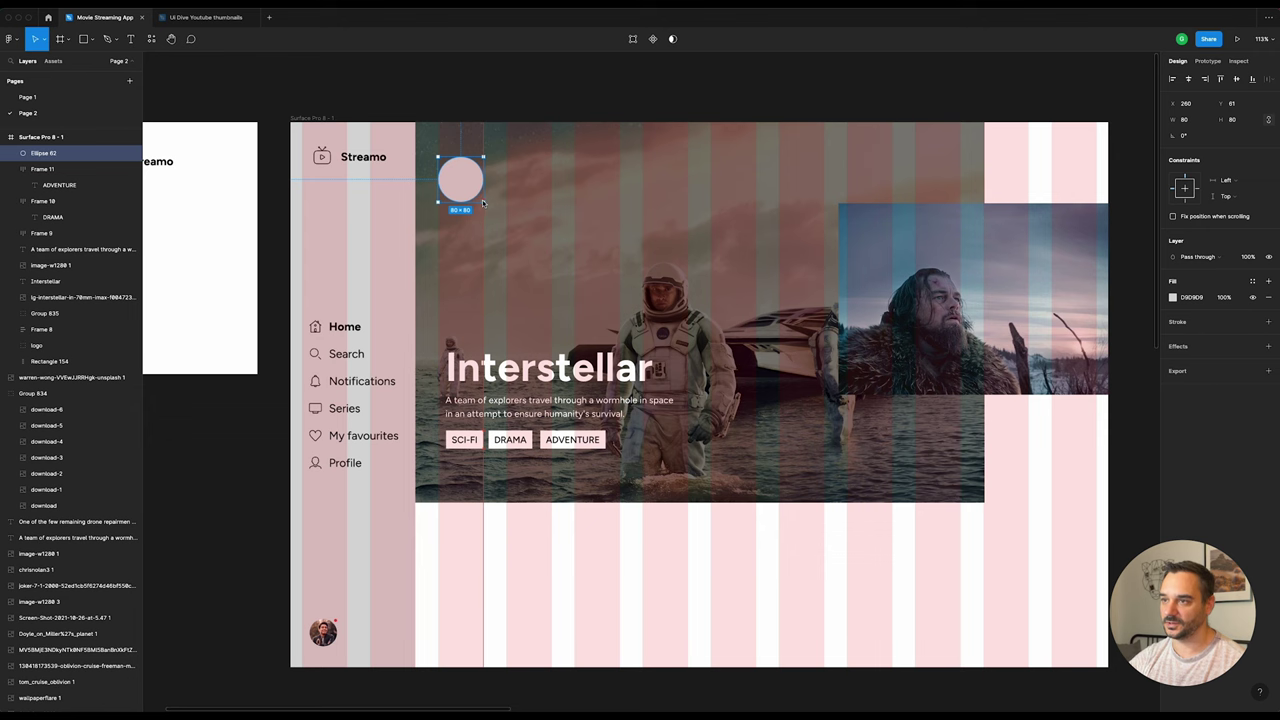
pyautogui.scroll(5, 475, 193)
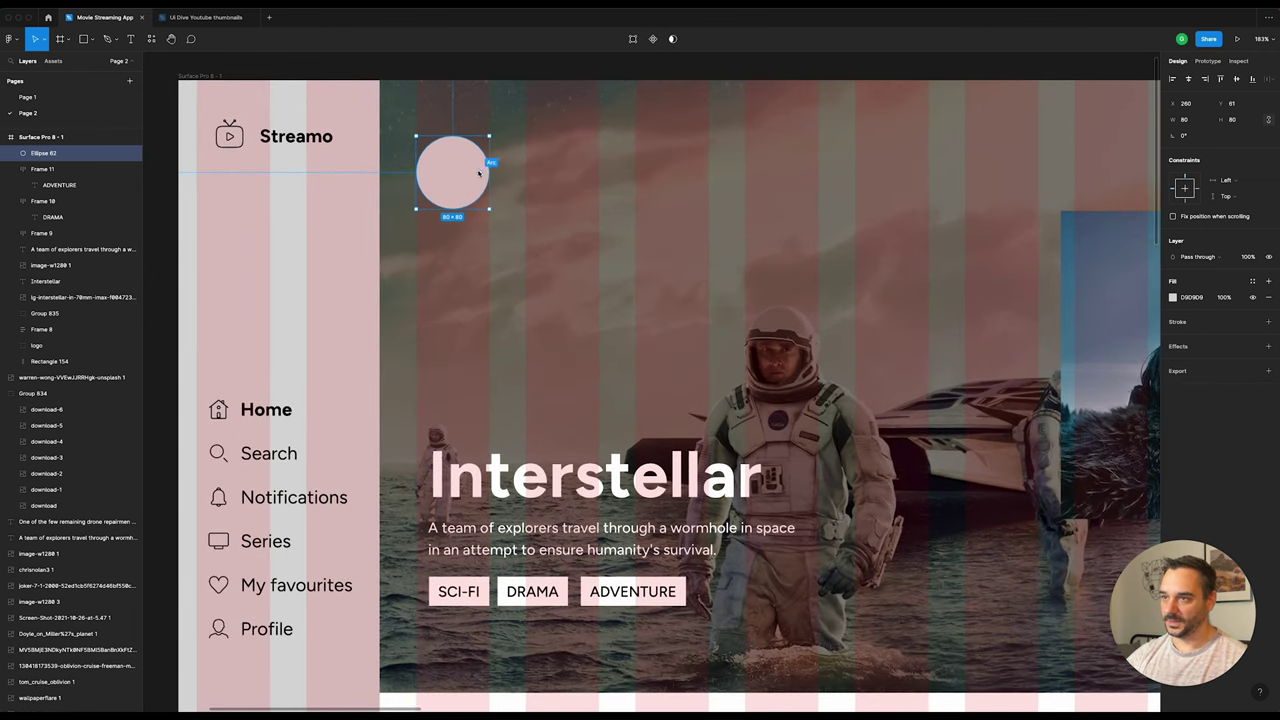
pyautogui.moveTo(479, 173); pyautogui.dragTo(467, 151)
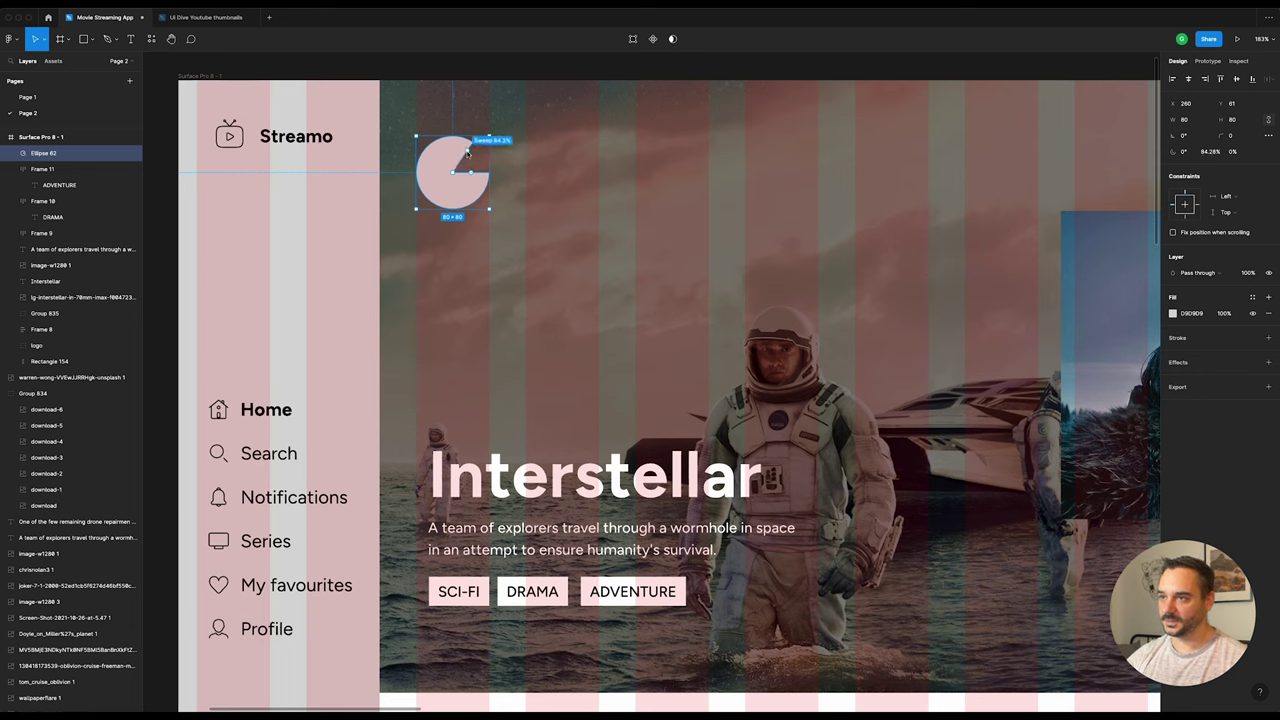
pyautogui.moveTo(453, 174)
pyautogui.mouseDown()
pyautogui.moveTo(430, 192)
pyautogui.moveTo(461, 146)
pyautogui.mouseUp()
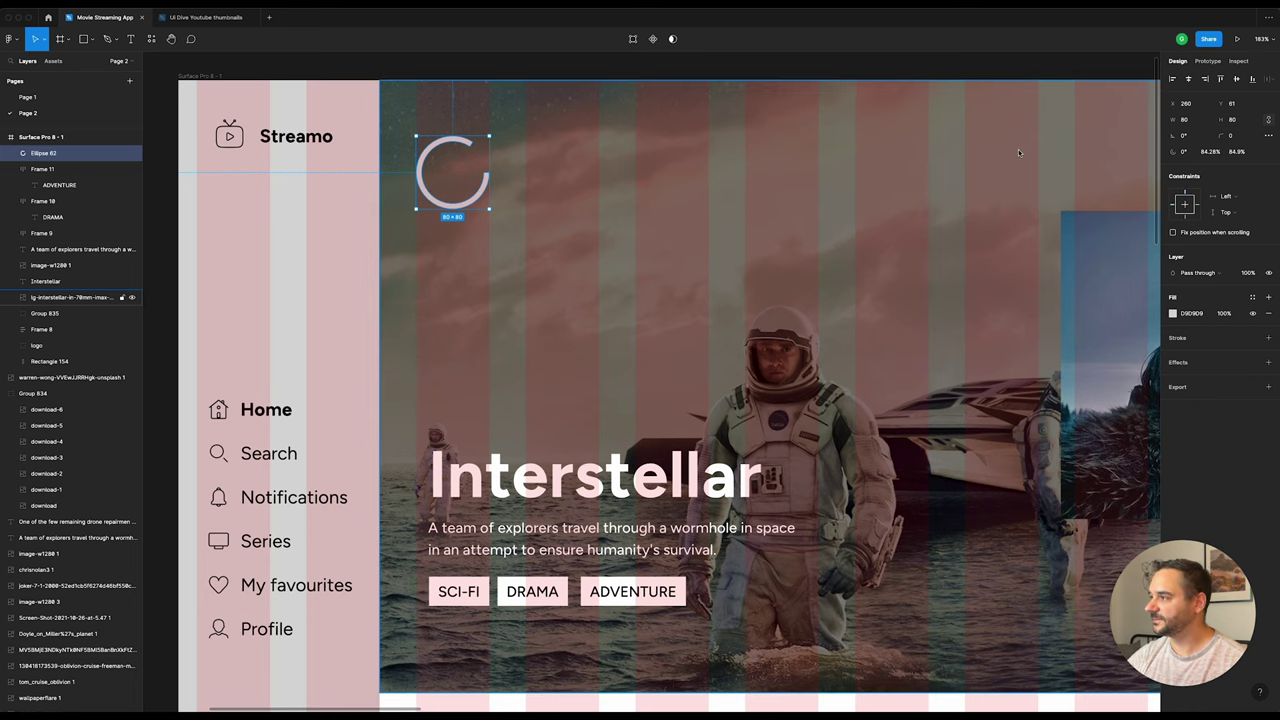
# Step: Set the ring's arc sweep and ratio to 80% each, starting at -90°
pyautogui.click(1217, 152)
pyautogui.write('80')
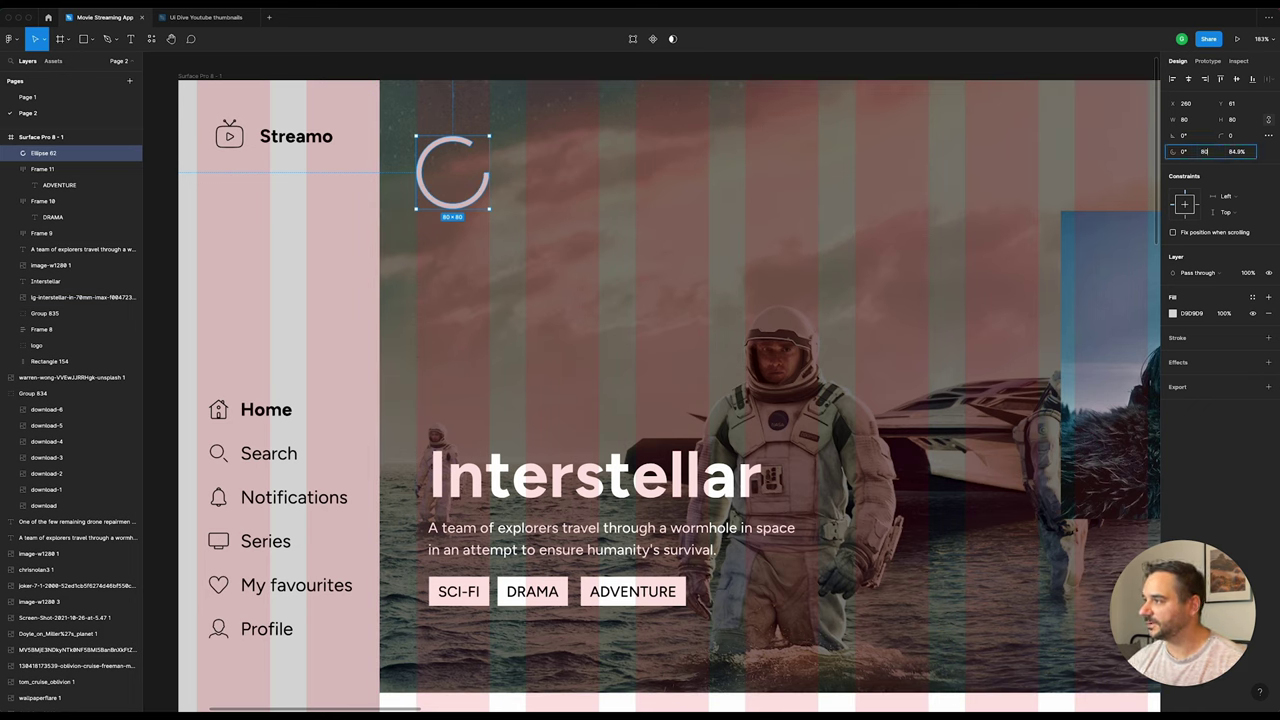
pyautogui.click(1245, 152)
pyautogui.write('80')
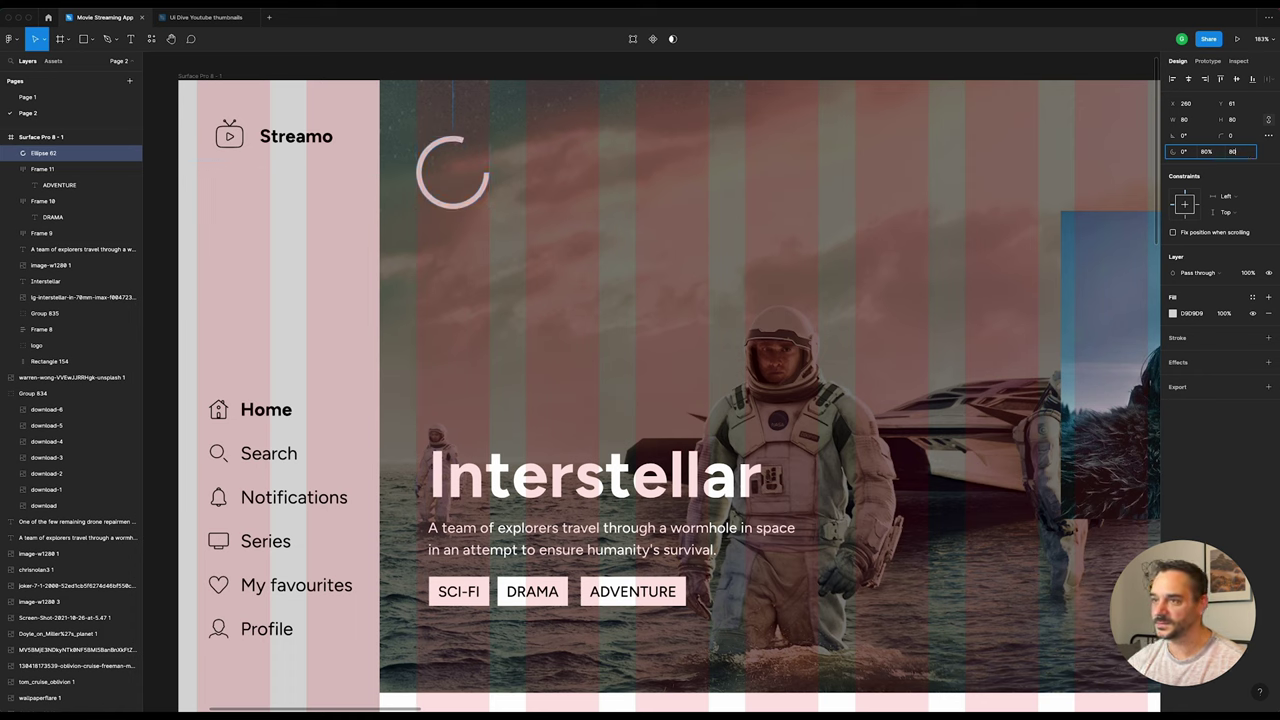
pyautogui.press('Return')
pyautogui.moveTo(485, 181)
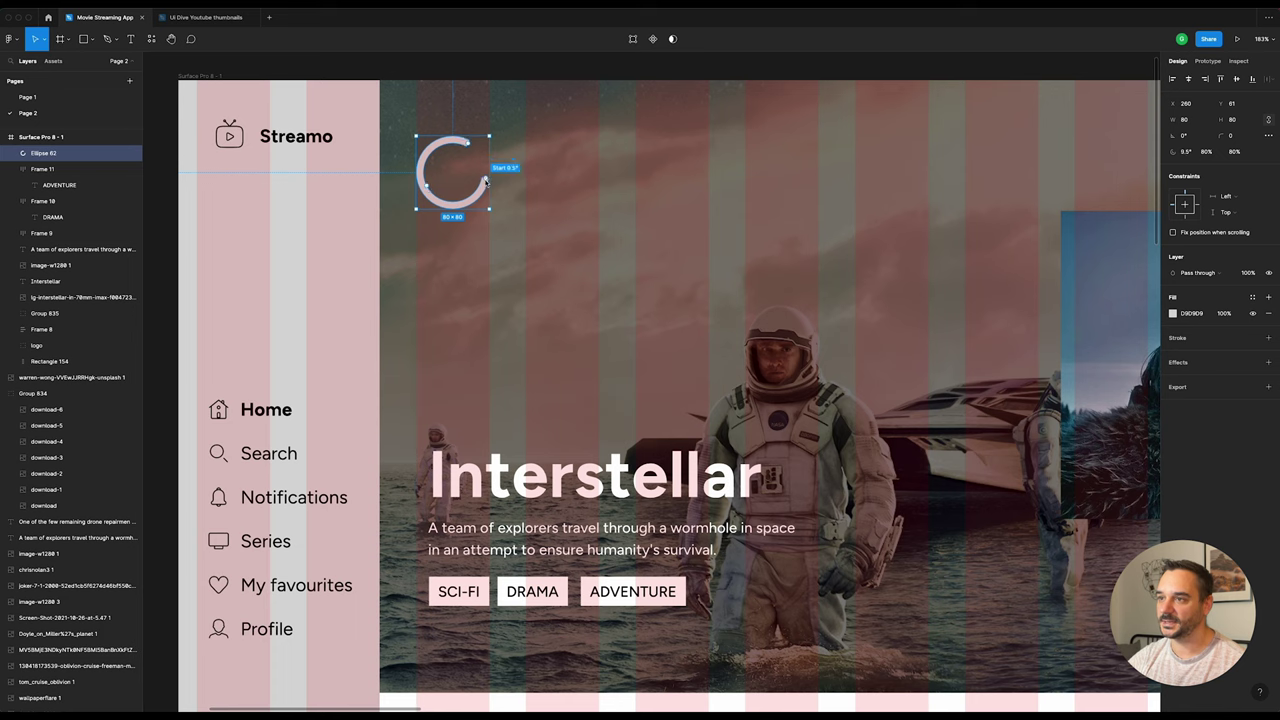
pyautogui.moveTo(484, 183)
pyautogui.mouseDown()
pyautogui.moveTo(437, 206)
pyautogui.moveTo(454, 146)
pyautogui.mouseUp()
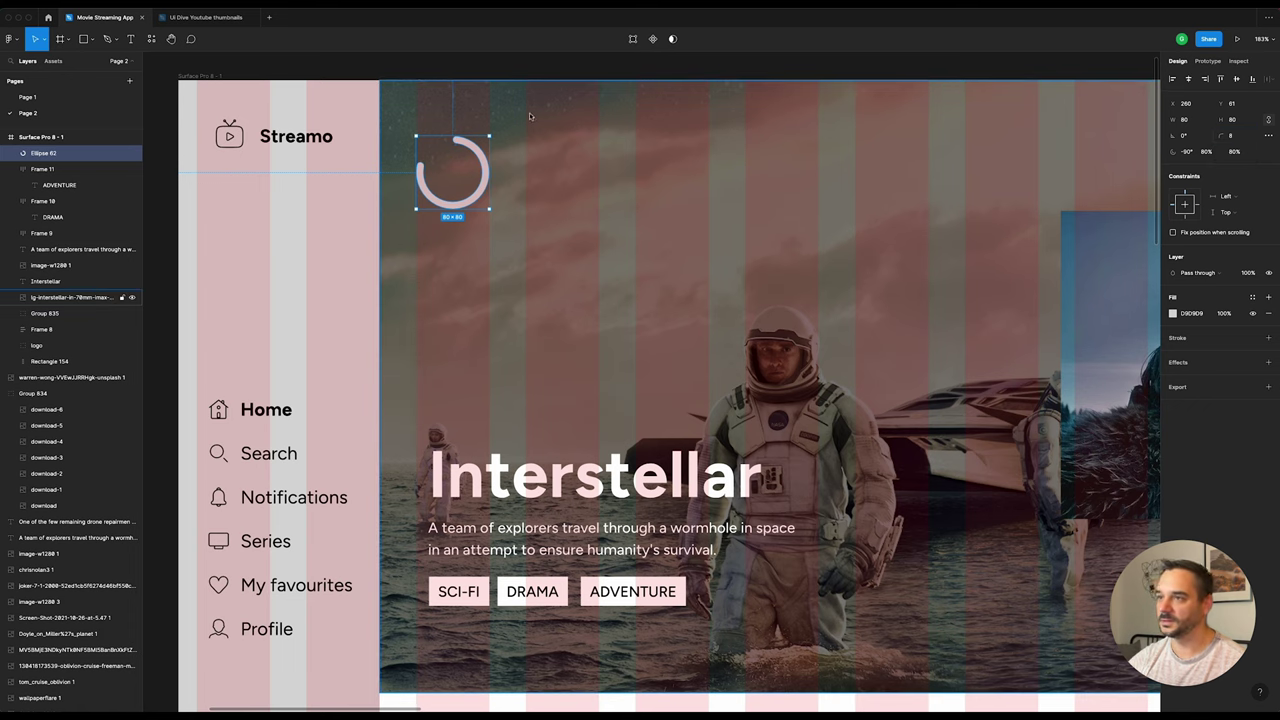
pyautogui.press('Escape')
pyautogui.click(459, 167)
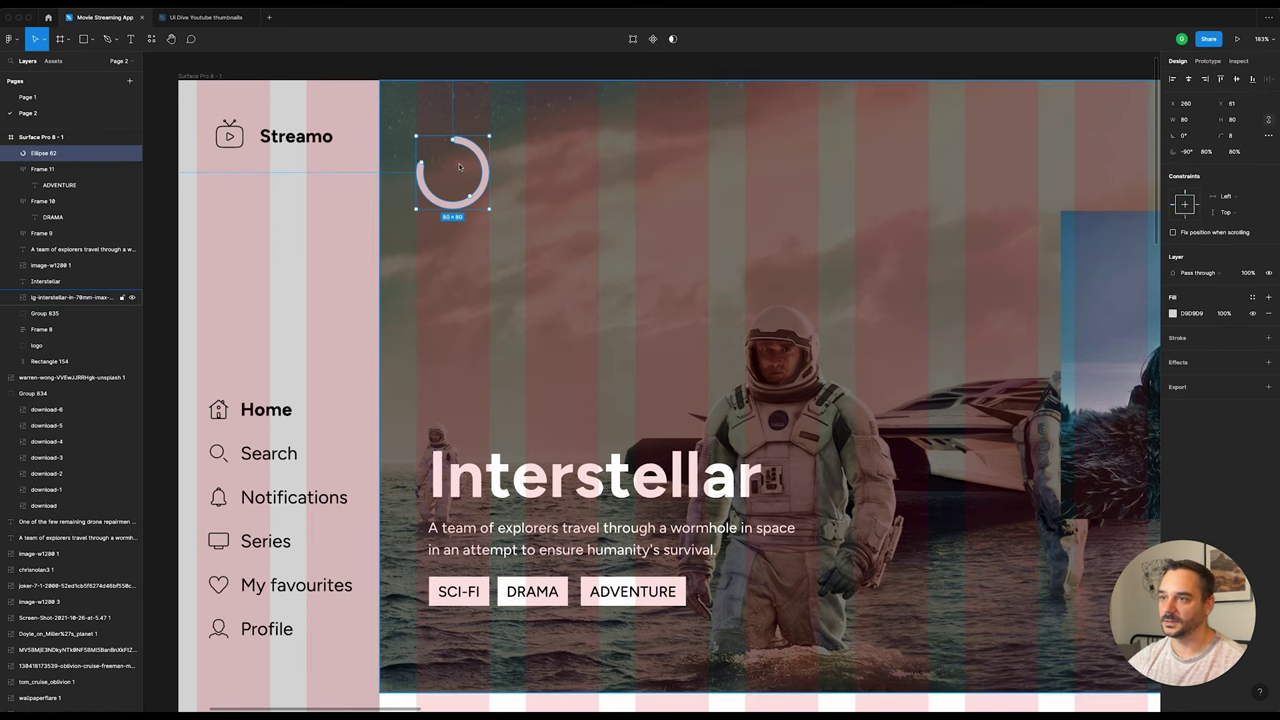
# Step: Add a white bold "8.6" at font size 24, centred inside the ring
pyautogui.press('t')
pyautogui.click(452, 168)
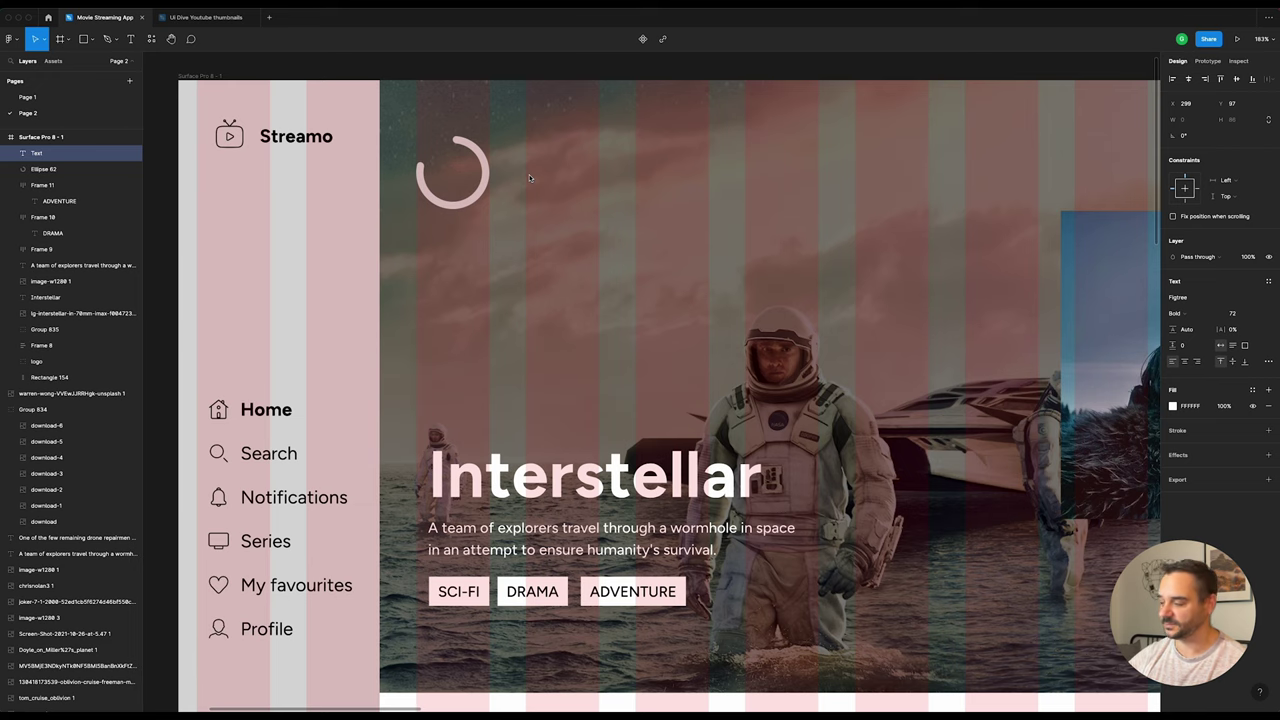
pyautogui.write('8.6')
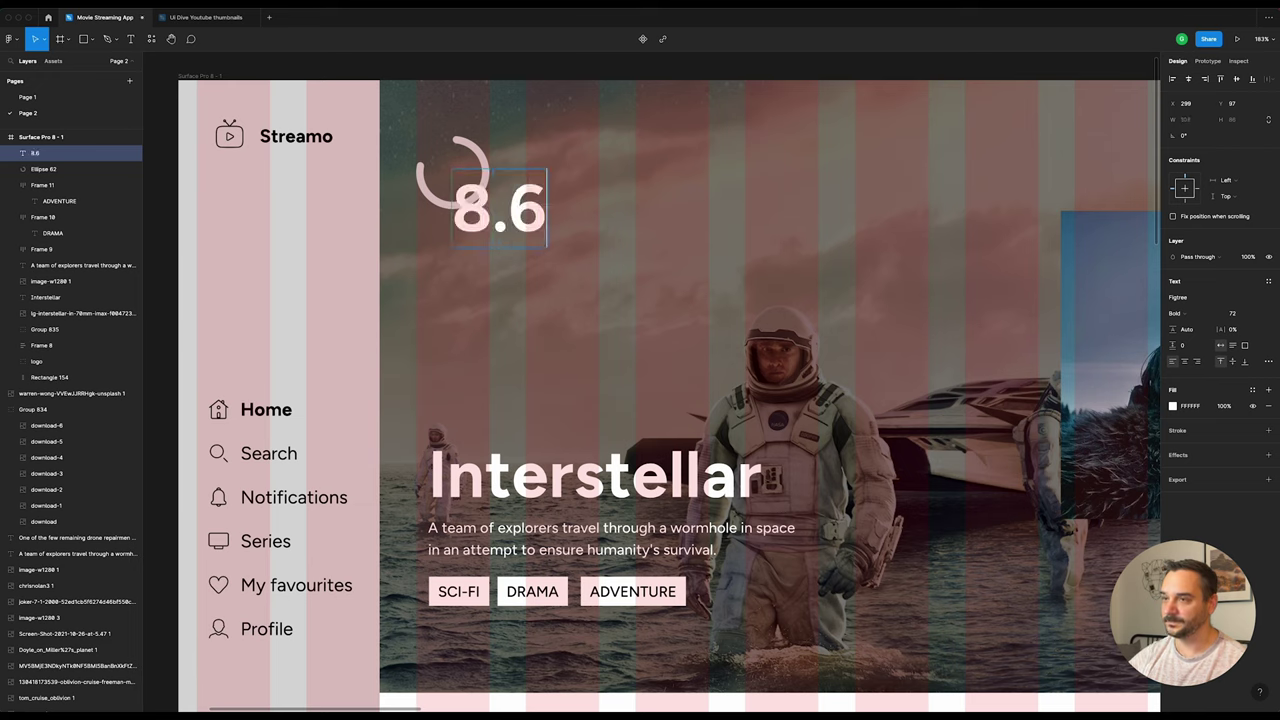
pyautogui.hotkey('ctrl', 'a')
pyautogui.click(1237, 318)
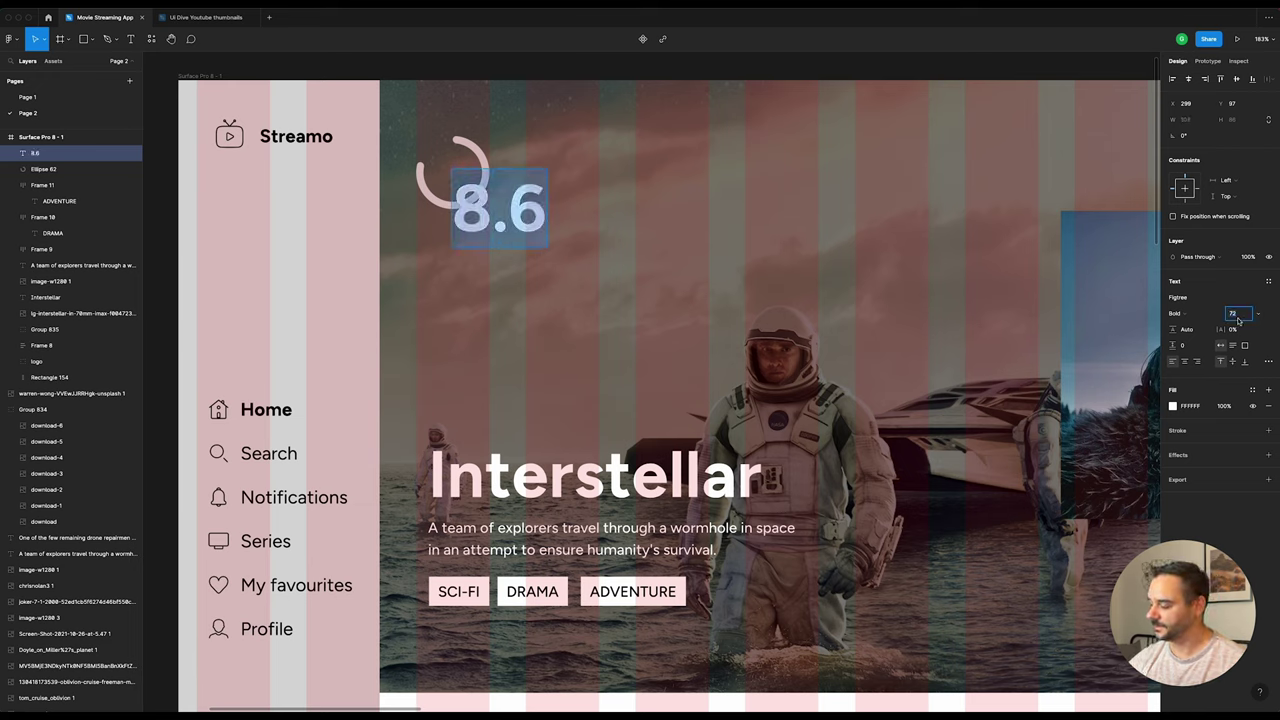
pyautogui.write('20')
pyautogui.press('Return')
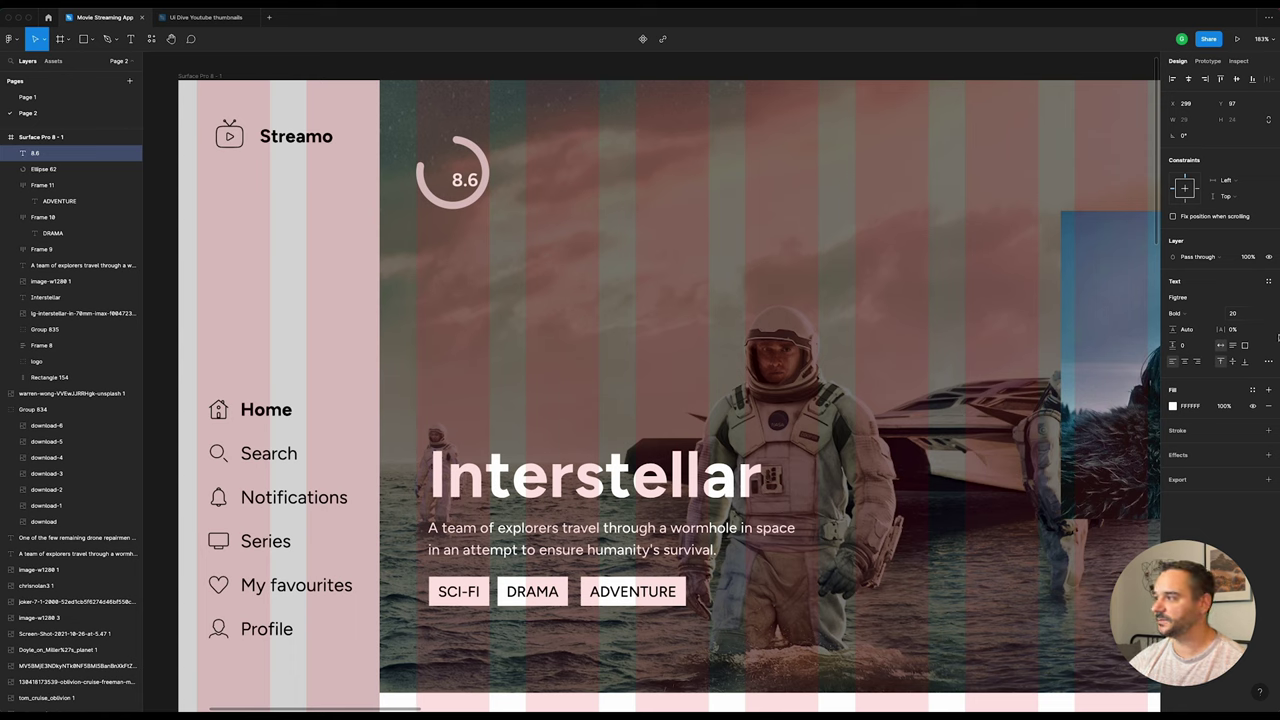
pyautogui.press('Up')
pyautogui.press('Up')
pyautogui.press('Up')
pyautogui.press('Up')
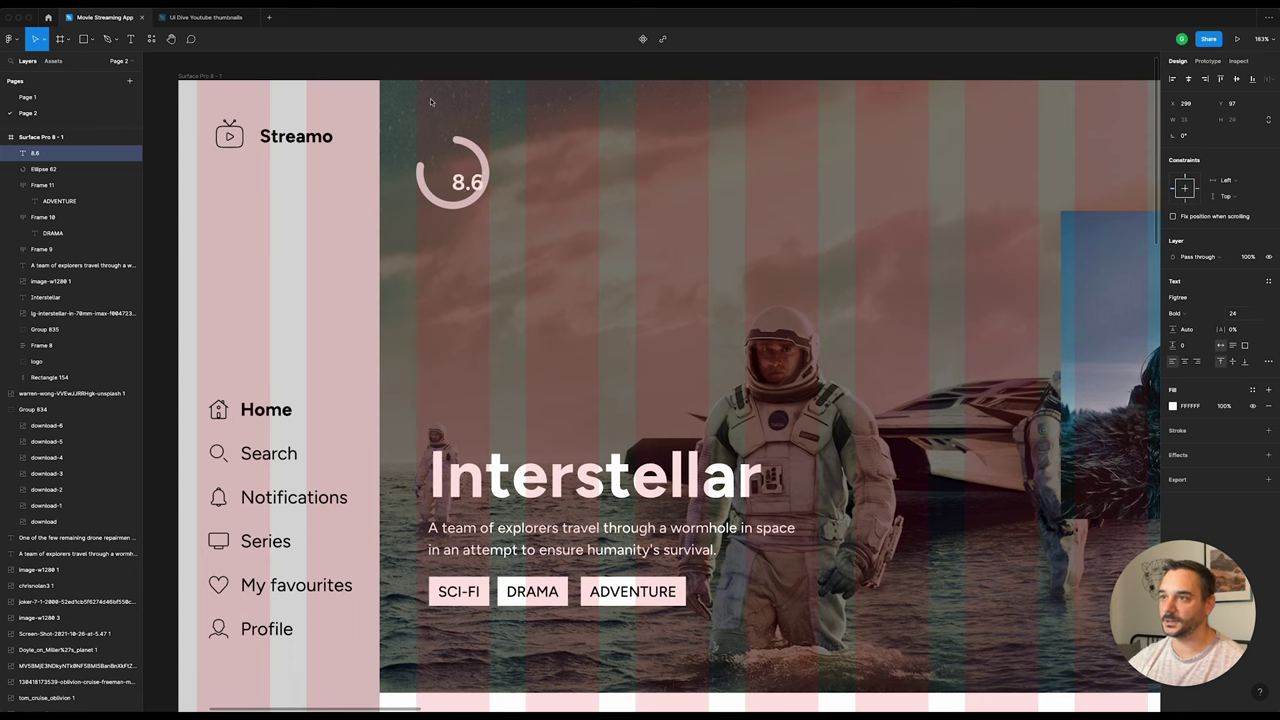
pyautogui.moveTo(470, 184); pyautogui.dragTo(453, 171)
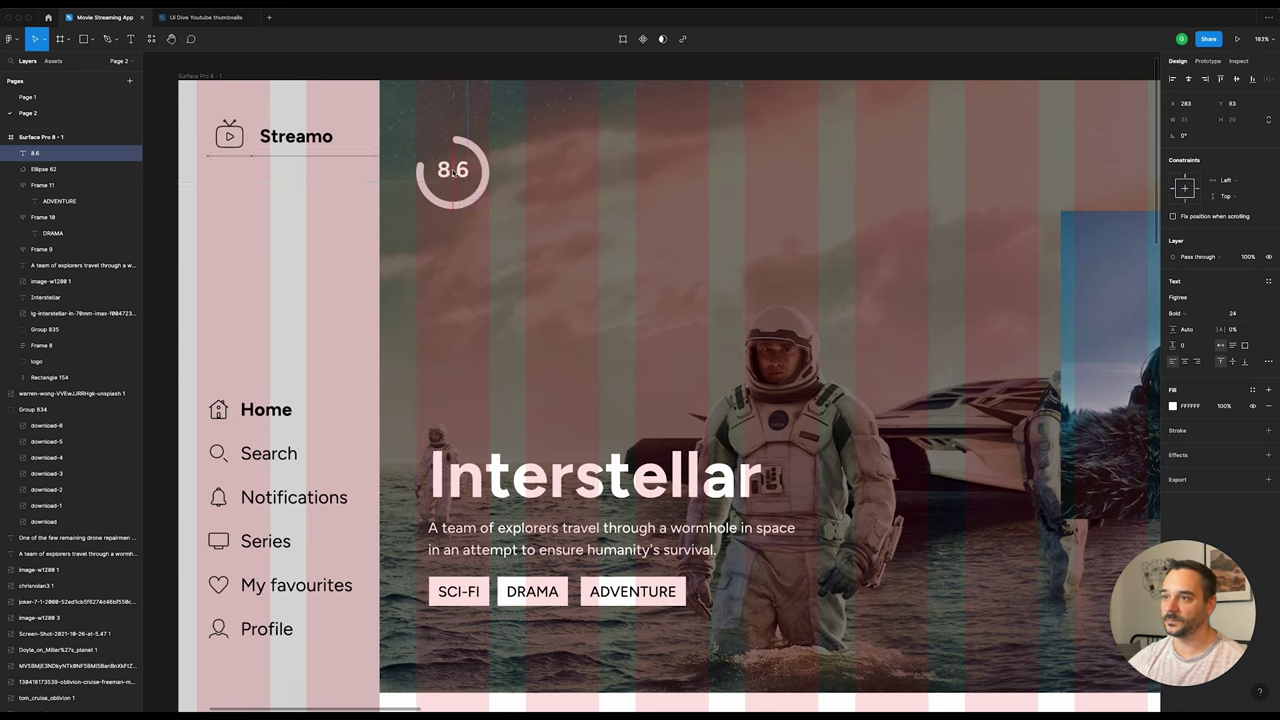
pyautogui.click(452, 200)
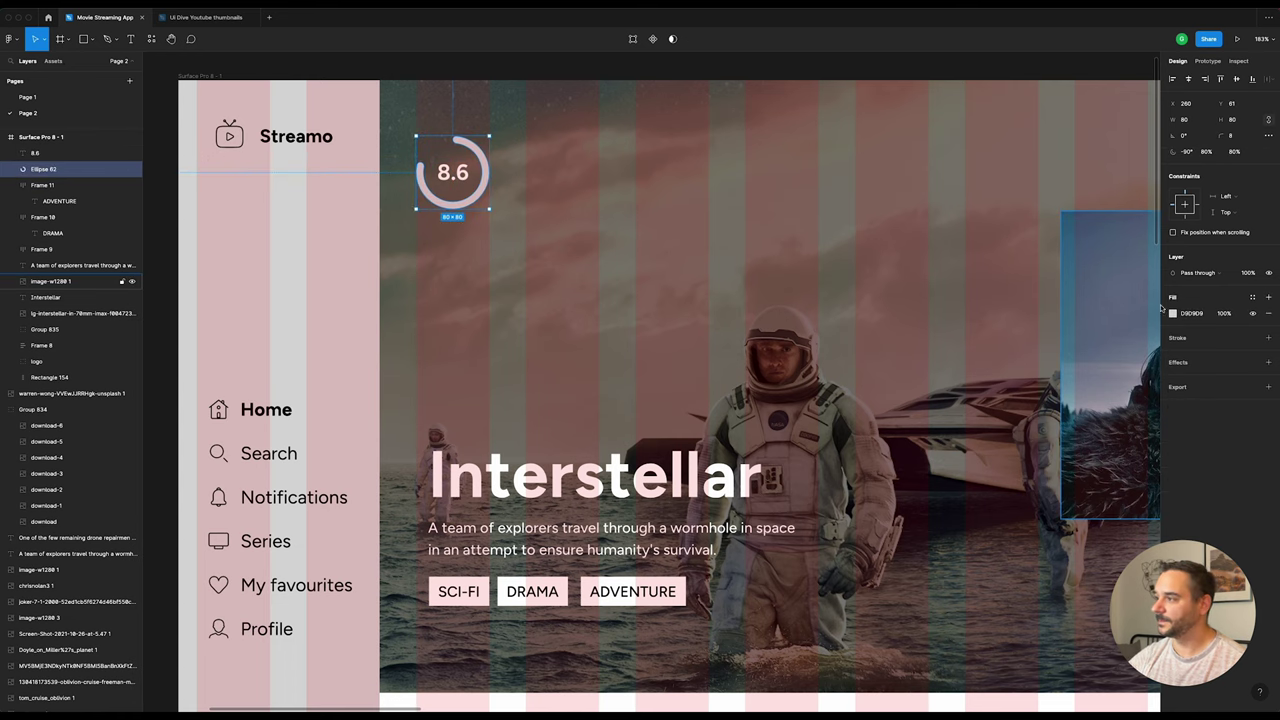
# Step: Change Ellipse 62's fill from light grey to blue 259FE3
pyautogui.click(1173, 313)
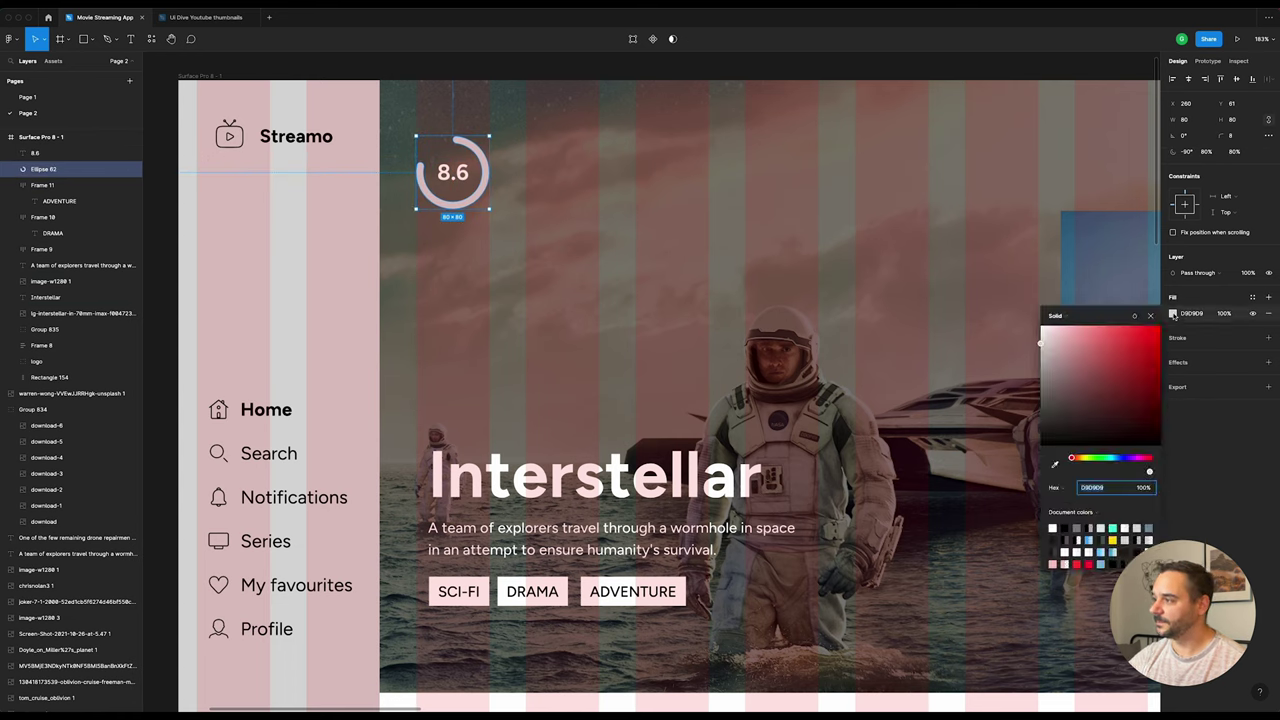
pyautogui.click(1117, 458)
pyautogui.click(1141, 341)
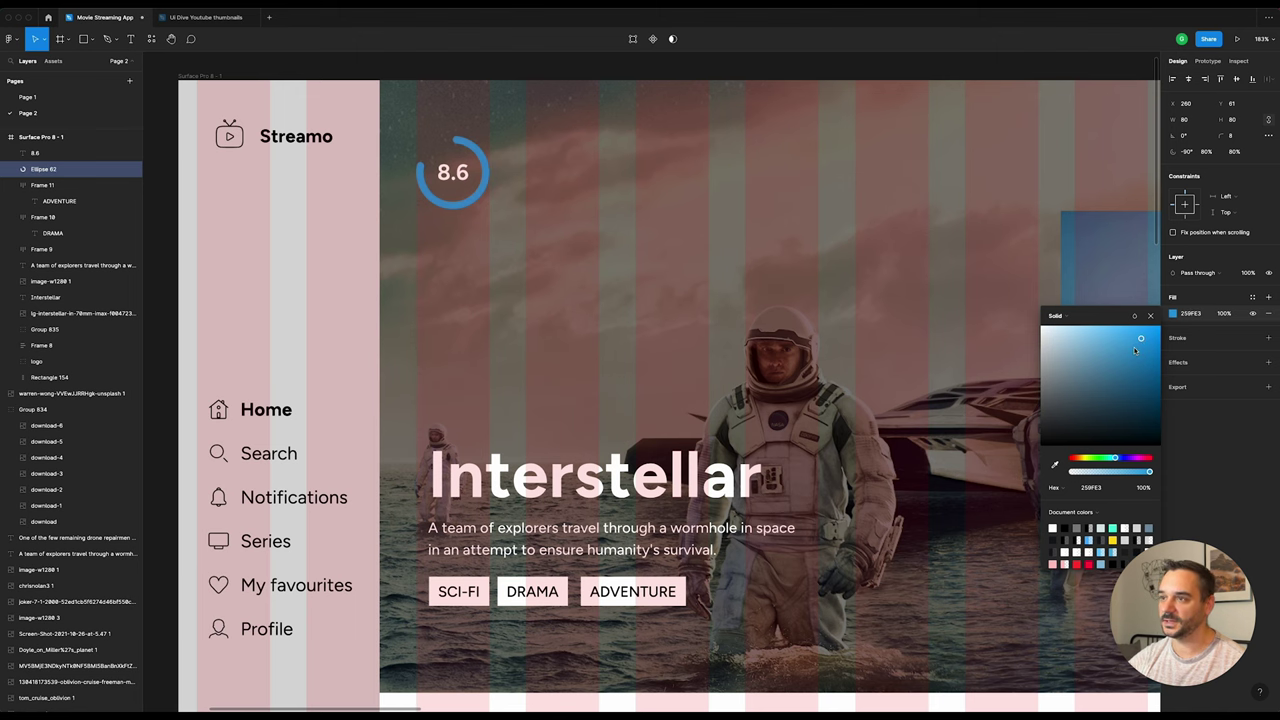
pyautogui.scroll(-3, 632, 253)
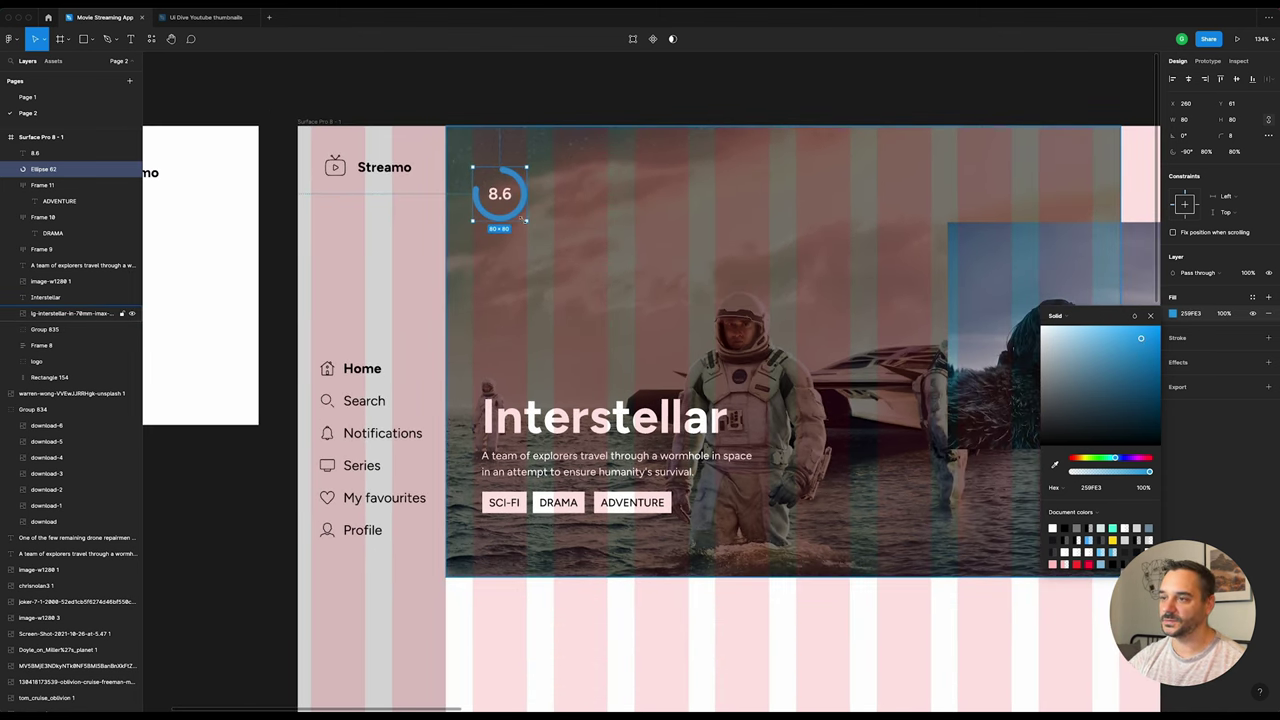
pyautogui.scroll(2, 525, 220)
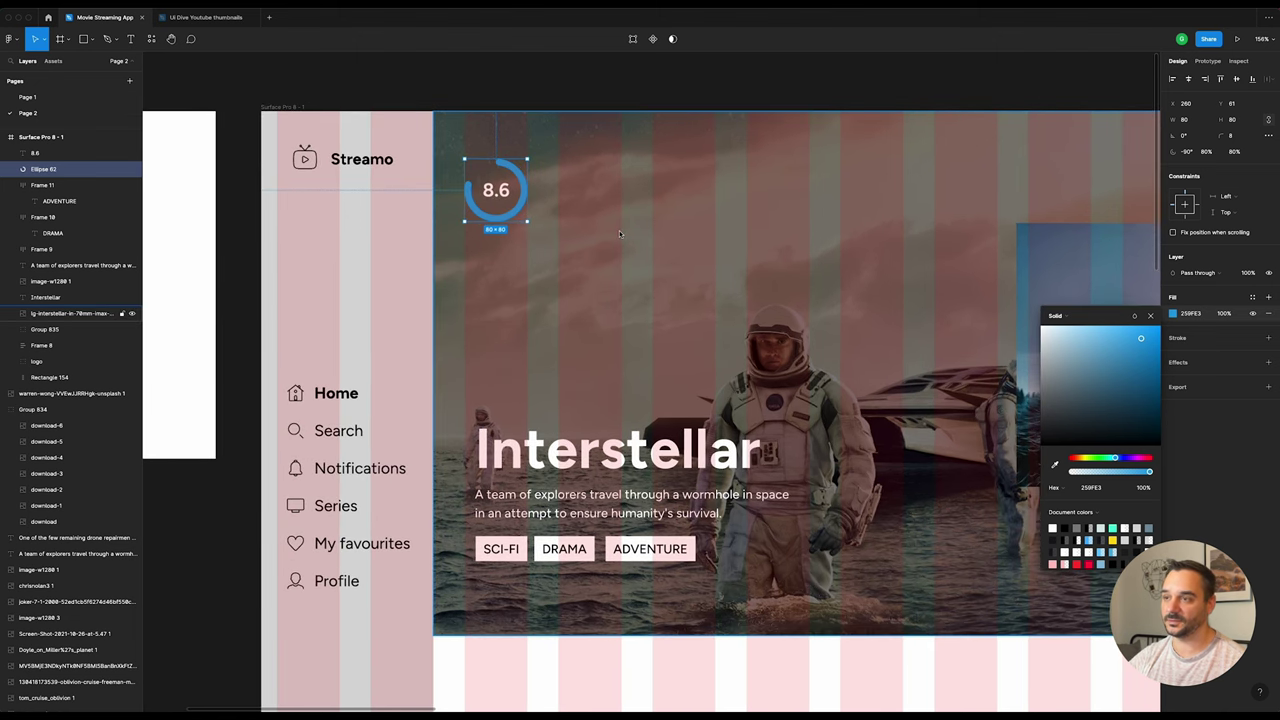
pyautogui.click(529, 105)
pyautogui.scroll(-3, 545, 115)
pyautogui.scroll(-1, 561, 126)
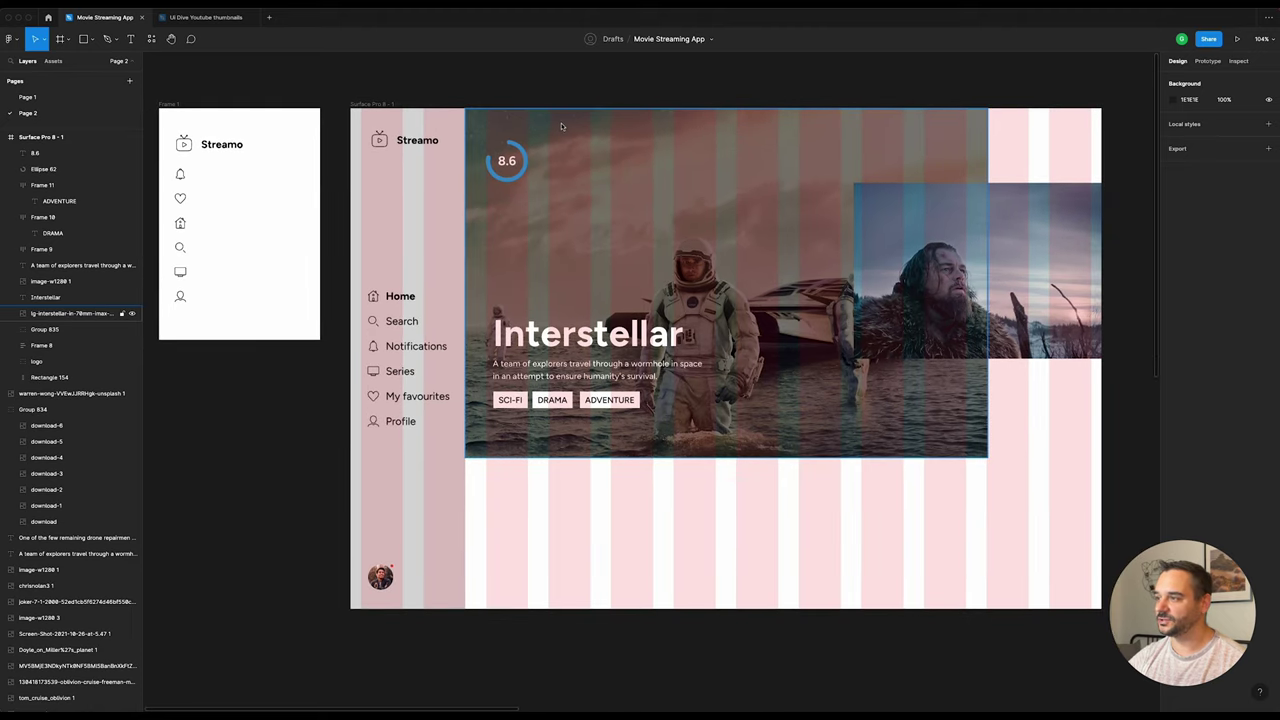
pyautogui.scroll(2, 510, 130)
pyautogui.scroll(-1, 505, 133)
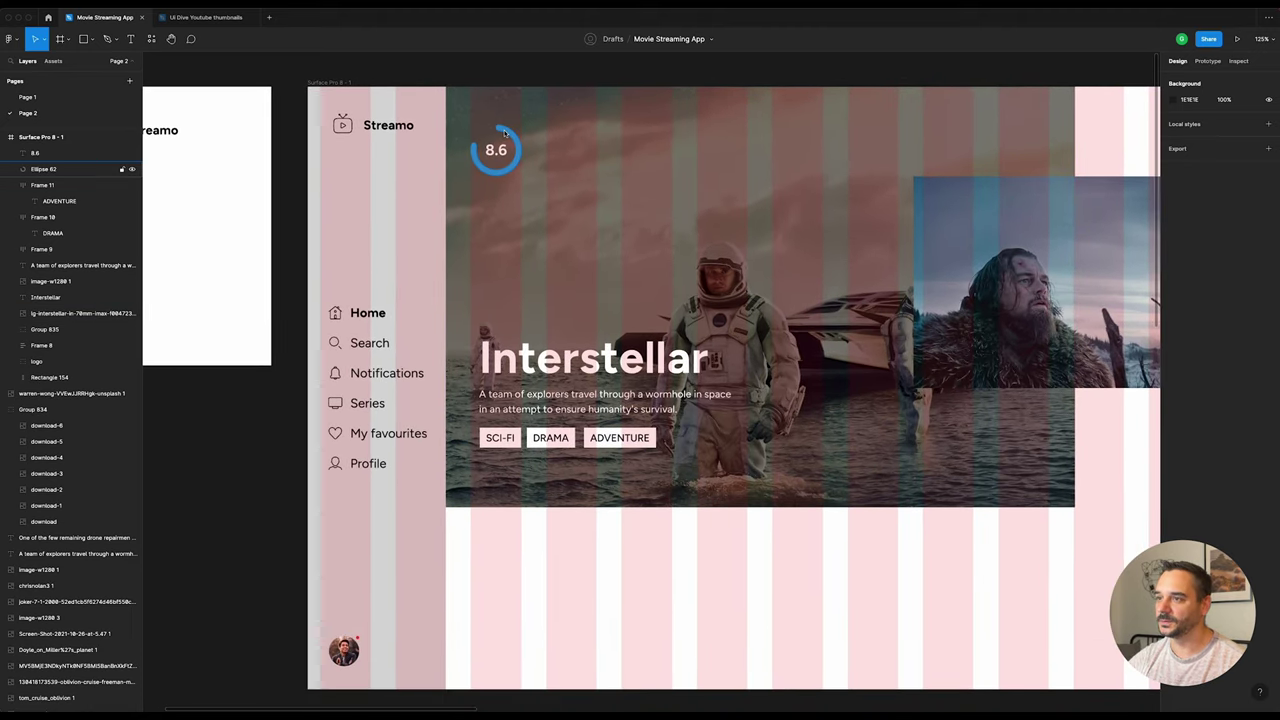
pyautogui.click(503, 131)
pyautogui.scroll(4, 505, 133)
pyautogui.scroll(1, 505, 133)
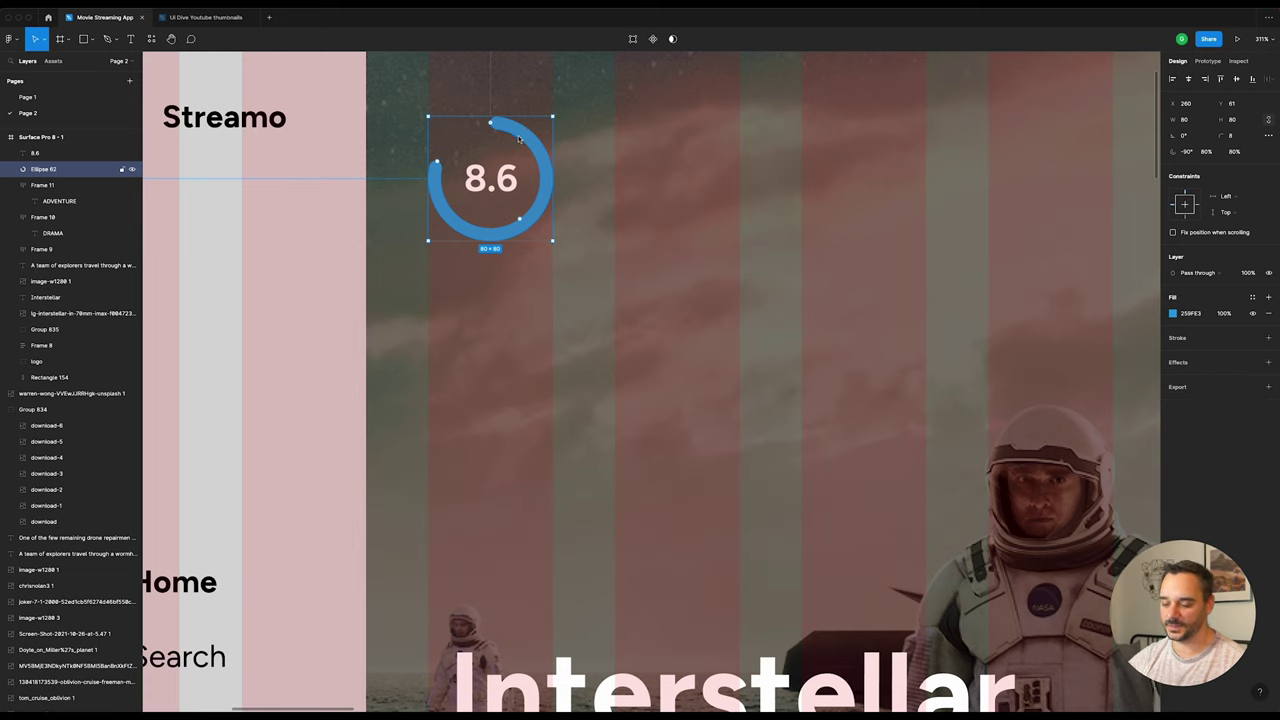
# Step: Duplicate the ring as a full 100% arc filled white at 20% opacity
pyautogui.hotkey('ctrl', 'd')
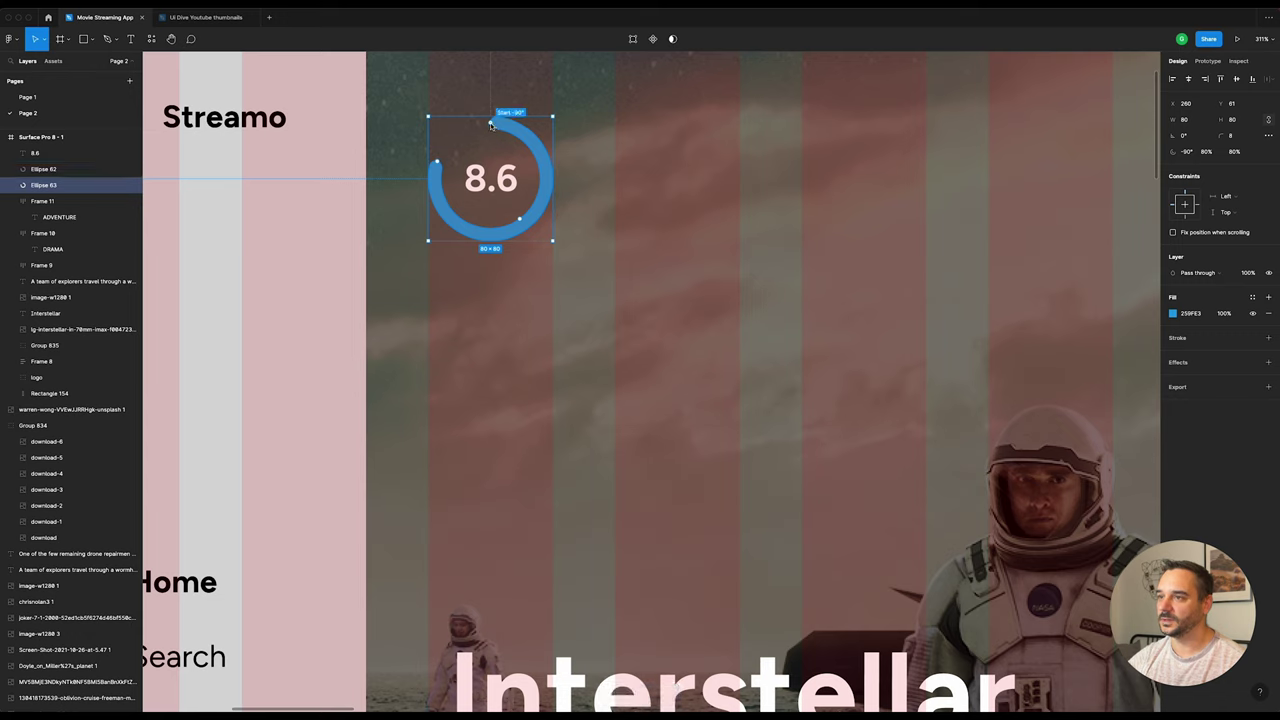
pyautogui.click(1212, 152)
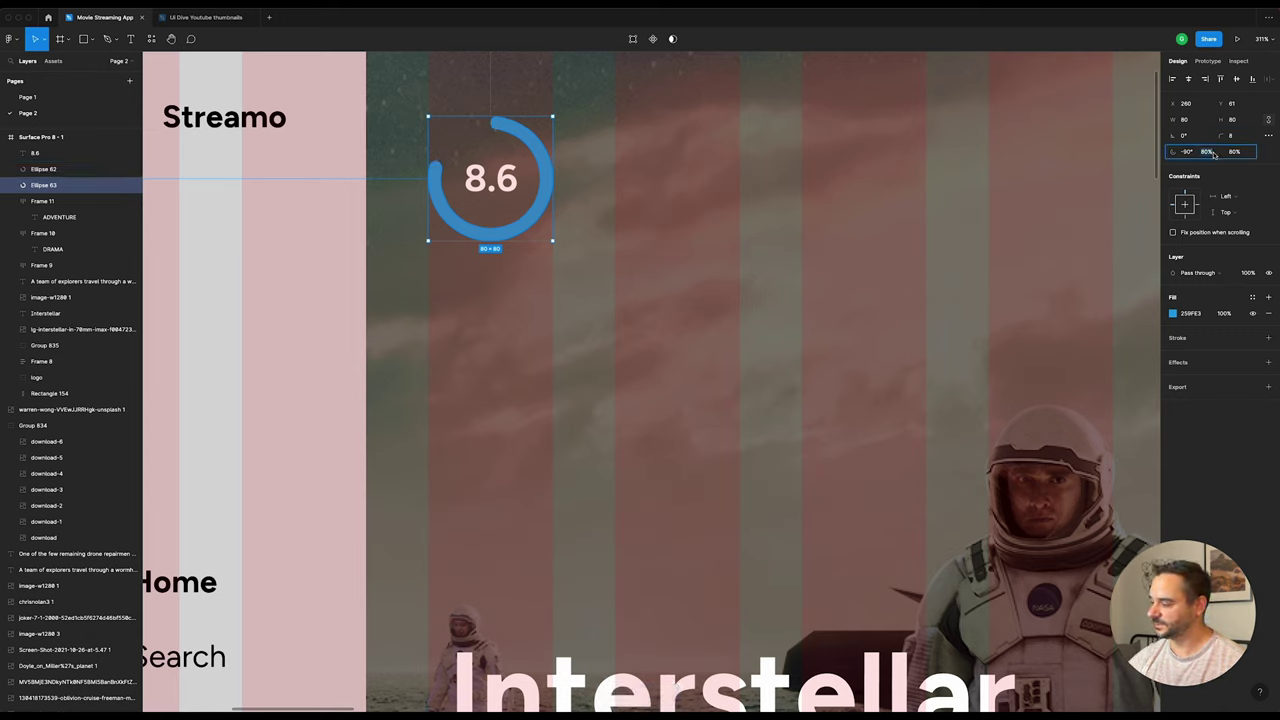
pyautogui.write('100')
pyautogui.press('Return')
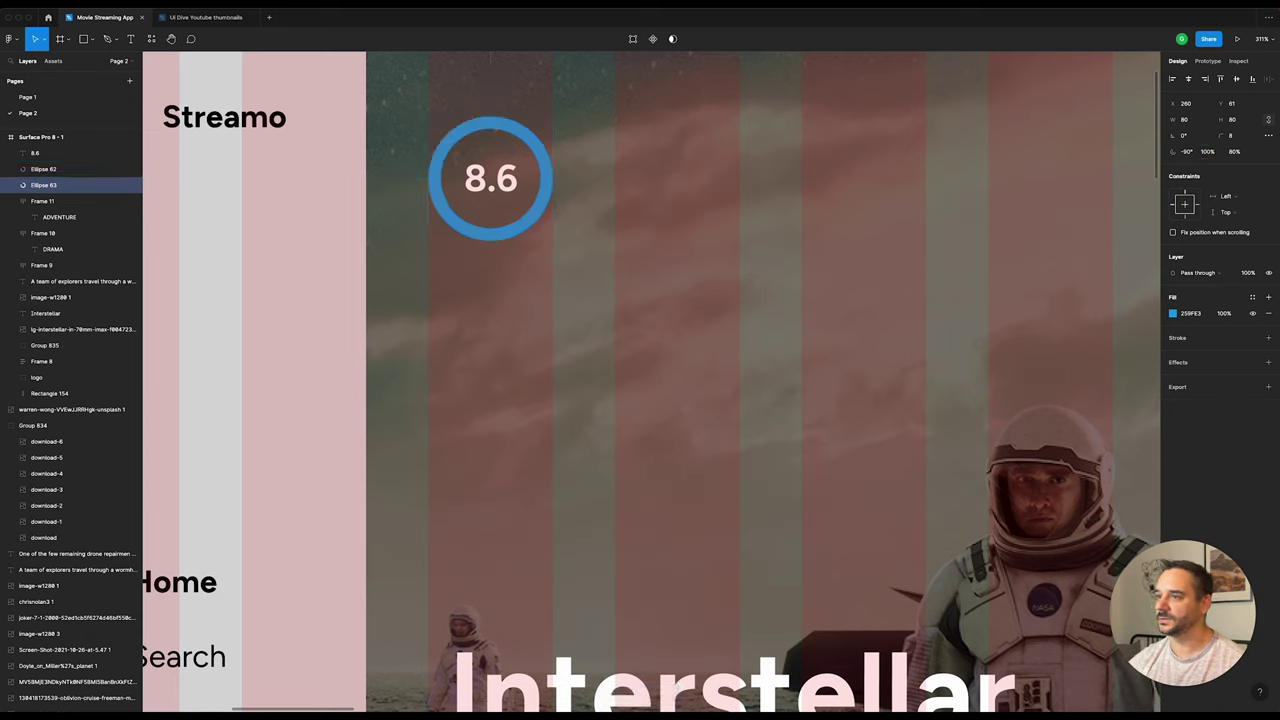
pyautogui.click(1175, 316)
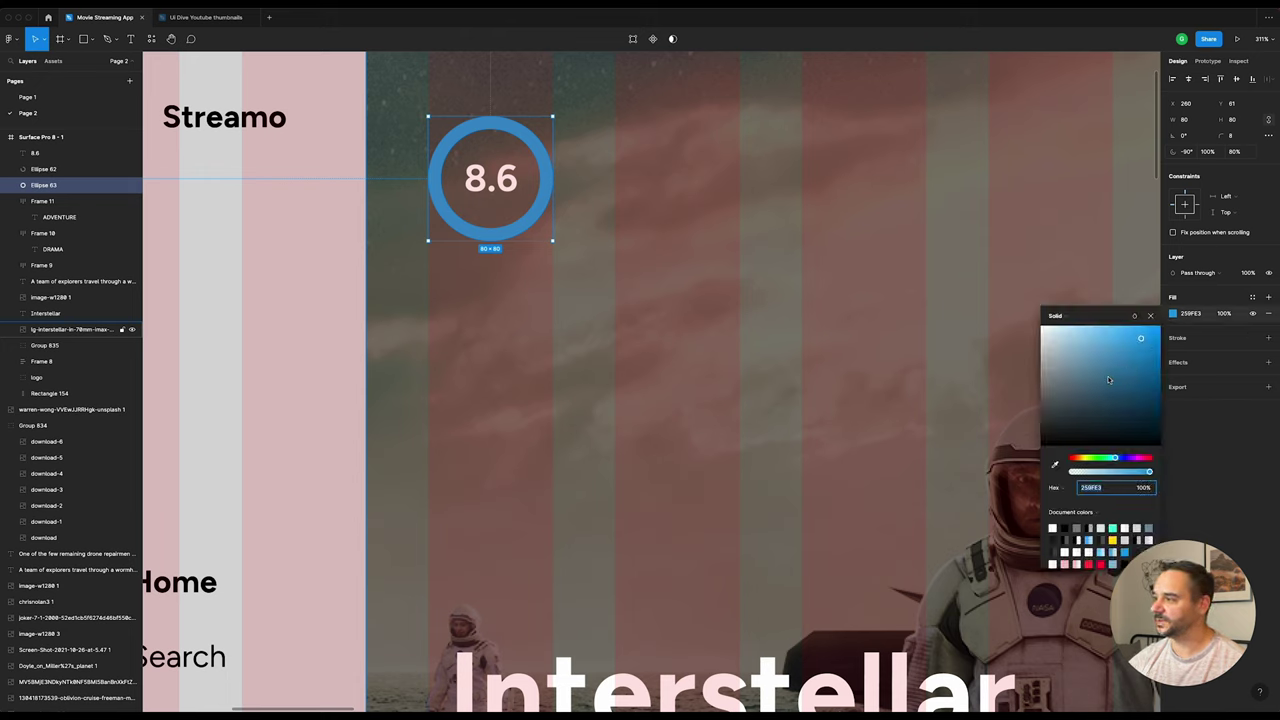
pyautogui.click(1041, 326)
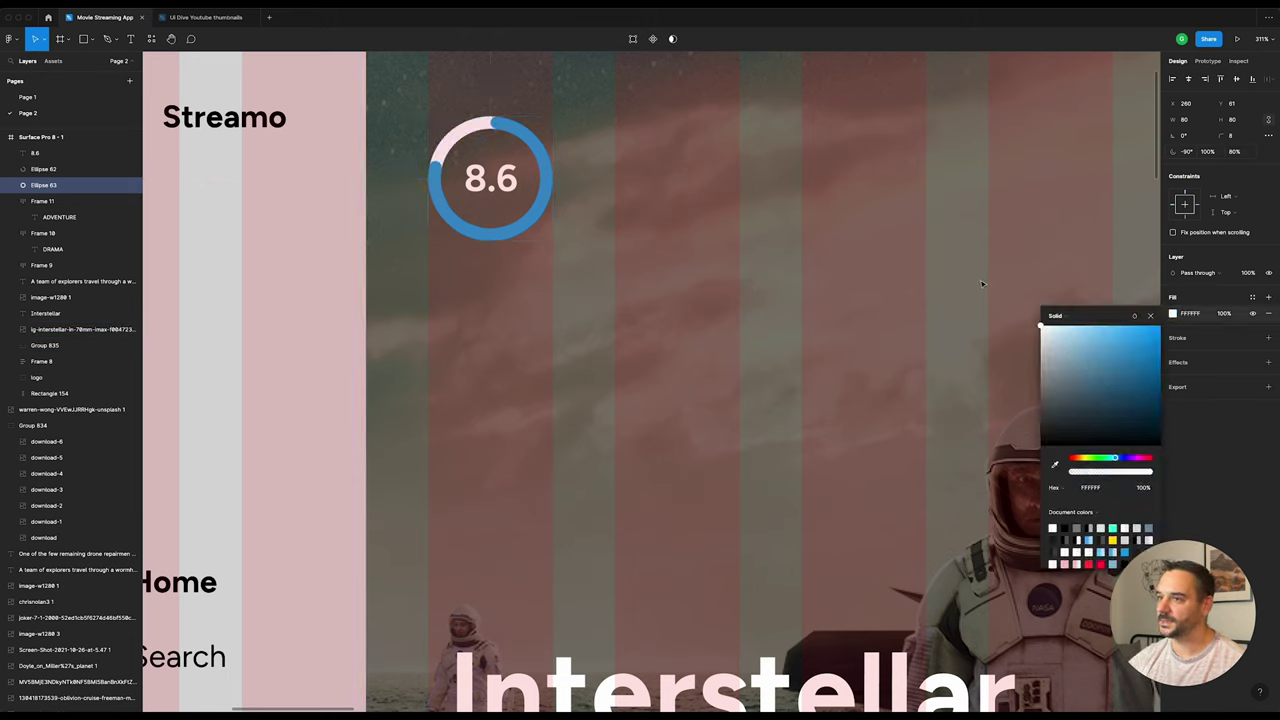
pyautogui.click(1248, 273)
pyautogui.write('20')
pyautogui.press('Return')
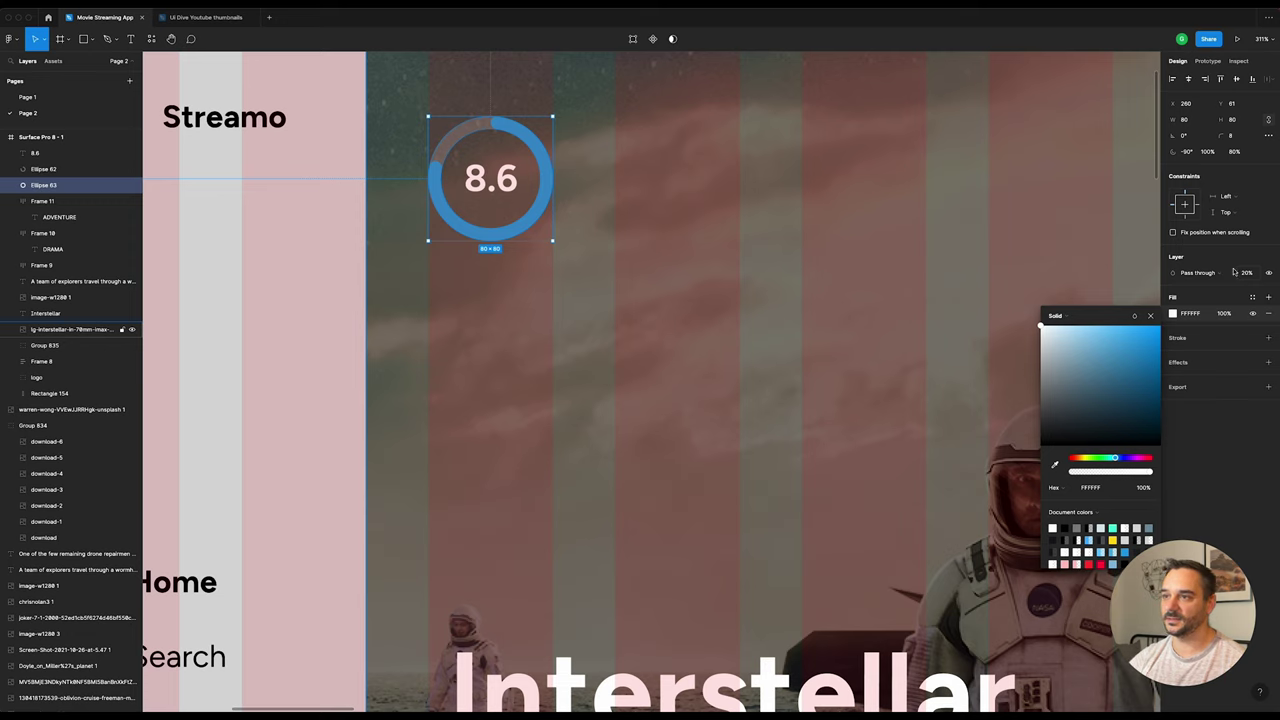
pyautogui.press('Escape')
# Step: Group the 8.6 text and both rings into a layer named rating
pyautogui.click(508, 180)
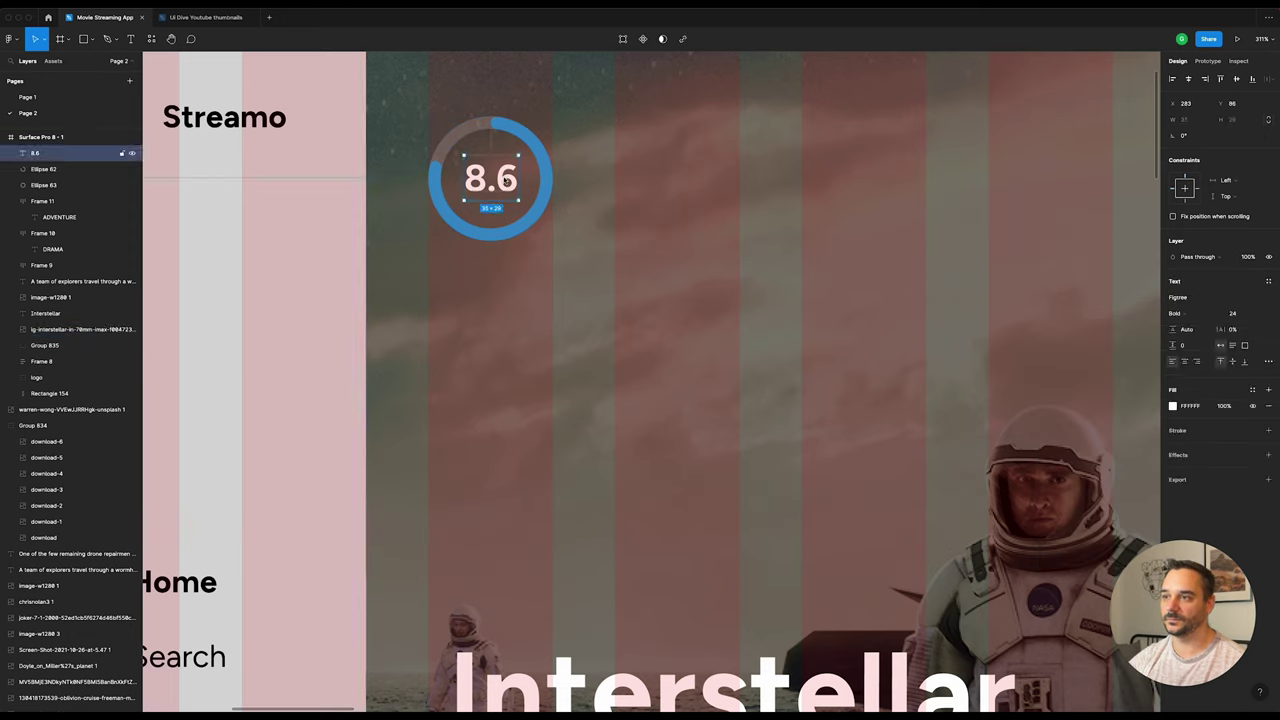
pyautogui.keyDown('shift'); pyautogui.click(48, 184); pyautogui.keyUp('shift')
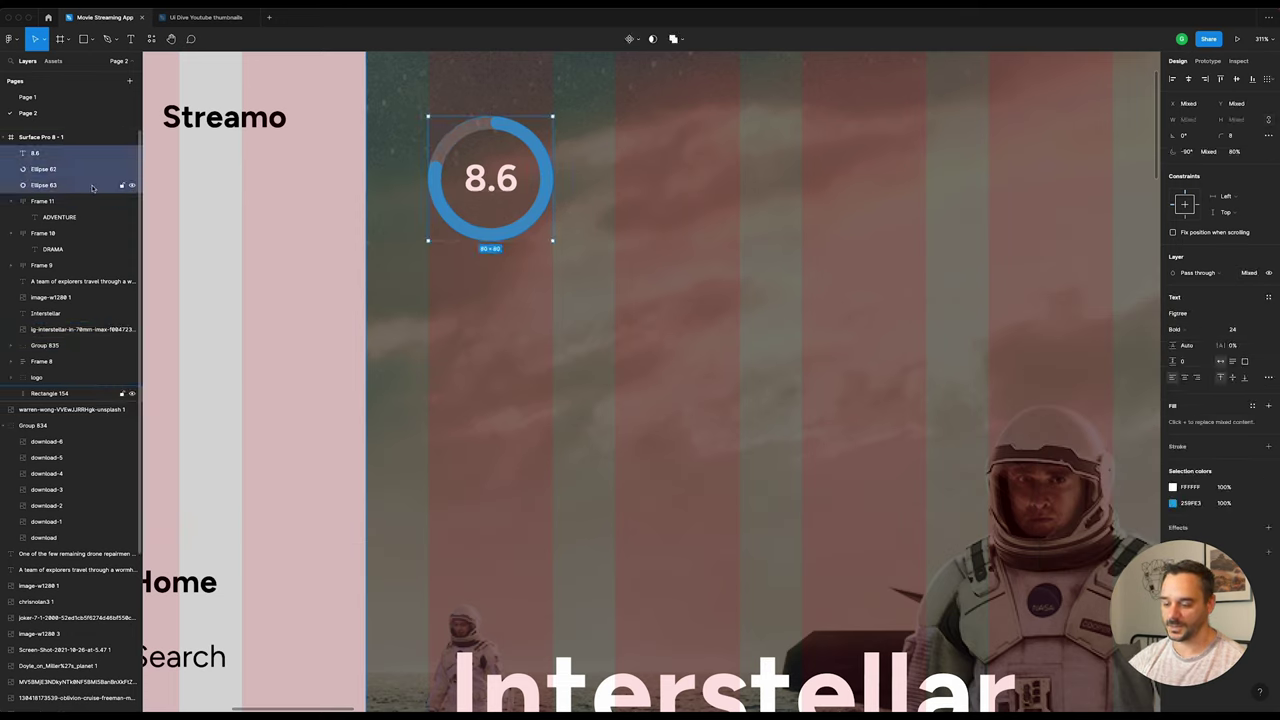
pyautogui.hotkey('ctrl', 'g')
pyautogui.doubleClick(44, 153)
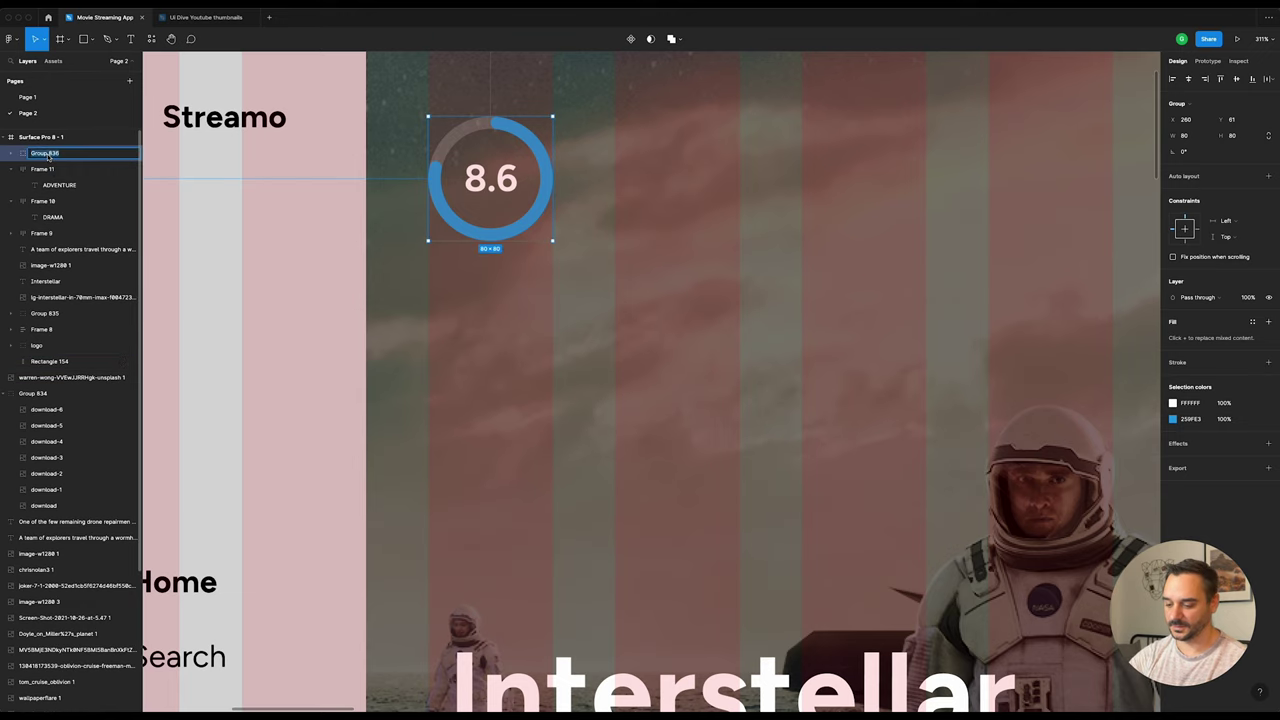
pyautogui.write('rating')
pyautogui.press('Return')
# Step: Move the bearded-man photo to the frame's top-right and stretch it to 551×677, matching the hero's height
pyautogui.scroll(-5, 532, 225)
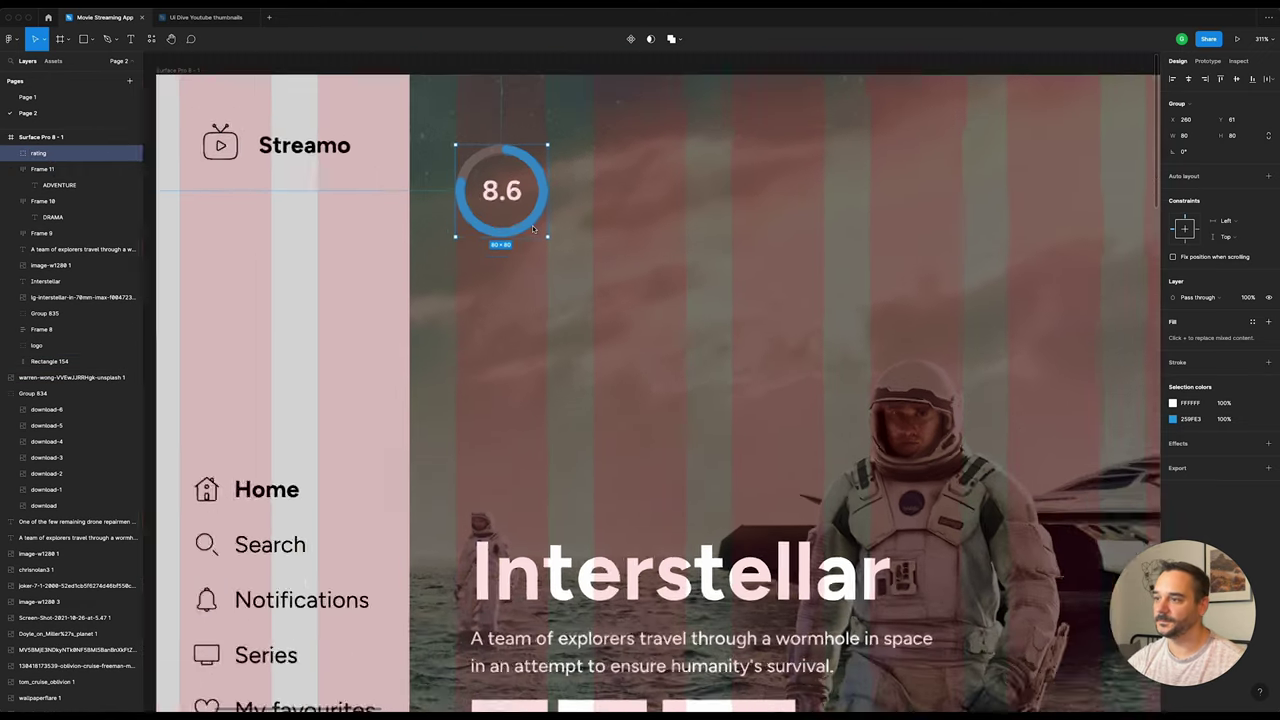
pyautogui.scroll(-5, 532, 225)
pyautogui.hscroll(2, 686, 267)
pyautogui.click(903, 309)
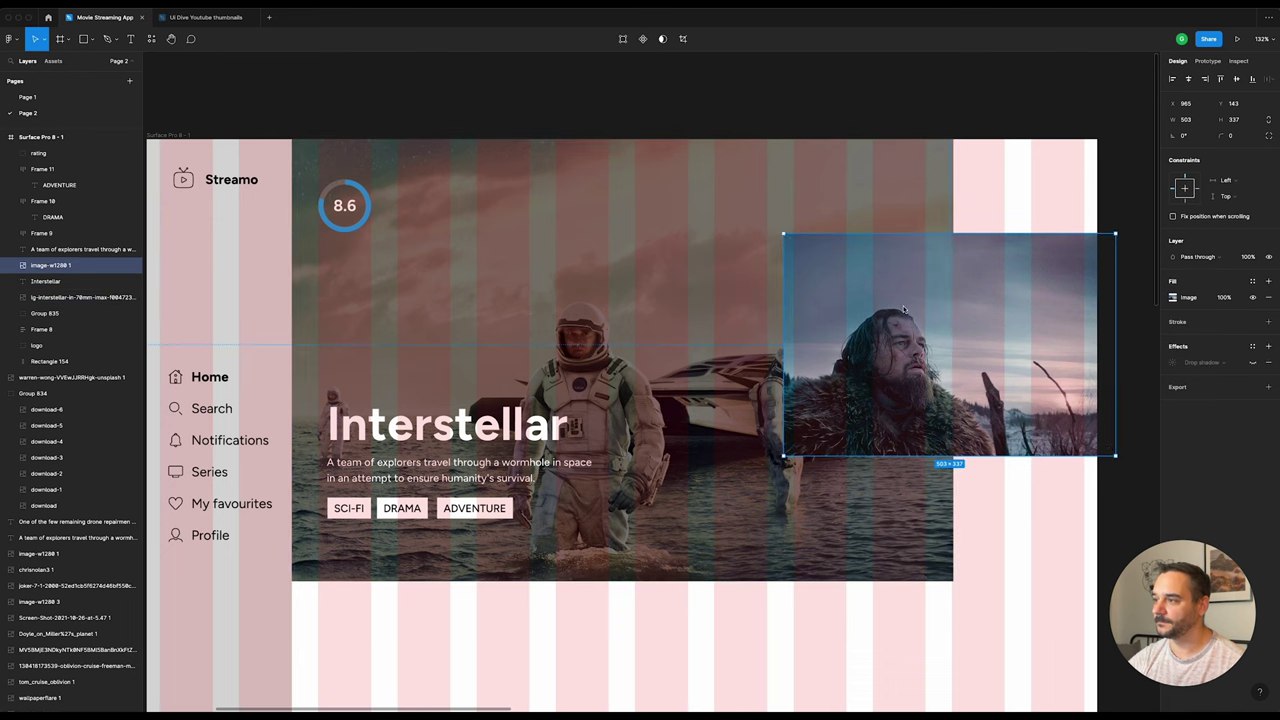
pyautogui.moveTo(890, 342); pyautogui.dragTo(794, 318)
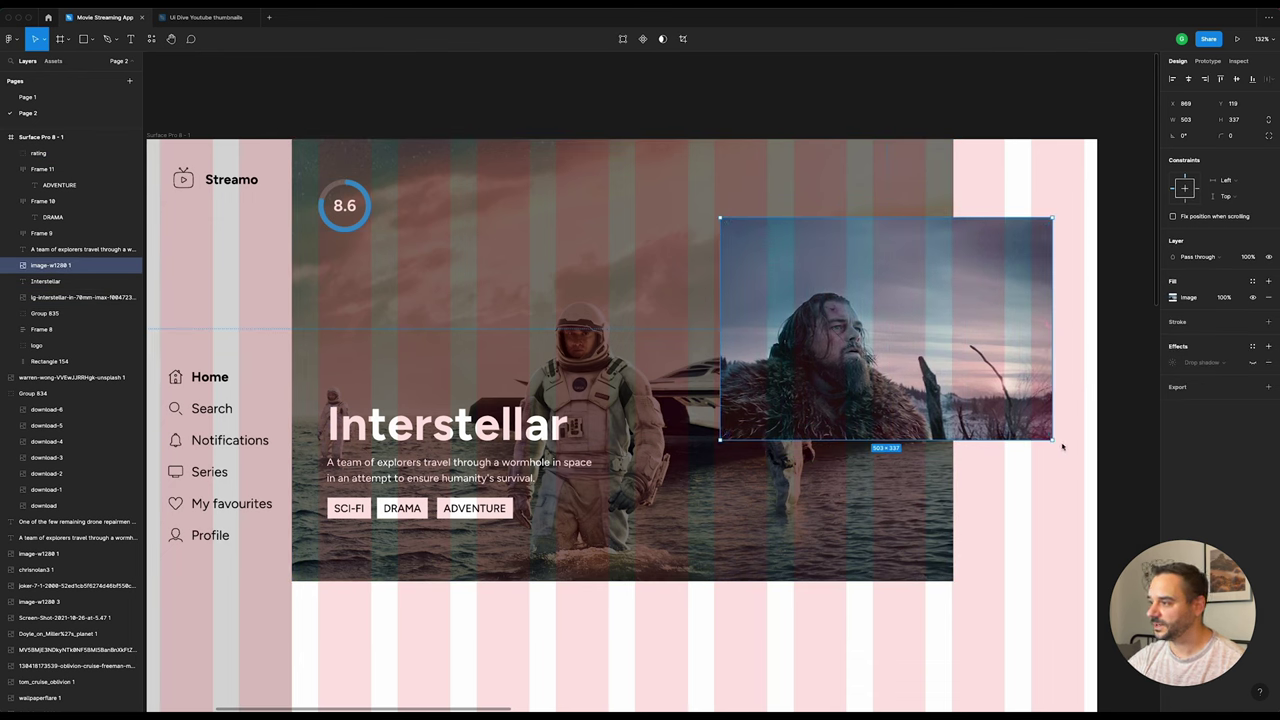
pyautogui.moveTo(1054, 441); pyautogui.dragTo(1084, 453)
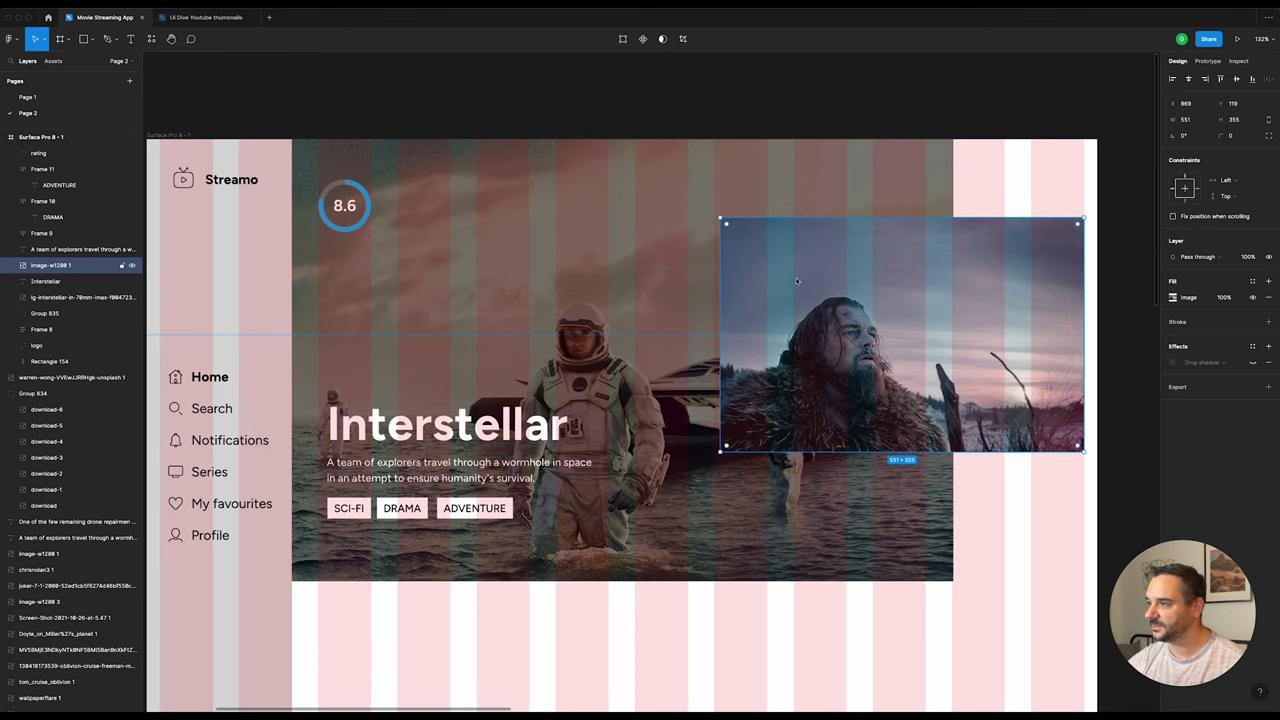
pyautogui.scroll(-3, 776, 249)
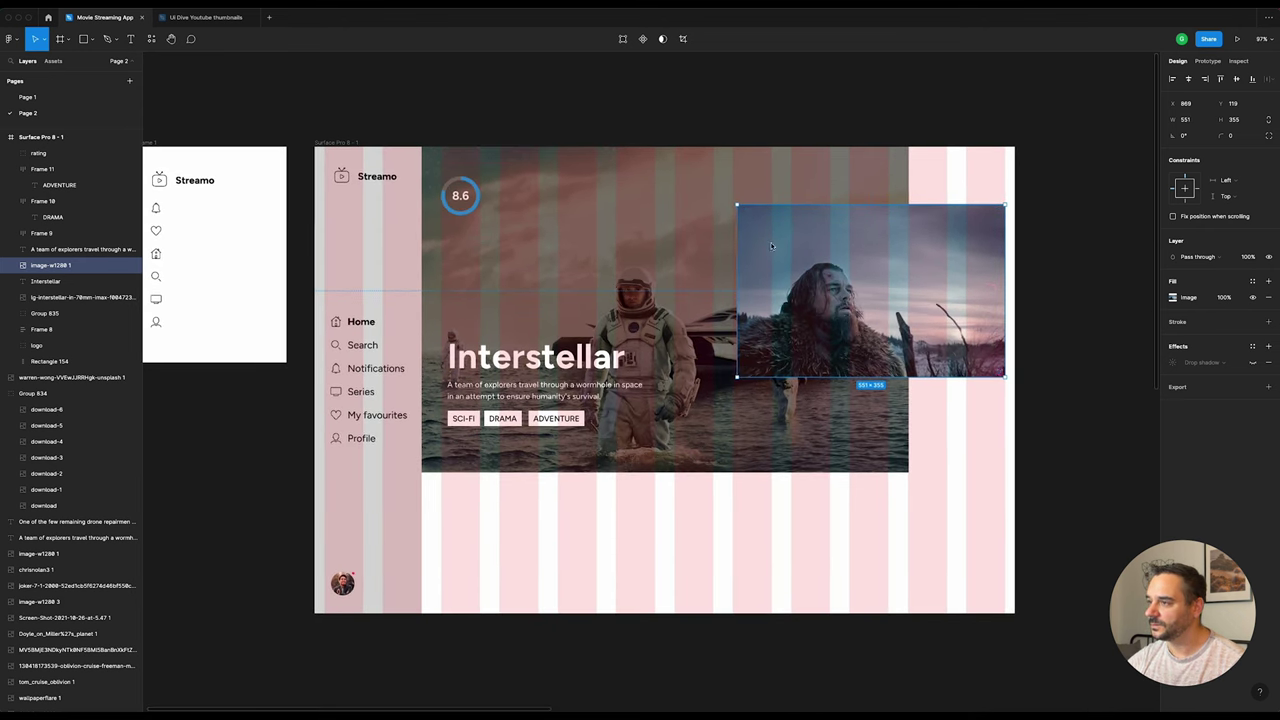
pyautogui.moveTo(770, 251); pyautogui.dragTo(931, 186)
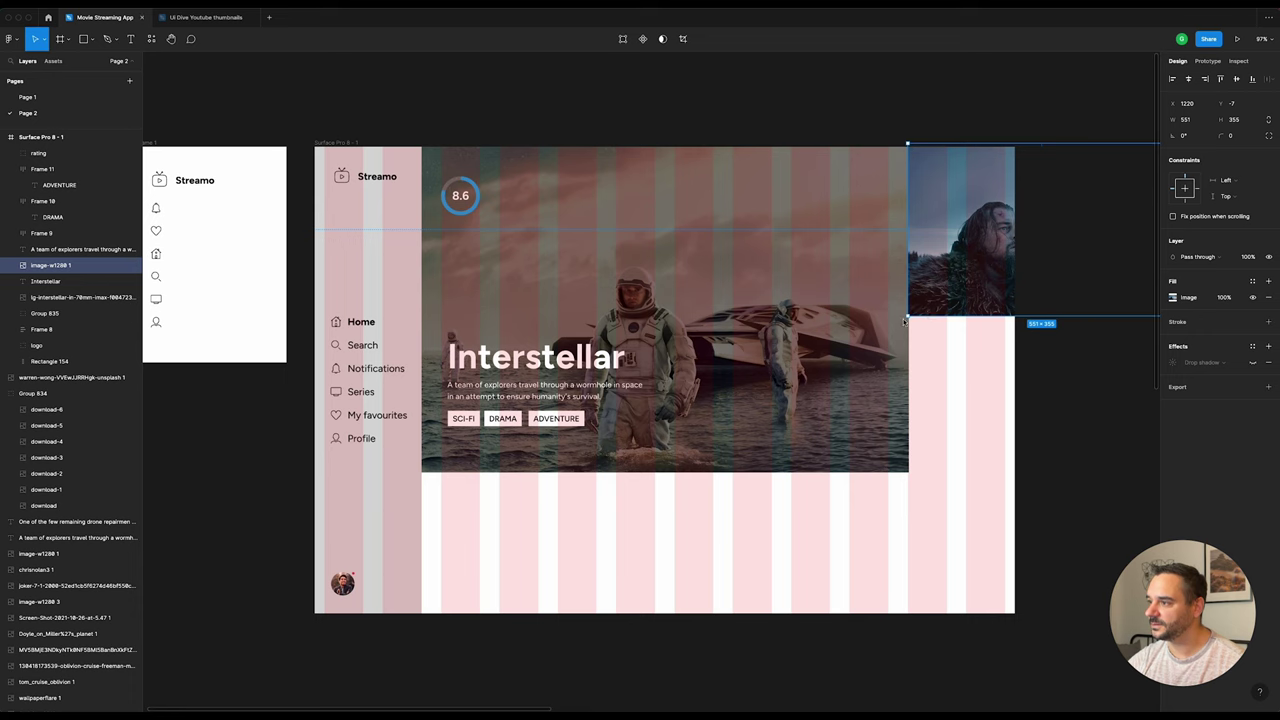
pyautogui.moveTo(908, 318); pyautogui.dragTo(908, 475)
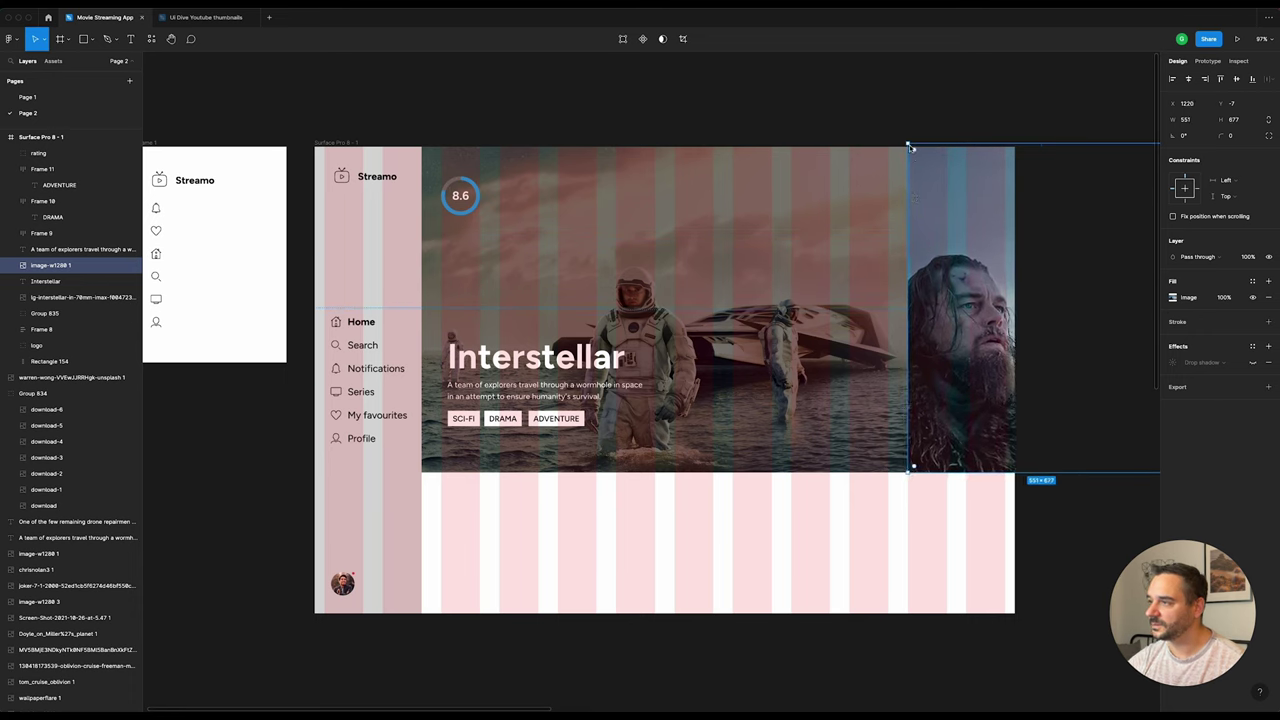
pyautogui.click(898, 105)
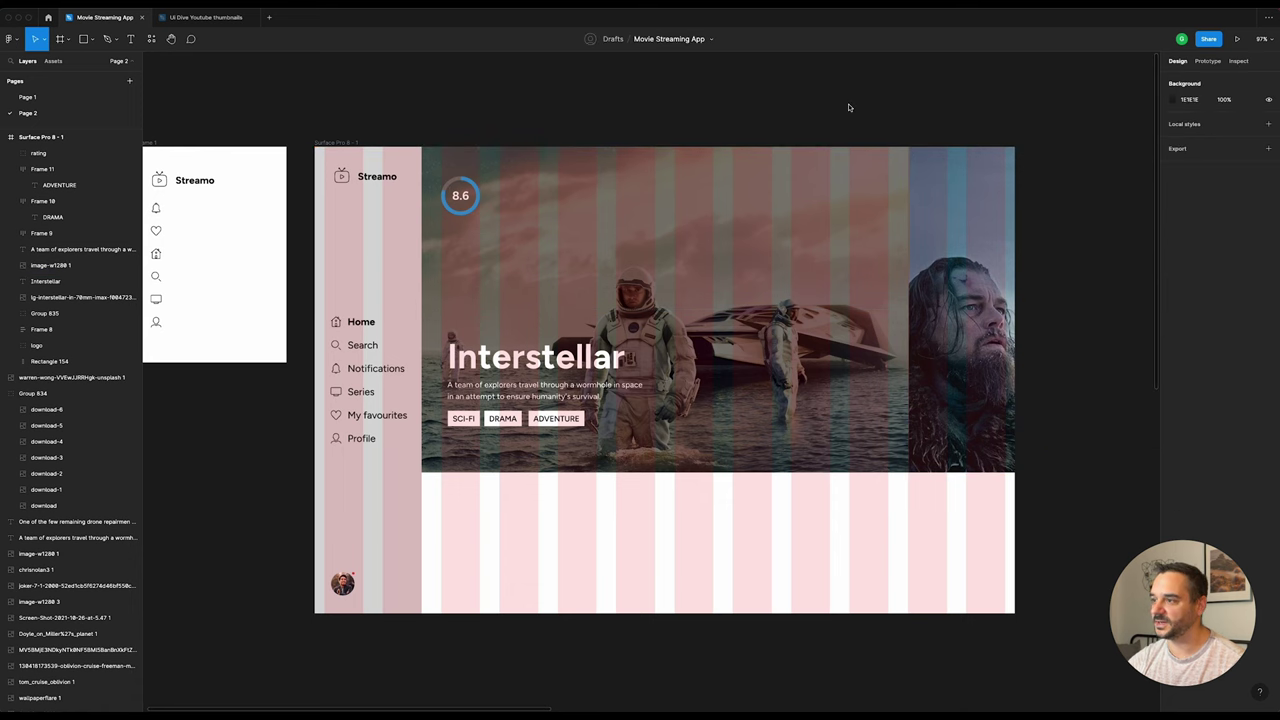
pyautogui.scroll(-3, 849, 107)
# Step: Fill the Surface Pro 8 - 1 frame with near-black #17181D using the eyedropper
pyautogui.click(456, 136)
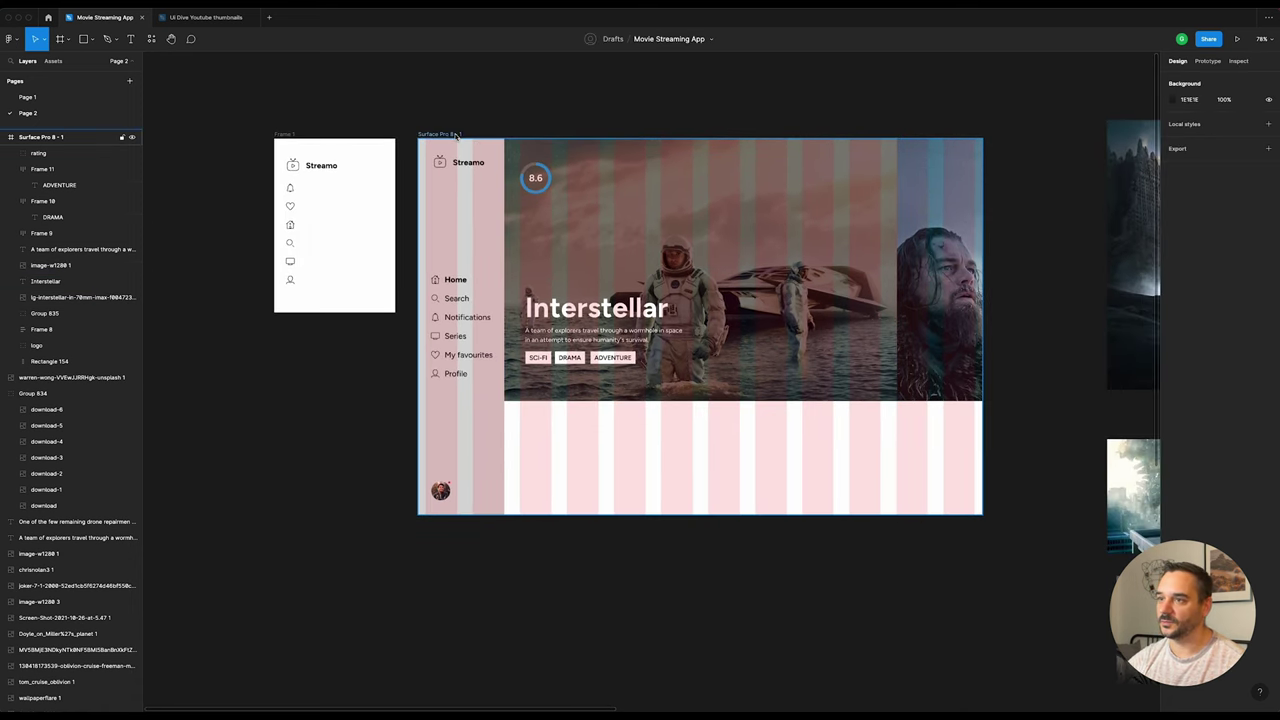
pyautogui.scroll(3, 560, 185)
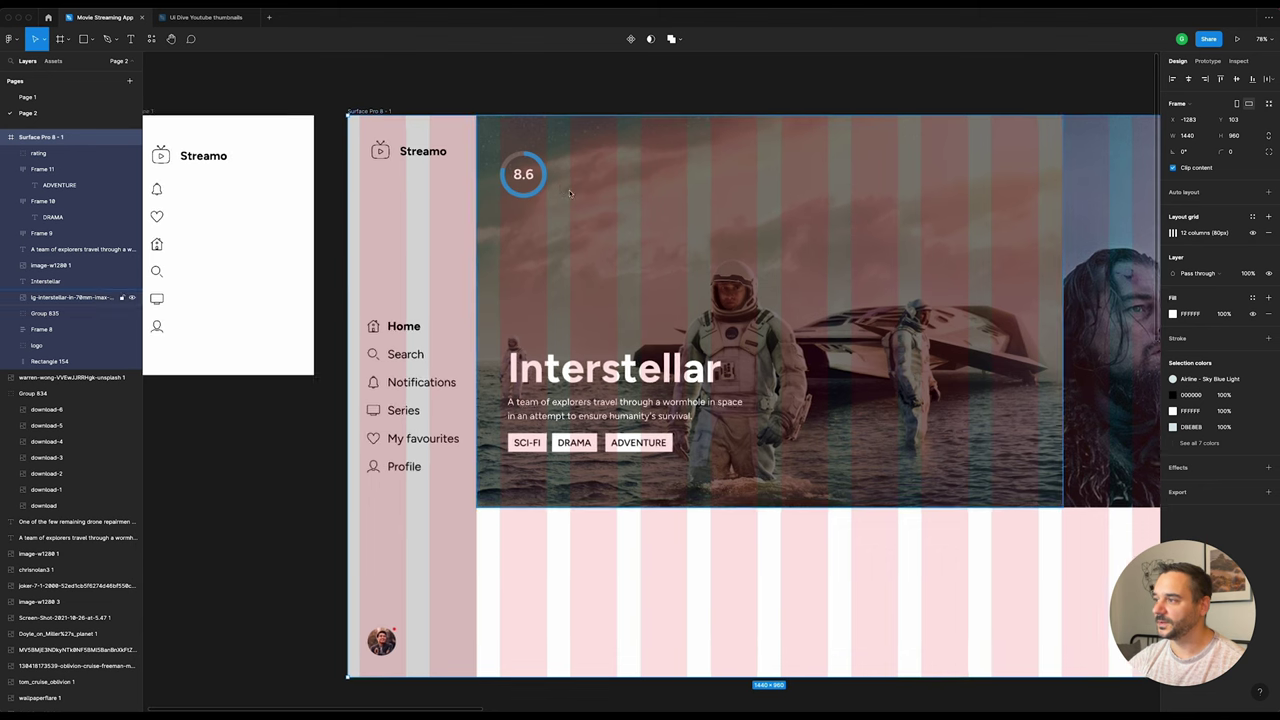
pyautogui.hscroll(2, 633, 160)
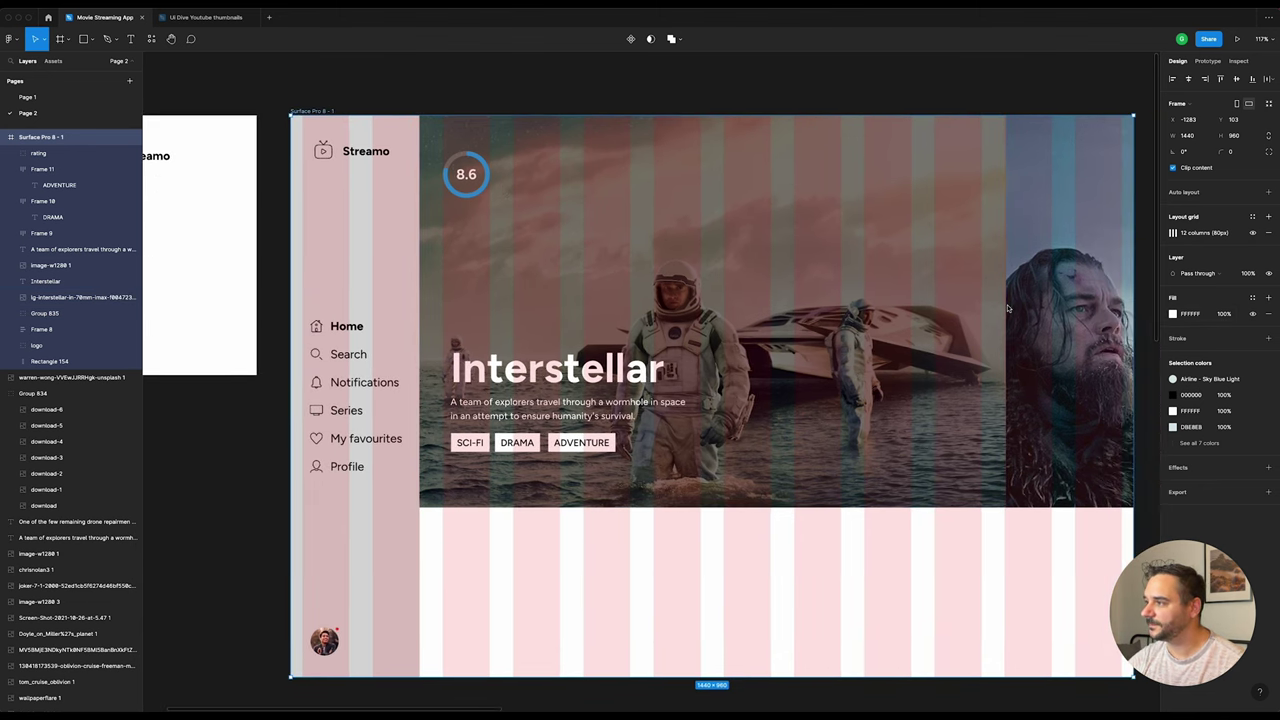
pyautogui.scroll(-3, 633, 160)
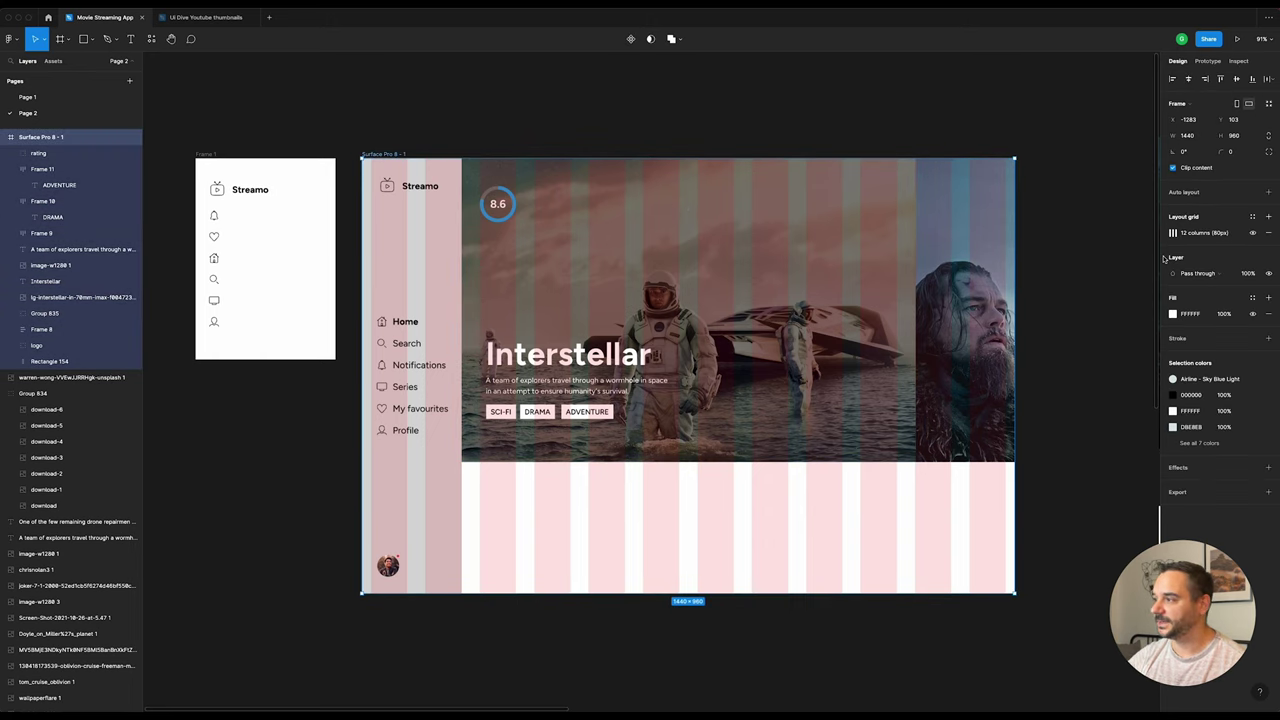
pyautogui.click(1172, 314)
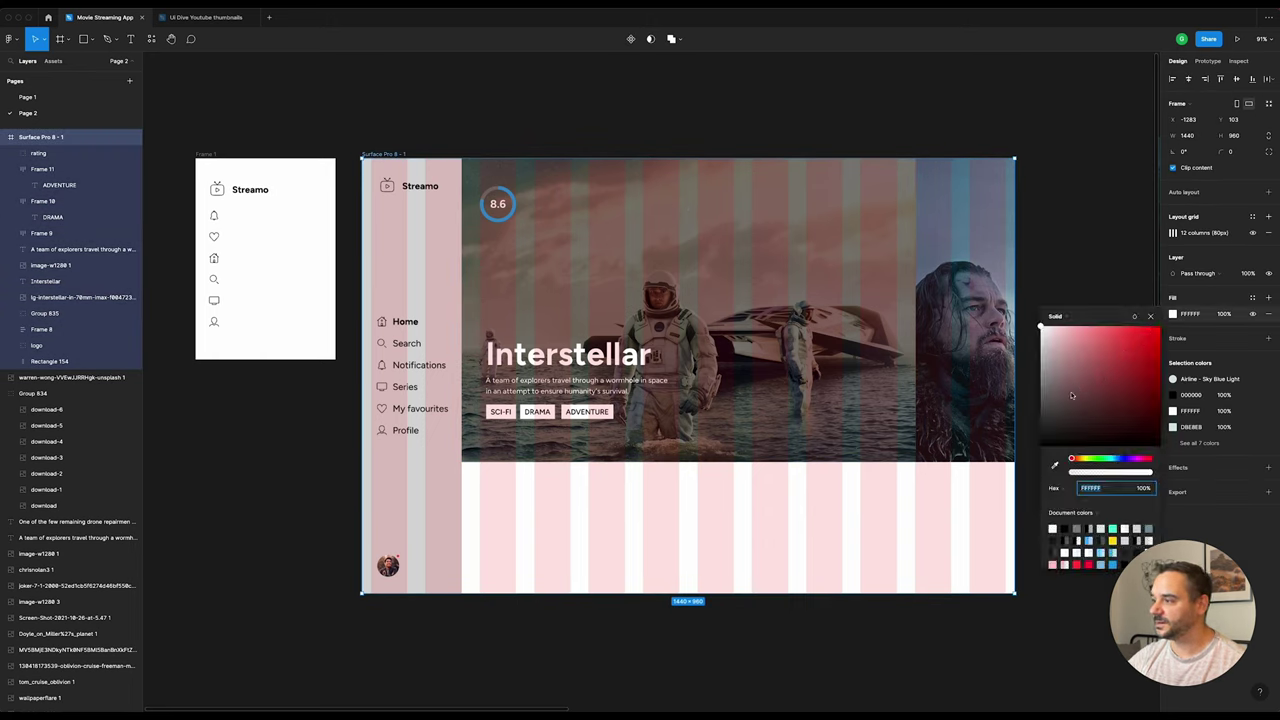
pyautogui.click(1055, 466)
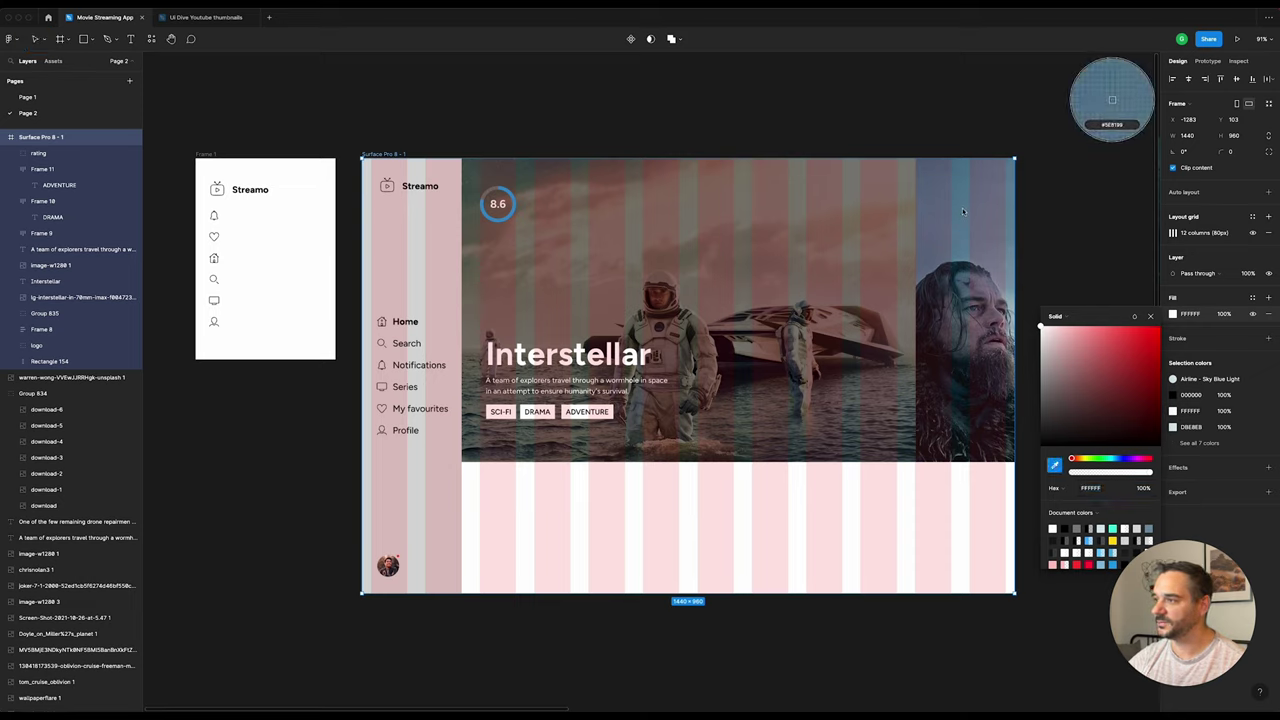
pyautogui.click(960, 207)
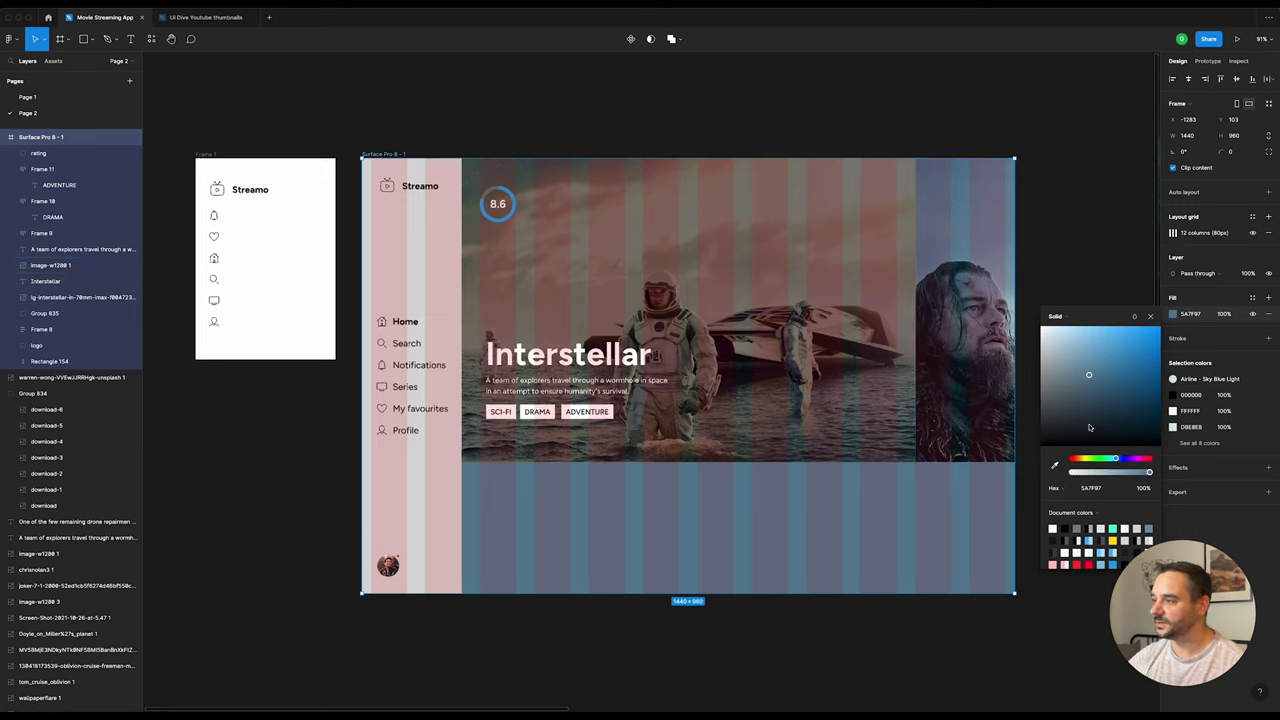
pyautogui.moveTo(1090, 426); pyautogui.dragTo(1089, 438)
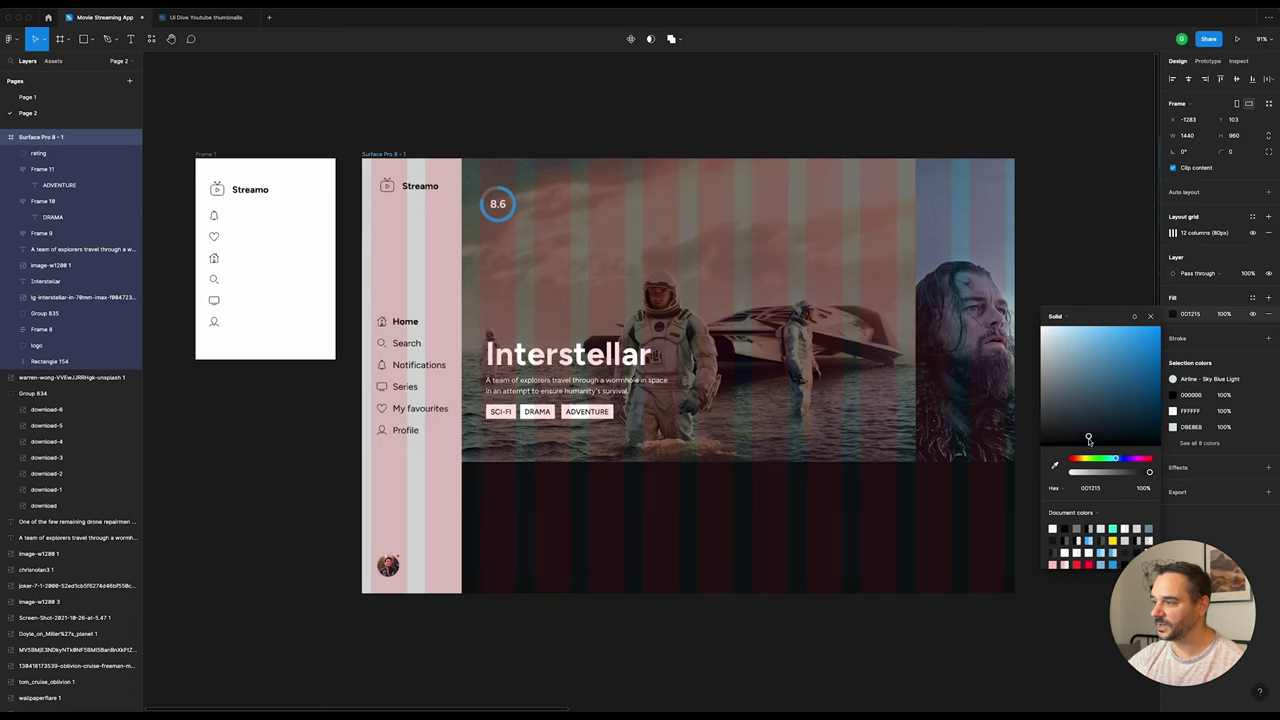
pyautogui.moveTo(1088, 438); pyautogui.dragTo(1091, 437)
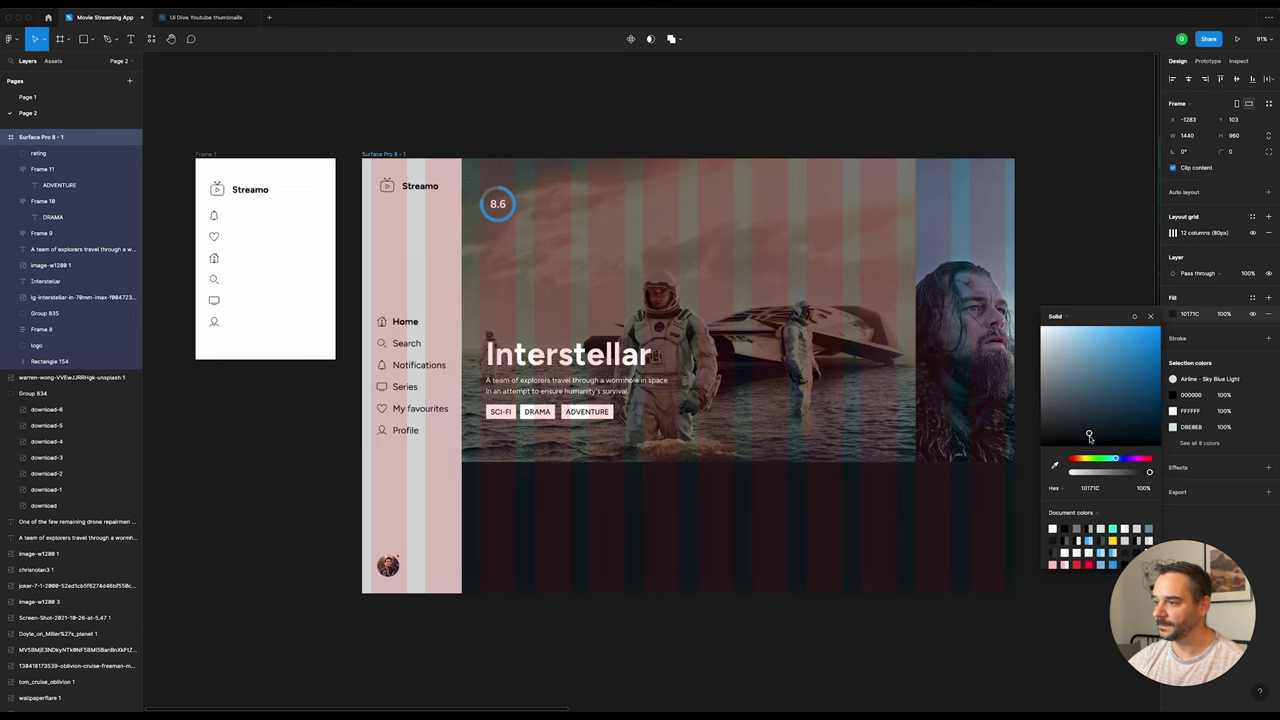
pyautogui.click(410, 134)
pyautogui.click(404, 156)
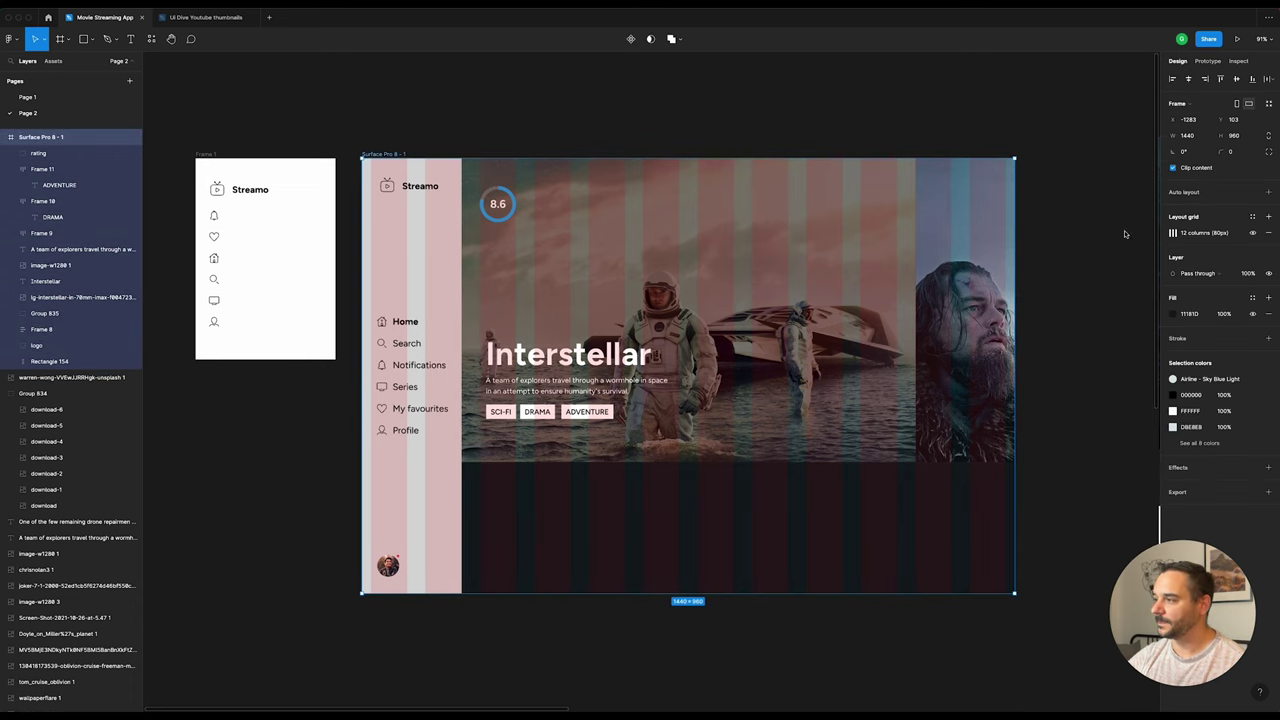
# Step: Hide the frame's pink column layout grid
pyautogui.click(1252, 233)
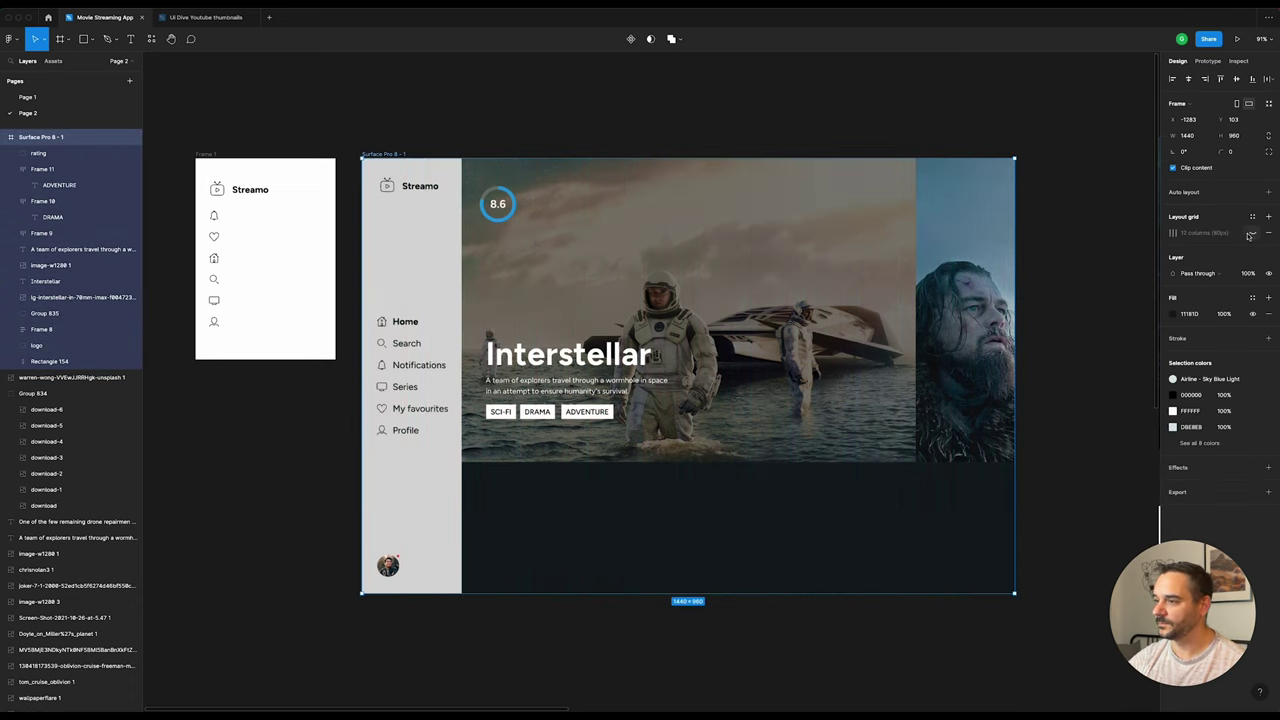
pyautogui.click(843, 98)
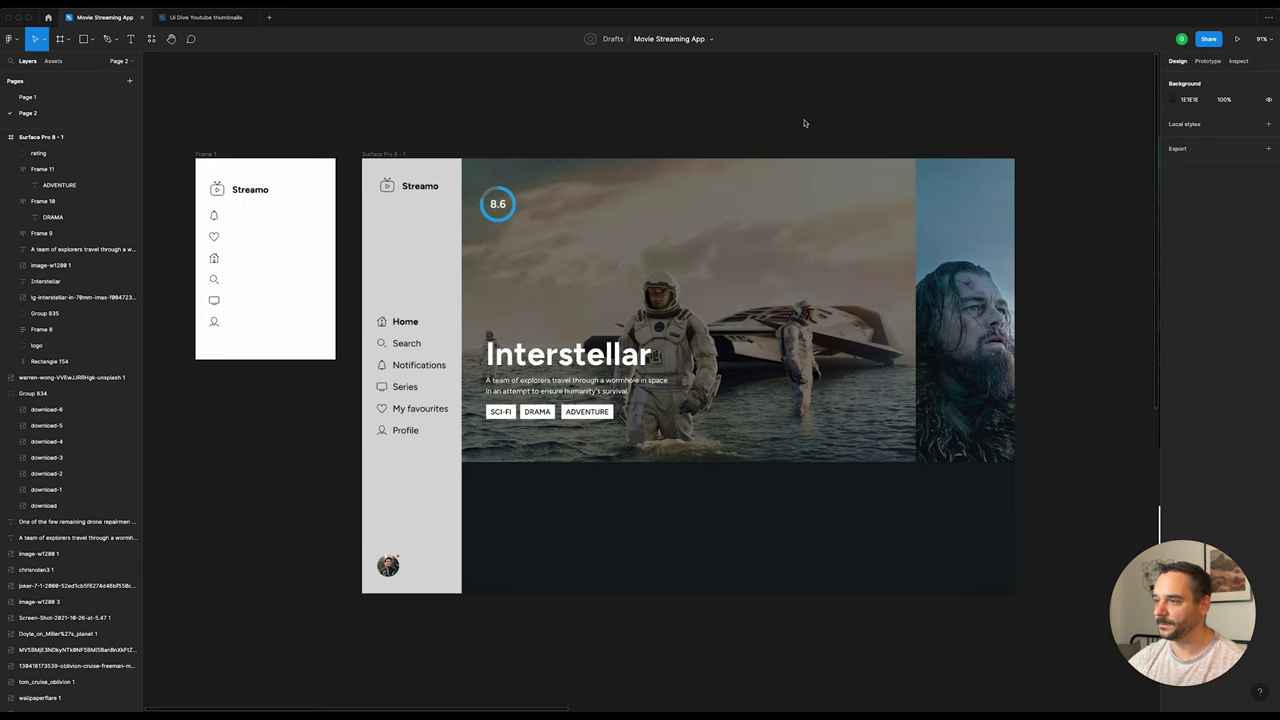
pyautogui.scroll(-5, 419, 135)
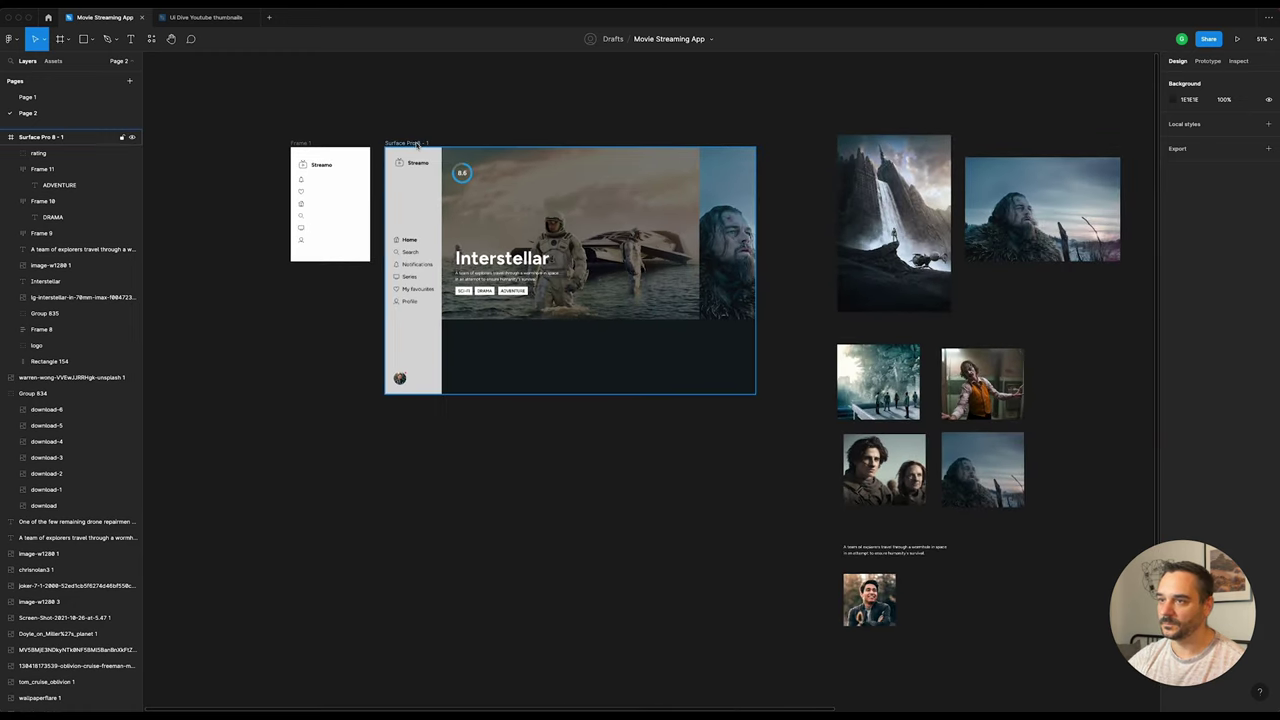
# Step: Extend the frame to 960 tall and duplicate it as Surface Pro 8 - 2
pyautogui.click(414, 146)
pyautogui.moveTo(421, 208); pyautogui.dragTo(414, 146)
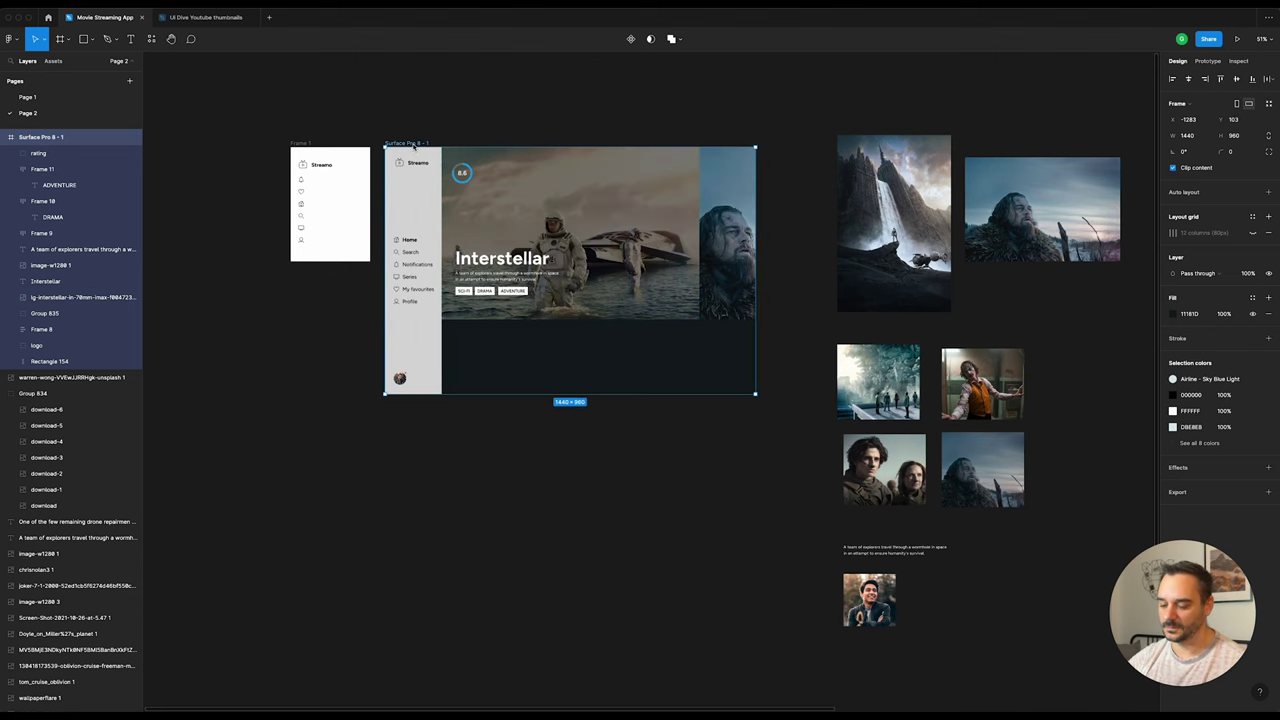
pyautogui.hotkey('ctrl', 'd')
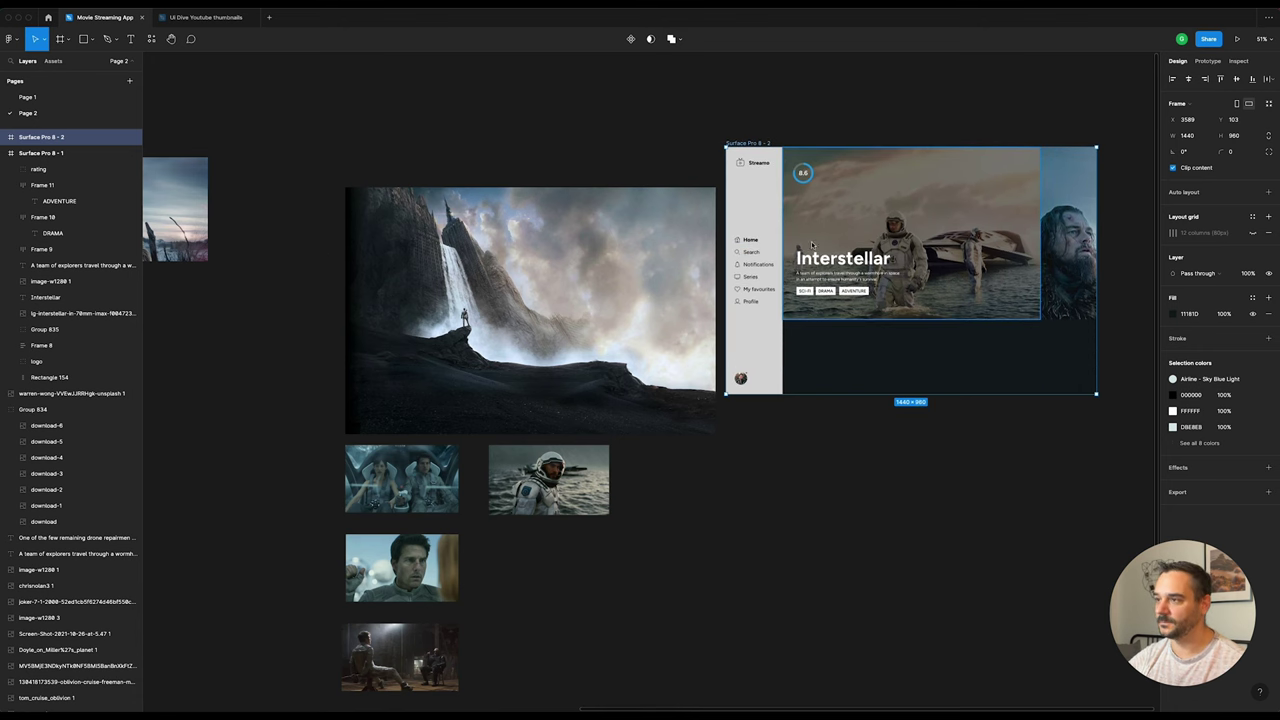
pyautogui.moveTo(812, 245)
pyautogui.mouseDown()
pyautogui.moveTo(245, 381)
pyautogui.moveTo(702, 336)
pyautogui.mouseUp()
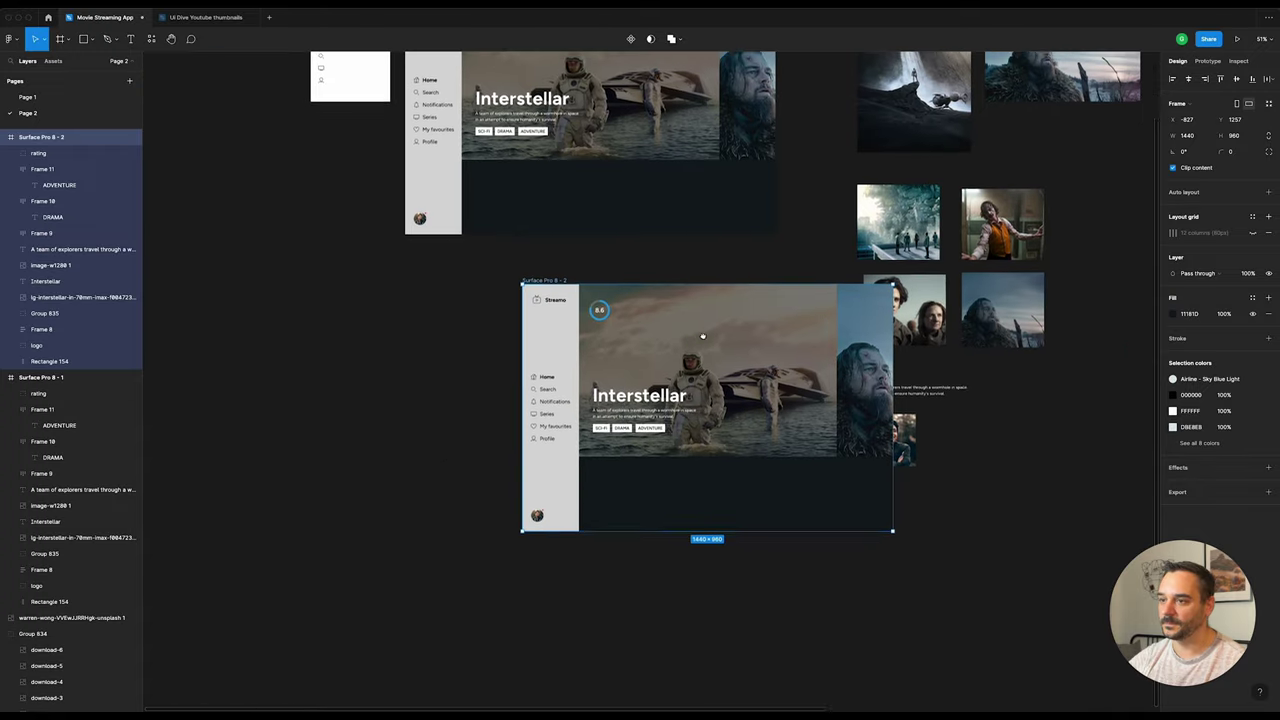
# Step: Snap the Surface Pro 8 - 2 copy directly below the original frame
pyautogui.moveTo(702, 336); pyautogui.dragTo(714, 406)
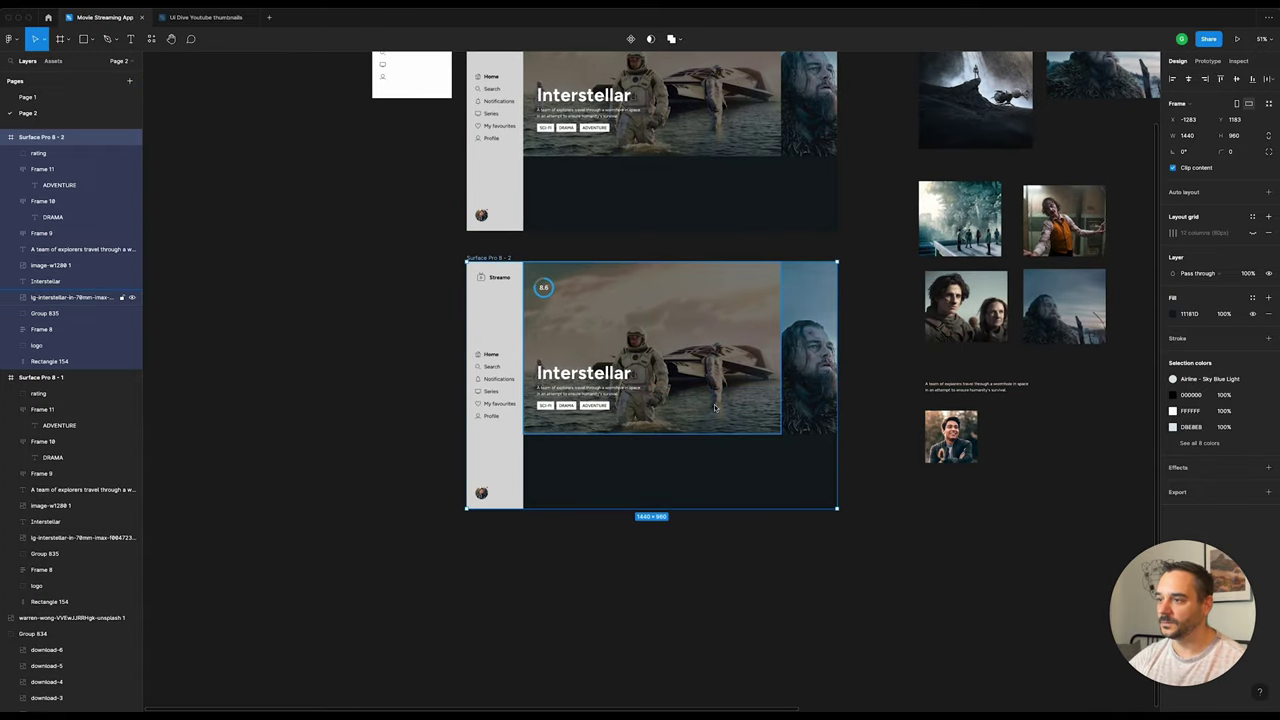
pyautogui.scroll(5, 714, 406)
pyautogui.click(835, 290)
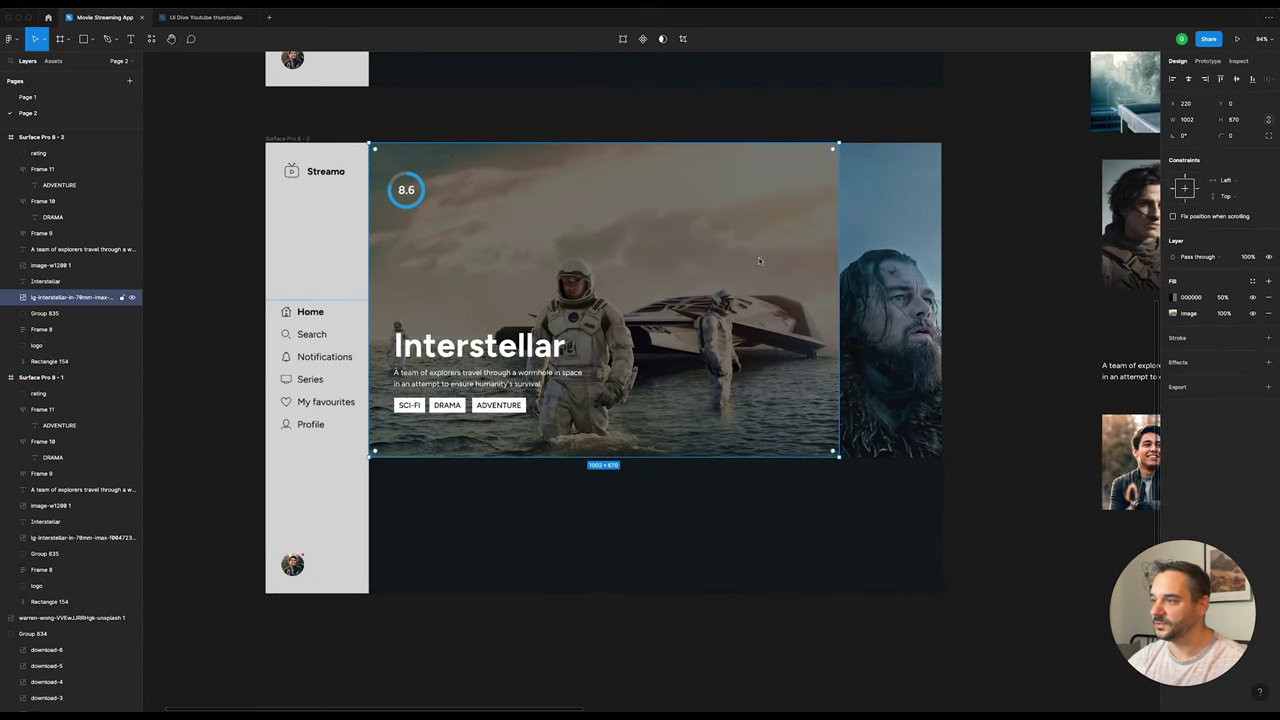
# Step: Shrink the copy's bearded-man photo to 441×538, shift it left over the hero, and add a text layer
pyautogui.click(842, 290)
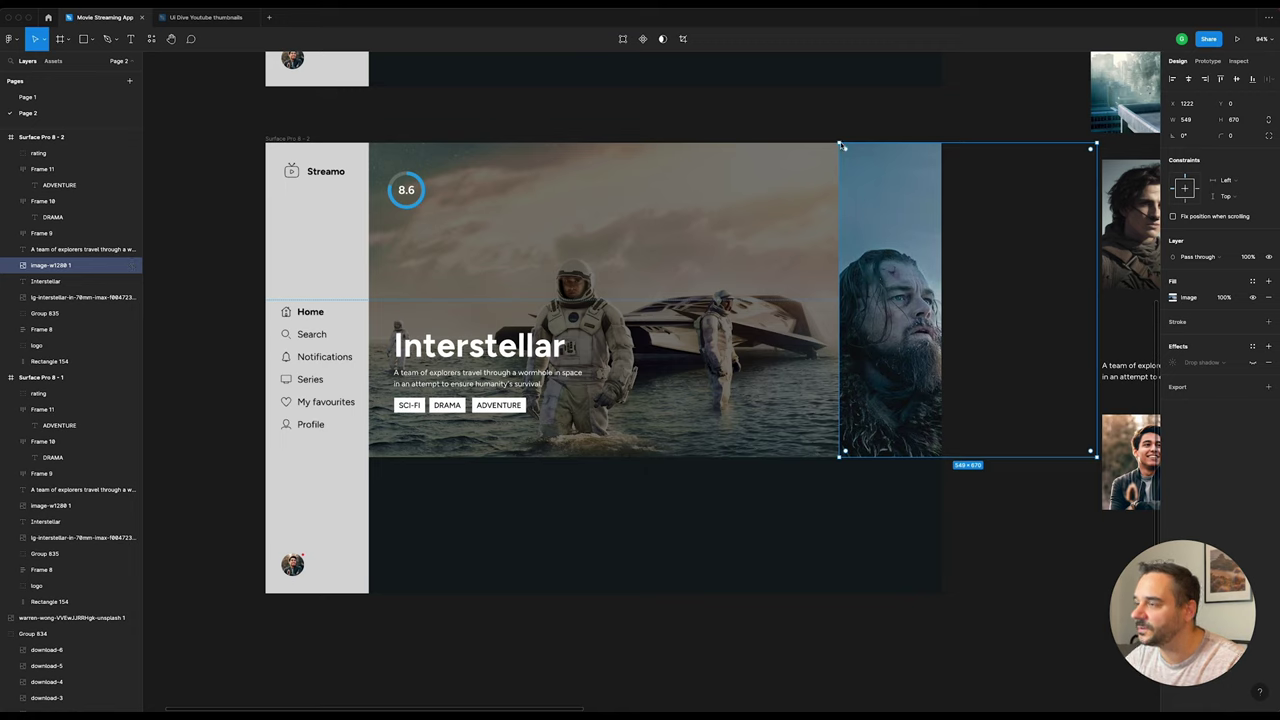
pyautogui.moveTo(842, 146); pyautogui.dragTo(893, 207)
pyautogui.moveTo(903, 288)
pyautogui.mouseDown()
pyautogui.moveTo(818, 244)
pyautogui.moveTo(800, 256)
pyautogui.mouseUp()
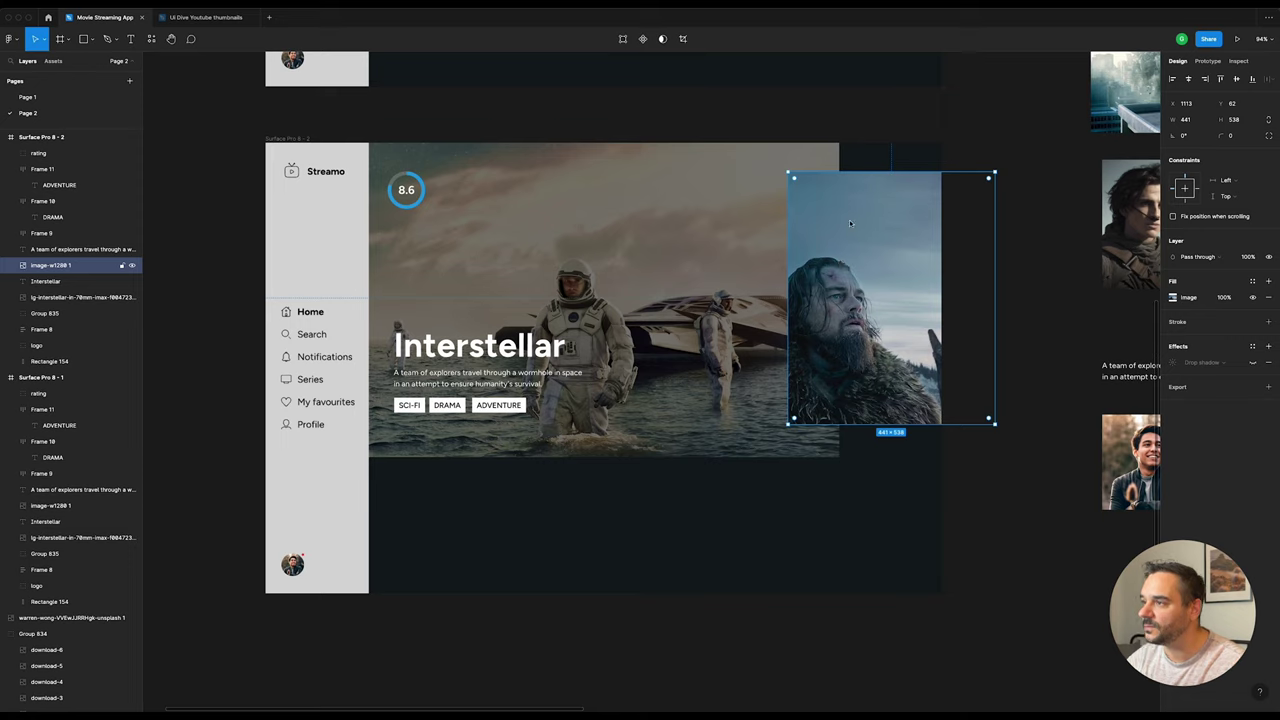
pyautogui.press('t')
pyautogui.click(833, 343)
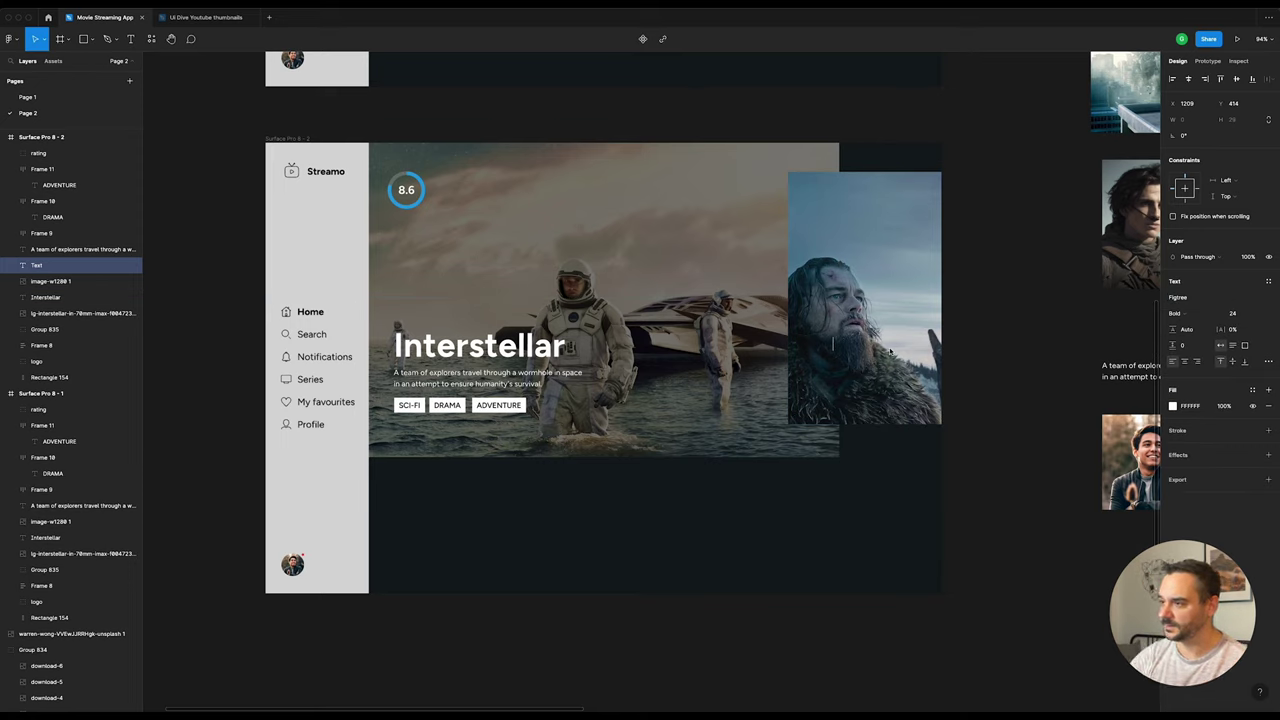
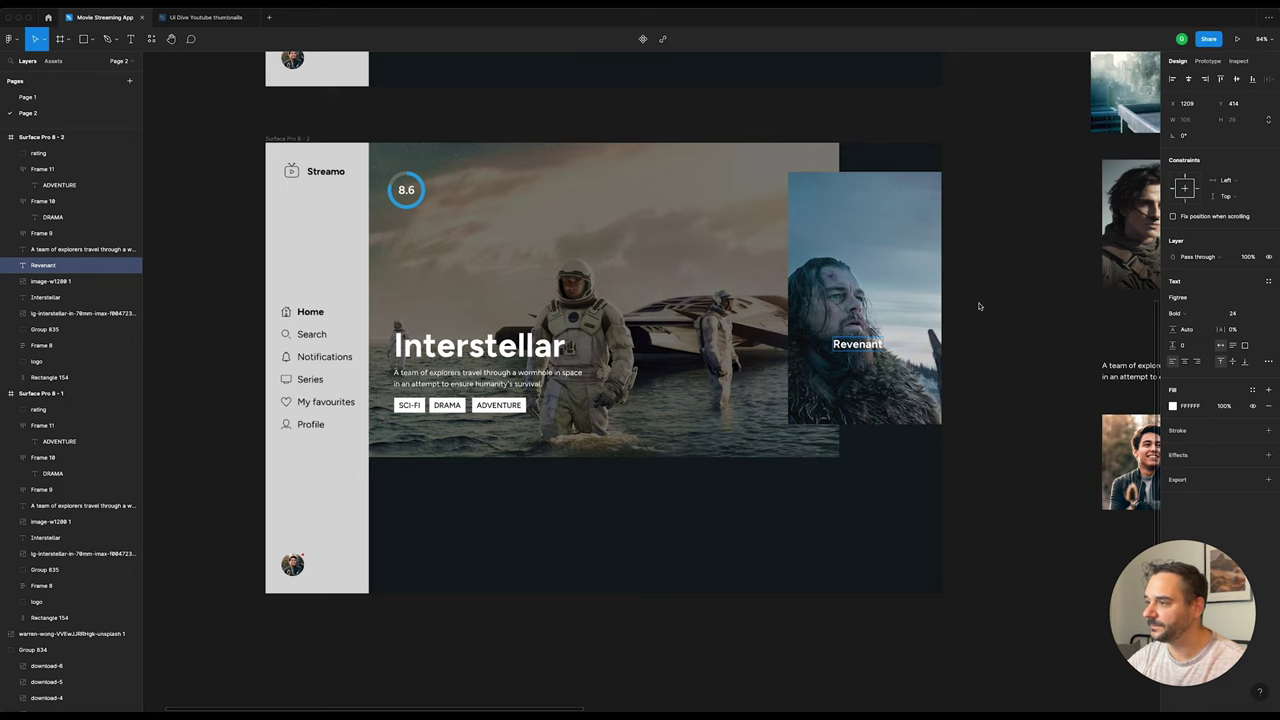
# Step: Set the Revenant title to size 32, place it on the poster's lower-left, and duplicate it below
pyautogui.press('Escape')
pyautogui.click(1240, 316)
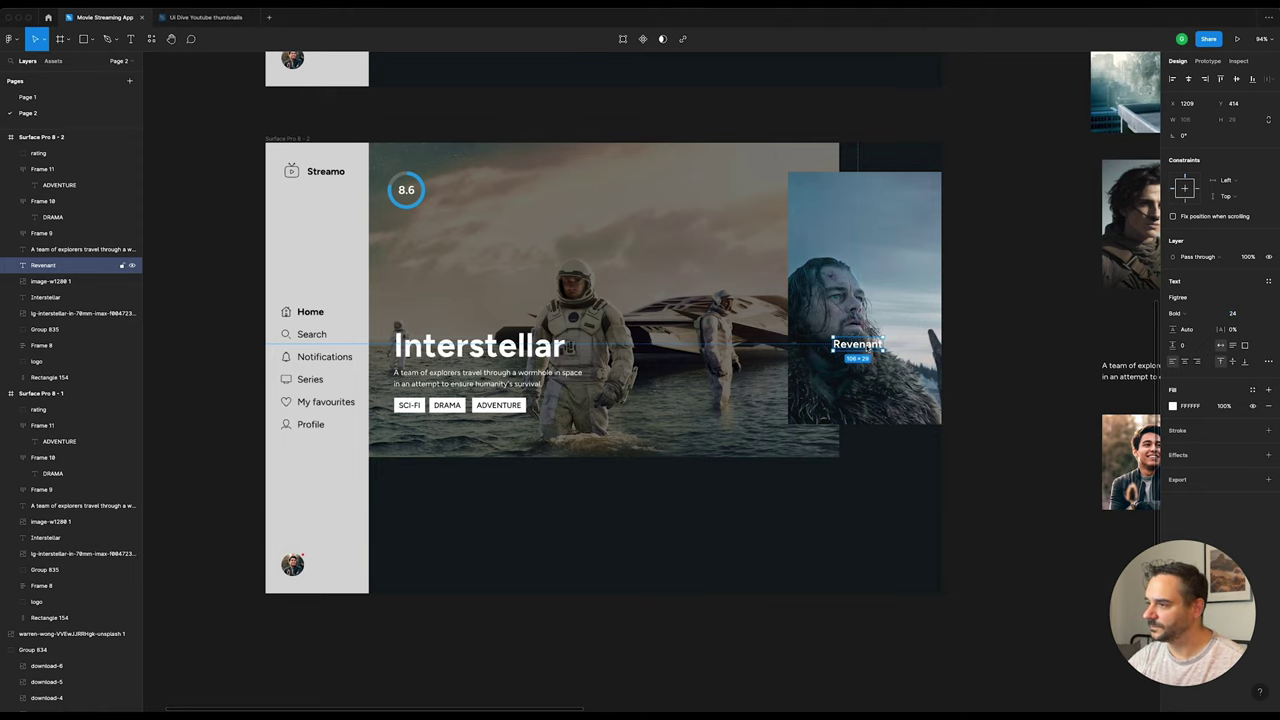
pyautogui.click(1240, 316)
pyautogui.write('32')
pyautogui.press('Return')
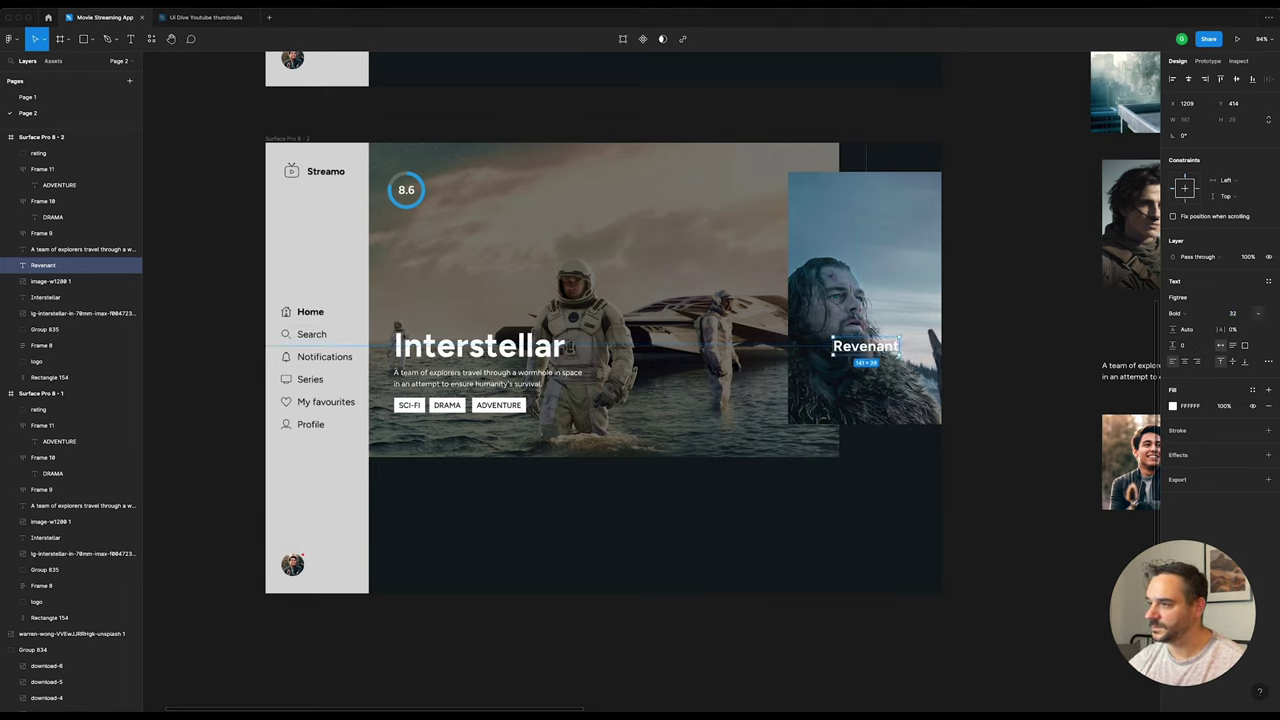
pyautogui.moveTo(870, 360); pyautogui.dragTo(850, 391)
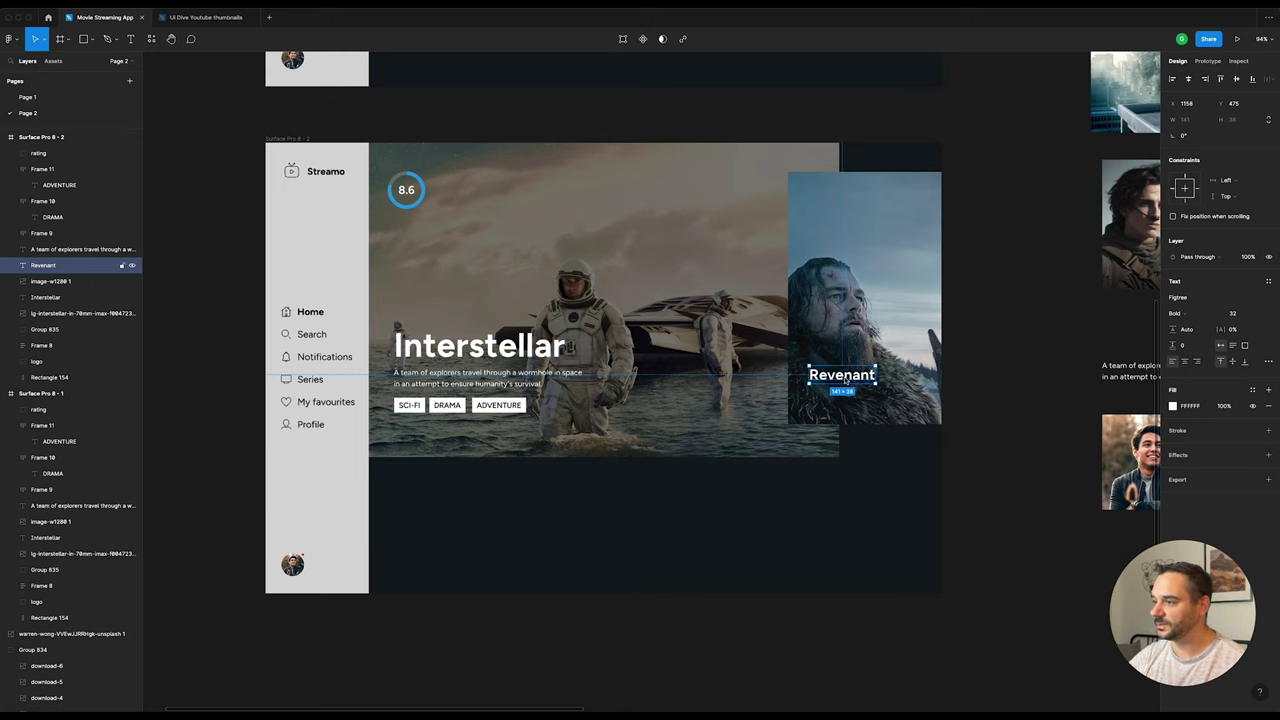
pyautogui.moveTo(845, 380); pyautogui.dragTo(836, 398)
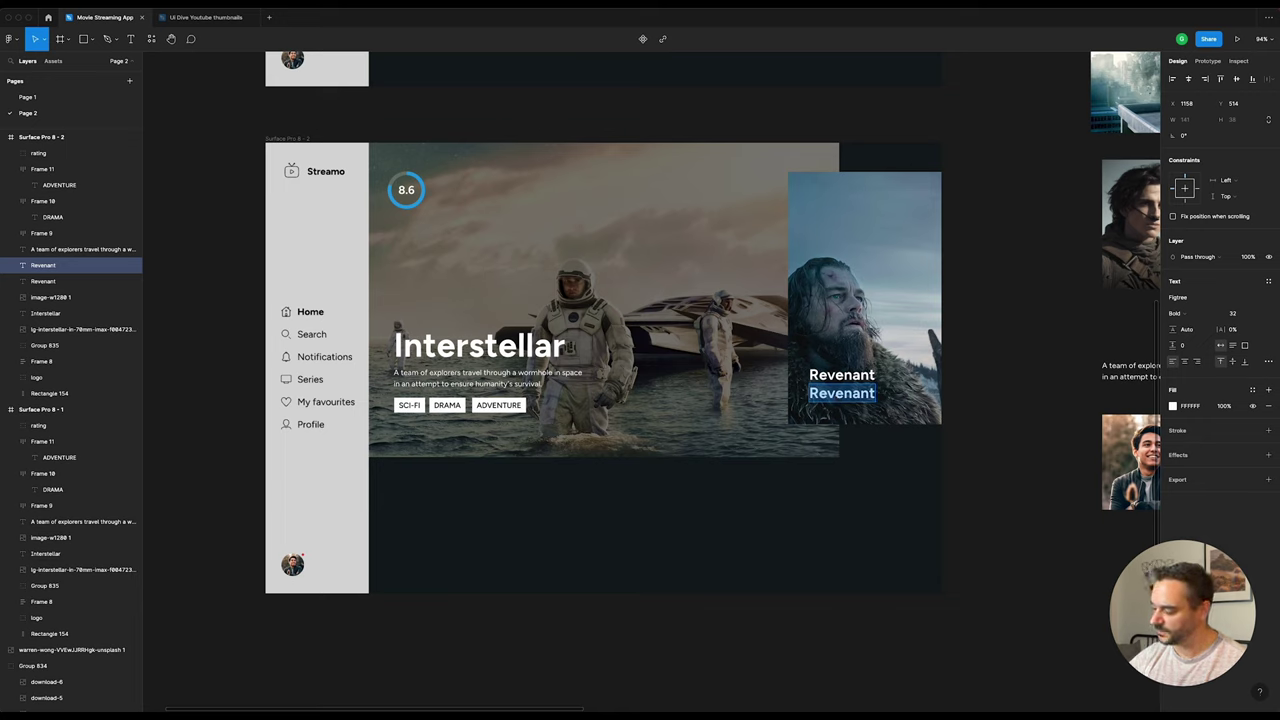
# Step: Retype the duplicate line as '2013, Adventure'
pyautogui.write('2013,')
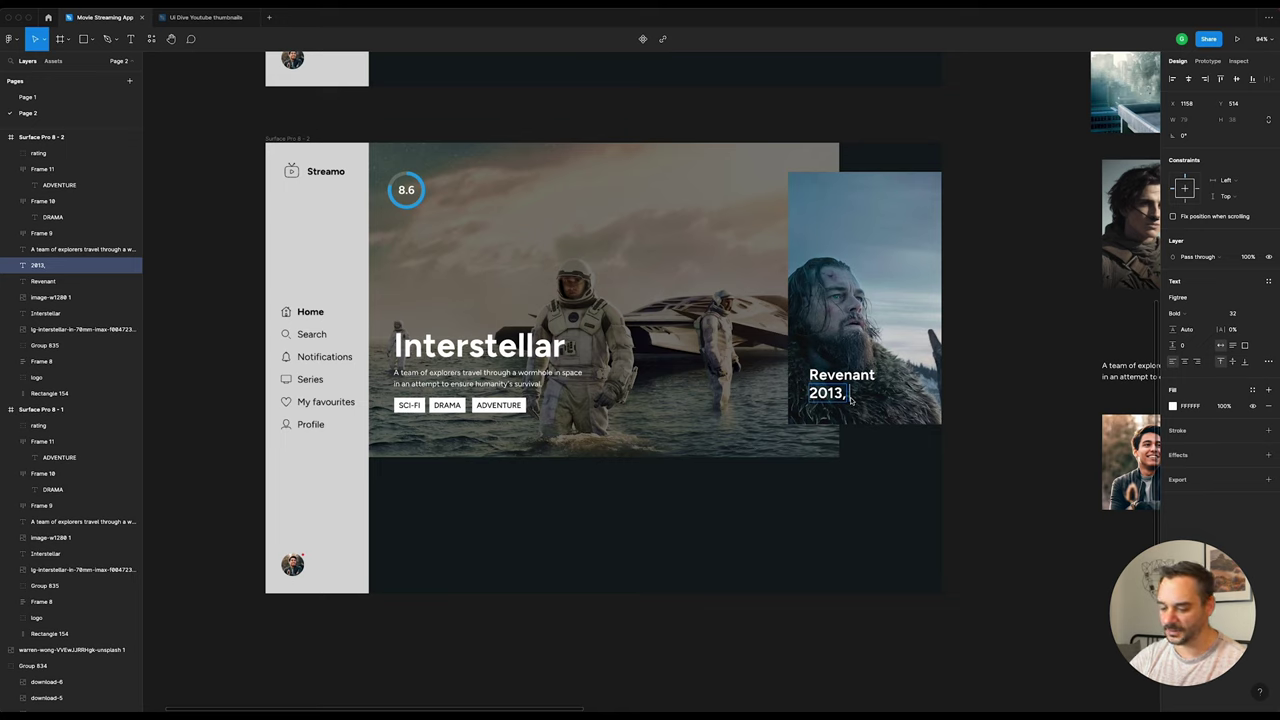
pyautogui.write('Ad')
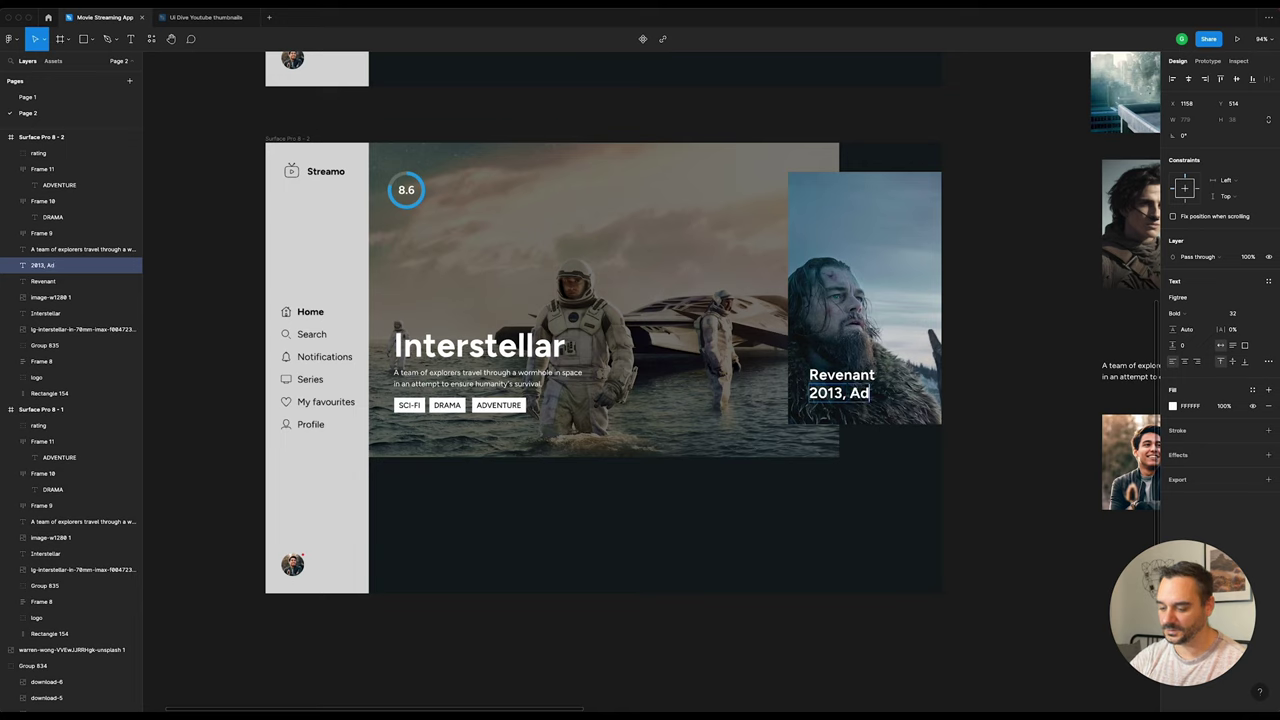
pyautogui.write('venture')
pyautogui.press('Escape')
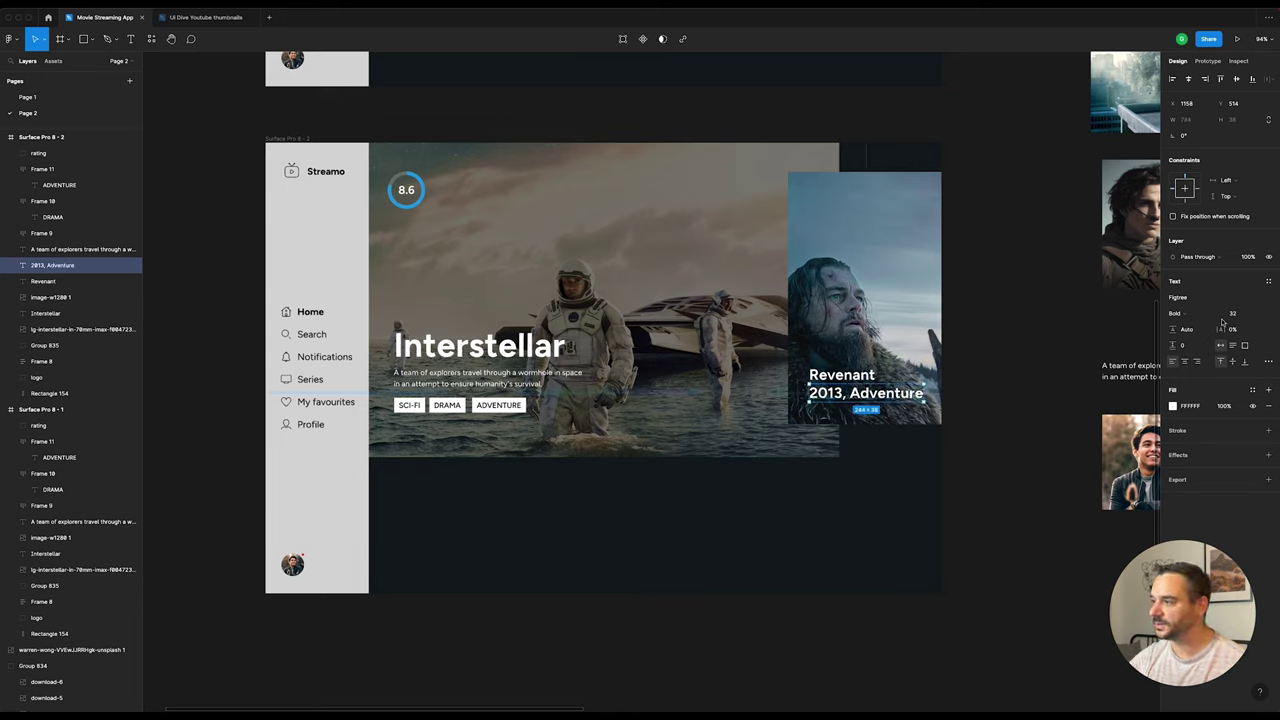
# Step: Set the subtitle to font size 16 in Regular weight
pyautogui.click(1240, 317)
pyautogui.write('6')
pyautogui.press('Return')
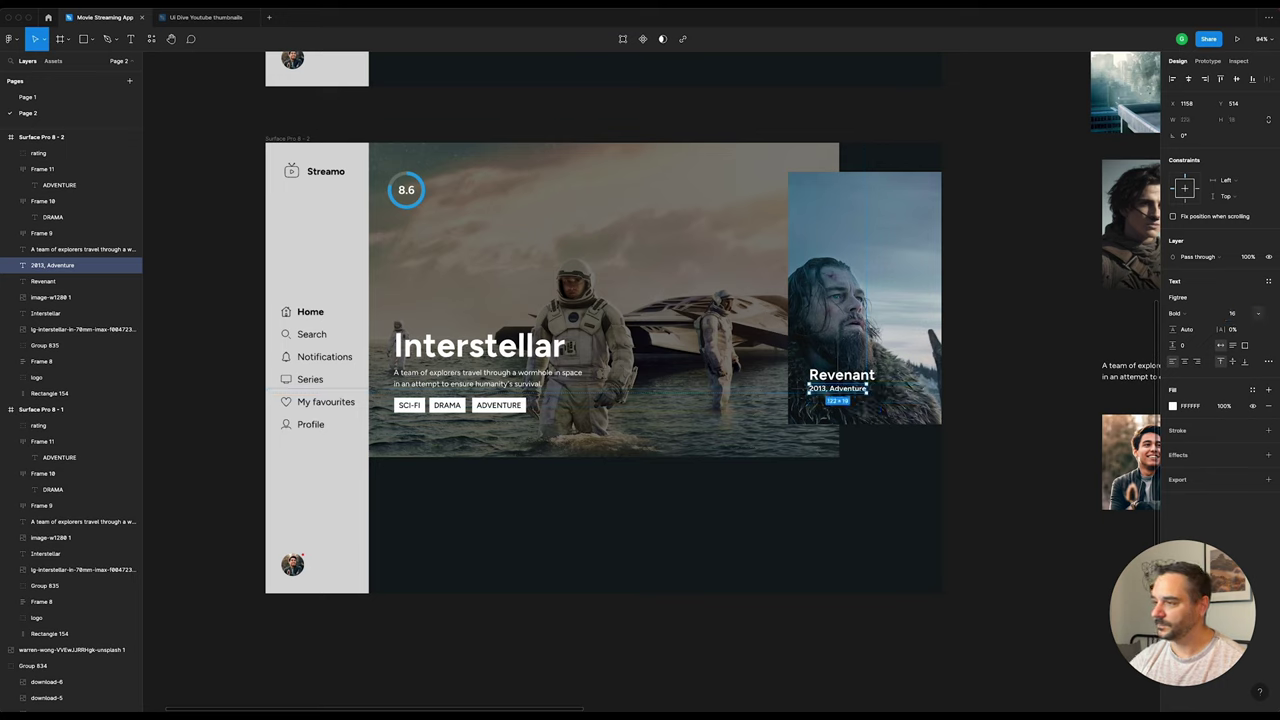
pyautogui.click(1211, 314)
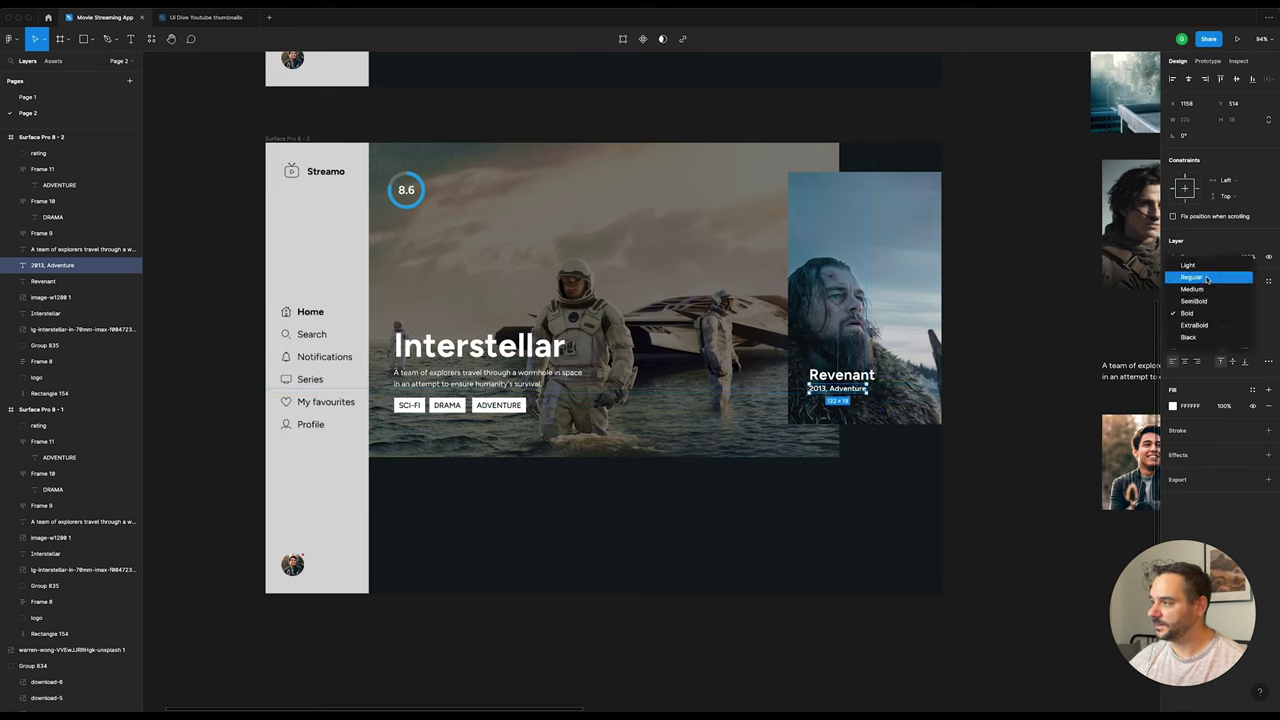
pyautogui.click(1207, 279)
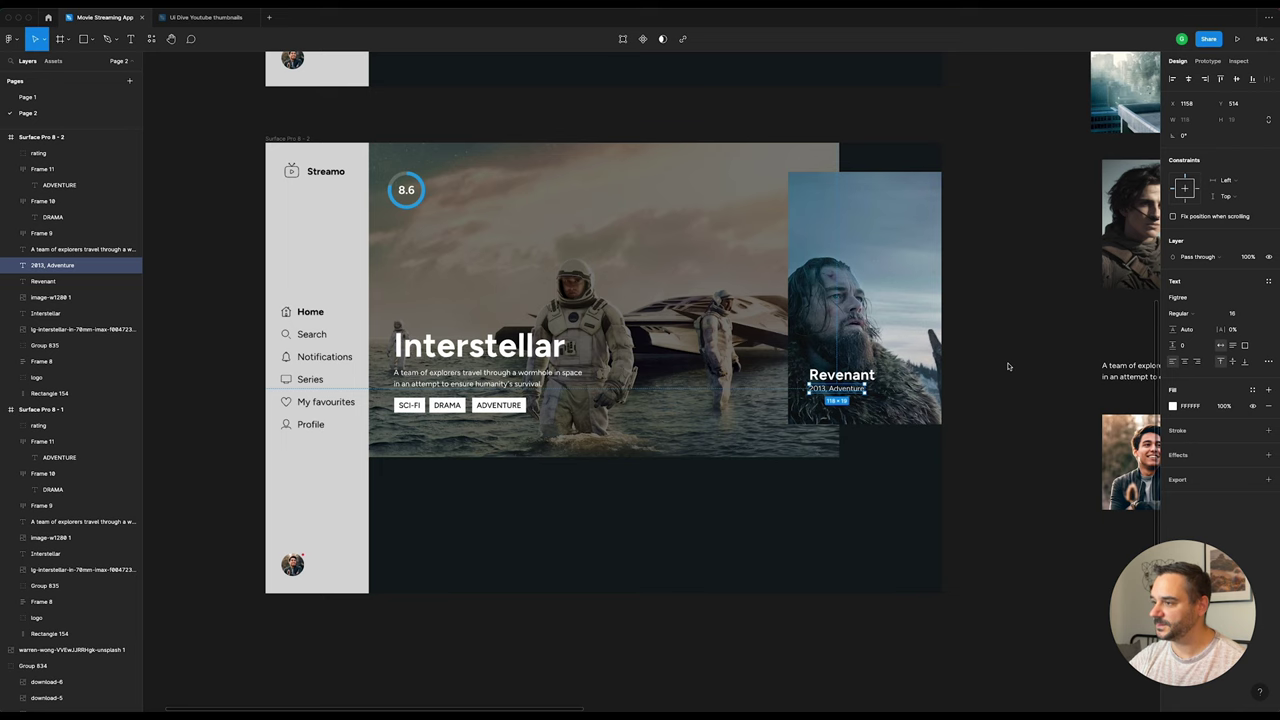
pyautogui.click(1006, 299)
pyautogui.scroll(-2, 920, 311)
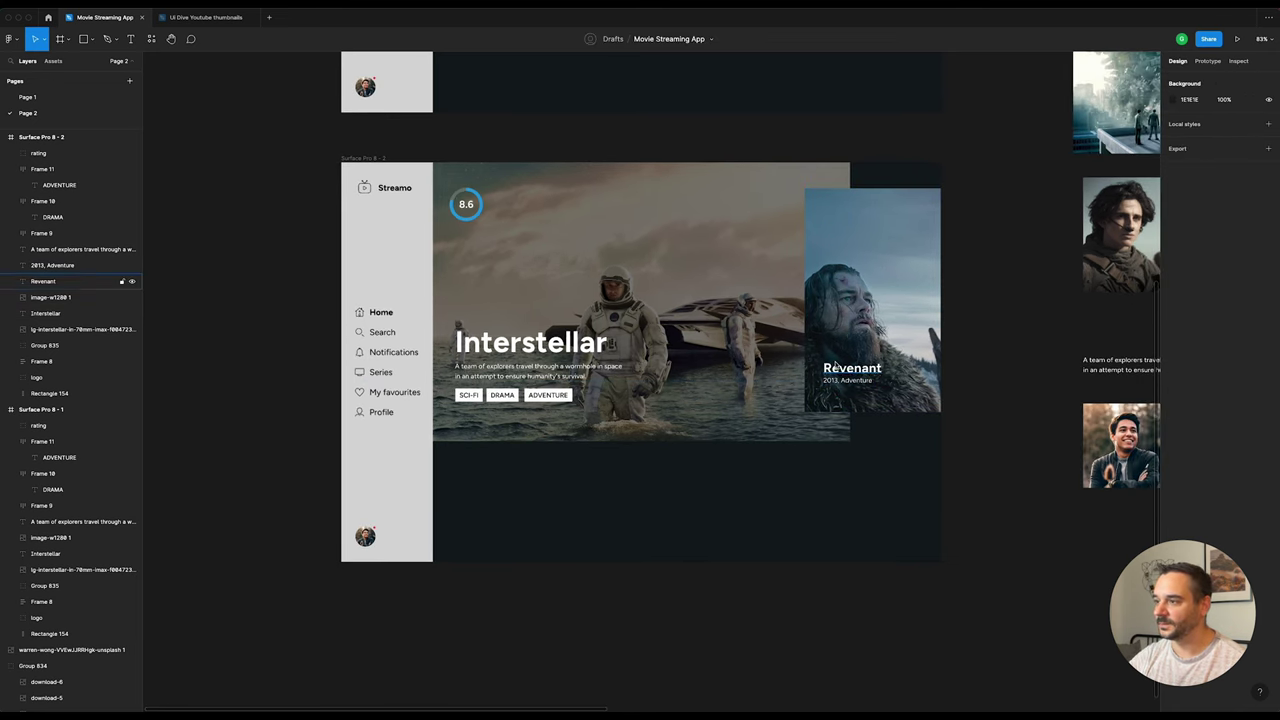
pyautogui.scroll(2, 835, 365)
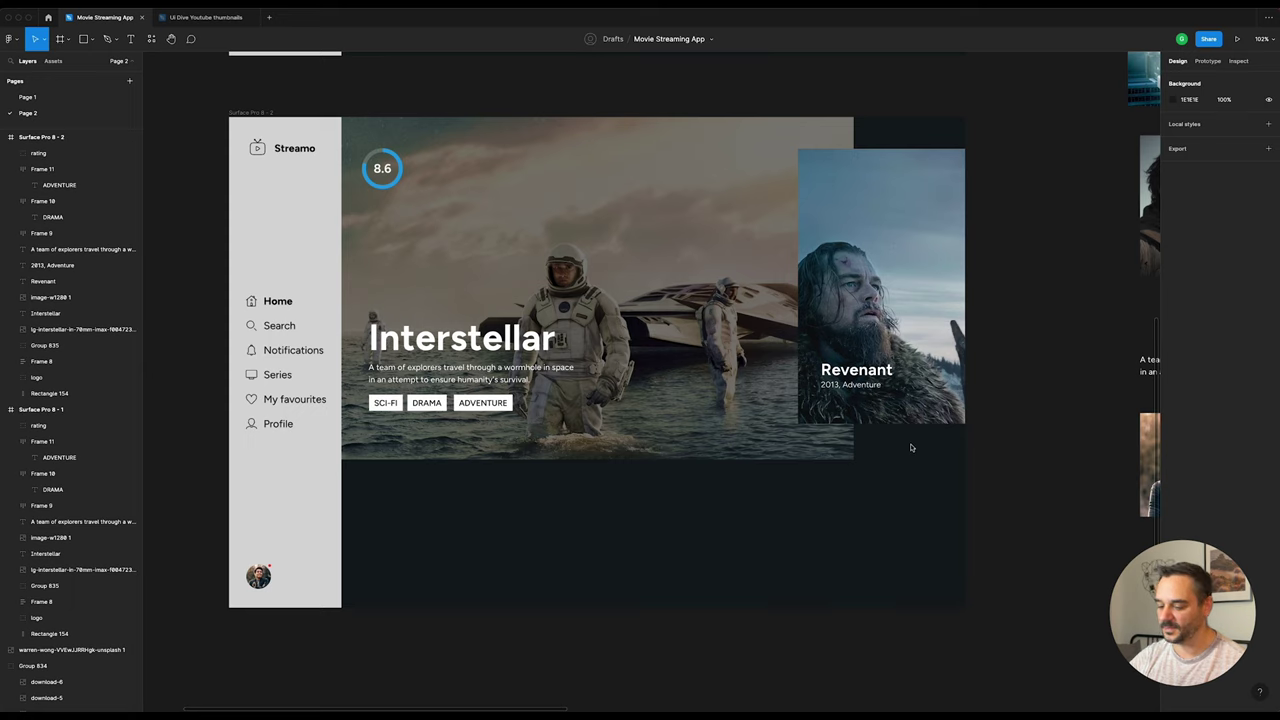
# Step: Draw a three-point chevron path below the Revenant card with the Pen tool
pyautogui.press('p')
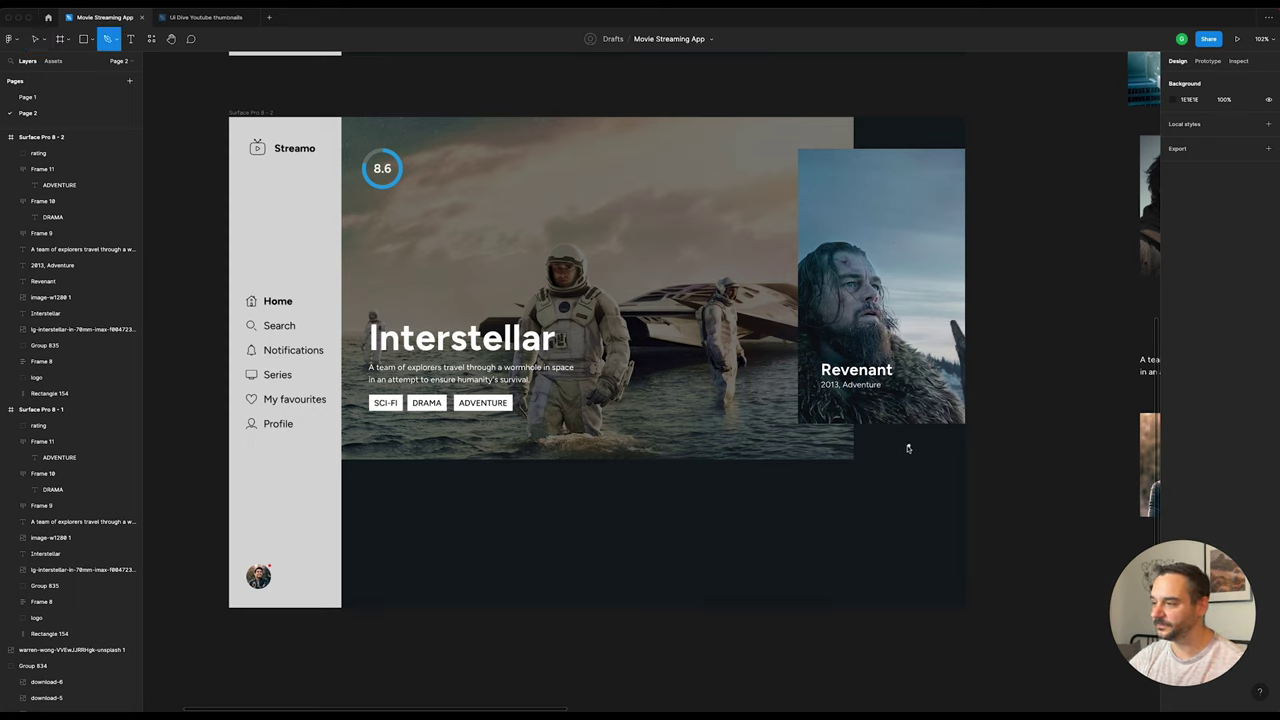
pyautogui.click(886, 436)
pyautogui.click(895, 446)
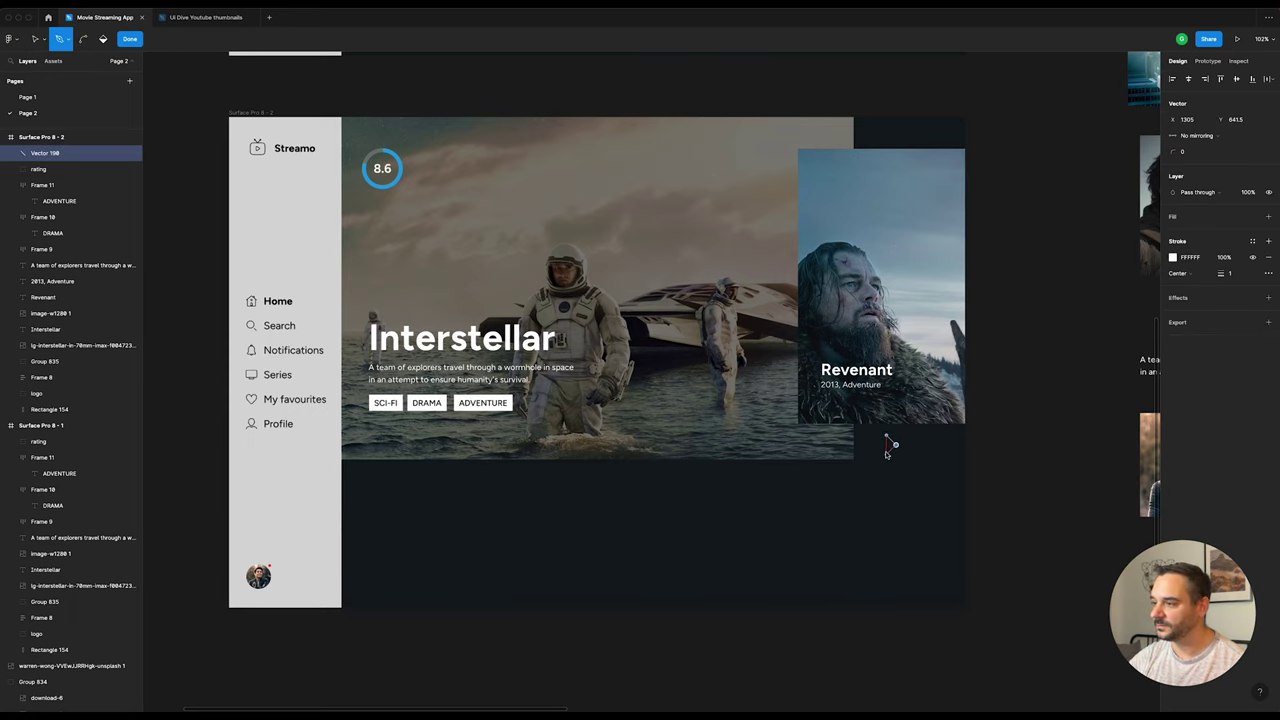
pyautogui.click(885, 454)
pyautogui.press('Escape')
pyautogui.click(1173, 321)
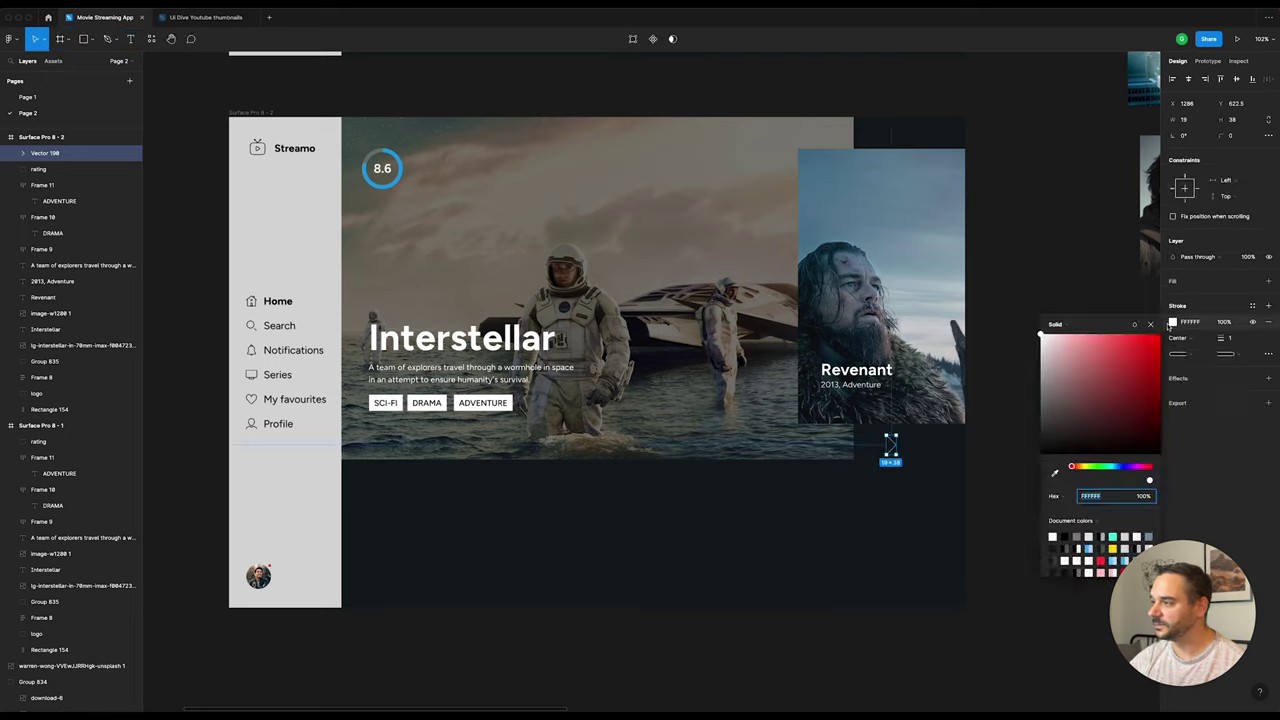
pyautogui.click(994, 274)
# Step: Duplicate the chevron beside itself and flip the copy horizontally into a right arrow
pyautogui.click(895, 448)
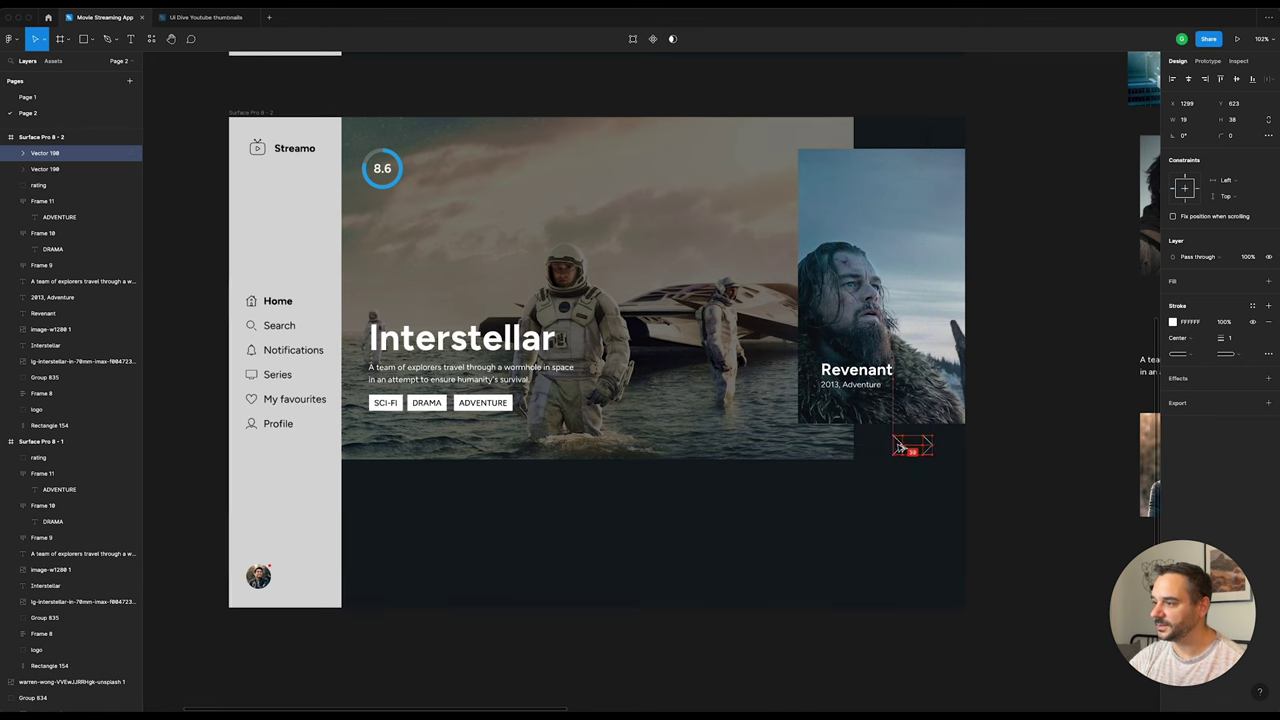
pyautogui.moveTo(897, 448); pyautogui.dragTo(885, 450)
pyautogui.rightClick(886, 449)
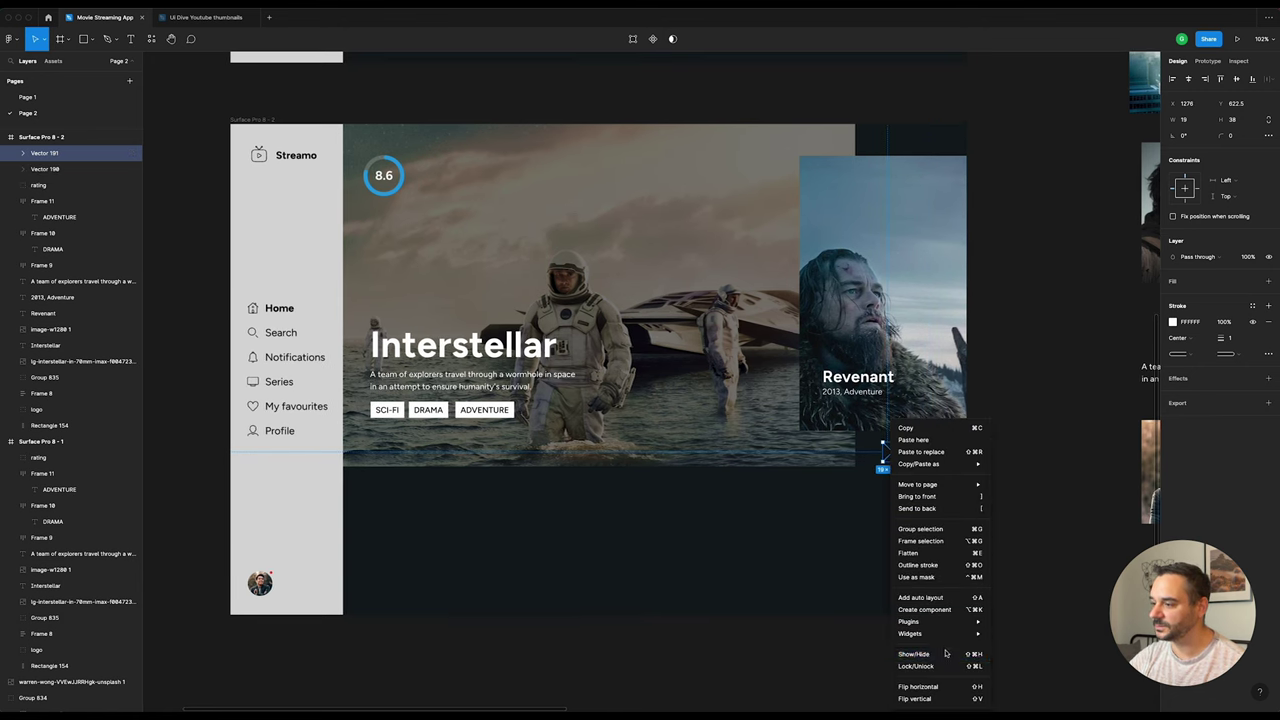
pyautogui.click(930, 687)
pyautogui.click(1006, 480)
pyautogui.scroll(-2, 1006, 479)
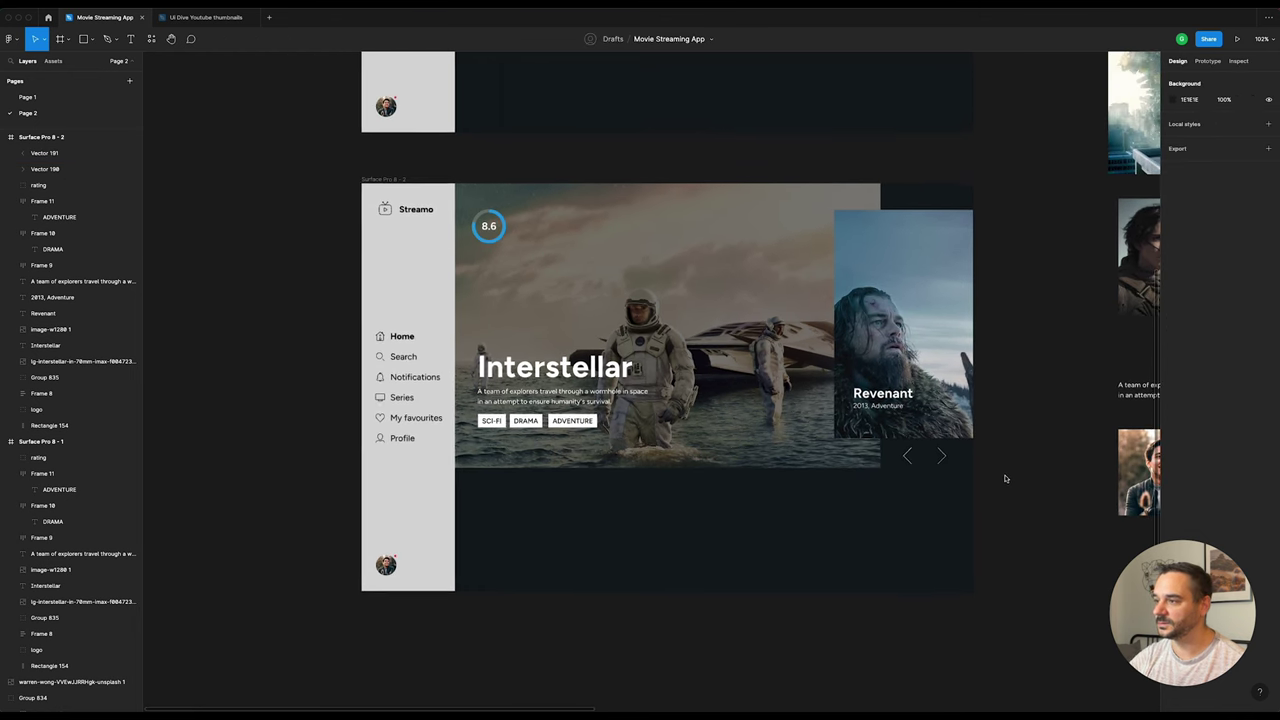
pyautogui.scroll(1, 900, 480)
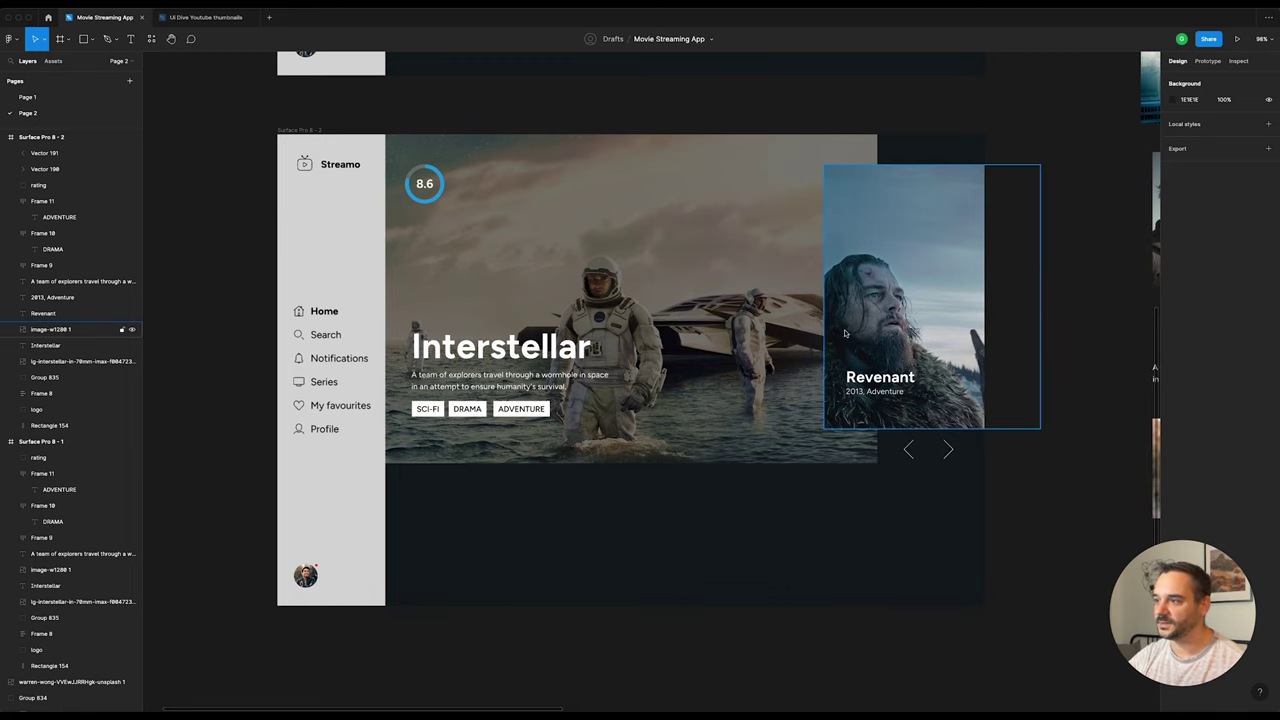
# Step: Duplicate the Surface Pro 8 - 2 frame below as Surface Pro 8 - 3
pyautogui.scroll(-5, 621, 233)
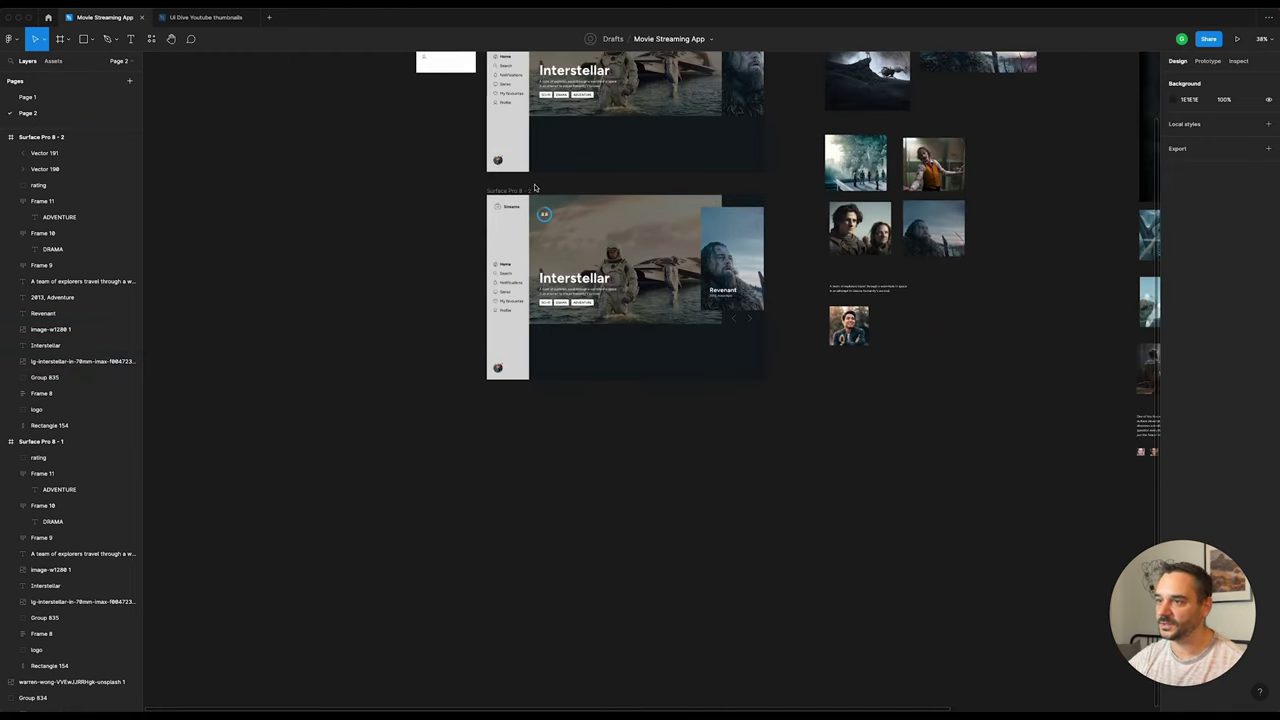
pyautogui.click(522, 192)
pyautogui.moveTo(520, 202); pyautogui.dragTo(520, 401)
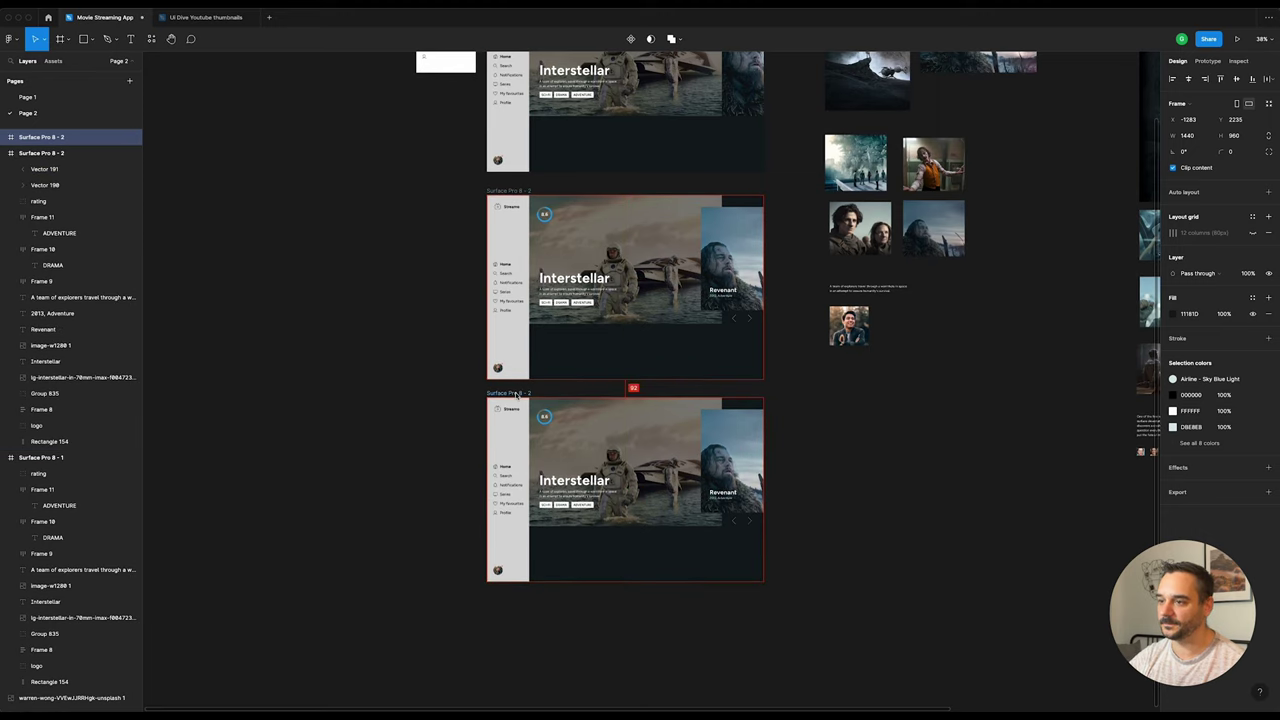
# Step: Narrow the copy's Interstellar hero image to 861 wide
pyautogui.scroll(3, 618, 539)
pyautogui.scroll(3, 618, 539)
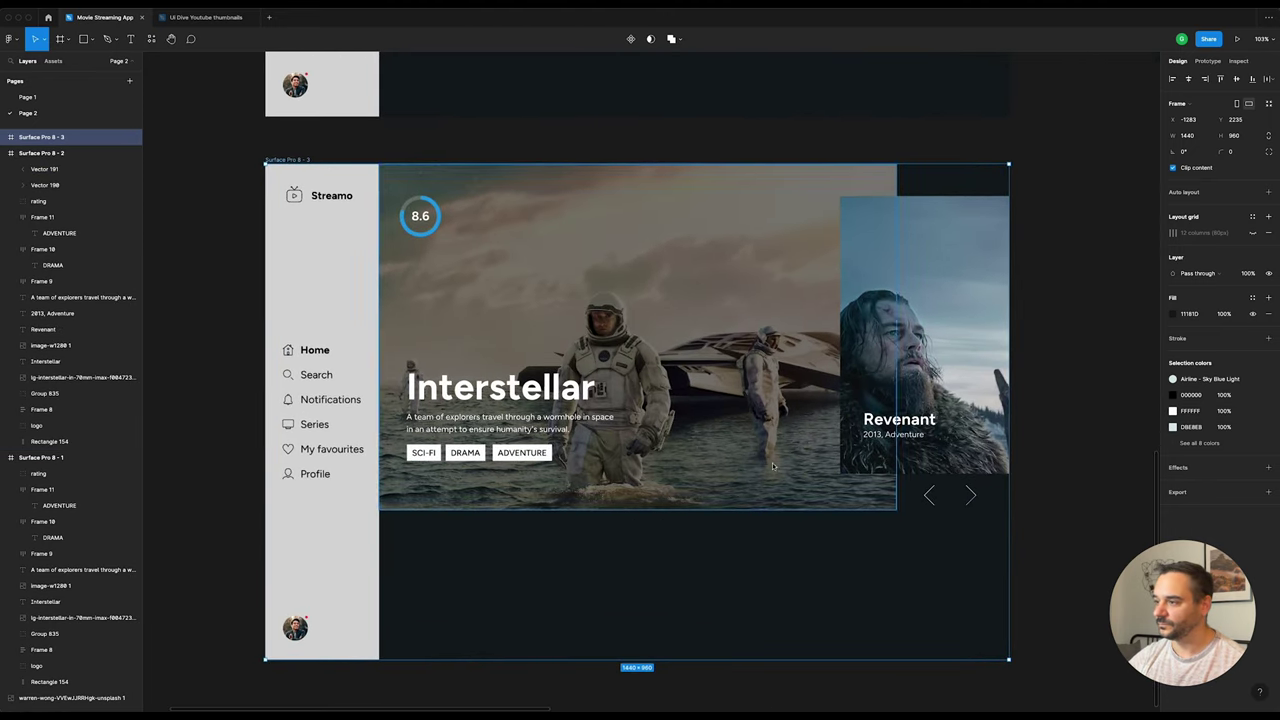
pyautogui.click(922, 424)
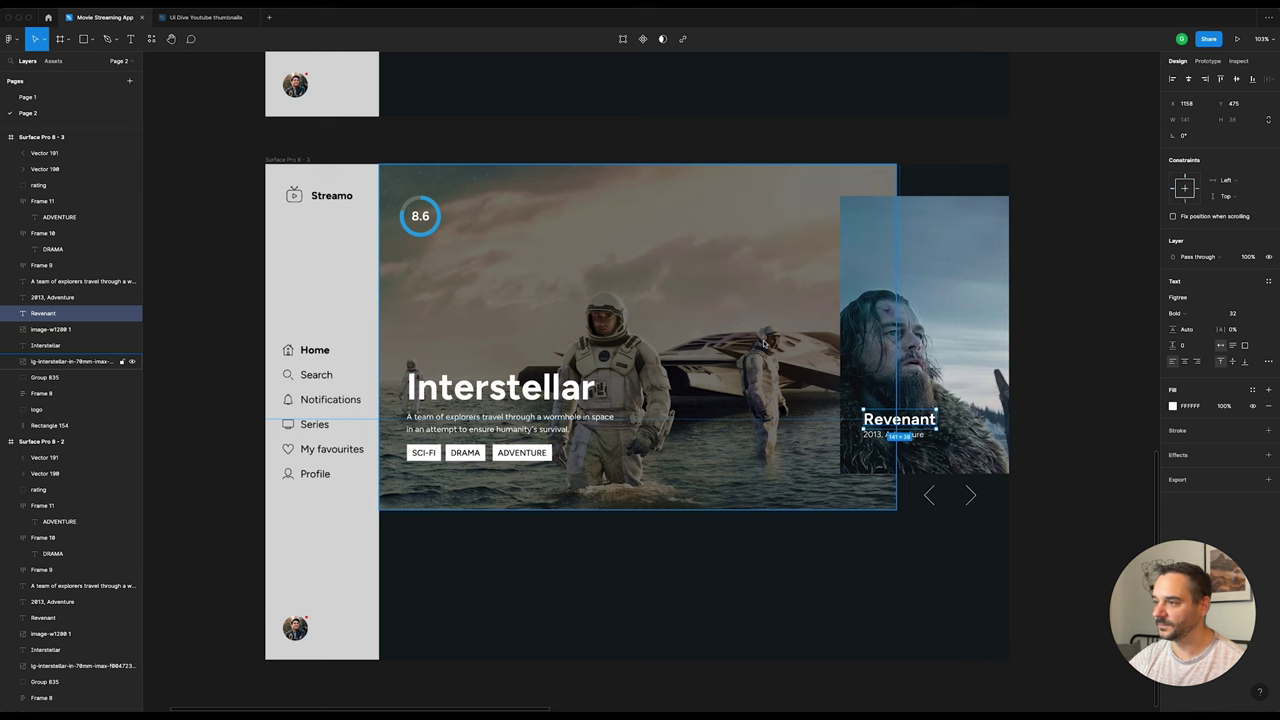
pyautogui.click(764, 343)
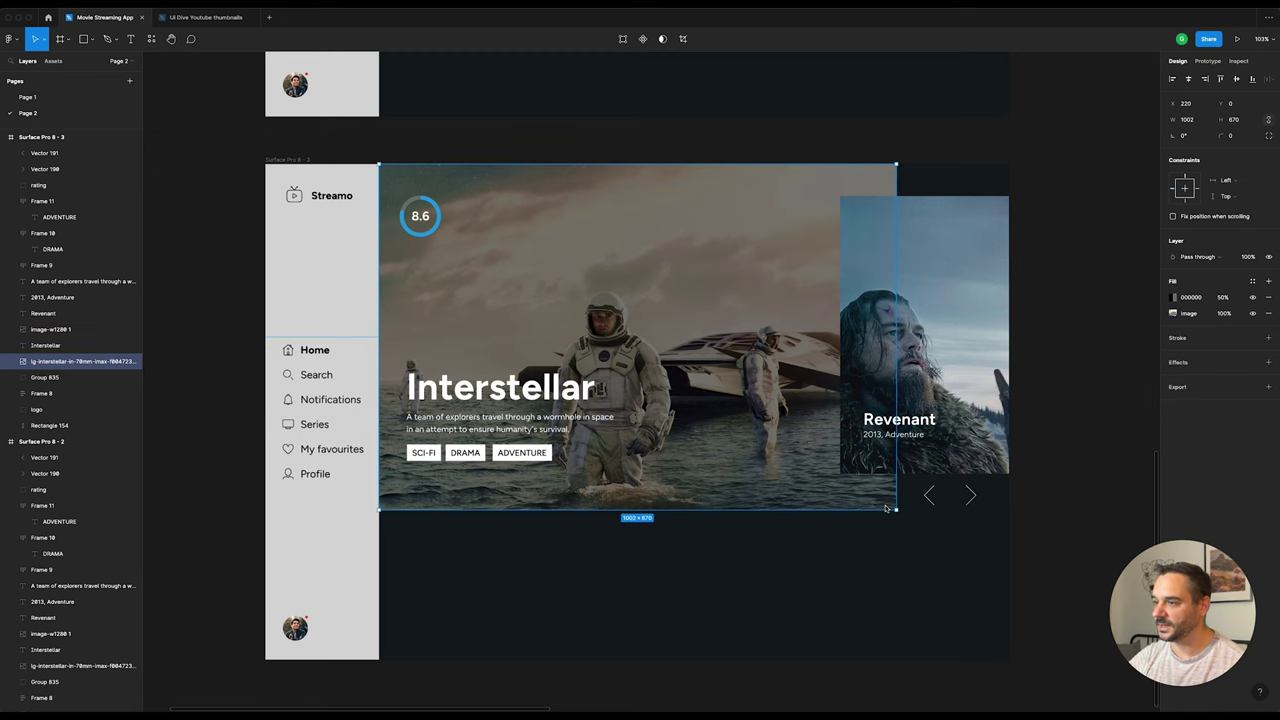
pyautogui.moveTo(885, 508); pyautogui.dragTo(812, 510)
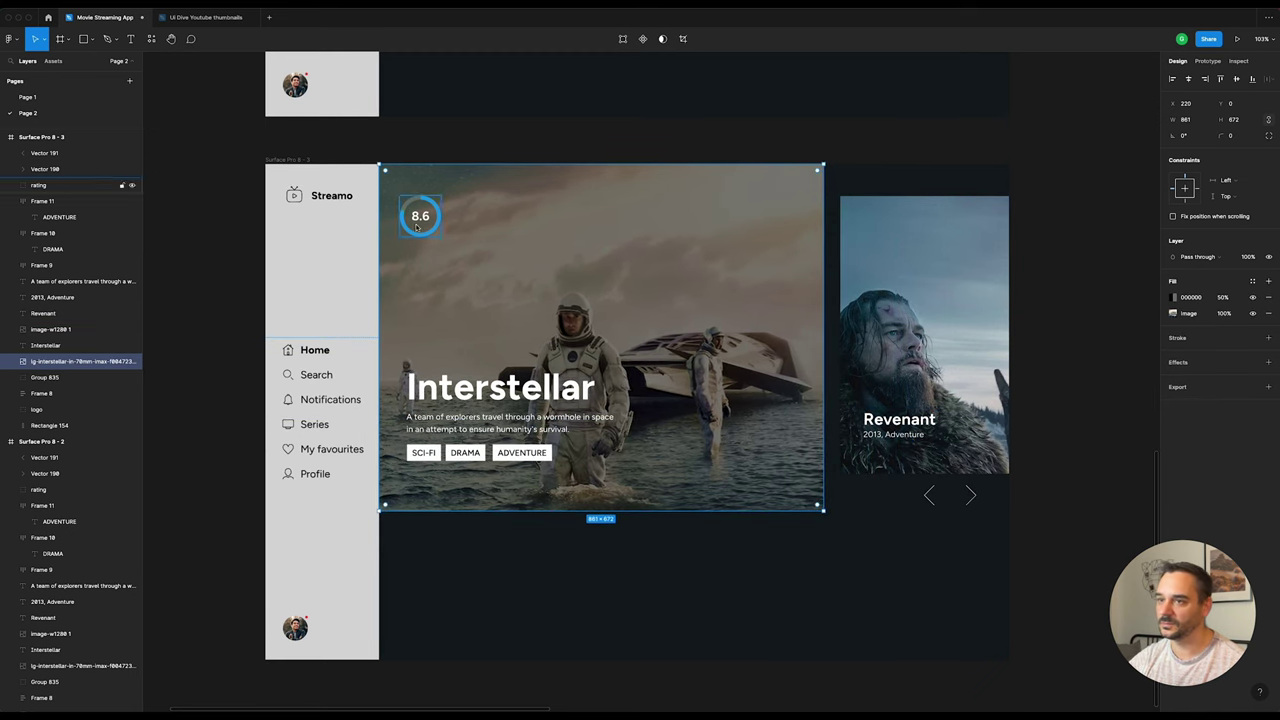
pyautogui.press('Escape')
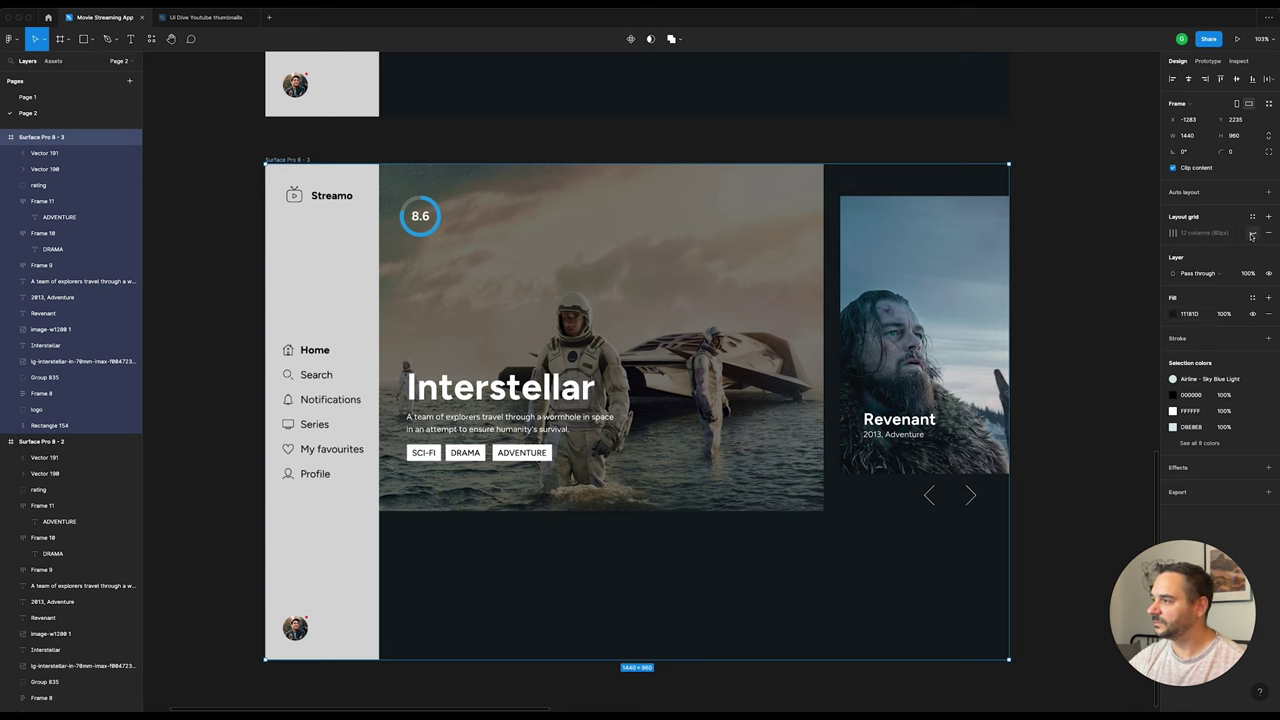
# Step: Butt the Revenant poster against the trimmed hero image and resize it to 380×356
pyautogui.click(927, 279)
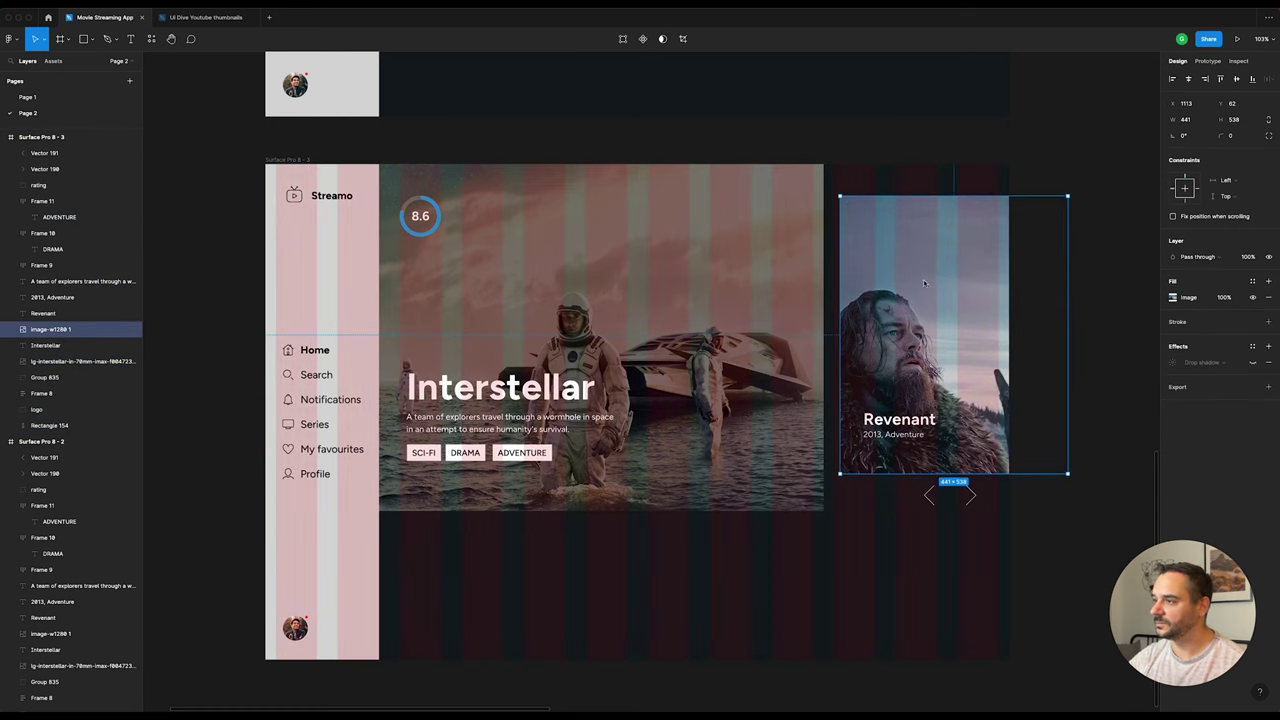
pyautogui.moveTo(924, 283); pyautogui.dragTo(910, 257)
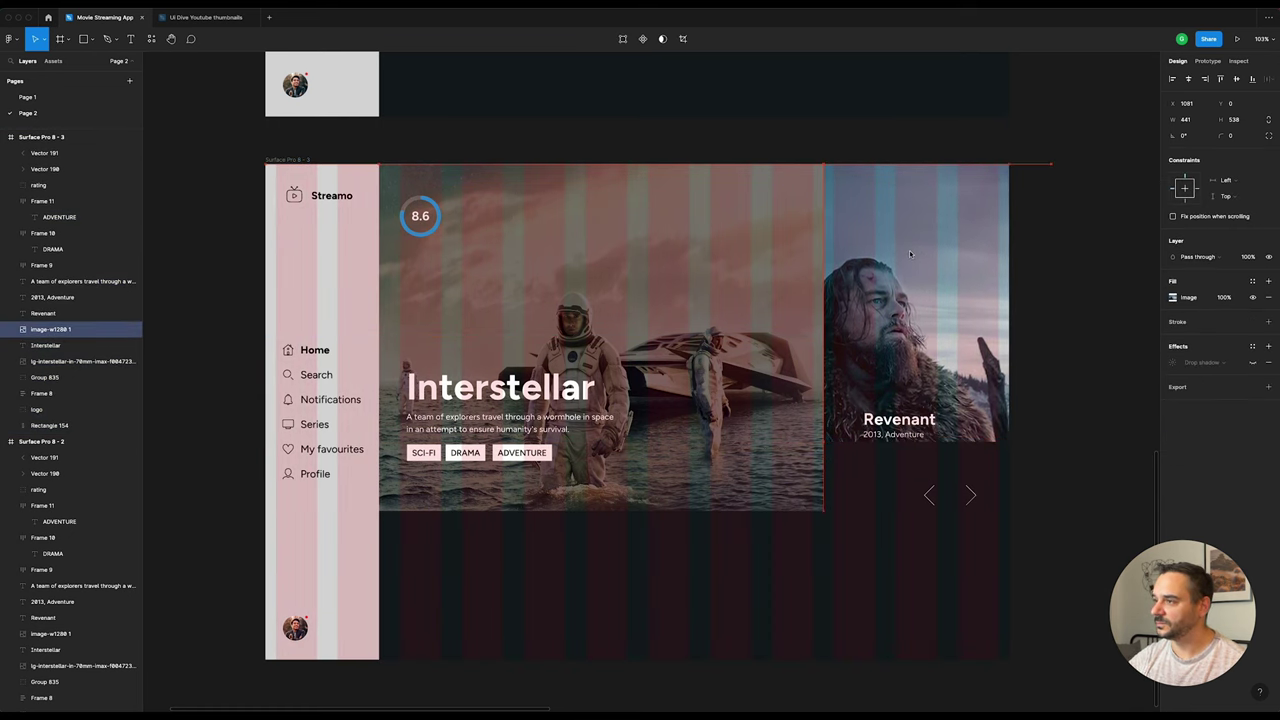
pyautogui.click(822, 240)
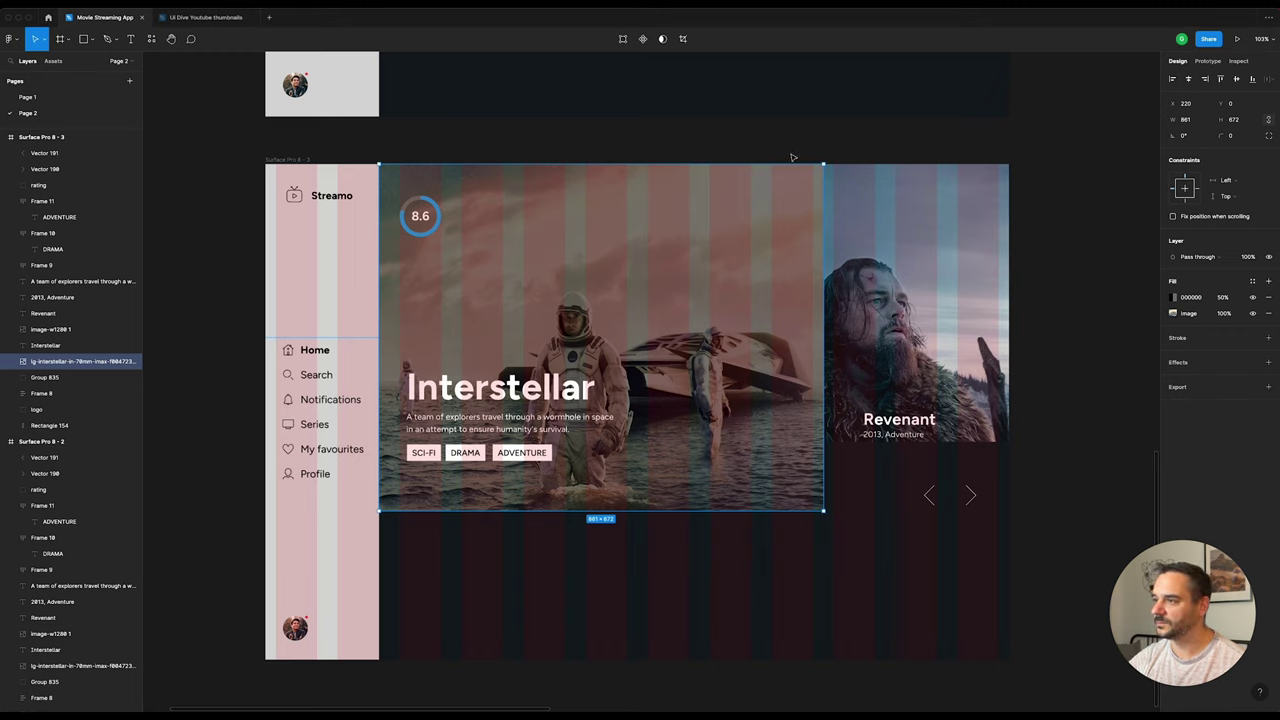
pyautogui.moveTo(824, 200); pyautogui.dragTo(811, 212)
pyautogui.click(823, 222)
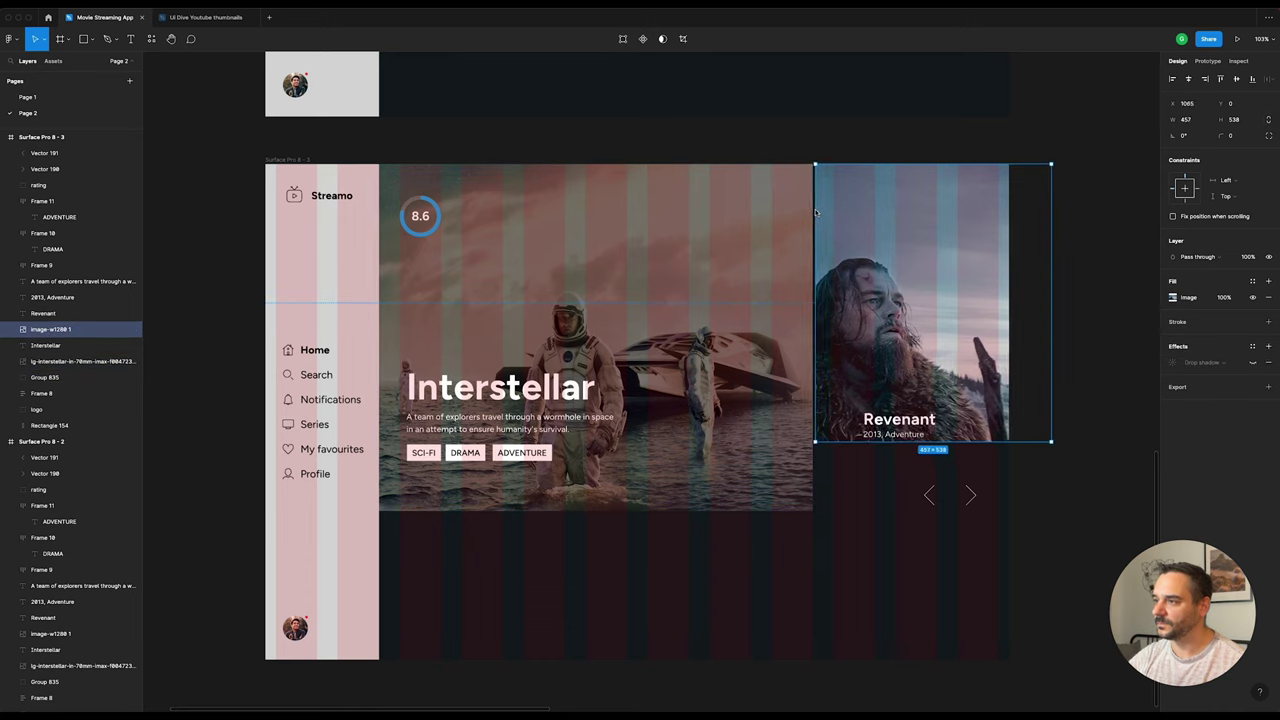
pyautogui.moveTo(880, 441); pyautogui.dragTo(880, 348)
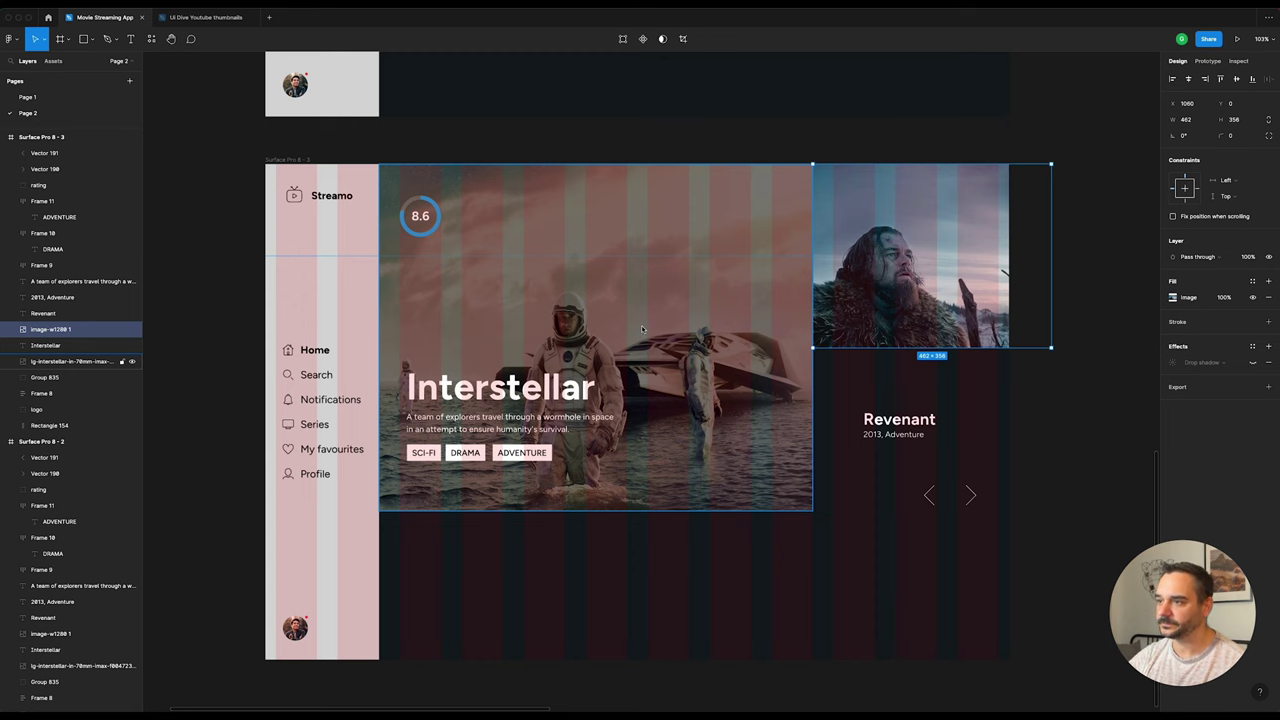
pyautogui.scroll(-2, 642, 329)
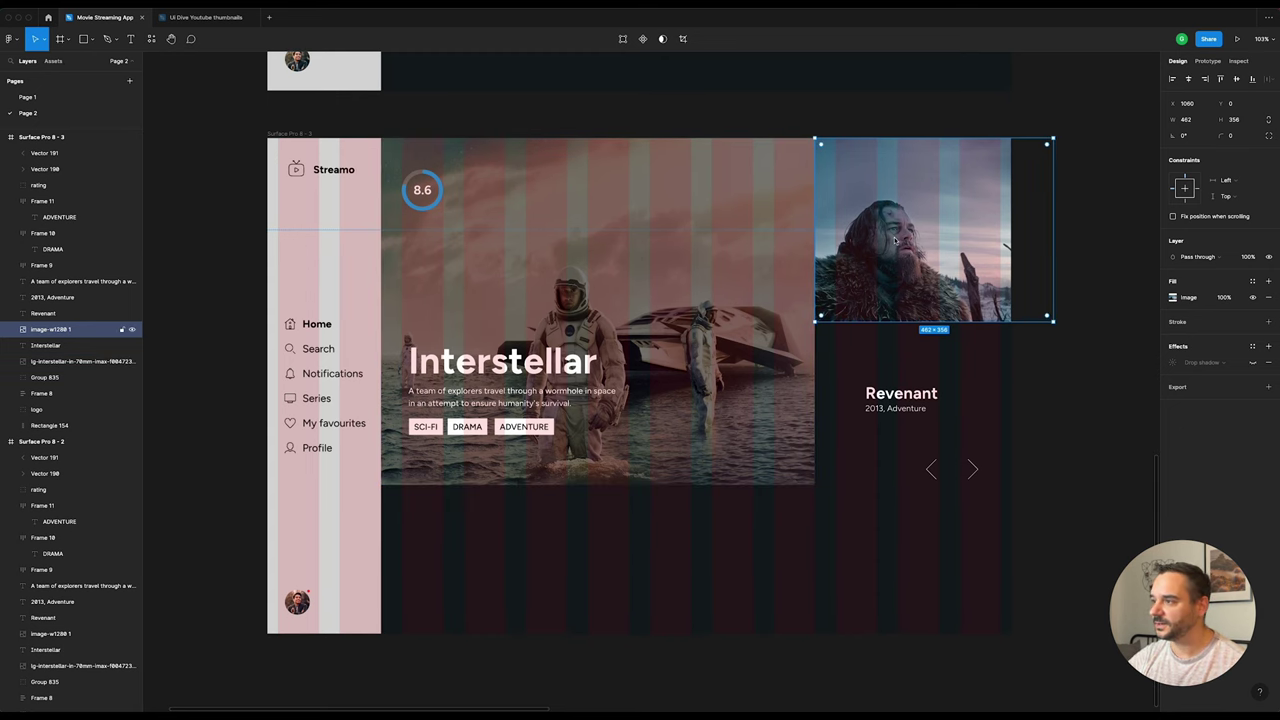
pyautogui.moveTo(1053, 285); pyautogui.dragTo(1012, 282)
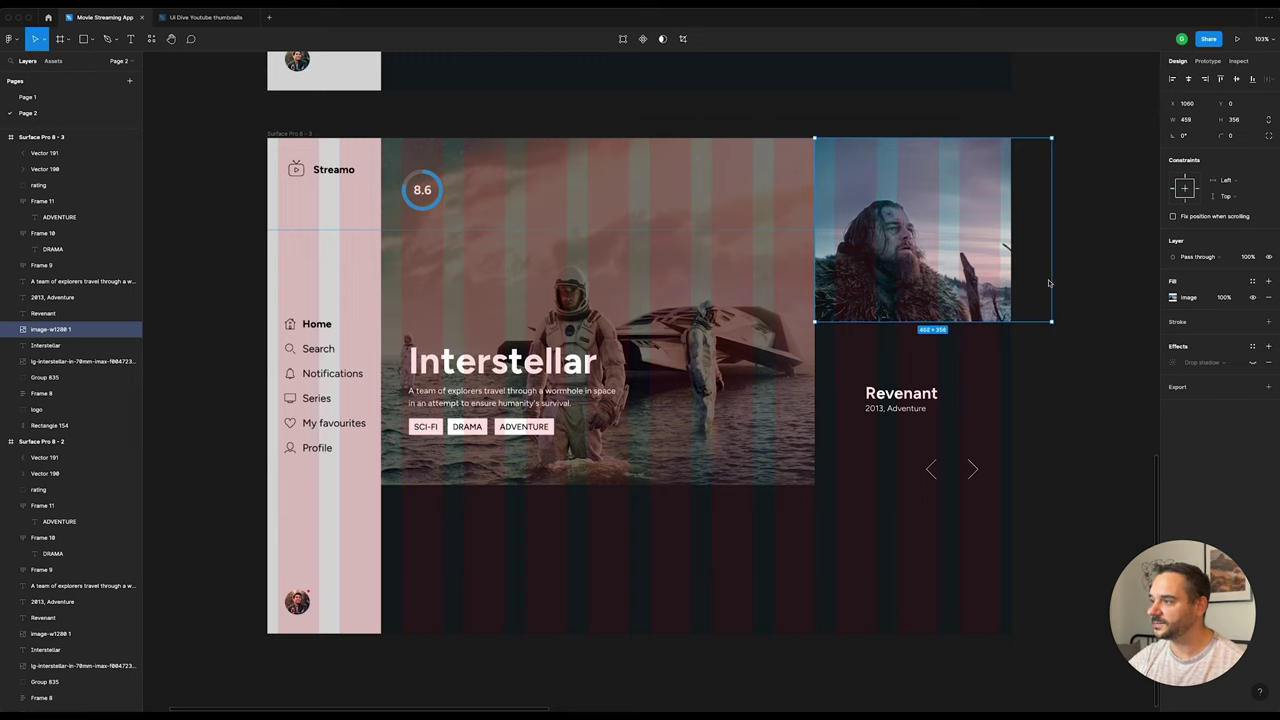
# Step: Move the Revenant title and year onto the image and marquee-select both carousel arrows
pyautogui.click(890, 395)
pyautogui.keyDown('shift'); pyautogui.click(885, 409); pyautogui.keyUp('shift')
pyautogui.moveTo(880, 400); pyautogui.dragTo(850, 281)
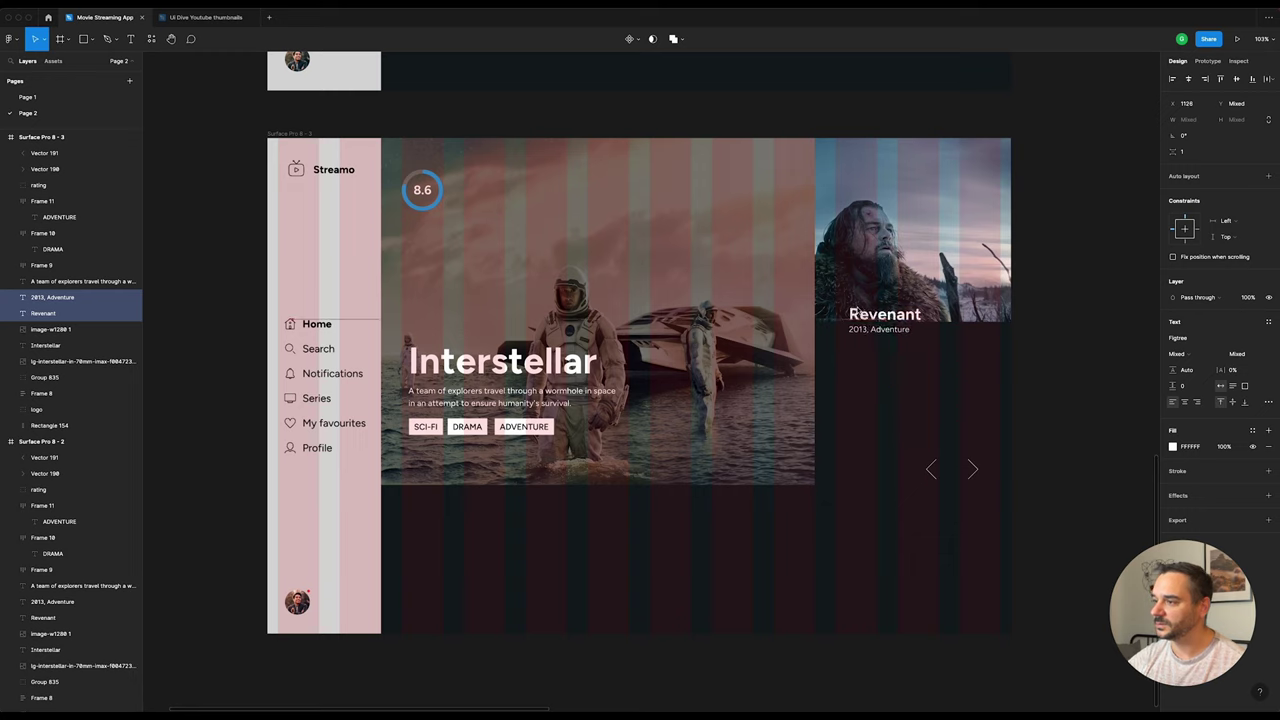
pyautogui.click(931, 470)
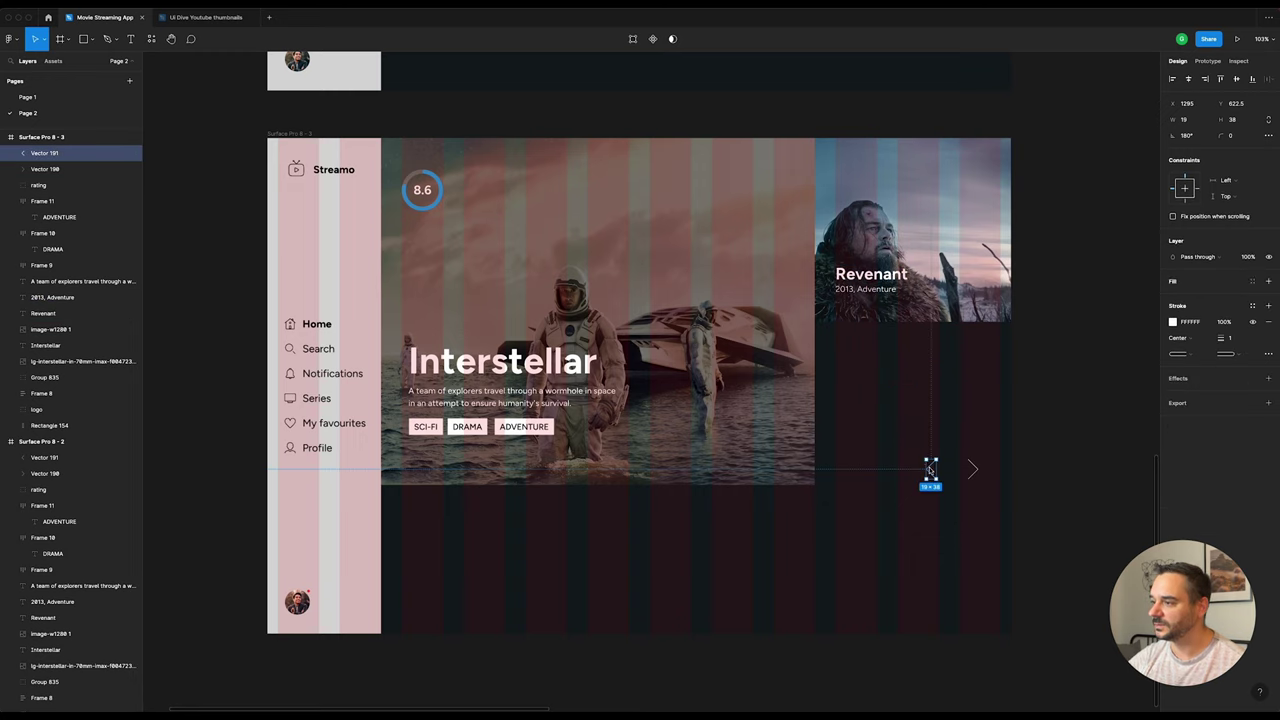
pyautogui.moveTo(918, 448); pyautogui.dragTo(985, 498)
# Step: Delete the carousel arrows and duplicate the Revenant card below the original
pyautogui.press('Delete')
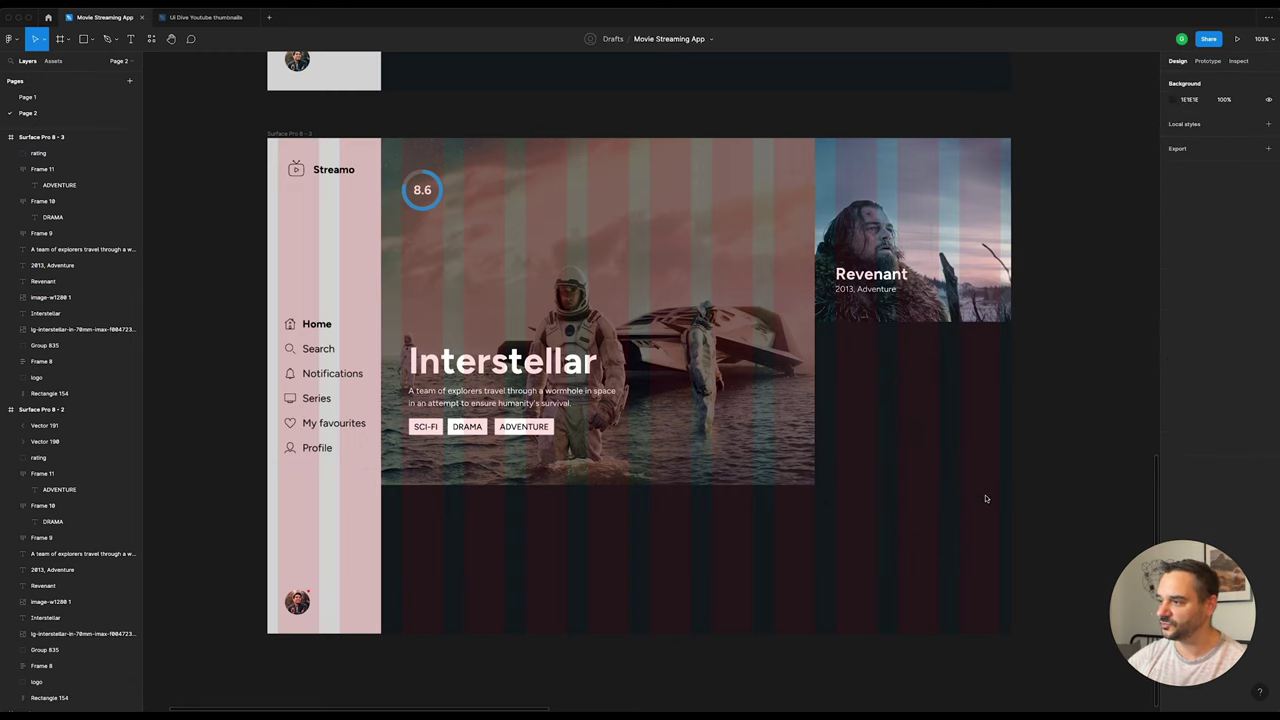
pyautogui.click(50, 297)
pyautogui.keyDown('shift'); pyautogui.click(52, 265); pyautogui.keyUp('shift')
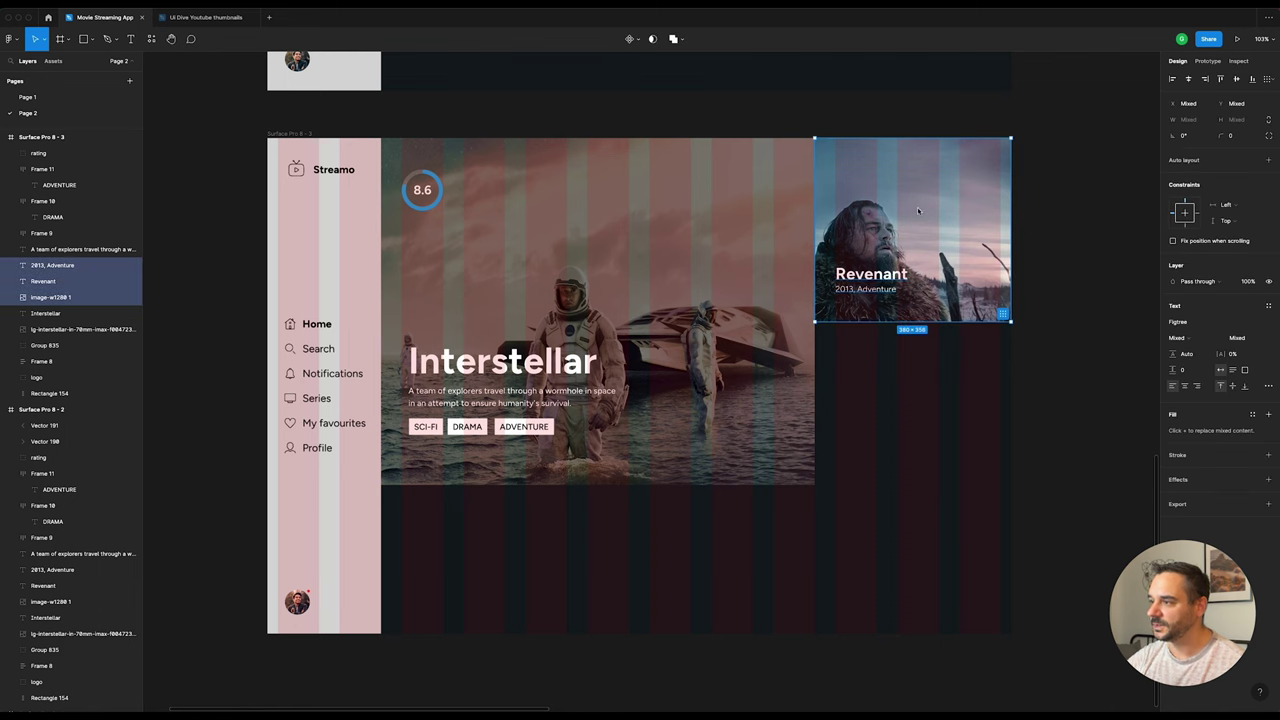
pyautogui.moveTo(918, 210); pyautogui.dragTo(920, 393)
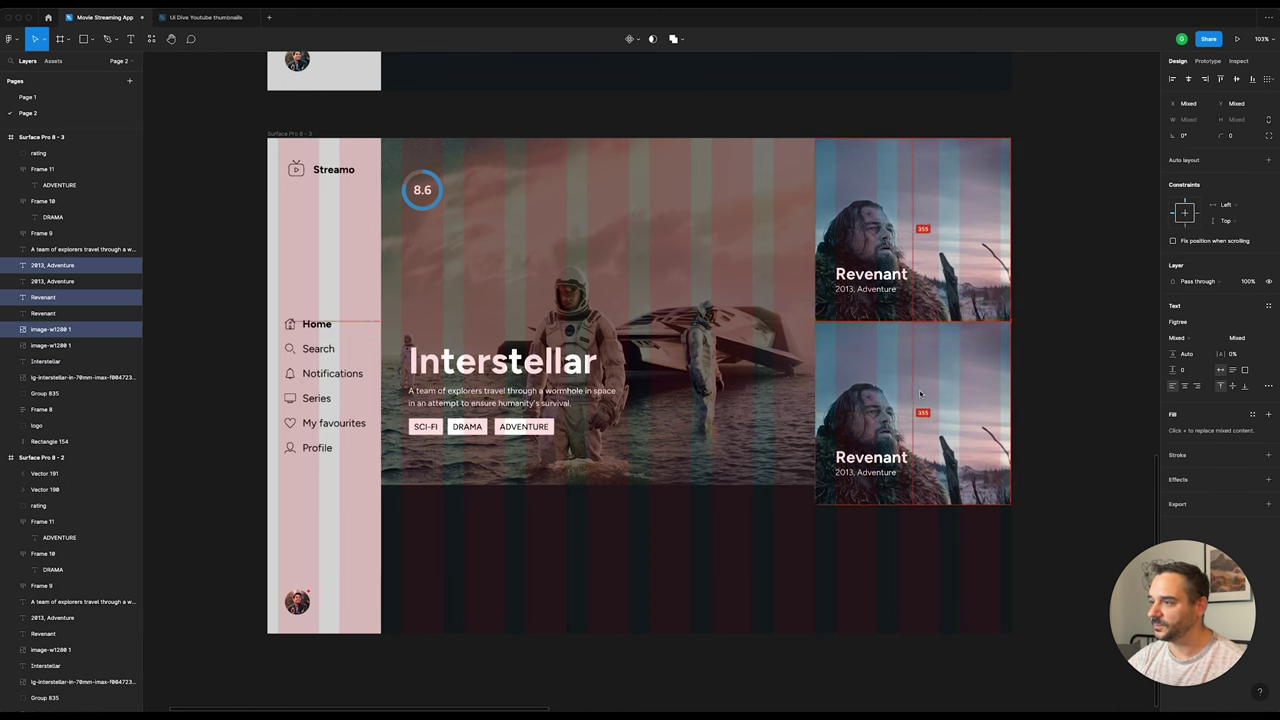
# Step: Remove the top card's image and bring the Oblivion_2013 waterfall image into the frame
pyautogui.click(893, 282)
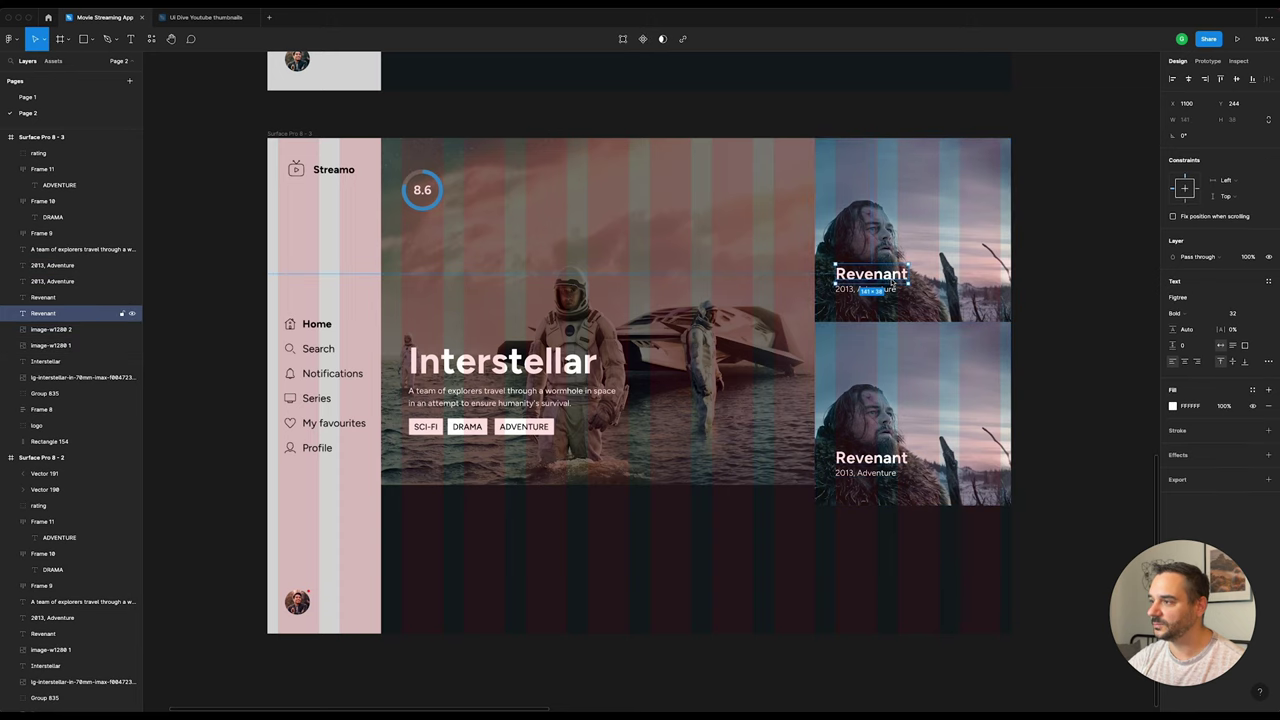
pyautogui.click(962, 248)
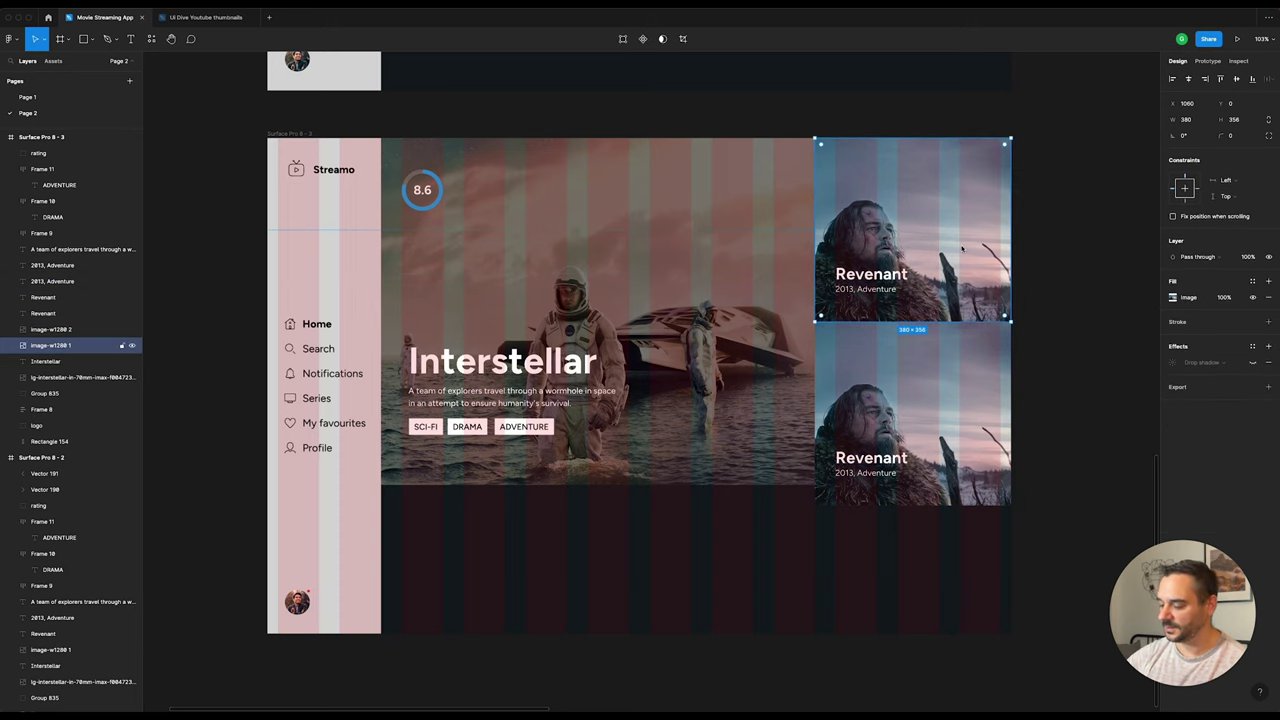
pyautogui.press('Delete')
pyautogui.scroll(-5, 962, 248)
pyautogui.scroll(-5, 1033, 213)
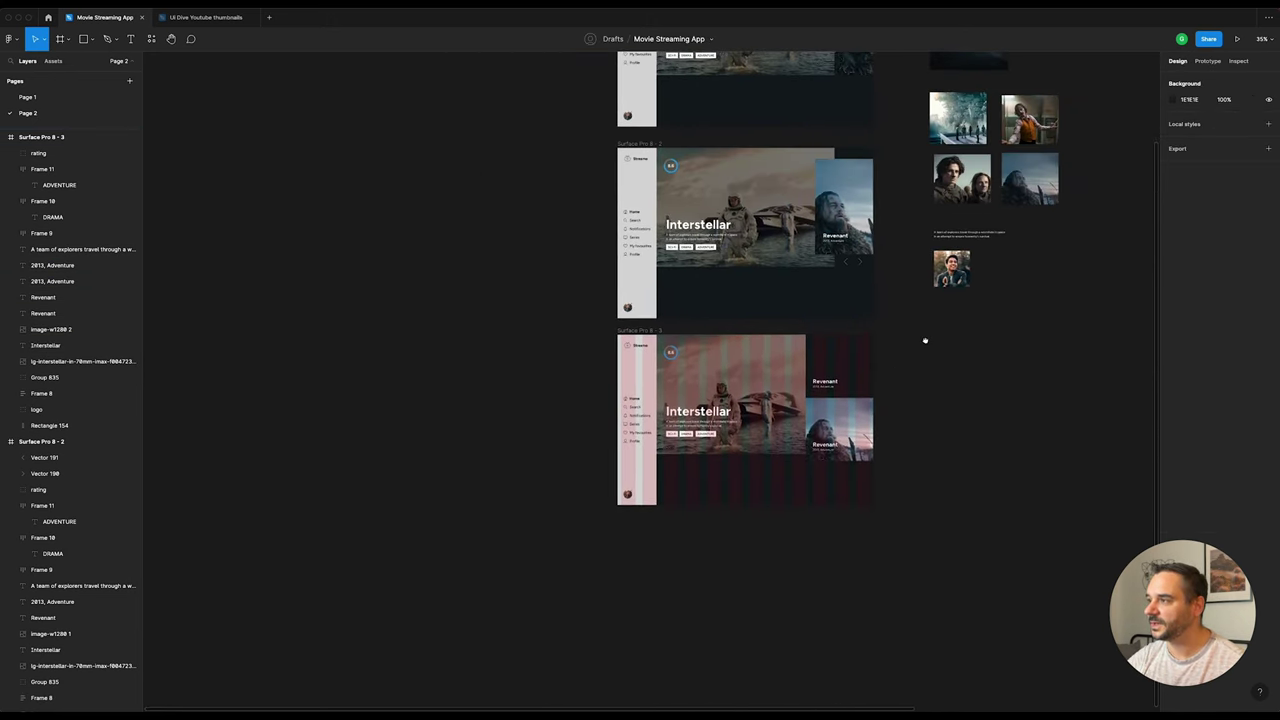
pyautogui.scroll(-5, 1011, 205)
pyautogui.click(925, 150)
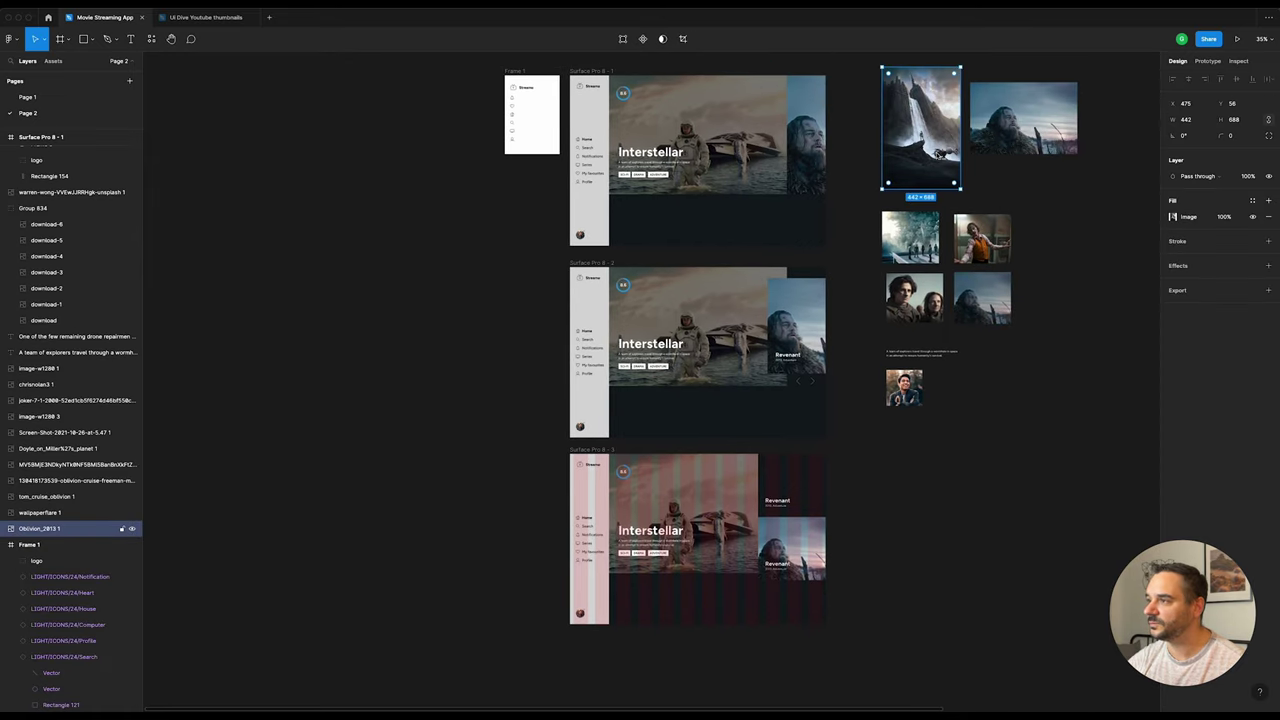
pyautogui.moveTo(927, 130); pyautogui.dragTo(793, 520)
# Step: Align the Oblivion image to the top card, send it to back, and resize it to 380×356
pyautogui.scroll(5, 793, 522)
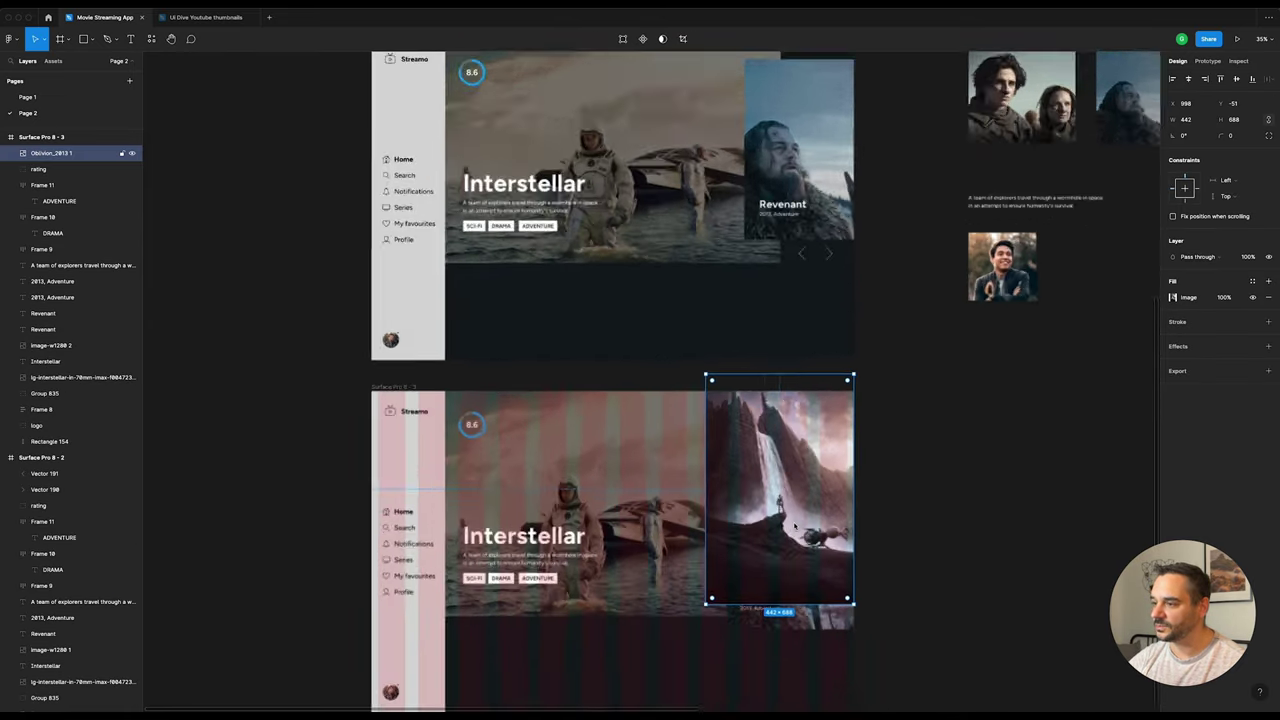
pyautogui.scroll(3, 793, 522)
pyautogui.moveTo(676, 362); pyautogui.dragTo(707, 334)
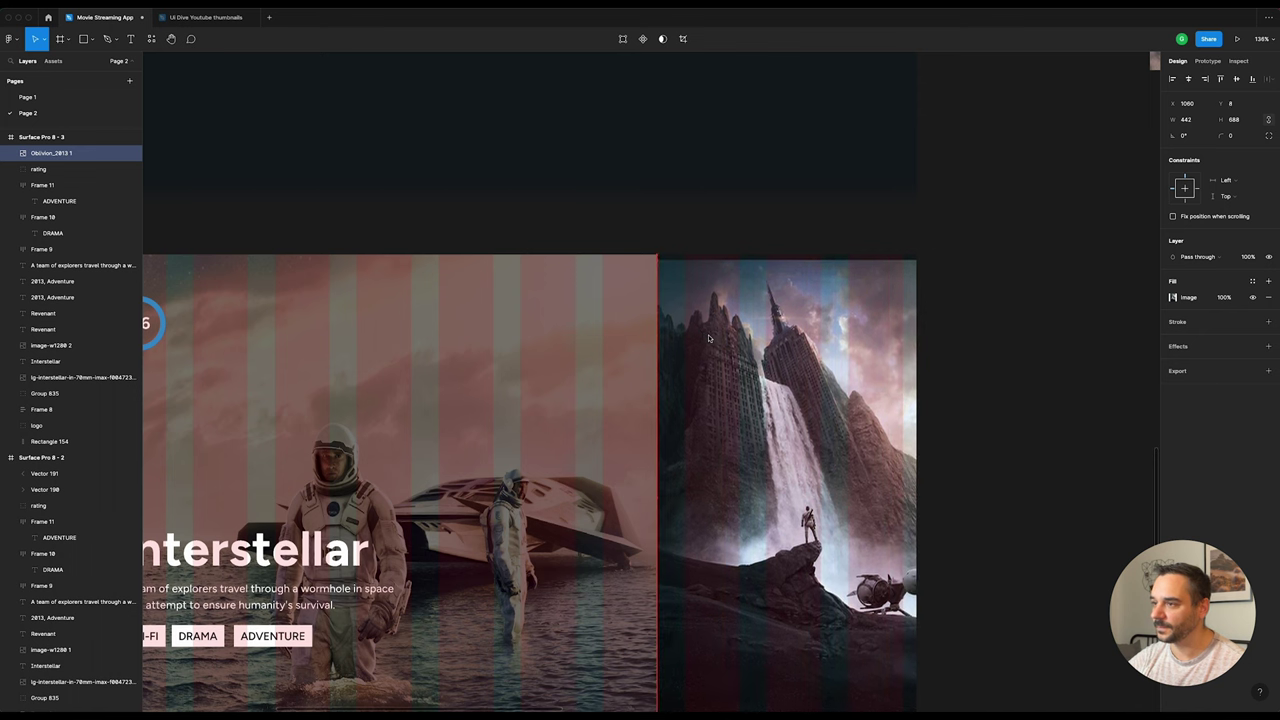
pyautogui.scroll(-1, 707, 334)
pyautogui.scroll(-2, 700, 300)
pyautogui.rightClick(694, 286)
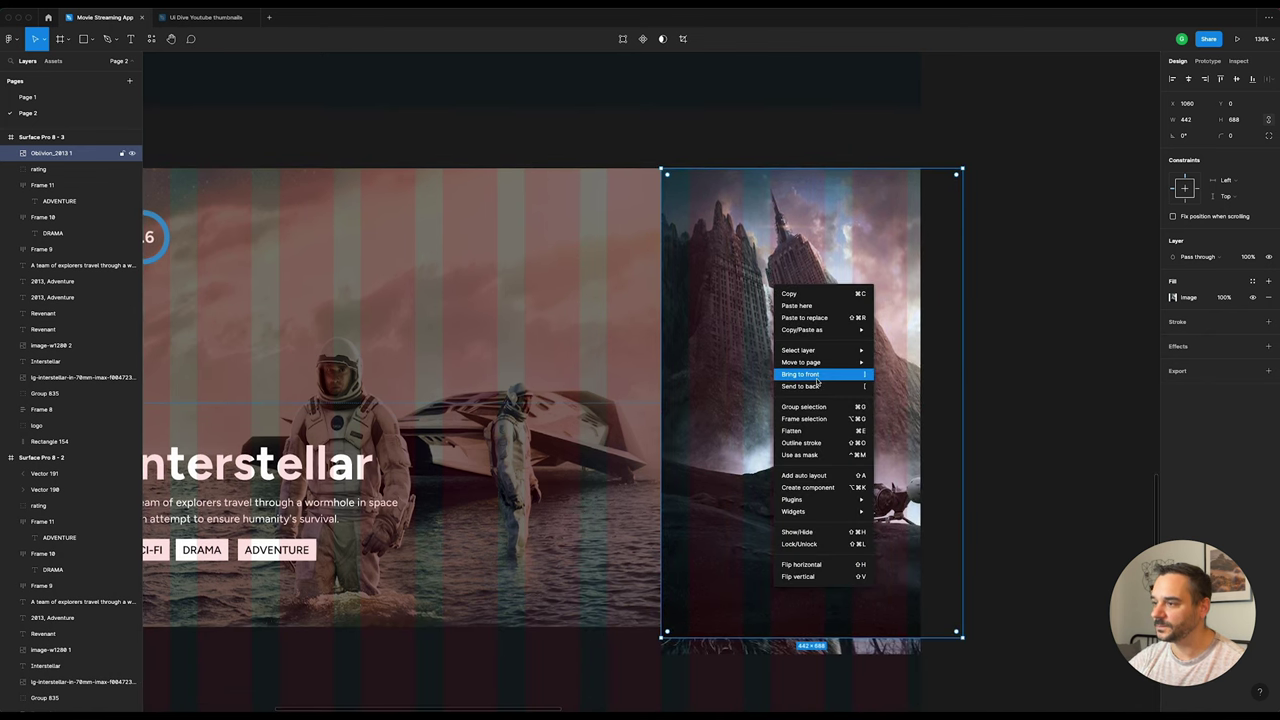
pyautogui.click(785, 380)
pyautogui.moveTo(962, 643); pyautogui.dragTo(920, 415)
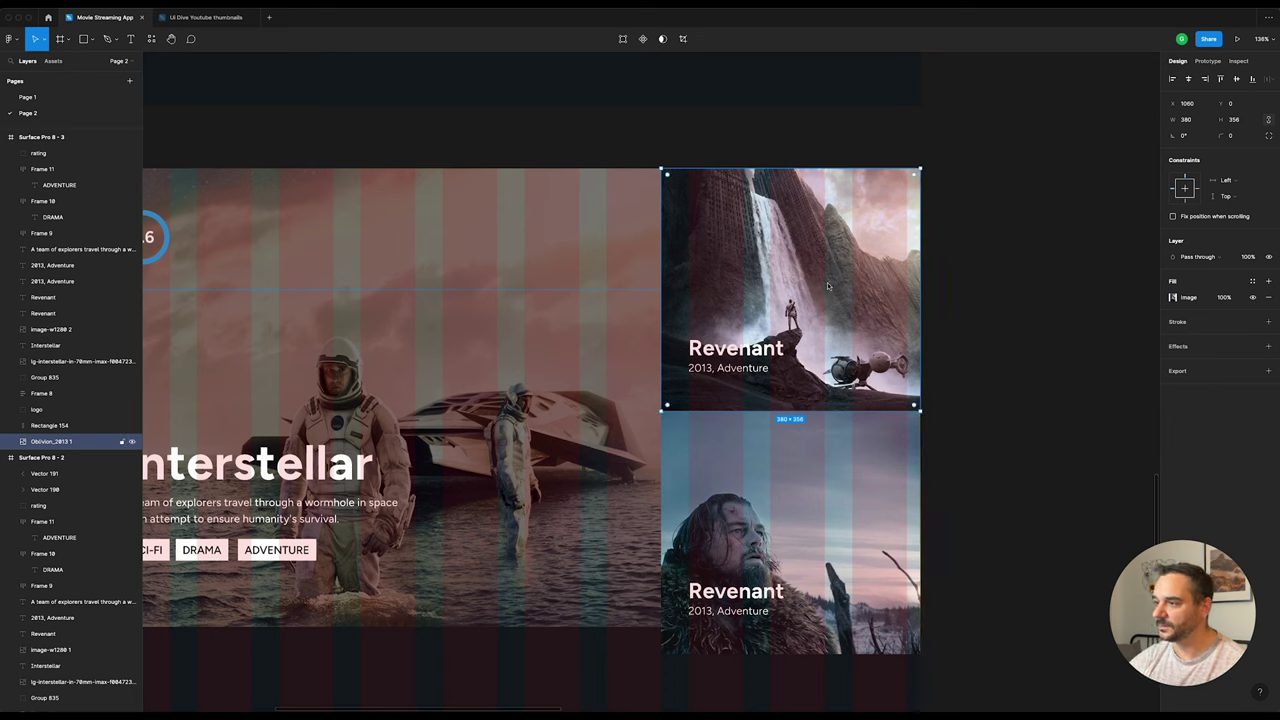
# Step: Retitle the top card 'Oblivion' and change the Revenant year to 2015
pyautogui.click(763, 348)
pyautogui.write('O')
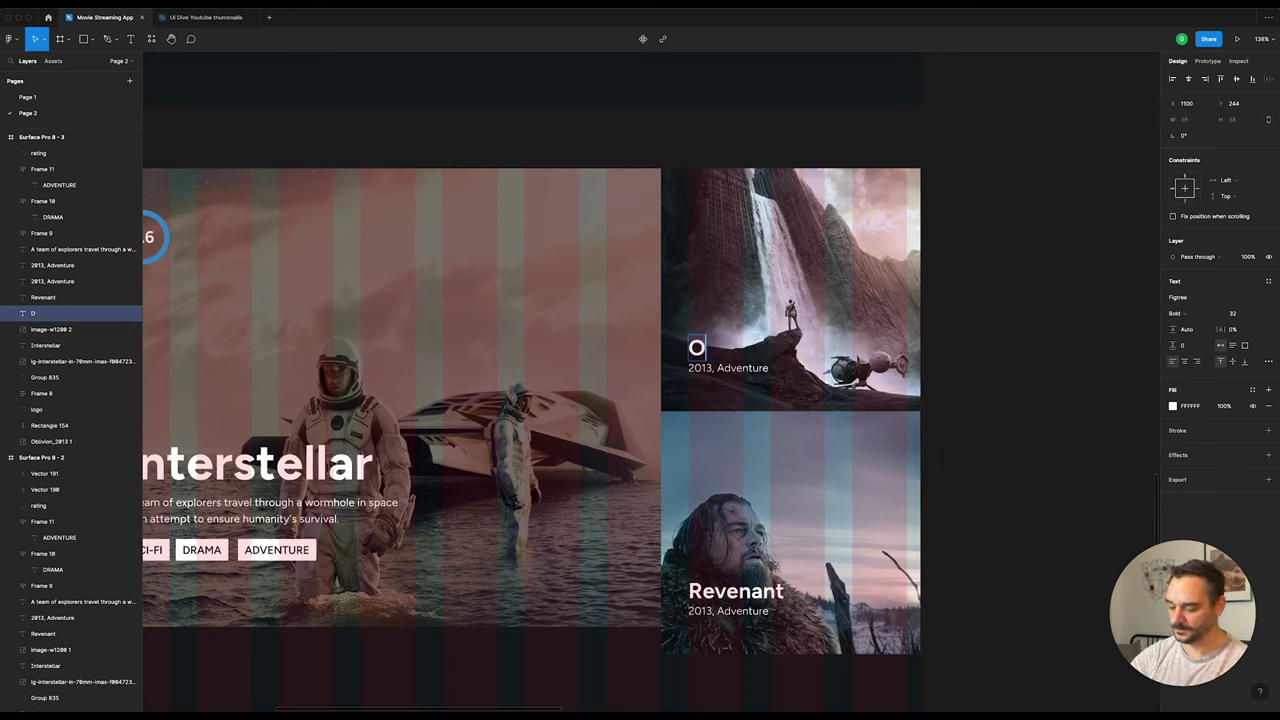
pyautogui.write('blivion')
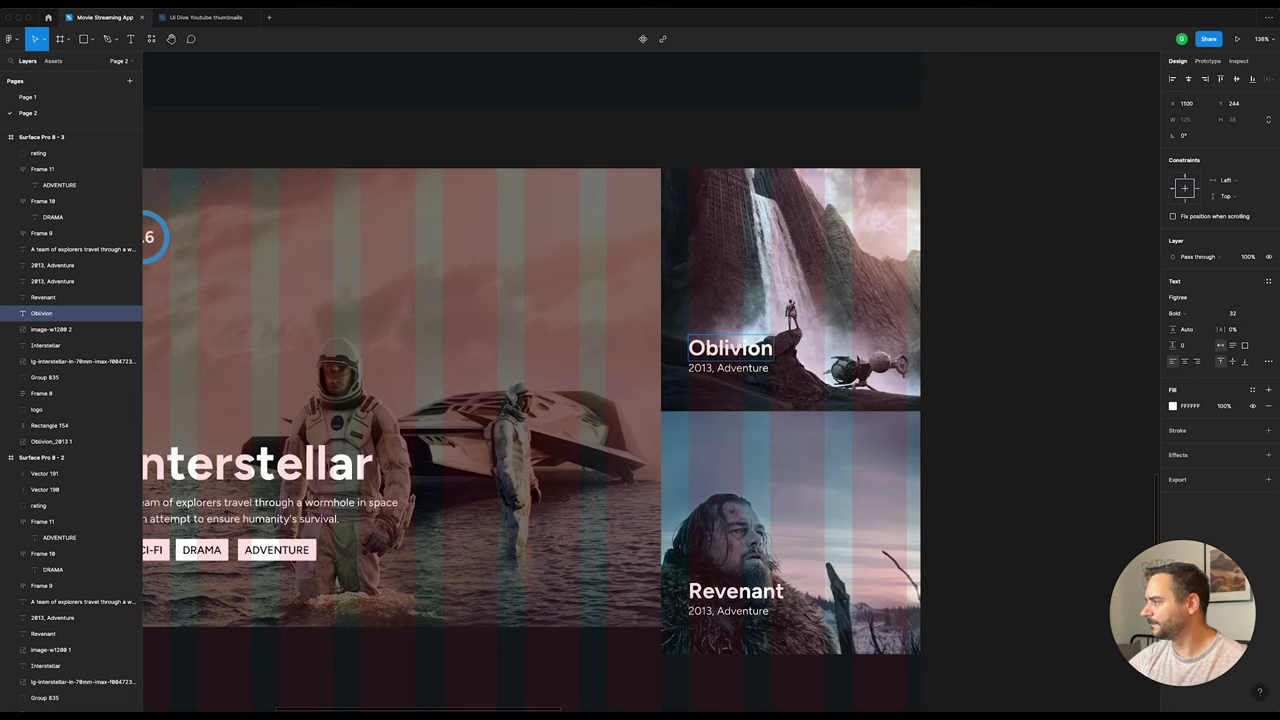
pyautogui.click(991, 355)
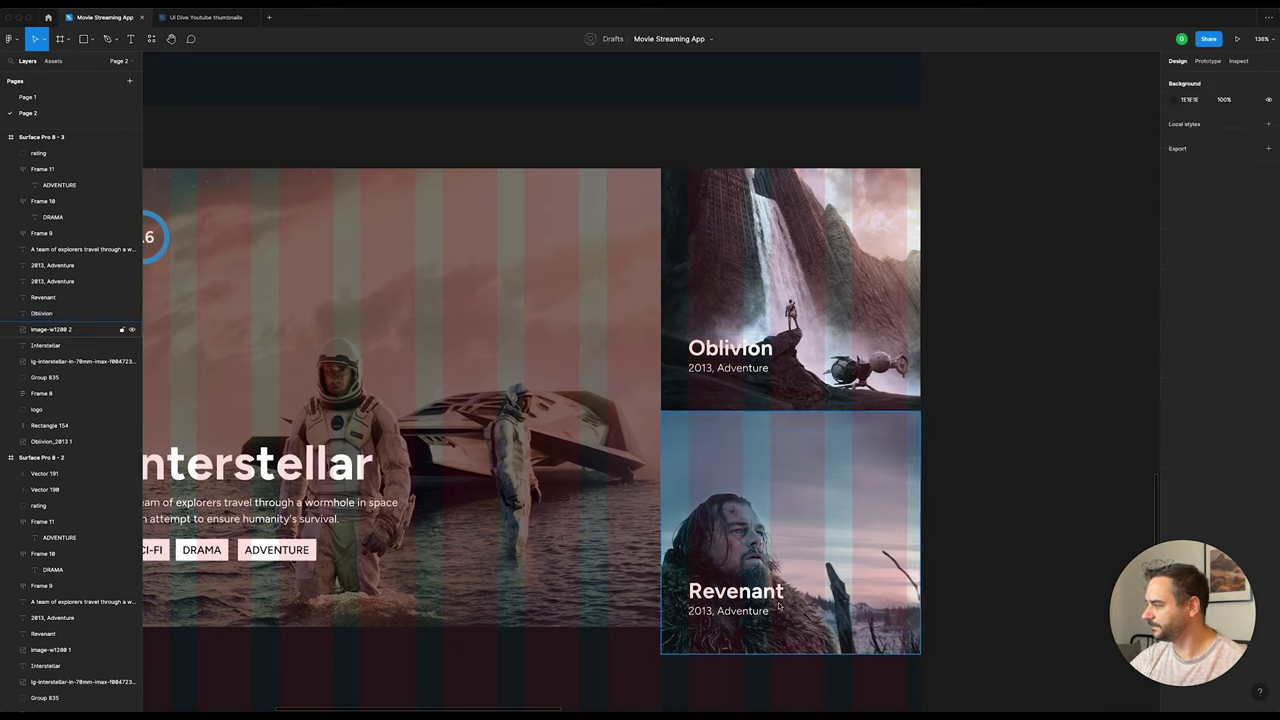
pyautogui.click(714, 611)
pyautogui.doubleClick(711, 613)
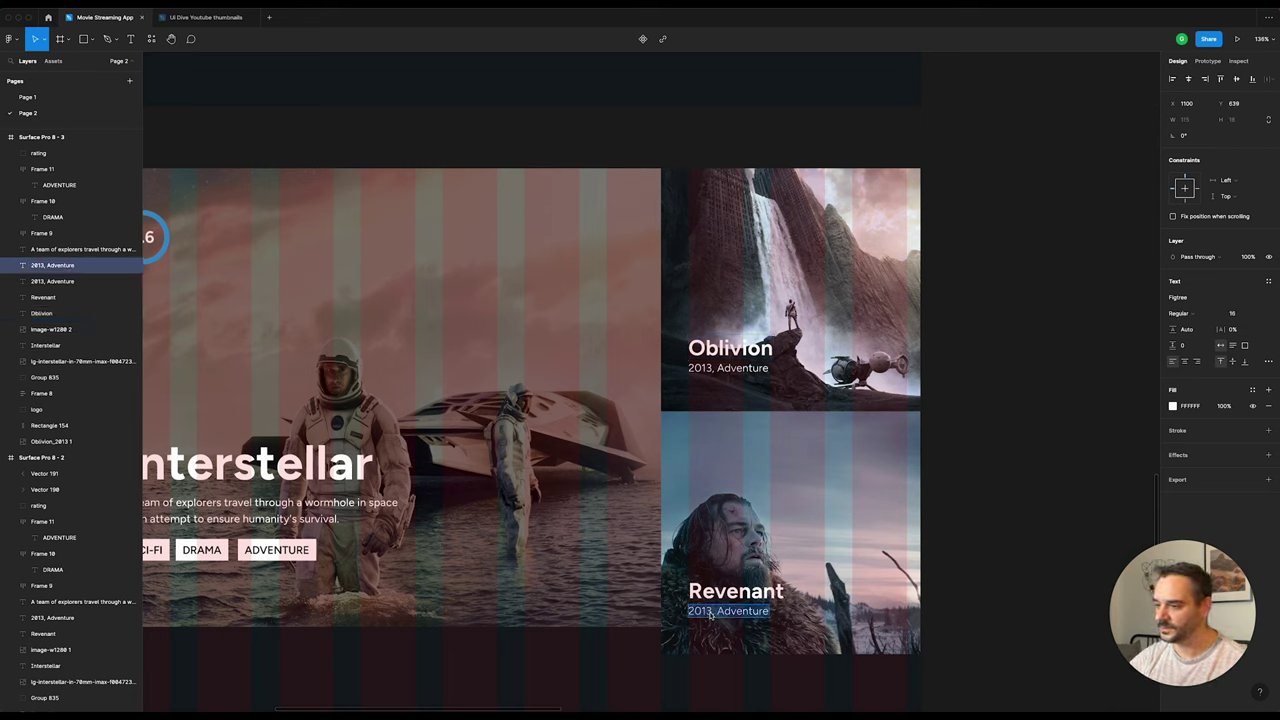
pyautogui.write('2015')
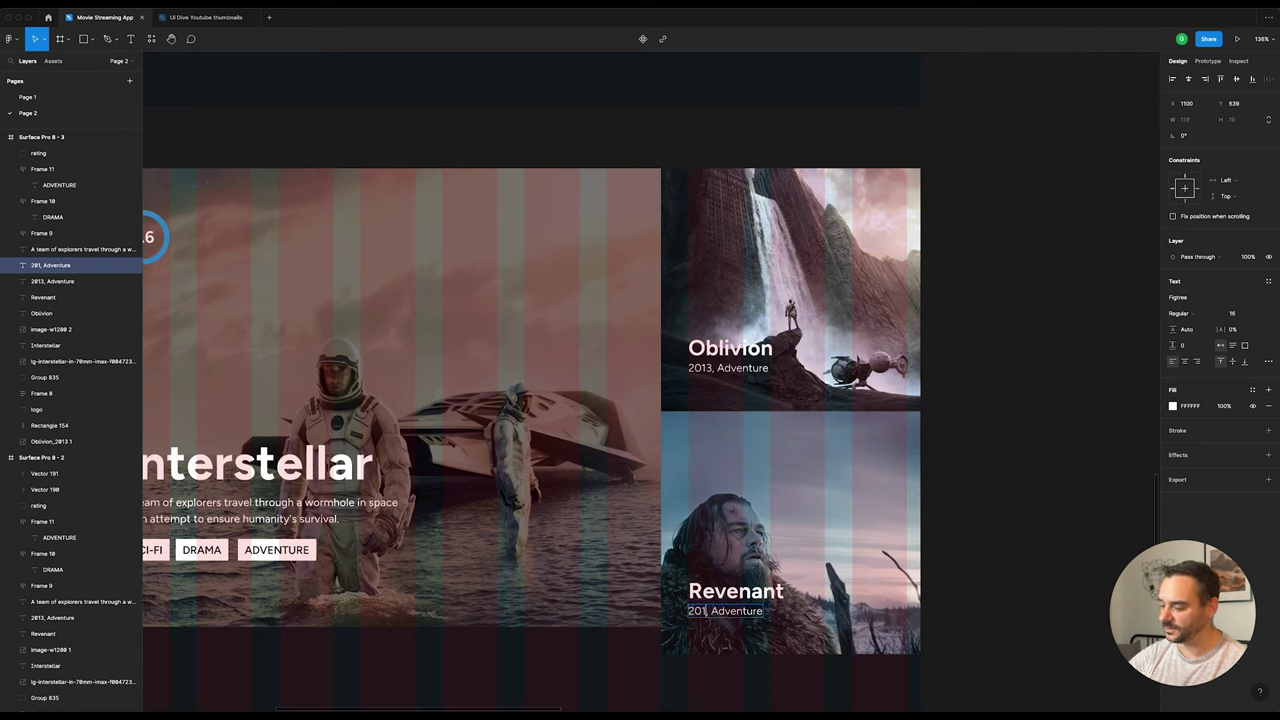
# Step: Change the Oblivion subtitle's genre to 'Sci-fi, Action'
pyautogui.click(728, 369)
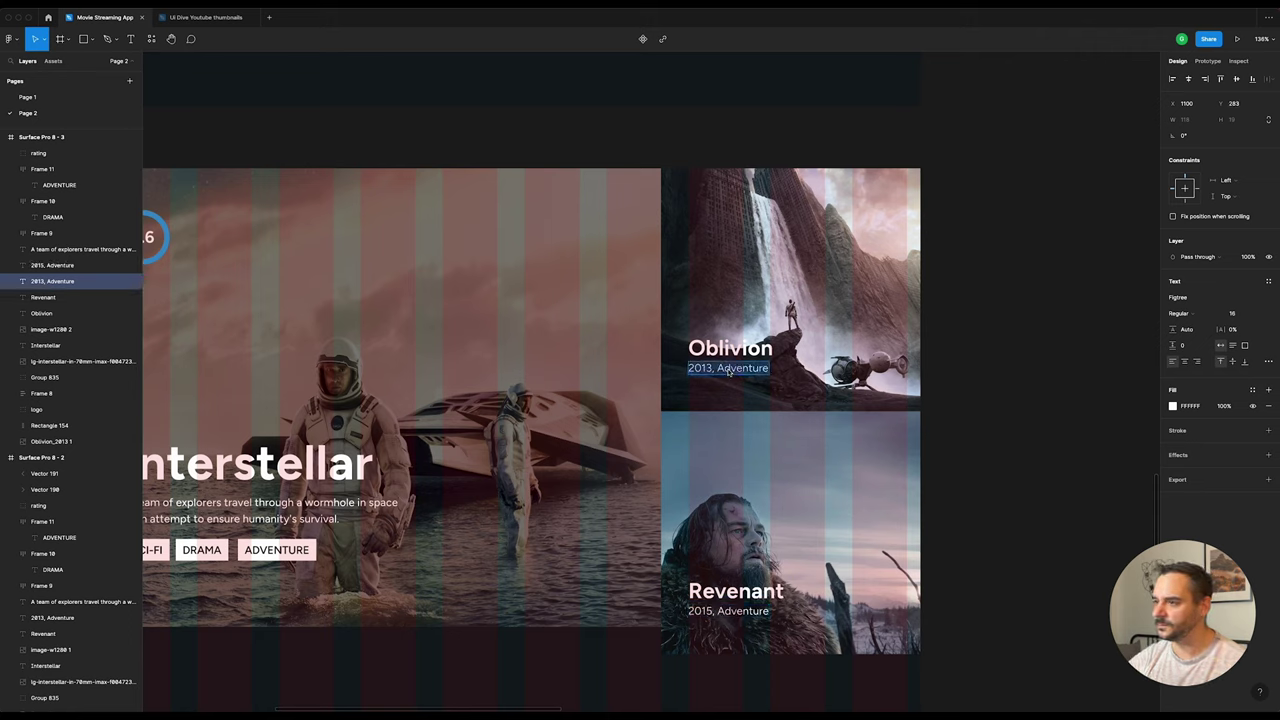
pyautogui.doubleClick(734, 370)
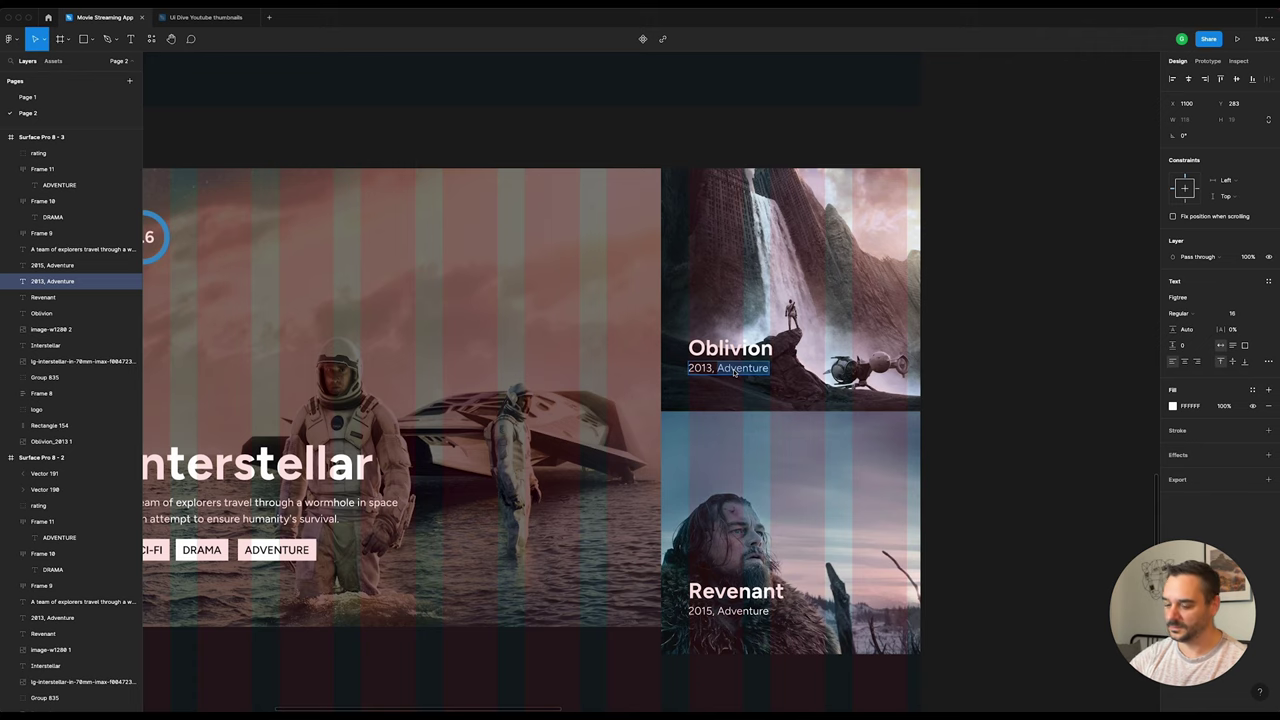
pyautogui.write('Scifi, ')
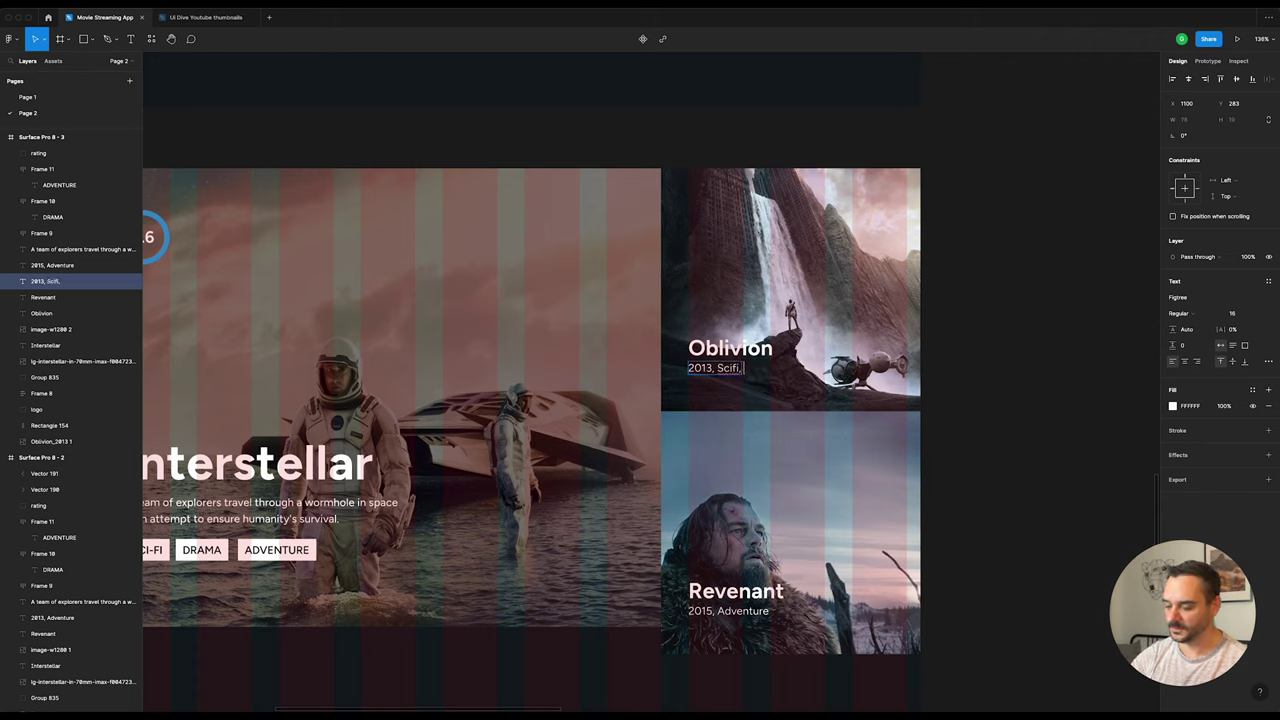
pyautogui.write('Action')
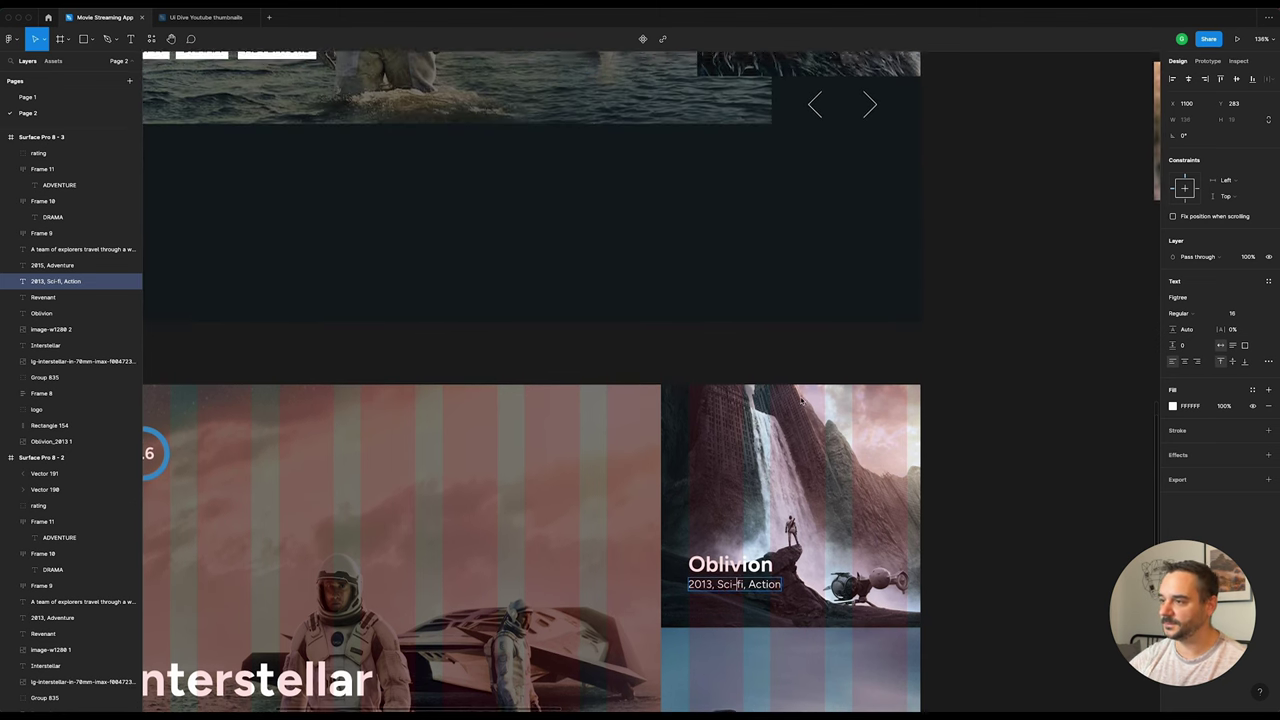
pyautogui.scroll(-3, 968, 429)
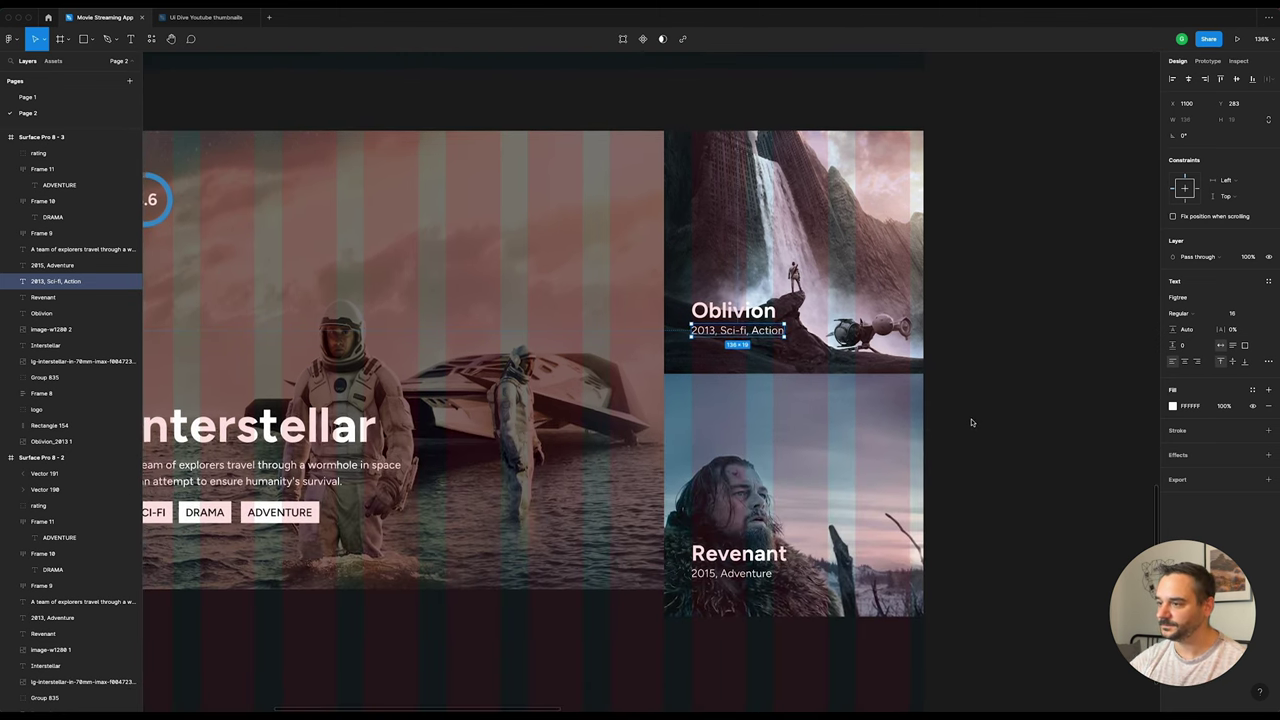
pyautogui.click(968, 429)
pyautogui.keyDown('ctrl'); pyautogui.scroll(-3, 966, 420); pyautogui.keyUp('ctrl')
pyautogui.keyDown('ctrl'); pyautogui.scroll(-2, 950, 440); pyautogui.keyUp('ctrl')
pyautogui.keyDown('ctrl'); pyautogui.scroll(2, 732, 592); pyautogui.keyUp('ctrl')
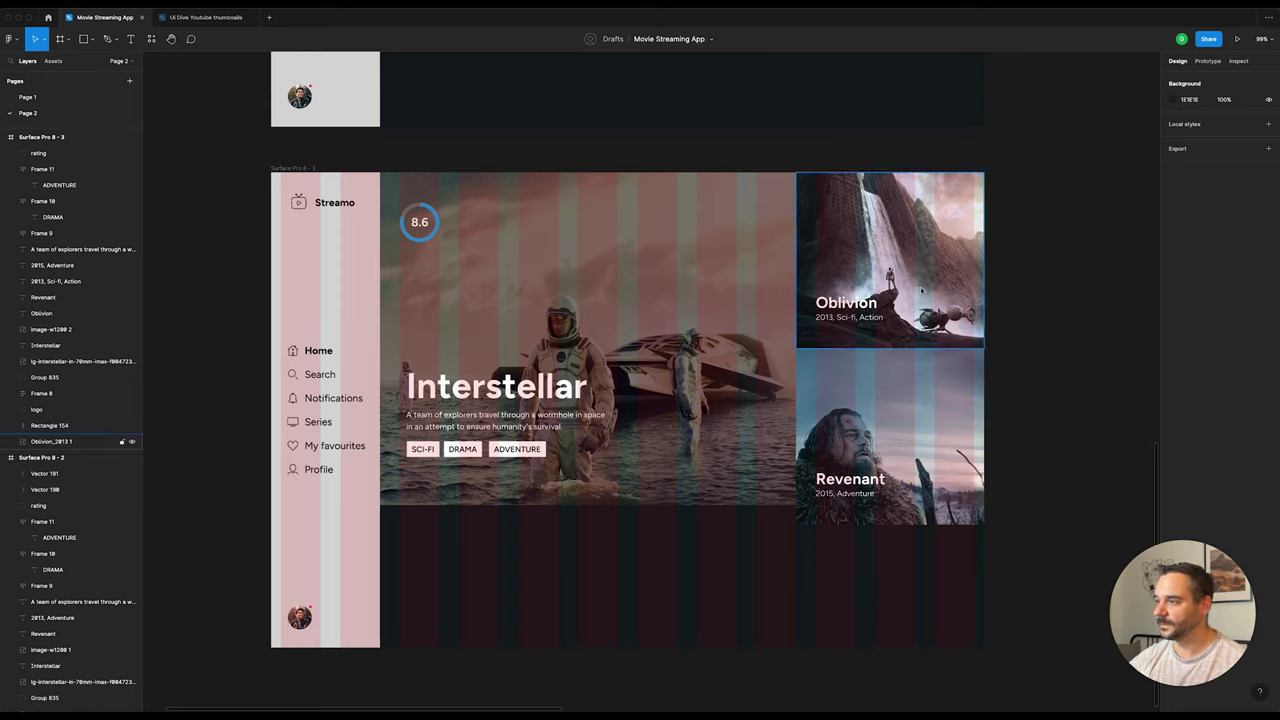
# Step: Extend the Interstellar hero image down to 712 px tall
pyautogui.click(908, 324)
pyautogui.click(1041, 323)
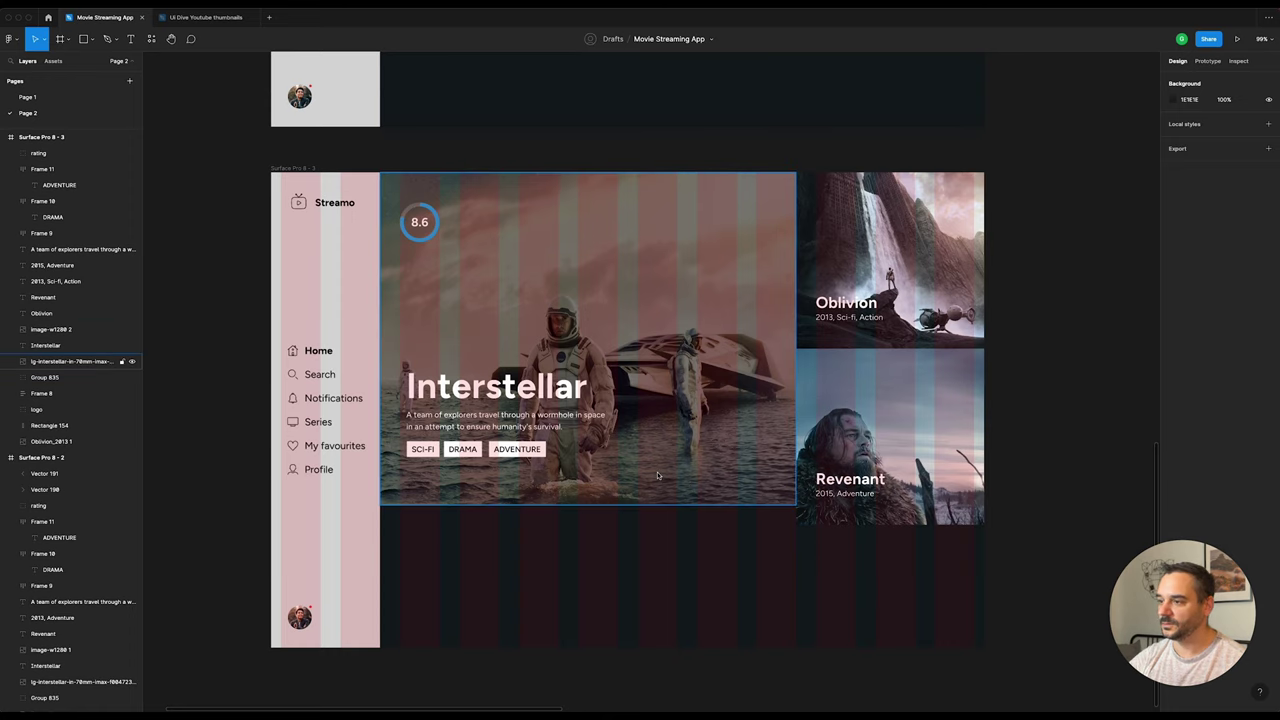
pyautogui.click(694, 462)
pyautogui.moveTo(726, 505); pyautogui.dragTo(726, 525)
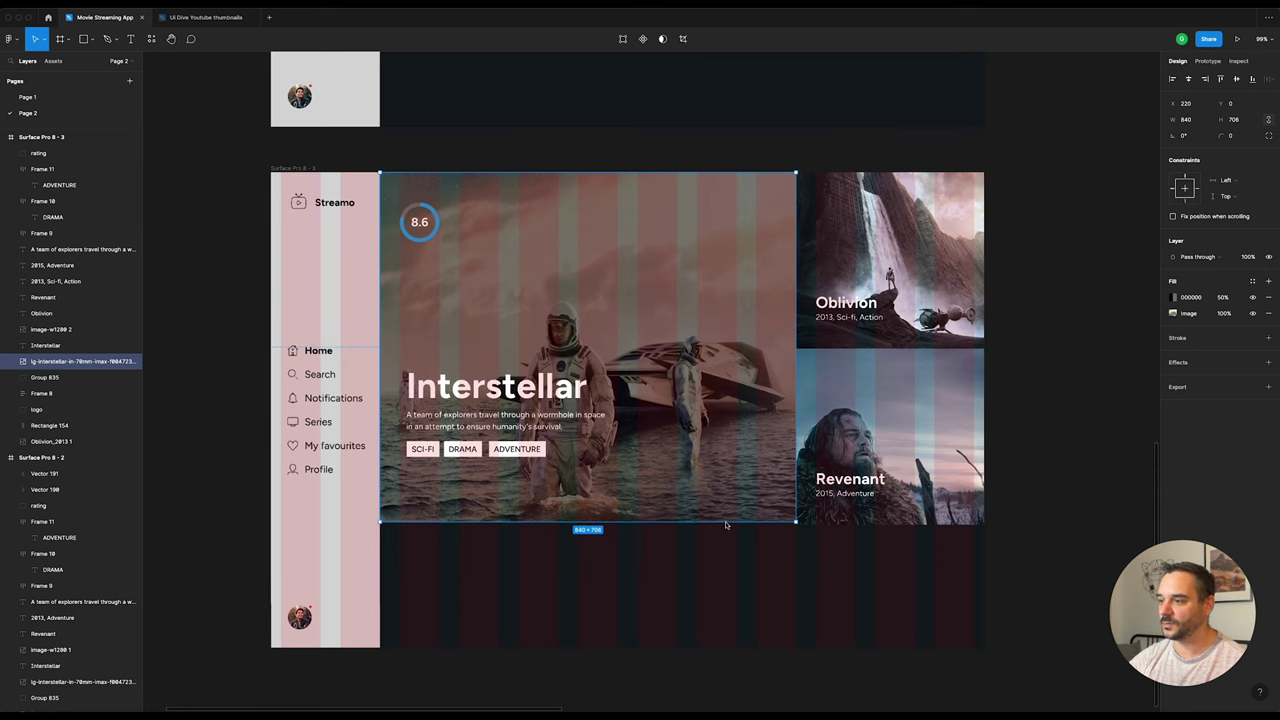
# Step: Move the Interstellar title, description and SCI-FI, DRAMA, ADVENTURE tags down and left
pyautogui.click(462, 449)
pyautogui.keyDown('shift'); pyautogui.click(516, 449); pyautogui.keyUp('shift')
pyautogui.keyDown('shift'); pyautogui.click(423, 449); pyautogui.keyUp('shift')
pyautogui.keyDown('shift'); pyautogui.click(455, 428); pyautogui.keyUp('shift')
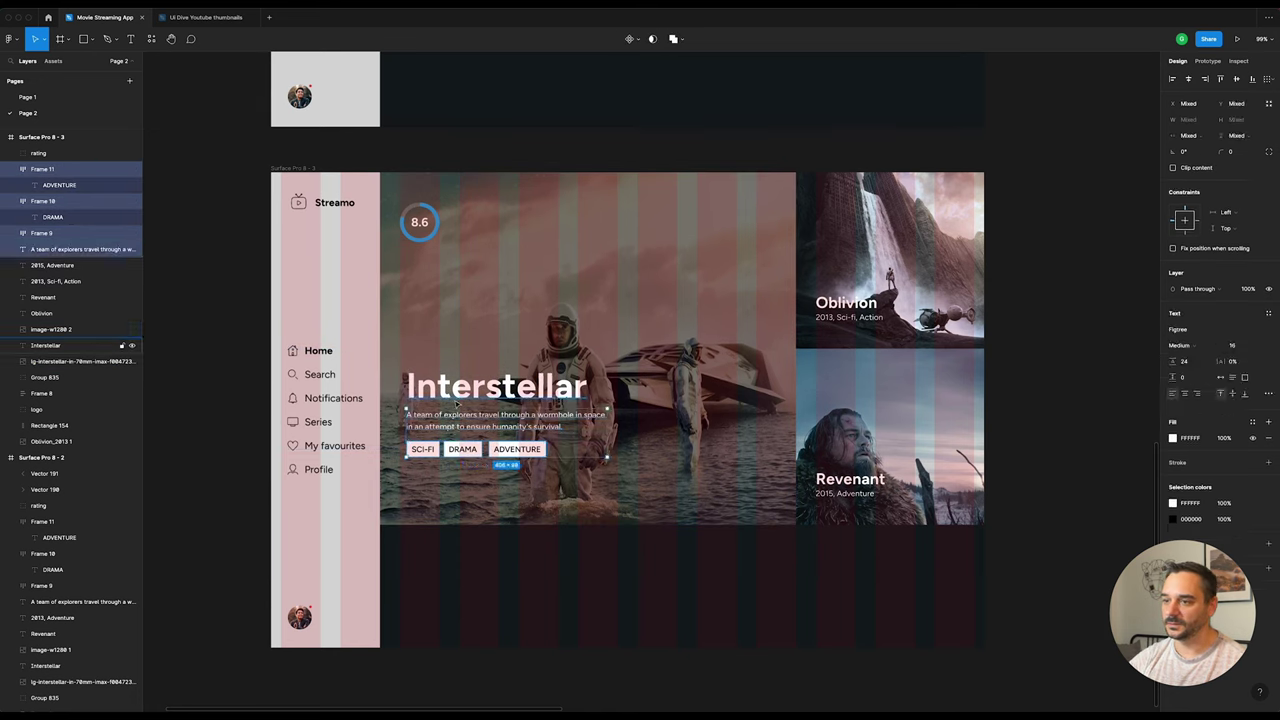
pyautogui.keyDown('shift'); pyautogui.click(450, 395); pyautogui.keyUp('shift')
pyautogui.moveTo(447, 393); pyautogui.dragTo(440, 431)
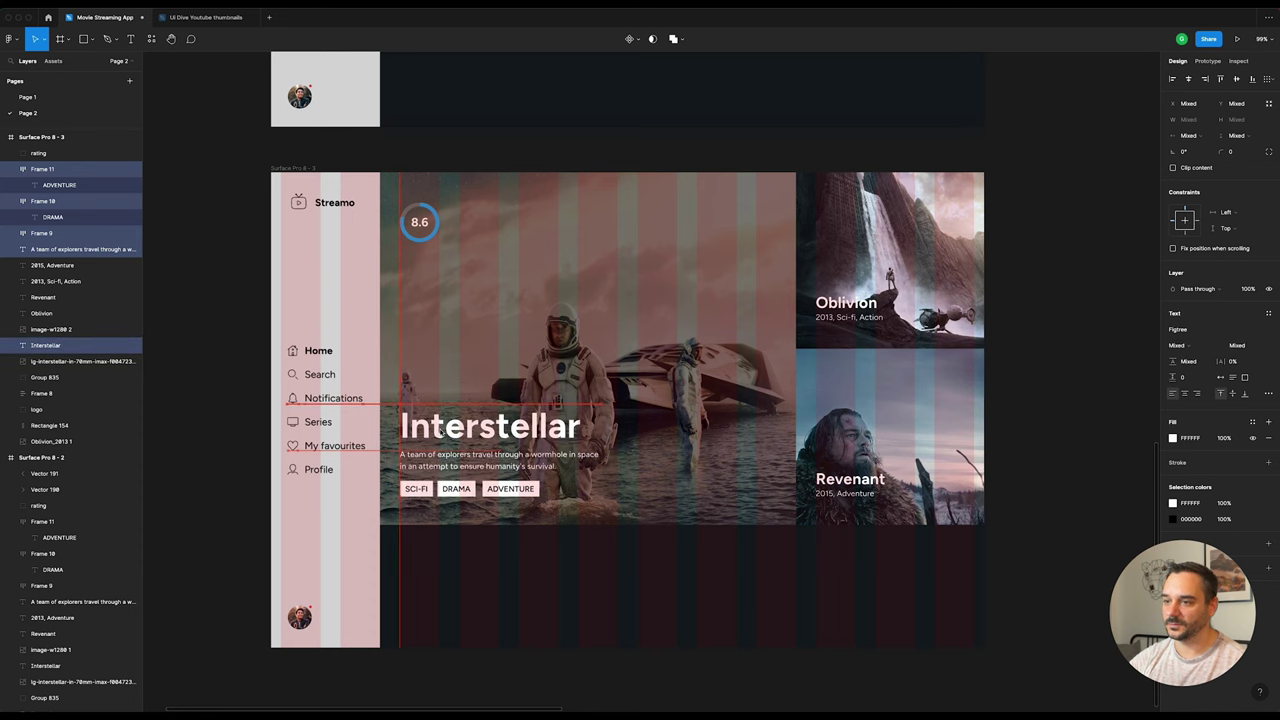
pyautogui.click(420, 227)
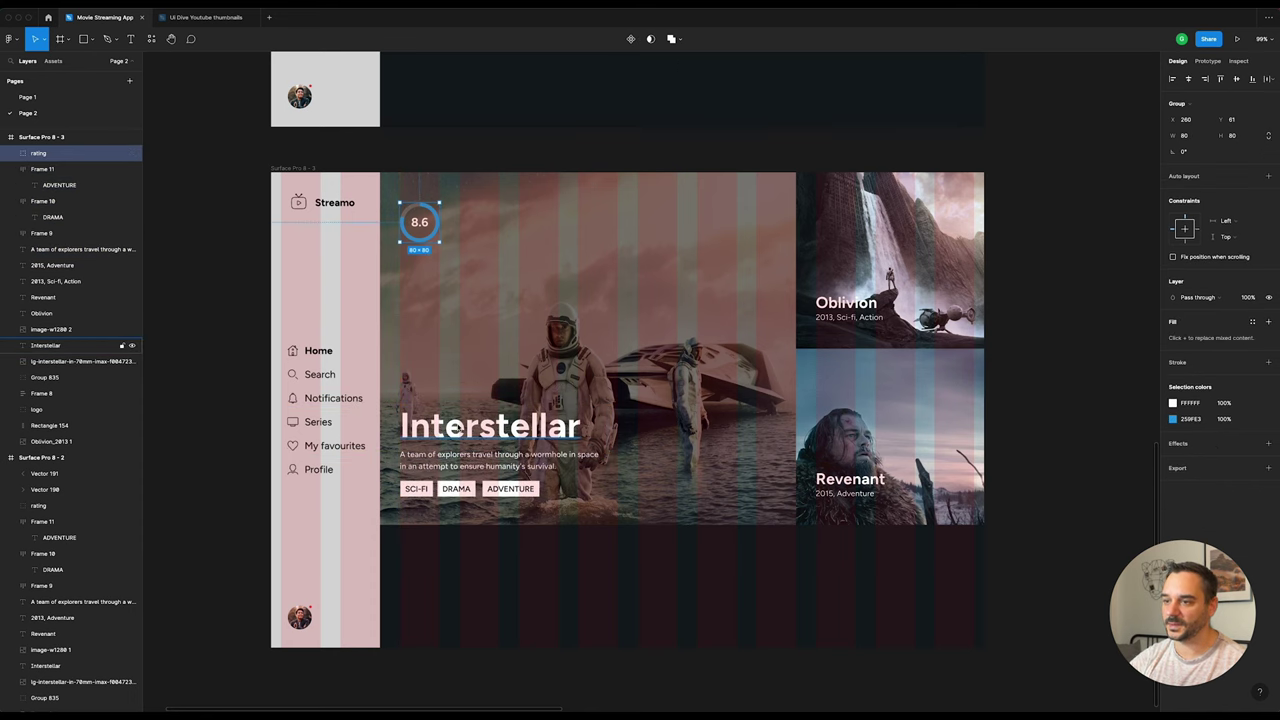
pyautogui.press('Escape')
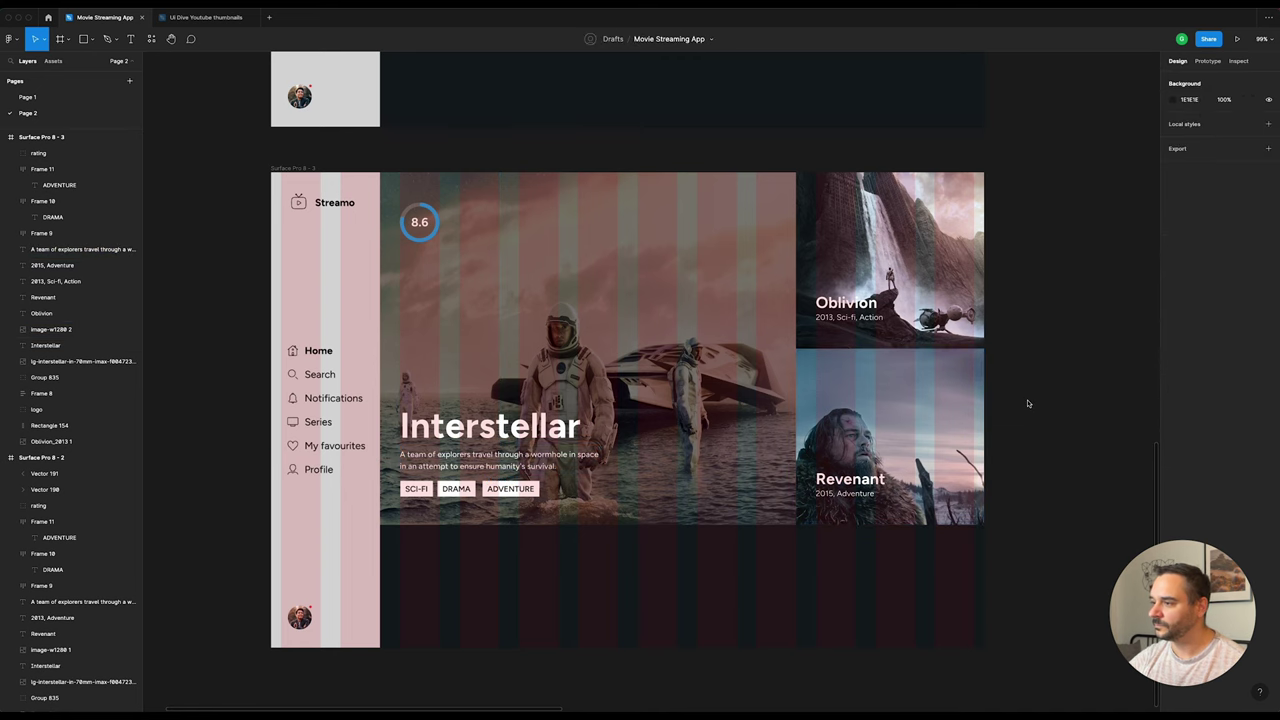
# Step: Hide the Surface Pro 8 - 3 frame's layout grid
pyautogui.hscroll(1, 1023, 455)
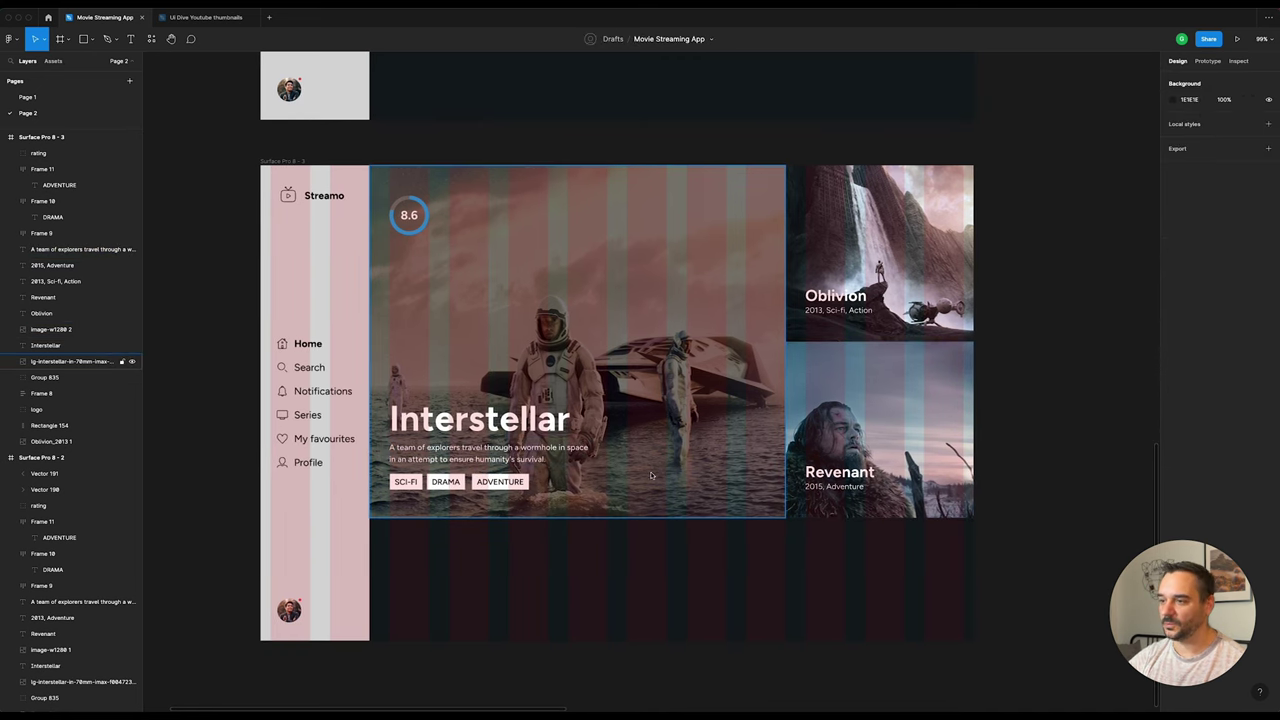
pyautogui.click(291, 161)
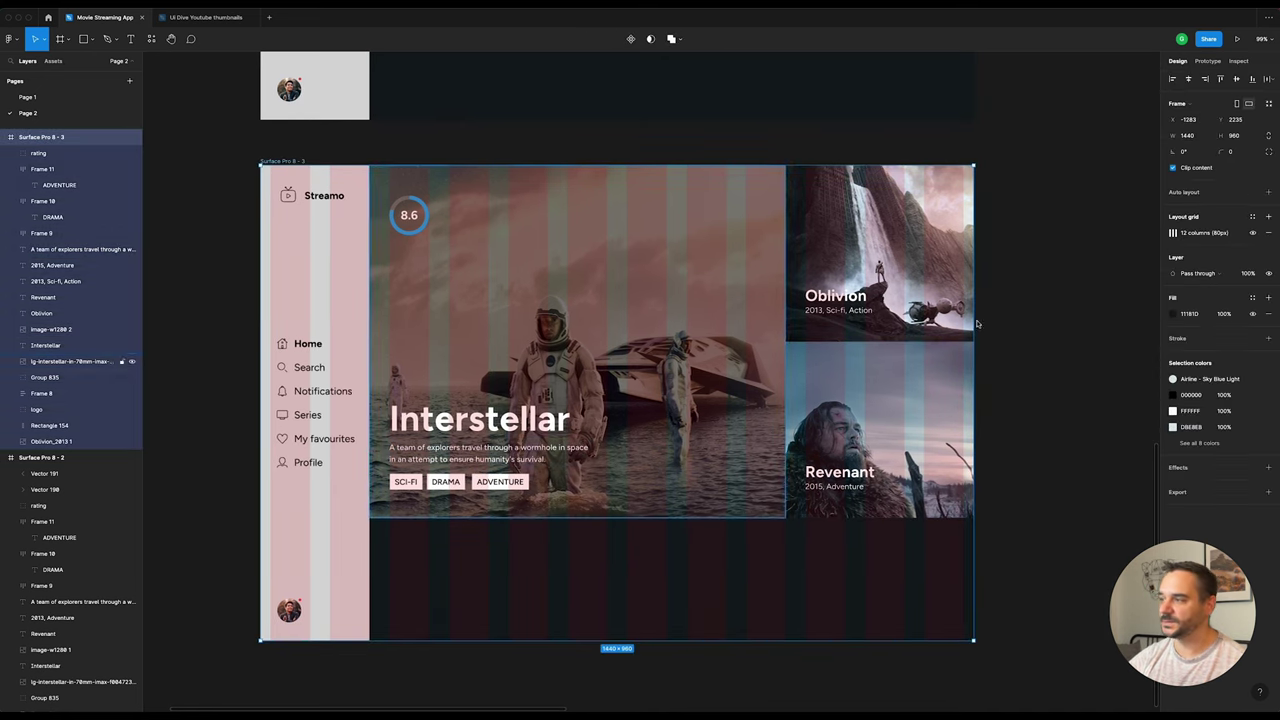
pyautogui.click(1251, 234)
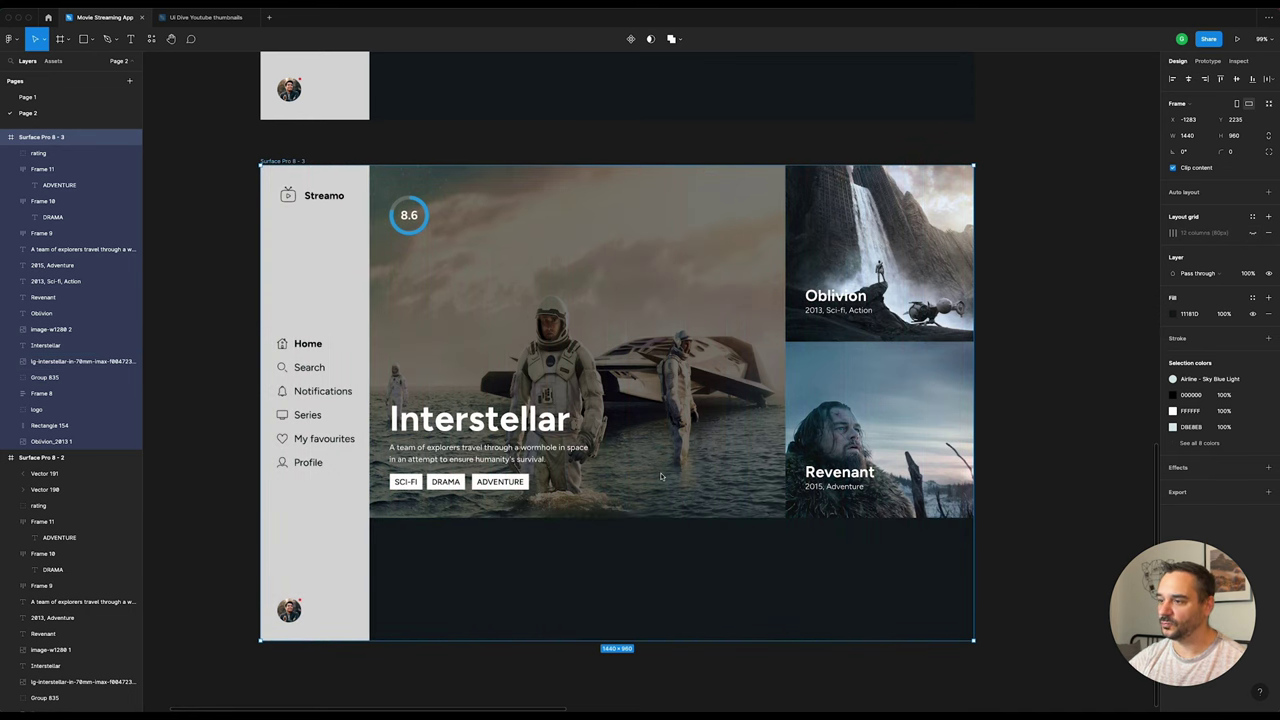
pyautogui.click(444, 443)
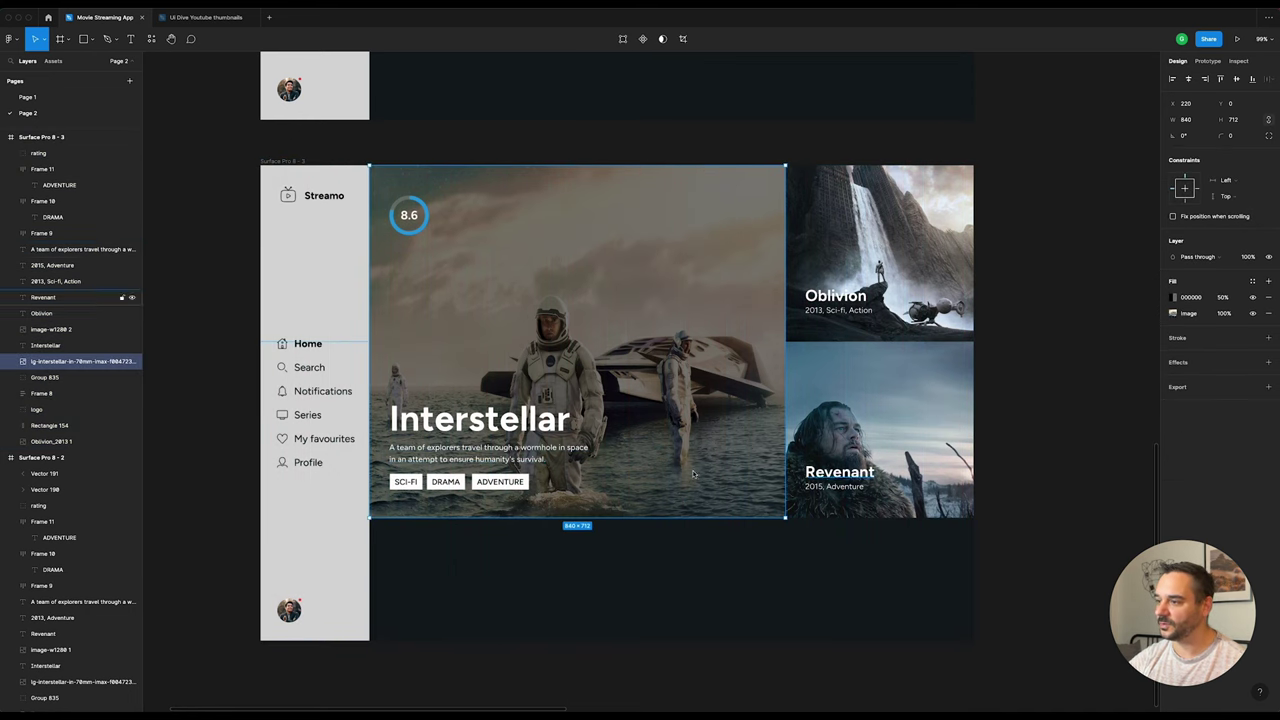
pyautogui.click(653, 533)
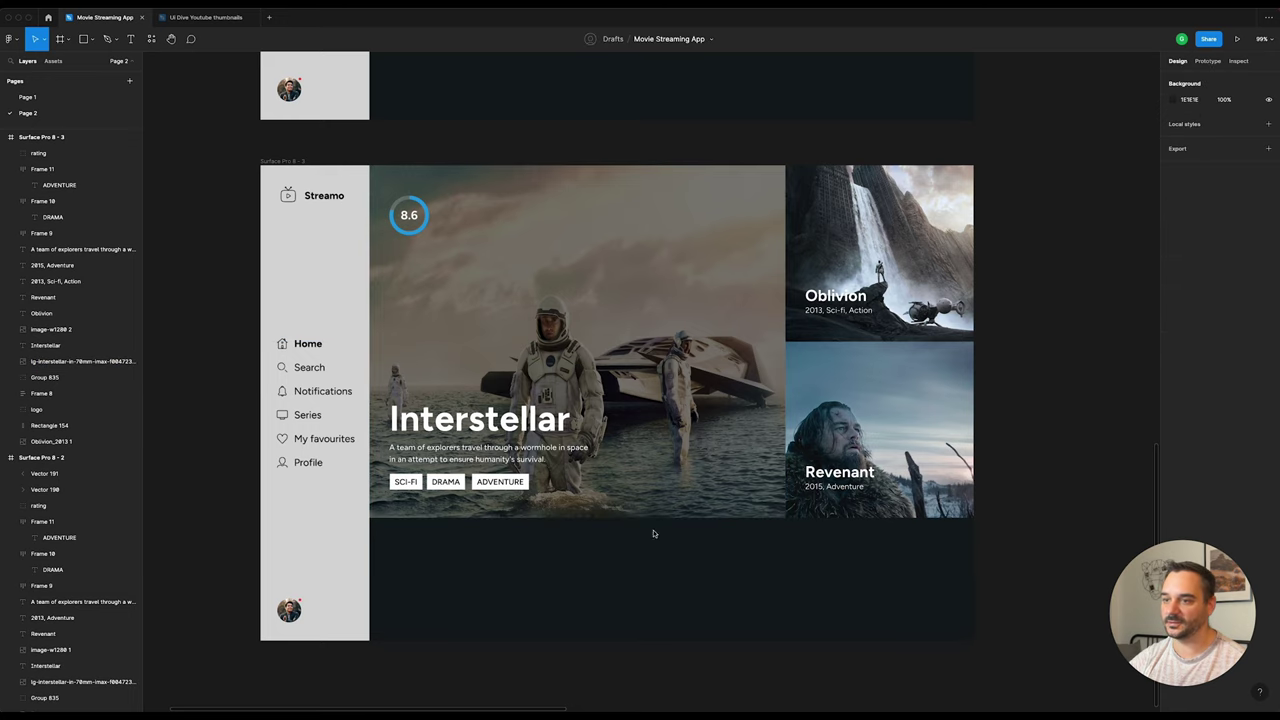
pyautogui.click(634, 480)
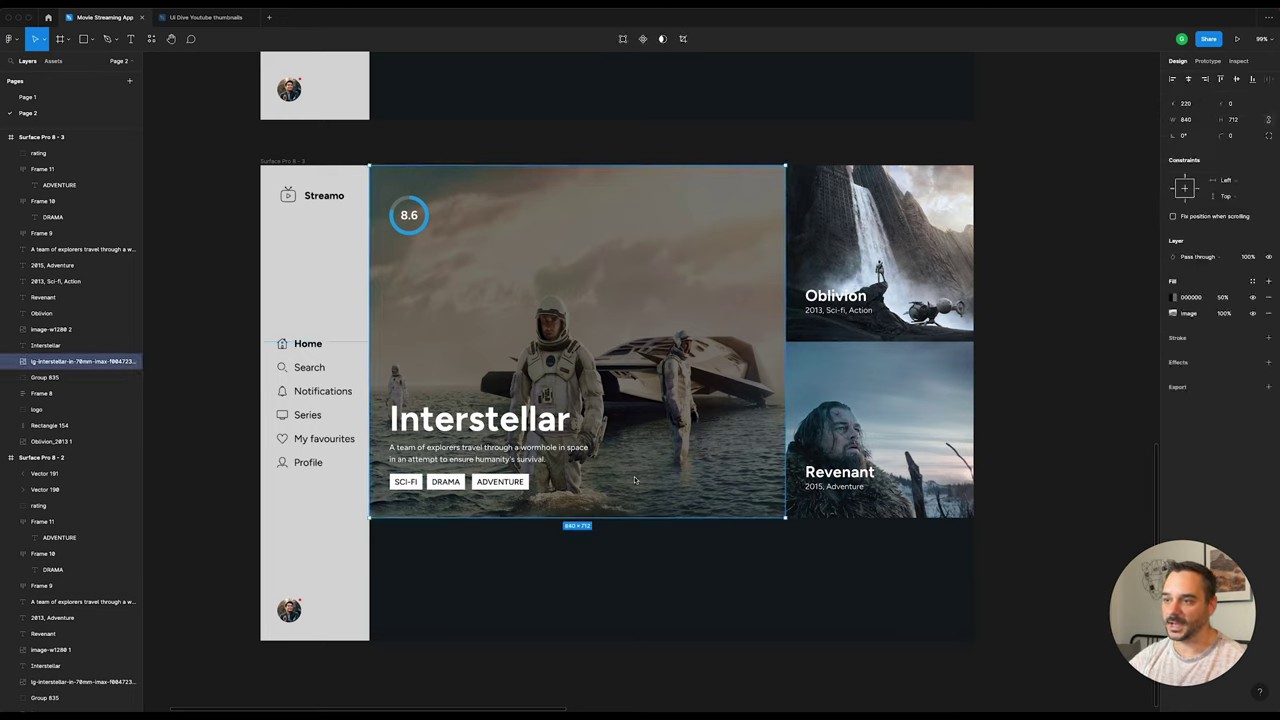
# Step: Draw a rectangle matching the 840 px Interstellar image and send it to back
pyautogui.click(730, 571)
pyautogui.press('r')
pyautogui.moveTo(376, 175); pyautogui.dragTo(785, 517)
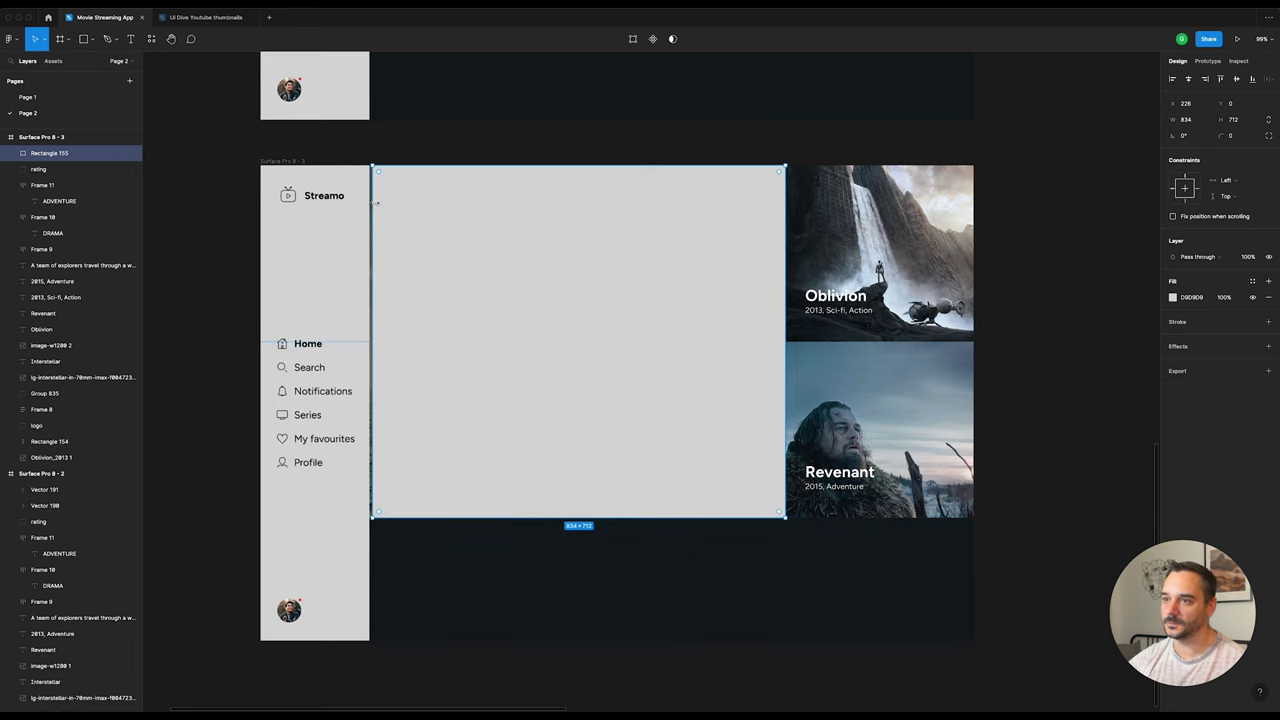
pyautogui.moveTo(373, 205); pyautogui.dragTo(369, 205)
pyautogui.rightClick(519, 199)
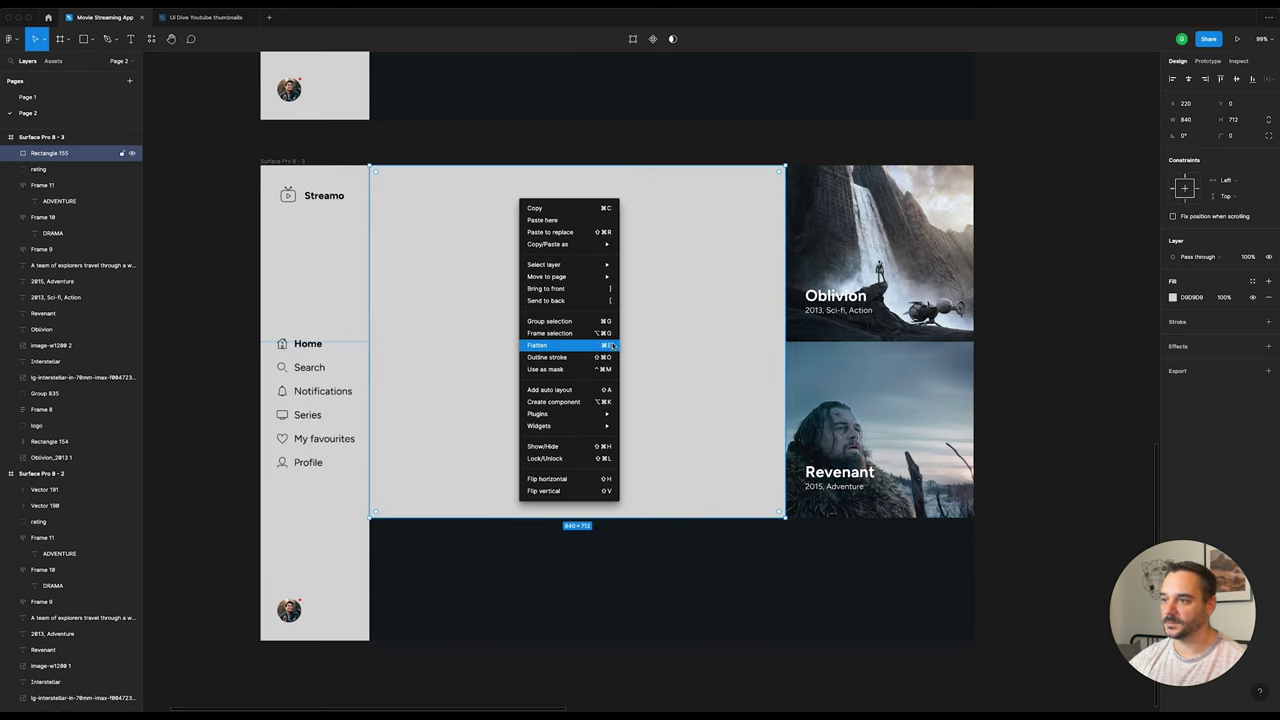
pyautogui.click(590, 301)
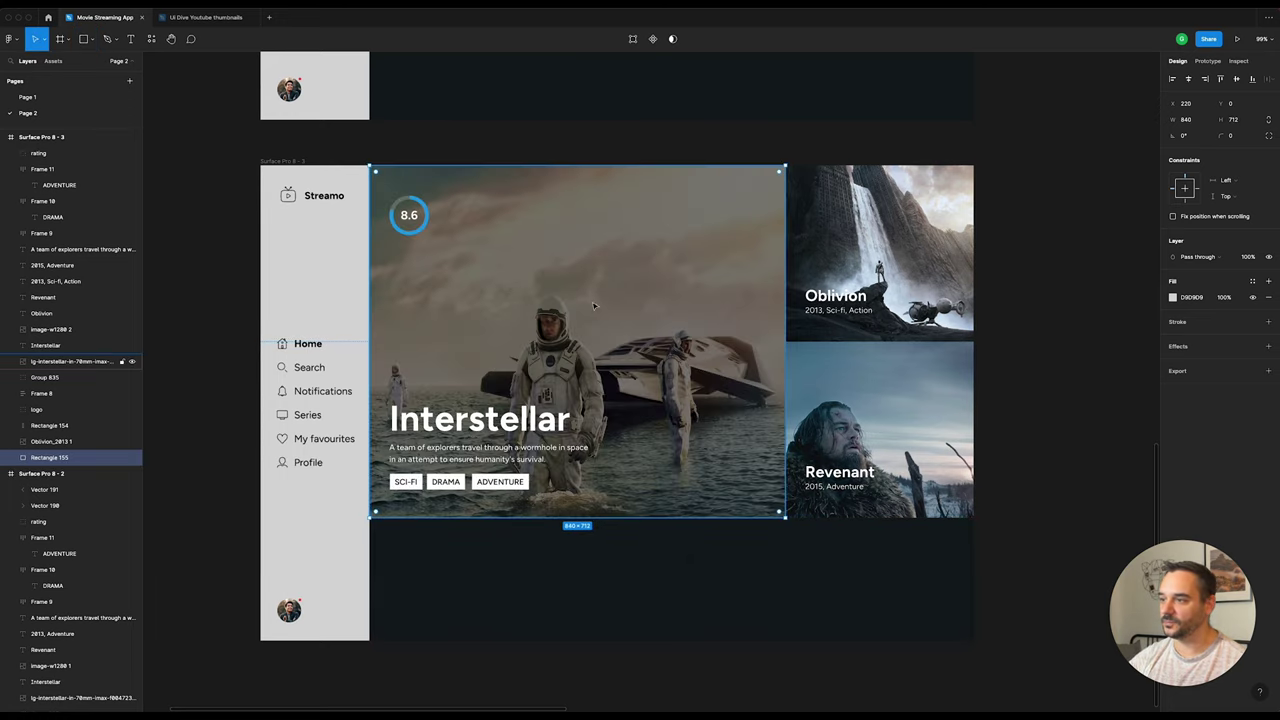
# Step: Give the rectangle a linear gradient fill starting mid-image
pyautogui.click(1174, 298)
pyautogui.click(1058, 299)
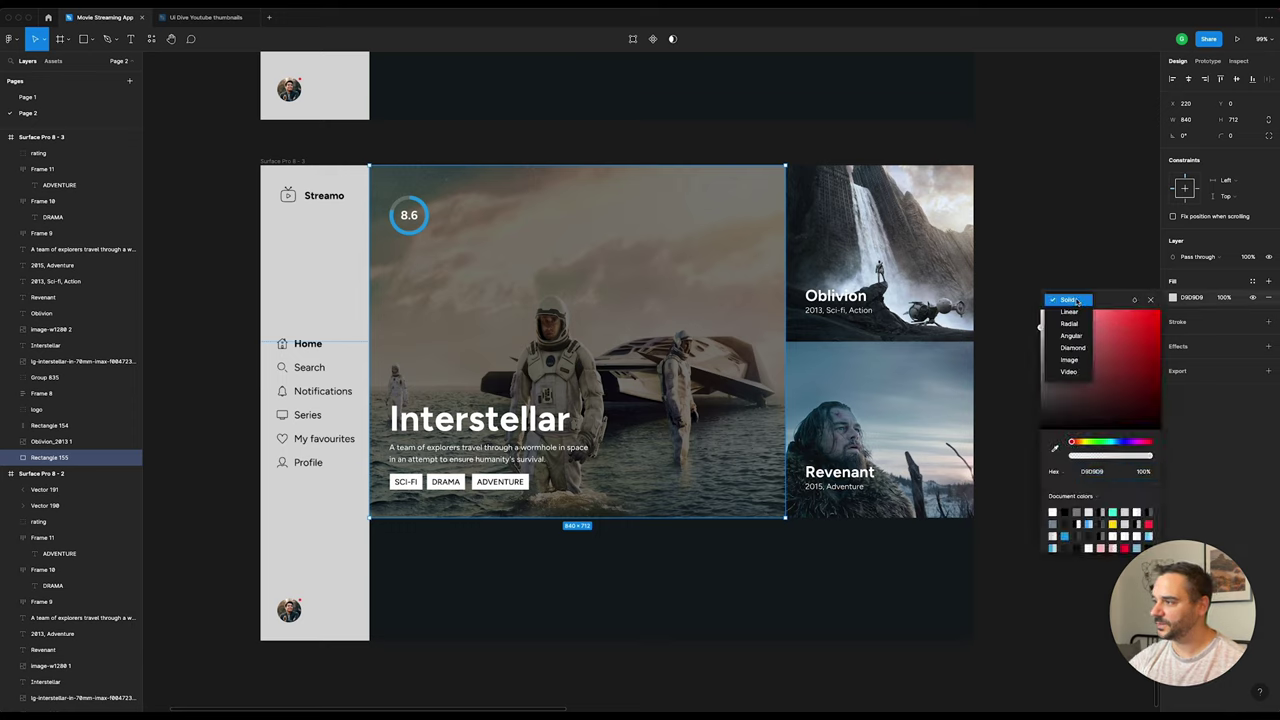
pyautogui.click(1078, 317)
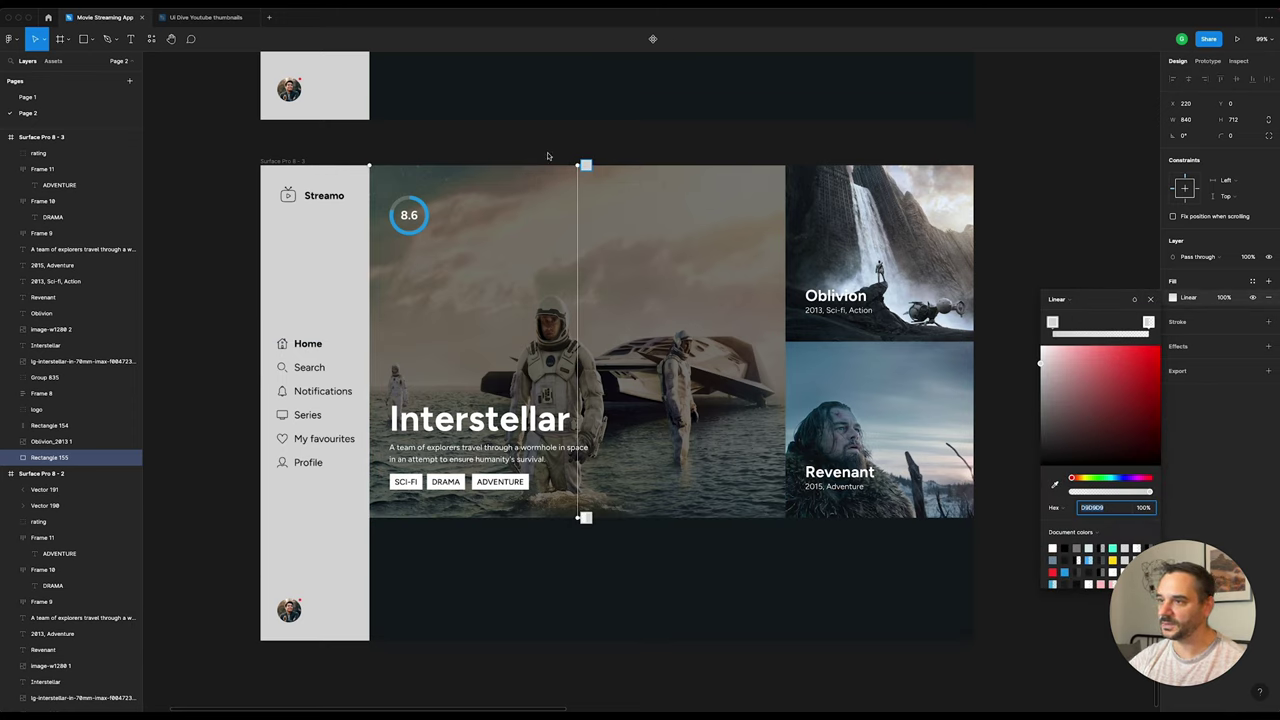
pyautogui.moveTo(578, 167)
pyautogui.mouseDown()
pyautogui.moveTo(580, 383)
pyautogui.moveTo(584, 336)
pyautogui.mouseUp()
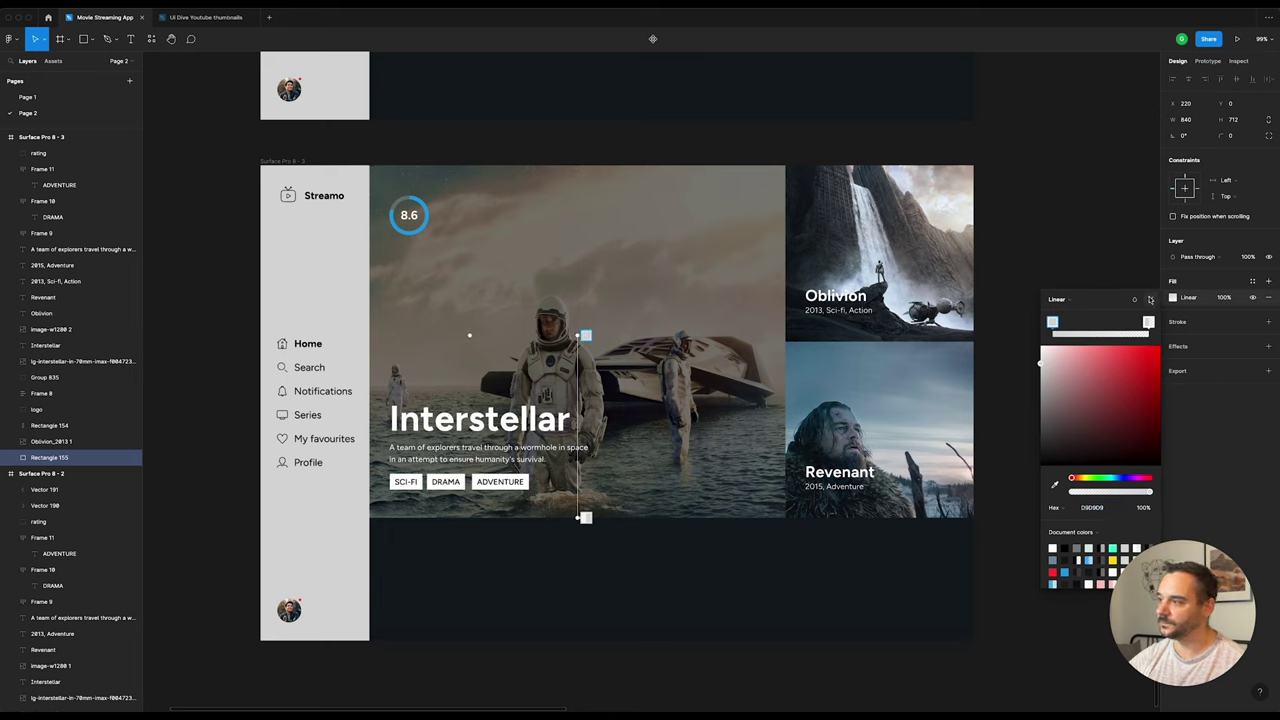
pyautogui.press('Escape')
pyautogui.click(1056, 271)
# Step: Place the Interstellar image above Rectangle 155 and use the rectangle as its mask
pyautogui.click(652, 321)
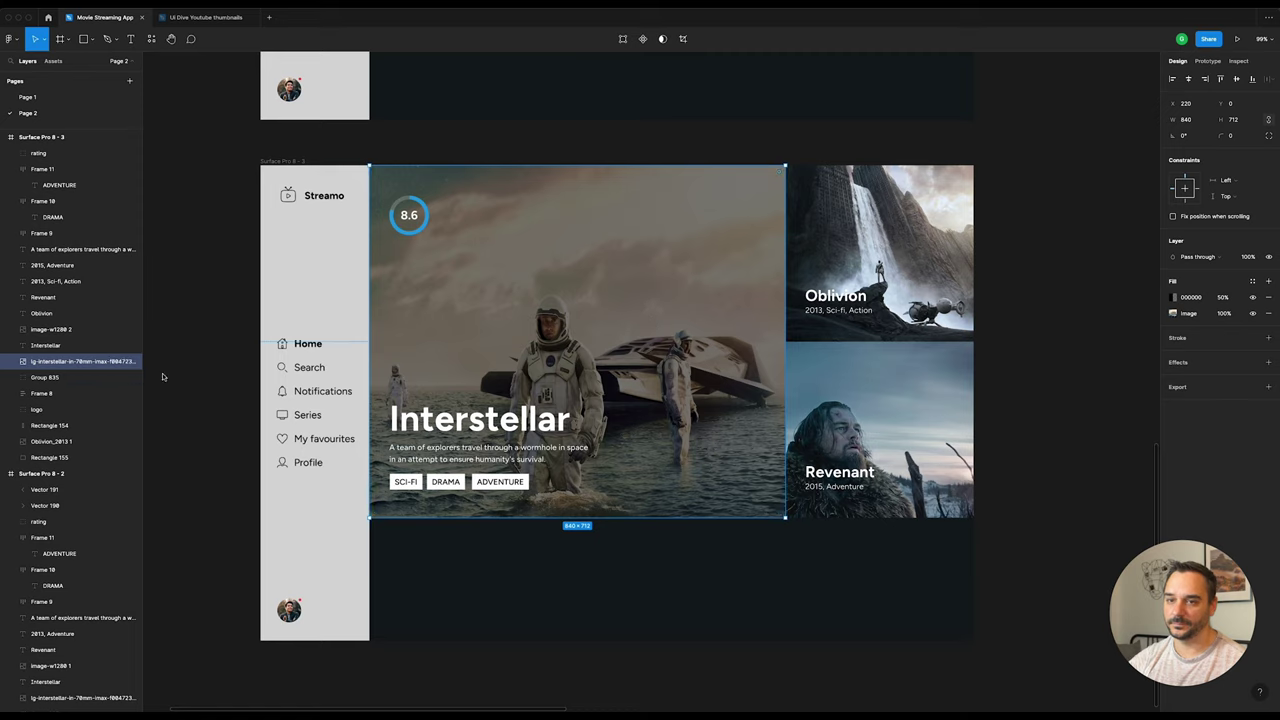
pyautogui.moveTo(80, 457)
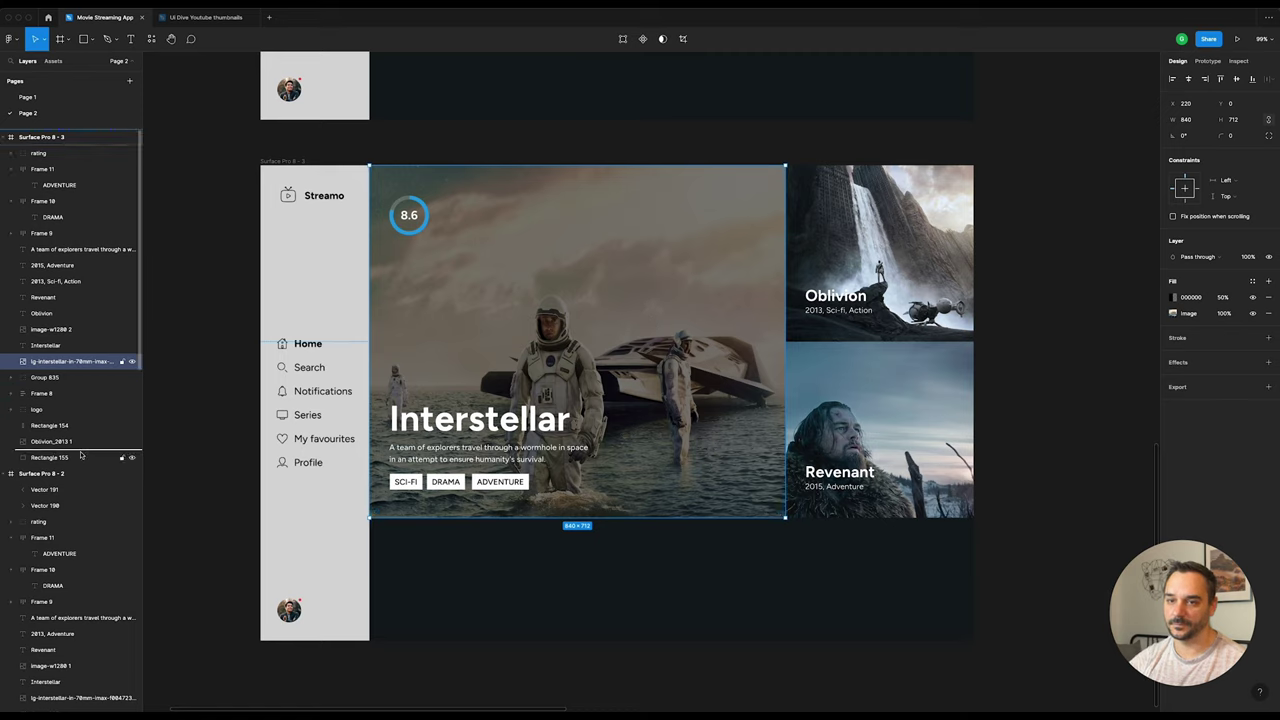
pyautogui.moveTo(84, 458); pyautogui.dragTo(86, 461)
pyautogui.click(77, 459)
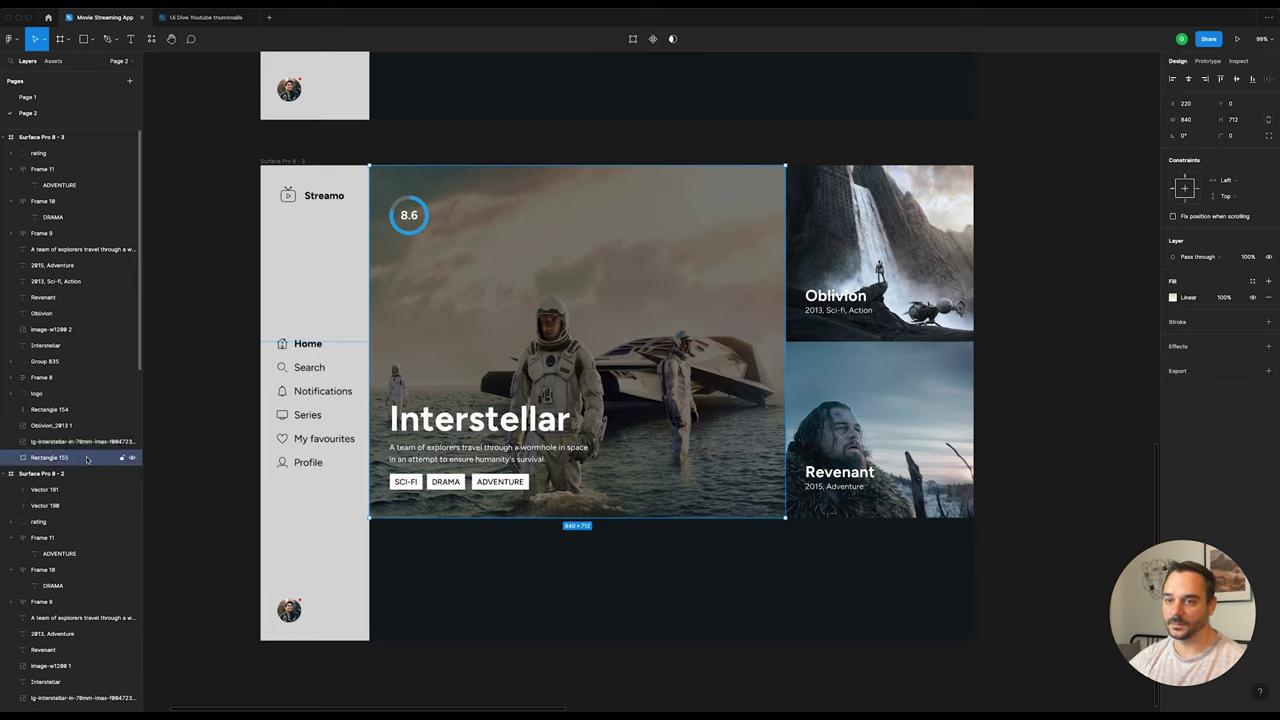
pyautogui.keyDown('shift'); pyautogui.click(80, 441); pyautogui.keyUp('shift')
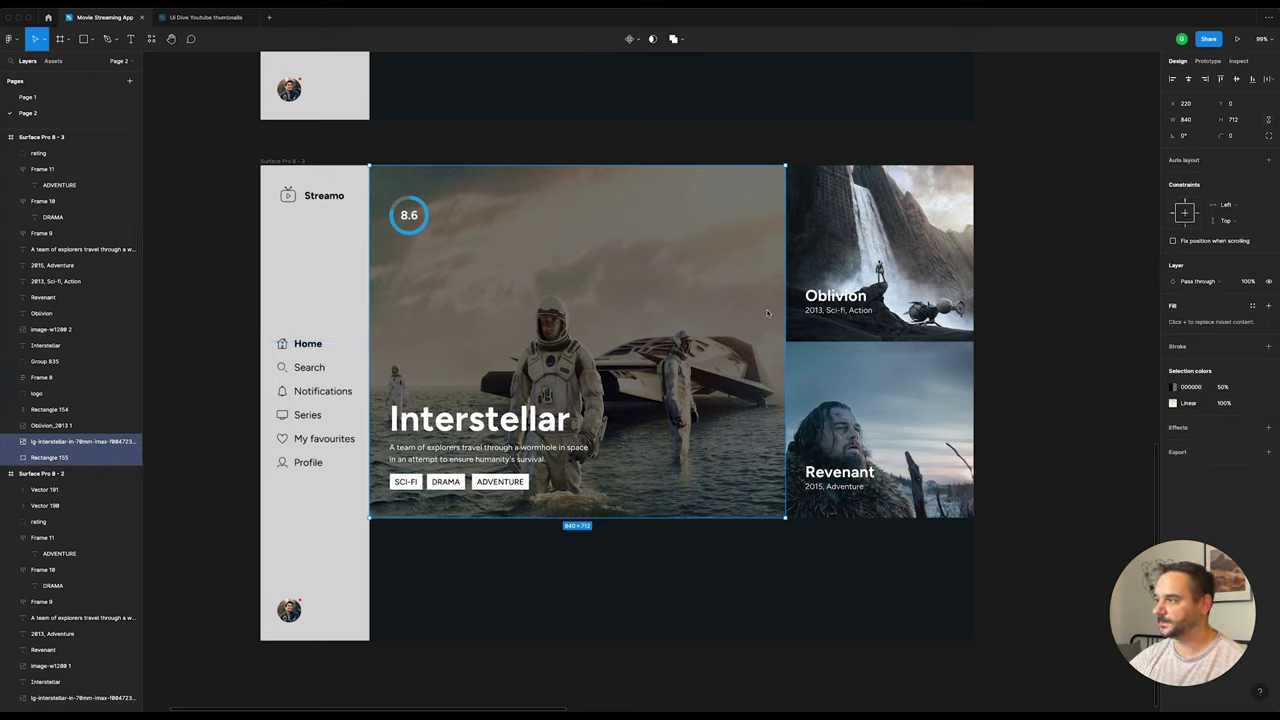
pyautogui.click(652, 40)
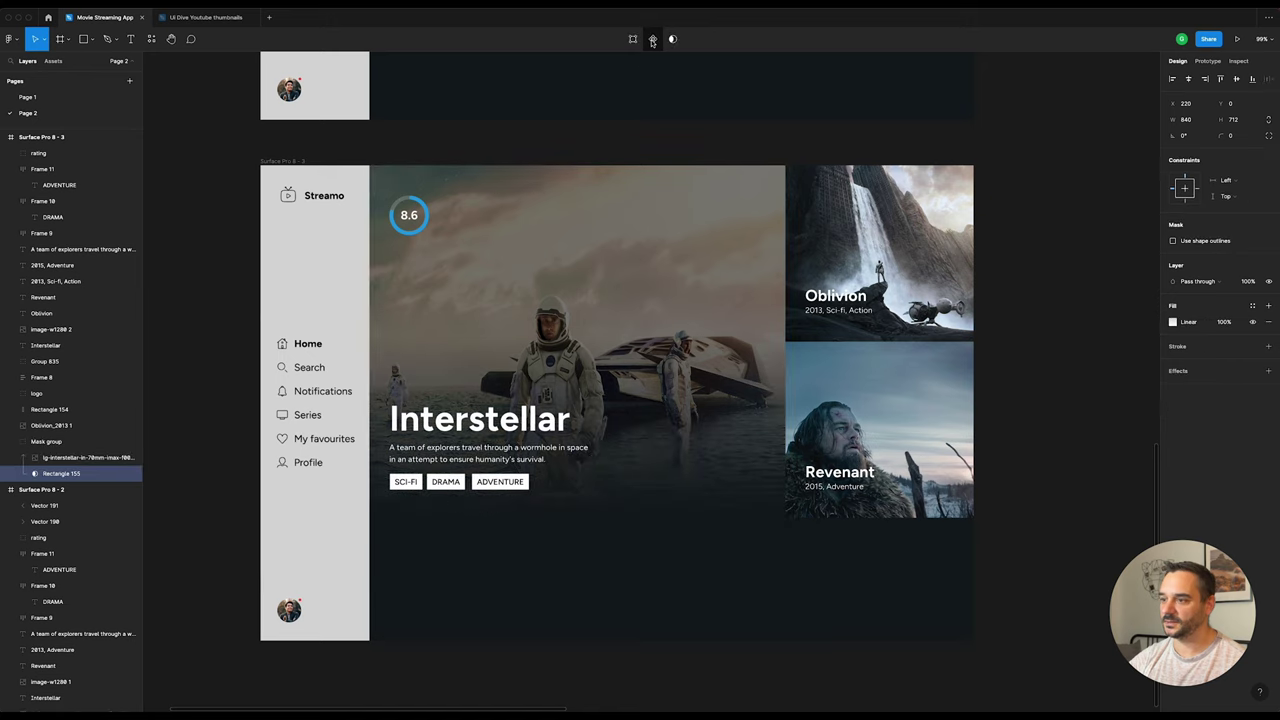
pyautogui.click(678, 131)
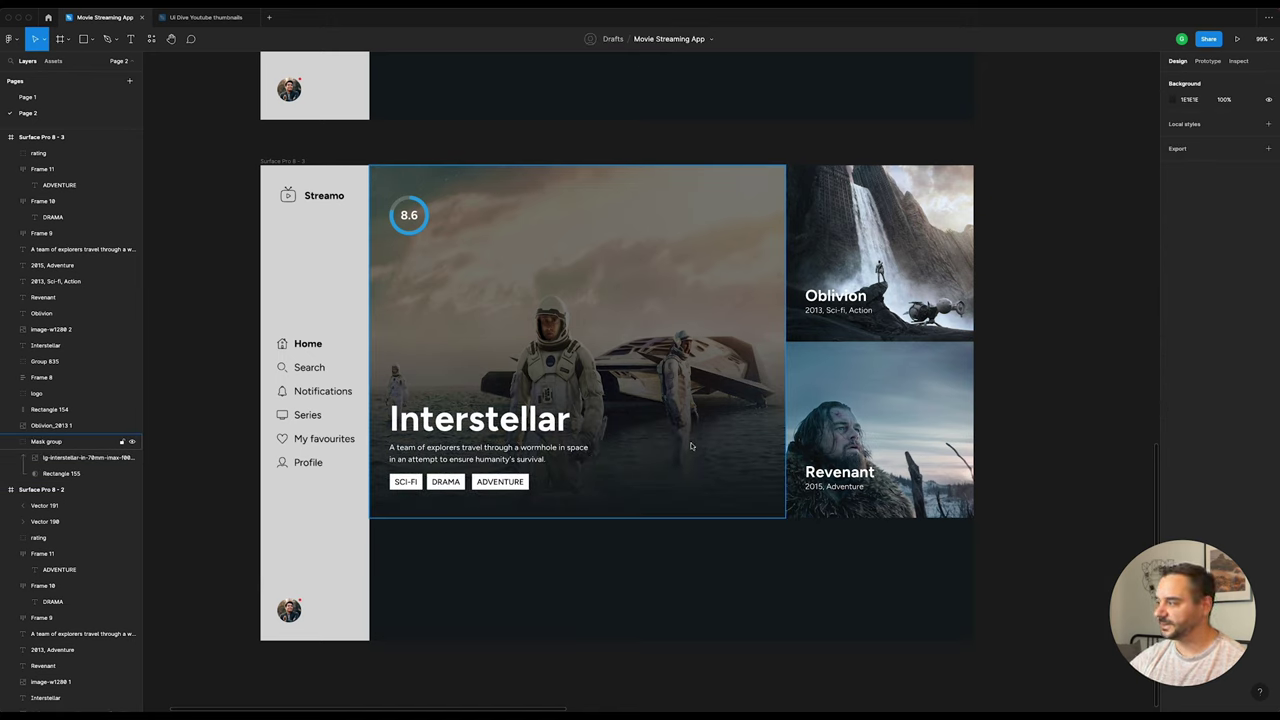
# Step: Put the Interstellar poster fill in crop mode, then enlarge and reposition the photo within its frame
pyautogui.doubleClick(650, 359)
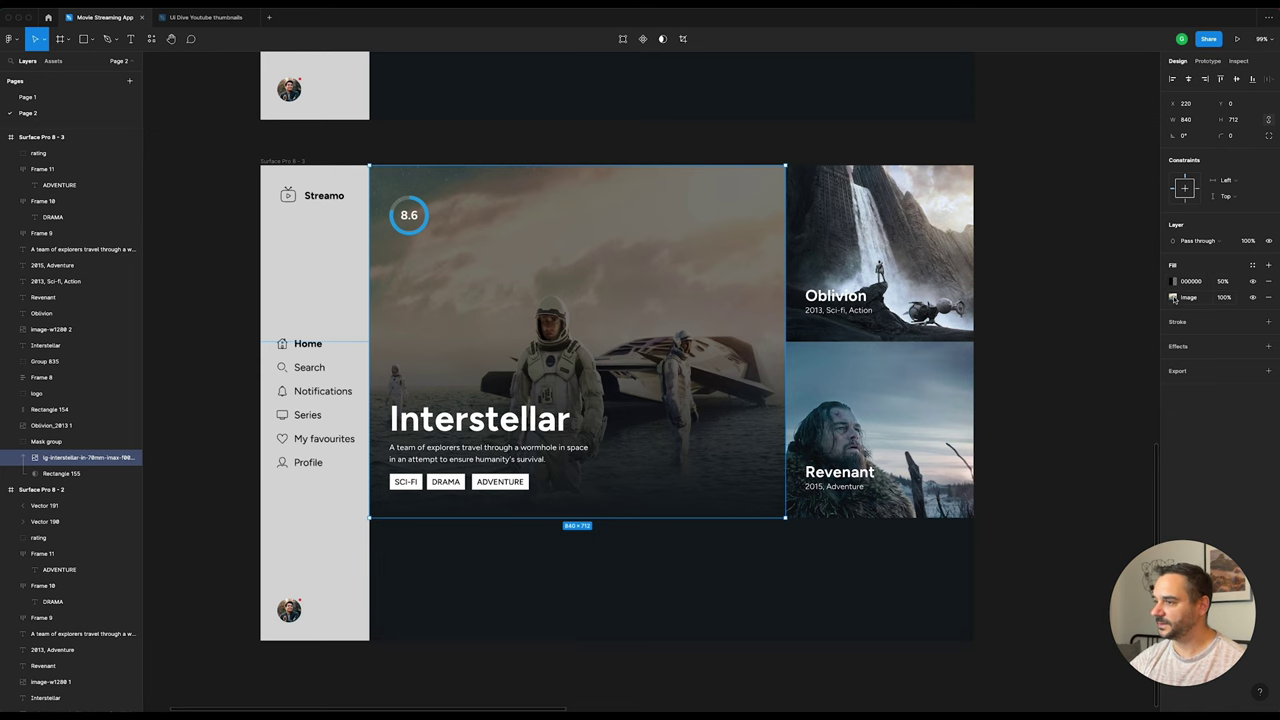
pyautogui.click(1173, 297)
pyautogui.click(1066, 298)
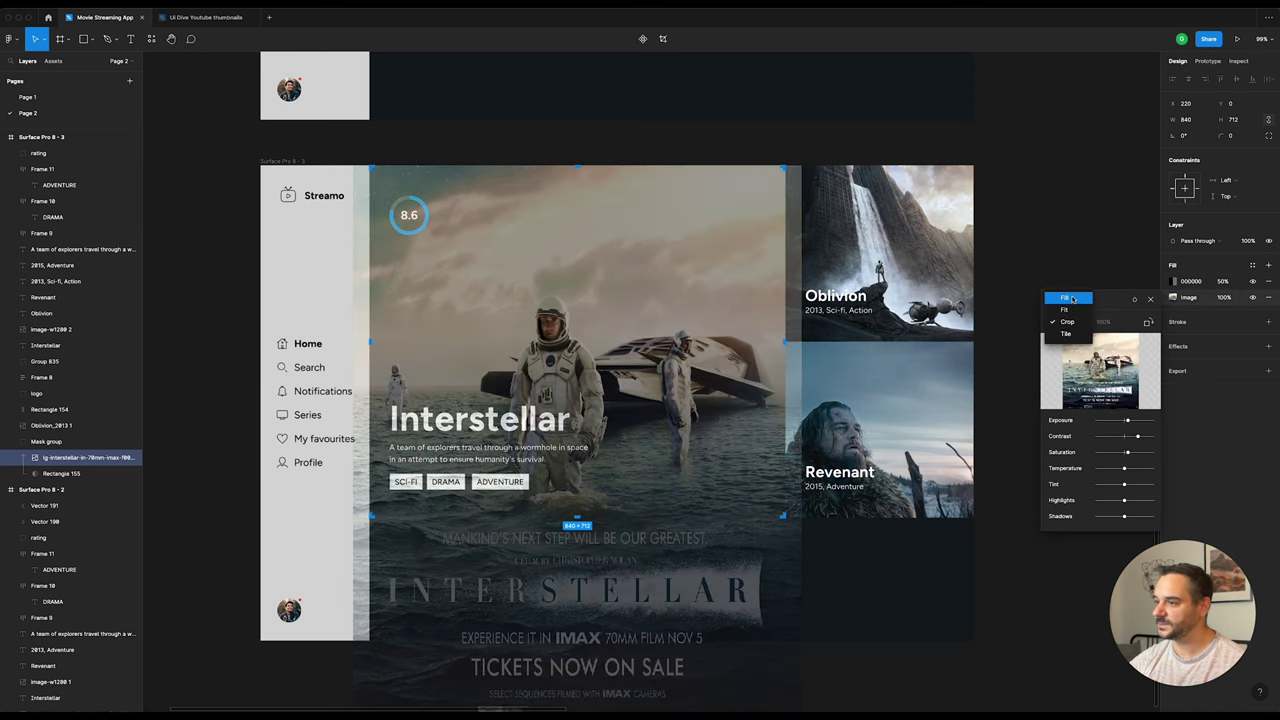
pyautogui.click(1066, 298)
pyautogui.scroll(-2, 824, 405)
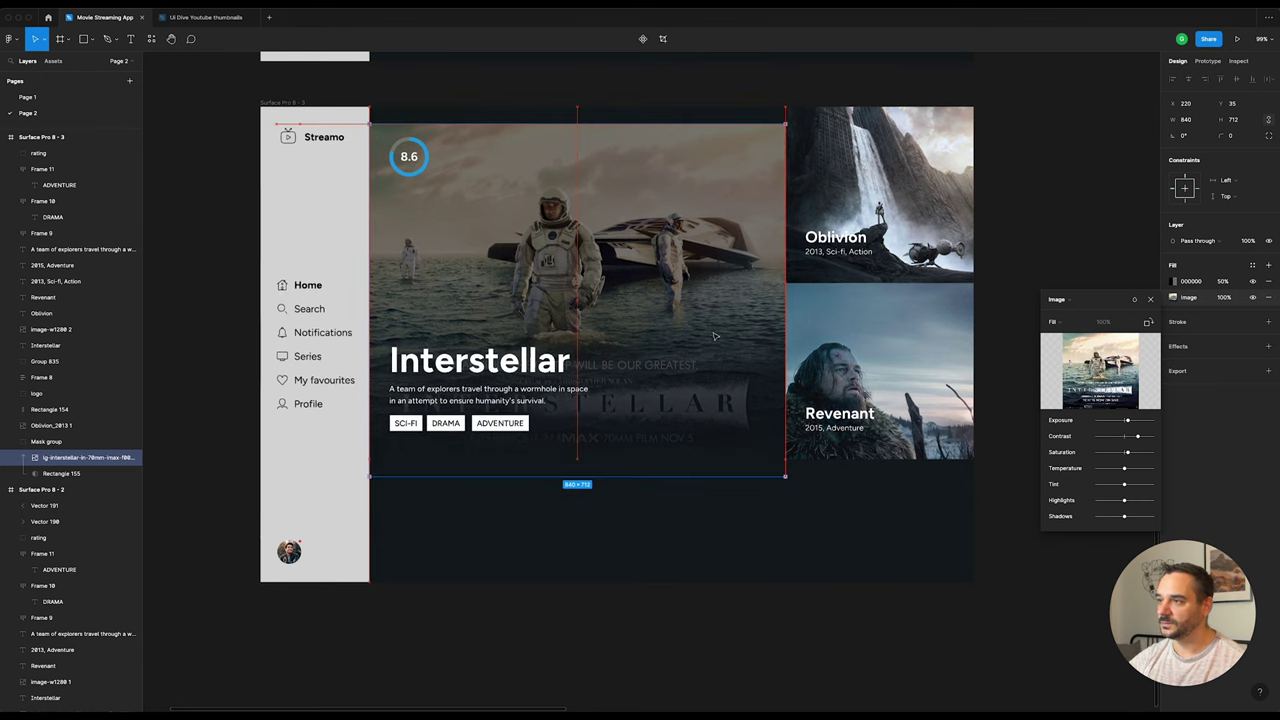
pyautogui.click(1066, 321)
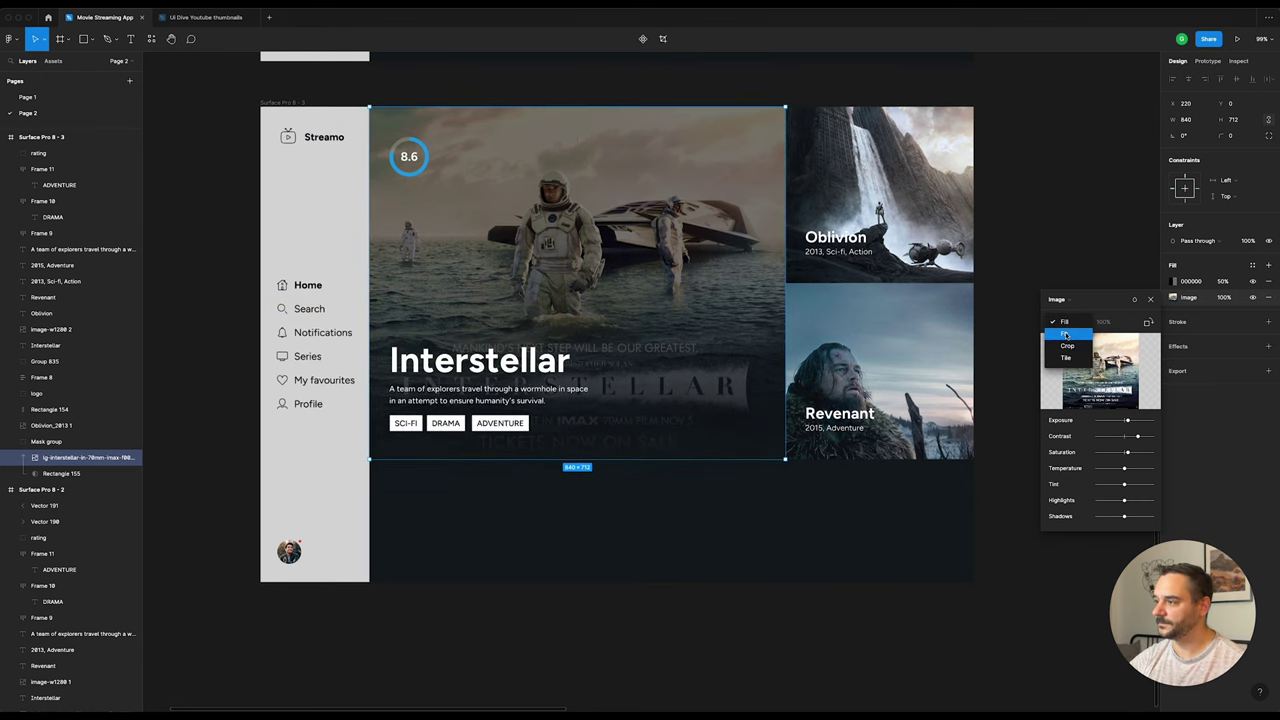
pyautogui.click(1068, 346)
pyautogui.moveTo(669, 245); pyautogui.dragTo(708, 377)
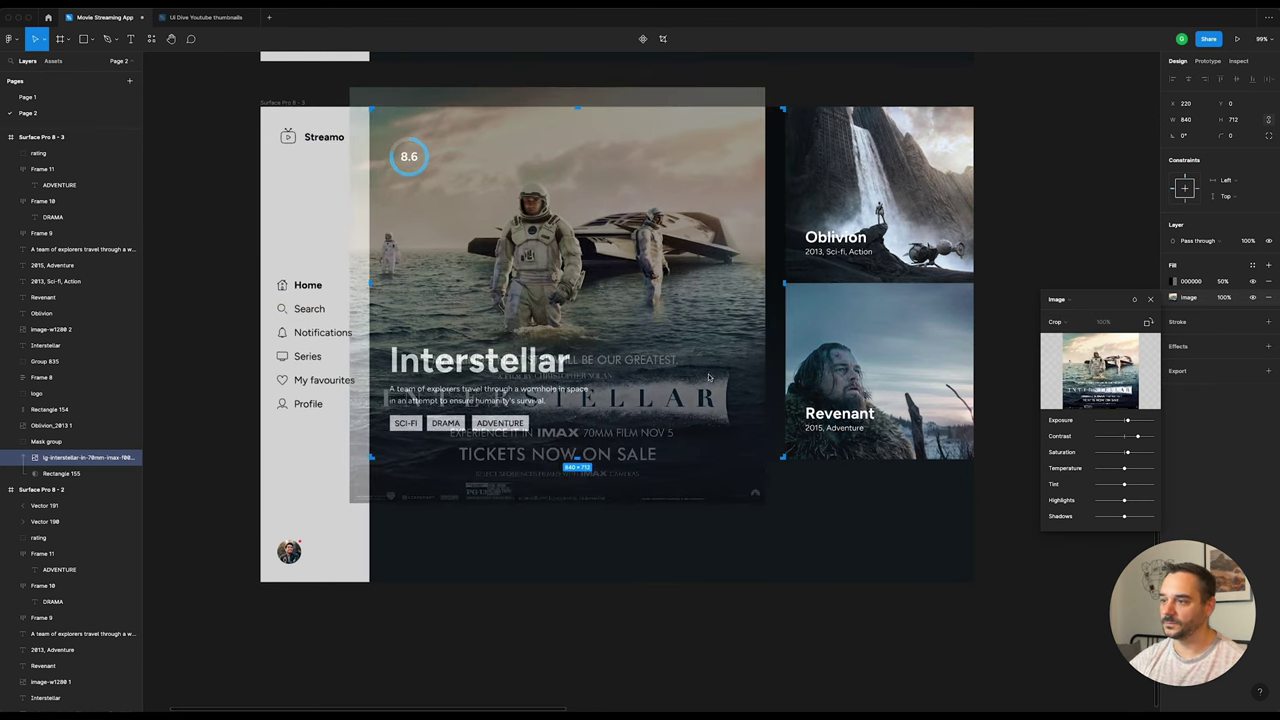
pyautogui.moveTo(766, 504); pyautogui.dragTo(938, 667)
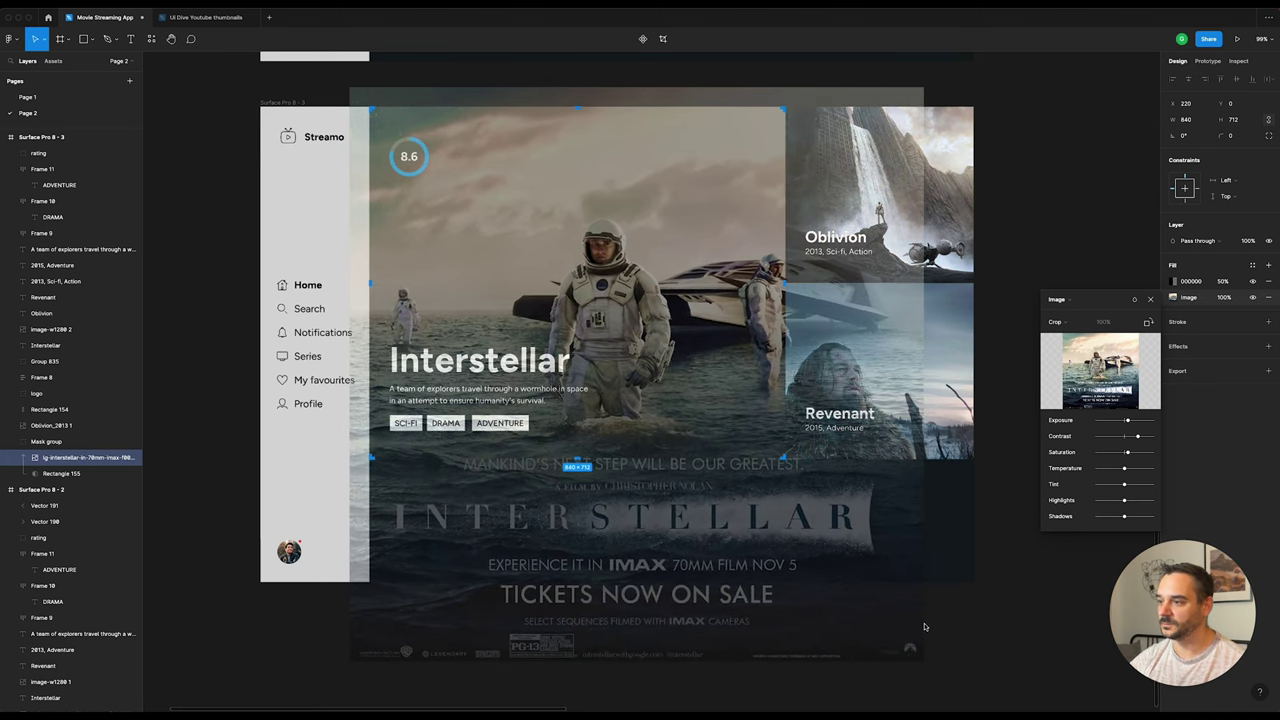
pyautogui.moveTo(693, 322); pyautogui.dragTo(678, 326)
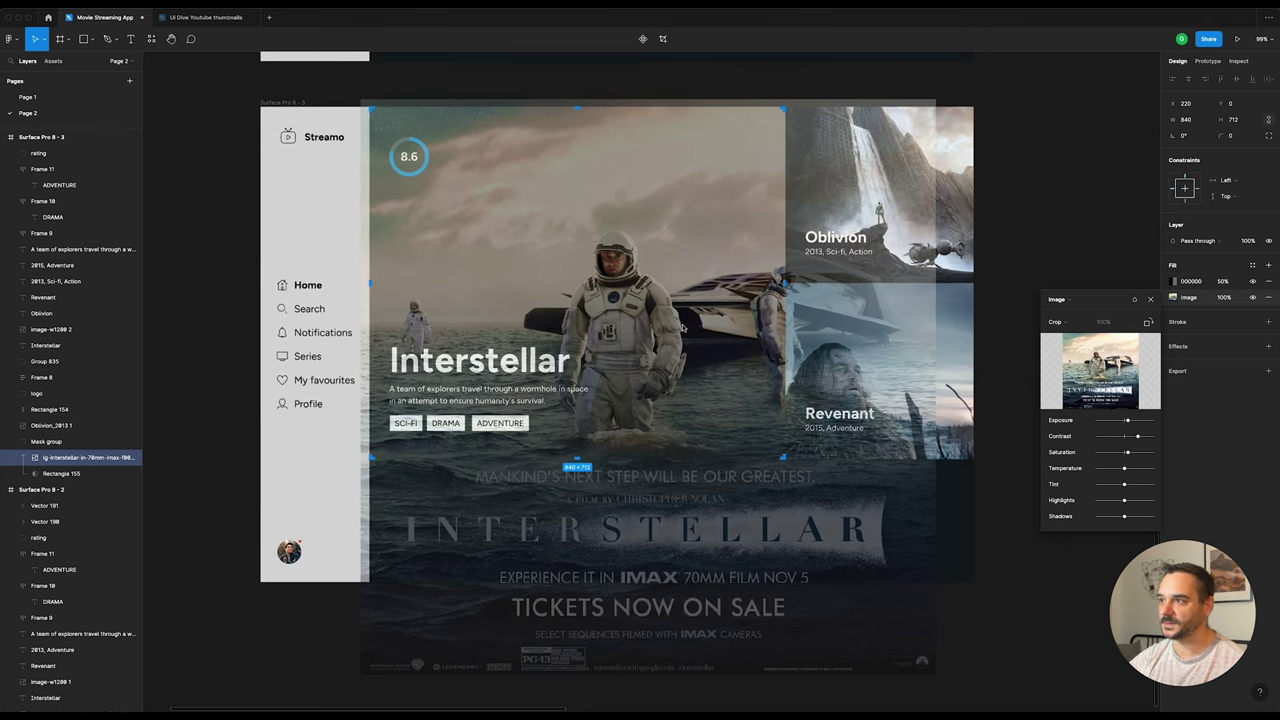
pyautogui.moveTo(718, 281); pyautogui.dragTo(725, 281)
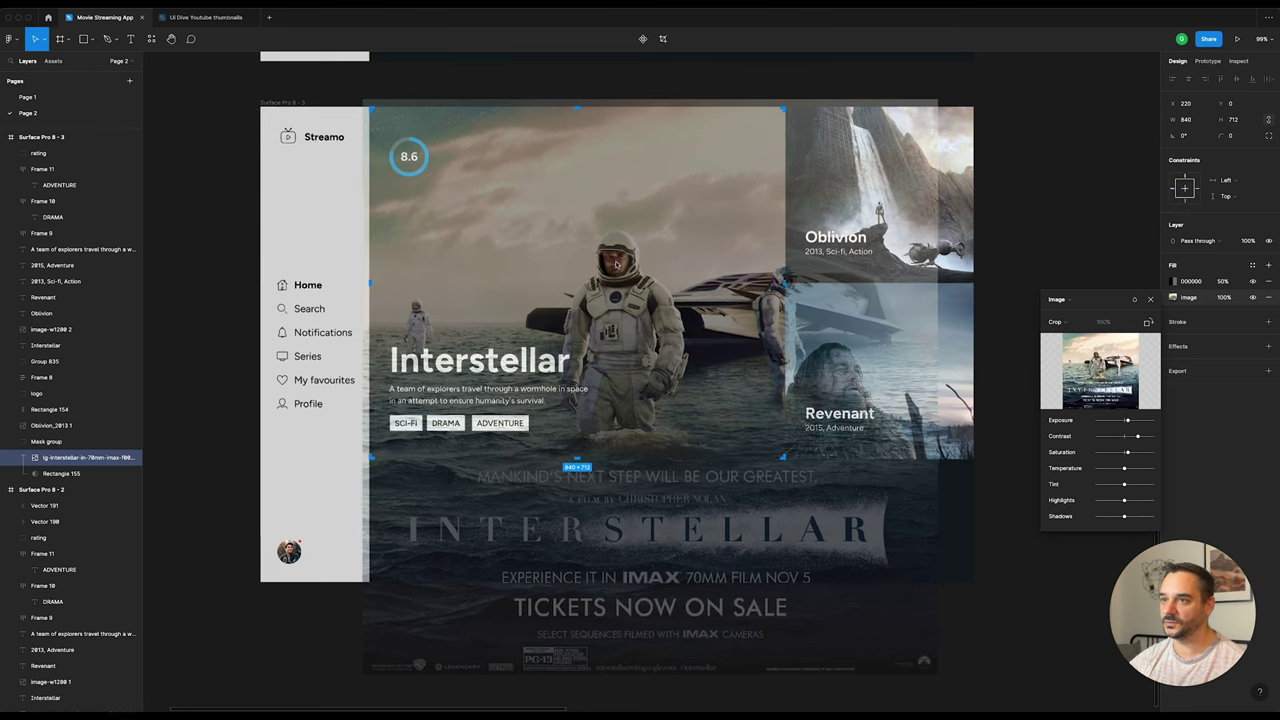
pyautogui.click(1027, 161)
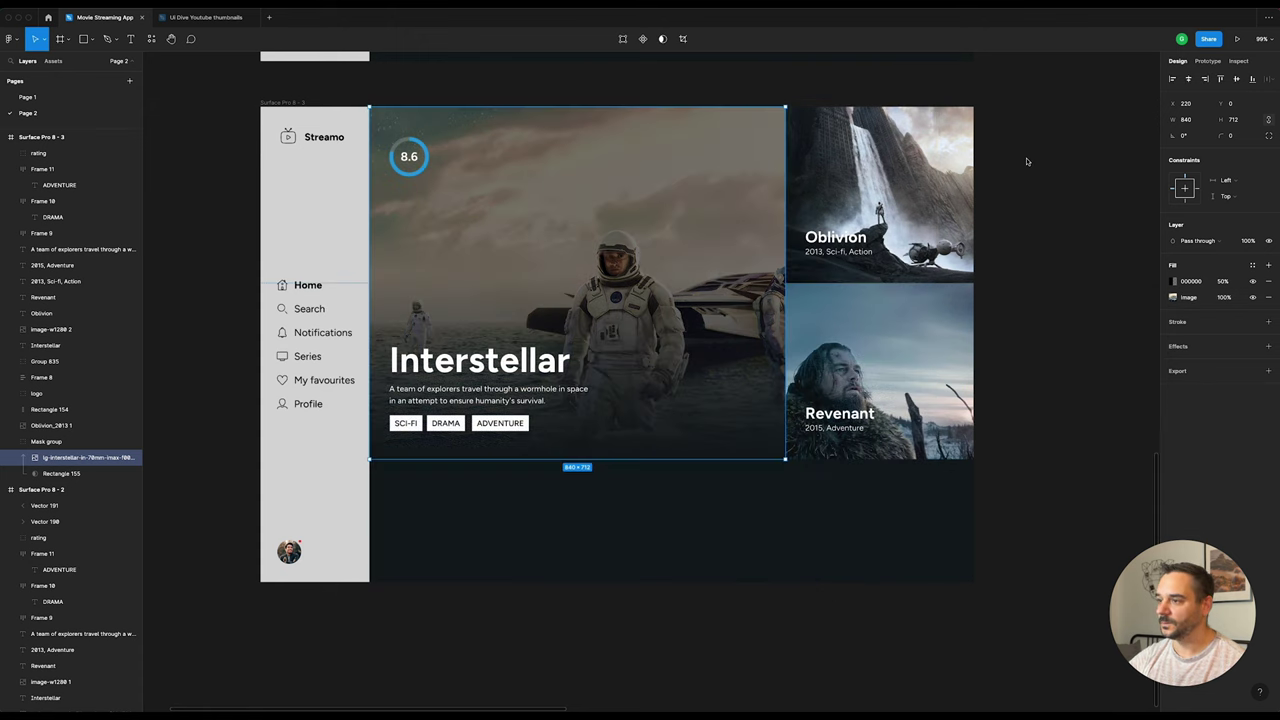
# Step: Hide the 000000 50% black fill on the Interstellar poster image
pyautogui.click(497, 366)
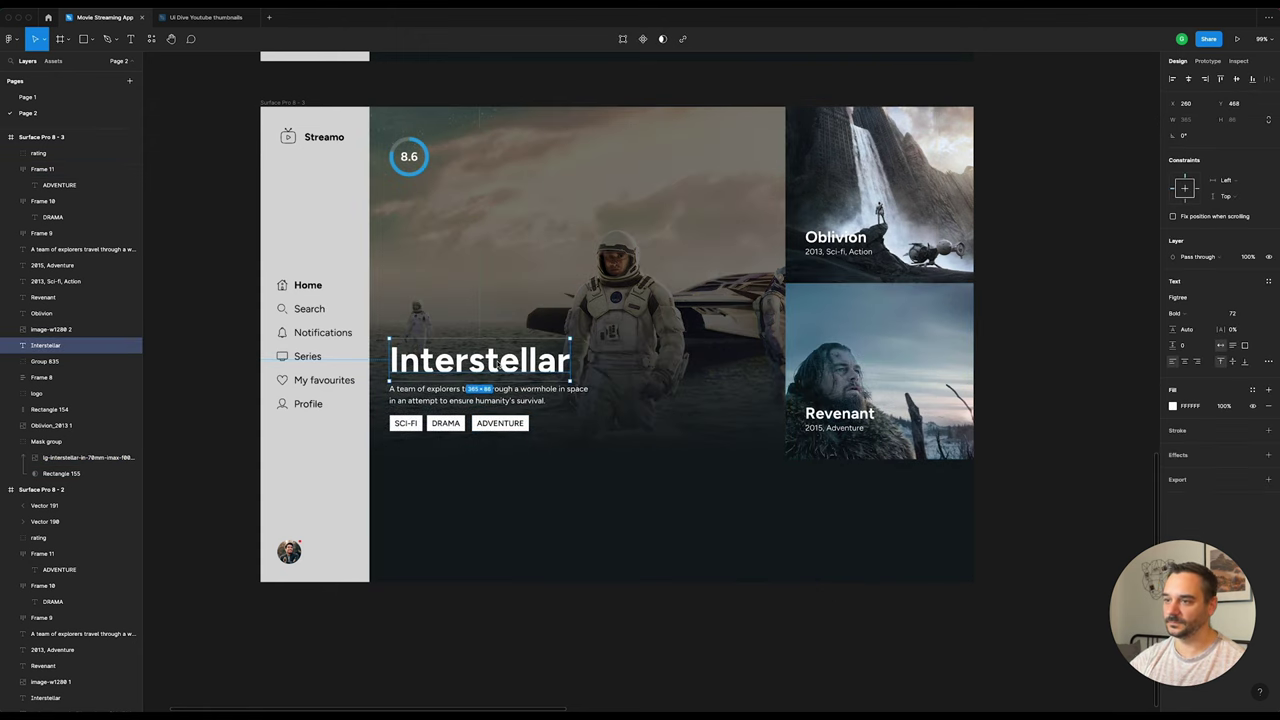
pyautogui.scroll(2, 498, 371)
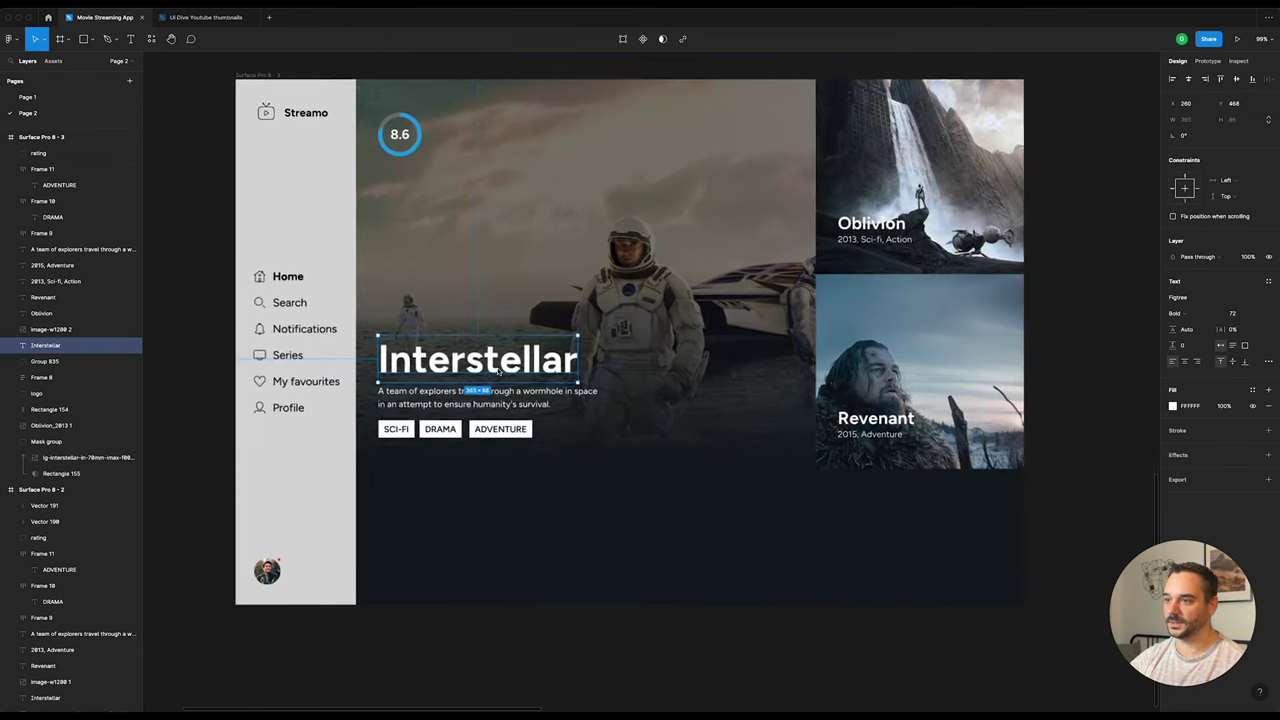
pyautogui.click(726, 300)
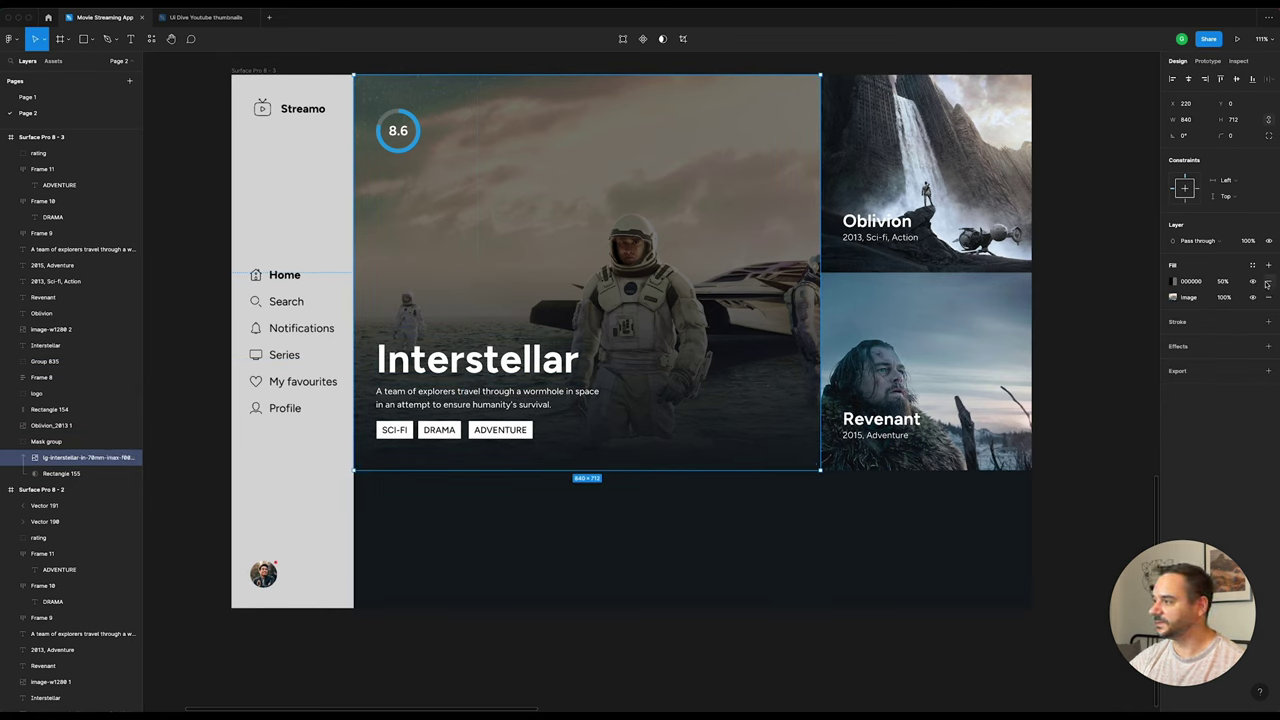
pyautogui.click(1252, 282)
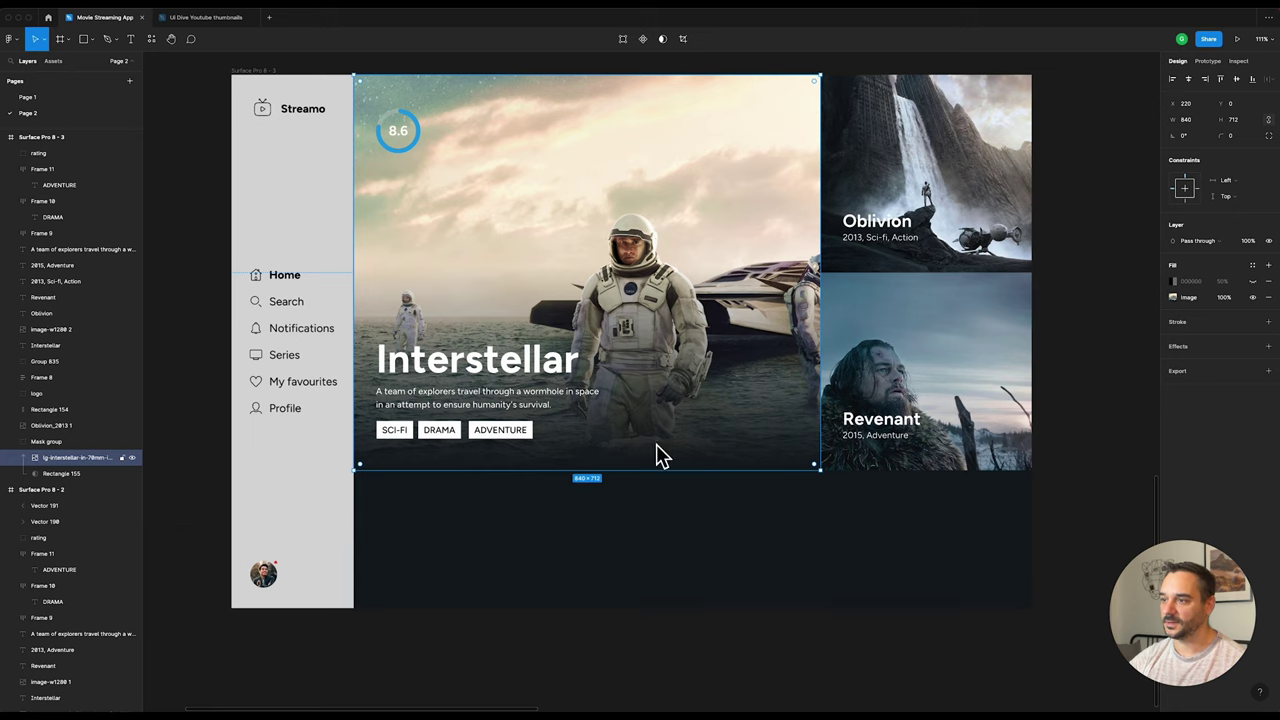
pyautogui.click(460, 367)
pyautogui.click(1104, 384)
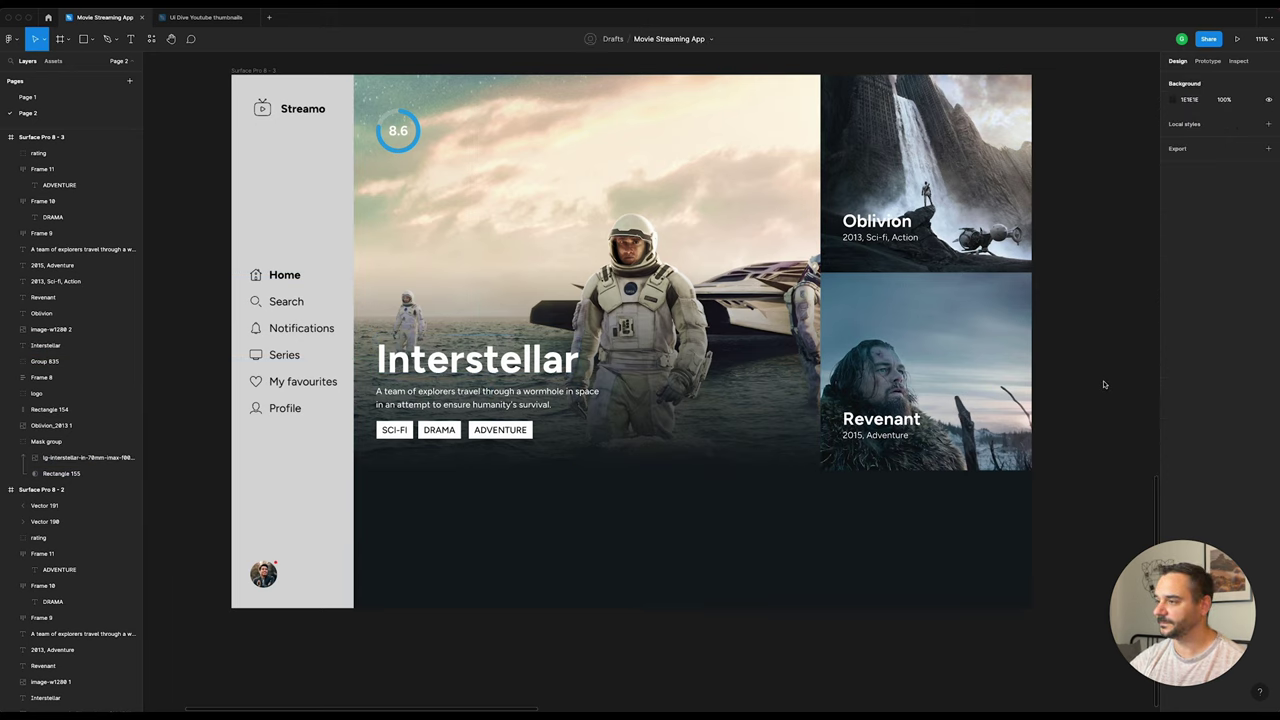
# Step: Draw a rectangle over the Revenant image, send it behind, and use it as a mask
pyautogui.click(979, 381)
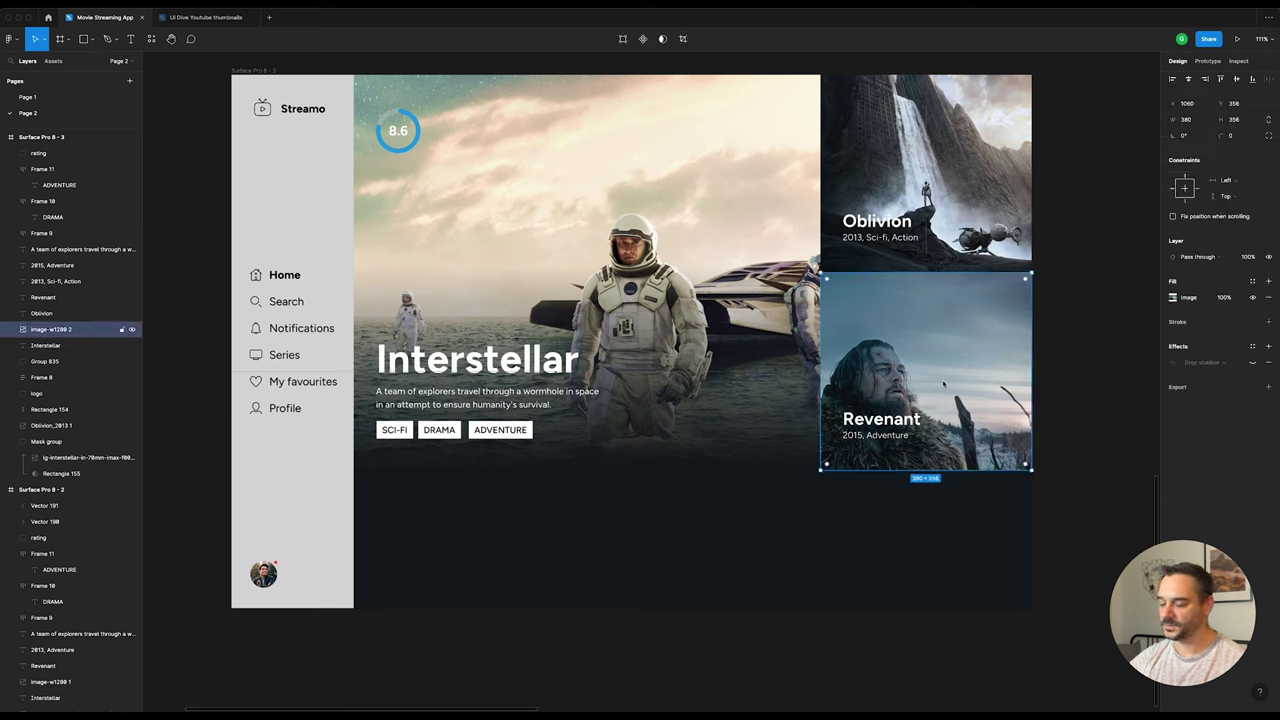
pyautogui.press('r')
pyautogui.moveTo(855, 318)
pyautogui.mouseDown()
pyautogui.moveTo(951, 406)
pyautogui.moveTo(895, 344)
pyautogui.mouseUp()
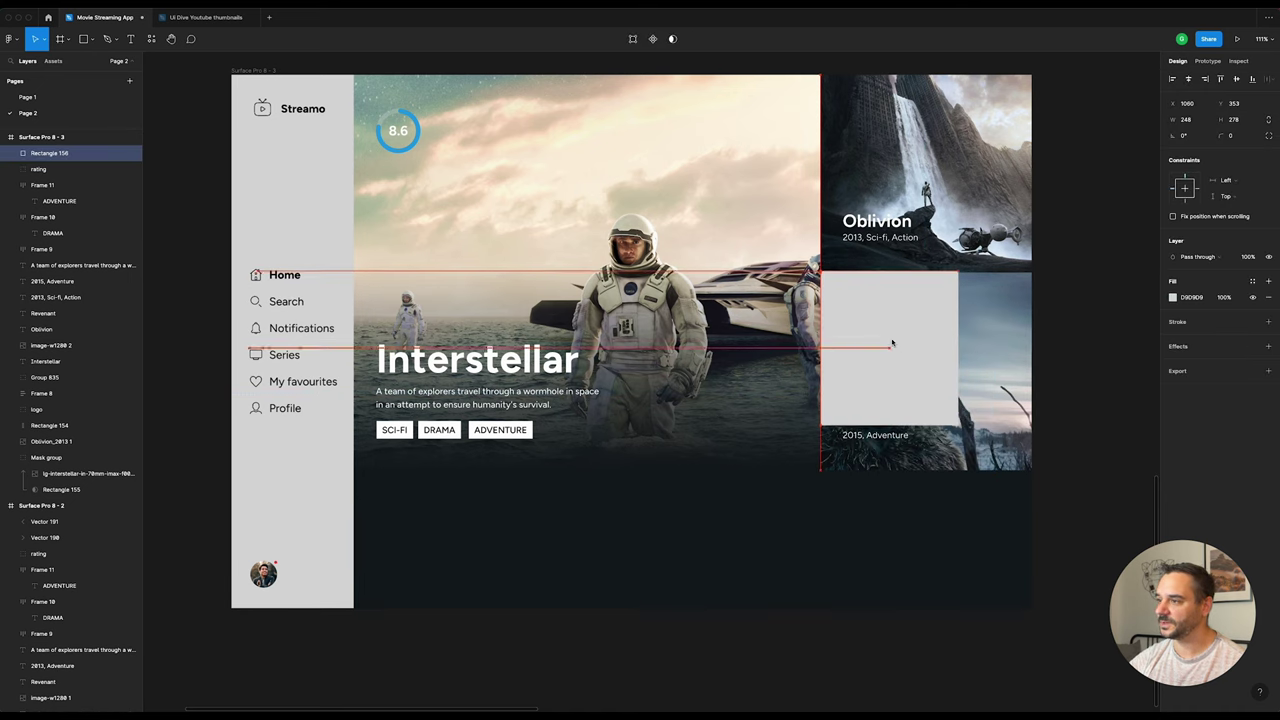
pyautogui.moveTo(958, 427); pyautogui.dragTo(1032, 471)
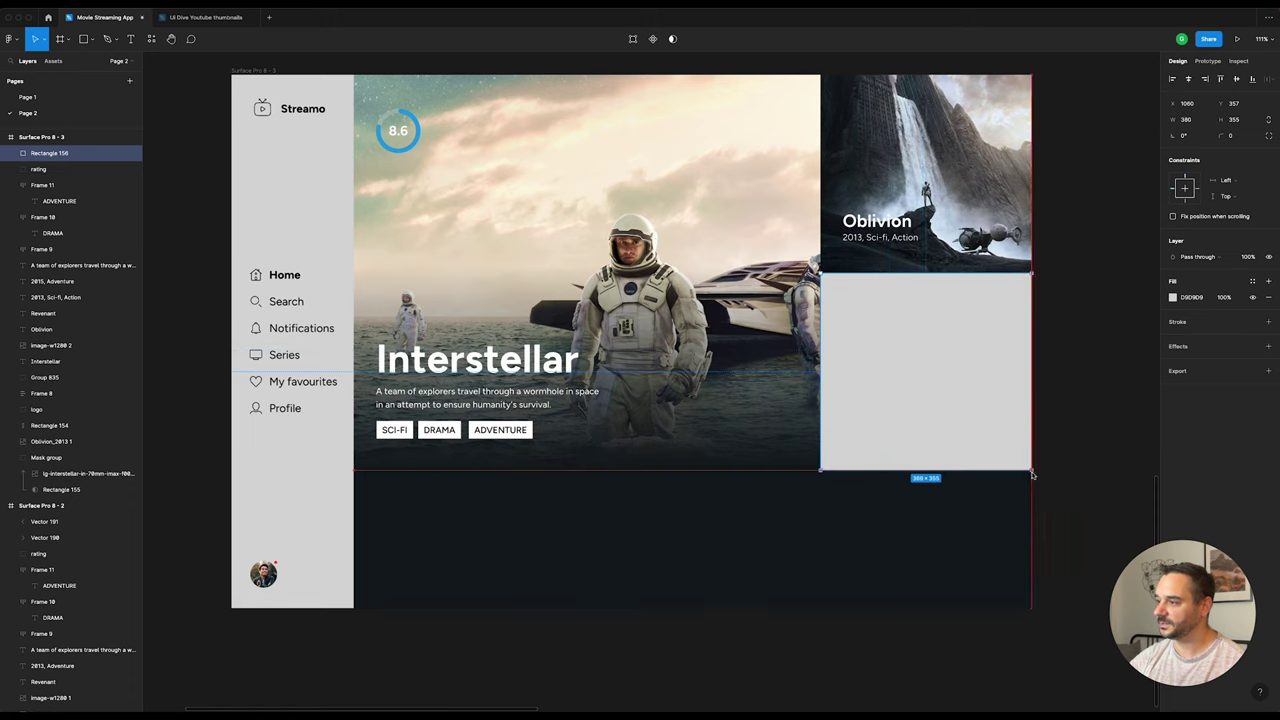
pyautogui.rightClick(946, 355)
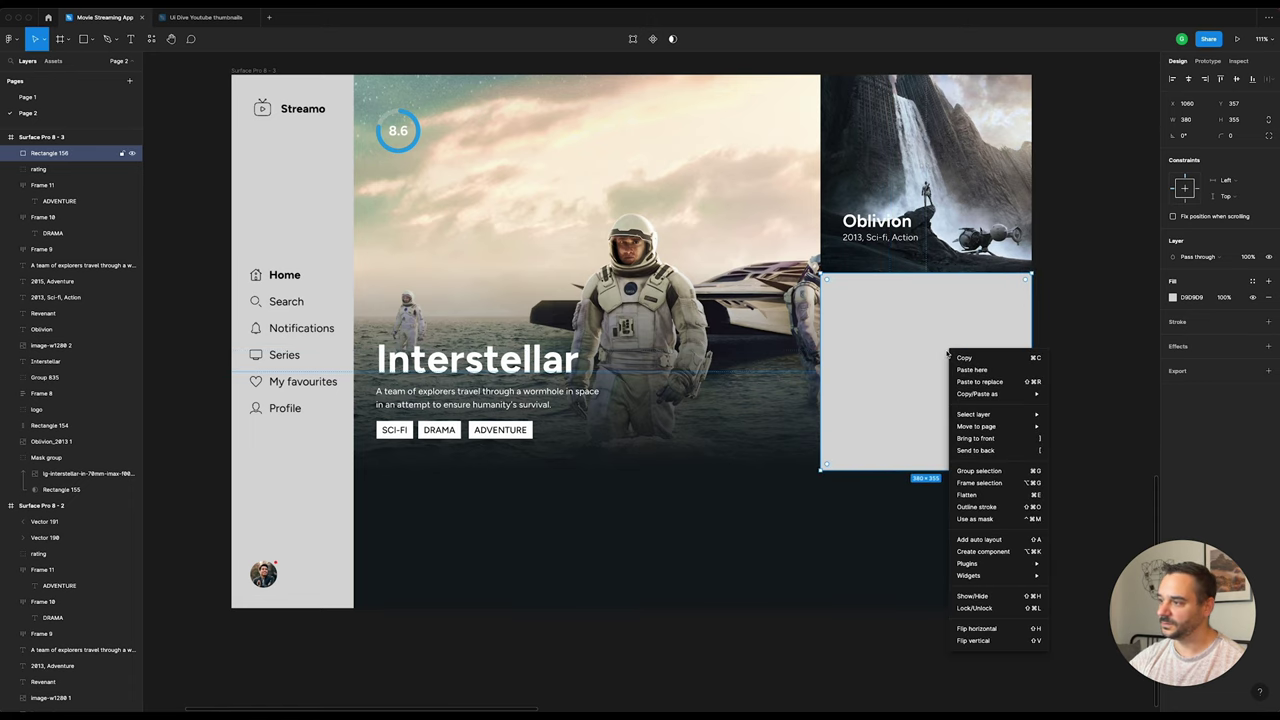
pyautogui.click(993, 452)
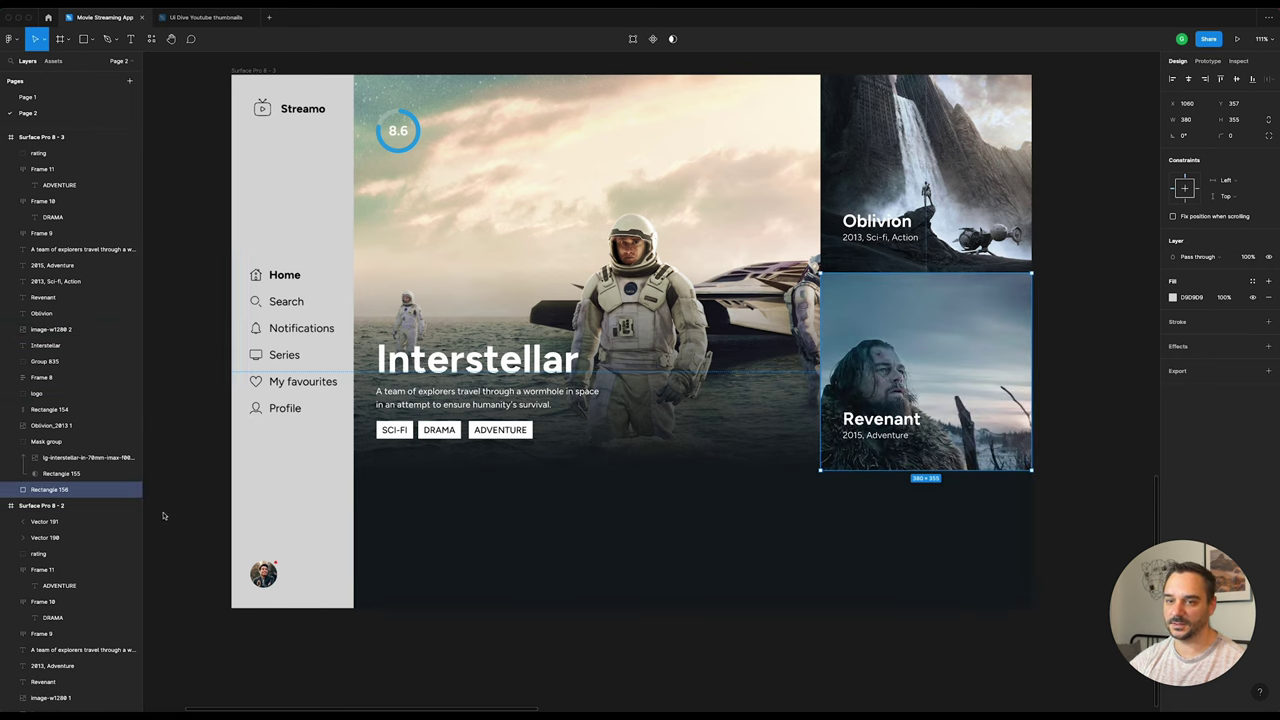
pyautogui.keyDown('shift'); pyautogui.click(948, 354); pyautogui.keyUp('shift')
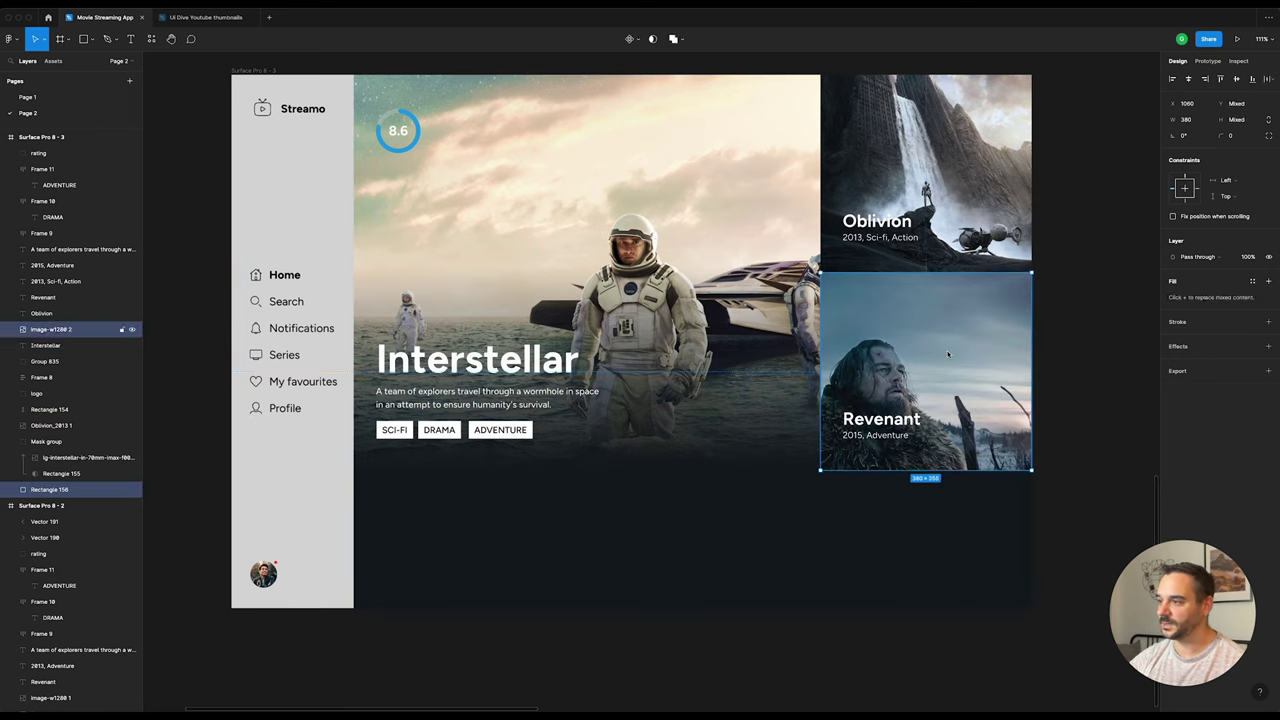
pyautogui.click(652, 39)
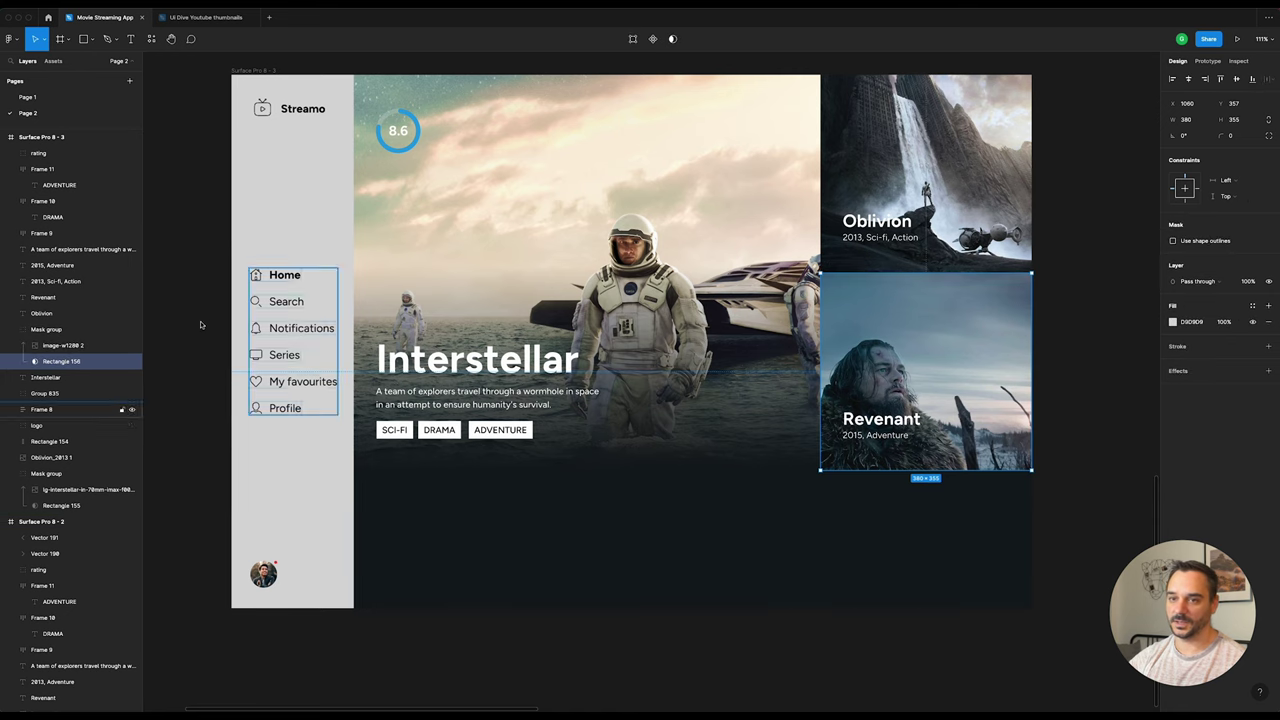
# Step: Change the mask rectangle's fill to a linear gradient and lower its top stop
pyautogui.click(1173, 322)
pyautogui.click(1056, 324)
pyautogui.click(1073, 340)
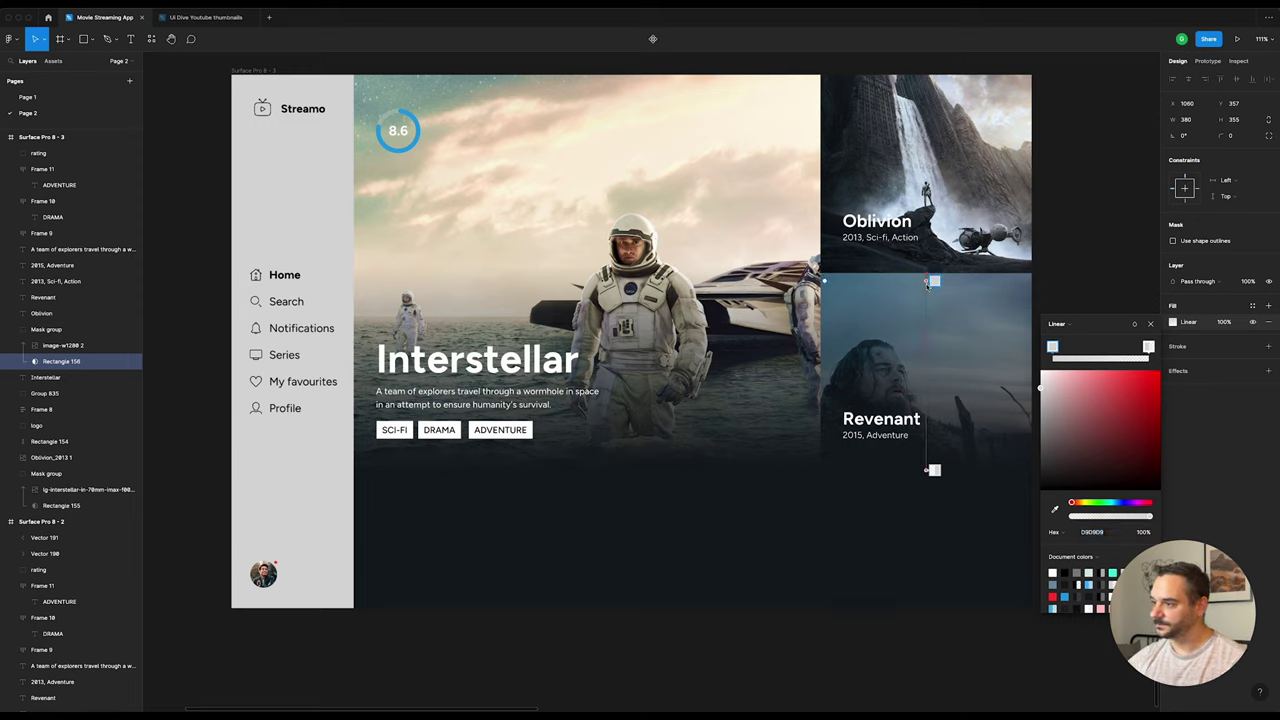
pyautogui.moveTo(932, 273); pyautogui.dragTo(932, 307)
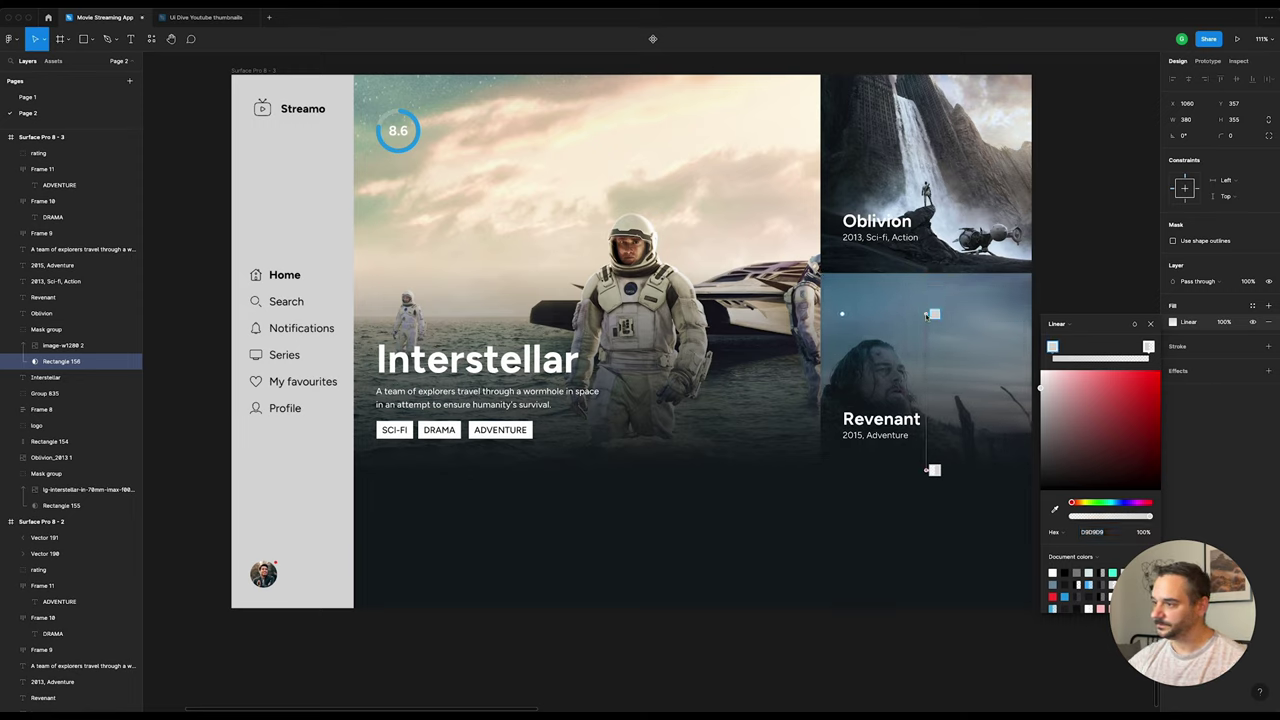
pyautogui.click(1074, 196)
pyautogui.click(545, 379)
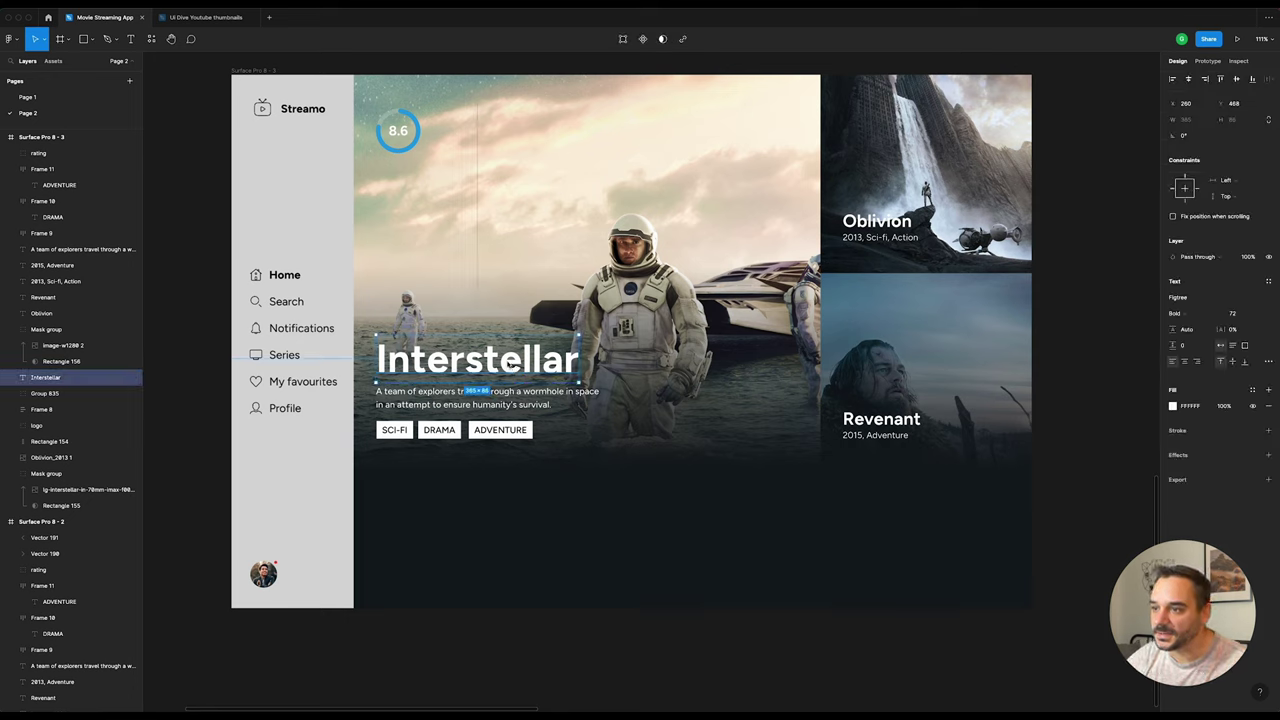
# Step: Move the title and description up, and wrap the genre tags in auto layout with 16 px spacing
pyautogui.moveTo(512, 364); pyautogui.dragTo(513, 352)
pyautogui.click(498, 404)
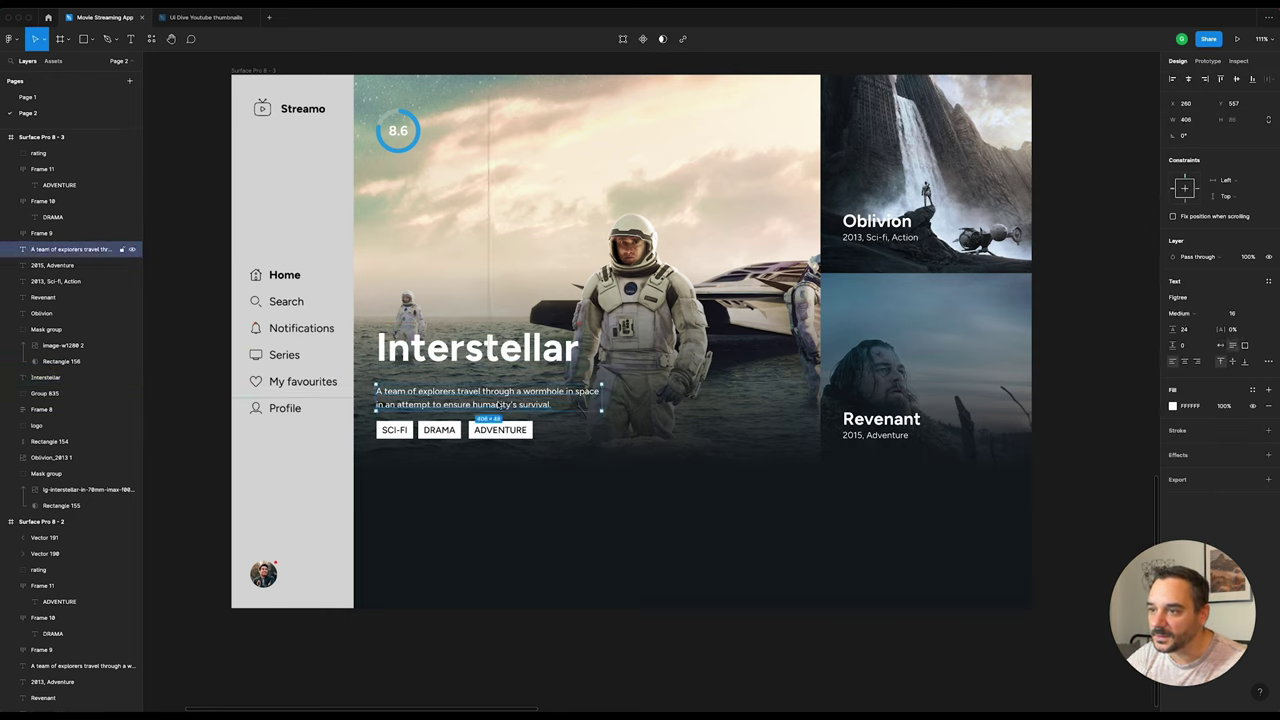
pyautogui.moveTo(498, 404); pyautogui.dragTo(500, 364)
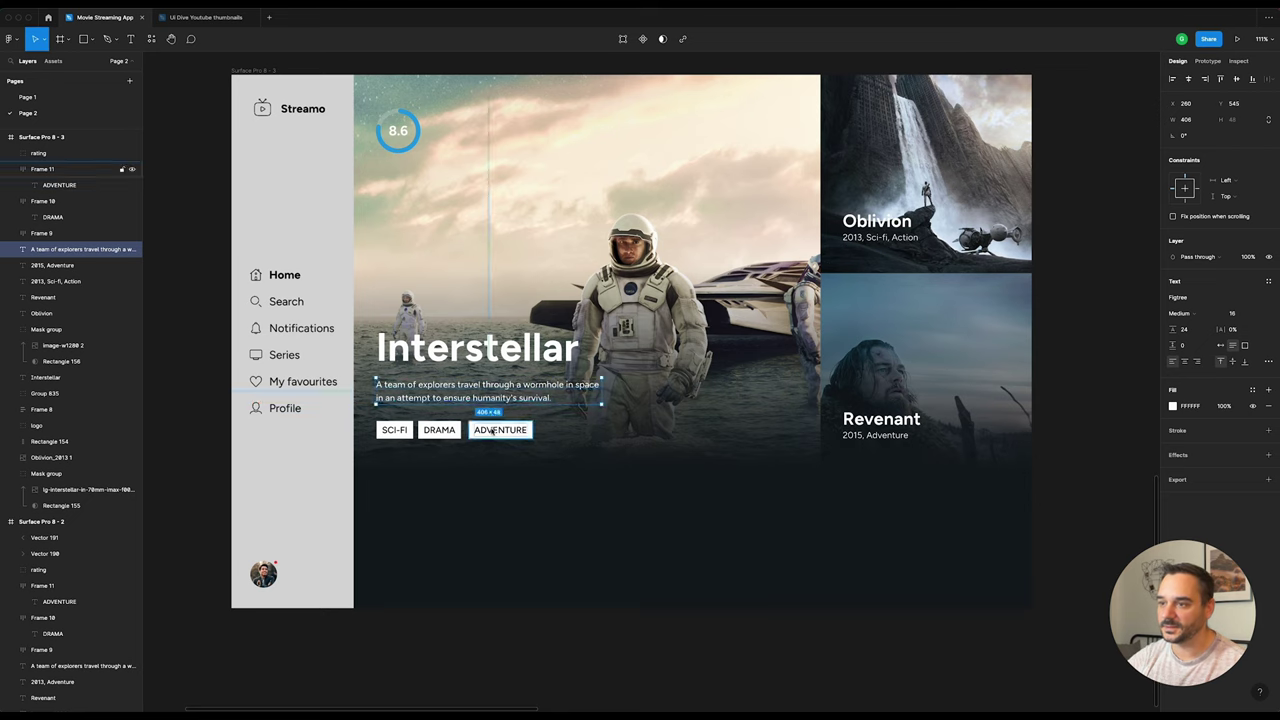
pyautogui.click(493, 431)
pyautogui.keyDown('shift'); pyautogui.click(440, 430); pyautogui.keyUp('shift')
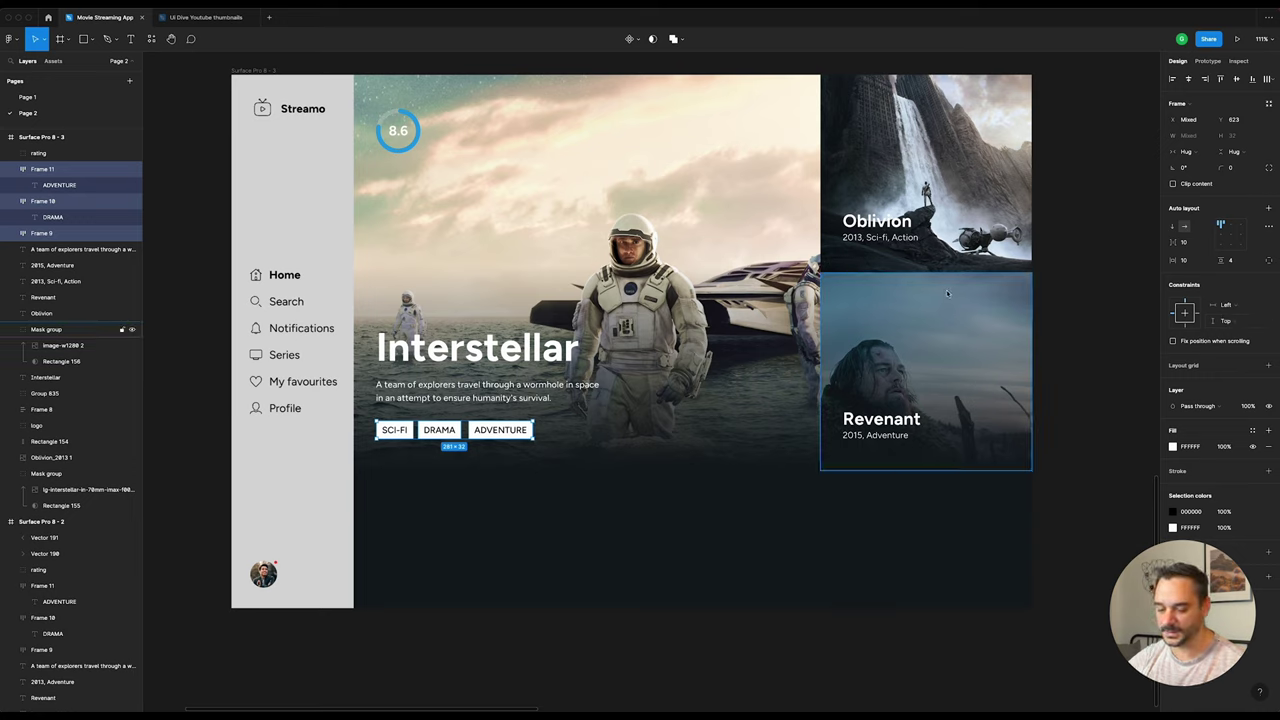
pyautogui.hotkey('shift', 'a')
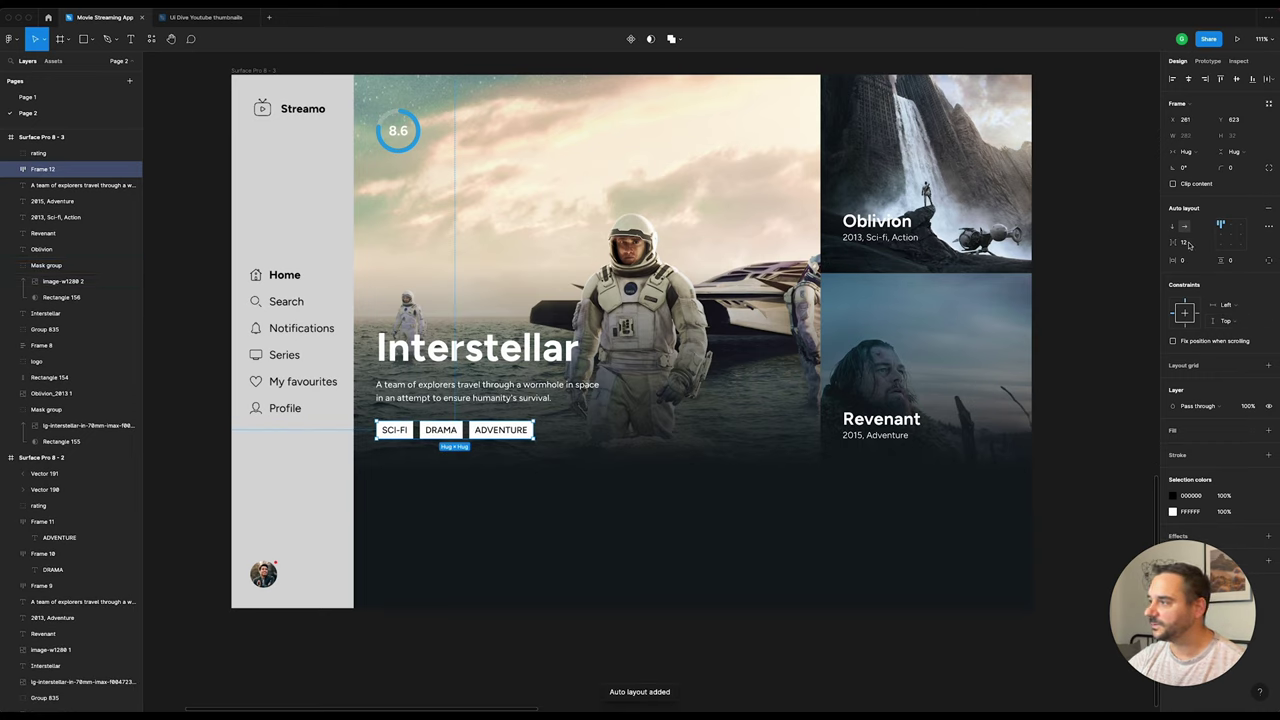
pyautogui.click(1194, 244)
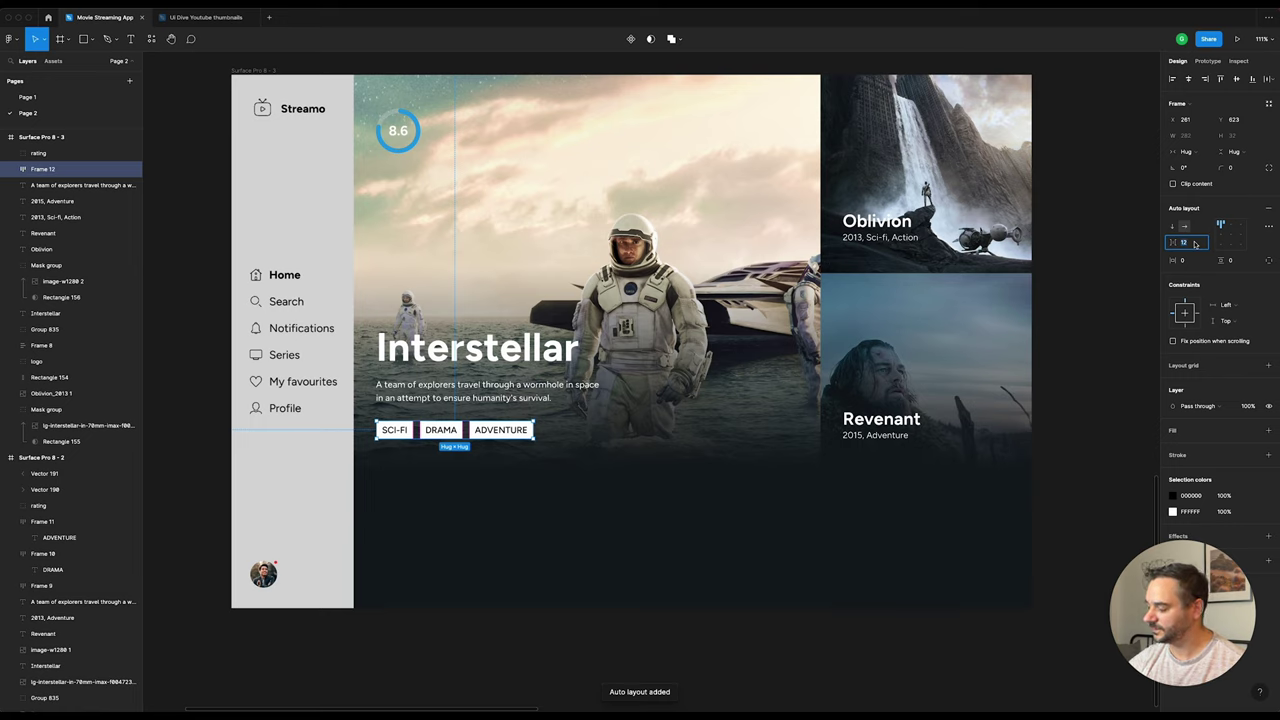
pyautogui.write('16')
pyautogui.press('Return')
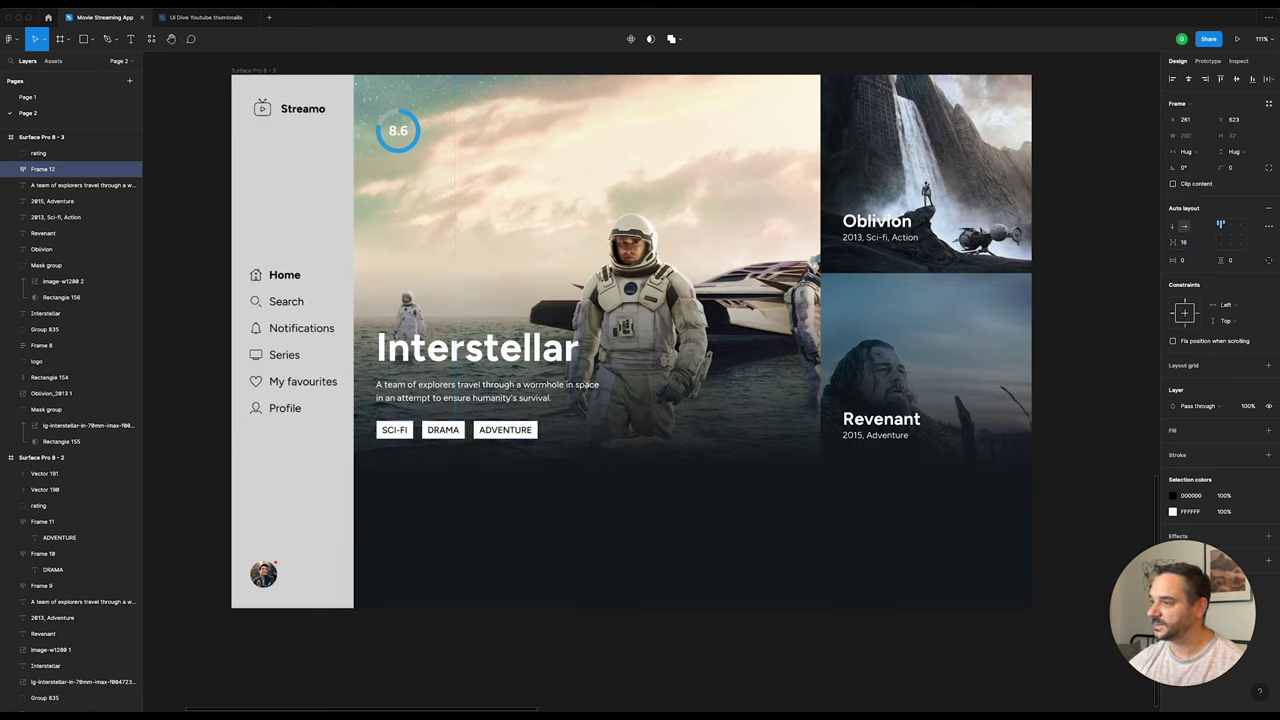
# Step: Give the SCI-FI, DRAMA and ADVENTURE tags white text, 20% opacity backgrounds and a 4 px corner radius
pyautogui.click(487, 434)
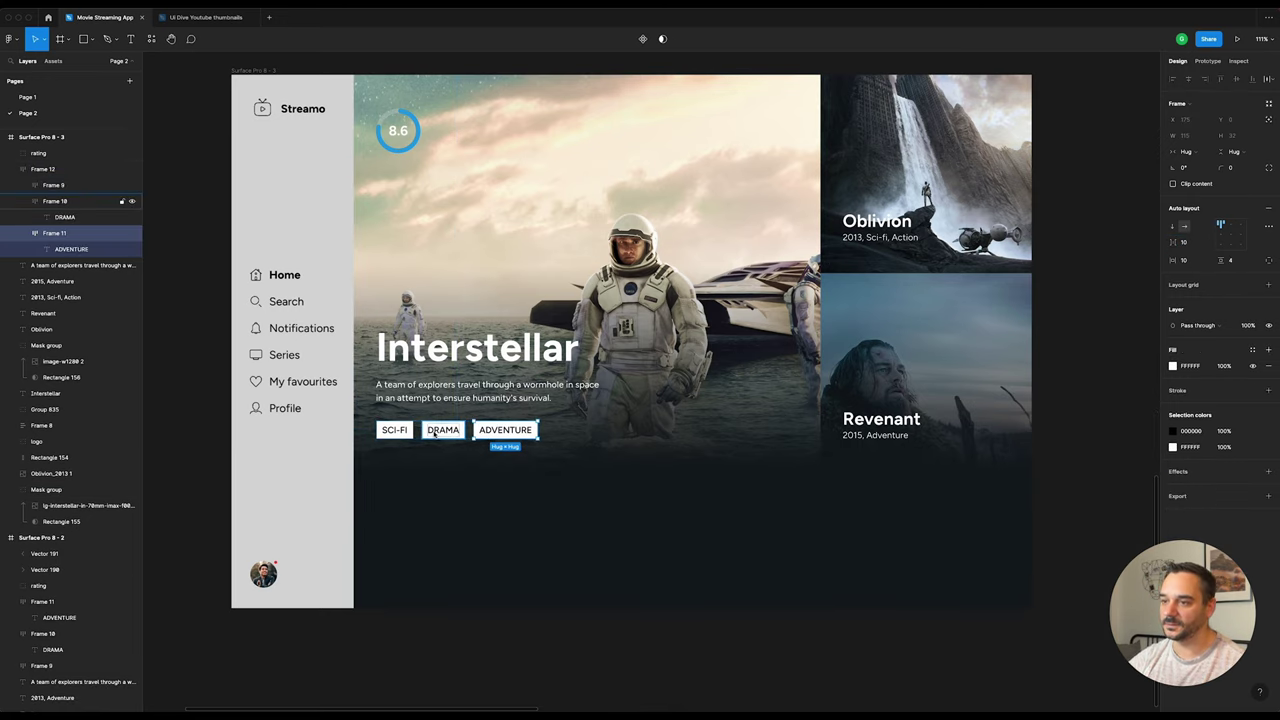
pyautogui.keyDown('shift'); pyautogui.click(443, 430); pyautogui.keyUp('shift')
pyautogui.keyDown('shift'); pyautogui.click(394, 430); pyautogui.keyUp('shift')
pyautogui.moveTo(1200, 430)
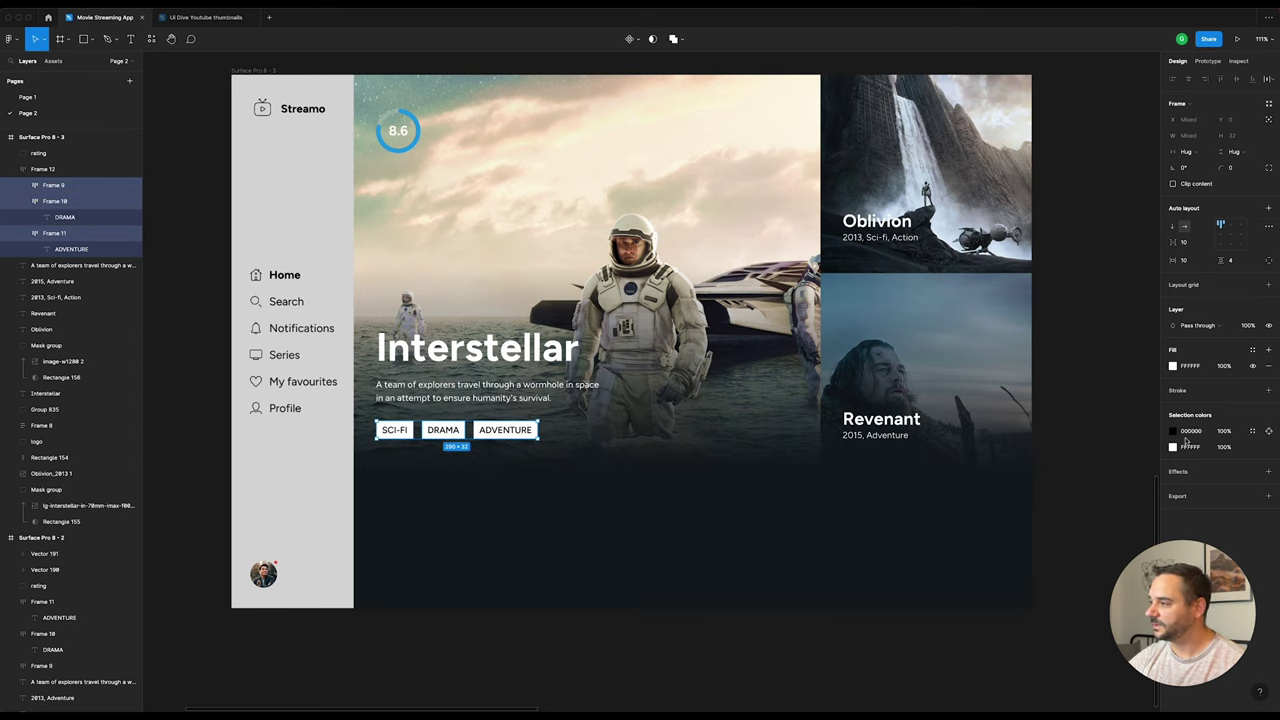
pyautogui.click(1172, 433)
pyautogui.moveTo(1105, 490); pyautogui.dragTo(1041, 443)
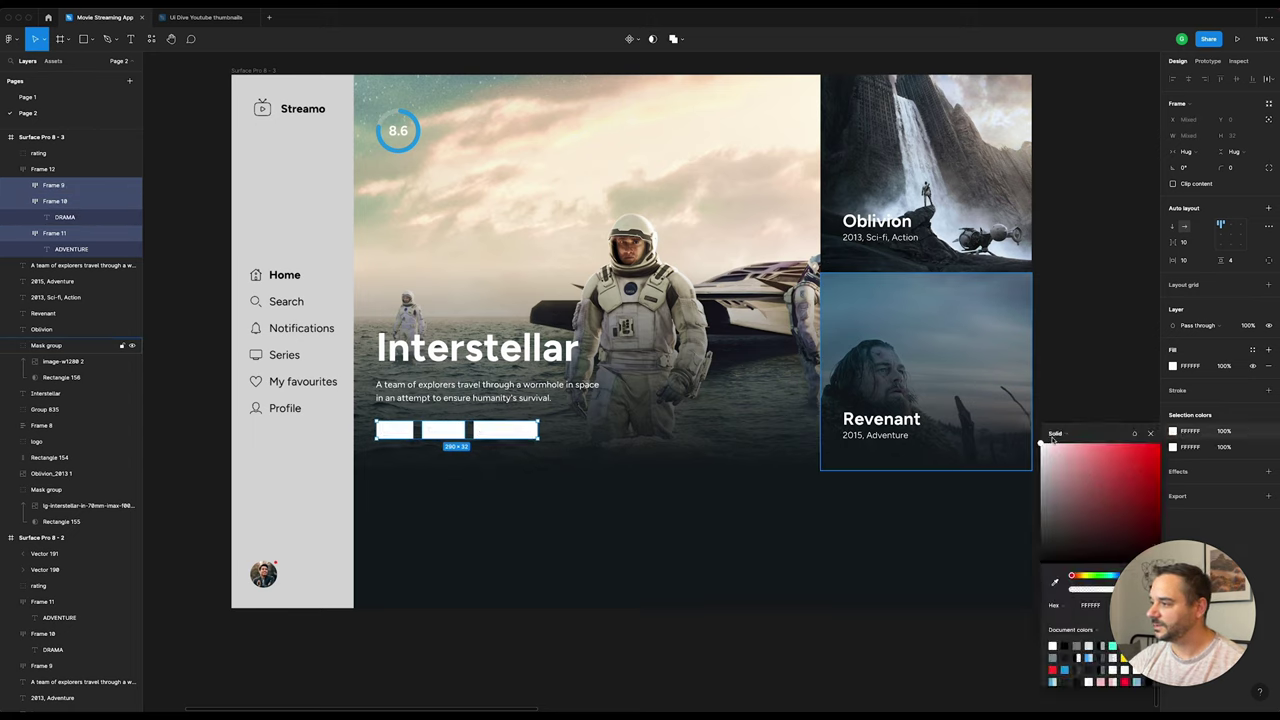
pyautogui.click(1228, 448)
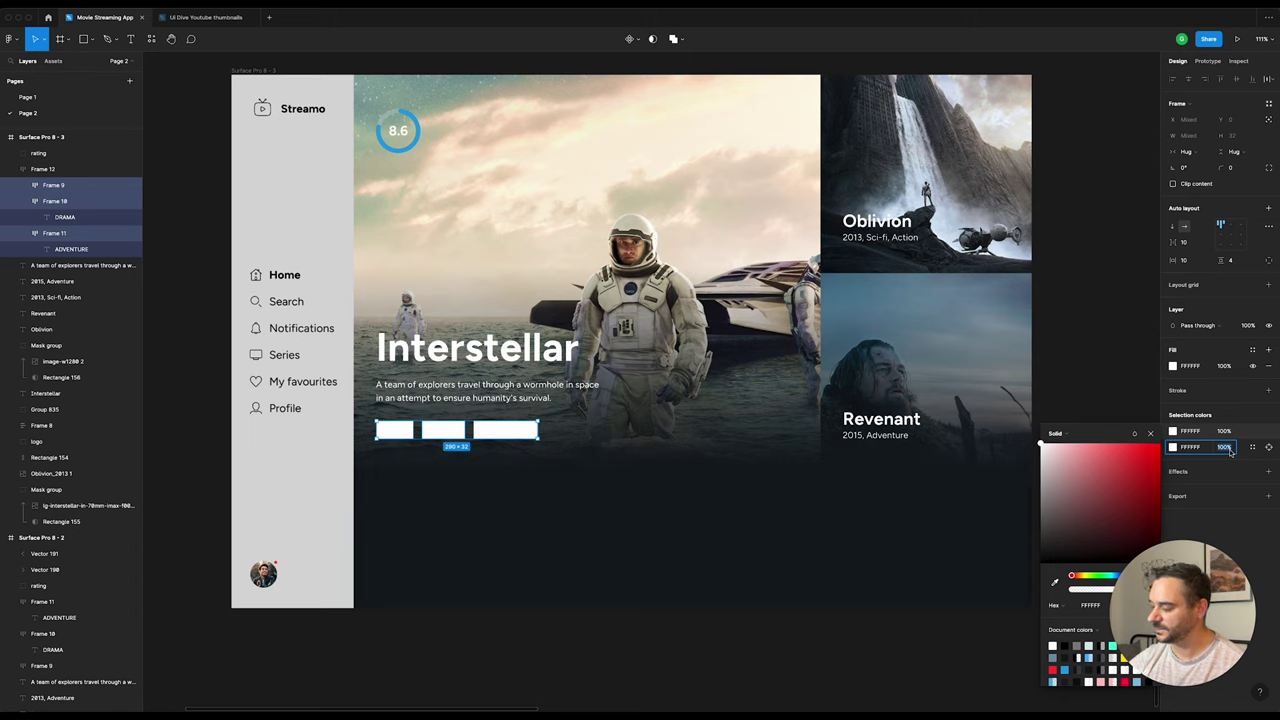
pyautogui.write('20')
pyautogui.press('Return')
pyautogui.write('8')
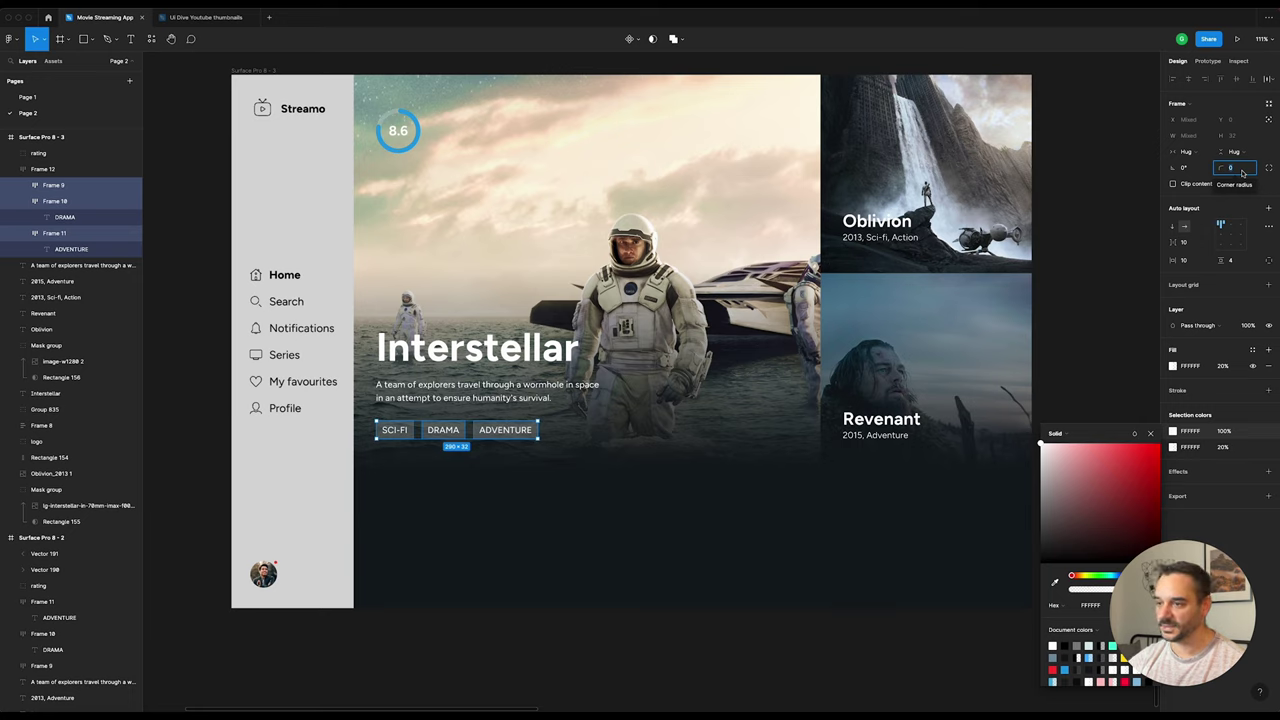
pyautogui.write('4')
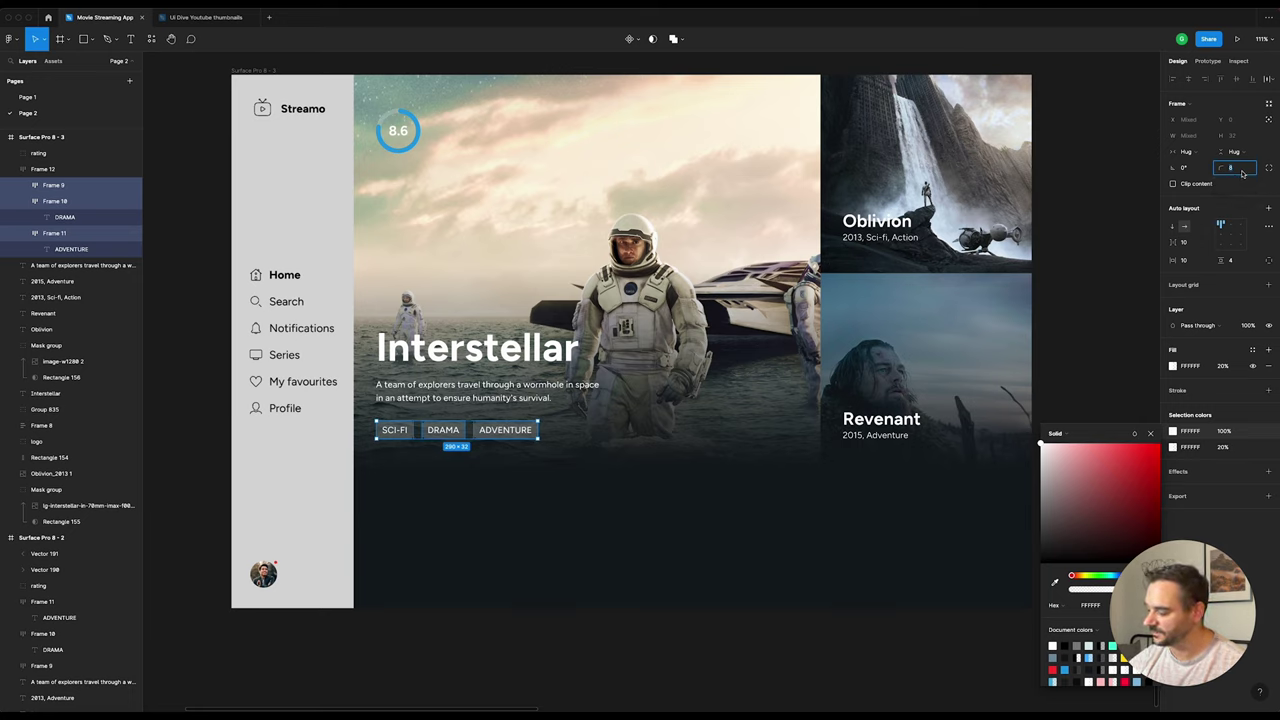
pyautogui.press('Return')
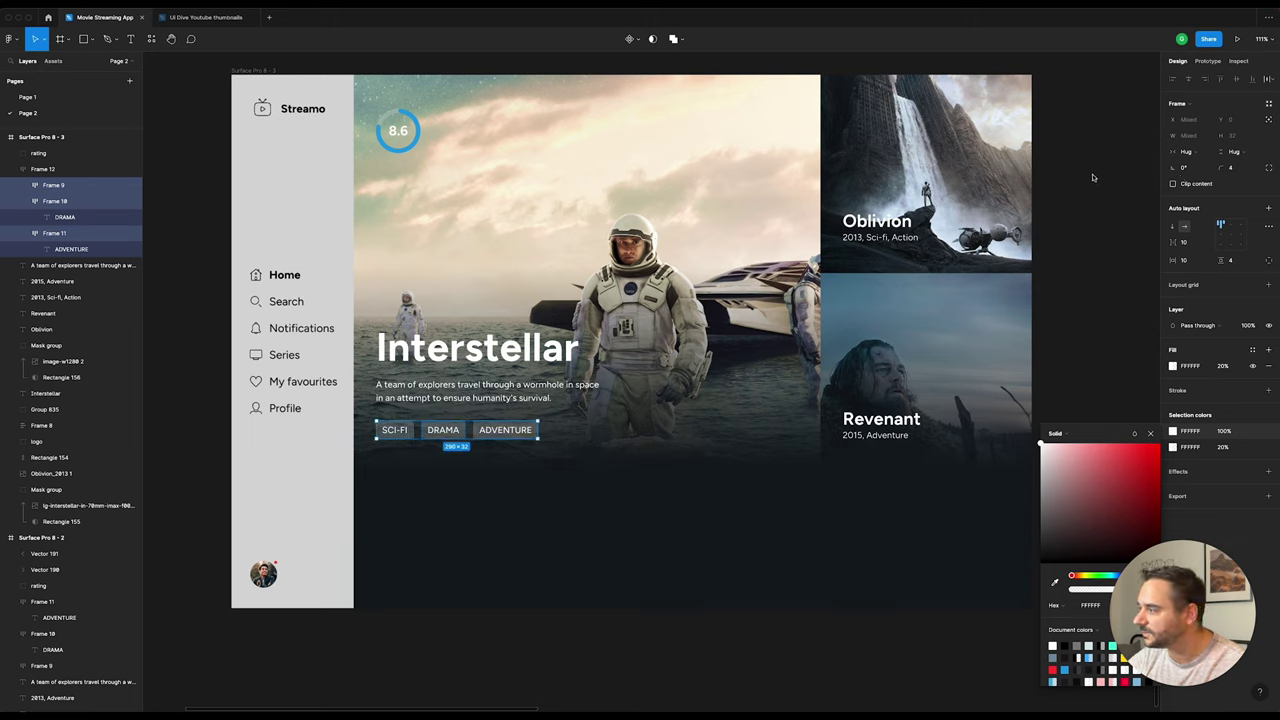
pyautogui.click(1080, 175)
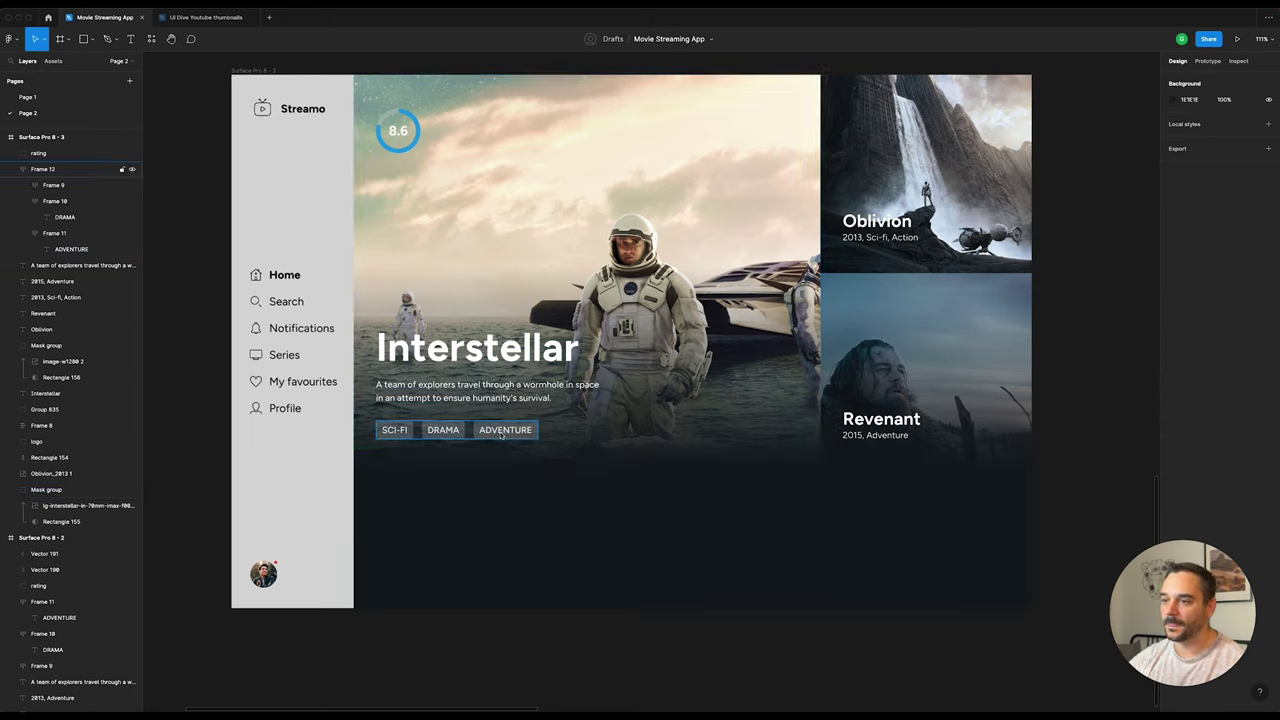
# Step: Move the genre tag row up and turn the hero image's black overlay back on at 10% opacity
pyautogui.moveTo(496, 440); pyautogui.dragTo(497, 432)
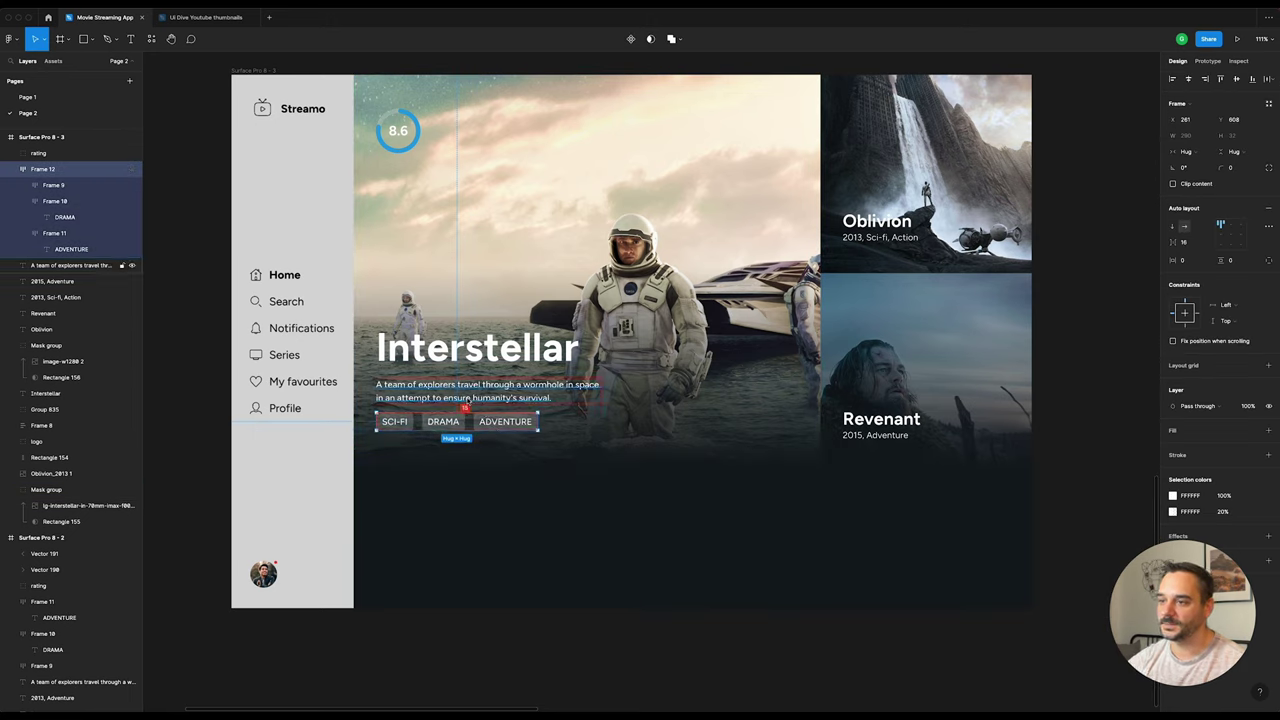
pyautogui.click(458, 400)
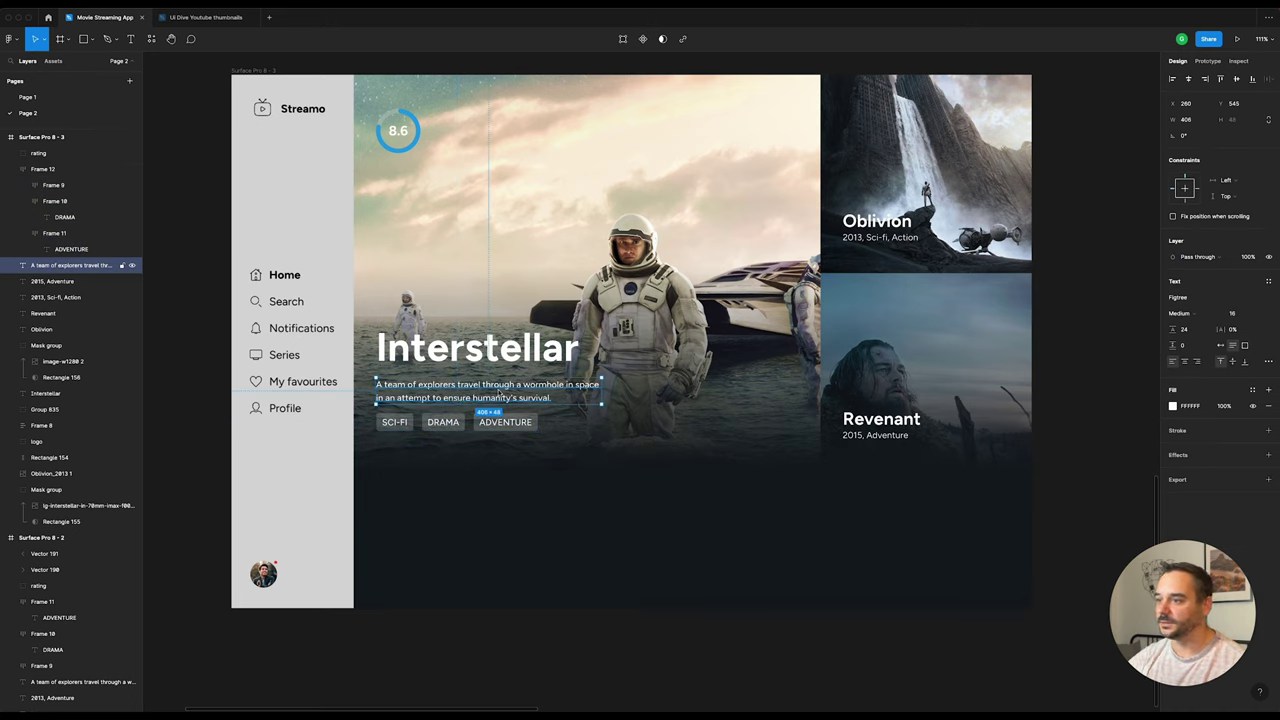
pyautogui.click(487, 353)
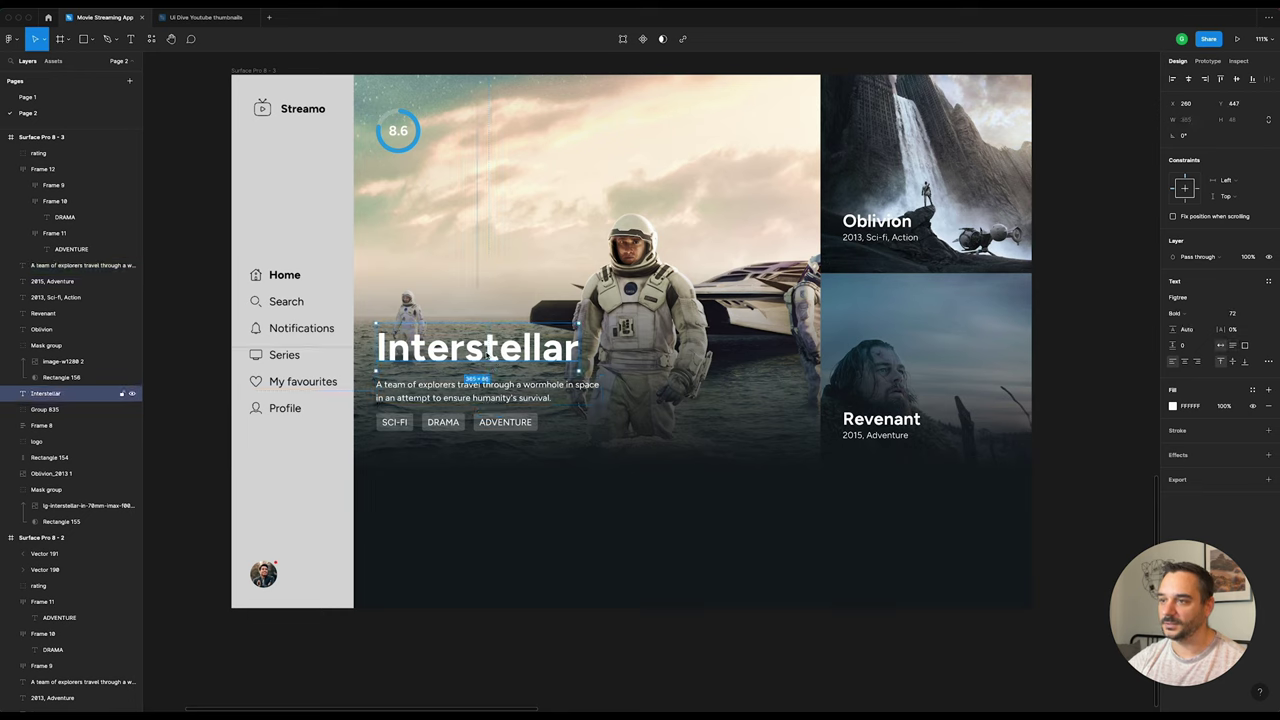
pyautogui.click(450, 200)
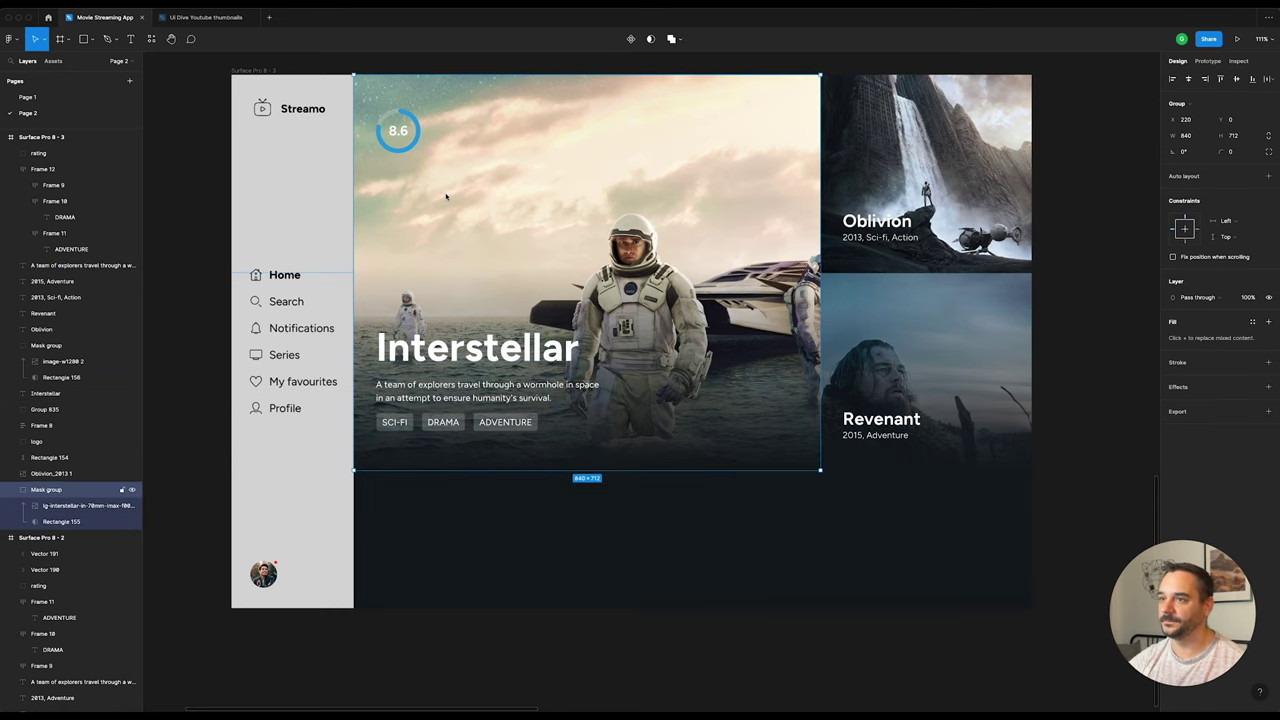
pyautogui.doubleClick(597, 162)
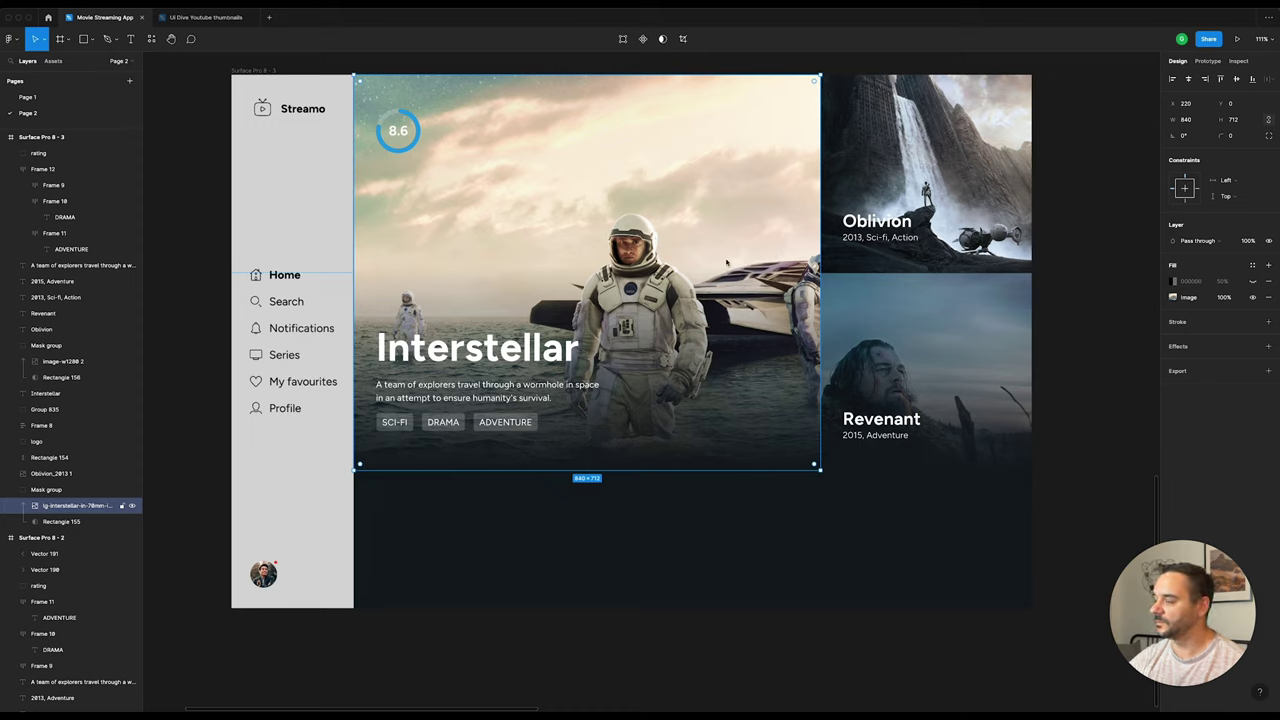
pyautogui.click(1253, 281)
pyautogui.click(1223, 282)
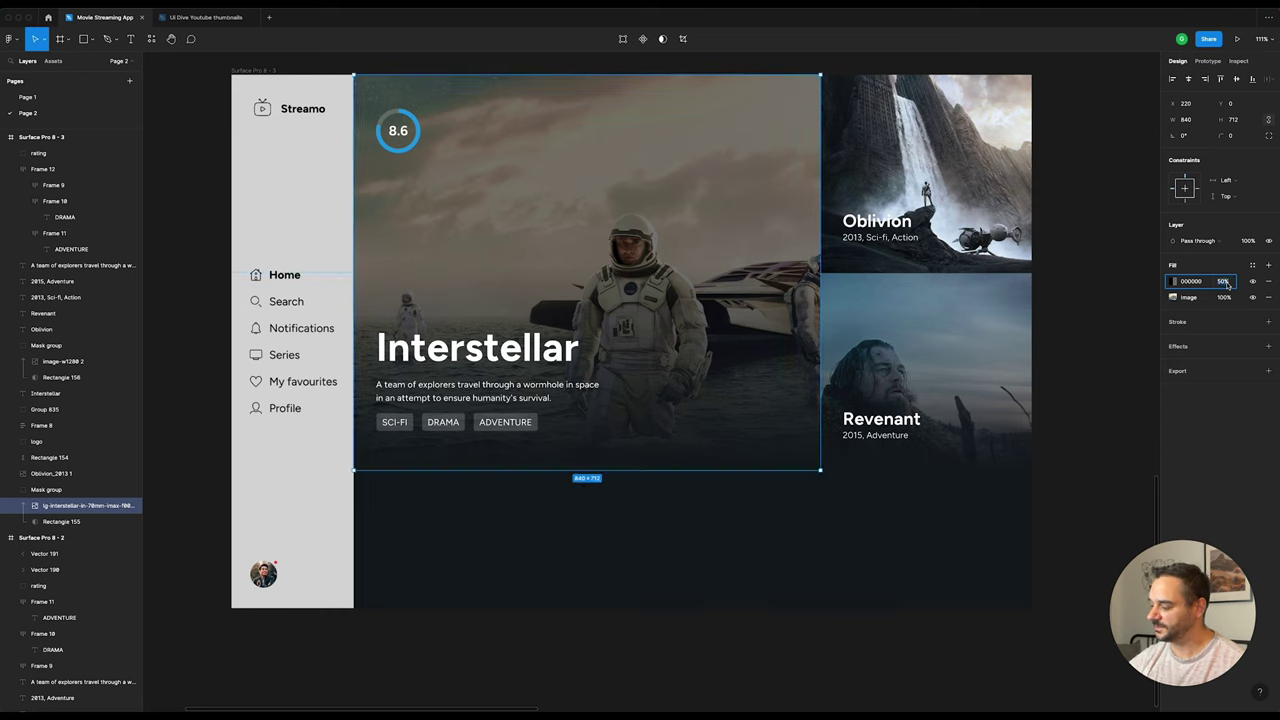
pyautogui.write('10')
pyautogui.press('Return')
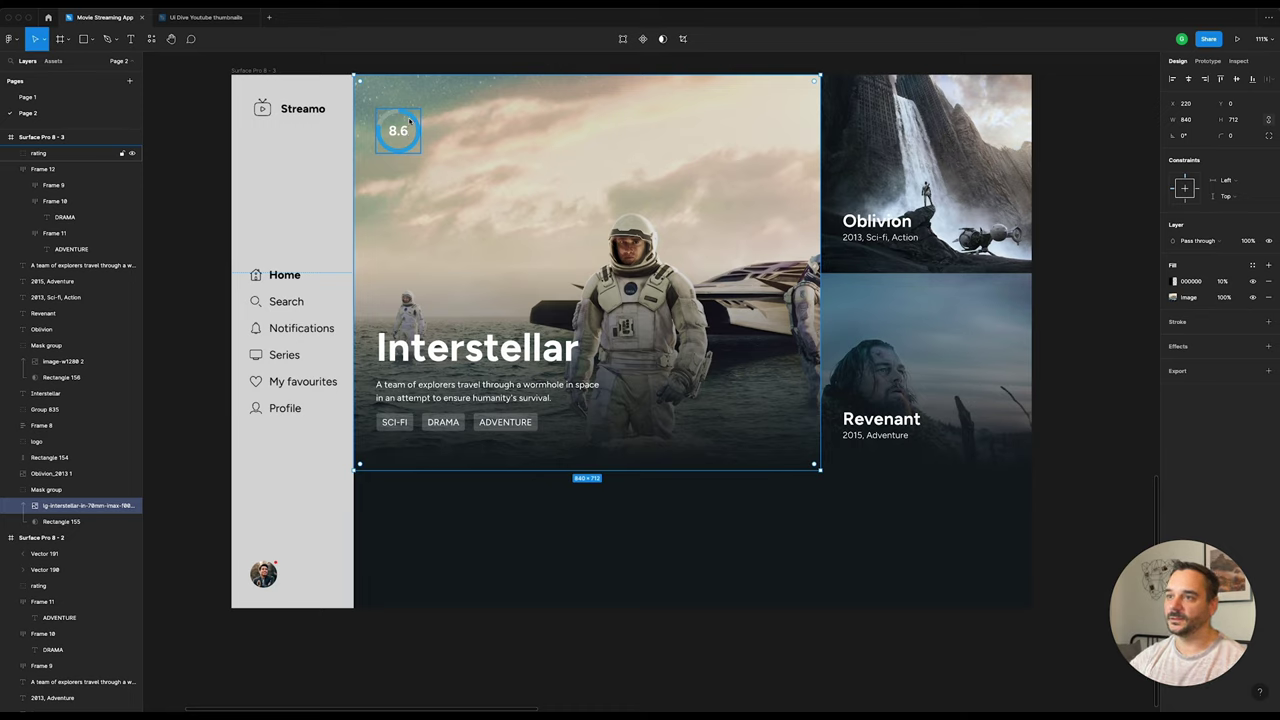
# Step: Lower the Oblivion title and subtitle to 40 px from the card's bottom edge
pyautogui.click(446, 70)
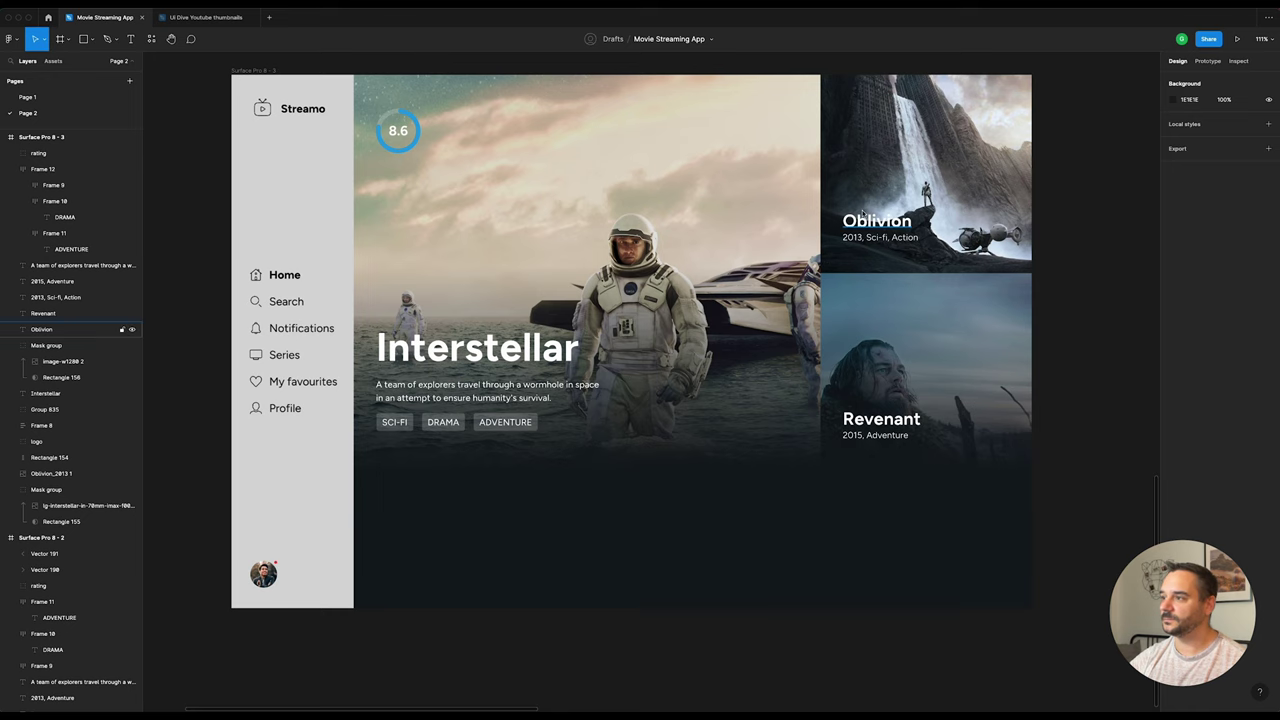
pyautogui.click(876, 222)
pyautogui.click(871, 240)
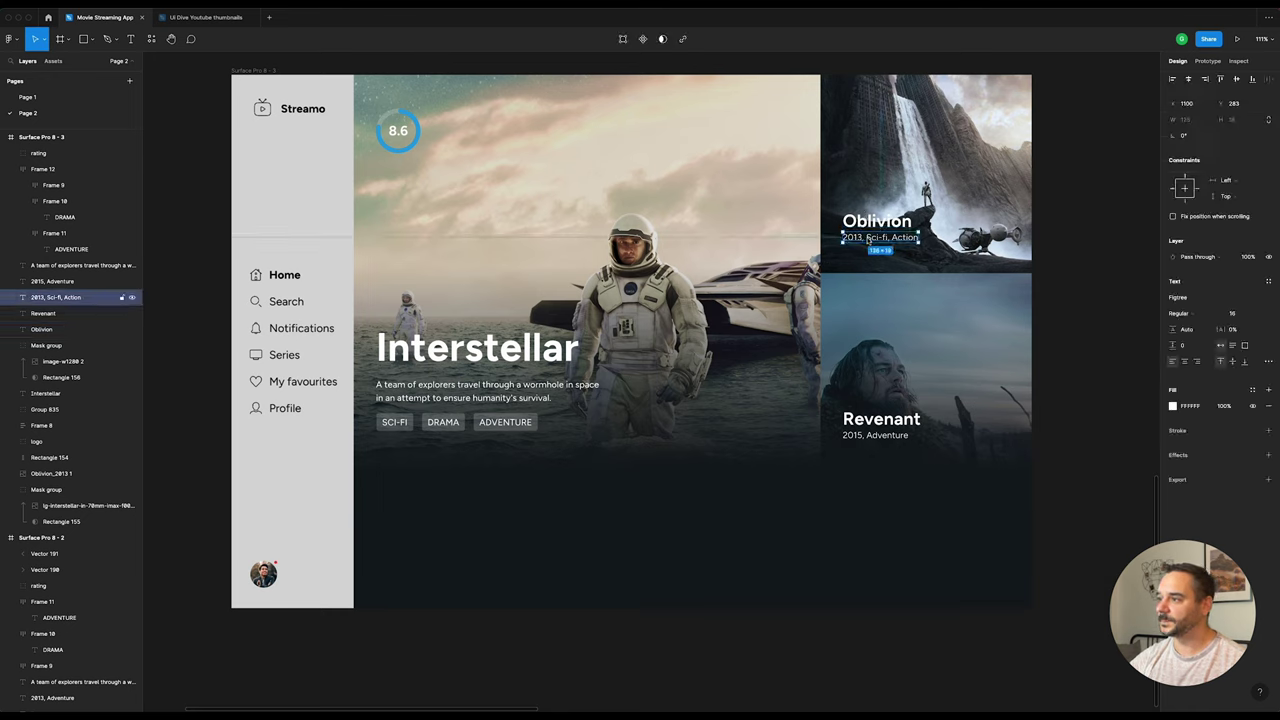
pyautogui.keyDown('shift'); pyautogui.click(880, 224); pyautogui.keyUp('shift')
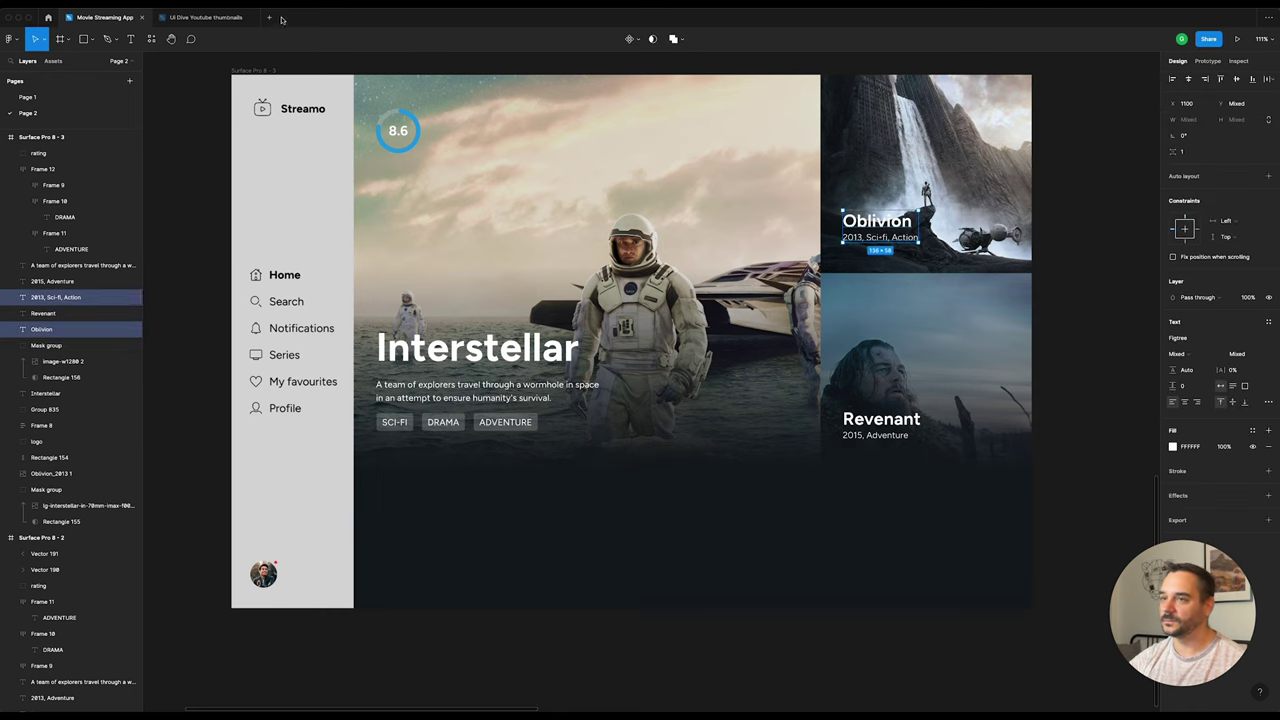
pyautogui.click(272, 71)
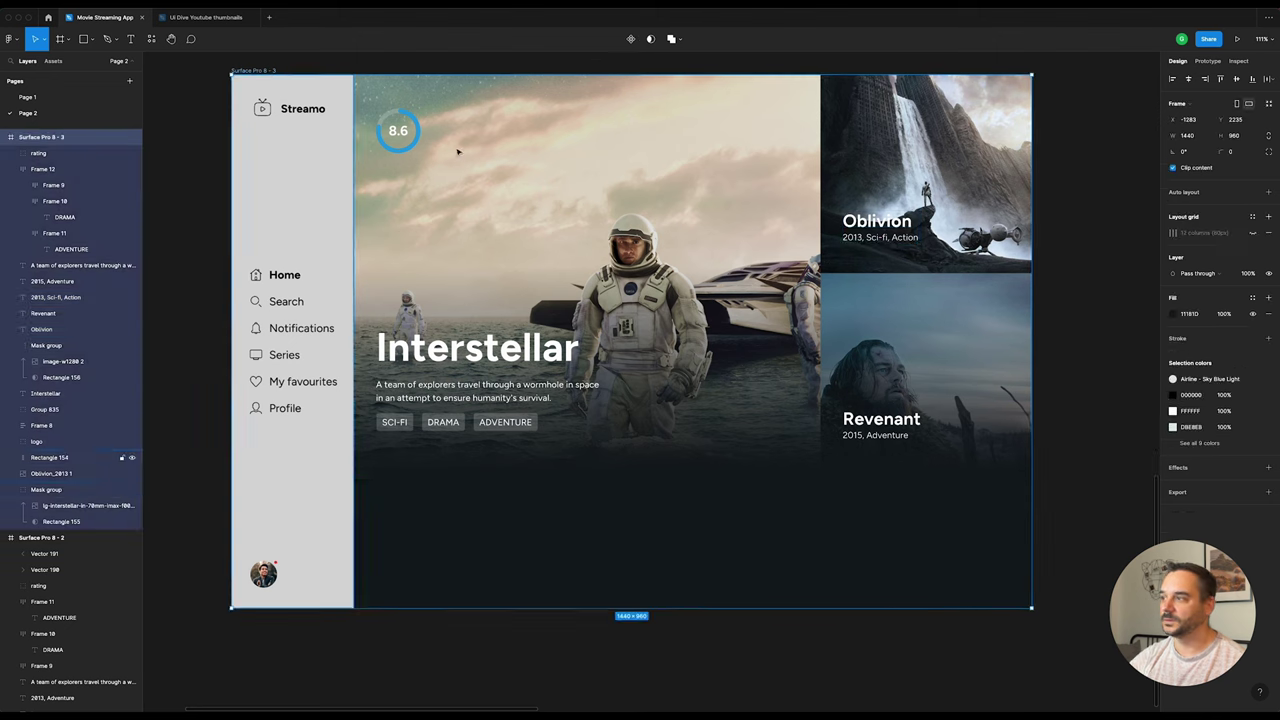
pyautogui.click(1254, 234)
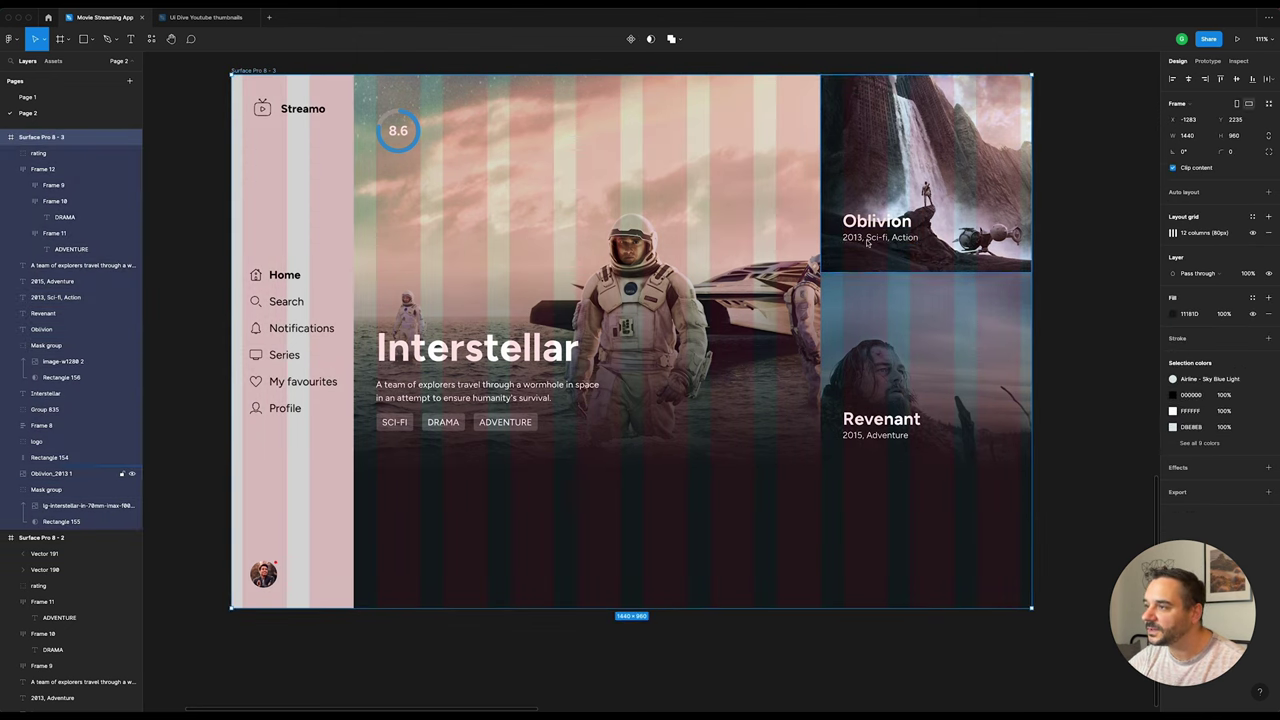
pyautogui.click(1253, 233)
pyautogui.moveTo(835, 200); pyautogui.dragTo(853, 266)
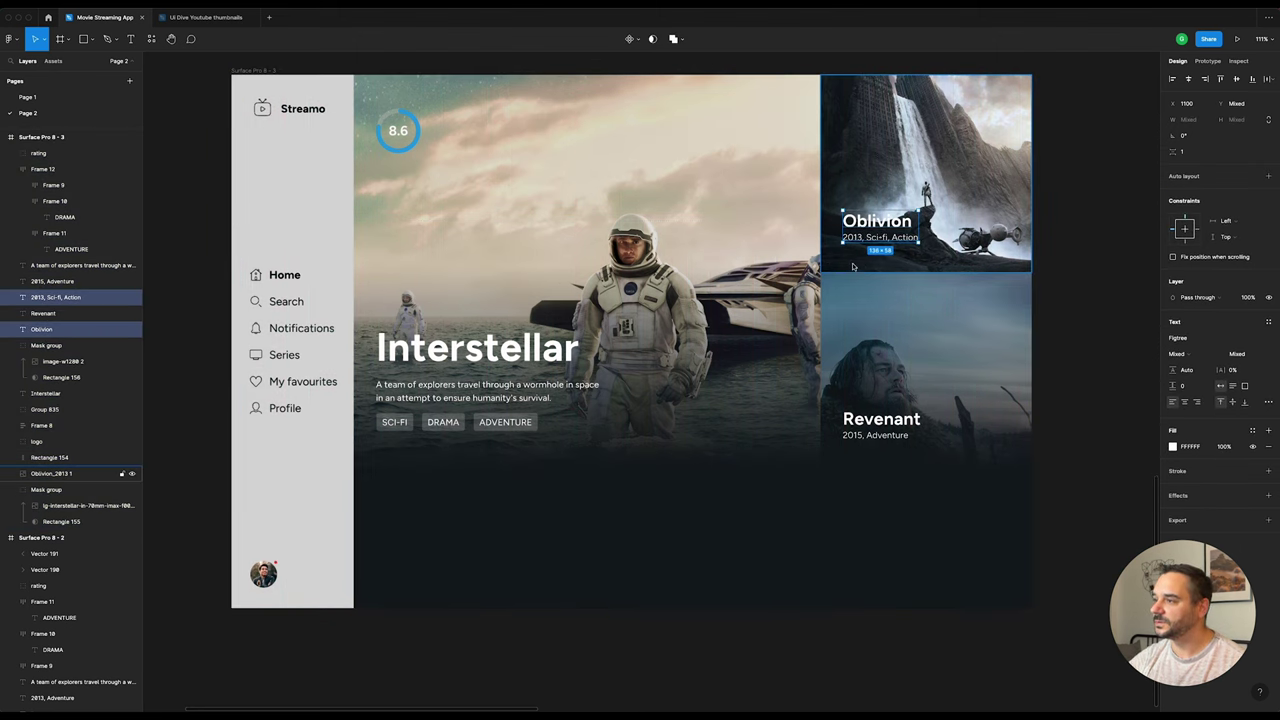
pyautogui.press('alt')
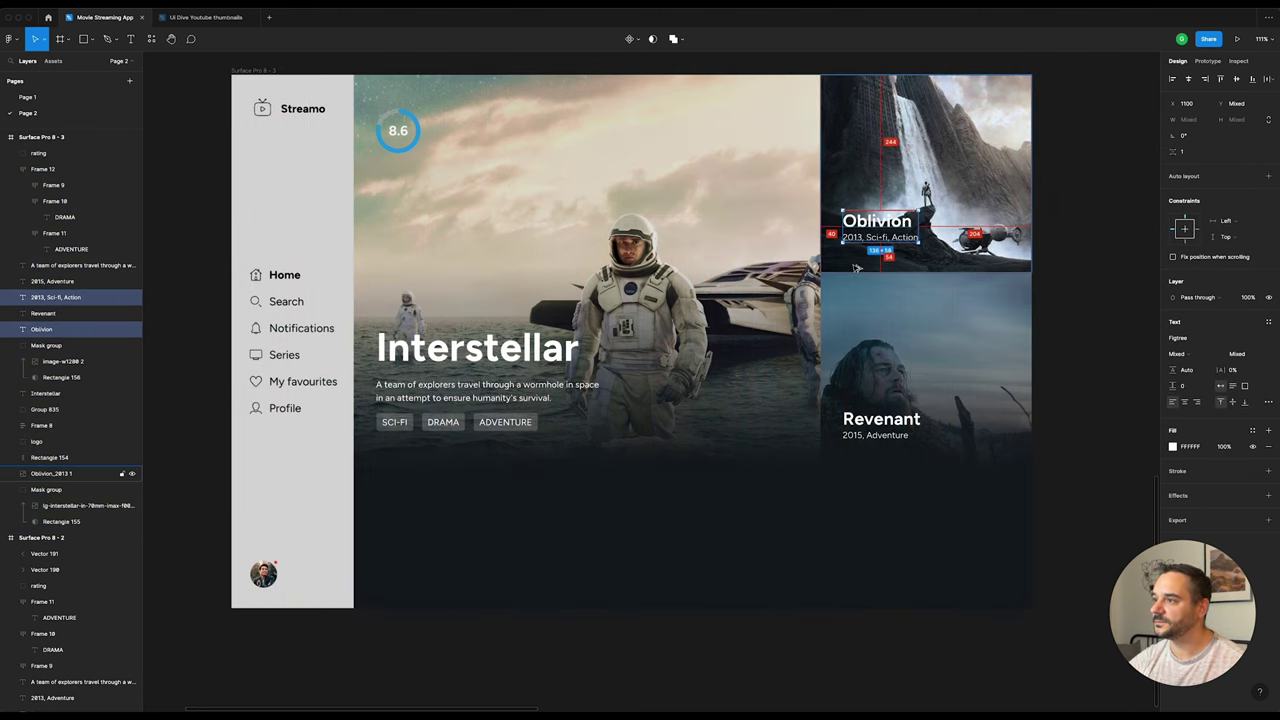
pyautogui.hotkey('shift', 'Down')
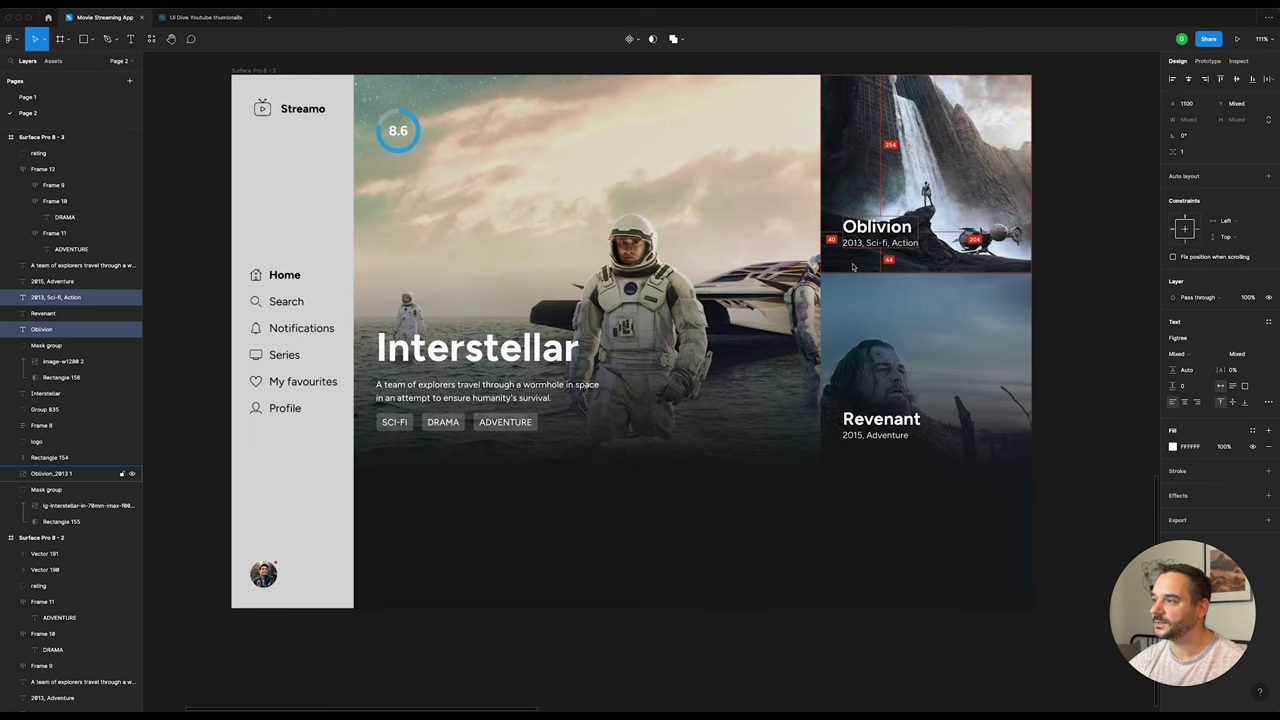
pyautogui.press('Down')
pyautogui.press('Down')
pyautogui.press('Down')
# Step: Lower the Revenant title and subtitle to 40 px from the card's bottom edge
pyautogui.scroll(-3, 855, 280)
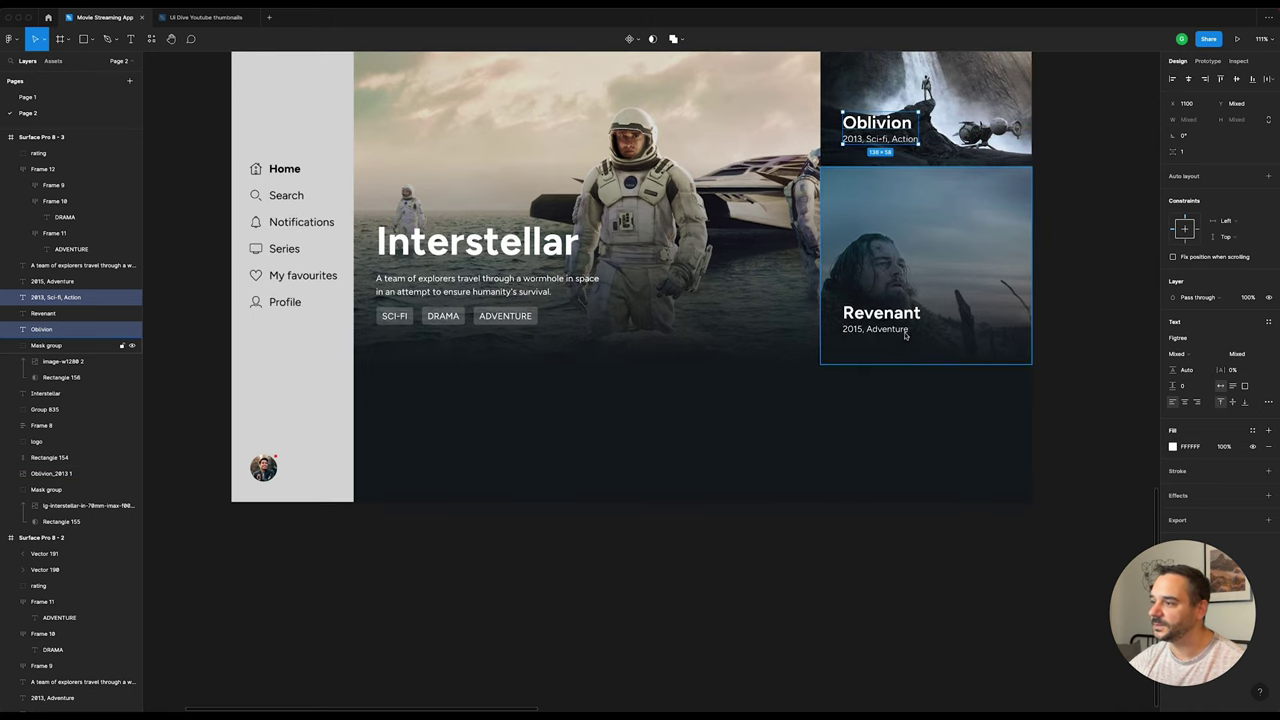
pyautogui.click(884, 313)
pyautogui.keyDown('shift'); pyautogui.click(892, 330); pyautogui.keyUp('shift')
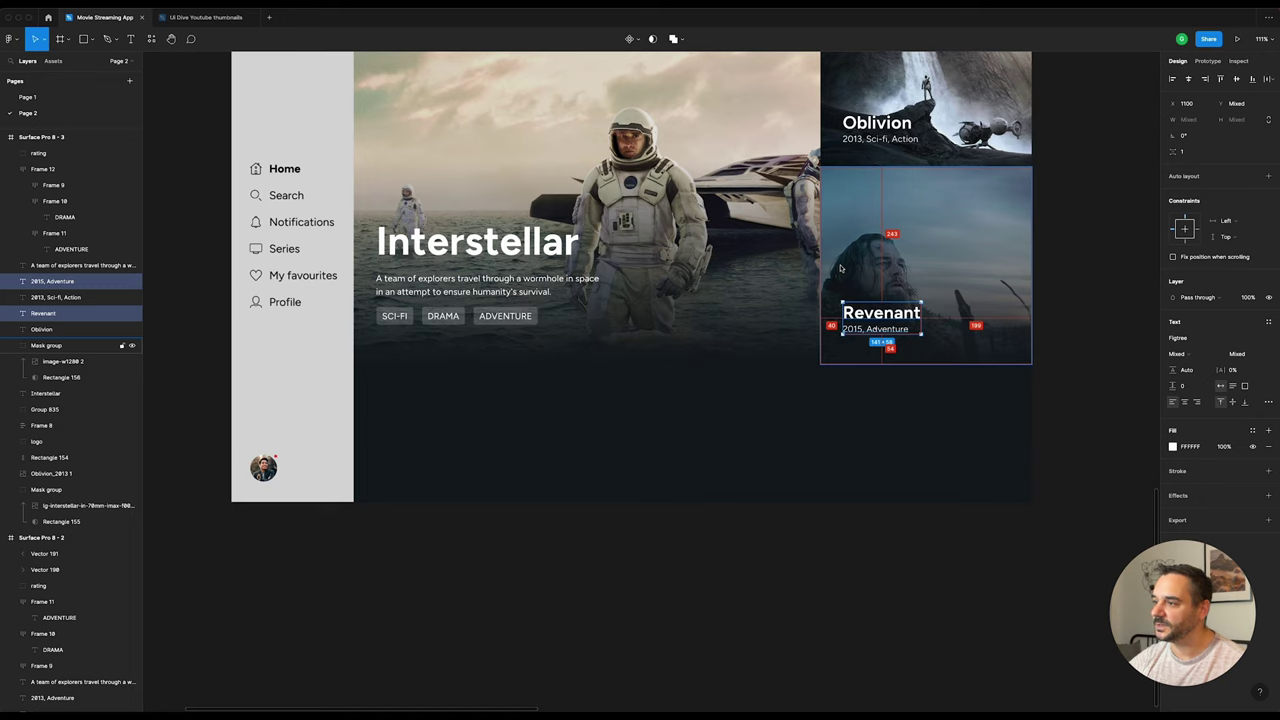
pyautogui.hotkey('shift', 'Down')
pyautogui.press('Down')
pyautogui.press('Down')
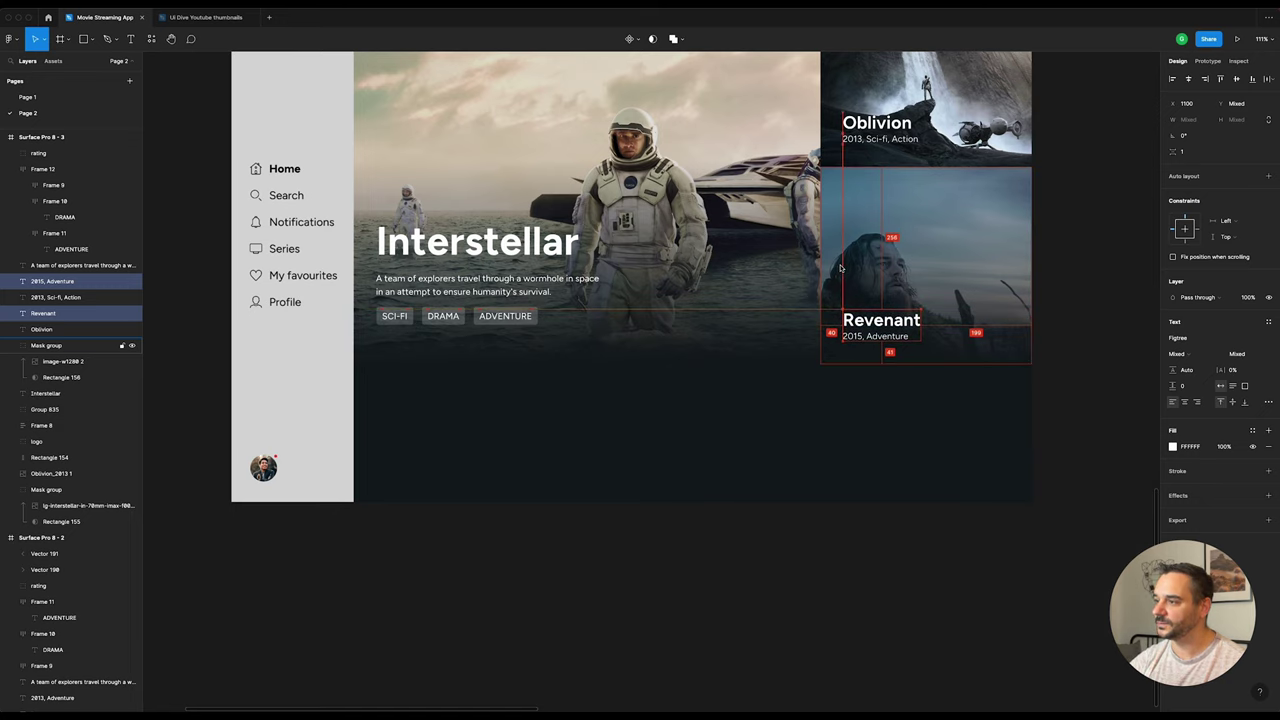
pyautogui.press('Down')
pyautogui.press('Down')
pyautogui.scroll(3, 1052, 249)
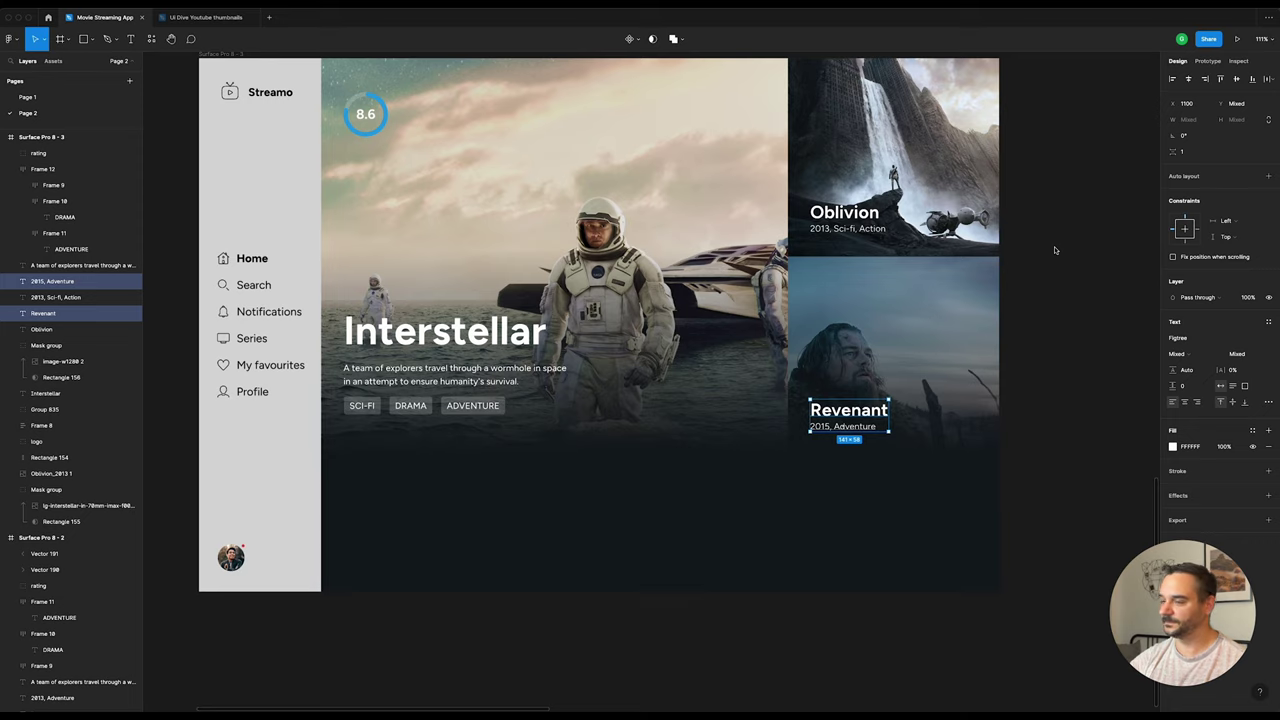
pyautogui.click(1054, 250)
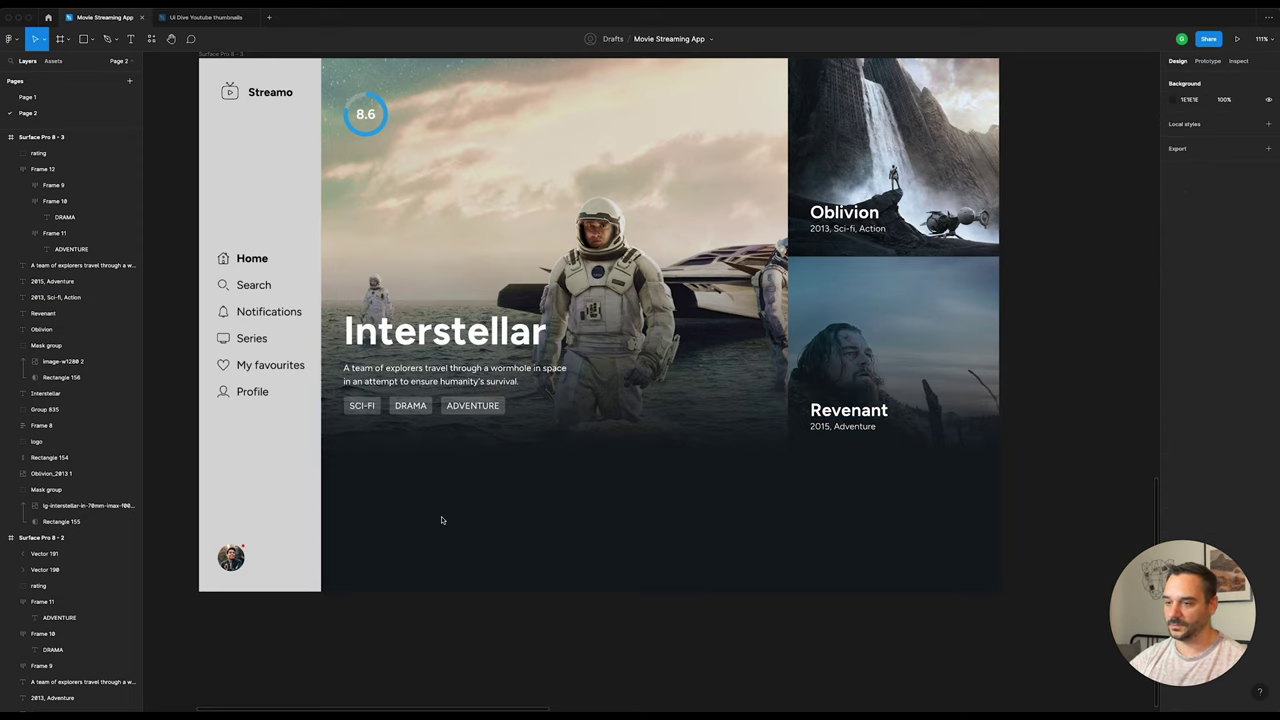
# Step: Duplicate the 8.6 rating badge onto the Oblivion card
pyautogui.press('t')
pyautogui.scroll(2, 418, 456)
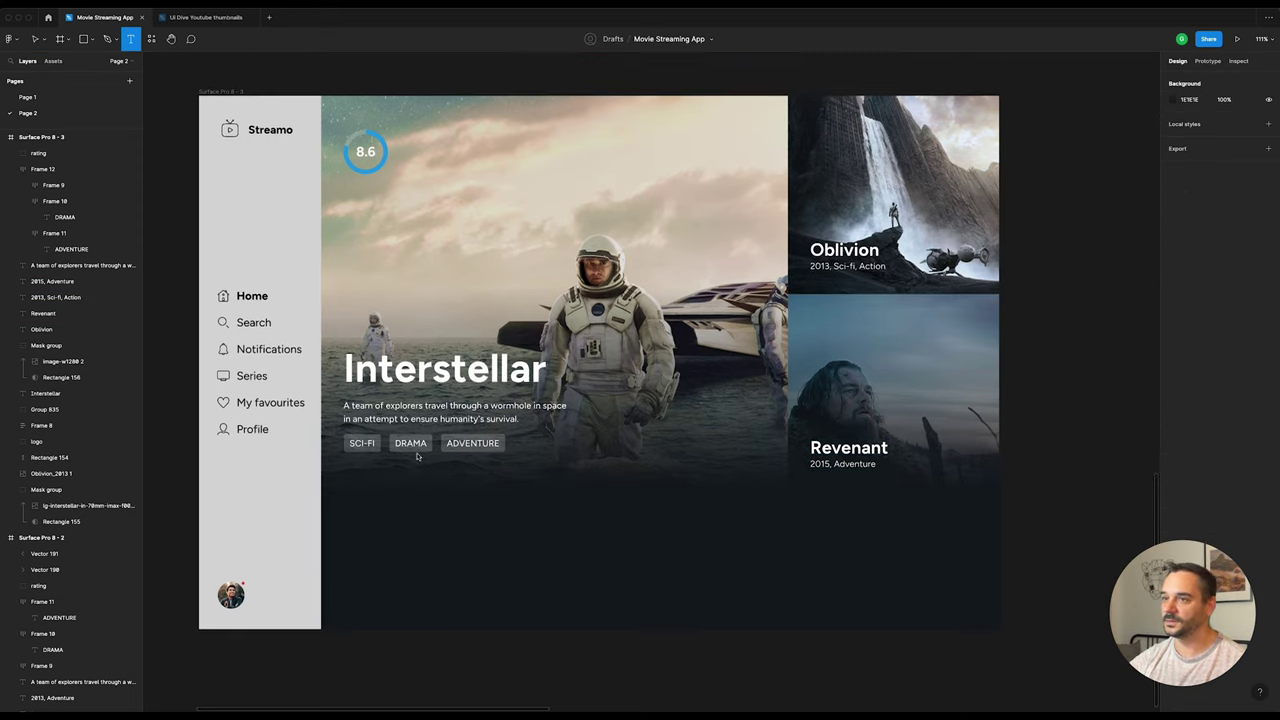
pyautogui.click(35, 39)
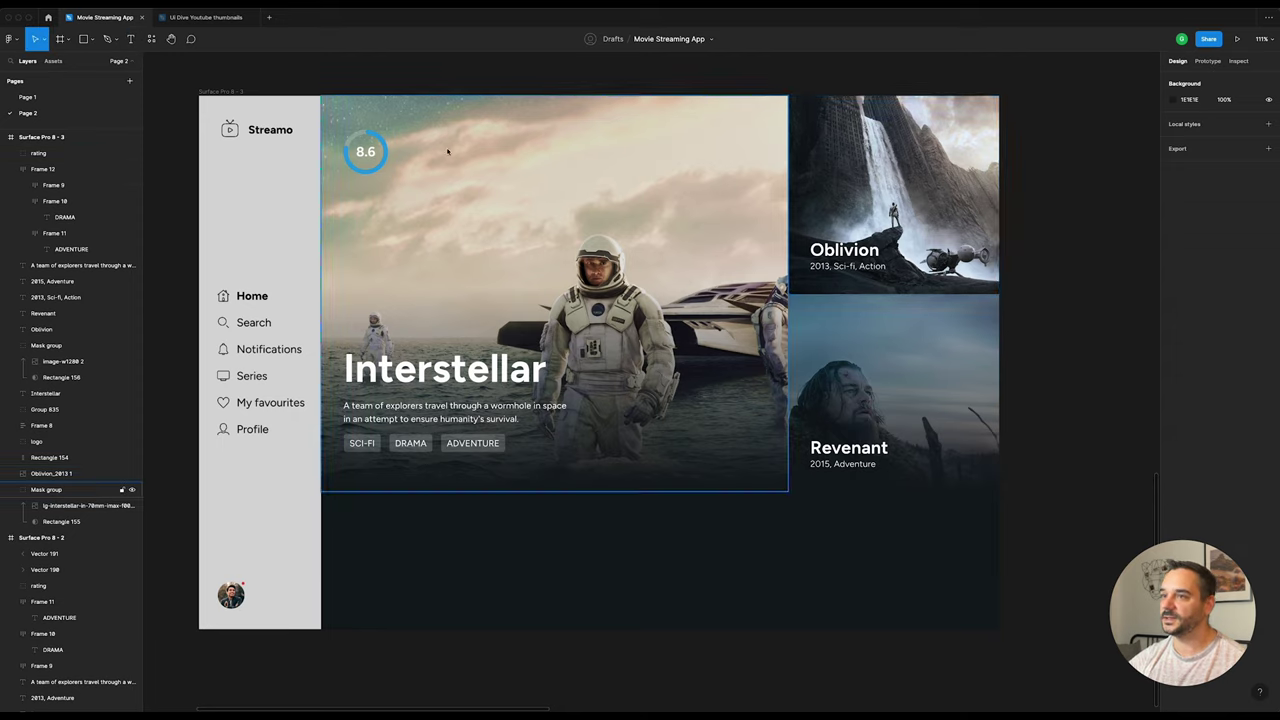
pyautogui.click(365, 151)
pyautogui.moveTo(365, 151); pyautogui.dragTo(554, 150)
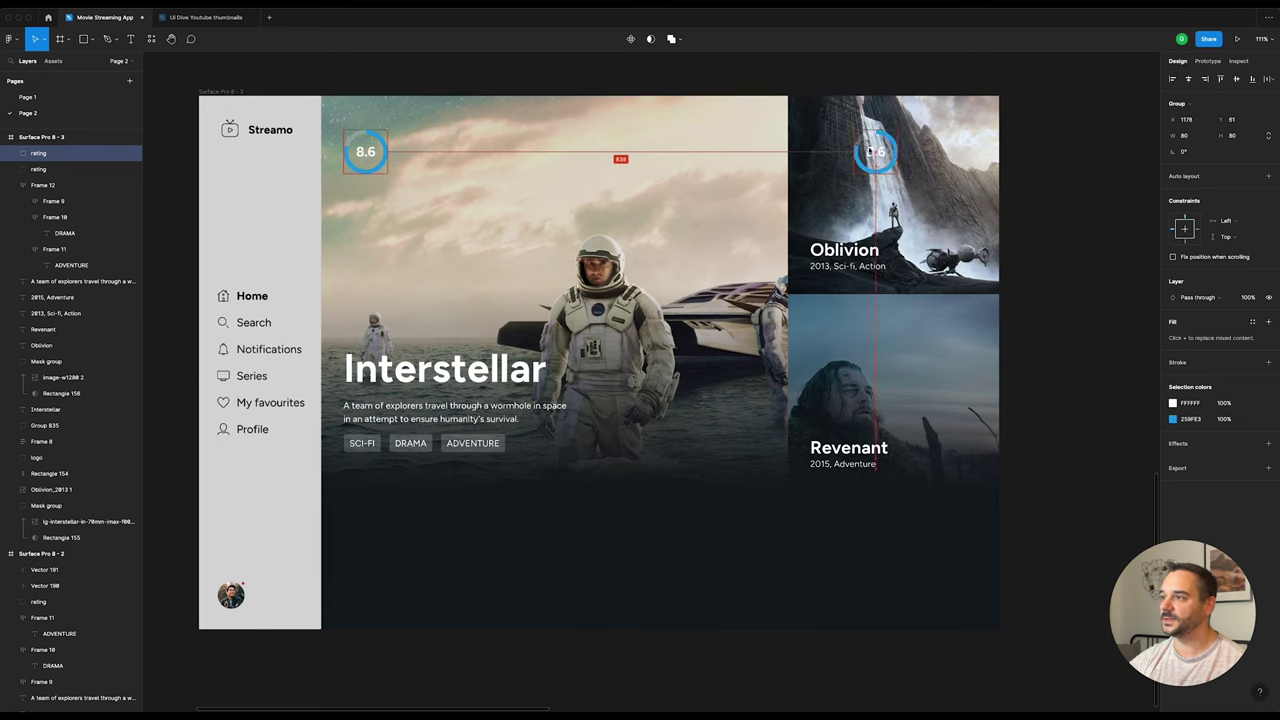
pyautogui.moveTo(631, 150); pyautogui.dragTo(858, 150)
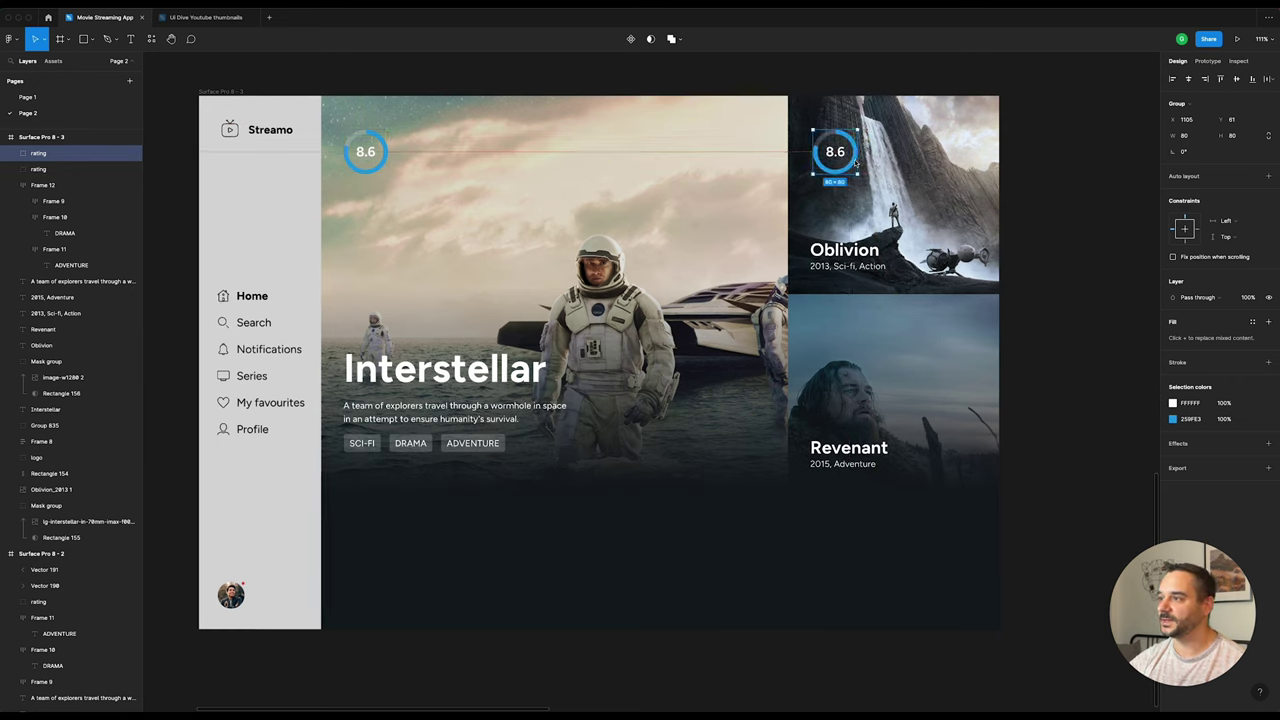
# Step: Set the copied rating ring ellipses to width 56 with a 90% arc ratio
pyautogui.click(11, 153)
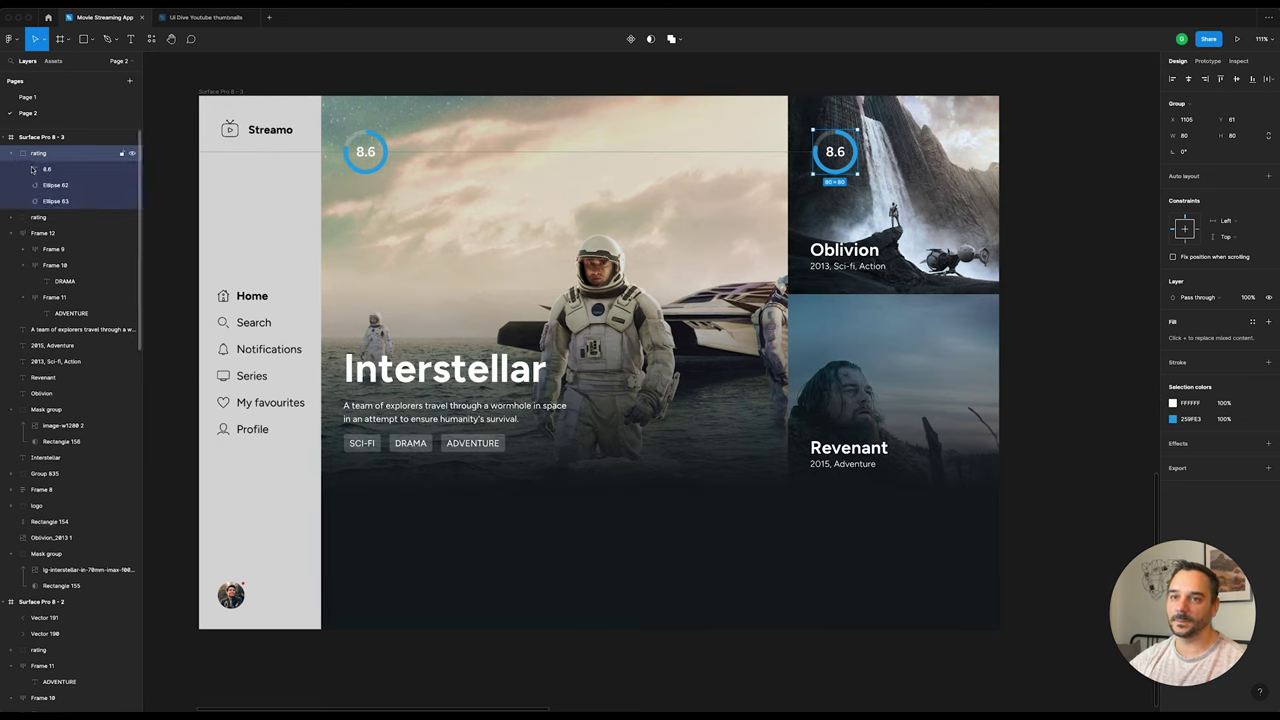
pyautogui.click(67, 185)
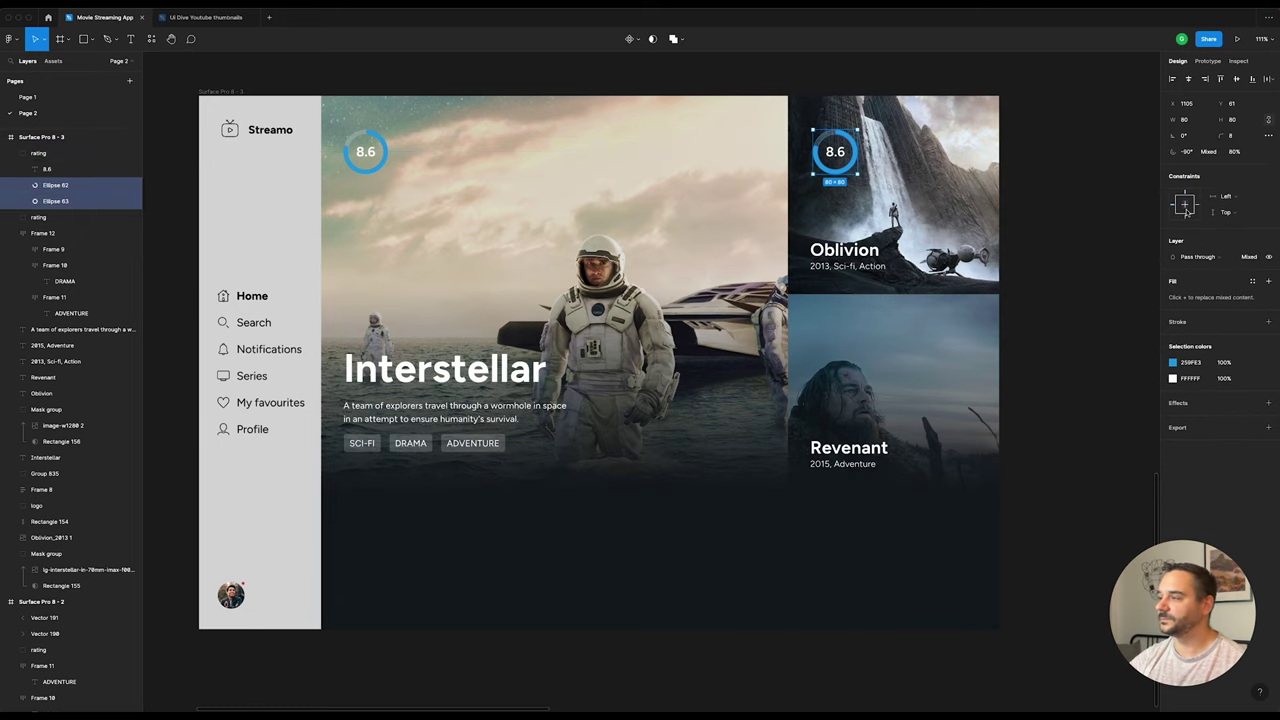
pyautogui.click(1193, 120)
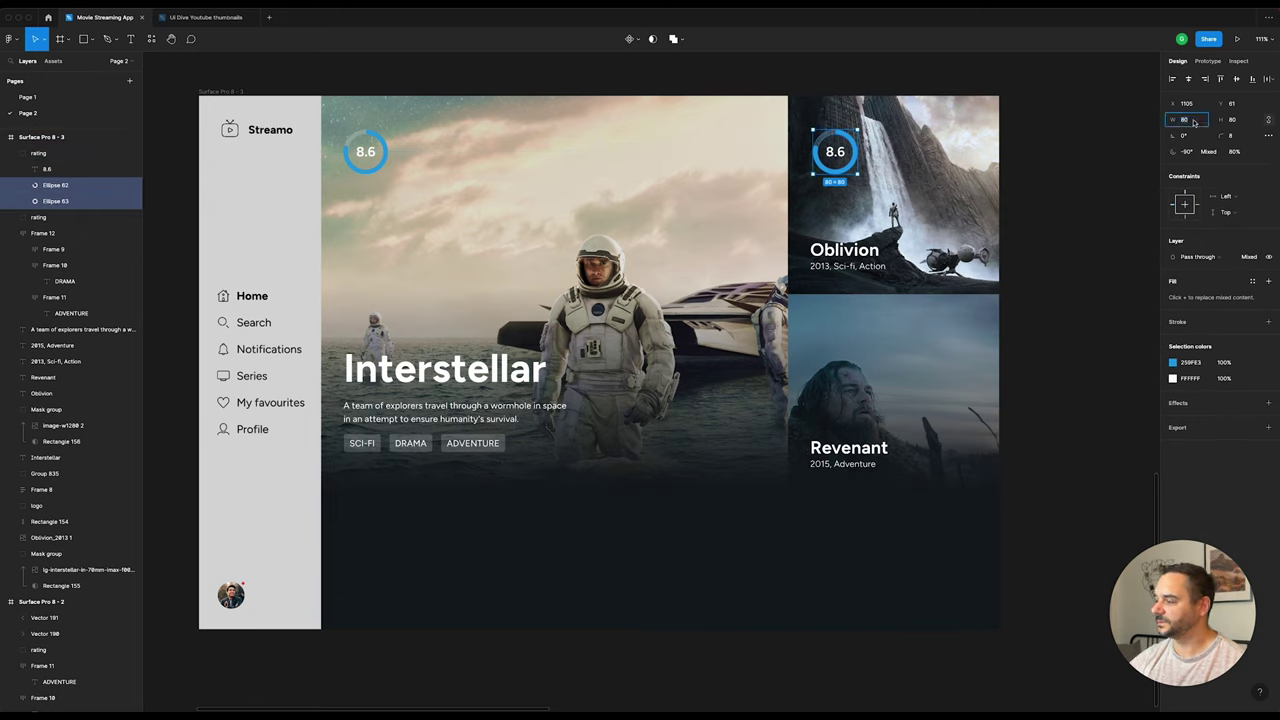
pyautogui.write('56')
pyautogui.press('Return')
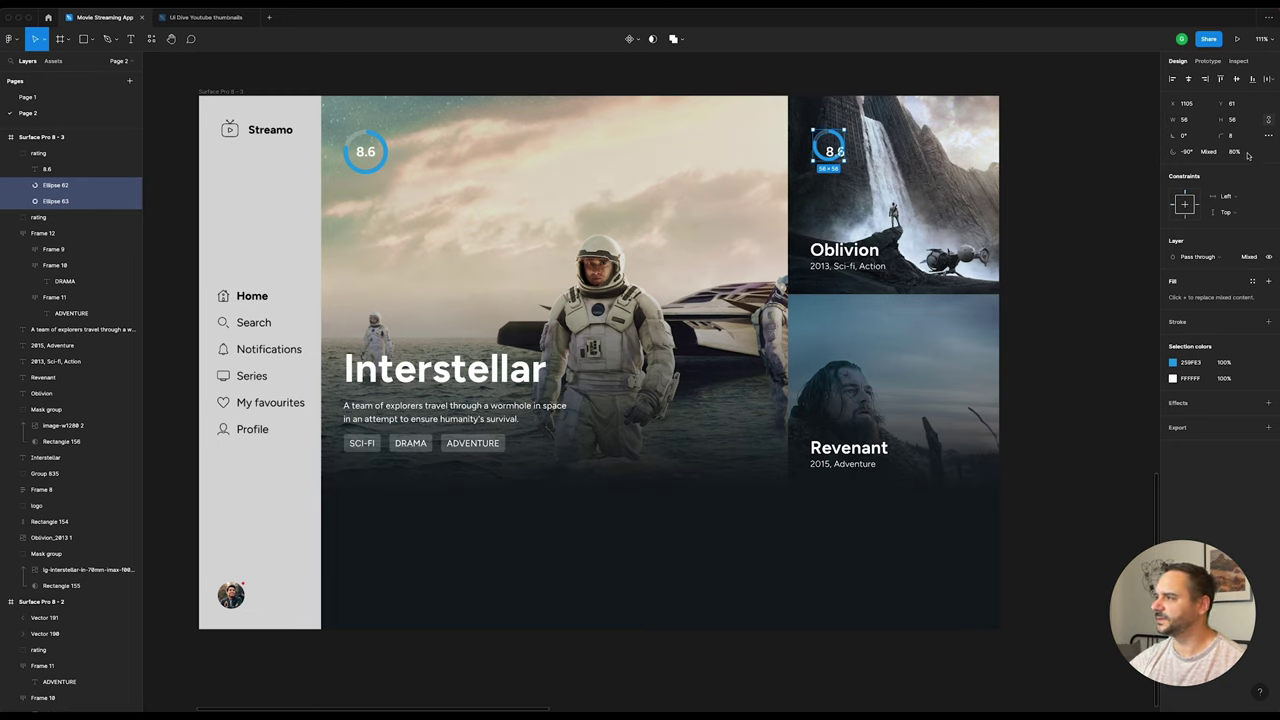
pyautogui.write('90')
pyautogui.press('Return')
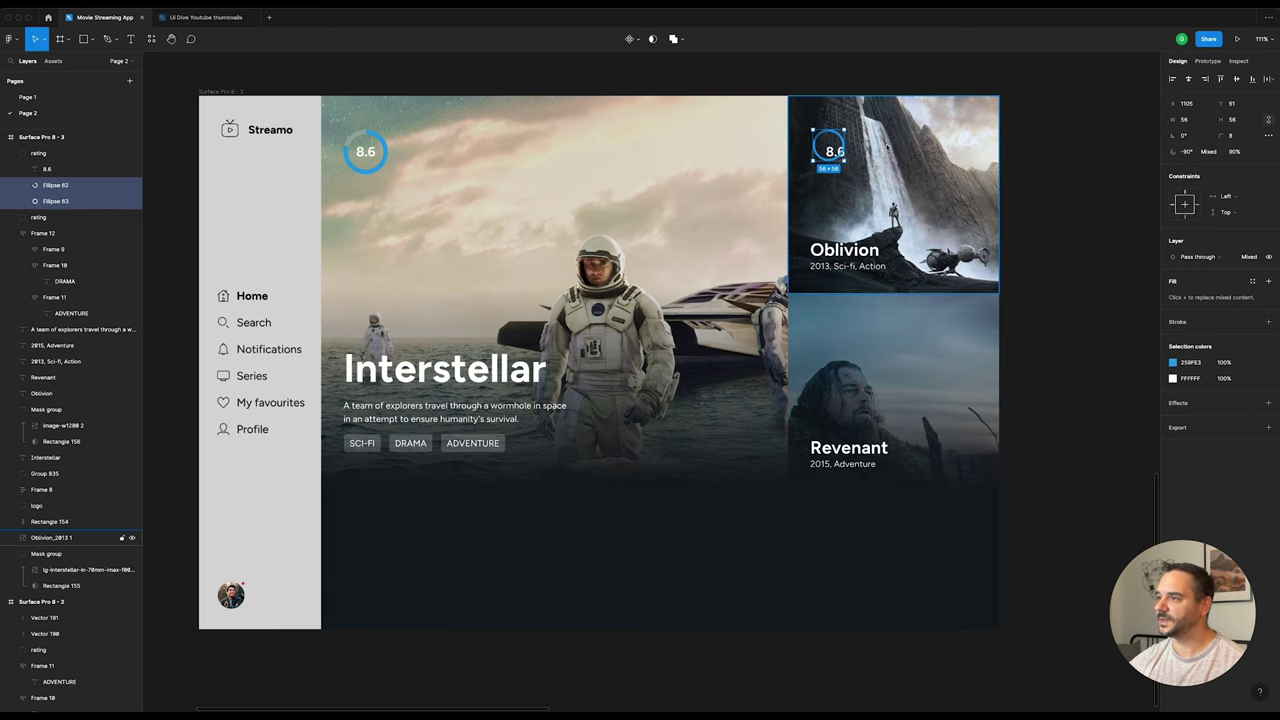
# Step: Set the 8.6 rating text to font size 20 and centre it in the ring
pyautogui.scroll(5, 870, 143)
pyautogui.click(764, 168)
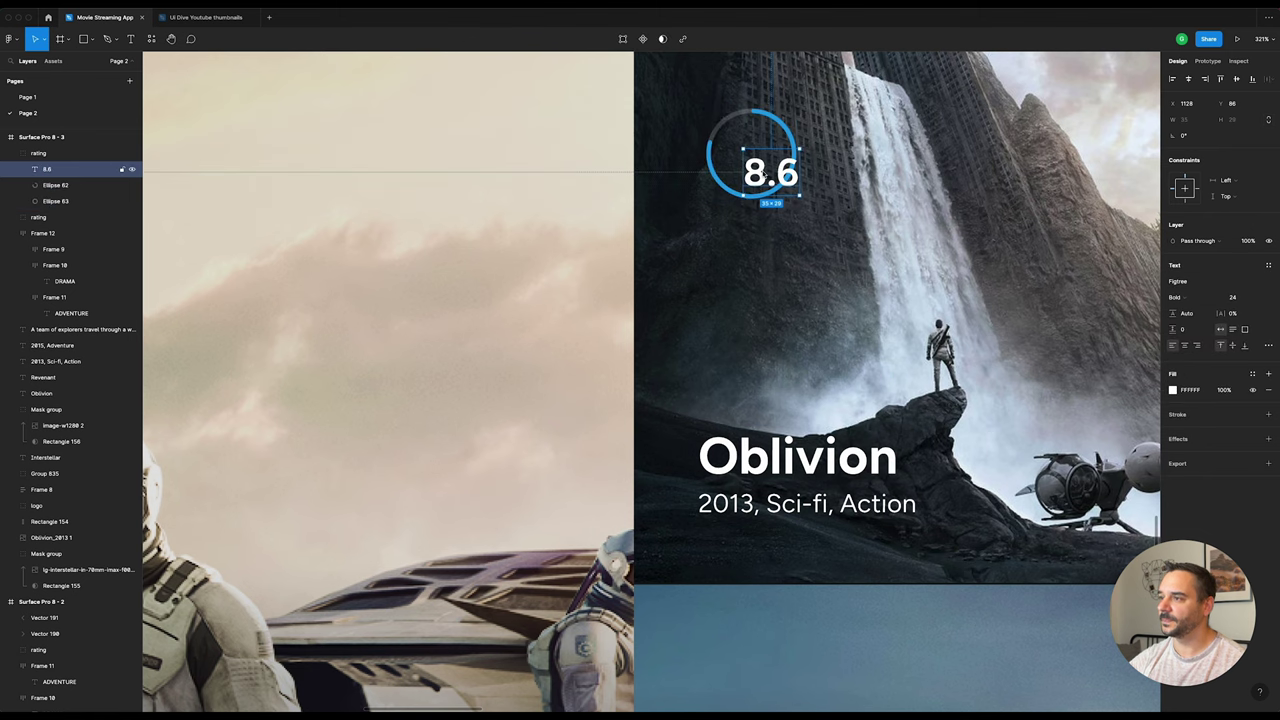
pyautogui.moveTo(764, 166); pyautogui.dragTo(751, 160)
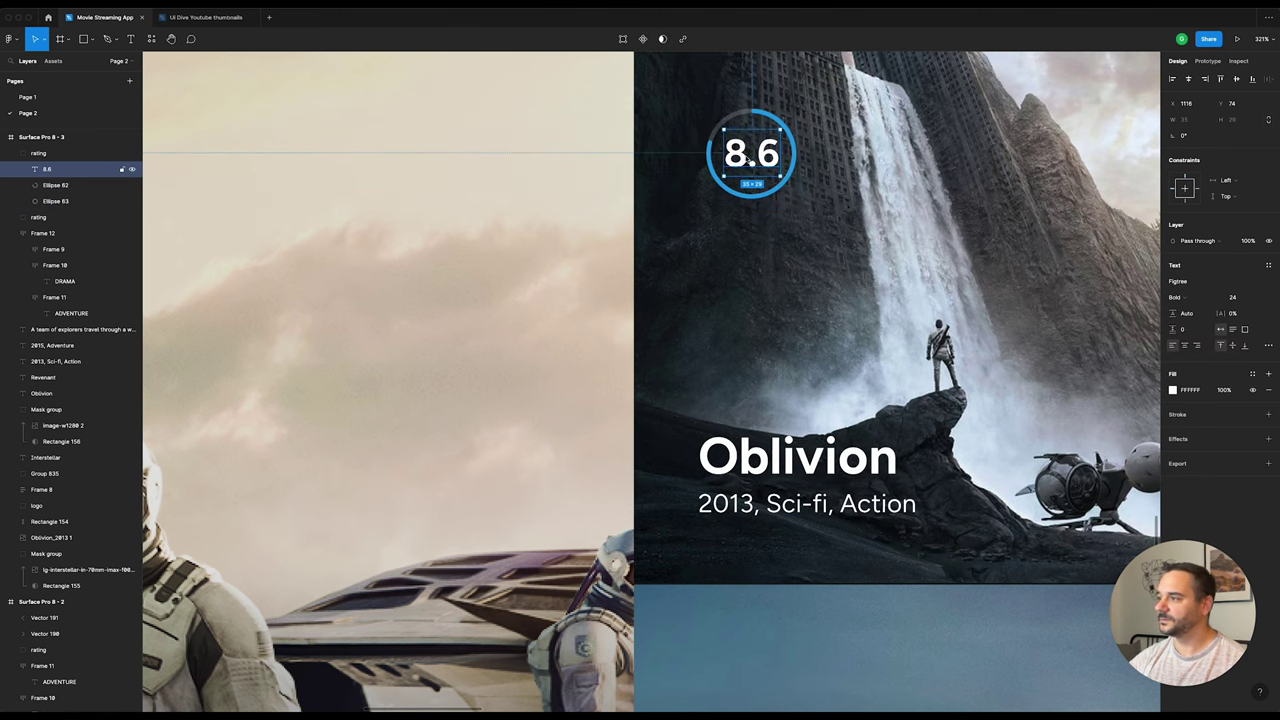
pyautogui.click(1232, 297)
pyautogui.write('16')
pyautogui.press('Return')
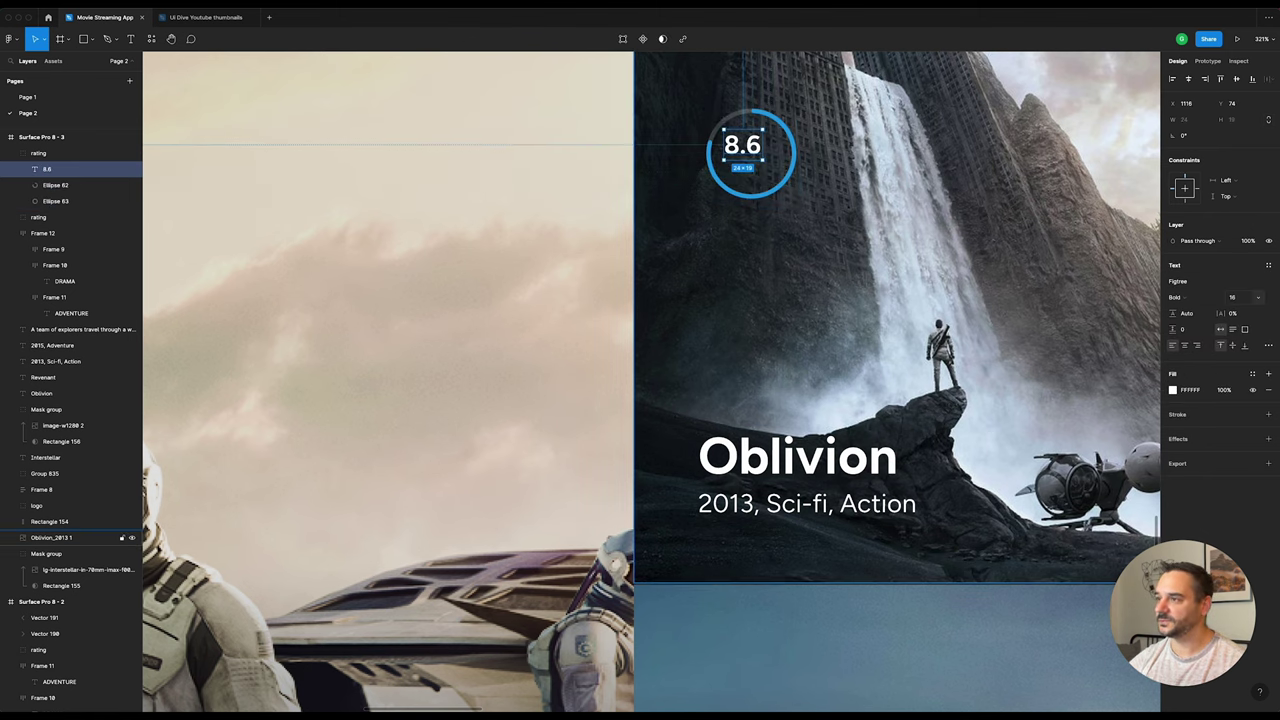
pyautogui.moveTo(754, 146); pyautogui.dragTo(762, 153)
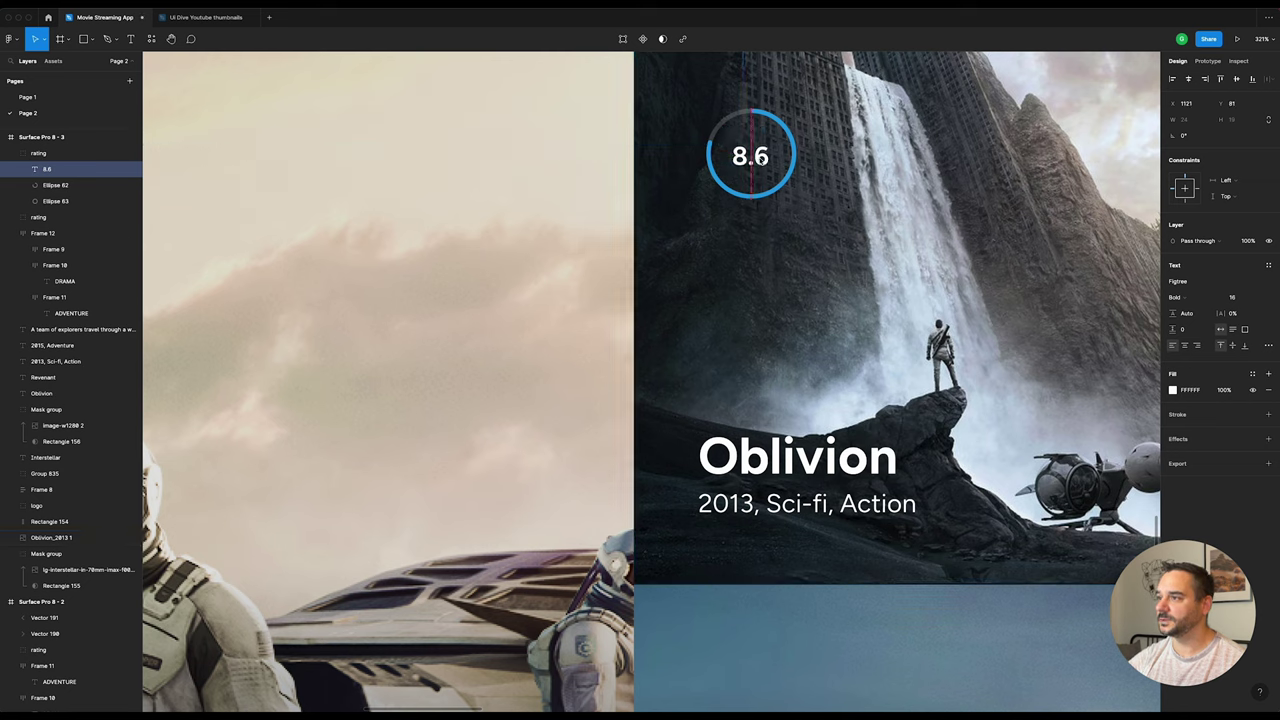
pyautogui.click(1240, 298)
pyautogui.write('0')
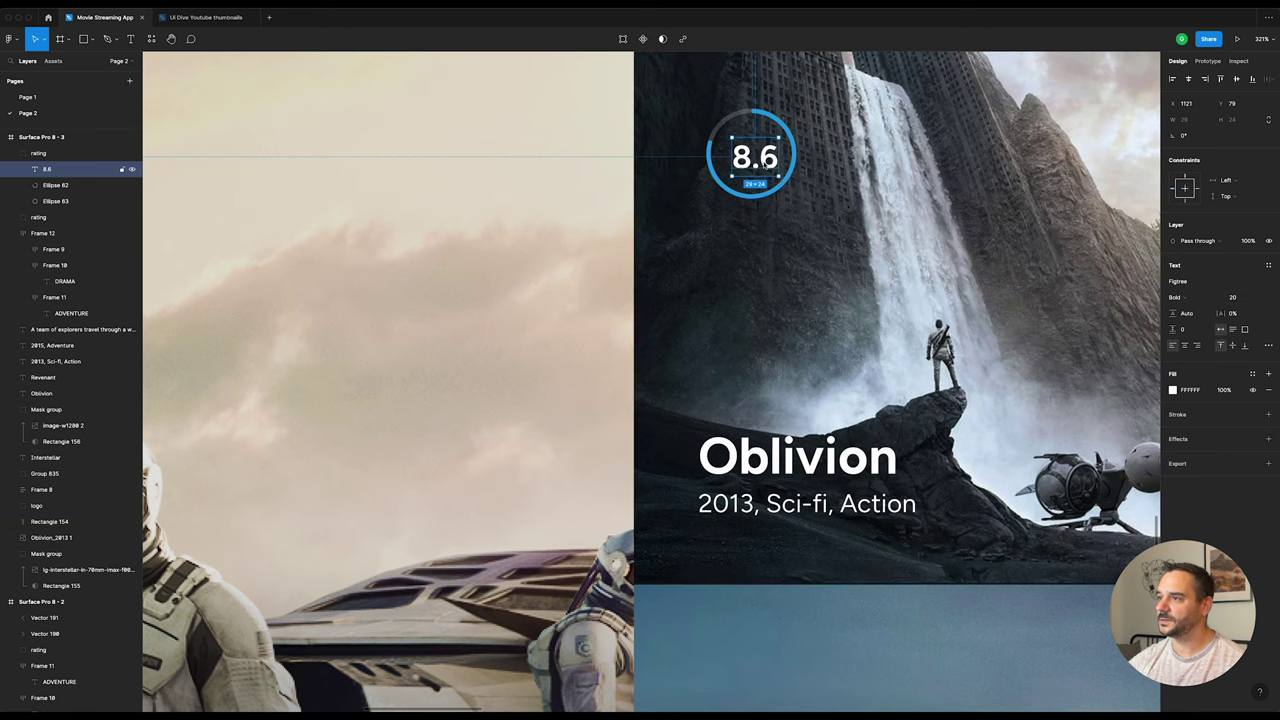
pyautogui.press('Return')
pyautogui.scroll(-5, 760, 160)
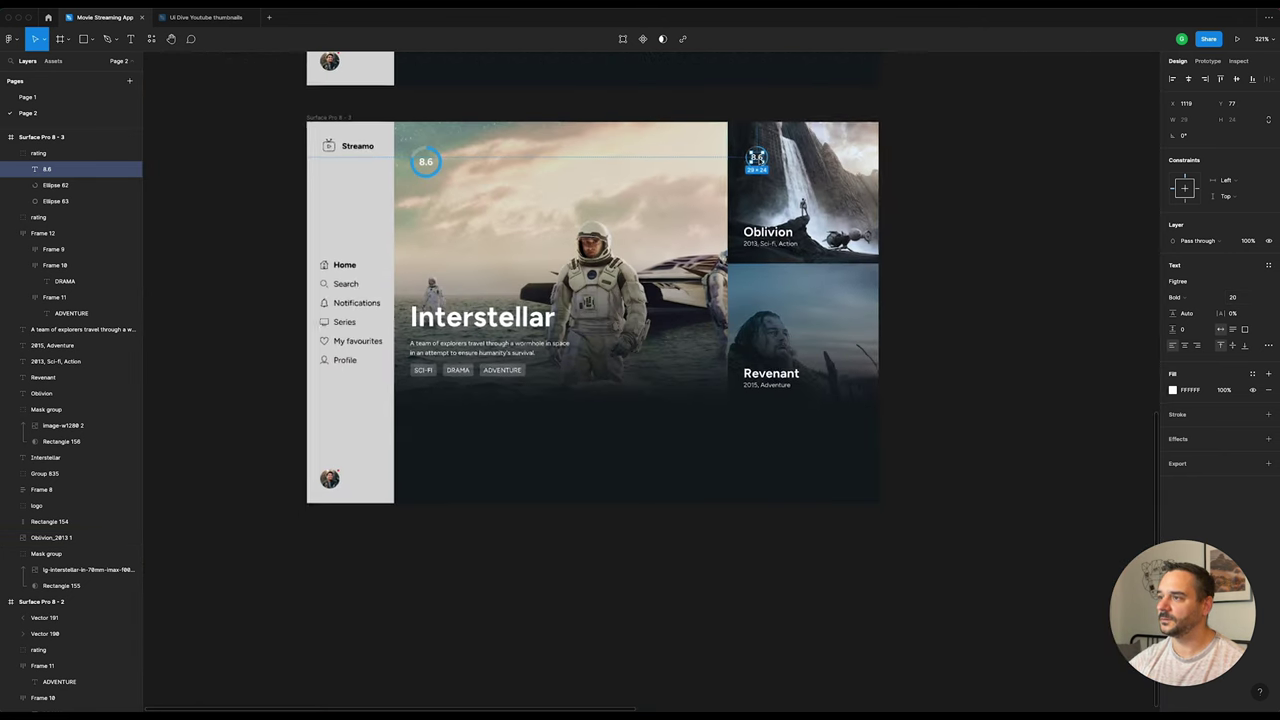
# Step: Nudge the Oblivion rating ring up and copy it onto the Revenant card
pyautogui.click(920, 117)
pyautogui.scroll(2, 840, 200)
pyautogui.click(738, 144)
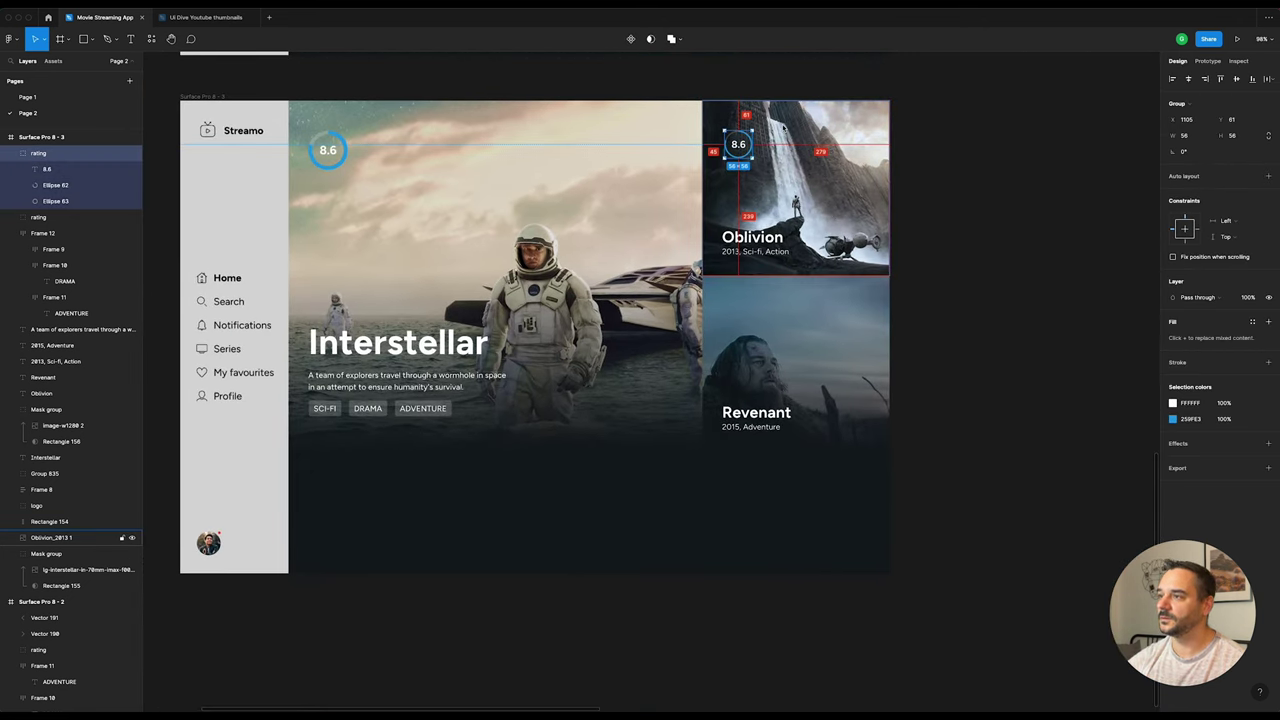
pyautogui.hotkey('shift', 'Up')
pyautogui.hotkey('shift', 'Up')
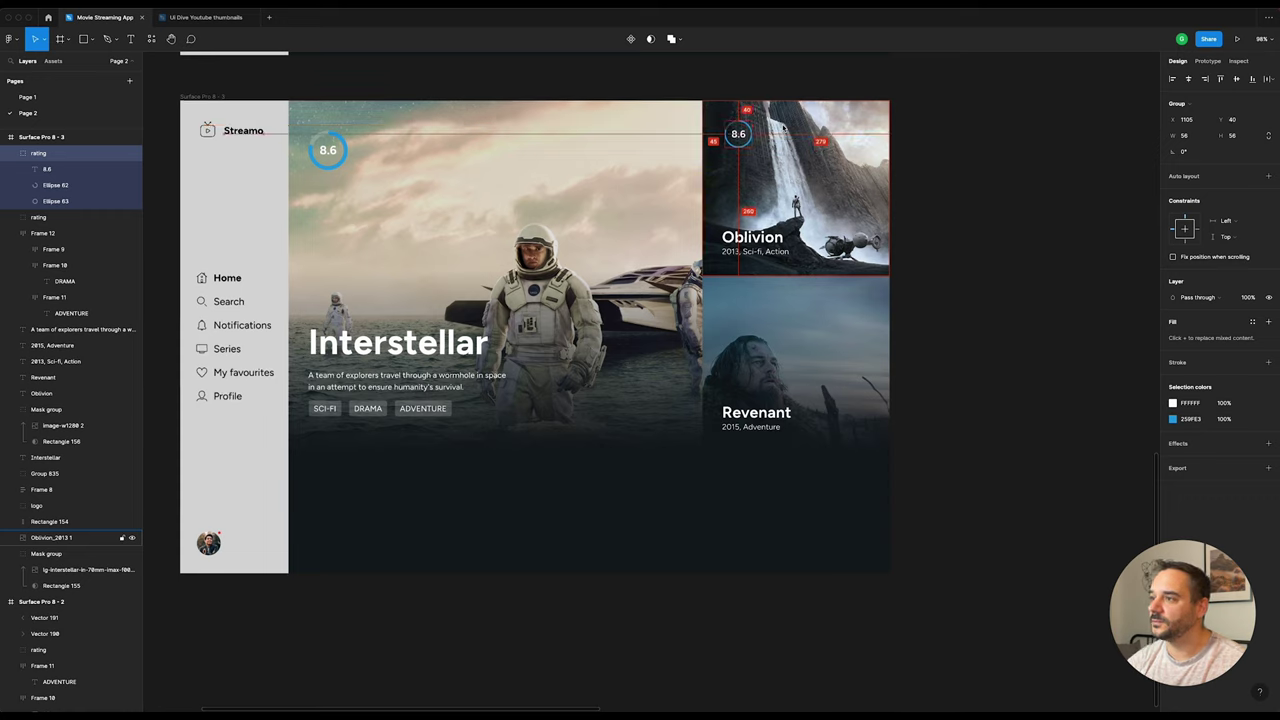
pyautogui.press('Up')
pyautogui.moveTo(742, 137); pyautogui.dragTo(742, 314)
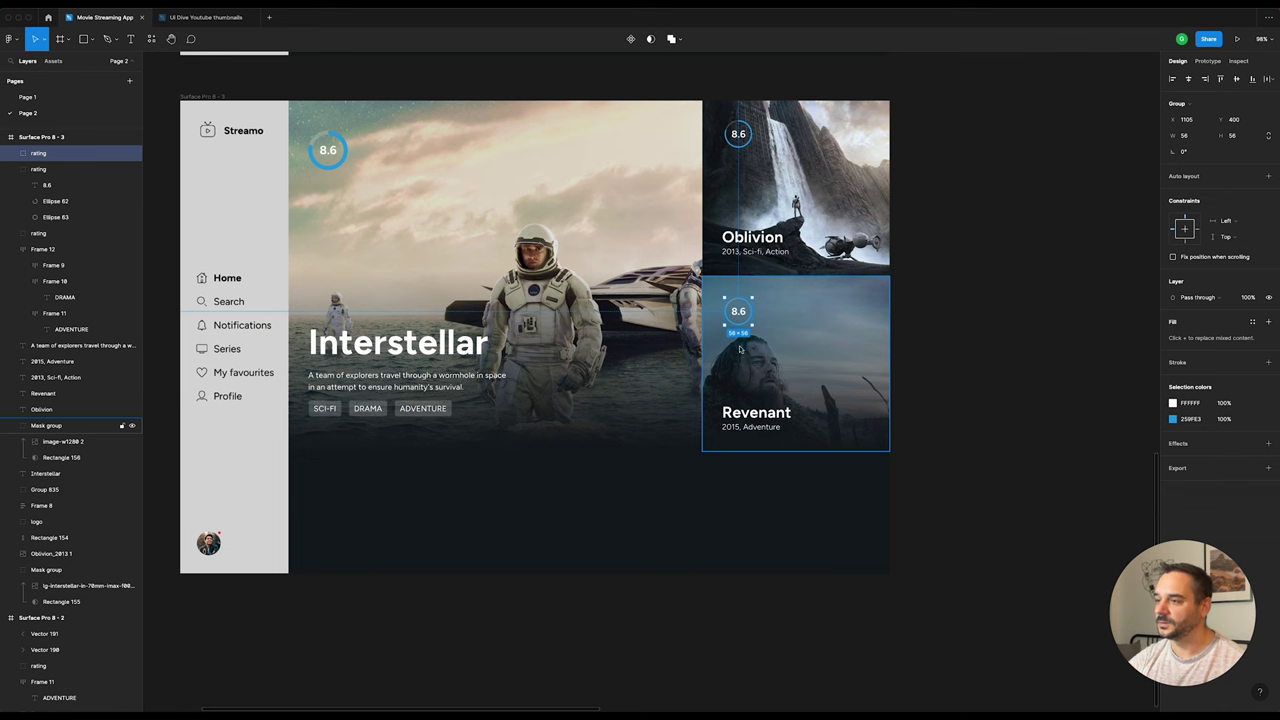
# Step: Align the Oblivion and Revenant rating rings to matching positions in their cards
pyautogui.scroll(3, 805, 315)
pyautogui.scroll(2, 790, 295)
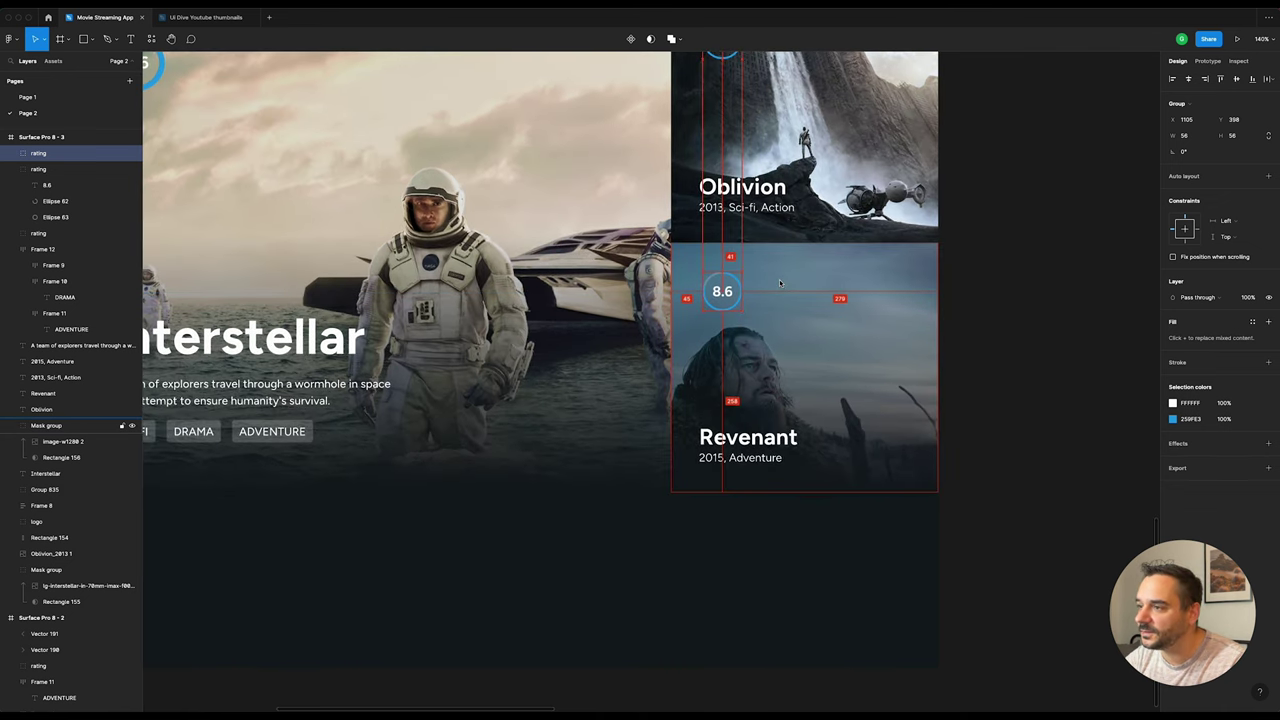
pyautogui.press('Up')
pyautogui.press('Up')
pyautogui.press('Up')
pyautogui.press('Up')
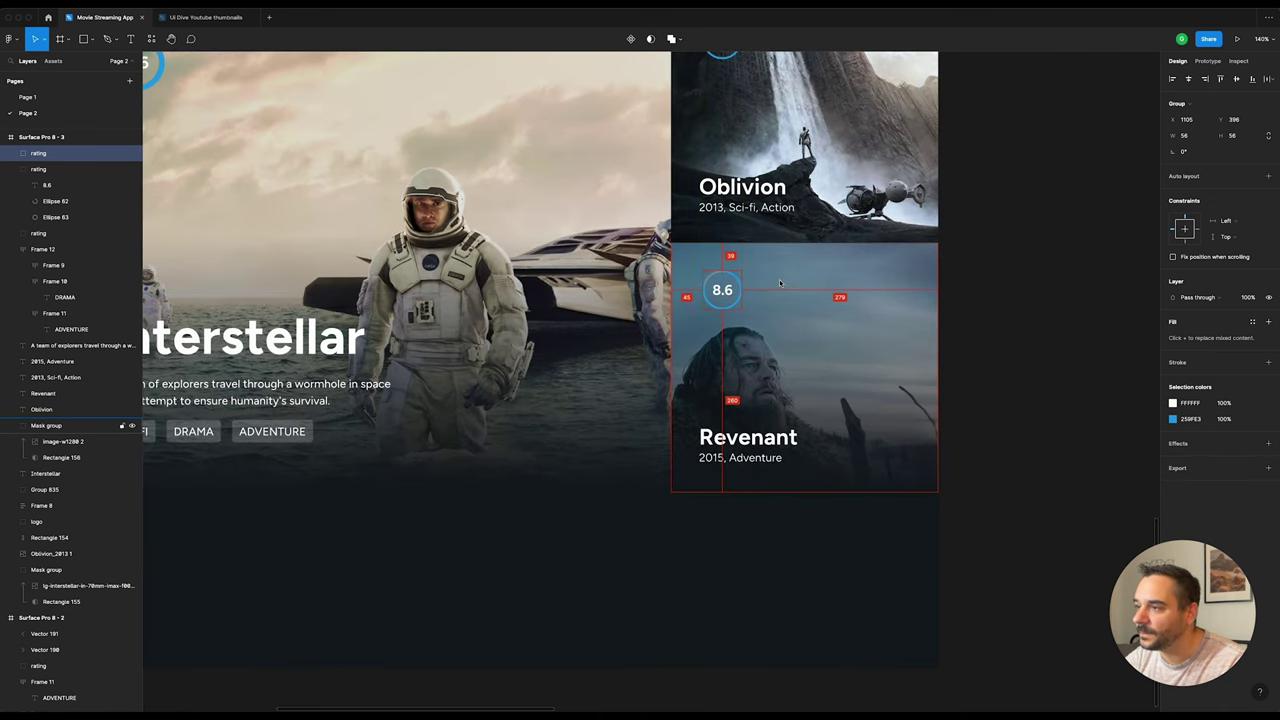
pyautogui.press('Down')
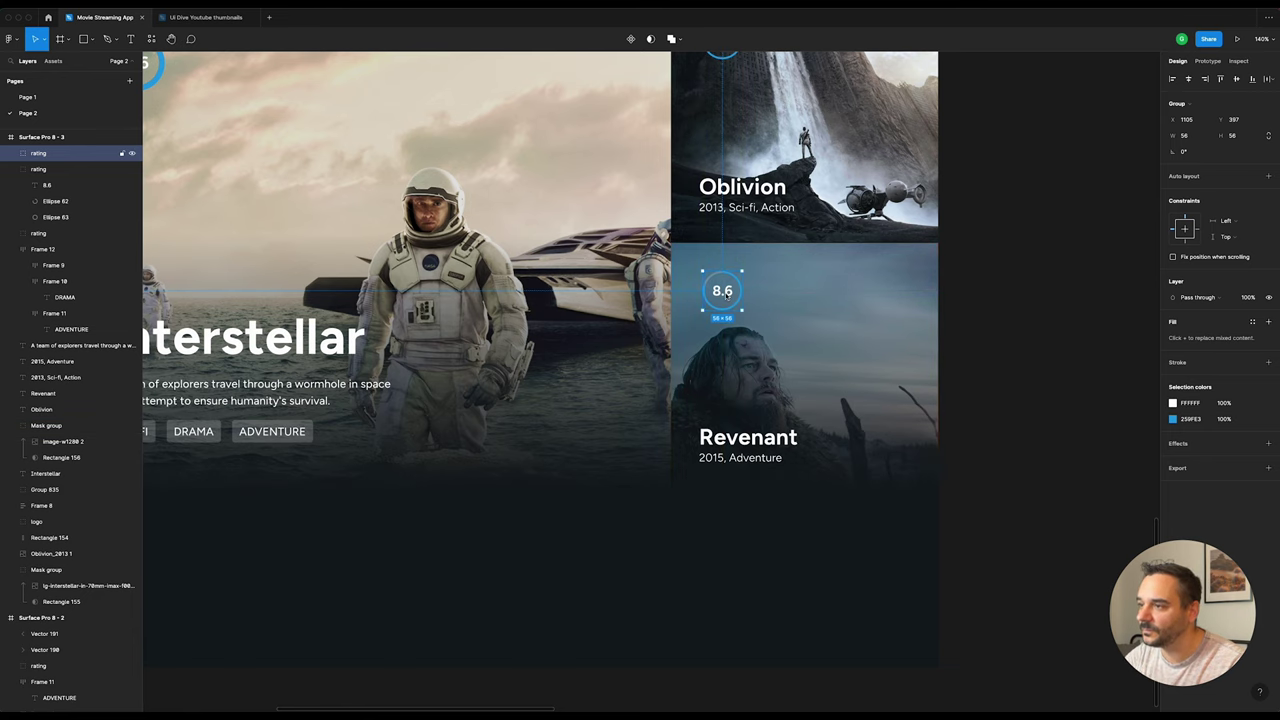
pyautogui.moveTo(732, 298); pyautogui.dragTo(725, 300)
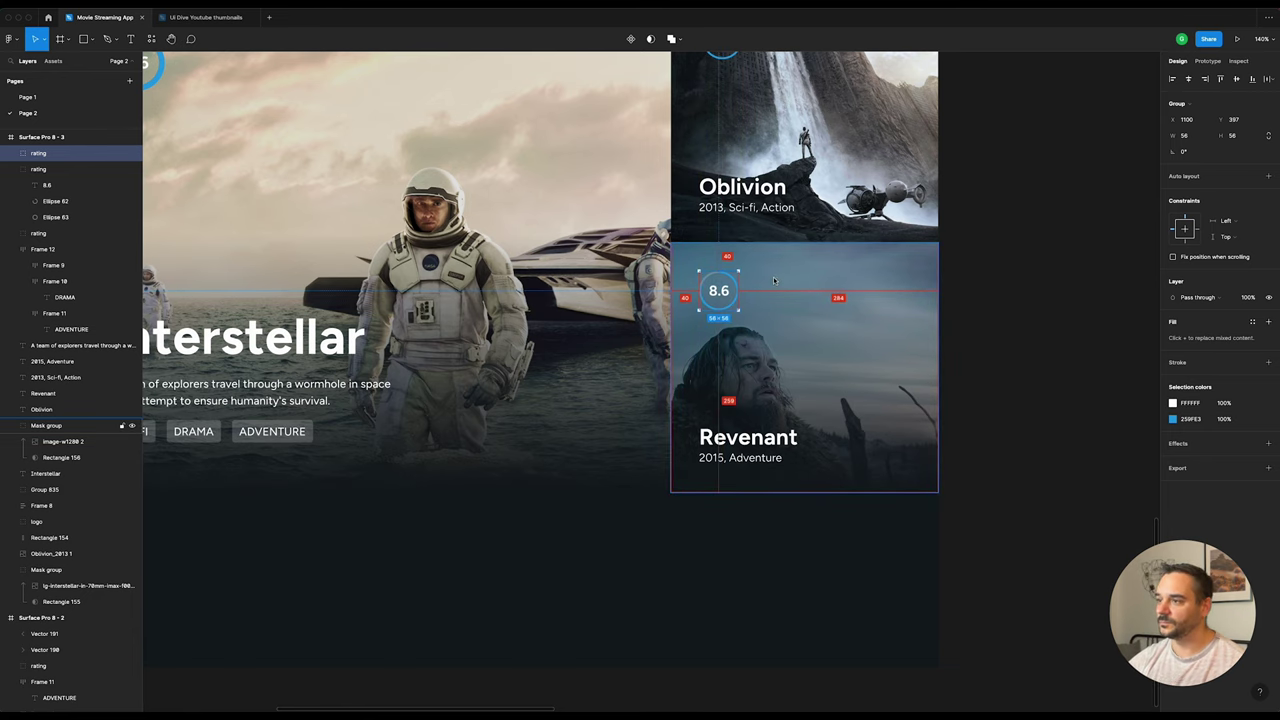
pyautogui.scroll(2, 735, 157)
pyautogui.click(735, 157)
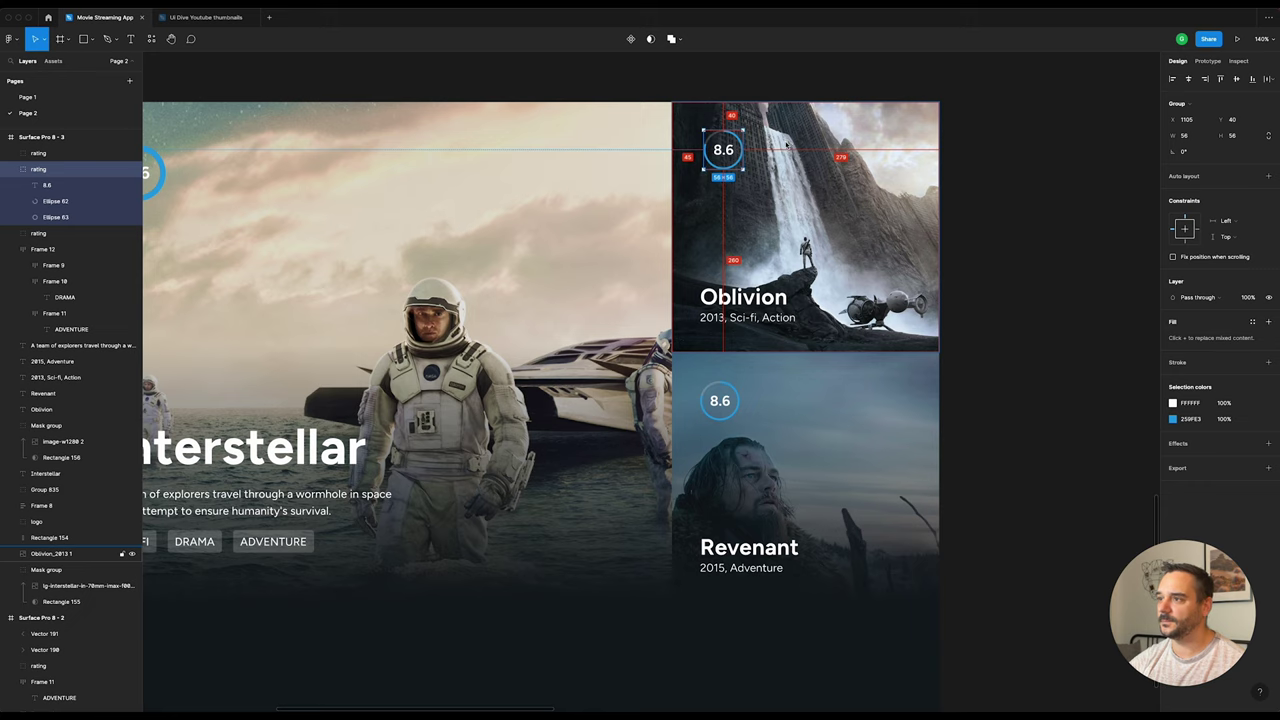
pyautogui.moveTo(729, 157); pyautogui.dragTo(722, 158)
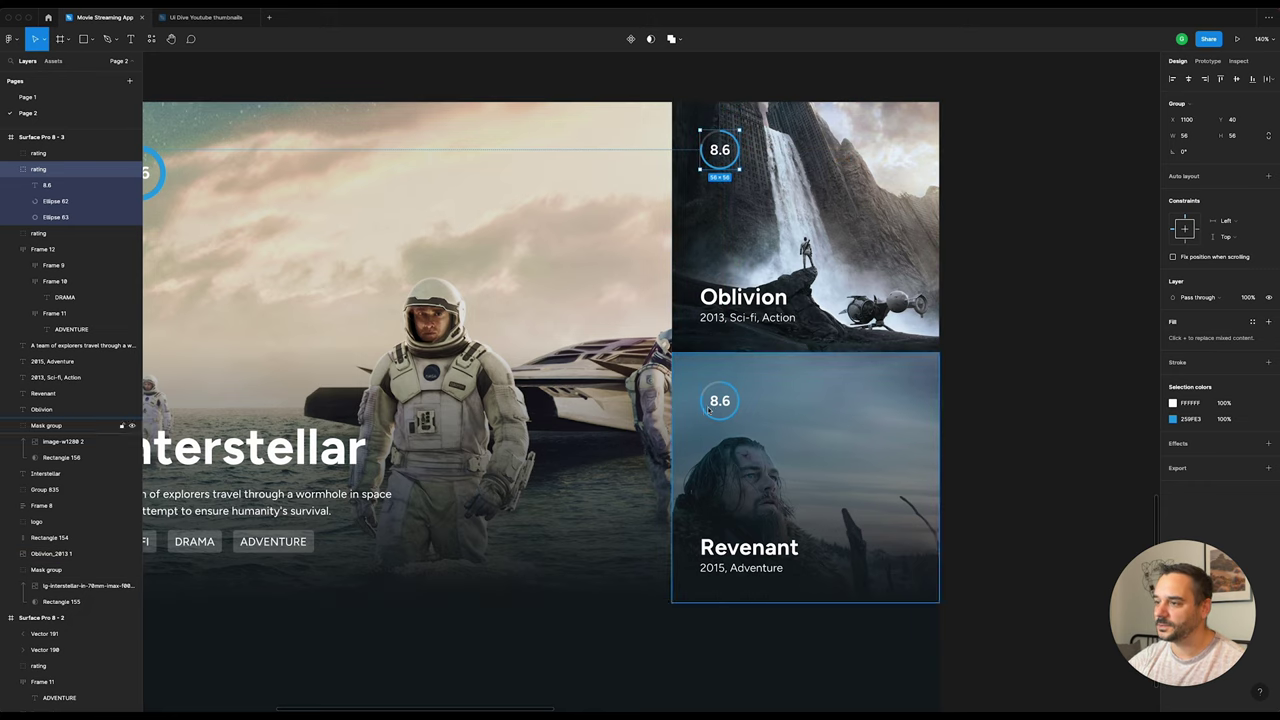
pyautogui.click(707, 406)
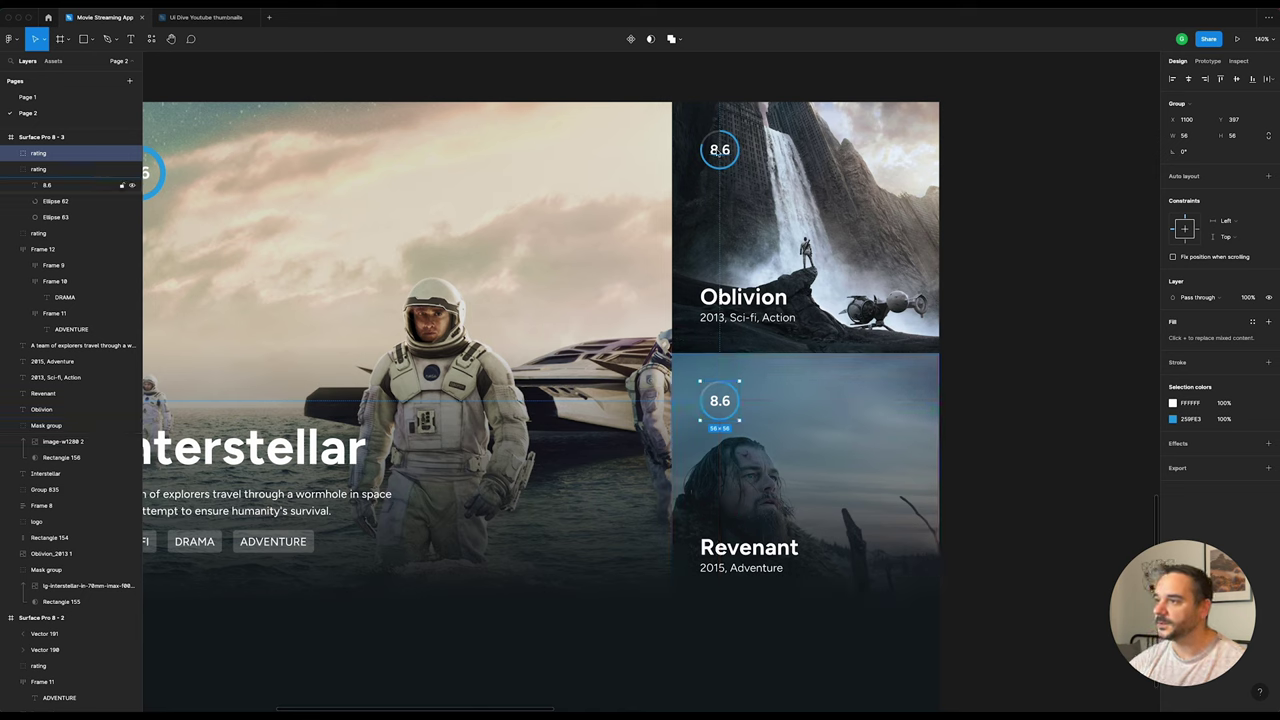
# Step: Change the rating numbers to 7.0 on Oblivion and 8.2 on Revenant
pyautogui.doubleClick(720, 150)
pyautogui.write('7')
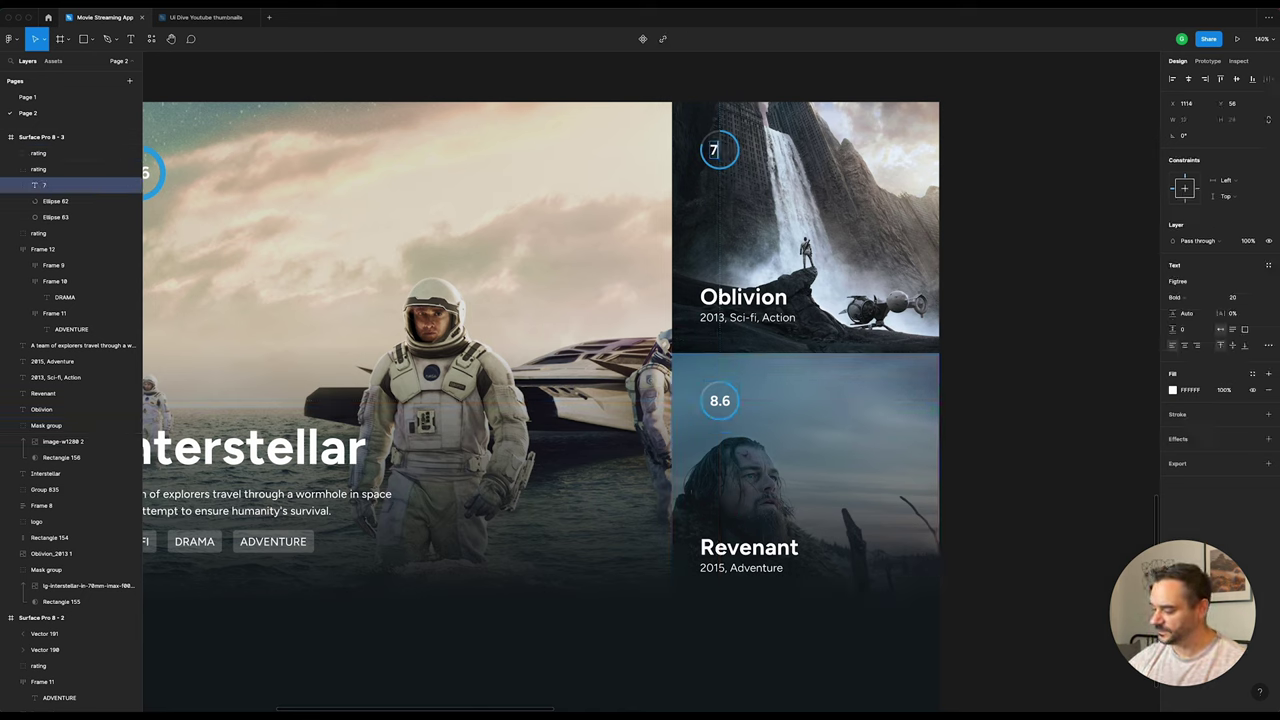
pyautogui.write('.0')
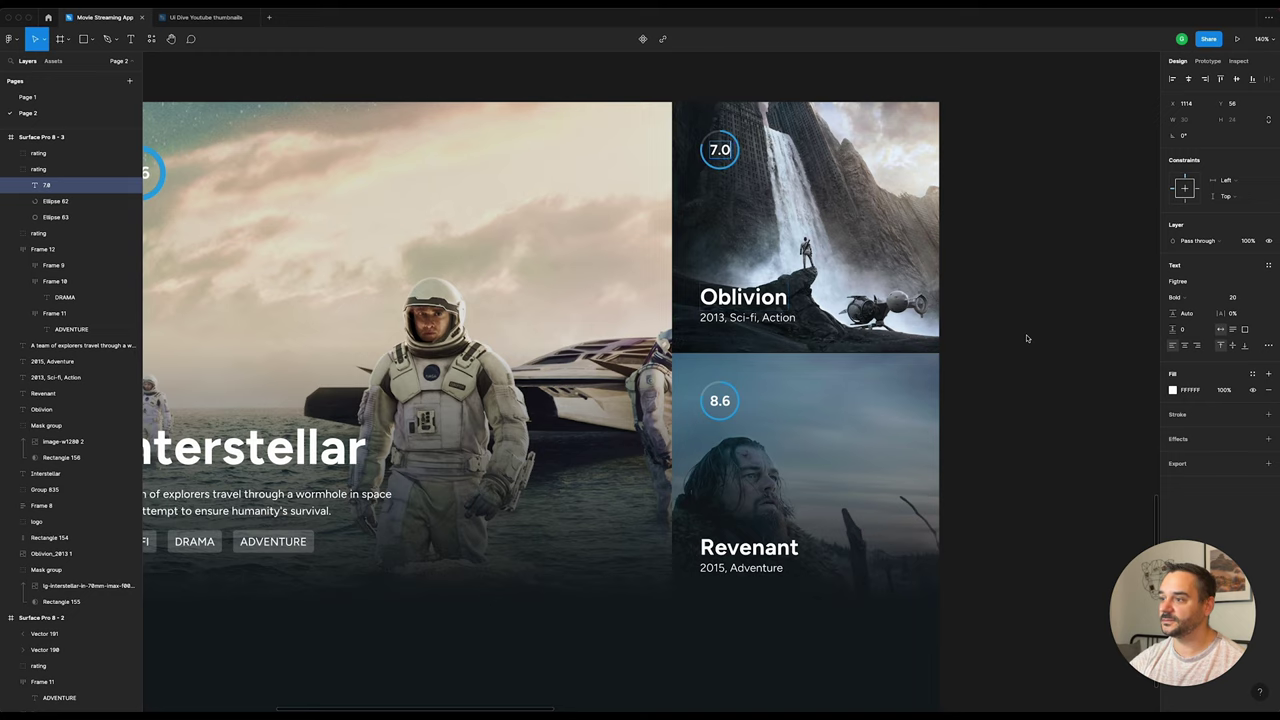
pyautogui.doubleClick(722, 402)
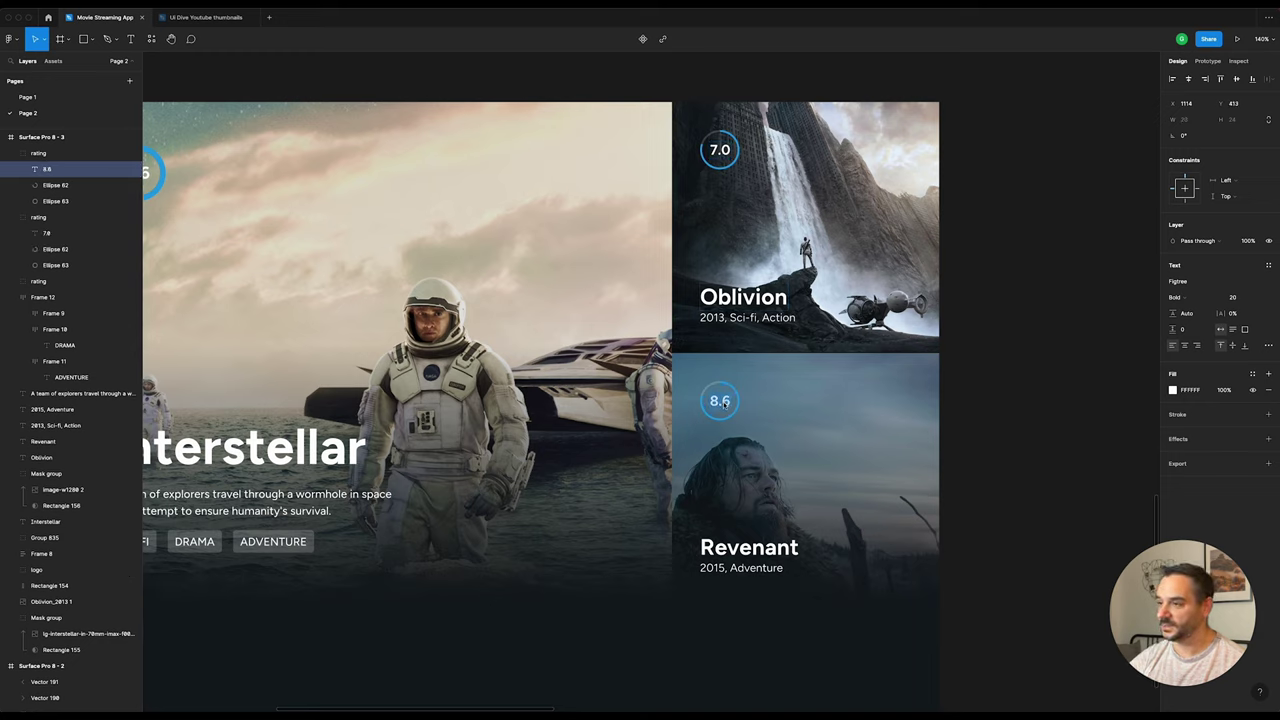
pyautogui.doubleClick(724, 403)
pyautogui.write('8.')
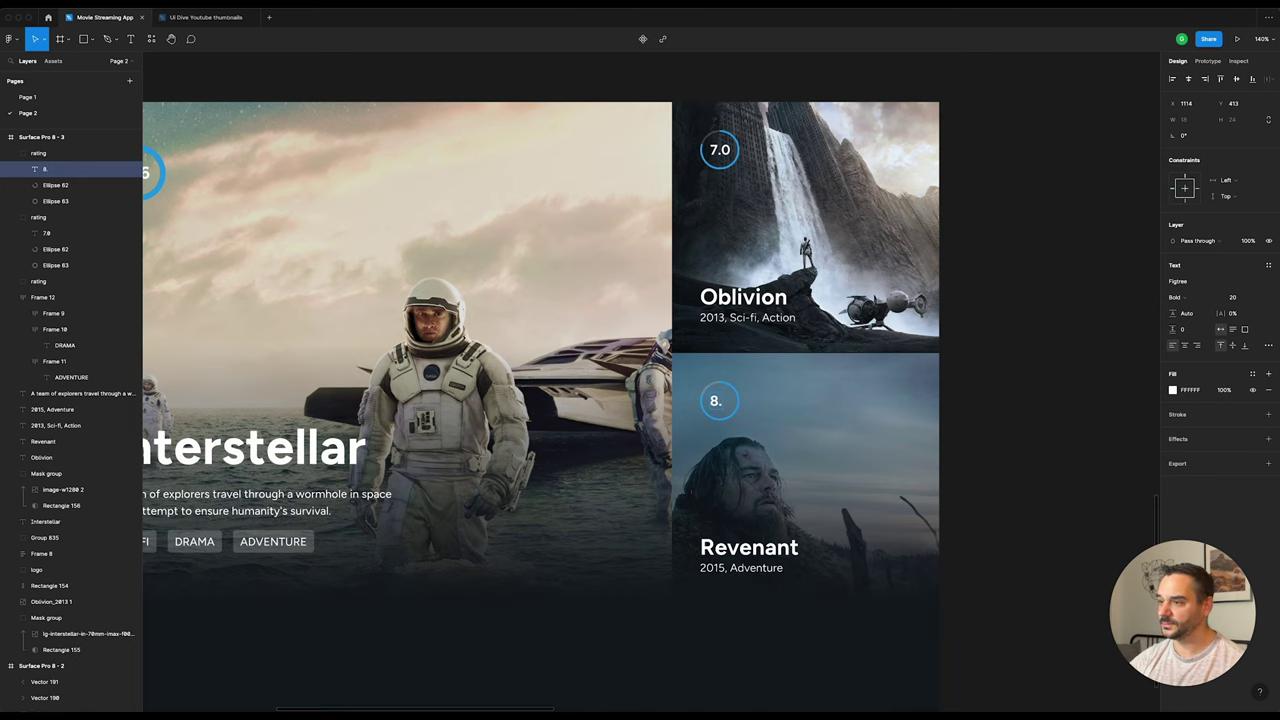
pyautogui.press('Escape')
pyautogui.press('Escape')
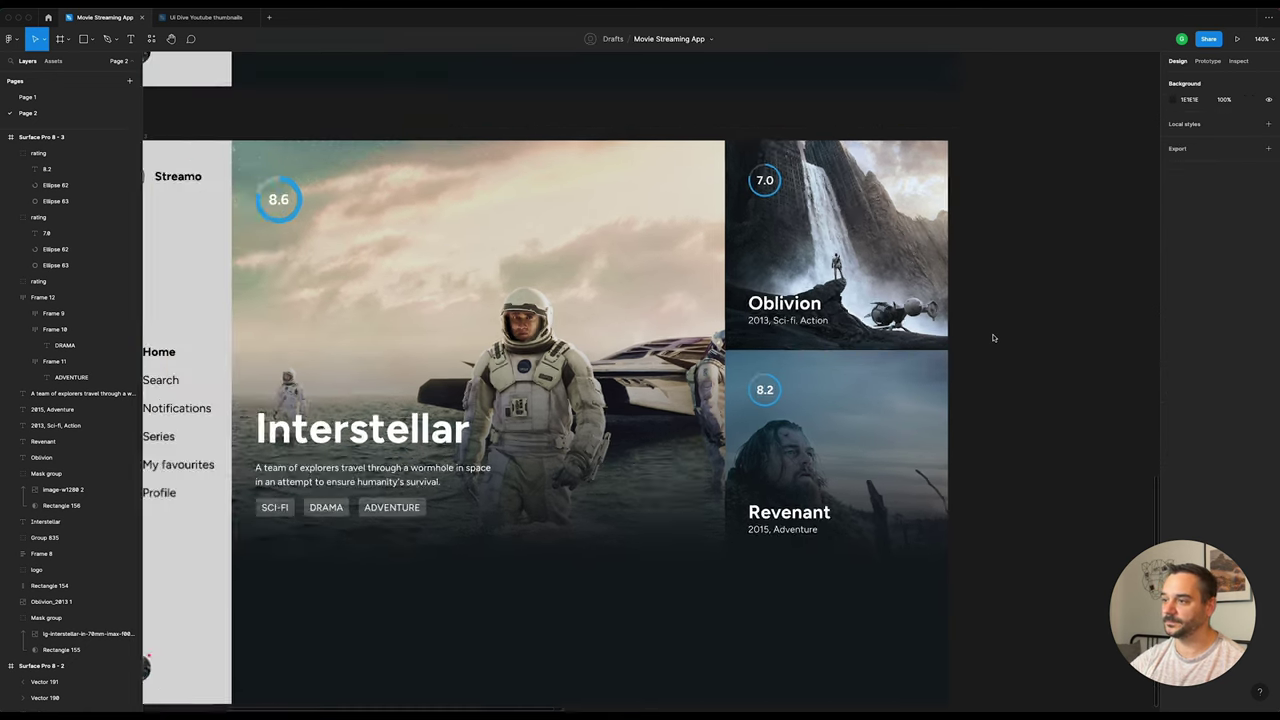
# Step: Fill the sidebar background rectangle with dark navy 0F161B, sampled from the canvas
pyautogui.scroll(-5, 991, 337)
pyautogui.scroll(3, 868, 539)
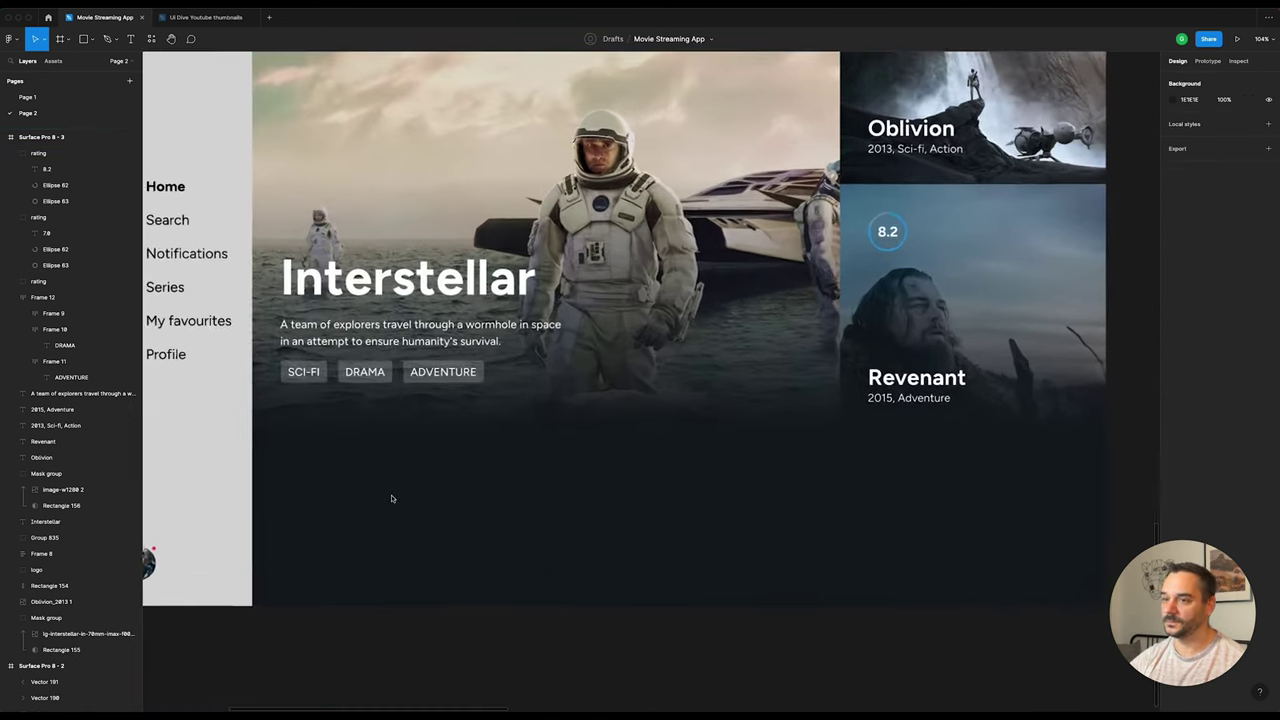
pyautogui.scroll(-2, 391, 500)
pyautogui.scroll(-2, 408, 491)
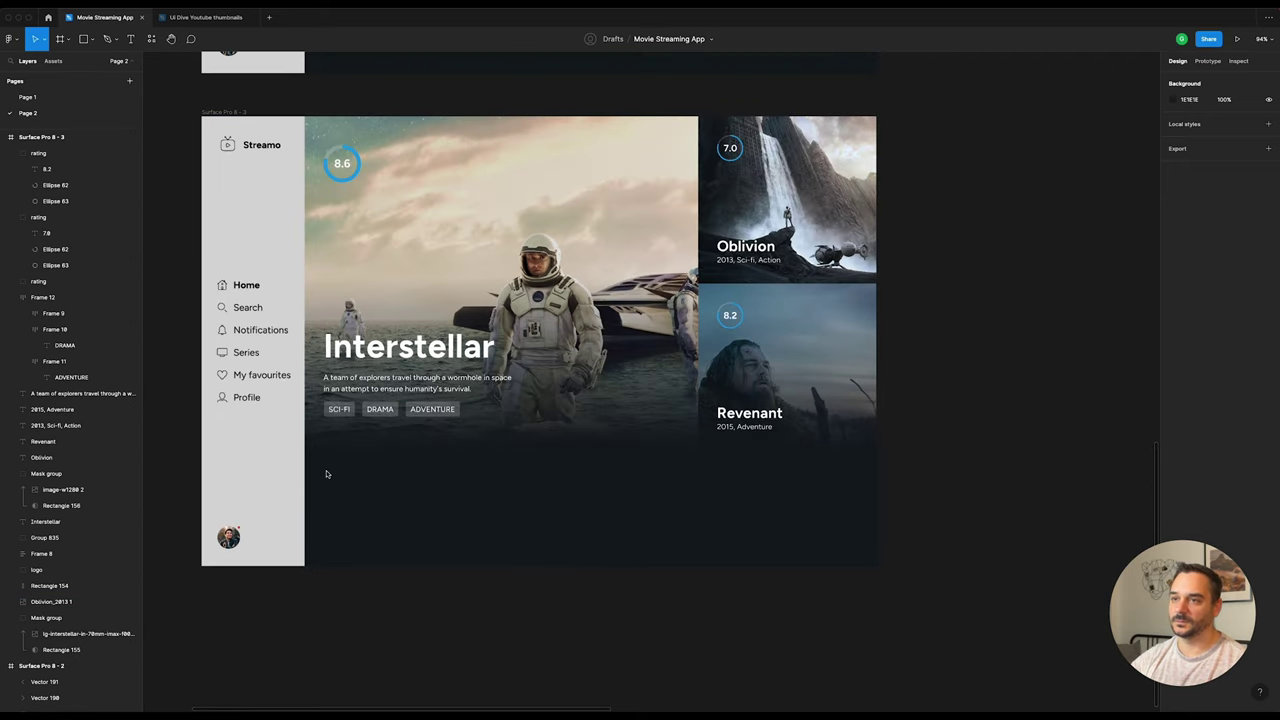
pyautogui.scroll(3, 229, 420)
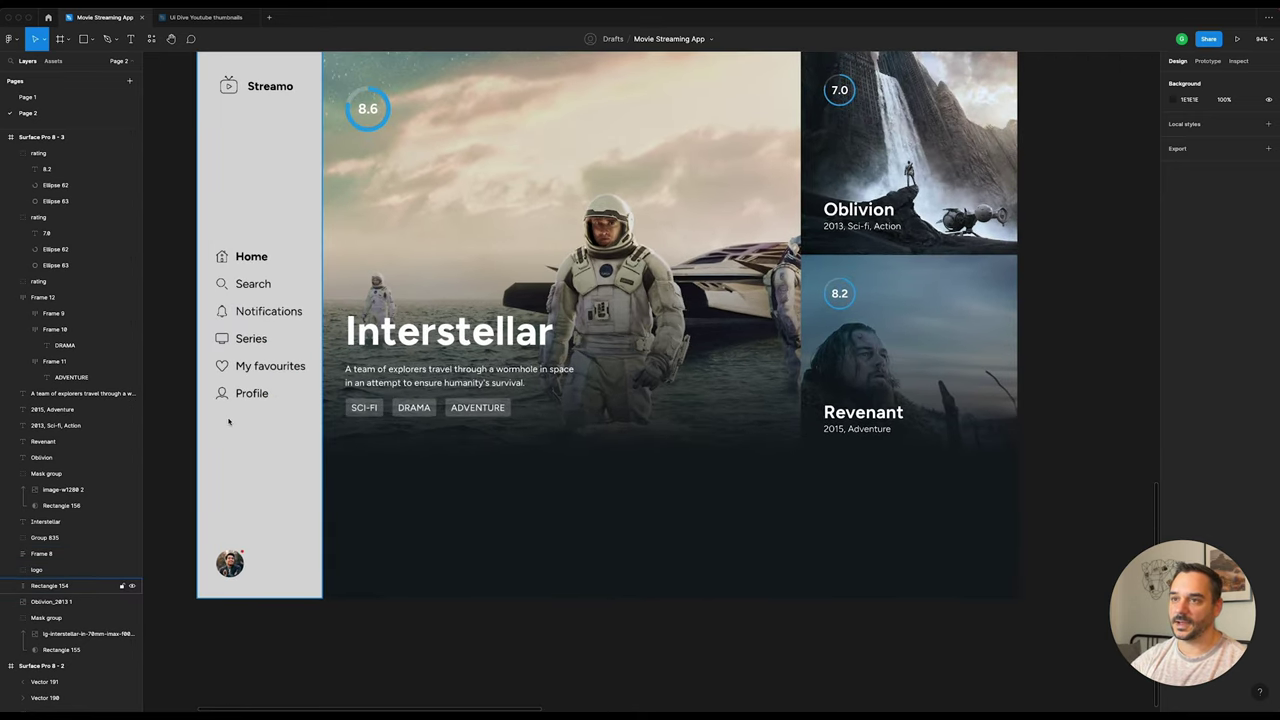
pyautogui.scroll(1, 250, 463)
pyautogui.hscroll(-3, 281, 482)
pyautogui.click(340, 410)
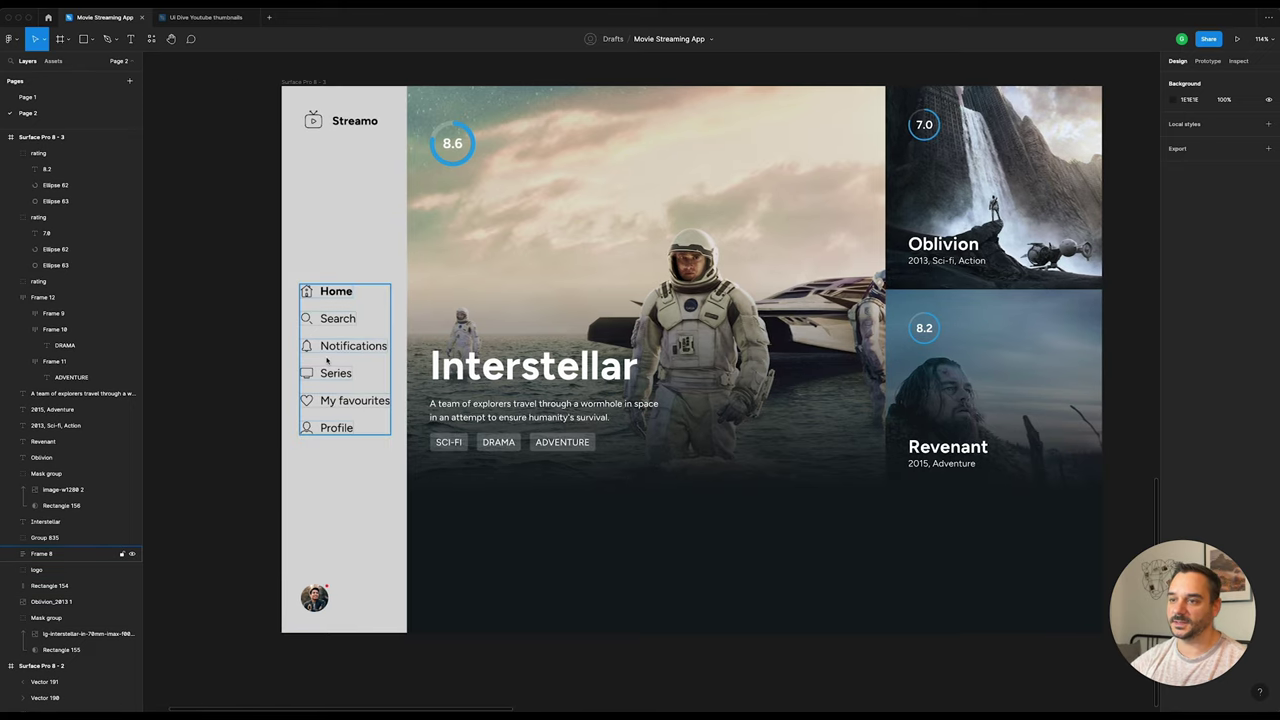
pyautogui.click(358, 507)
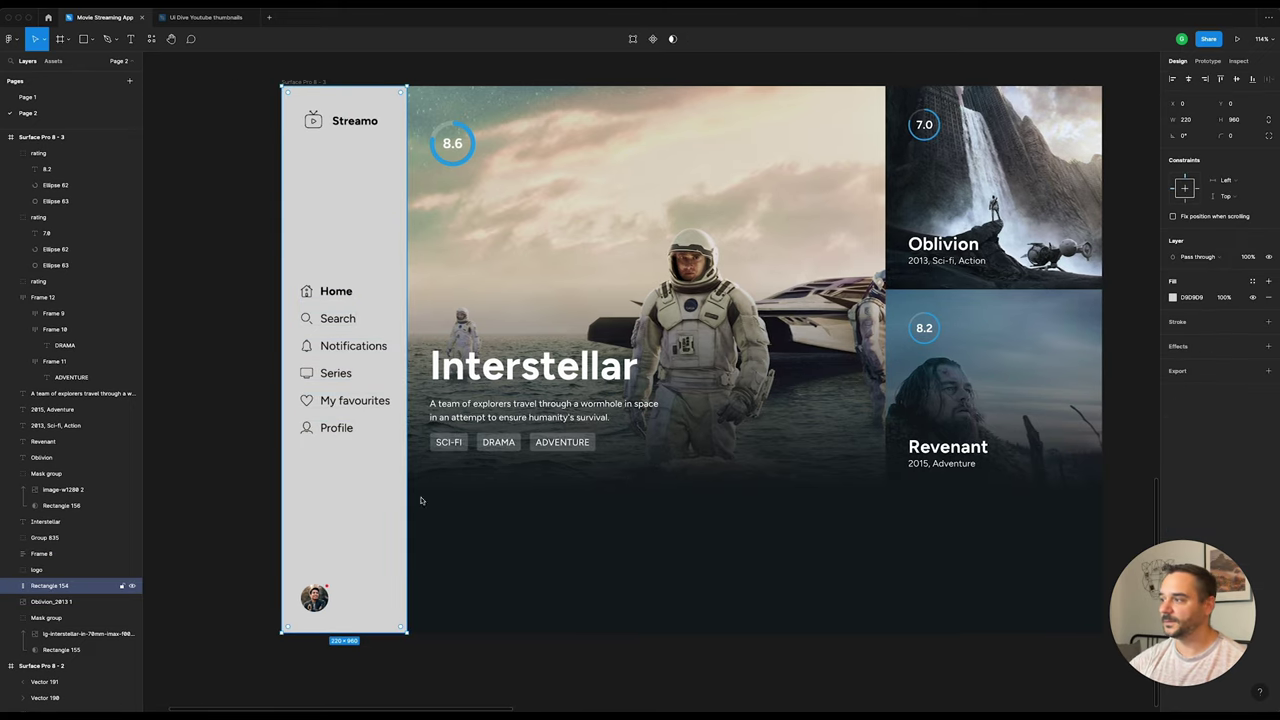
pyautogui.click(1173, 298)
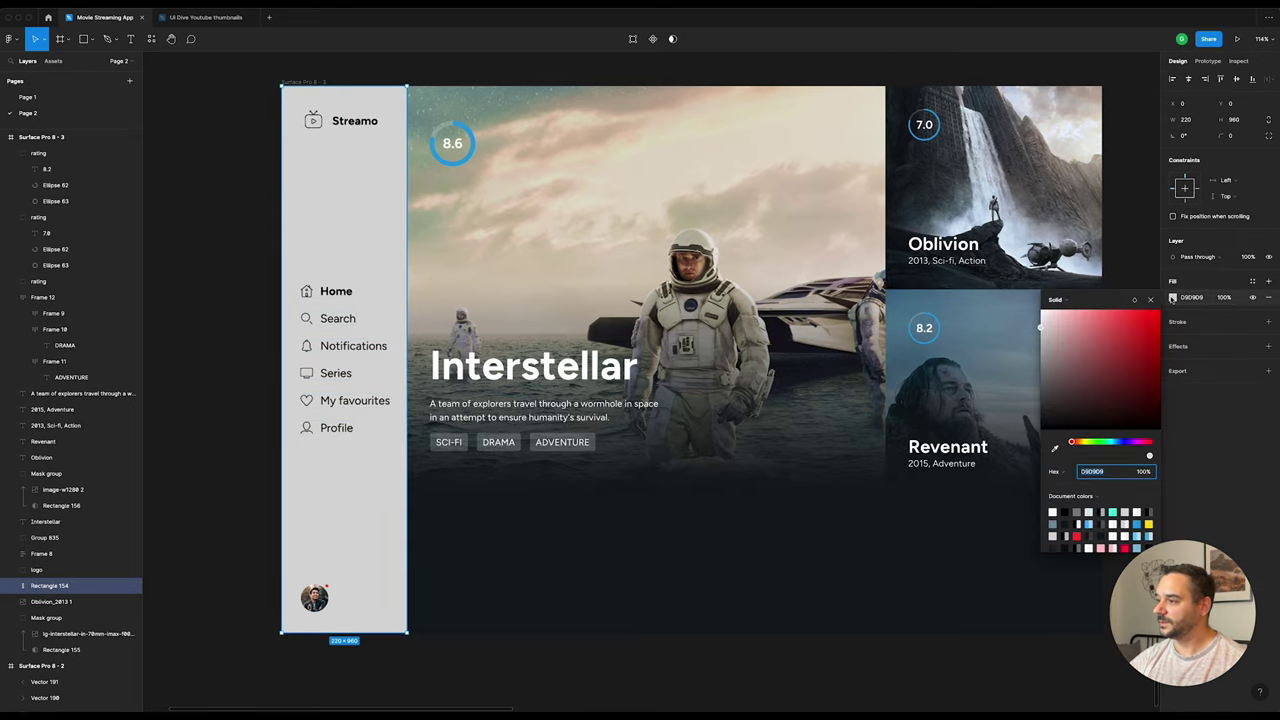
pyautogui.click(1055, 450)
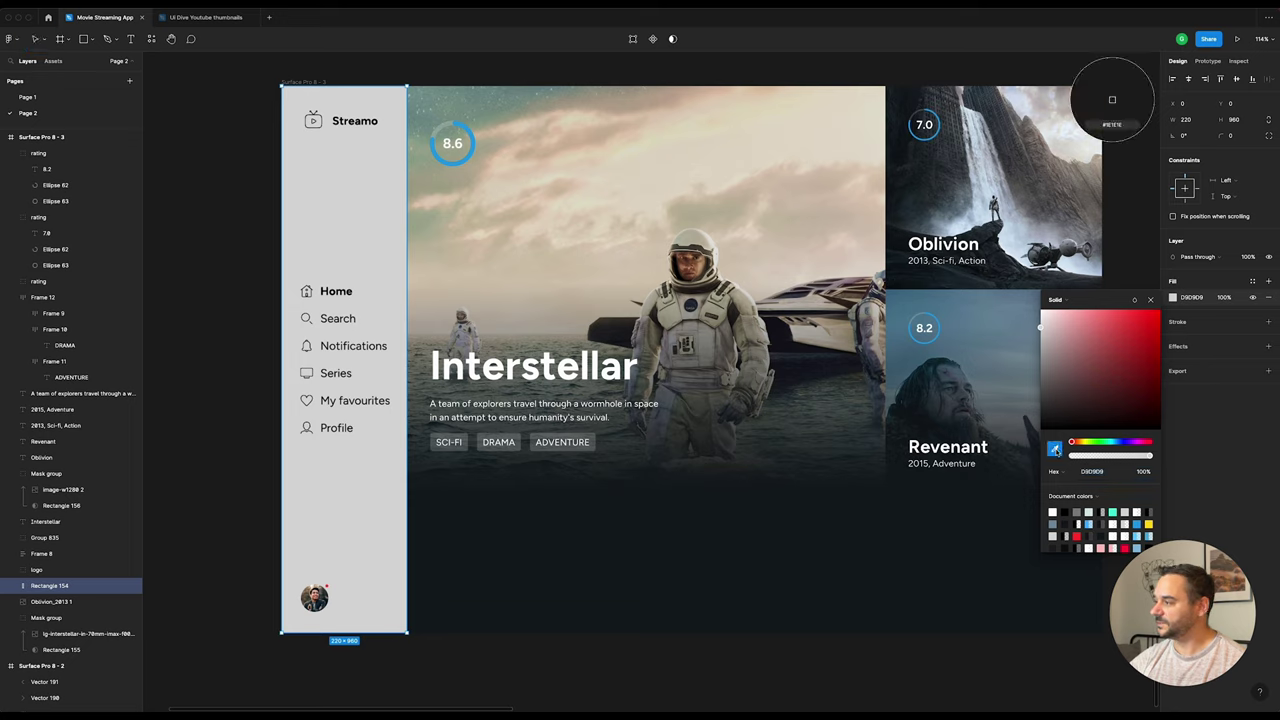
pyautogui.click(796, 549)
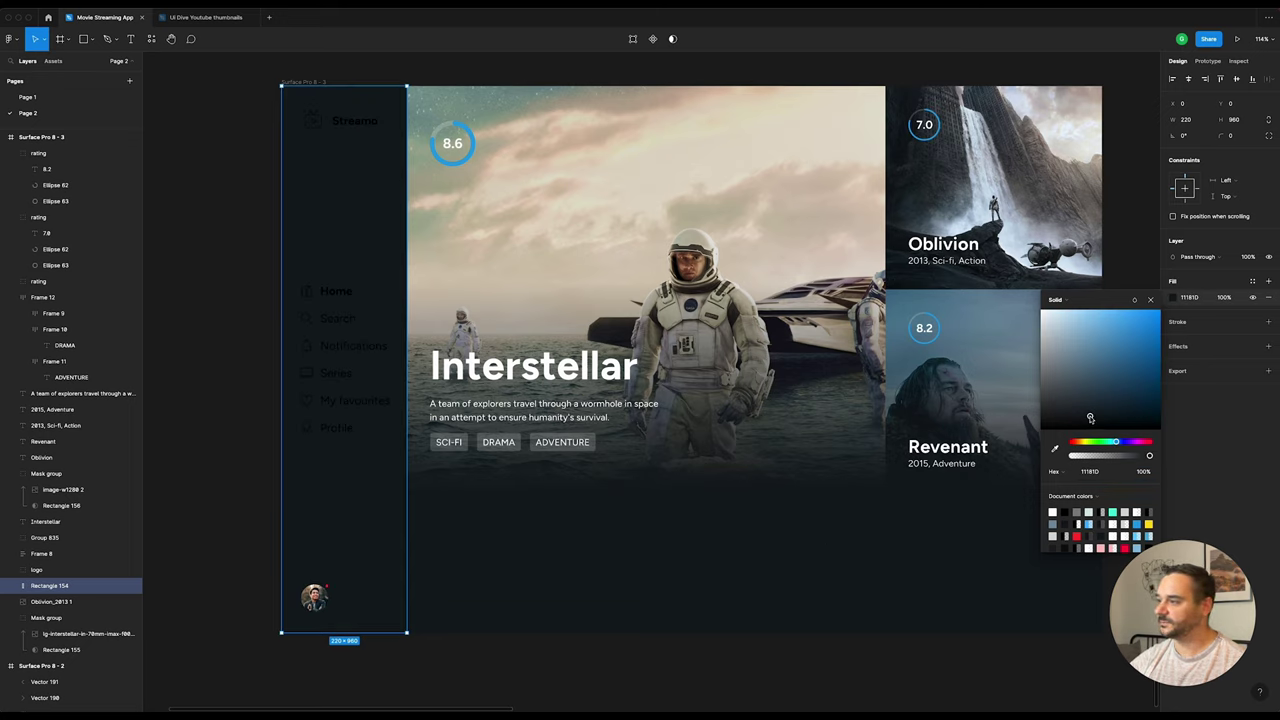
pyautogui.moveTo(1090, 418); pyautogui.dragTo(1091, 420)
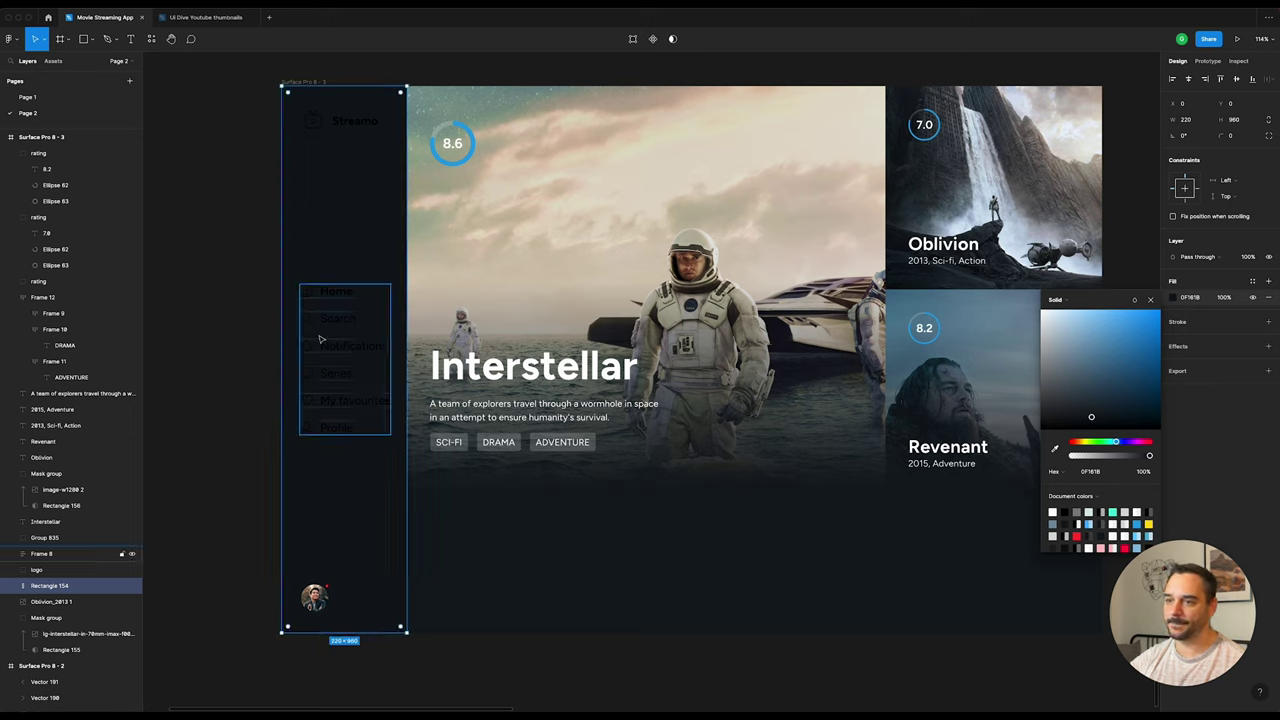
pyautogui.click(345, 355)
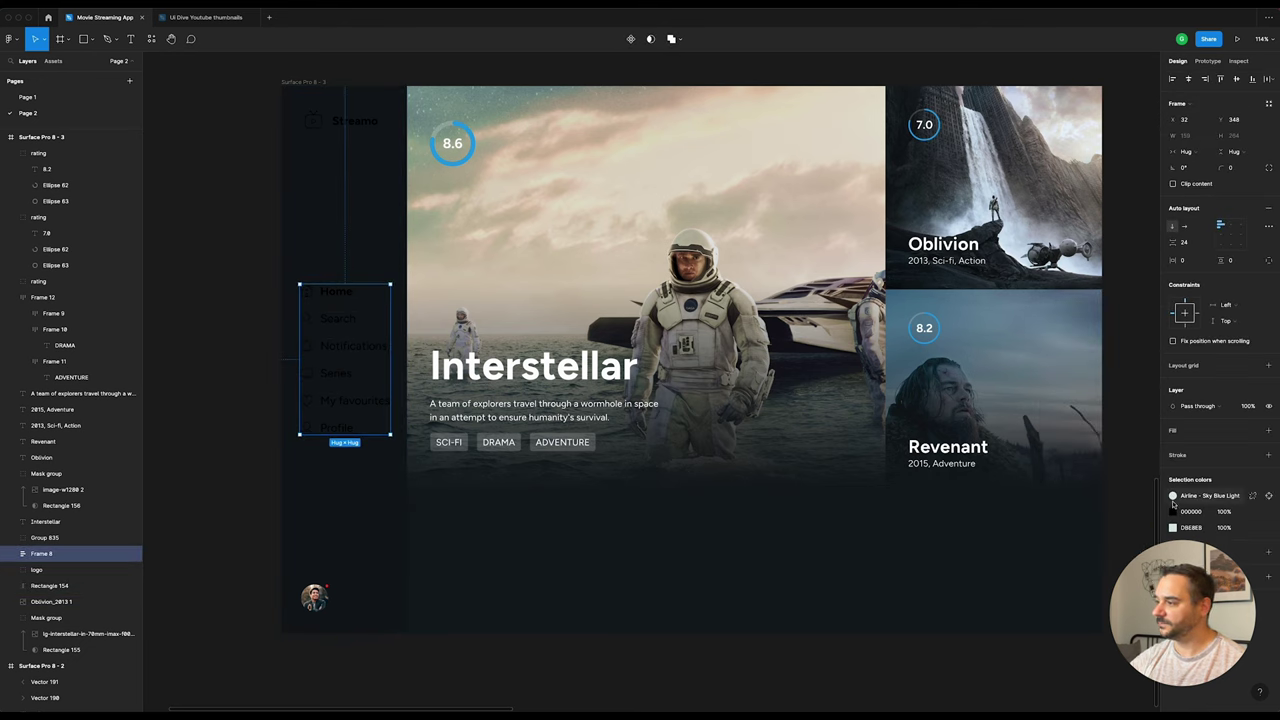
# Step: Make the sidebar nav menu labels white (FFFFFF)
pyautogui.moveTo(1200, 511)
pyautogui.click(1174, 513)
pyautogui.click(1042, 464)
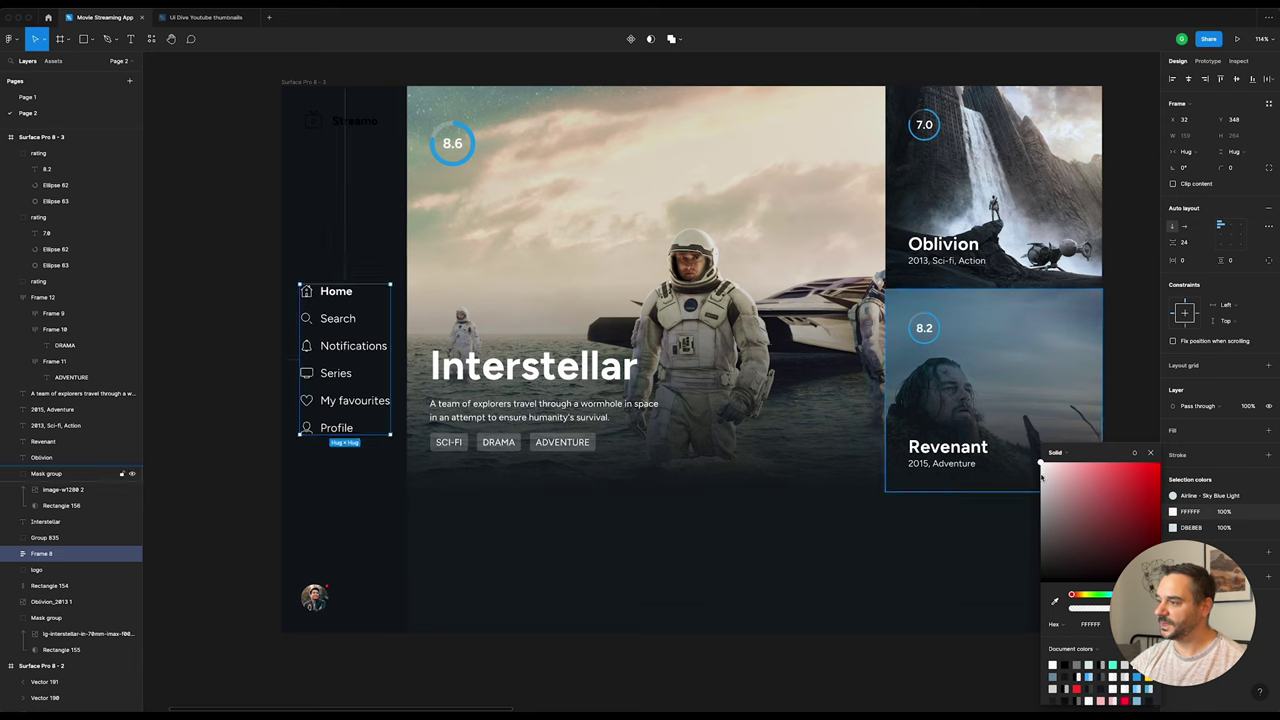
pyautogui.press('Escape')
pyautogui.press('Escape')
# Step: Recolour the Home nav item to the cyan accent 36F3FF
pyautogui.click(328, 298)
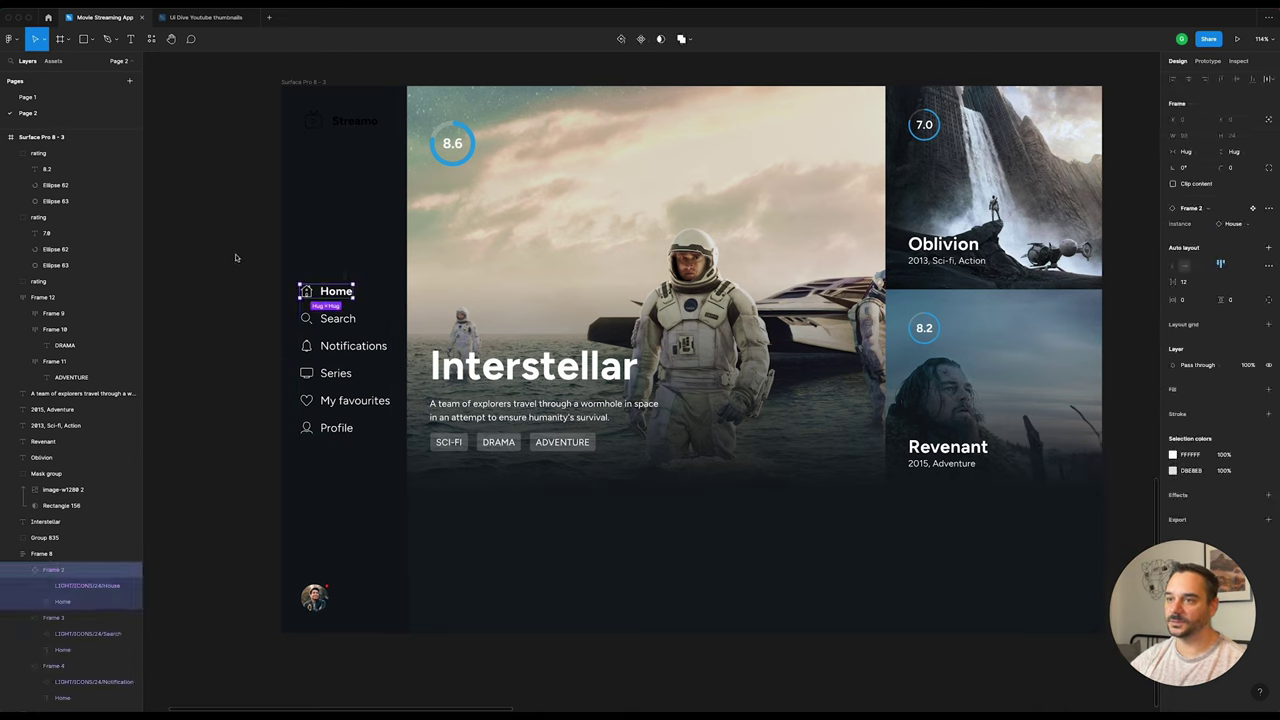
pyautogui.scroll(1, 236, 258)
pyautogui.press('Escape')
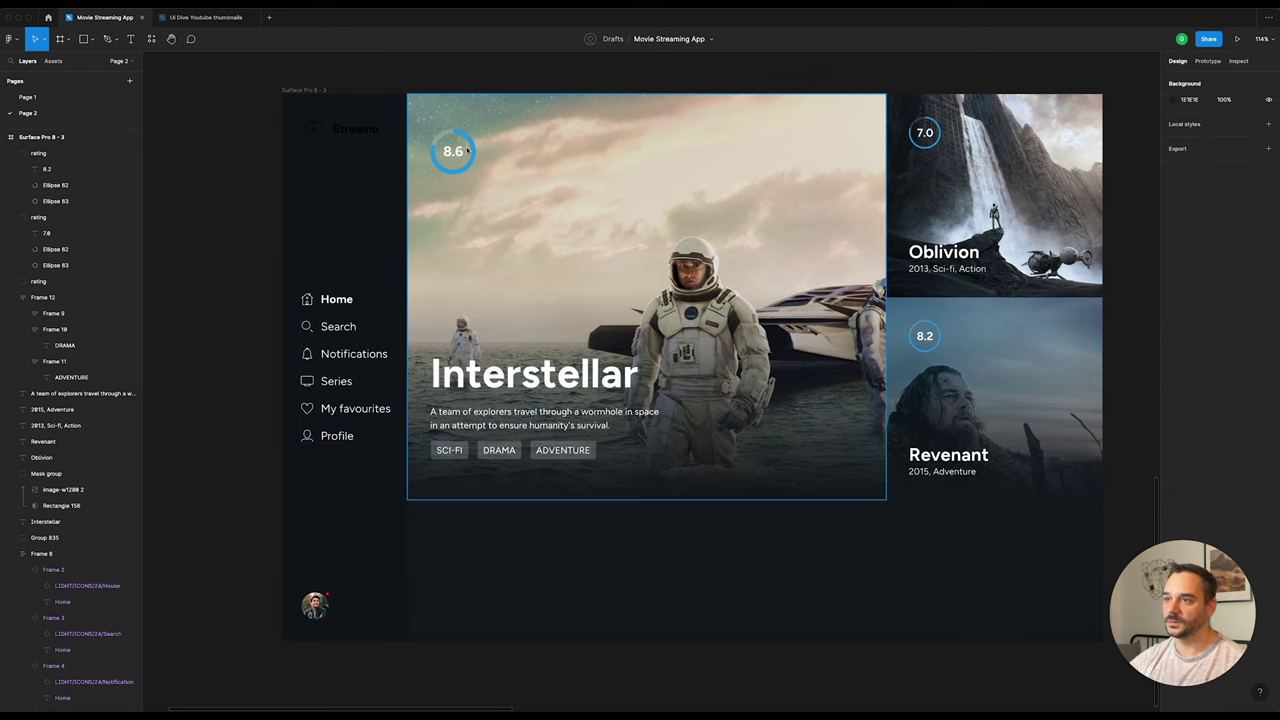
pyautogui.click(330, 299)
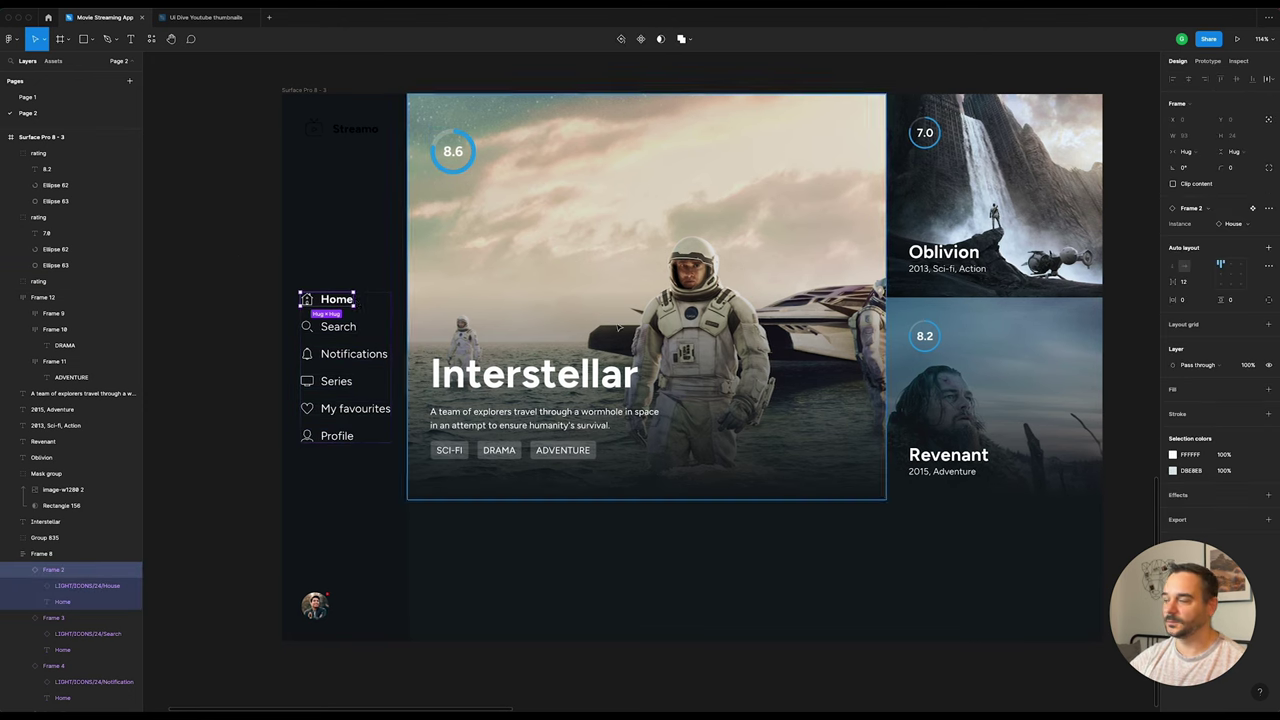
pyautogui.click(1173, 455)
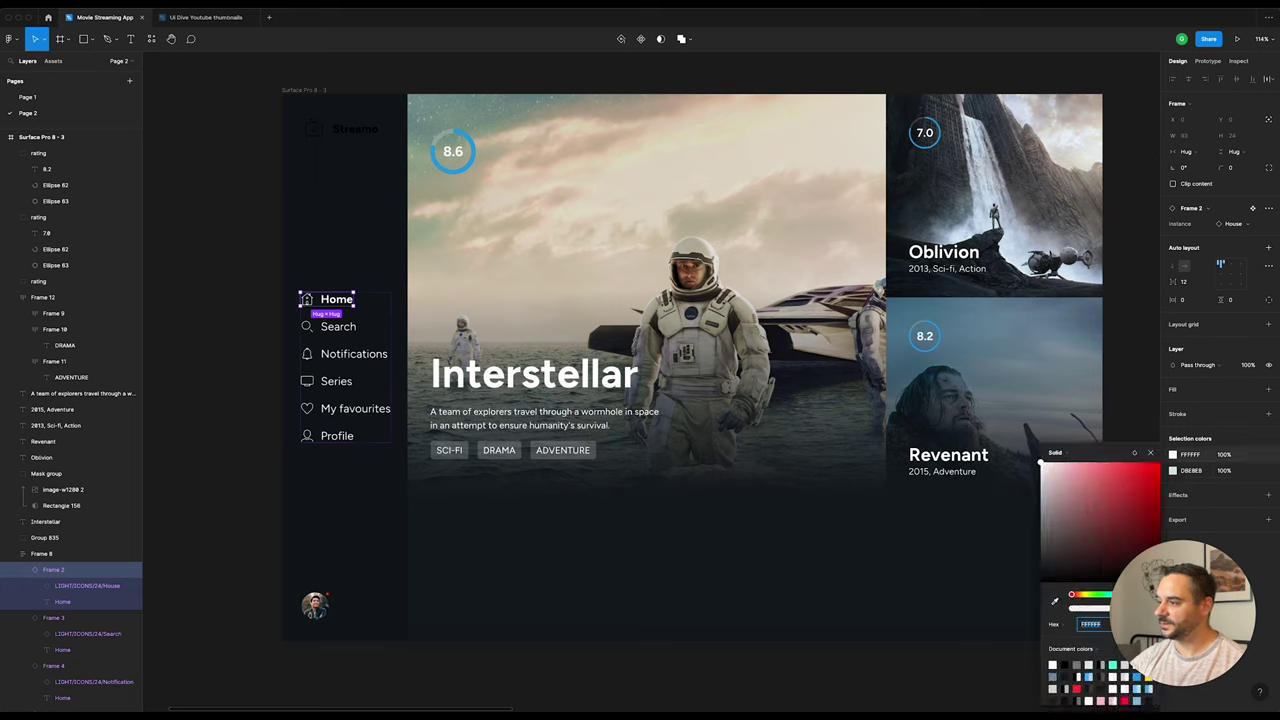
pyautogui.write('36B7FF')
pyautogui.press('Return')
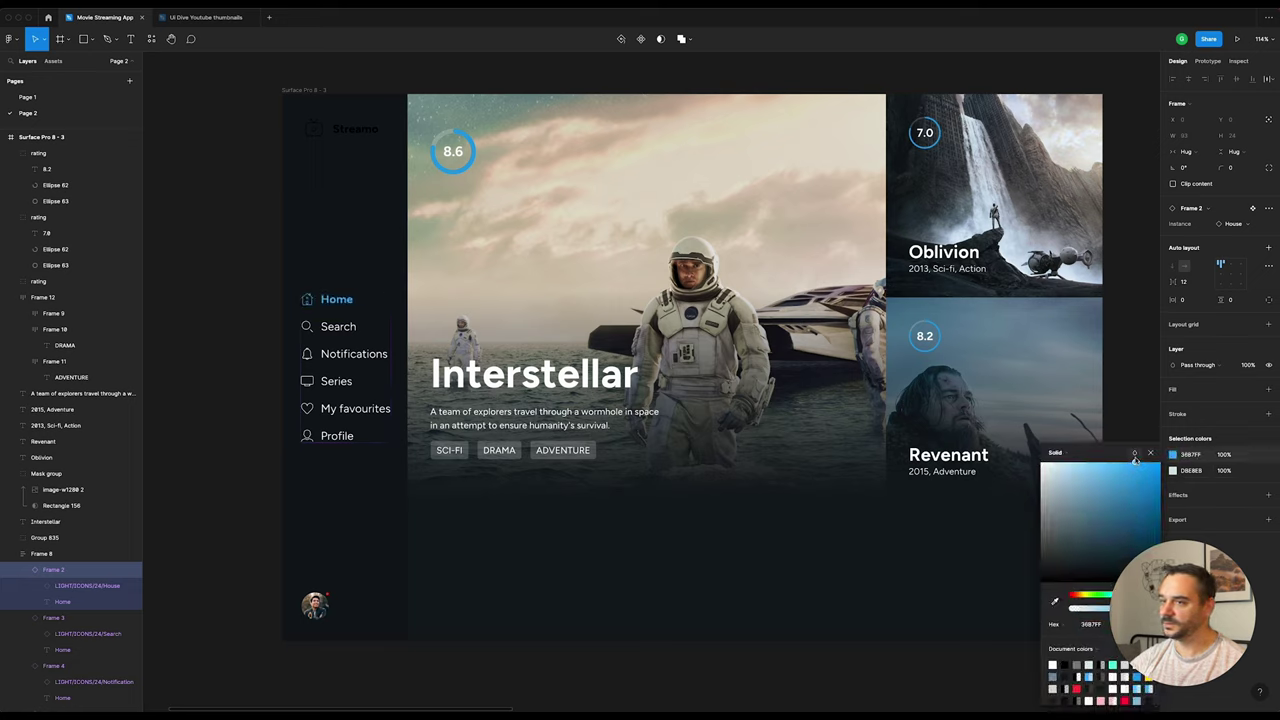
pyautogui.hotkey('ctrl', 'v')
pyautogui.press('Return')
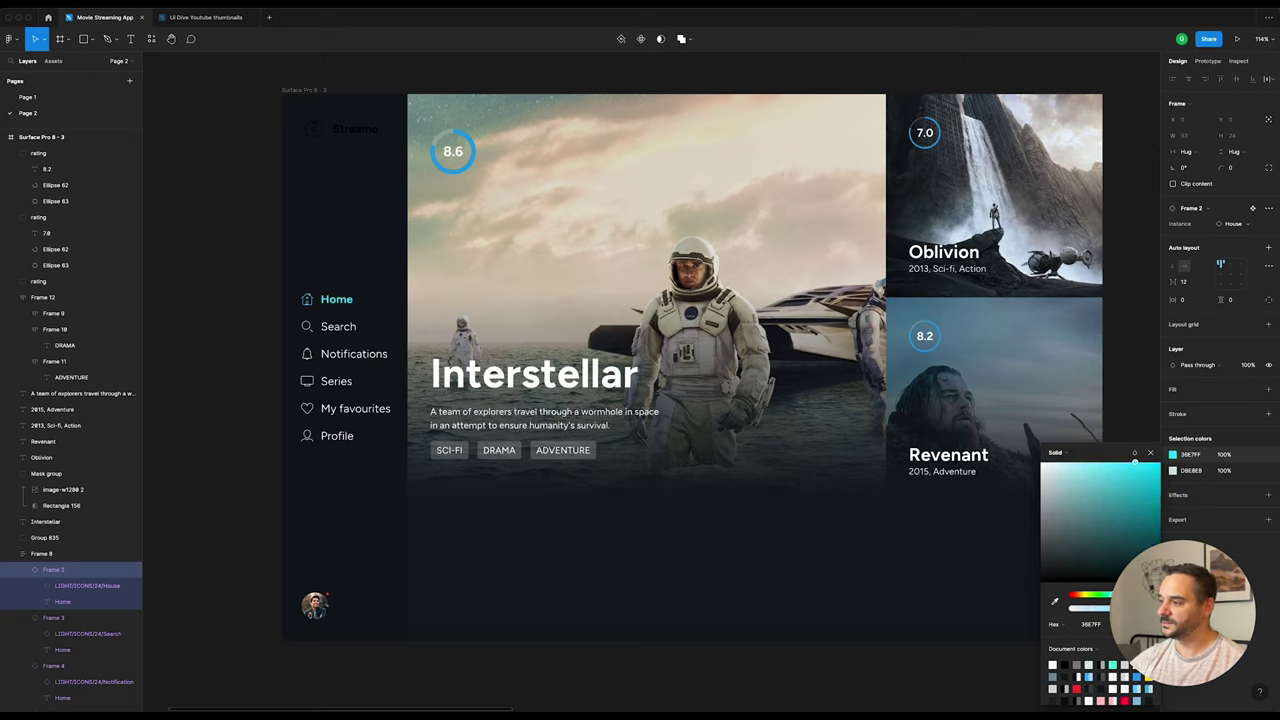
pyautogui.write('36F3FF')
pyautogui.press('Return')
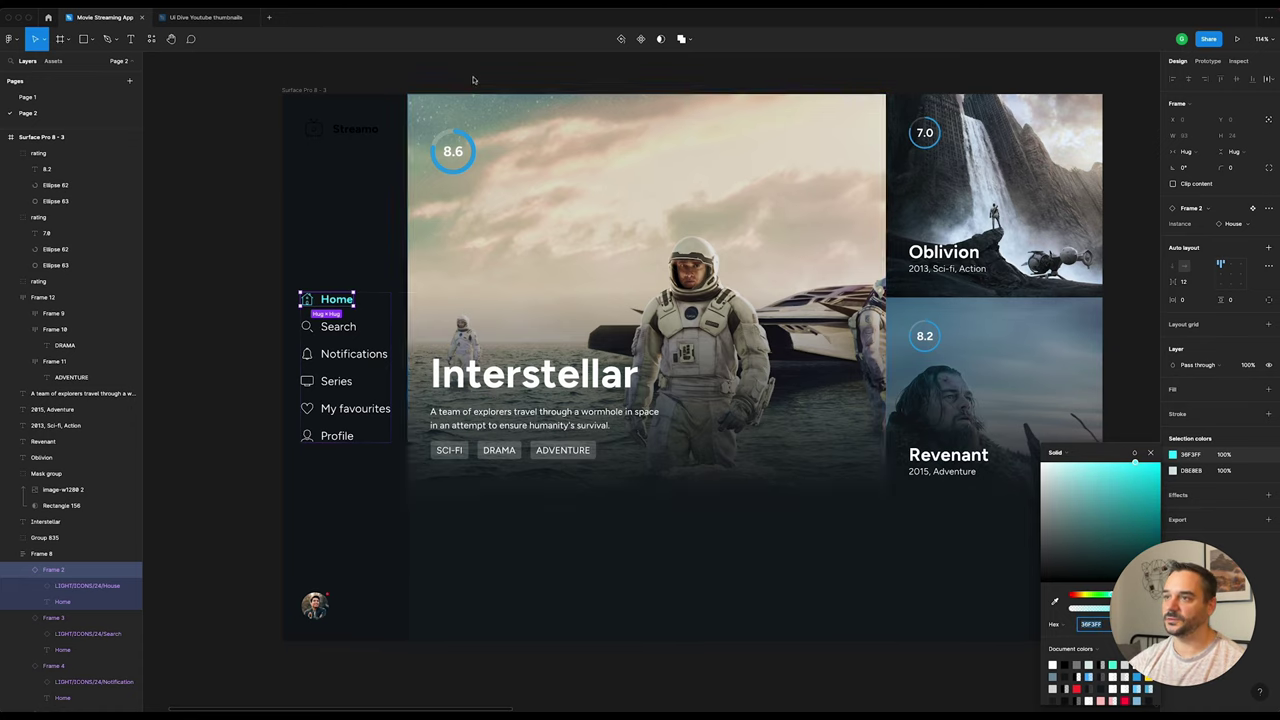
pyautogui.press('Escape')
# Step: Set all three rating rings (8.6, 7.0, 8.2) to cyan 36F3FF
pyautogui.doubleClick(470, 152)
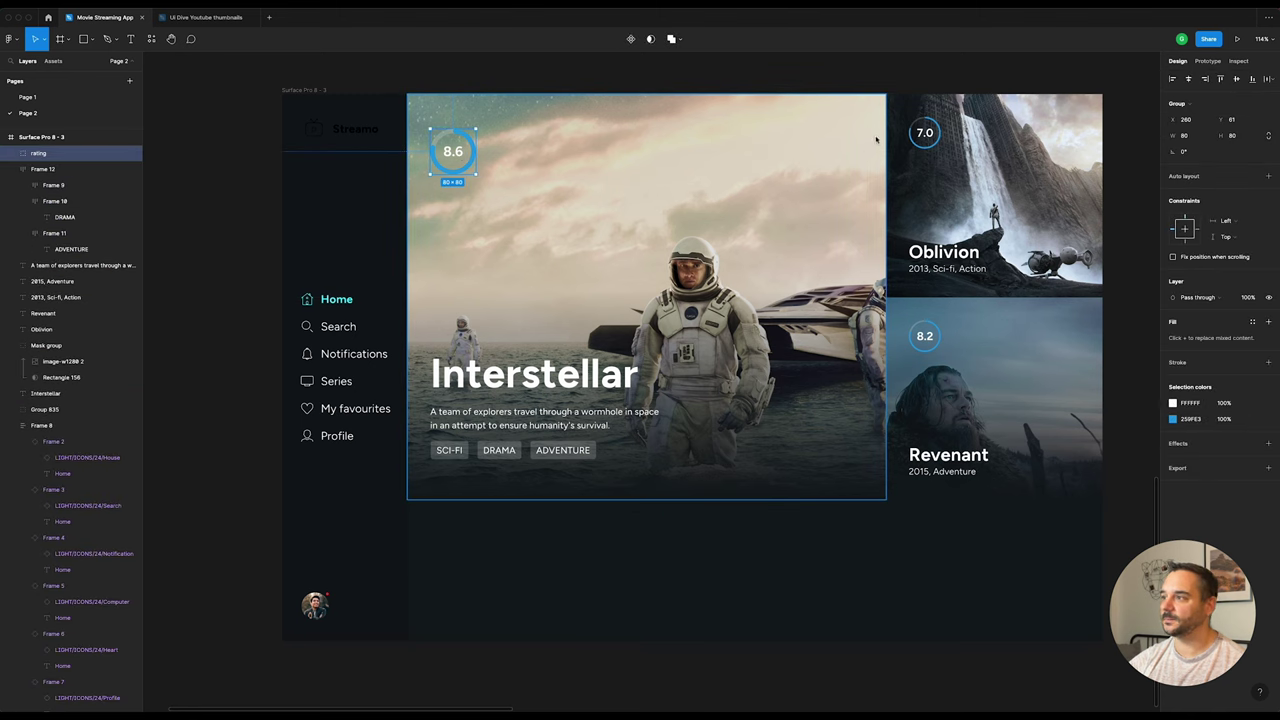
pyautogui.keyDown('shift'); pyautogui.click(930, 136); pyautogui.keyUp('shift')
pyautogui.keyDown('shift'); pyautogui.click(932, 338); pyautogui.keyUp('shift')
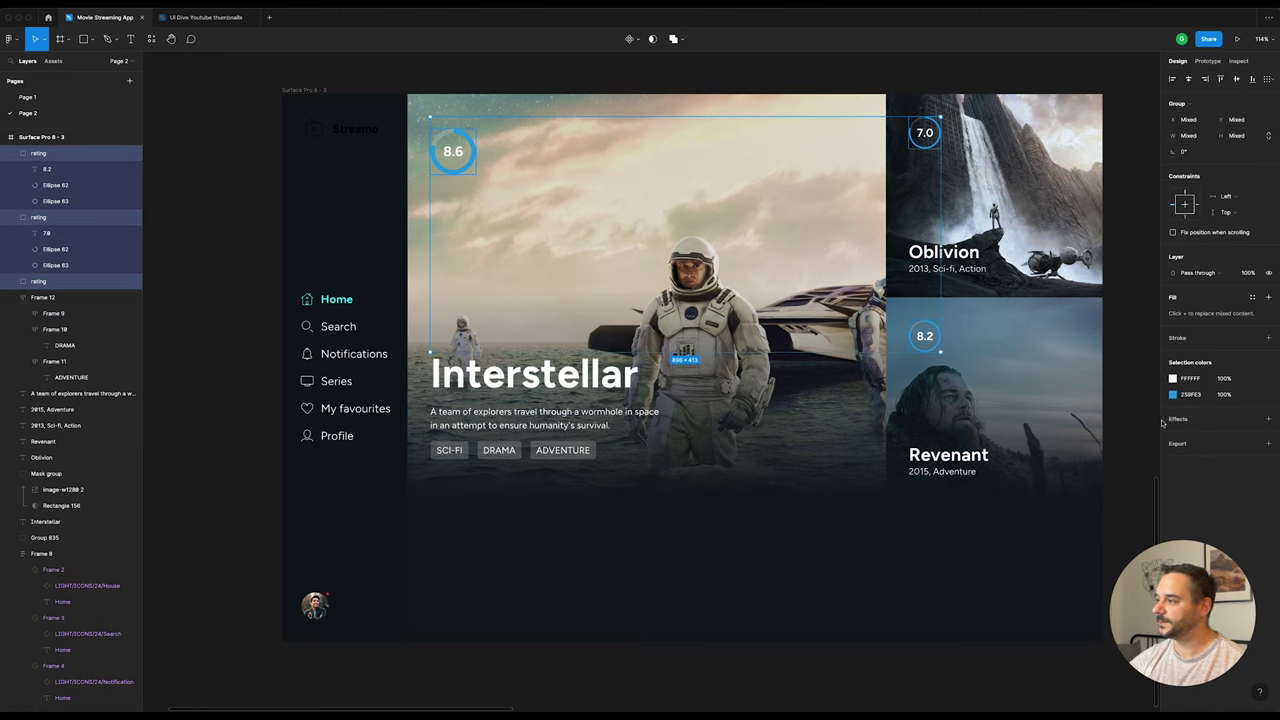
pyautogui.moveTo(1210, 394)
pyautogui.write('36F3FF')
pyautogui.press('Return')
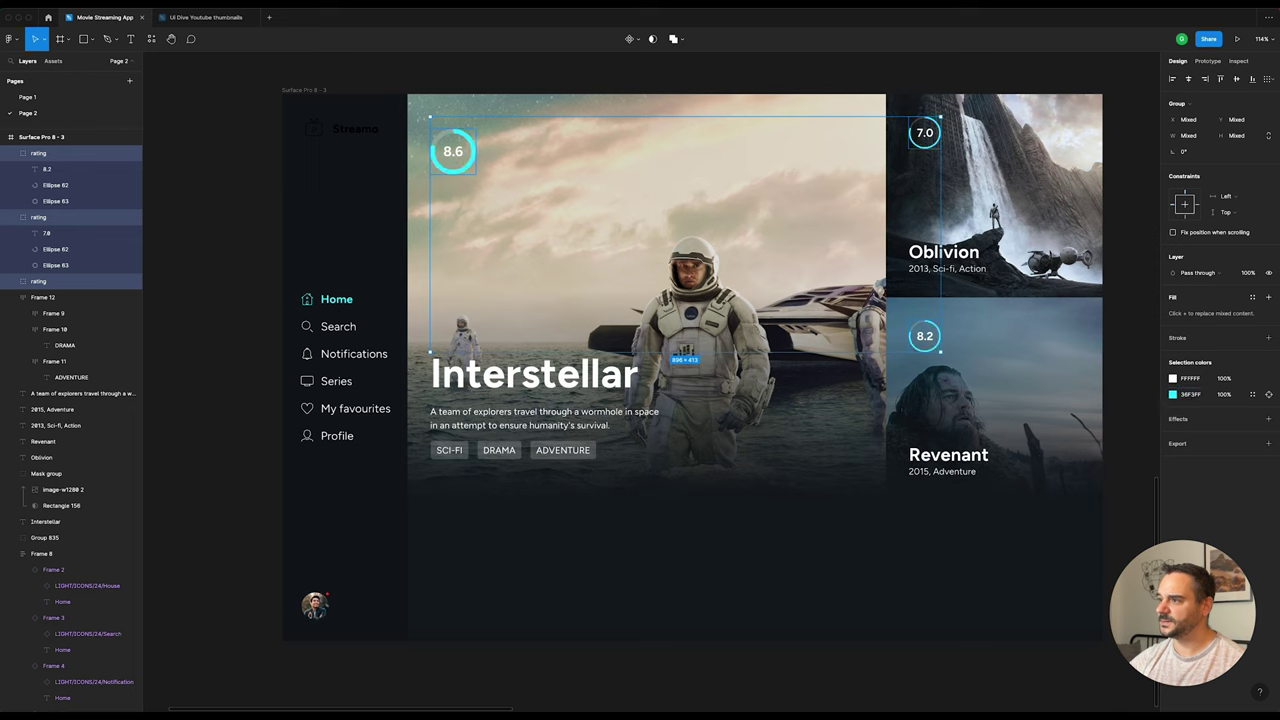
pyautogui.click(813, 77)
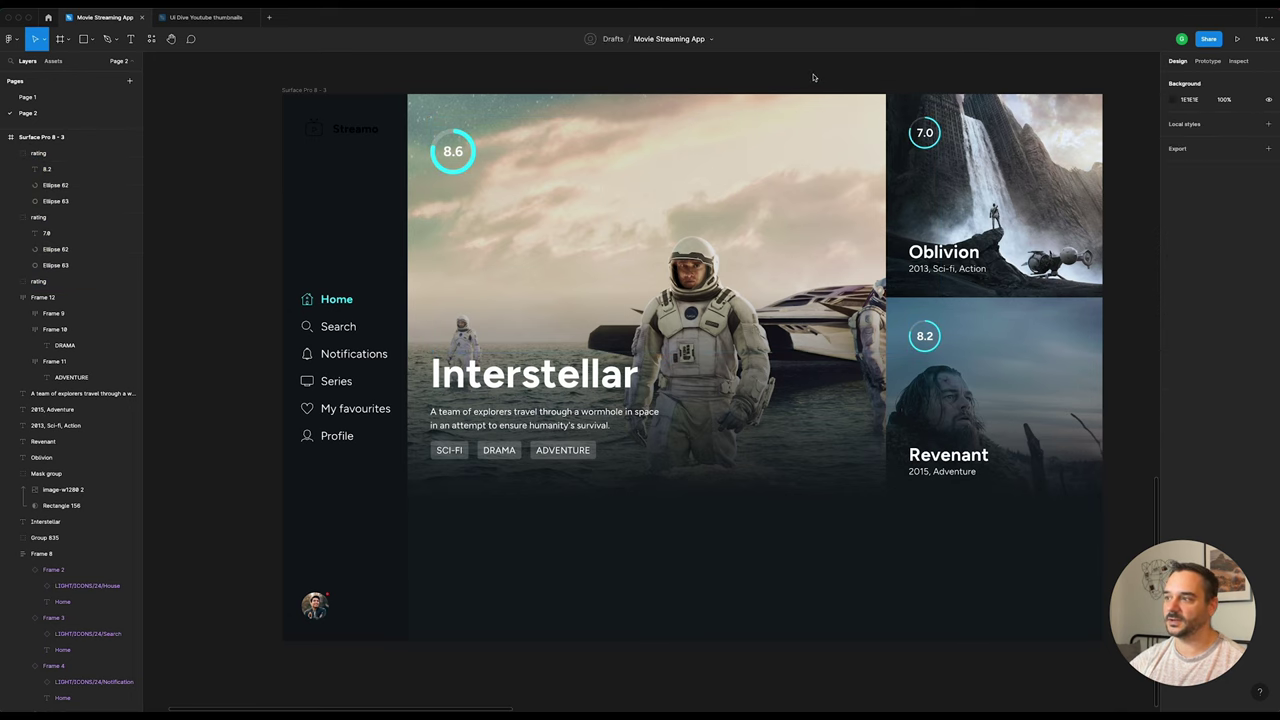
pyautogui.click(340, 128)
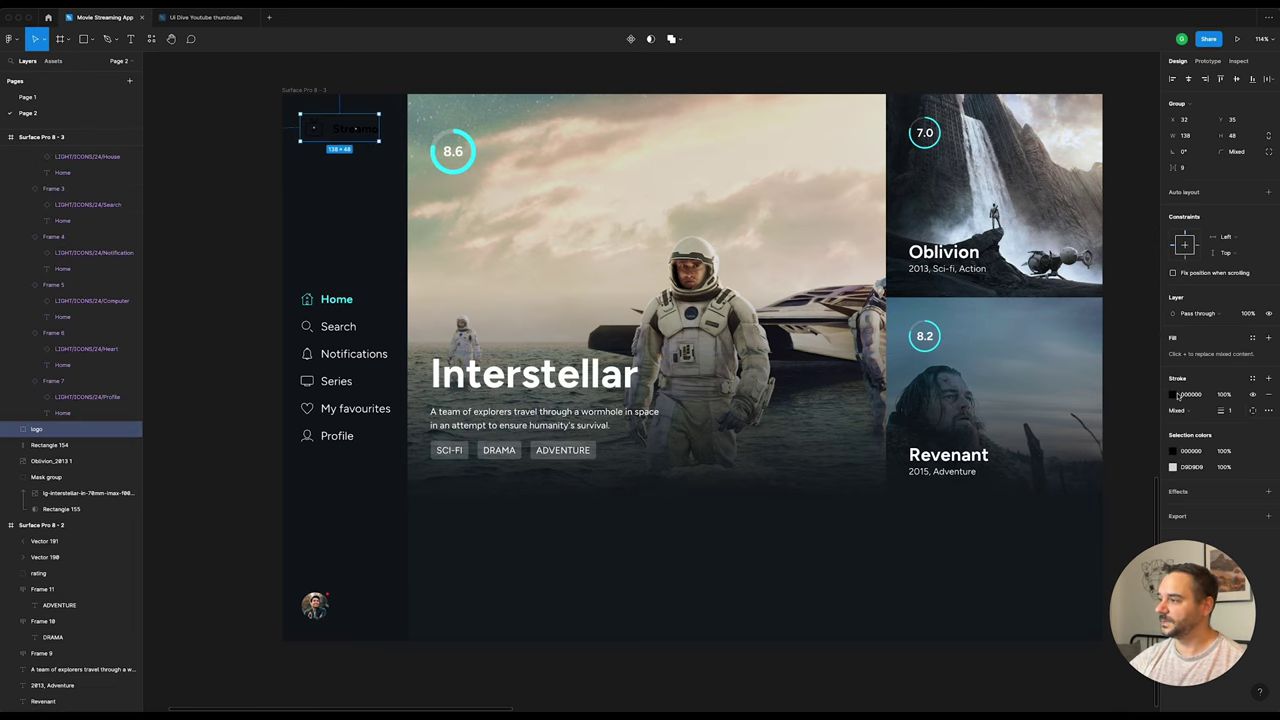
# Step: Make the Streamo logo icon outline and logo text white
pyautogui.click(1175, 394)
pyautogui.click(1042, 407)
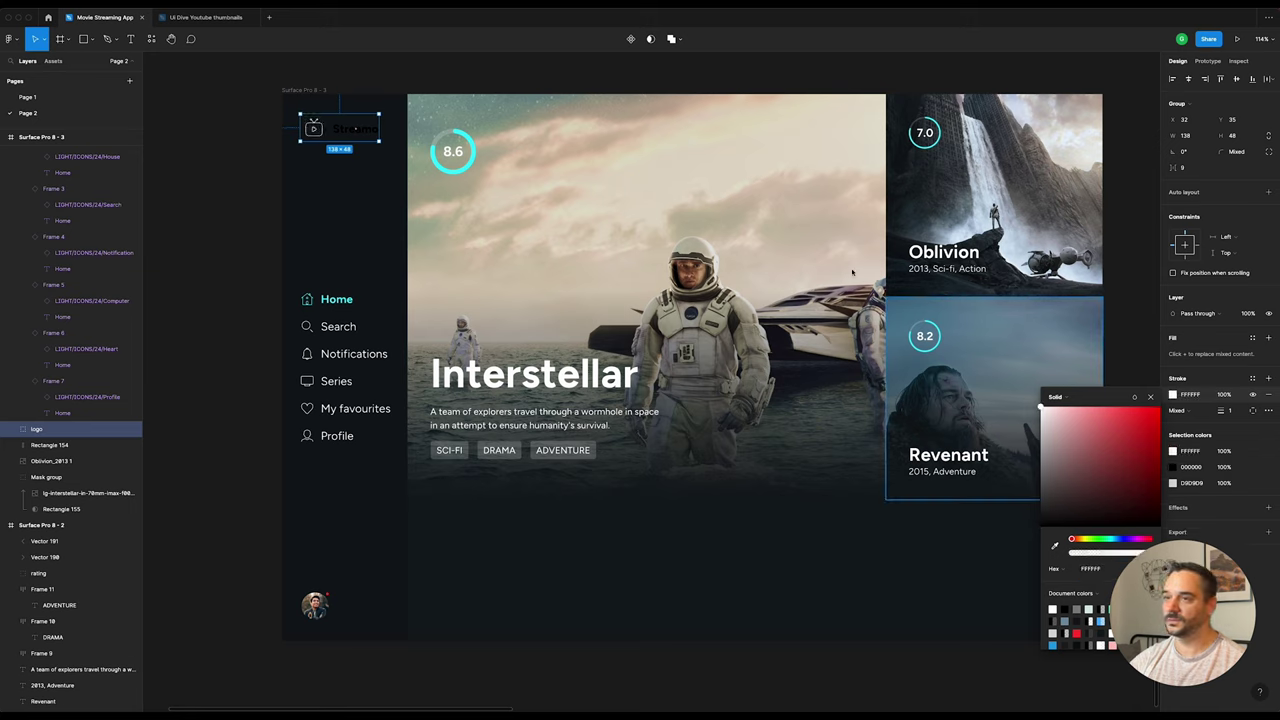
pyautogui.moveTo(1195, 483)
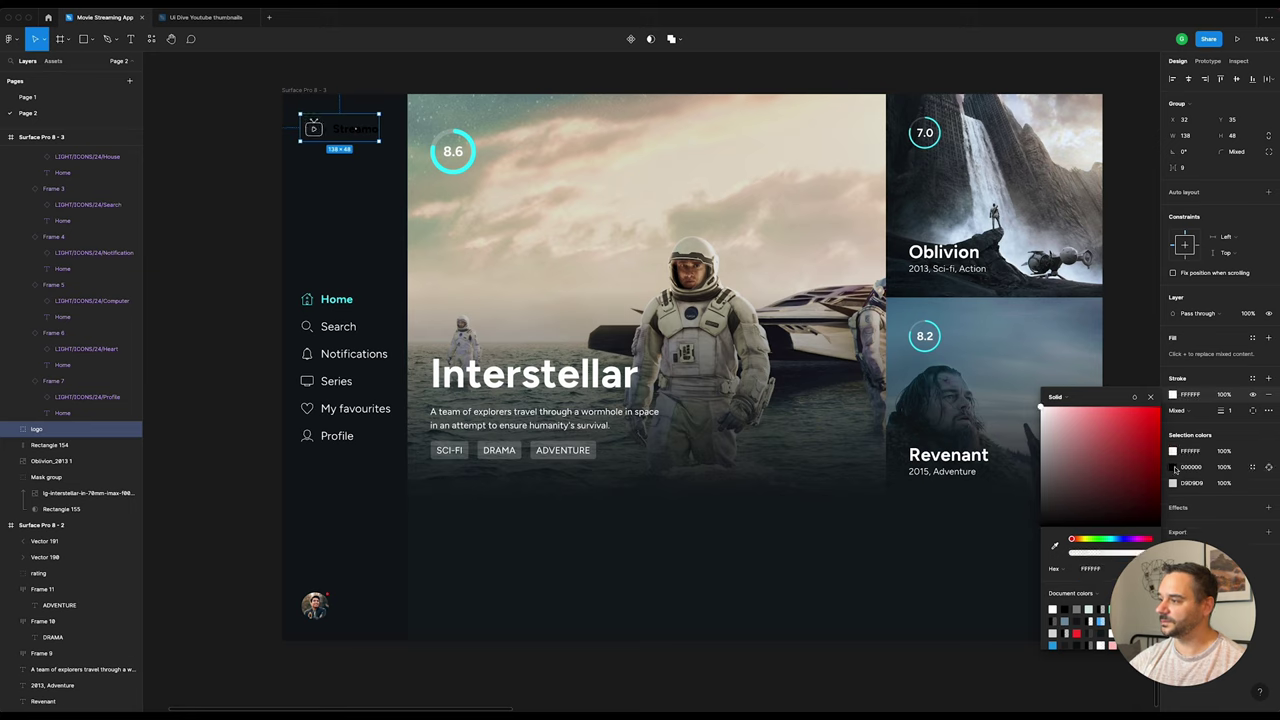
pyautogui.click(1175, 468)
pyautogui.click(1042, 407)
pyautogui.click(362, 574)
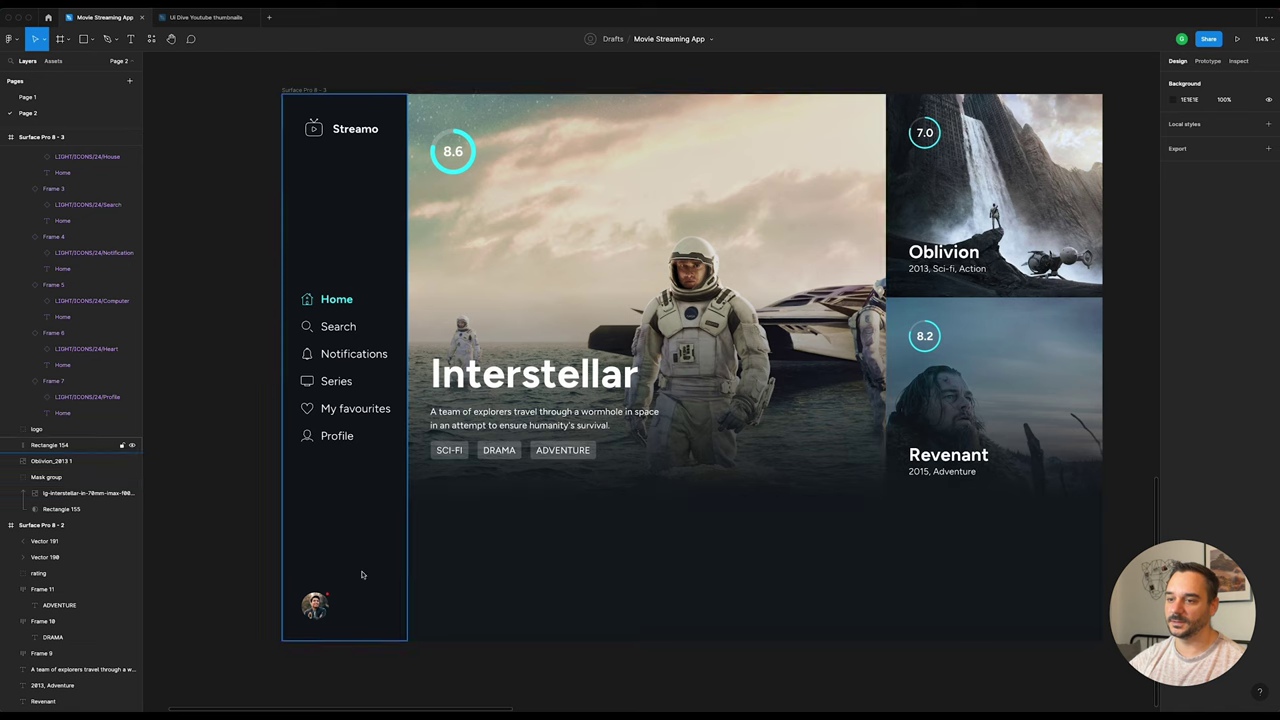
# Step: Nudge the sidebar avatar 2 px left so it sits 32 px from the edge
pyautogui.click(315, 605)
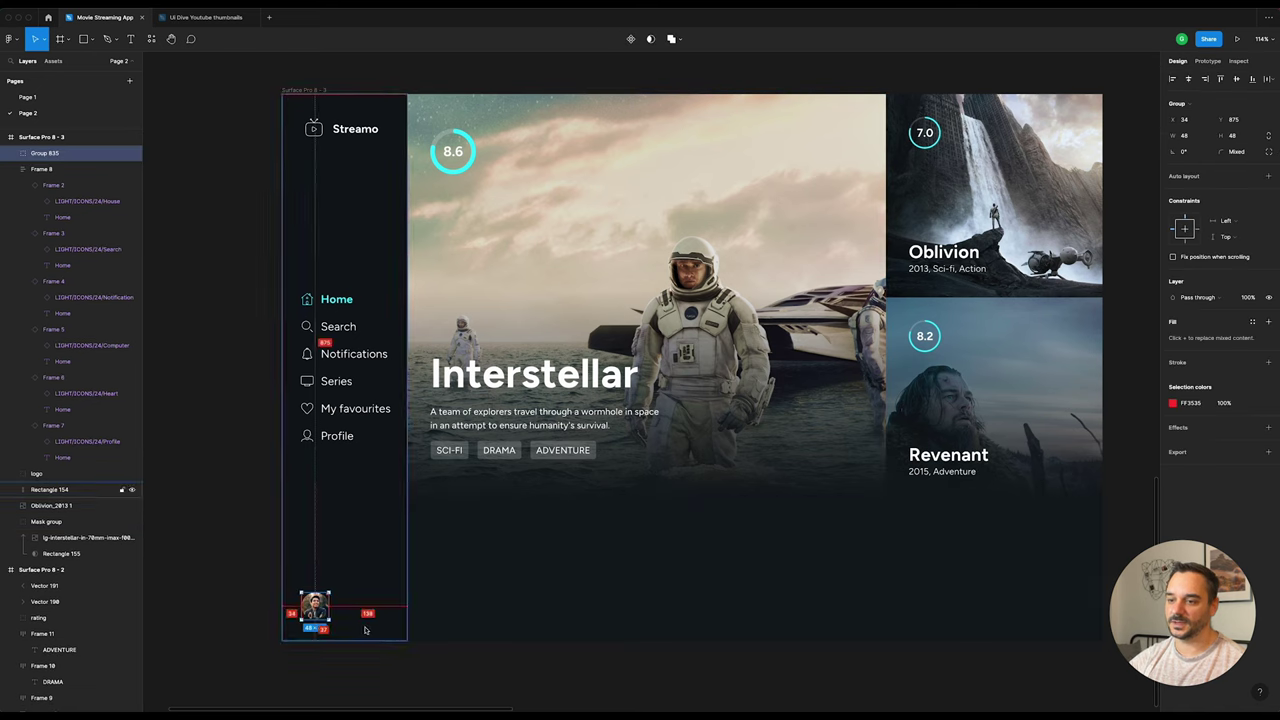
pyautogui.press('Left')
pyautogui.press('Left')
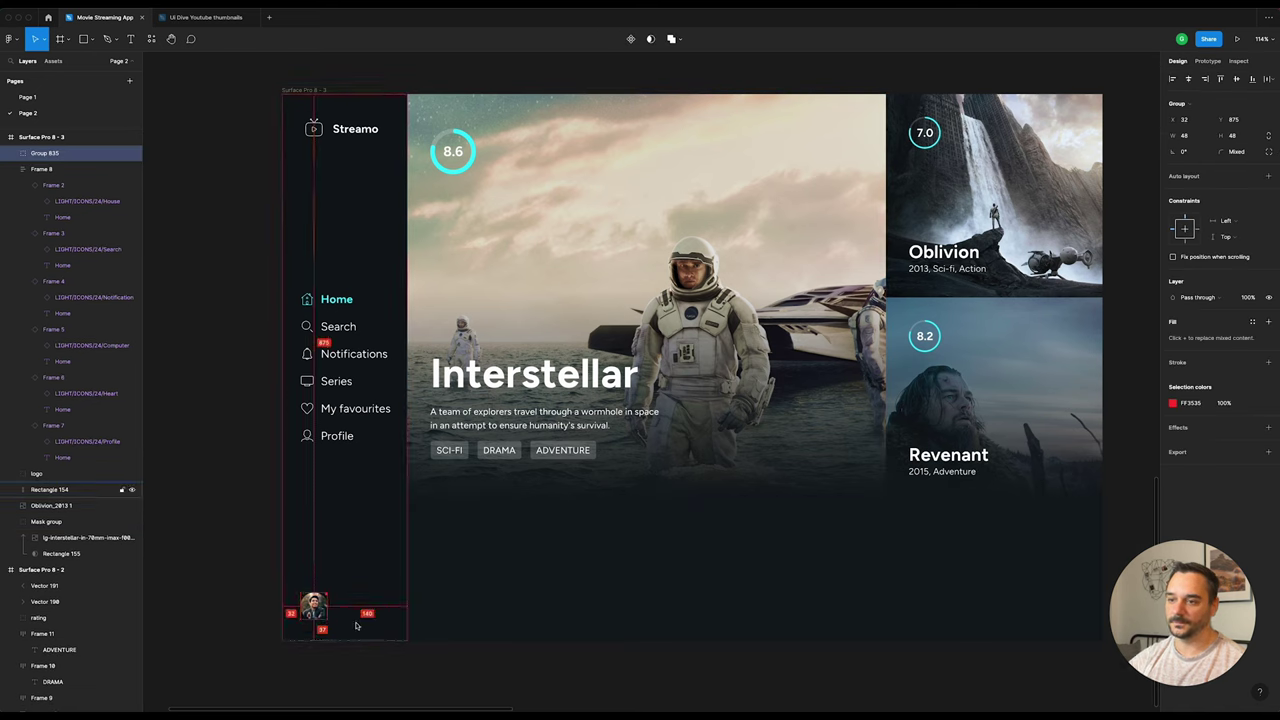
pyautogui.click(640, 674)
pyautogui.hscroll(2, 665, 676)
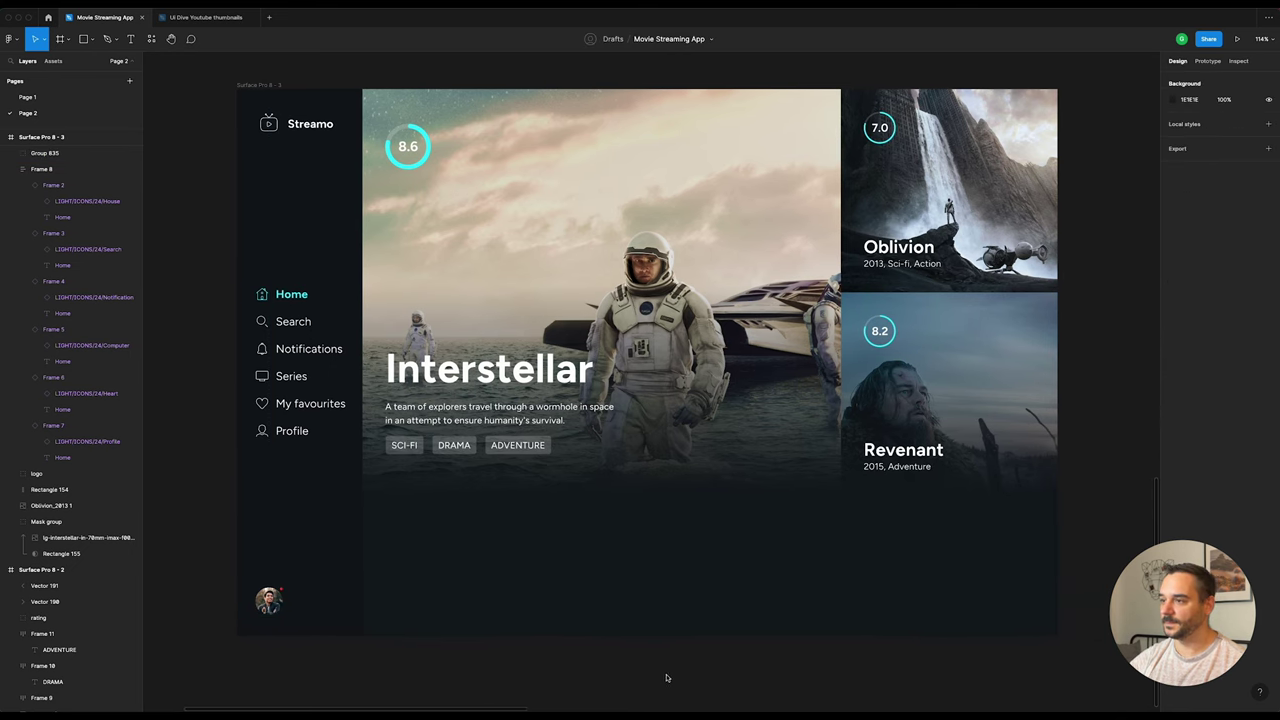
pyautogui.hscroll(1, 666, 678)
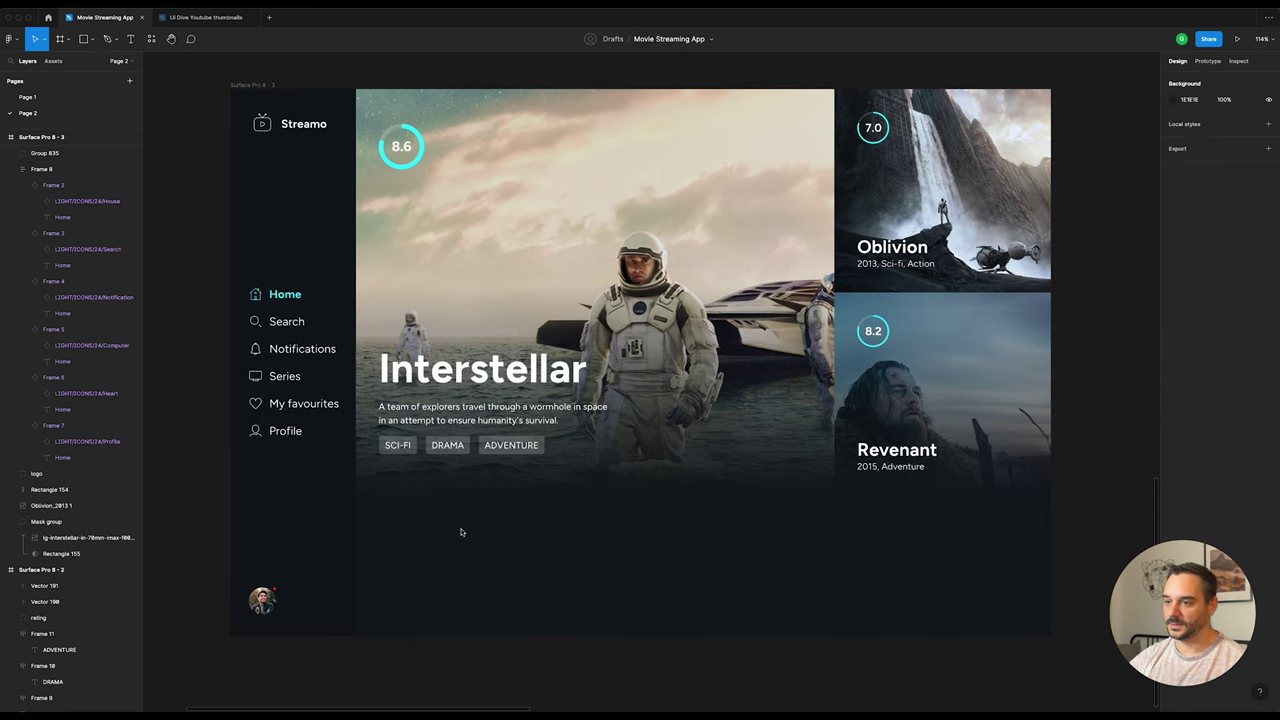
pyautogui.press('t')
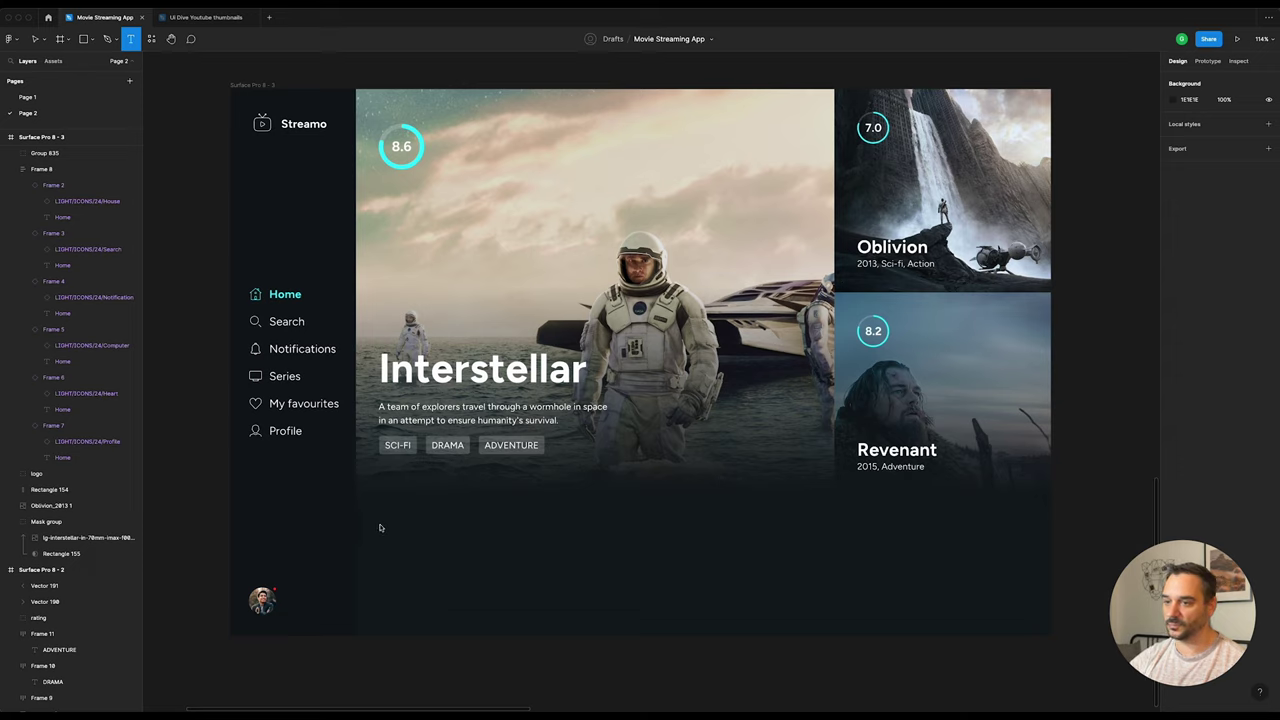
# Step: Add a 'Continue watching' heading below the hero, aligned with the hero text's left edge
pyautogui.click(392, 526)
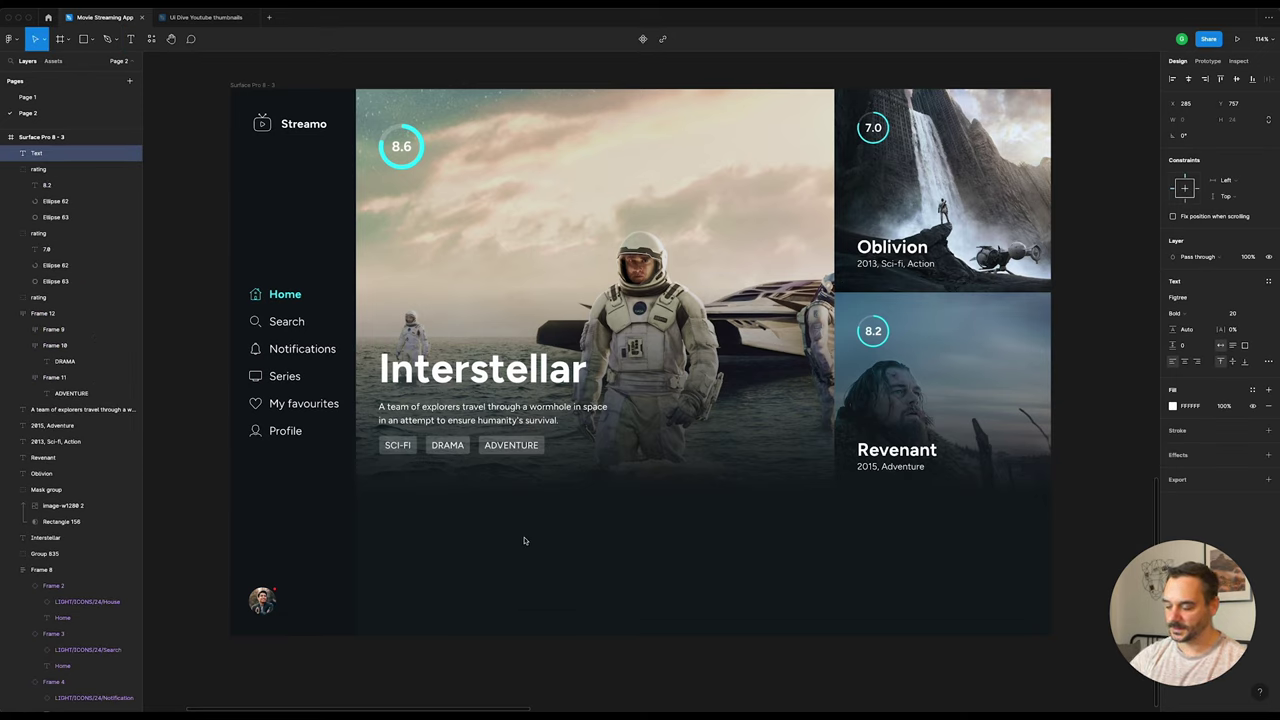
pyautogui.write('Contin')
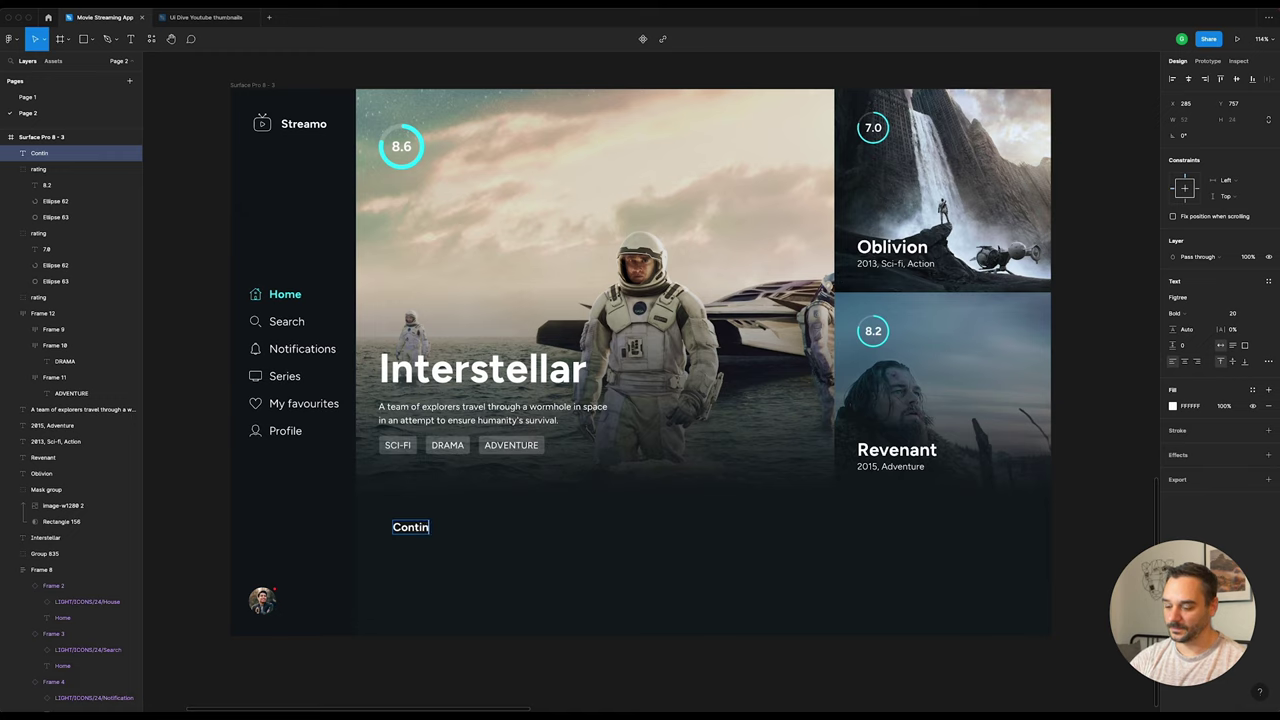
pyautogui.write(' watching')
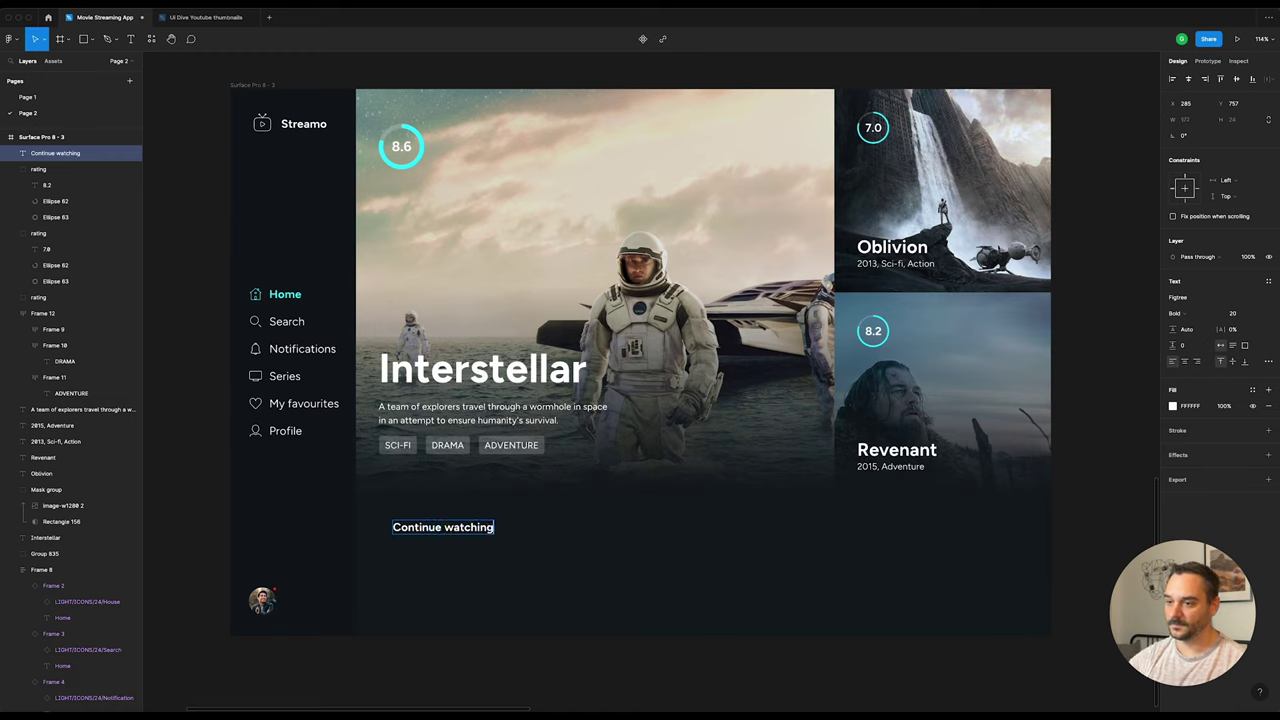
pyautogui.press('Escape')
pyautogui.moveTo(433, 530); pyautogui.dragTo(417, 512)
pyautogui.click(559, 611)
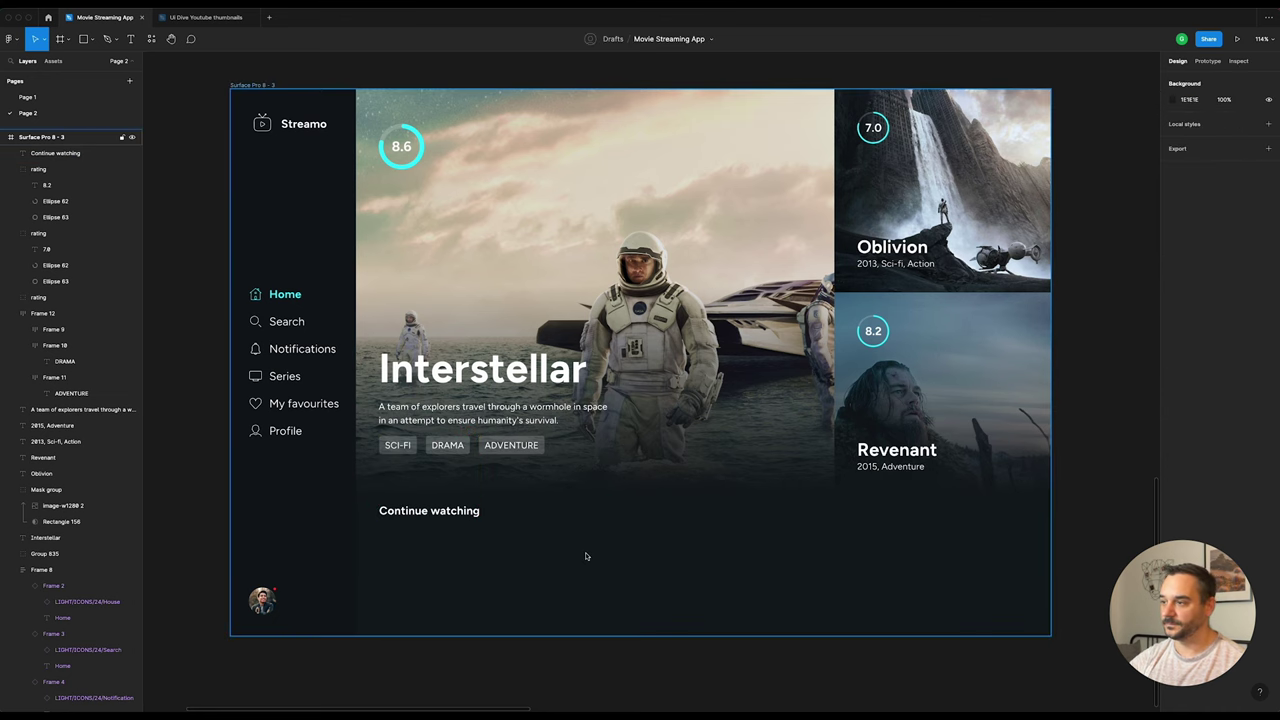
pyautogui.scroll(-5, 757, 514)
# Step: Line up the first, Dune, Revenant and Joker stills in a row below the screen
pyautogui.moveTo(860, 142); pyautogui.dragTo(608, 540)
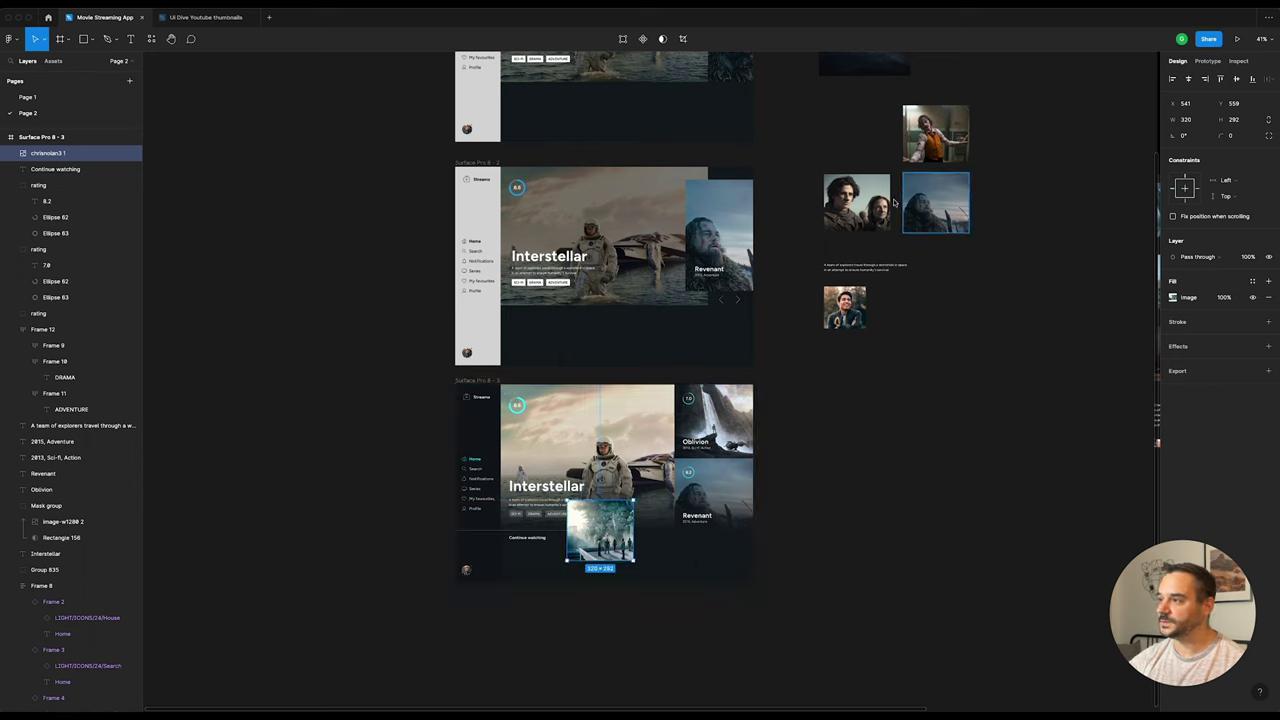
pyautogui.moveTo(604, 542); pyautogui.dragTo(842, 592)
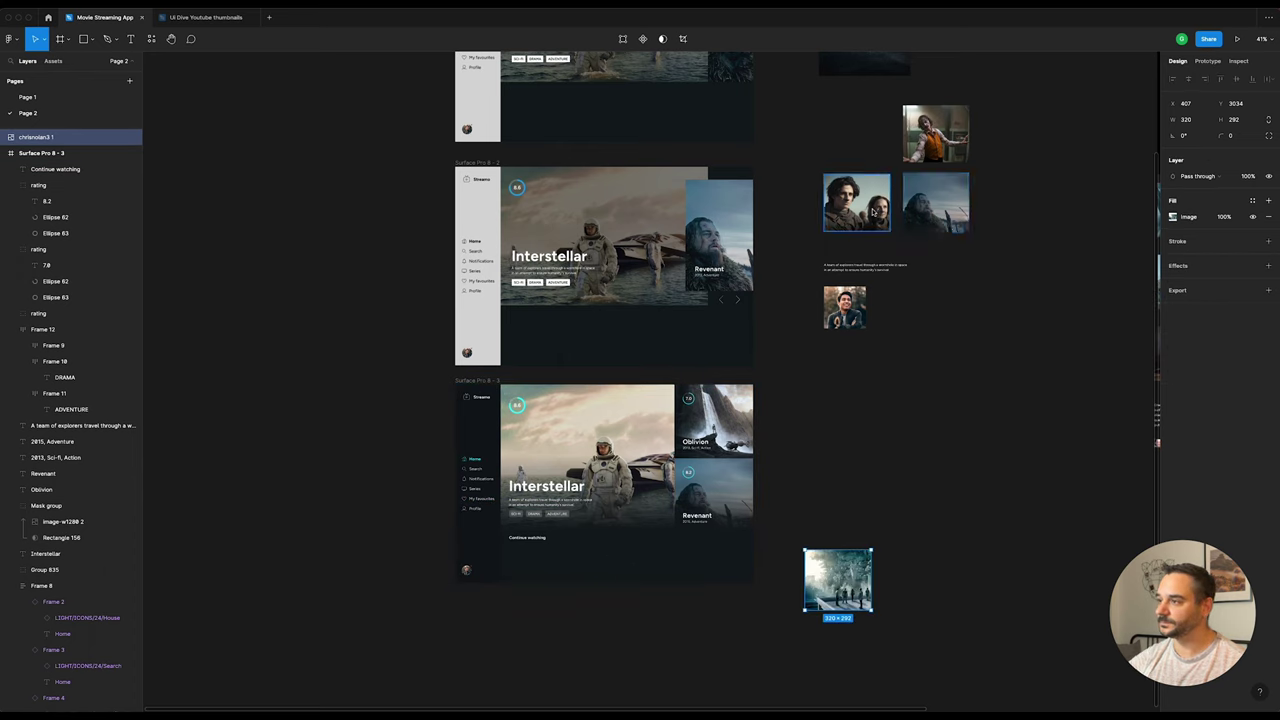
pyautogui.moveTo(857, 205); pyautogui.dragTo(915, 584)
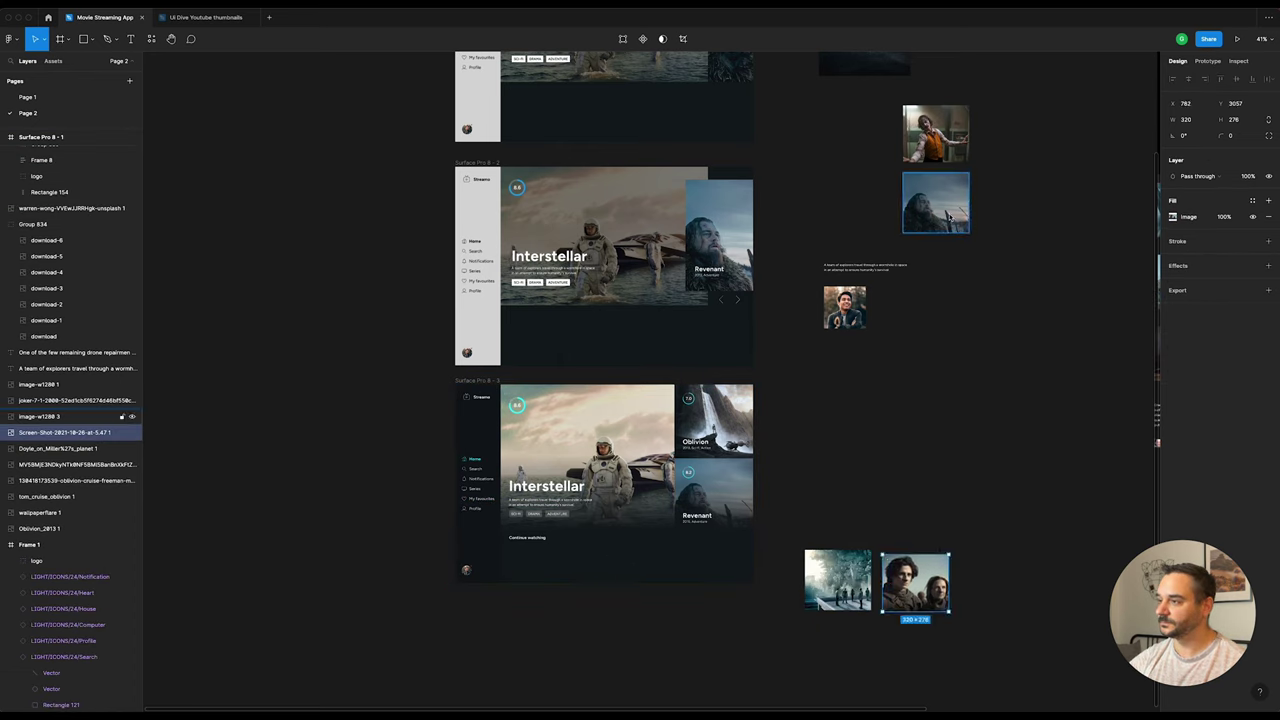
pyautogui.moveTo(938, 202); pyautogui.dragTo(1002, 579)
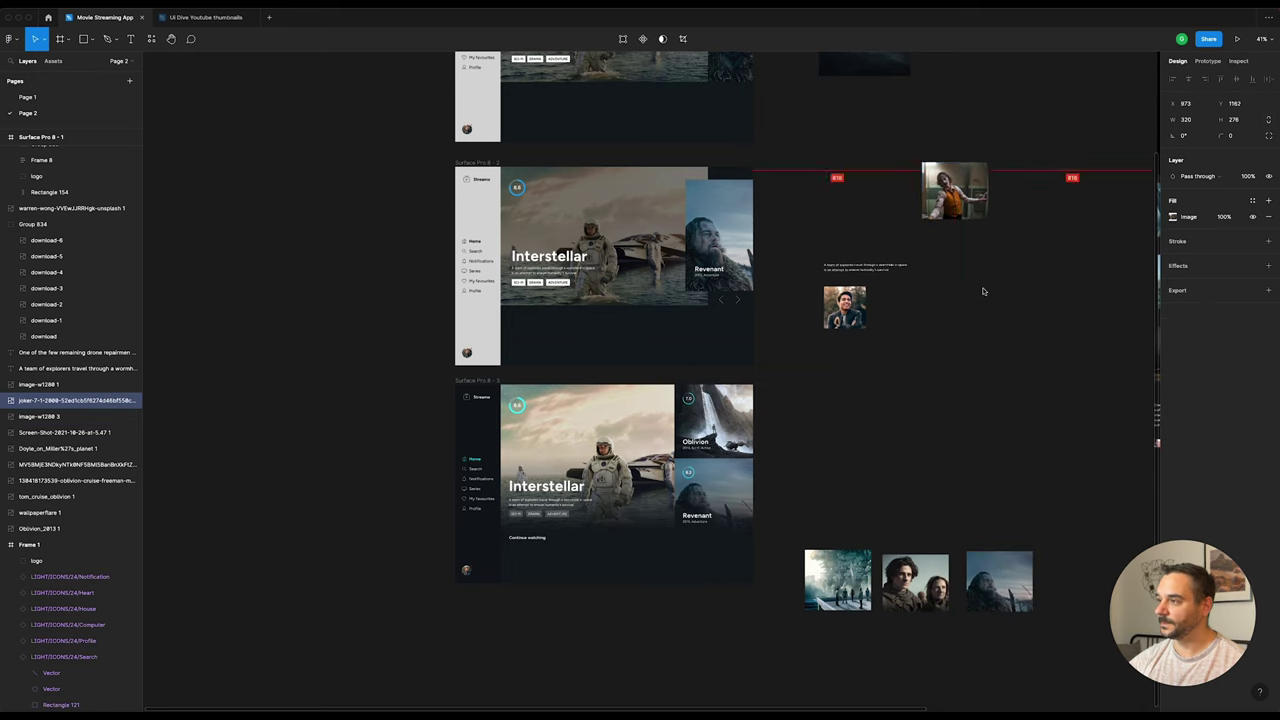
pyautogui.moveTo(935, 138); pyautogui.dragTo(1076, 585)
pyautogui.scroll(-5, 1000, 500)
pyautogui.hscroll(5, 1000, 500)
pyautogui.scroll(5, 811, 415)
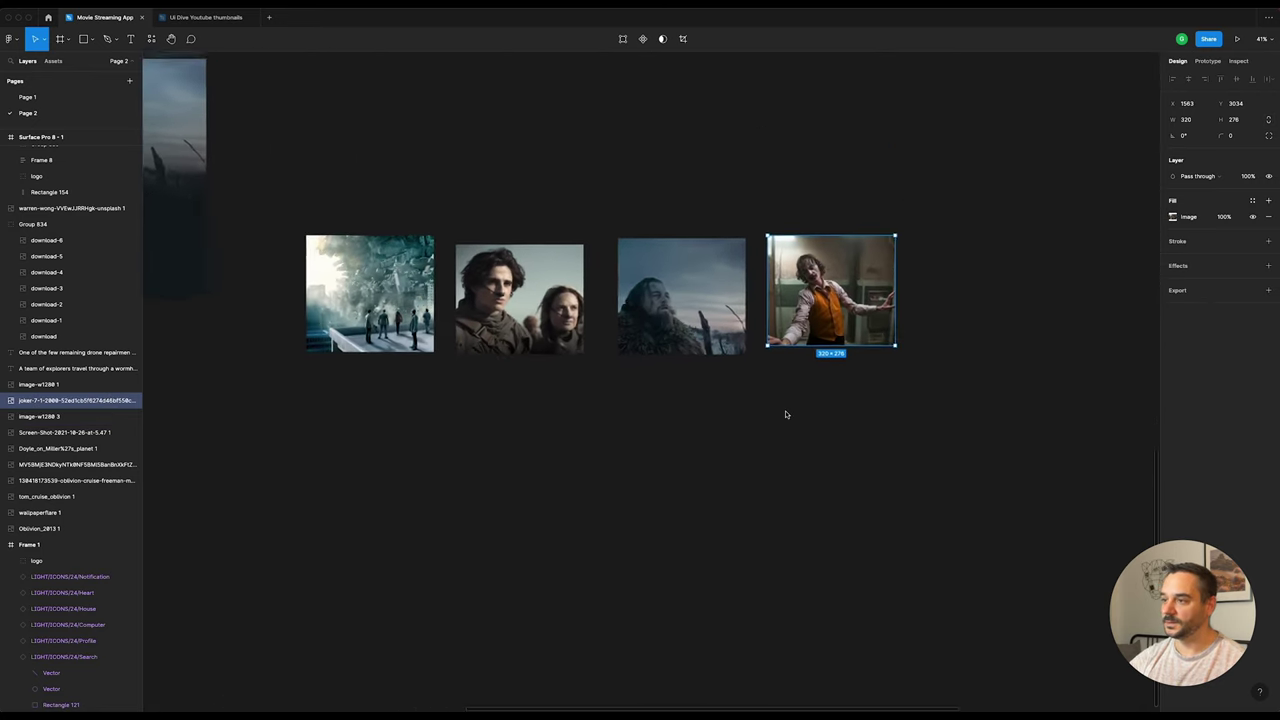
pyautogui.scroll(2, 786, 414)
# Step: Paste properties onto the Dune image, undoing the accidental change to the Revenant image
pyautogui.click(670, 310)
pyautogui.click(520, 221)
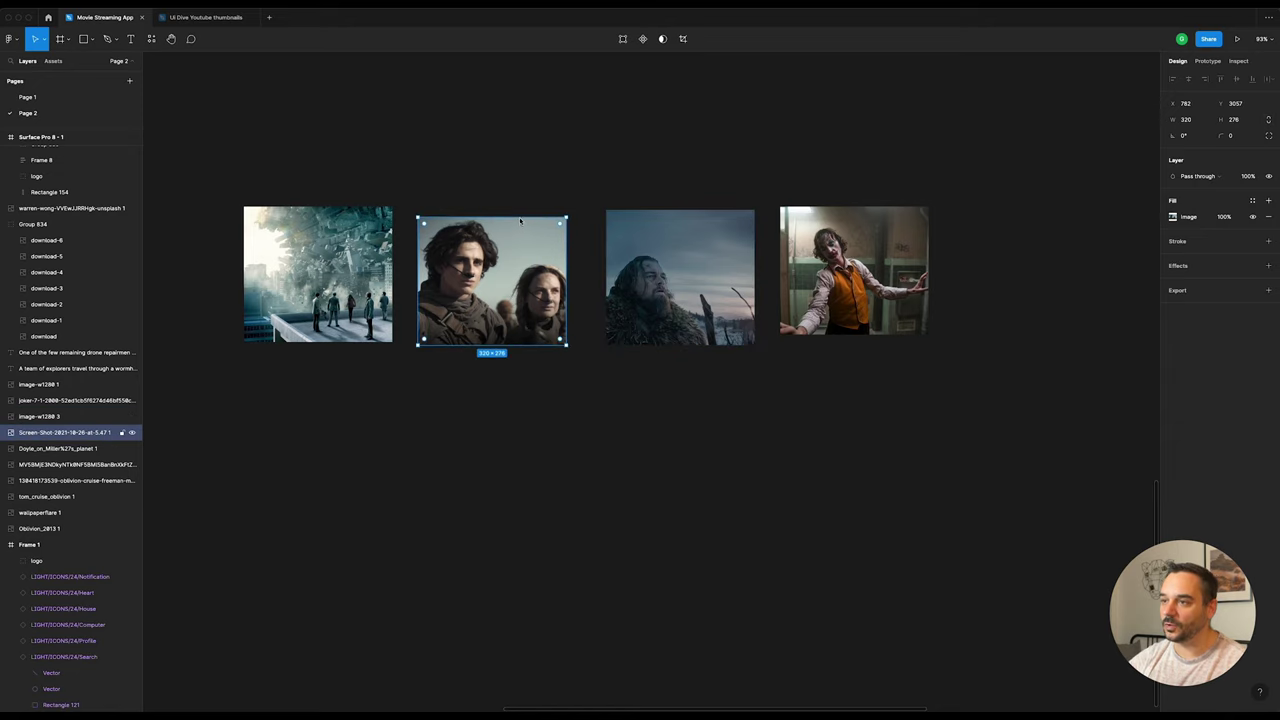
pyautogui.hotkey('ctrl', 'alt', 'v')
pyautogui.click(689, 256)
pyautogui.hotkey('ctrl', 'alt', 'v')
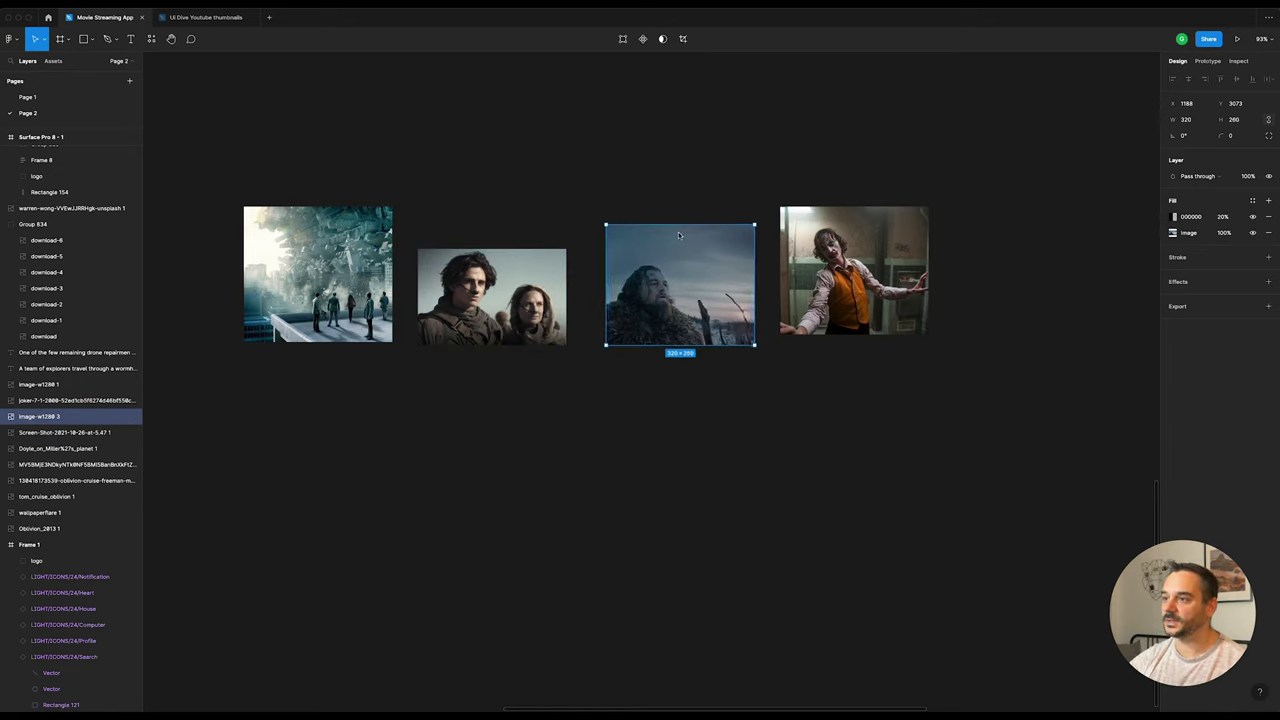
pyautogui.hotkey('ctrl', 'z')
# Step: Wrap the four thumbnails in an auto-layout row, each filling the container's width and height
pyautogui.click(330, 250)
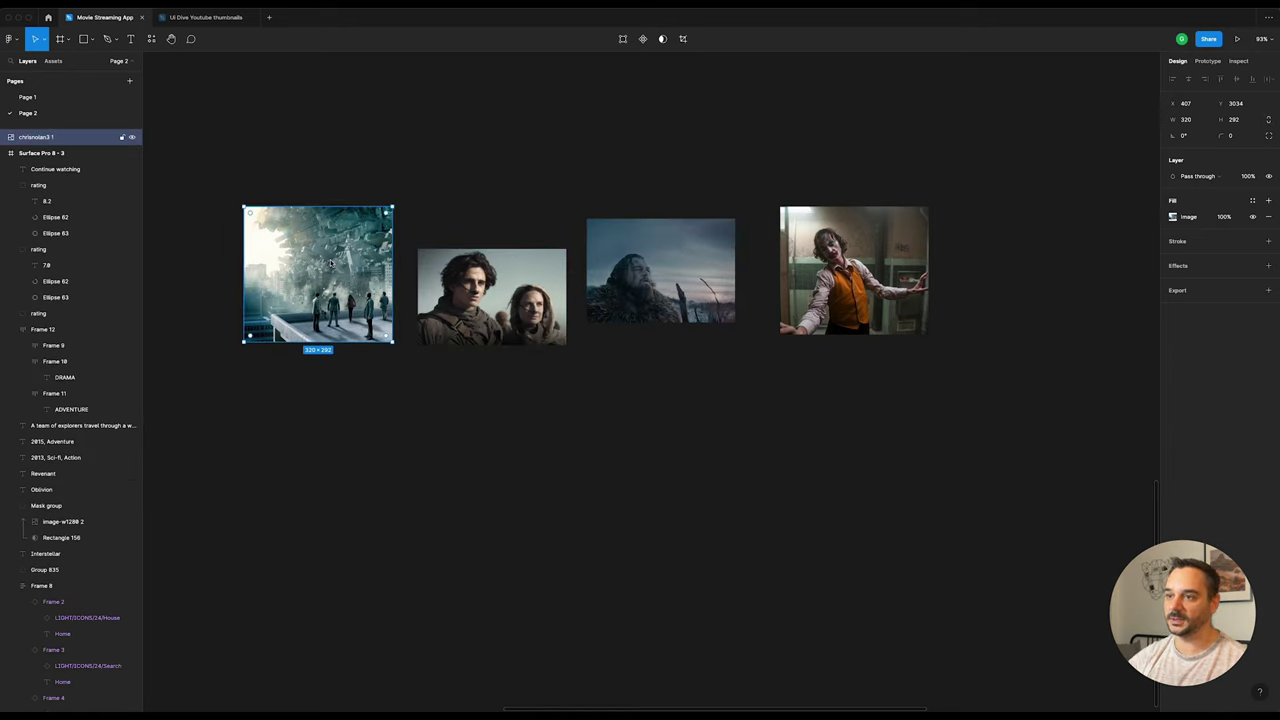
pyautogui.moveTo(226, 151); pyautogui.dragTo(909, 429)
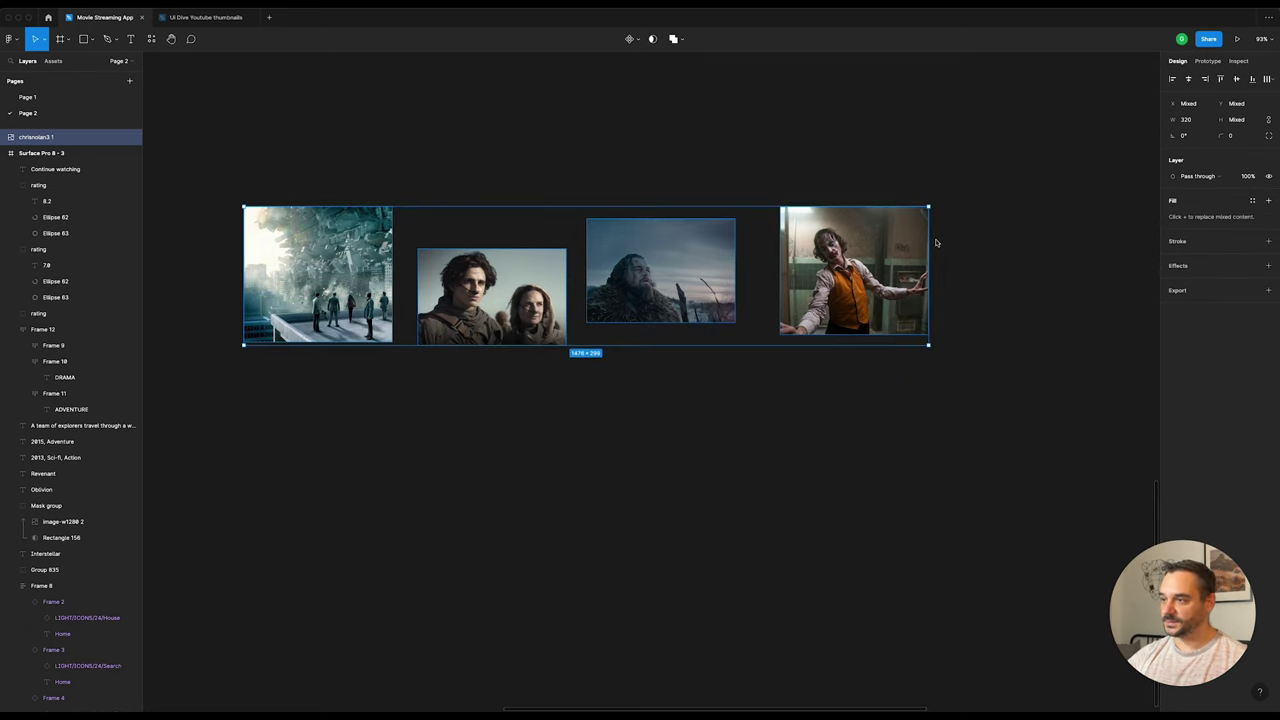
pyautogui.hotkey('shift', 'a')
pyautogui.click(882, 240)
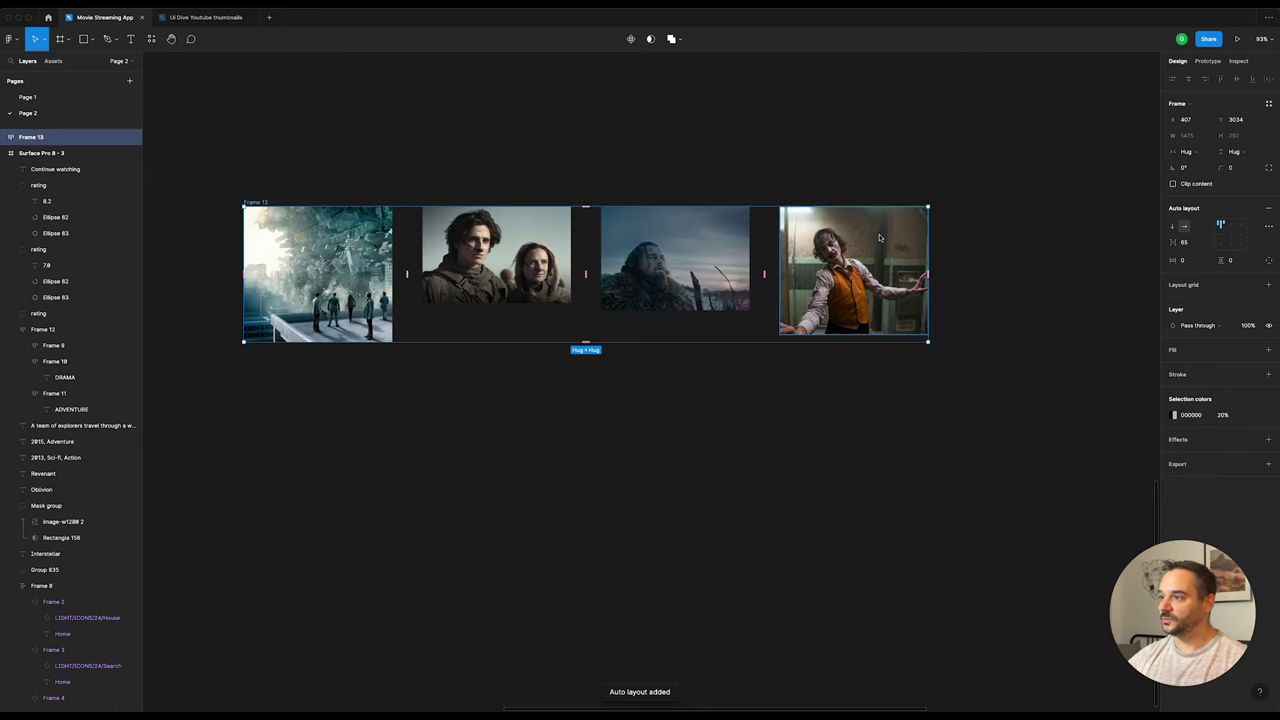
pyautogui.keyDown('shift'); pyautogui.click(716, 246); pyautogui.keyUp('shift')
pyautogui.keyDown('shift'); pyautogui.click(490, 258); pyautogui.keyUp('shift')
pyautogui.keyDown('shift'); pyautogui.click(350, 270); pyautogui.keyUp('shift')
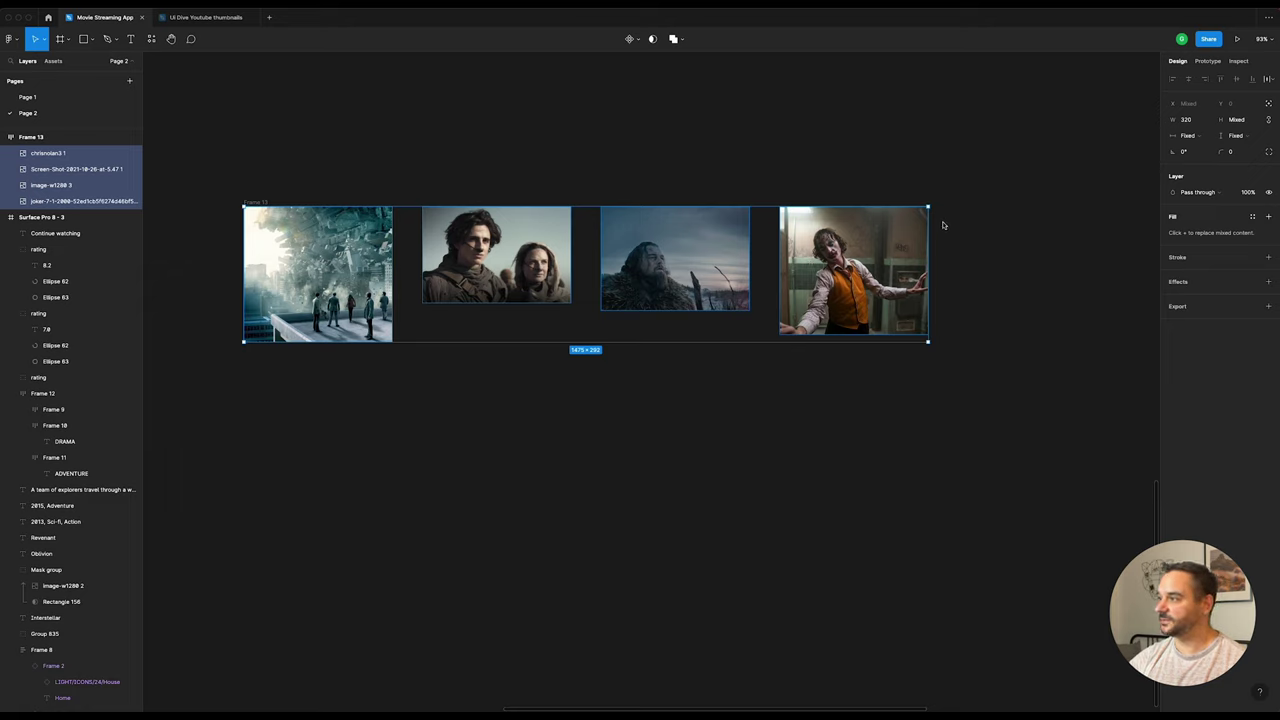
pyautogui.click(1200, 137)
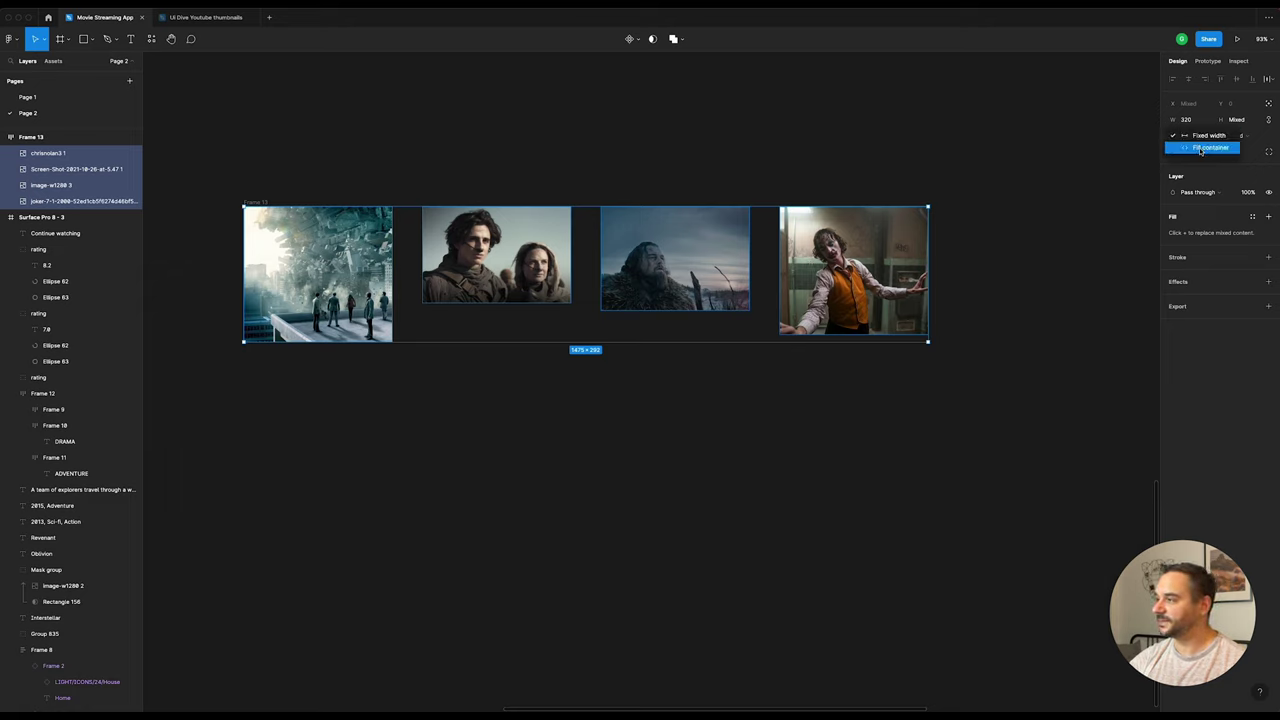
pyautogui.click(1200, 150)
pyautogui.click(1238, 137)
pyautogui.click(1238, 150)
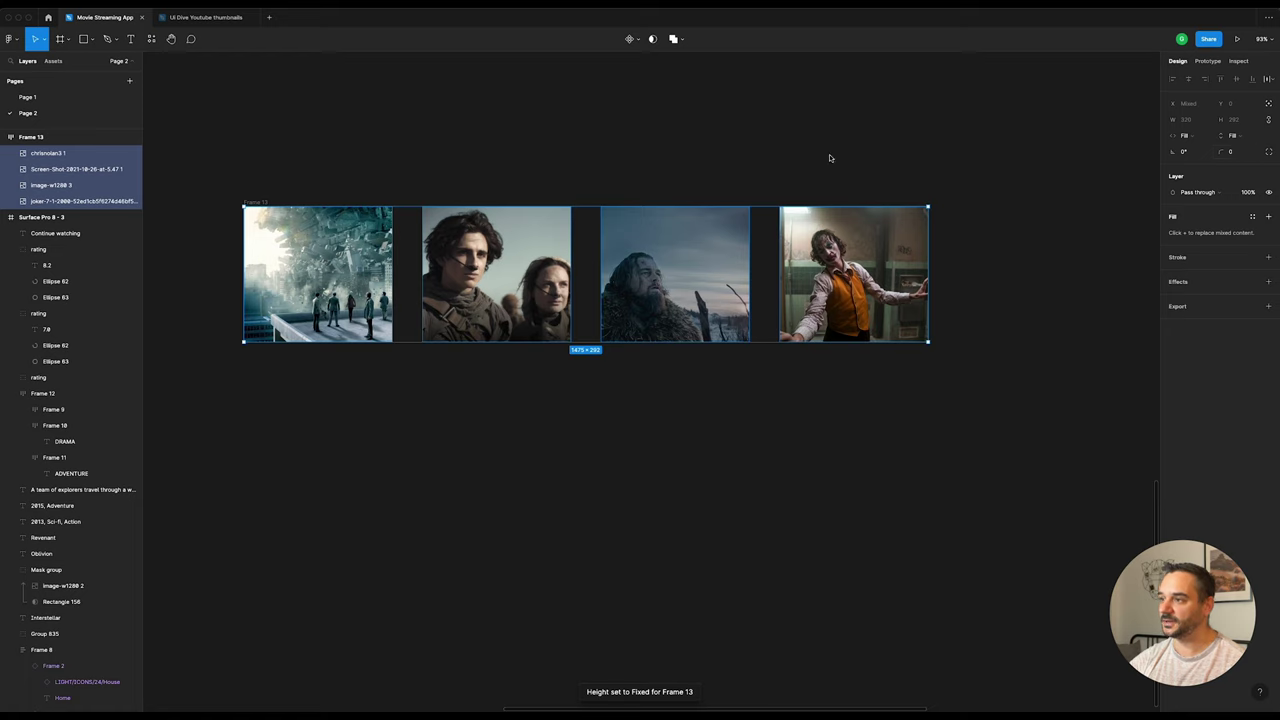
# Step: Resize the thumbnail row frame to 1235×206 and set its gap to 4 px
pyautogui.click(779, 145)
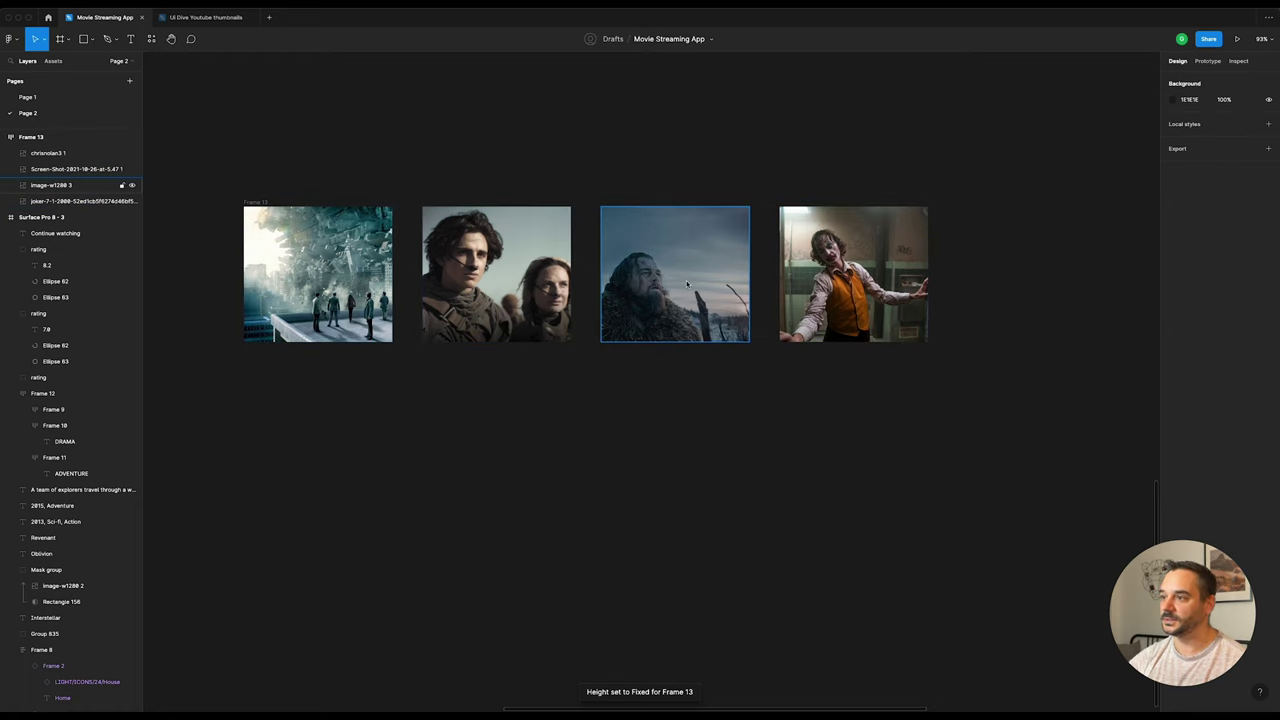
pyautogui.click(260, 201)
pyautogui.moveTo(586, 300)
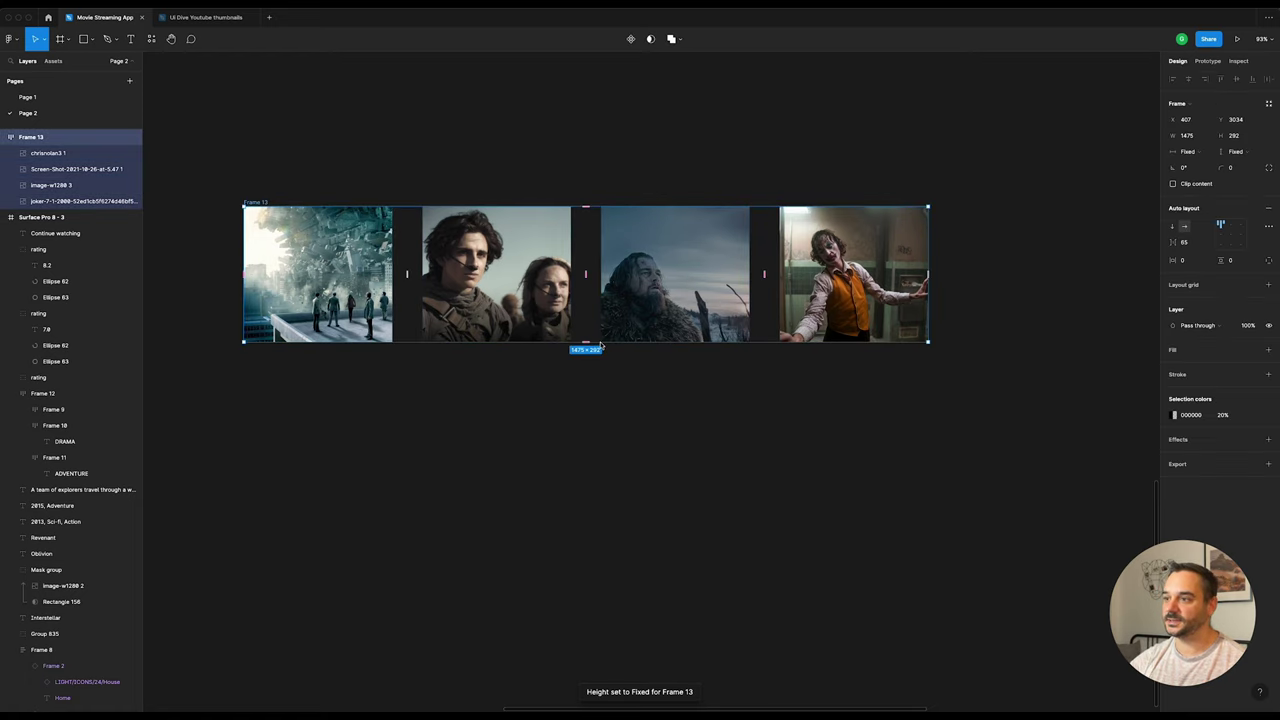
pyautogui.moveTo(600, 345); pyautogui.dragTo(598, 306)
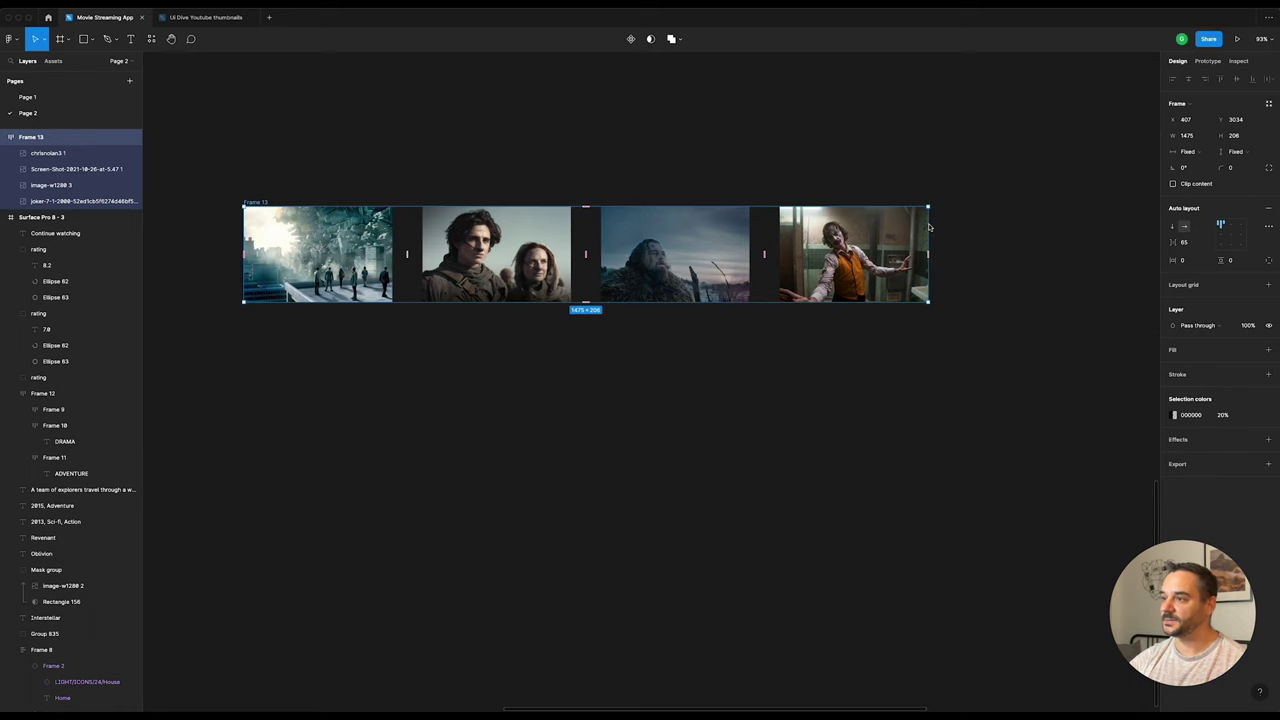
pyautogui.moveTo(928, 227)
pyautogui.mouseDown()
pyautogui.moveTo(748, 223)
pyautogui.moveTo(817, 227)
pyautogui.mouseUp()
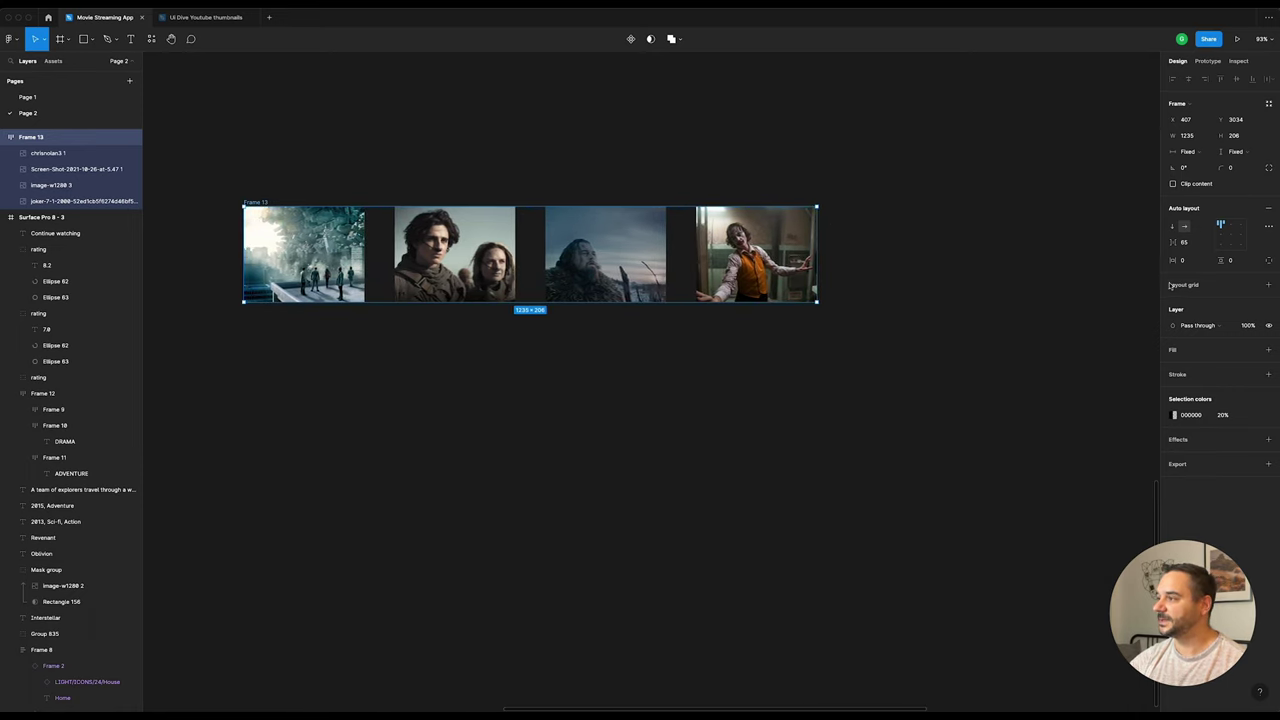
pyautogui.click(1186, 243)
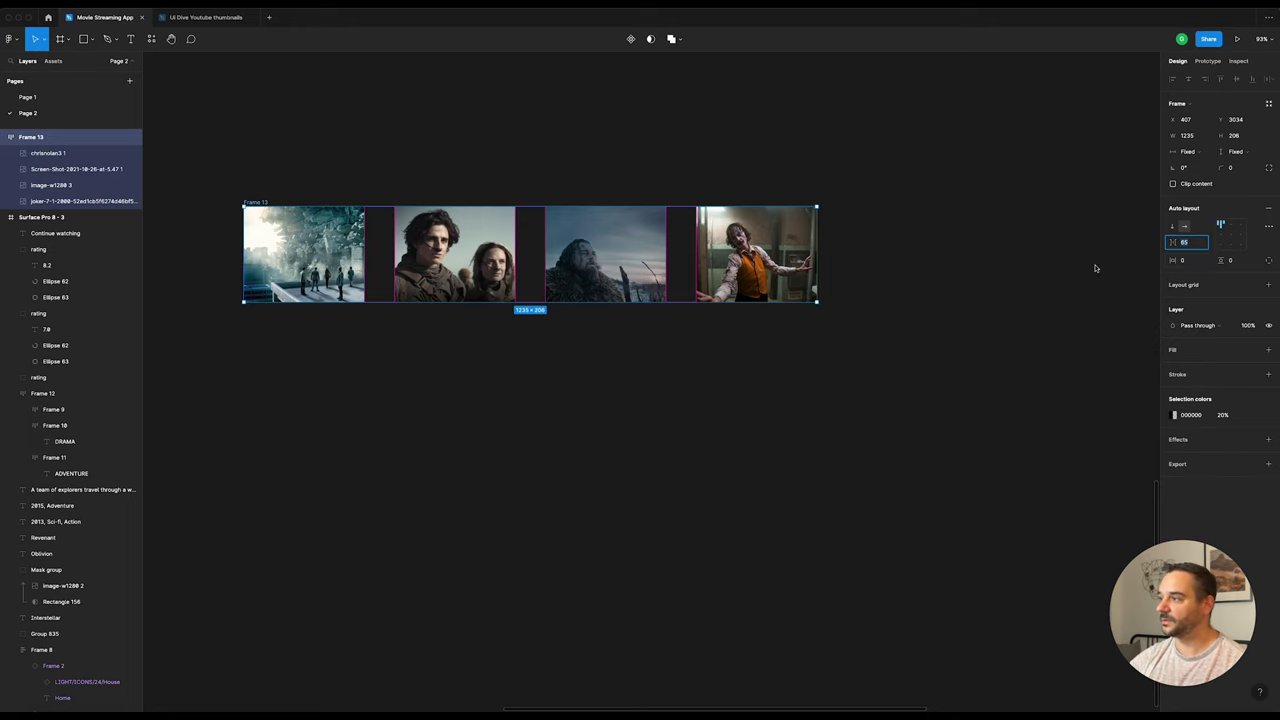
pyautogui.write('24')
pyautogui.press('Return')
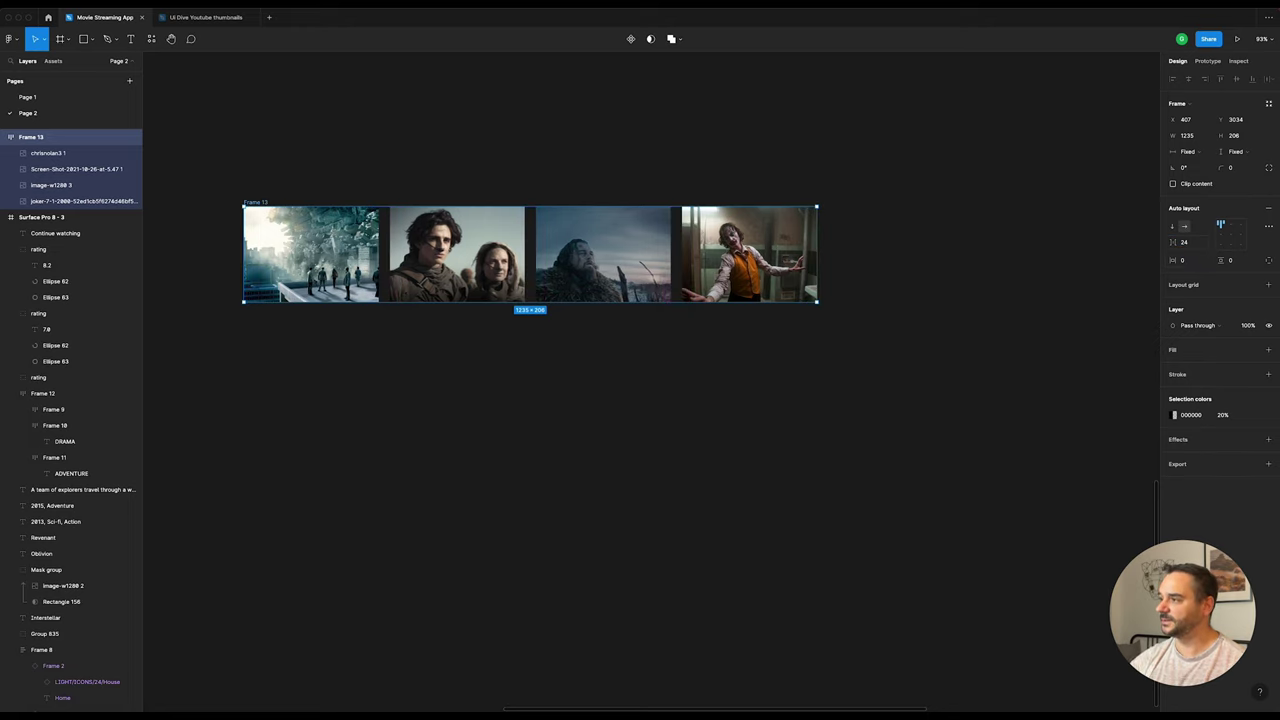
pyautogui.click(1191, 247)
pyautogui.write('4')
pyautogui.press('Return')
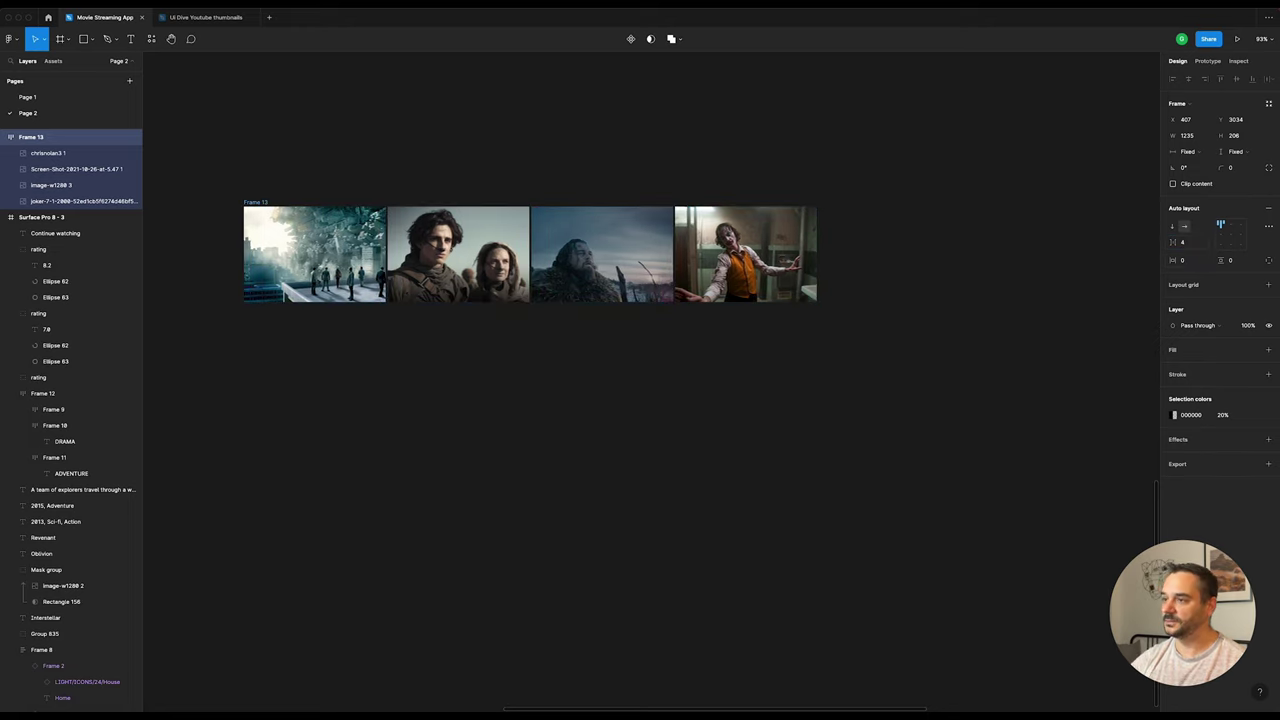
pyautogui.click(606, 151)
pyautogui.scroll(-3, 606, 151)
pyautogui.scroll(-3, 606, 151)
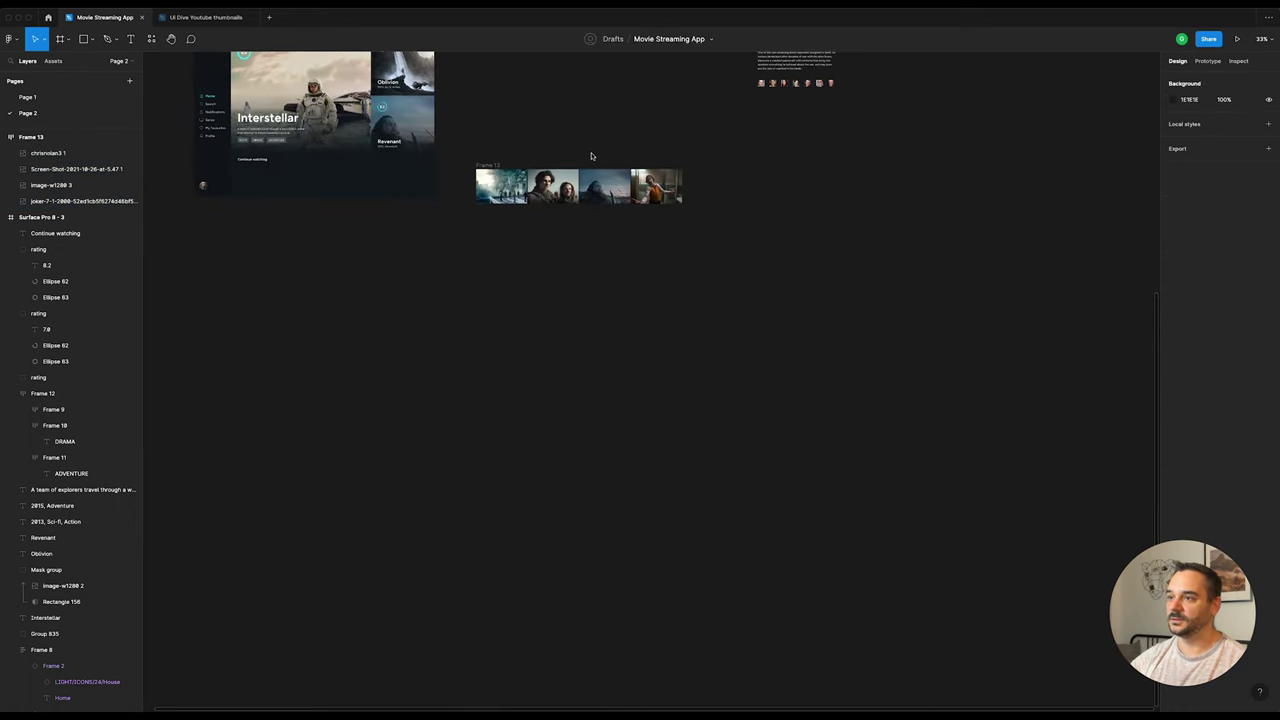
pyautogui.click(500, 187)
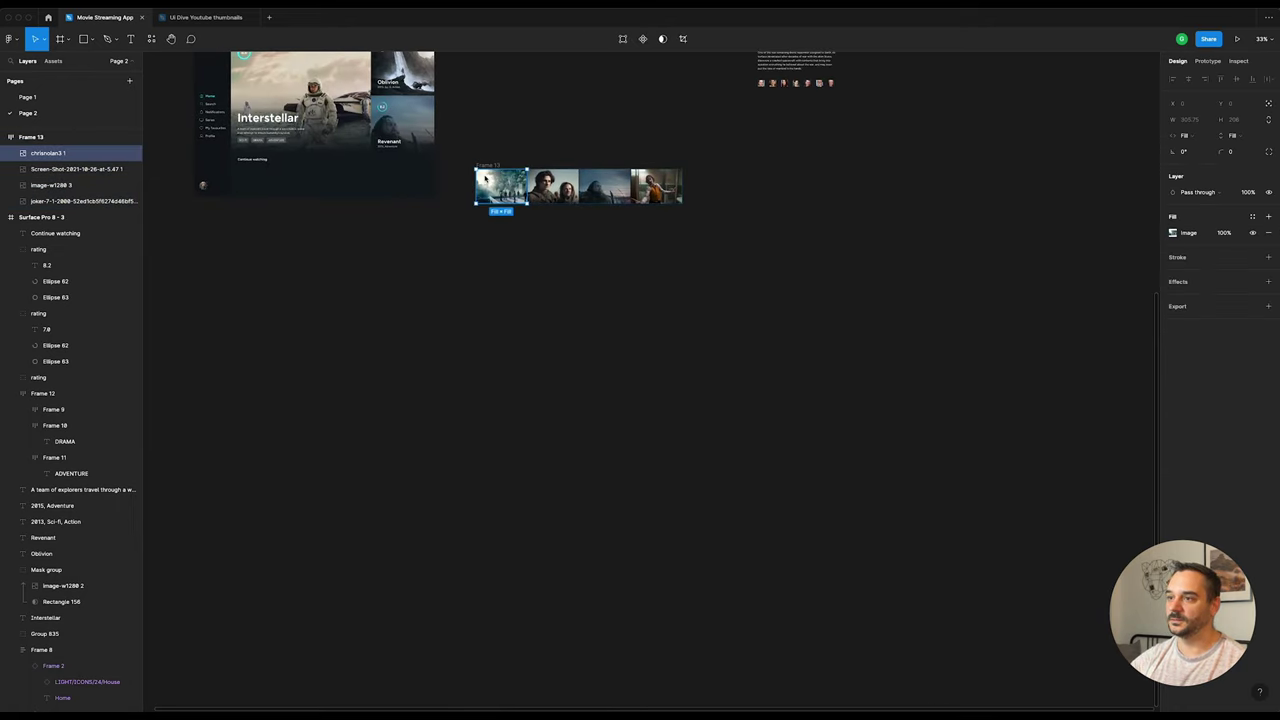
pyautogui.click(447, 220)
# Step: Place the thumbnail row under Continue watching and trim its right edge to the screen edge
pyautogui.moveTo(491, 165); pyautogui.dragTo(237, 210)
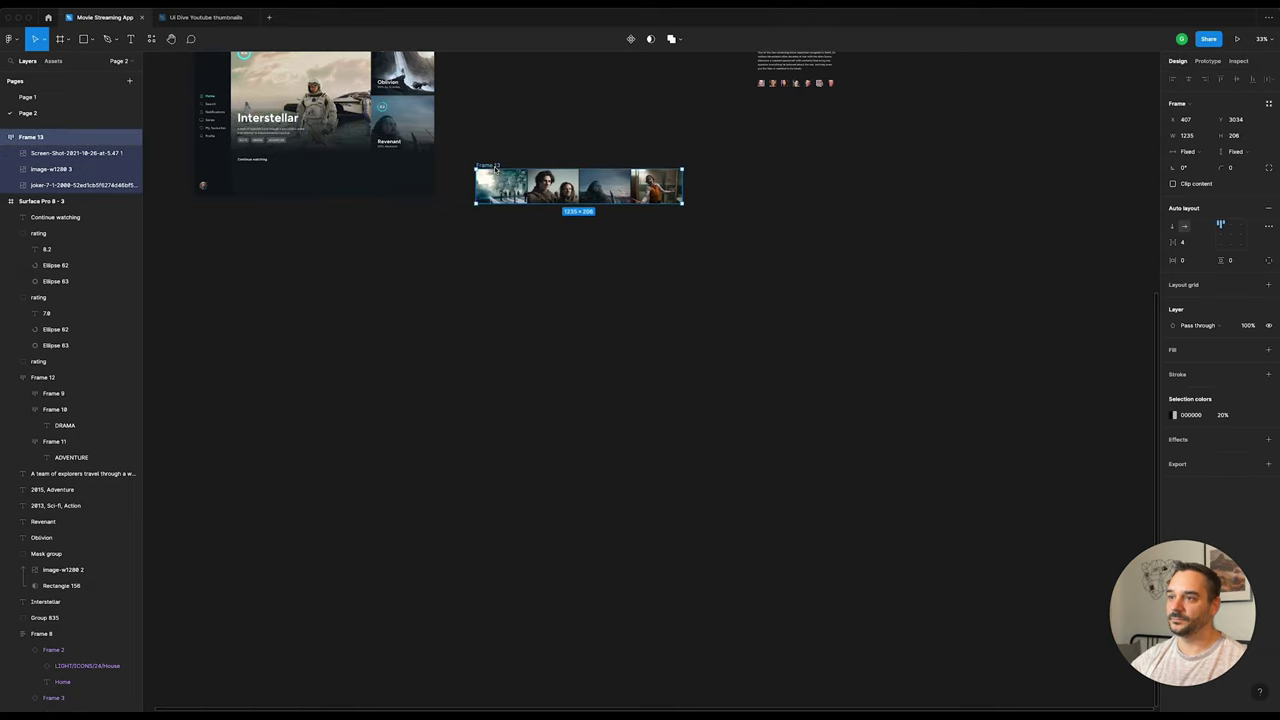
pyautogui.scroll(3, 200, 260)
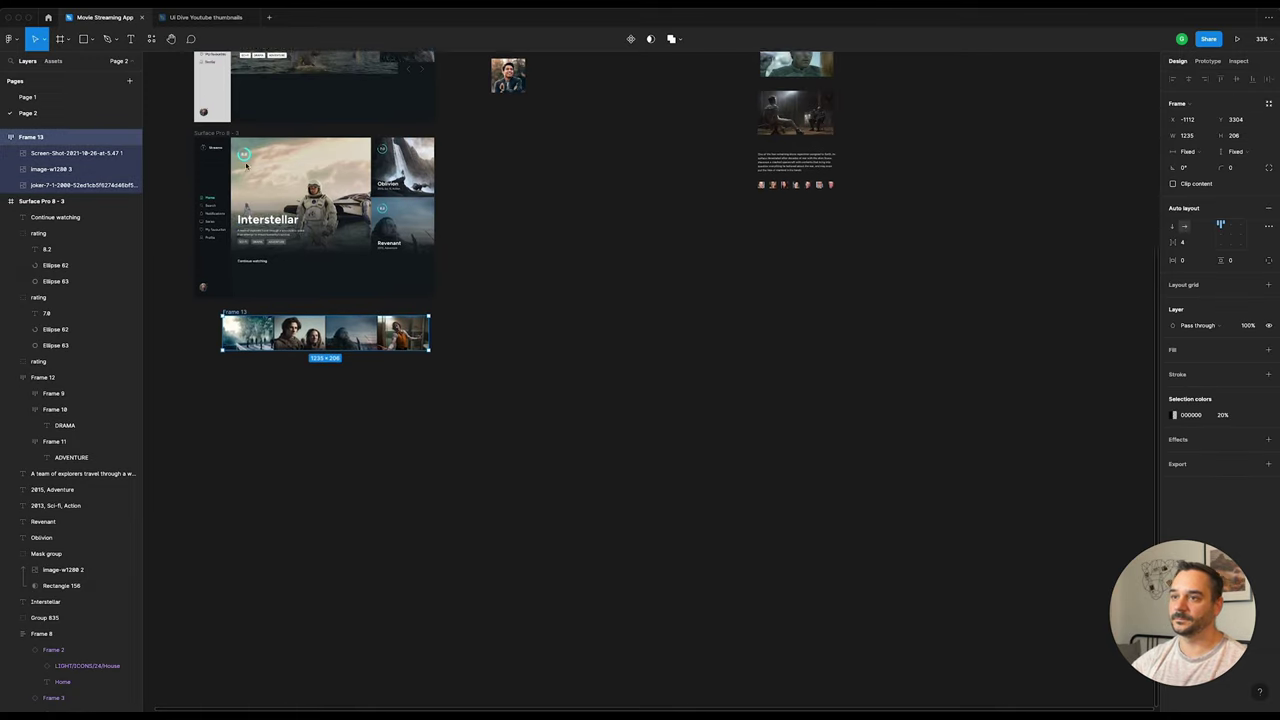
pyautogui.keyDown('ctrl'); pyautogui.scroll(5, 166, 291); pyautogui.keyUp('ctrl')
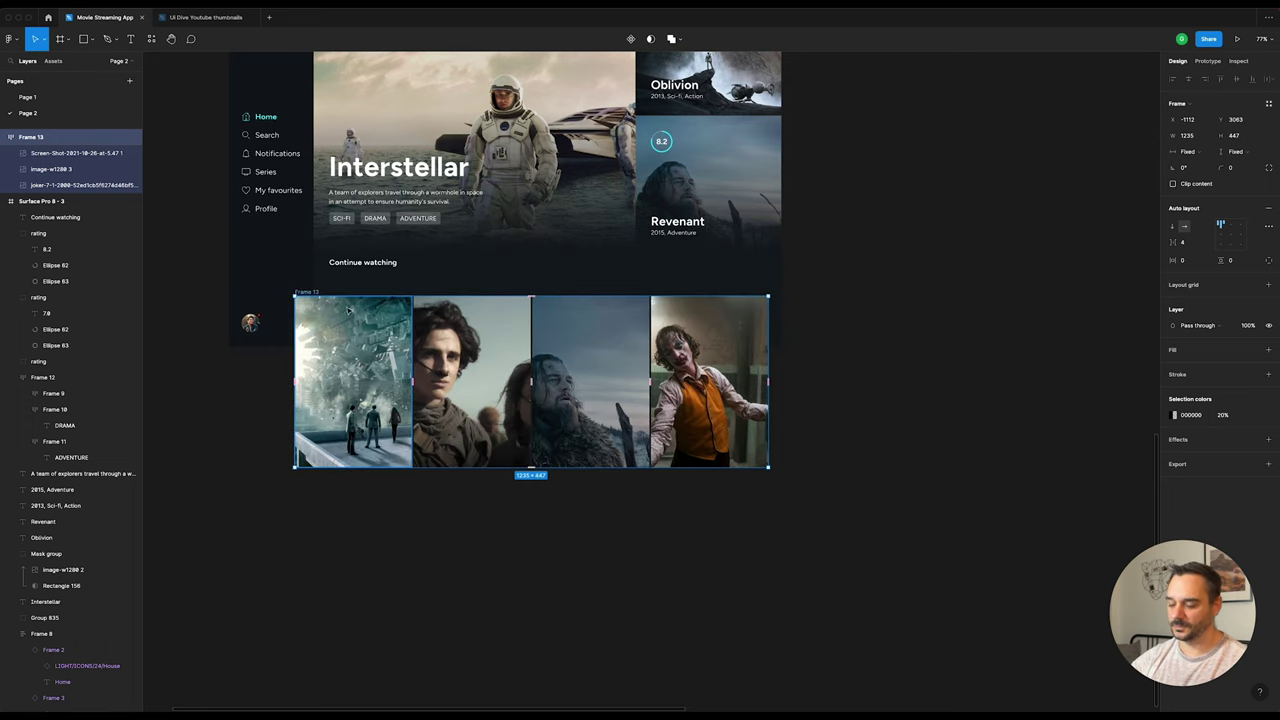
pyautogui.moveTo(316, 367)
pyautogui.mouseDown()
pyautogui.moveTo(408, 356)
pyautogui.moveTo(392, 304)
pyautogui.mouseUp()
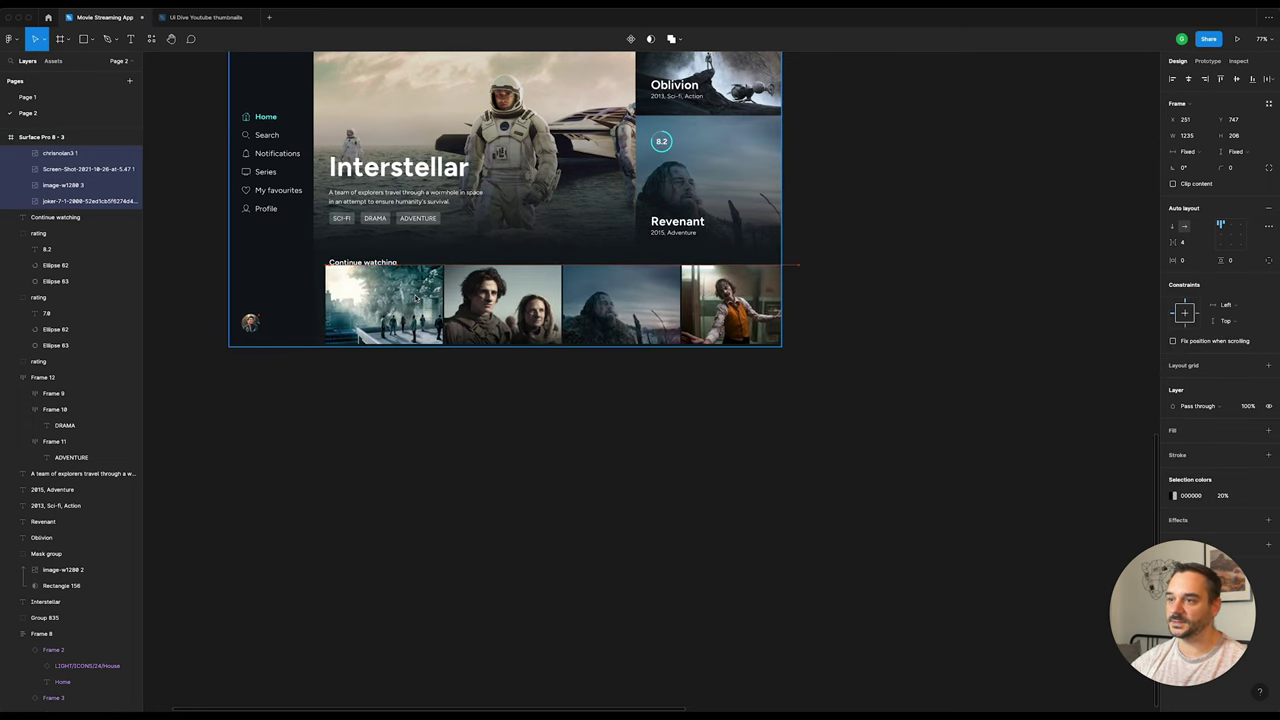
pyautogui.keyDown('ctrl'); pyautogui.scroll(2, 392, 305); pyautogui.keyUp('ctrl')
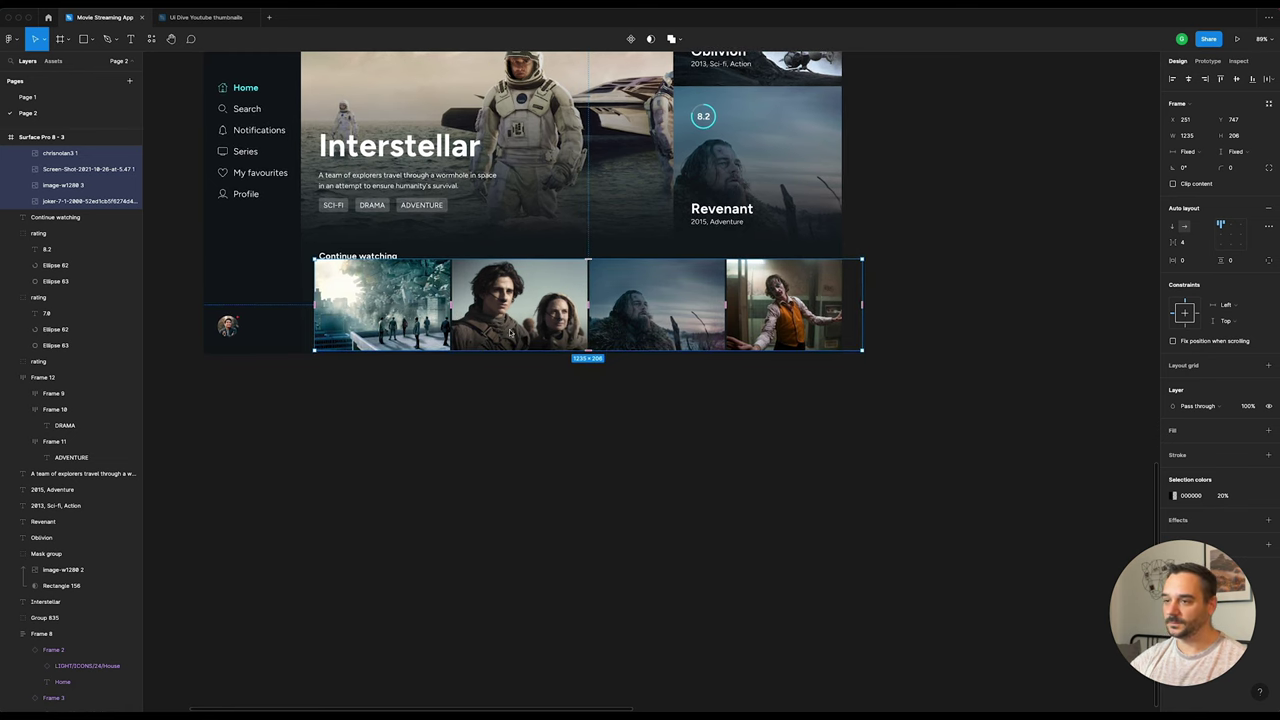
pyautogui.click(526, 379)
pyautogui.click(517, 289)
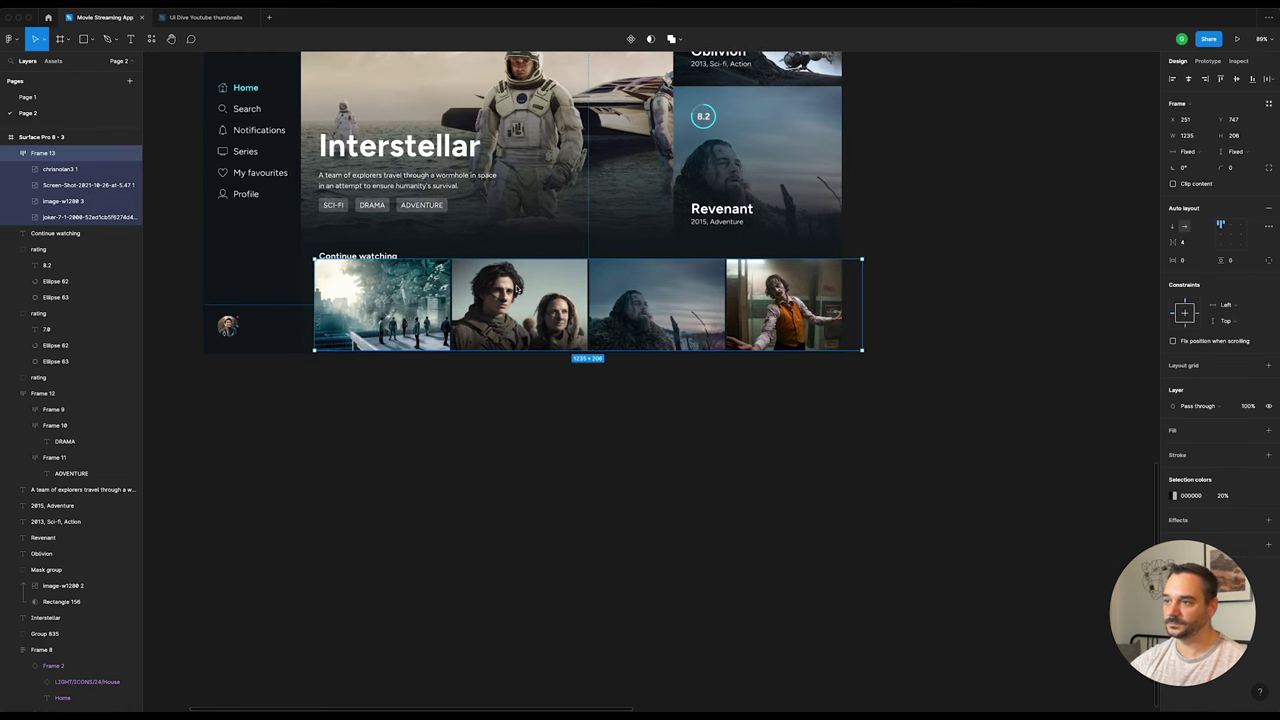
pyautogui.moveTo(522, 307)
pyautogui.mouseDown()
pyautogui.moveTo(542, 257)
pyautogui.moveTo(545, 274)
pyautogui.mouseUp()
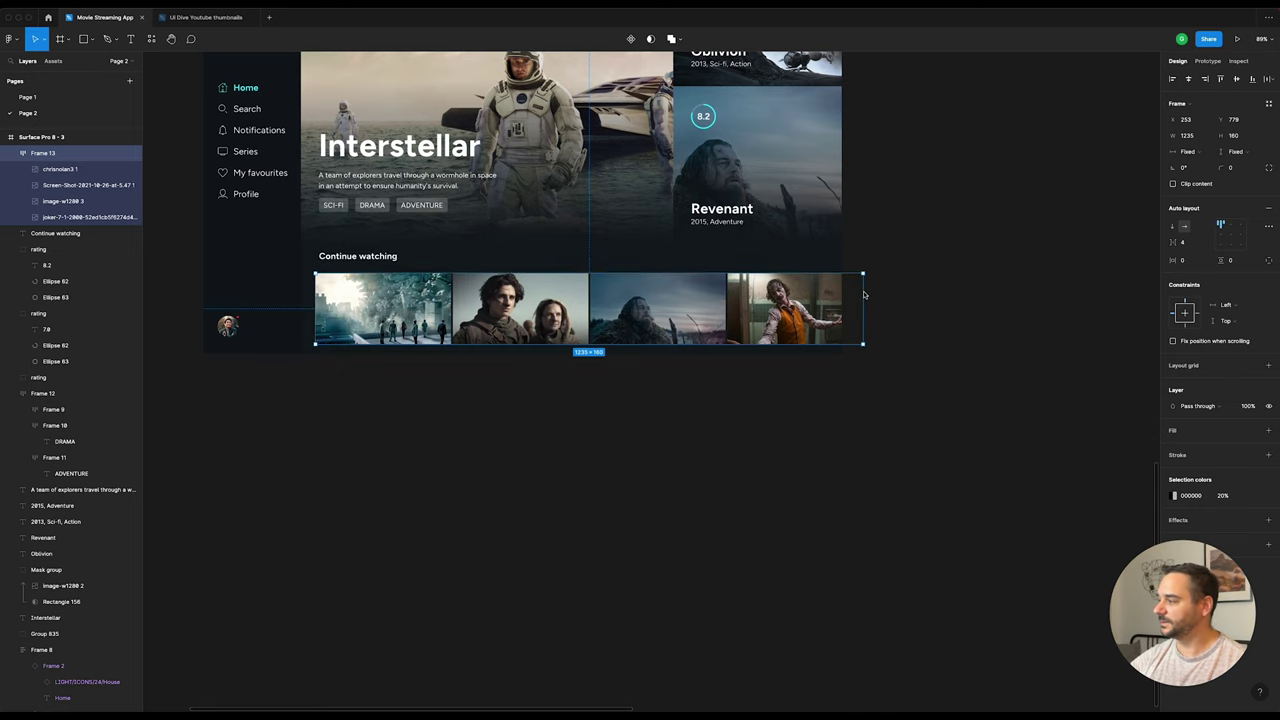
pyautogui.moveTo(864, 295); pyautogui.dragTo(842, 295)
pyautogui.click(691, 409)
pyautogui.scroll(2, 695, 410)
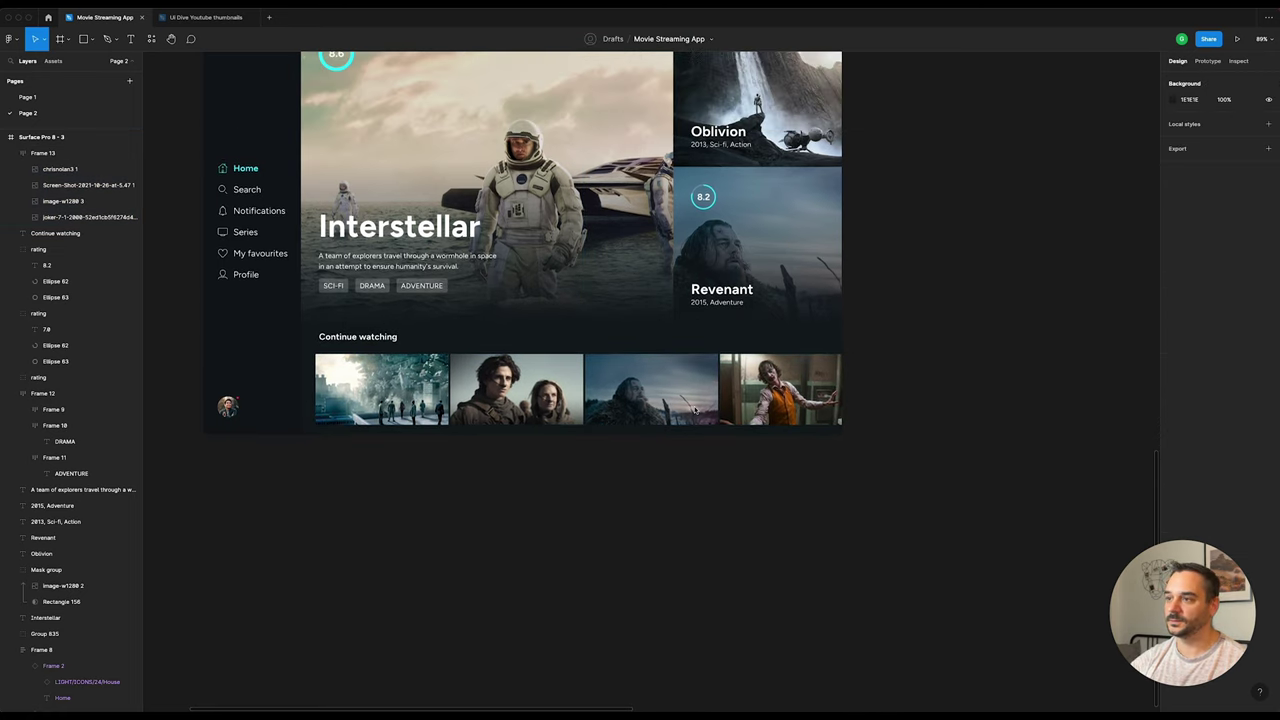
pyautogui.scroll(2, 695, 410)
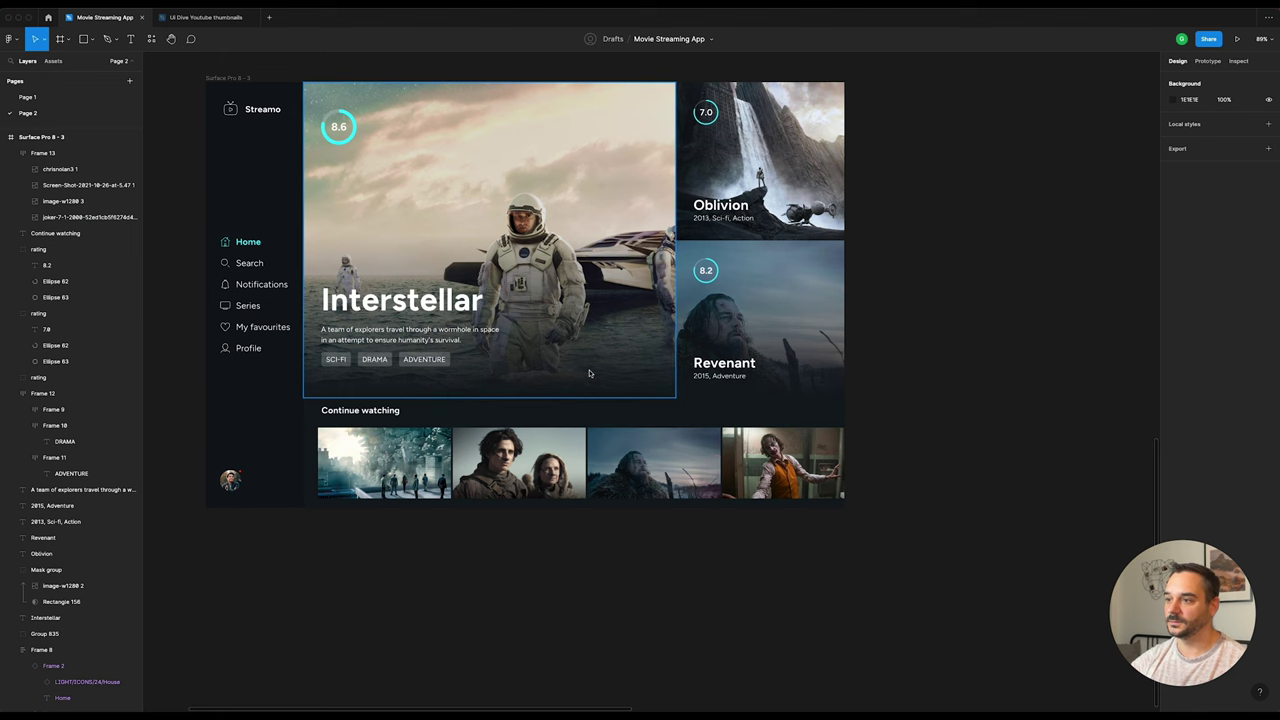
# Step: Shorten the Interstellar hero image from the bottom and raise its title, description and tags
pyautogui.click(589, 373)
pyautogui.scroll(2, 364, 341)
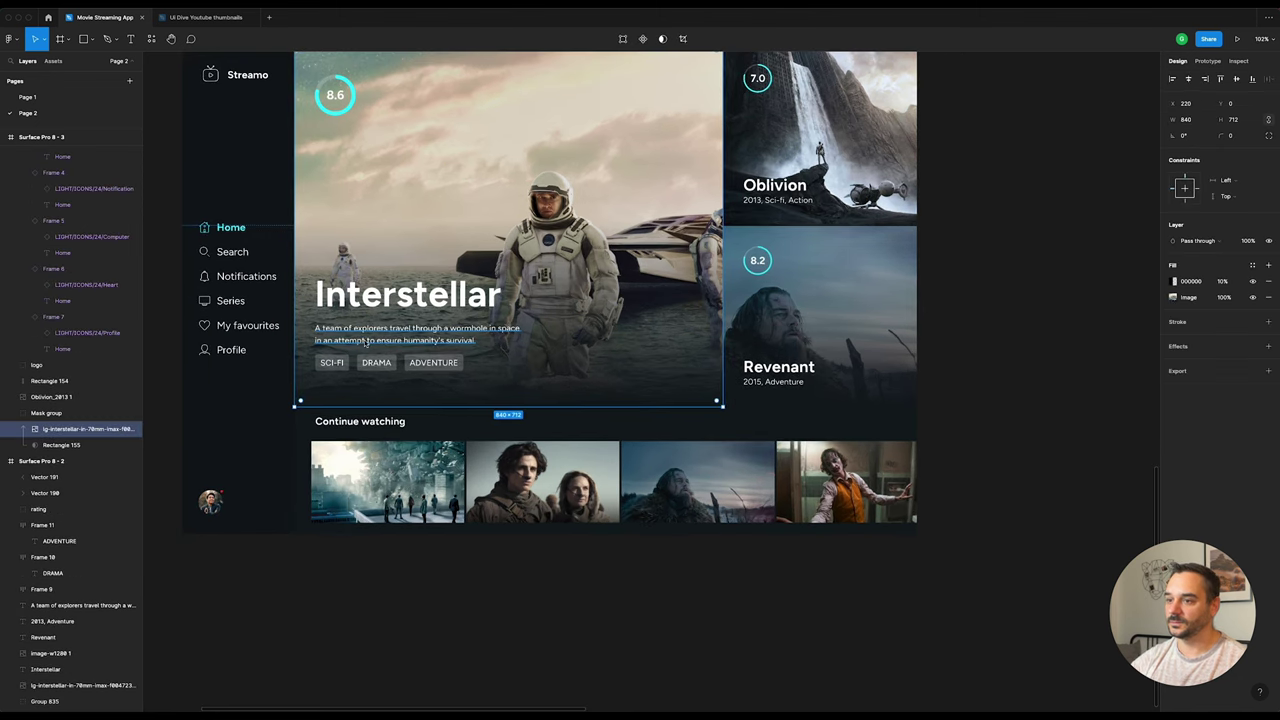
pyautogui.scroll(2, 613, 388)
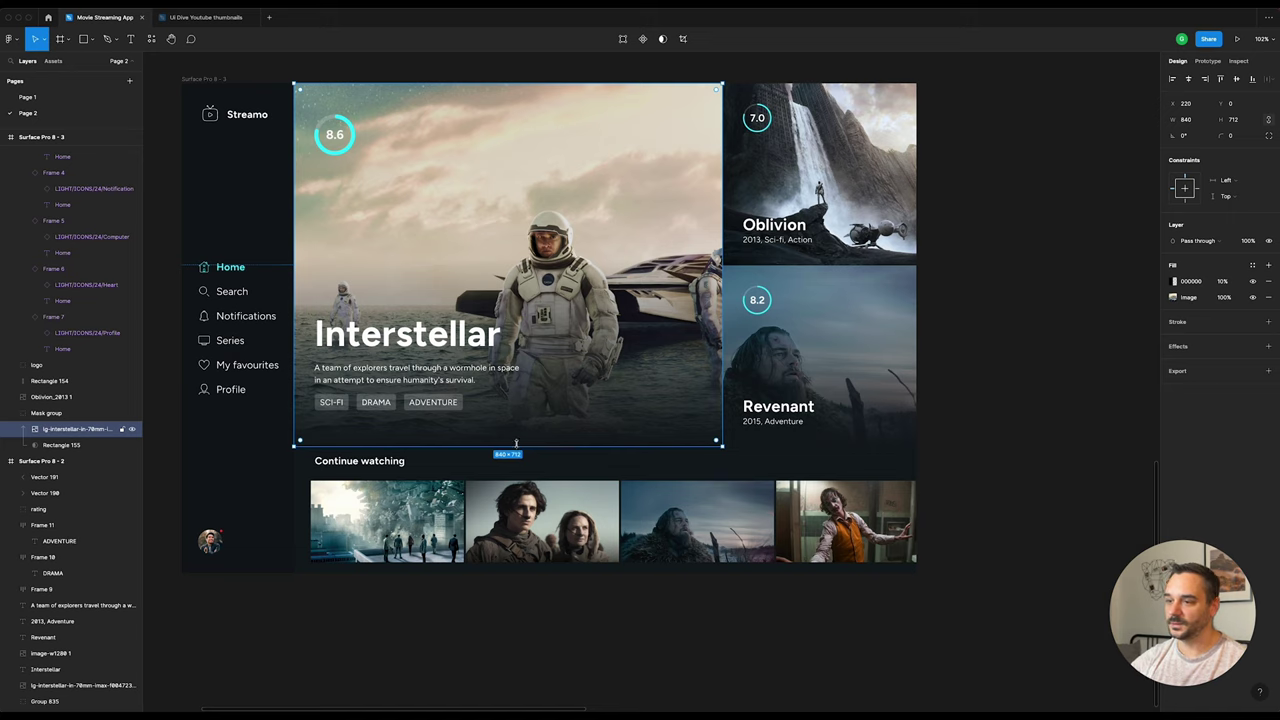
pyautogui.moveTo(513, 446); pyautogui.dragTo(512, 421)
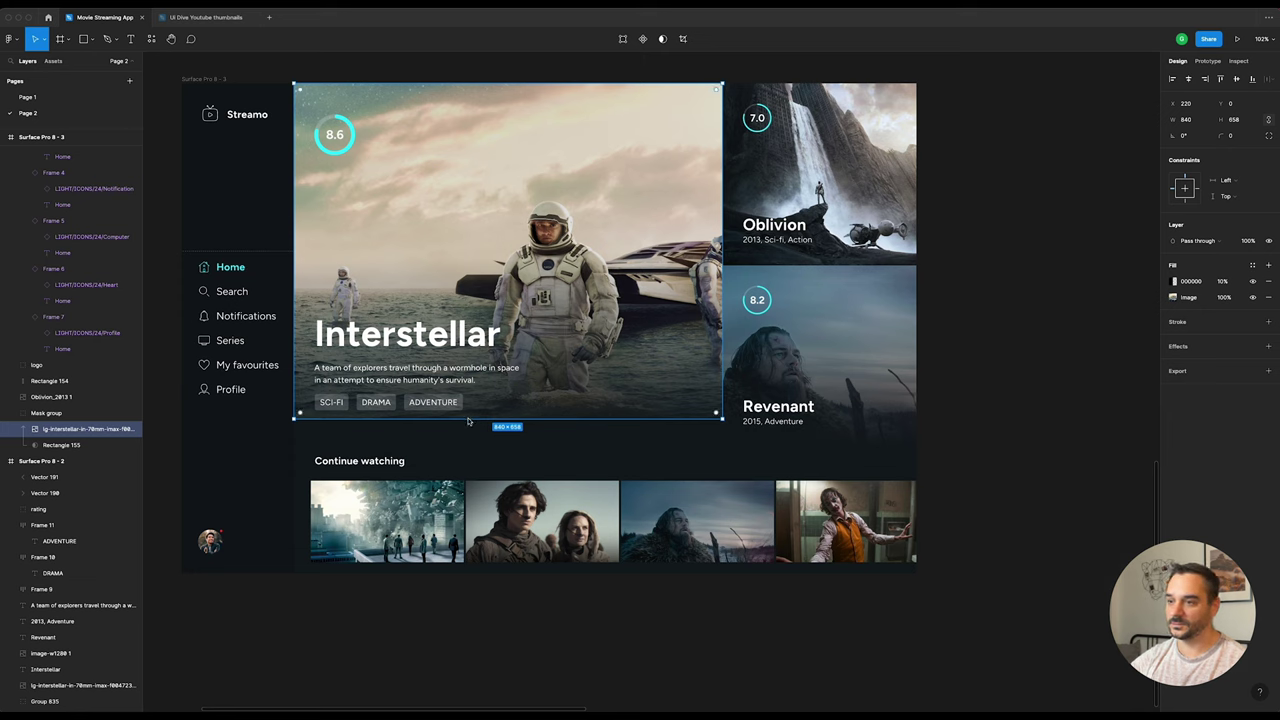
pyautogui.click(435, 402)
pyautogui.keyDown('shift'); pyautogui.click(368, 364); pyautogui.keyUp('shift')
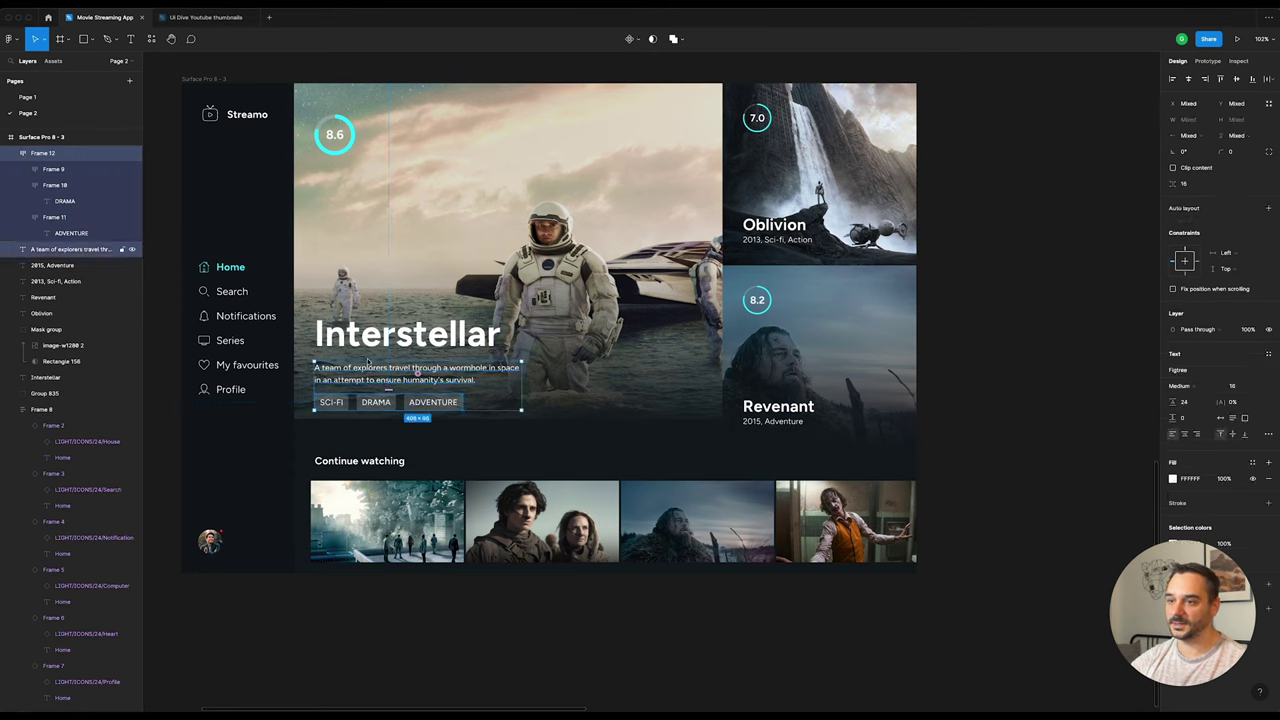
pyautogui.moveTo(368, 345); pyautogui.dragTo(368, 325)
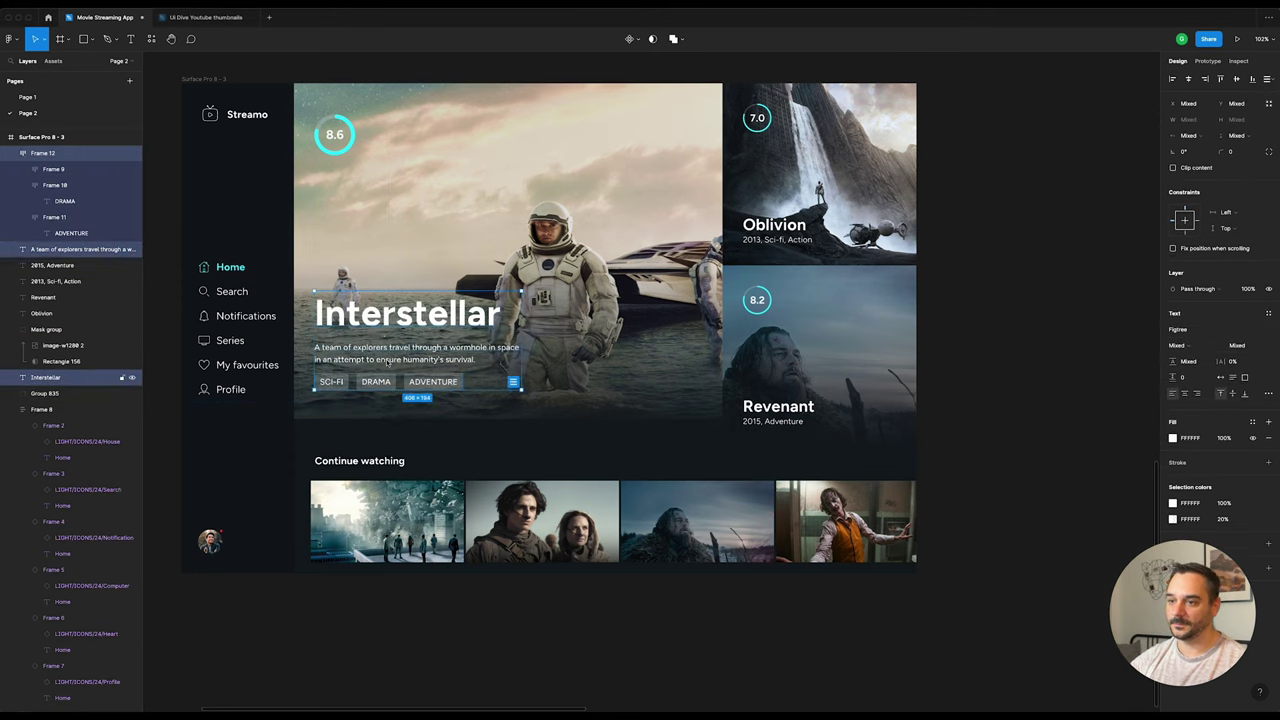
# Step: Shorten the hero background rectangle to 653 px high and nudge the text block up 1 px
pyautogui.click(428, 412)
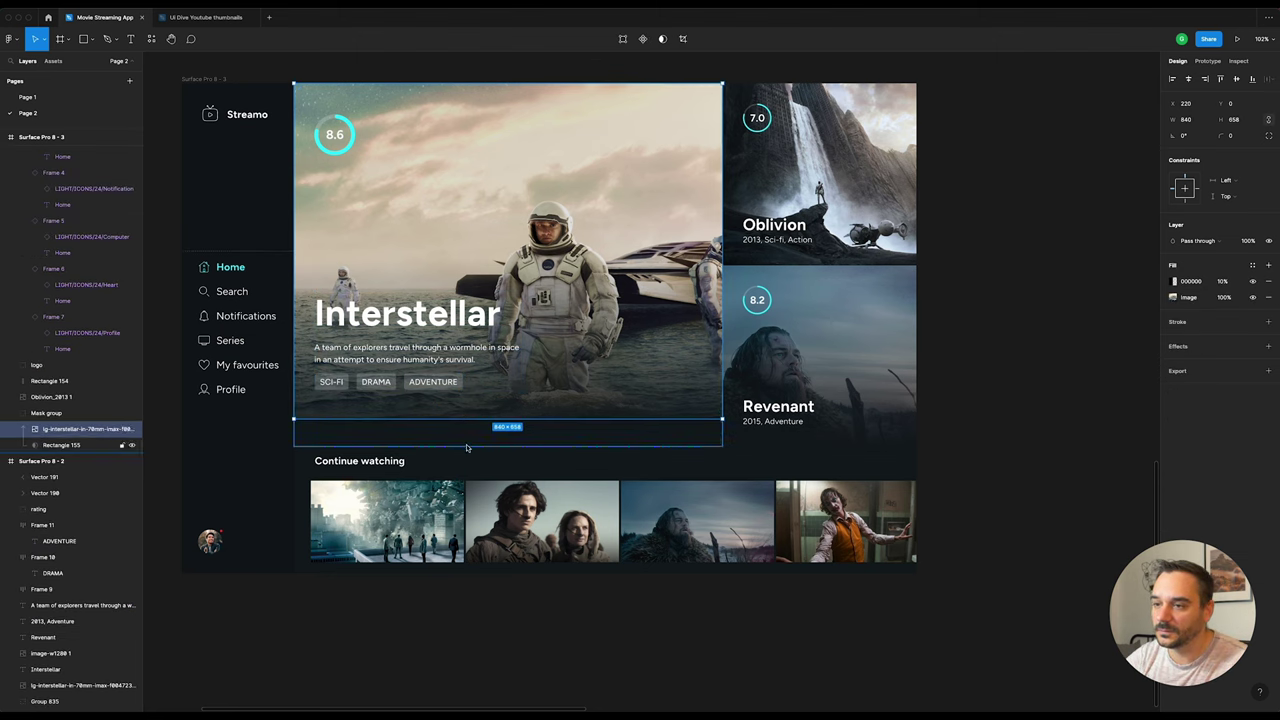
pyautogui.click(466, 448)
pyautogui.moveTo(466, 446); pyautogui.dragTo(467, 420)
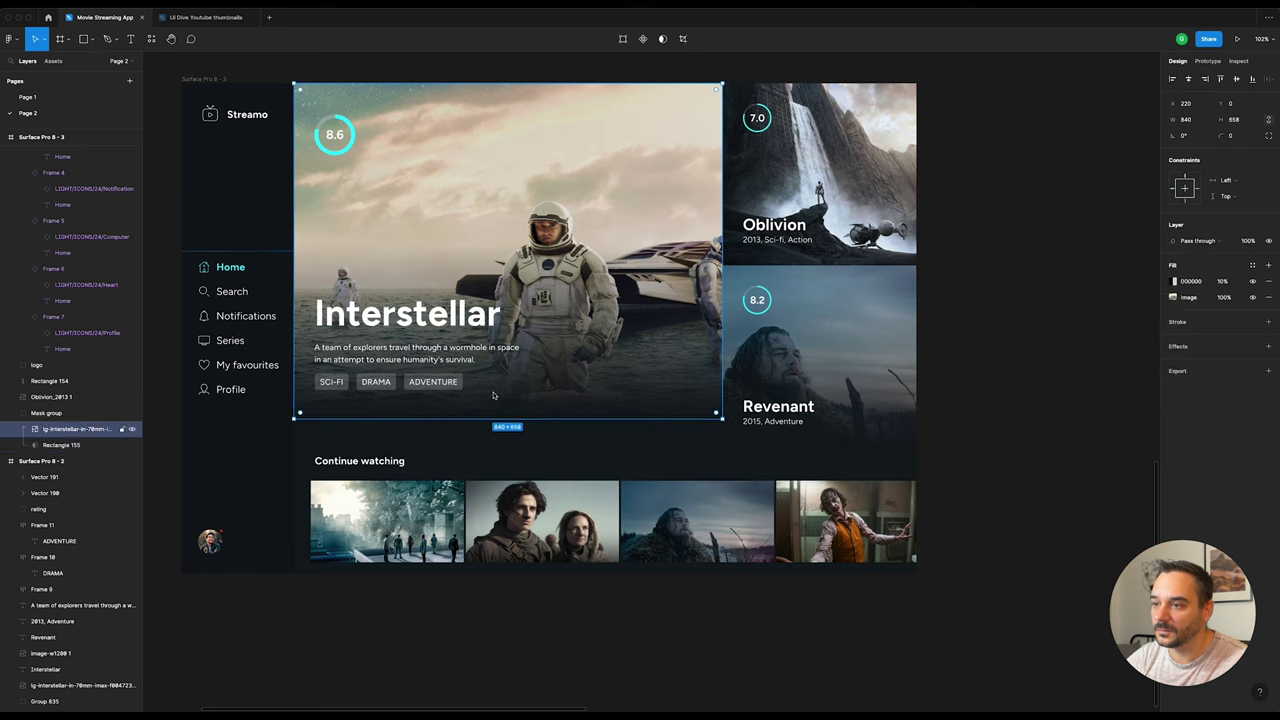
pyautogui.click(493, 400)
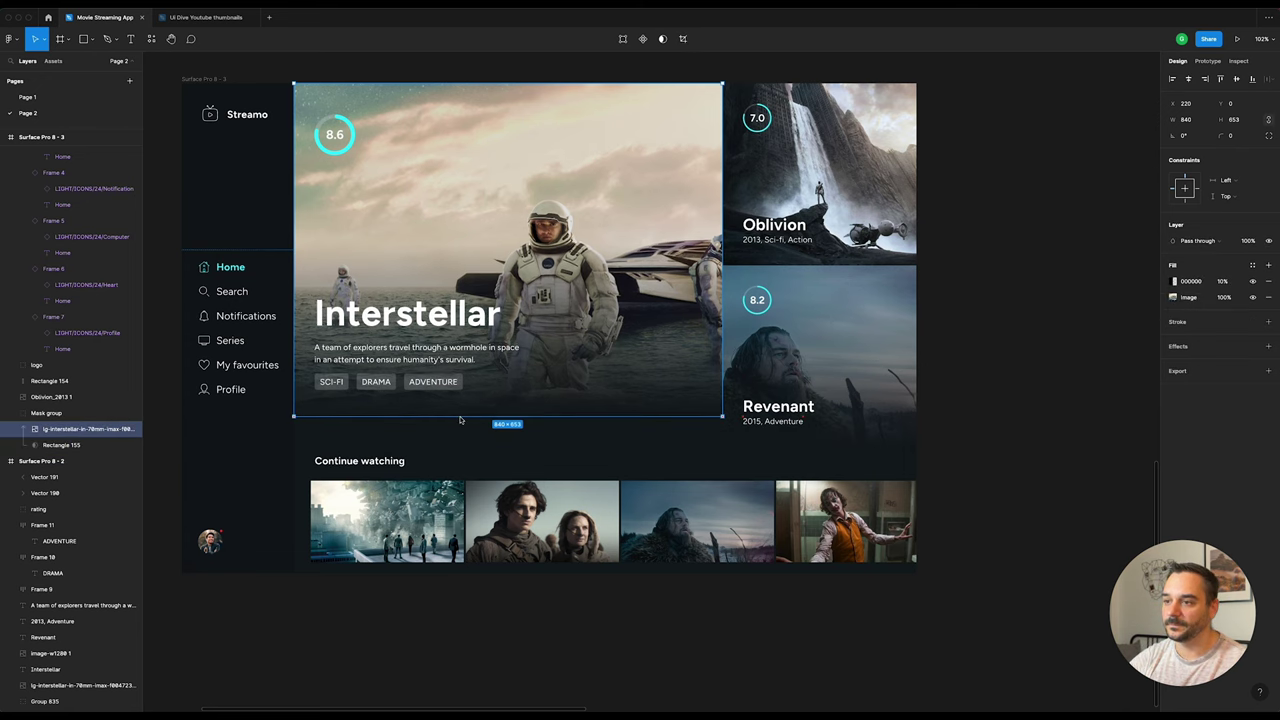
pyautogui.click(420, 384)
pyautogui.keyDown('shift'); pyautogui.click(417, 355); pyautogui.keyUp('shift')
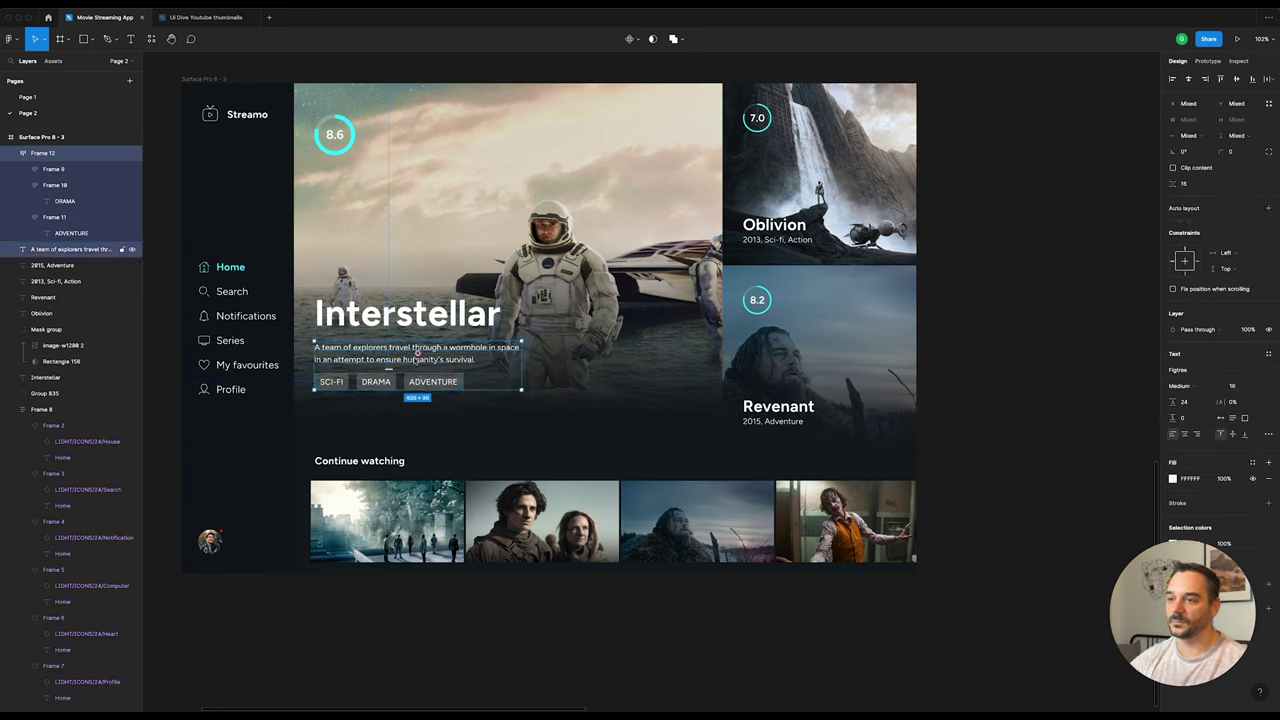
pyautogui.press('alt')
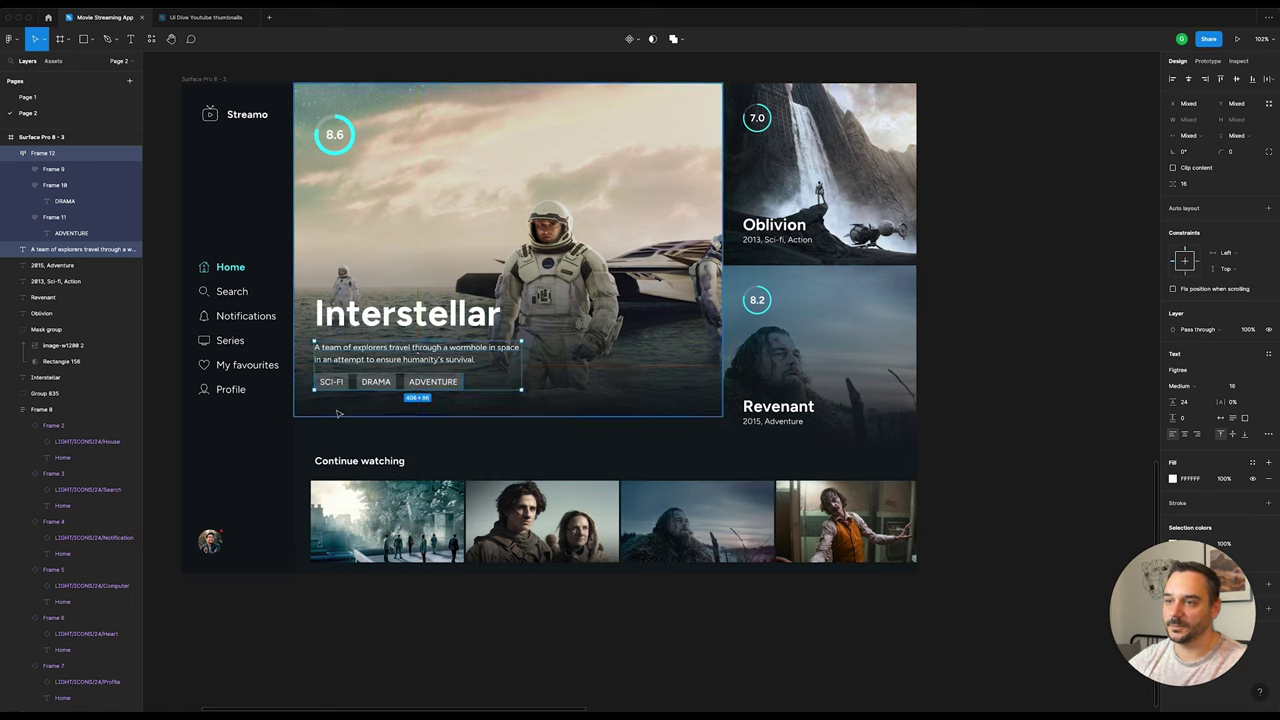
pyautogui.keyDown('shift'); pyautogui.click(372, 318); pyautogui.keyUp('shift')
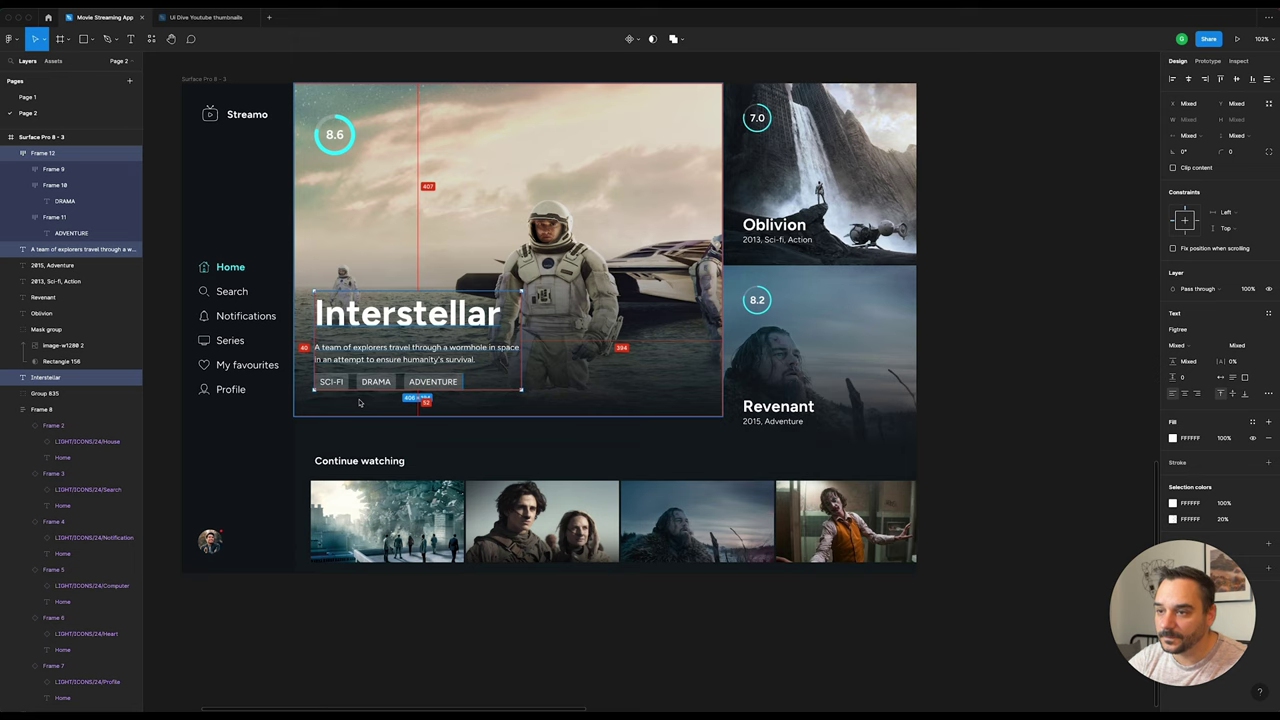
pyautogui.press('Up')
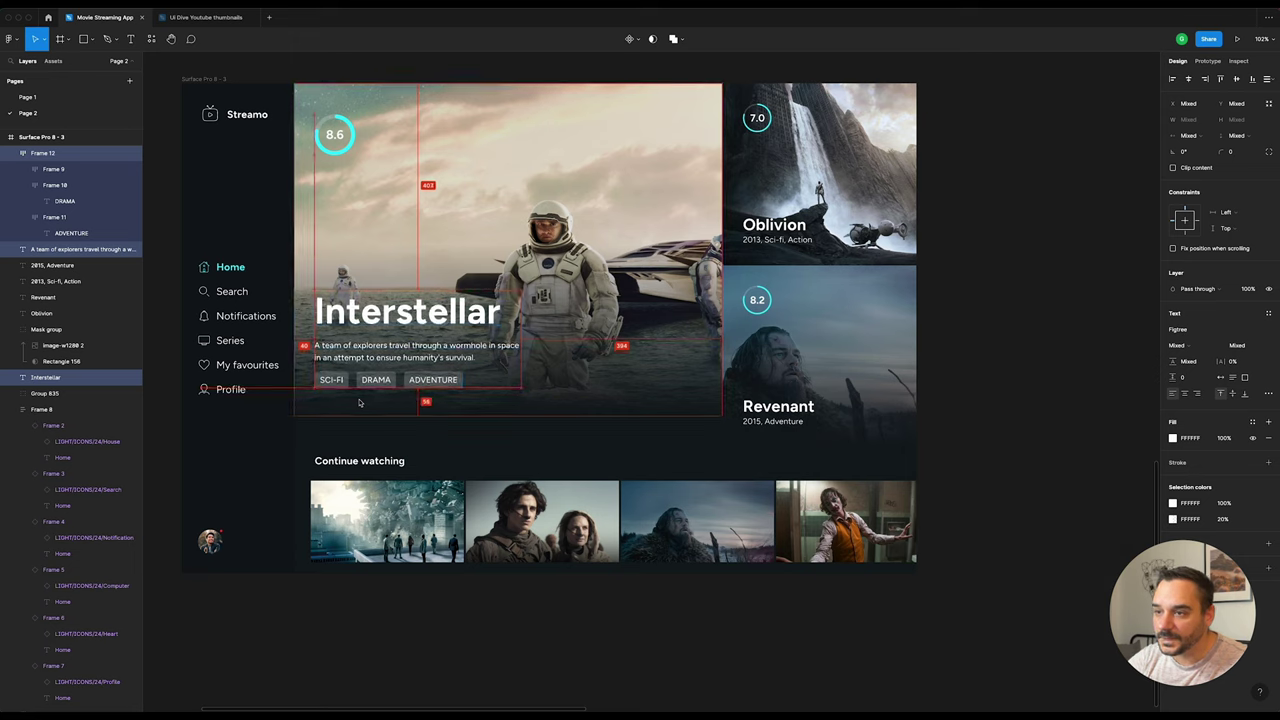
pyautogui.press('alt')
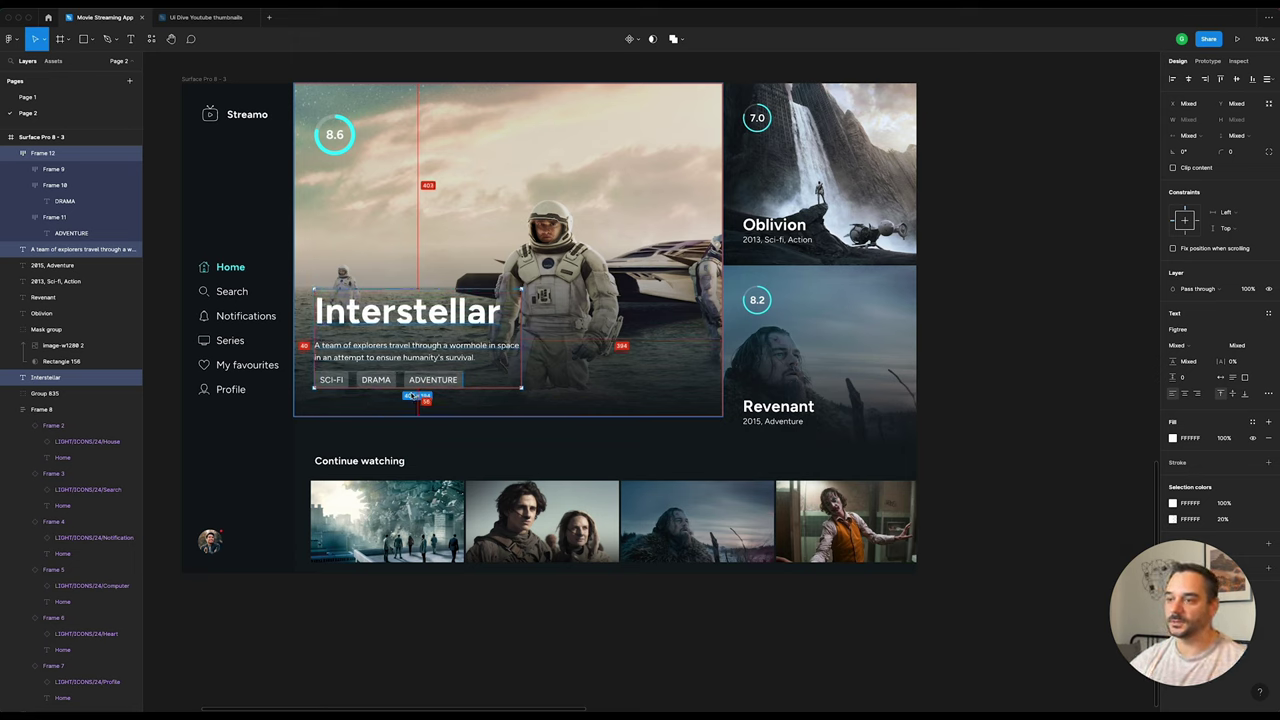
pyautogui.keyDown('ctrl'); pyautogui.click(443, 396); pyautogui.keyUp('ctrl')
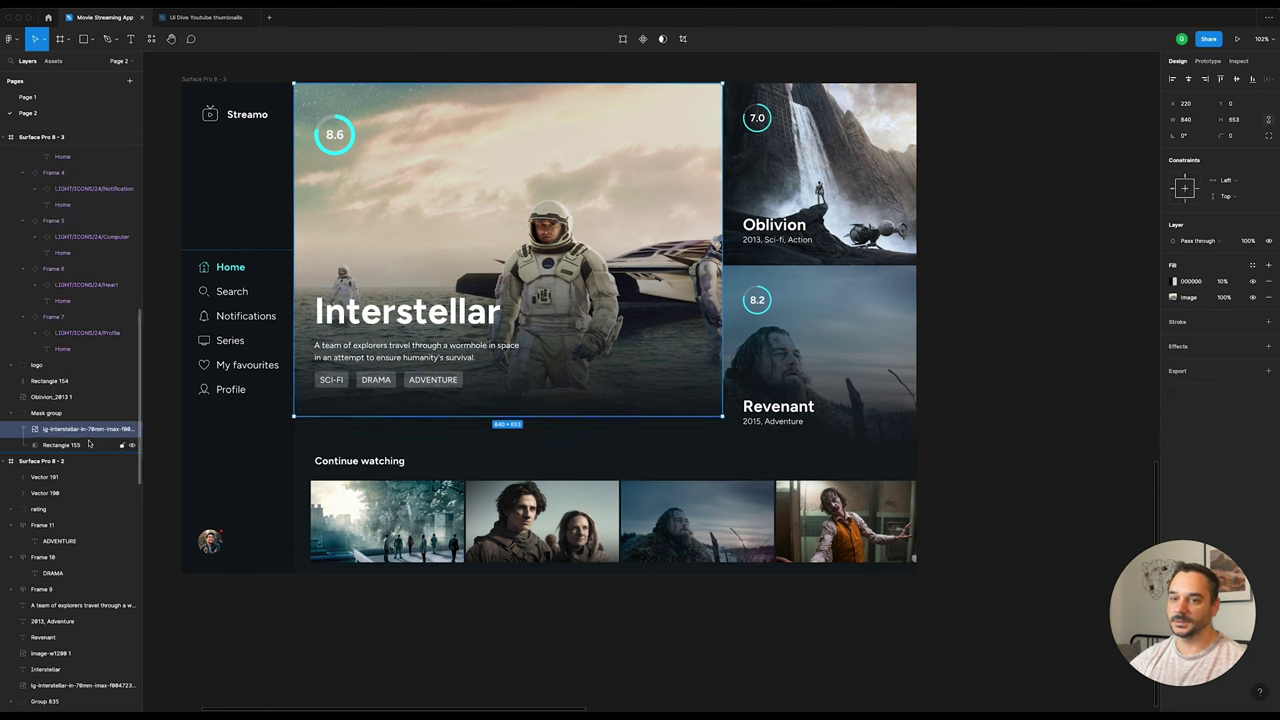
# Step: Set the hero image fill to Crop and enlarge and reposition the poster to frame the astronauts
pyautogui.click(1174, 297)
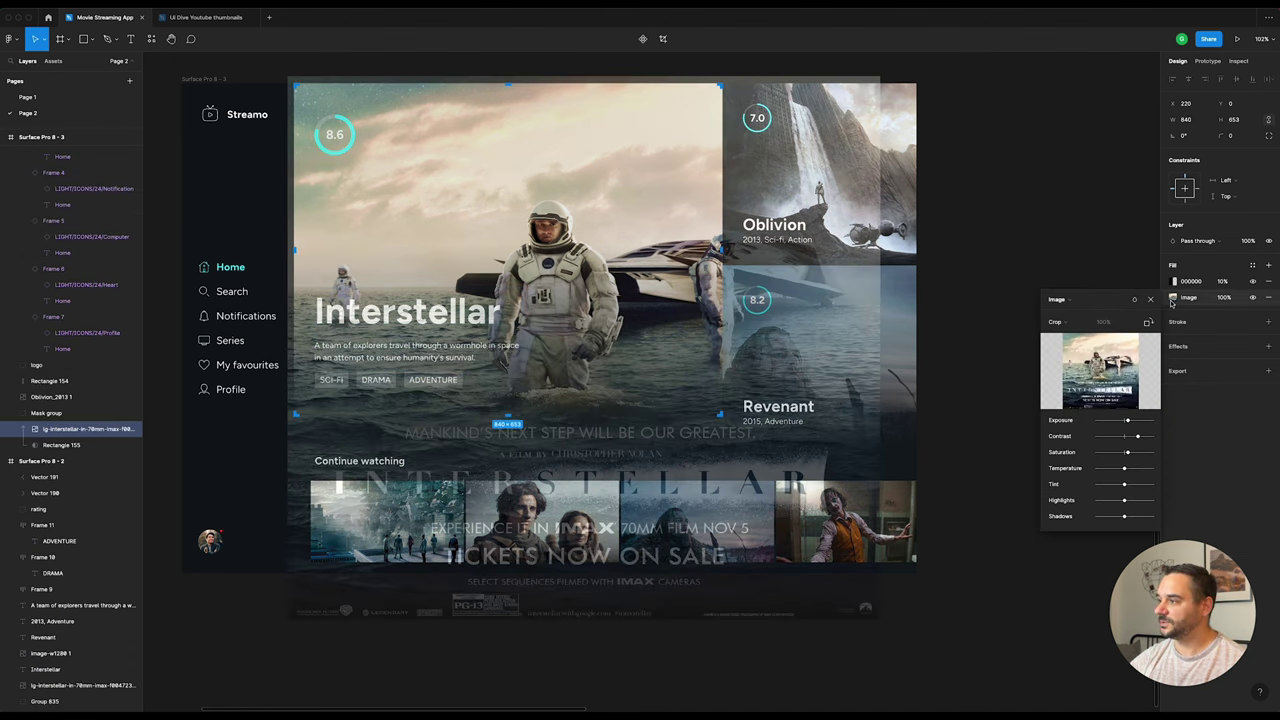
pyautogui.click(1060, 321)
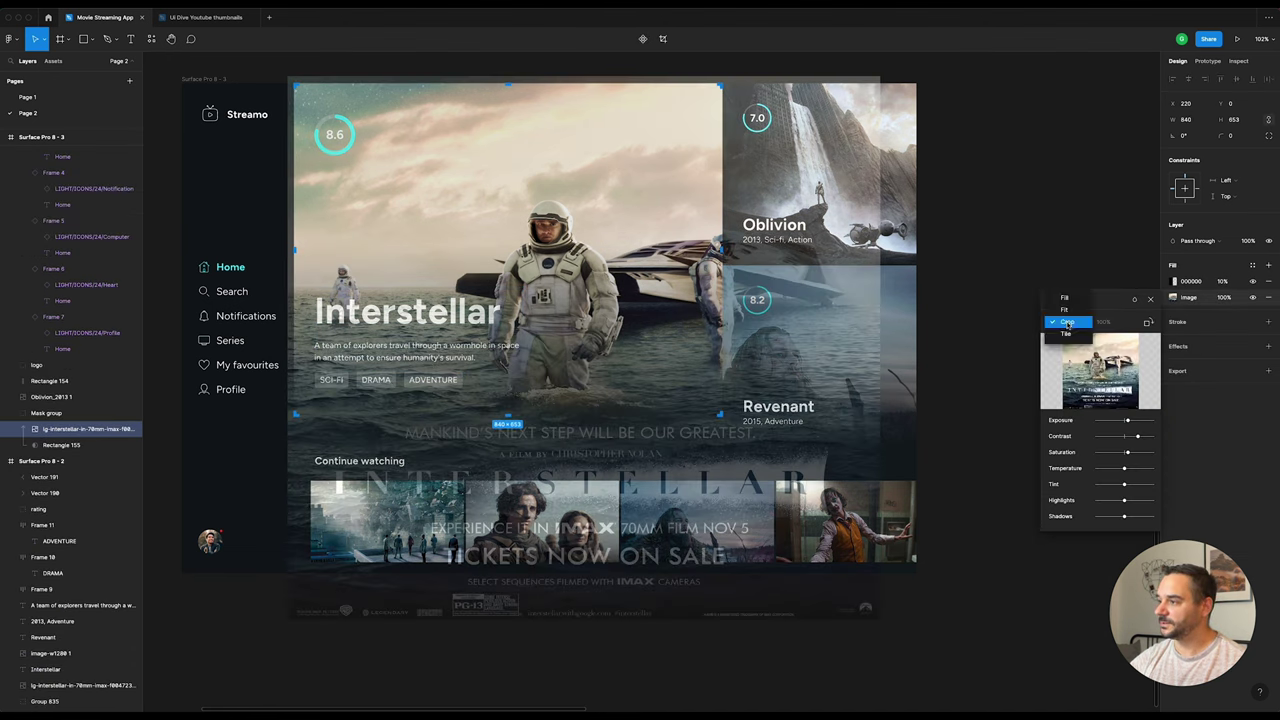
pyautogui.click(1077, 311)
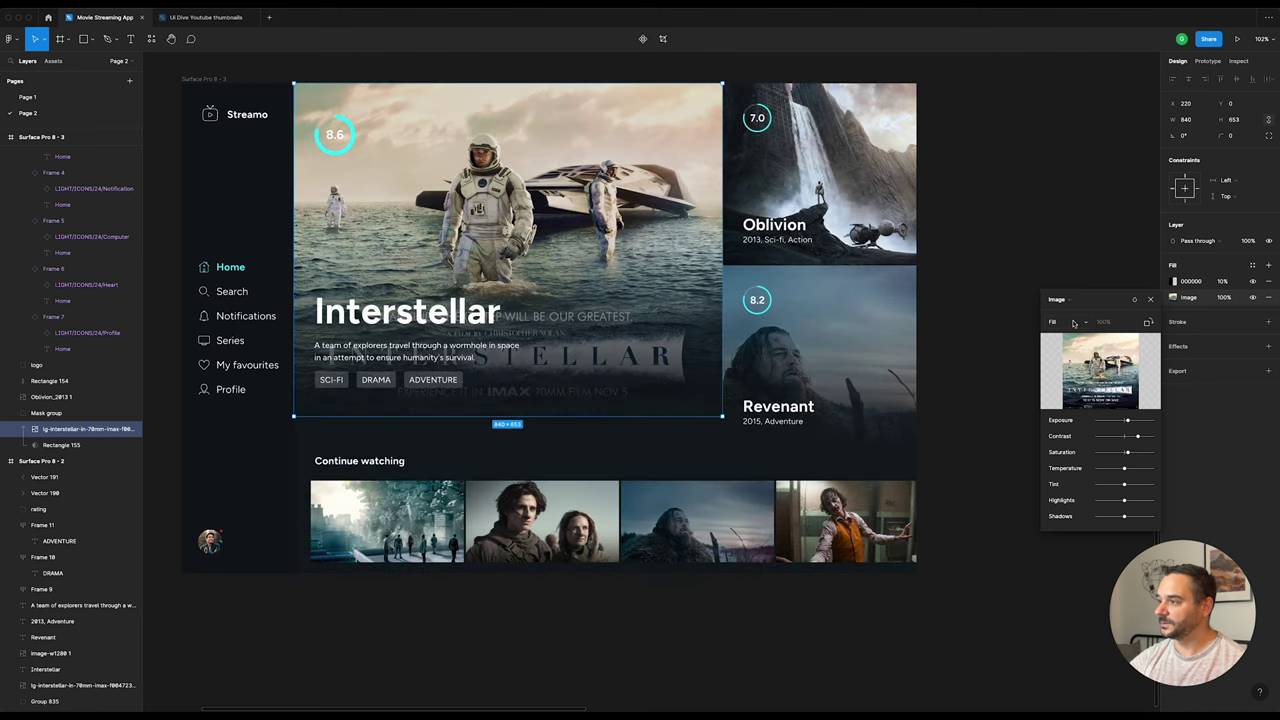
pyautogui.click(1073, 322)
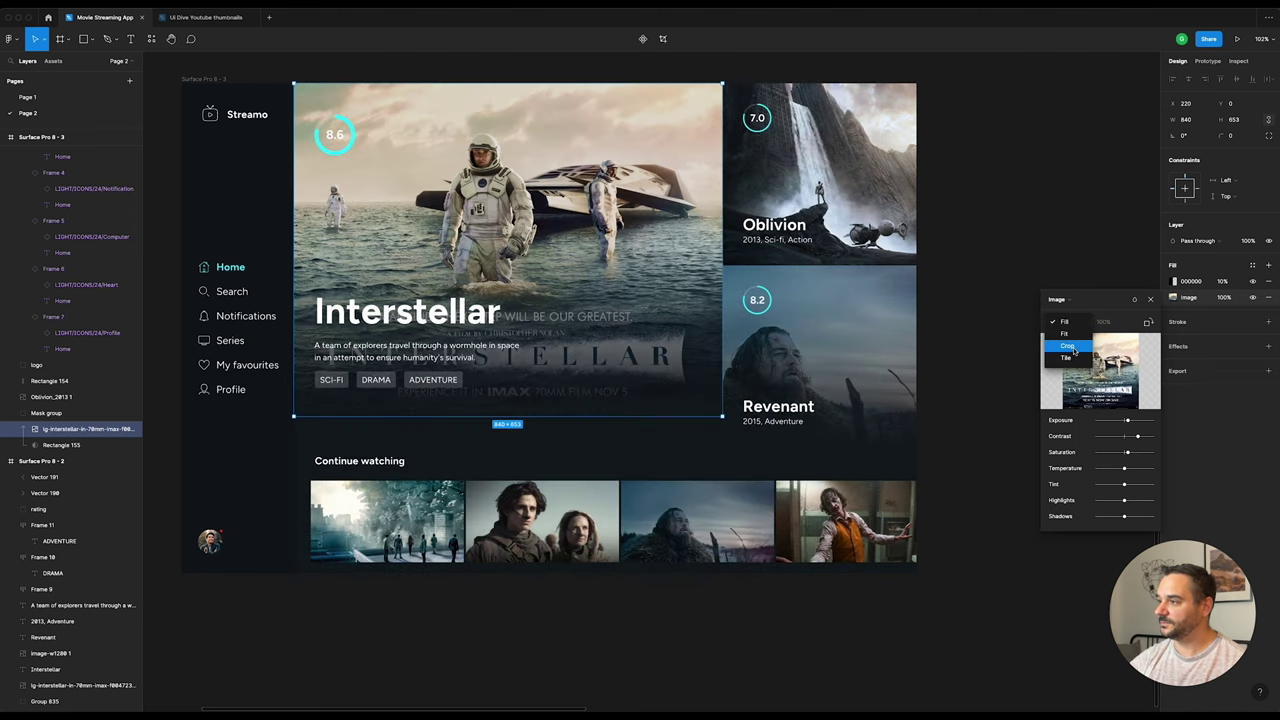
pyautogui.click(1068, 346)
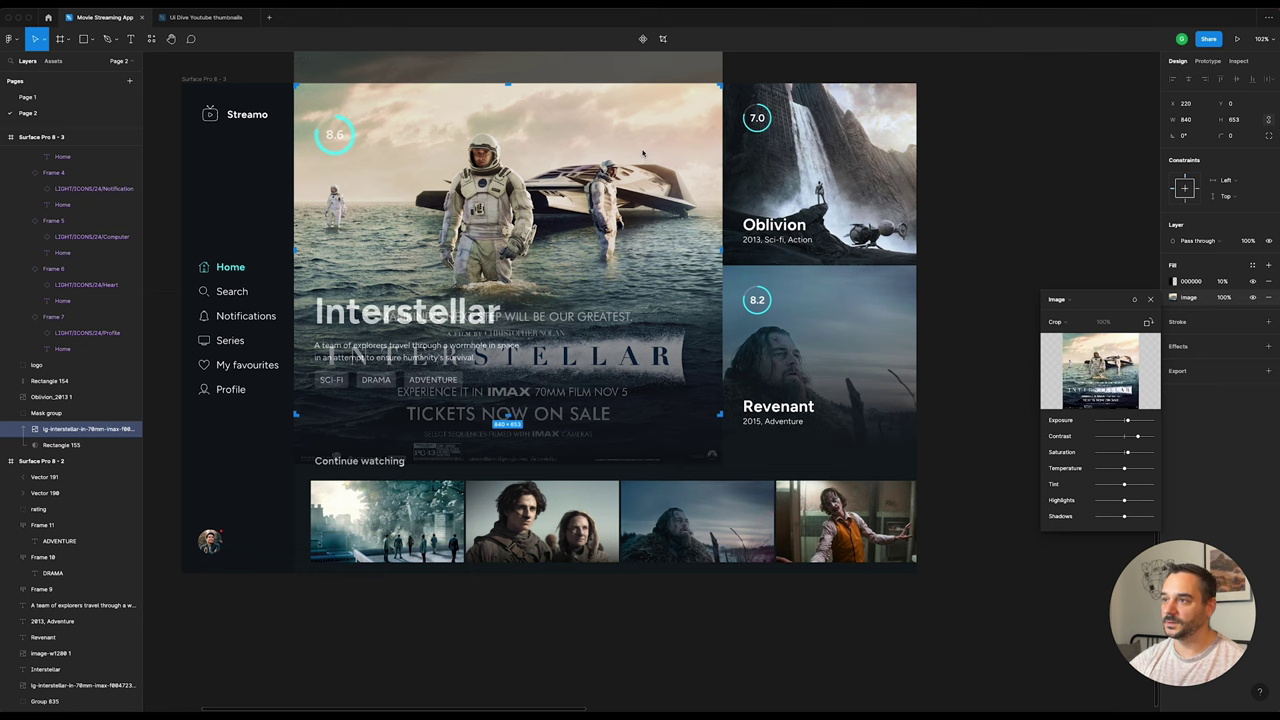
pyautogui.moveTo(643, 152); pyautogui.dragTo(773, 443)
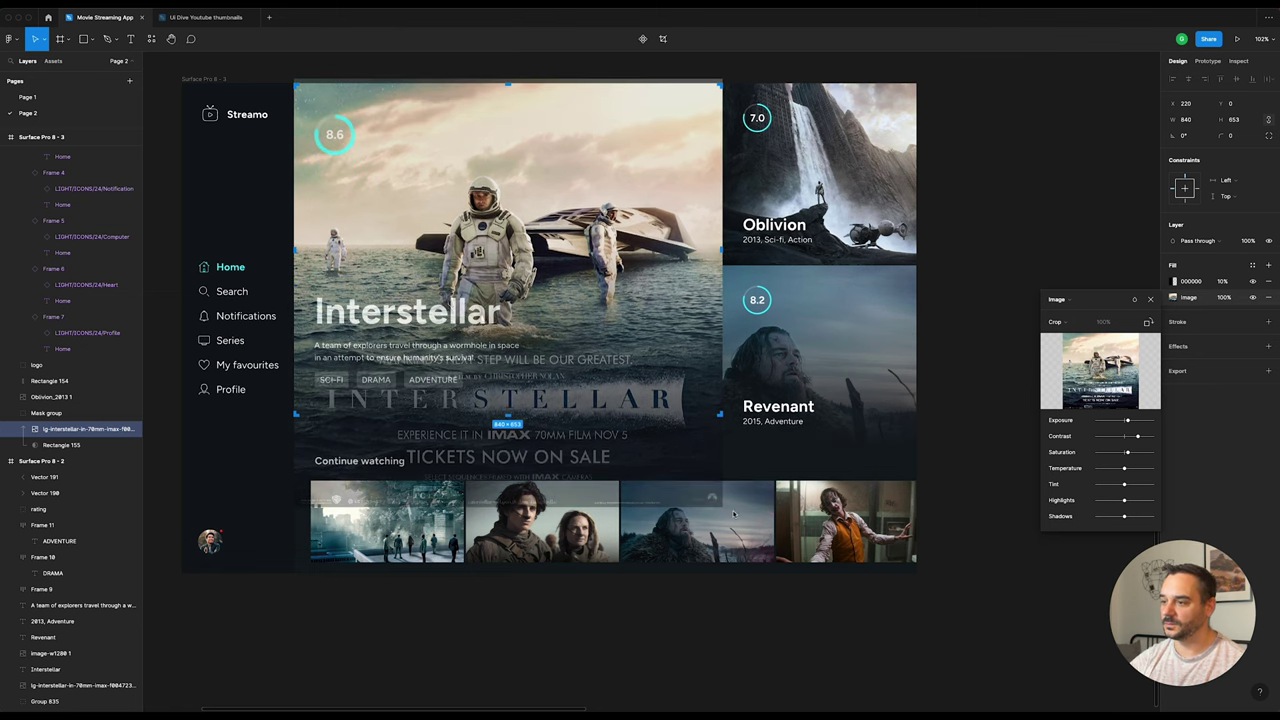
pyautogui.moveTo(724, 512)
pyautogui.mouseDown()
pyautogui.moveTo(848, 618)
pyautogui.moveTo(835, 609)
pyautogui.mouseUp()
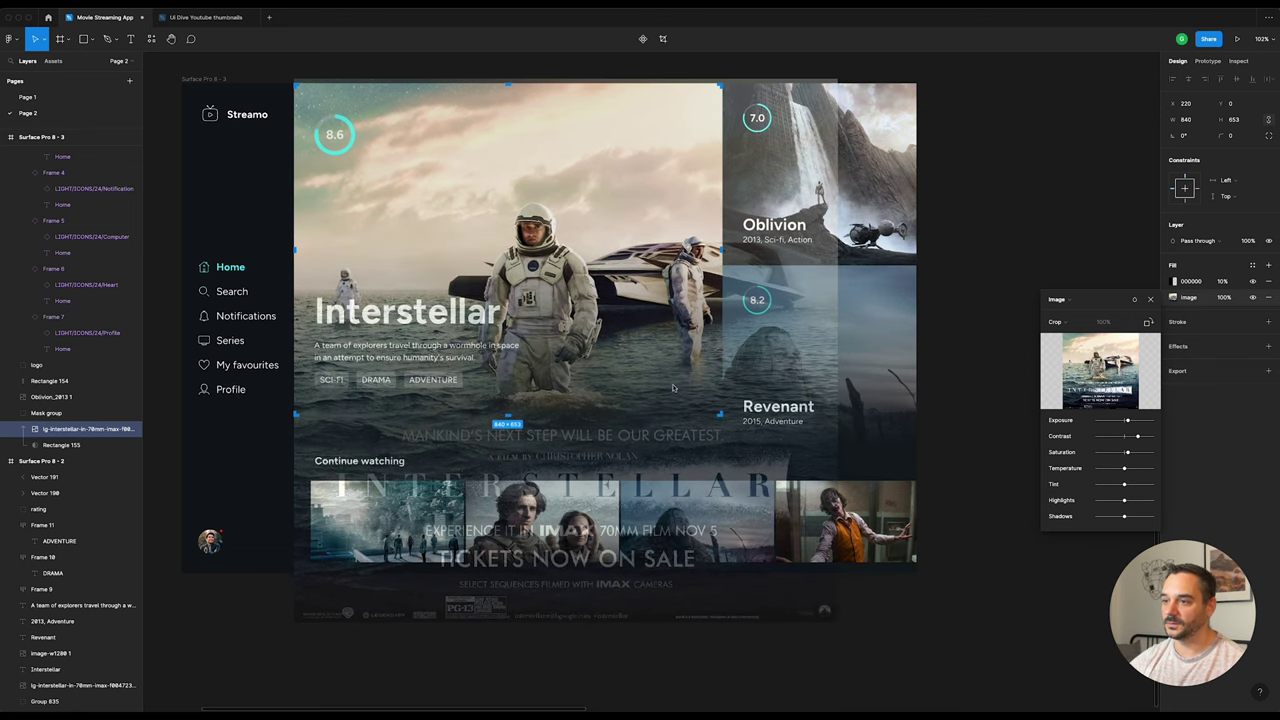
pyautogui.moveTo(660, 383); pyautogui.dragTo(659, 368)
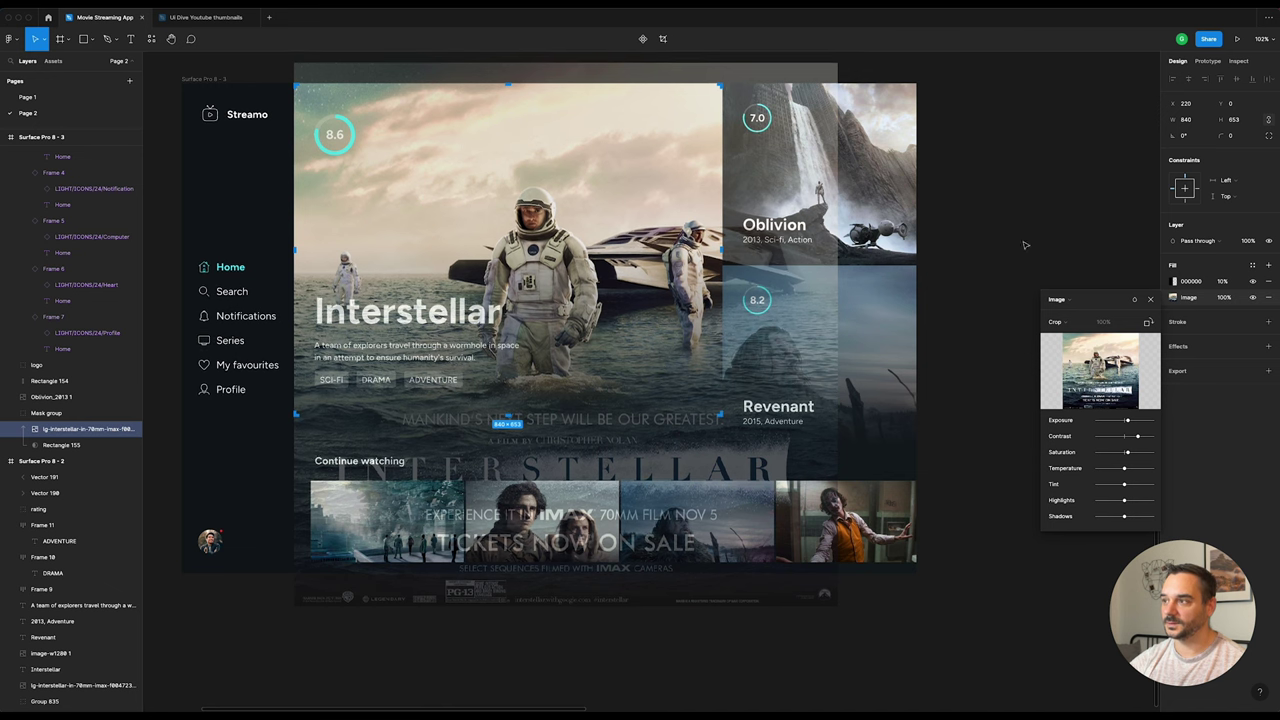
pyautogui.press('Return')
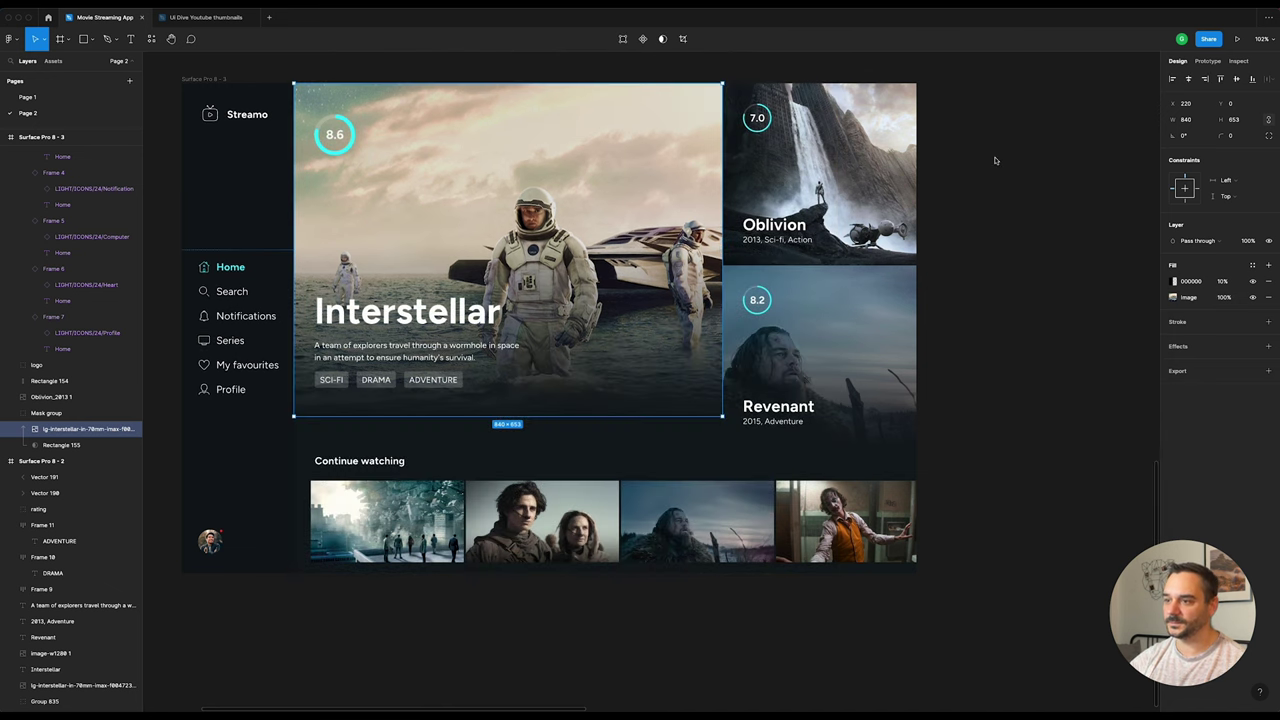
pyautogui.click(995, 160)
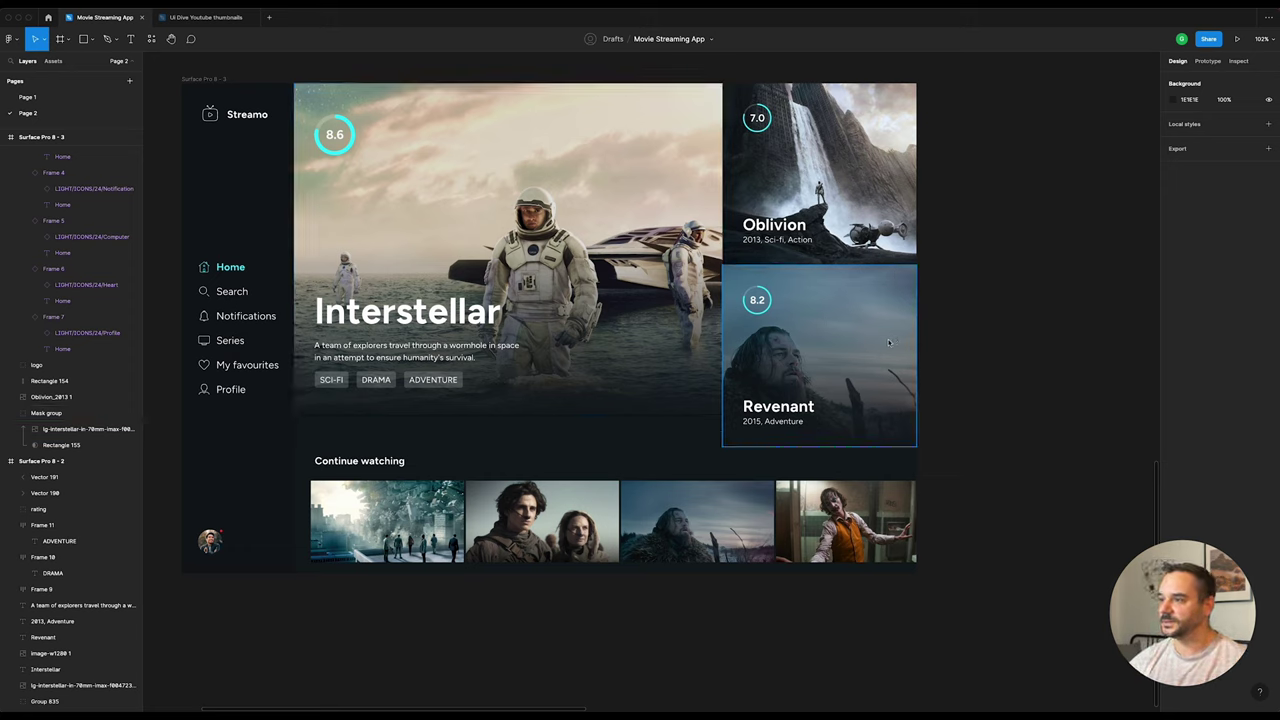
pyautogui.click(85, 428)
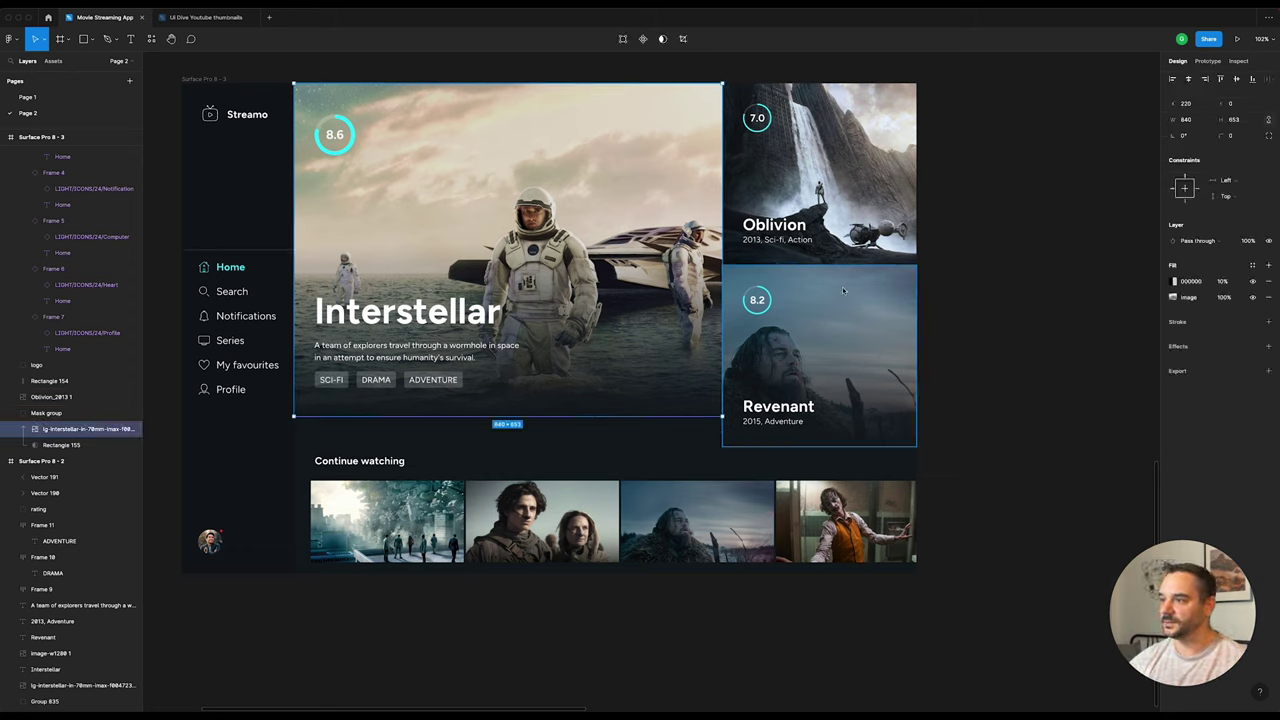
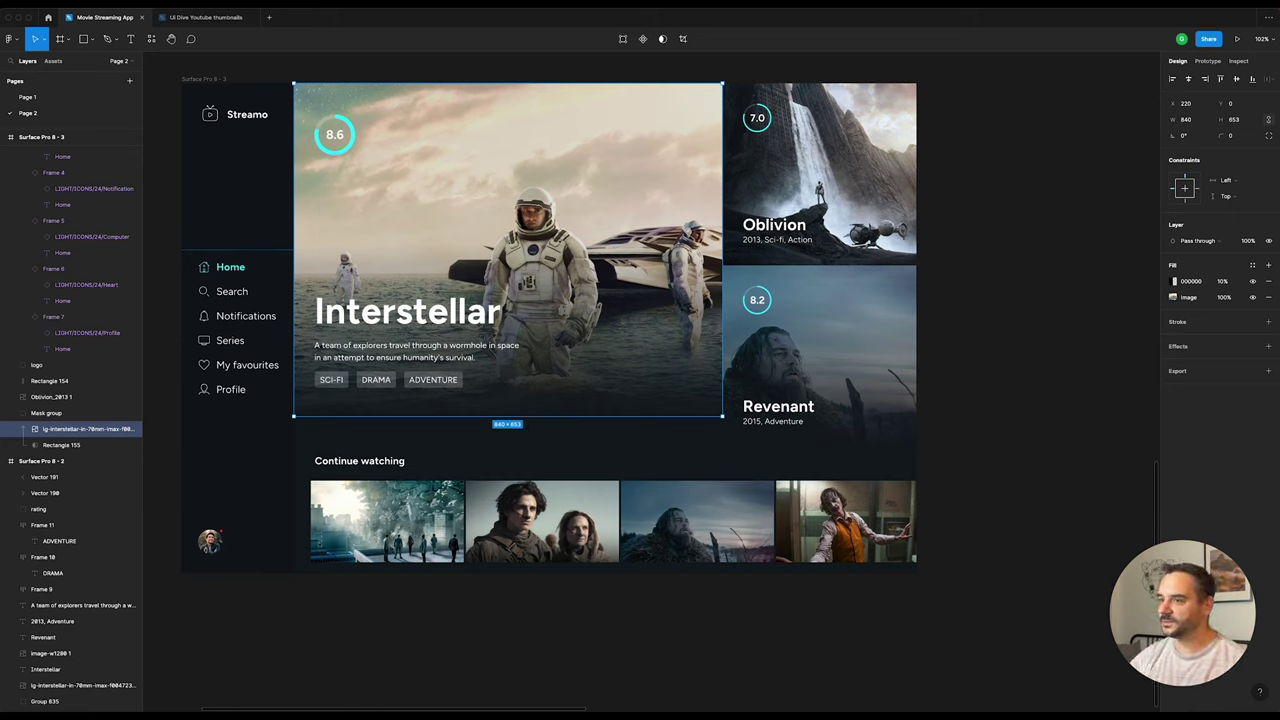
# Step: Compute 653/2 in Spotlight and set both right-column images to 326 tall
pyautogui.press('super+space')
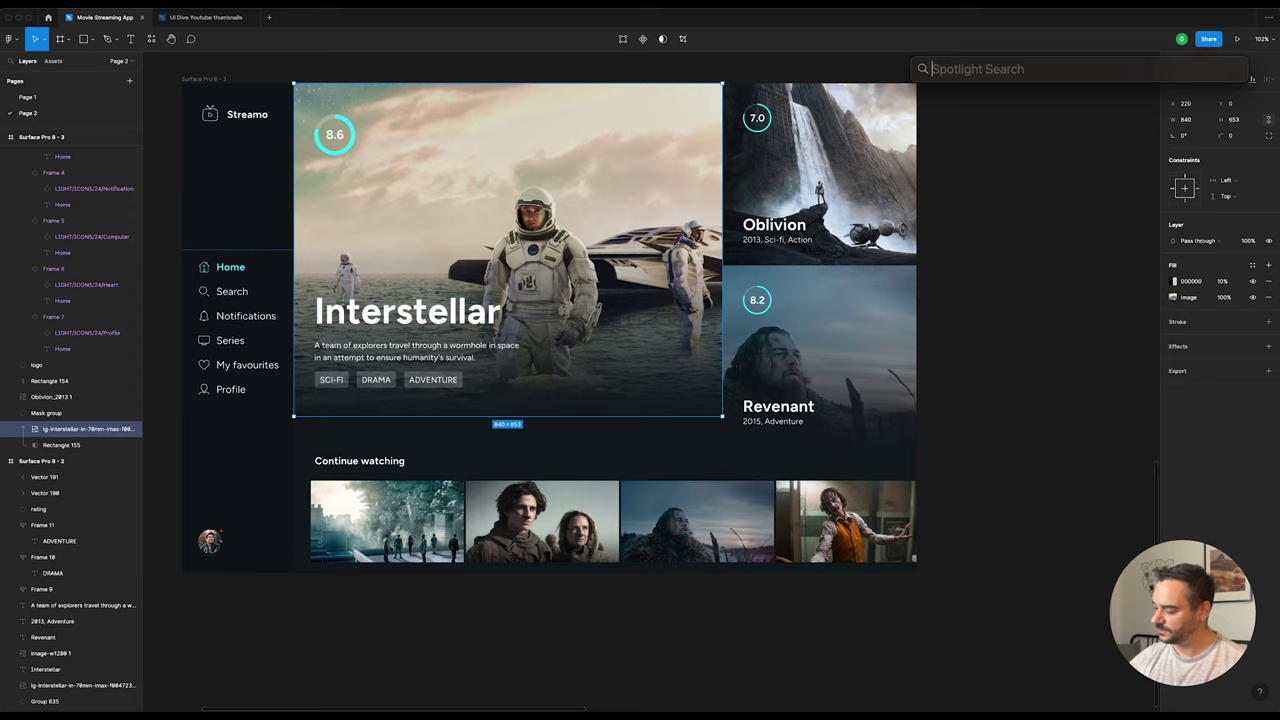
pyautogui.write('653')
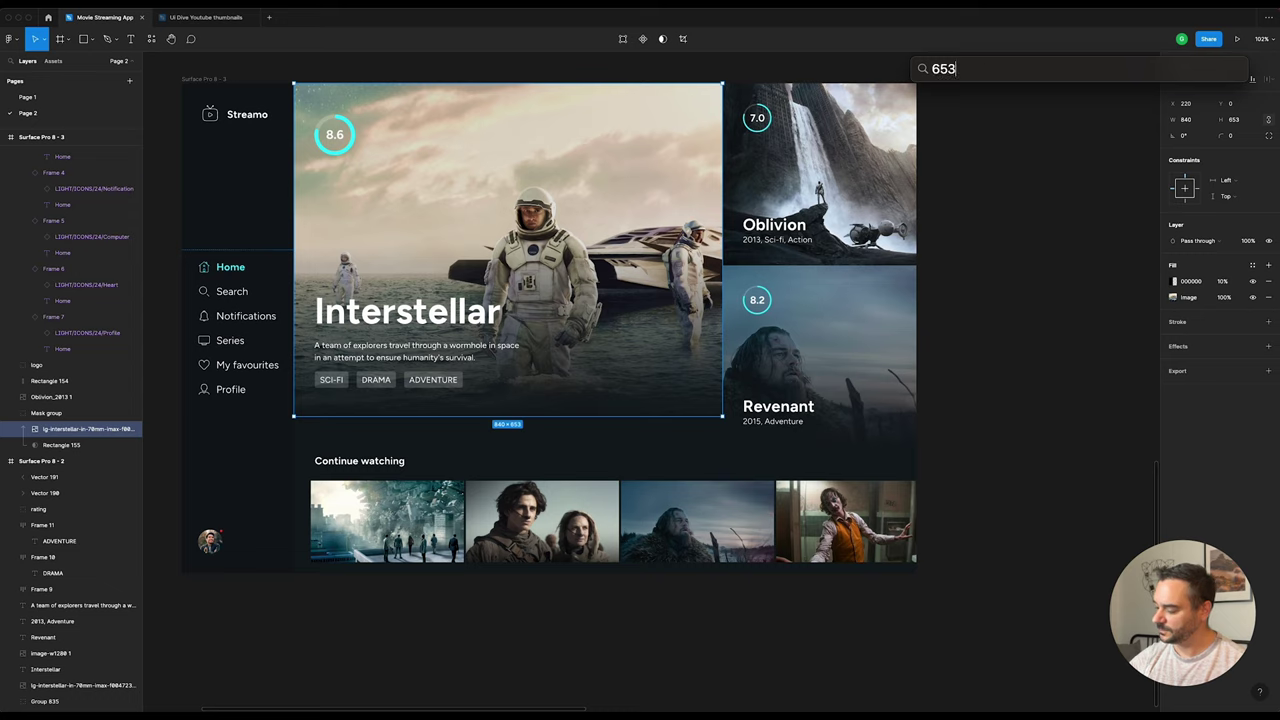
pyautogui.write('/2')
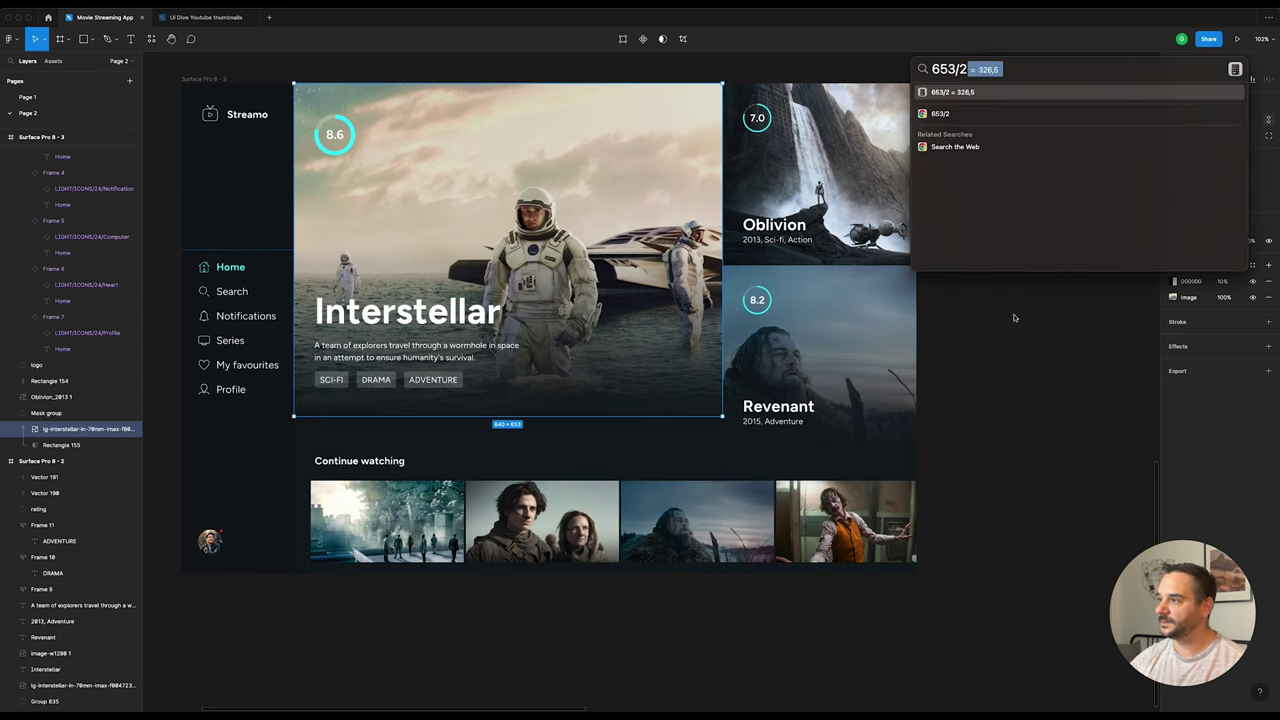
pyautogui.press('Escape')
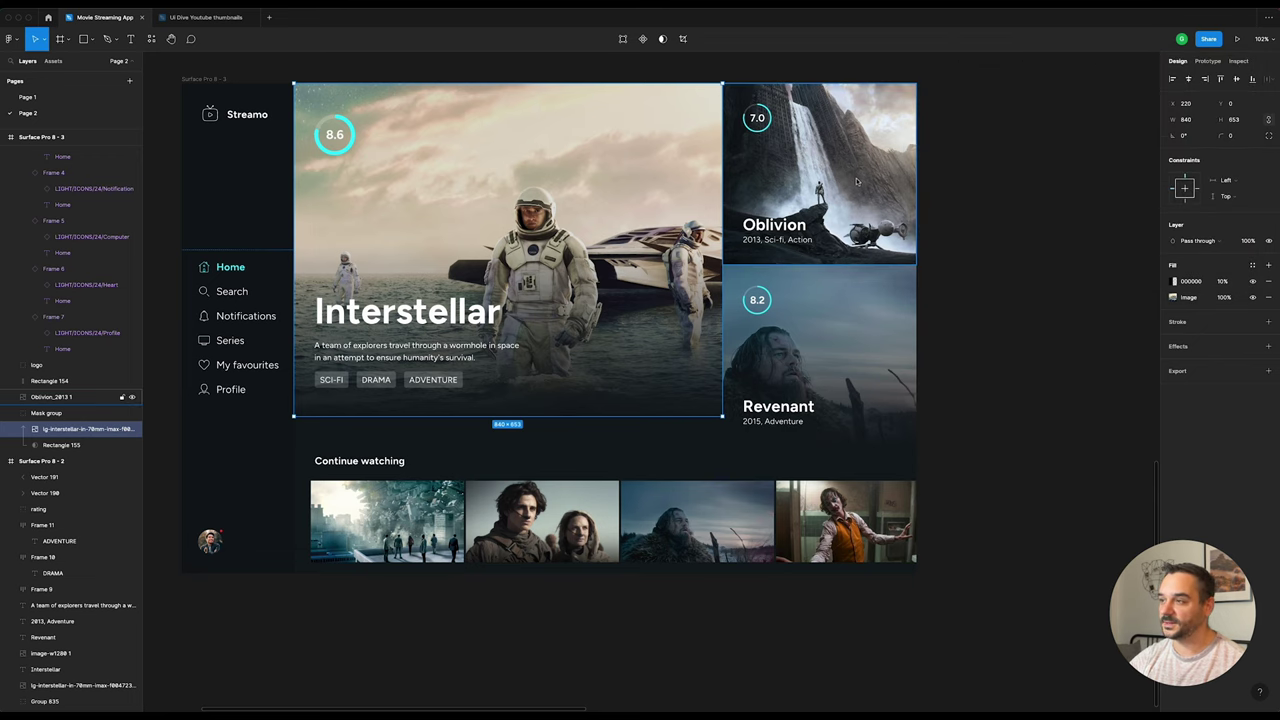
pyautogui.click(825, 316)
pyautogui.keyDown('shift'); pyautogui.click(825, 316); pyautogui.keyUp('shift')
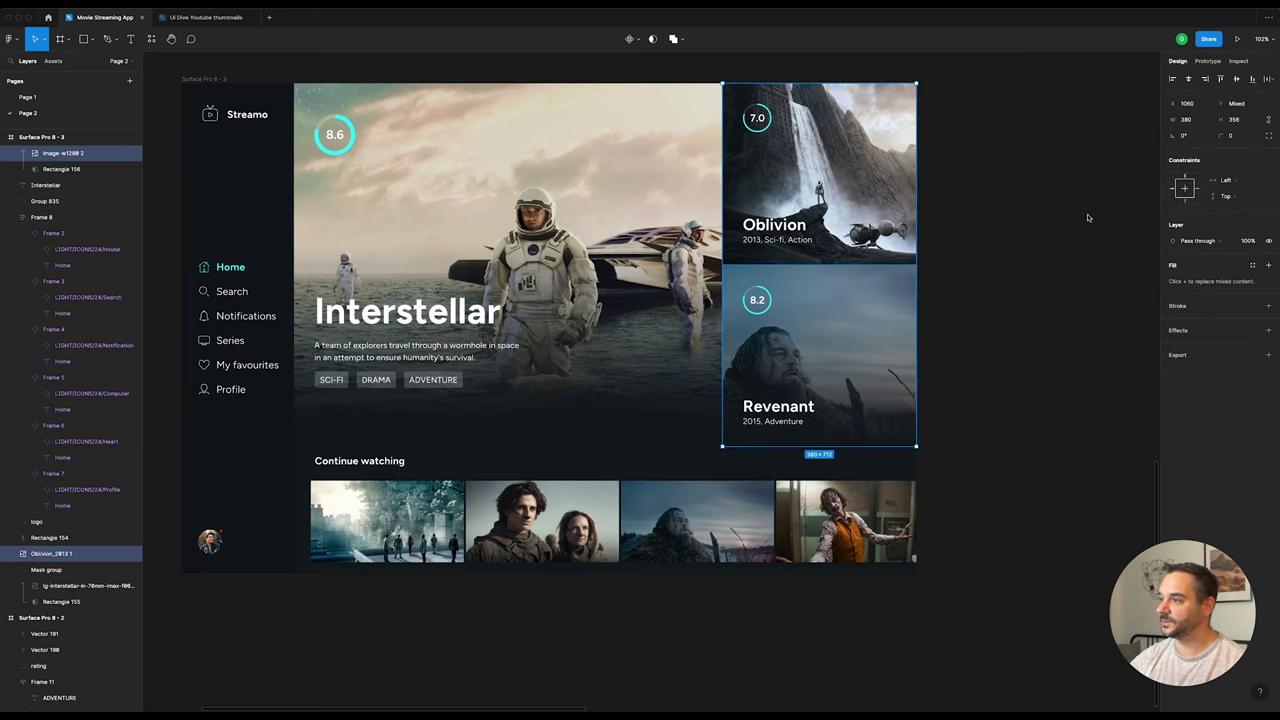
pyautogui.doubleClick(1245, 121)
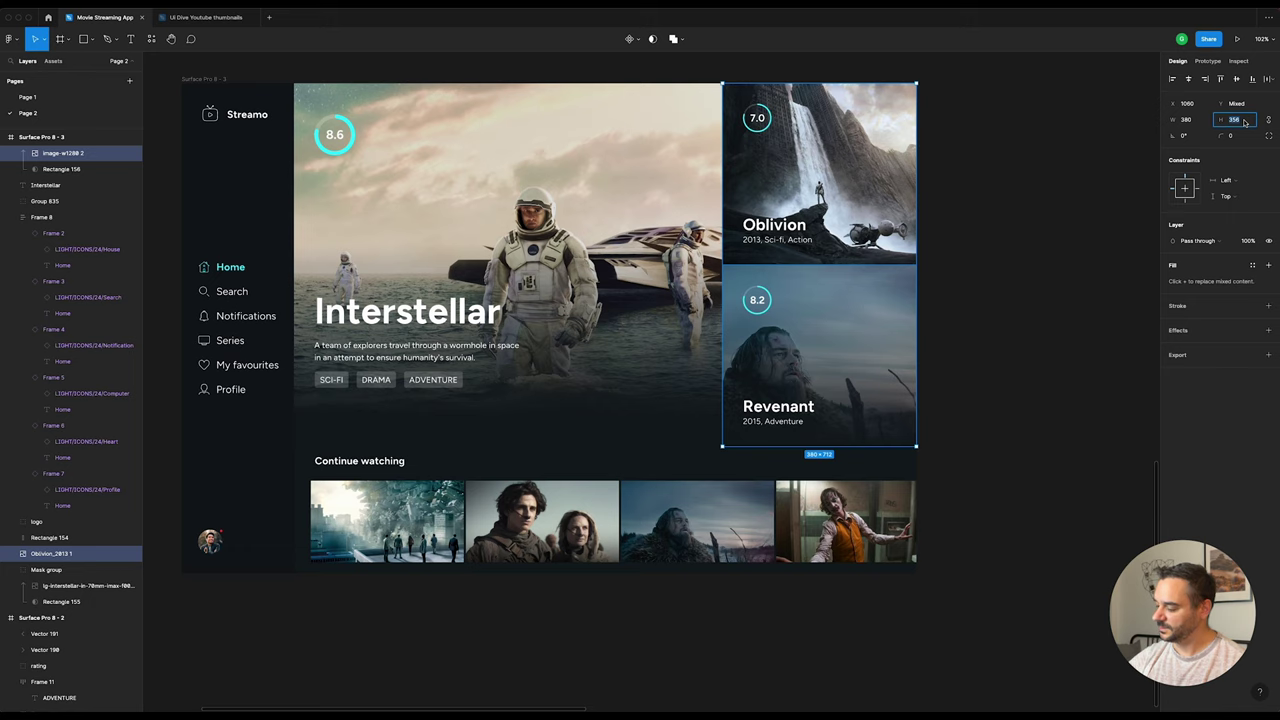
pyautogui.write('346')
pyautogui.press('Return')
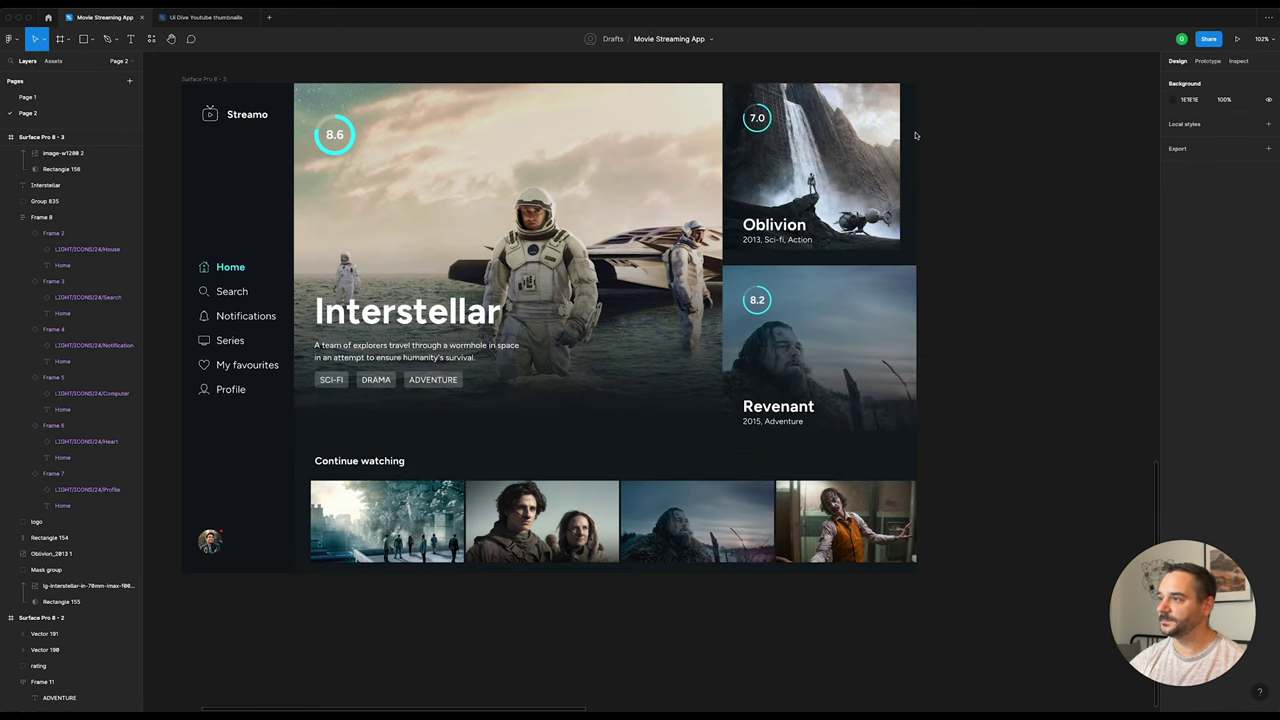
# Step: Widen the Oblivion image to 380 and move the Revenant card flush beneath it
pyautogui.click(891, 133)
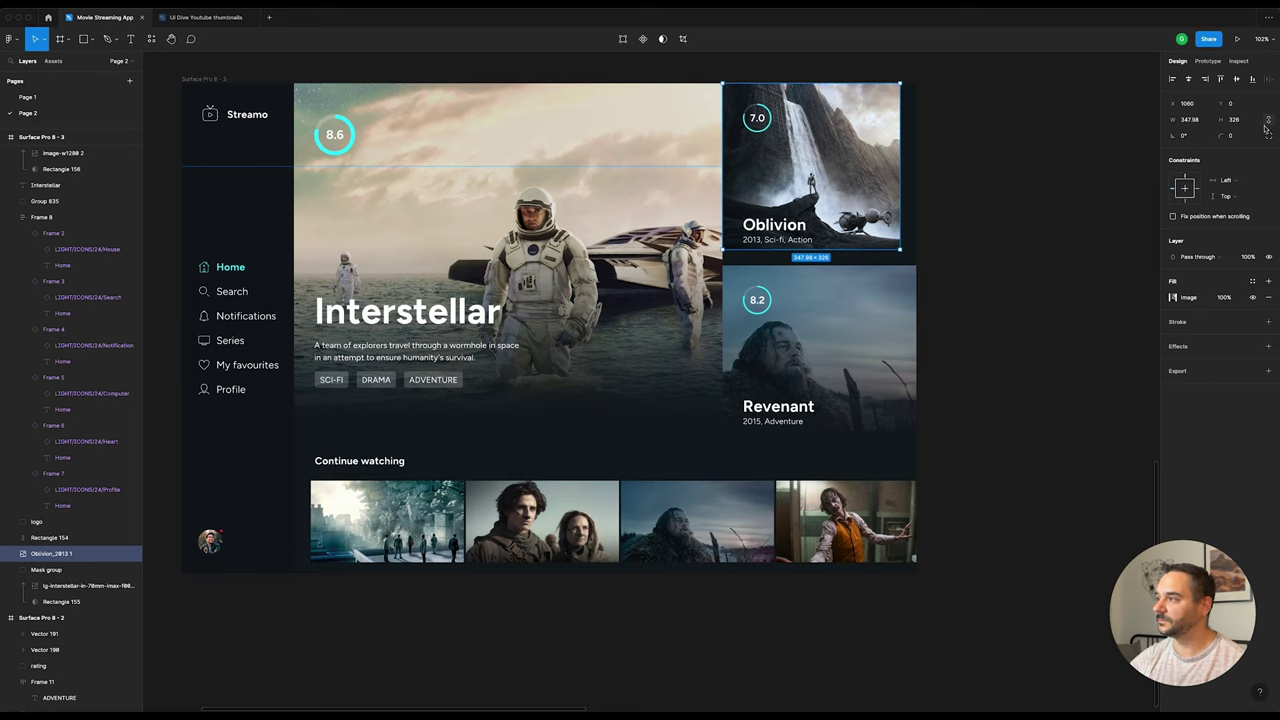
pyautogui.moveTo(902, 136); pyautogui.dragTo(916, 136)
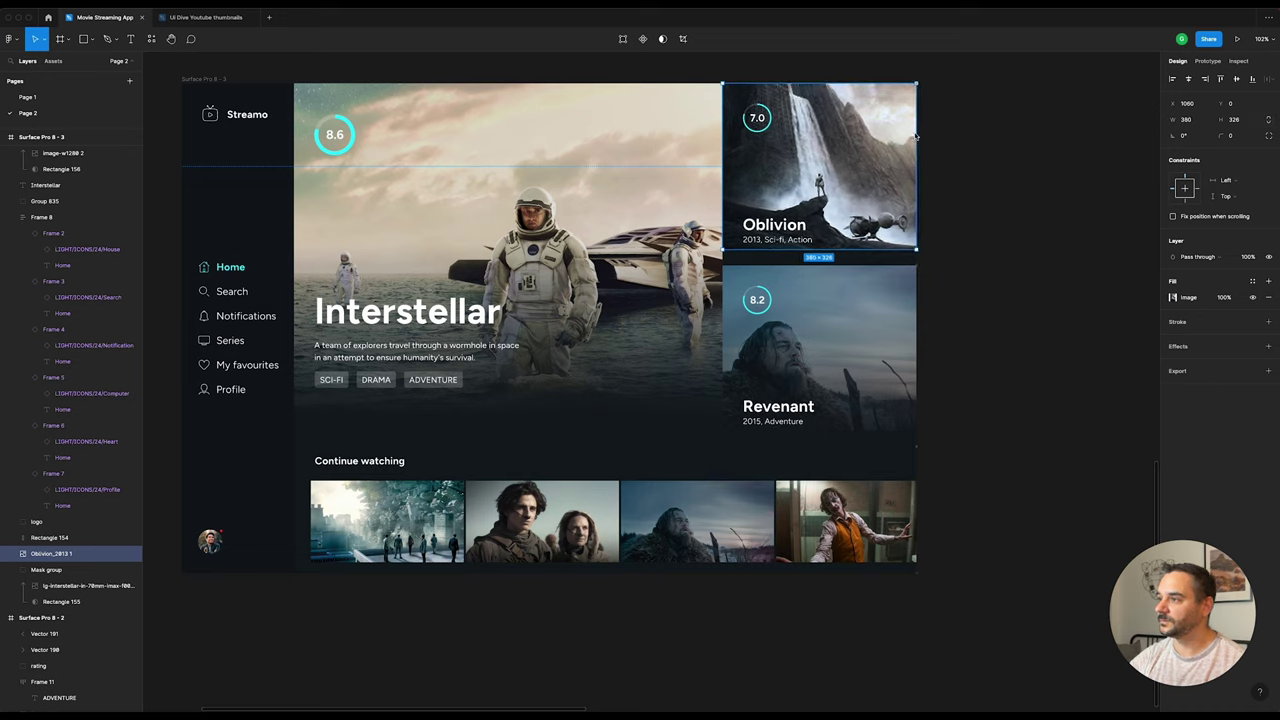
pyautogui.click(900, 278)
pyautogui.moveTo(866, 317); pyautogui.dragTo(868, 303)
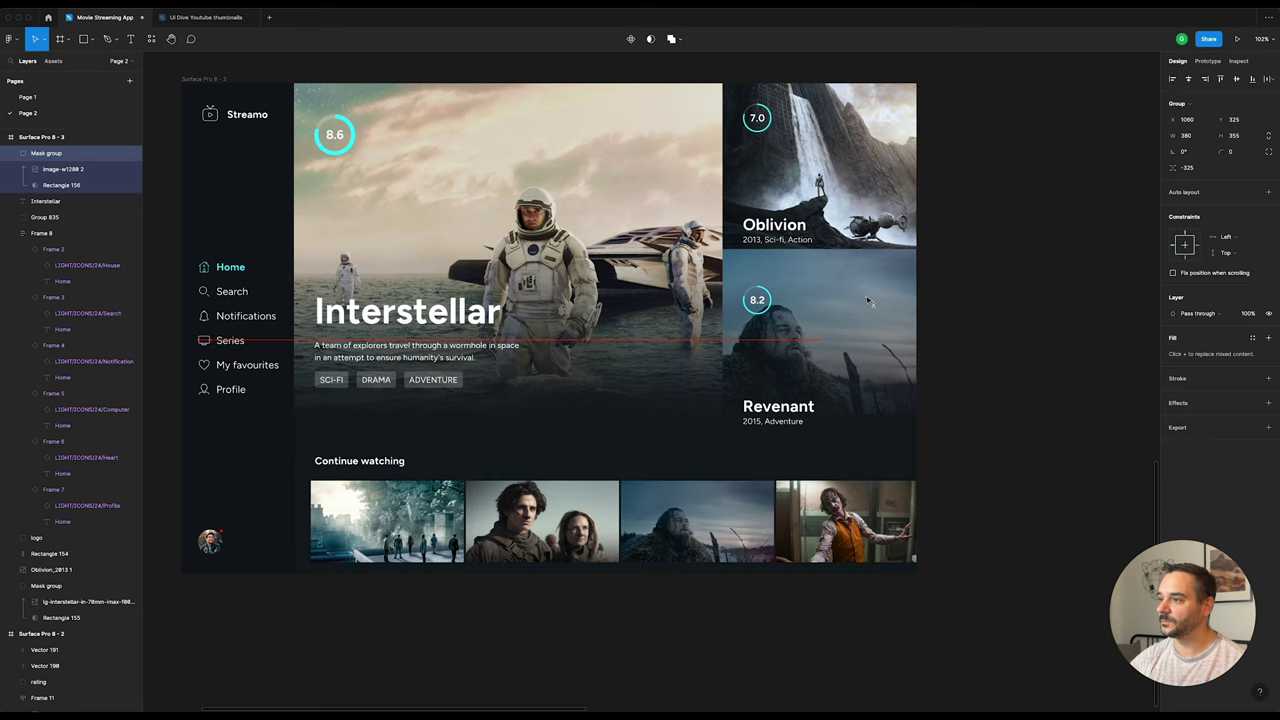
pyautogui.press('Up')
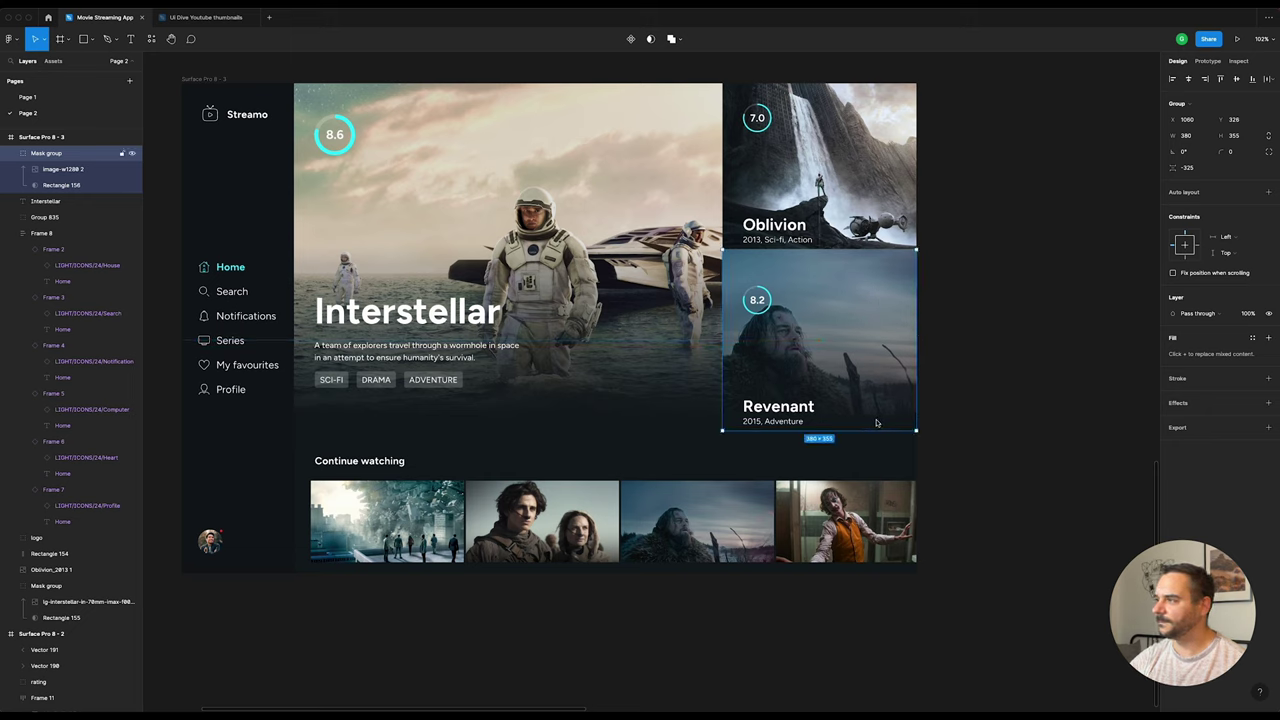
pyautogui.click(1248, 140)
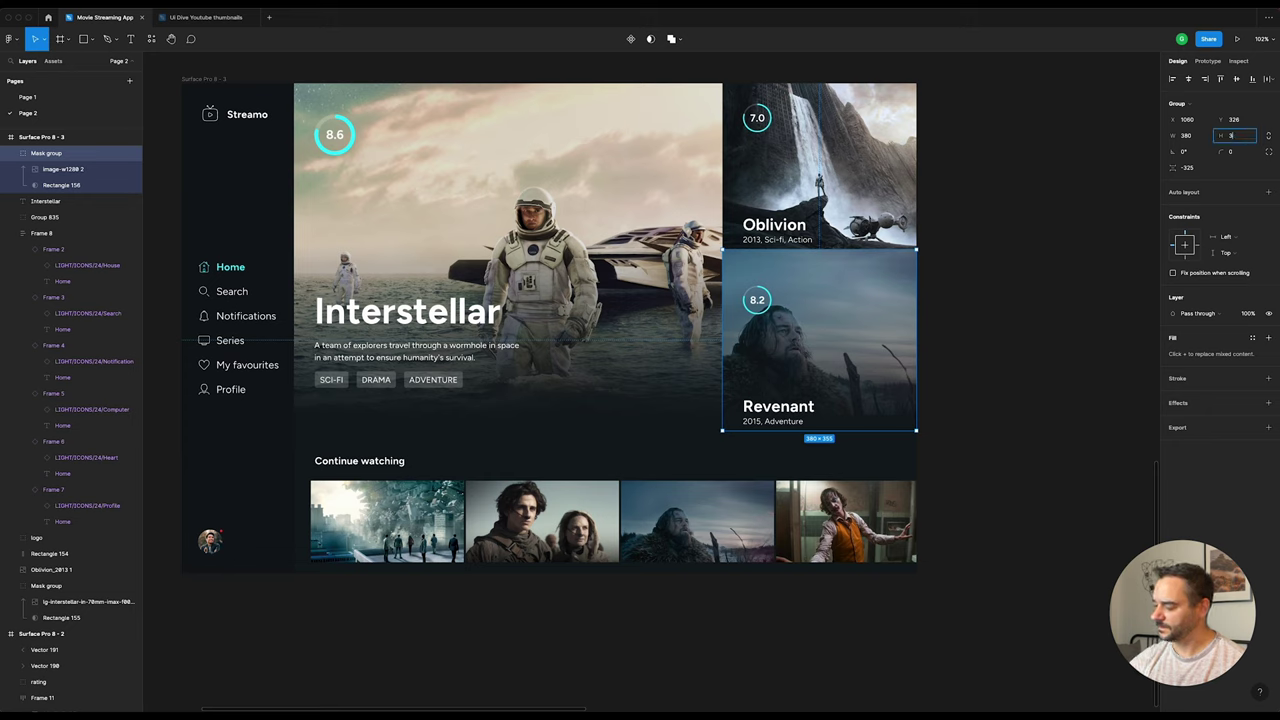
pyautogui.write('26')
# Step: Move the Revenant title, year and 8.2 rating badge up within the card
pyautogui.click(770, 408)
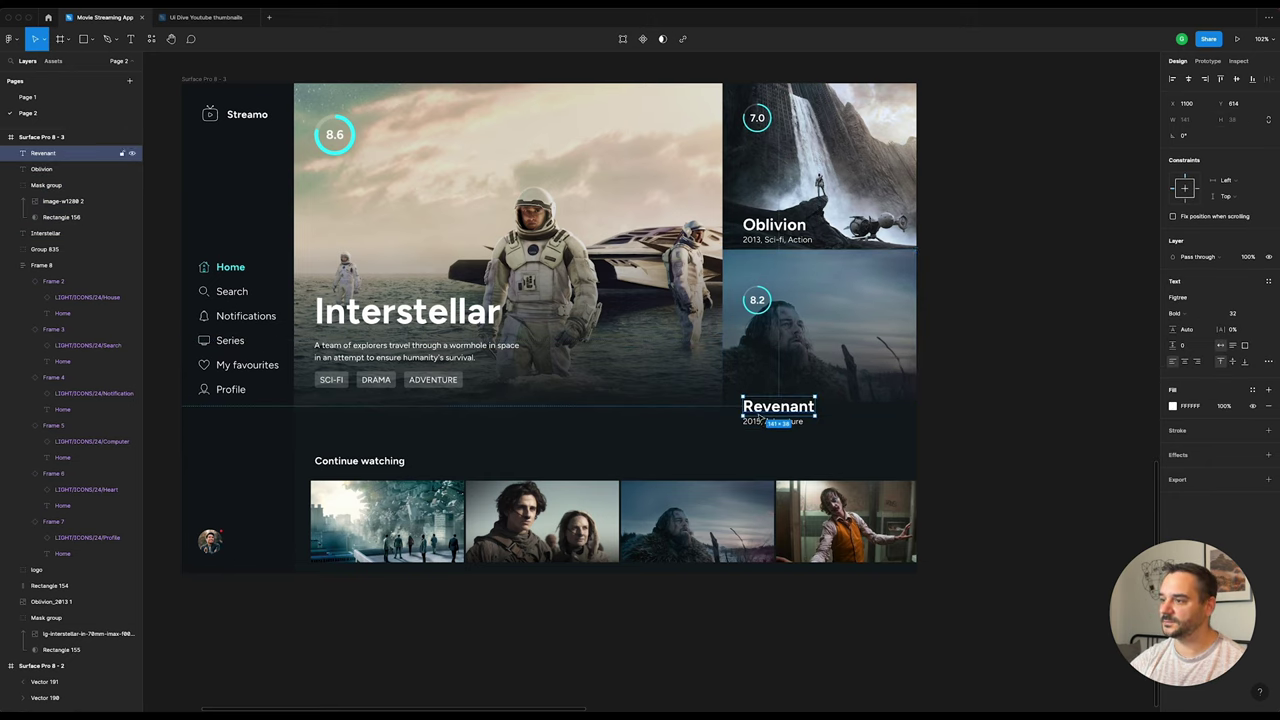
pyautogui.moveTo(763, 423); pyautogui.dragTo(761, 400)
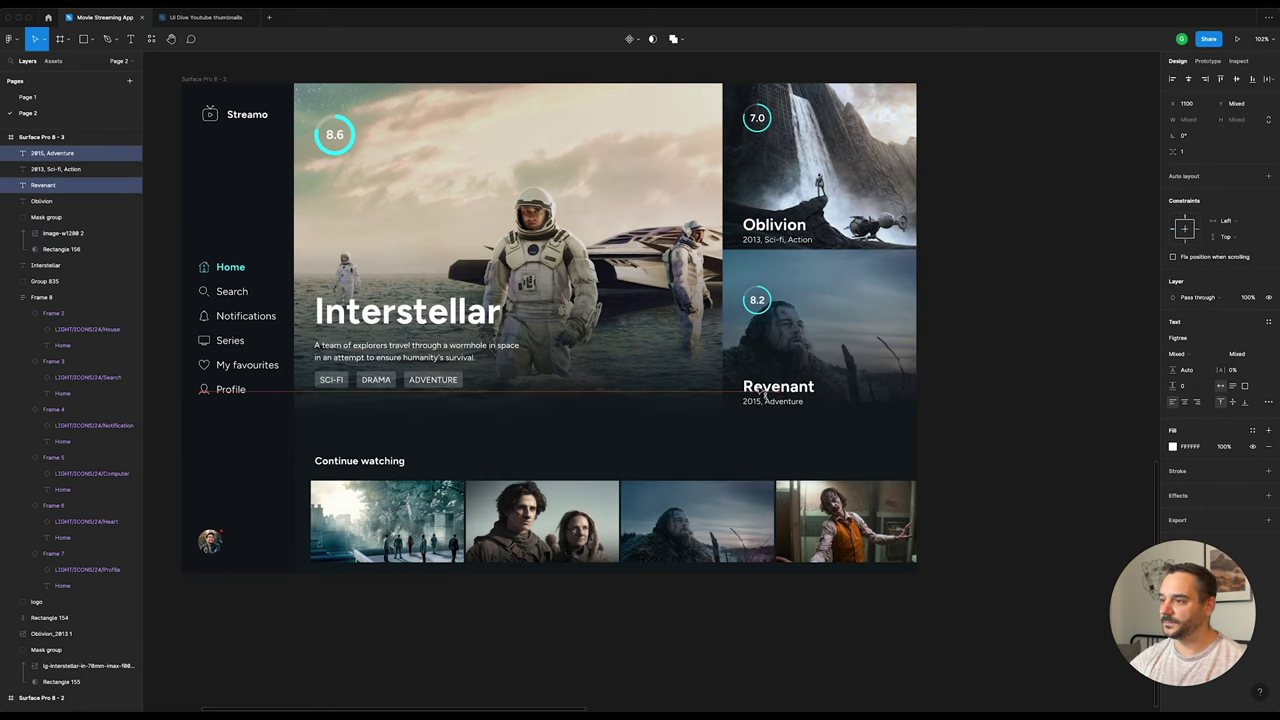
pyautogui.click(757, 302)
pyautogui.moveTo(757, 302); pyautogui.dragTo(757, 282)
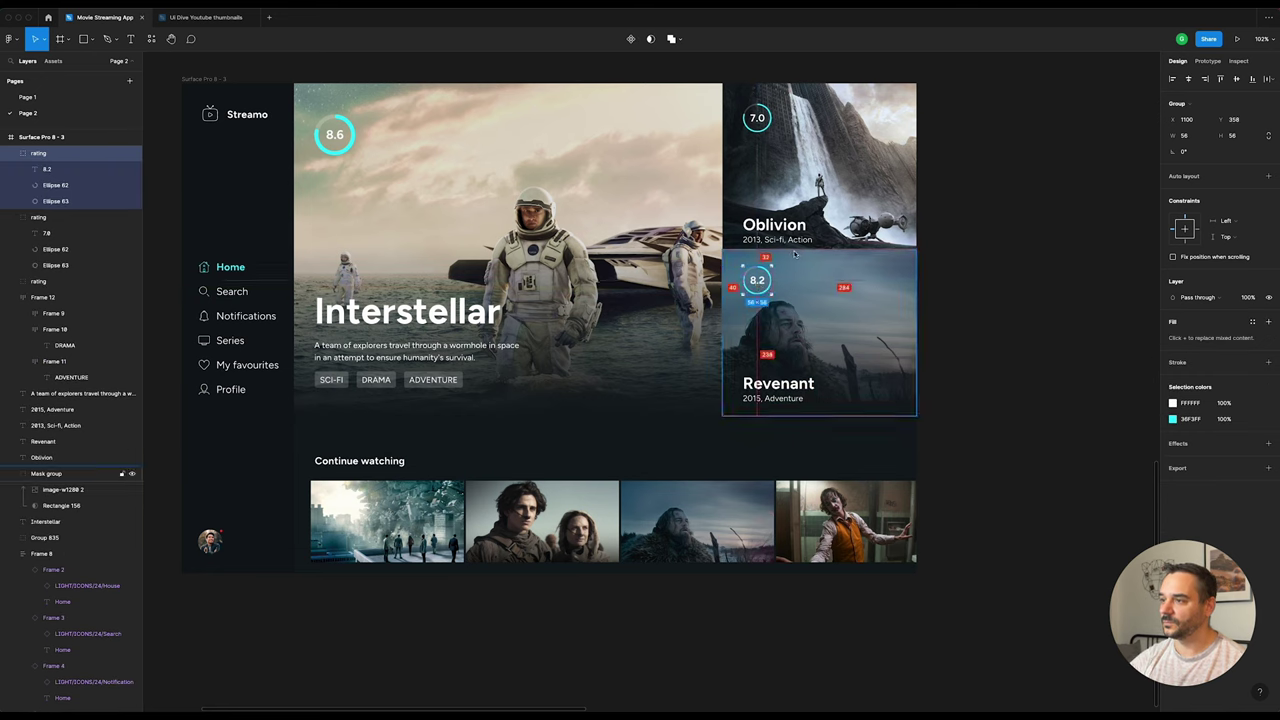
pyautogui.press('Down')
pyautogui.press('Down')
pyautogui.press('Down')
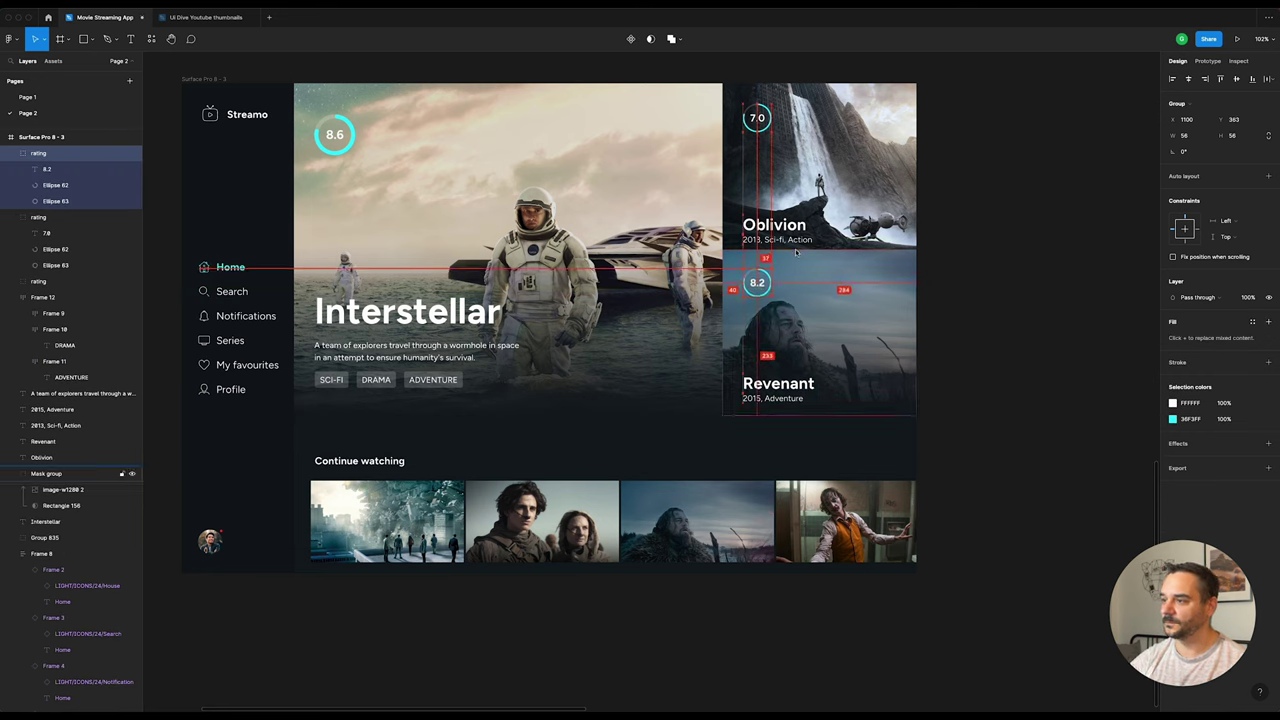
# Step: Shift the Oblivion title and year-genre line up in their card
pyautogui.click(765, 118)
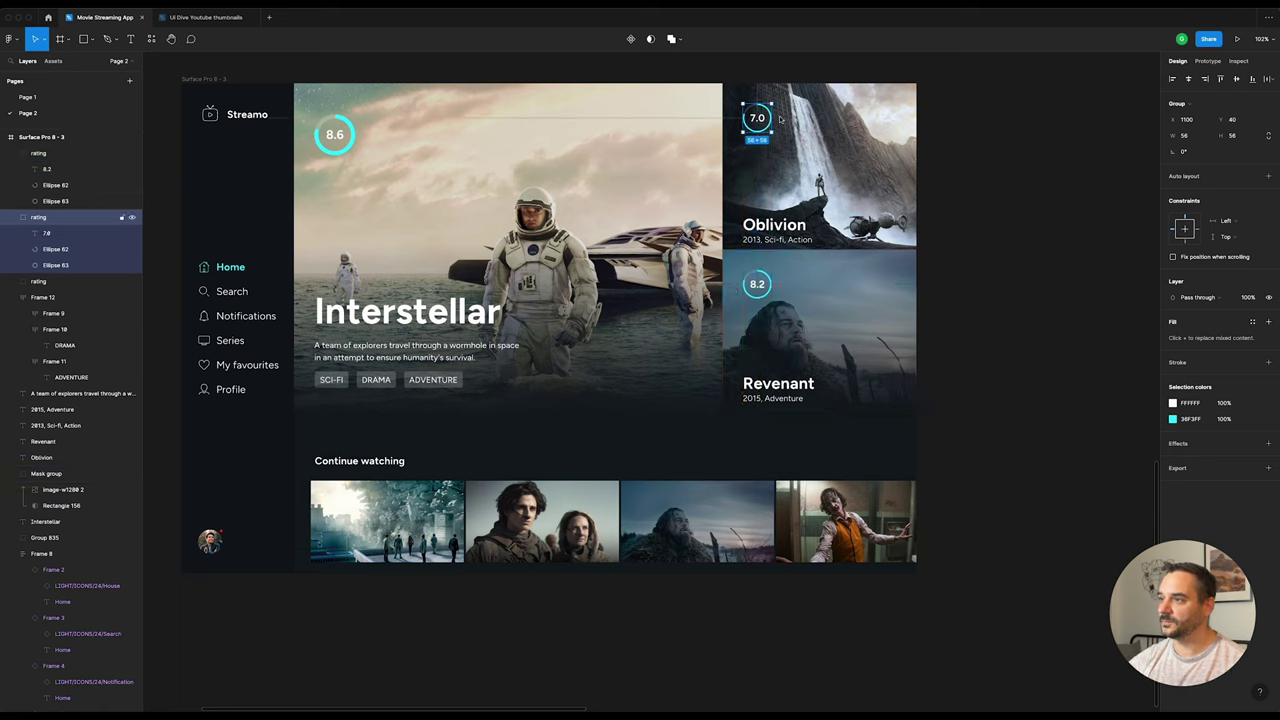
pyautogui.click(785, 224)
pyautogui.keyDown('shift'); pyautogui.click(797, 241); pyautogui.keyUp('shift')
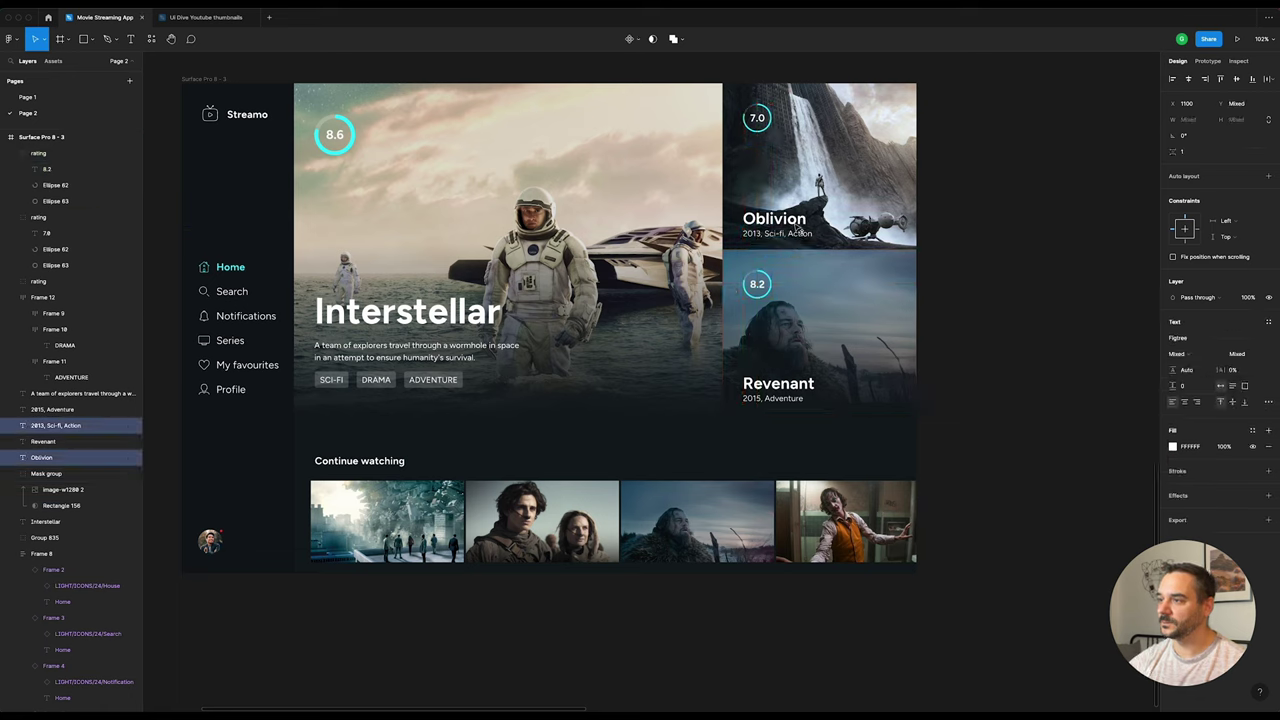
pyautogui.hotkey('shift', 'Up')
pyautogui.hotkey('shift', 'Up')
pyautogui.press('Down')
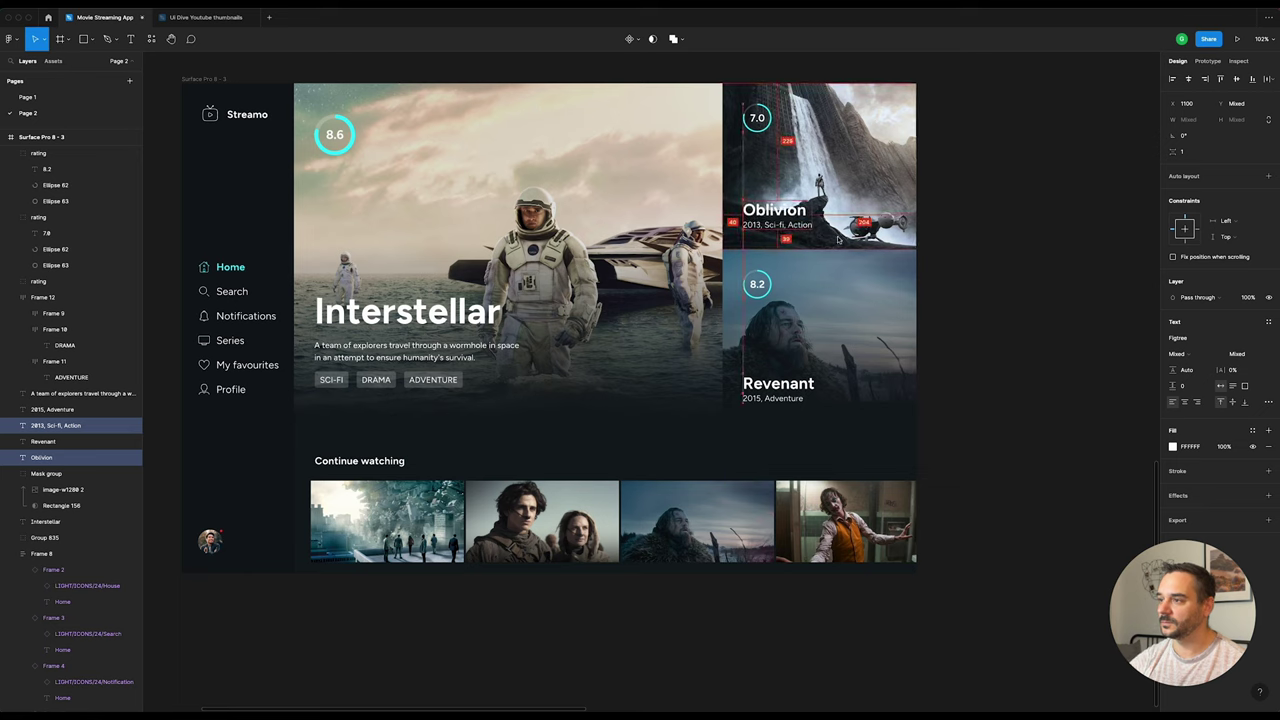
pyautogui.press('Down')
pyautogui.click(870, 190)
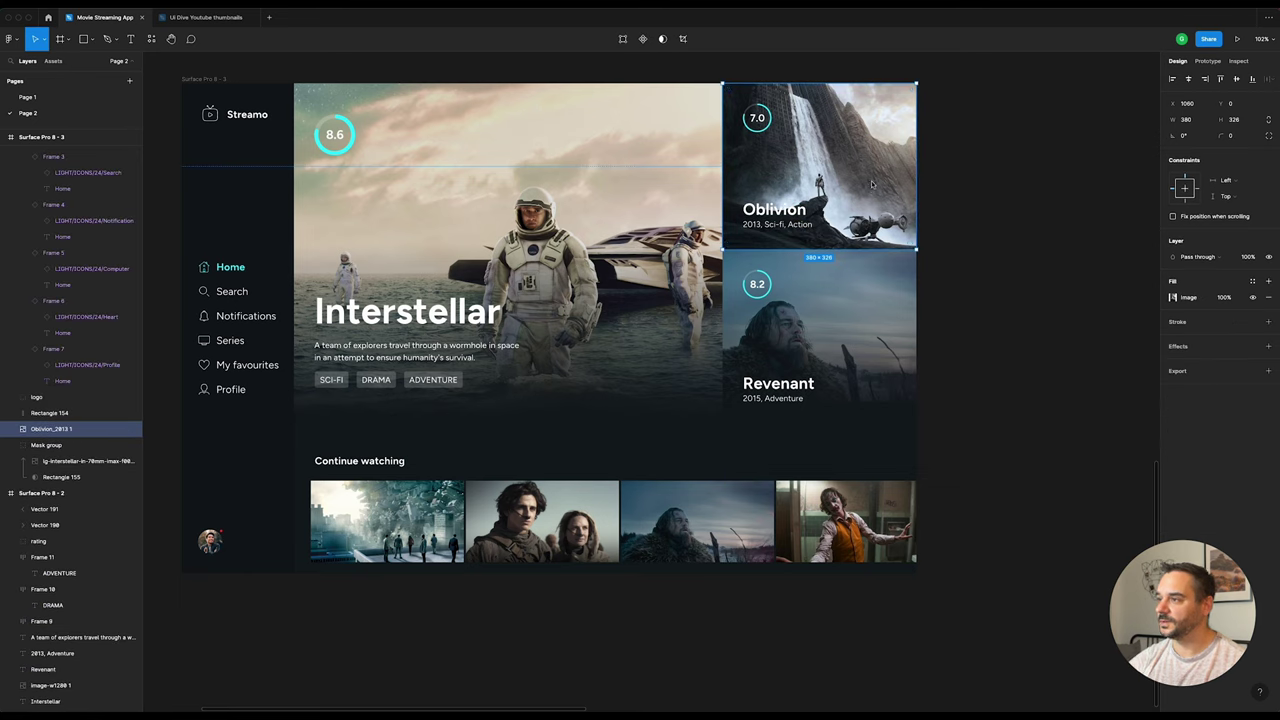
# Step: Switch the Oblivion image fill to Crop and shift the picture upward
pyautogui.doubleClick(871, 183)
pyautogui.click(1058, 322)
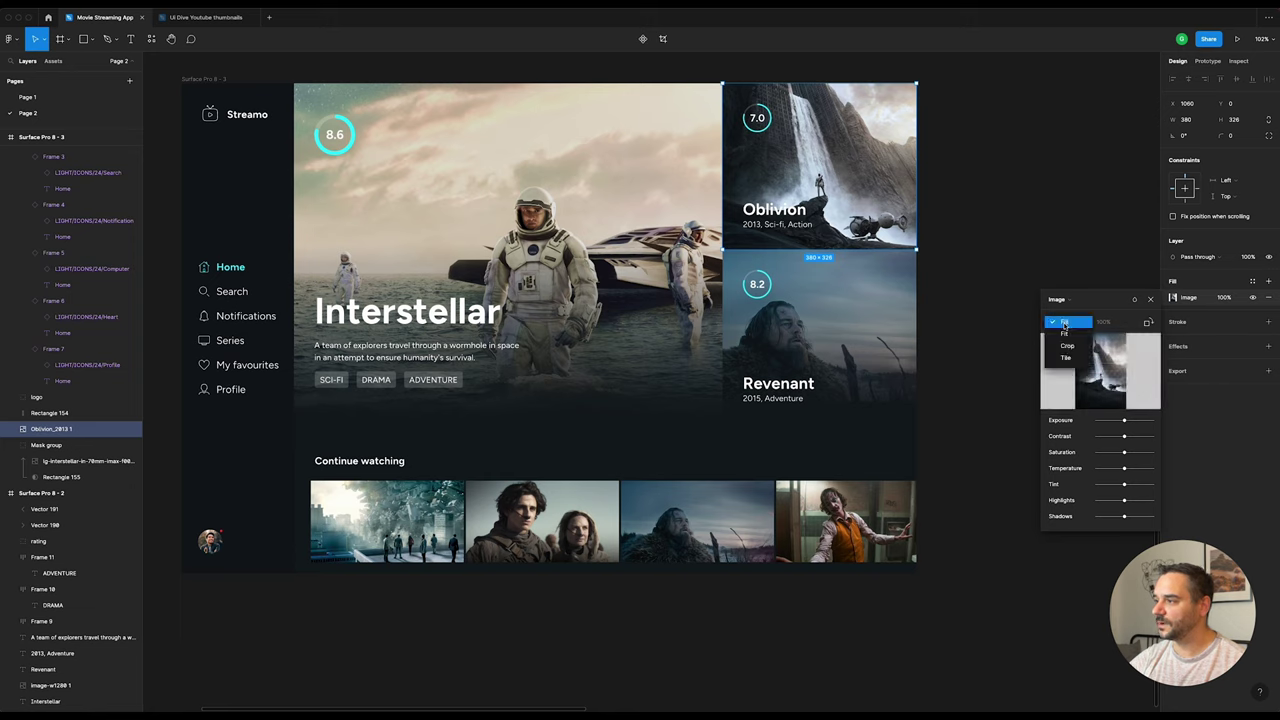
pyautogui.click(1066, 346)
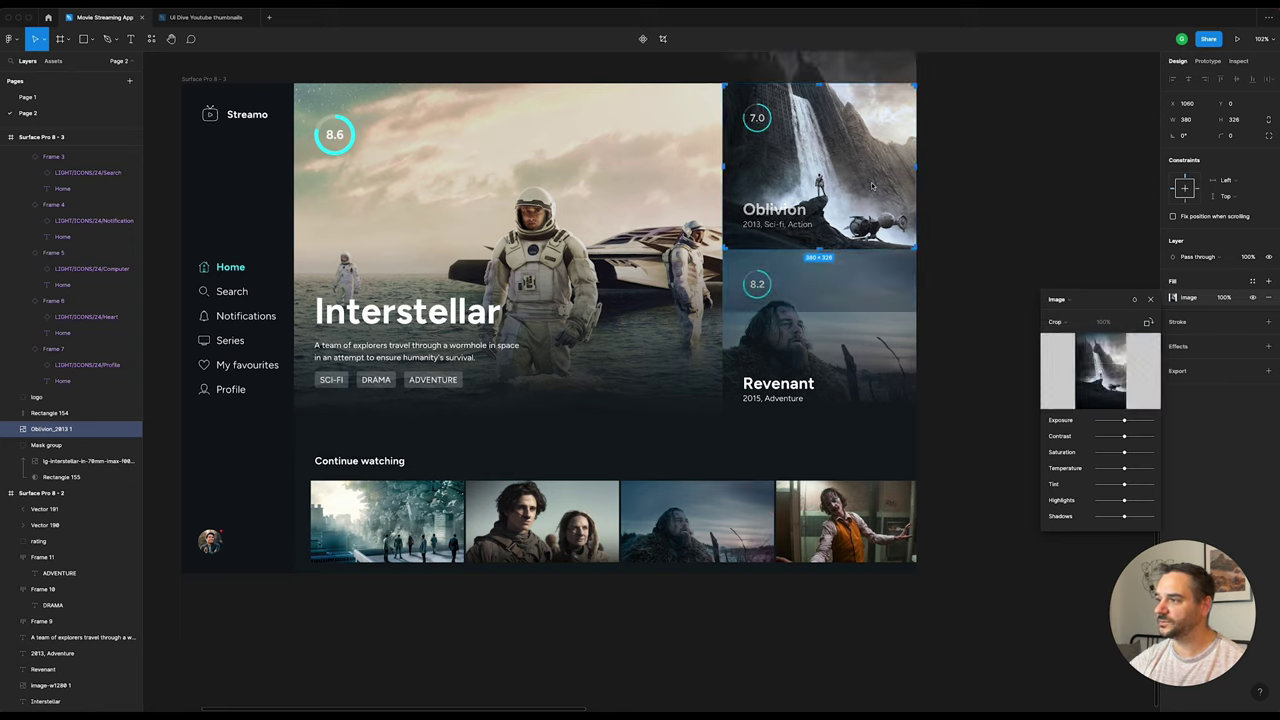
pyautogui.moveTo(874, 187); pyautogui.dragTo(865, 180)
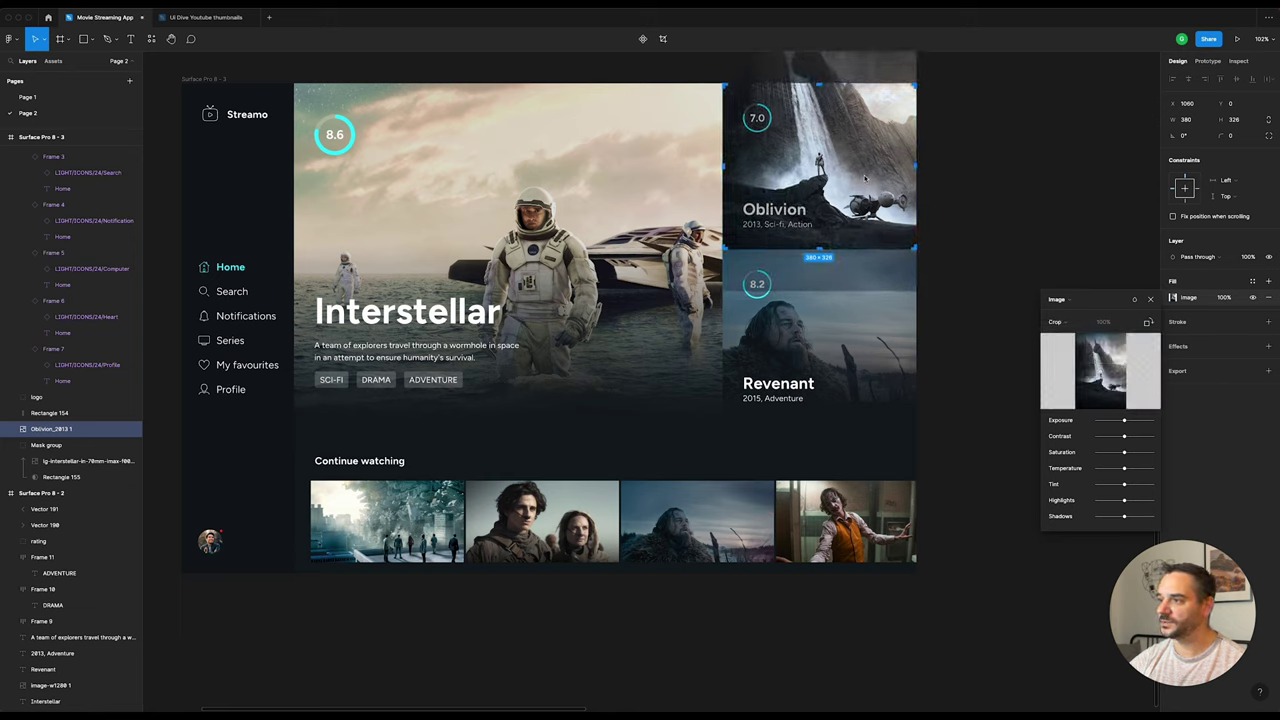
pyautogui.click(980, 167)
# Step: Shorten the Revenant card's mask rectangle to 301 tall
pyautogui.click(873, 382)
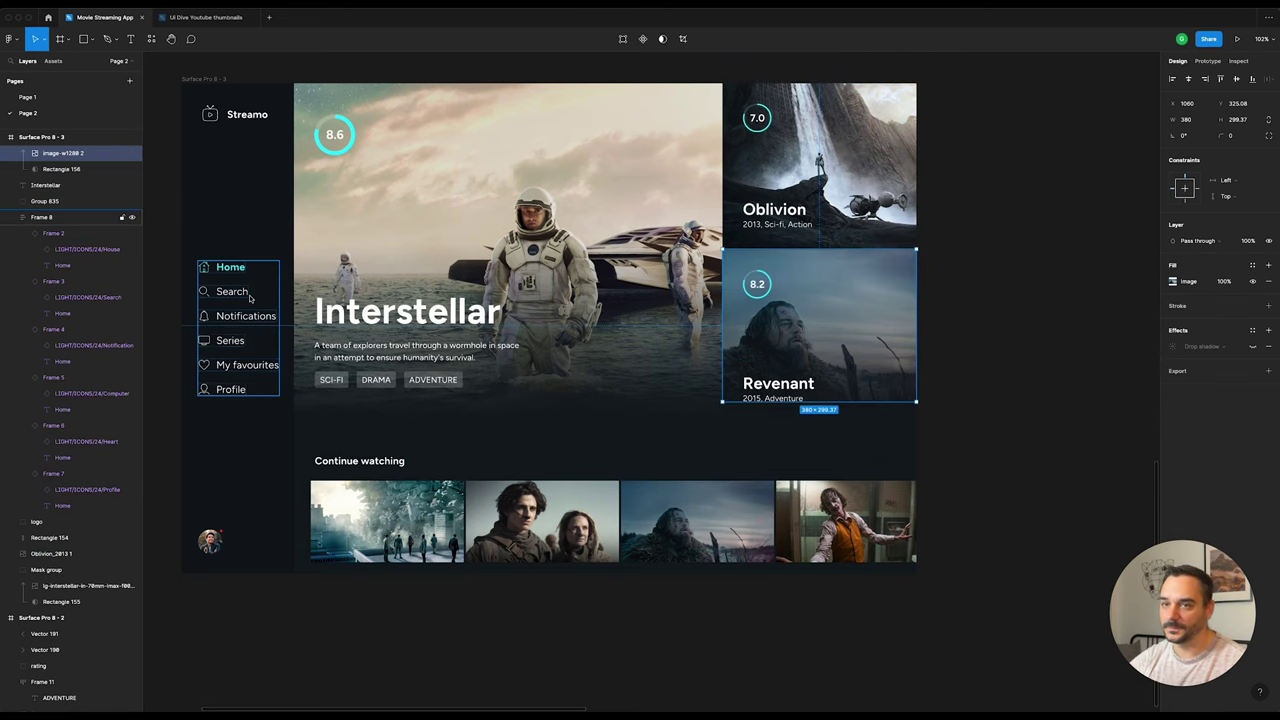
pyautogui.click(855, 412)
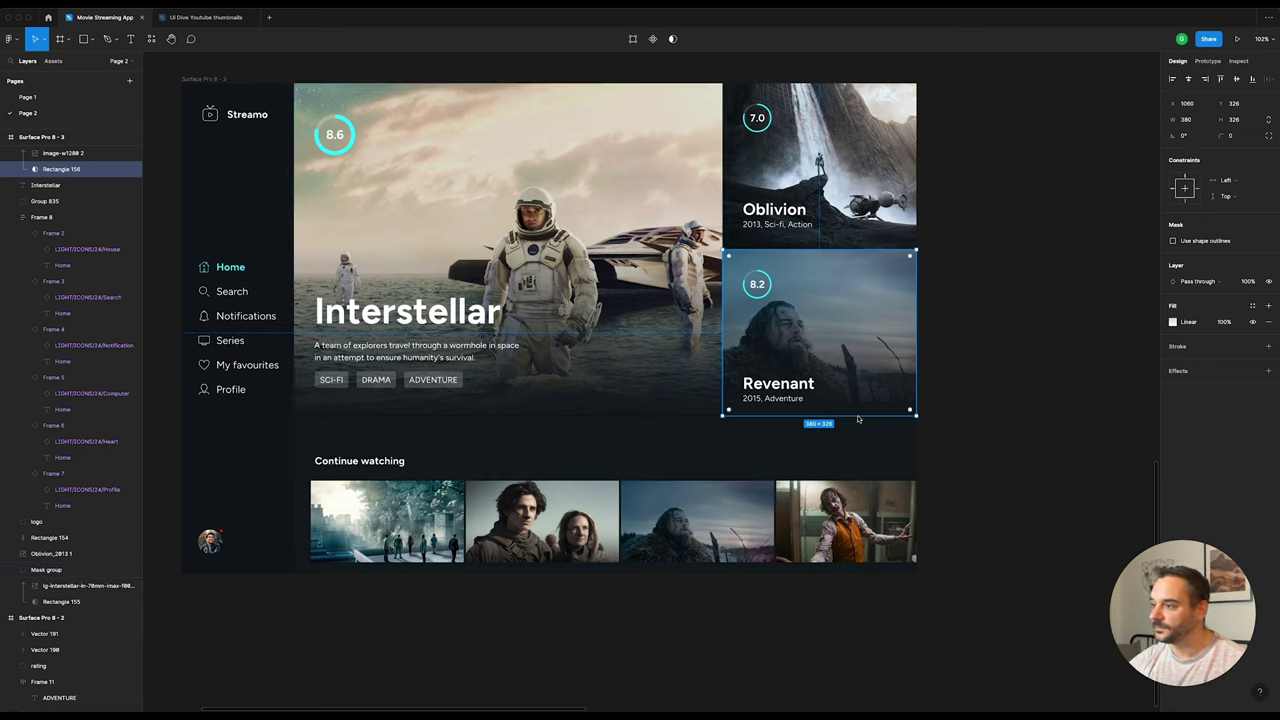
pyautogui.moveTo(858, 416); pyautogui.dragTo(858, 406)
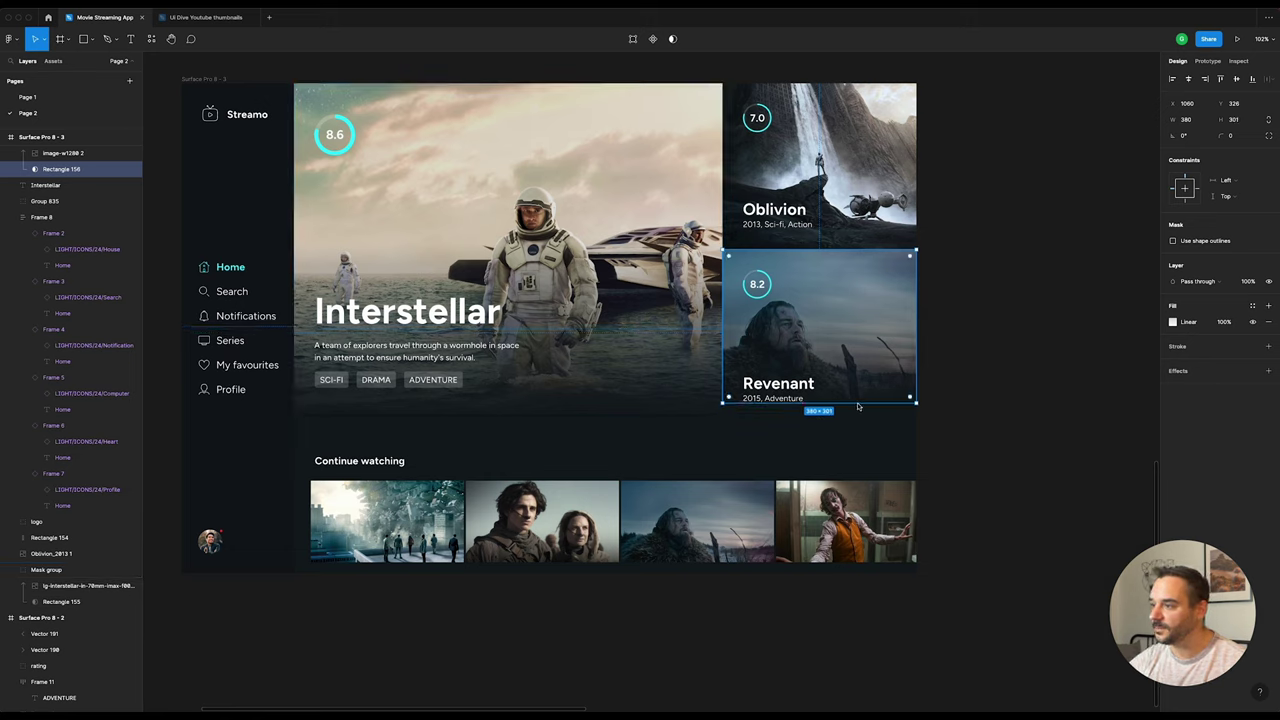
pyautogui.click(931, 365)
pyautogui.click(790, 398)
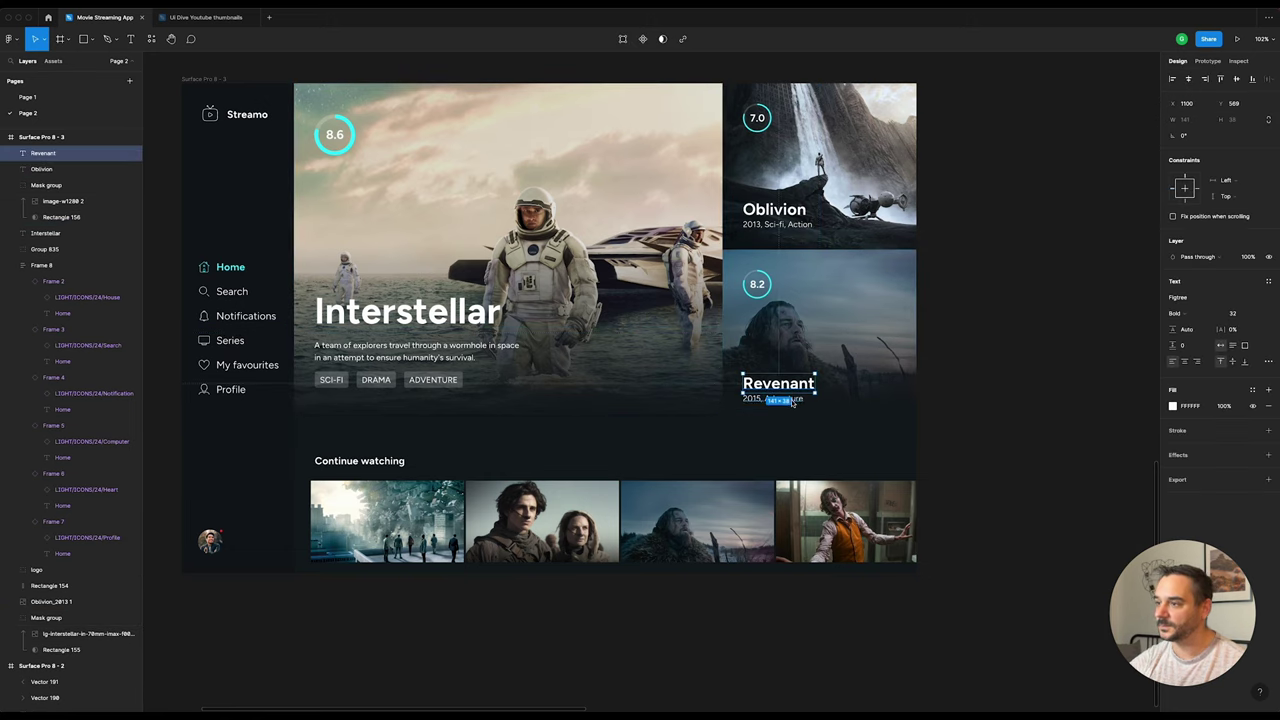
# Step: Set the Revenant image to 326 tall and extend its mask rectangle to 327
pyautogui.click(878, 380)
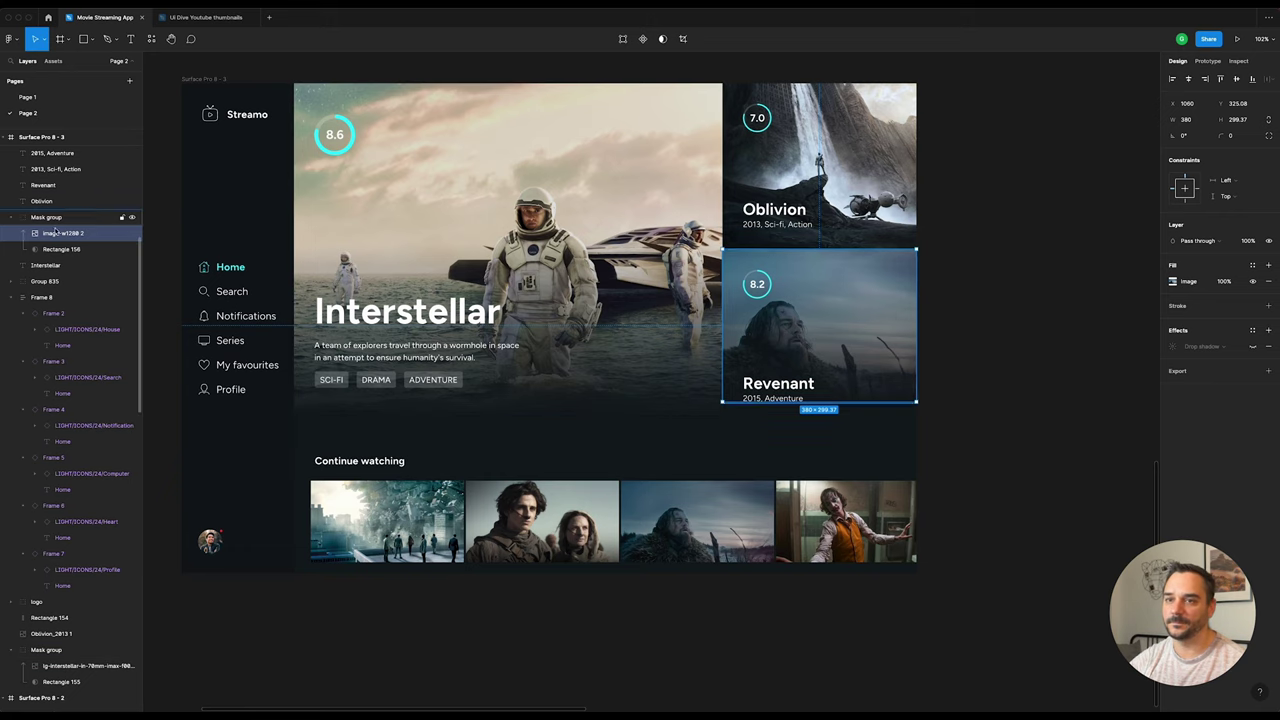
pyautogui.moveTo(82, 249)
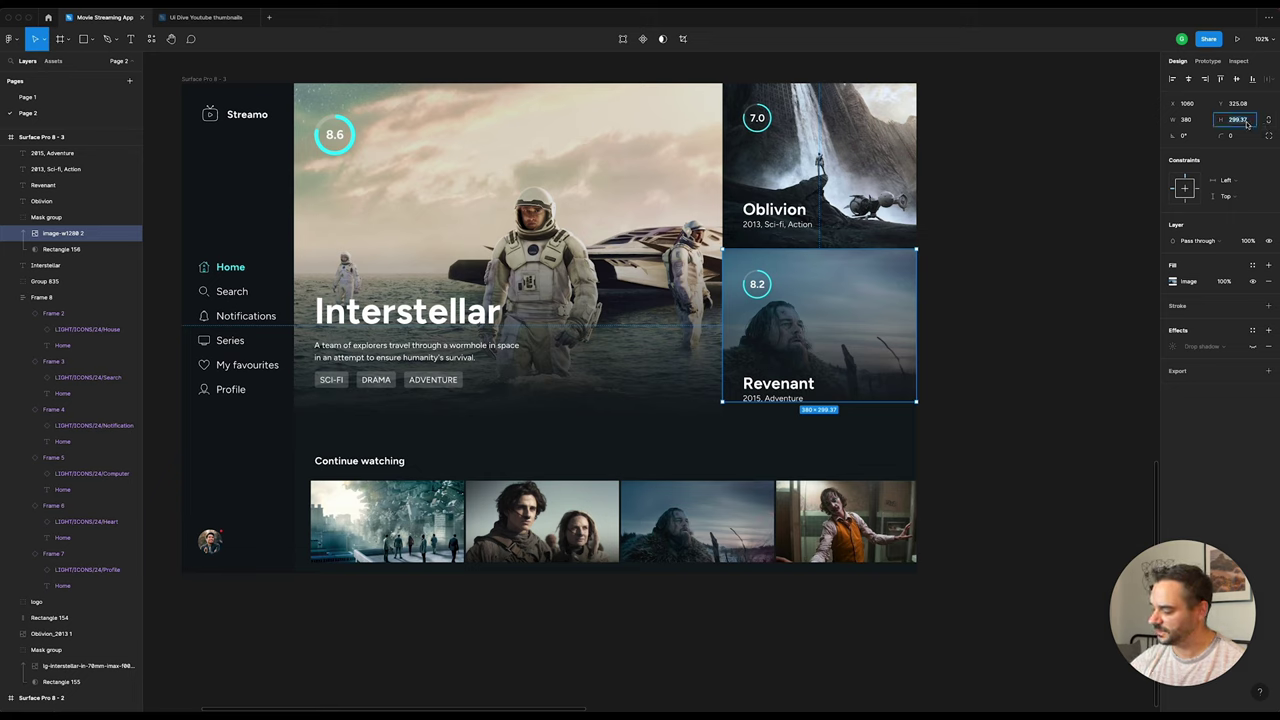
pyautogui.write('326')
pyautogui.press('Return')
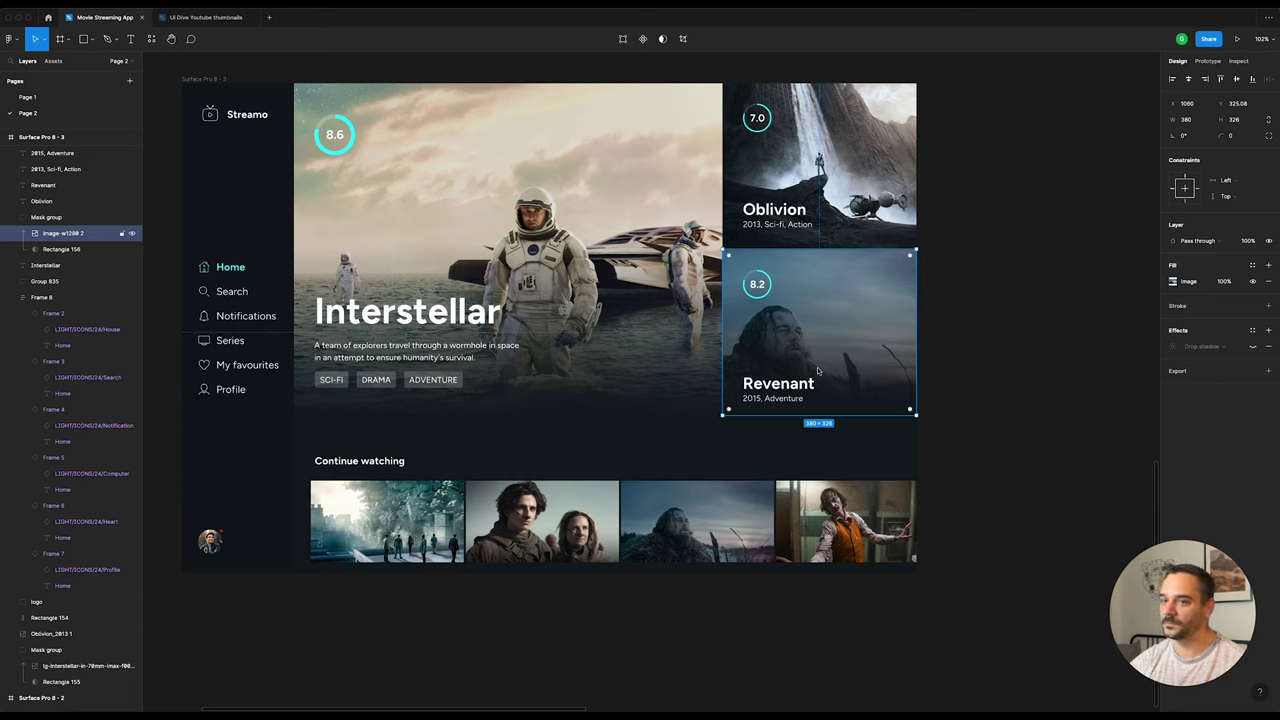
pyautogui.press('Tab')
pyautogui.moveTo(886, 404); pyautogui.dragTo(886, 420)
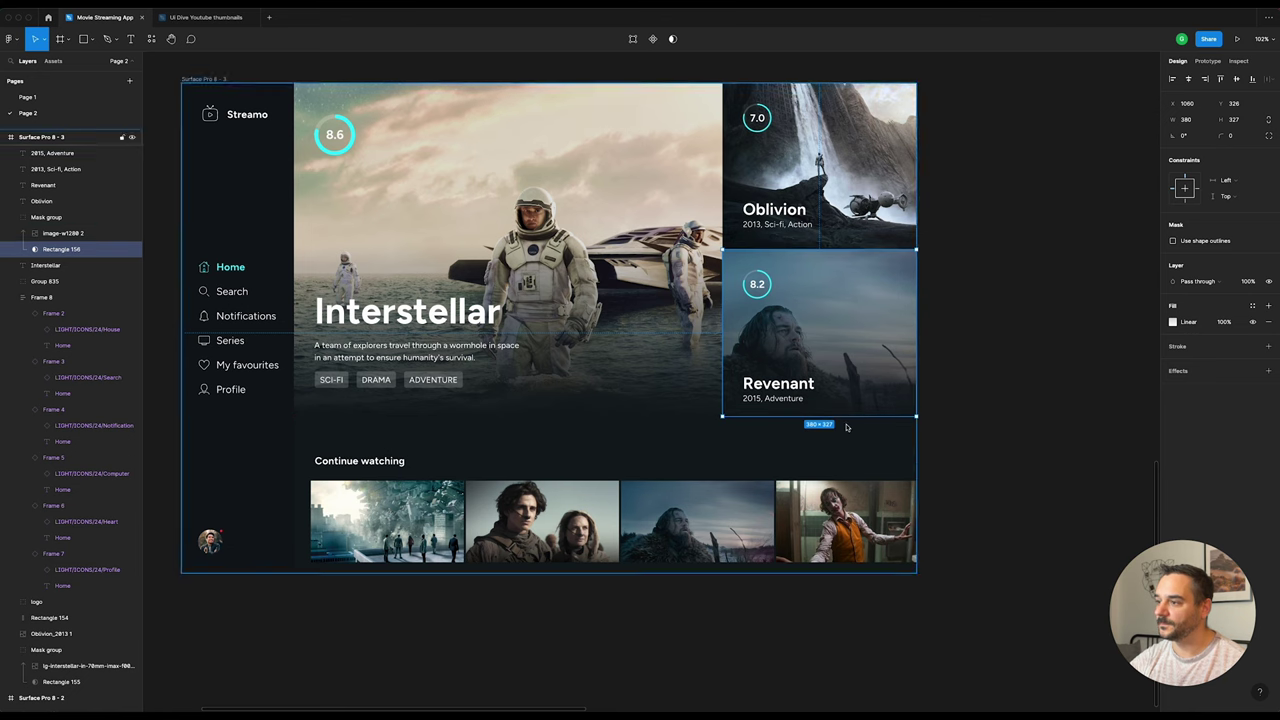
pyautogui.scroll(5, 855, 376)
pyautogui.moveTo(841, 406); pyautogui.dragTo(840, 404)
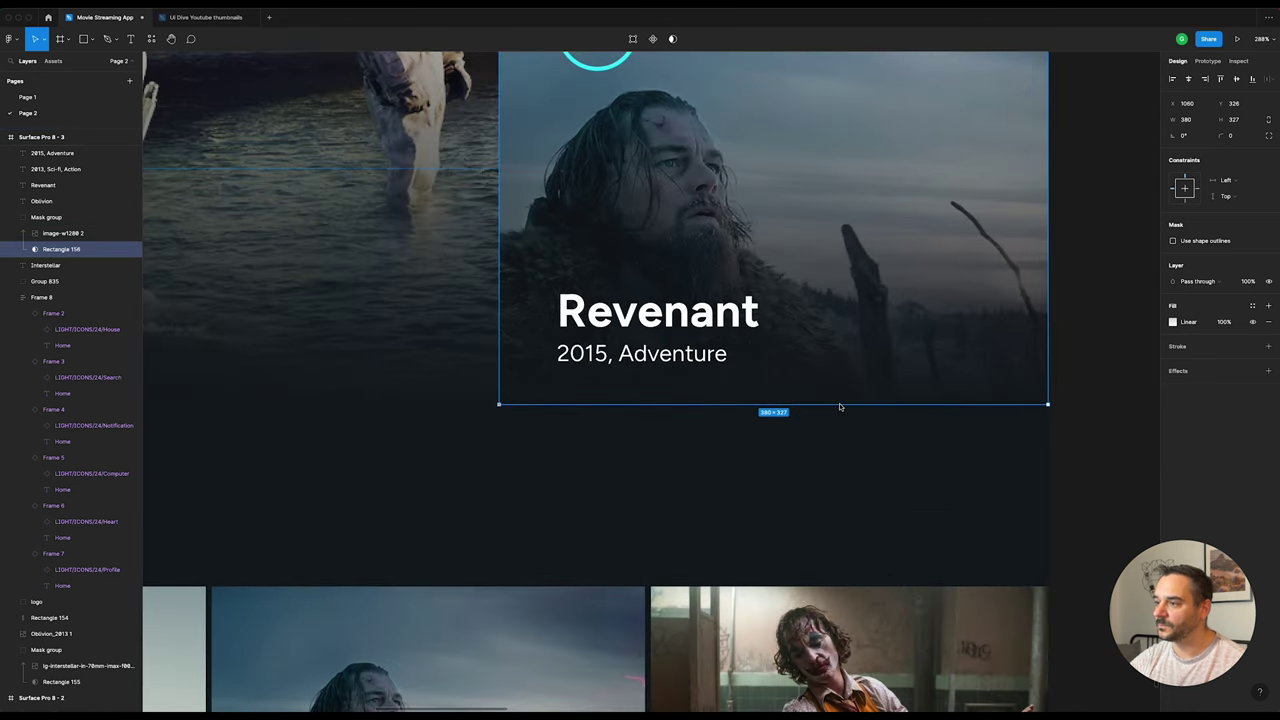
pyautogui.hotkey('ctrl', 'z')
pyautogui.hotkey('shift', '1')
# Step: Nudge the Oblivion subtitle slightly lower beneath its title
pyautogui.click(951, 317)
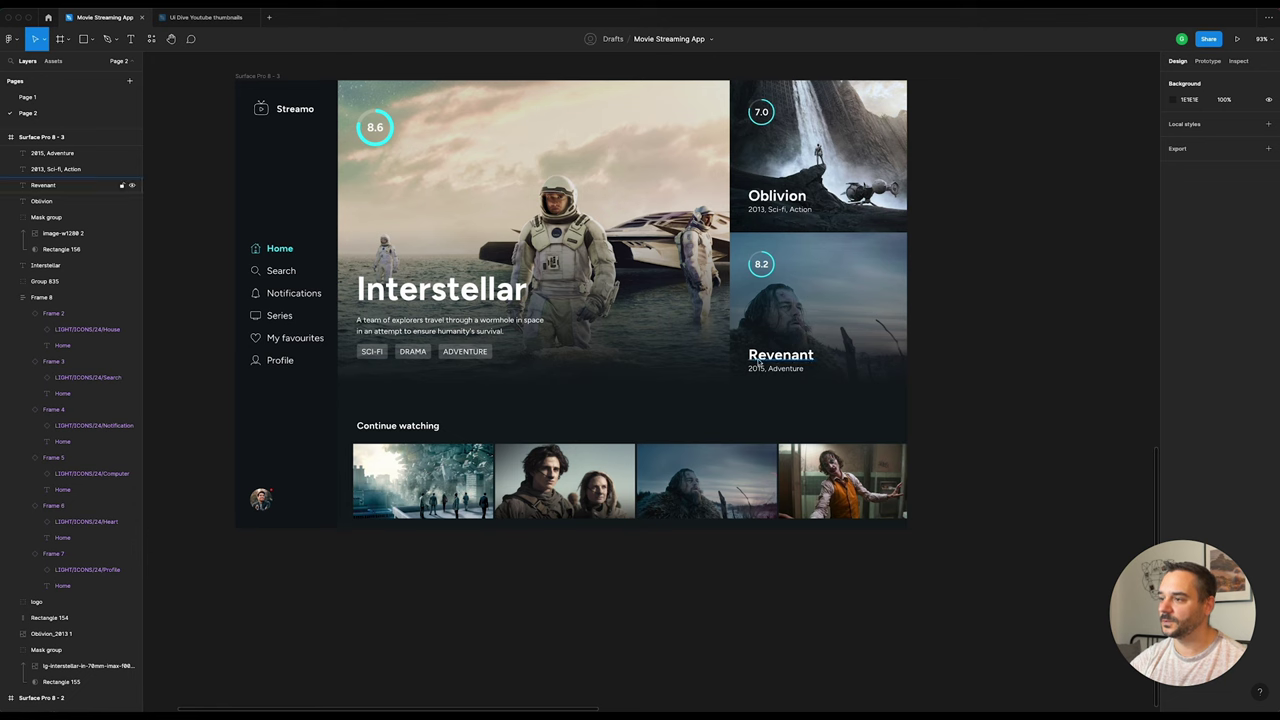
pyautogui.click(775, 368)
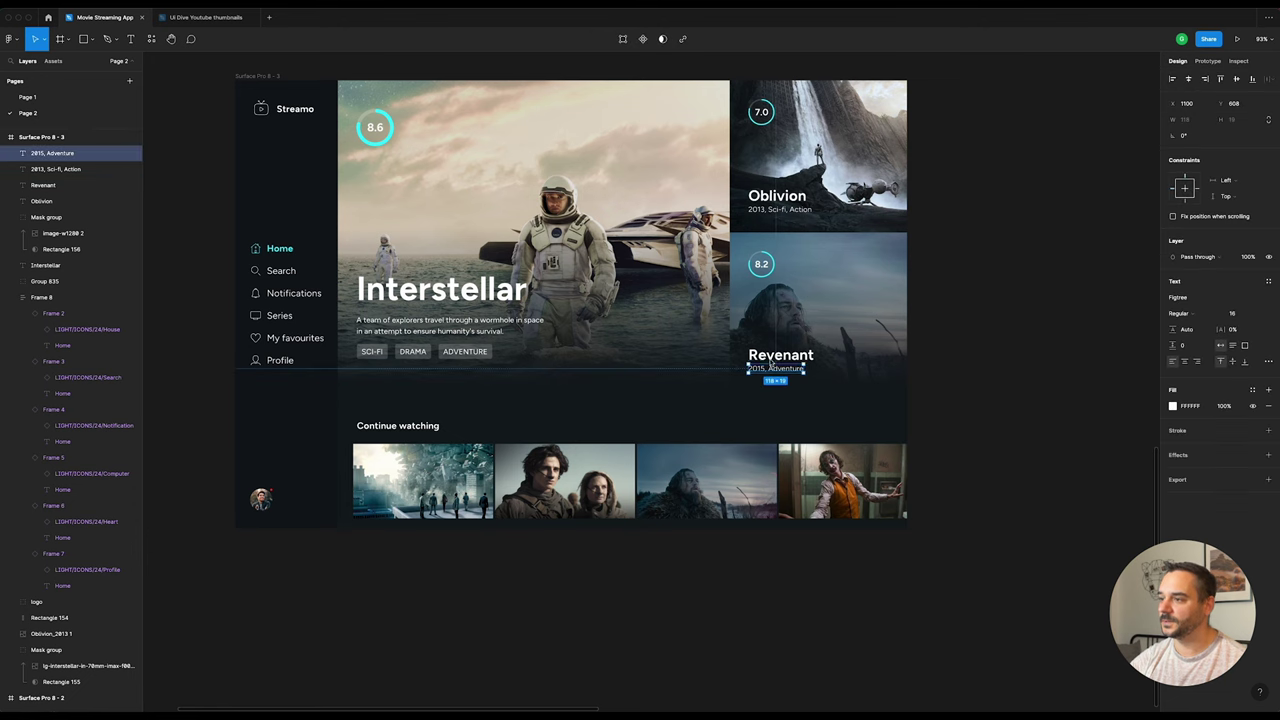
pyautogui.click(795, 209)
pyautogui.scroll(5, 804, 221)
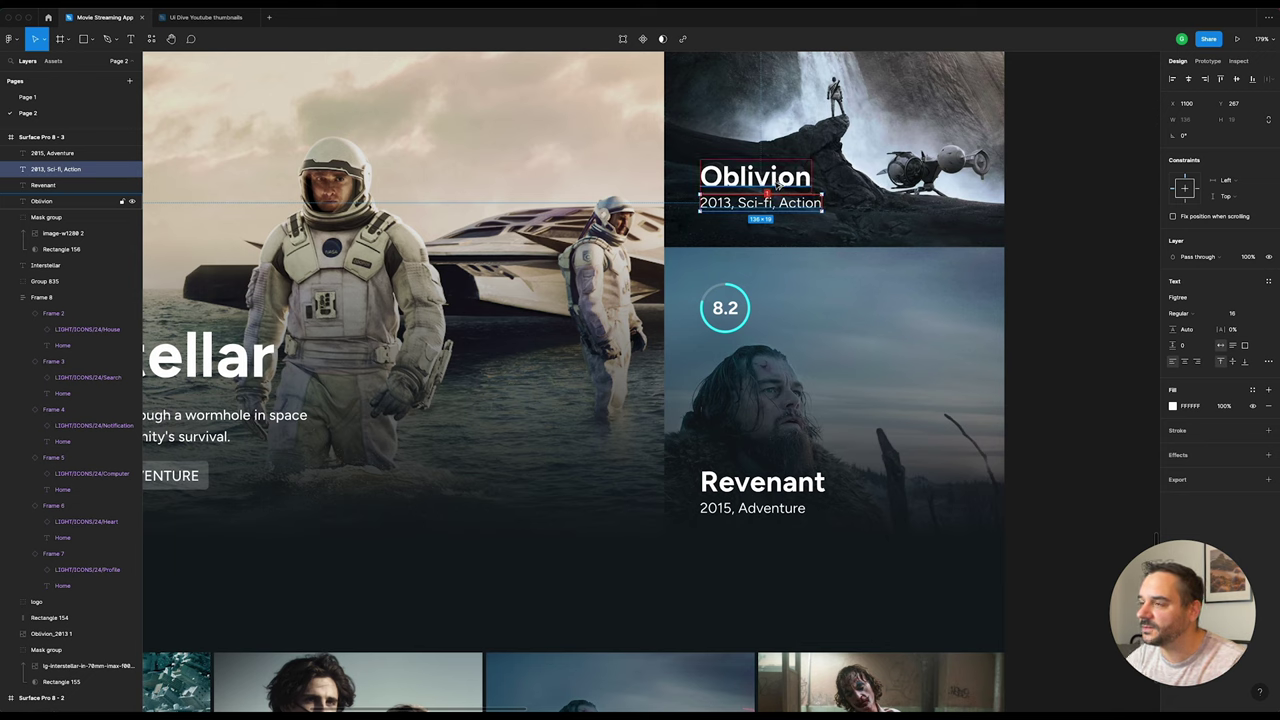
pyautogui.moveTo(786, 205); pyautogui.dragTo(775, 184)
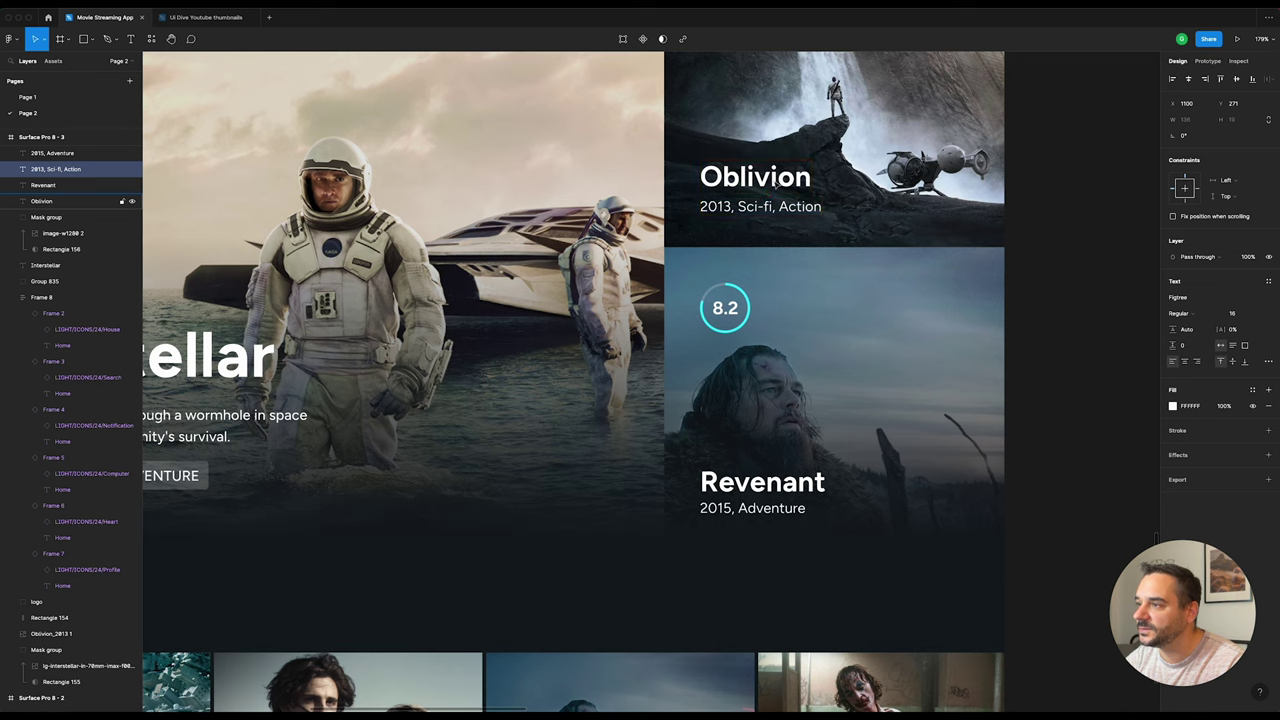
pyautogui.keyDown('shift'); pyautogui.click(760, 177); pyautogui.keyUp('shift')
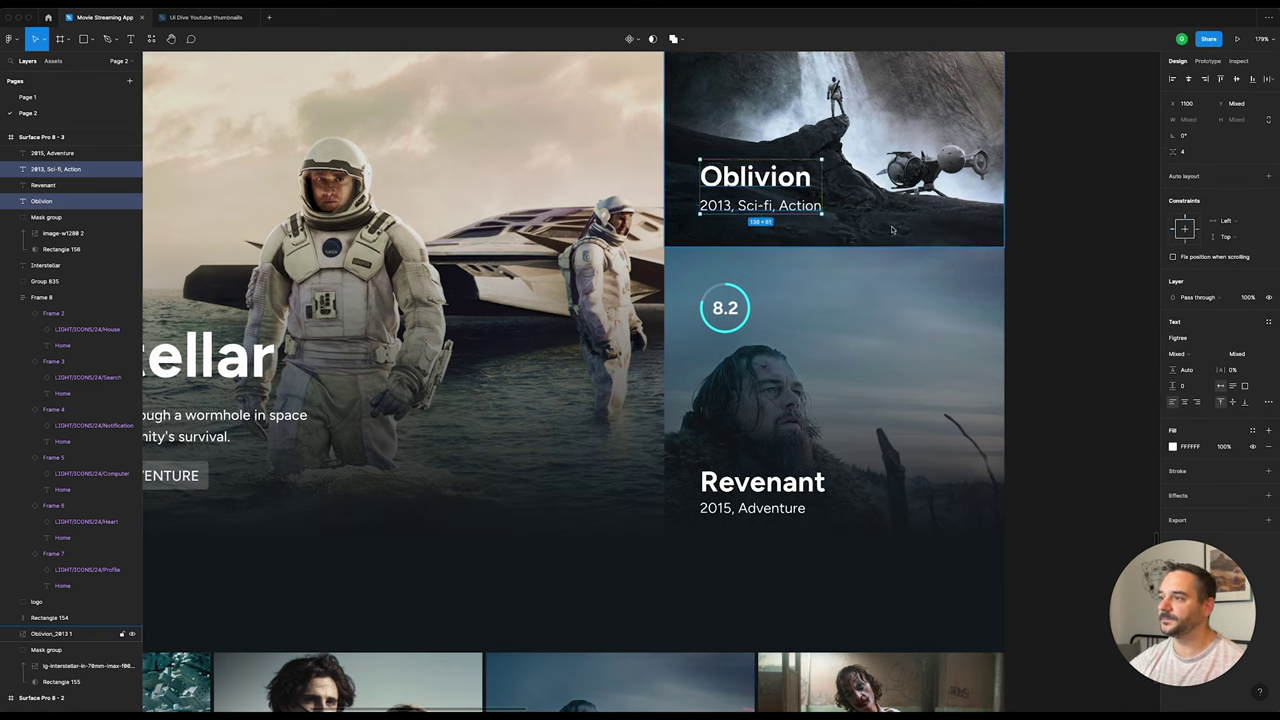
# Step: Raise the Revenant title and '2015, Adventure' line to sit 40 from the bottom
pyautogui.click(768, 488)
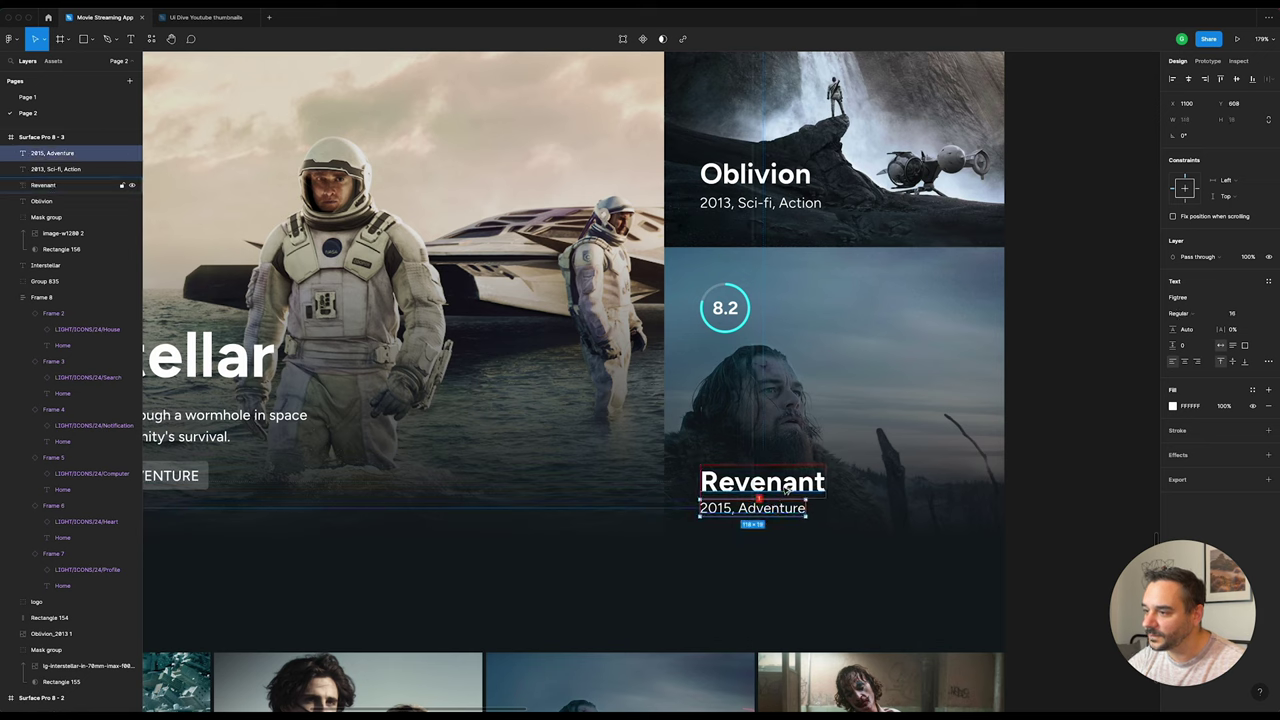
pyautogui.press('Down')
pyautogui.press('Down')
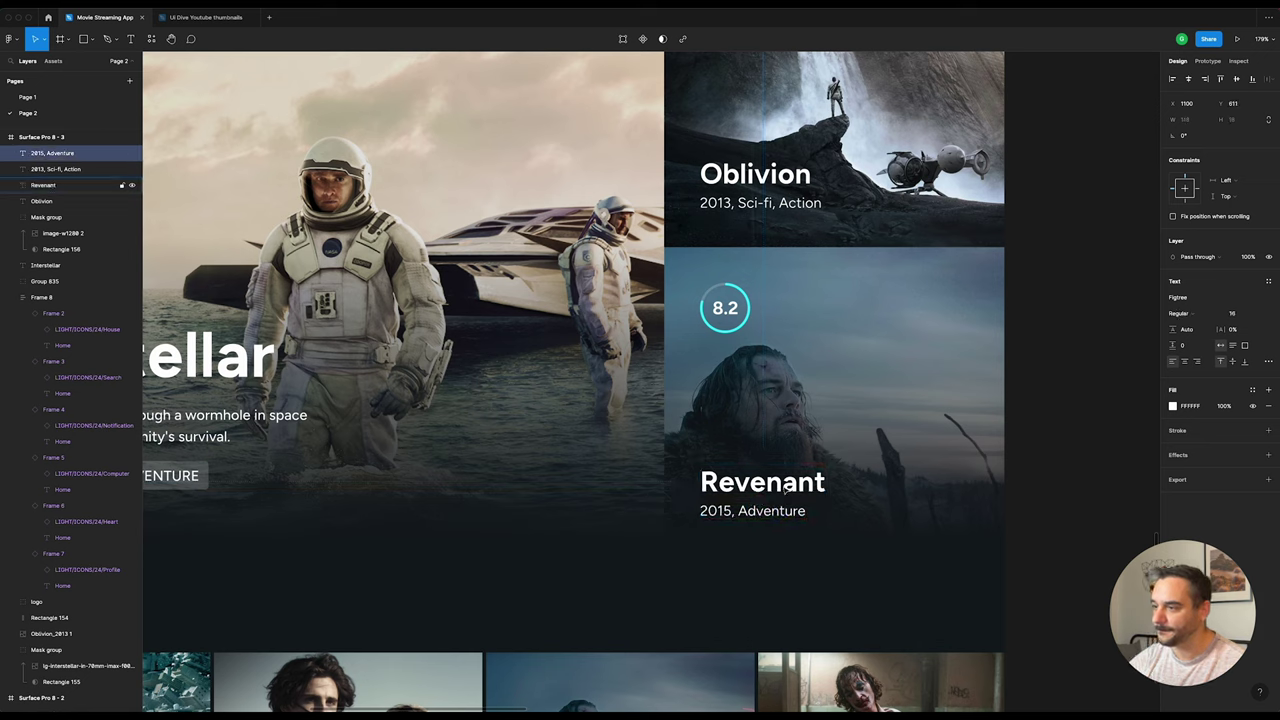
pyautogui.keyDown('shift'); pyautogui.click(785, 487); pyautogui.keyUp('shift')
pyautogui.press('Up')
pyautogui.press('Up')
pyautogui.press('Up')
pyautogui.press('Up')
pyautogui.press('Up')
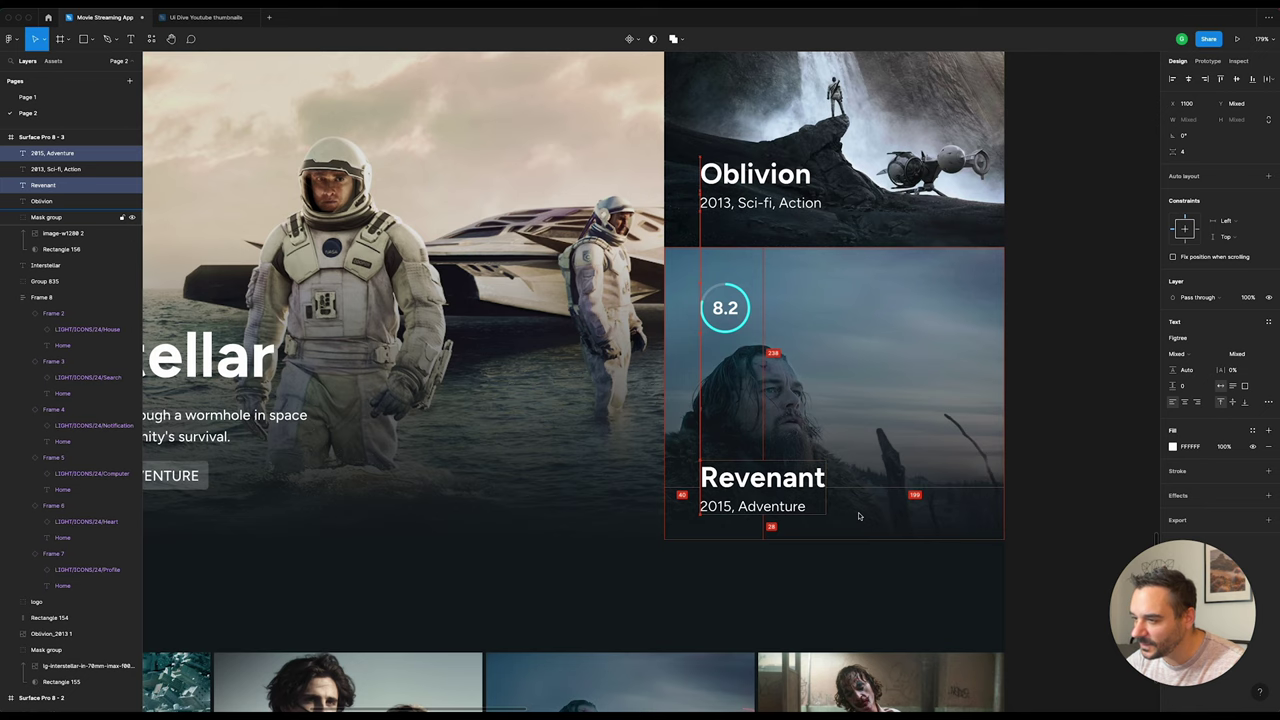
pyautogui.press('Up')
pyautogui.press('Up')
pyautogui.press('Up')
pyautogui.press('Up')
pyautogui.press('Up')
pyautogui.press('Up')
pyautogui.press('Up')
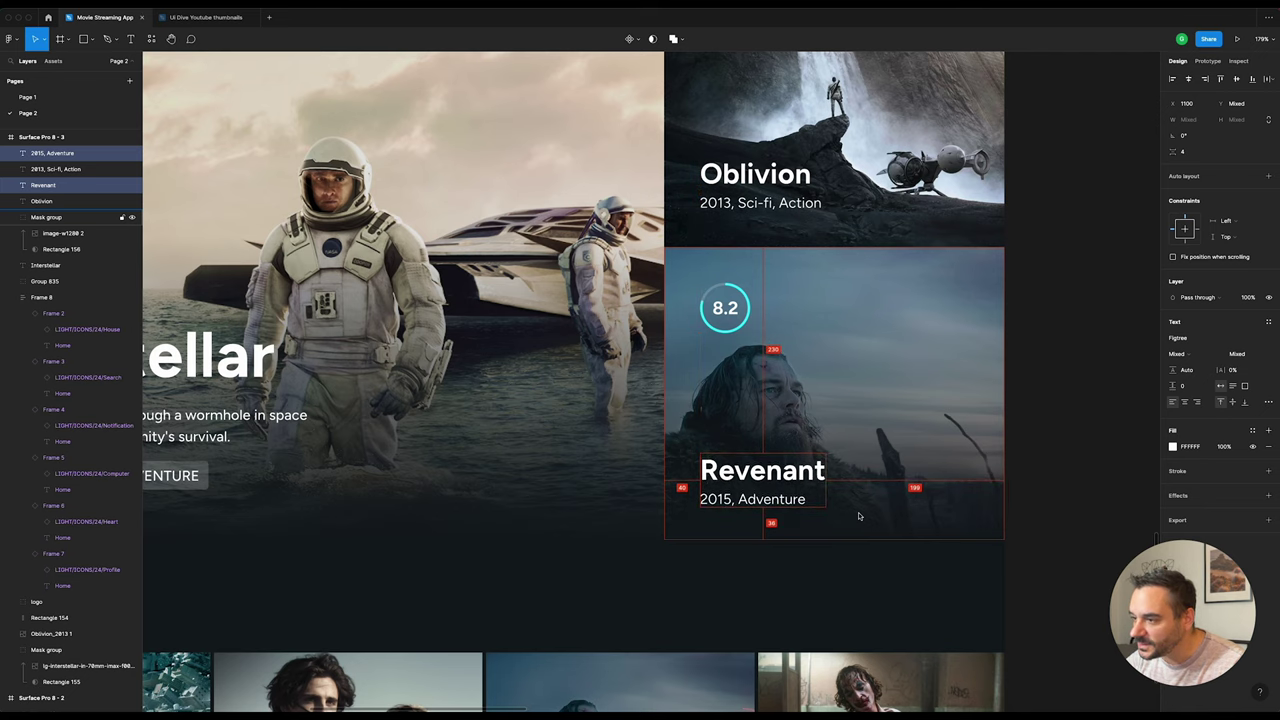
pyautogui.press('Up')
pyautogui.press('Up')
pyautogui.press('Up')
pyautogui.press('Up')
pyautogui.press('Up')
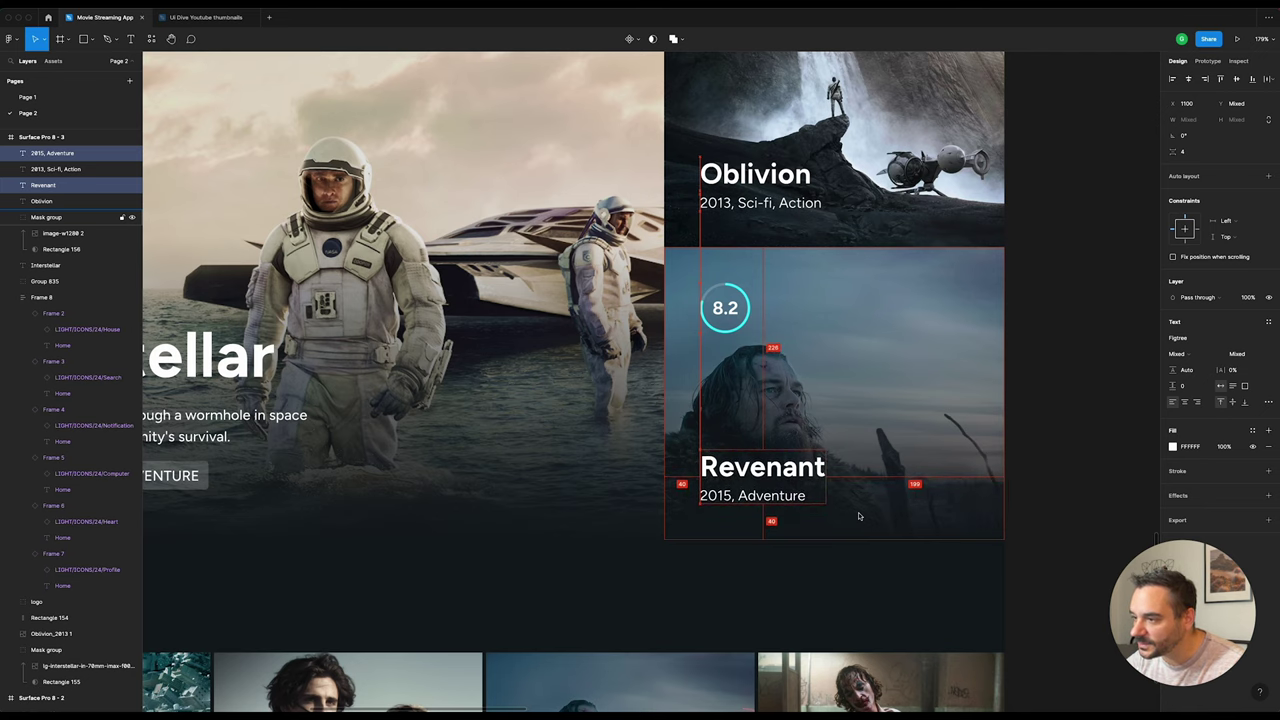
pyautogui.scroll(-5, 858, 516)
# Step: Crop the Revenant photo, enlarging it and shifting it right so the face is larger
pyautogui.click(957, 517)
pyautogui.scroll(2, 960, 516)
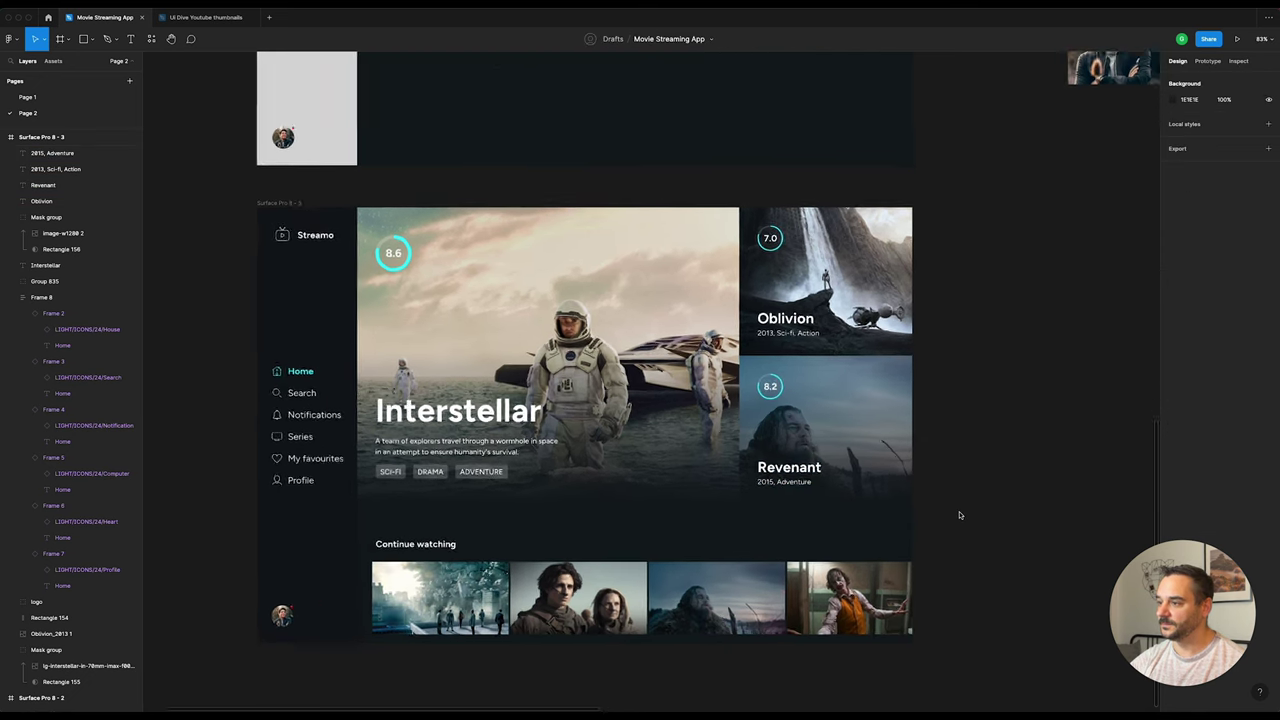
pyautogui.scroll(2, 960, 516)
pyautogui.click(846, 379)
pyautogui.click(1188, 281)
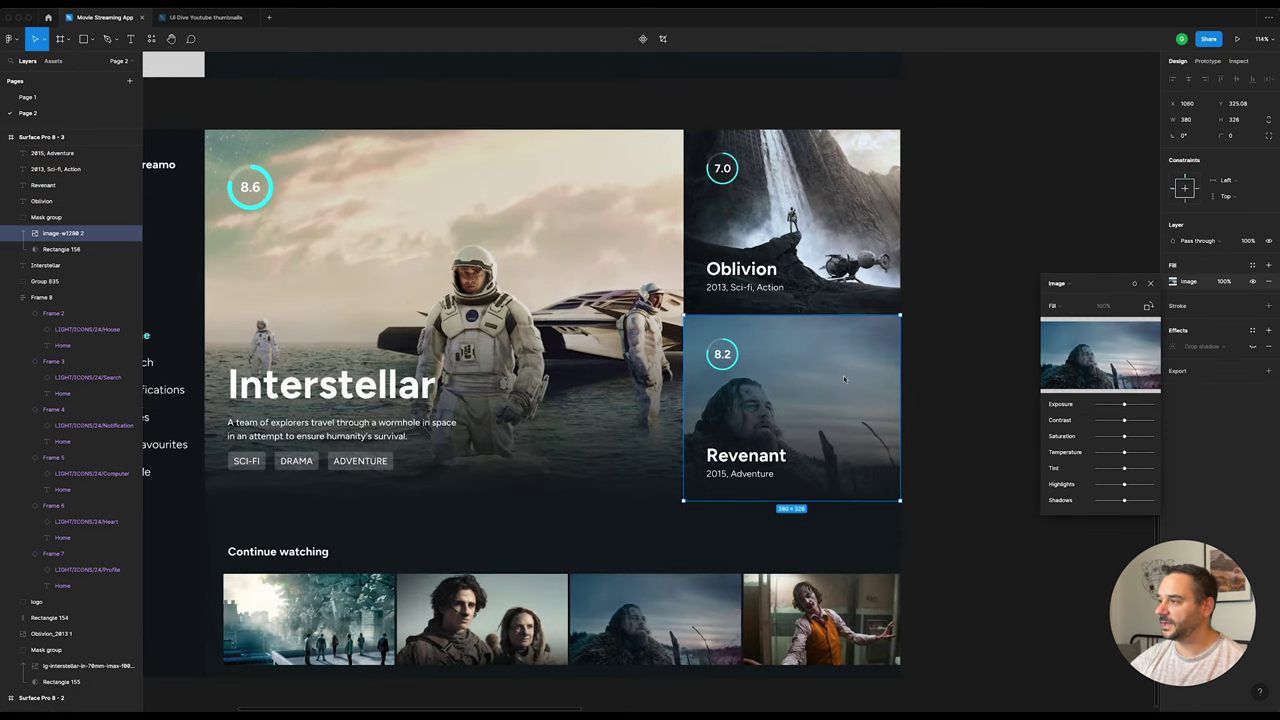
pyautogui.click(1063, 306)
pyautogui.click(1067, 329)
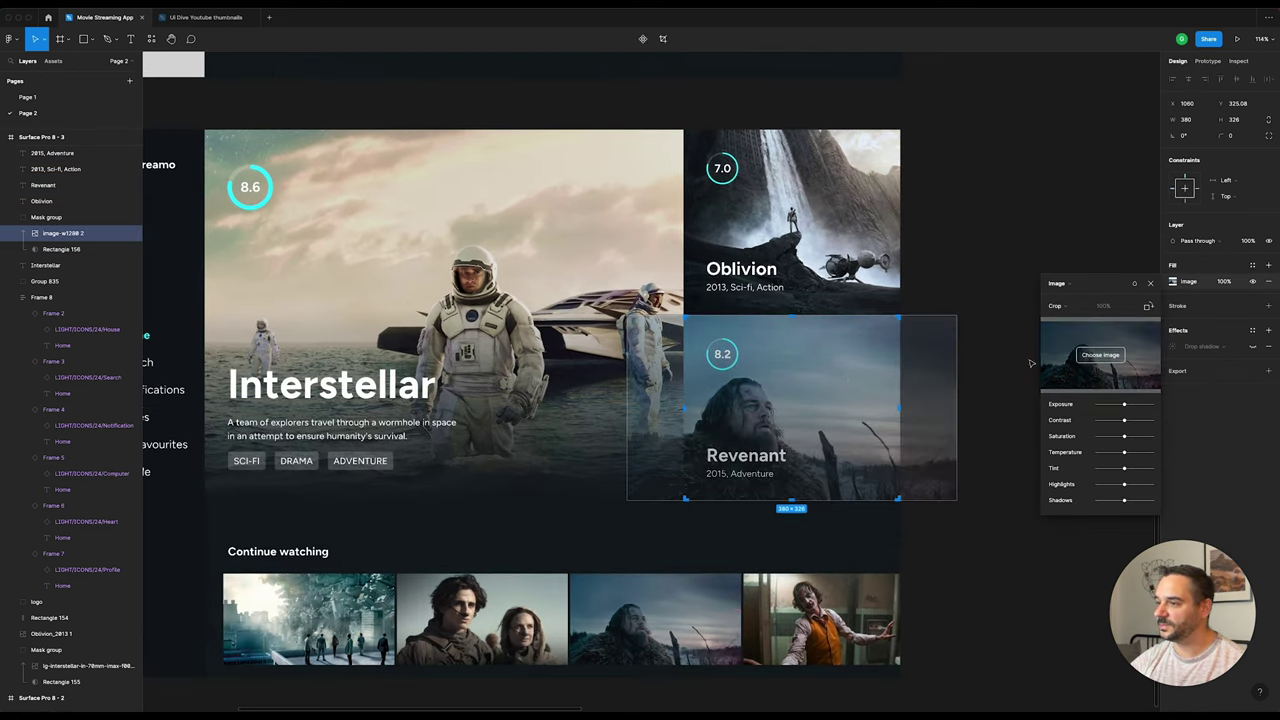
pyautogui.moveTo(957, 320); pyautogui.dragTo(1037, 270)
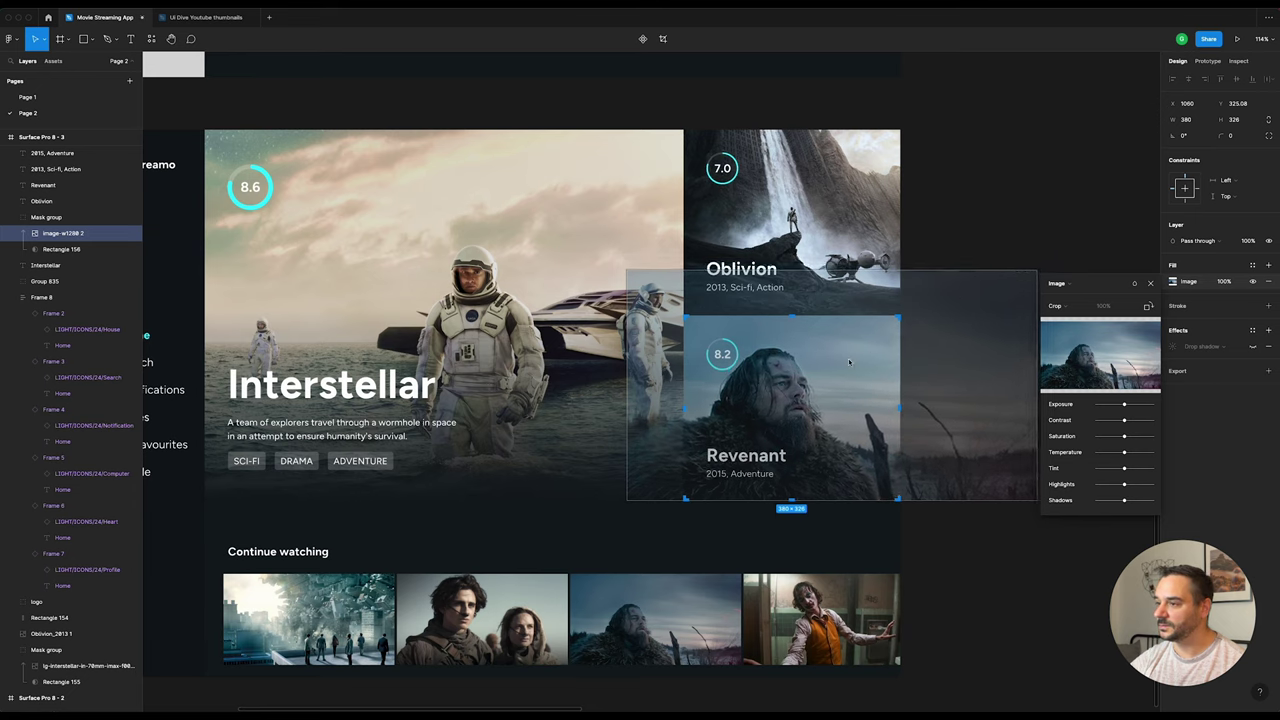
pyautogui.moveTo(757, 425); pyautogui.dragTo(769, 426)
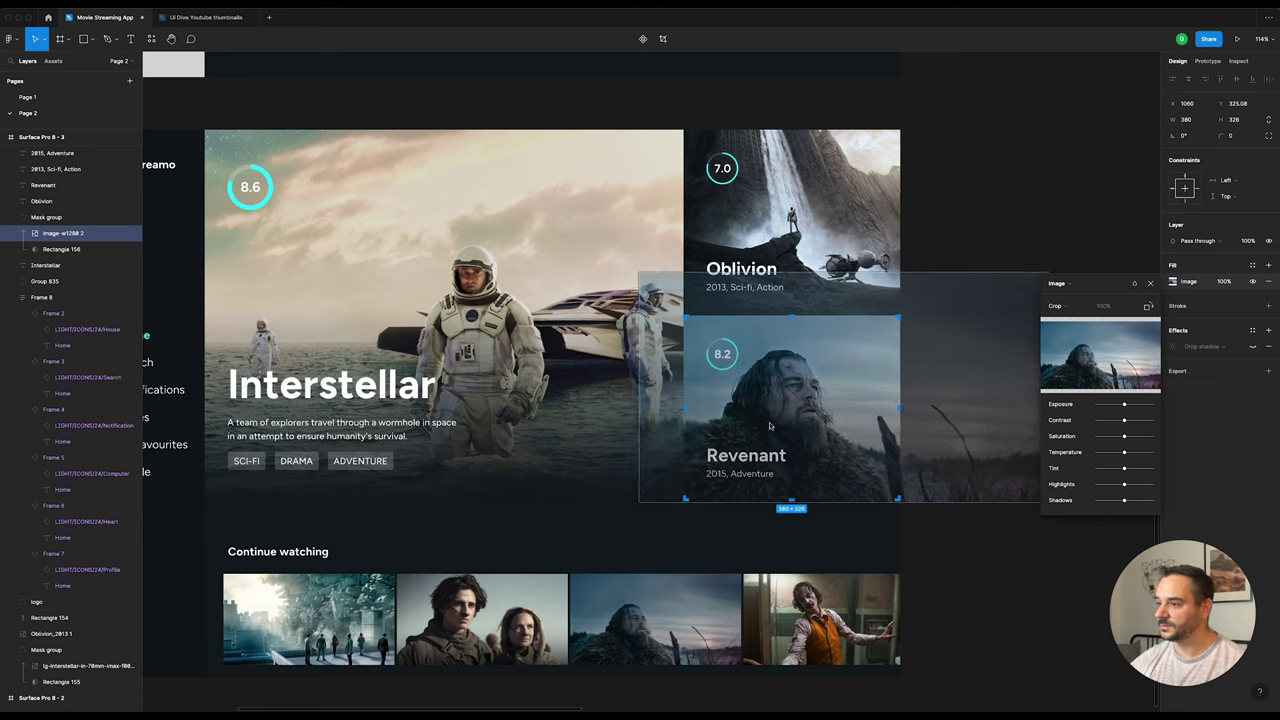
pyautogui.click(974, 200)
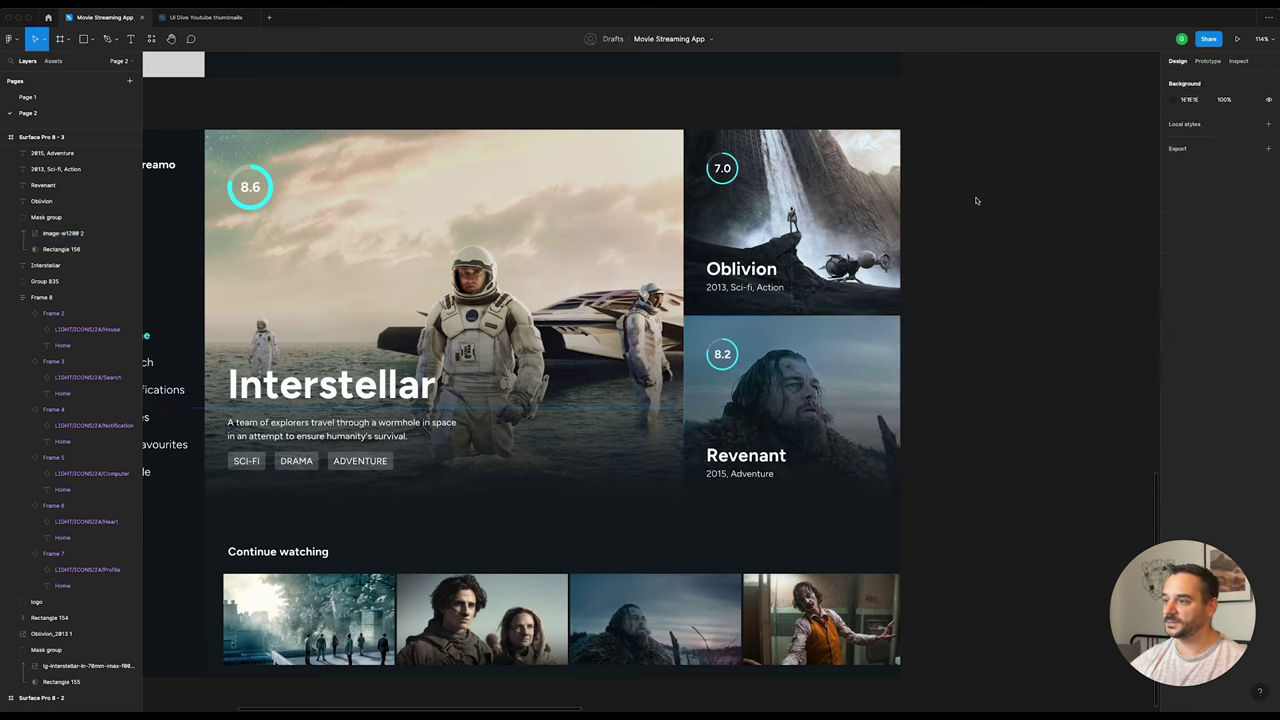
pyautogui.scroll(-2, 970, 201)
pyautogui.hscroll(-2, 970, 201)
pyautogui.scroll(-3, 500, 527)
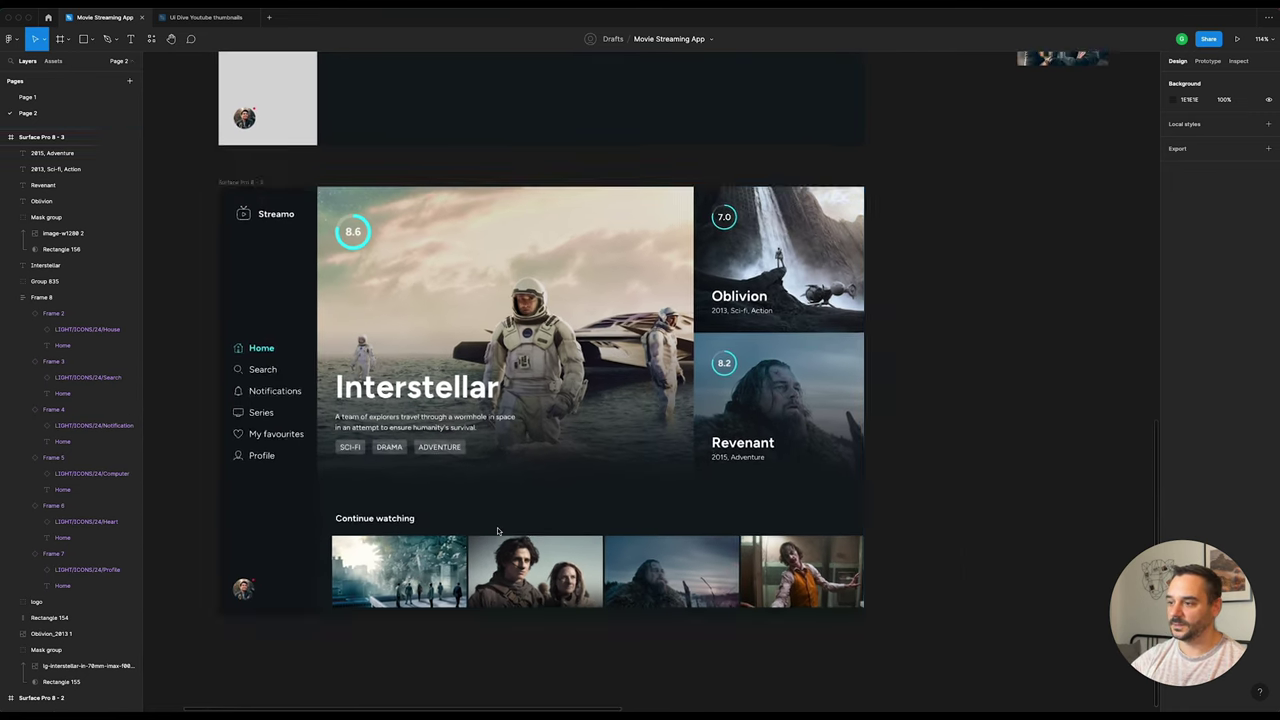
pyautogui.click(428, 578)
pyautogui.scroll(-2, 414, 580)
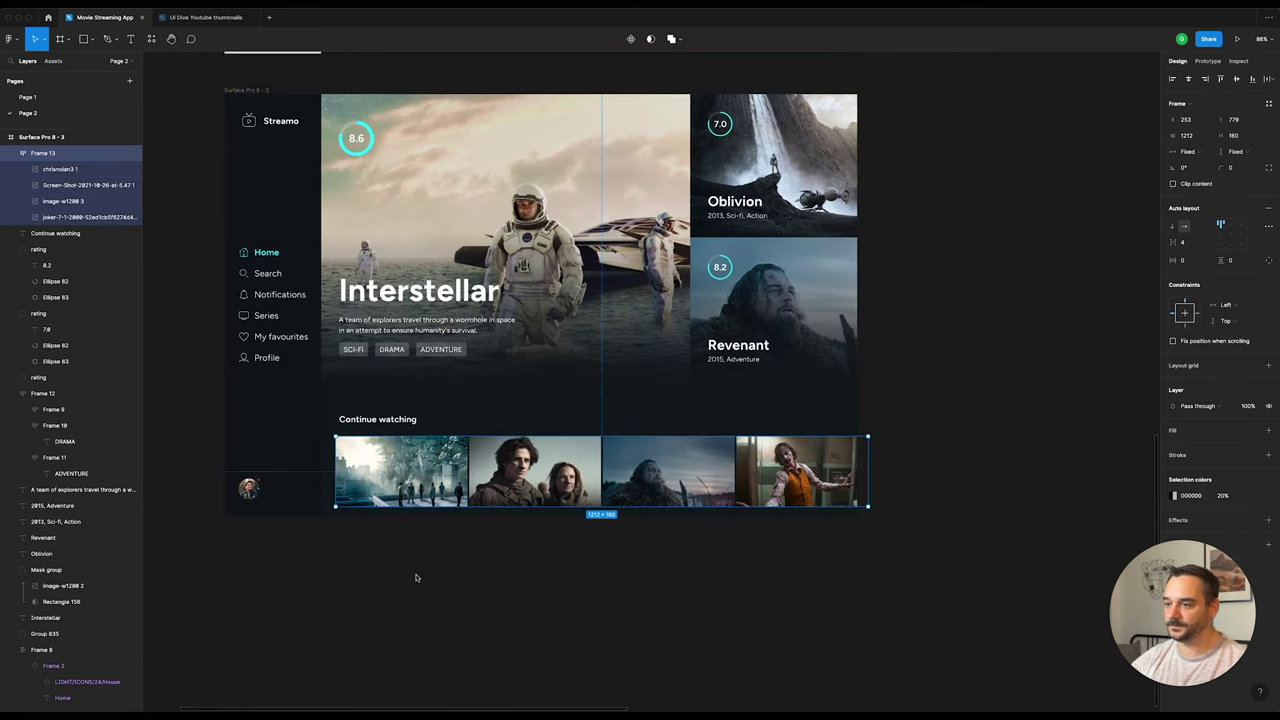
pyautogui.scroll(3, 414, 580)
pyautogui.scroll(1, 371, 571)
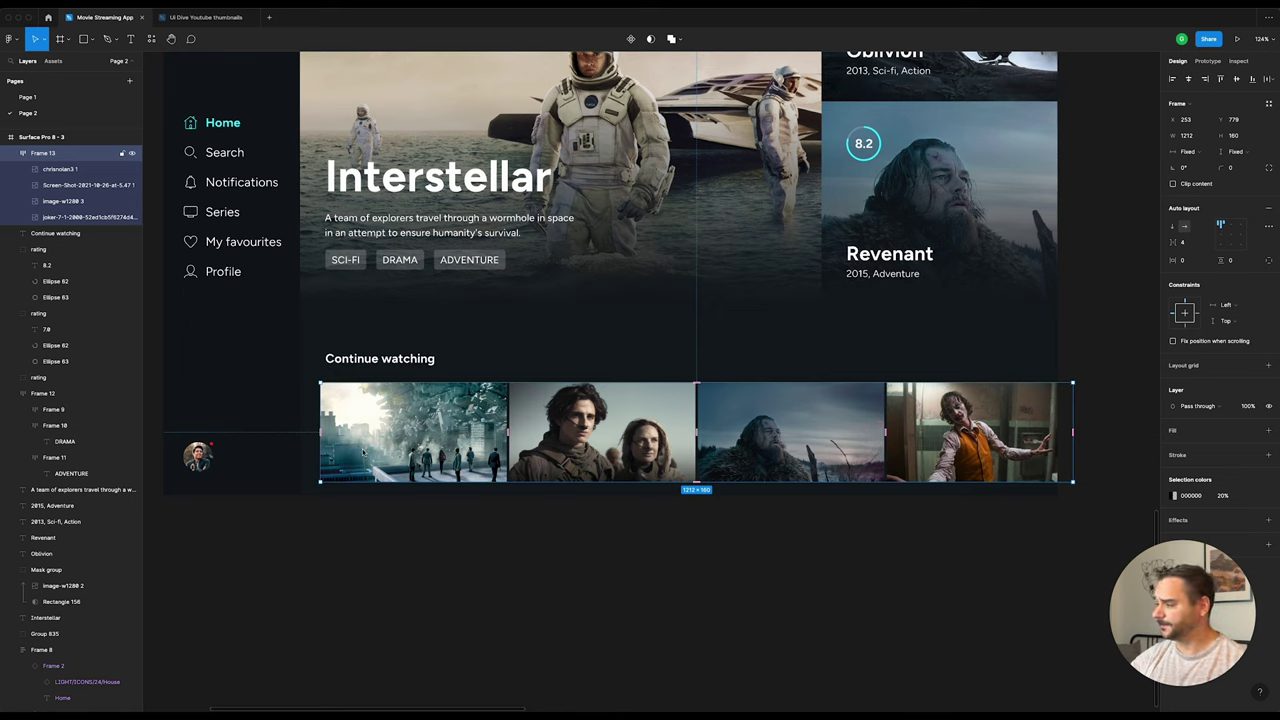
pyautogui.click(884, 277)
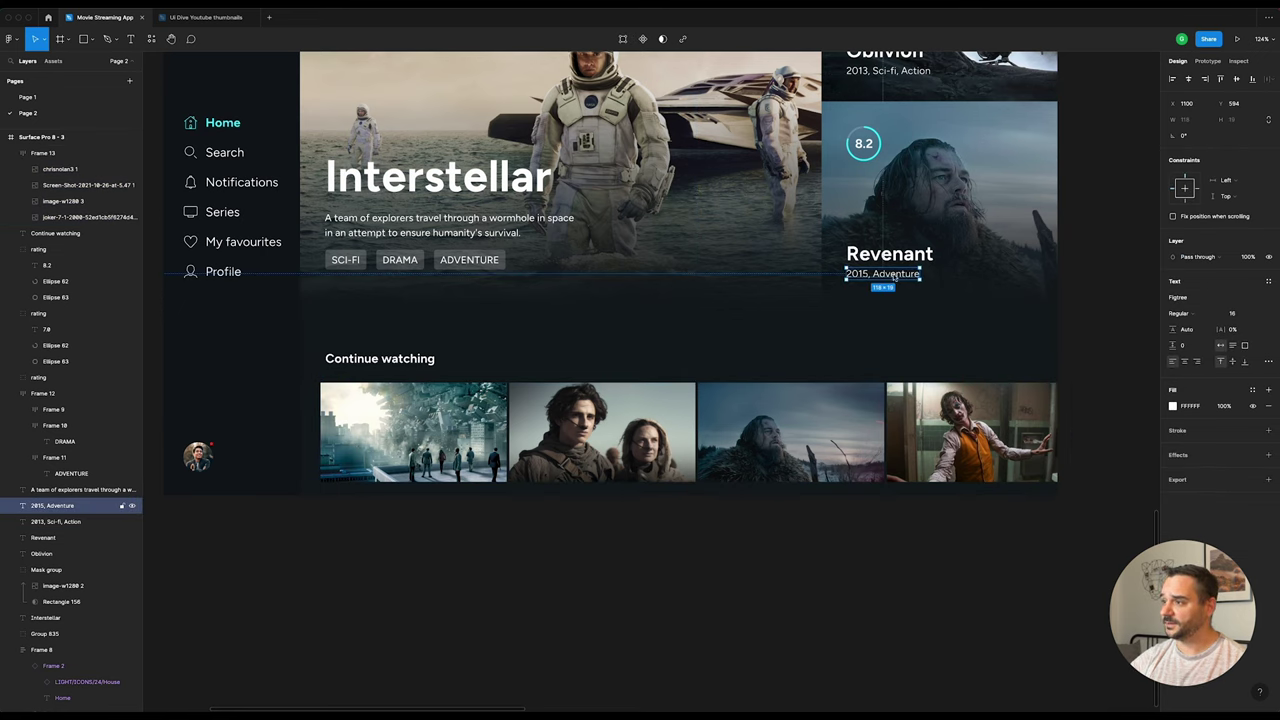
pyautogui.click(645, 450)
pyautogui.click(430, 578)
pyautogui.scroll(-1, 518, 428)
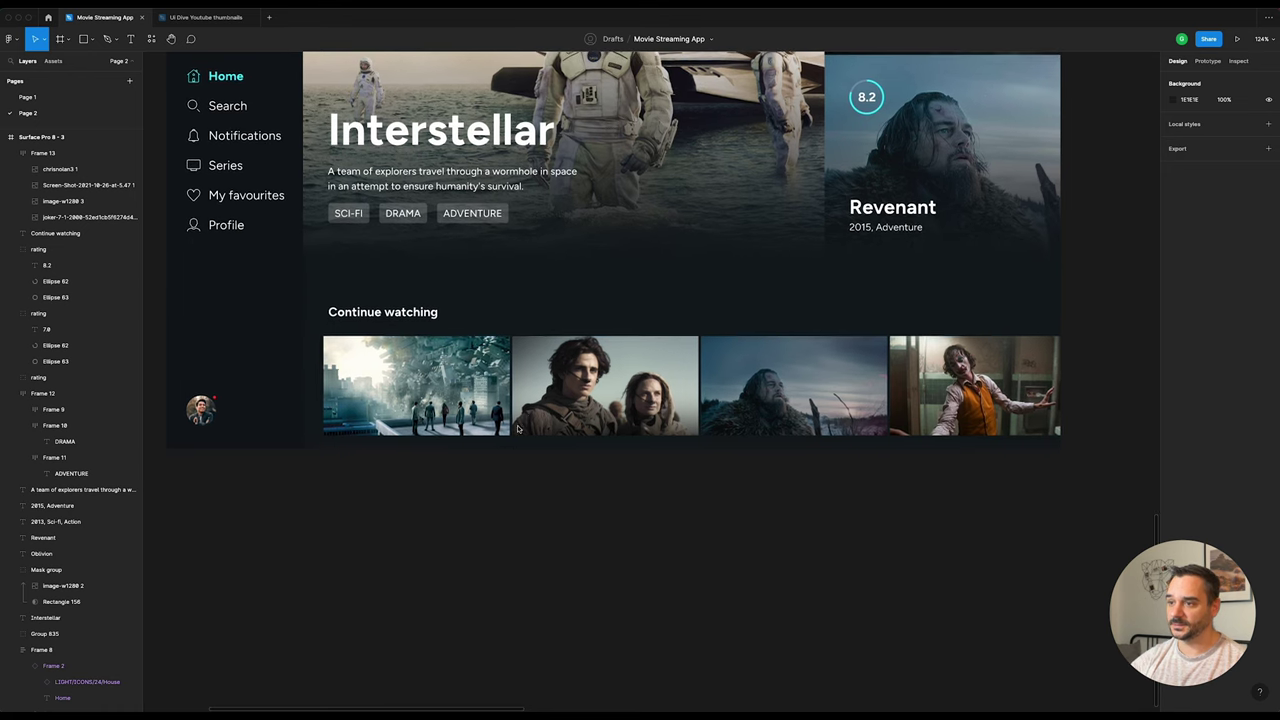
pyautogui.click(518, 428)
# Step: Drag Frame 13 below the home screen and move its four thumbnail images out of it
pyautogui.moveTo(603, 392); pyautogui.dragTo(612, 550)
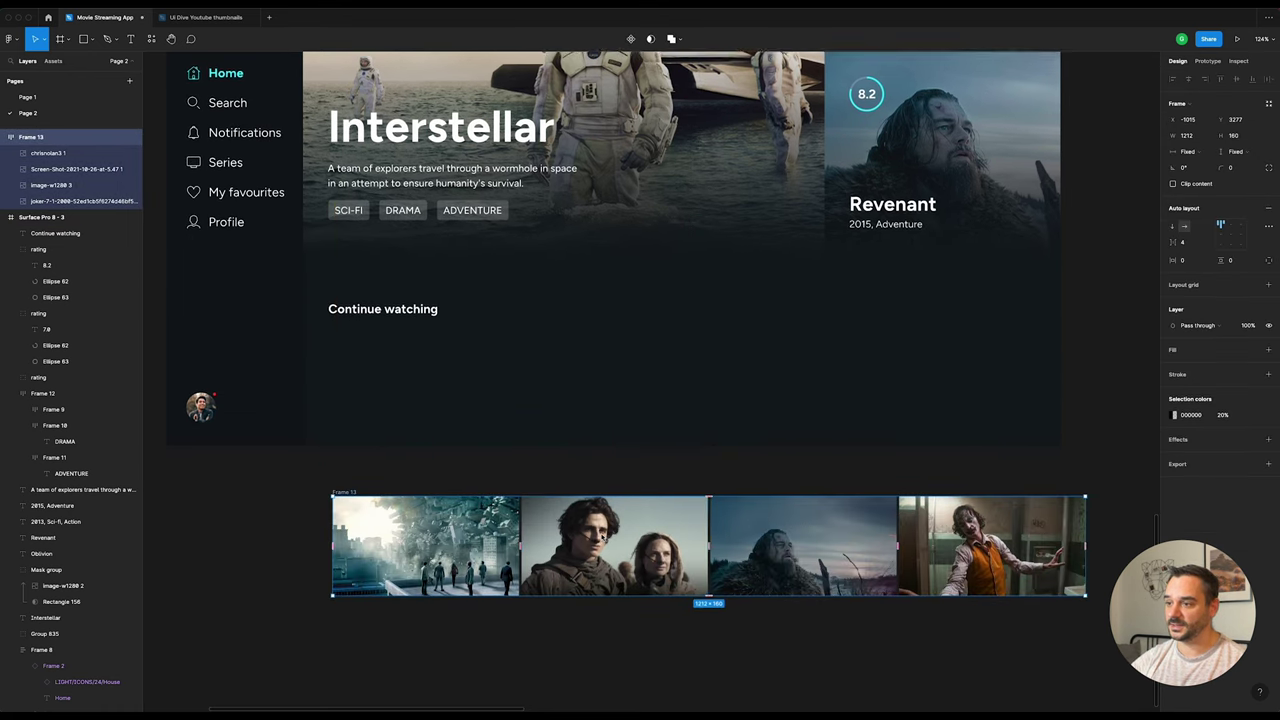
pyautogui.scroll(-3, 547, 502)
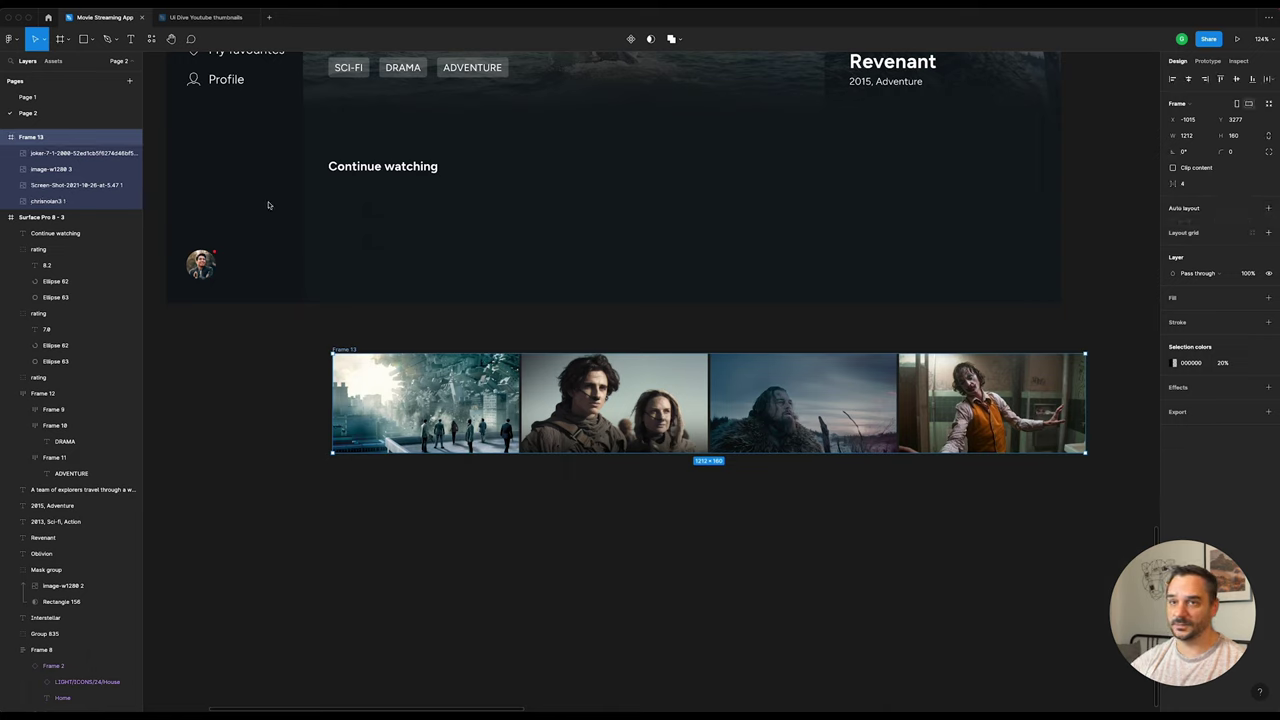
pyautogui.click(77, 157)
pyautogui.keyDown('shift'); pyautogui.click(70, 201); pyautogui.keyUp('shift')
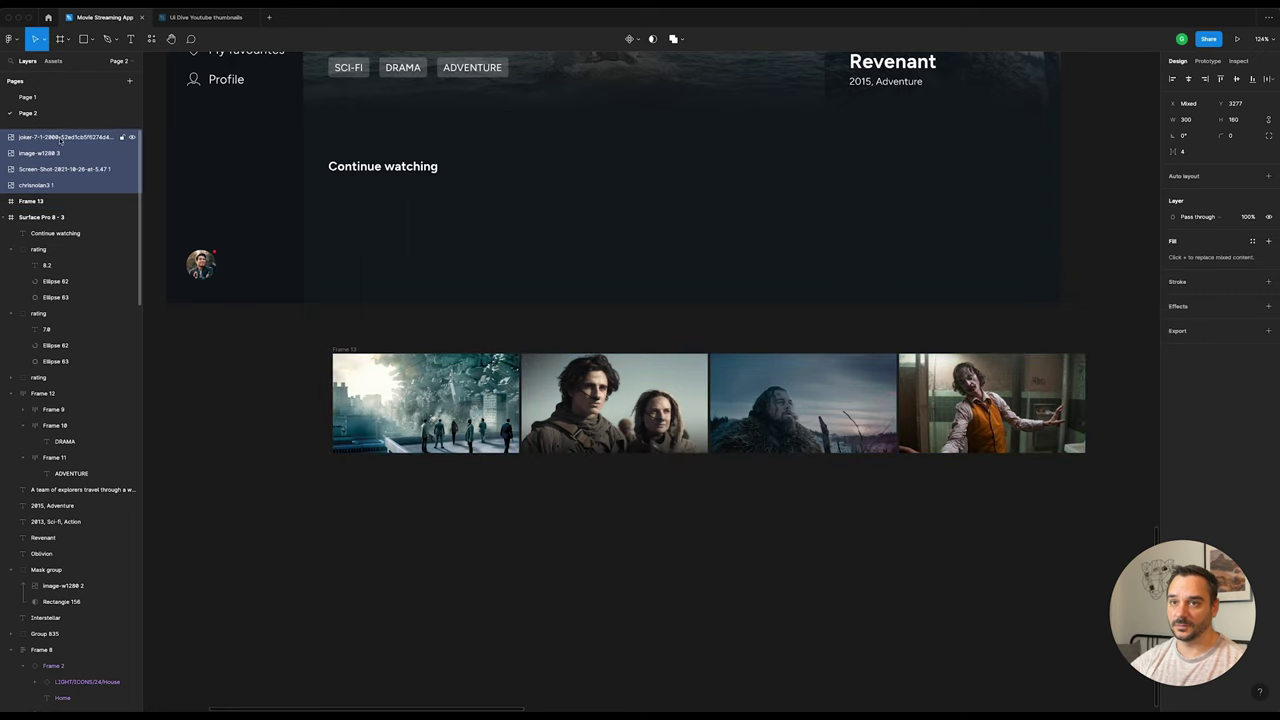
pyautogui.moveTo(60, 136); pyautogui.dragTo(60, 132)
# Step: Place a new text layer on the first thumbnail
pyautogui.click(430, 411)
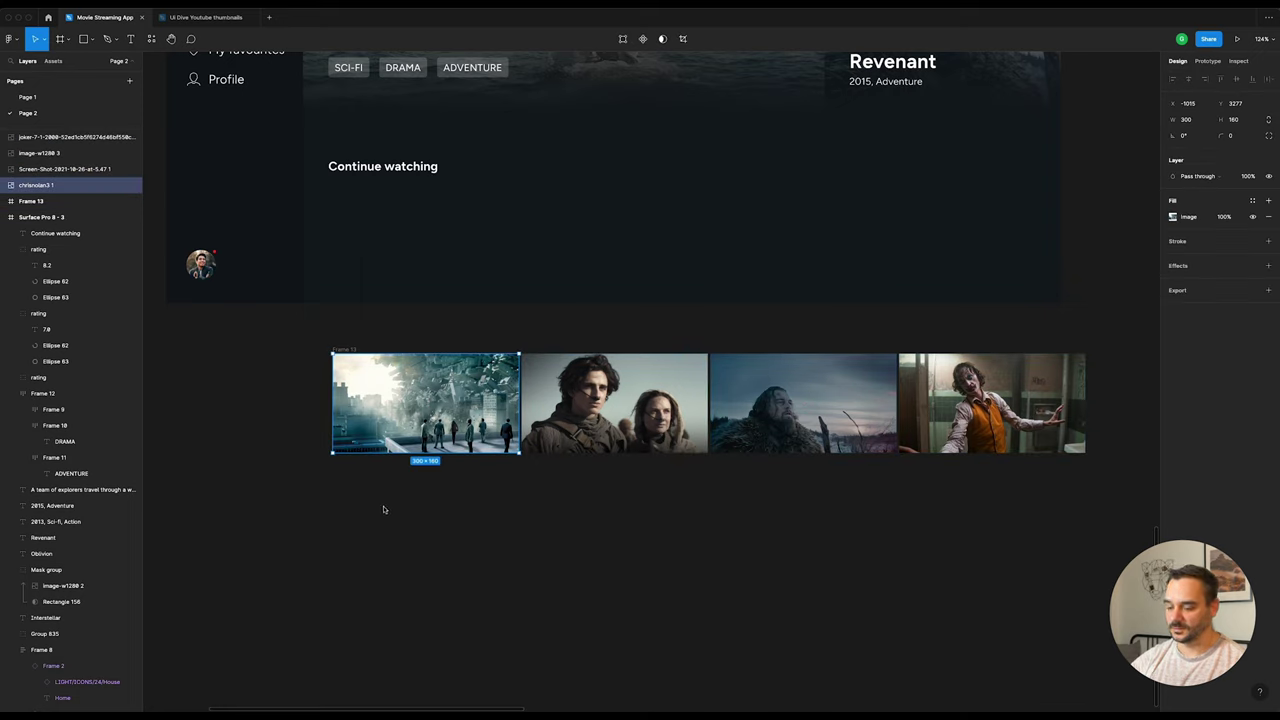
pyautogui.press('t')
pyautogui.click(360, 440)
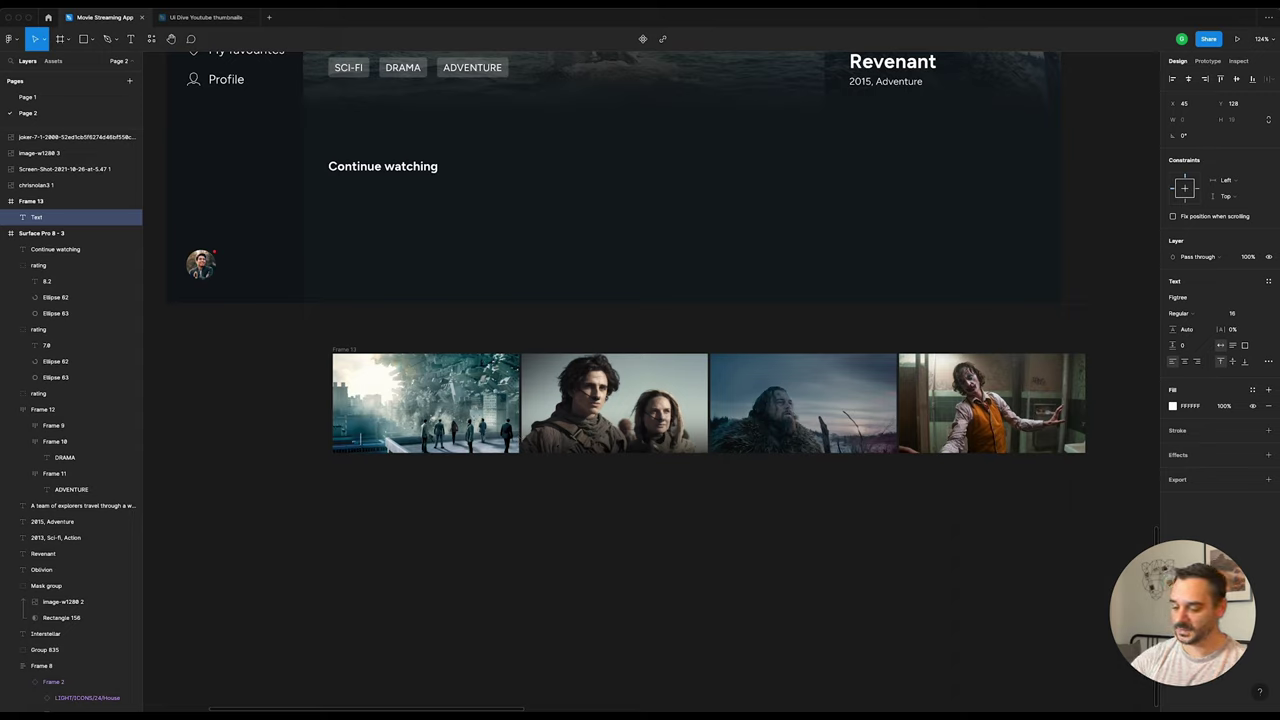
# Step: Add a bold size-20 'Inception' title at the first thumbnail's lower left
pyautogui.write('Inception')
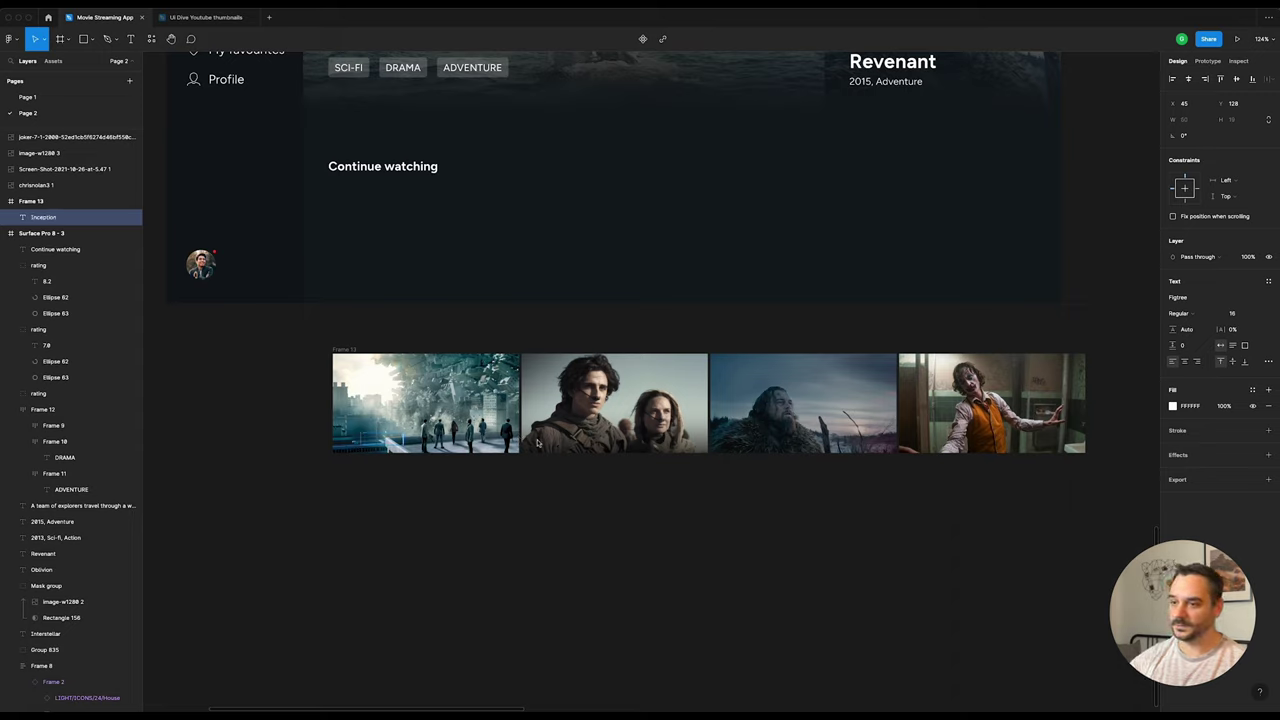
pyautogui.press('Escape')
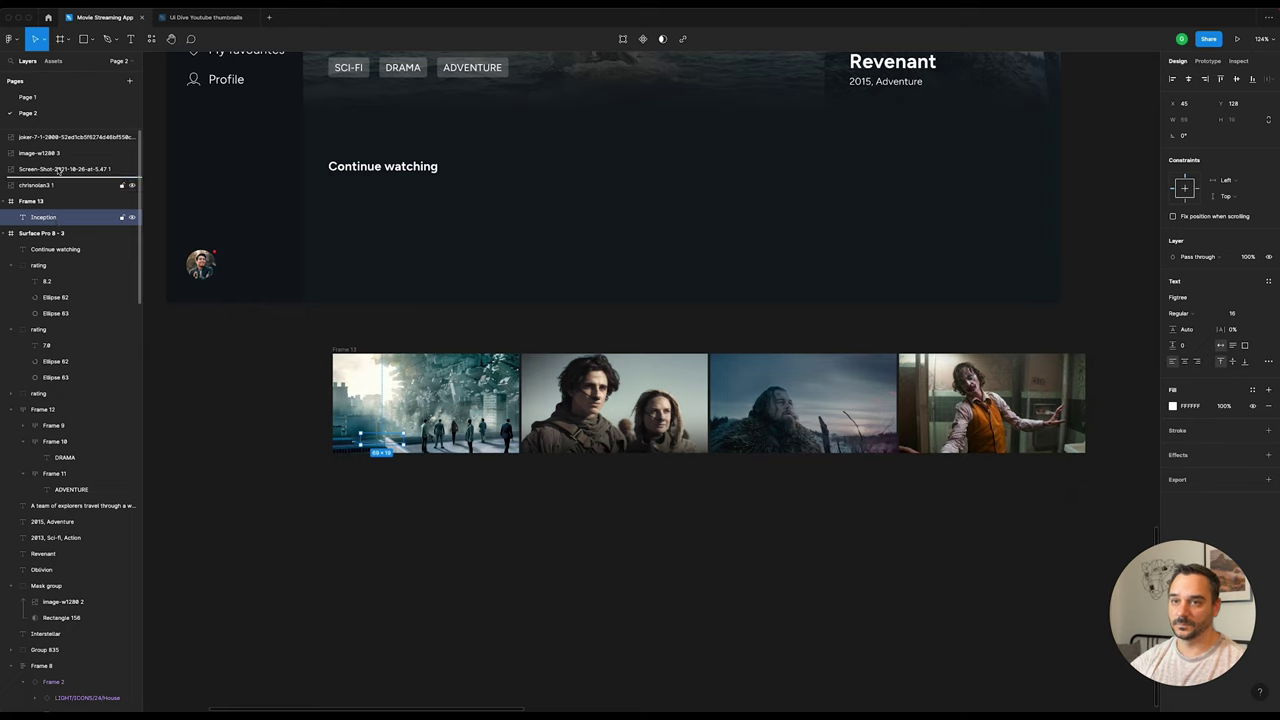
pyautogui.moveTo(43, 217); pyautogui.dragTo(43, 131)
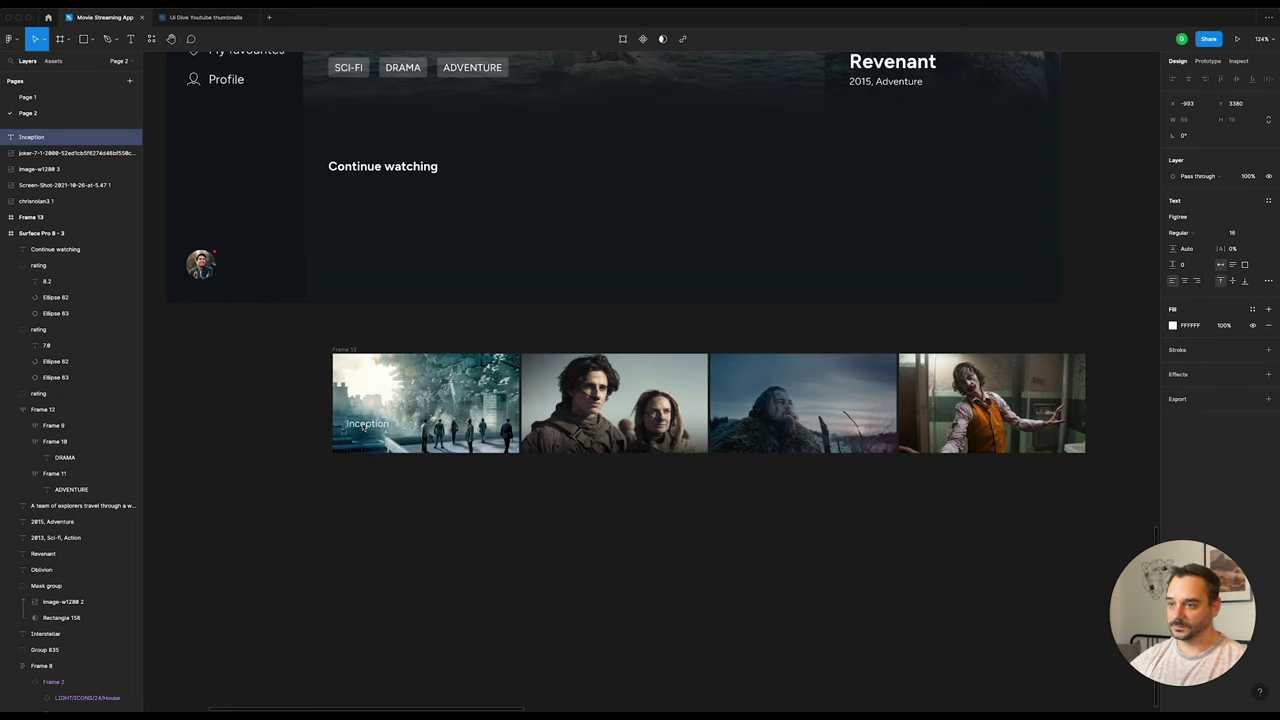
pyautogui.moveTo(378, 442); pyautogui.dragTo(363, 428)
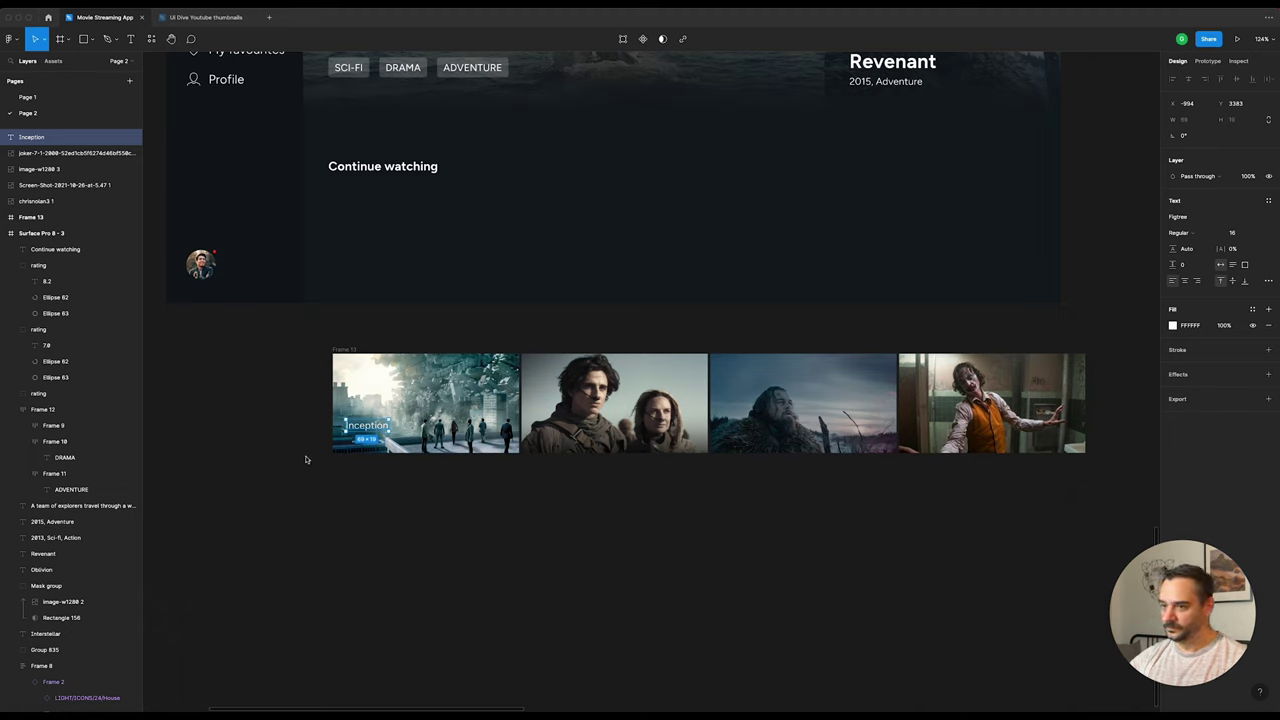
pyautogui.click(1192, 233)
pyautogui.click(1190, 266)
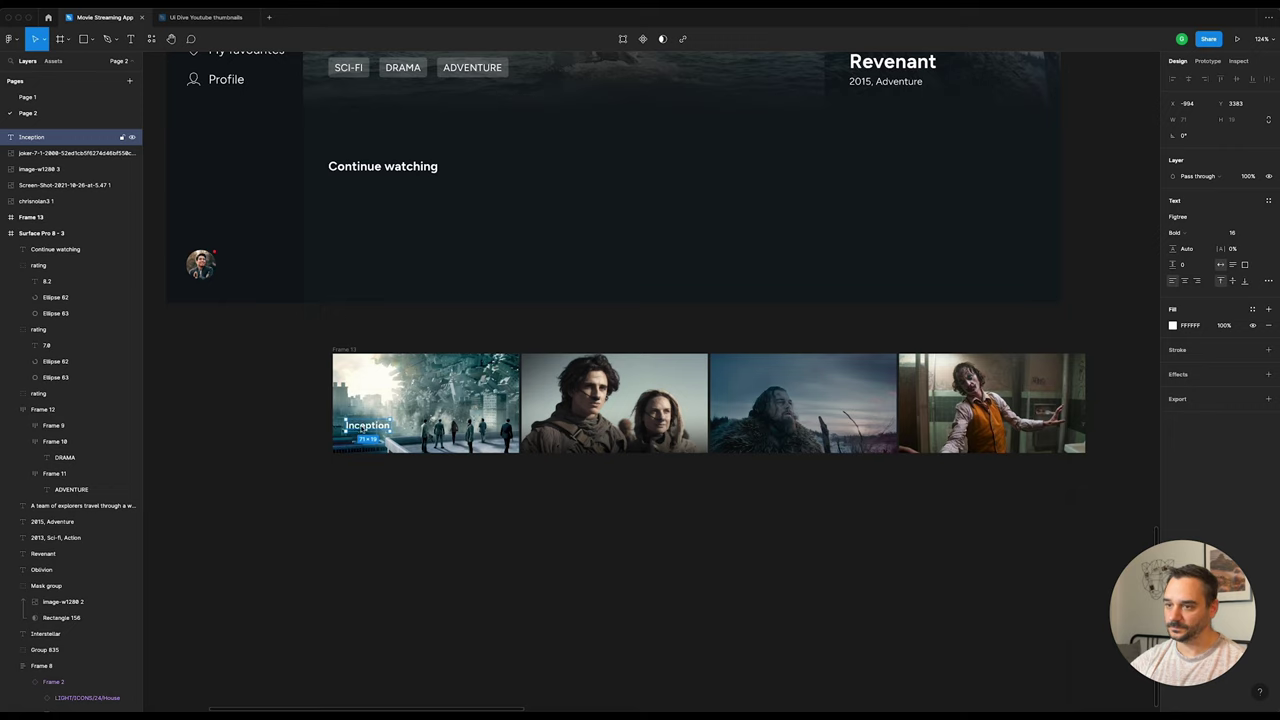
pyautogui.moveTo(363, 428); pyautogui.dragTo(362, 422)
pyautogui.click(1240, 233)
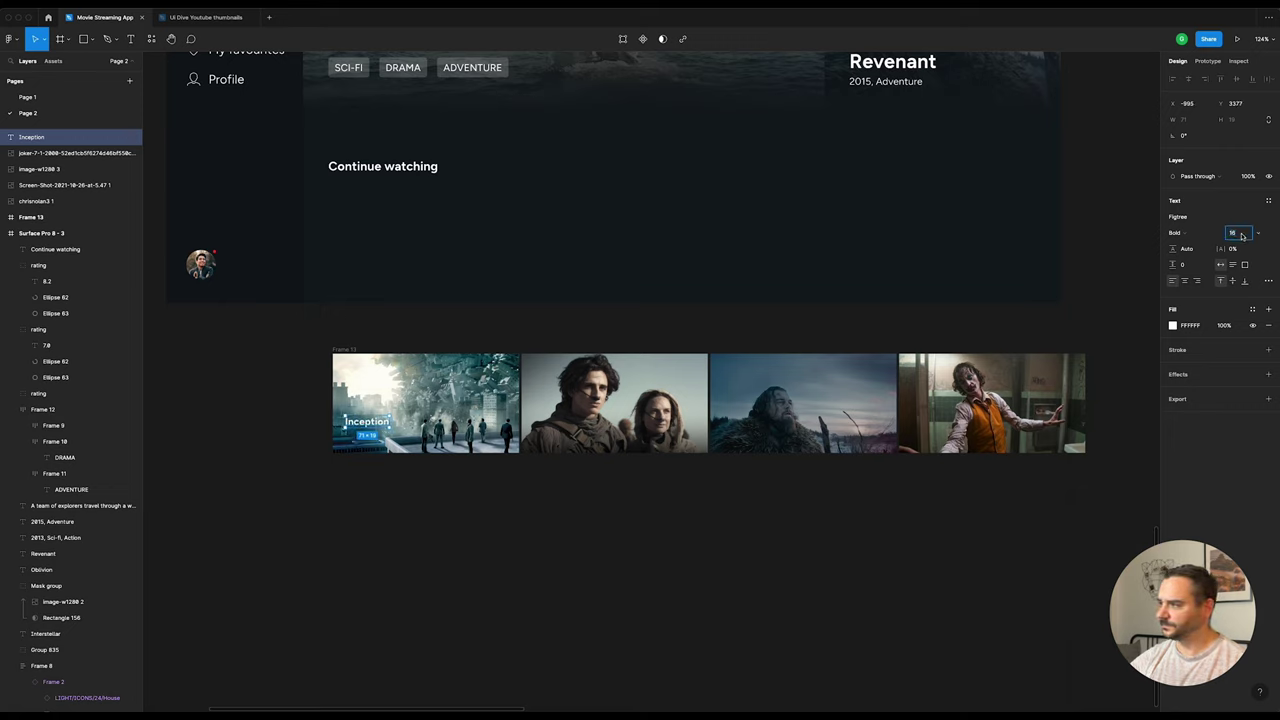
pyautogui.write('20')
pyautogui.press('Return')
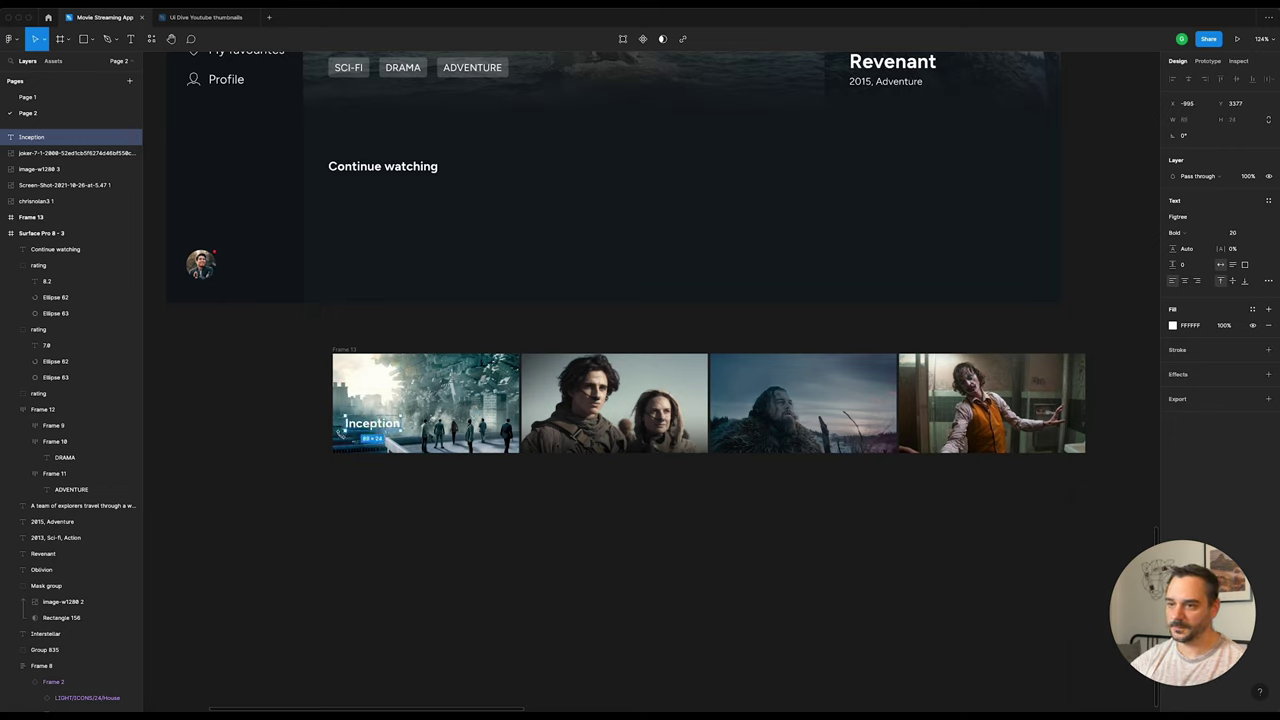
# Step: Duplicate it below as a '2010, Sci-fi' line at size 14 in a lighter weight
pyautogui.moveTo(370, 430); pyautogui.dragTo(369, 445)
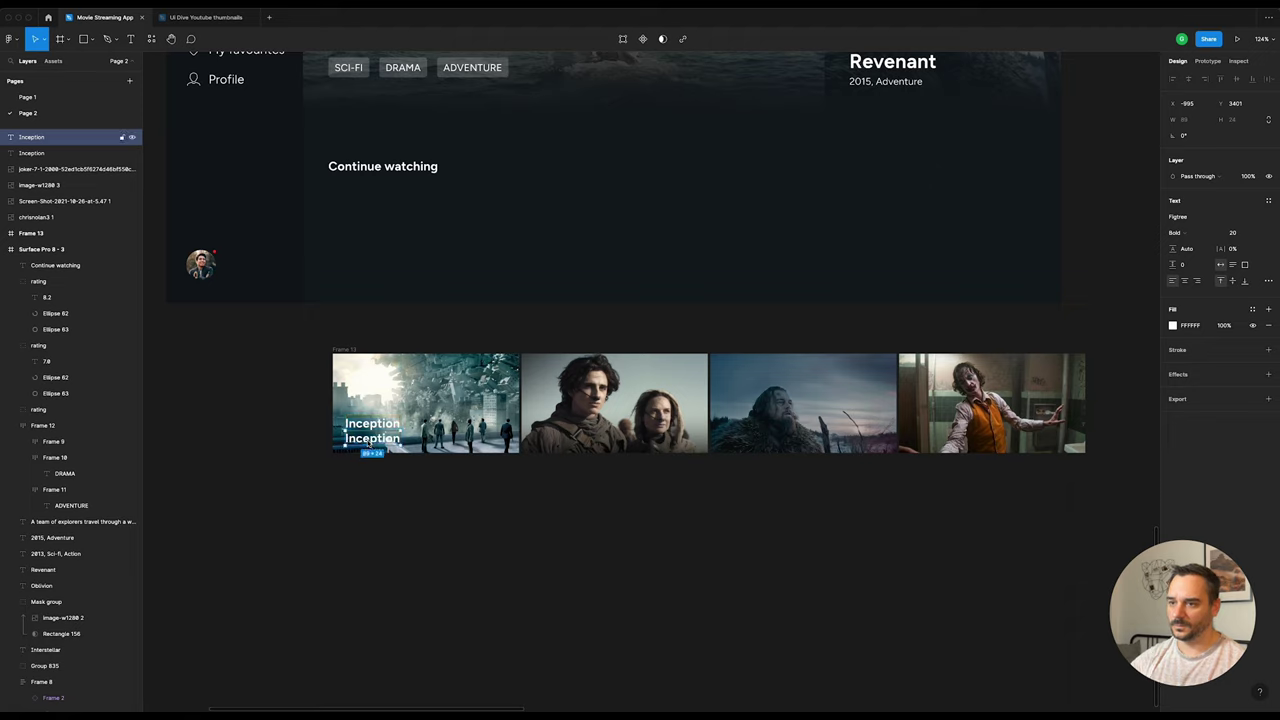
pyautogui.doubleClick(370, 440)
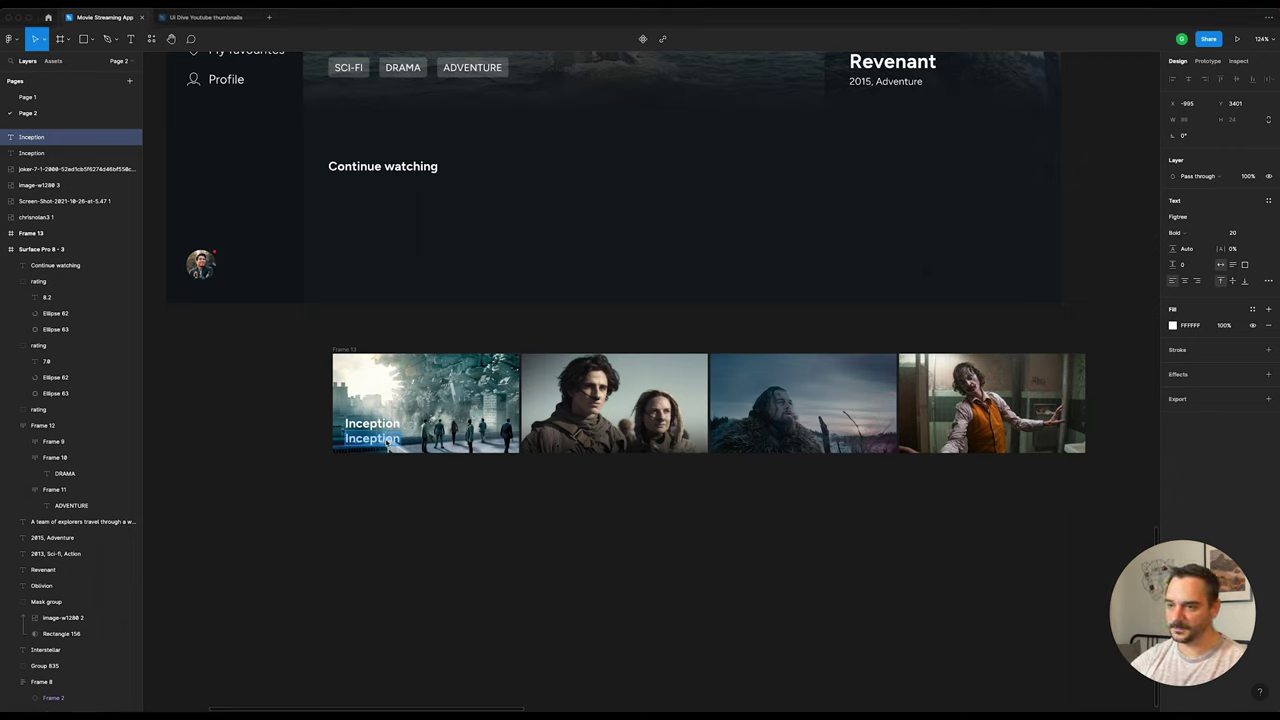
pyautogui.write('2')
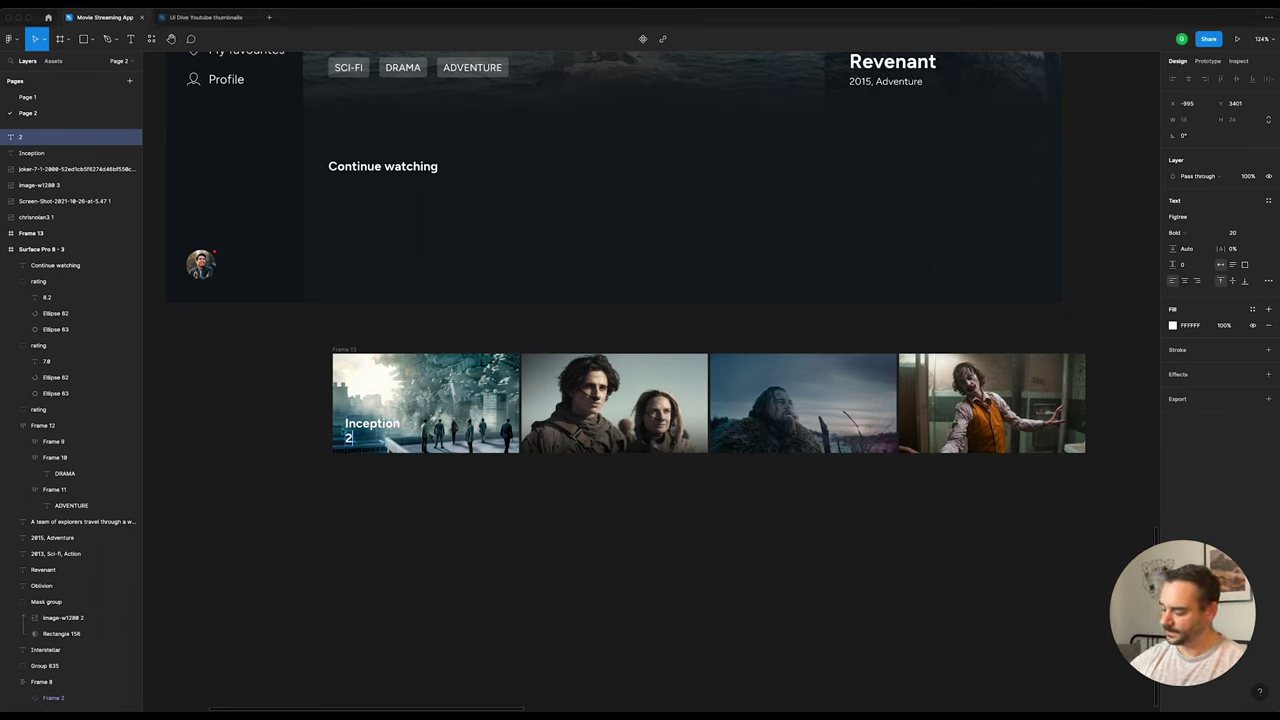
pyautogui.write('010')
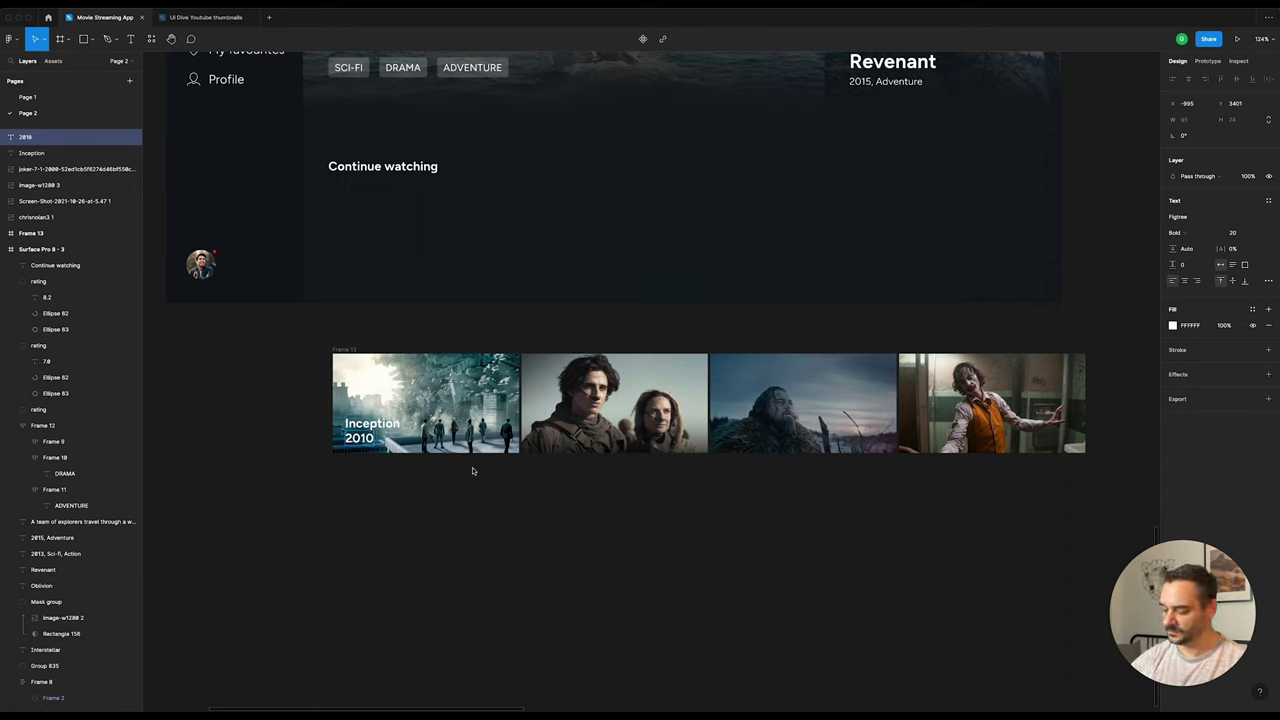
pyautogui.write(', Sci-fi')
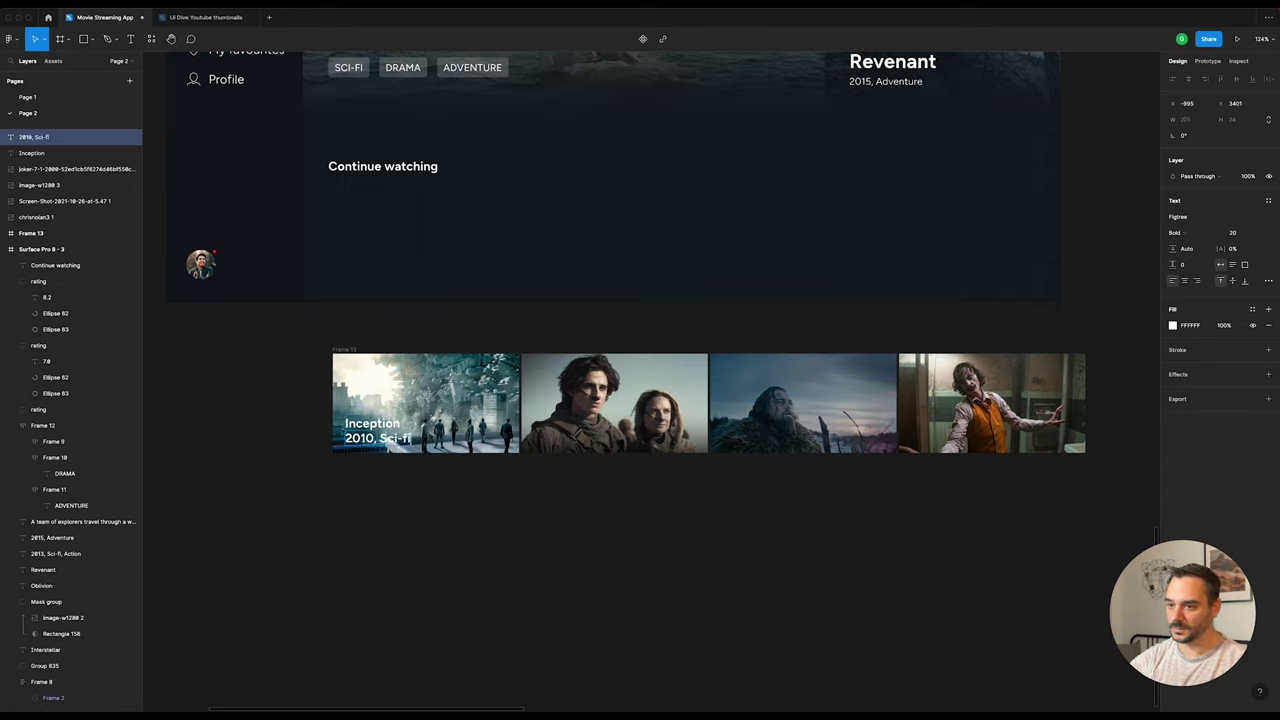
pyautogui.press('Escape')
pyautogui.click(1240, 235)
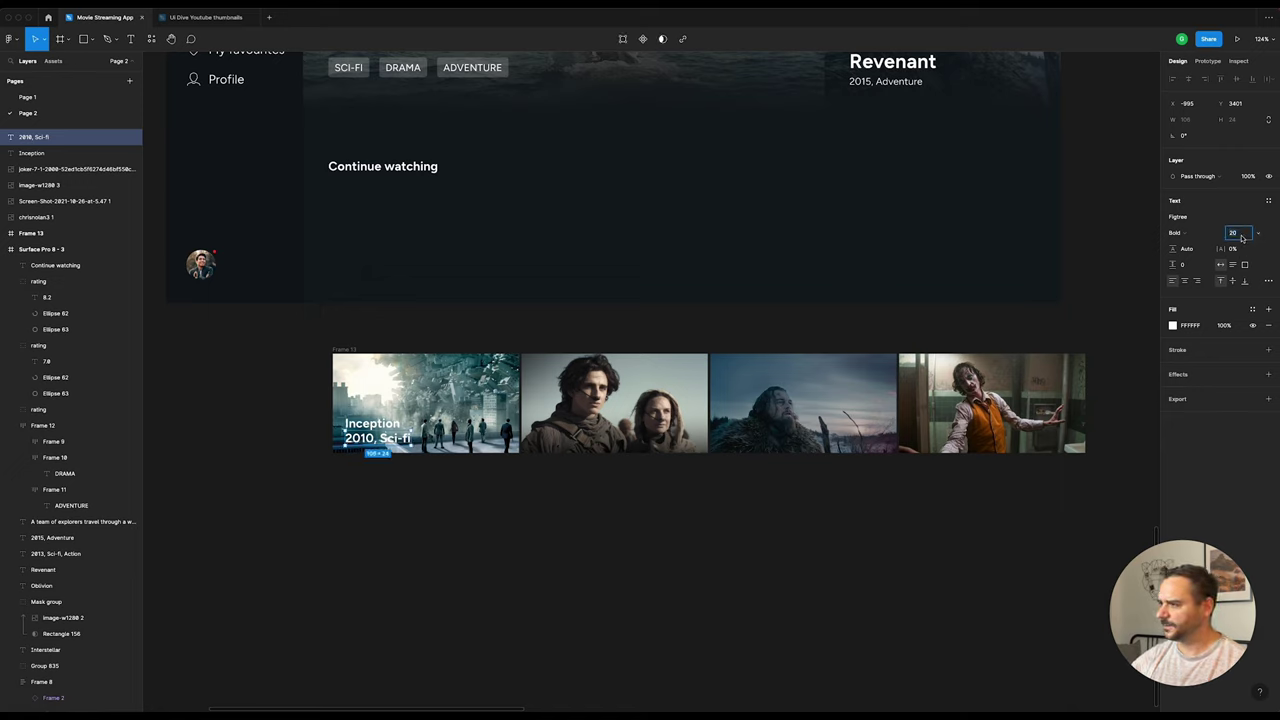
pyautogui.write('14')
pyautogui.press('Return')
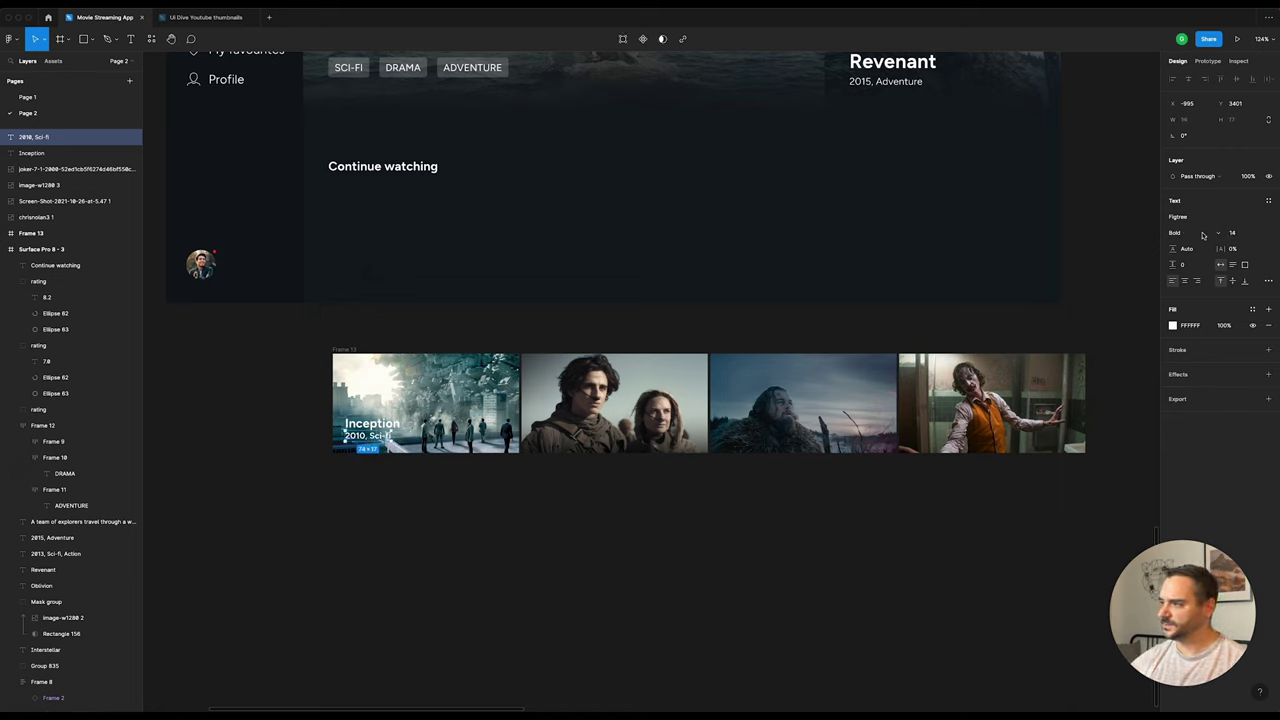
pyautogui.click(1203, 235)
pyautogui.click(1205, 197)
# Step: Nudge the Inception title and '2010, Sci-fi' line together toward the lower-left corner
pyautogui.press('Escape')
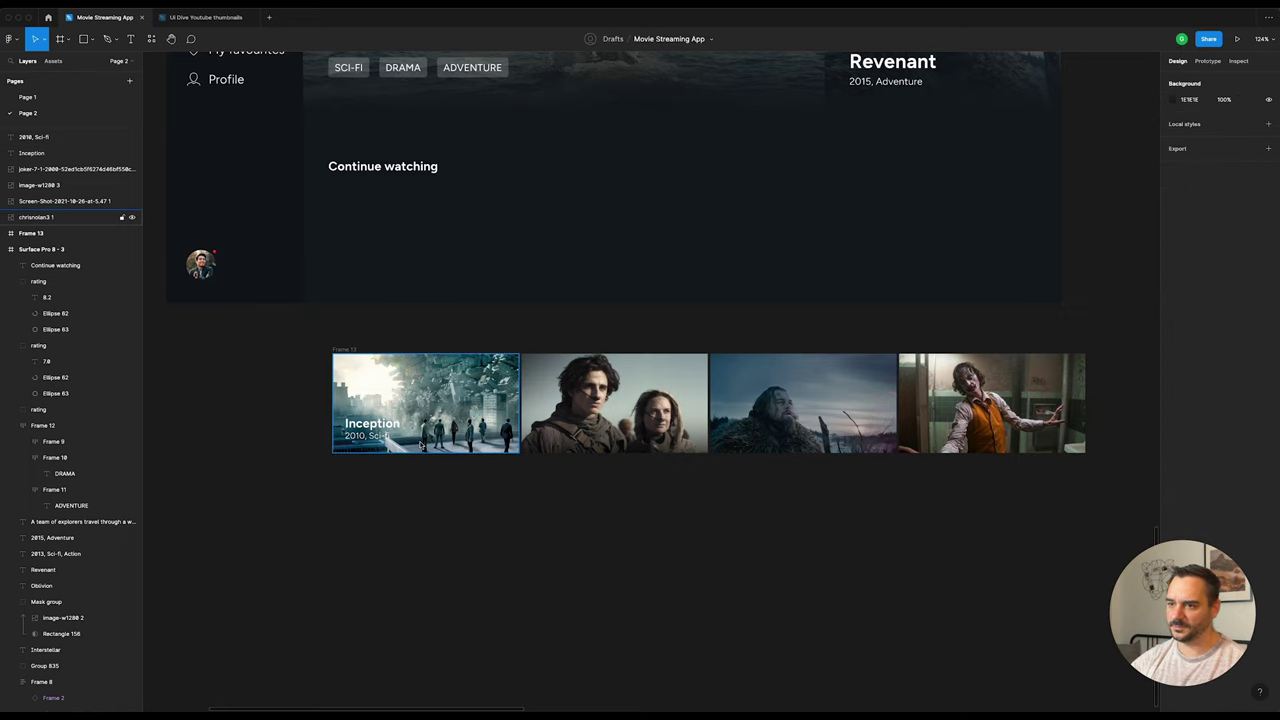
pyautogui.click(388, 426)
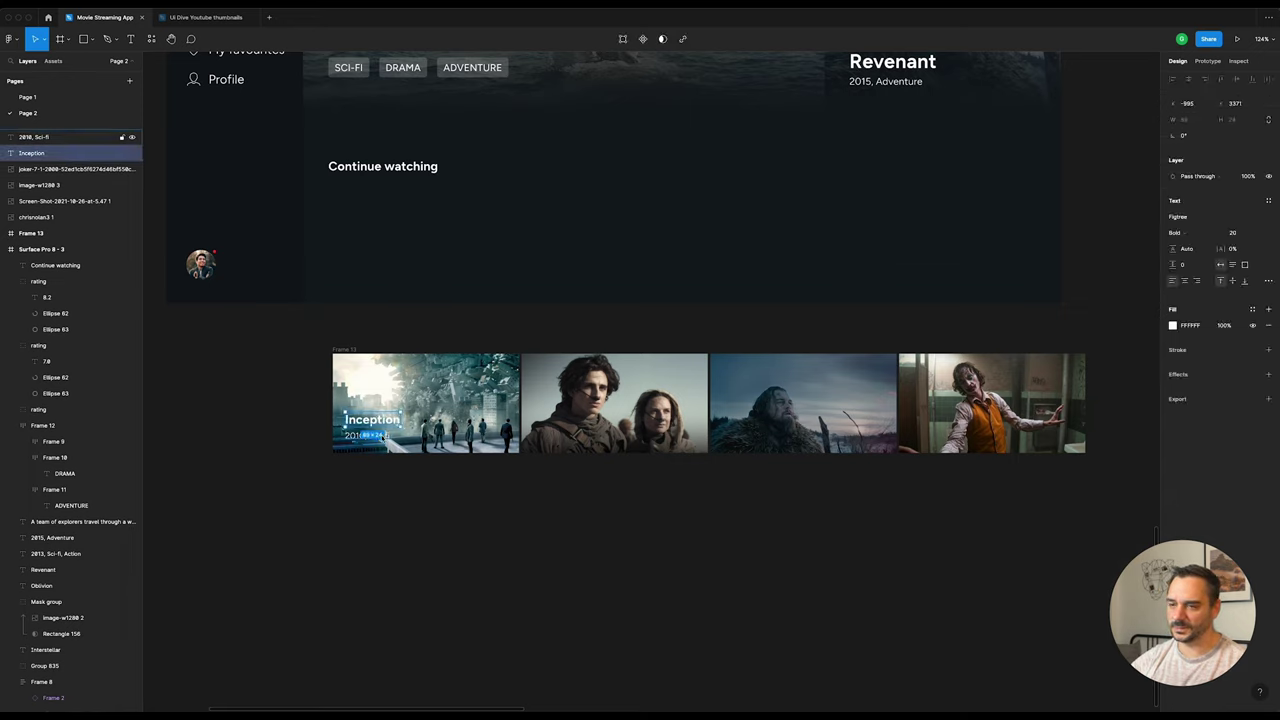
pyautogui.keyDown('shift'); pyautogui.click(372, 436); pyautogui.keyUp('shift')
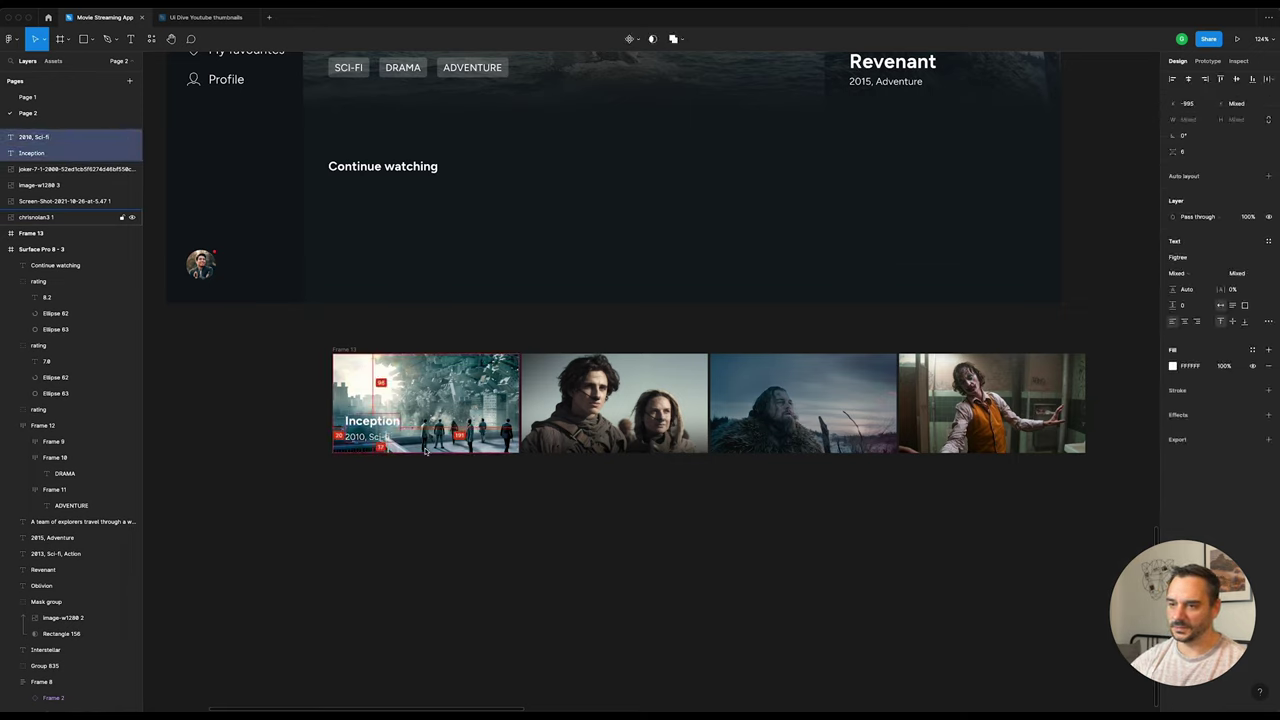
pyautogui.press('Down')
pyautogui.press('Down')
pyautogui.press('Down')
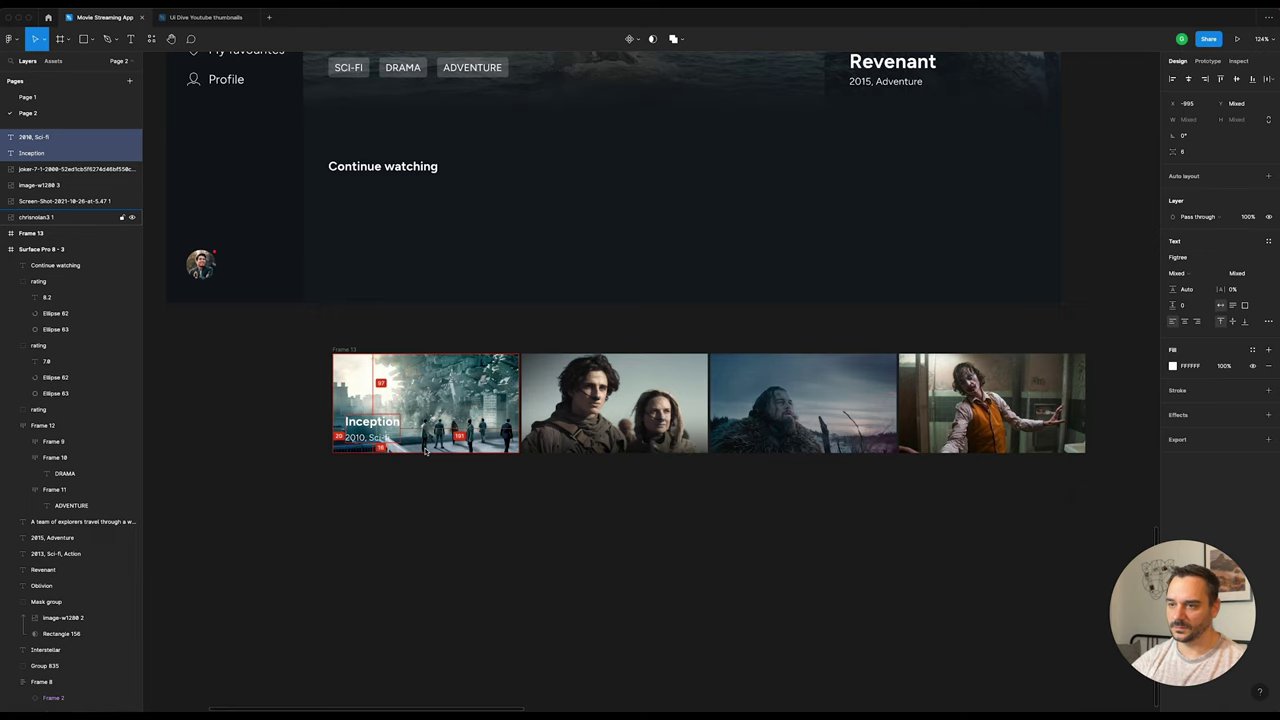
pyautogui.press('Left')
pyautogui.press('Left')
pyautogui.press('Left')
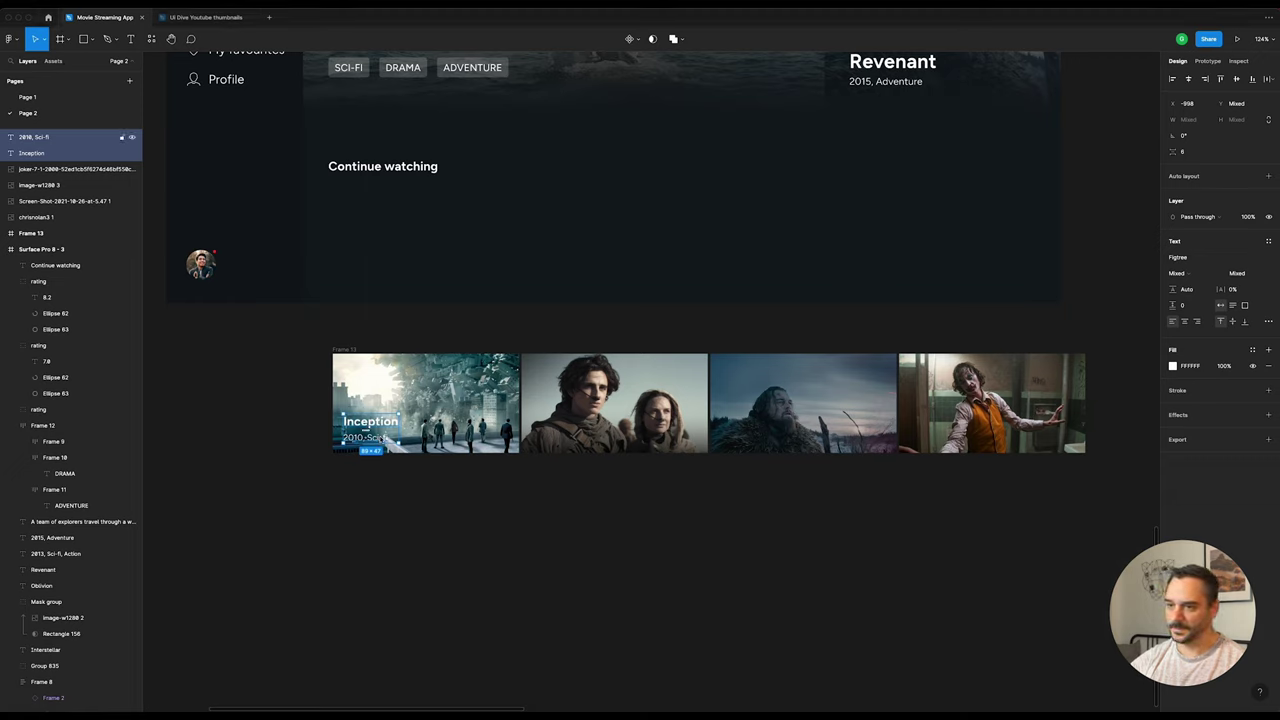
pyautogui.press('Right')
pyautogui.press('Right')
pyautogui.press('Right')
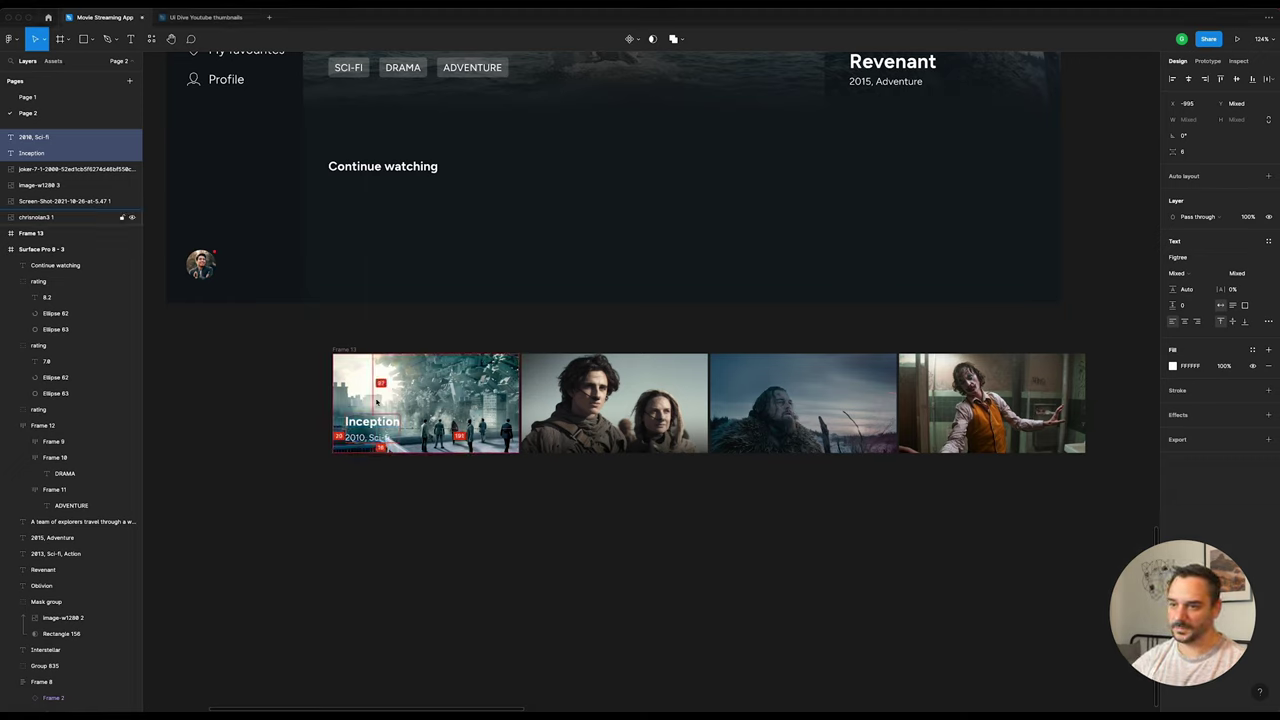
pyautogui.press('Right')
pyautogui.press('Right')
pyautogui.press('Right')
pyautogui.press('Right')
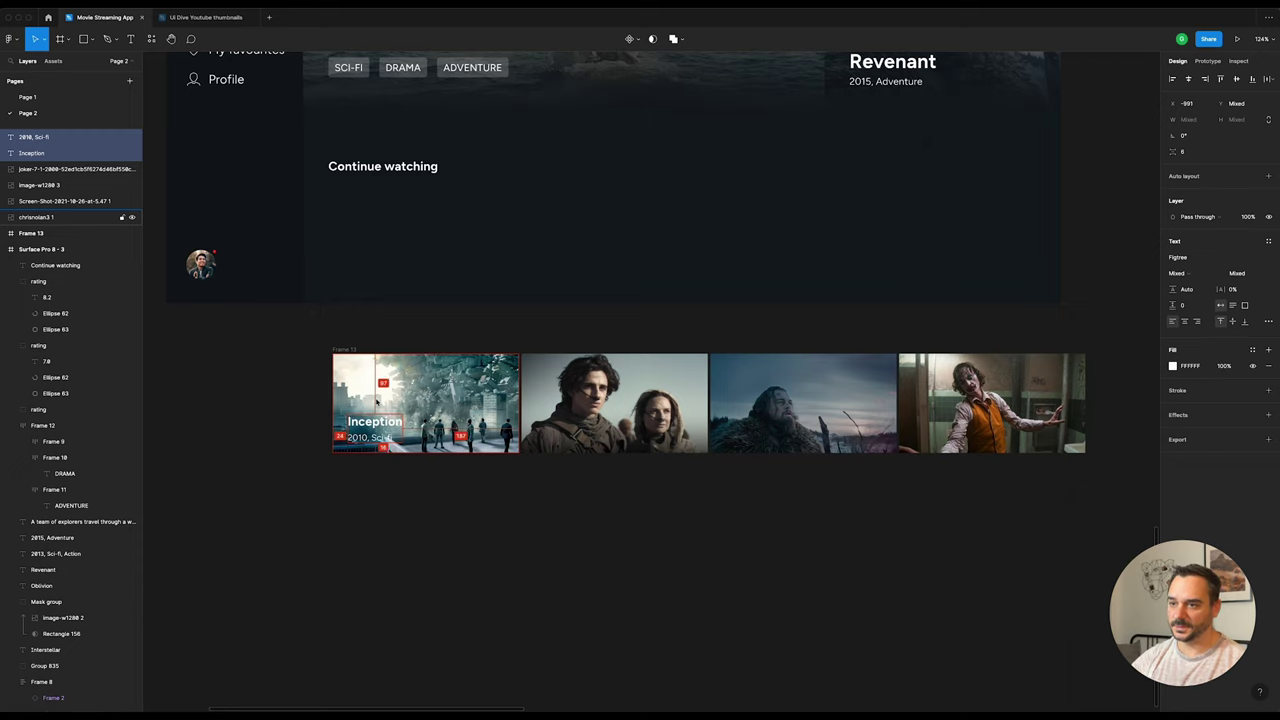
pyautogui.press('Up')
pyautogui.press('Up')
pyautogui.press('Up')
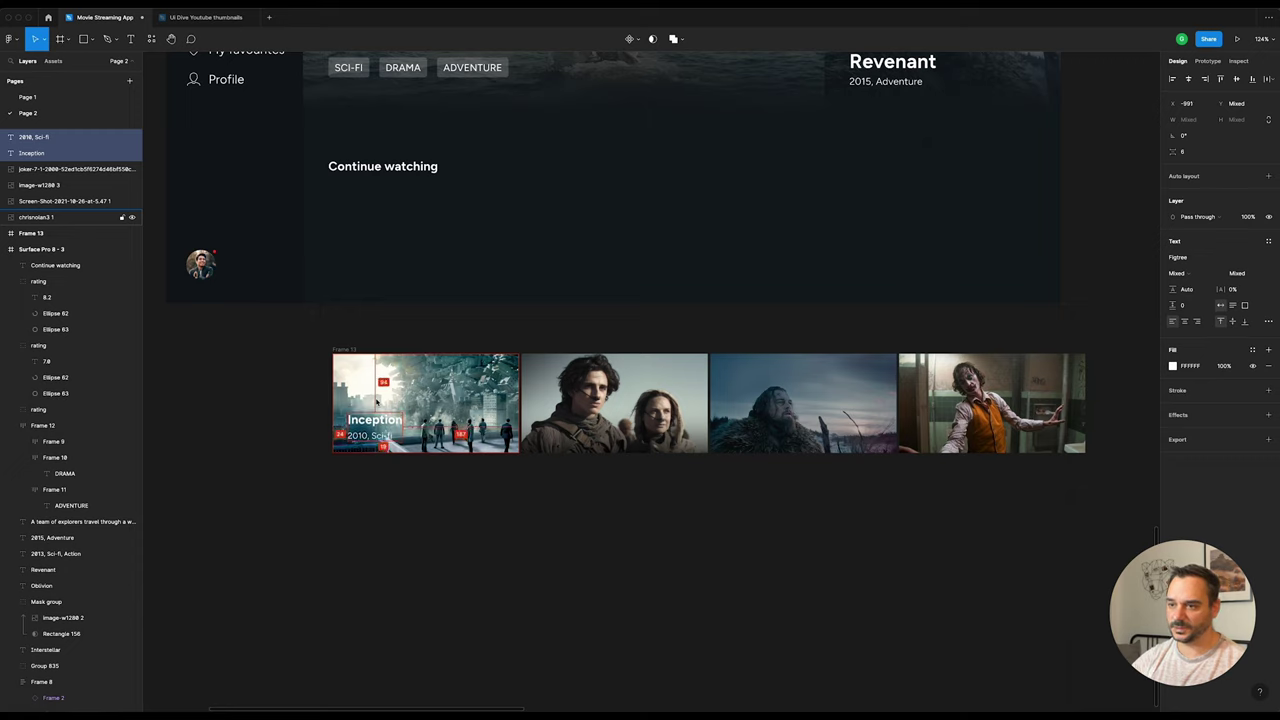
pyautogui.press('Up')
pyautogui.press('Up')
pyautogui.press('Up')
pyautogui.press('Up')
pyautogui.press('Up')
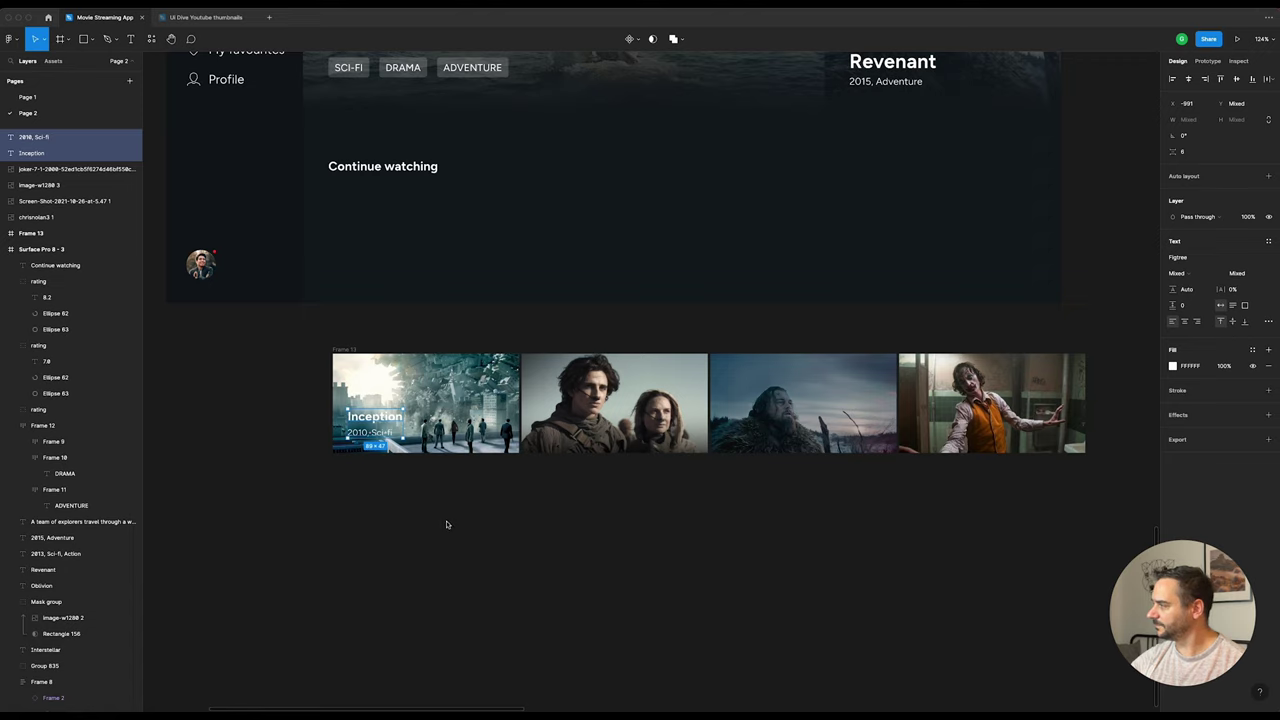
pyautogui.click(489, 384)
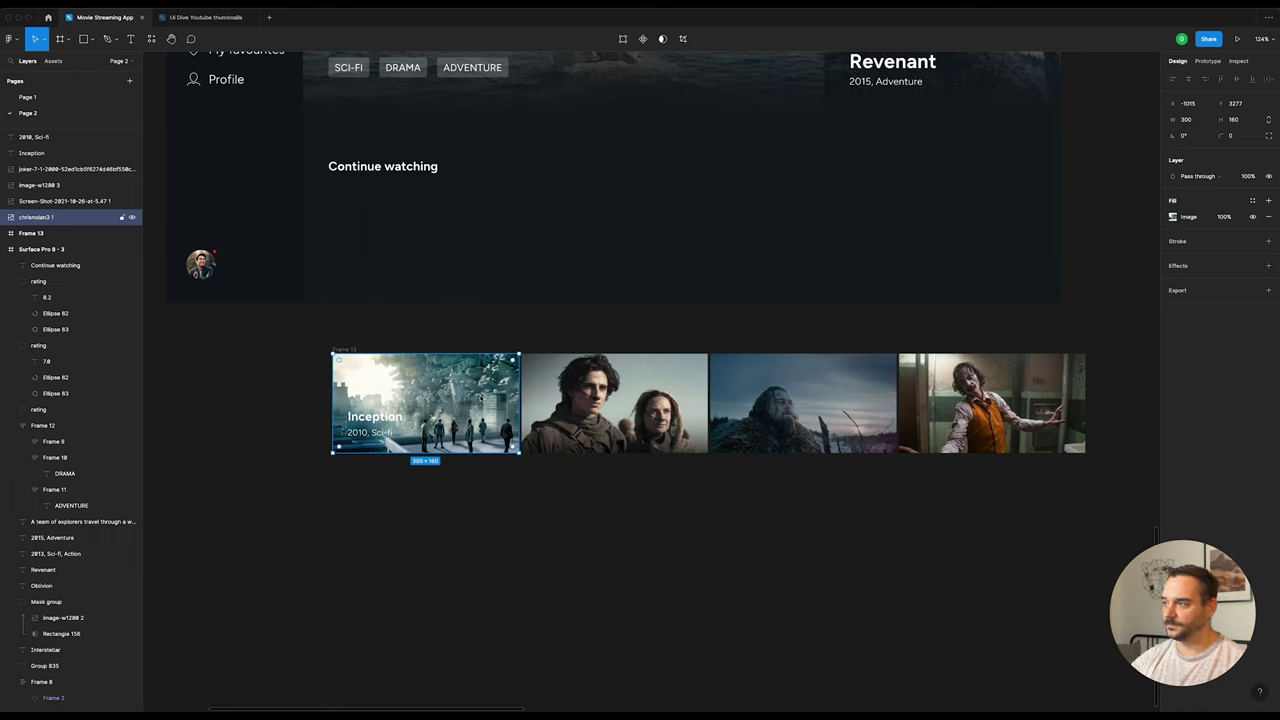
pyautogui.click(1265, 200)
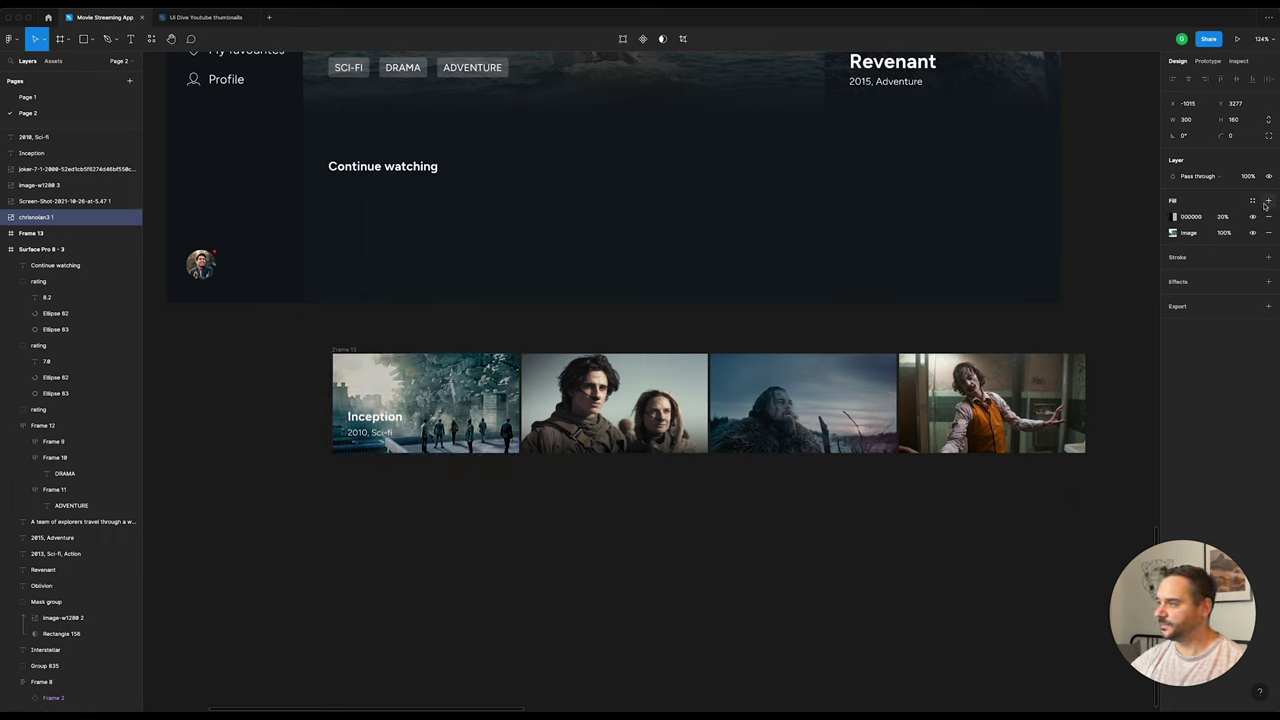
pyautogui.click(1174, 217)
pyautogui.click(1058, 219)
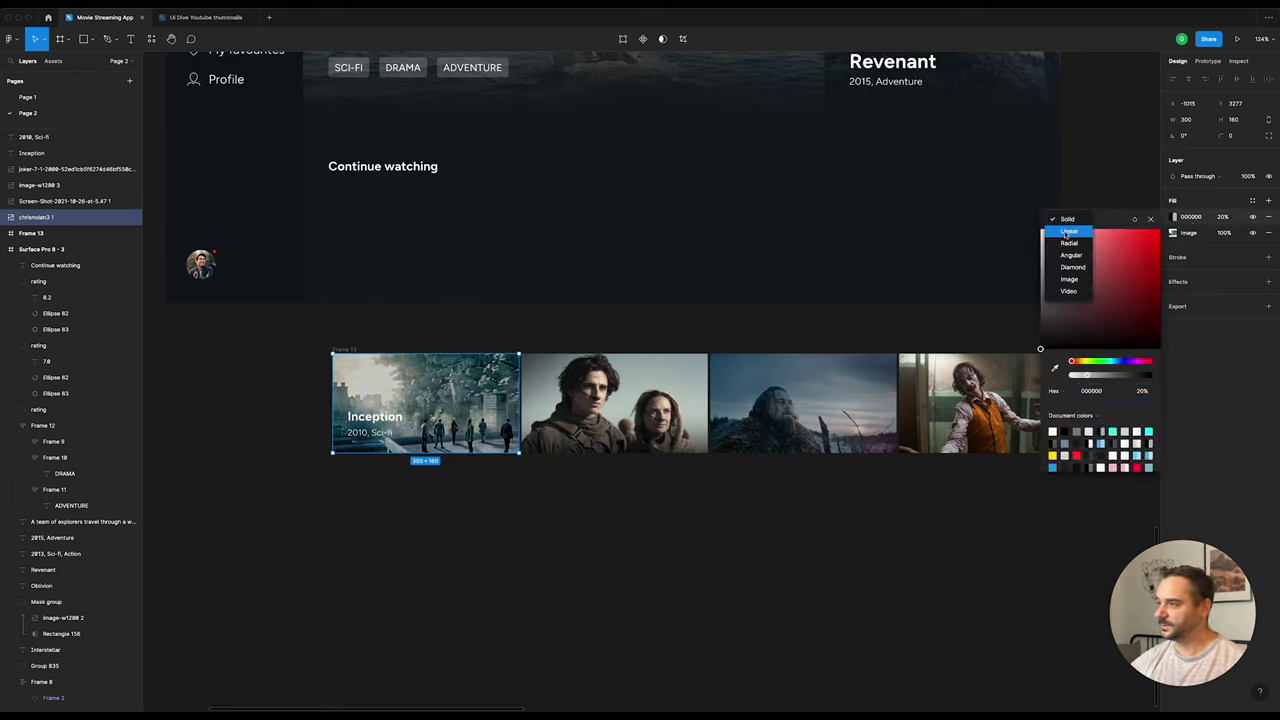
pyautogui.click(1064, 236)
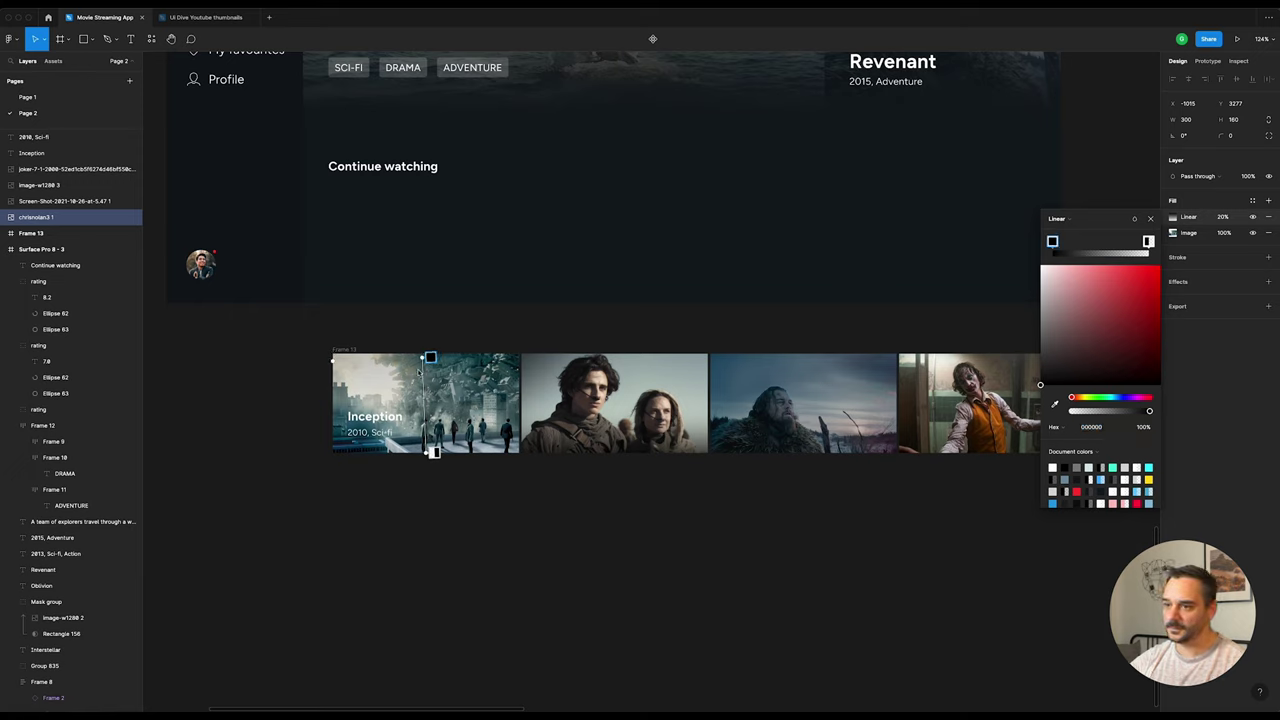
pyautogui.moveTo(434, 353)
pyautogui.mouseDown()
pyautogui.moveTo(410, 455)
pyautogui.moveTo(410, 381)
pyautogui.mouseUp()
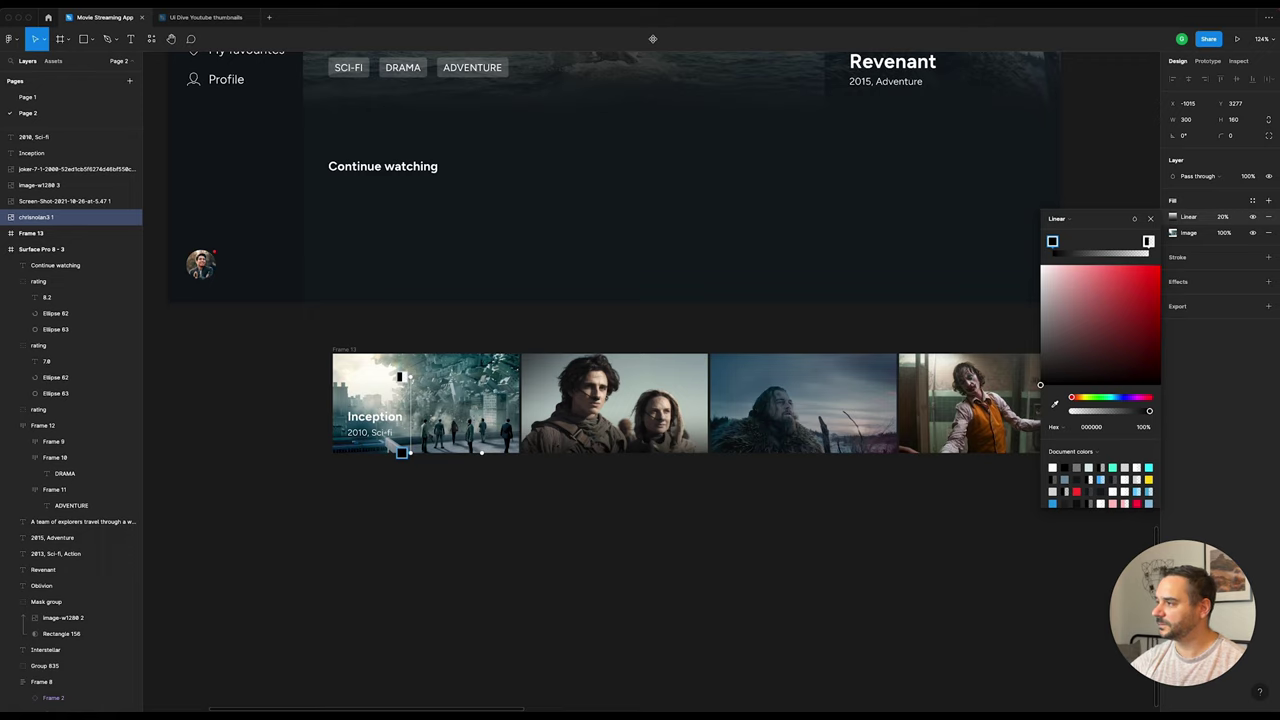
pyautogui.click(1227, 216)
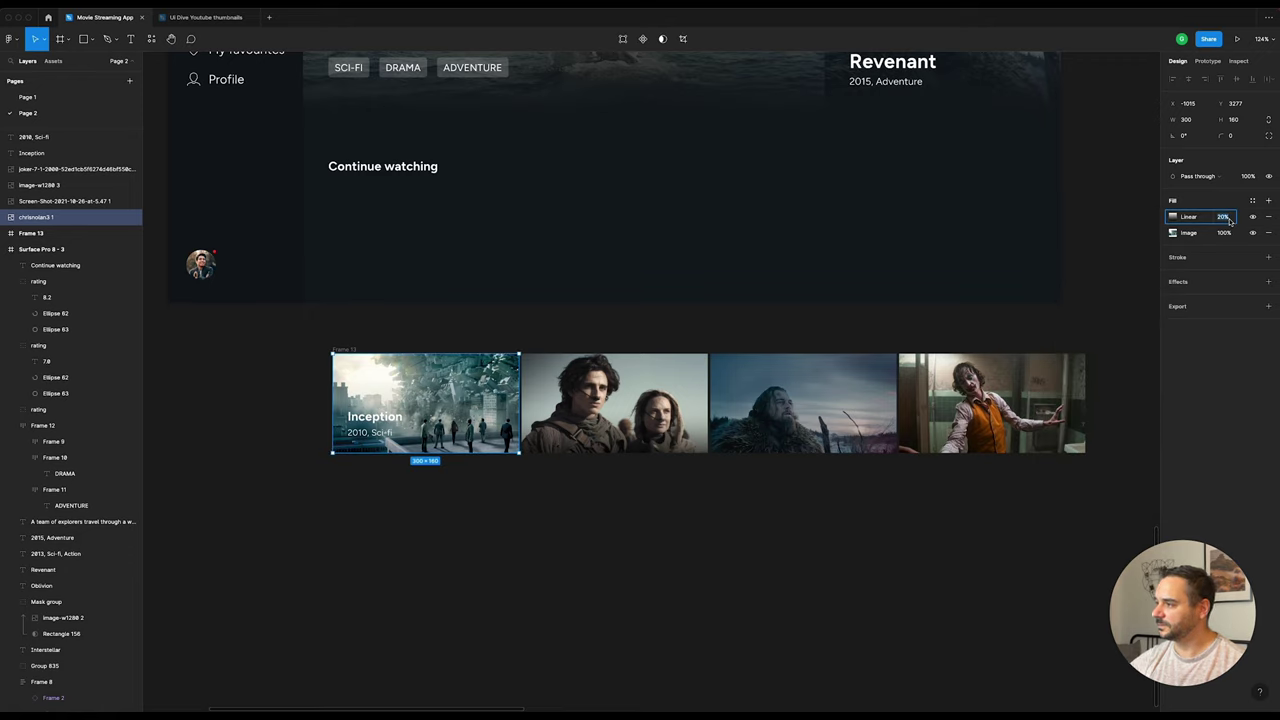
pyautogui.click(1268, 216)
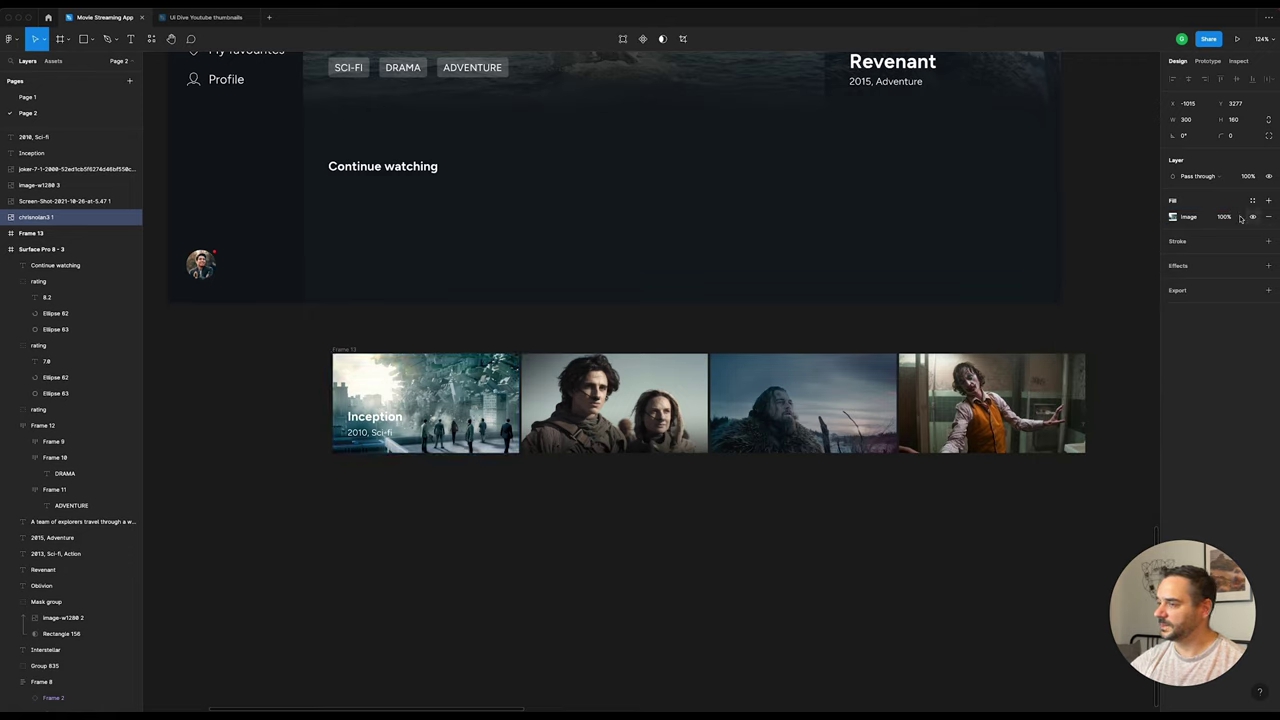
pyautogui.click(444, 539)
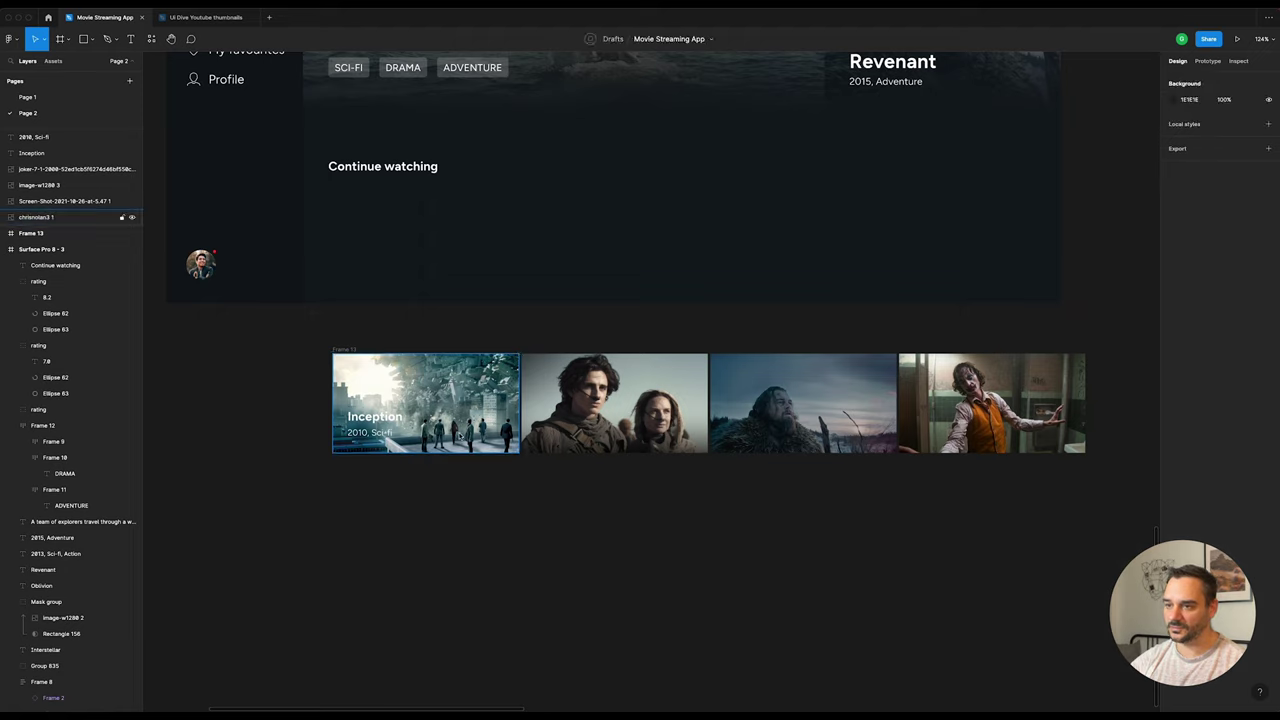
pyautogui.click(448, 397)
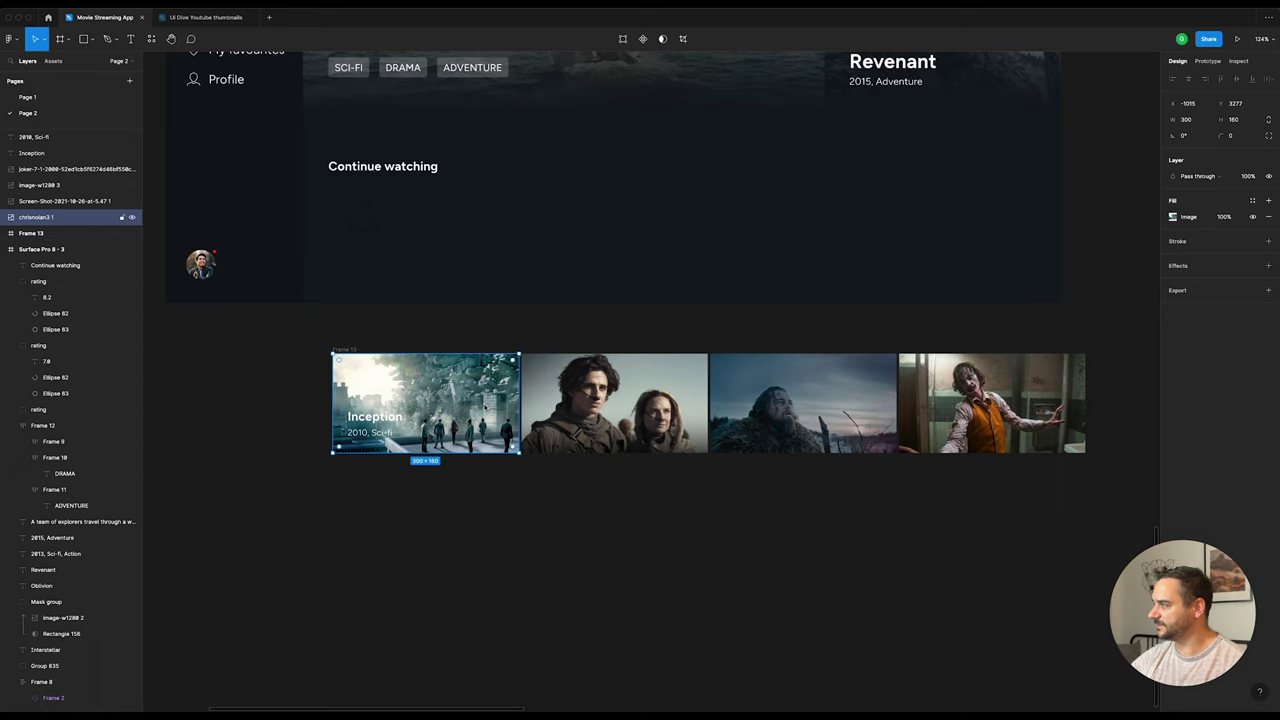
# Step: Resize all four thumbnail images to 320 × 184
pyautogui.keyDown('shift'); pyautogui.click(600, 404); pyautogui.keyUp('shift')
pyautogui.keyDown('shift'); pyautogui.click(802, 403); pyautogui.keyUp('shift')
pyautogui.keyDown('shift'); pyautogui.click(990, 404); pyautogui.keyUp('shift')
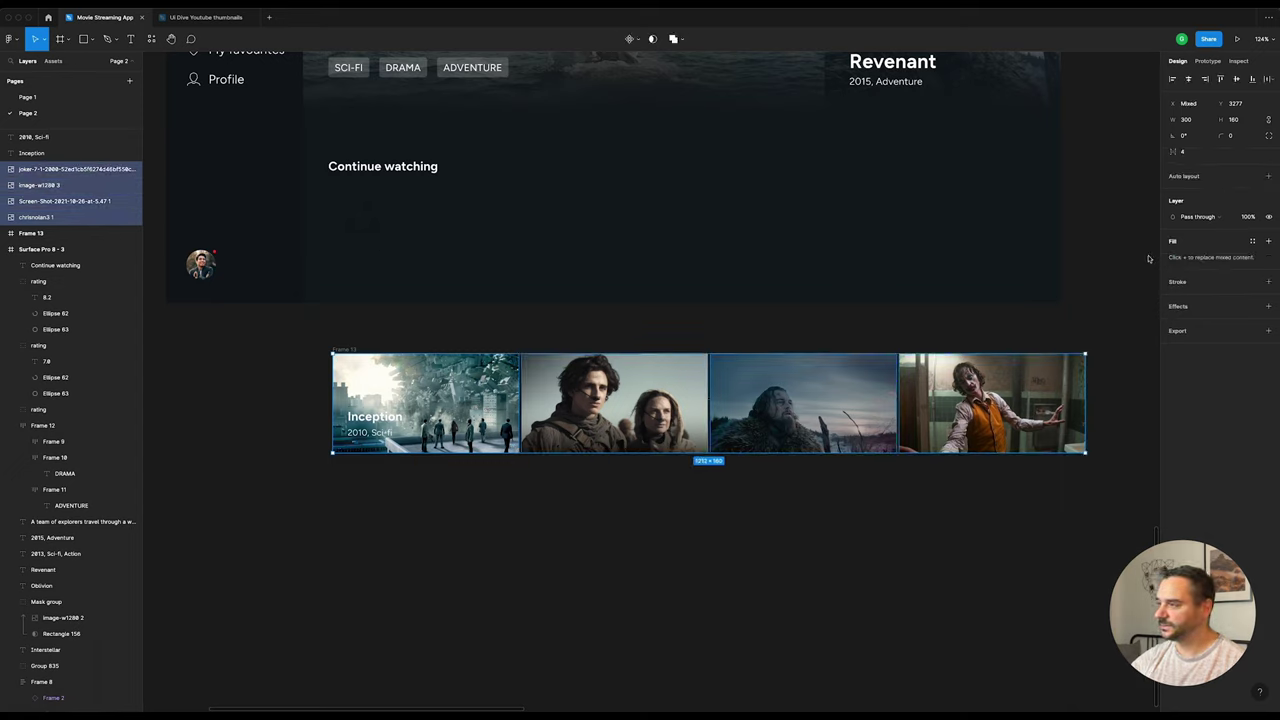
pyautogui.click(1200, 120)
pyautogui.write('320')
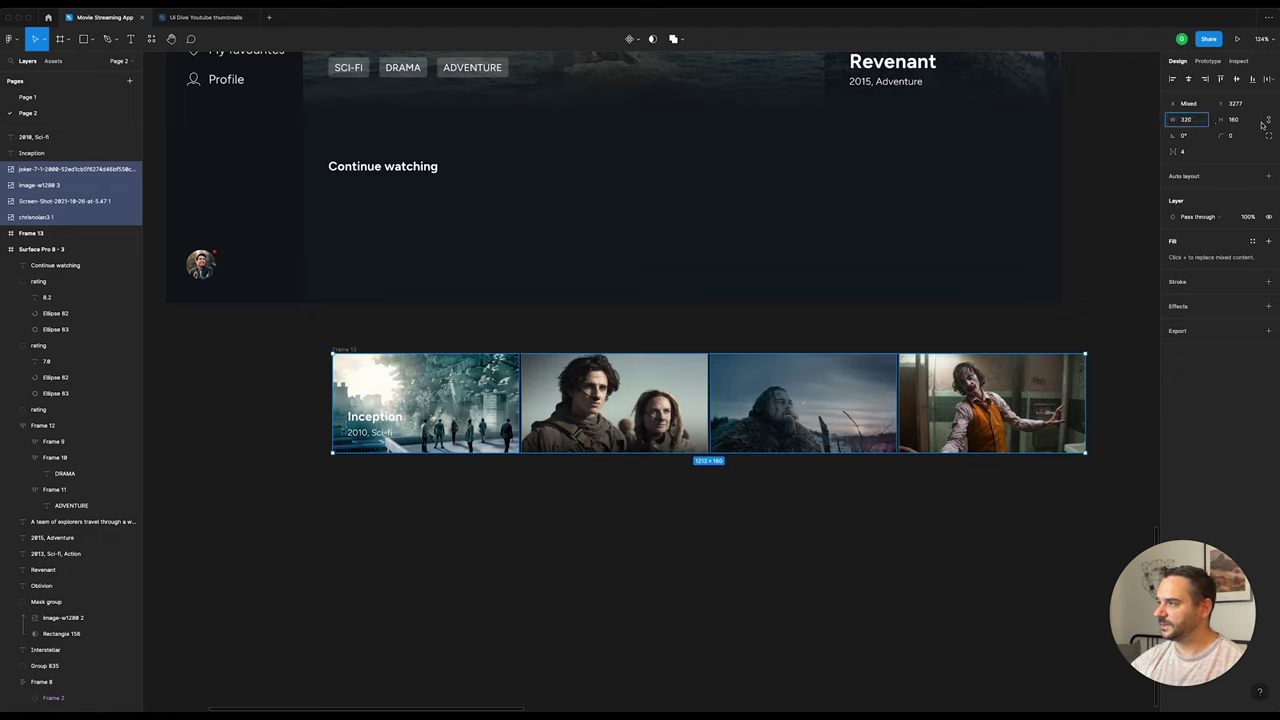
pyautogui.click(1248, 122)
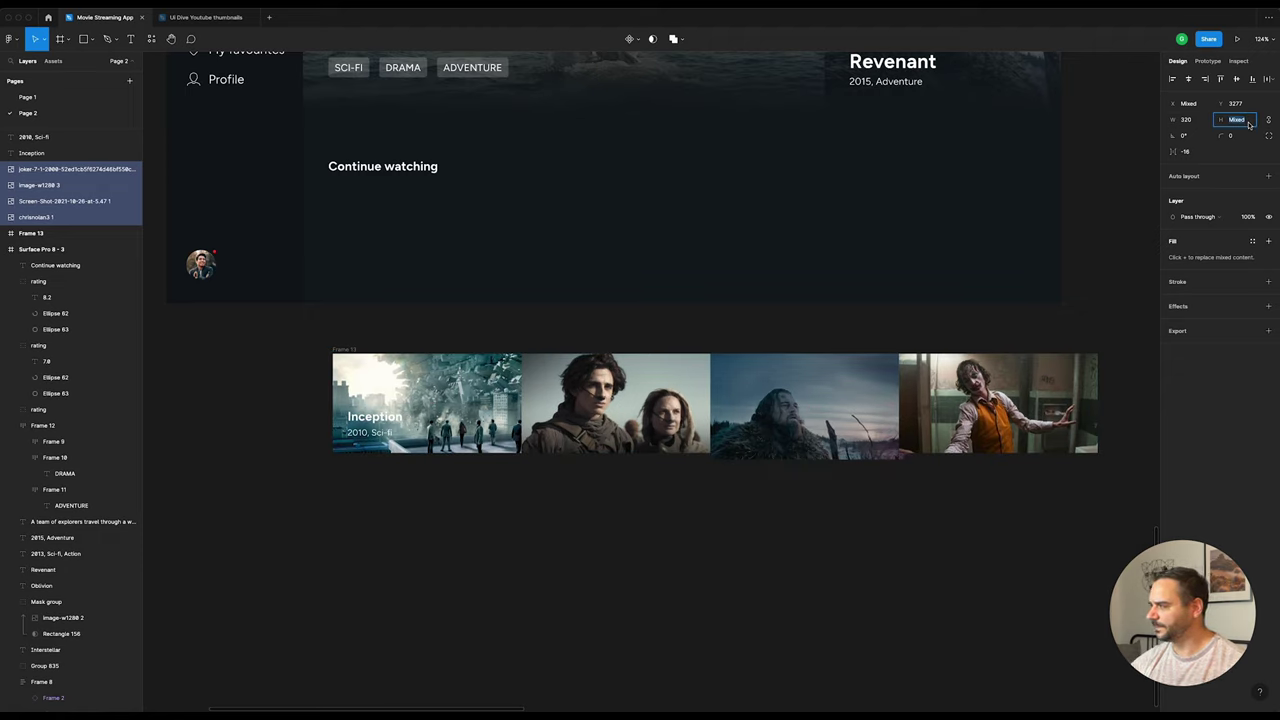
pyautogui.write('184')
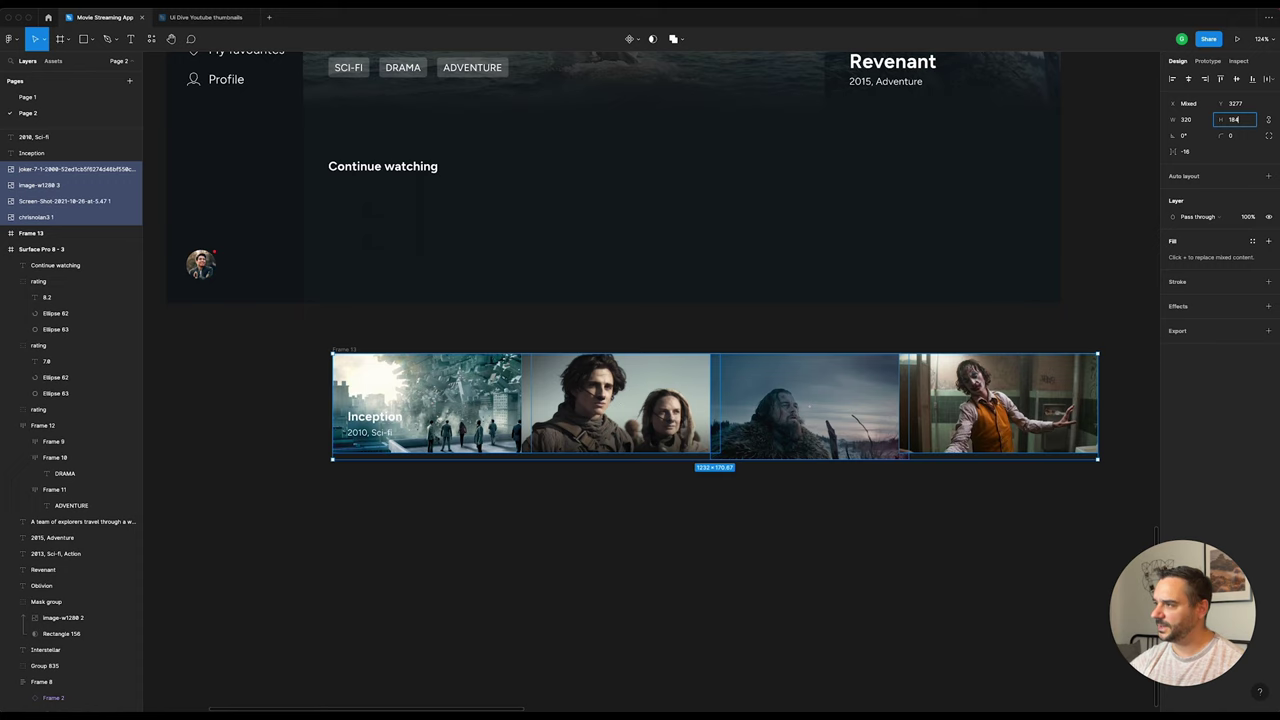
pyautogui.press('Return')
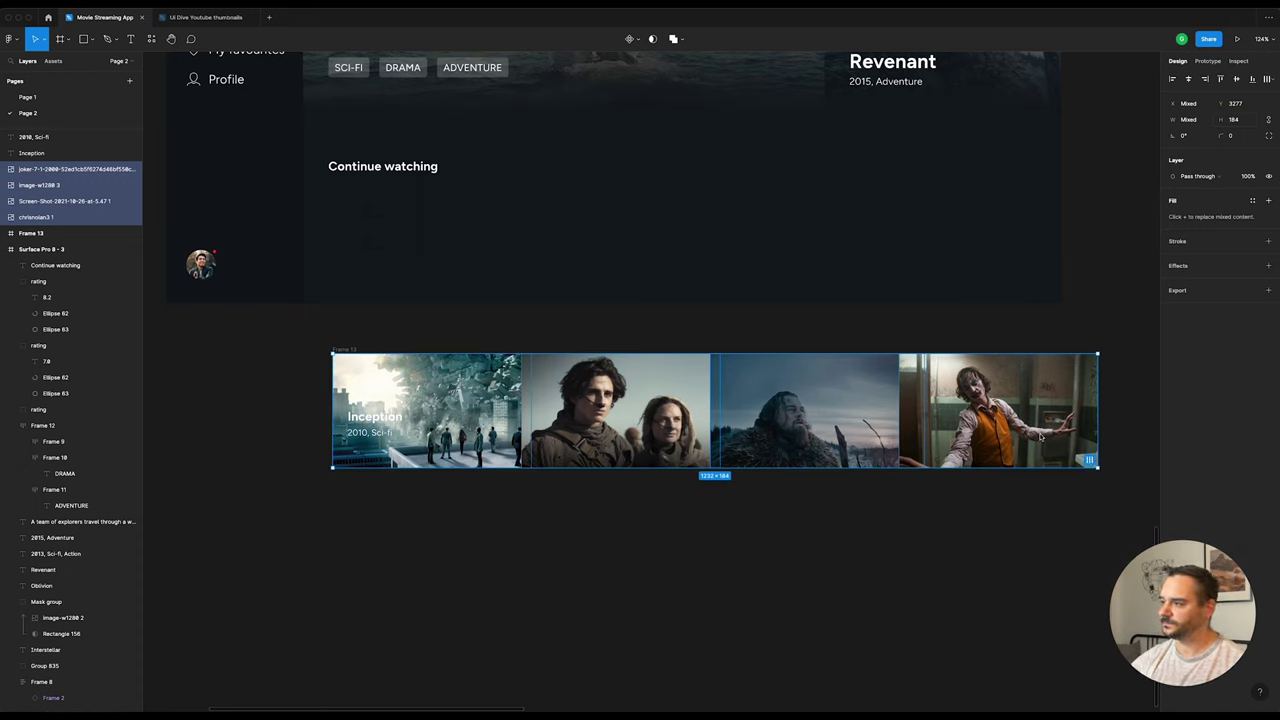
# Step: Arrange the four images in an auto layout row with a 4 px gap
pyautogui.click(1089, 460)
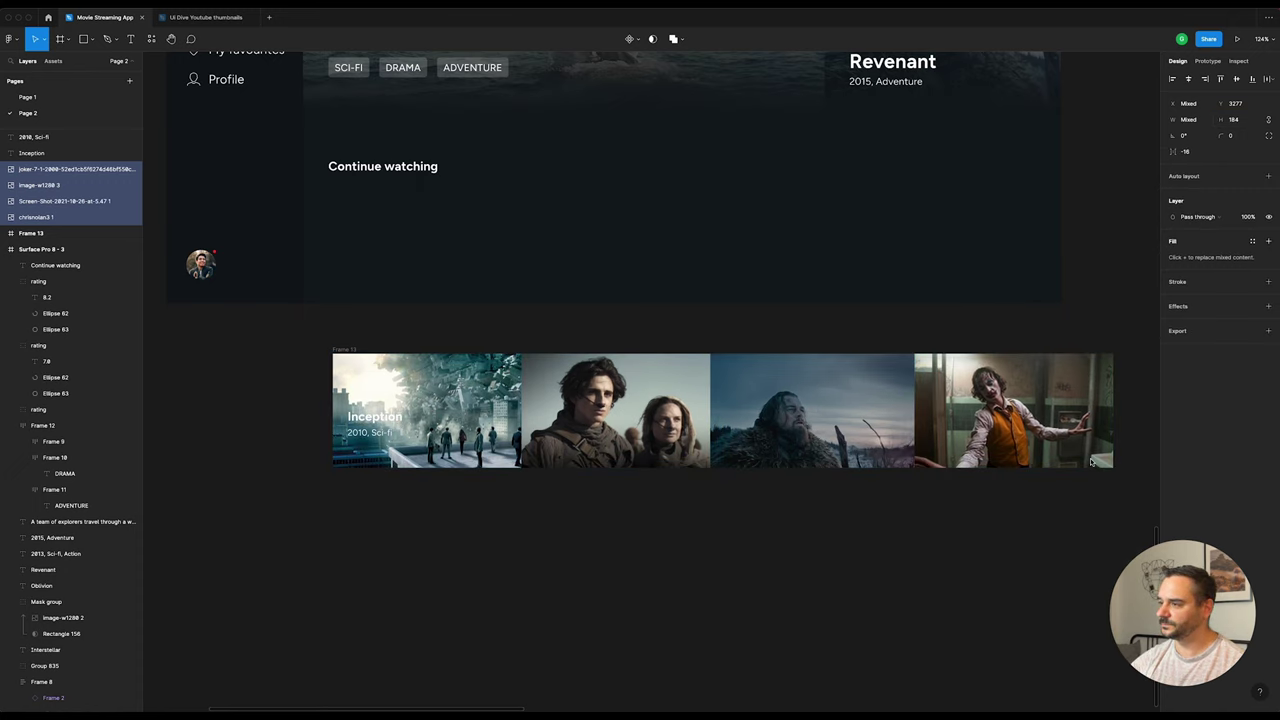
pyautogui.click(1195, 156)
pyautogui.write('4')
pyautogui.press('Return')
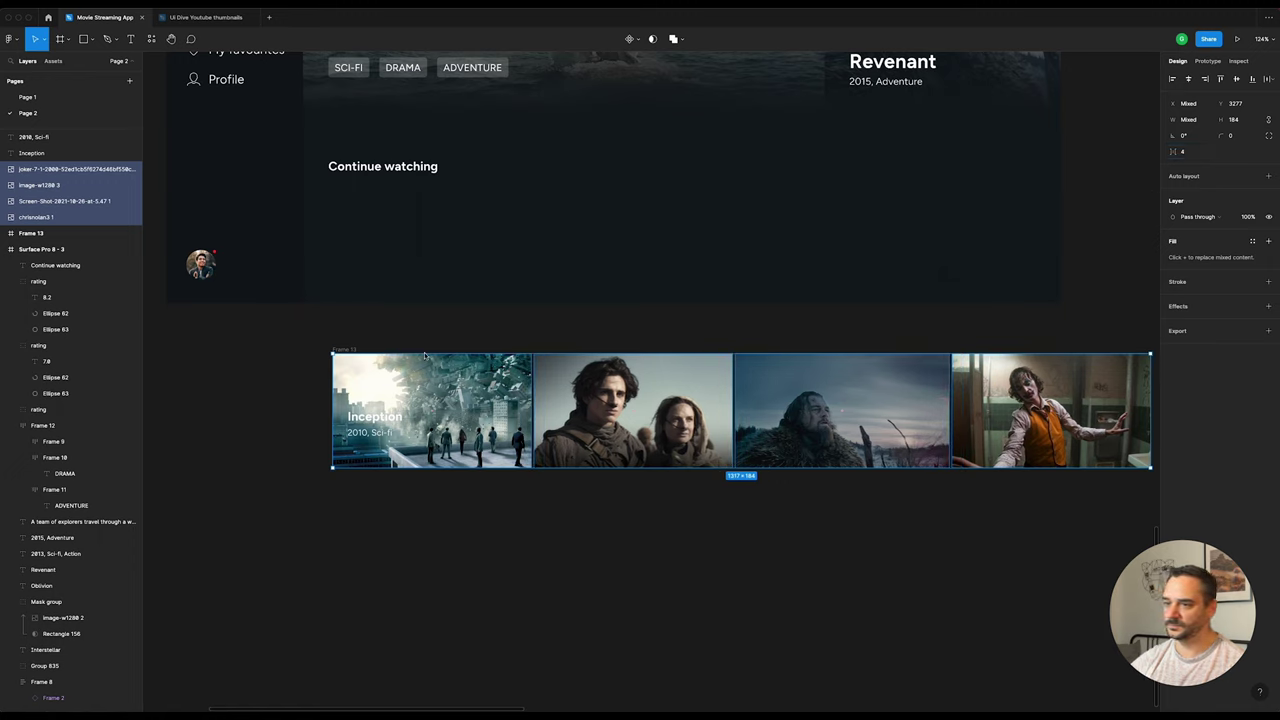
pyautogui.press('Escape')
# Step: Draw a rectangle over the Inception image
pyautogui.click(445, 395)
pyautogui.press('r')
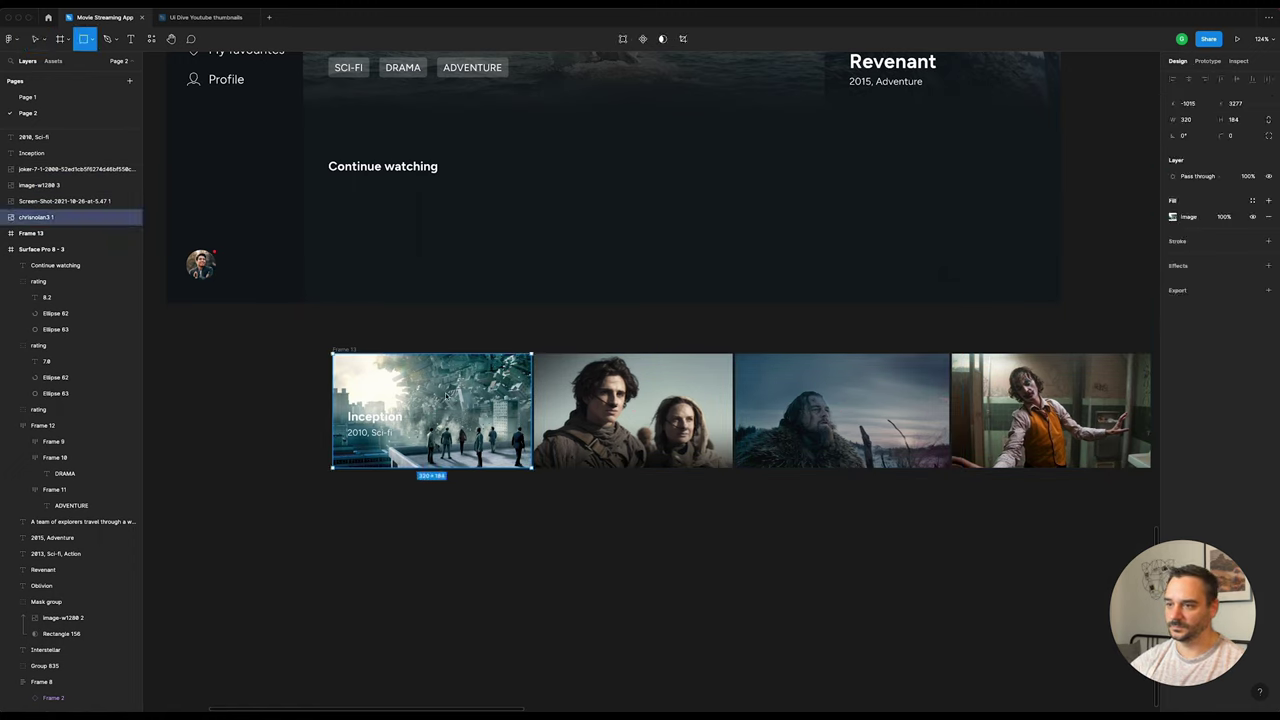
pyautogui.moveTo(392, 377); pyautogui.dragTo(530, 468)
# Step: Move the rectangle out of Frame 13, remove the frame, and size it over the Inception image
pyautogui.moveTo(460, 420); pyautogui.dragTo(438, 410)
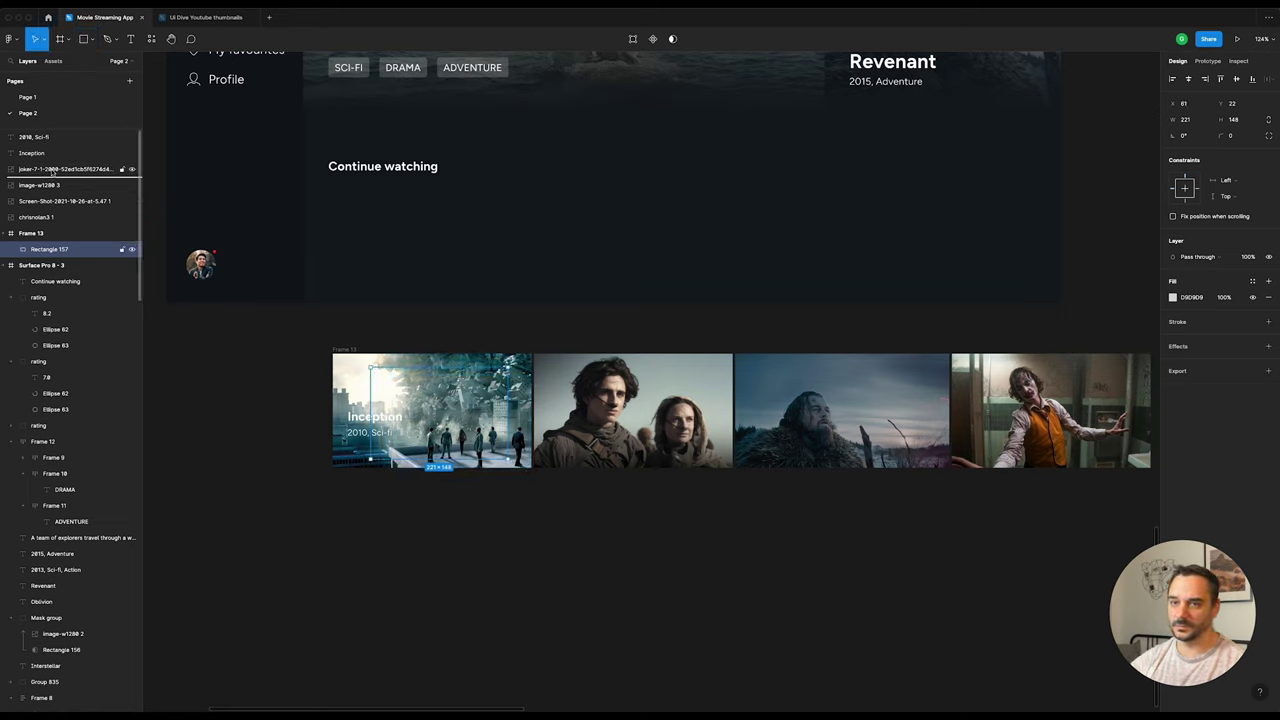
pyautogui.moveTo(52, 229); pyautogui.dragTo(50, 170)
pyautogui.click(44, 250)
pyautogui.press('Delete')
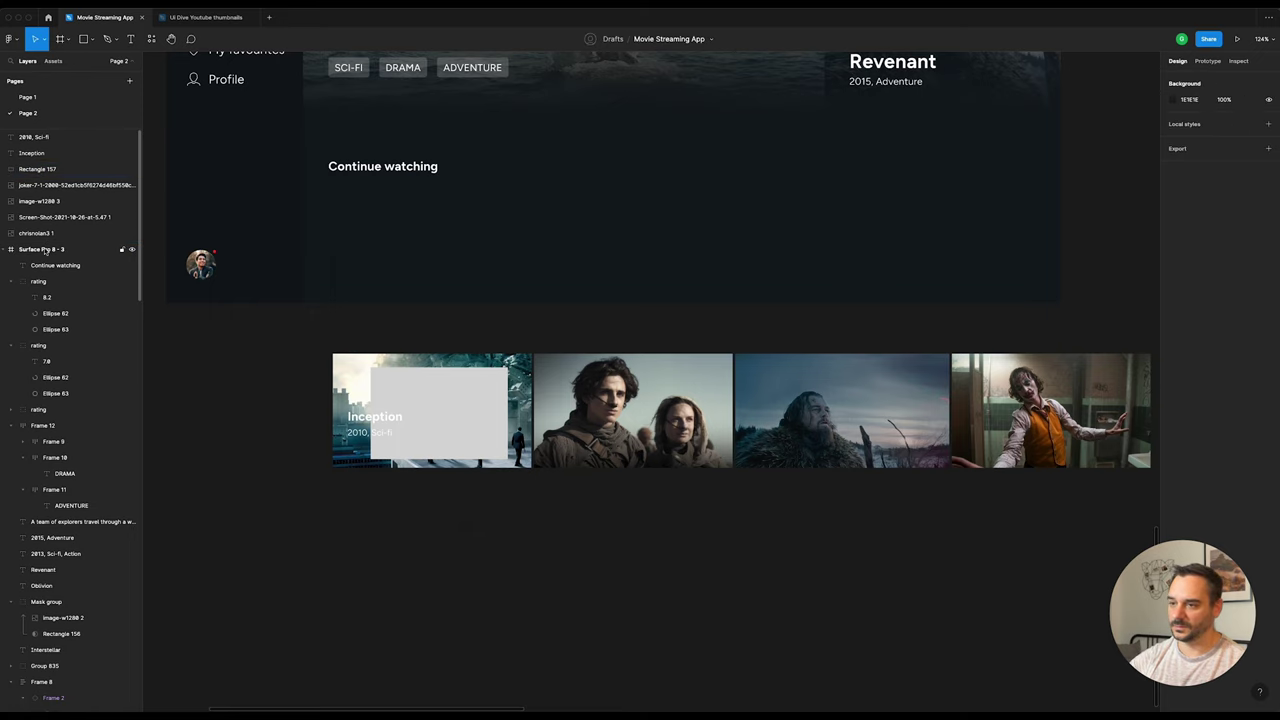
pyautogui.moveTo(470, 412); pyautogui.dragTo(433, 397)
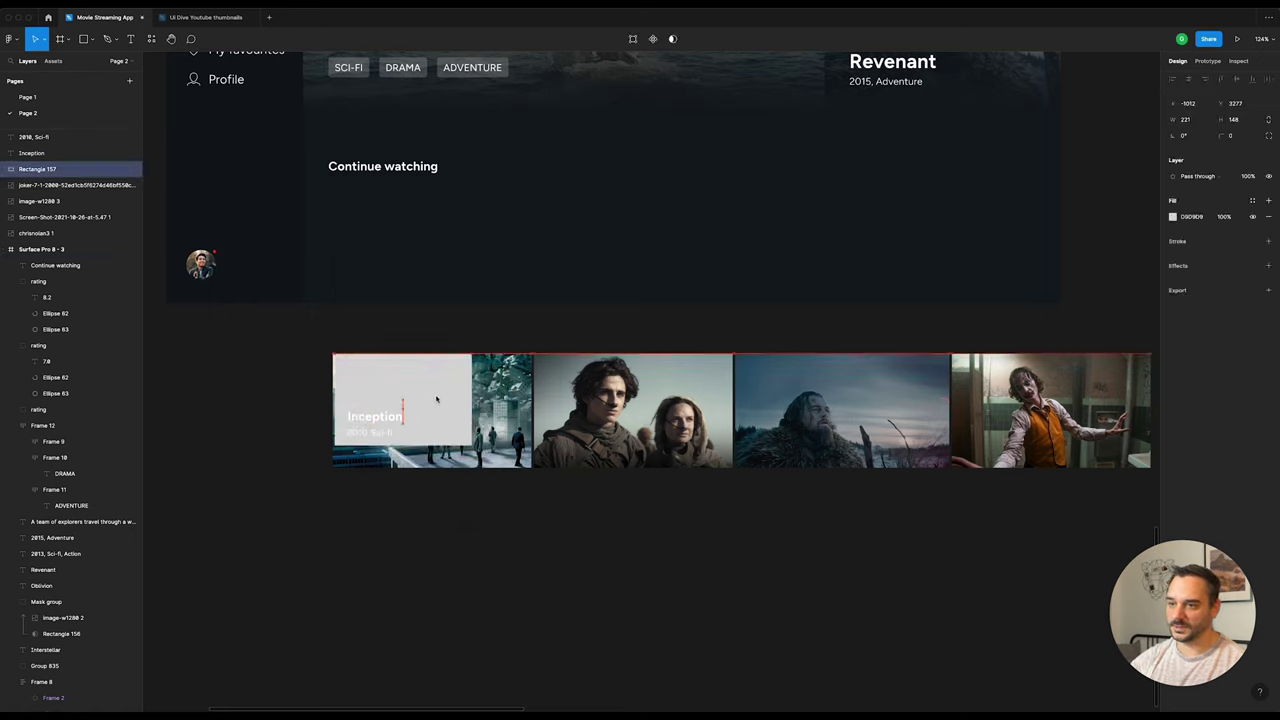
pyautogui.moveTo(470, 445); pyautogui.dragTo(532, 467)
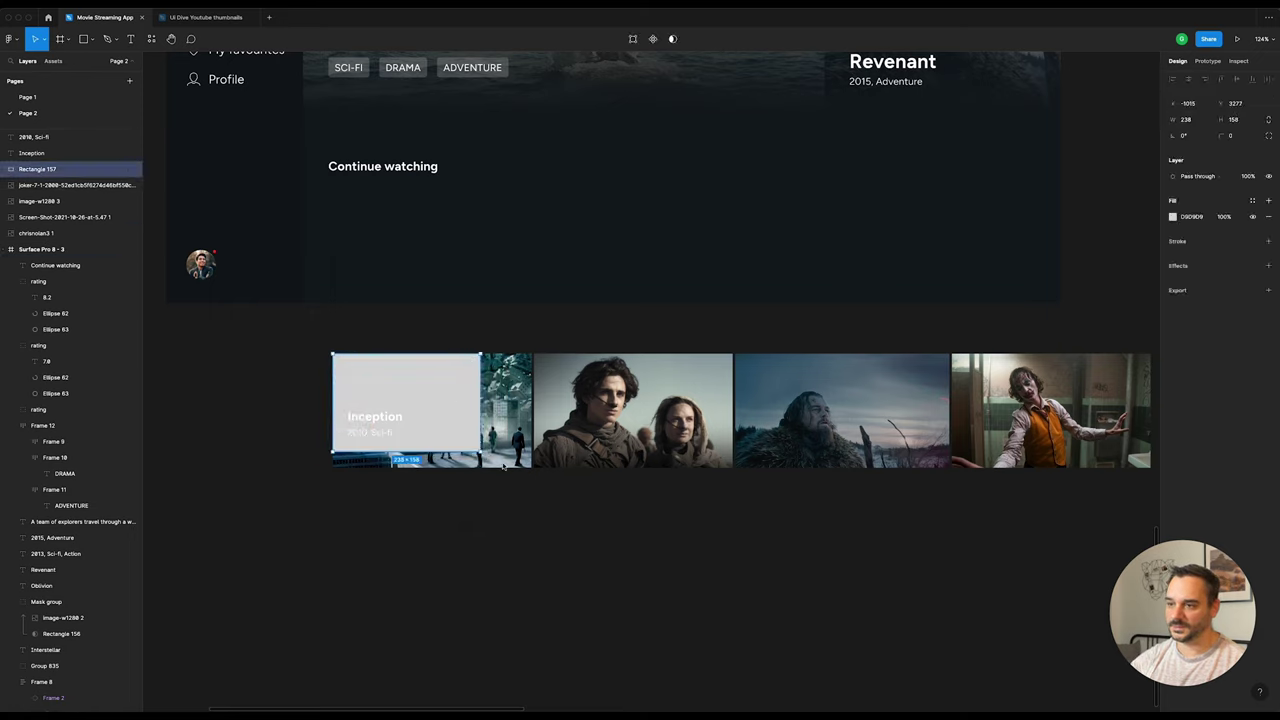
# Step: Fill the rectangle with a #11181D navy linear gradient running across the card
pyautogui.click(1173, 216)
pyautogui.moveTo(1067, 232); pyautogui.dragTo(1040, 352)
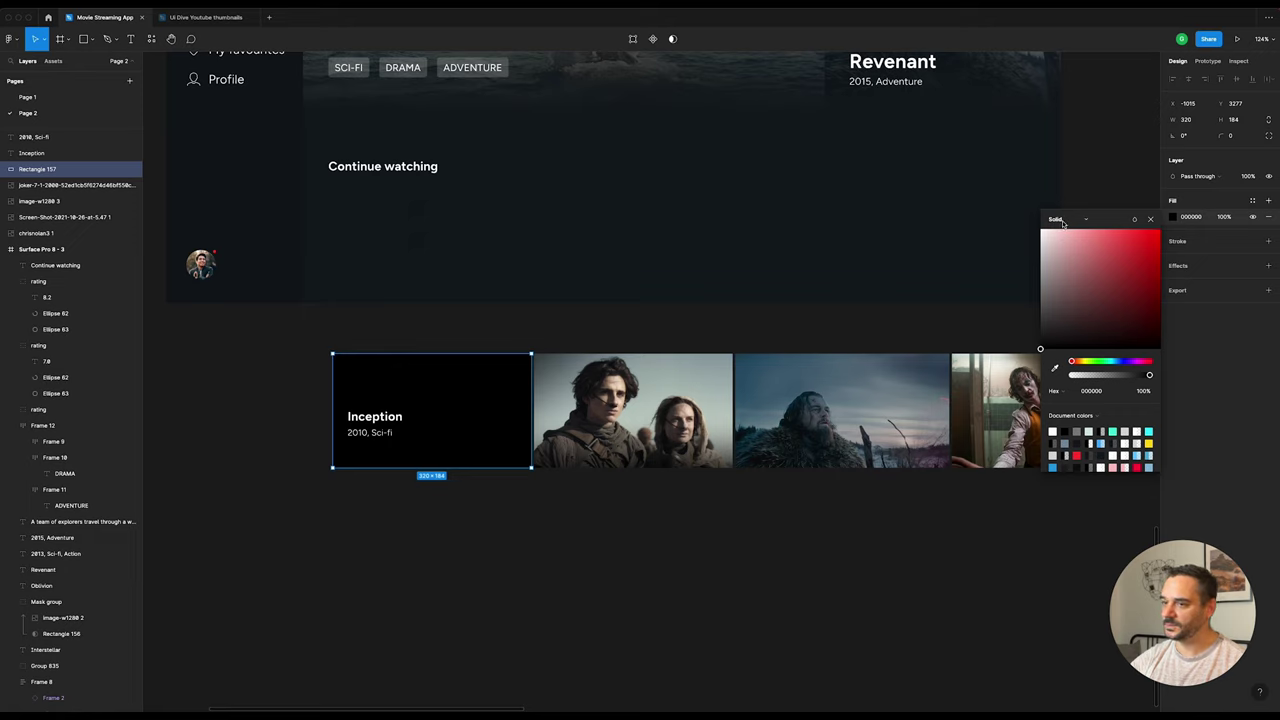
pyautogui.click(1053, 370)
pyautogui.click(1108, 94)
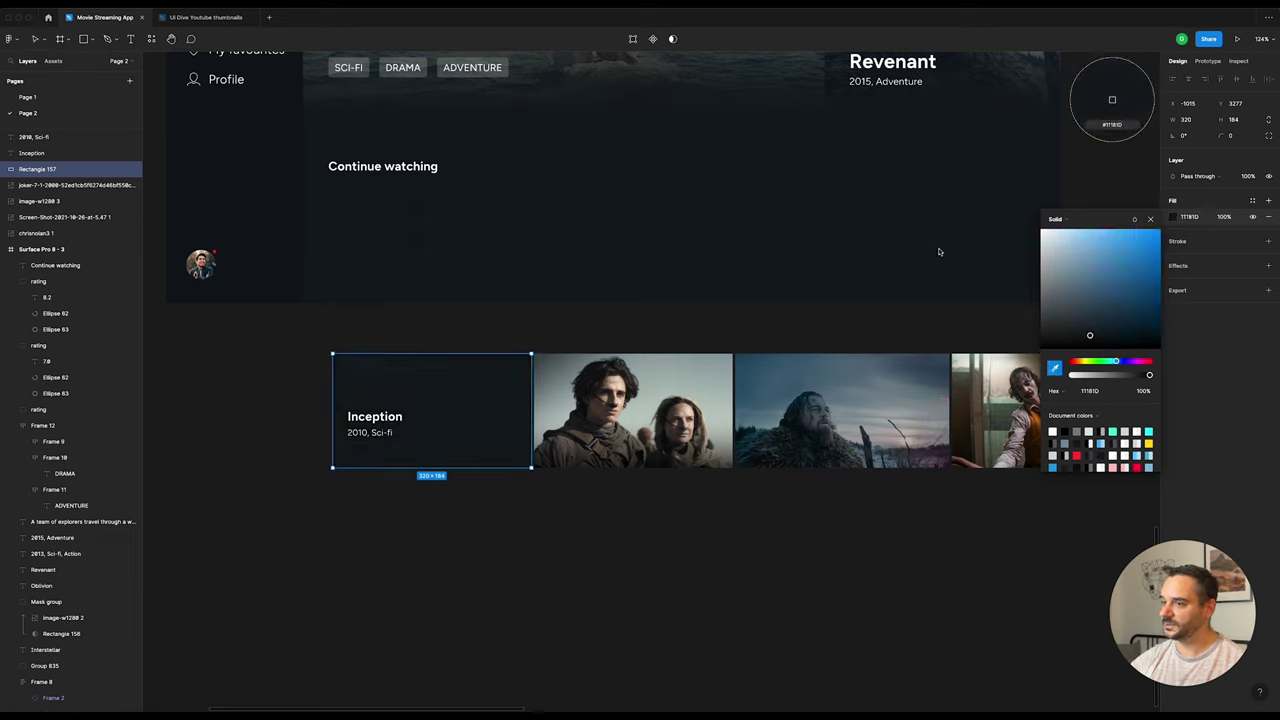
pyautogui.click(1062, 218)
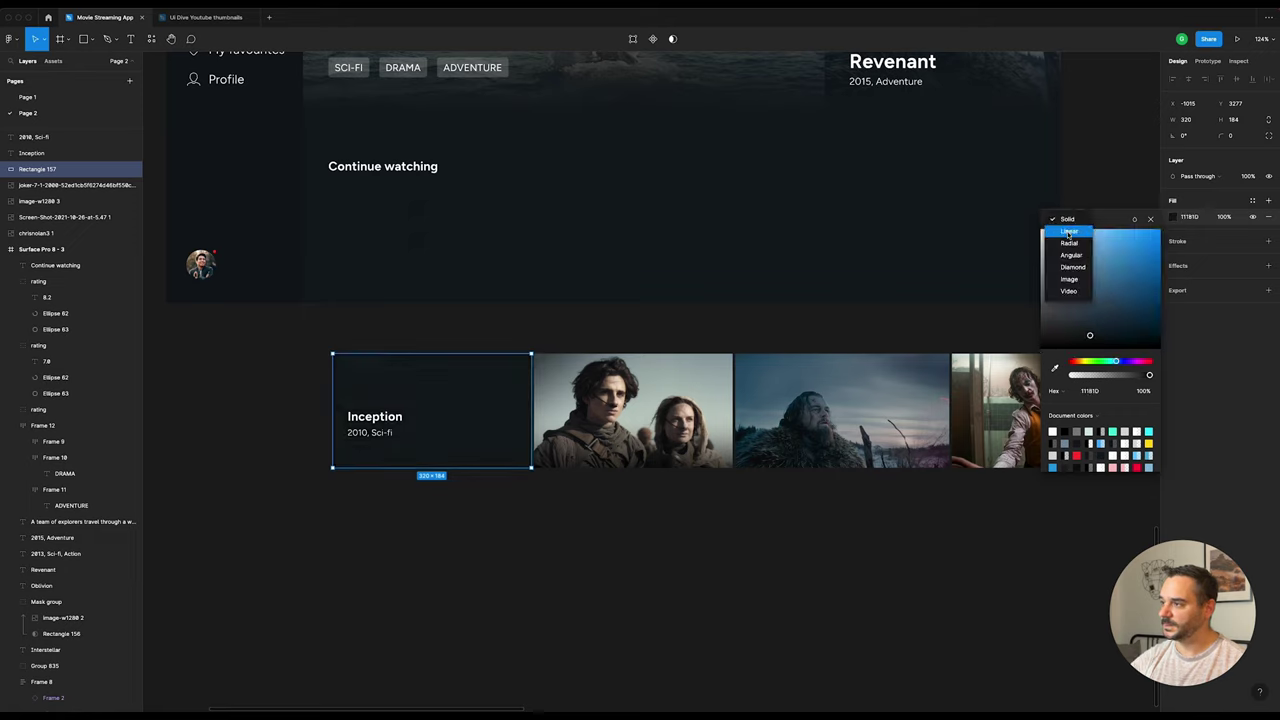
pyautogui.click(1069, 231)
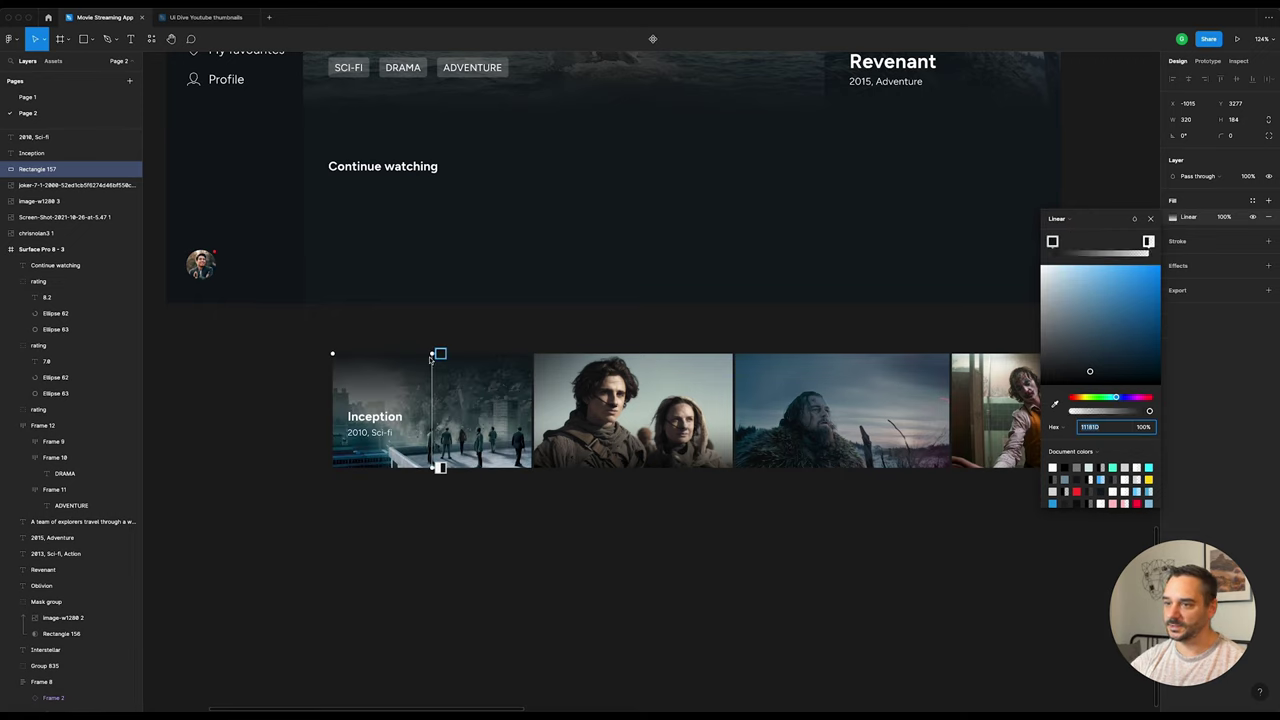
pyautogui.moveTo(432, 354)
pyautogui.mouseDown()
pyautogui.moveTo(412, 467)
pyautogui.moveTo(416, 388)
pyautogui.mouseUp()
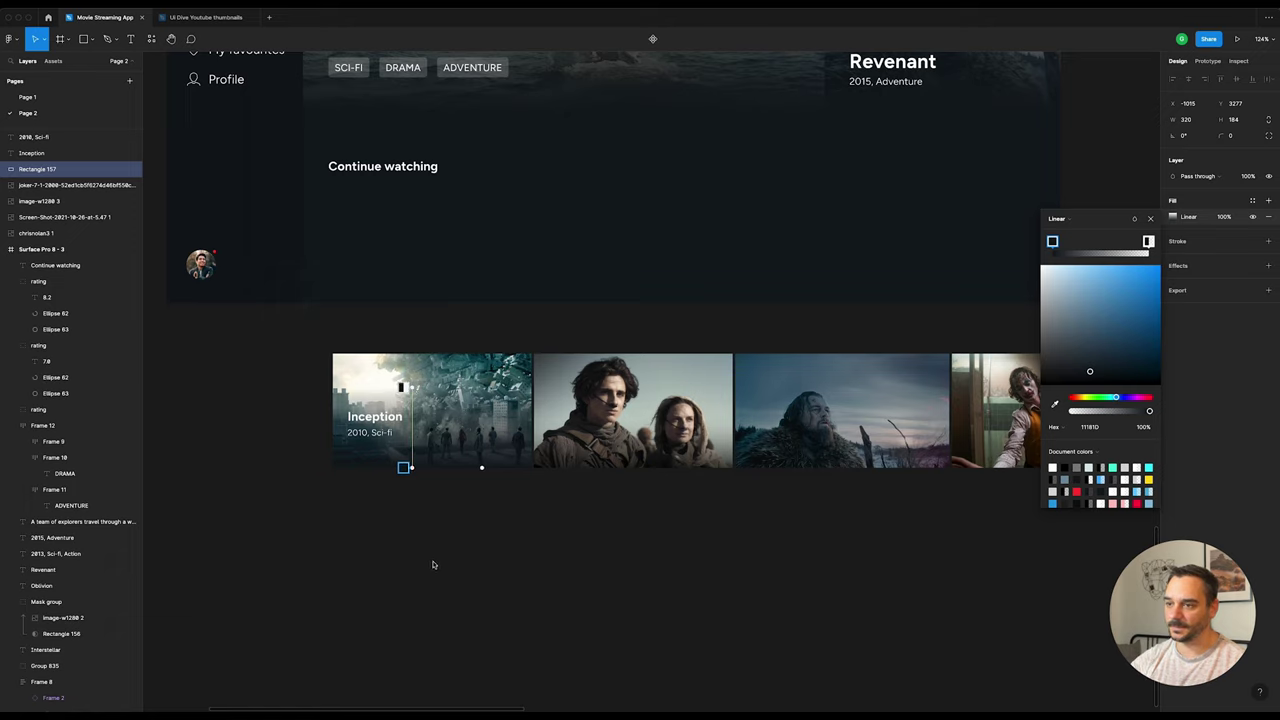
pyautogui.press('Escape')
pyautogui.press('Escape')
# Step: Lower the Inception title and year, then copy them with the gradient overlay onto the Dune and Revenant images
pyautogui.click(383, 435)
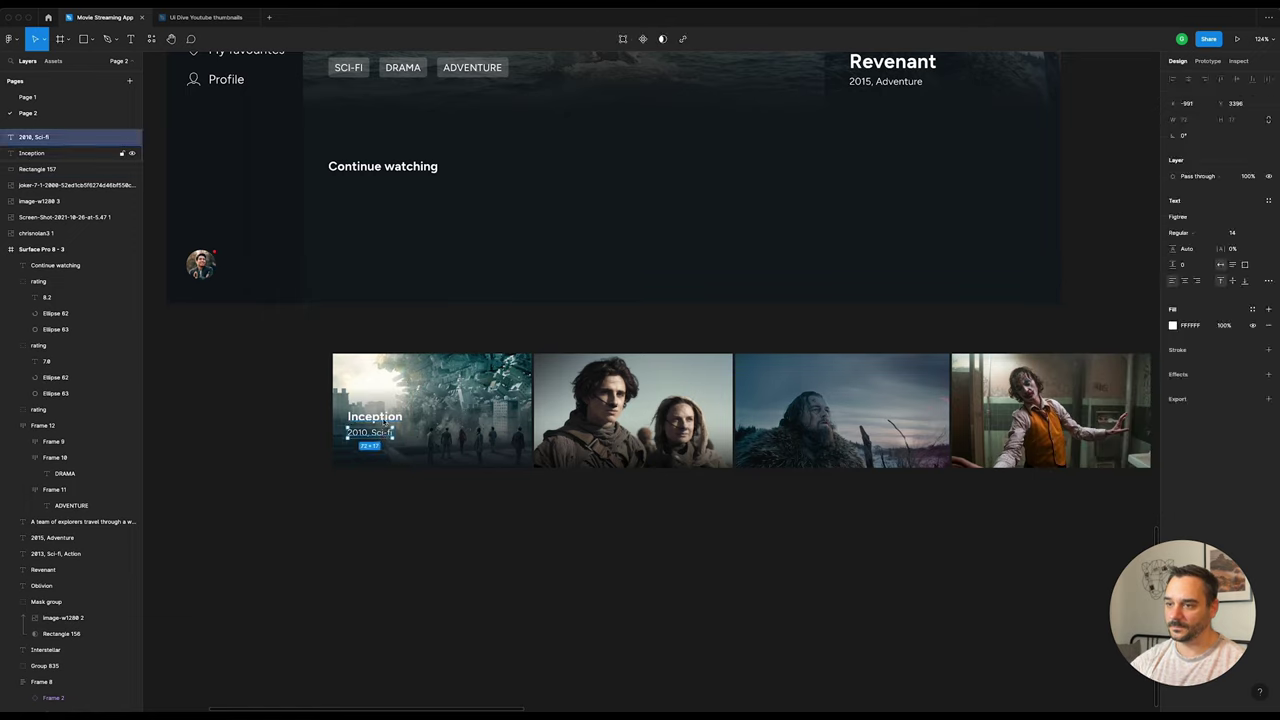
pyautogui.moveTo(380, 422); pyautogui.dragTo(384, 439)
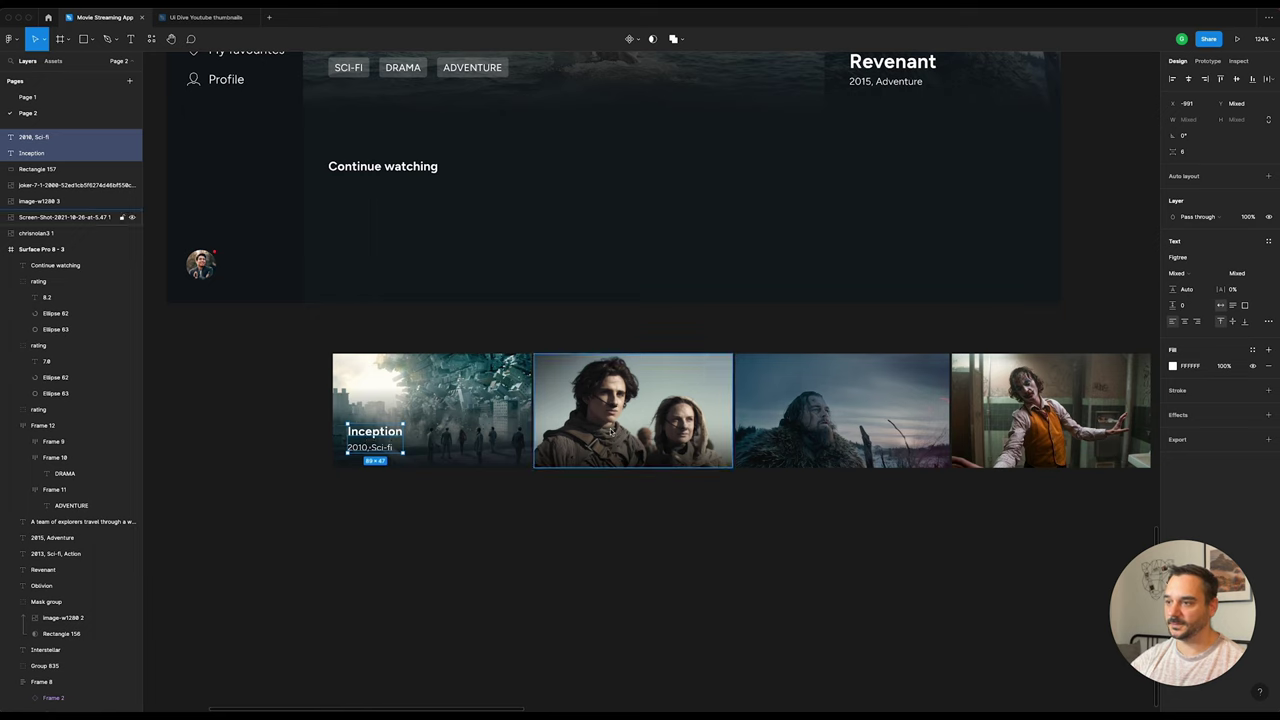
pyautogui.keyDown('shift'); pyautogui.click(472, 434); pyautogui.keyUp('shift')
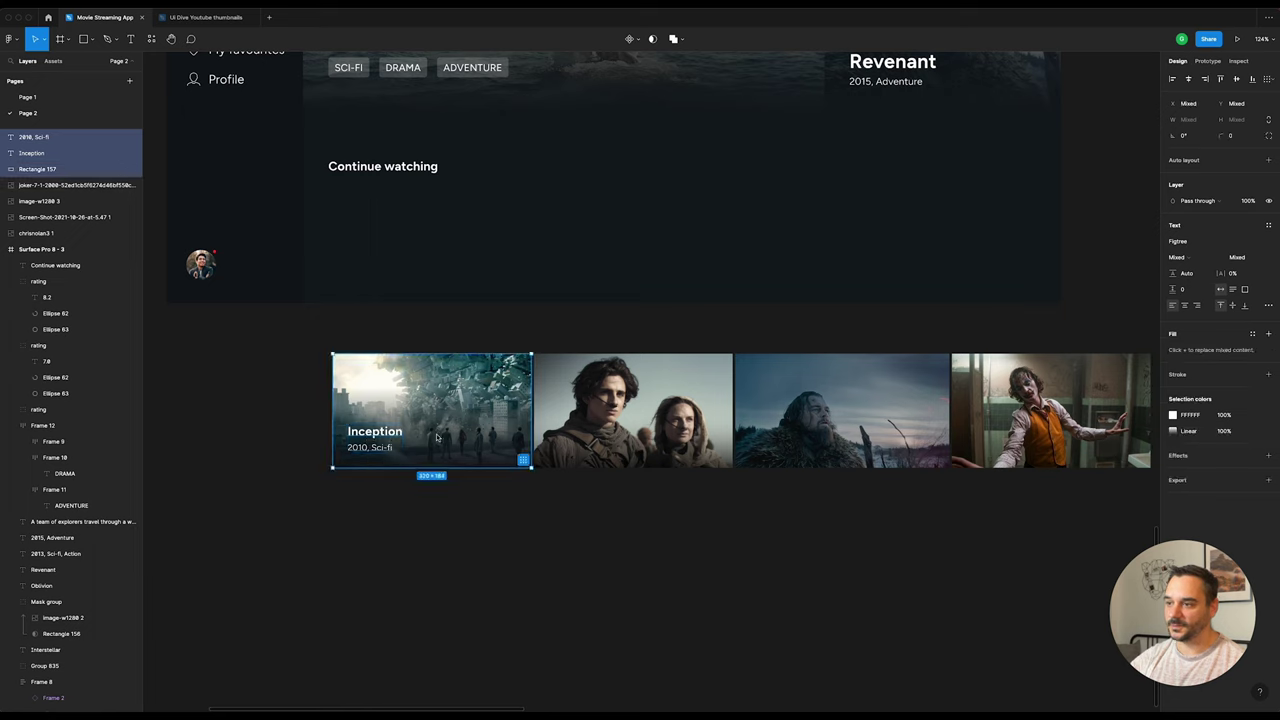
pyautogui.moveTo(472, 434); pyautogui.dragTo(636, 438)
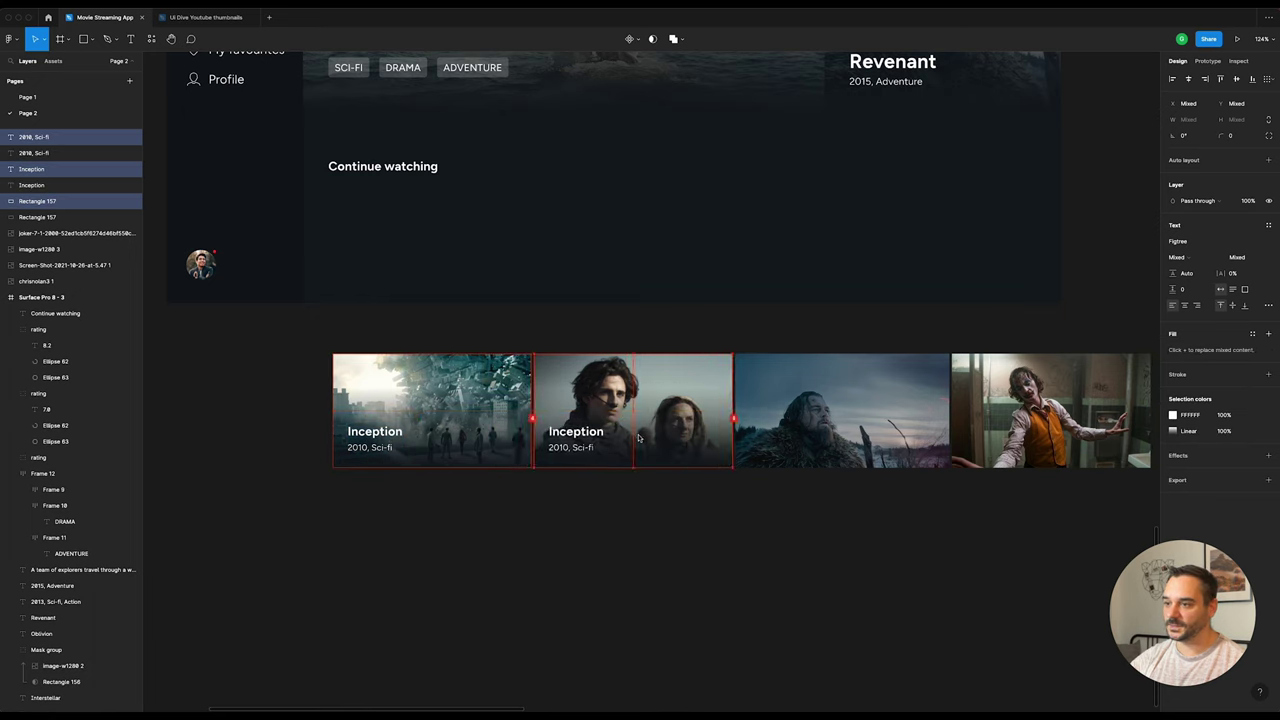
pyautogui.moveTo(634, 432)
pyautogui.mouseDown()
pyautogui.moveTo(704, 402)
pyautogui.moveTo(788, 402)
pyautogui.mouseUp()
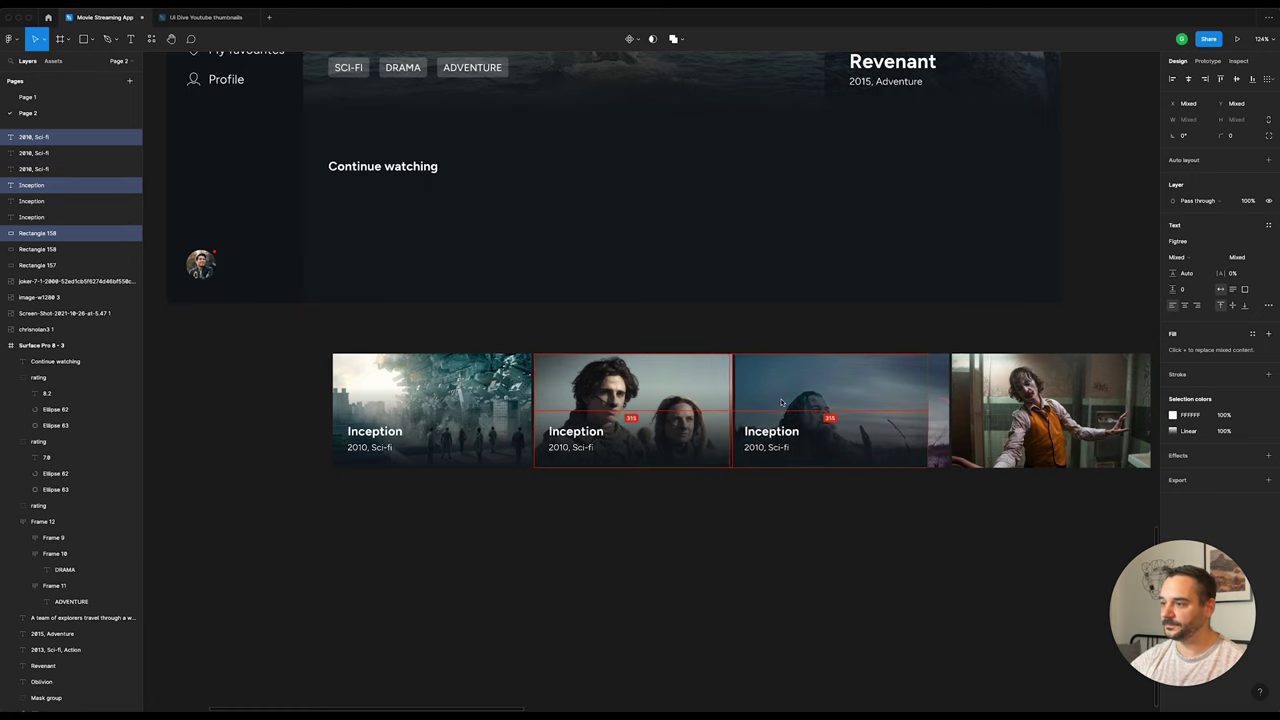
# Step: Set the third (Revenant) image's width to 320 to match the Joker image
pyautogui.hscroll(2, 788, 402)
pyautogui.hscroll(3, 788, 402)
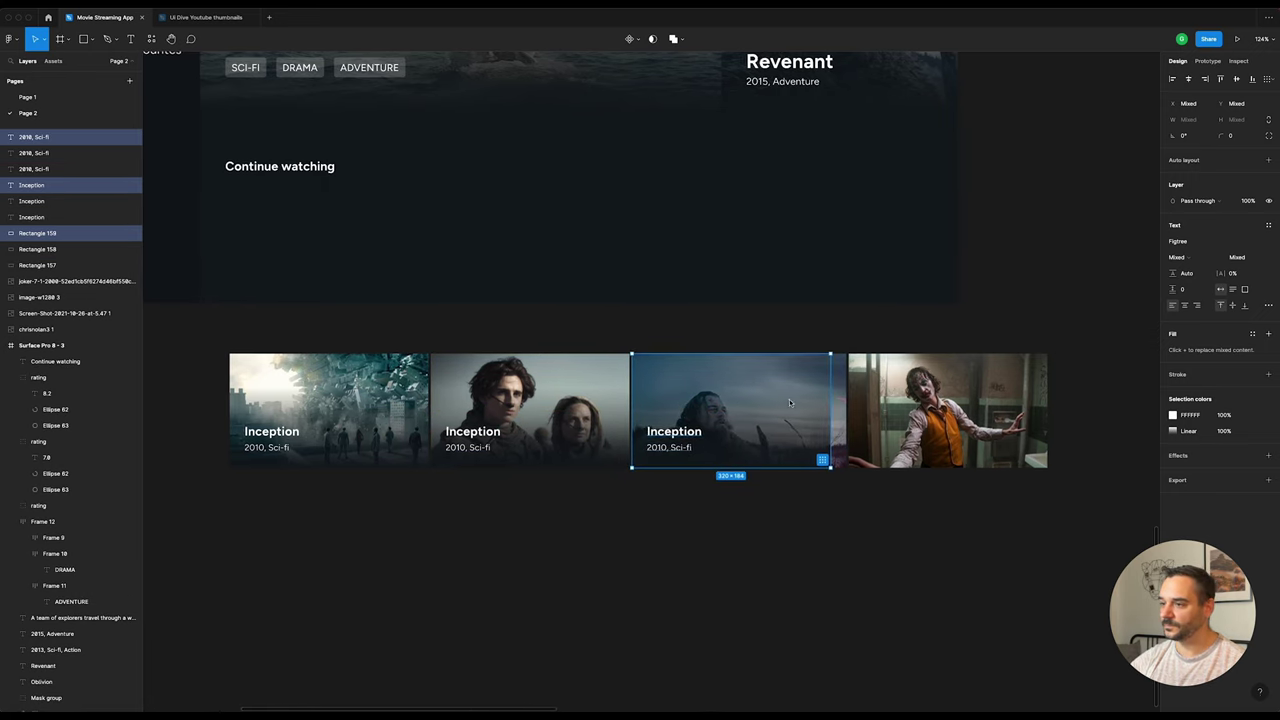
pyautogui.click(868, 515)
pyautogui.click(842, 426)
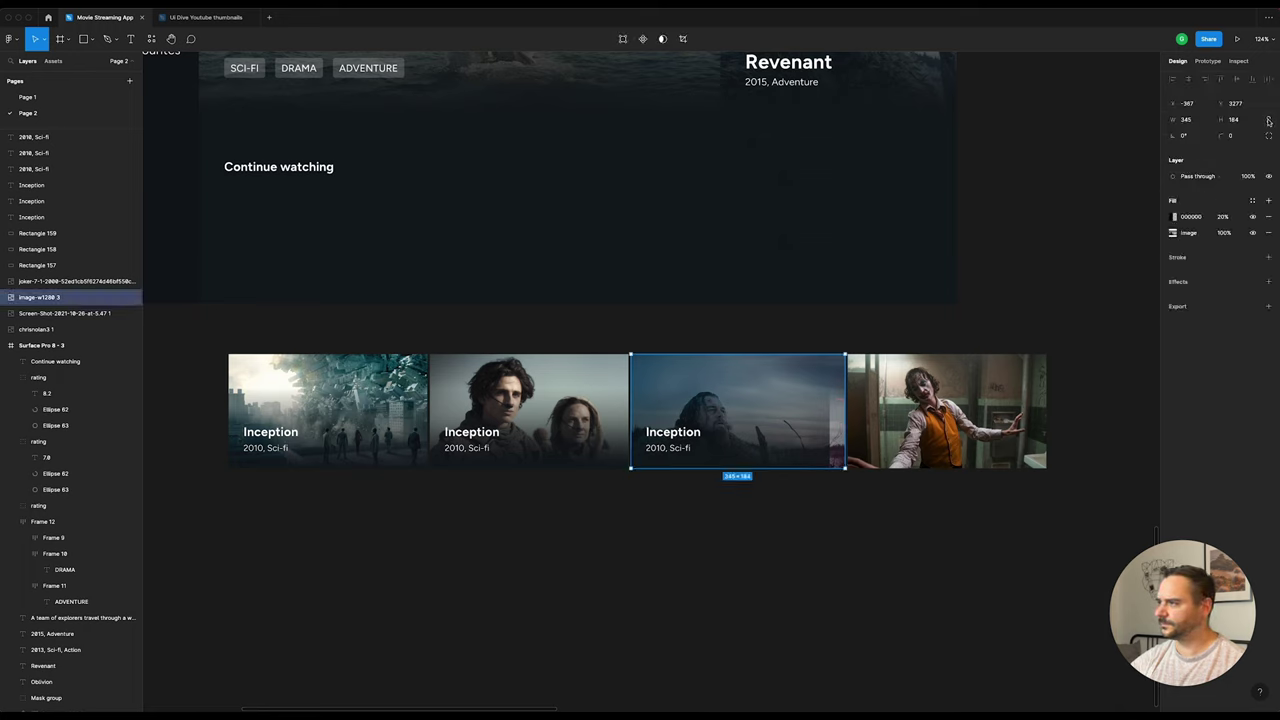
pyautogui.click(1010, 380)
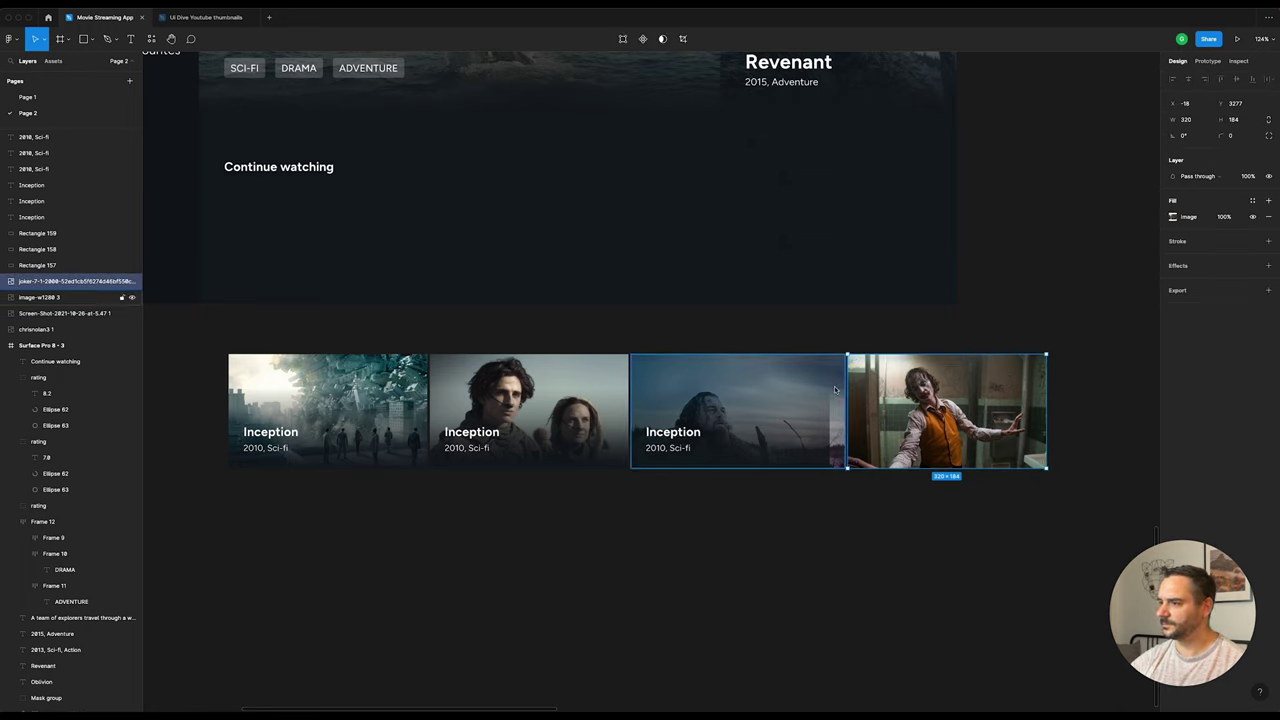
pyautogui.click(760, 400)
pyautogui.click(1195, 122)
pyautogui.write('3')
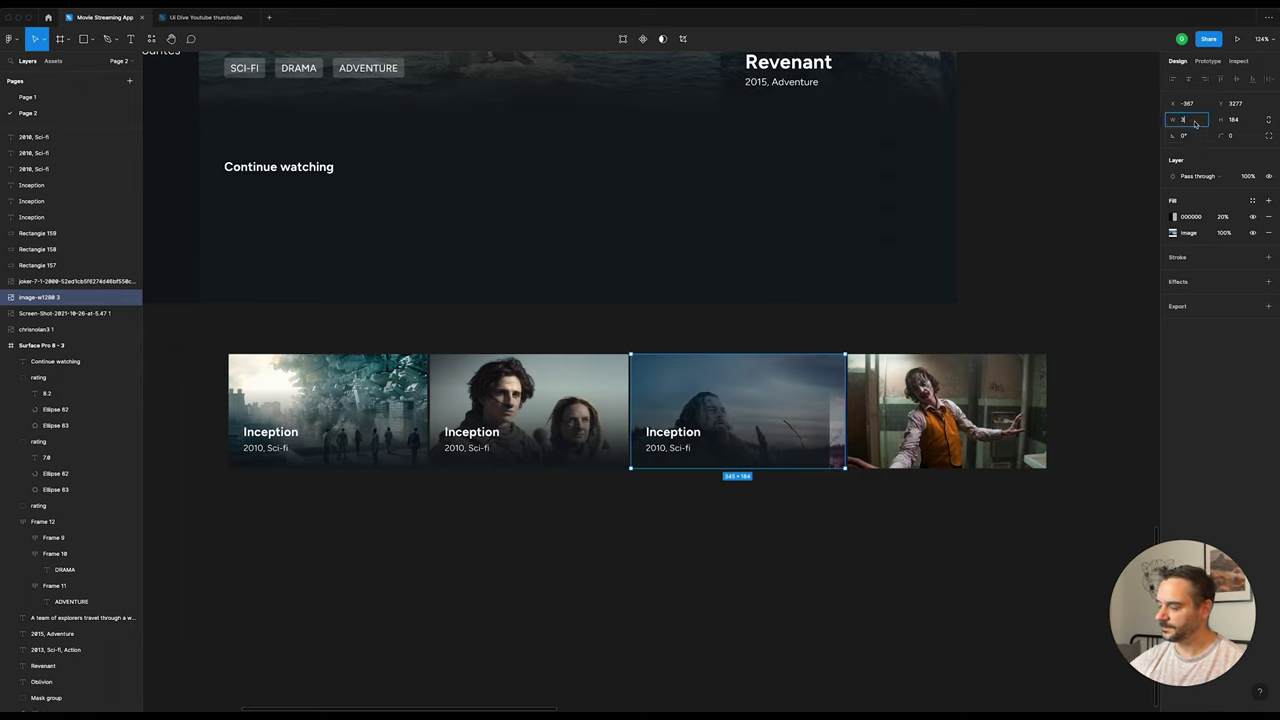
pyautogui.press('Return')
# Step: Copy the gradient overlay with the Inception title and year onto the Joker image
pyautogui.click(679, 437)
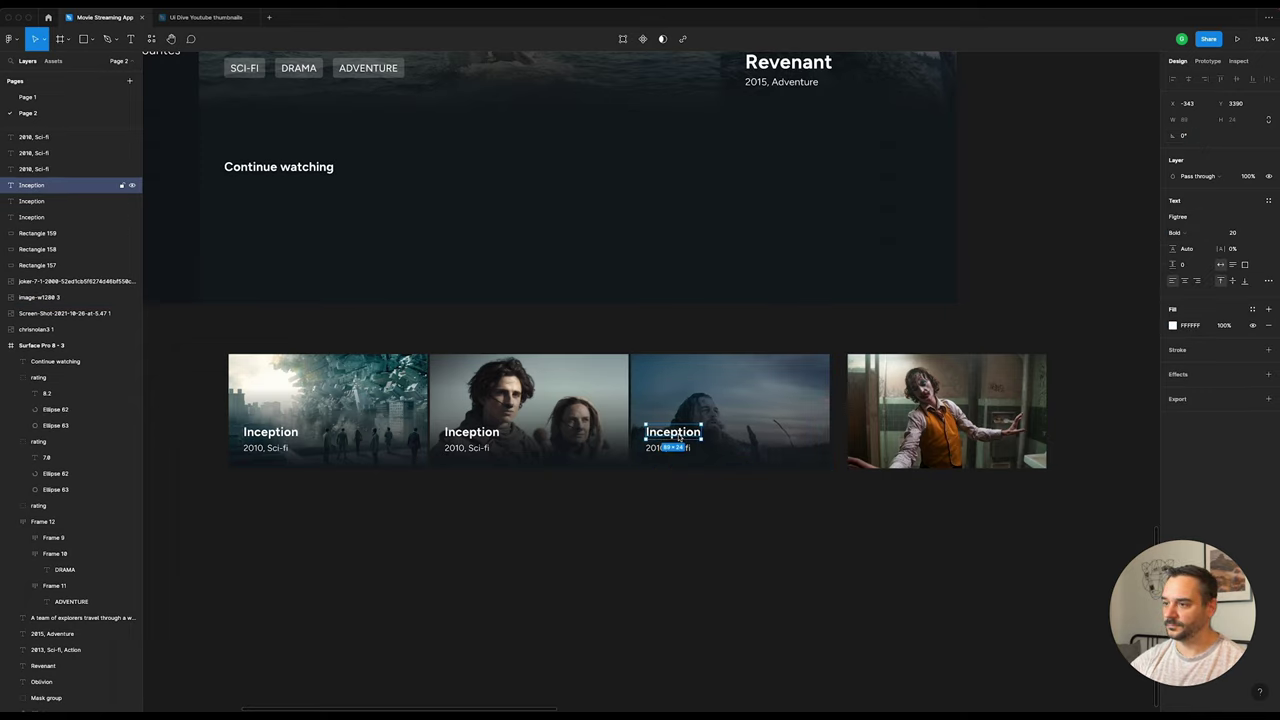
pyautogui.keyDown('shift'); pyautogui.click(668, 448); pyautogui.keyUp('shift')
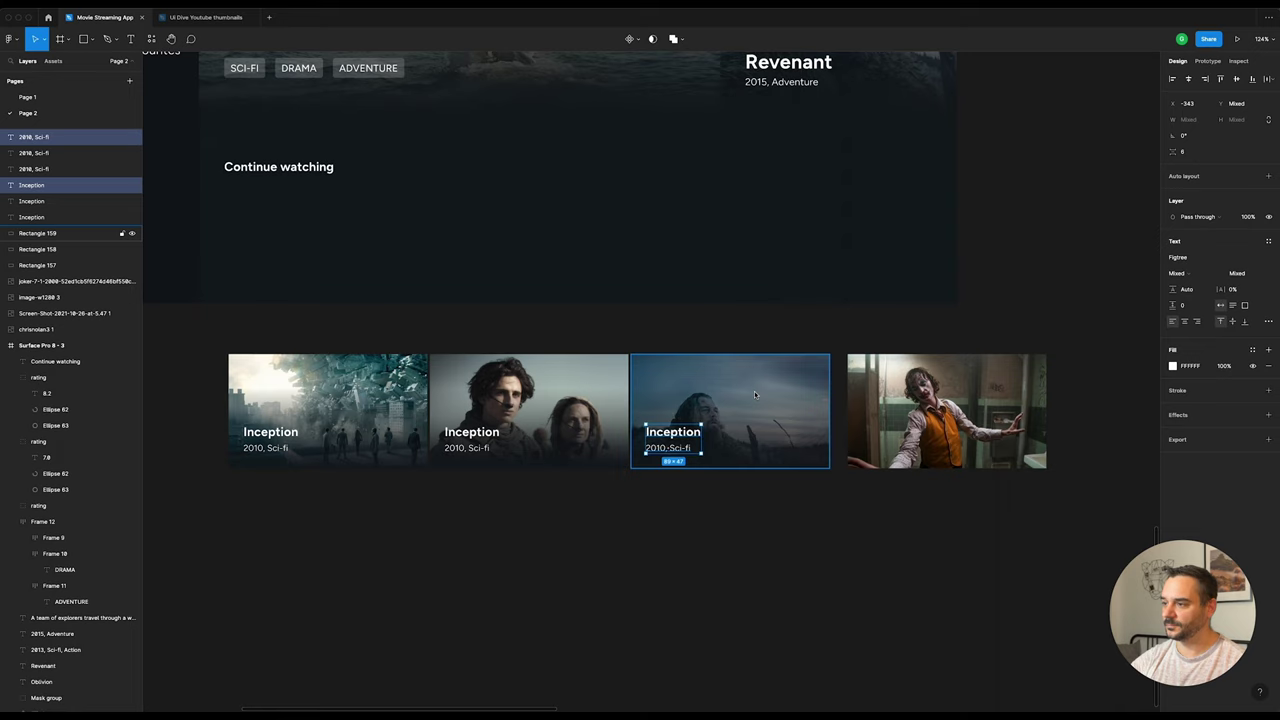
pyautogui.keyDown('shift'); pyautogui.click(678, 390); pyautogui.keyUp('shift')
pyautogui.moveTo(678, 390); pyautogui.dragTo(896, 391)
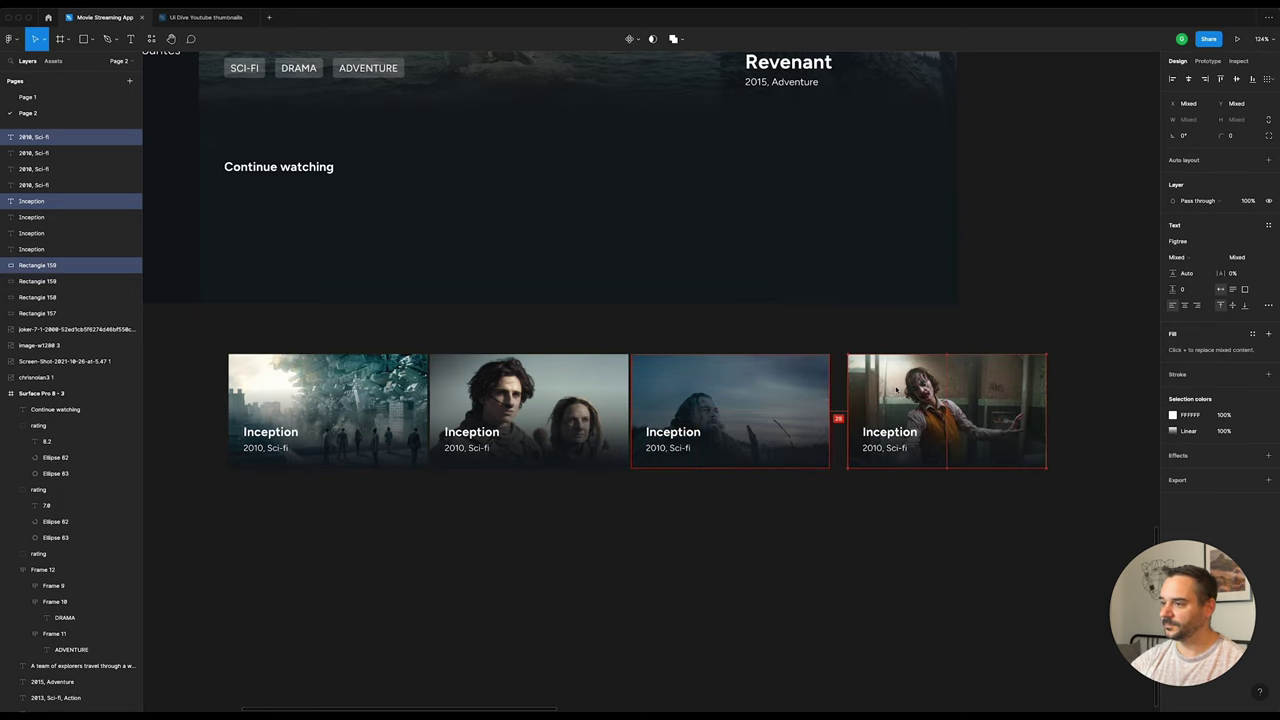
# Step: Retitle the second card 'Dune' and change its year to 2021
pyautogui.click(777, 343)
pyautogui.click(472, 433)
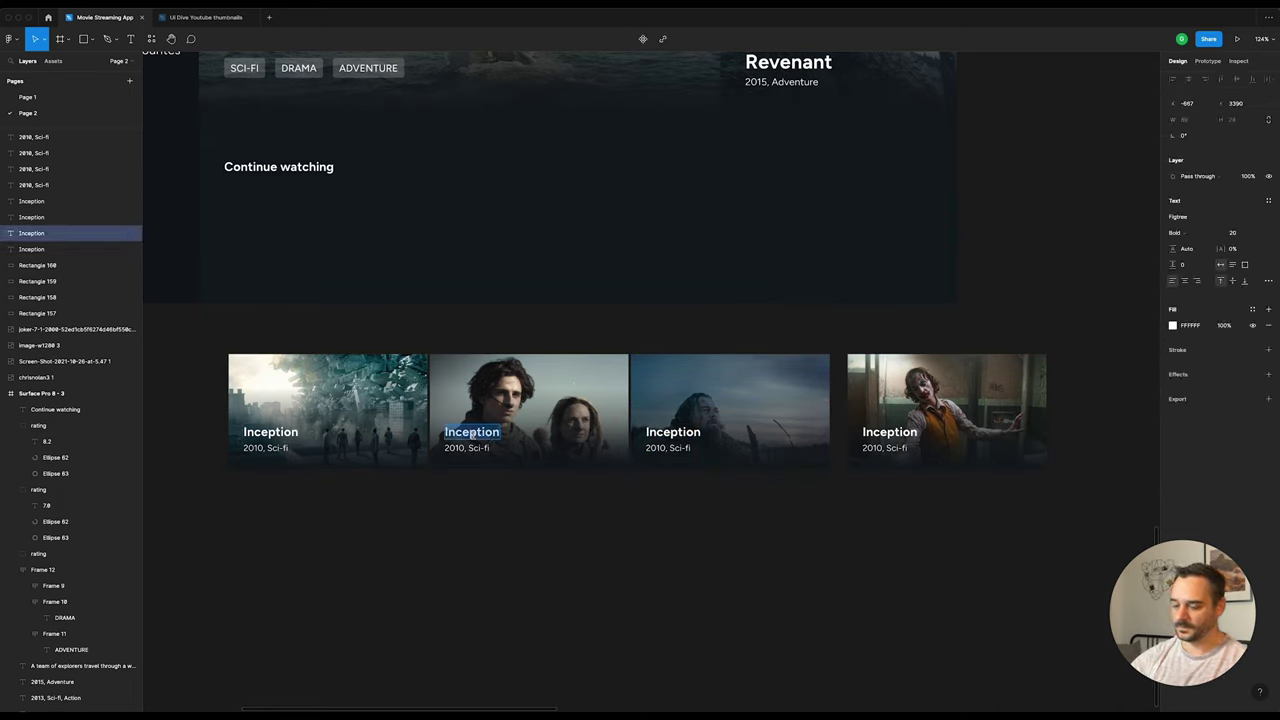
pyautogui.write('Dune')
pyautogui.press('Escape')
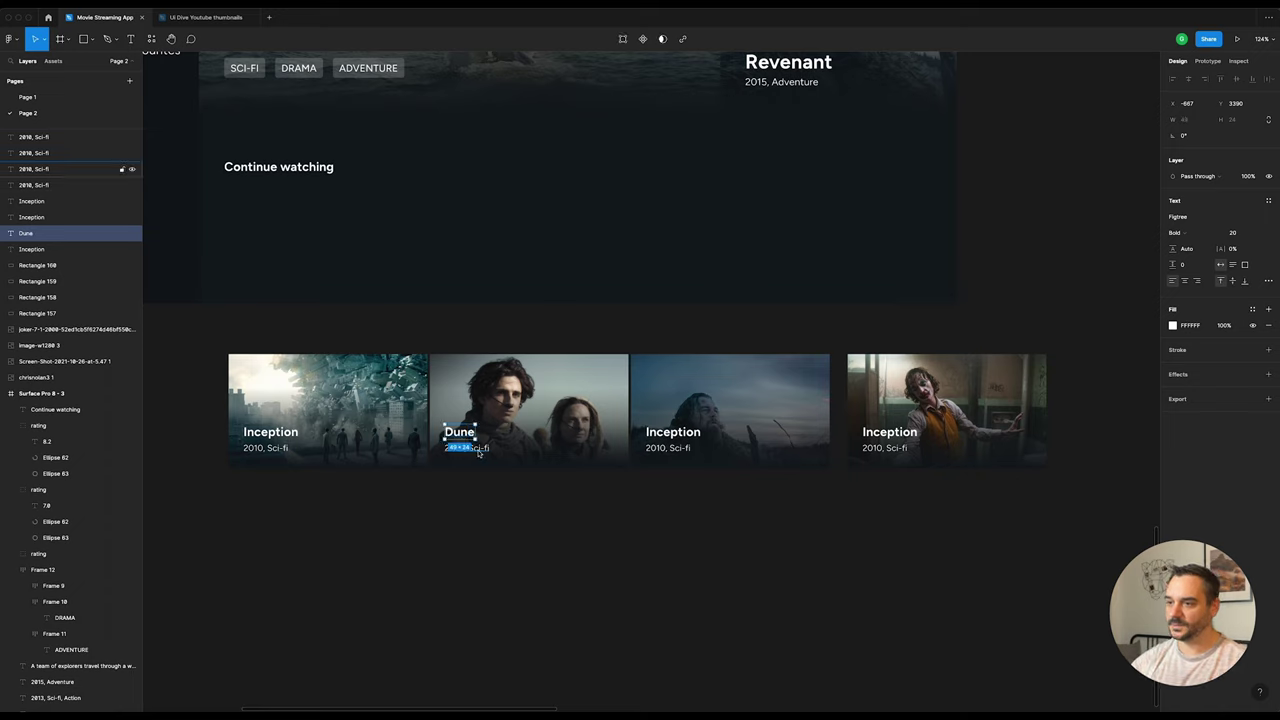
pyautogui.click(478, 452)
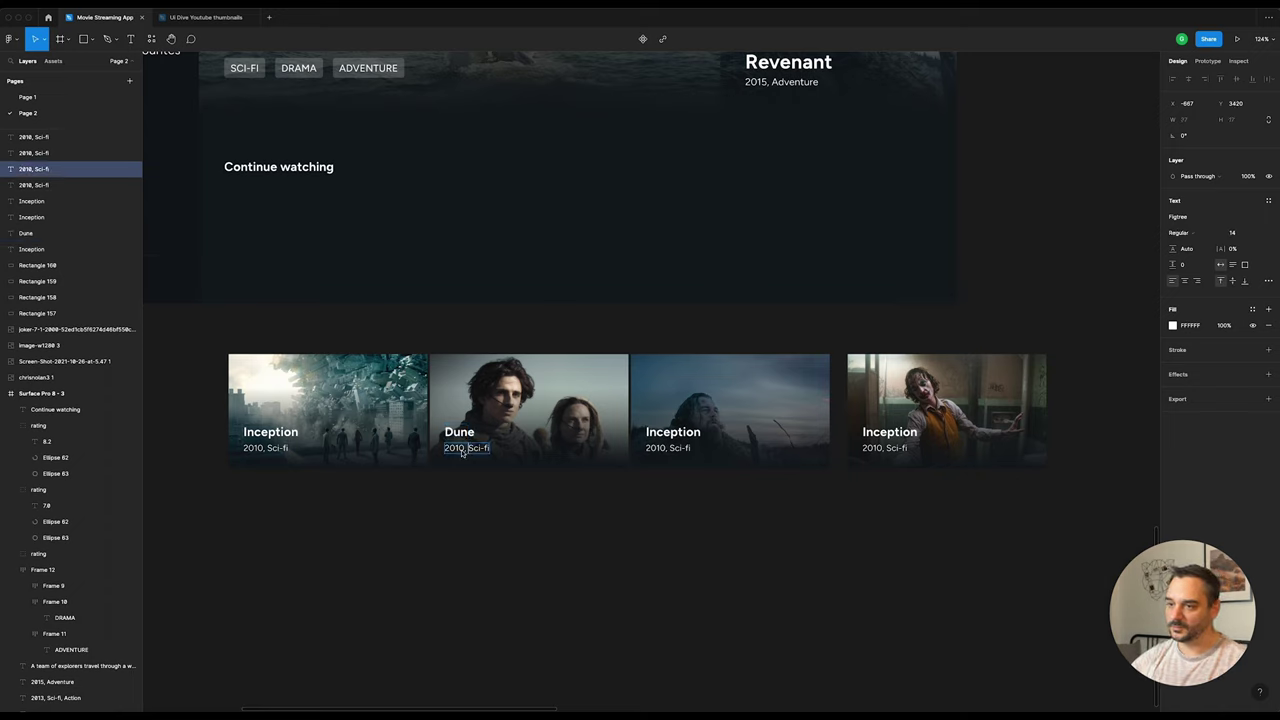
pyautogui.press('BackSpace')
pyautogui.press('BackSpace')
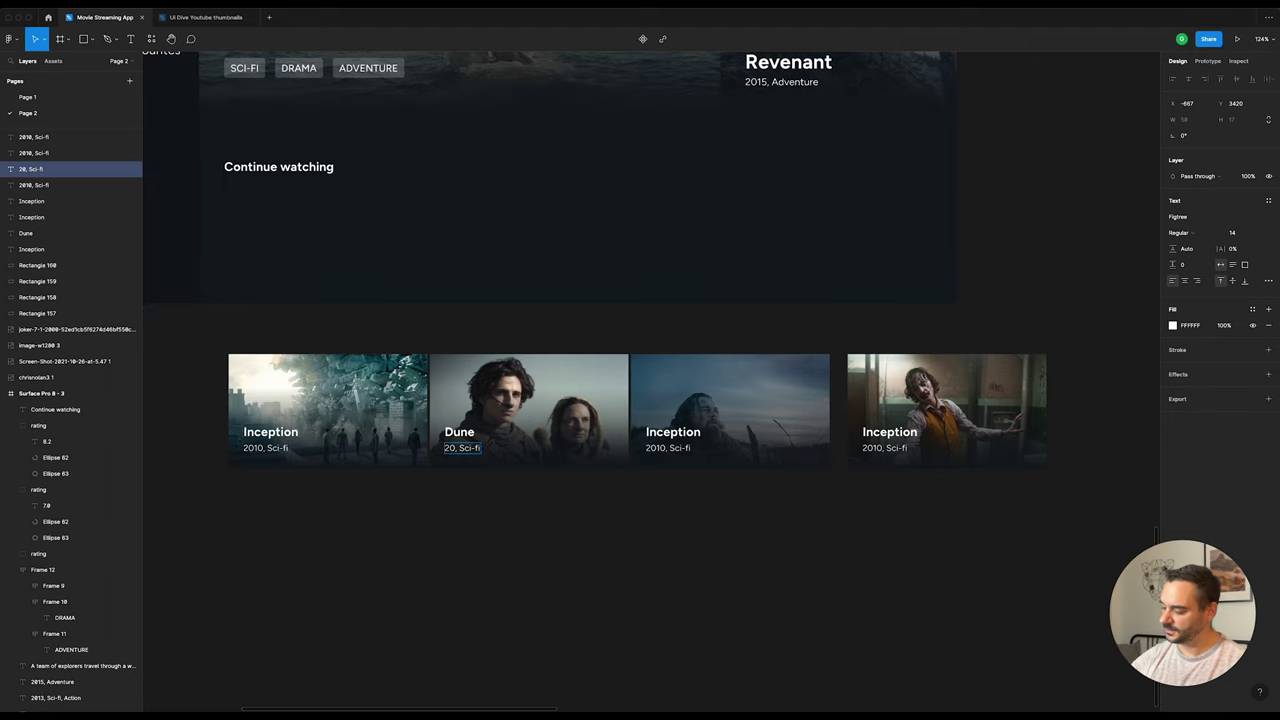
pyautogui.write('2')
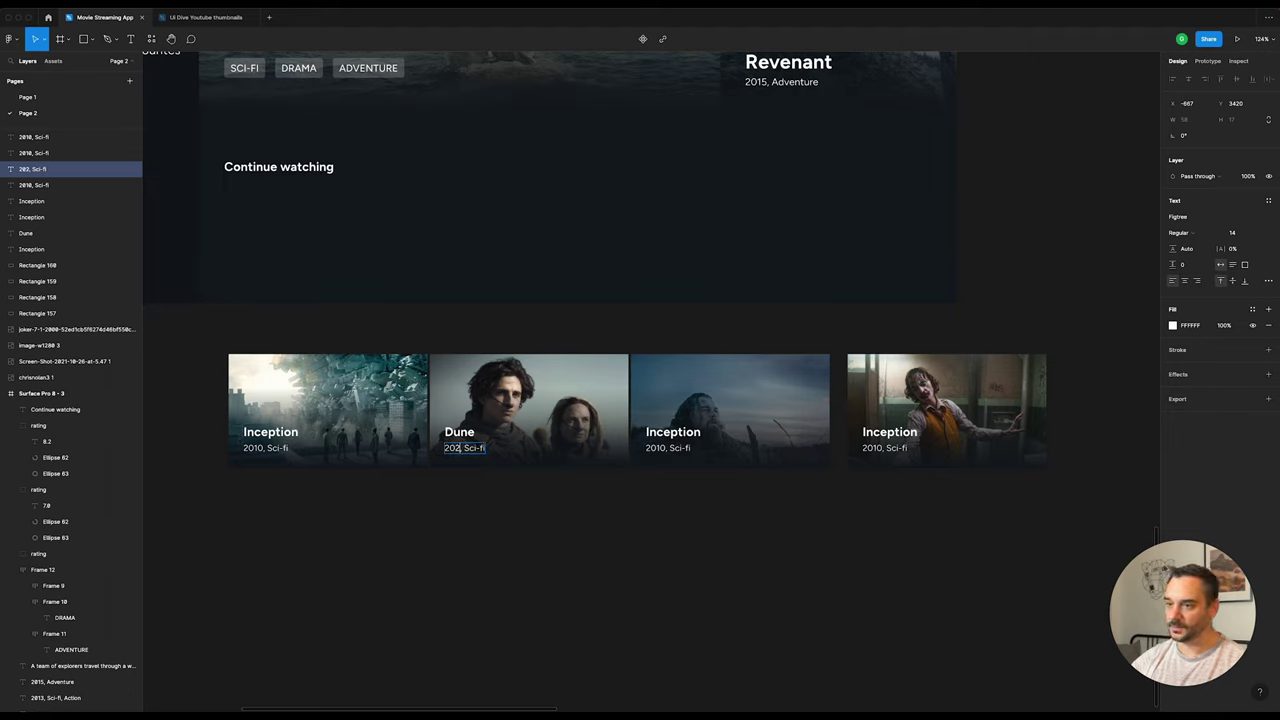
pyautogui.write('1')
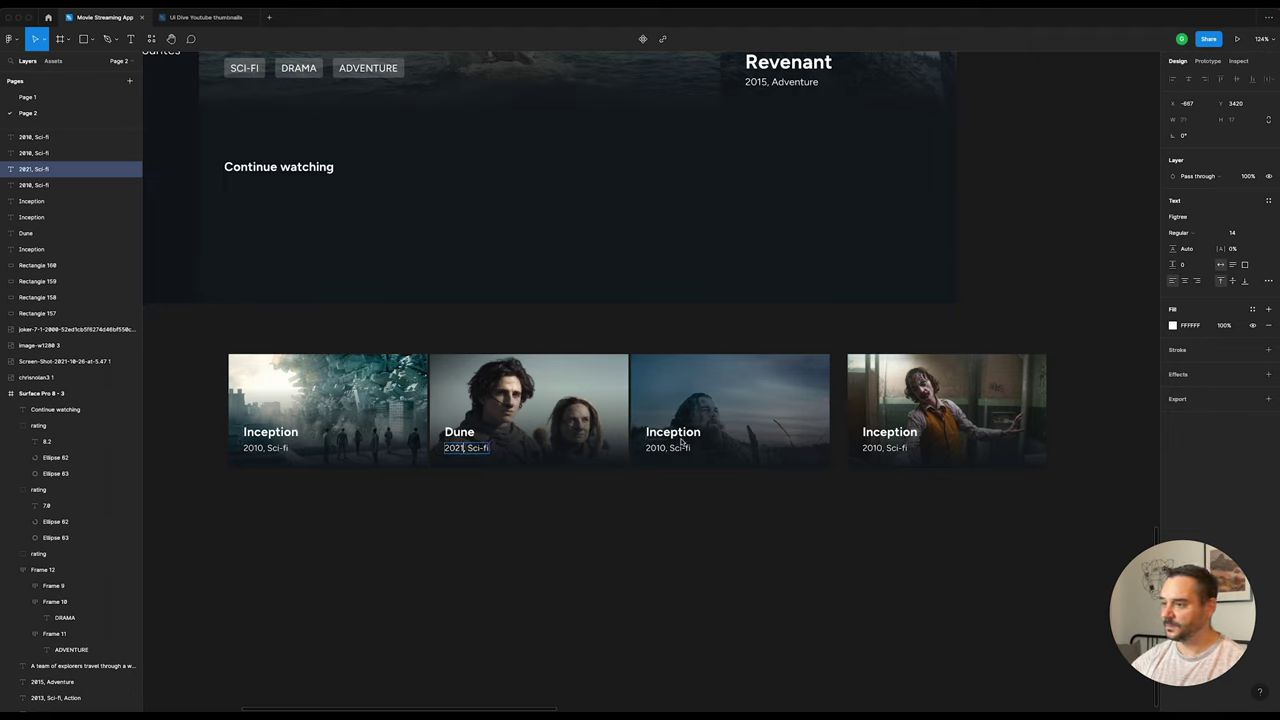
# Step: Retitle the third card 'Revenant' with the subtitle '2015, Adventure'
pyautogui.doubleClick(681, 437)
pyautogui.write('reve')
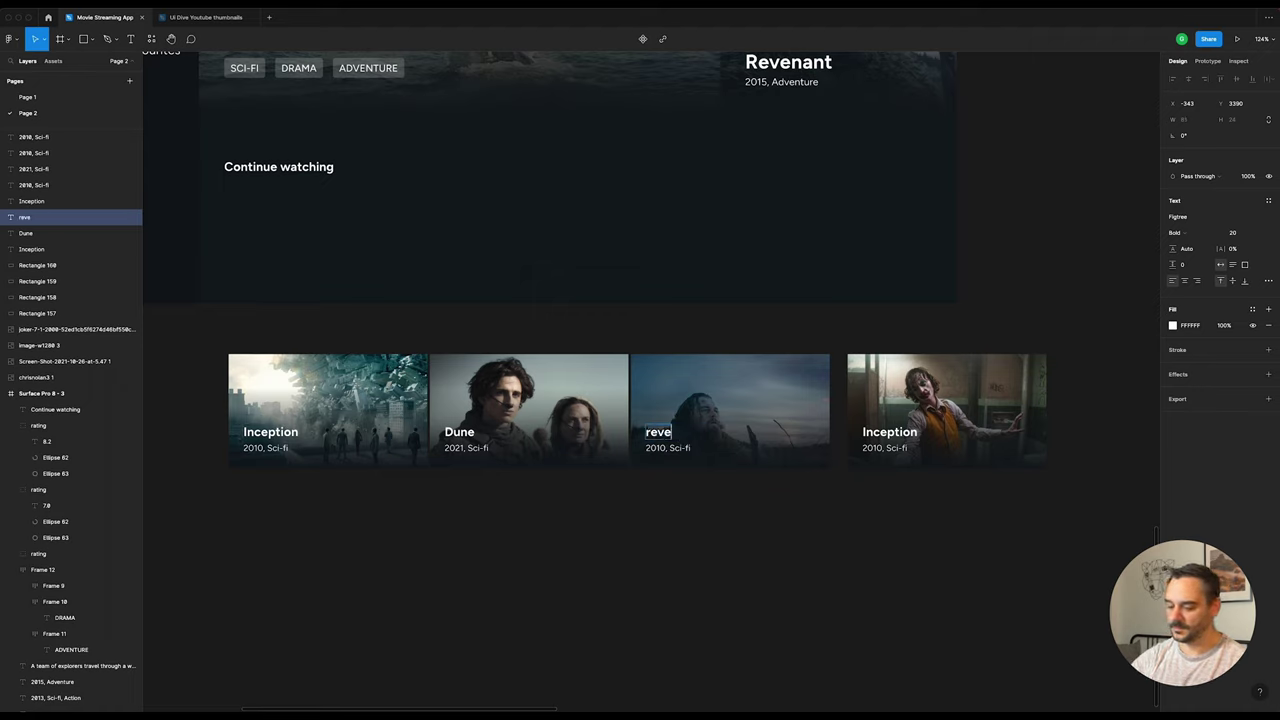
pyautogui.write('nant')
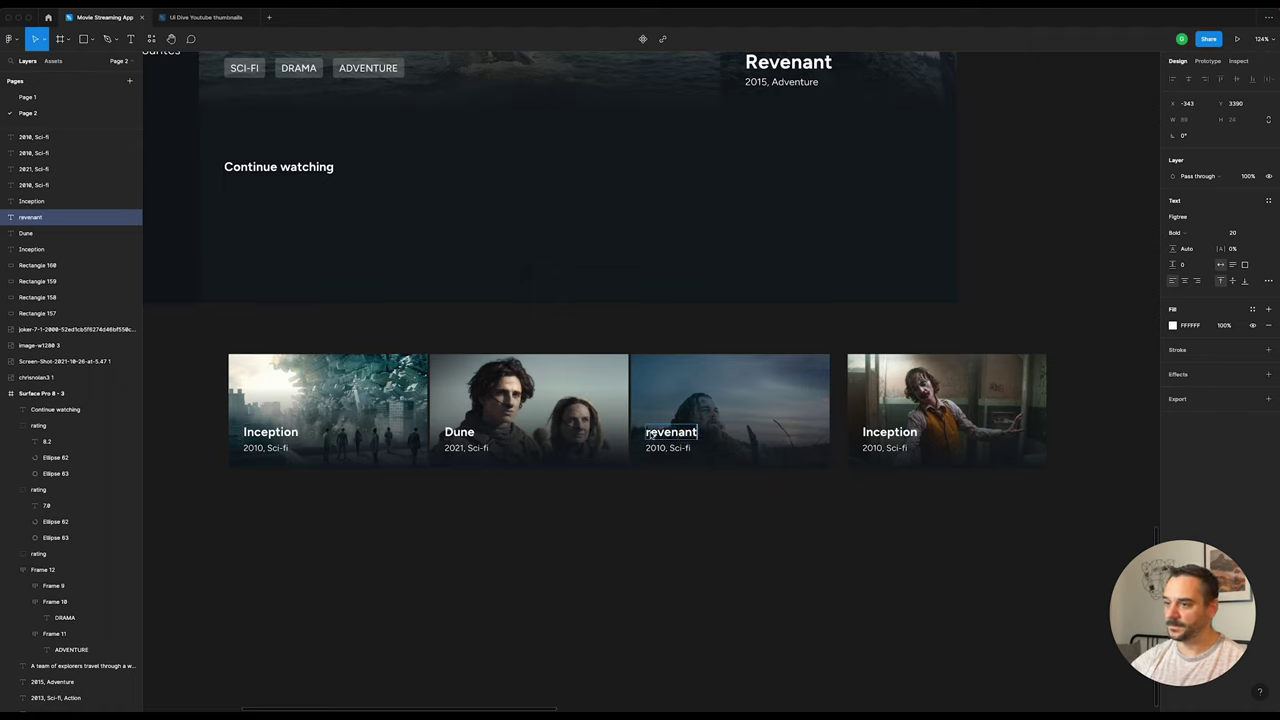
pyautogui.press('Escape')
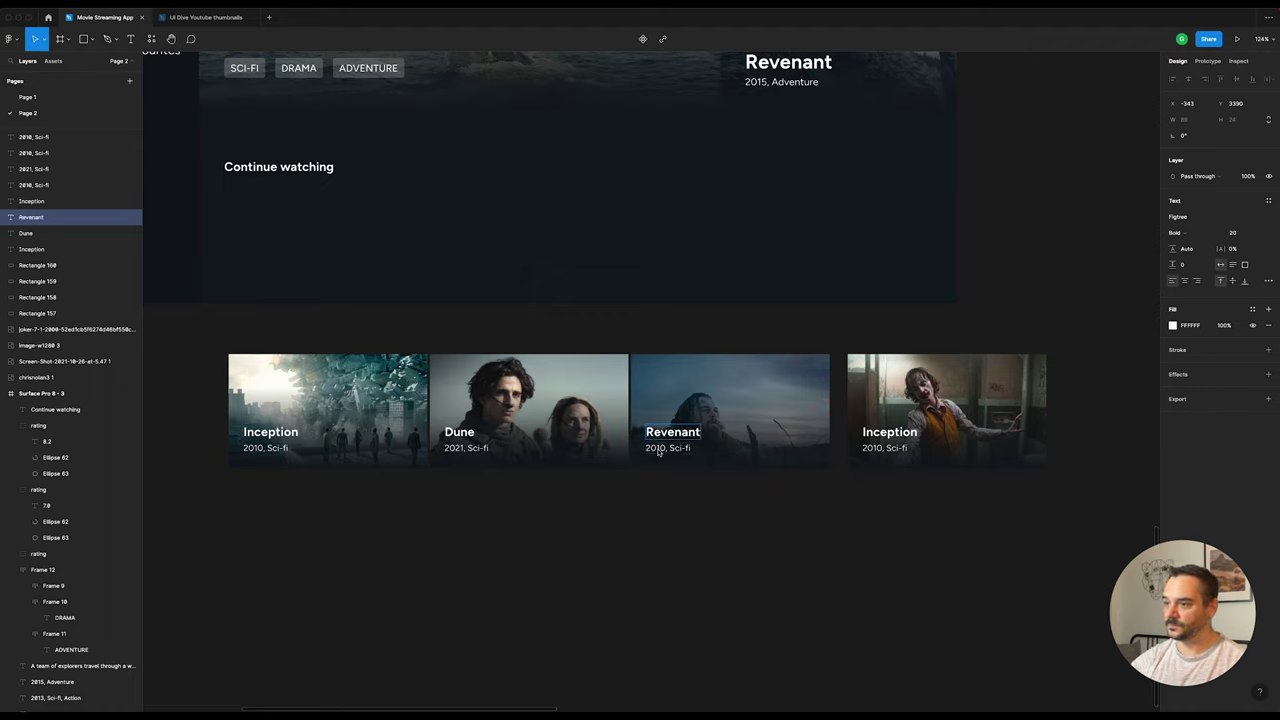
pyautogui.doubleClick(660, 449)
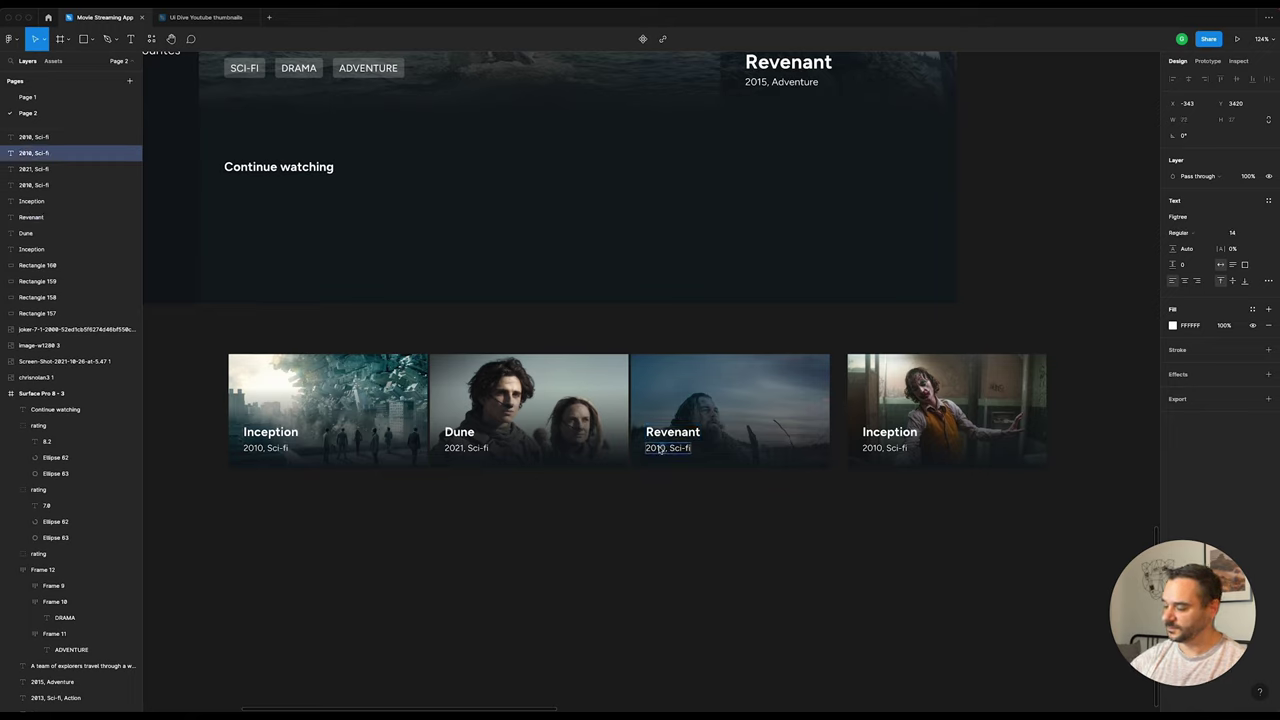
pyautogui.write('2015')
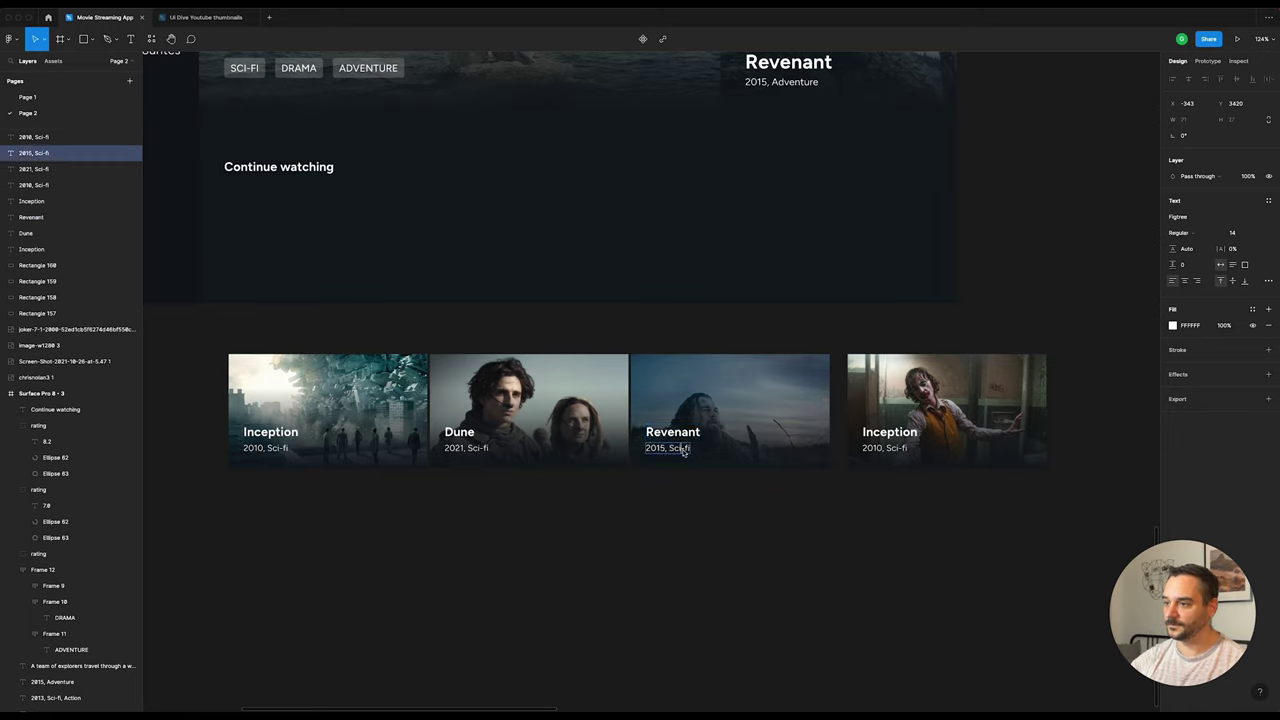
pyautogui.press('BackSpace')
pyautogui.press('BackSpace')
pyautogui.press('BackSpace')
pyautogui.press('BackSpace')
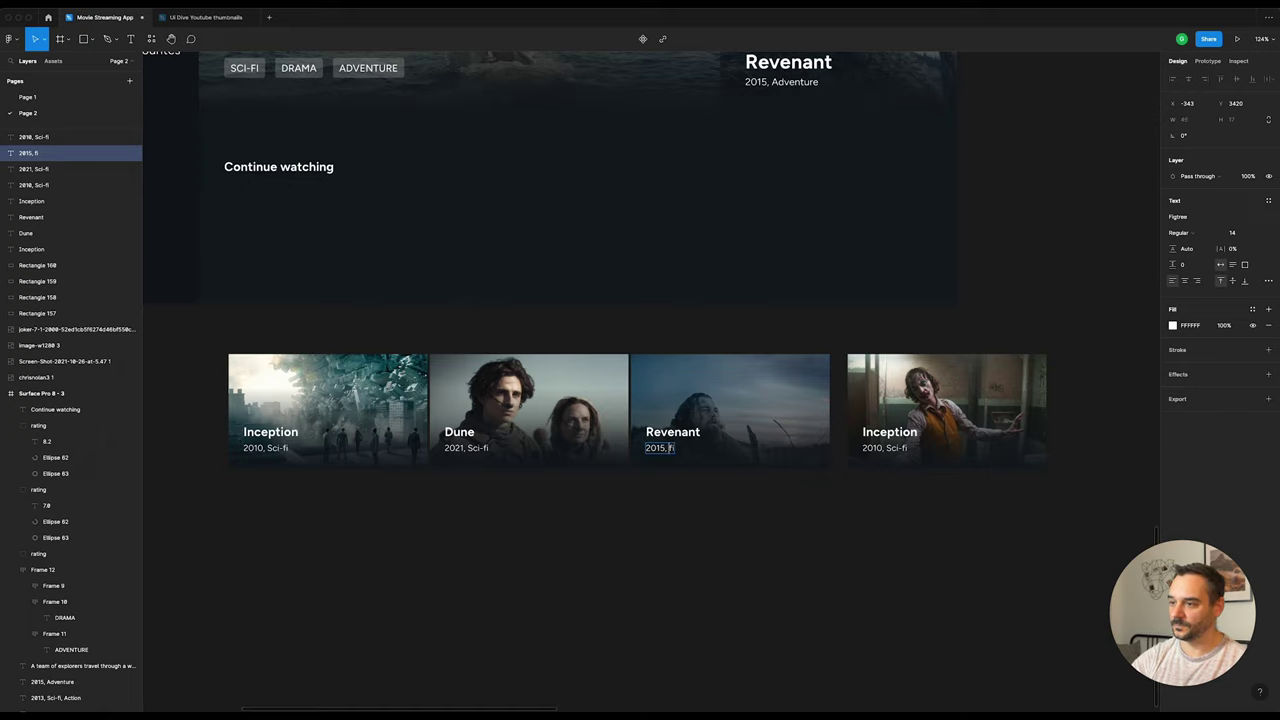
pyautogui.write('Ad')
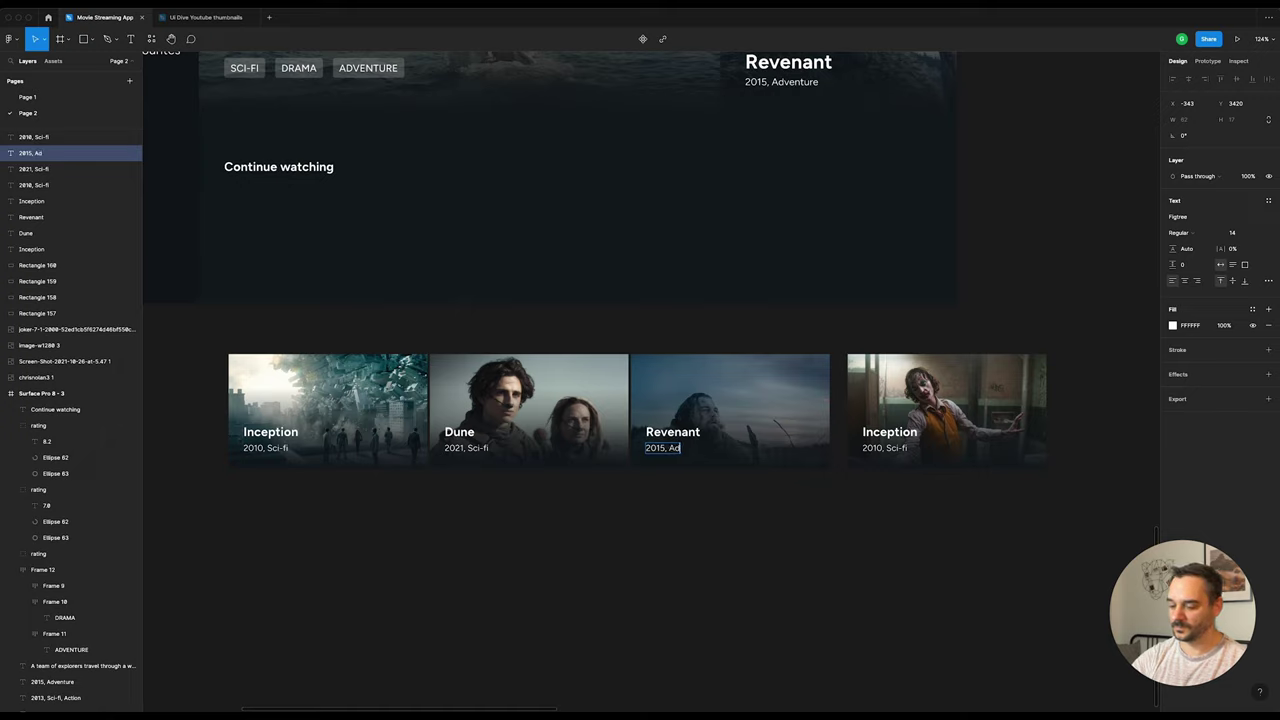
pyautogui.write('venture')
pyautogui.click(866, 571)
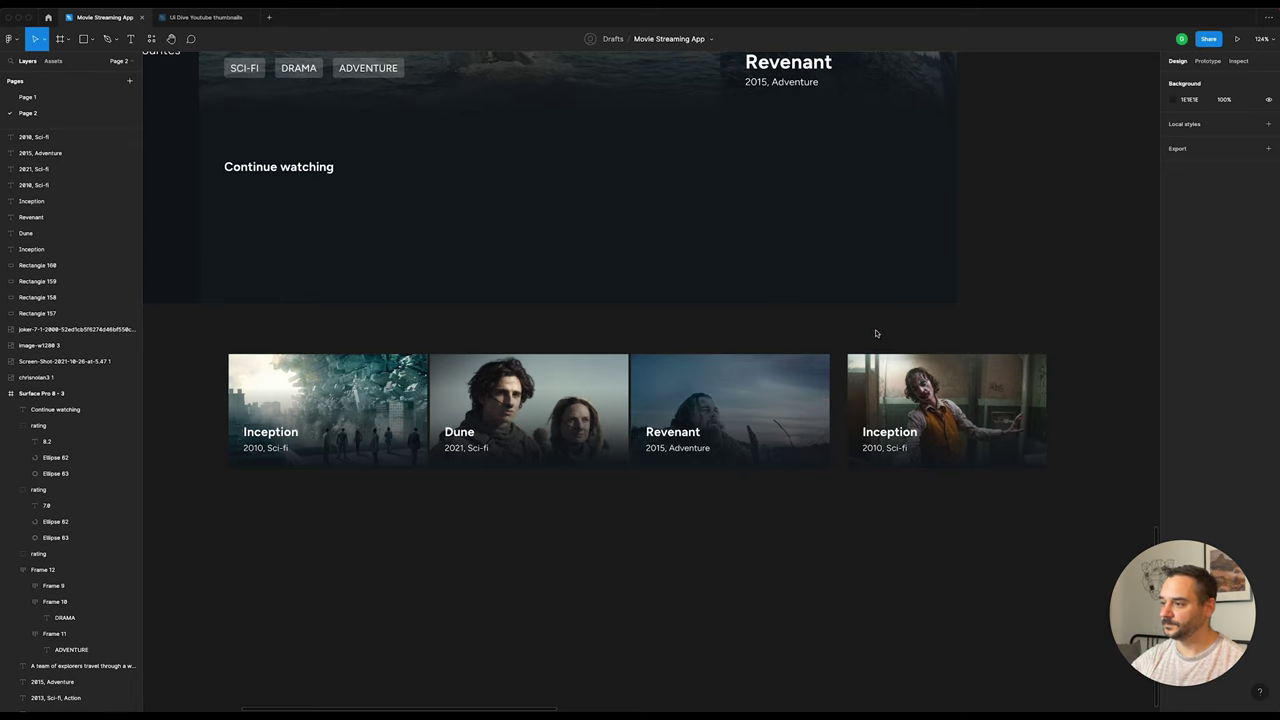
# Step: Group the layers of the Inception, Dune, Revenant and Joker-image cards into Groups 836–839
pyautogui.moveTo(877, 334); pyautogui.dragTo(958, 518)
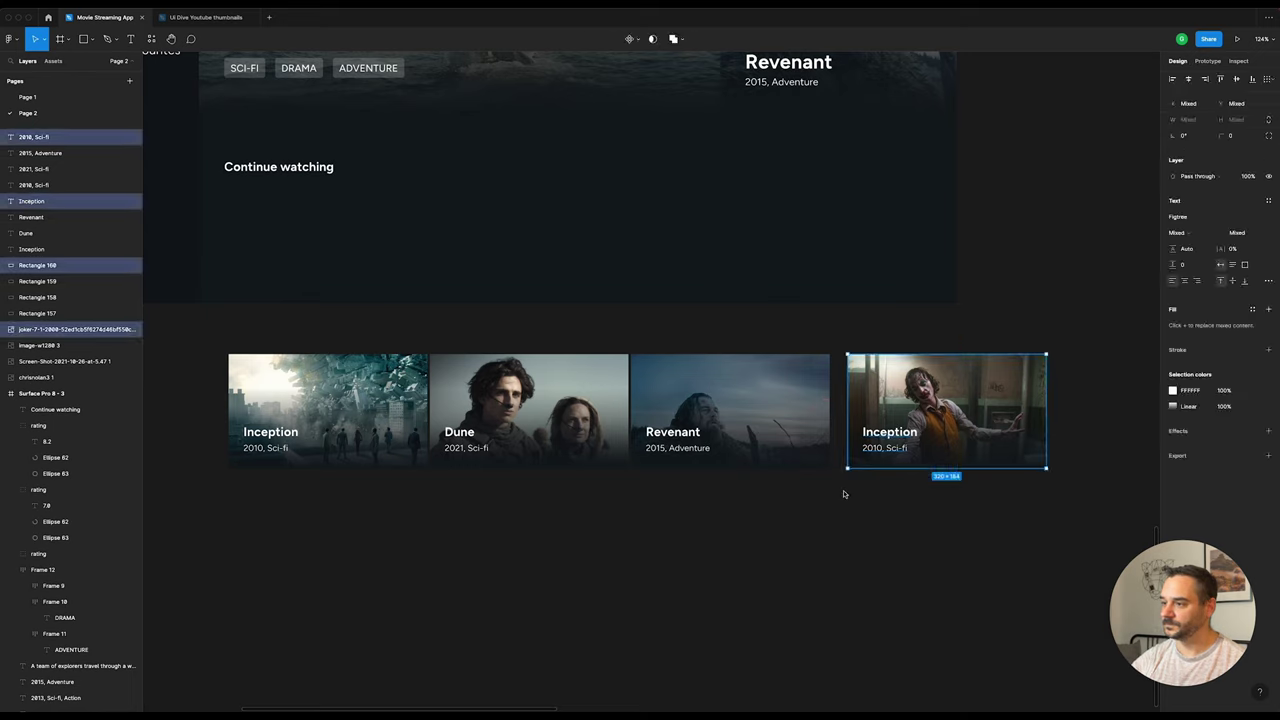
pyautogui.moveTo(768, 502); pyautogui.dragTo(662, 342)
pyautogui.moveTo(277, 321); pyautogui.dragTo(370, 525)
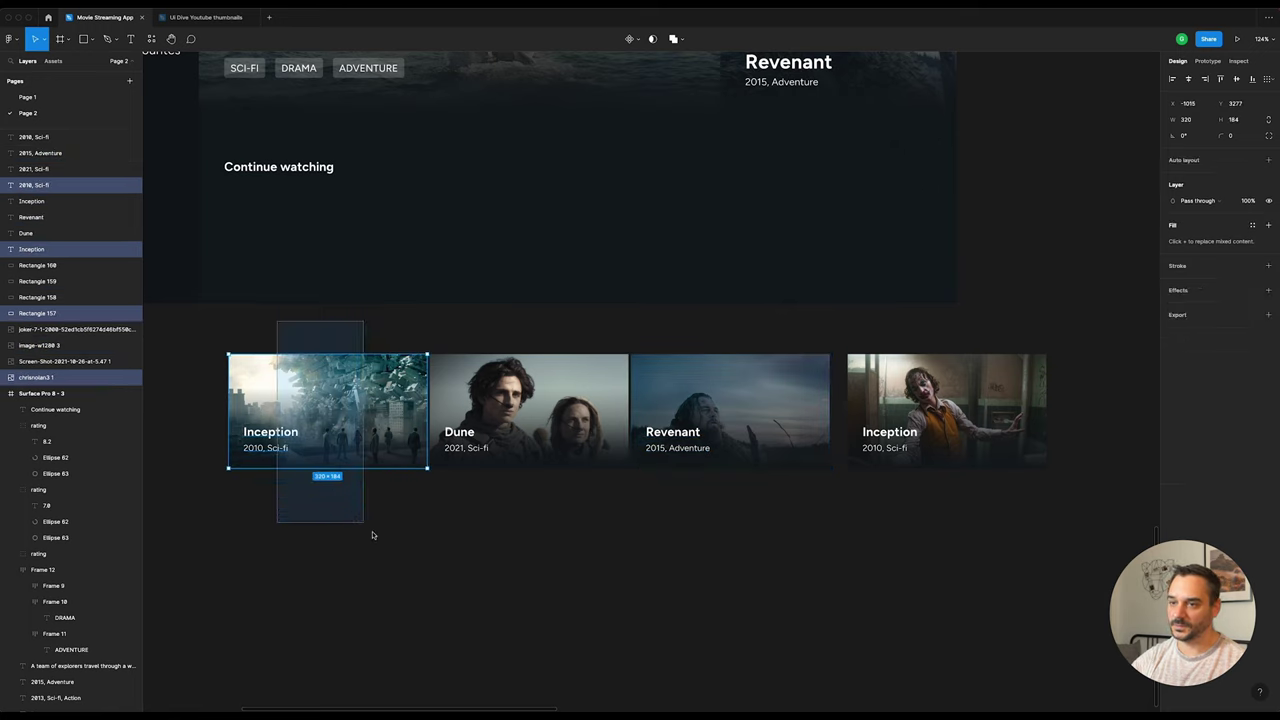
pyautogui.hotkey('ctrl', 'g')
pyautogui.moveTo(468, 333); pyautogui.dragTo(578, 565)
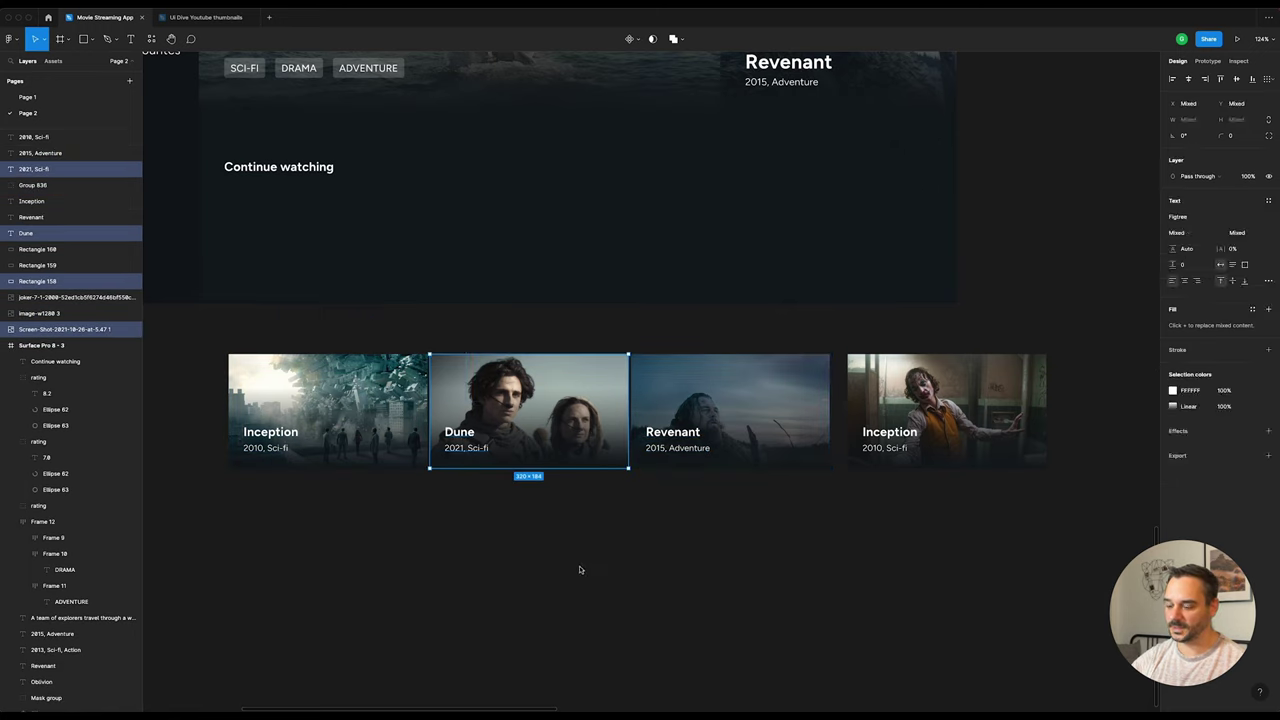
pyautogui.hotkey('ctrl', 'g')
pyautogui.moveTo(676, 336); pyautogui.dragTo(774, 546)
pyautogui.hotkey('ctrl', 'g')
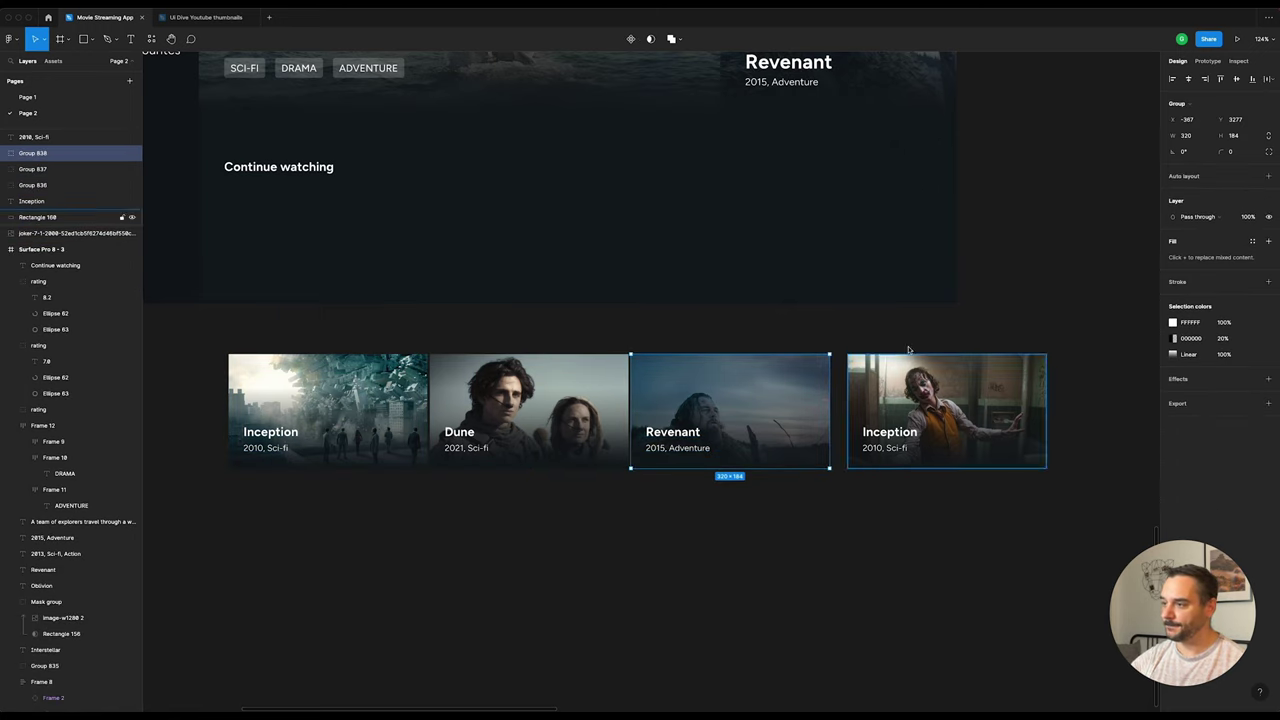
pyautogui.moveTo(871, 333); pyautogui.dragTo(958, 538)
pyautogui.hotkey('ctrl', 'g')
# Step: Check the new Revenant card group by selecting it, then clear the selection
pyautogui.click(955, 540)
pyautogui.click(730, 420)
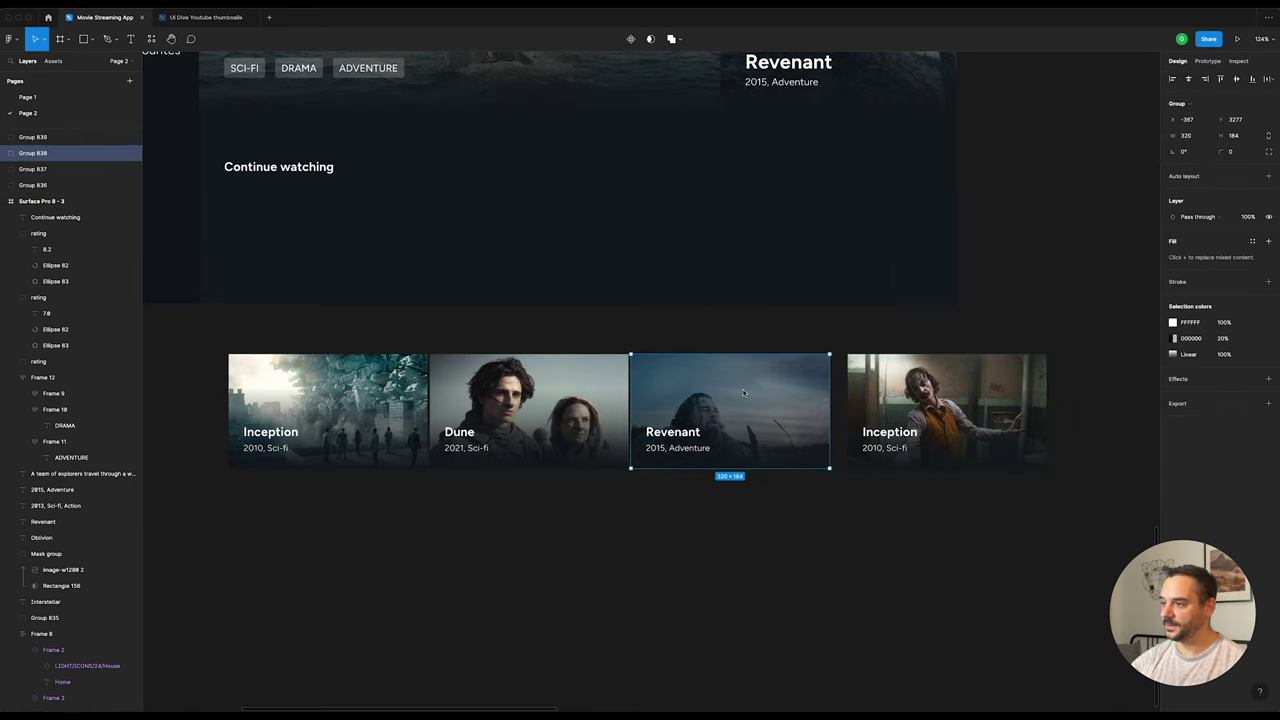
pyautogui.scroll(2, 949, 444)
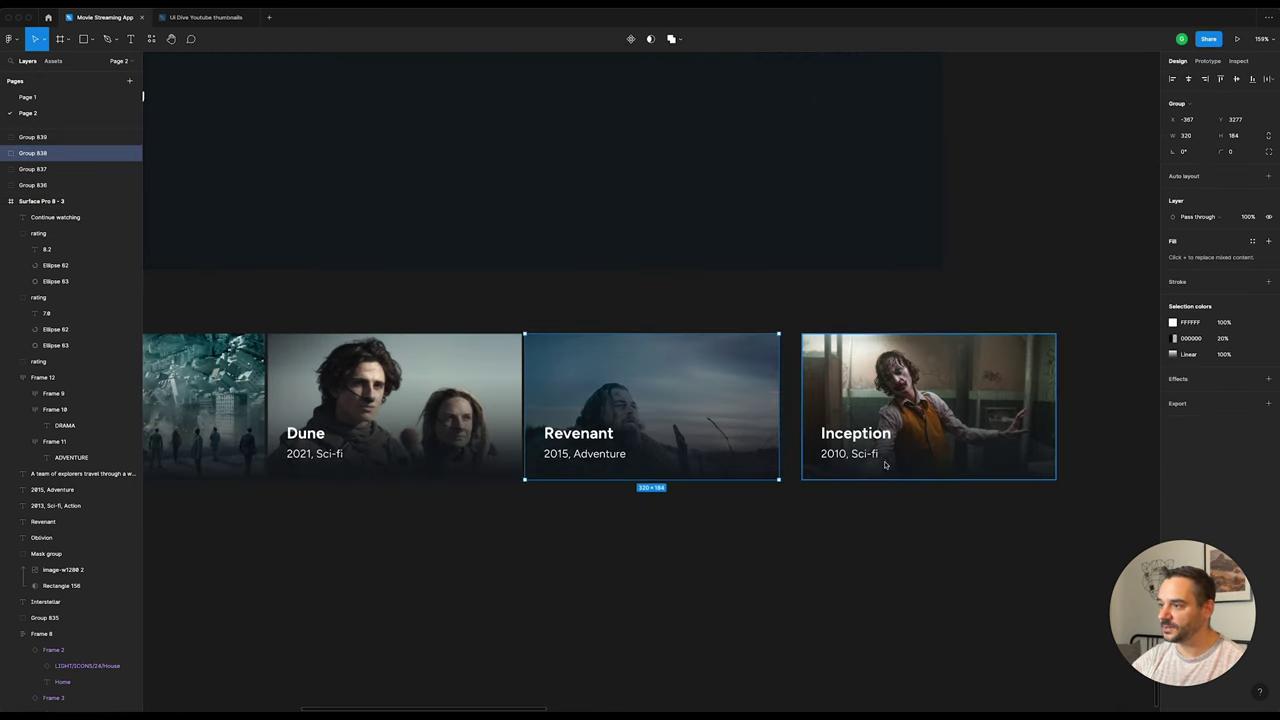
pyautogui.scroll(2, 893, 460)
pyautogui.click(917, 519)
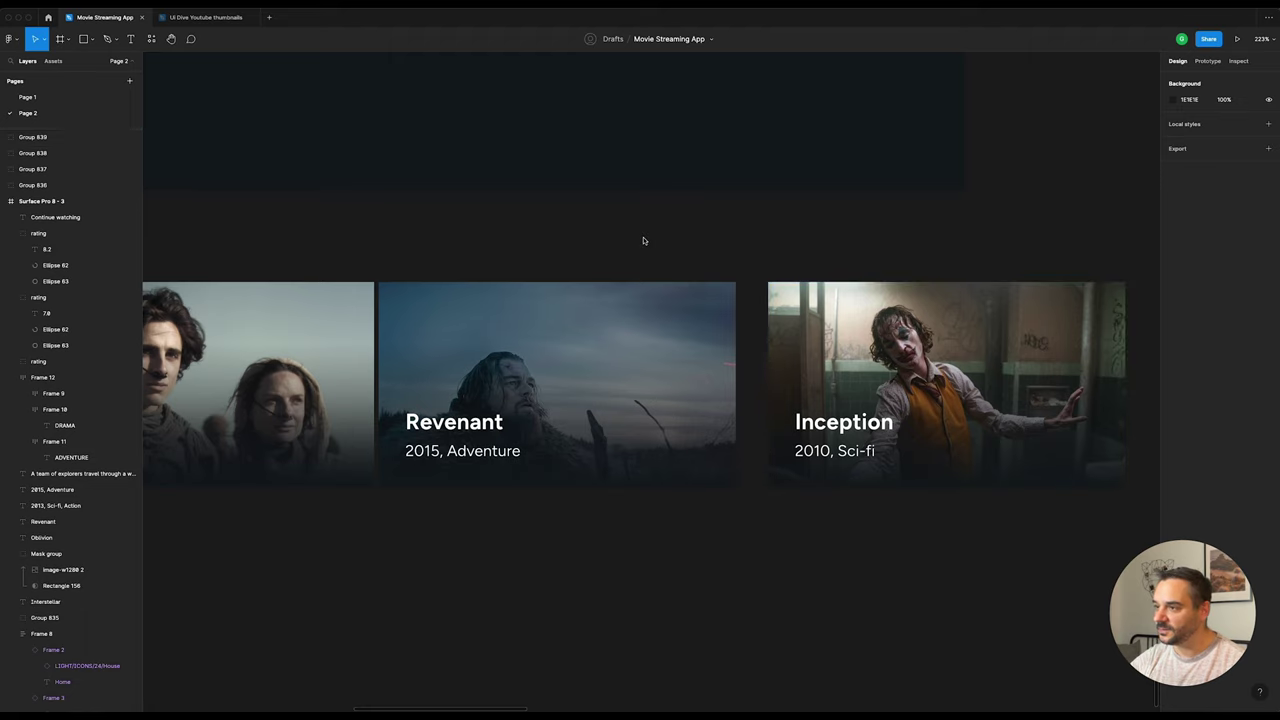
pyautogui.click(660, 330)
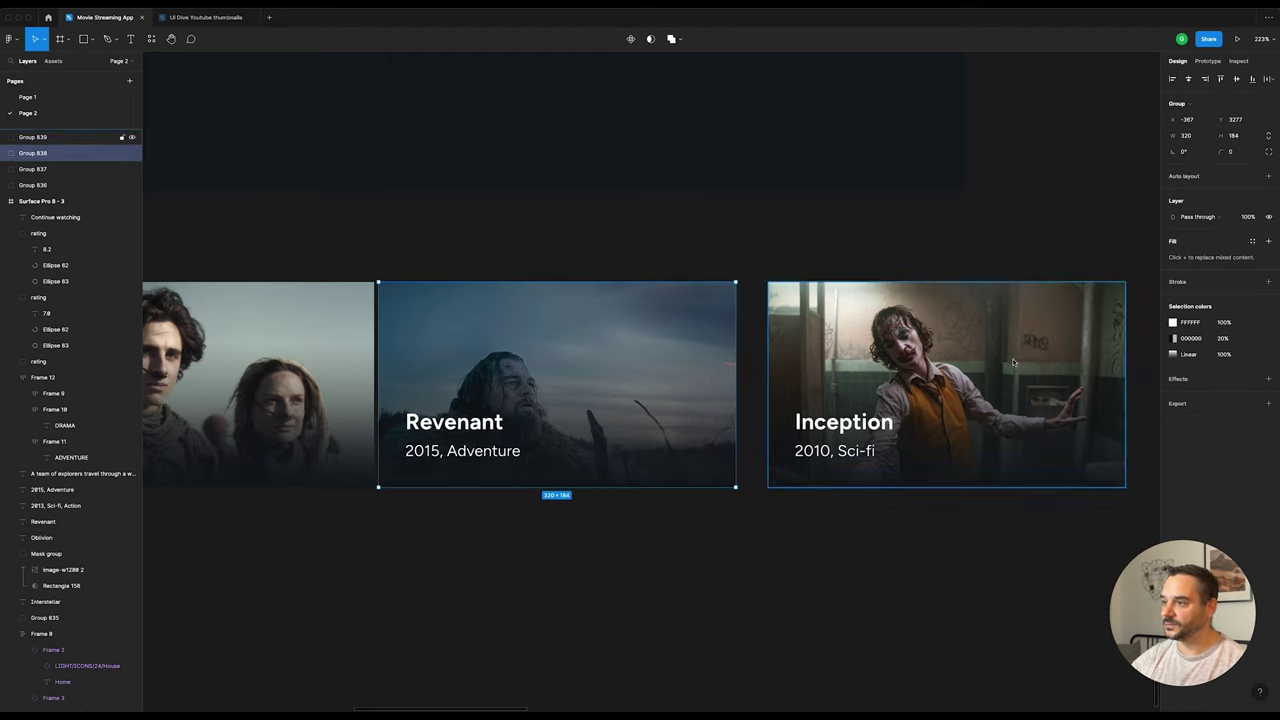
pyautogui.click(621, 247)
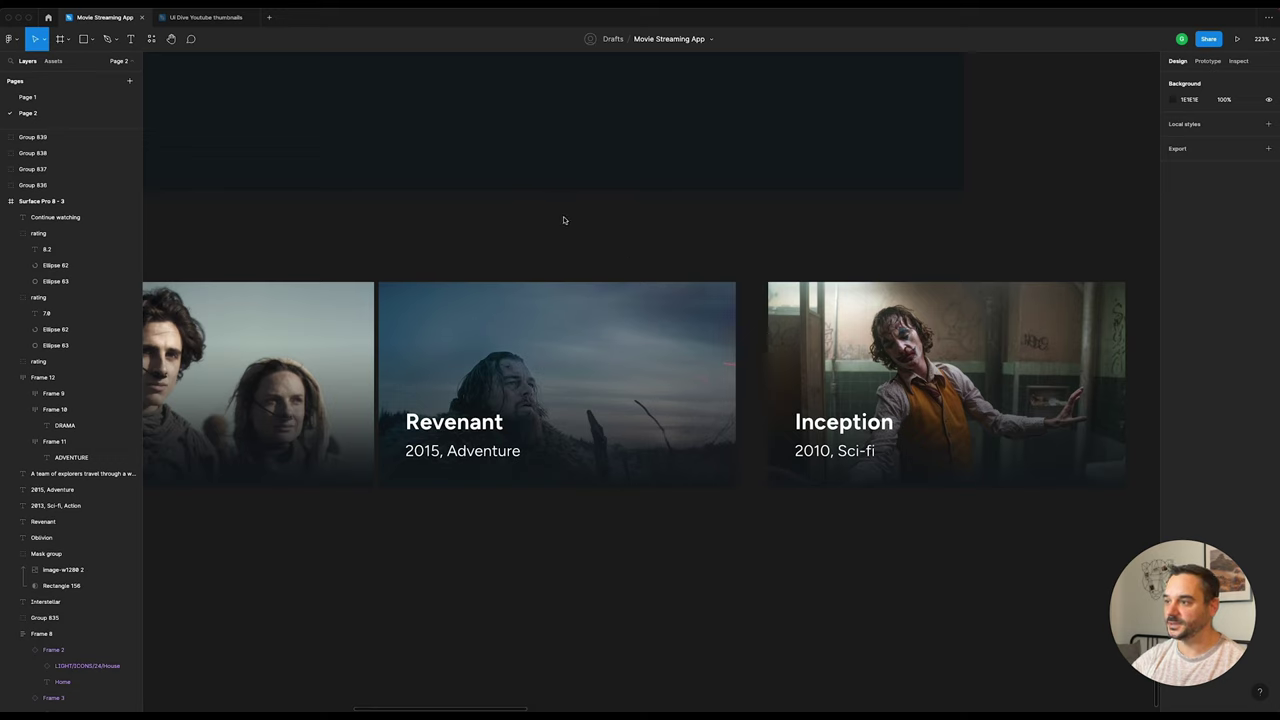
# Step: Swap the Joker-image card into the third slot and move the Revenant card to the row's end
pyautogui.moveTo(551, 202); pyautogui.dragTo(974, 402)
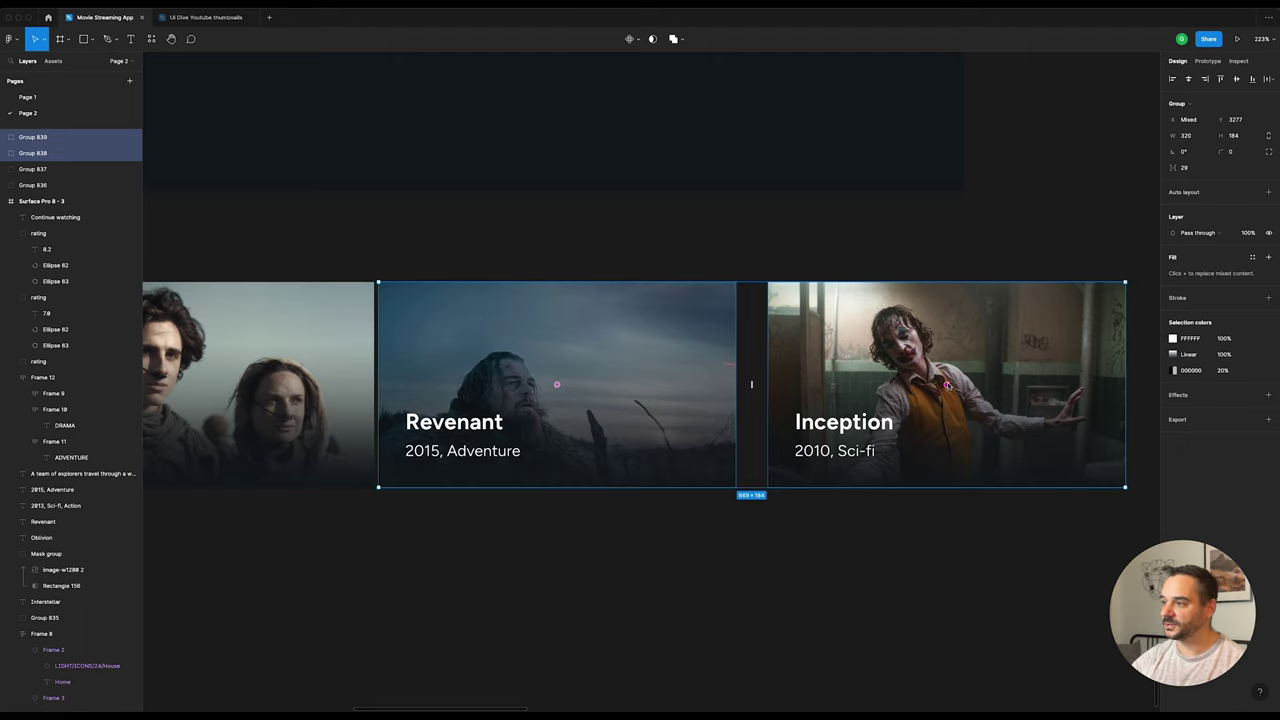
pyautogui.moveTo(946, 386); pyautogui.dragTo(580, 397)
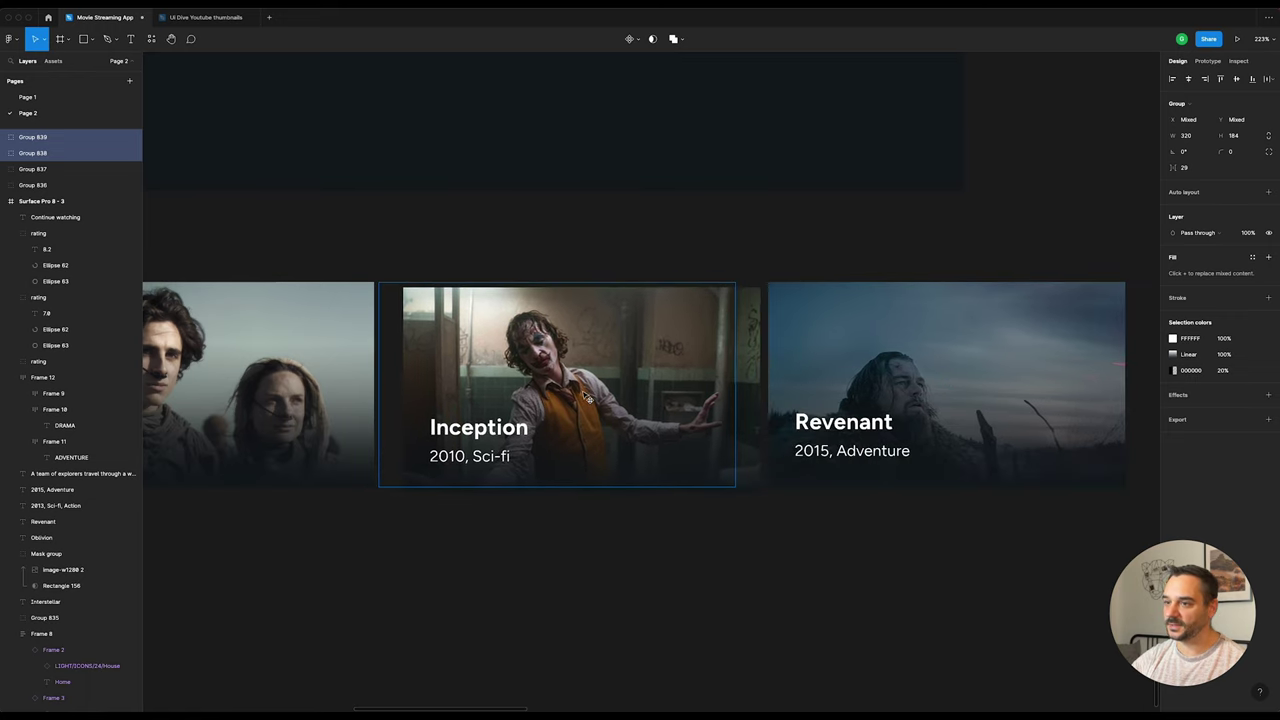
pyautogui.click(878, 249)
pyautogui.moveTo(936, 363)
pyautogui.mouseDown()
pyautogui.moveTo(977, 368)
pyautogui.moveTo(954, 368)
pyautogui.mouseUp()
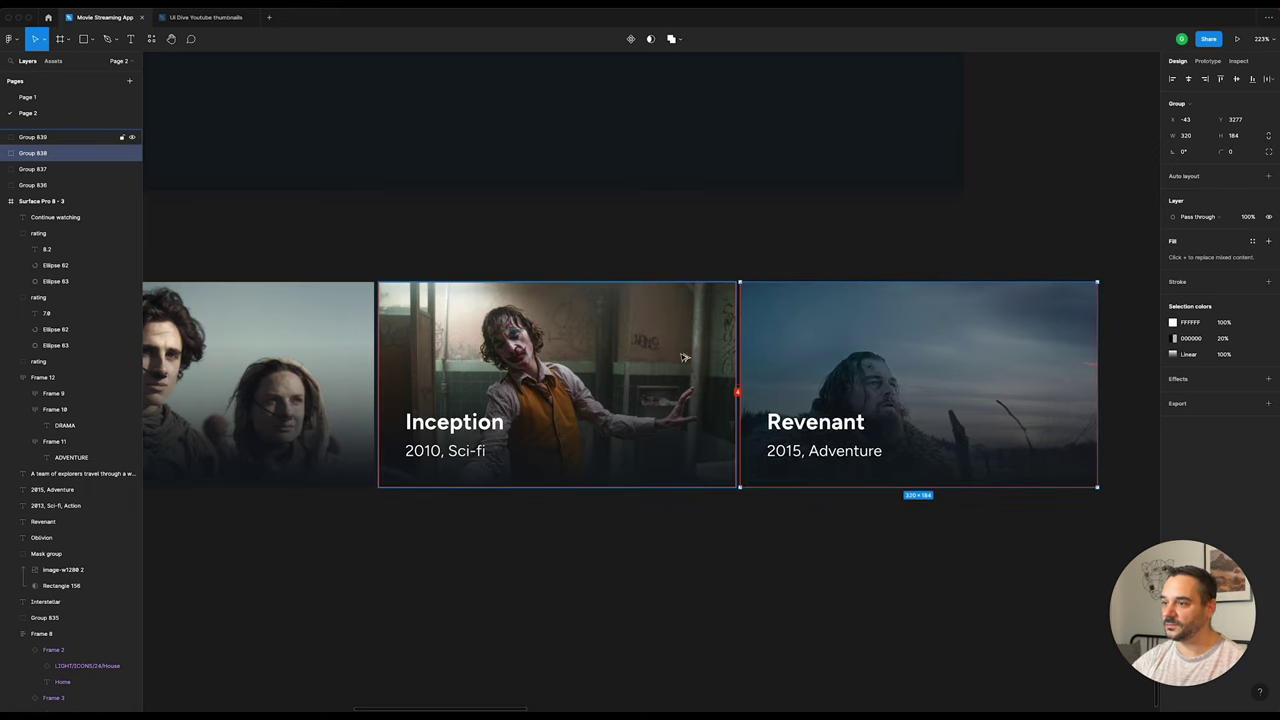
pyautogui.keyDown('ctrl'); pyautogui.scroll(-8, 683, 357); pyautogui.keyUp('ctrl')
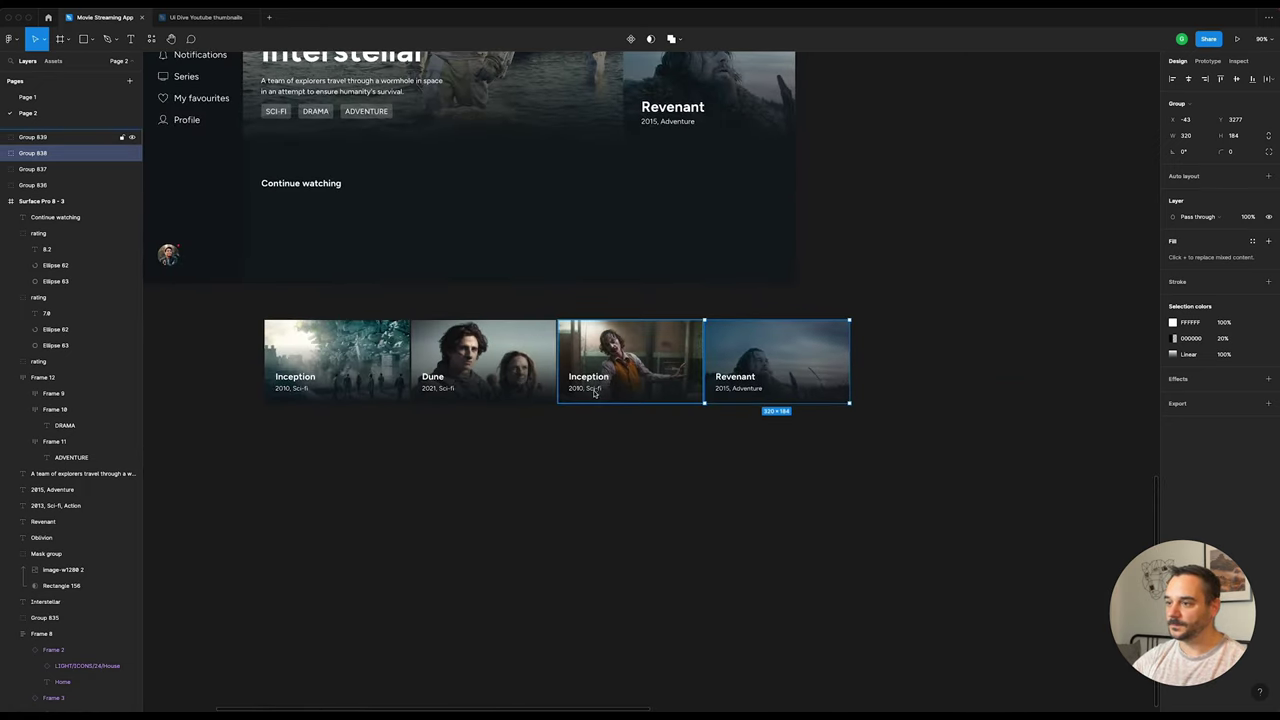
# Step: Retitle the third card 'Joker'
pyautogui.keyDown('ctrl'); pyautogui.scroll(4, 594, 393); pyautogui.keyUp('ctrl')
pyautogui.keyDown('ctrl'); pyautogui.scroll(1, 594, 393); pyautogui.keyUp('ctrl')
pyautogui.doubleClick(590, 367)
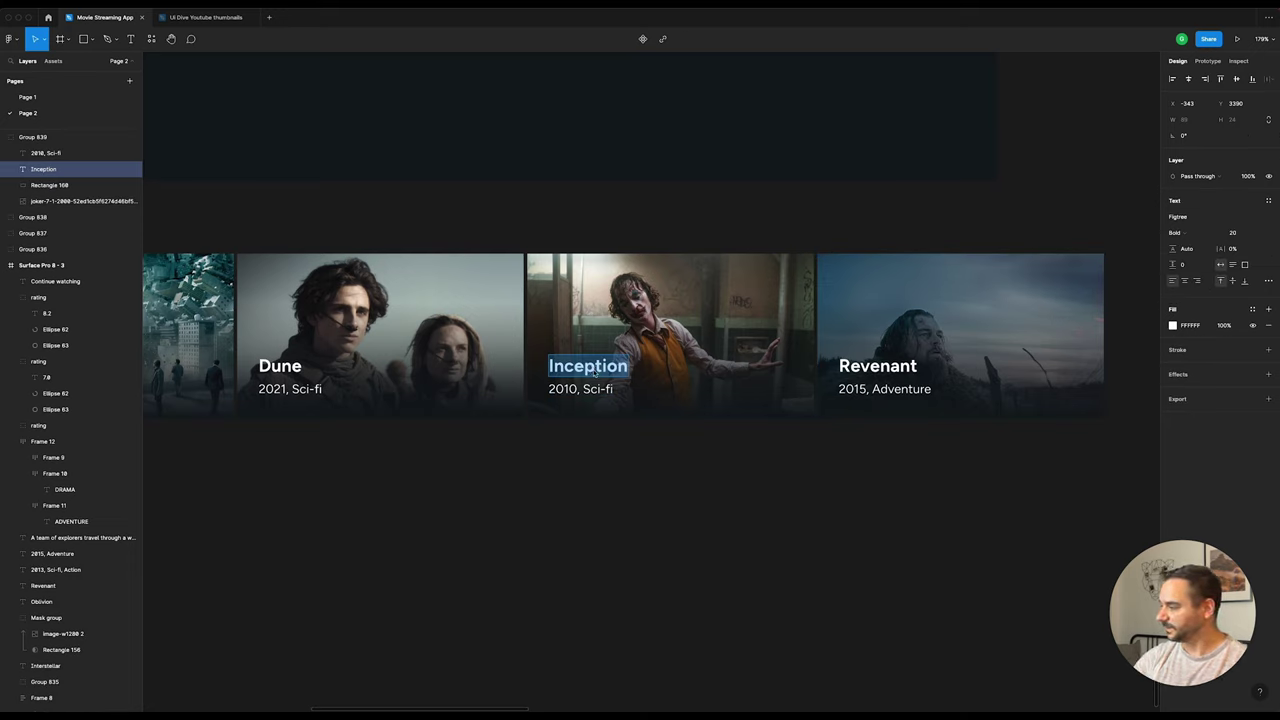
pyautogui.write('Joker')
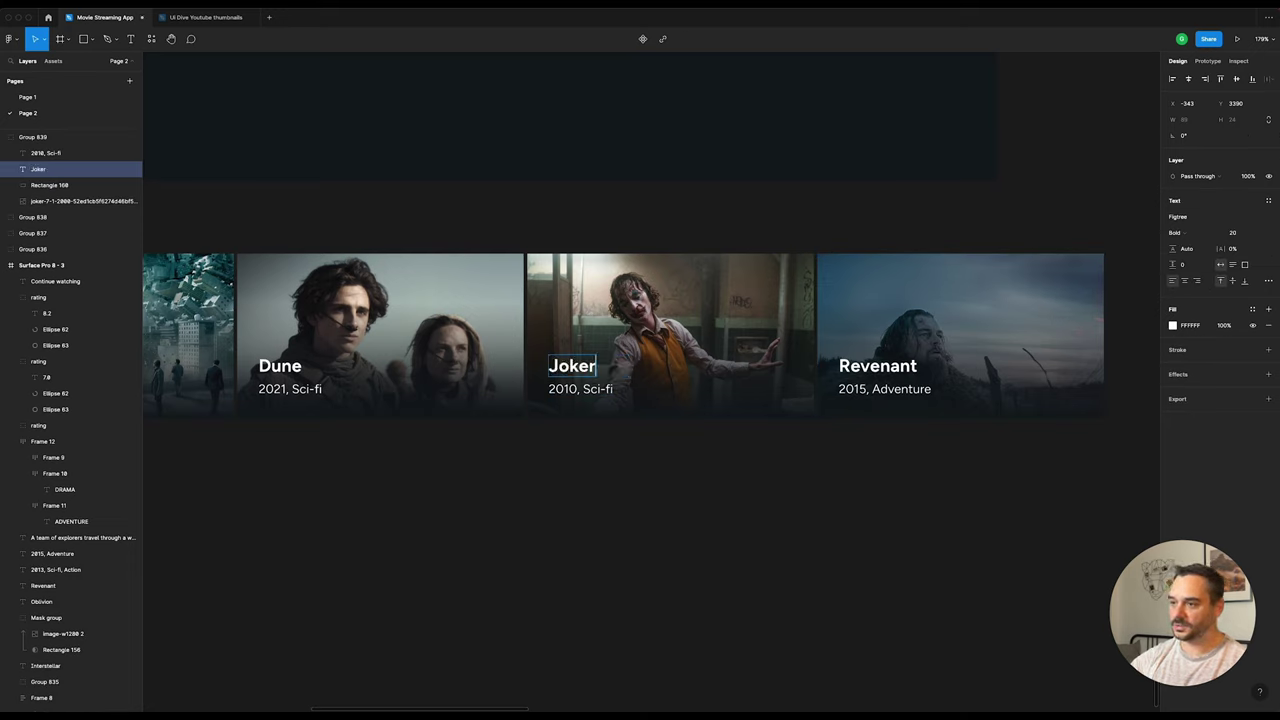
# Step: Change the Joker card's subtitle to '2019, Crime'
pyautogui.click(577, 392)
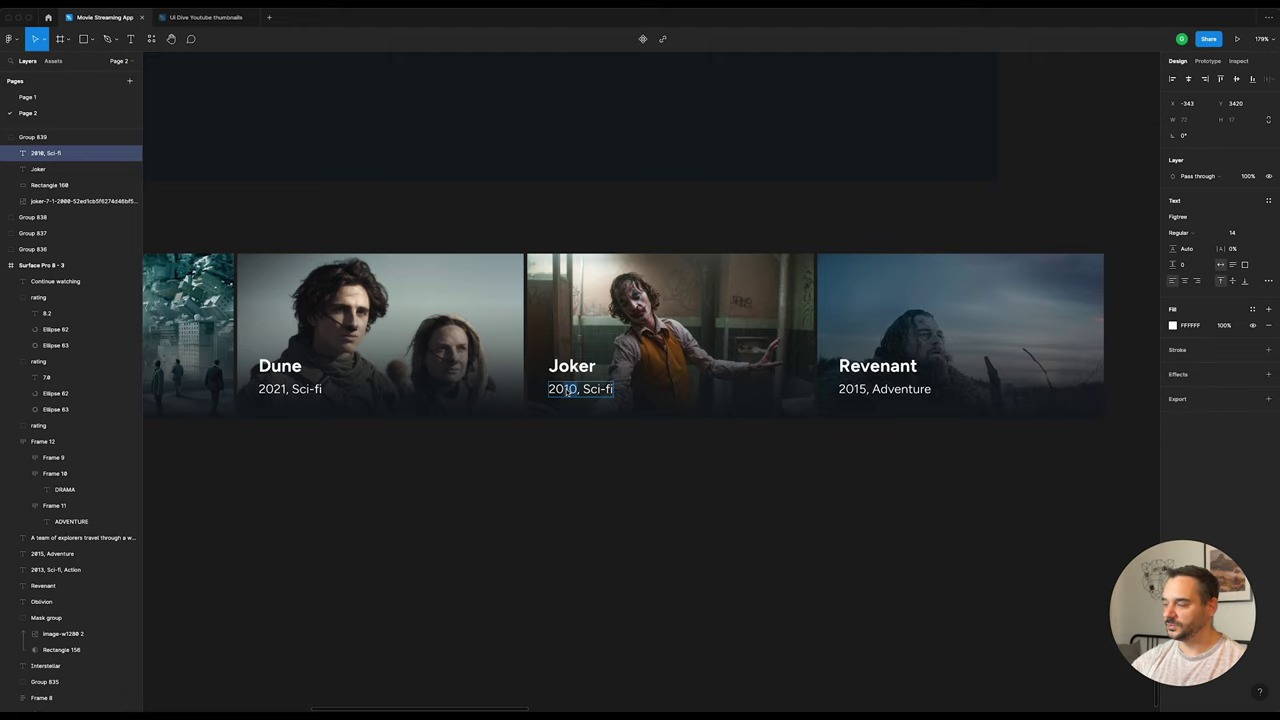
pyautogui.doubleClick(567, 390)
pyautogui.write('2019')
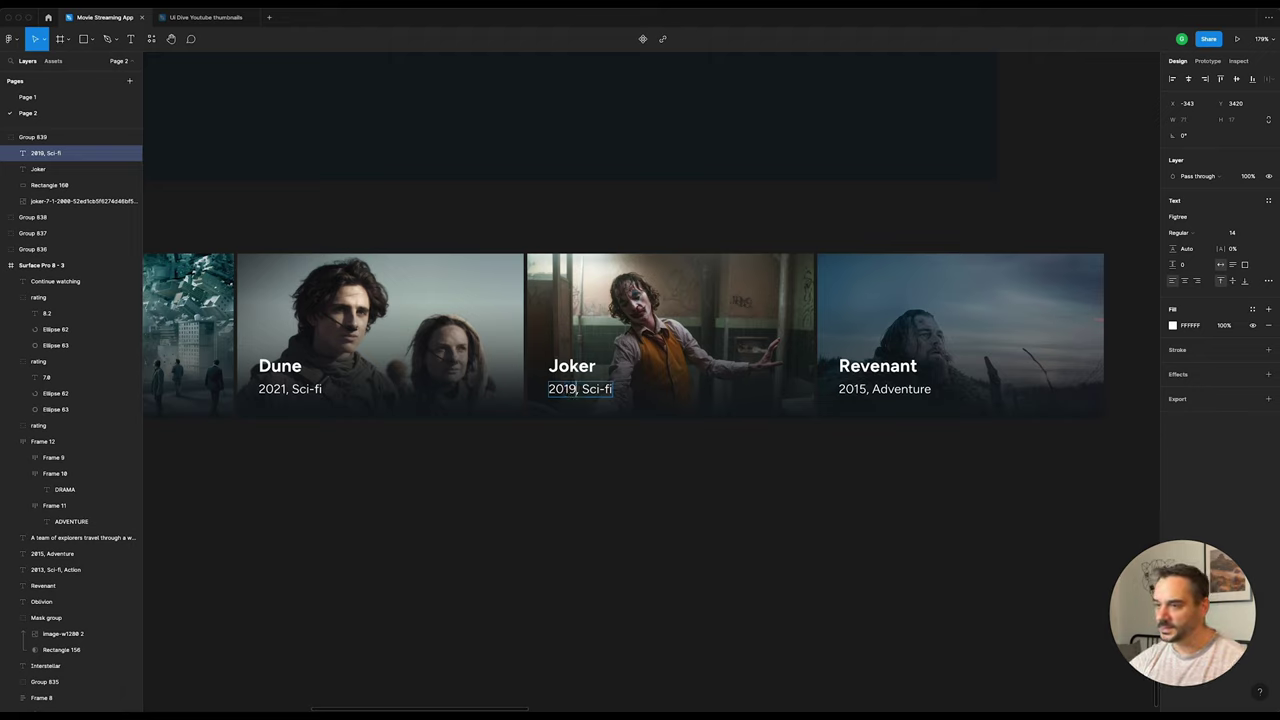
pyautogui.moveTo(583, 390); pyautogui.dragTo(614, 390)
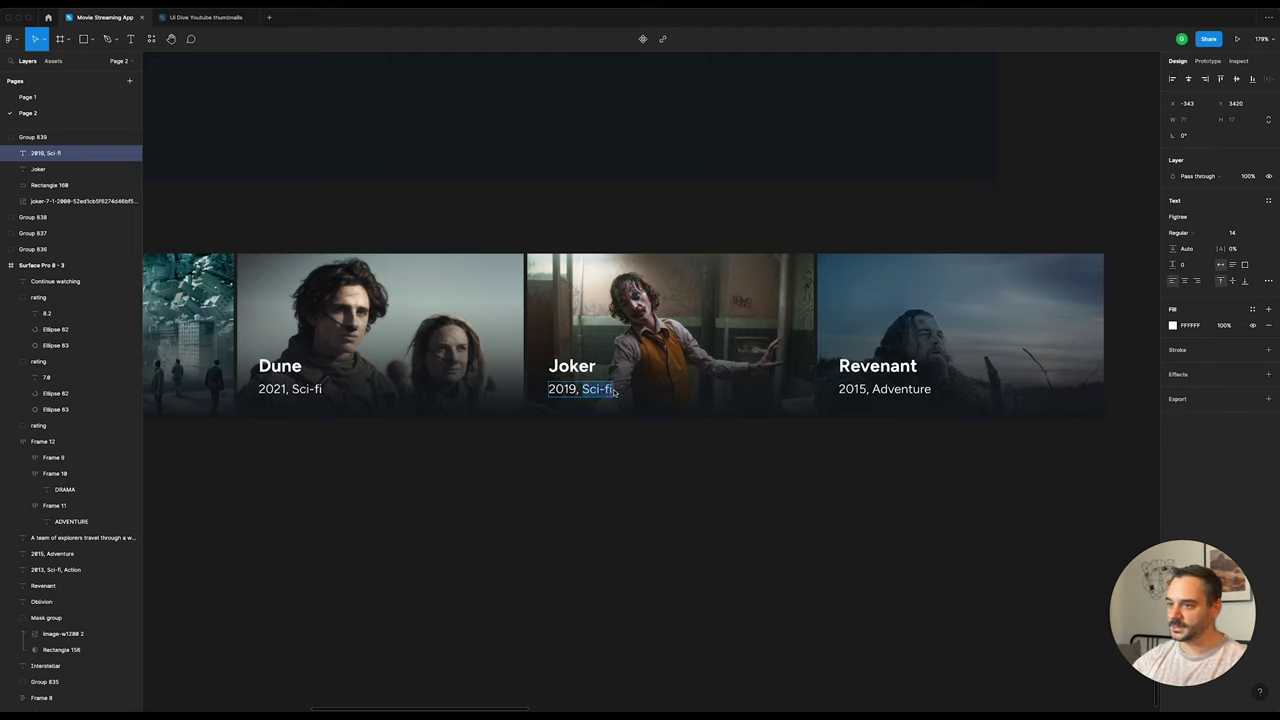
pyautogui.write('Drama')
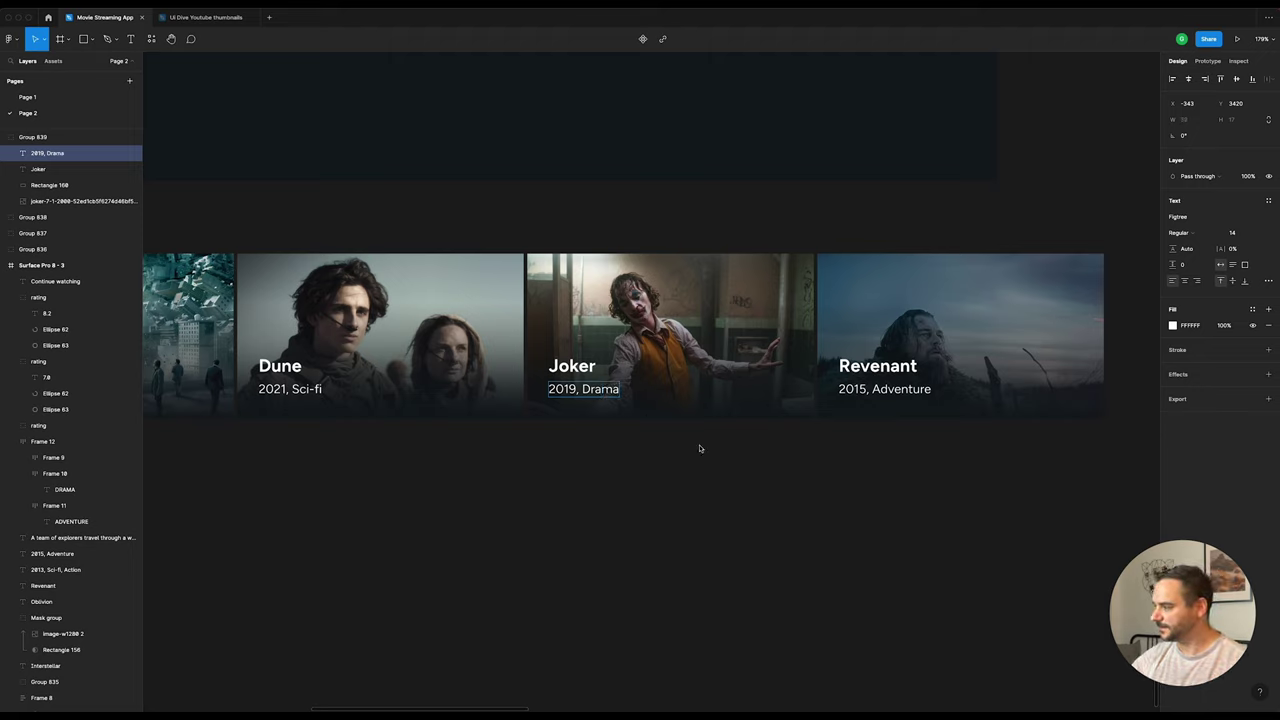
pyautogui.doubleClick(602, 394)
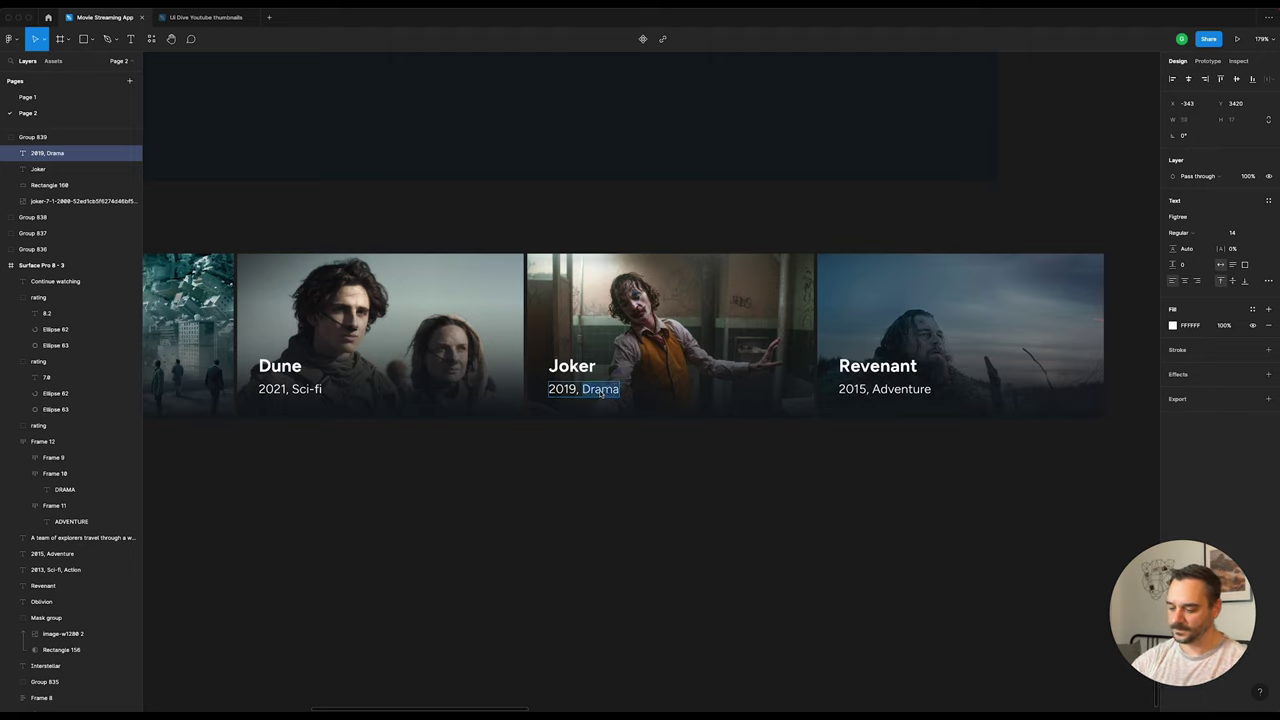
pyautogui.write('Crime')
pyautogui.press('Escape')
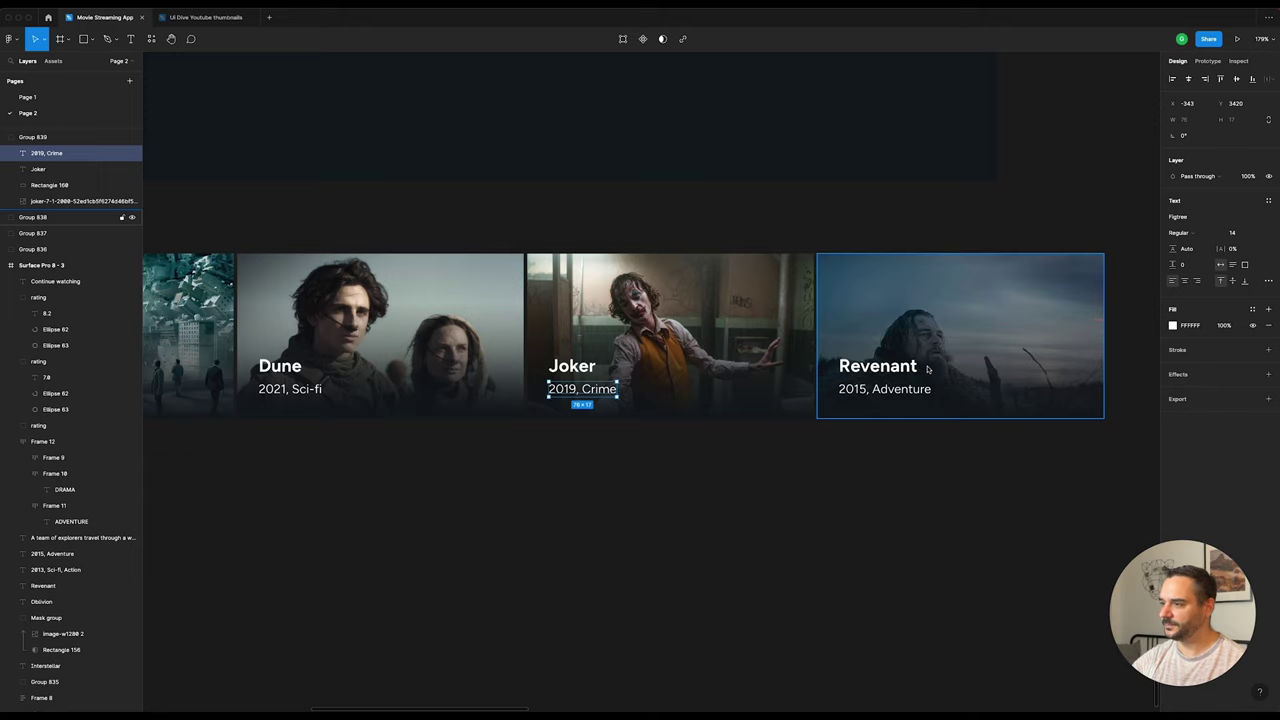
pyautogui.click(899, 372)
# Step: Wrap the four movie cards in an auto-layout frame and move it under the heading
pyautogui.click(950, 492)
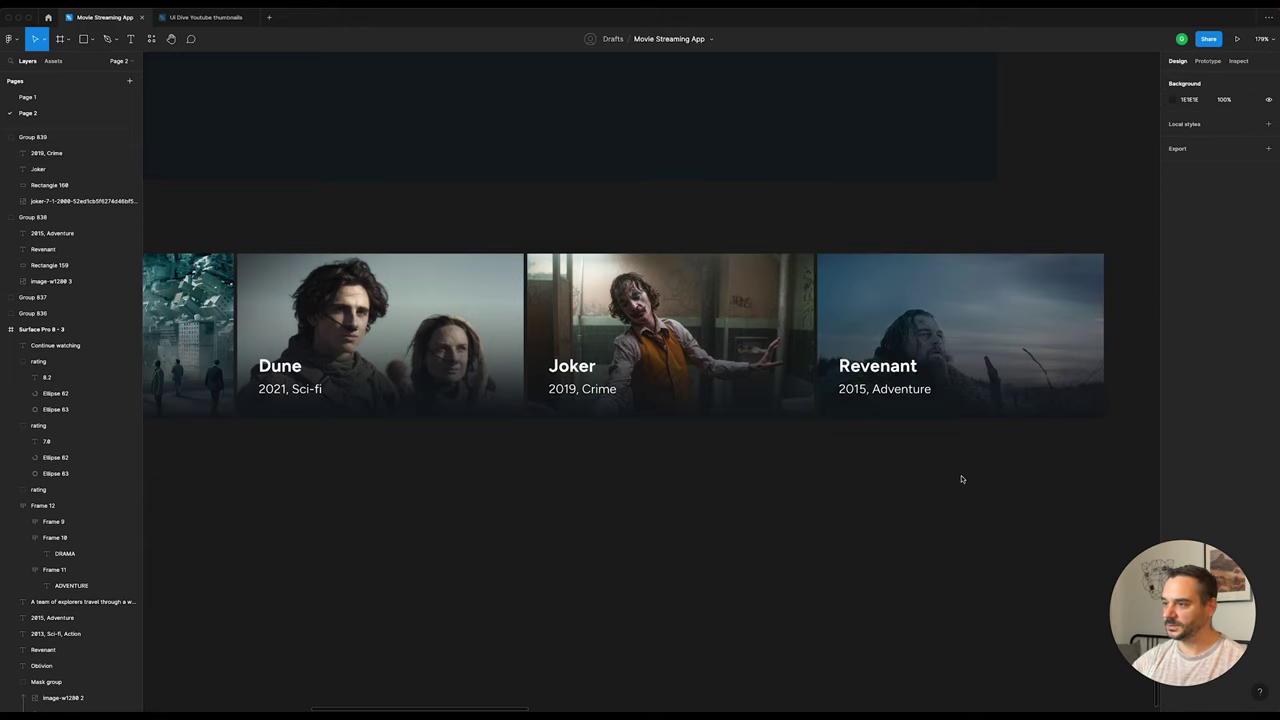
pyautogui.scroll(-5, 960, 477)
pyautogui.moveTo(1056, 490); pyautogui.dragTo(476, 365)
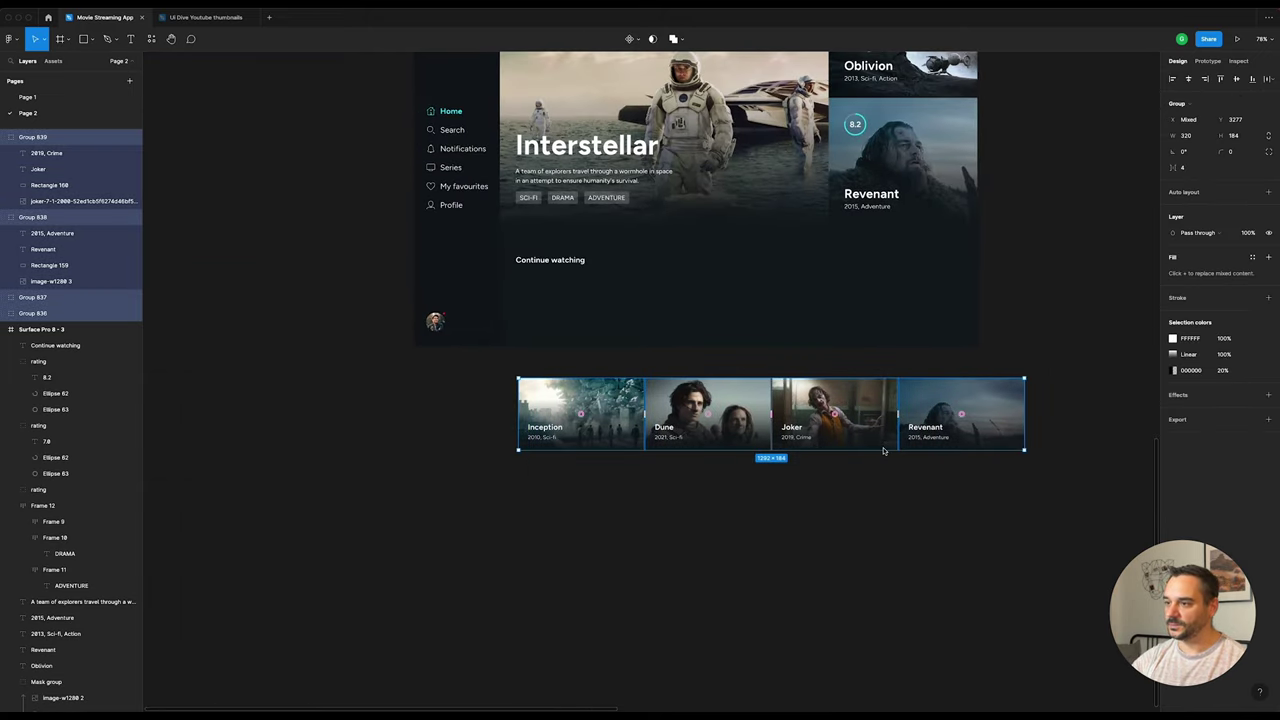
pyautogui.scroll(4, 875, 430)
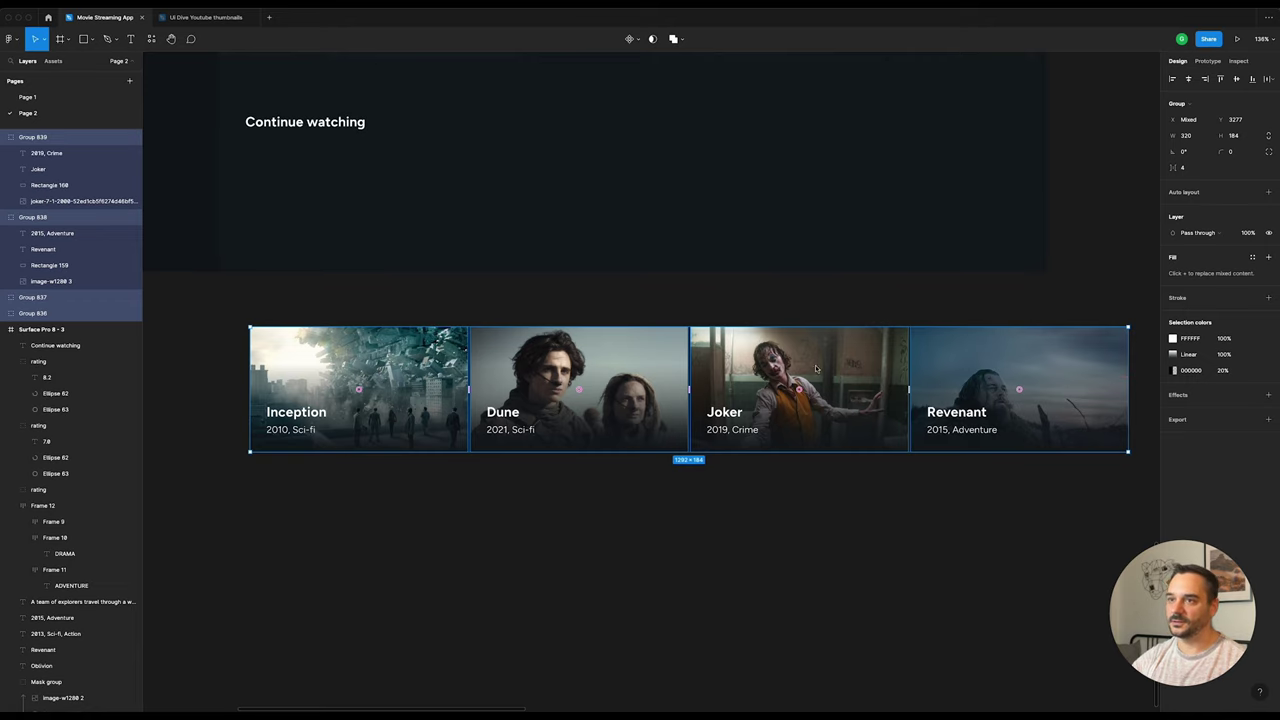
pyautogui.click(1268, 191)
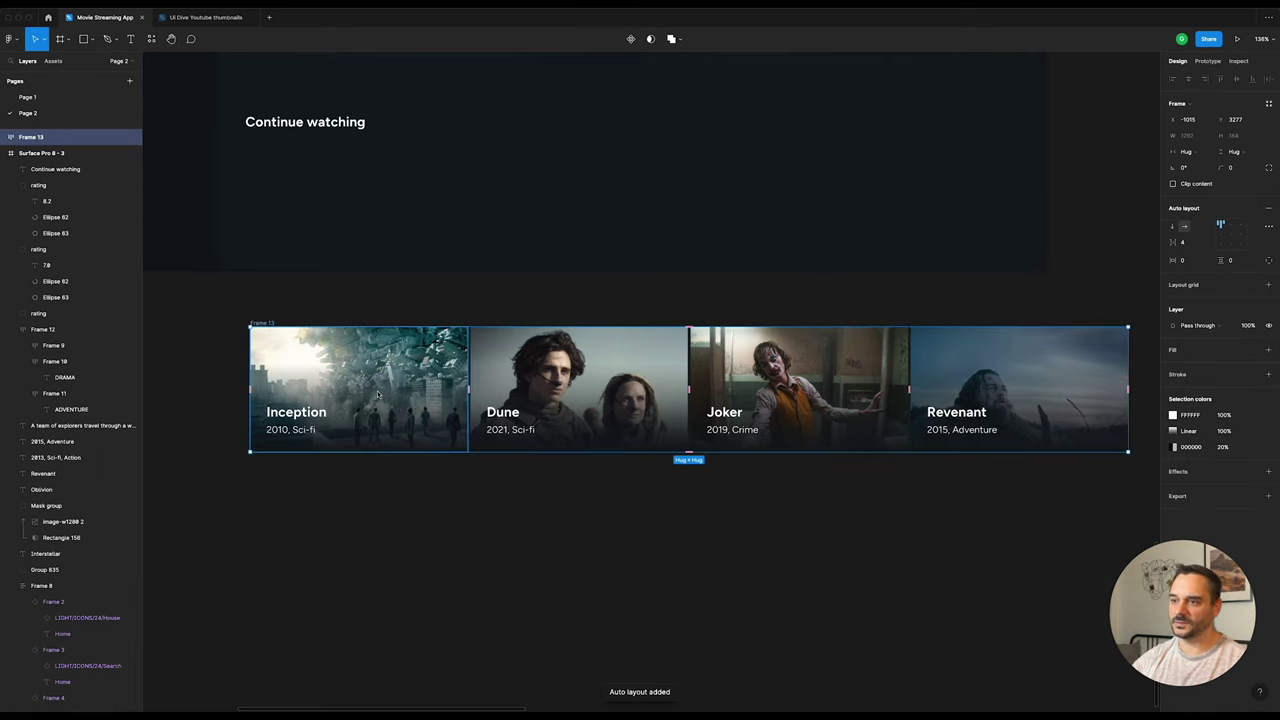
pyautogui.moveTo(378, 394); pyautogui.dragTo(362, 205)
# Step: Undo the last two changes, then nudge the card row up 10 px to Y 720
pyautogui.scroll(3, 341, 192)
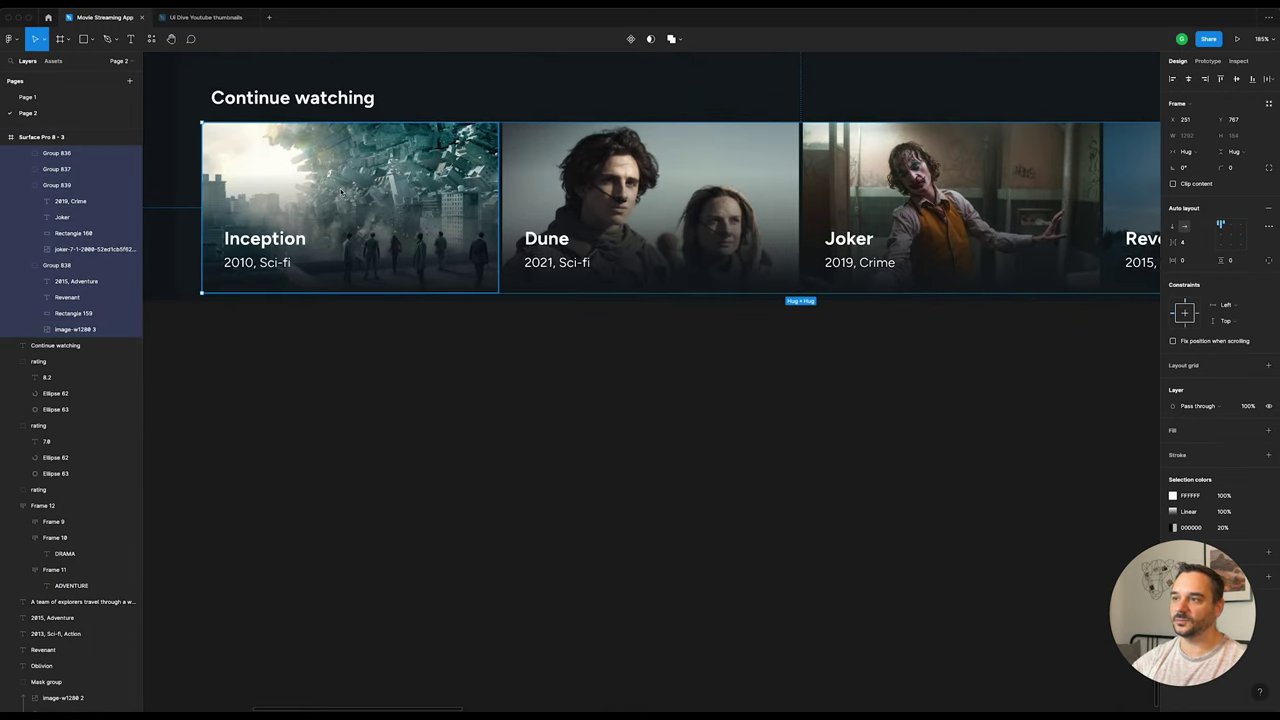
pyautogui.scroll(-5, 341, 192)
pyautogui.scroll(2, 400, 300)
pyautogui.scroll(1, 420, 330)
pyautogui.scroll(2, 433, 352)
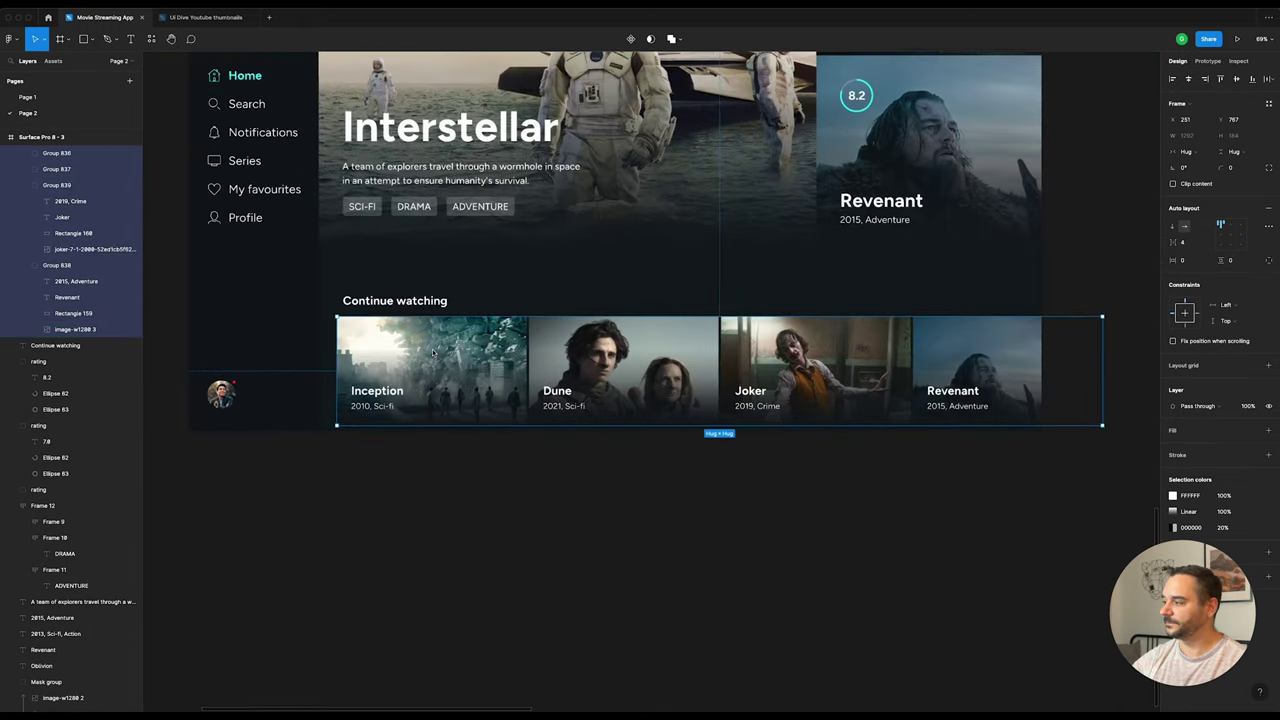
pyautogui.scroll(1, 440, 352)
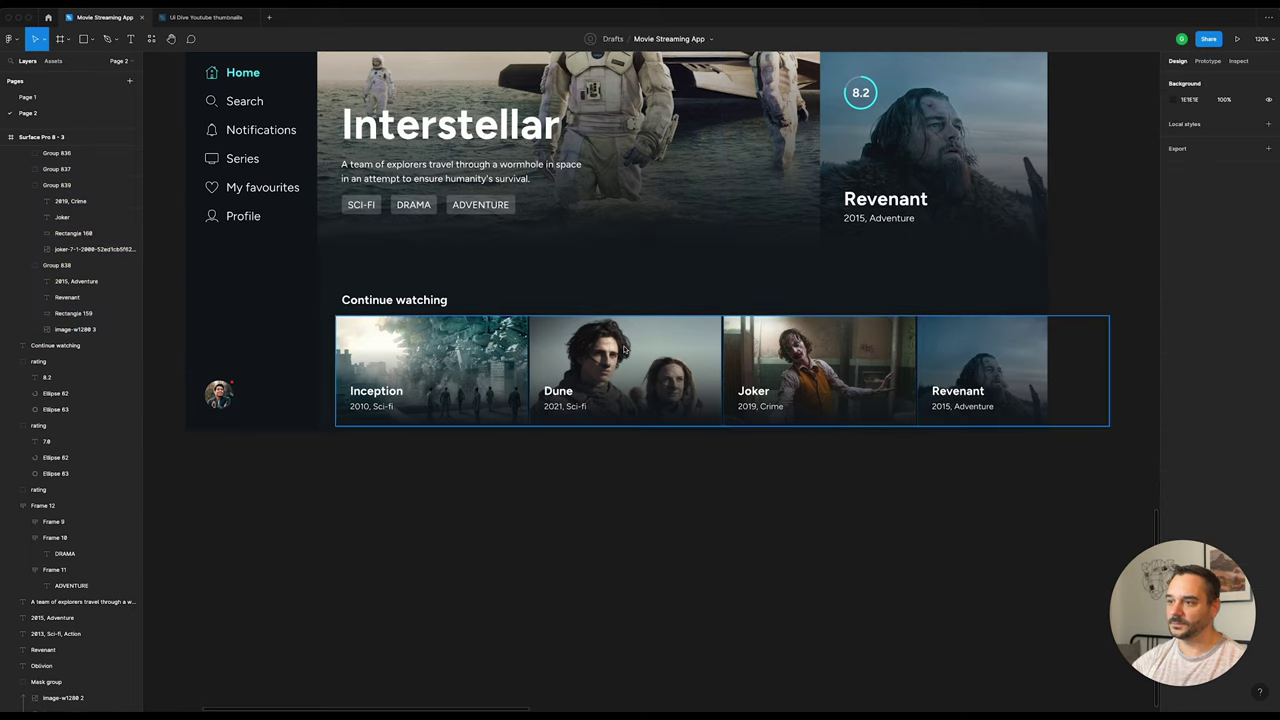
pyautogui.hotkey('ctrl', 'z')
pyautogui.hotkey('ctrl', 'z')
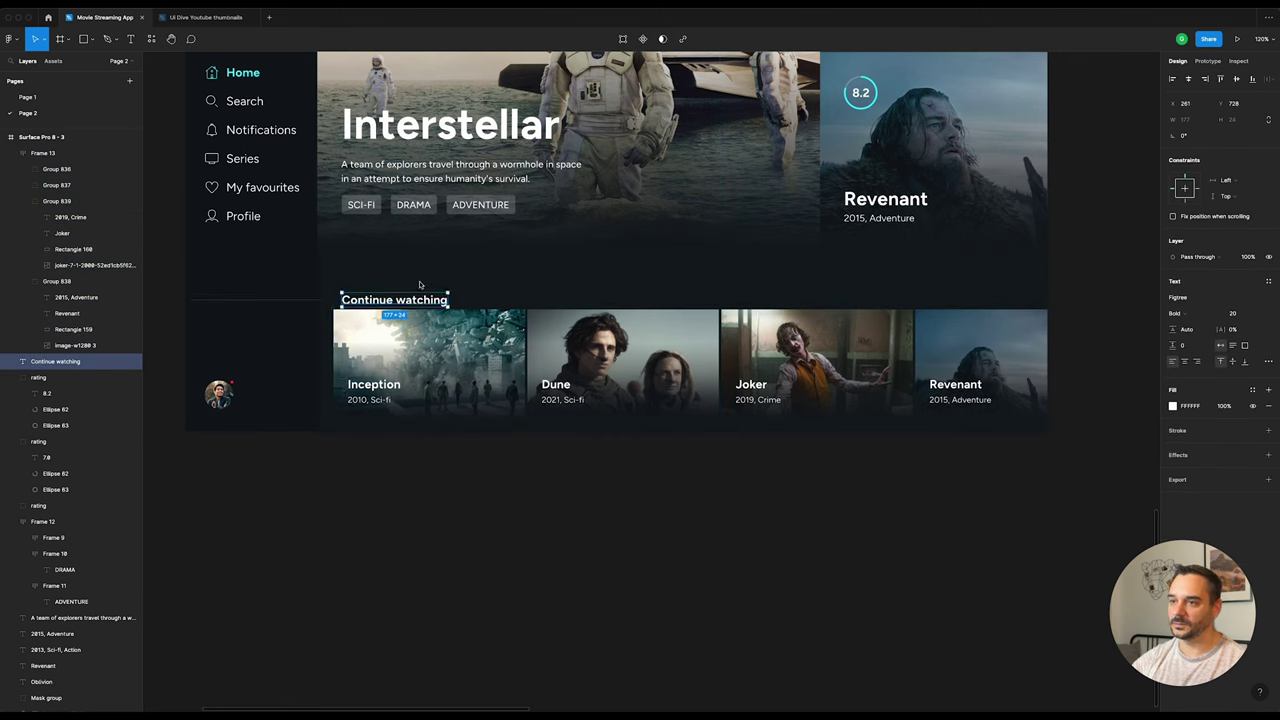
pyautogui.hotkey('ctrl', 'z')
pyautogui.hotkey('ctrl', 'z')
pyautogui.hotkey('ctrl', 'z')
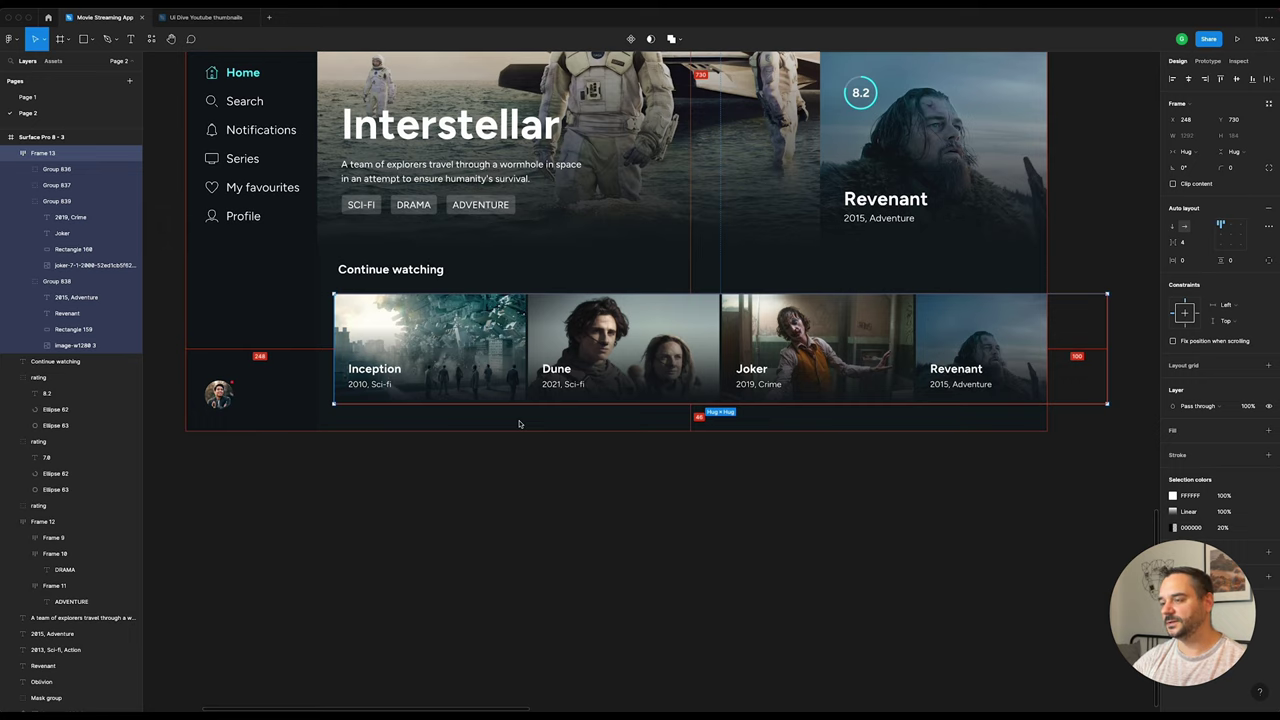
pyautogui.hotkey('shift', 'Up')
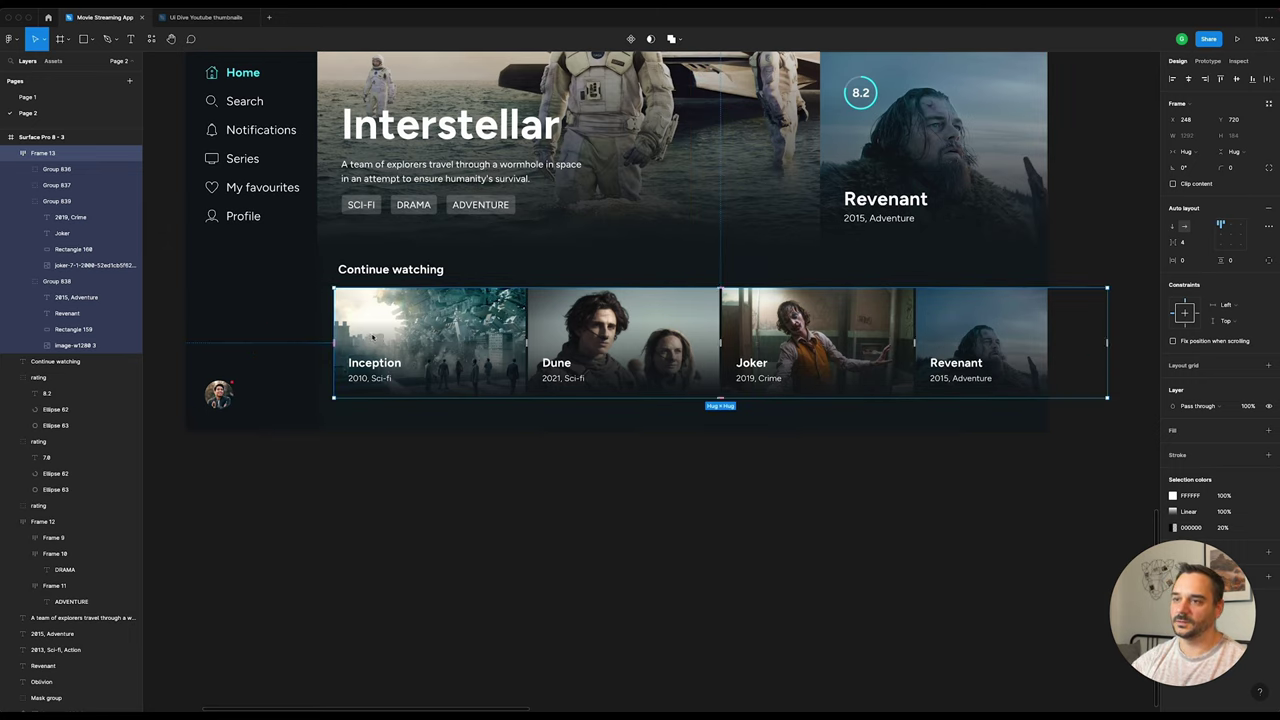
# Step: Show the 12-column layout grid and align the Continue watching heading with the card row's left edge
pyautogui.scroll(-3, 372, 337)
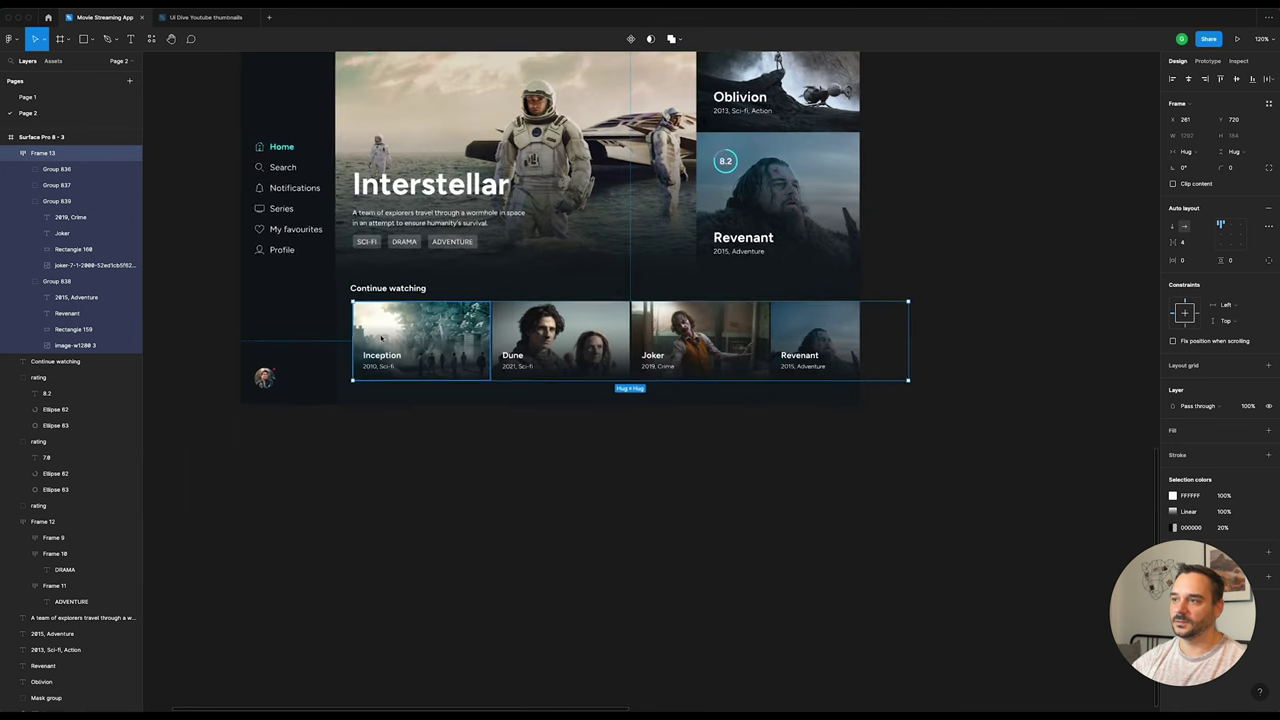
pyautogui.scroll(-2, 381, 338)
pyautogui.press('Escape')
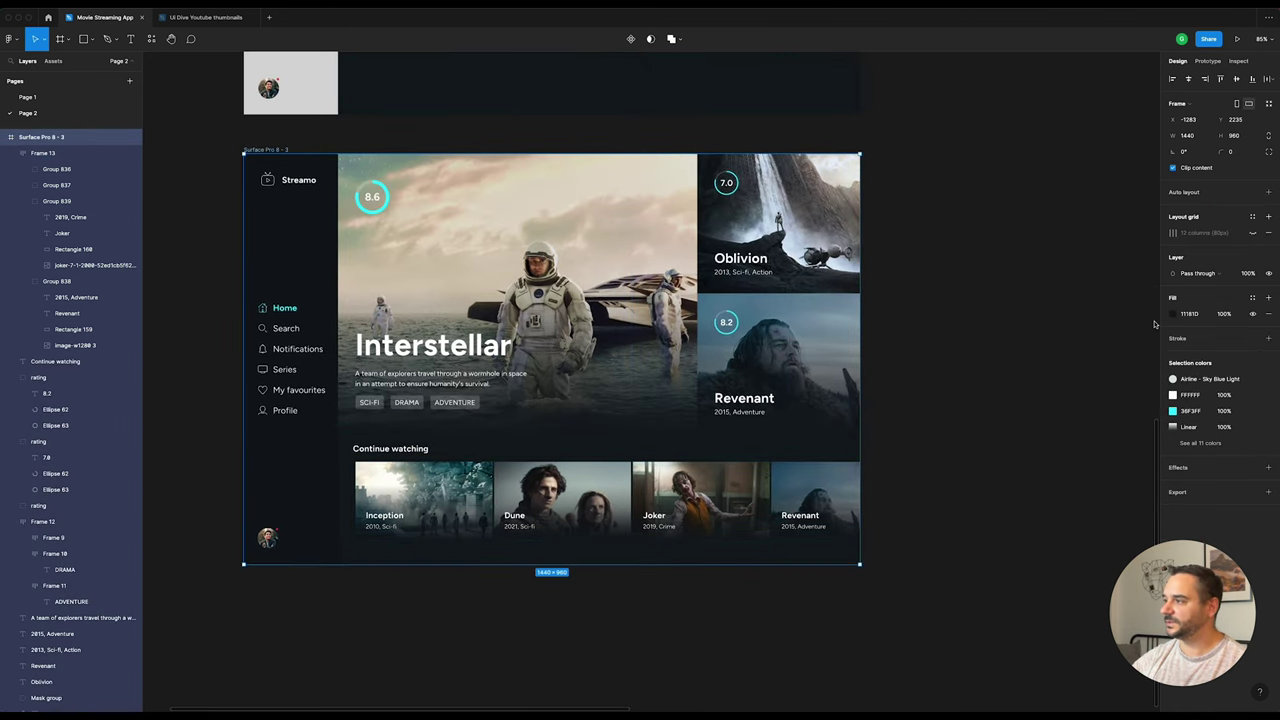
pyautogui.click(1252, 232)
pyautogui.scroll(3, 328, 594)
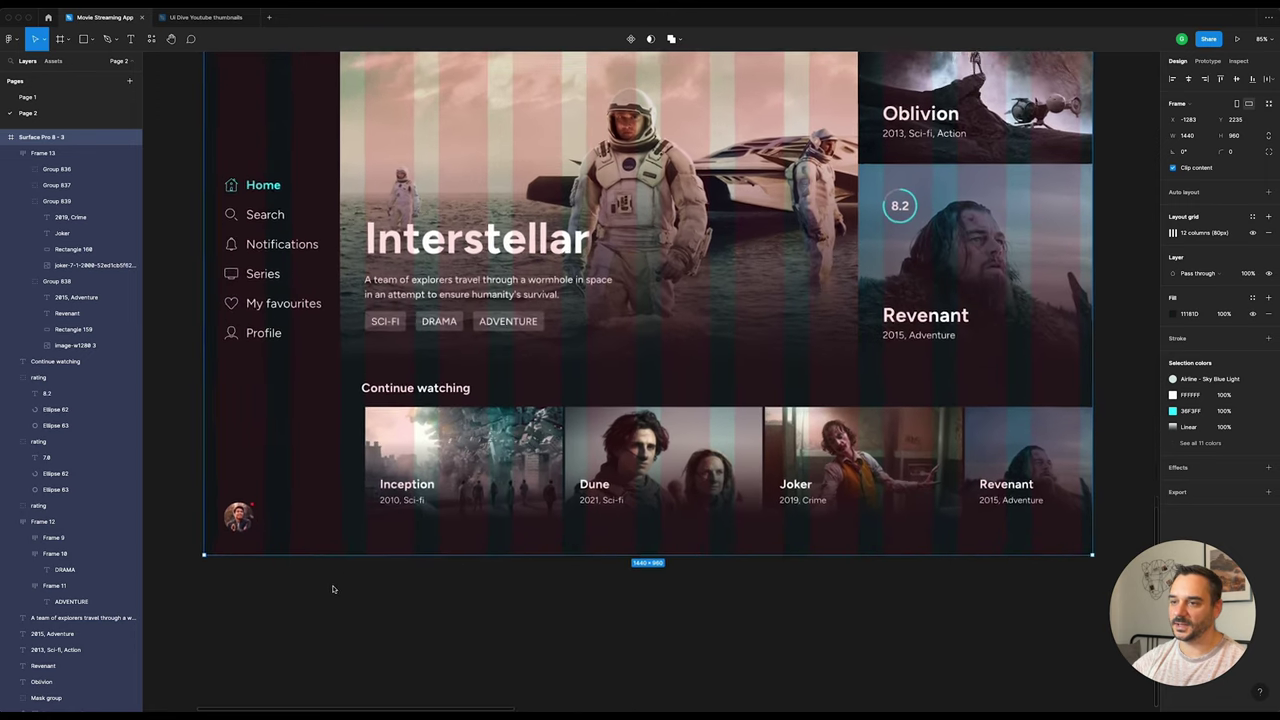
pyautogui.click(383, 388)
pyautogui.moveTo(383, 388); pyautogui.dragTo(387, 388)
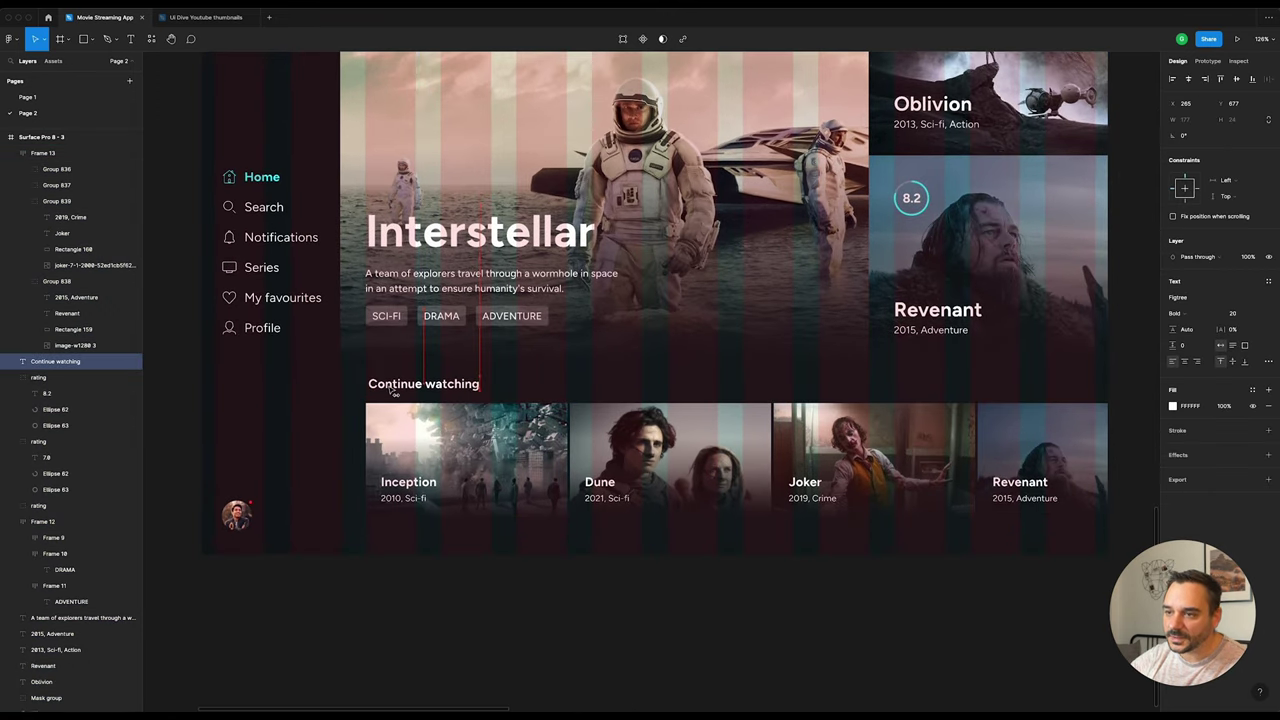
# Step: Nudge card-row Frame 13 down a few pixels so it sits just below the heading
pyautogui.click(463, 475)
pyautogui.scroll(-2, 463, 475)
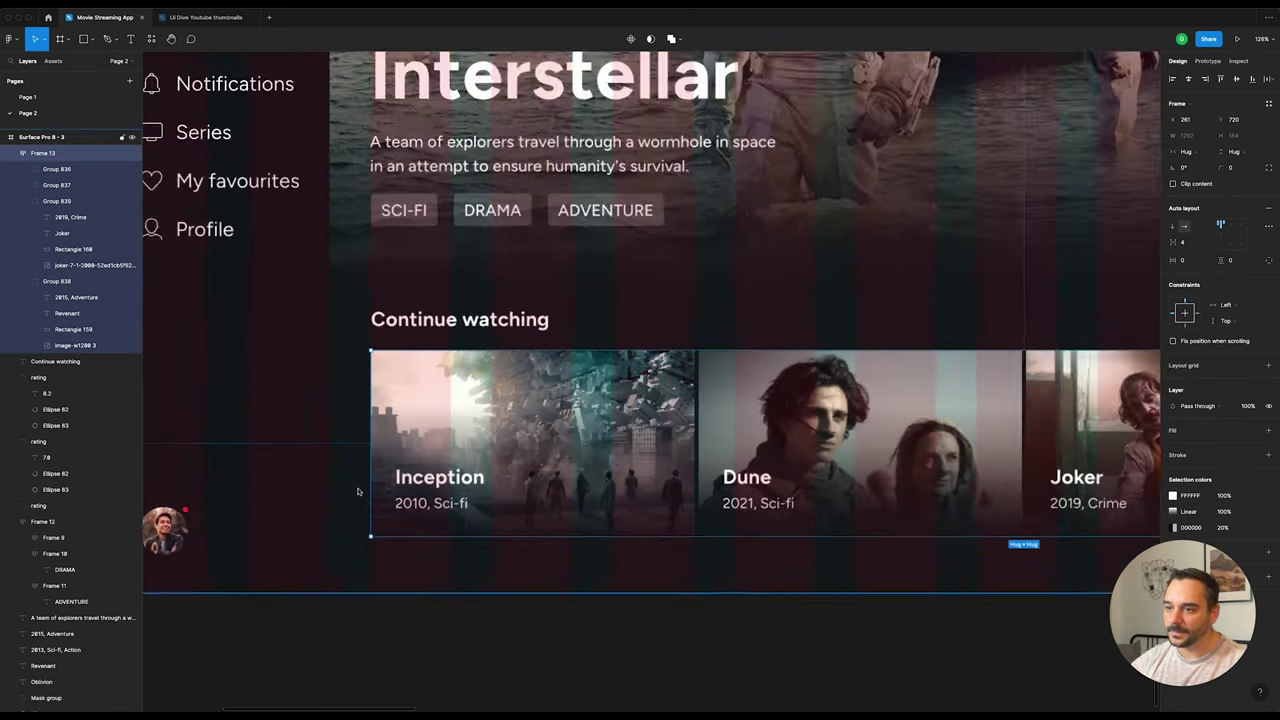
pyautogui.scroll(10, 456, 458)
pyautogui.scroll(-10, 456, 458)
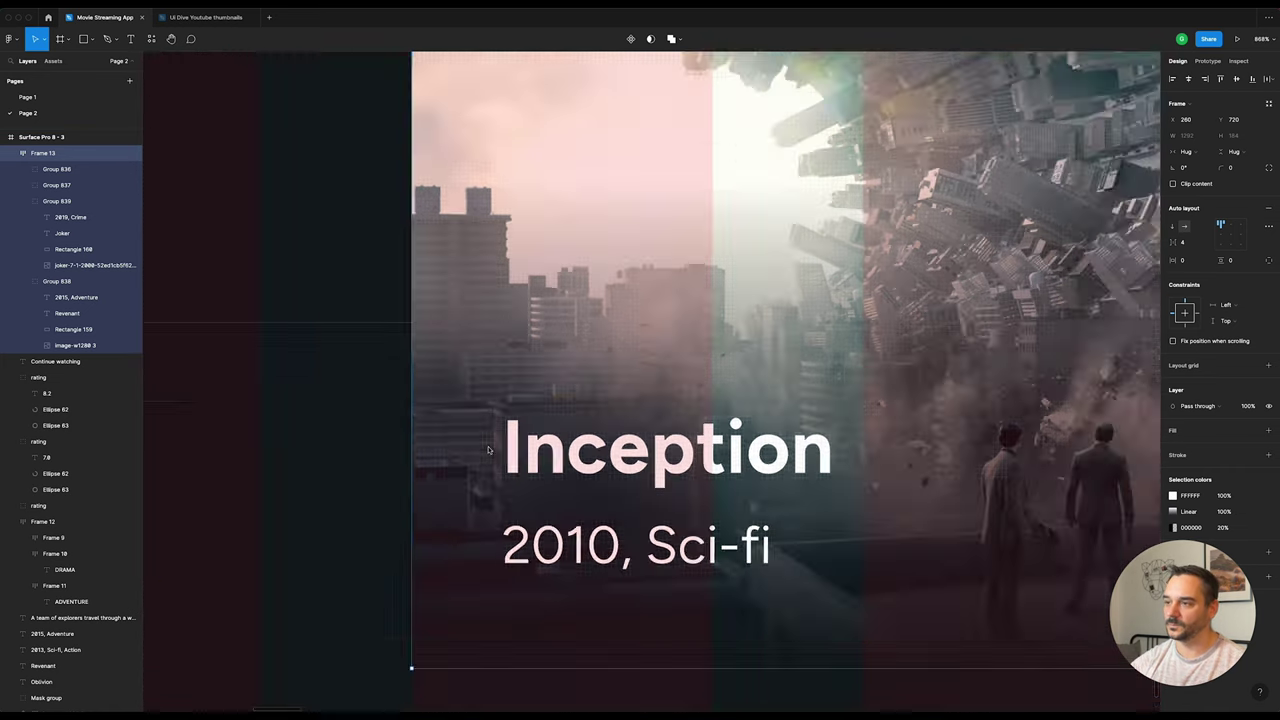
pyautogui.scroll(2, 704, 423)
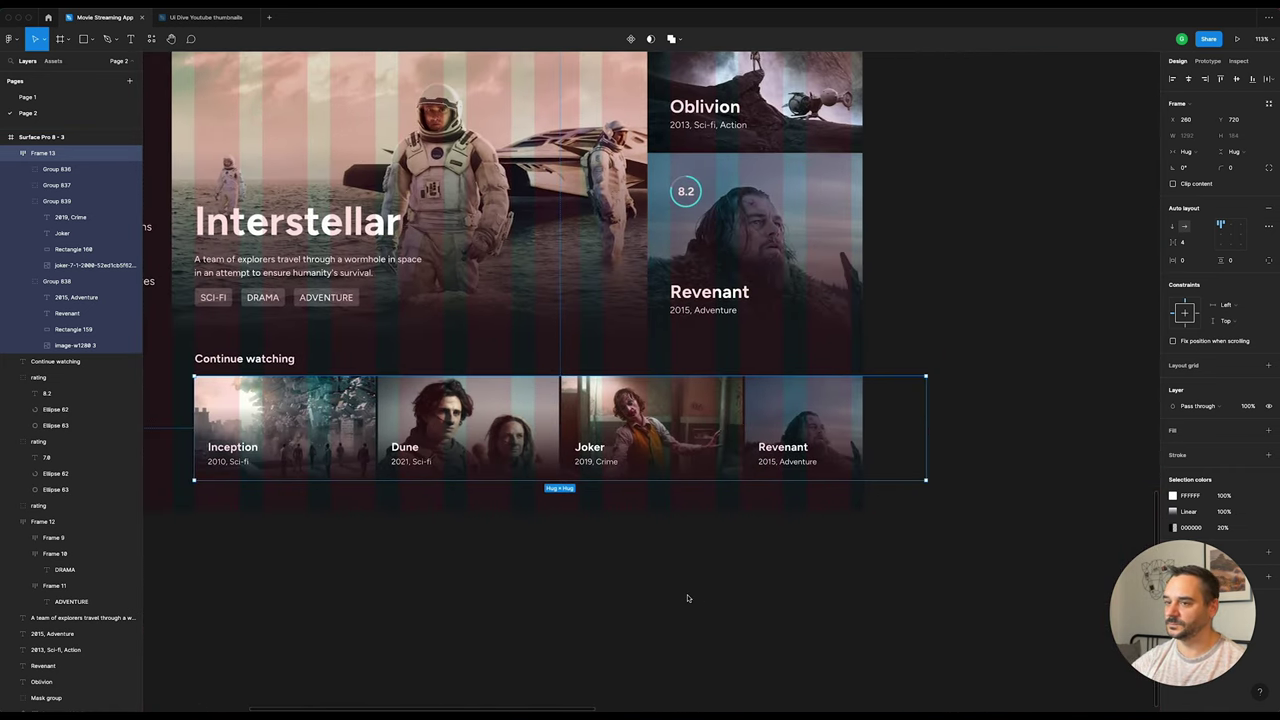
pyautogui.press('Escape')
pyautogui.hscroll(-3, 629, 583)
pyautogui.click(55, 361)
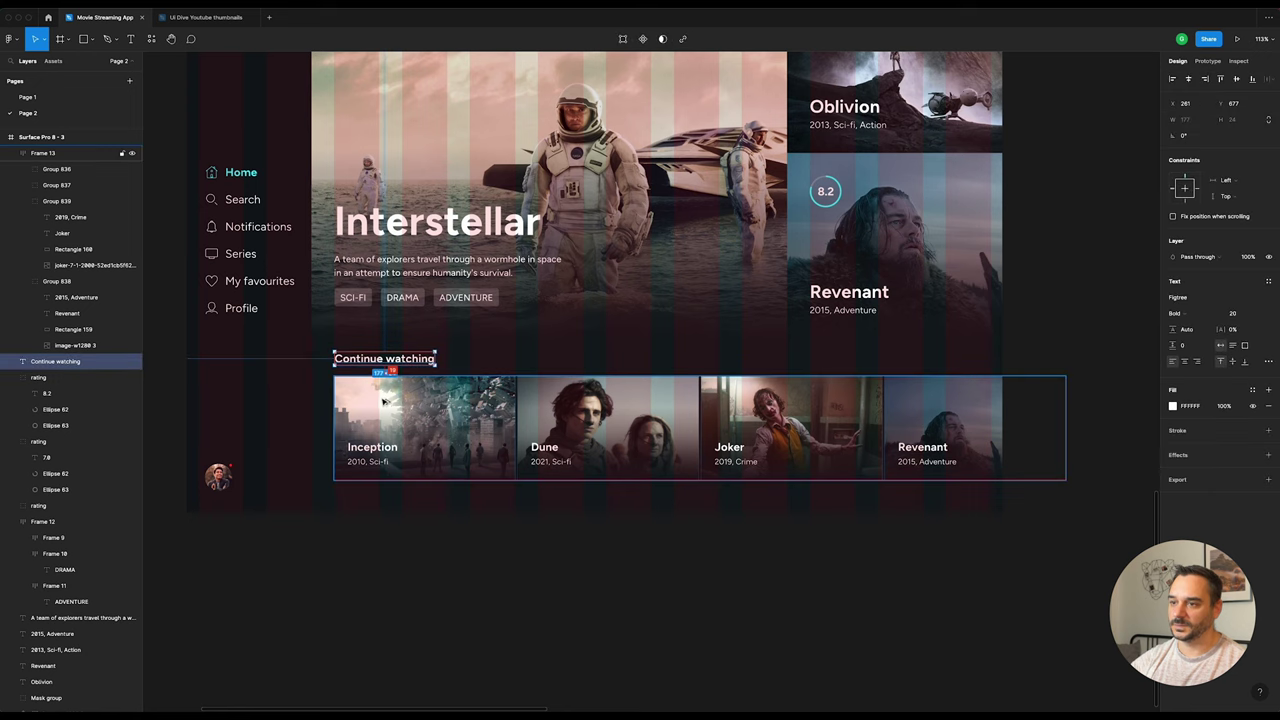
pyautogui.click(382, 392)
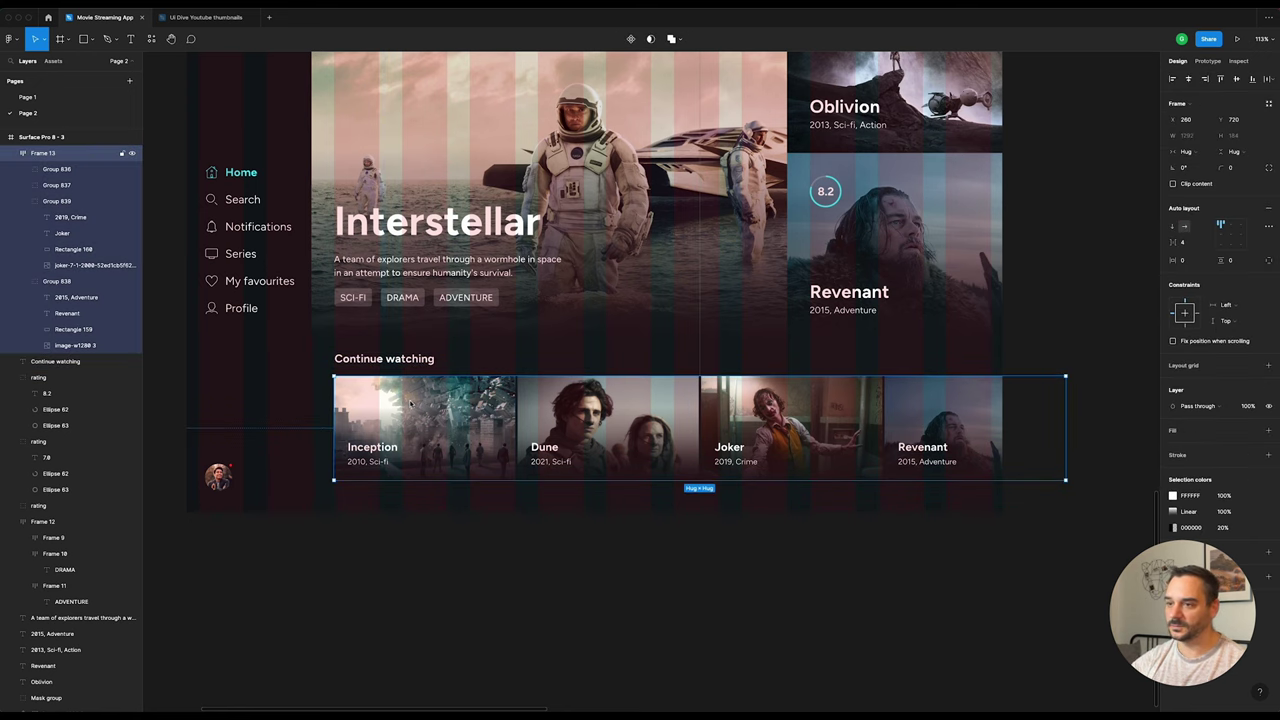
pyautogui.press('Down')
pyautogui.press('Down')
pyautogui.press('Down')
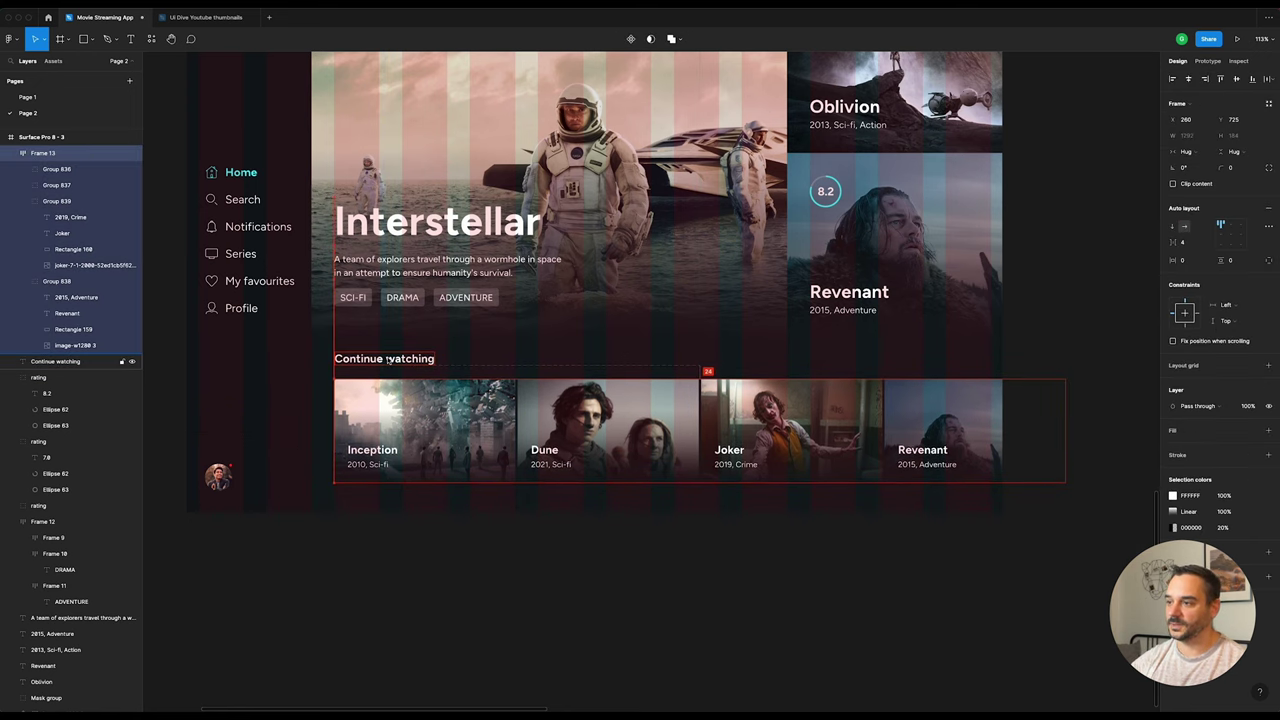
pyautogui.click(611, 600)
pyautogui.scroll(2, 611, 600)
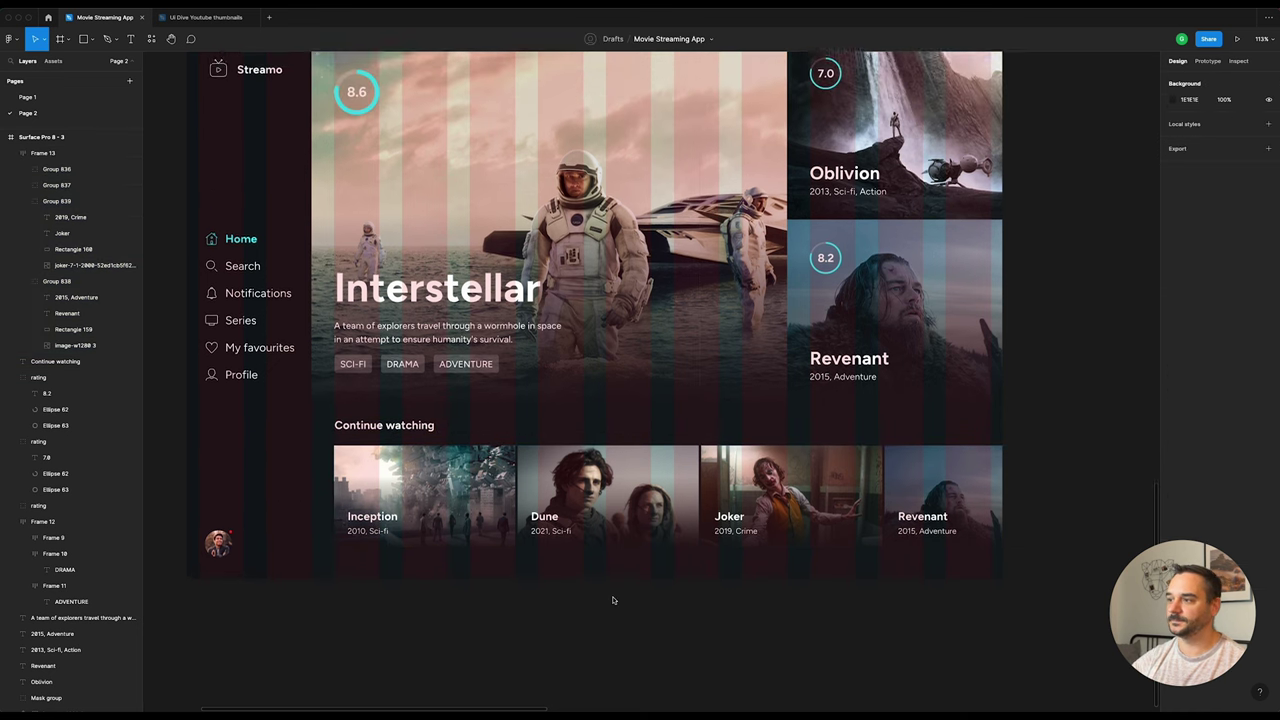
pyautogui.click(205, 66)
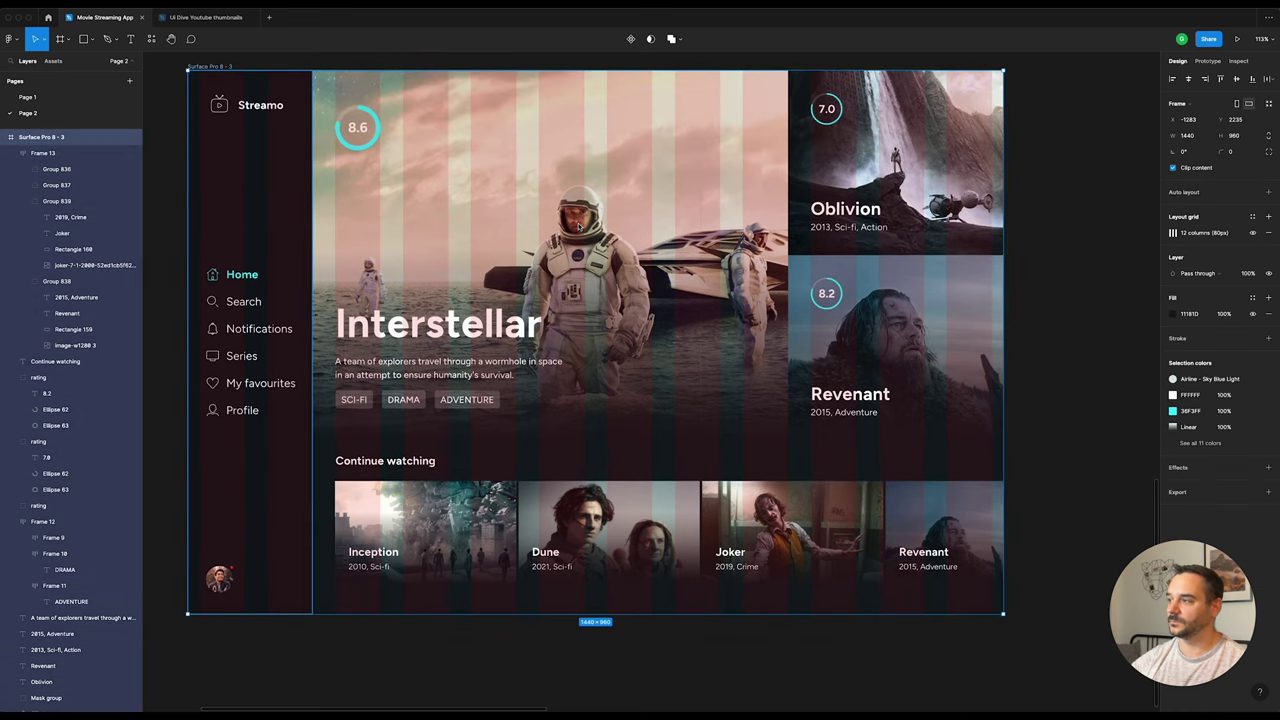
# Step: Give the 220×960 sidebar rectangle a Background blur effect with blur amount 32
pyautogui.click(1096, 204)
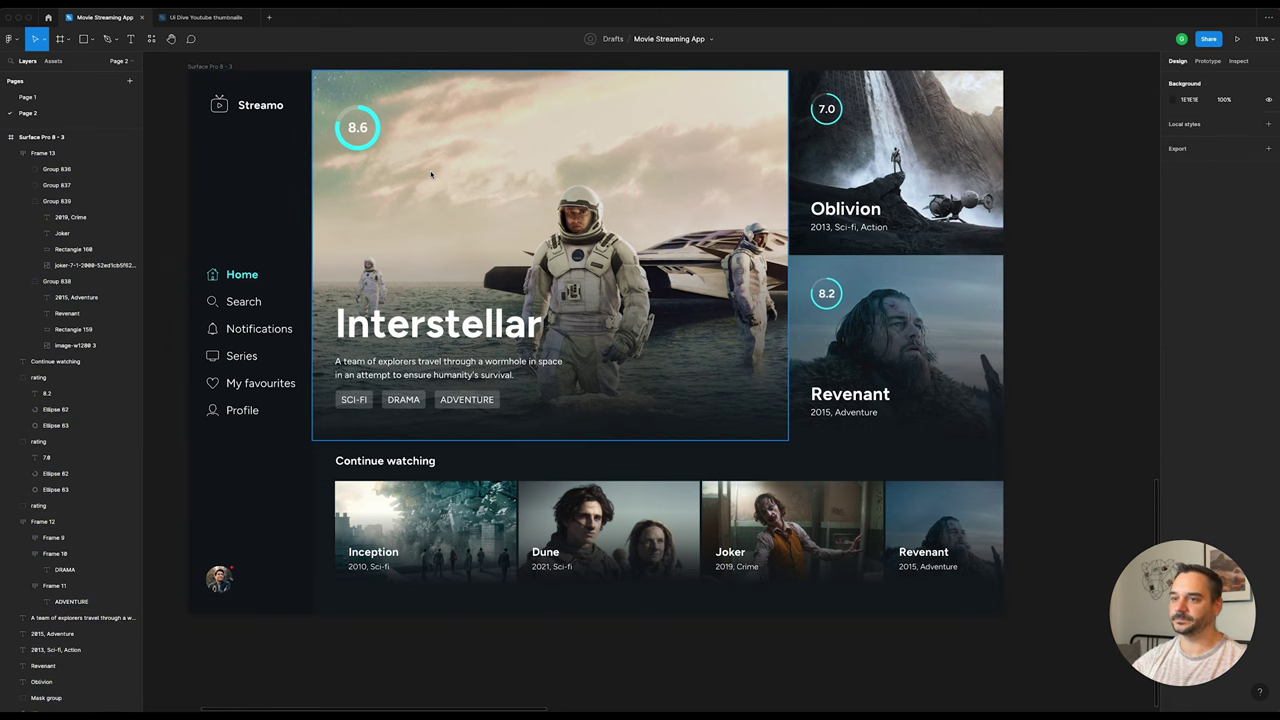
pyautogui.scroll(1, 300, 200)
pyautogui.click(256, 216)
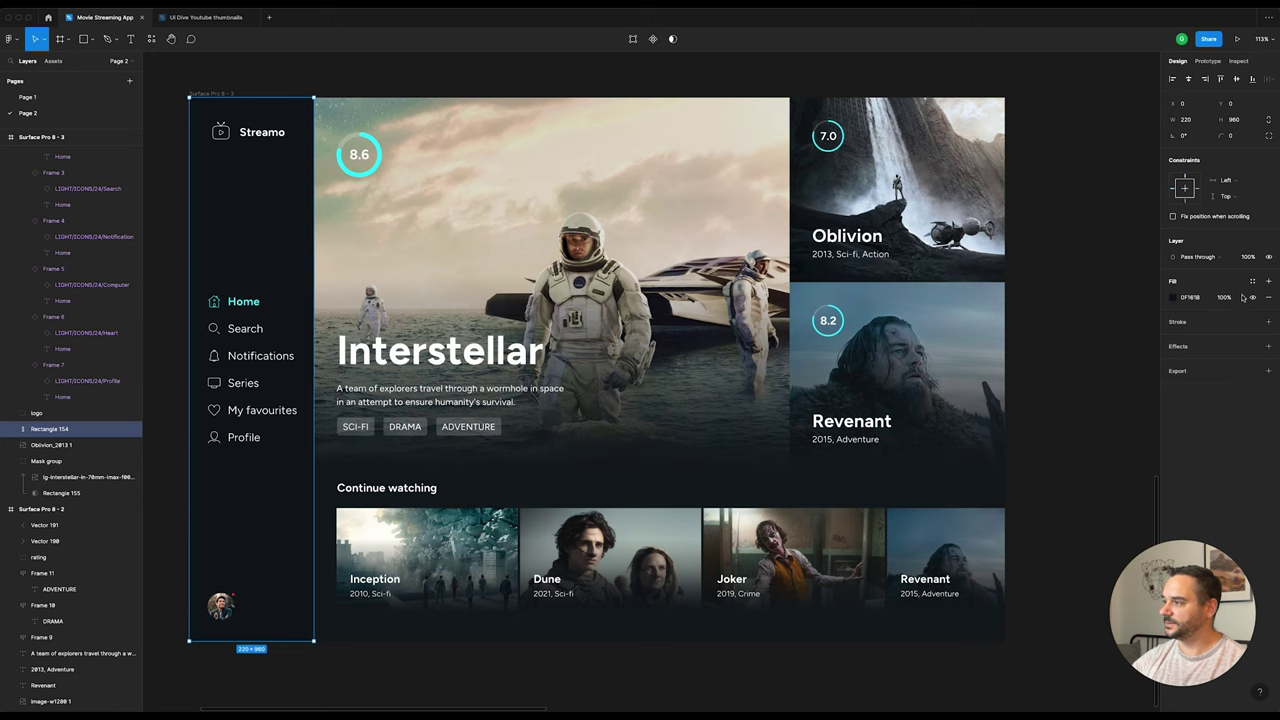
pyautogui.click(1267, 346)
pyautogui.click(1200, 362)
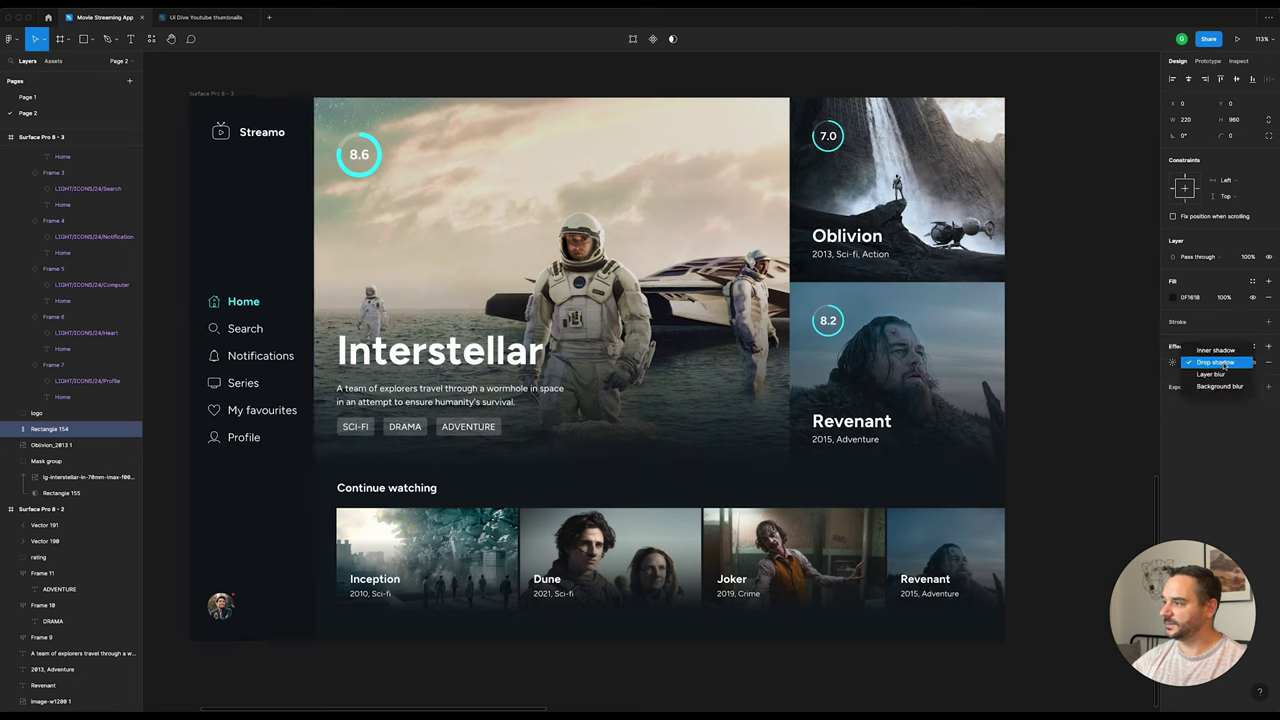
pyautogui.click(1223, 387)
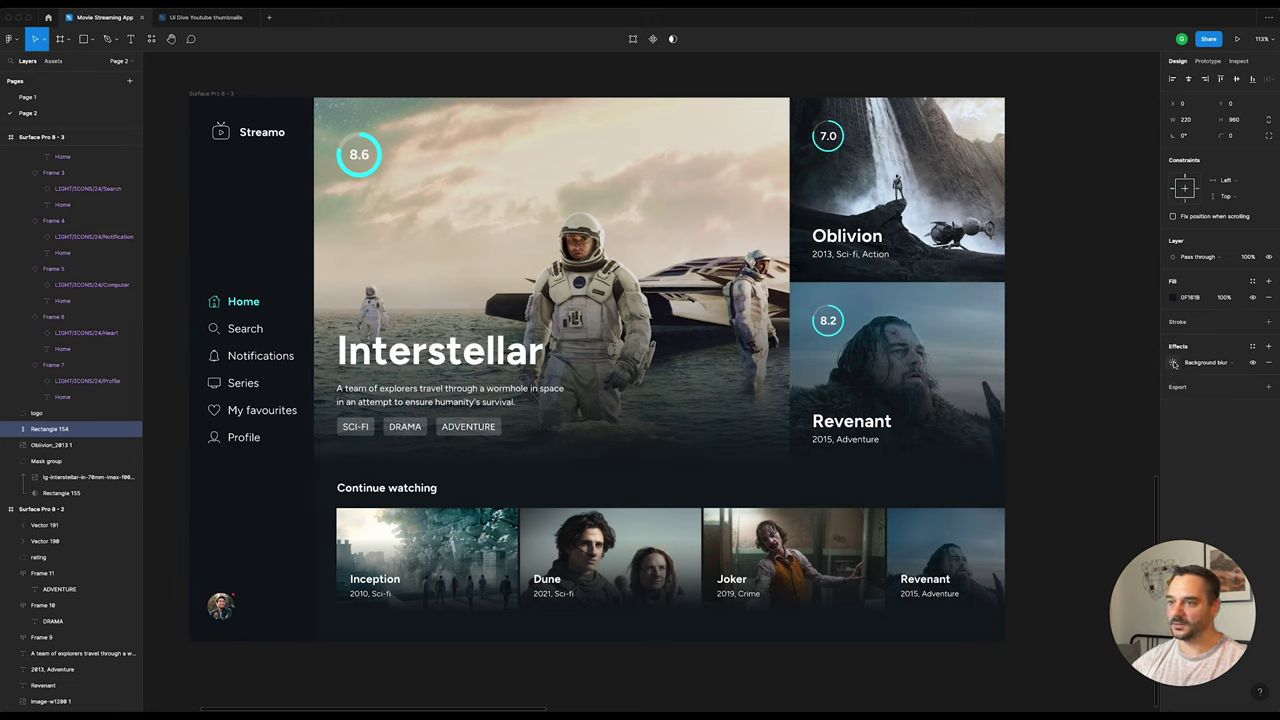
pyautogui.click(1174, 363)
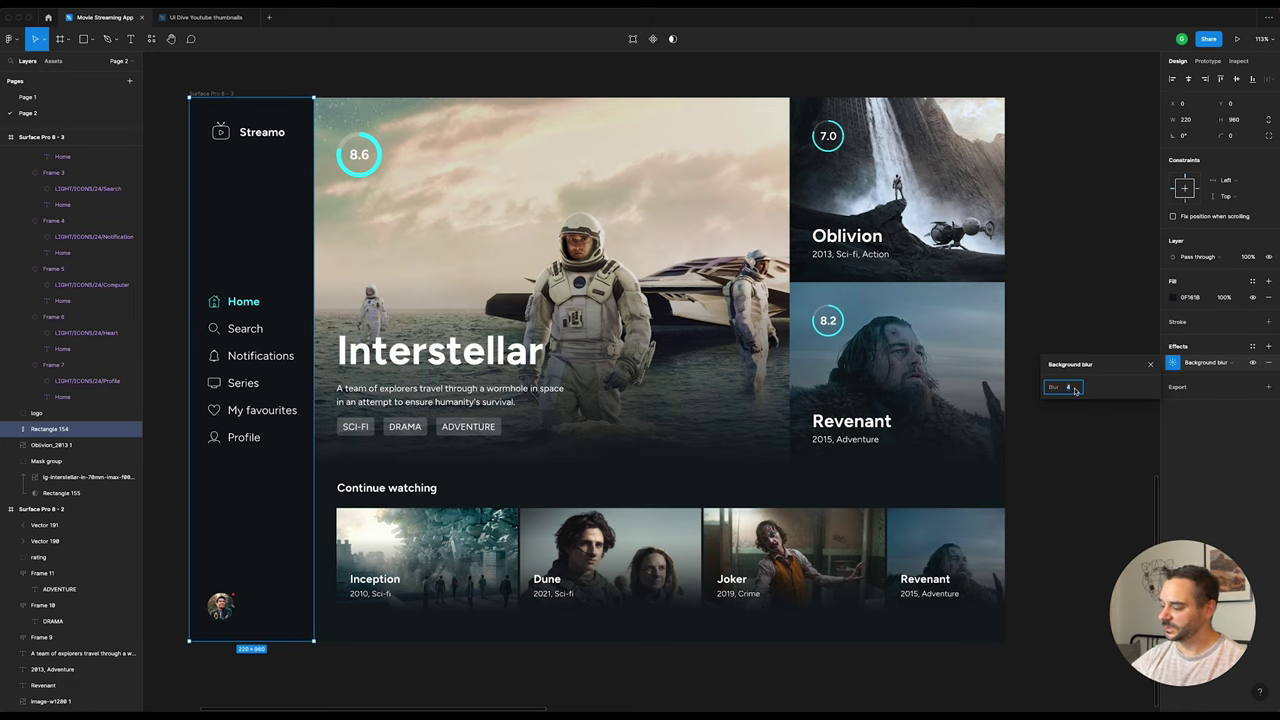
pyautogui.write('32')
pyautogui.press('Return')
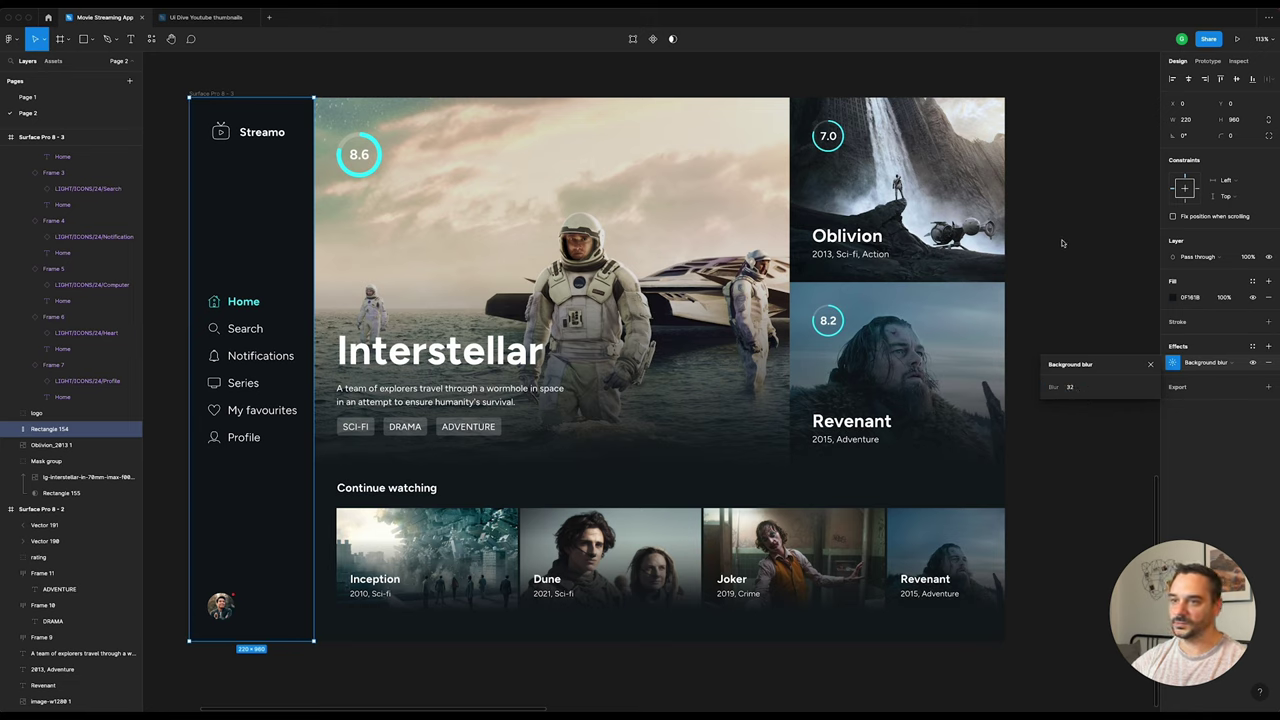
pyautogui.click(1094, 210)
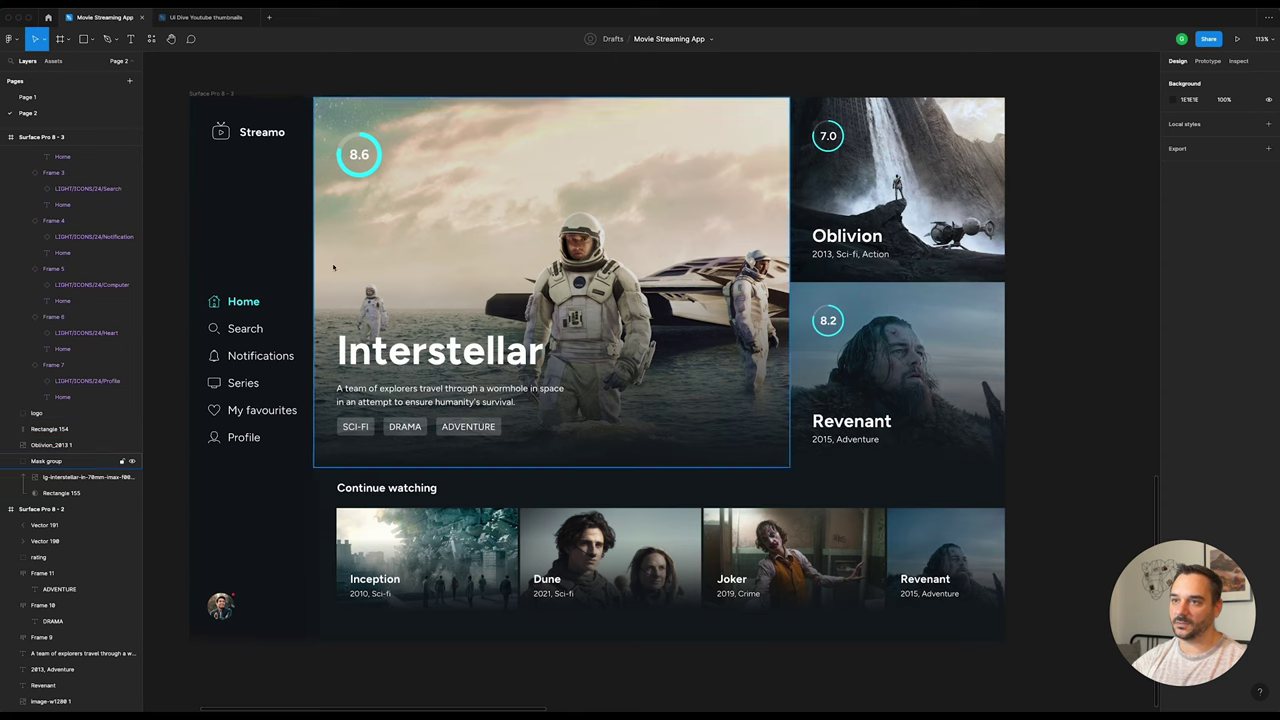
# Step: Duplicate the Interstellar hero image, move the copy out of the mask group, and shift it left under the sidebar
pyautogui.click(469, 234)
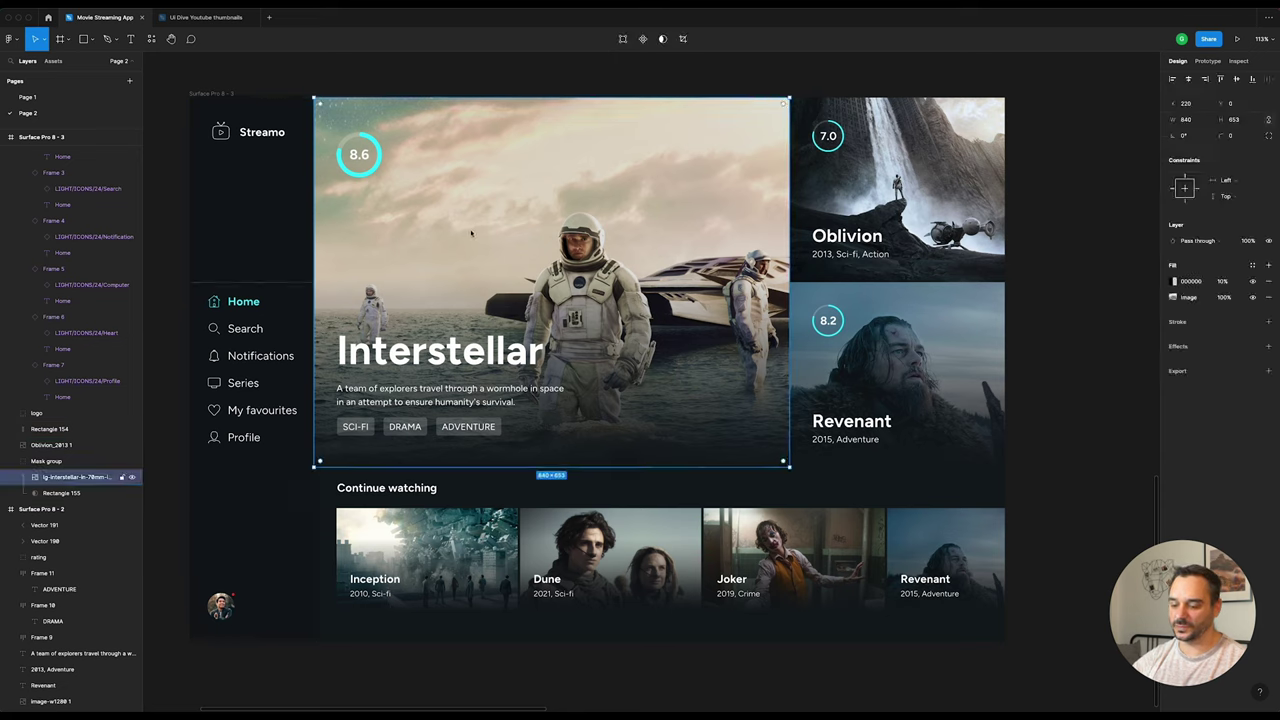
pyautogui.hotkey('ctrl', 'd')
pyautogui.moveTo(72, 493)
pyautogui.mouseDown()
pyautogui.moveTo(66, 520)
pyautogui.moveTo(50, 518)
pyautogui.mouseUp()
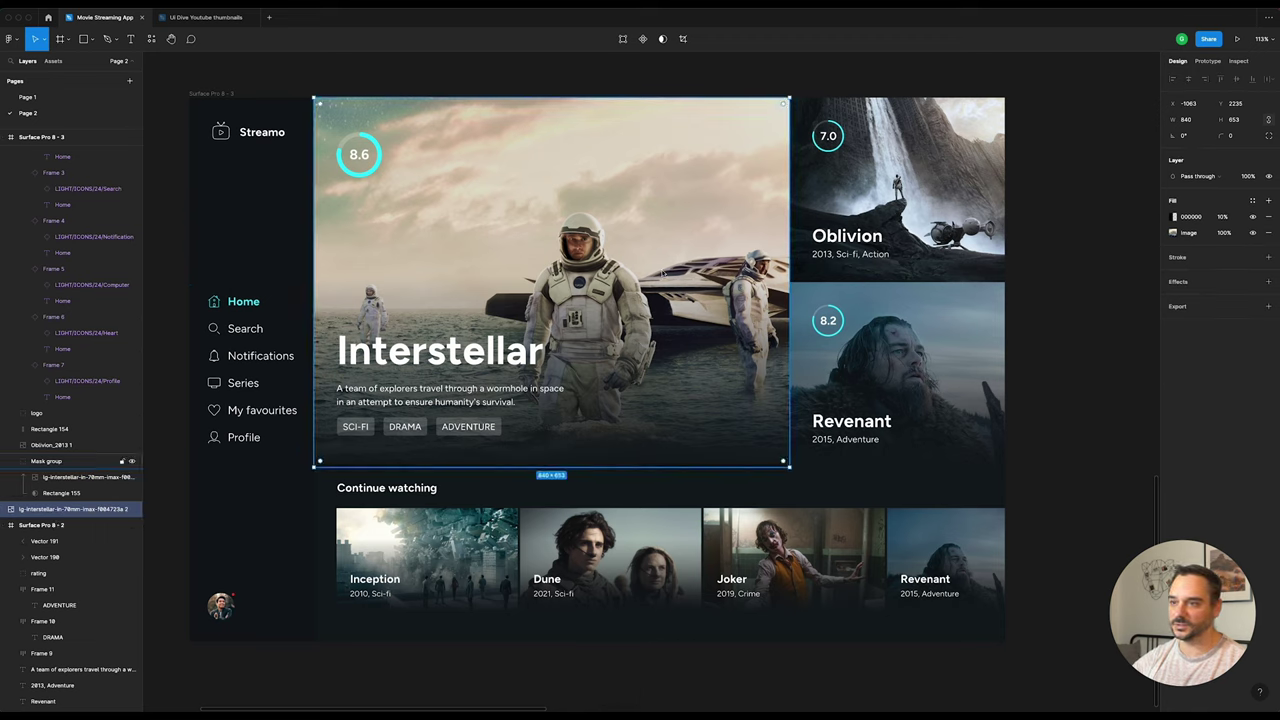
pyautogui.moveTo(590, 276); pyautogui.dragTo(503, 216)
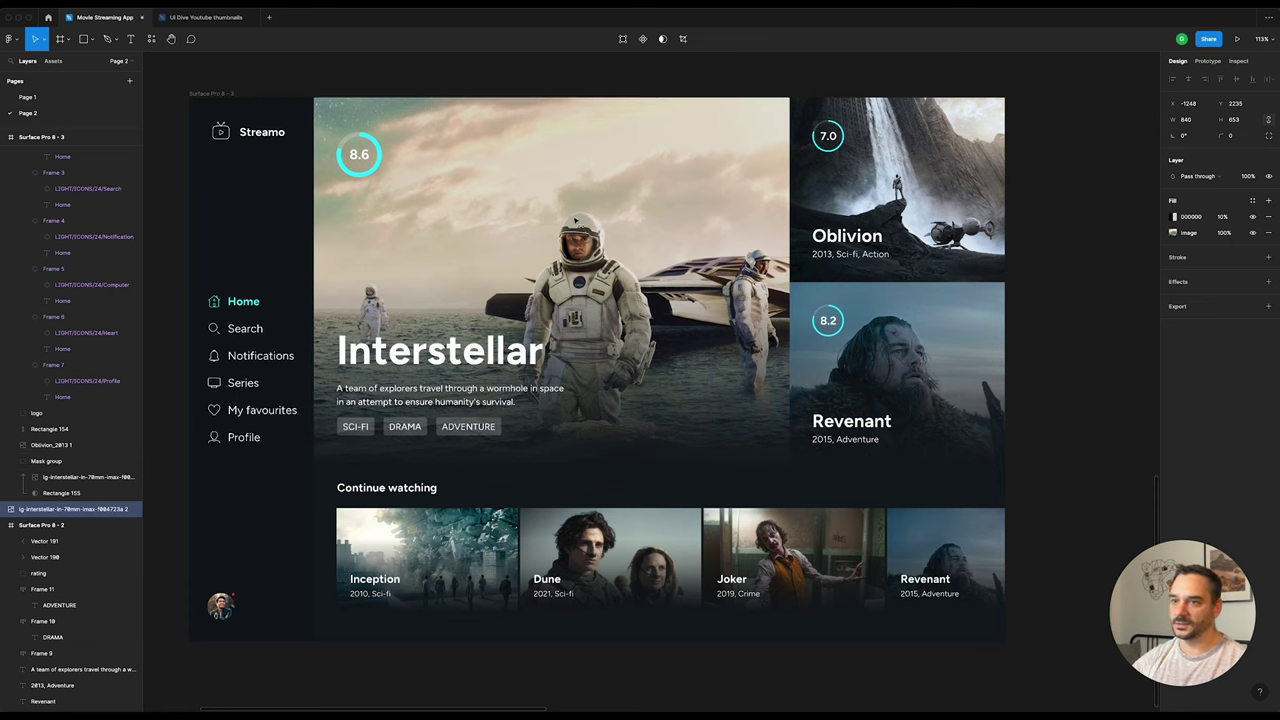
pyautogui.moveTo(578, 221); pyautogui.dragTo(475, 252)
pyautogui.click(308, 495)
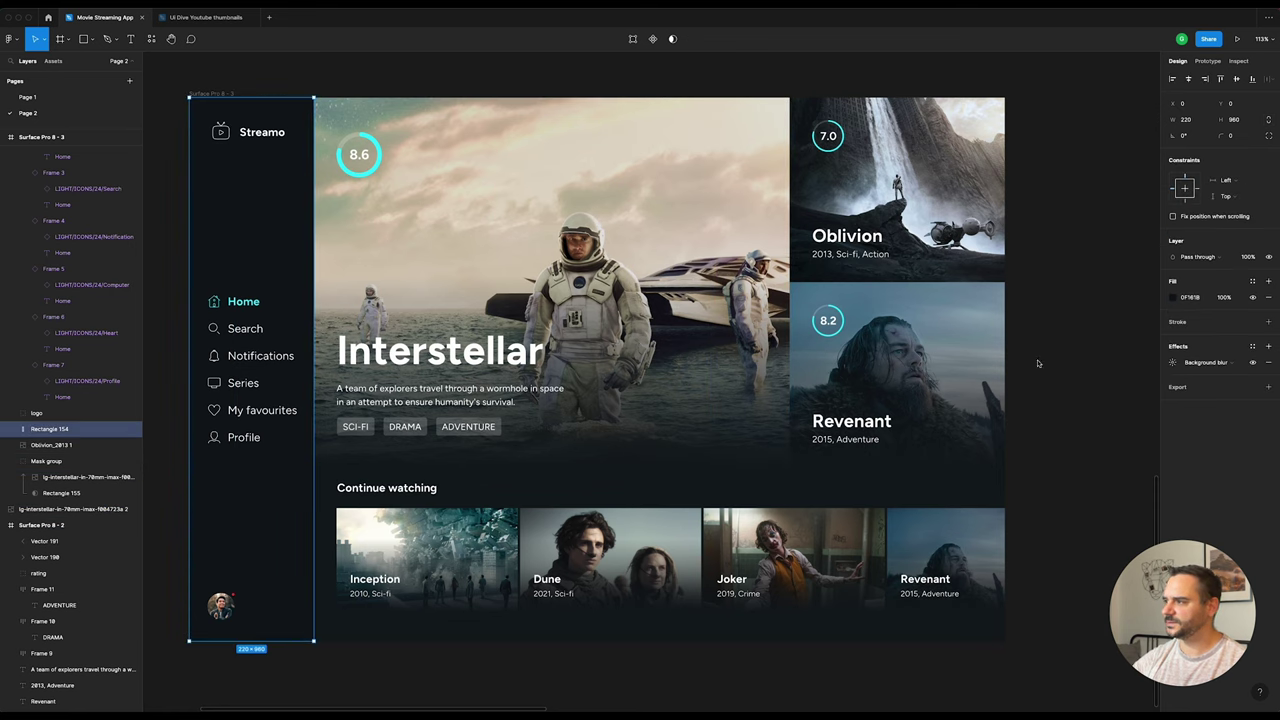
pyautogui.click(1233, 300)
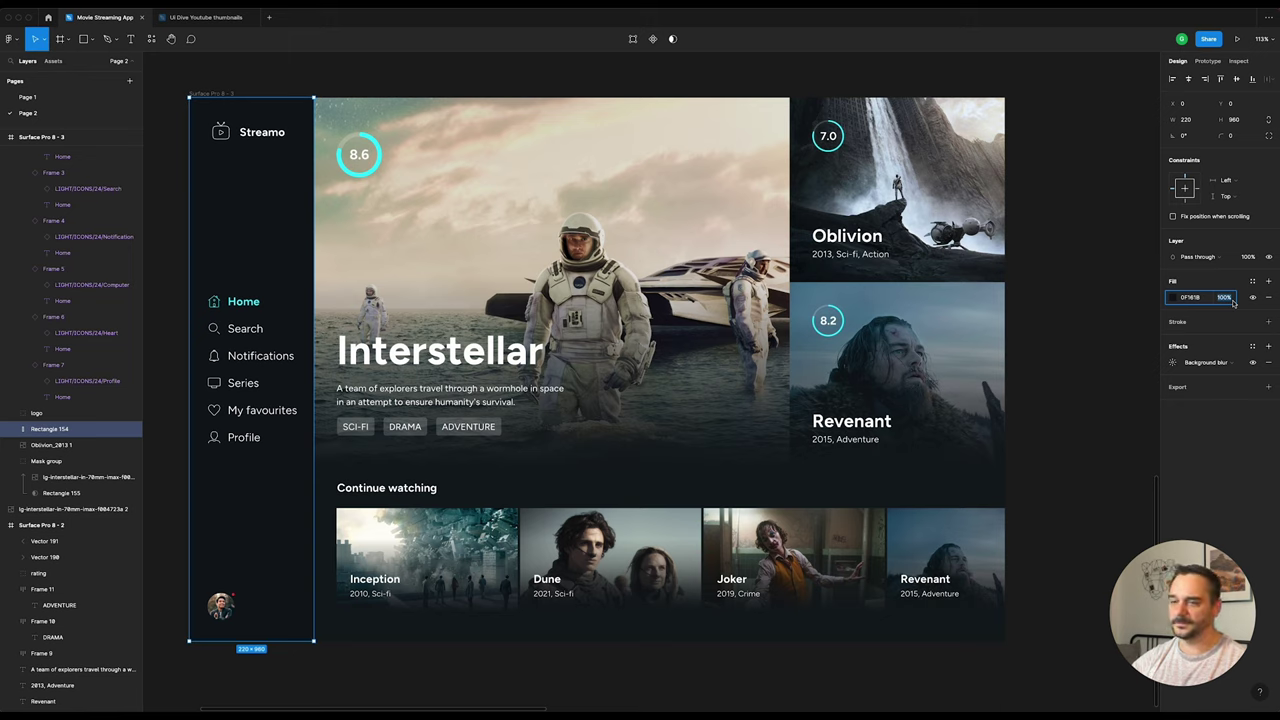
pyautogui.write('70')
# Step: Commit the 70% sidebar fill, group menu, logo and rectangle as Group 840, and bring it front
pyautogui.press('Return')
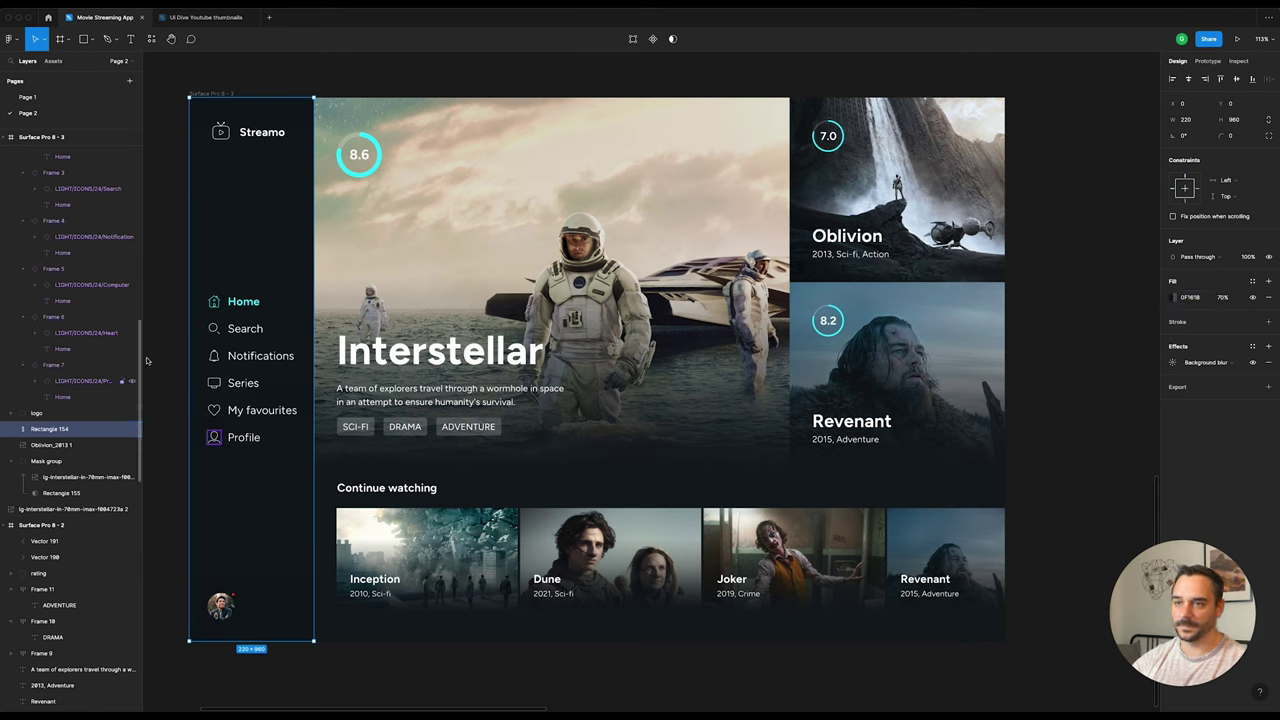
pyautogui.click(255, 338)
pyautogui.hotkey('ctrl', 'g')
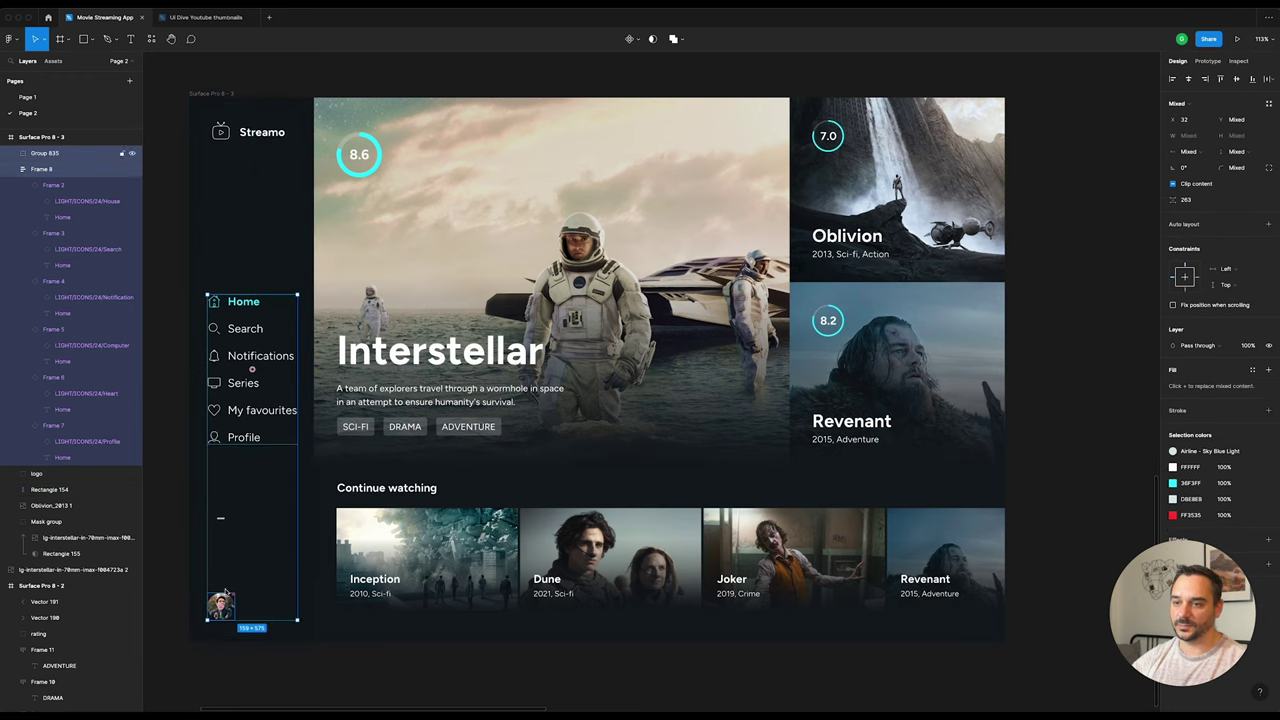
pyautogui.keyDown('shift'); pyautogui.click(60, 489); pyautogui.keyUp('shift')
pyautogui.keyDown('shift'); pyautogui.click(267, 139); pyautogui.keyUp('shift')
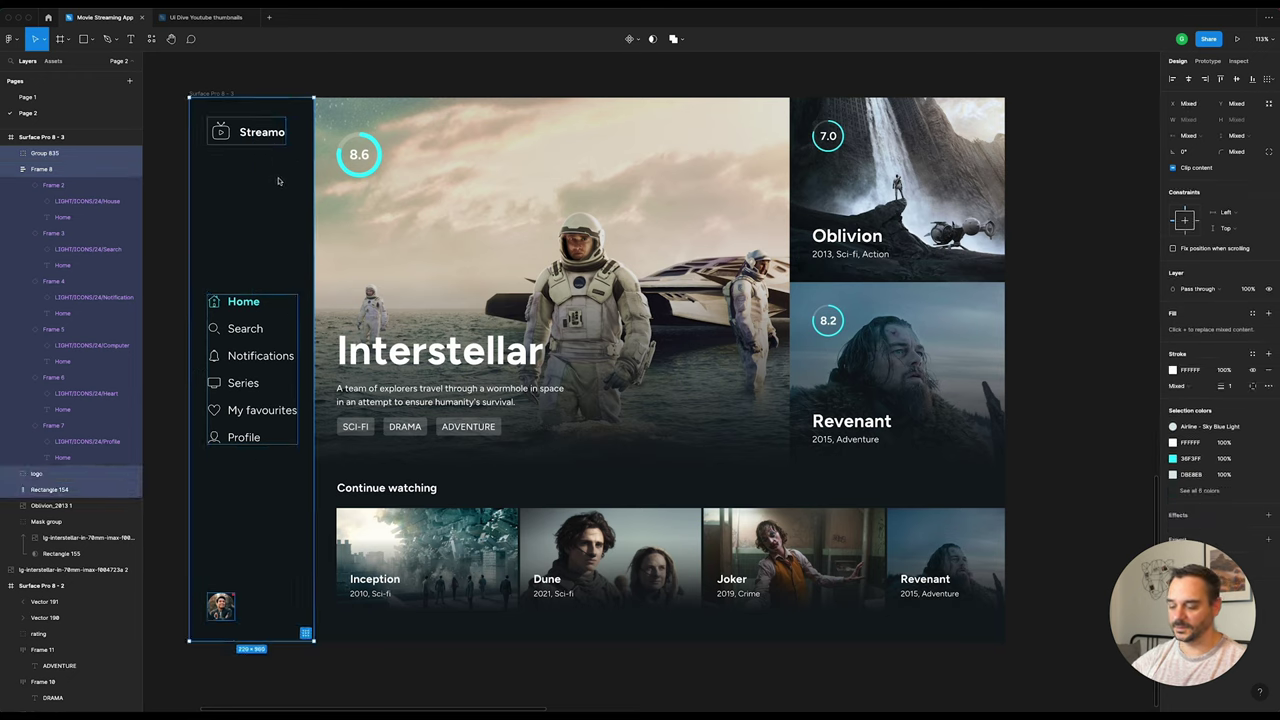
pyautogui.hotkey('ctrl', 'g')
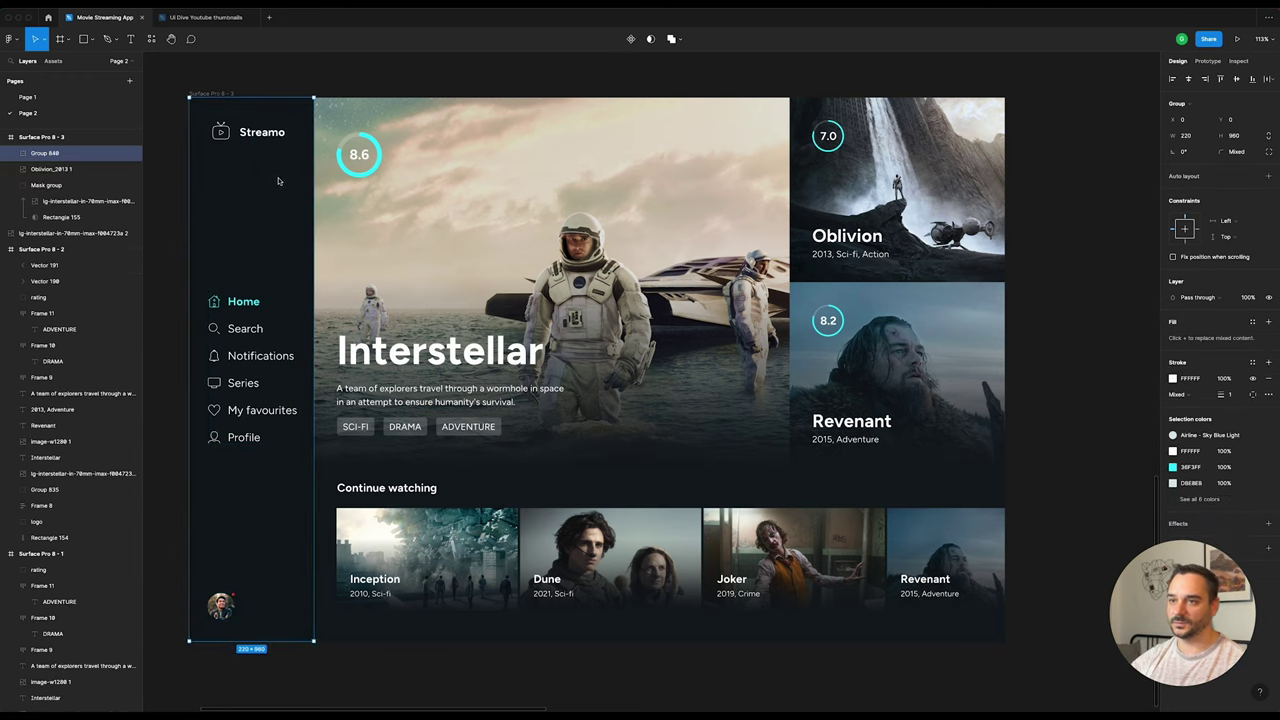
pyautogui.rightClick(270, 225)
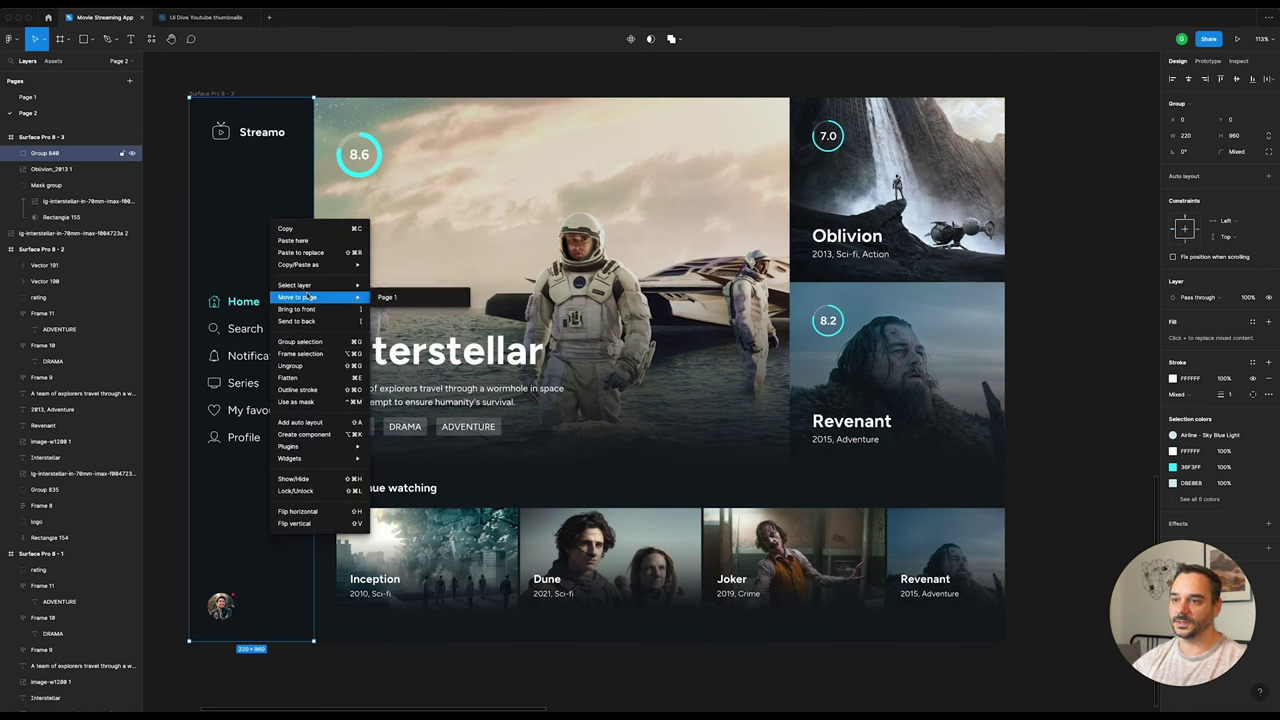
pyautogui.click(311, 309)
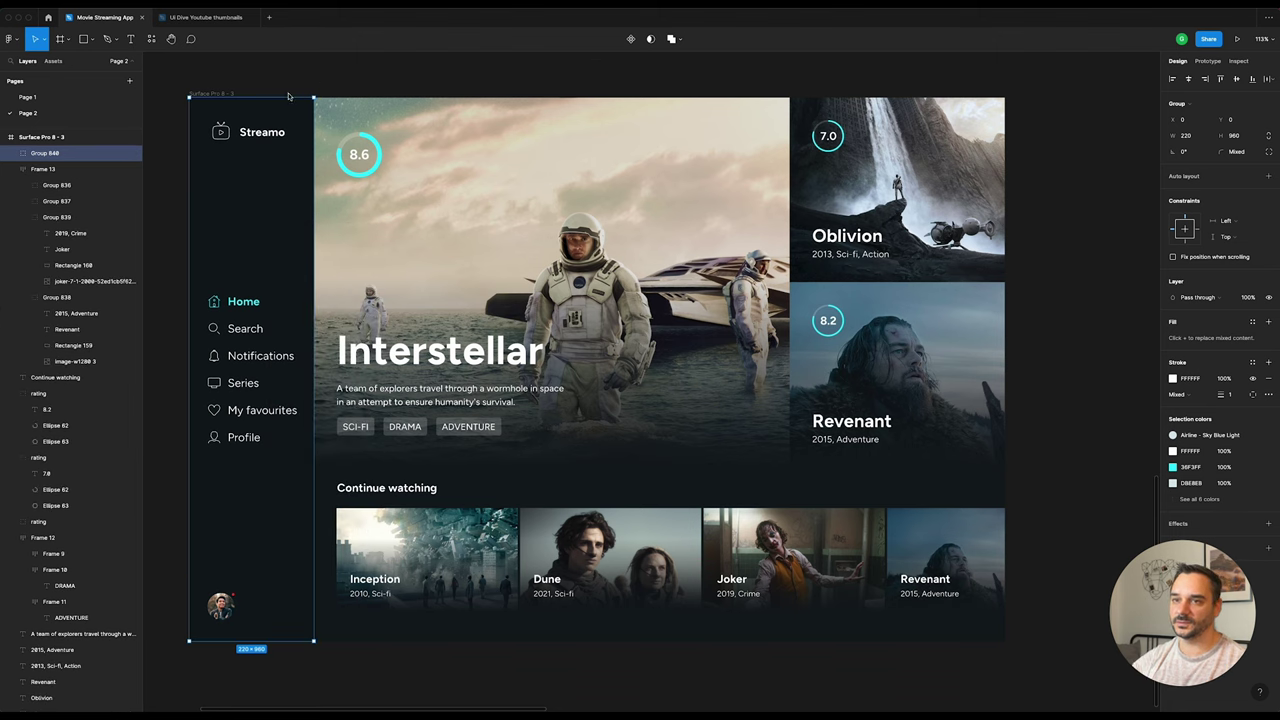
# Step: Collapse Frame 13, the rating groups and Frame 12 in Layers, then select Group 840
pyautogui.click(10, 169)
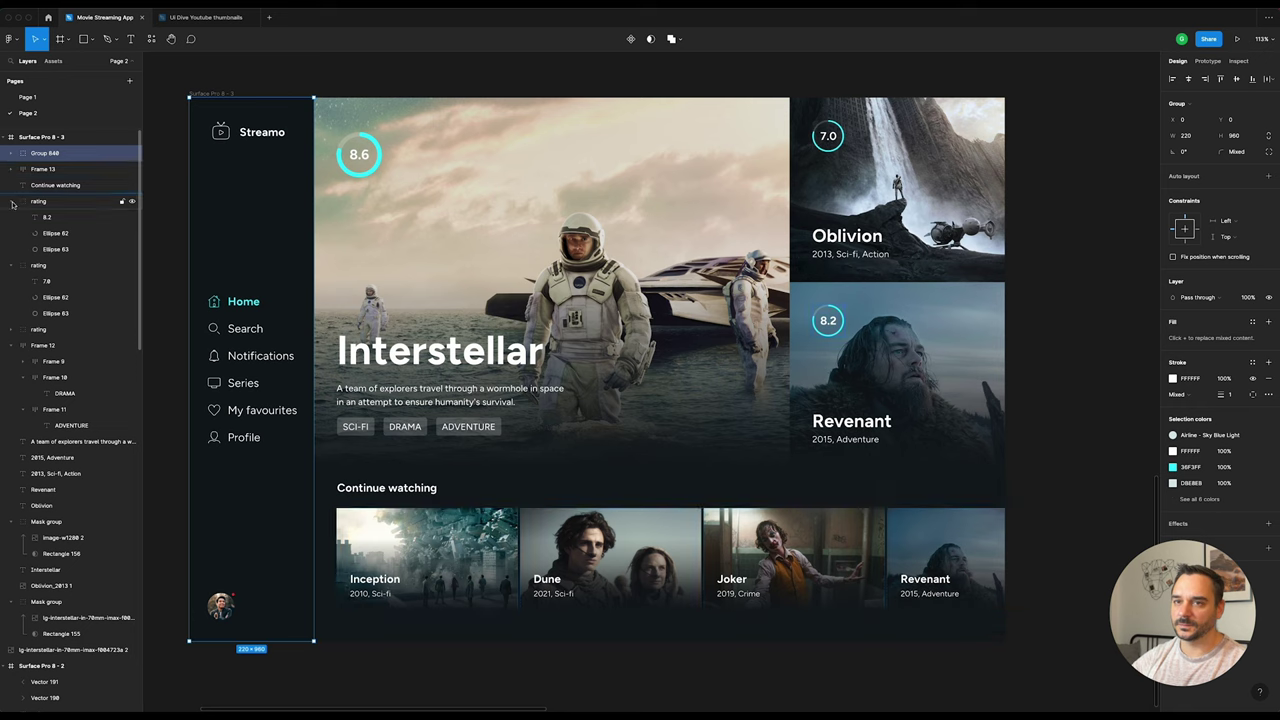
pyautogui.click(10, 201)
pyautogui.click(10, 250)
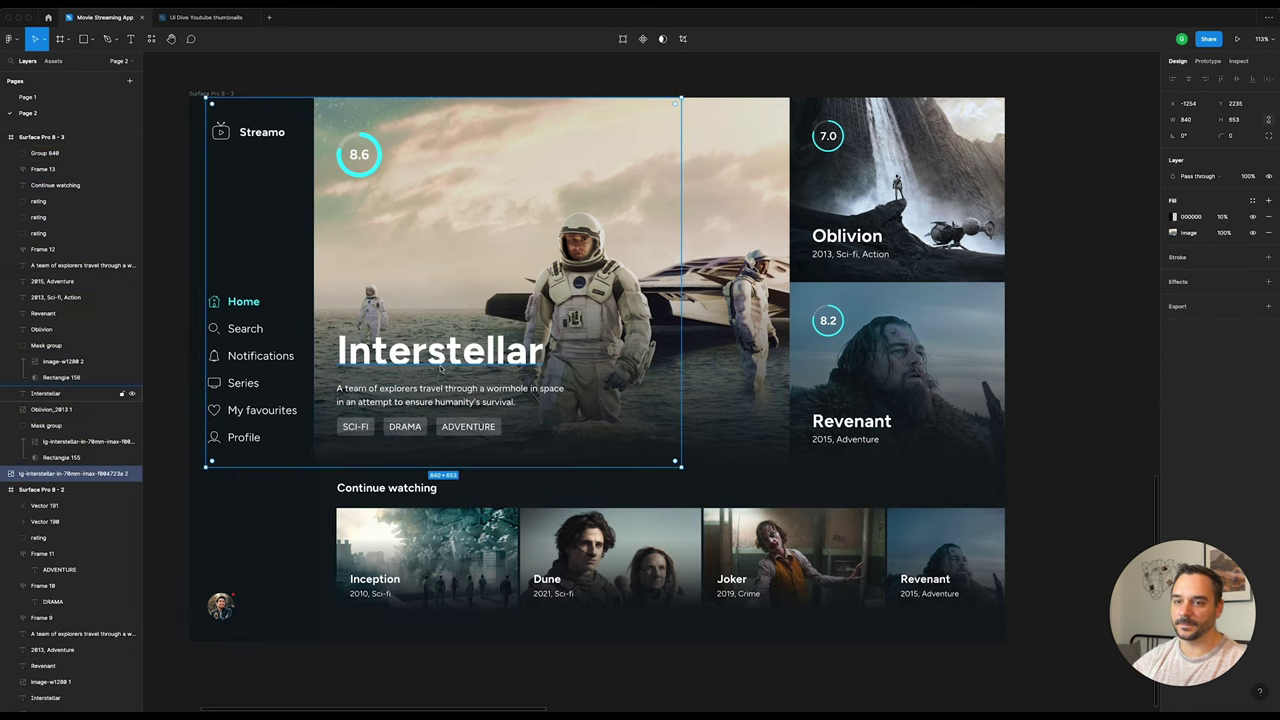
pyautogui.click(45, 393)
pyautogui.click(434, 262)
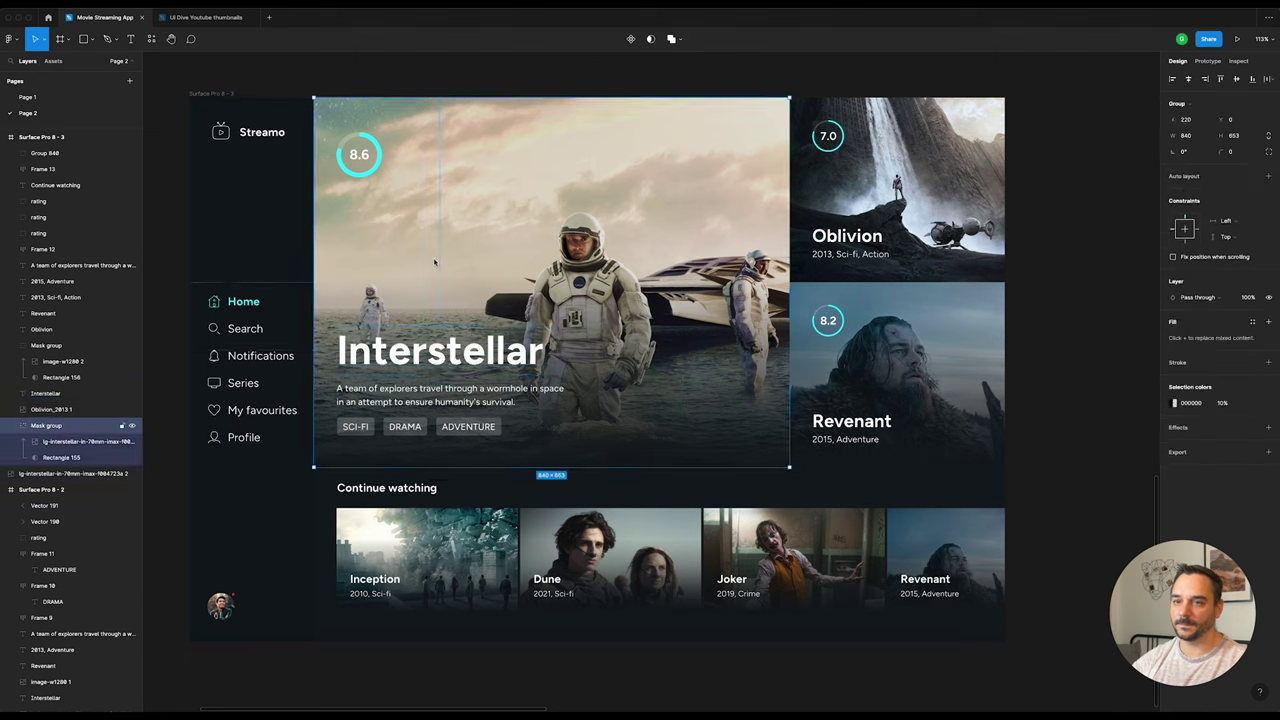
pyautogui.click(46, 152)
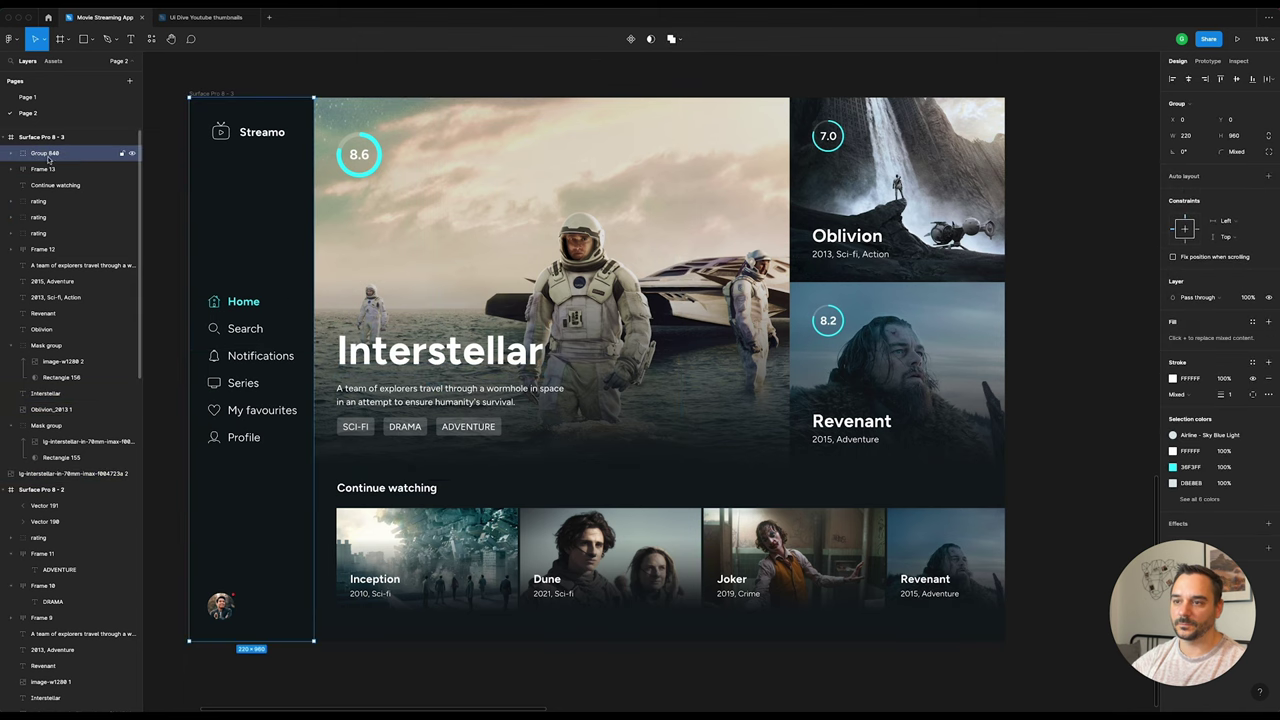
# Step: Lower the sidebar background rectangle's fill opacity to 40%
pyautogui.doubleClick(277, 215)
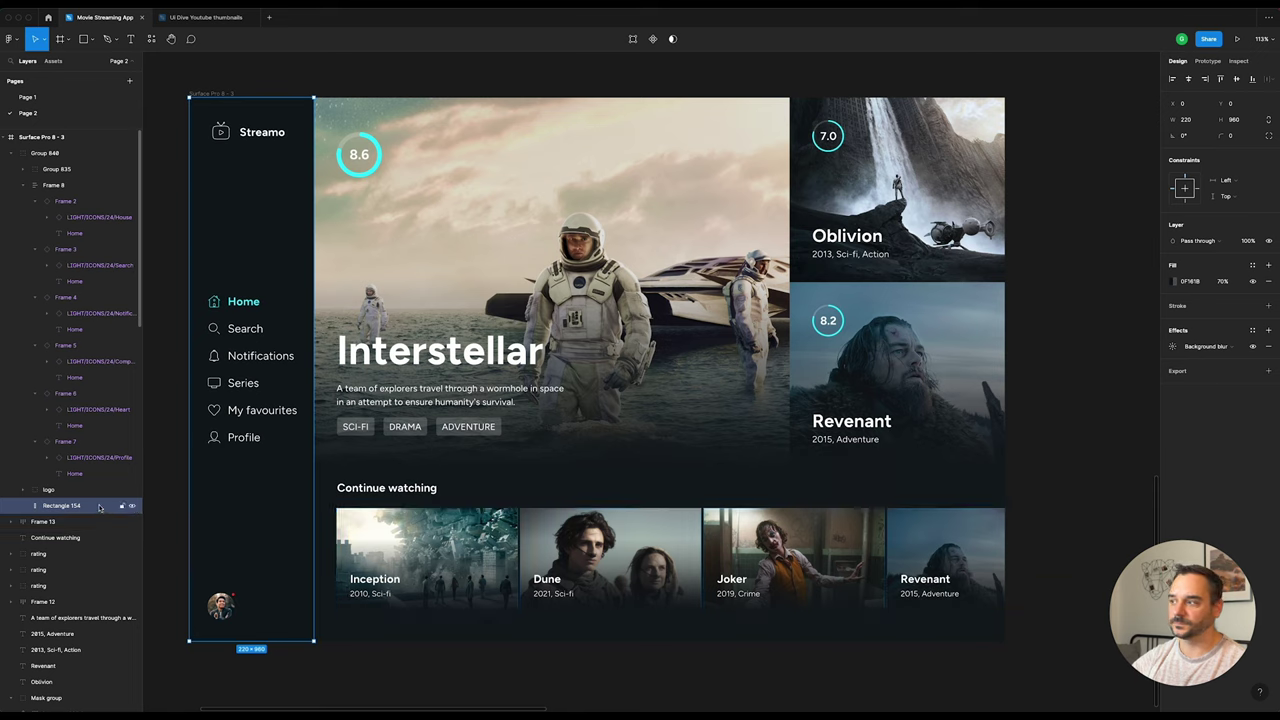
pyautogui.click(1222, 281)
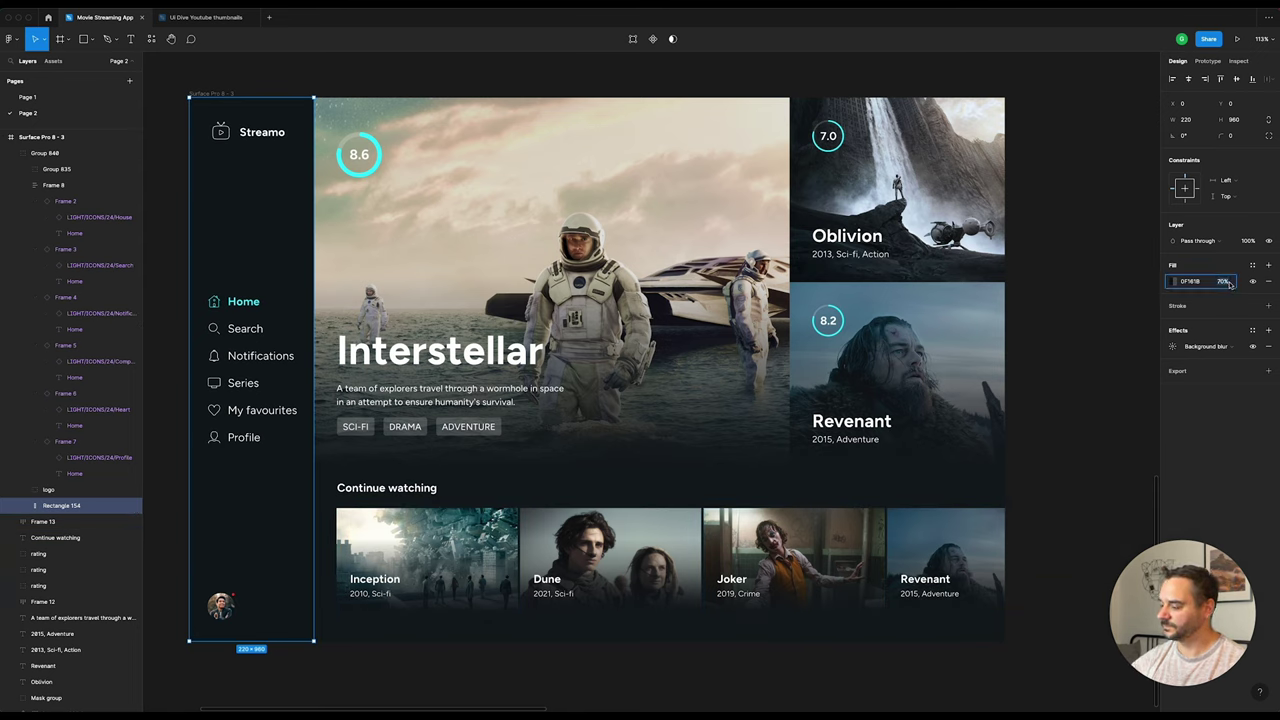
pyautogui.write('40')
pyautogui.press('Return')
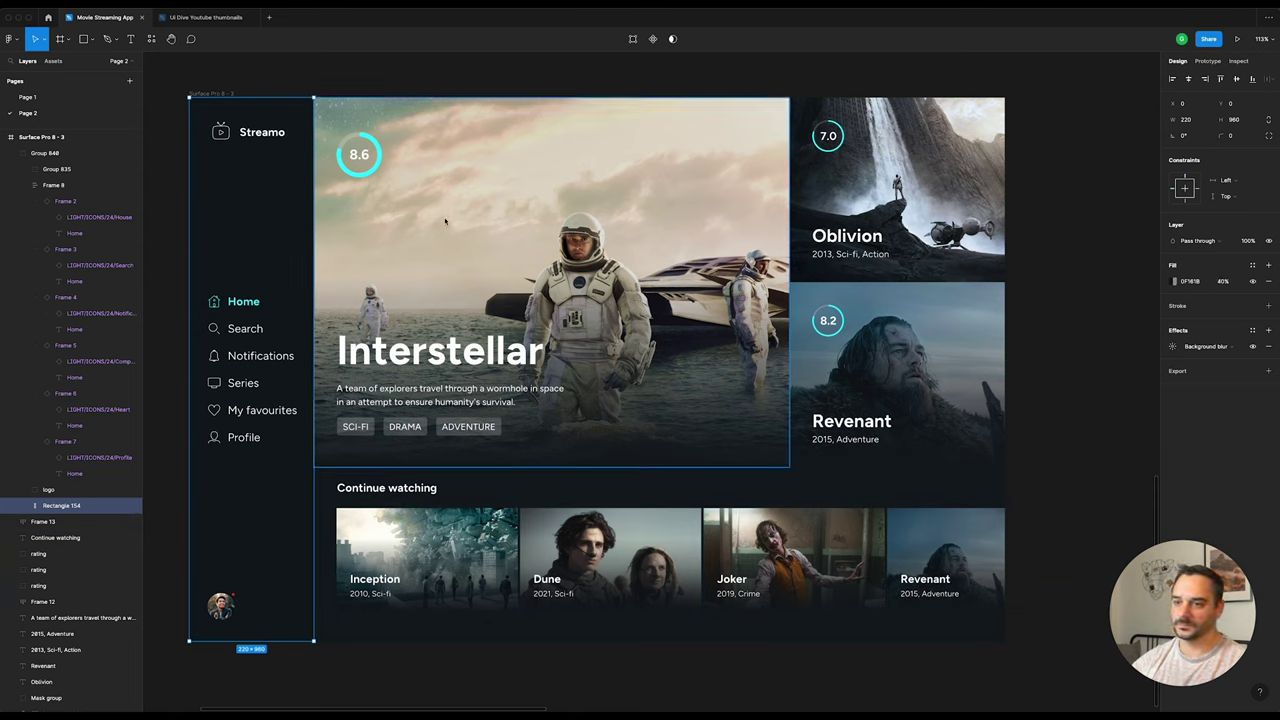
pyautogui.click(550, 250)
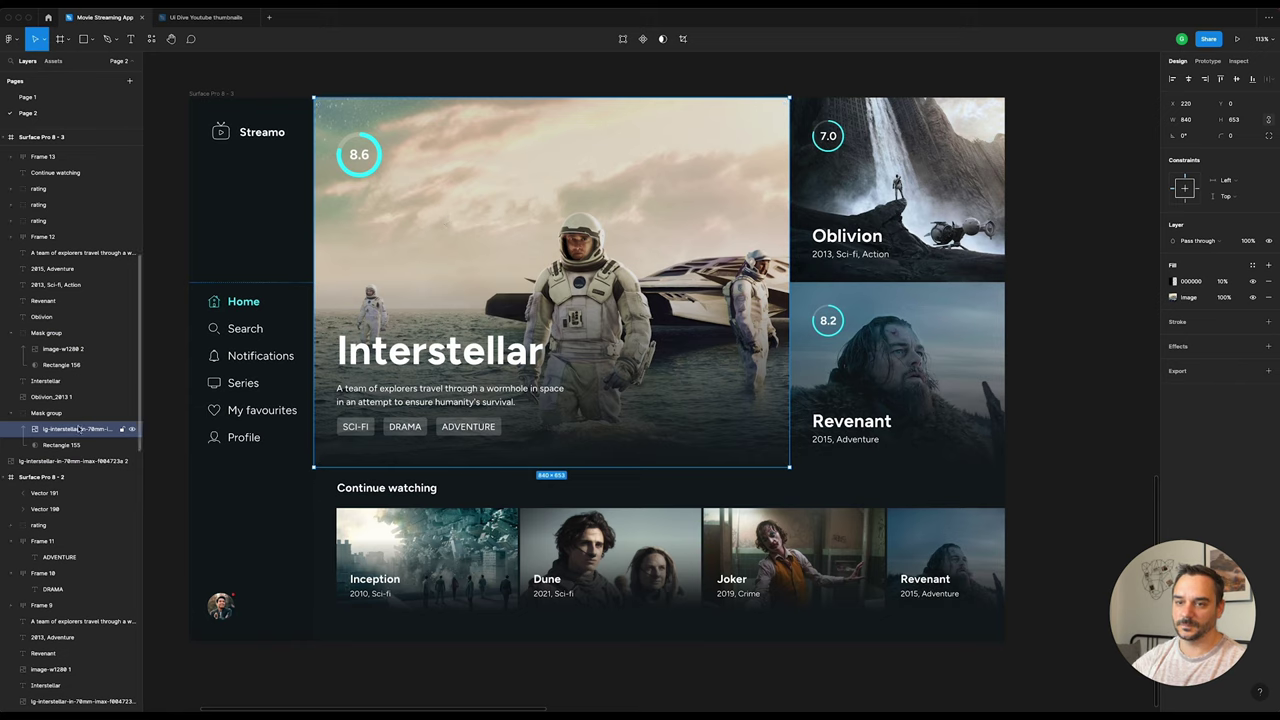
pyautogui.click(70, 462)
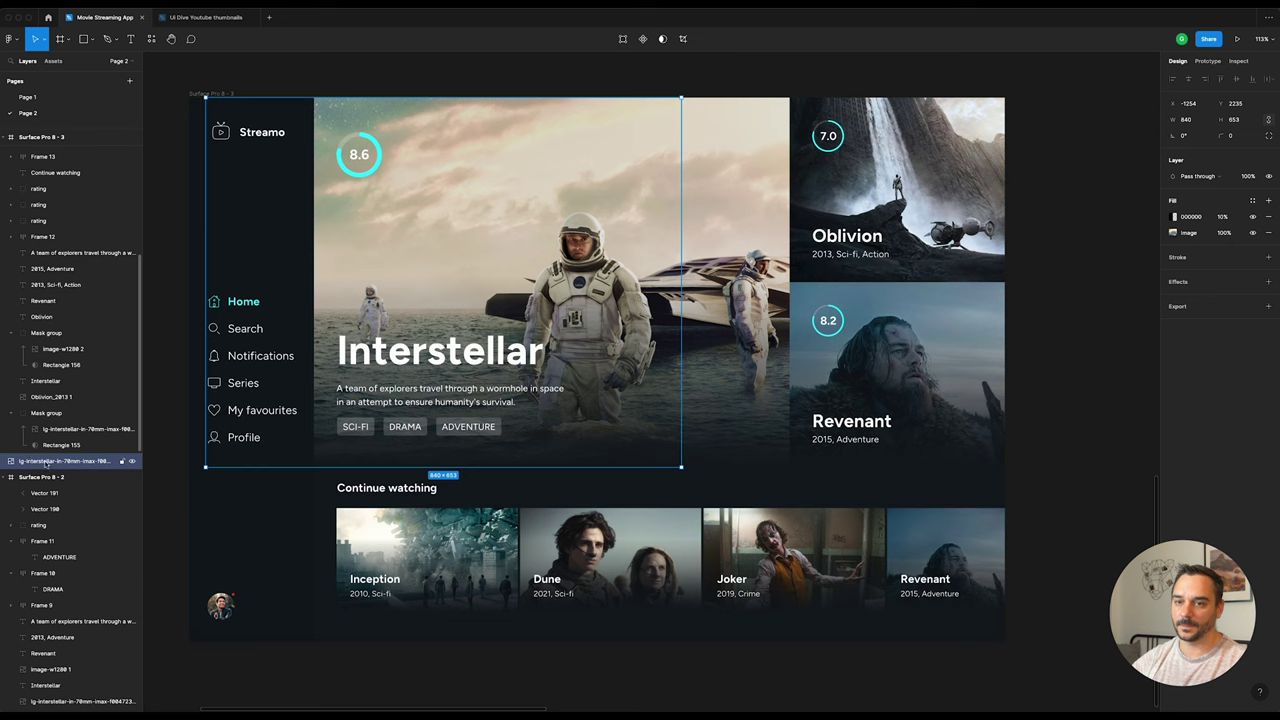
# Step: Move the loose lg-interstellar image layer to sit just below the Mask group
pyautogui.scroll(1, 46, 462)
pyautogui.scroll(1, 46, 462)
pyautogui.scroll(1, 48, 462)
pyautogui.scroll(1, 50, 460)
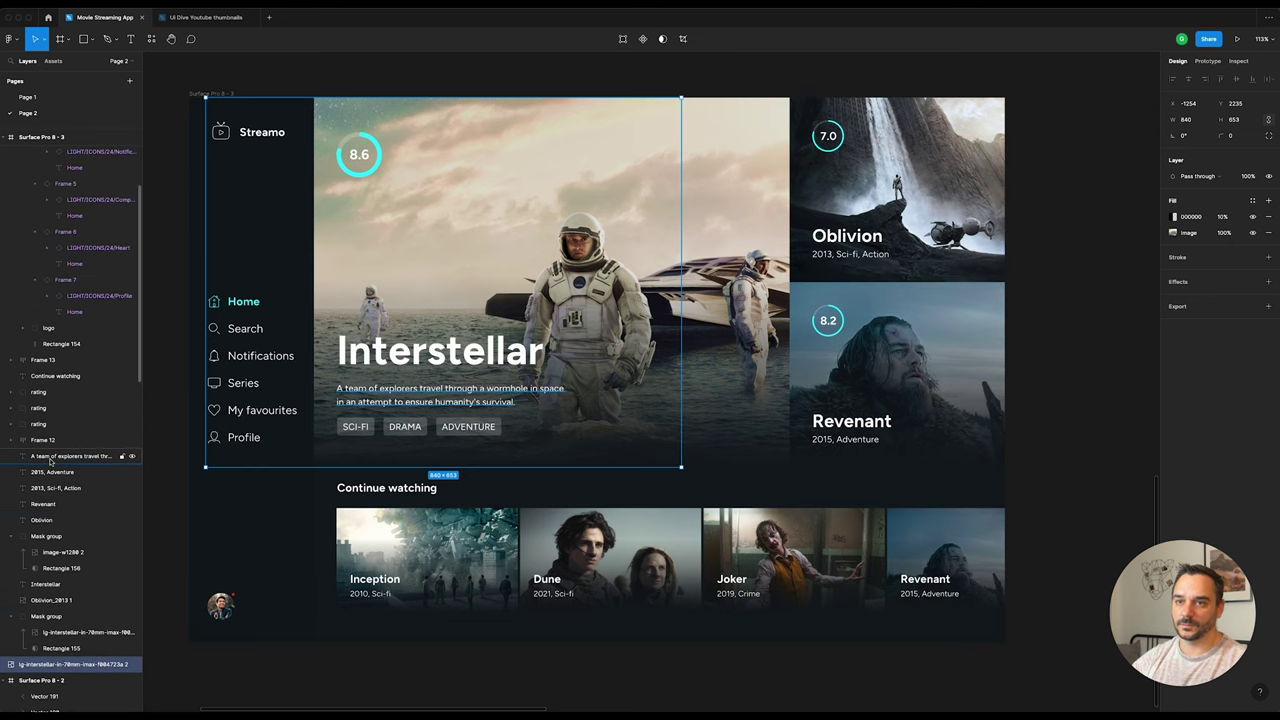
pyautogui.click(12, 155)
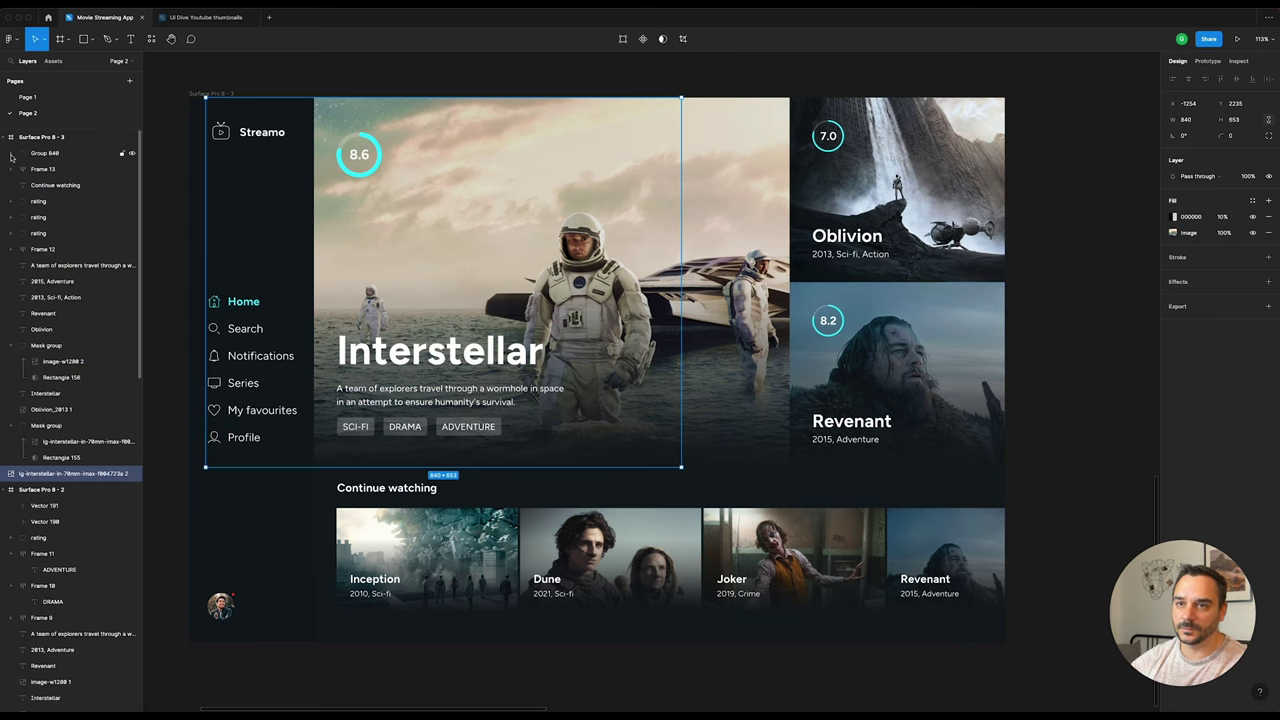
pyautogui.click(52, 474)
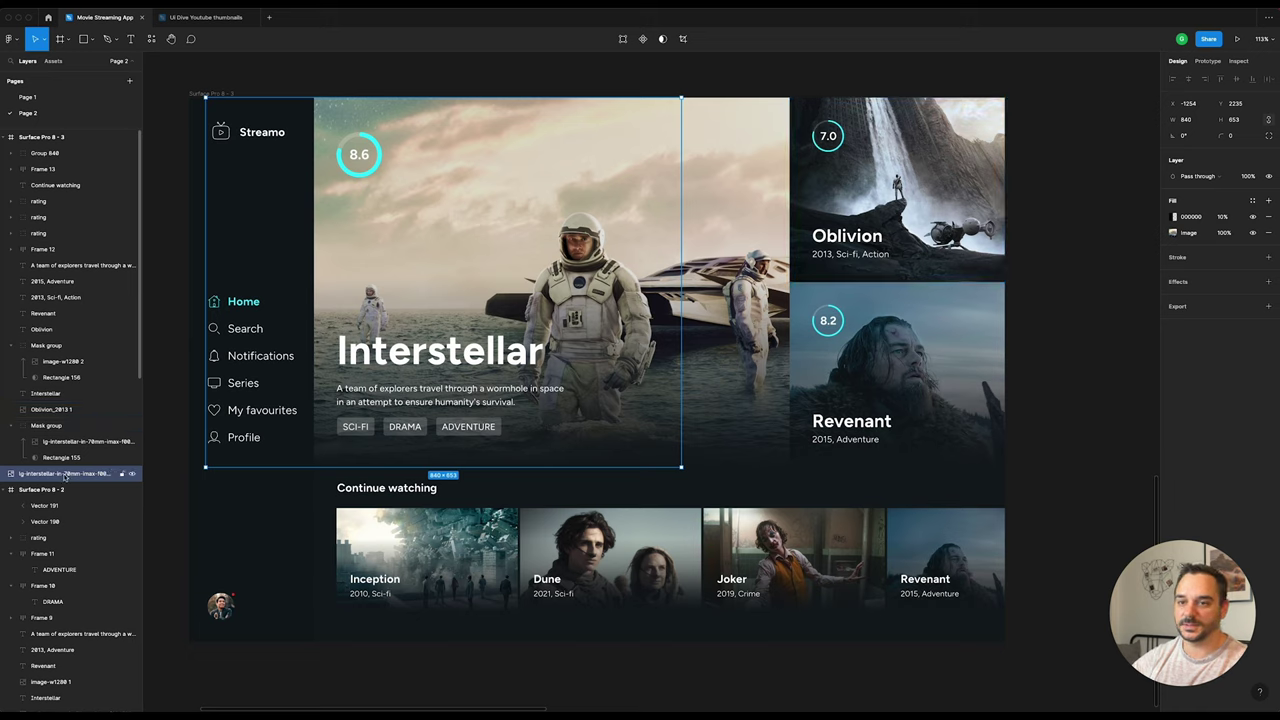
pyautogui.click(125, 140)
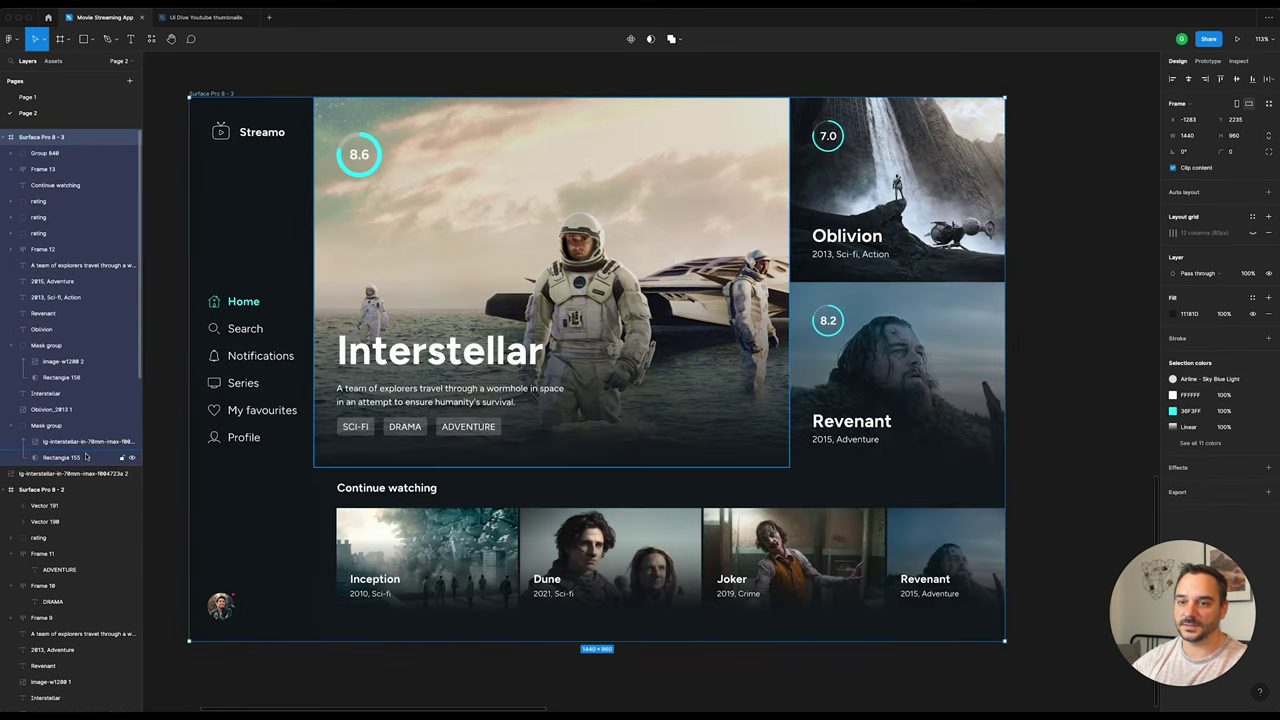
pyautogui.click(40, 473)
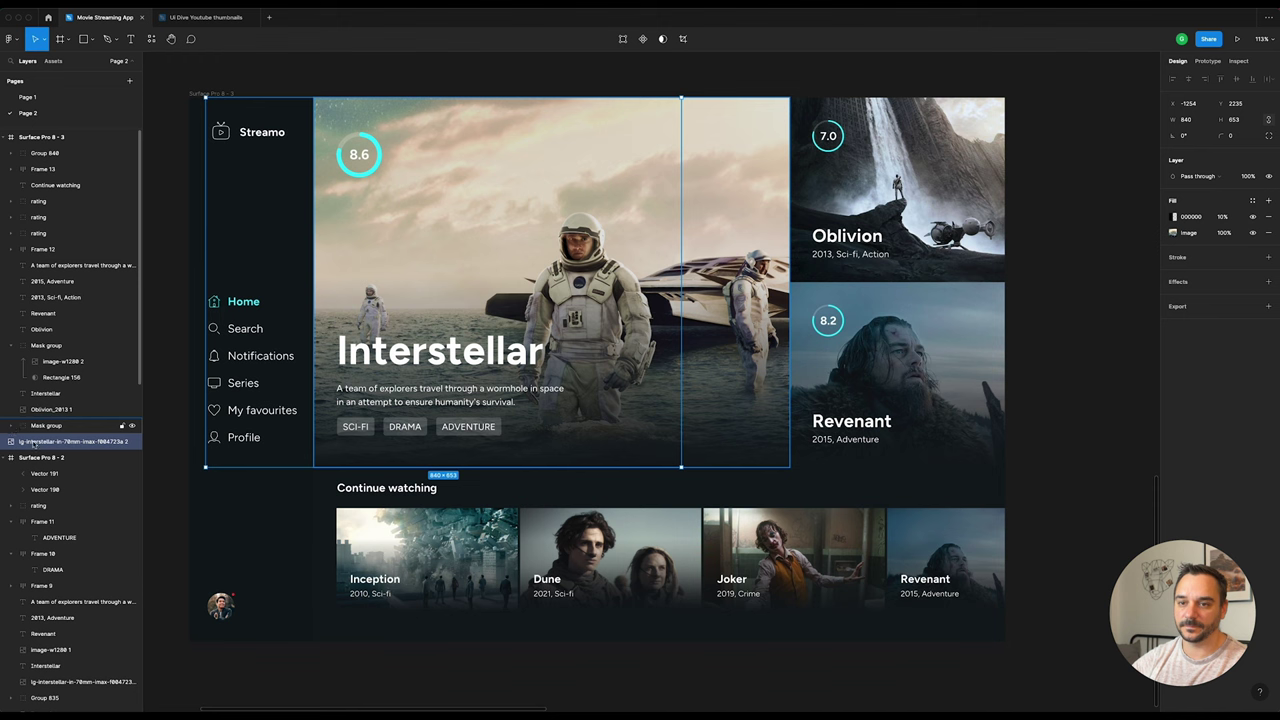
pyautogui.moveTo(36, 445); pyautogui.dragTo(75, 425)
pyautogui.moveTo(75, 425)
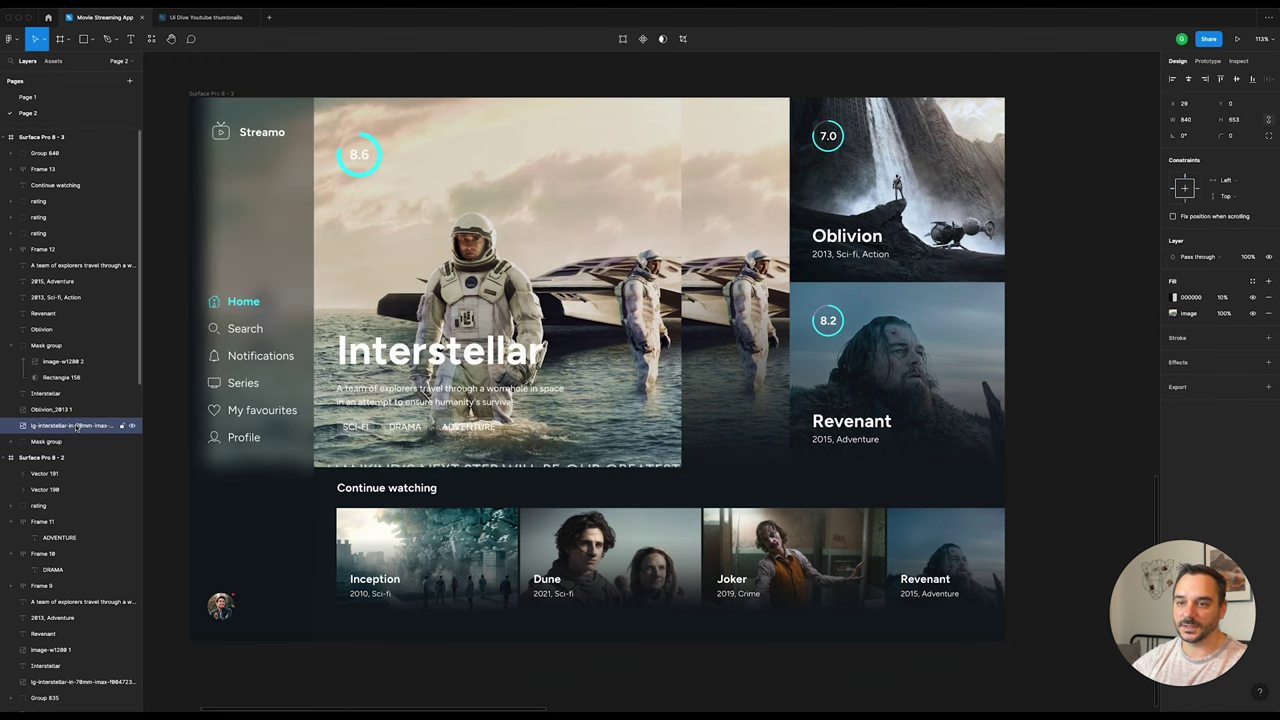
pyautogui.rightClick(77, 427)
pyautogui.click(130, 499)
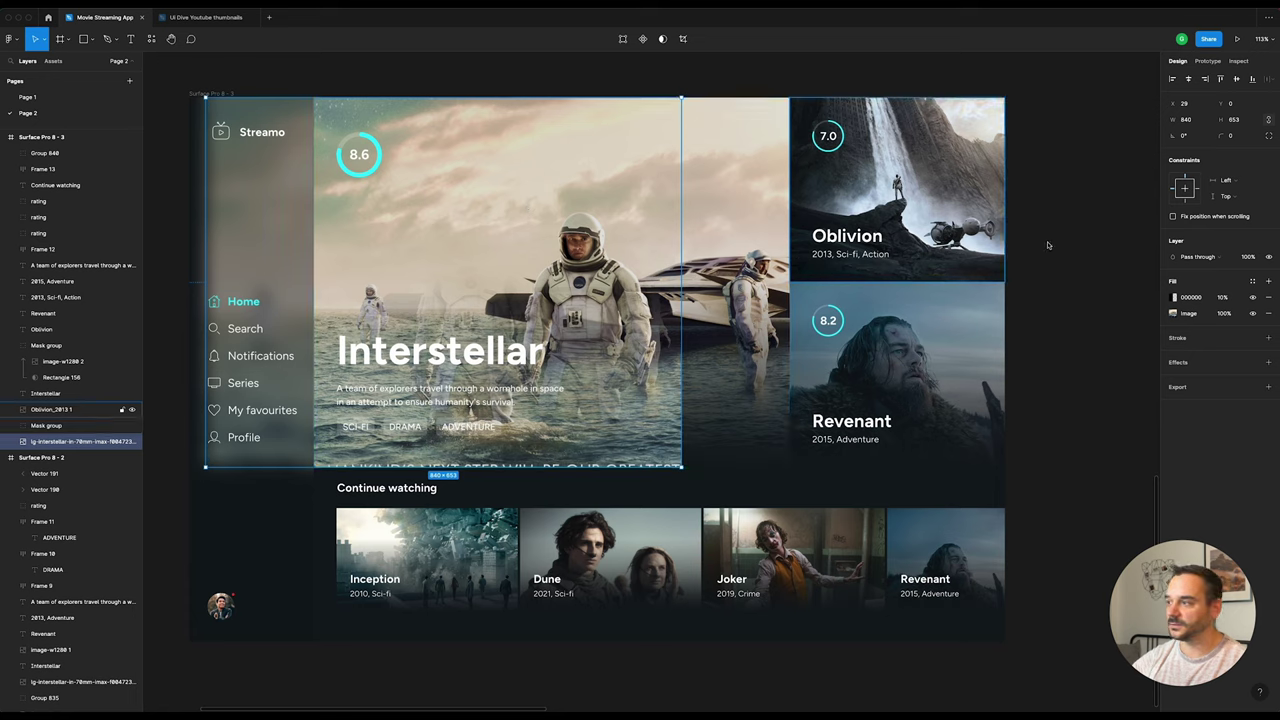
# Step: Remove the image's black 10% tint and crop it to 225×653 behind the sidebar
pyautogui.click(1269, 297)
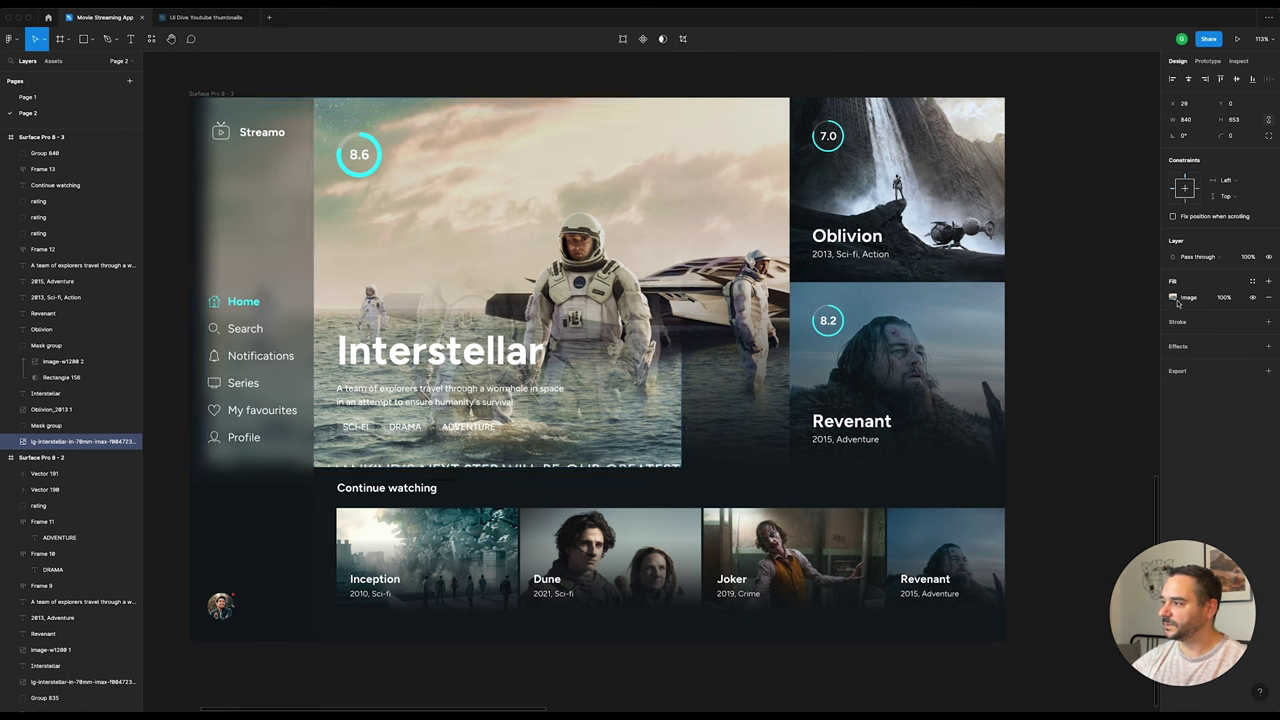
pyautogui.click(1174, 297)
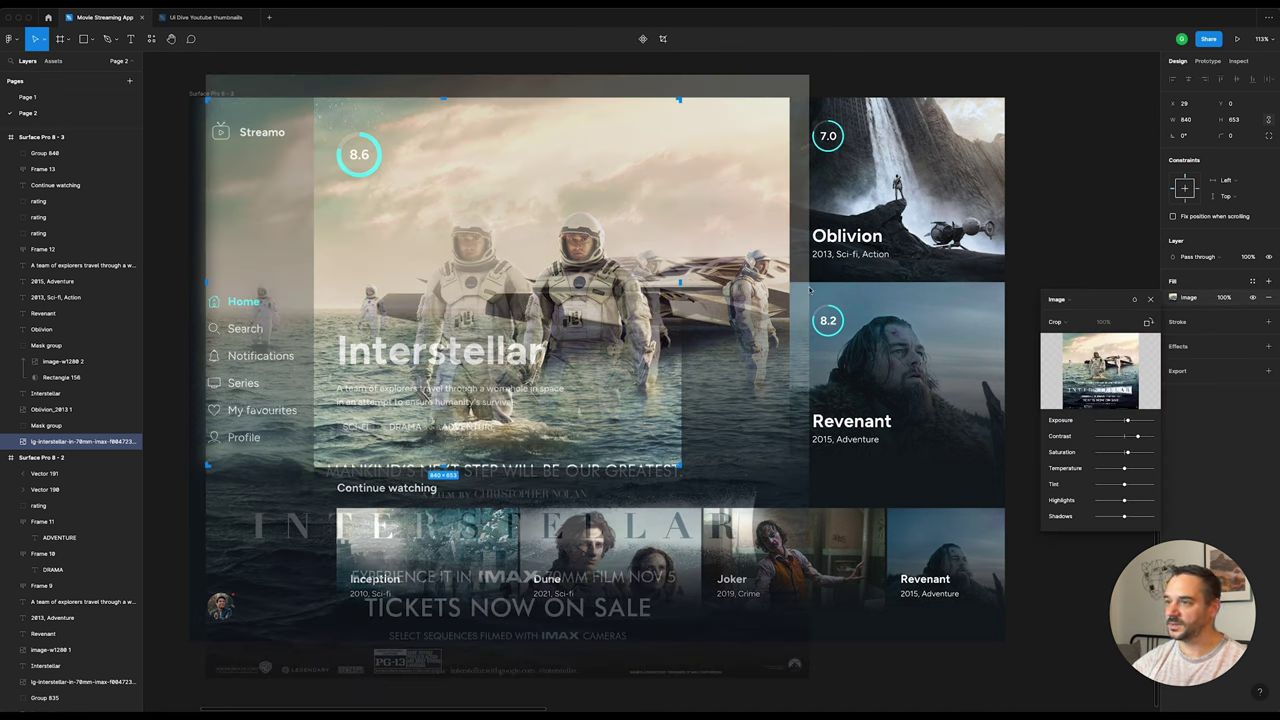
pyautogui.moveTo(680, 284); pyautogui.dragTo(312, 278)
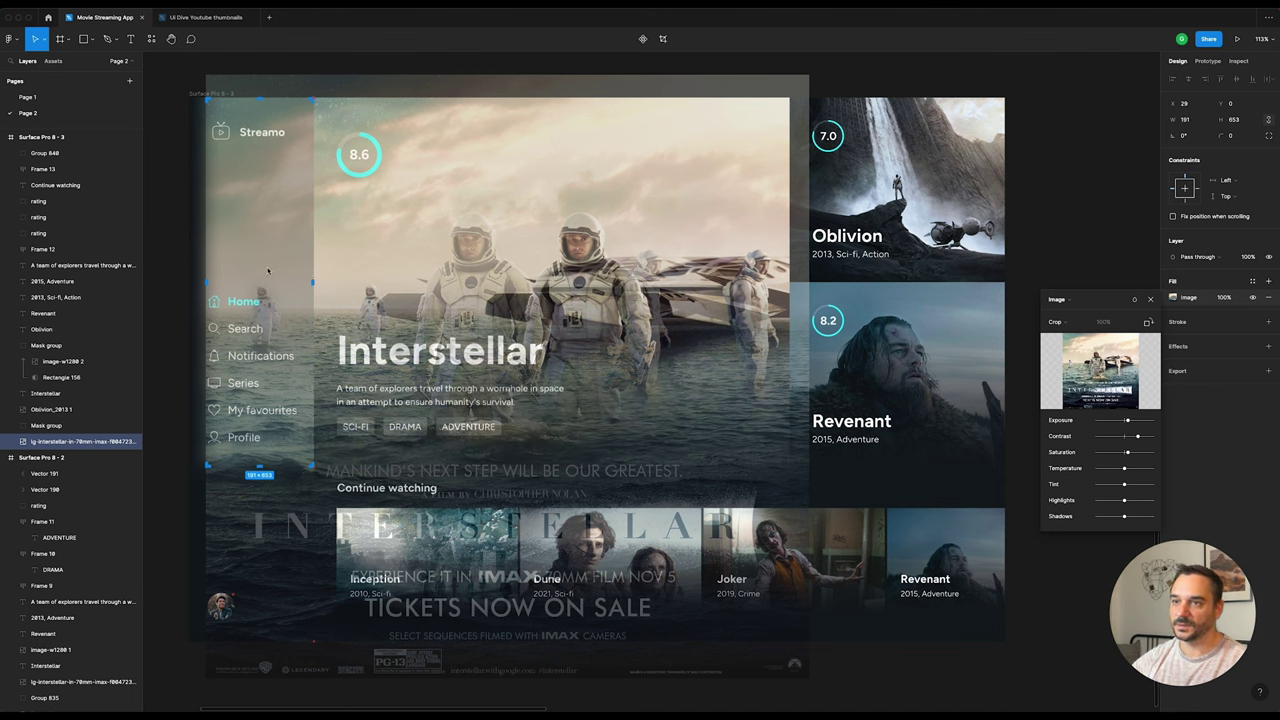
pyautogui.moveTo(205, 285); pyautogui.dragTo(187, 284)
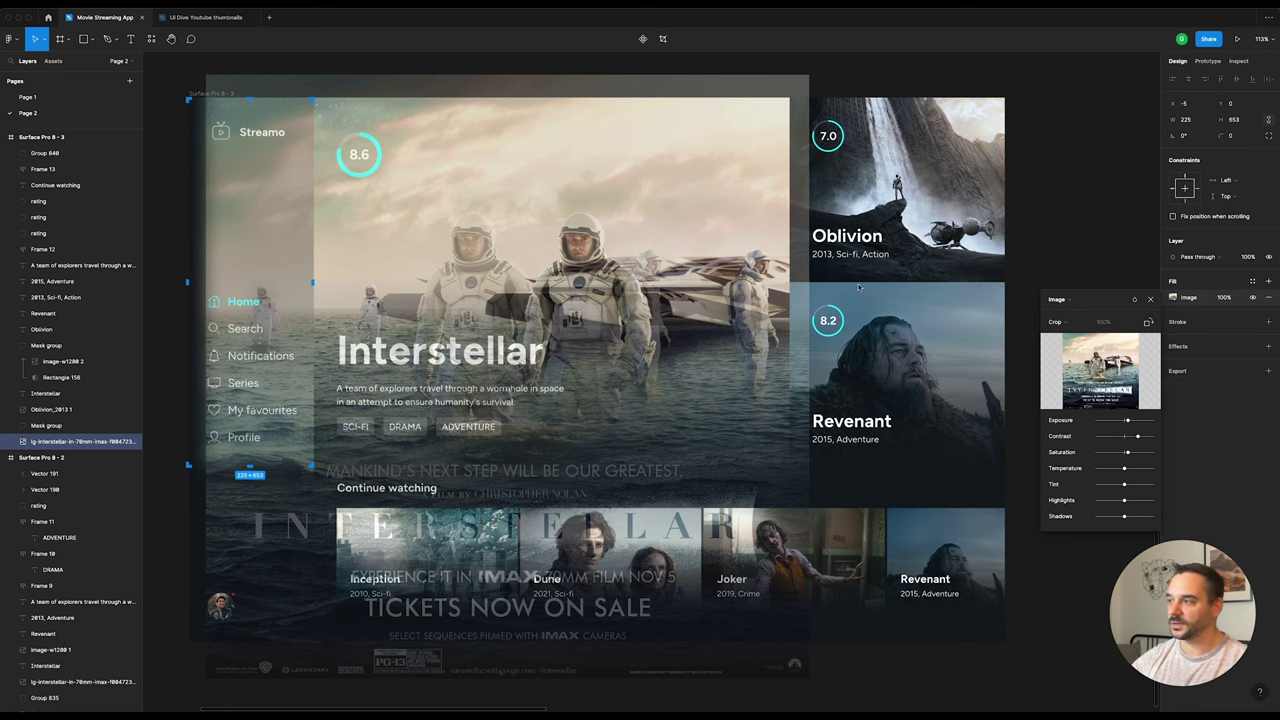
pyautogui.press('Escape')
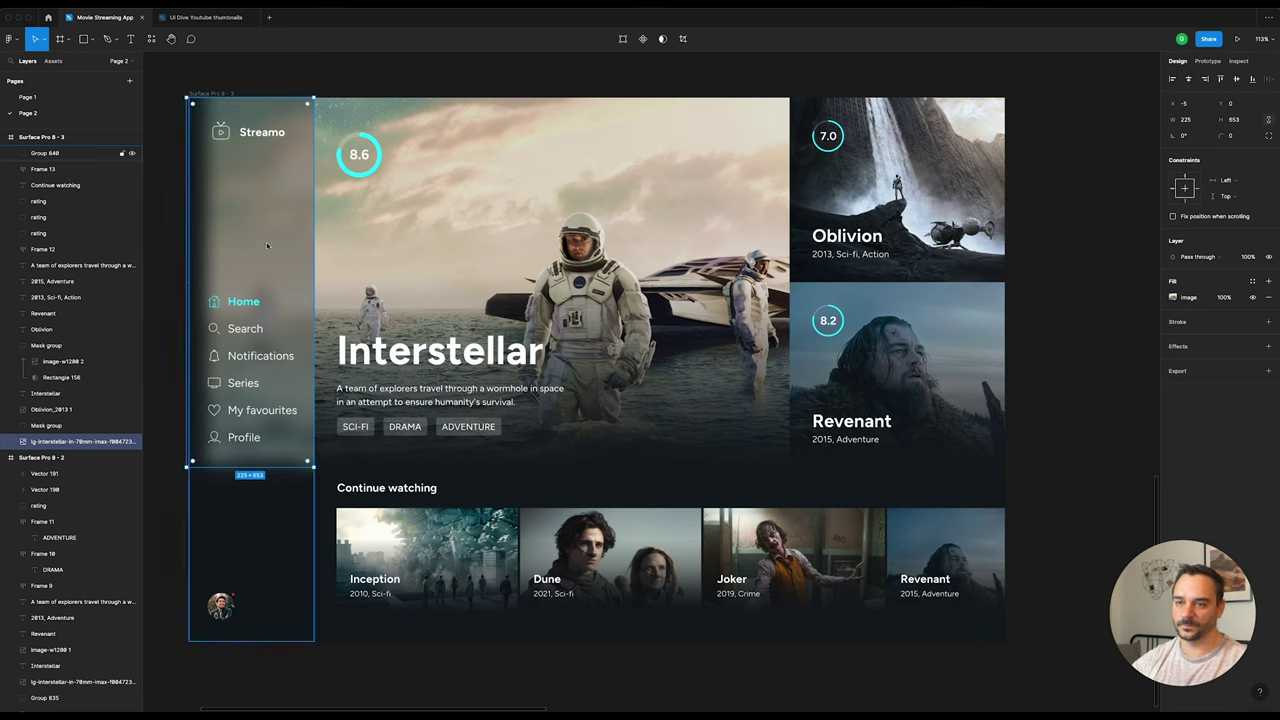
pyautogui.moveTo(80, 441)
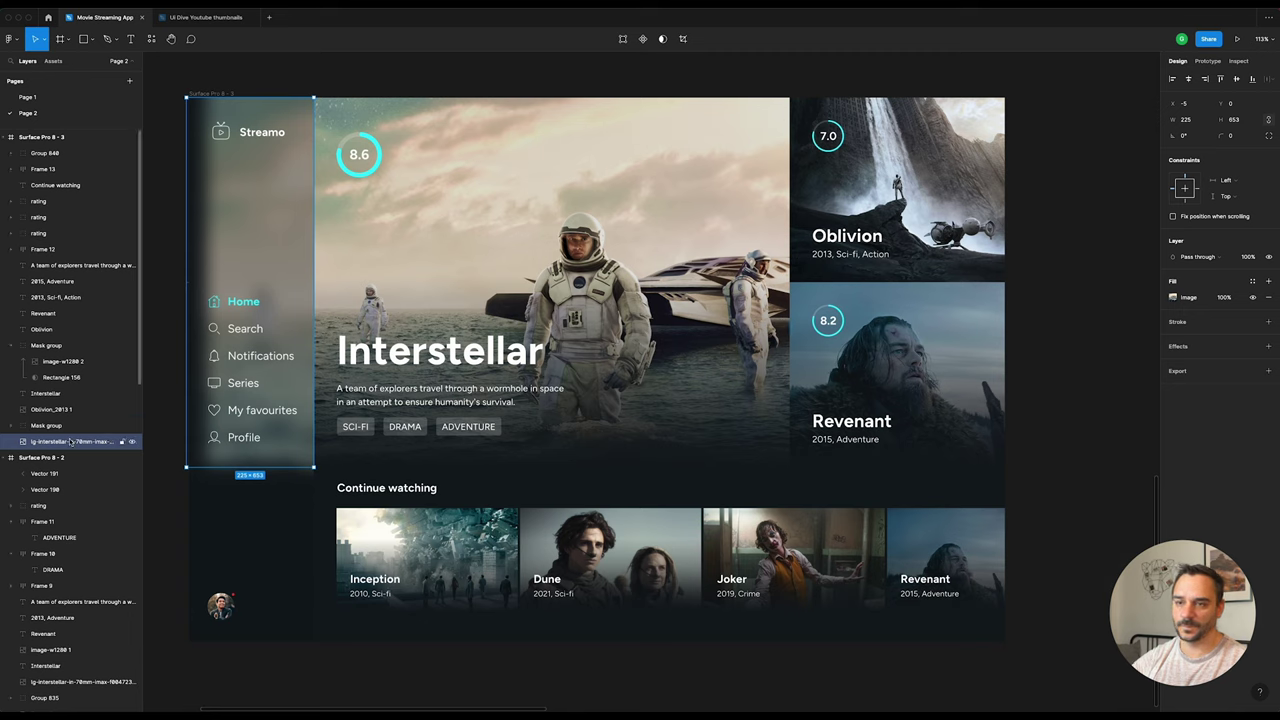
# Step: Give the sidebar background rectangle a 64 background blur, with fill opacity at 80%
pyautogui.click(45, 153)
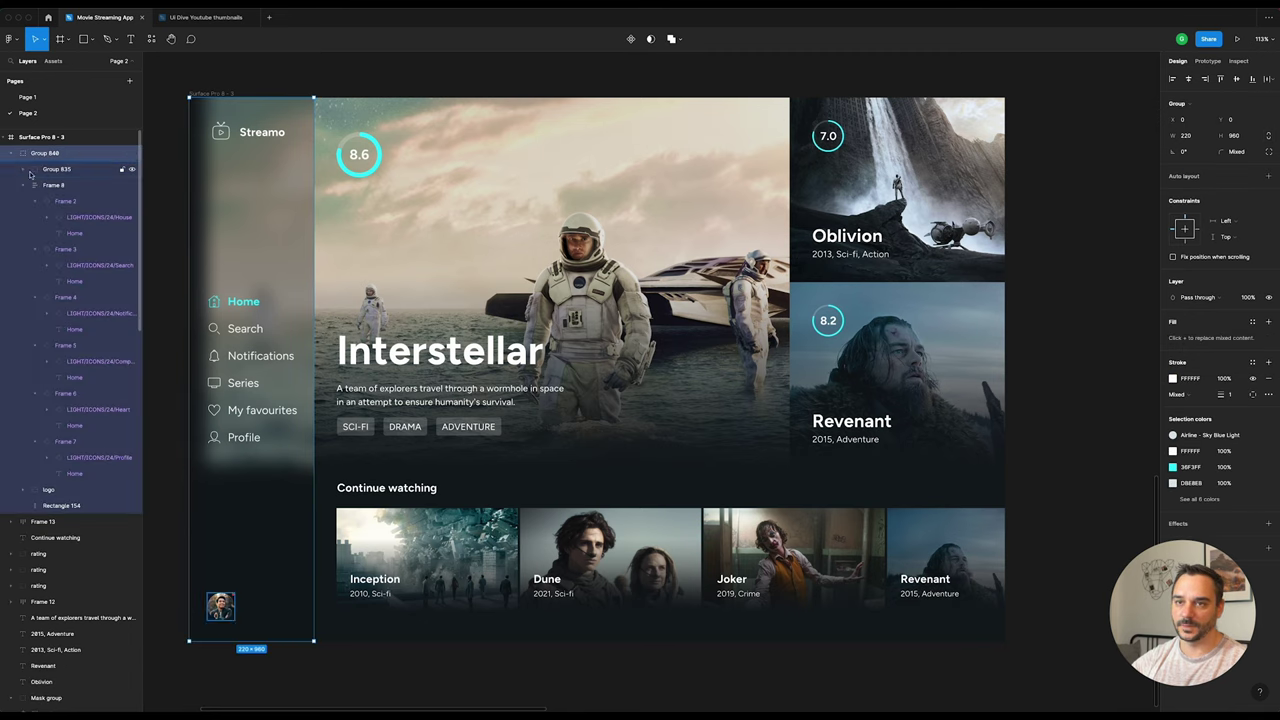
pyautogui.click(24, 185)
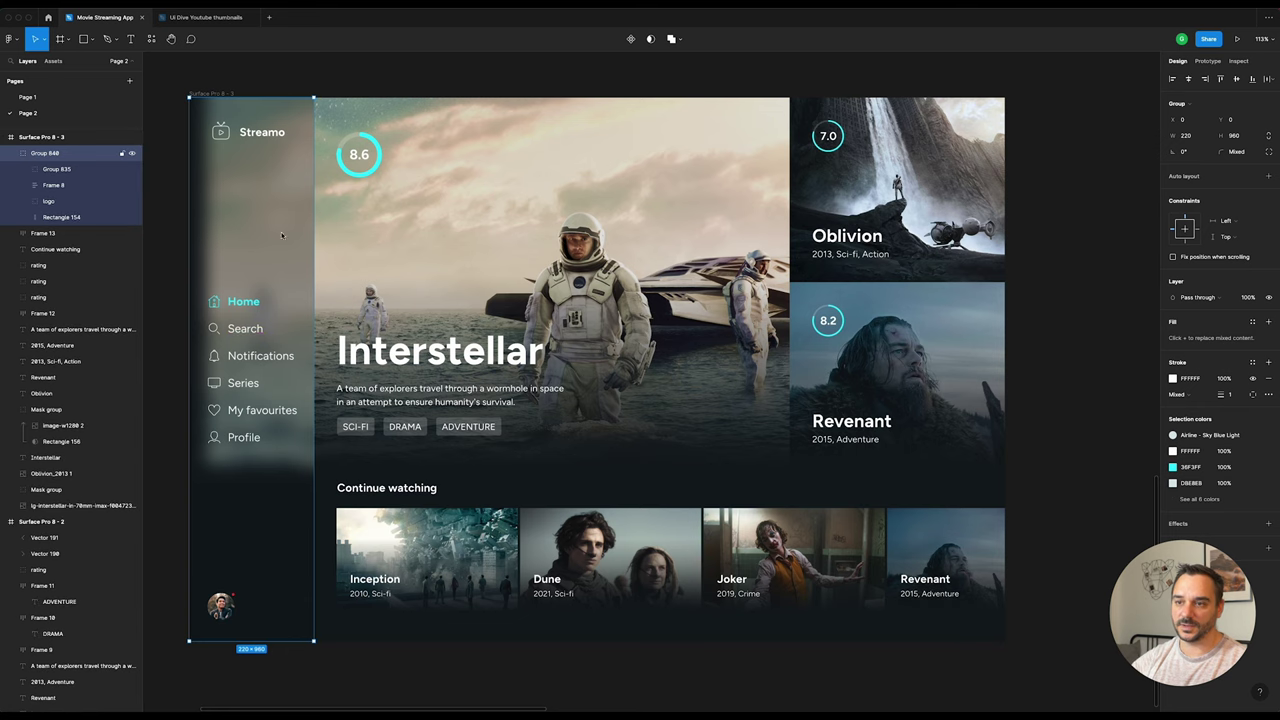
pyautogui.click(250, 520)
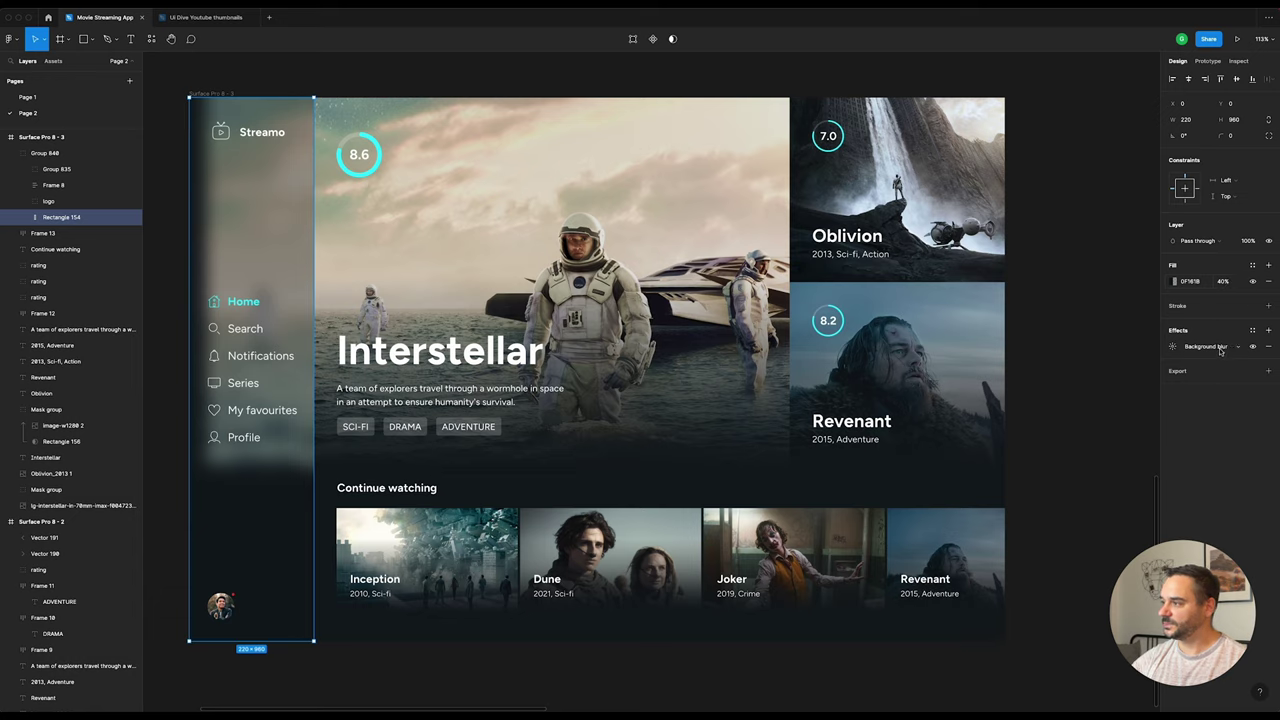
pyautogui.click(1224, 284)
pyautogui.write('80')
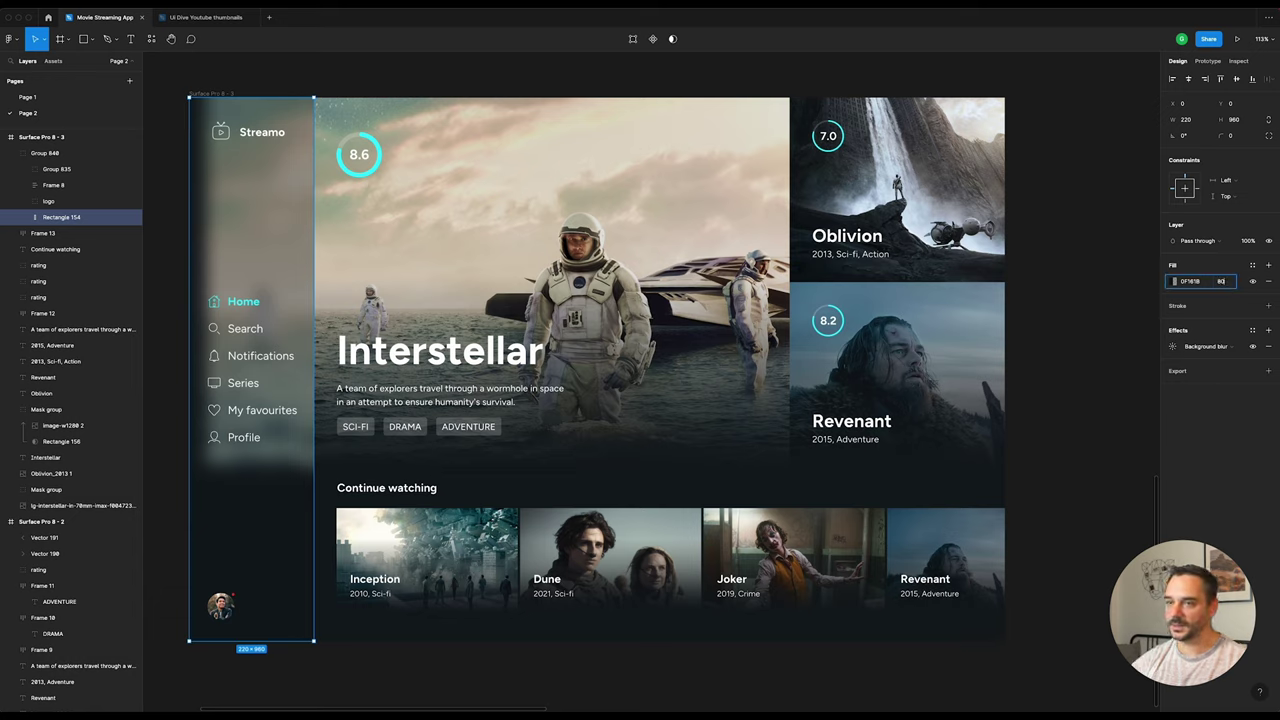
pyautogui.press('Return')
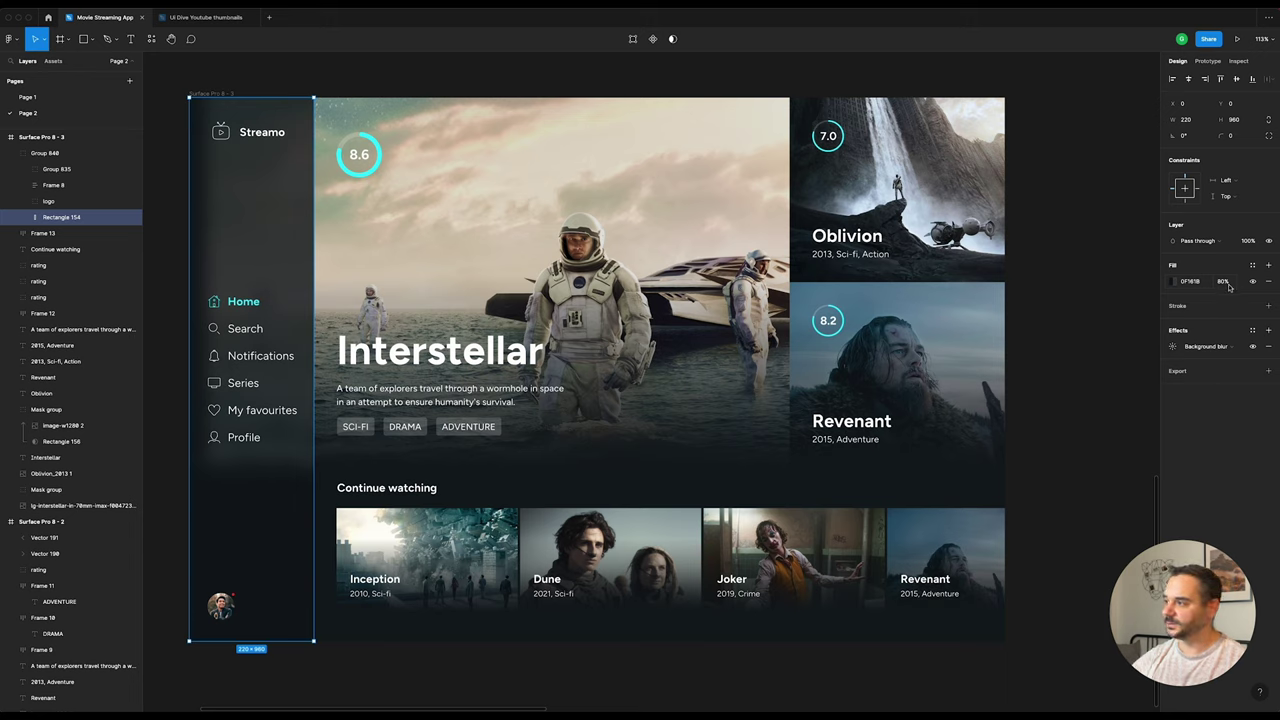
pyautogui.click(1229, 284)
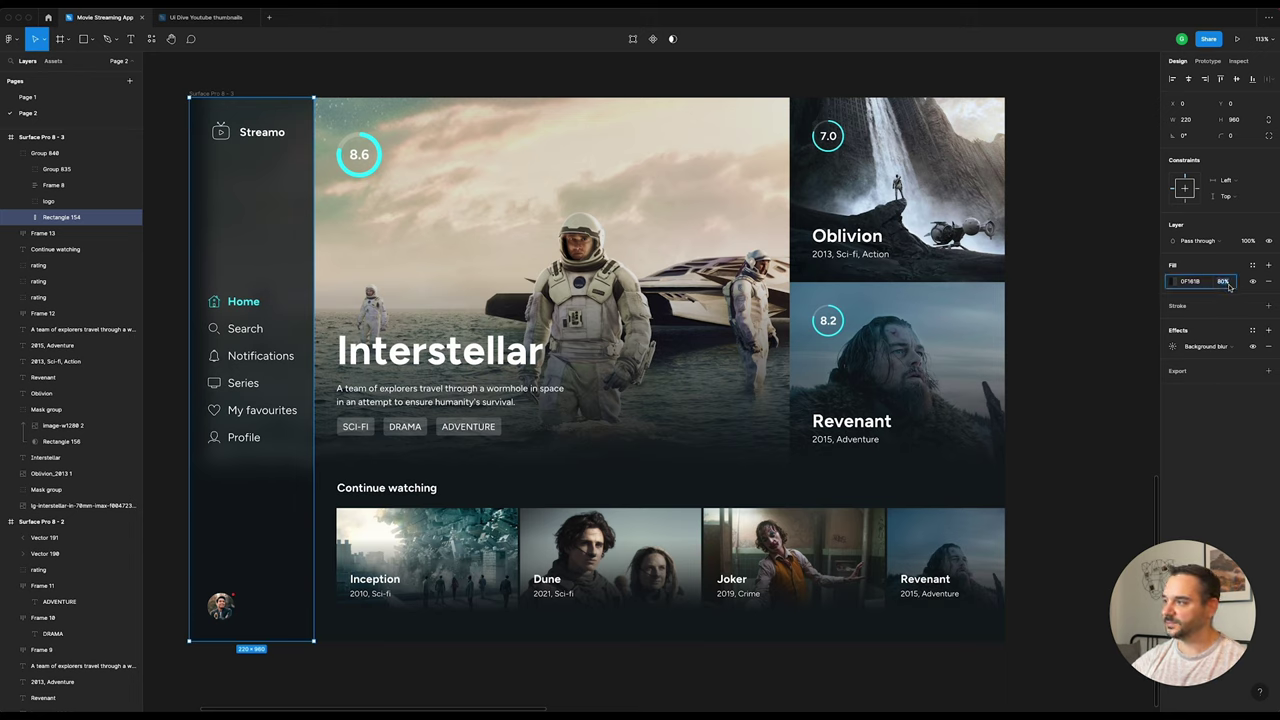
pyautogui.click(1174, 347)
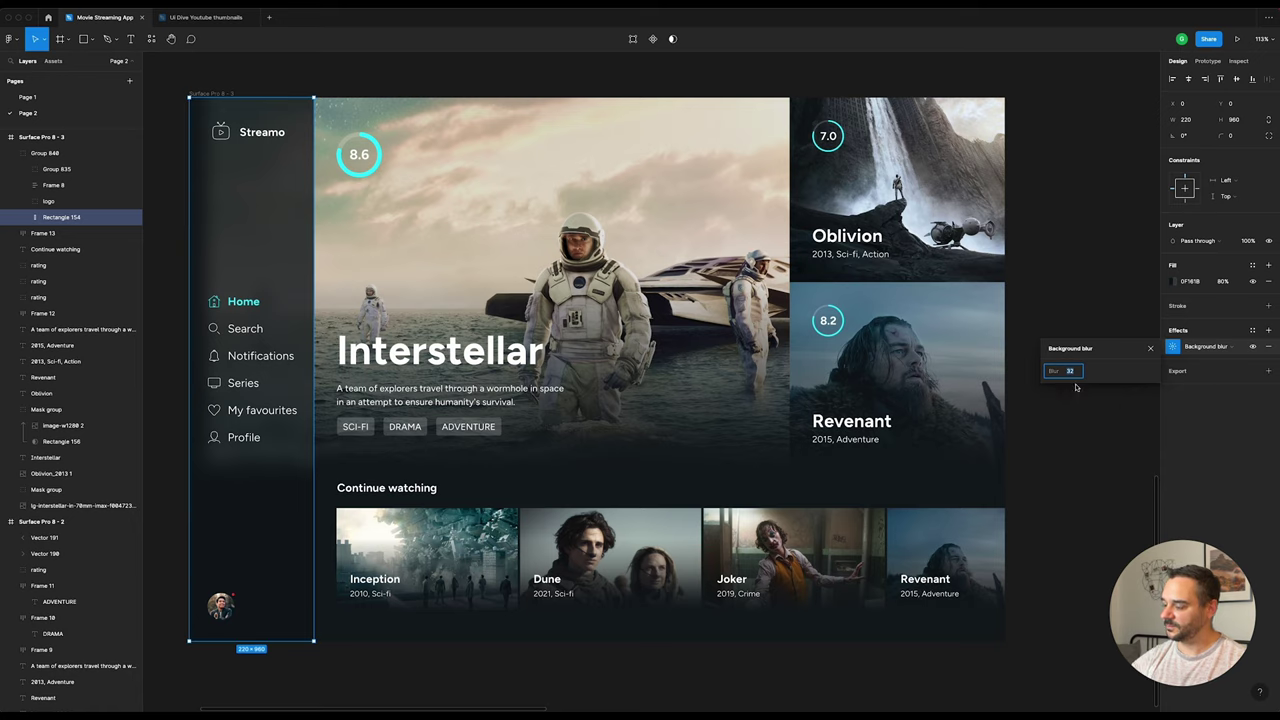
pyautogui.write('64')
pyautogui.press('Return')
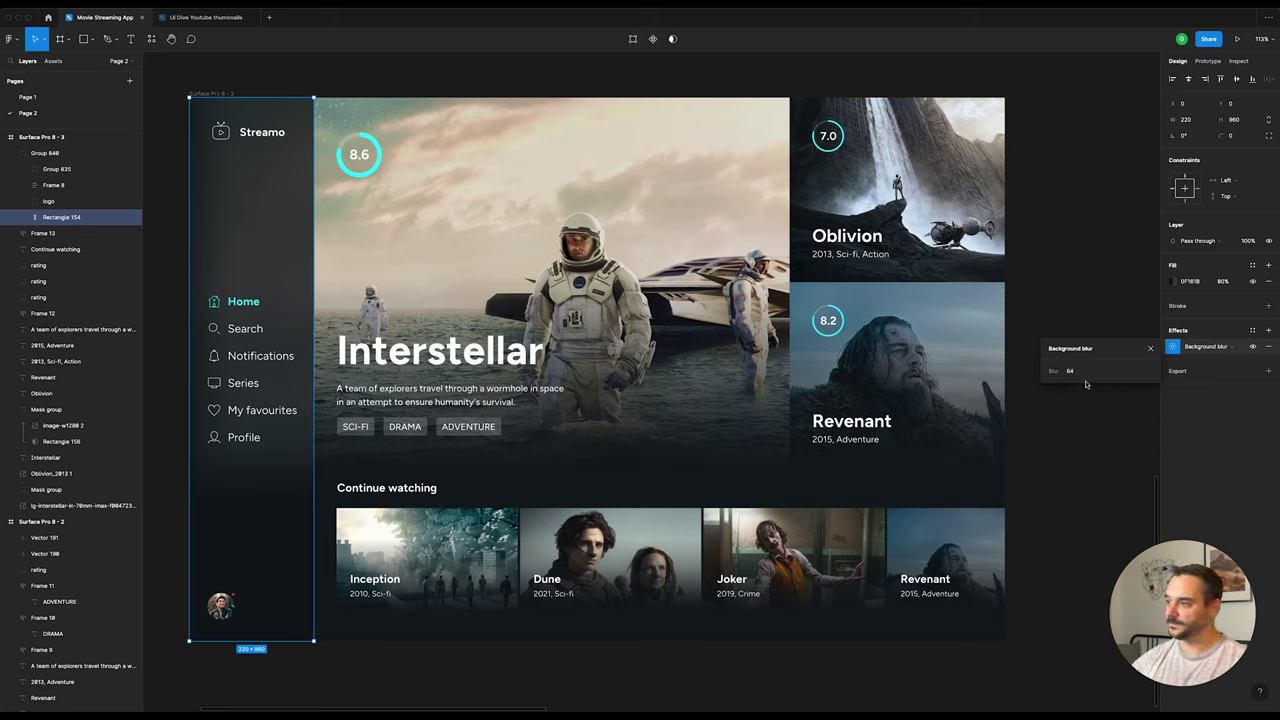
# Step: Raise the sidebar fill opacity to 85% and deselect
pyautogui.click(1224, 282)
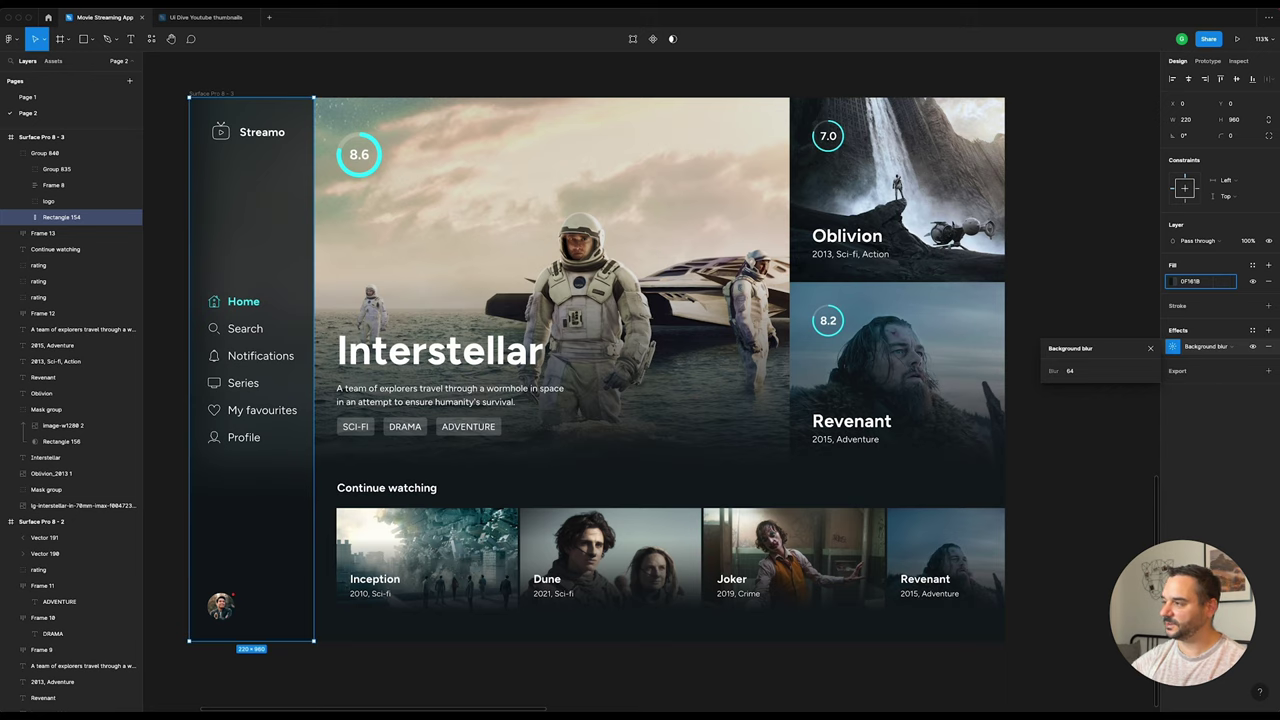
pyautogui.write('80')
pyautogui.press('Return')
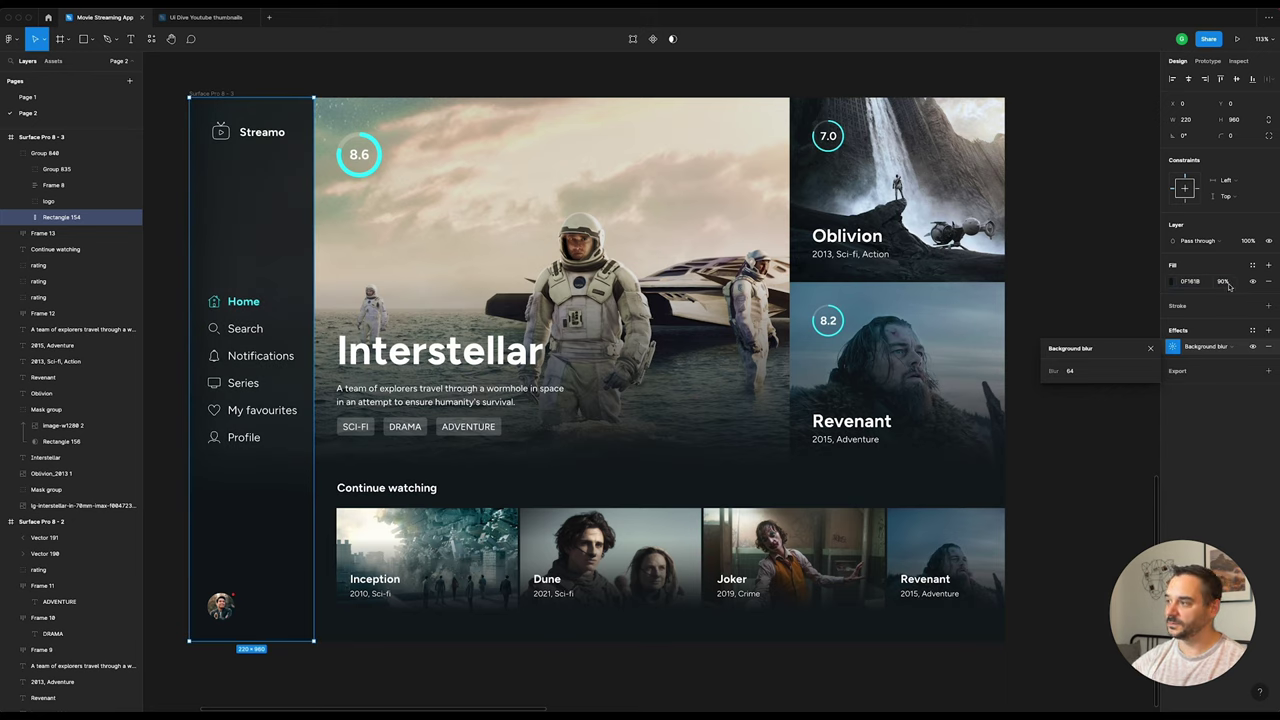
pyautogui.click(1228, 284)
pyautogui.write('85')
pyautogui.press('Return')
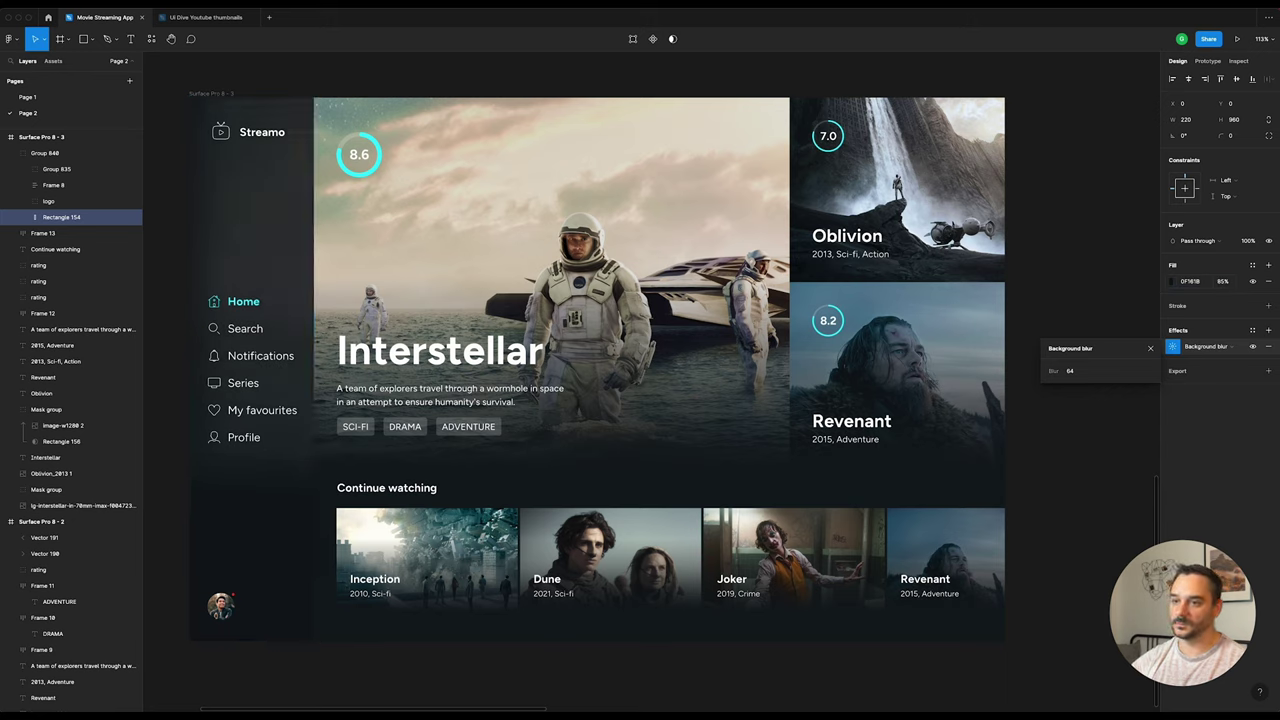
pyautogui.press('Escape')
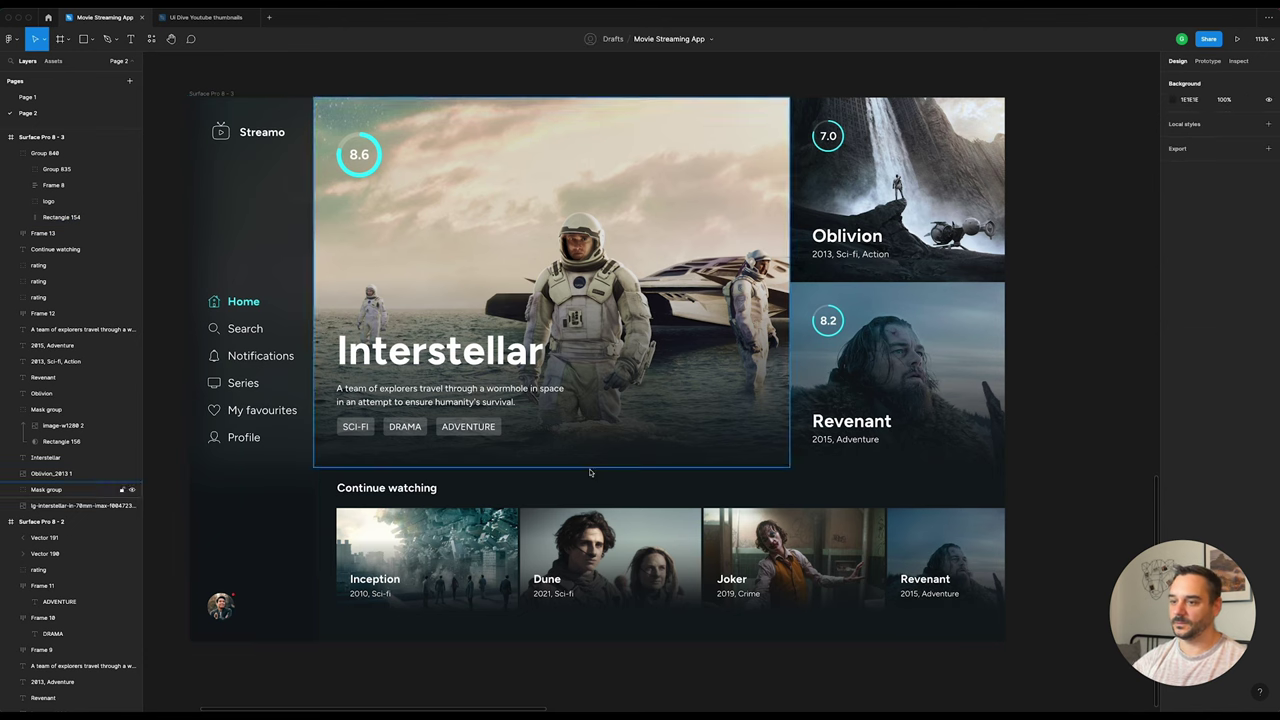
# Step: Draw a large circle filled with #9ABBD2, a lightened blue-grey sampled from the Revenant image
pyautogui.scroll(-5, 590, 472)
pyautogui.scroll(3, 628, 575)
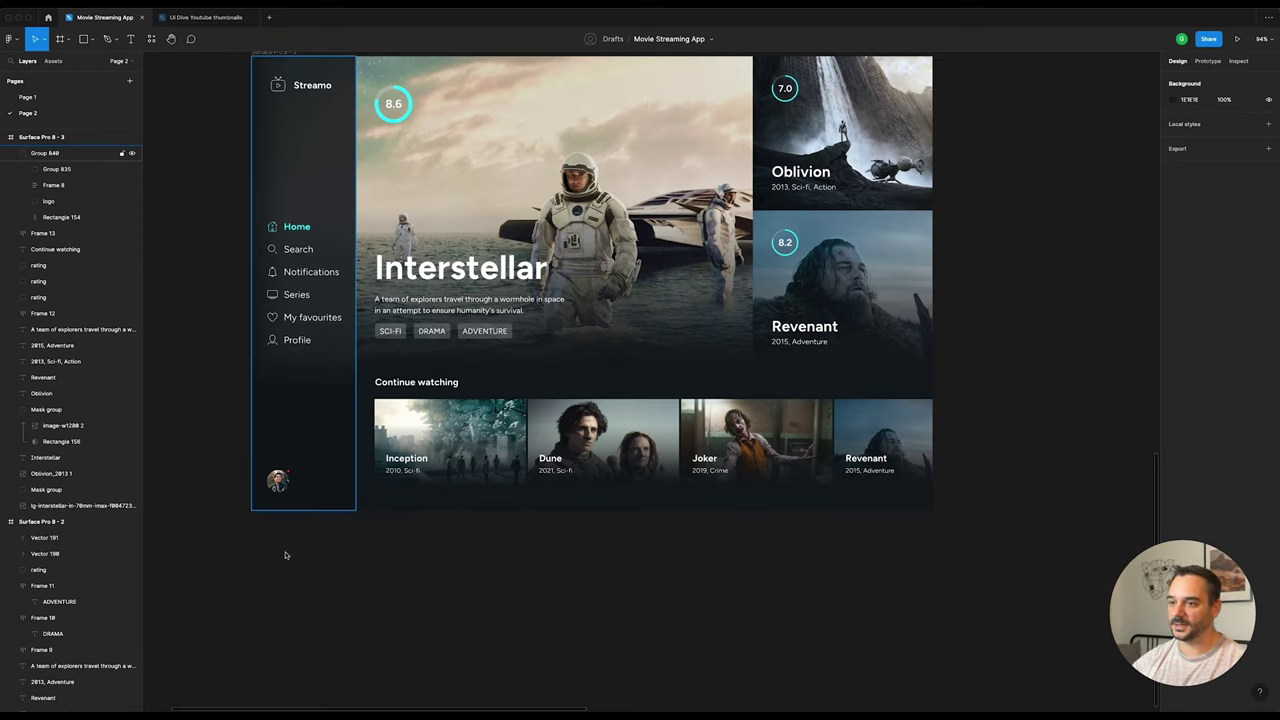
pyautogui.scroll(-3, 460, 596)
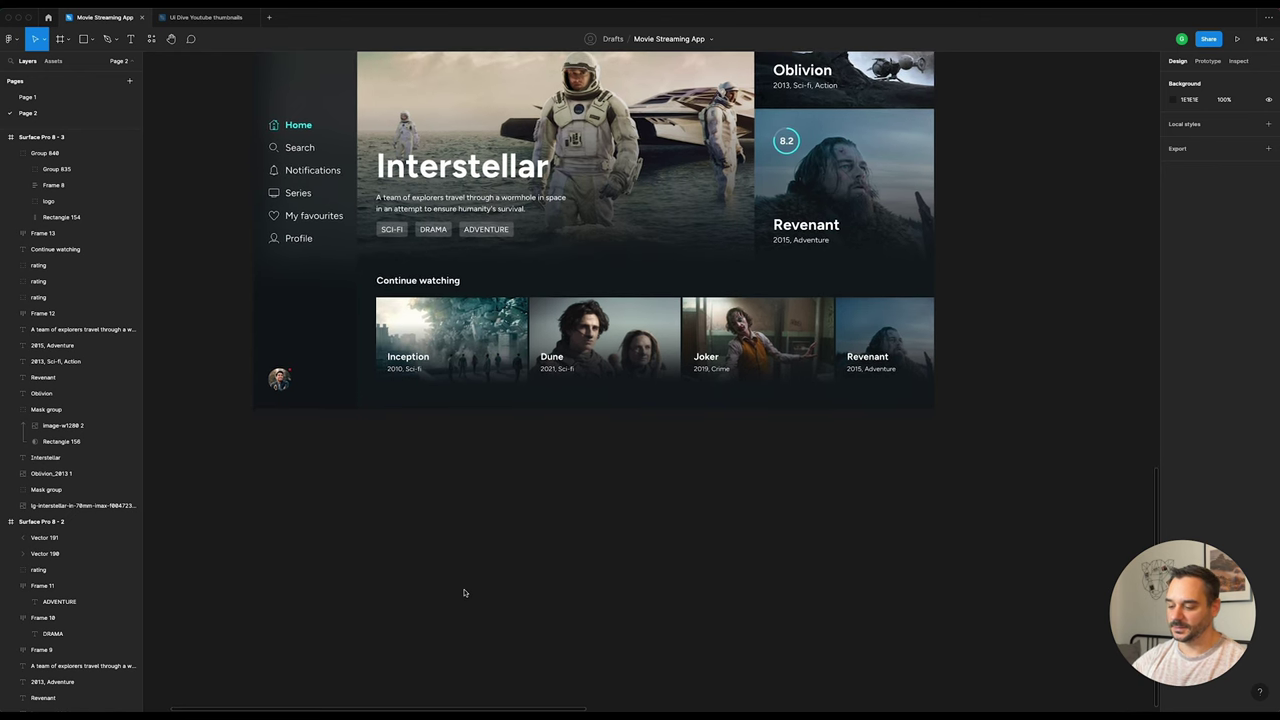
pyautogui.press('o')
pyautogui.moveTo(373, 433); pyautogui.dragTo(585, 641)
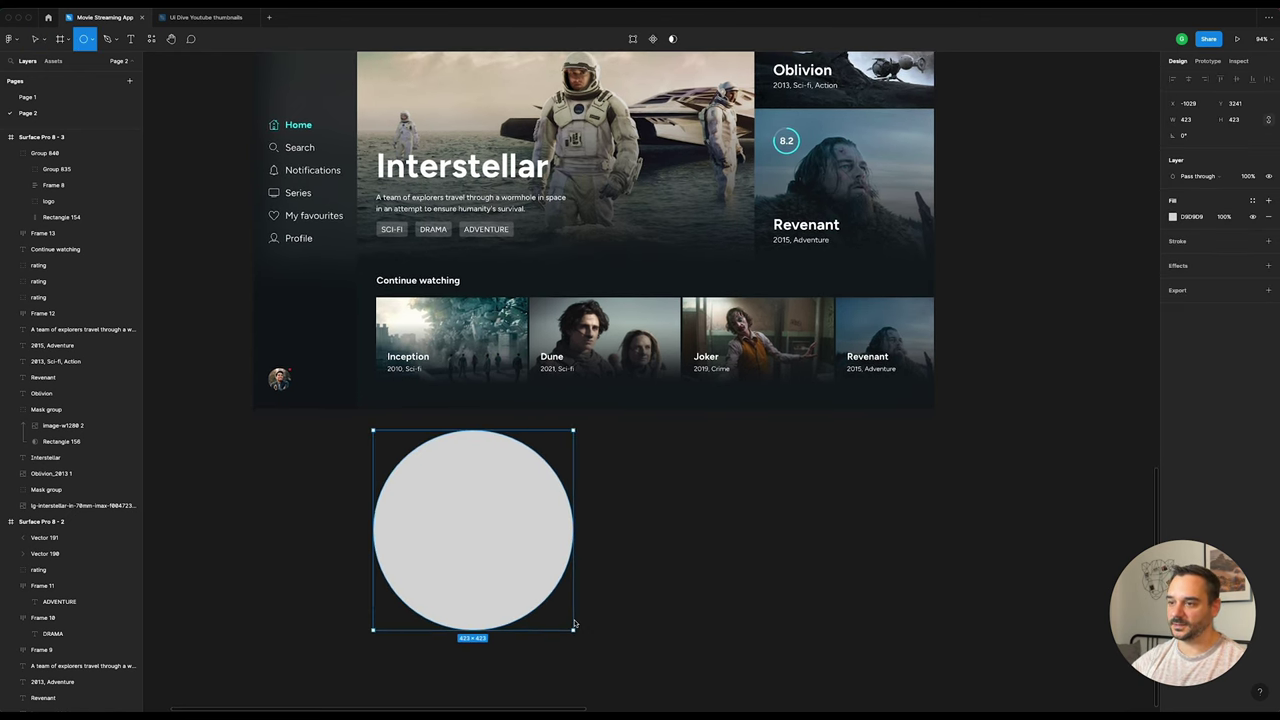
pyautogui.click(1172, 218)
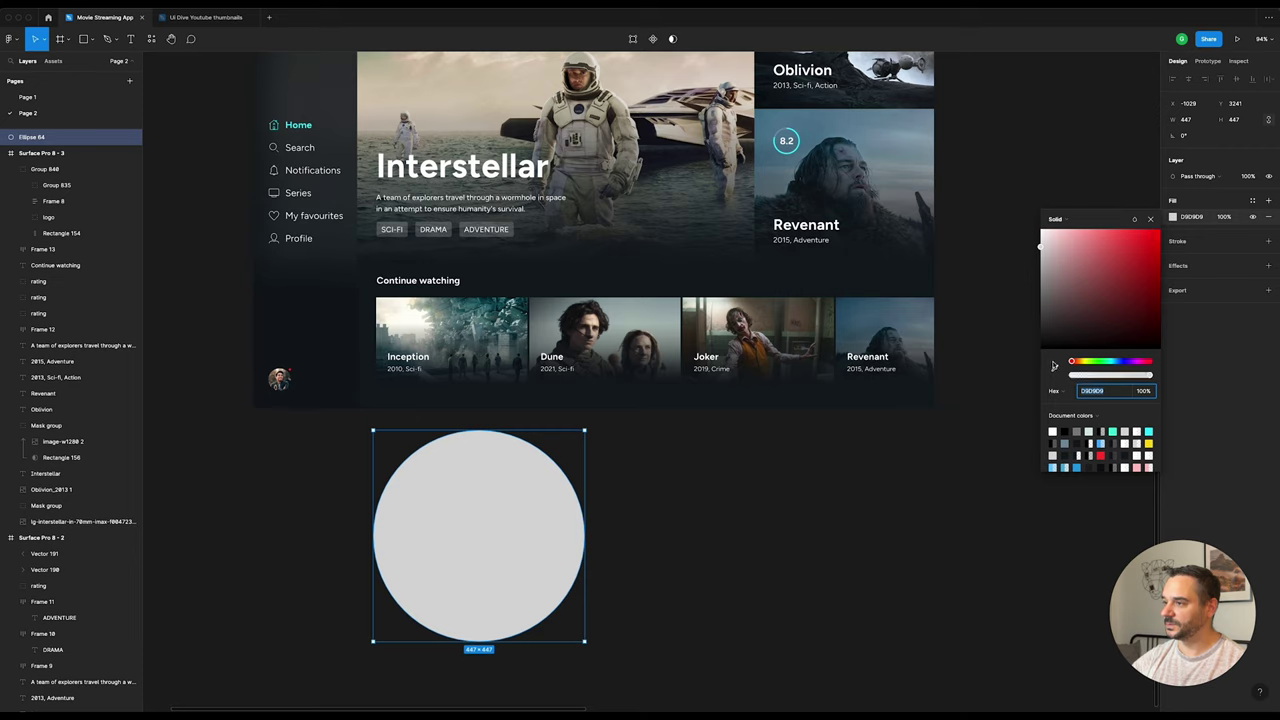
pyautogui.click(1053, 371)
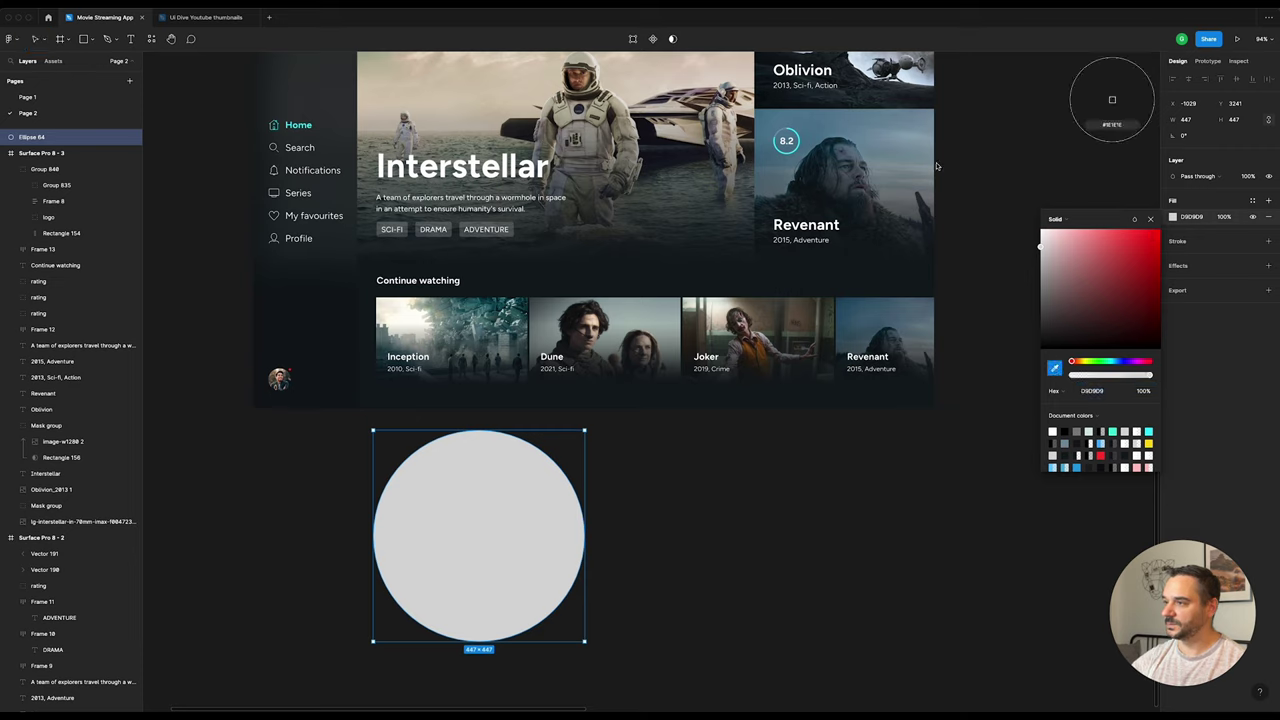
pyautogui.click(831, 124)
pyautogui.moveTo(1089, 279); pyautogui.dragTo(1074, 255)
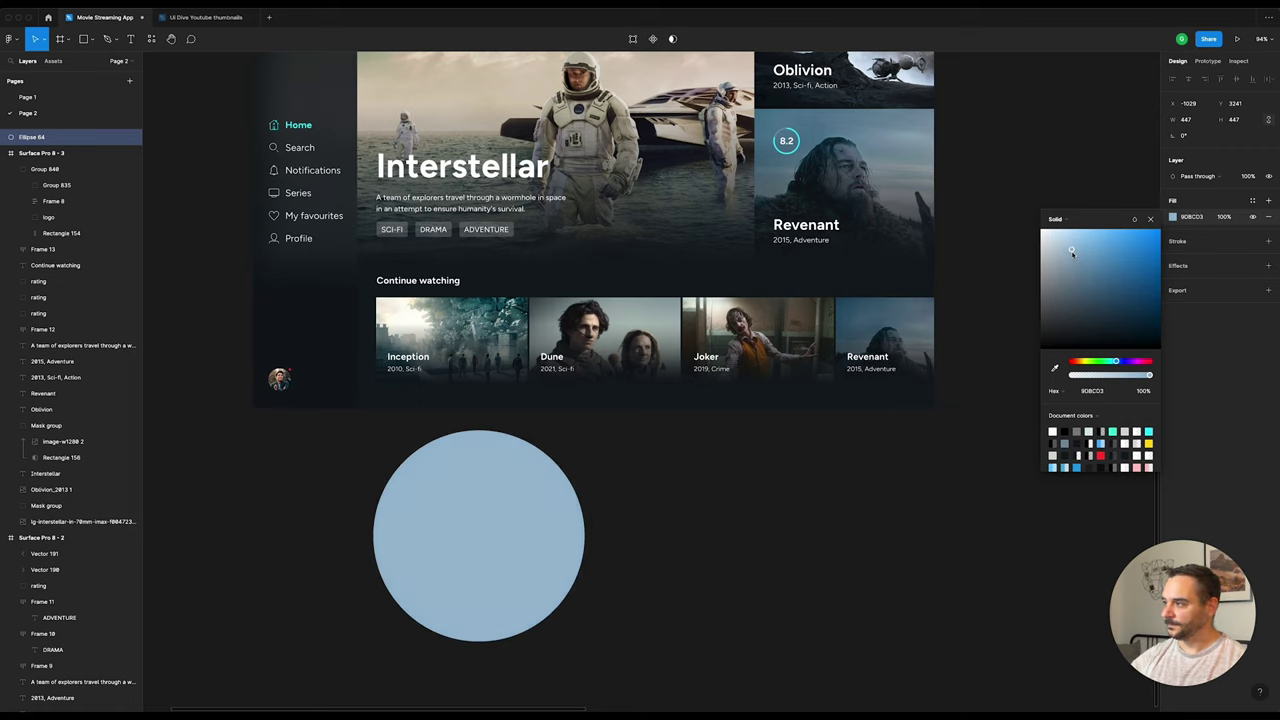
pyautogui.moveTo(1072, 253); pyautogui.dragTo(1072, 249)
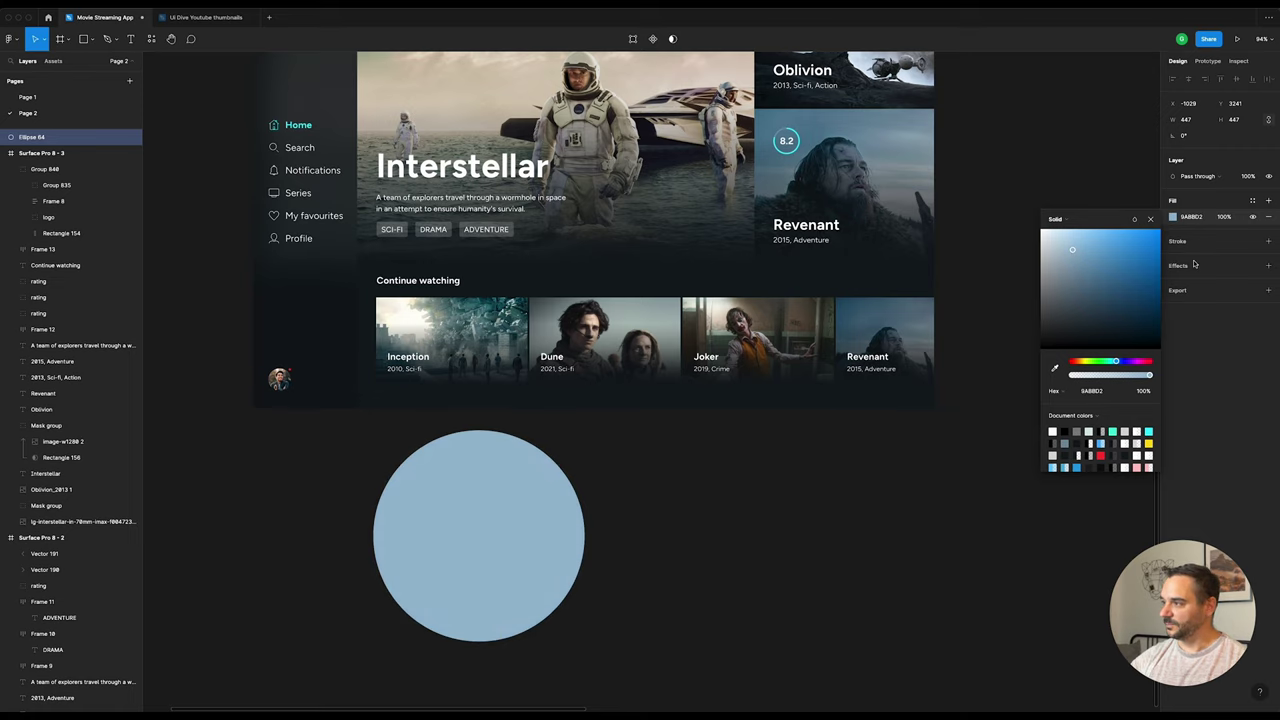
# Step: Give the circle a 400 layer blur and move it over the Continue watching row
pyautogui.click(1268, 267)
pyautogui.click(1200, 282)
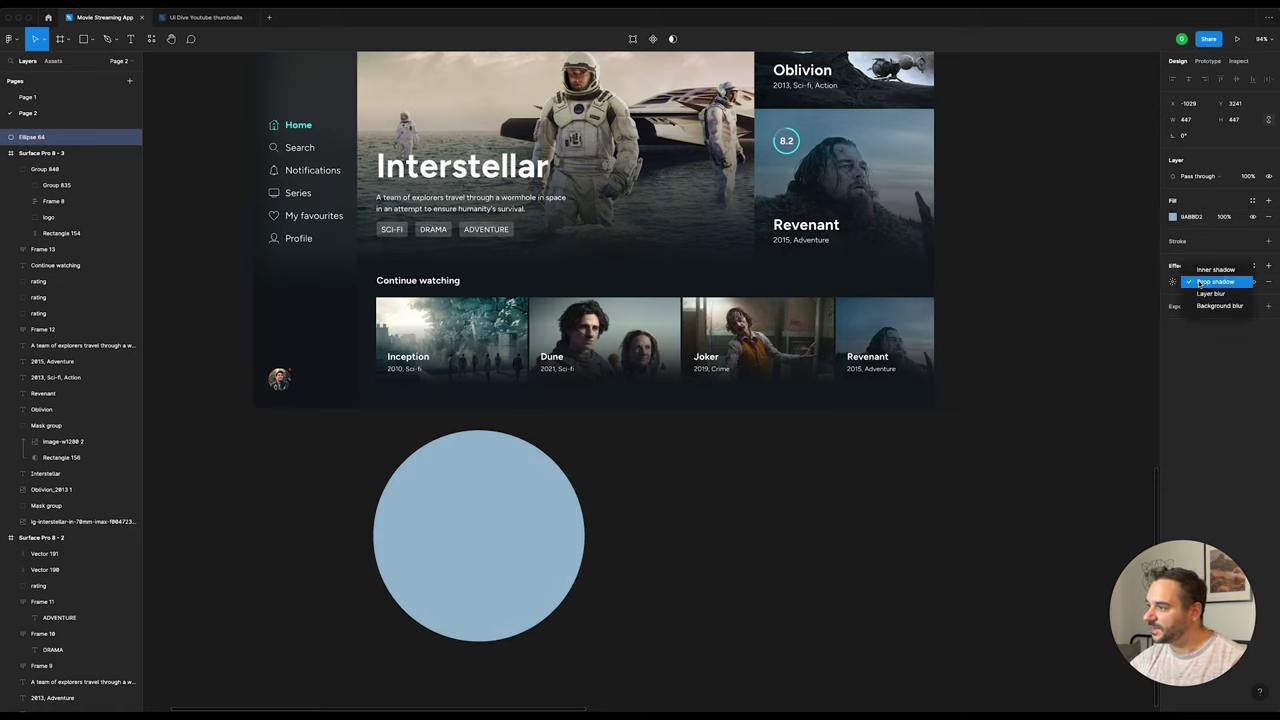
pyautogui.click(1205, 297)
pyautogui.click(1173, 283)
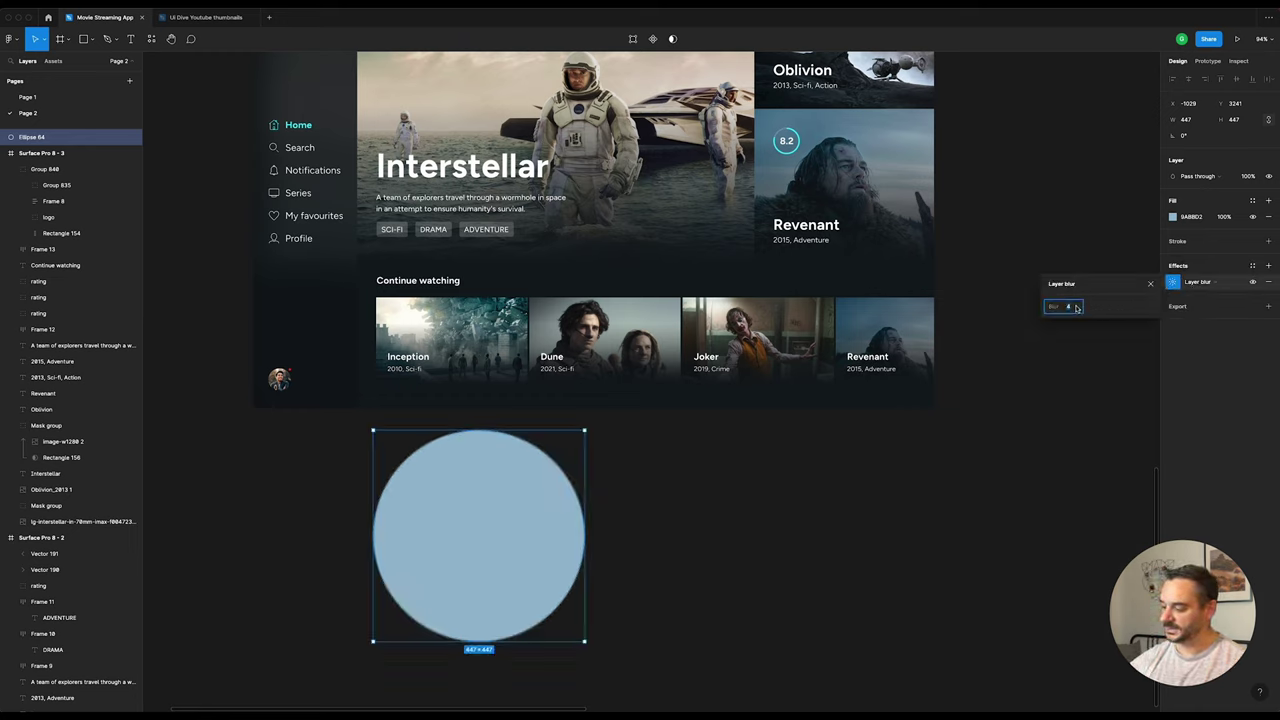
pyautogui.write('4')
pyautogui.press('Return')
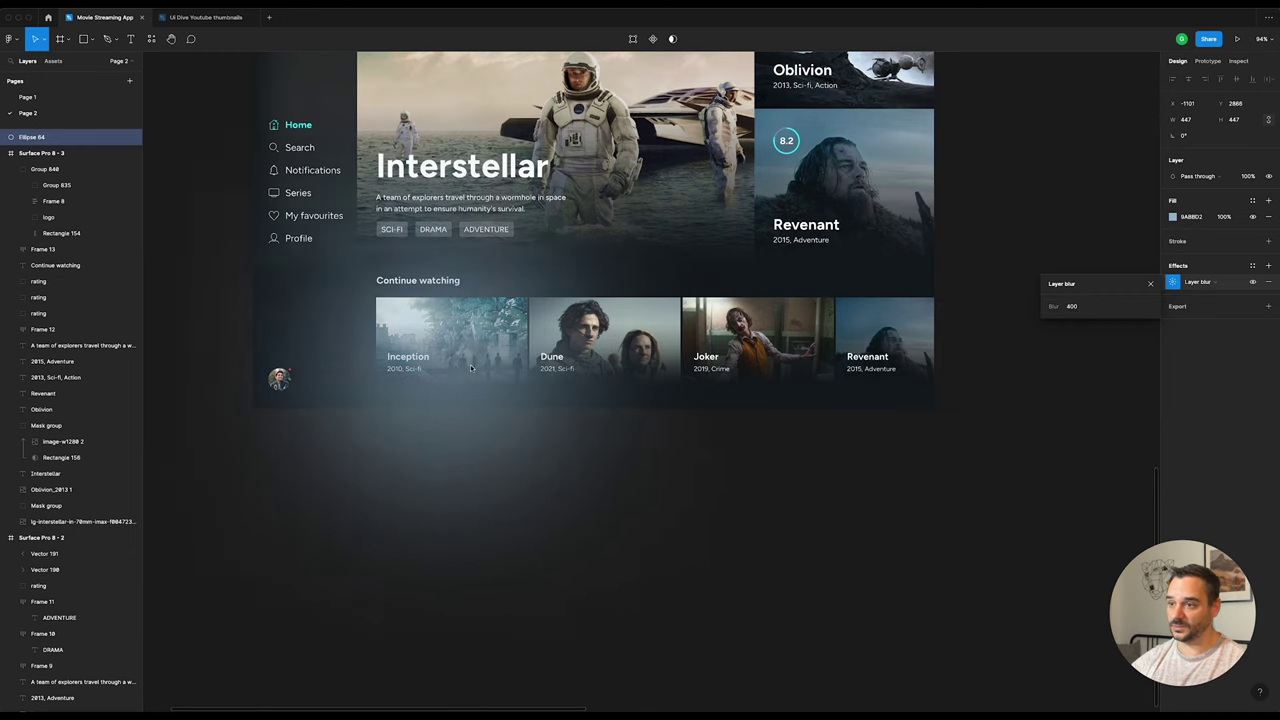
pyautogui.moveTo(503, 554); pyautogui.dragTo(451, 347)
# Step: Send the glow circle to the back and align it at the screen's lower-left edge
pyautogui.rightClick(451, 324)
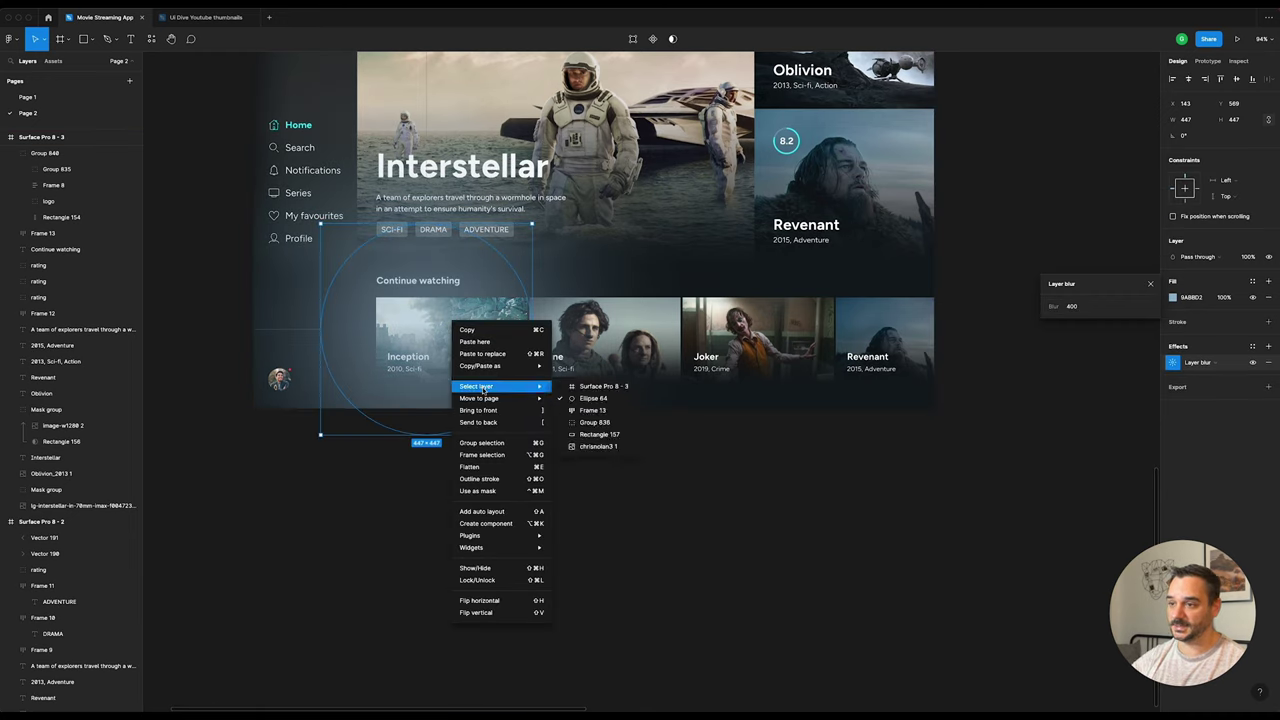
pyautogui.click(478, 422)
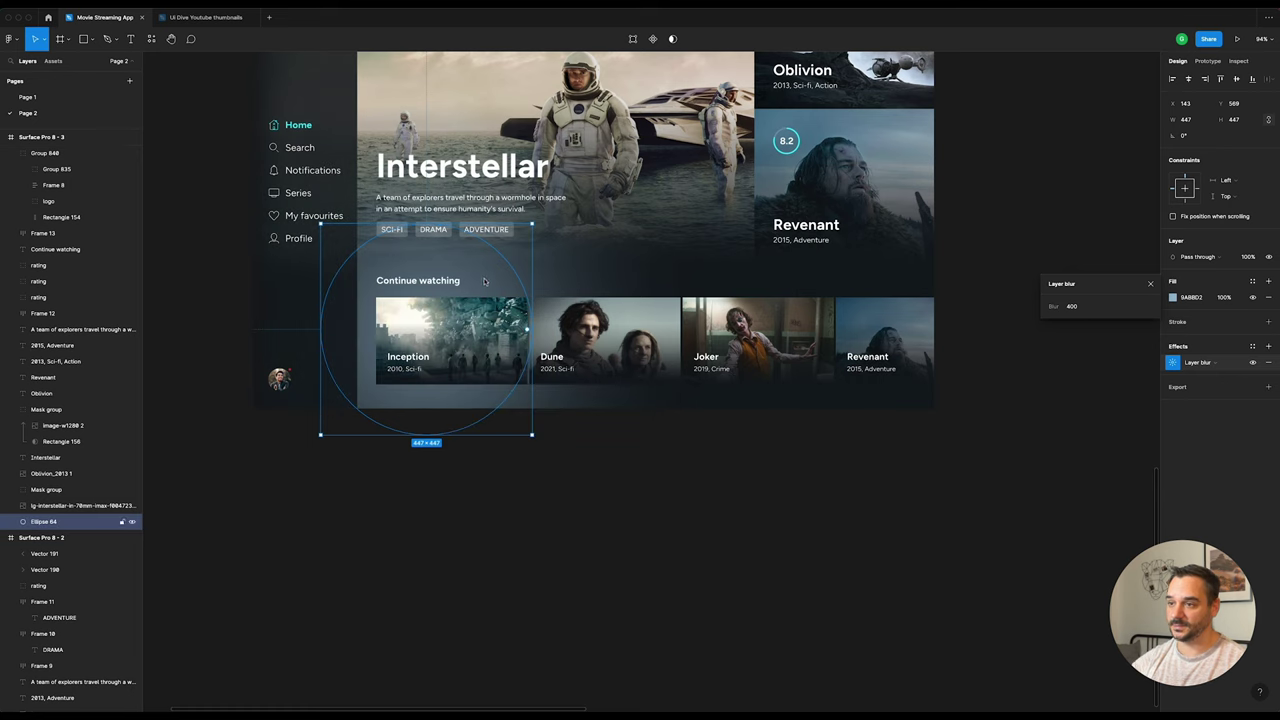
pyautogui.moveTo(461, 325)
pyautogui.mouseDown()
pyautogui.moveTo(436, 416)
pyautogui.moveTo(409, 436)
pyautogui.mouseUp()
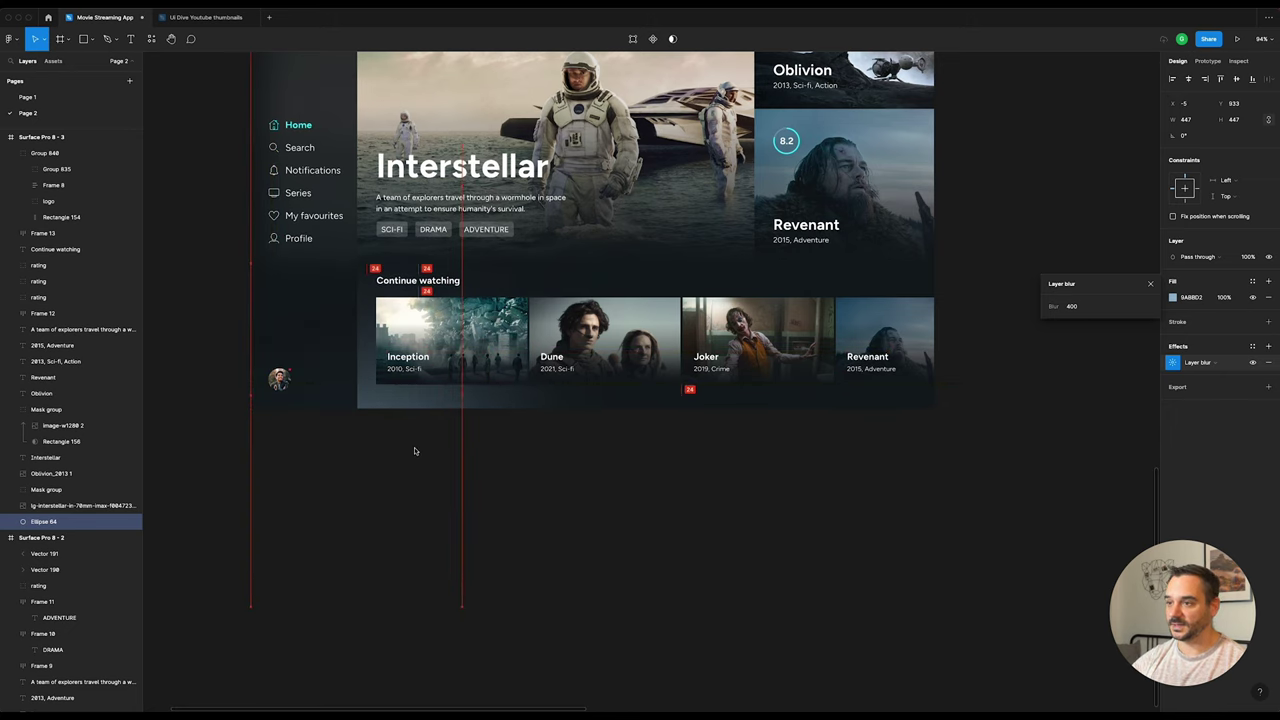
pyautogui.moveTo(409, 436); pyautogui.dragTo(422, 436)
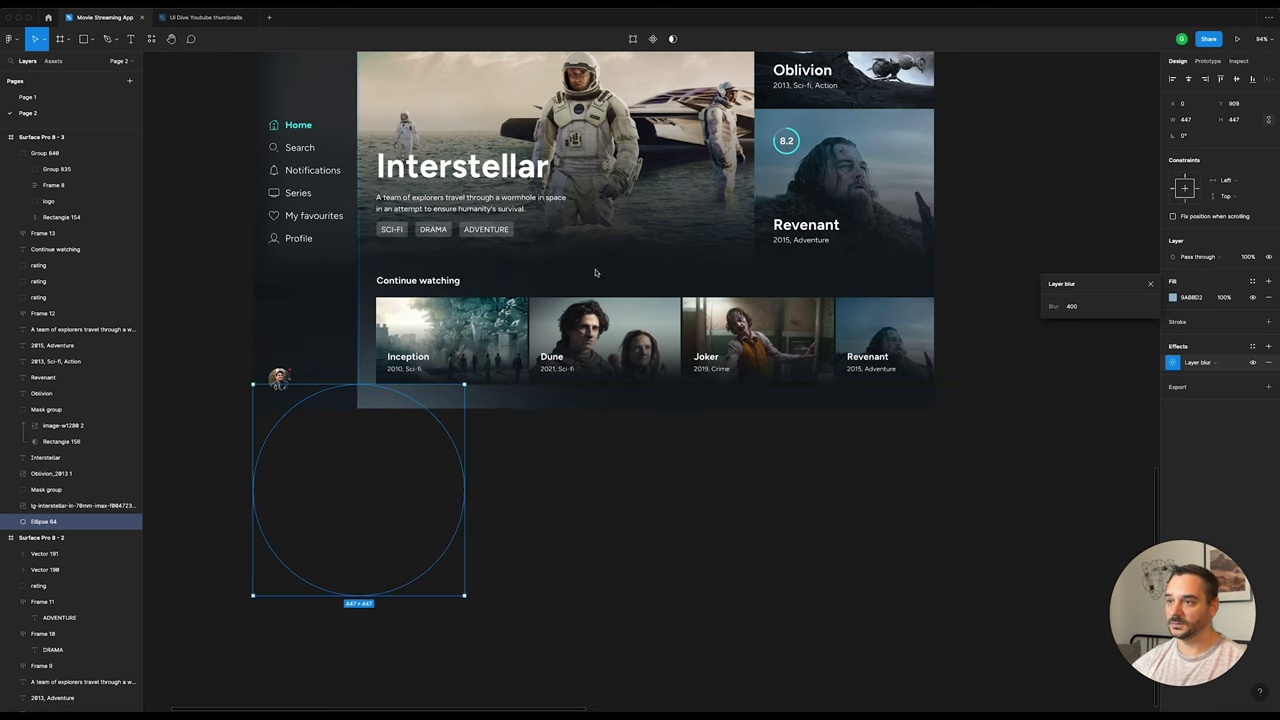
pyautogui.scroll(2, 548, 190)
pyautogui.scroll(3, 552, 300)
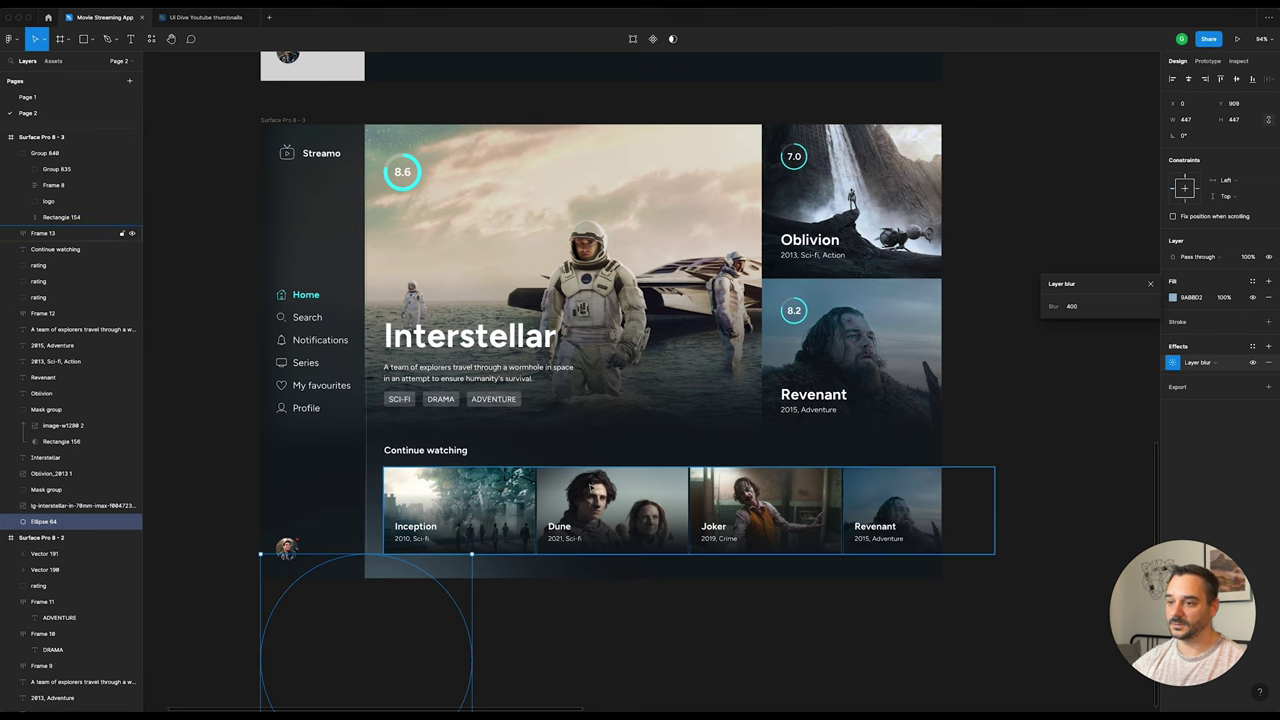
pyautogui.scroll(-1, 555, 482)
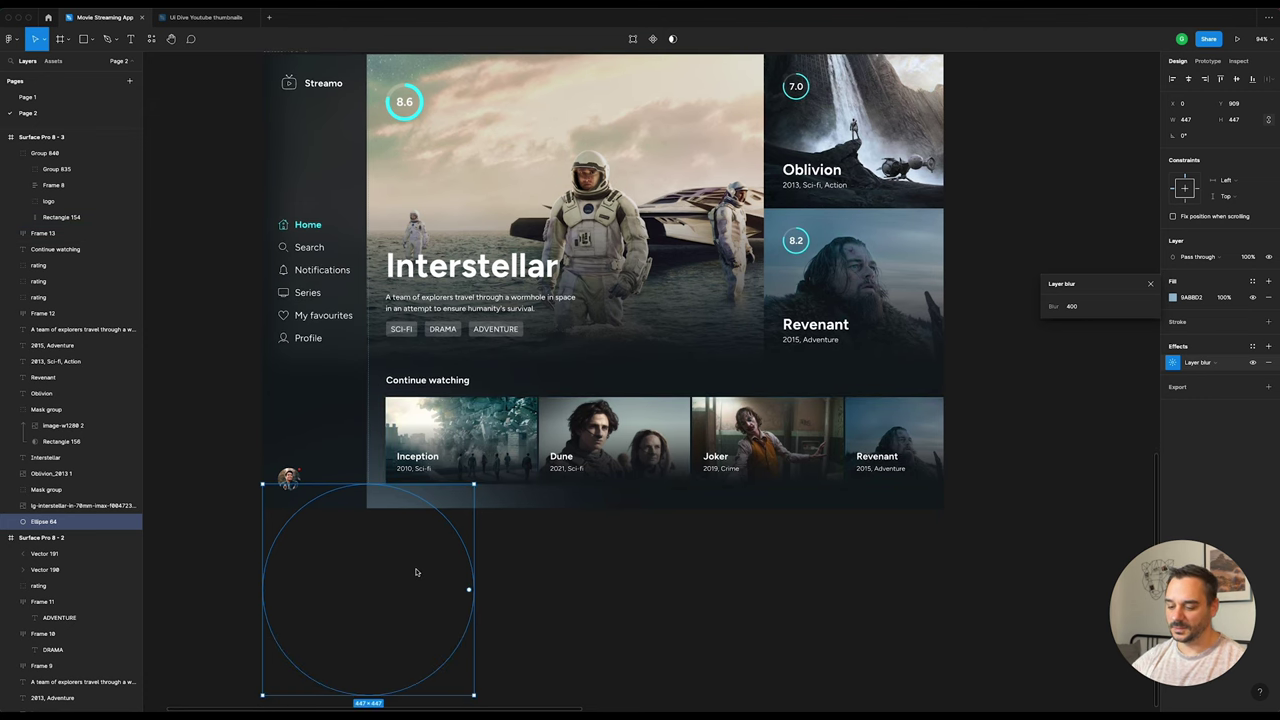
# Step: Try a duplicate glow near the top-left, then delete it, leaving Ellipse 64
pyautogui.moveTo(402, 589); pyautogui.dragTo(538, 185)
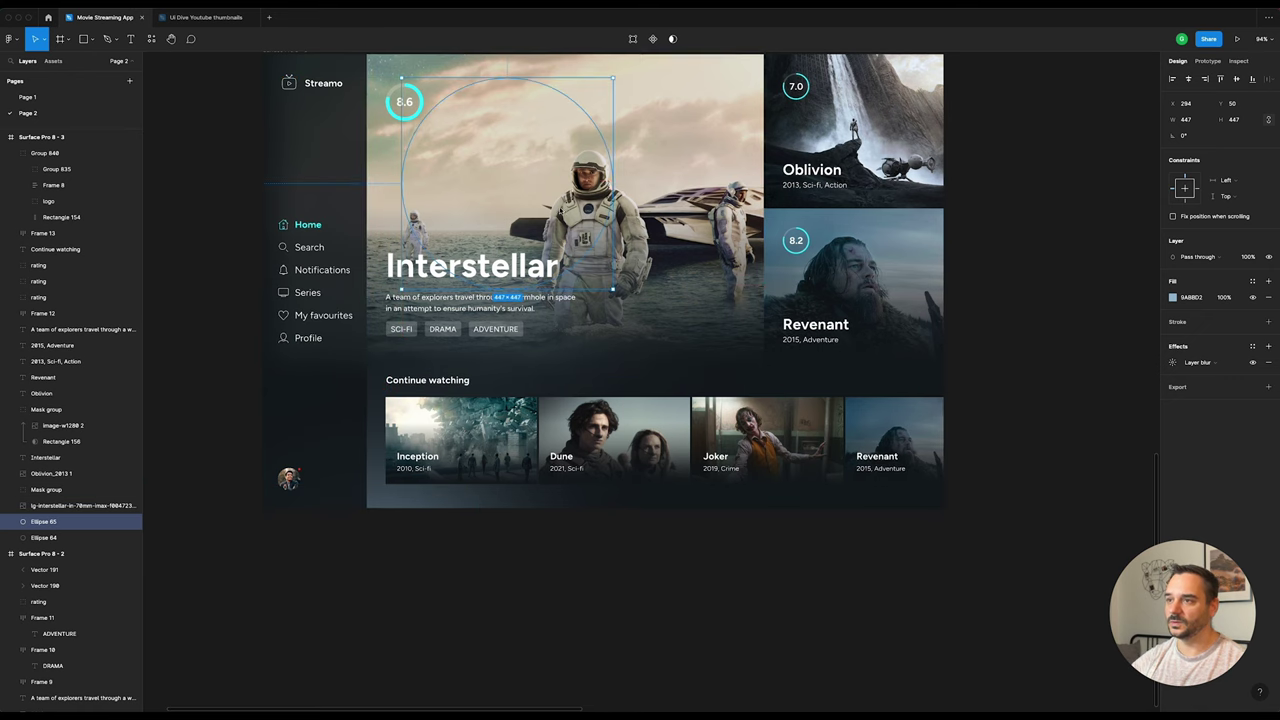
pyautogui.moveTo(538, 185)
pyautogui.mouseDown()
pyautogui.moveTo(401, 148)
pyautogui.moveTo(405, 165)
pyautogui.mouseUp()
pyautogui.scroll(3, 409, 296)
pyautogui.moveTo(409, 296)
pyautogui.mouseDown()
pyautogui.moveTo(393, 313)
pyautogui.moveTo(395, 280)
pyautogui.mouseUp()
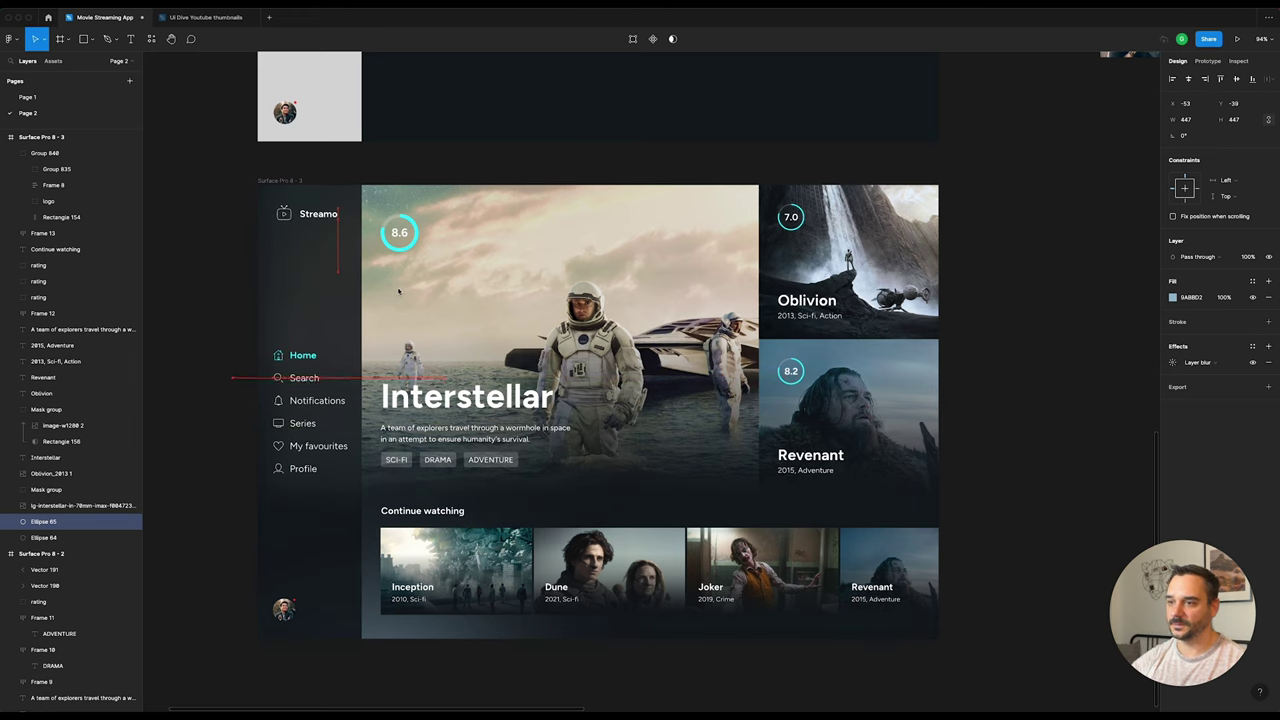
pyautogui.moveTo(395, 280); pyautogui.dragTo(399, 292)
pyautogui.press('Delete')
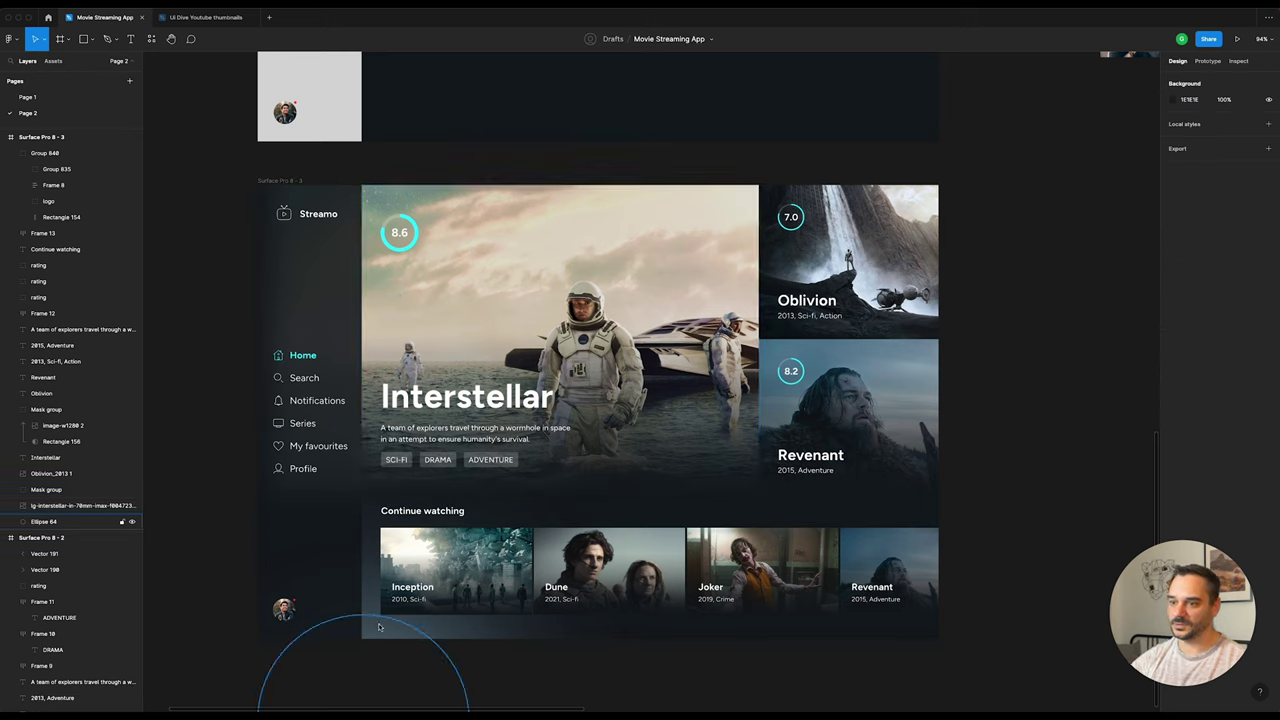
pyautogui.click(300, 665)
pyautogui.click(970, 375)
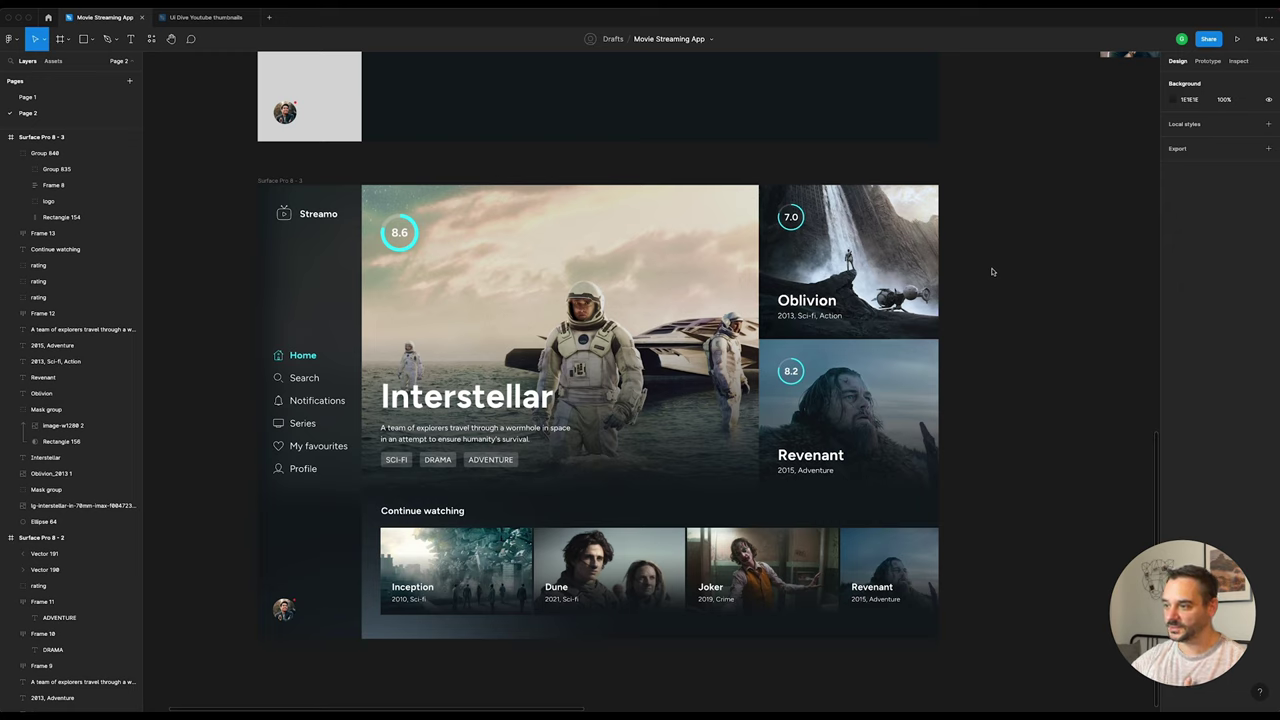
# Step: Duplicate the Inception card image and reshape it into a short thin bar along the card bottom
pyautogui.click(822, 457)
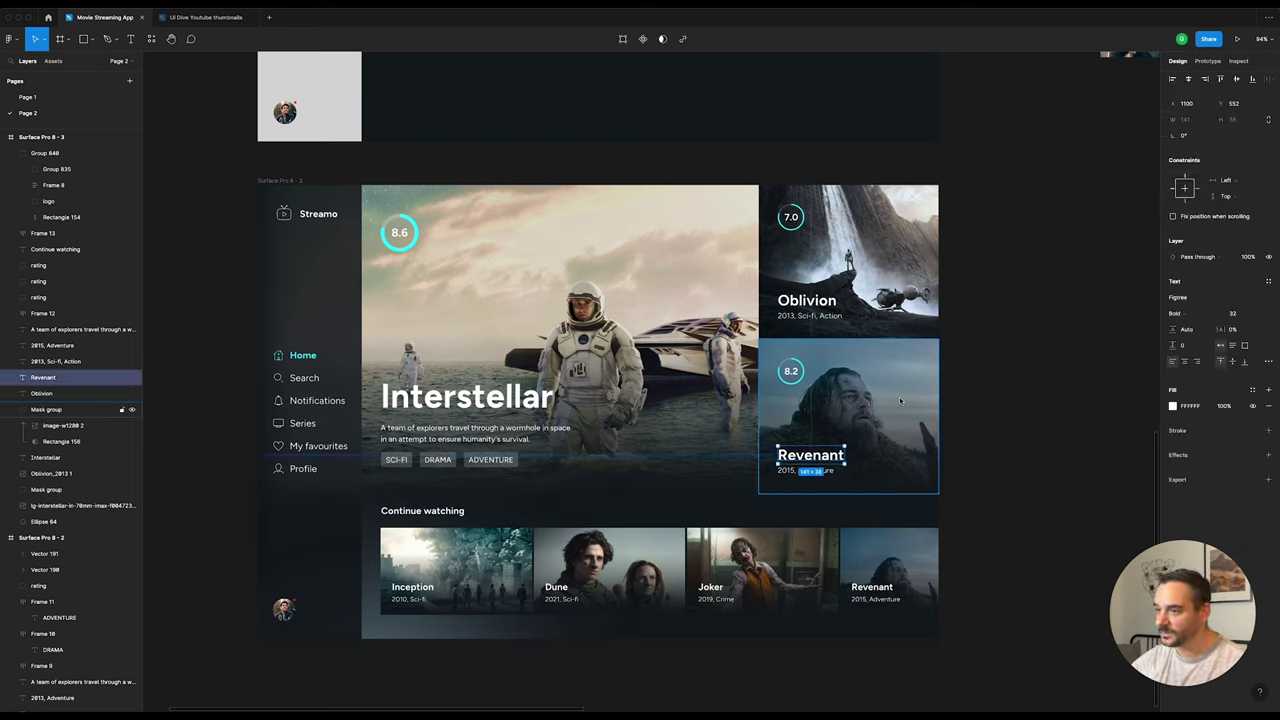
pyautogui.click(1016, 347)
pyautogui.hscroll(2, 1007, 348)
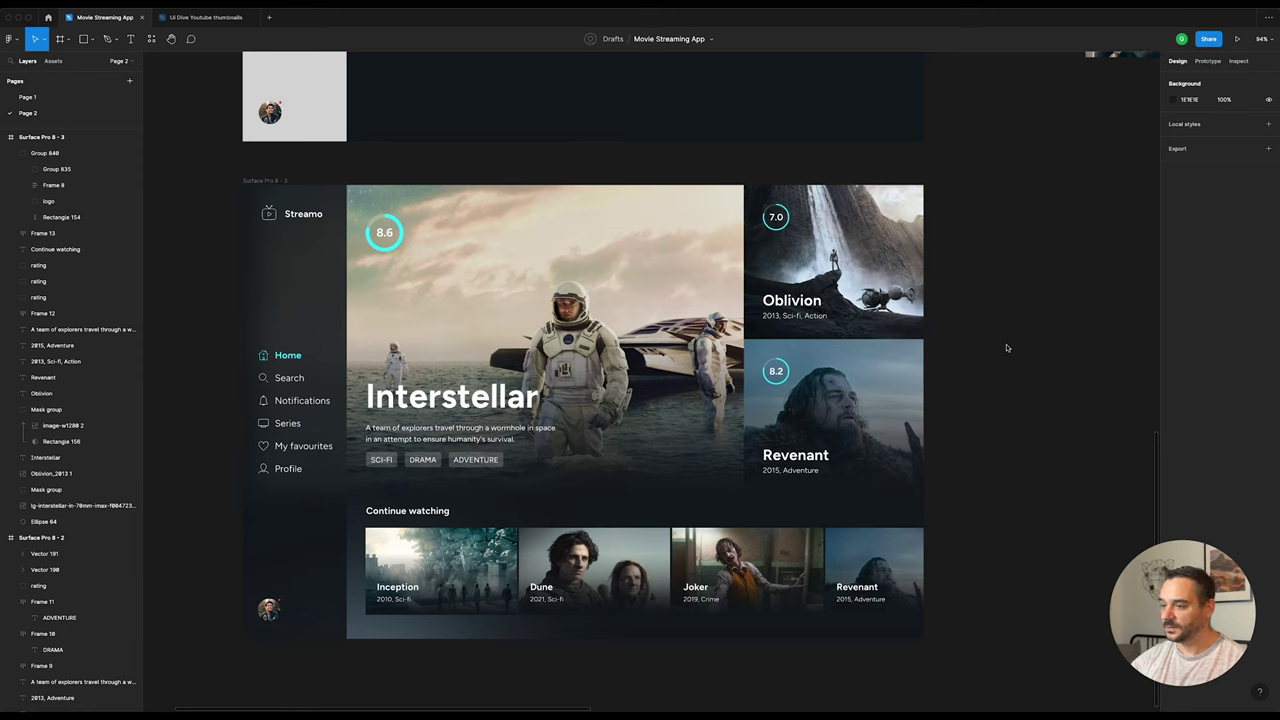
pyautogui.click(426, 592)
pyautogui.scroll(-2, 415, 580)
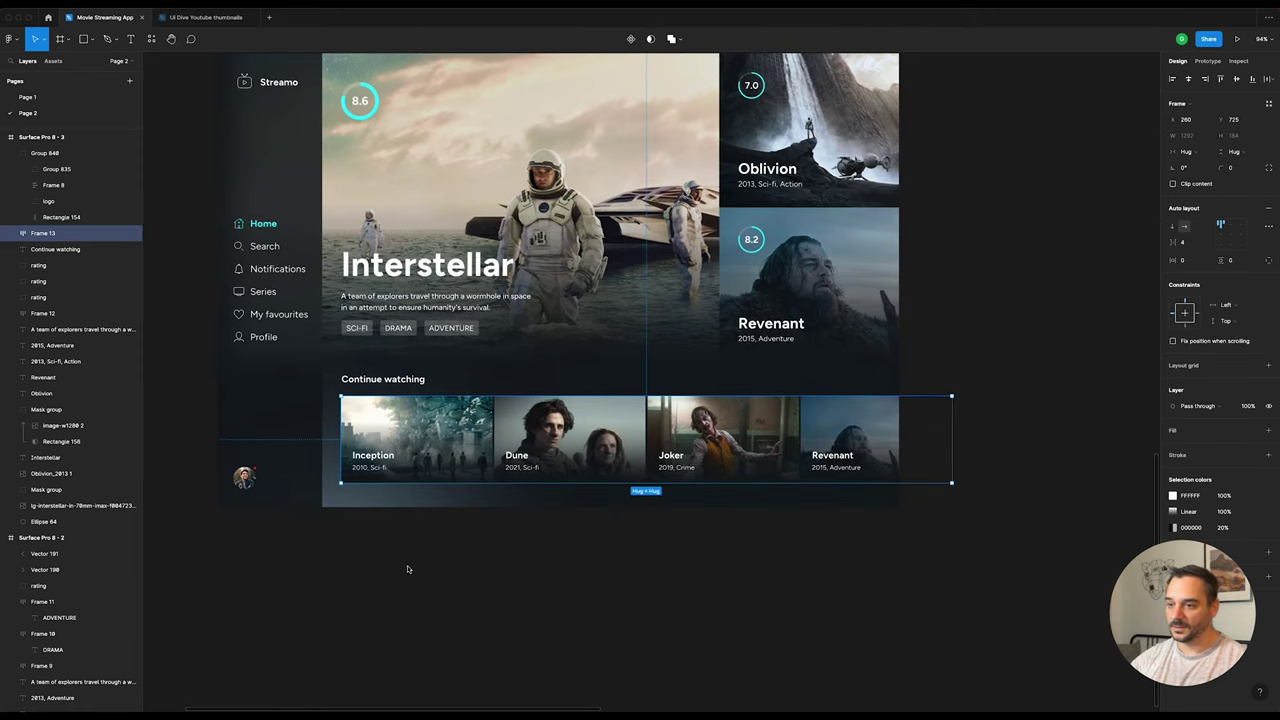
pyautogui.scroll(5, 410, 570)
pyautogui.doubleClick(417, 466)
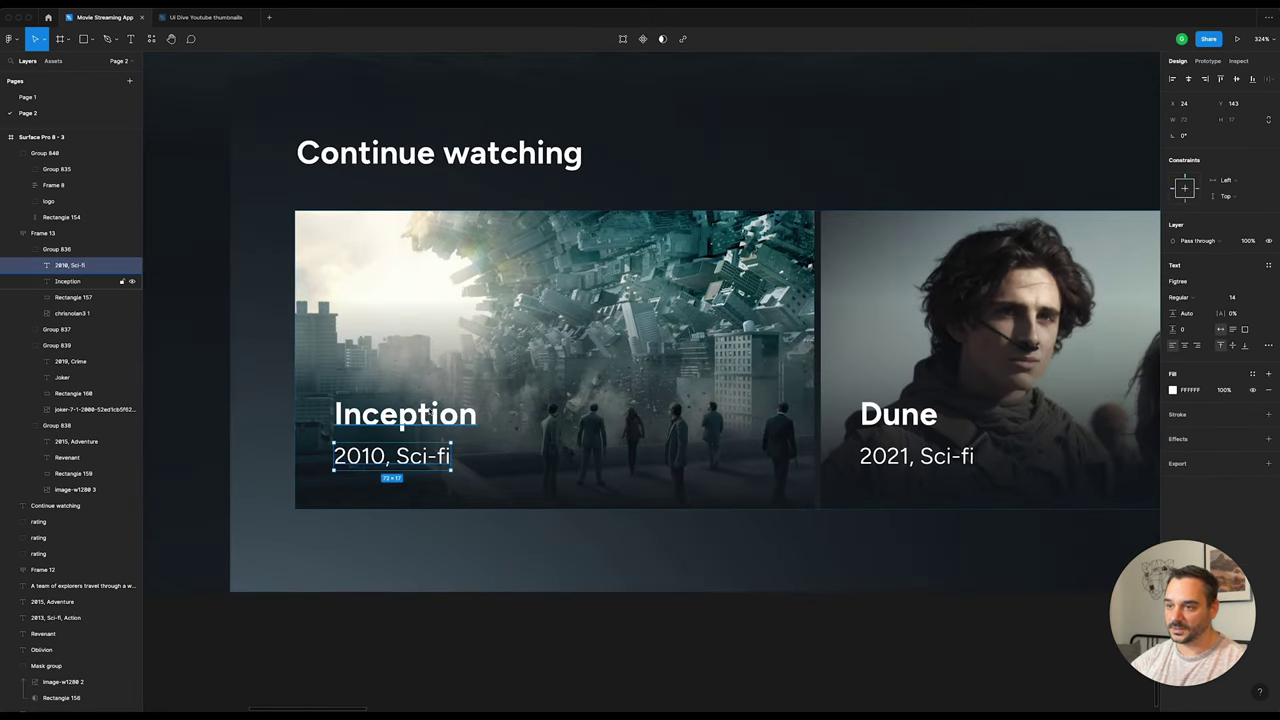
pyautogui.keyDown('shift'); pyautogui.click(423, 415); pyautogui.keyUp('shift')
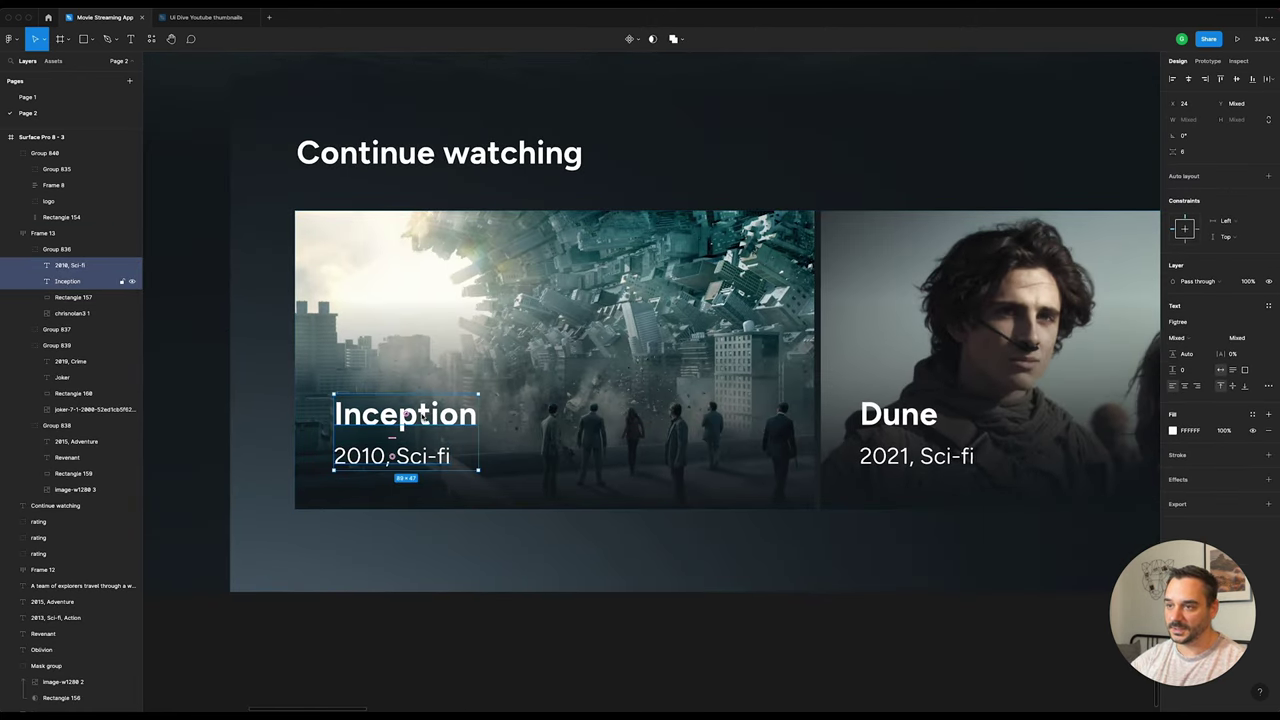
pyautogui.click(502, 497)
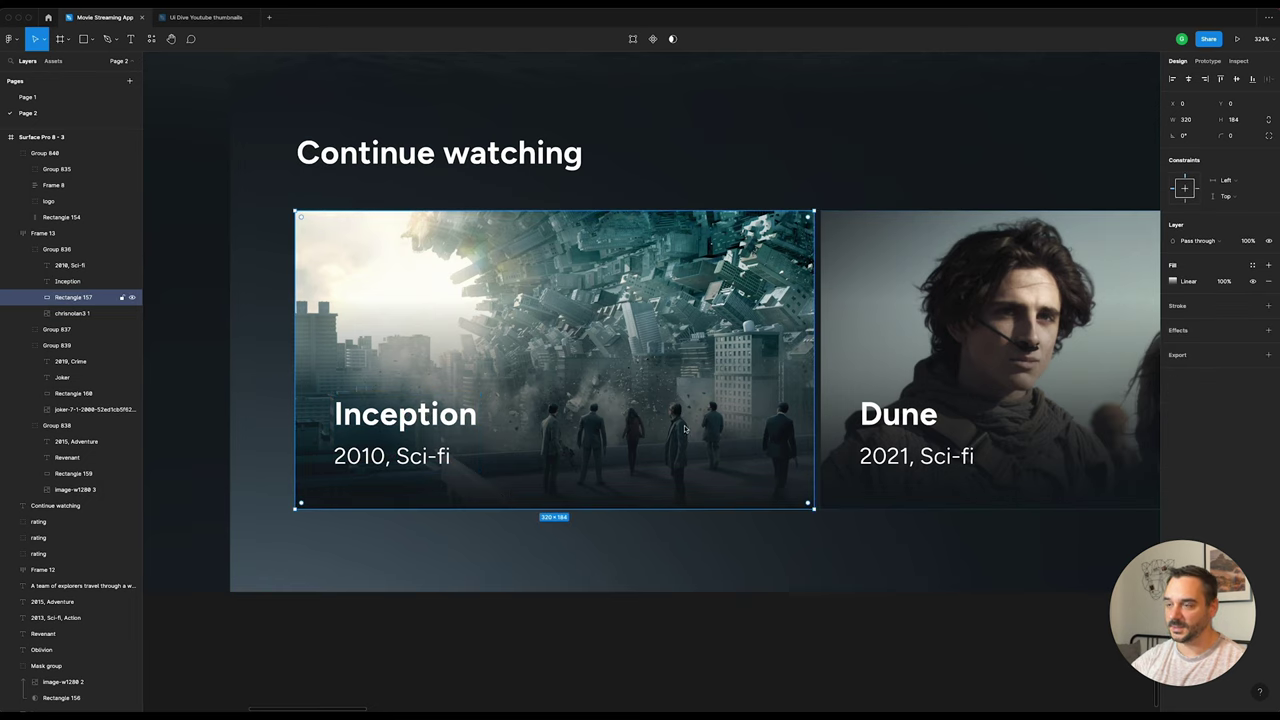
pyautogui.hotkey('ctrl', 'd')
pyautogui.moveTo(617, 212); pyautogui.dragTo(612, 504)
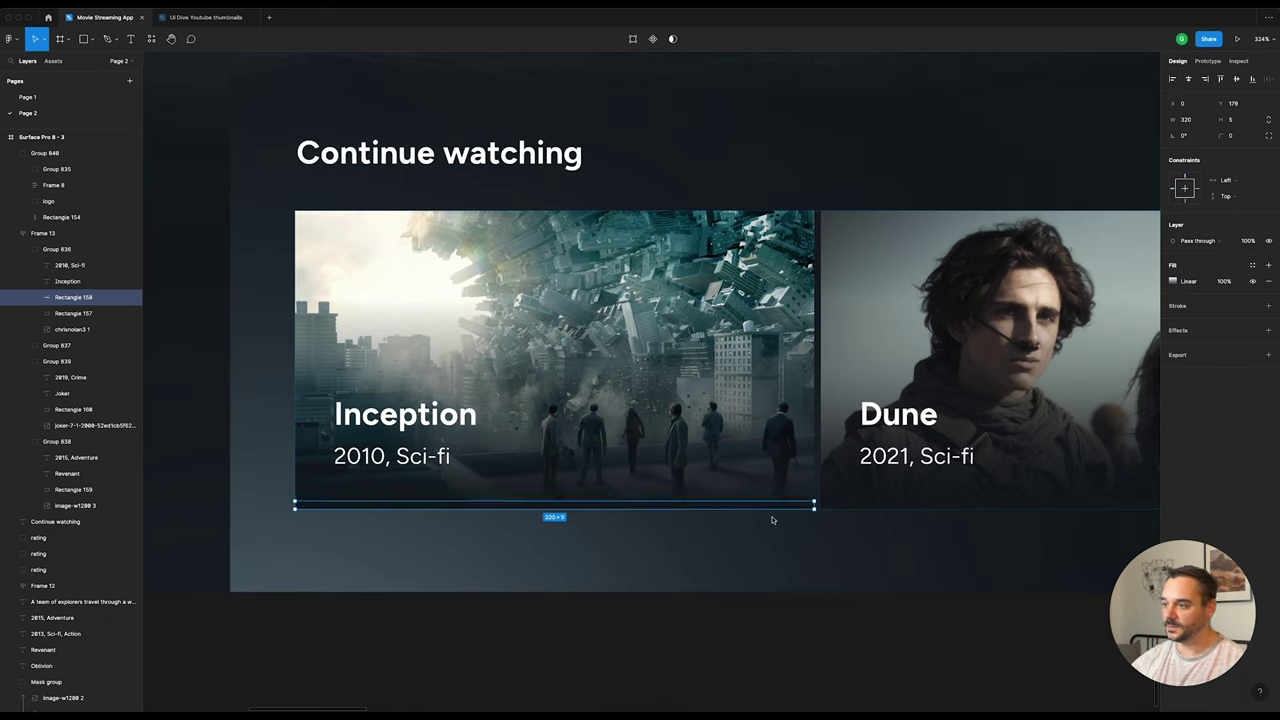
pyautogui.moveTo(815, 509); pyautogui.dragTo(431, 507)
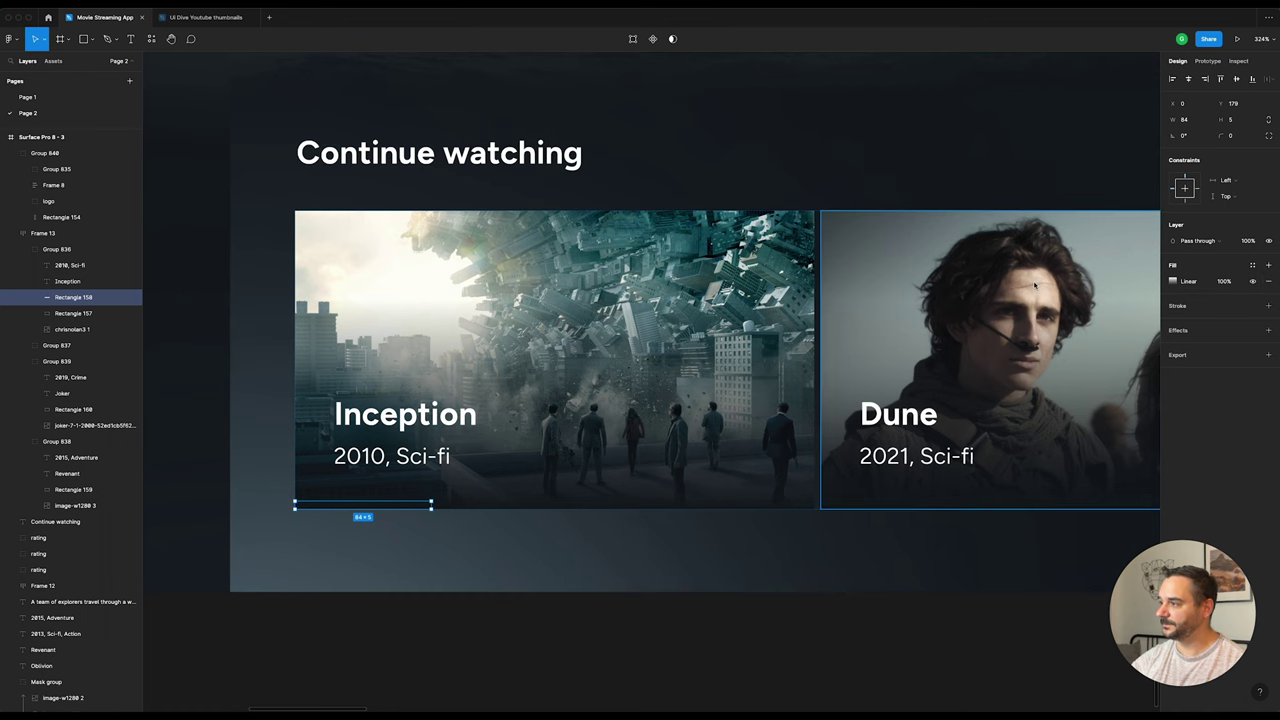
# Step: Give the progress bar a solid cyan 36F3FF fill and a 4 px height
pyautogui.scroll(-5, 1216, 276)
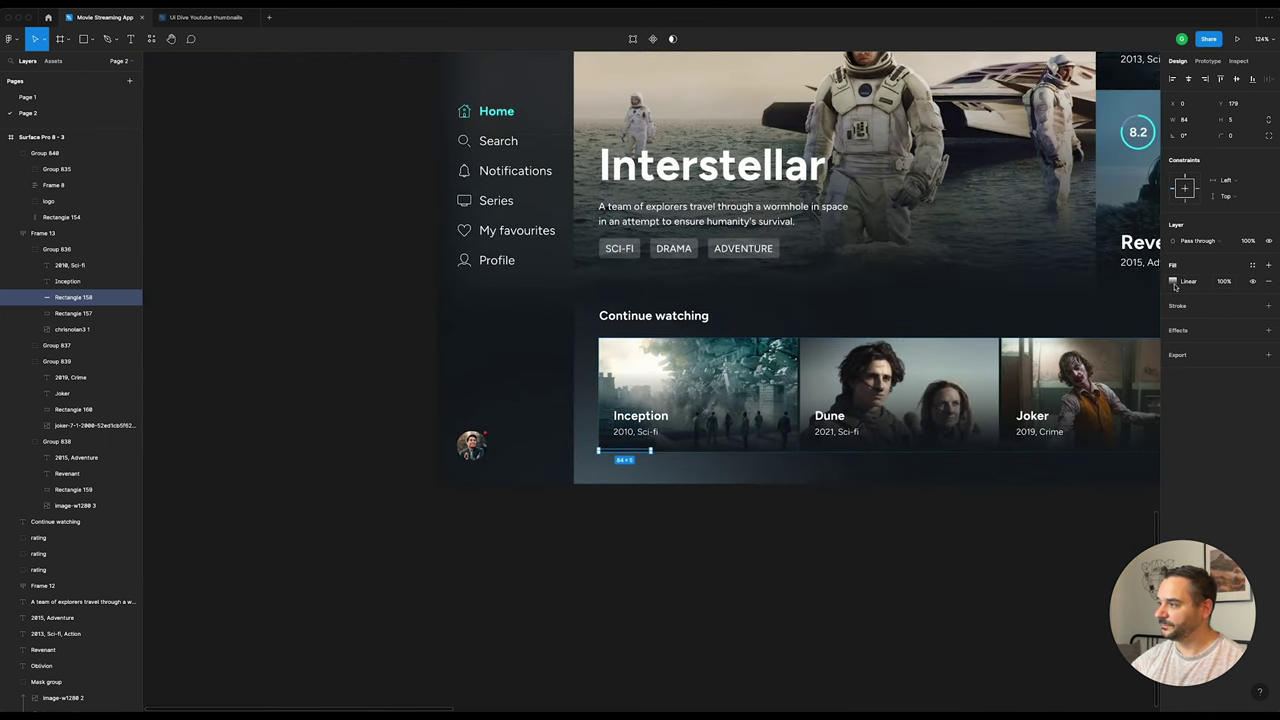
pyautogui.click(1175, 286)
pyautogui.click(1076, 290)
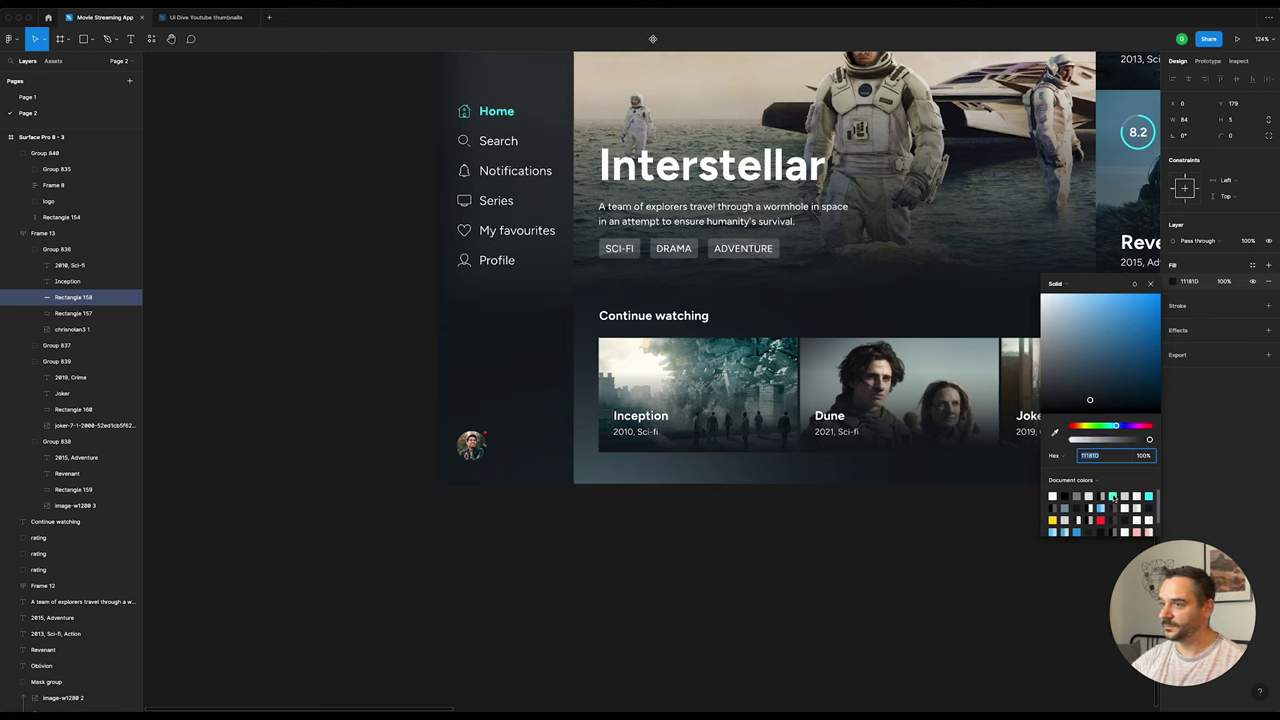
pyautogui.click(1150, 496)
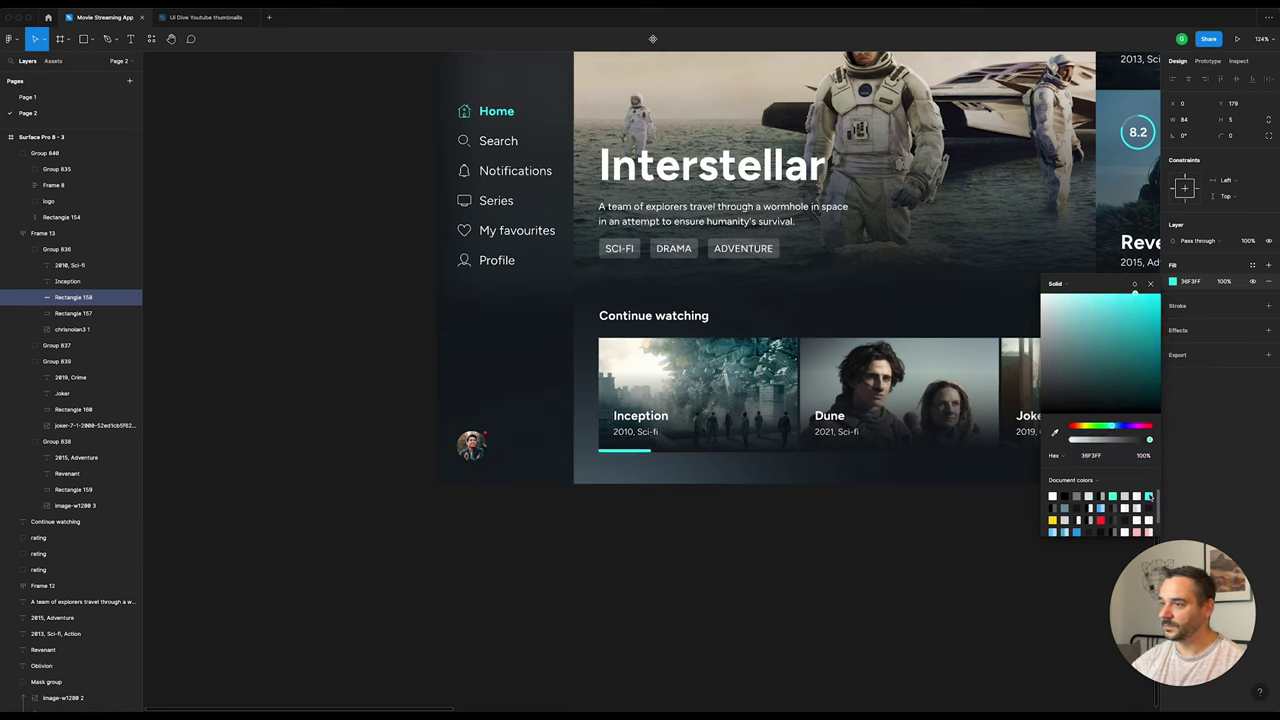
pyautogui.click(1232, 120)
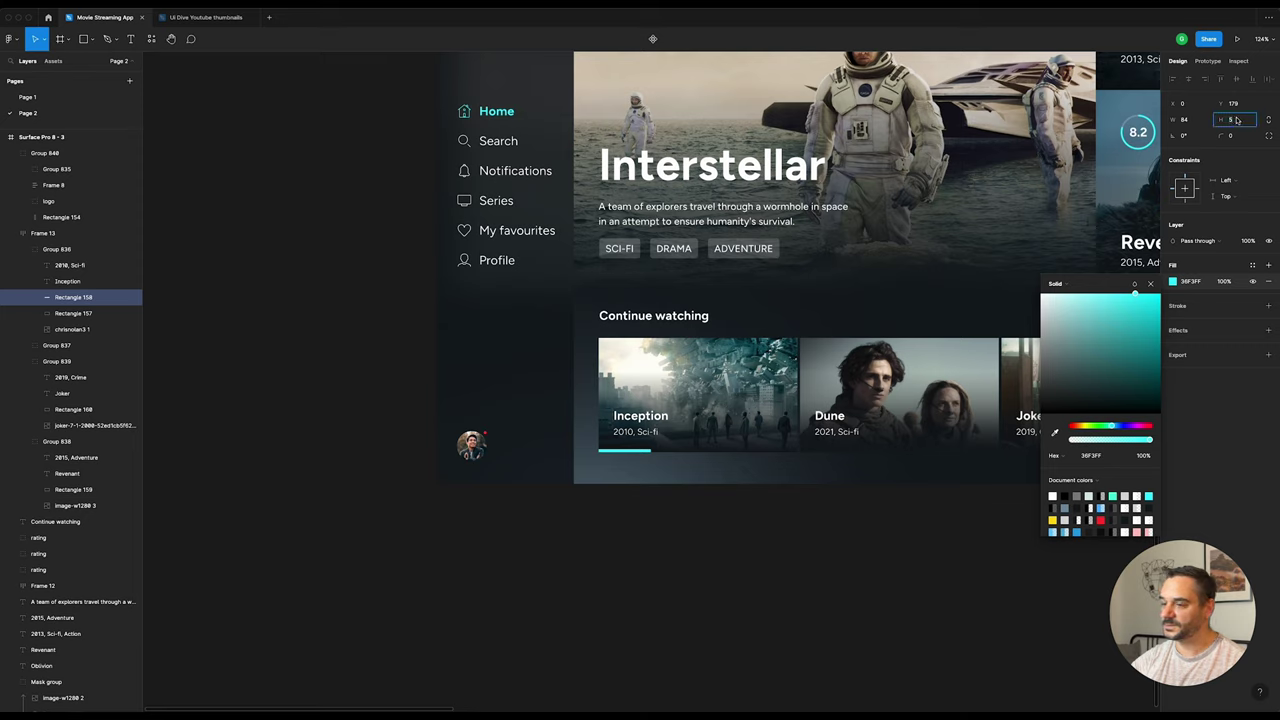
pyautogui.click(1152, 286)
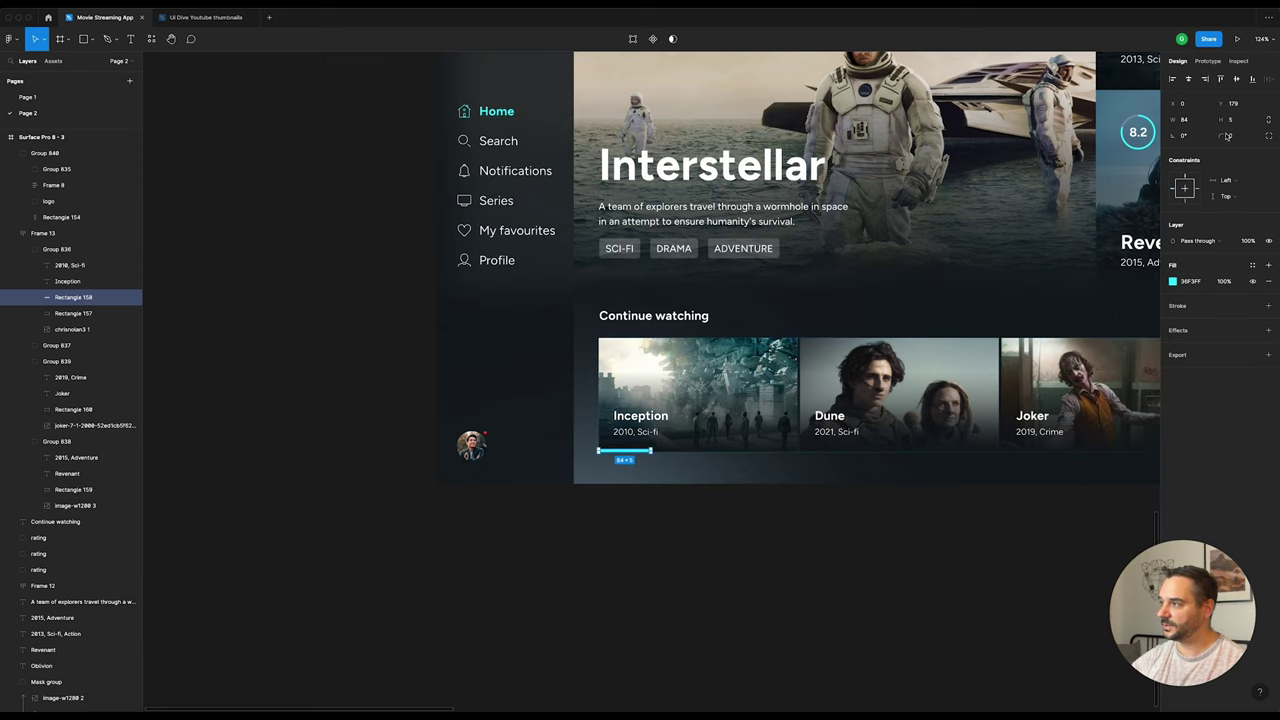
pyautogui.write('4')
pyautogui.press('Return')
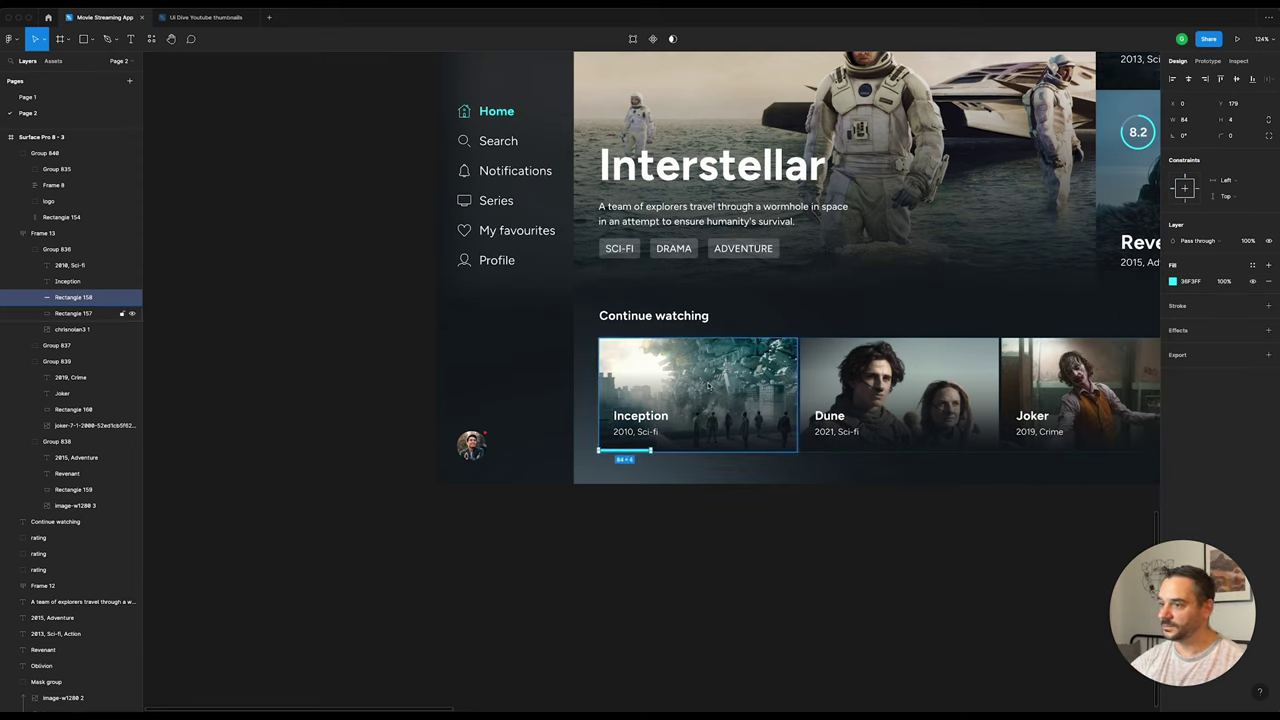
# Step: Nudge the Inception progress bar down 1 px
pyautogui.scroll(5, 679, 452)
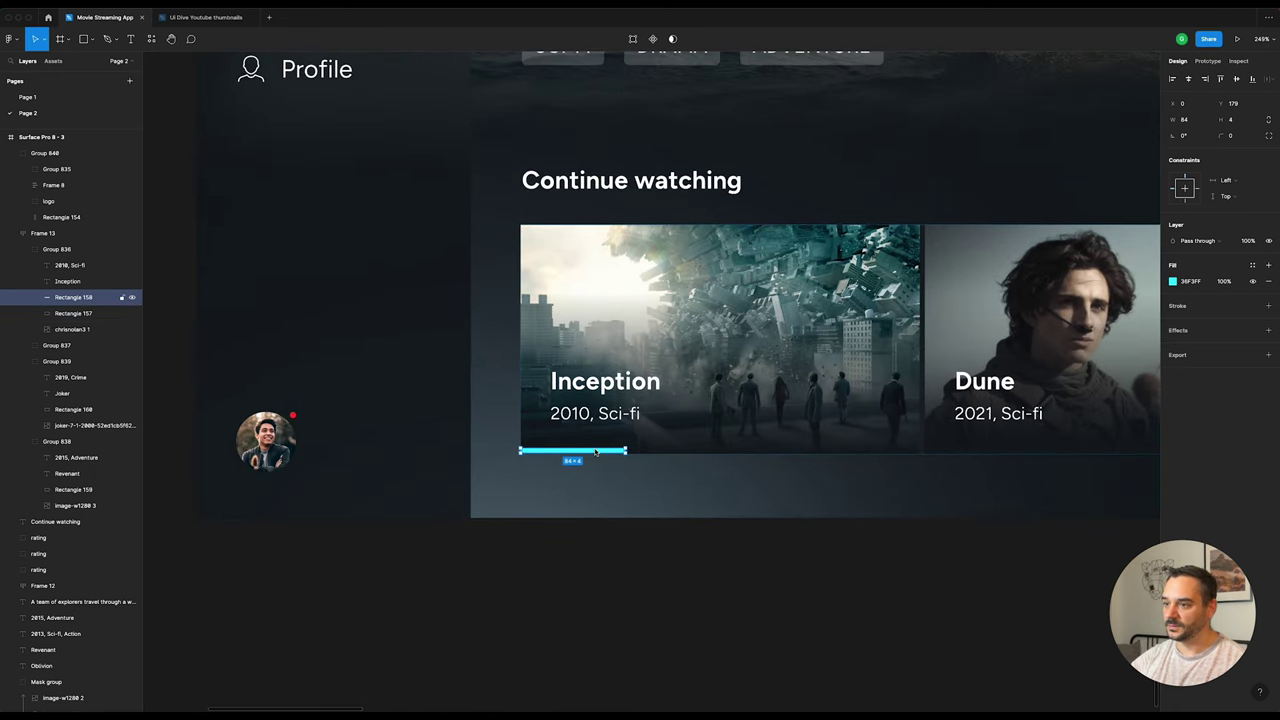
pyautogui.scroll(3, 590, 455)
pyautogui.scroll(2, 600, 456)
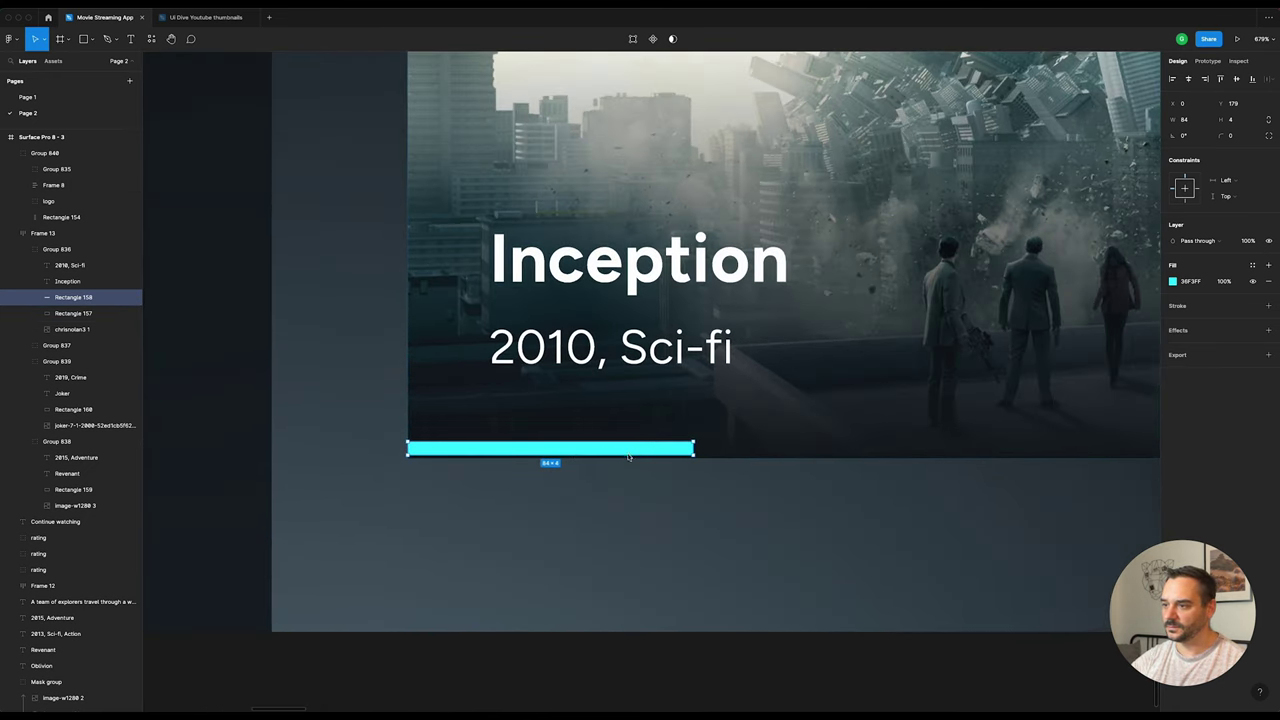
pyautogui.press('Down')
pyautogui.scroll(-4, 629, 457)
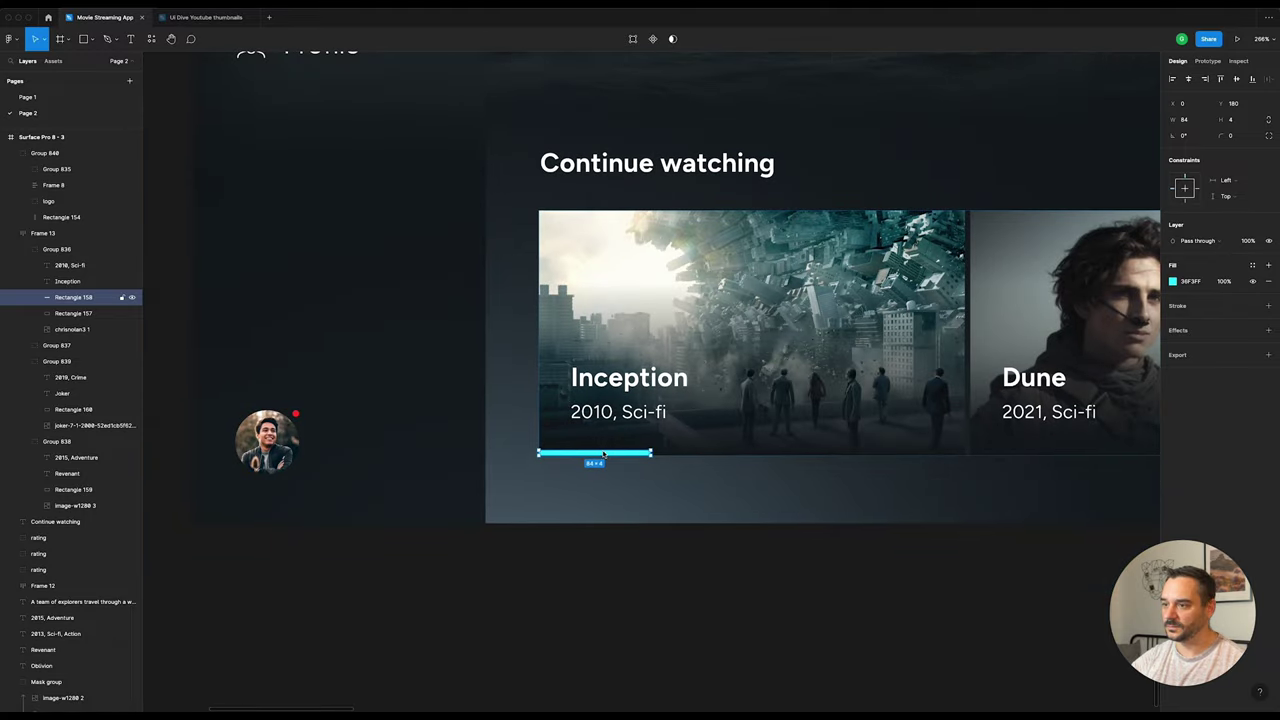
pyautogui.scroll(2, 604, 455)
pyautogui.scroll(1, 604, 453)
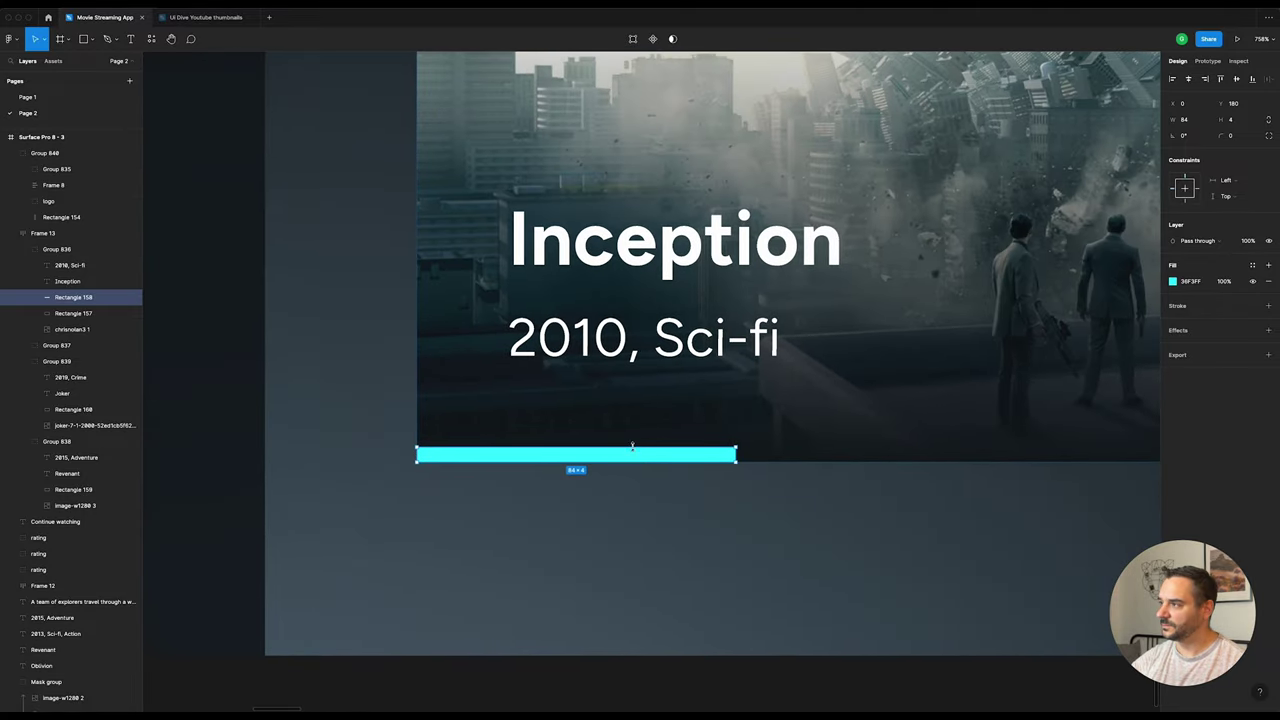
pyautogui.scroll(-4, 629, 457)
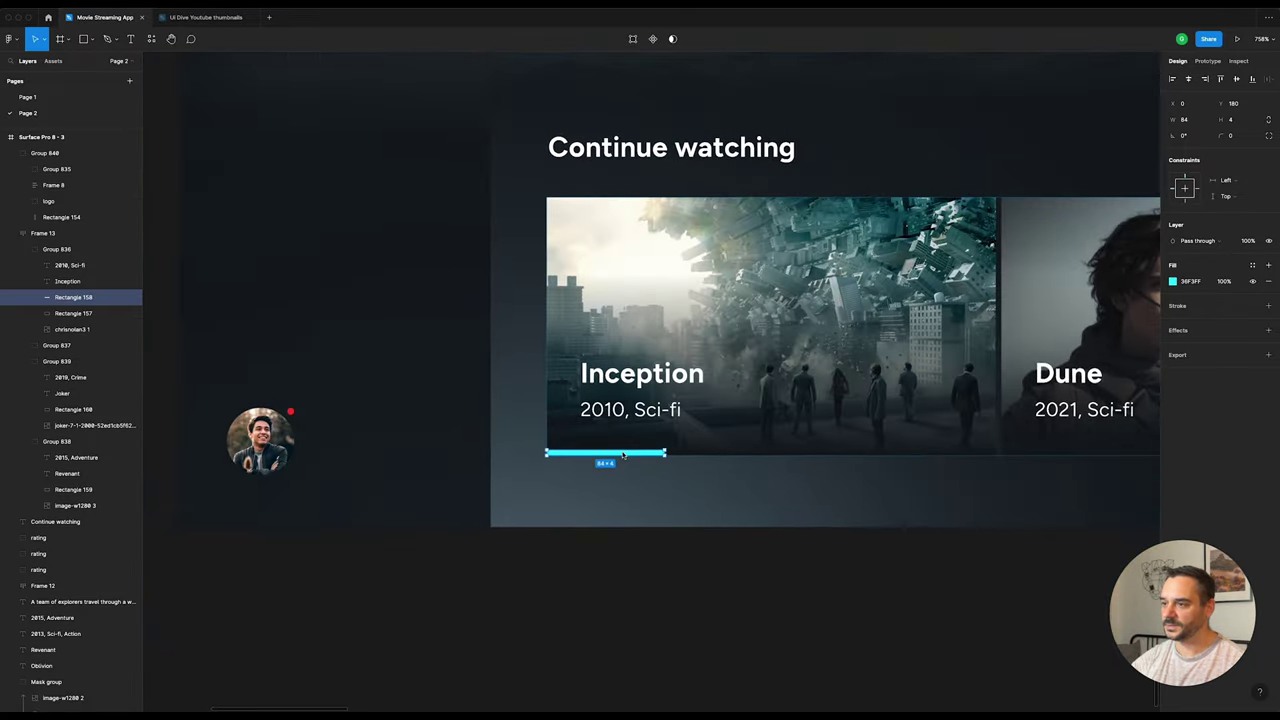
pyautogui.scroll(-3, 628, 456)
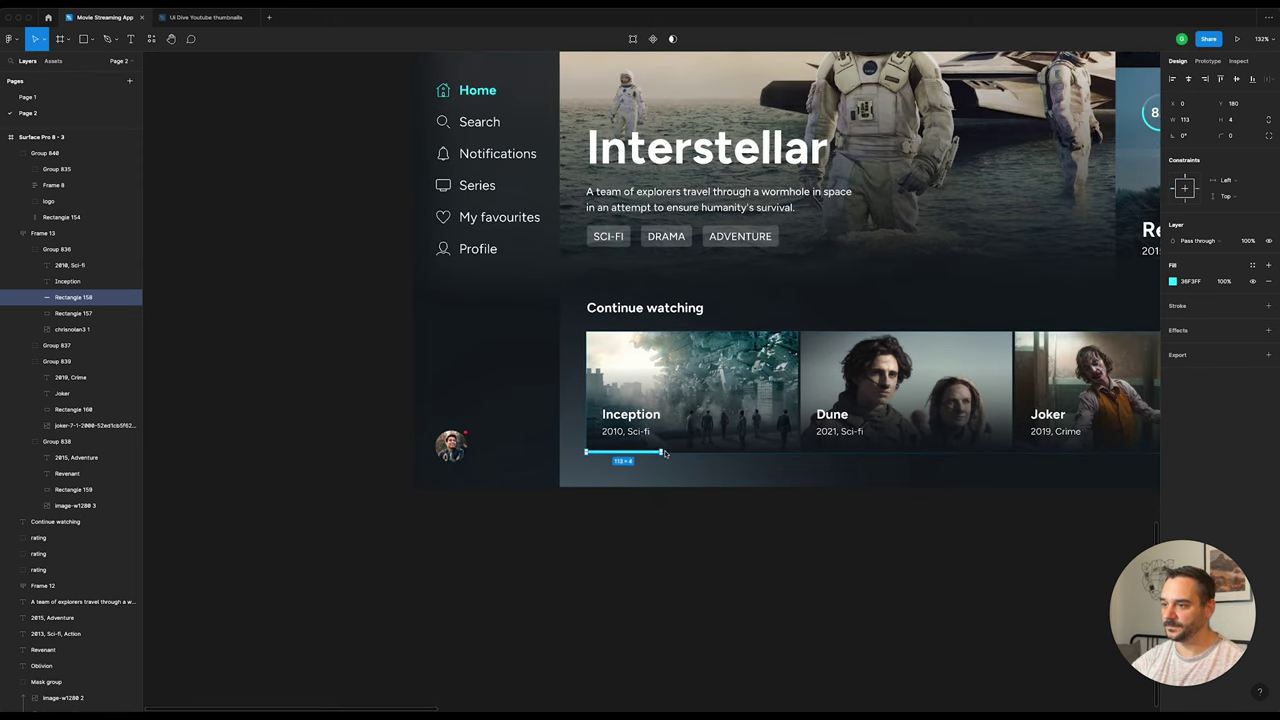
# Step: Widen the Inception bar, then paste a copy under Dune and set its length
pyautogui.moveTo(643, 455); pyautogui.dragTo(682, 455)
pyautogui.hscroll(5, 515, 434)
pyautogui.click(515, 434)
pyautogui.hotkey('ctrl', 'v')
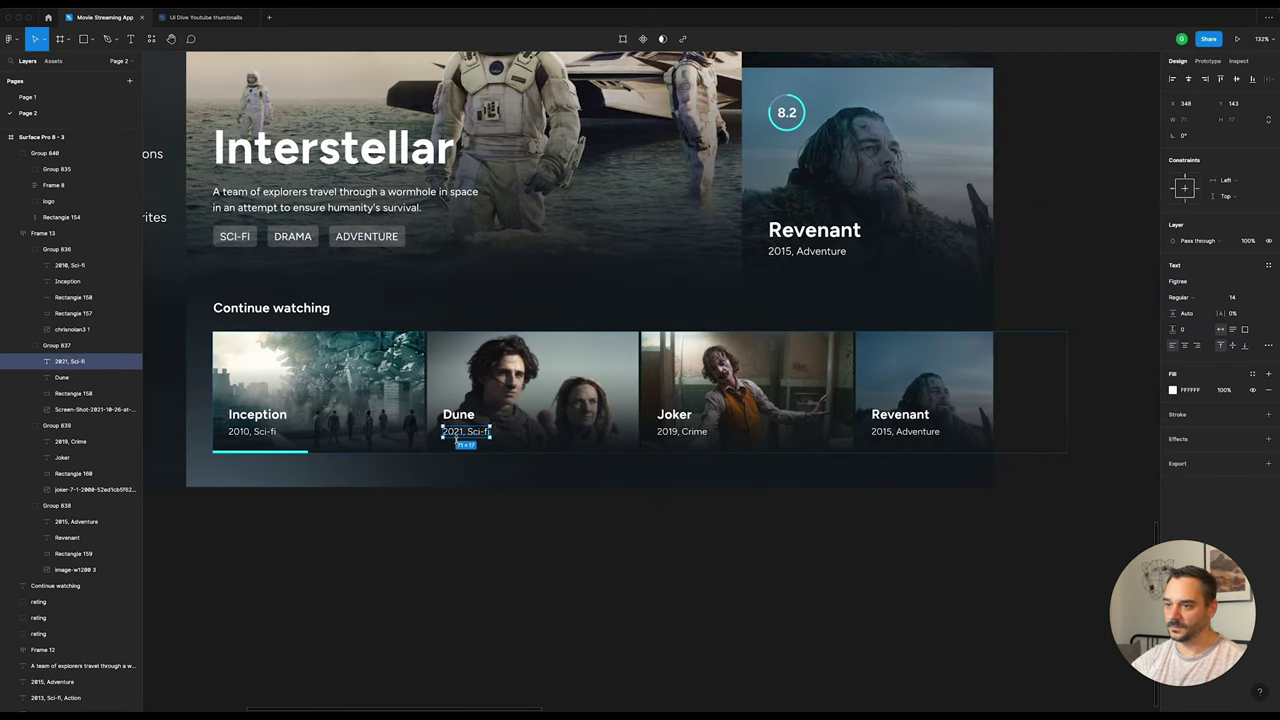
pyautogui.scroll(5, 515, 440)
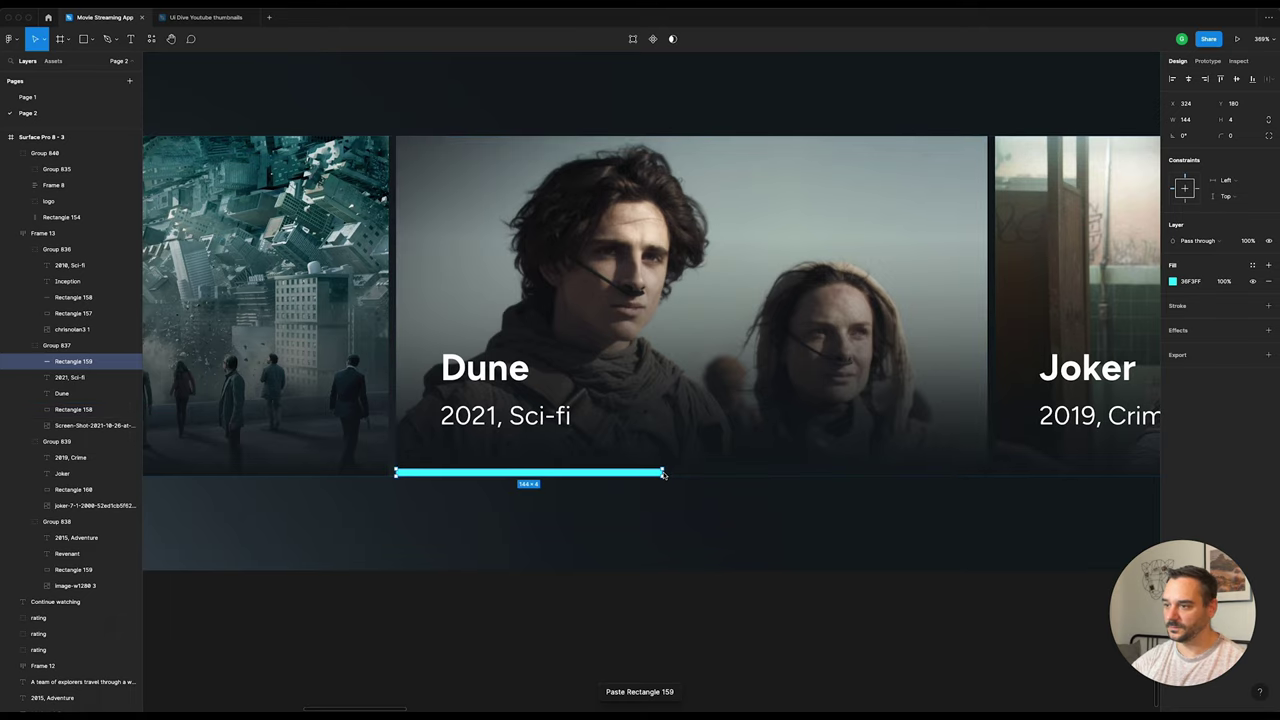
pyautogui.moveTo(666, 475); pyautogui.dragTo(851, 477)
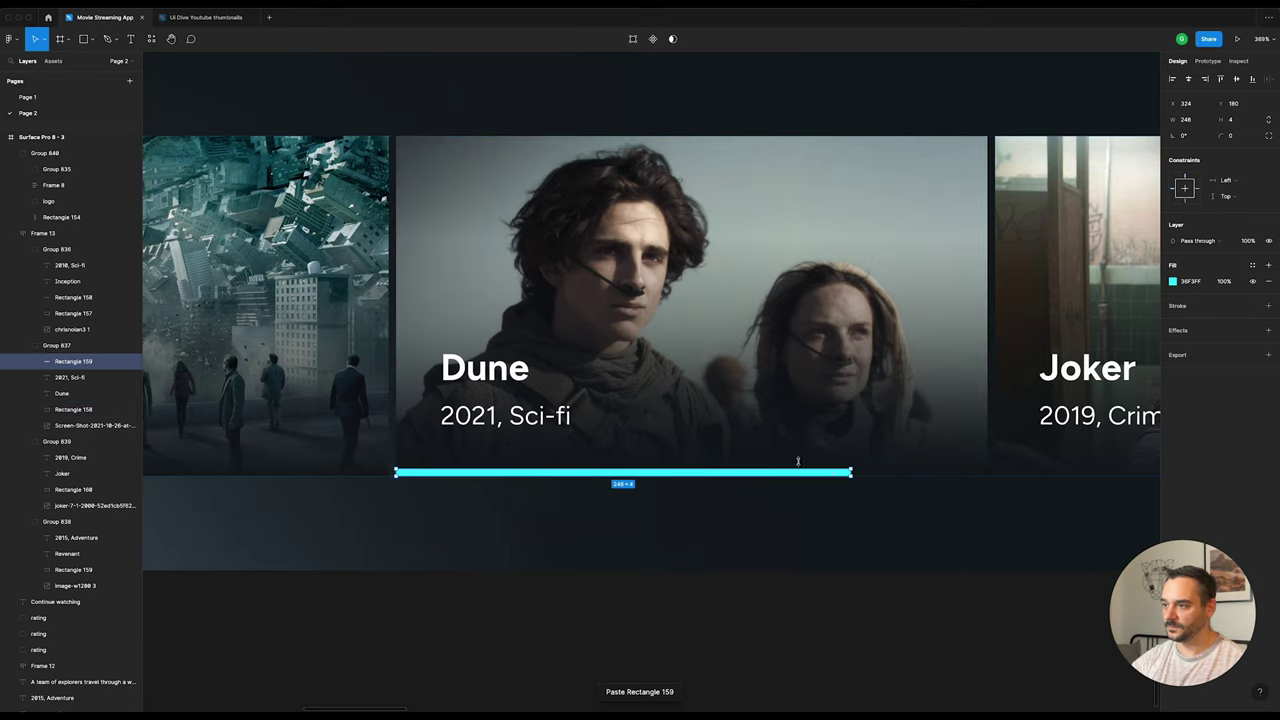
pyautogui.scroll(-5, 798, 461)
pyautogui.scroll(-5, 795, 463)
pyautogui.scroll(3, 790, 466)
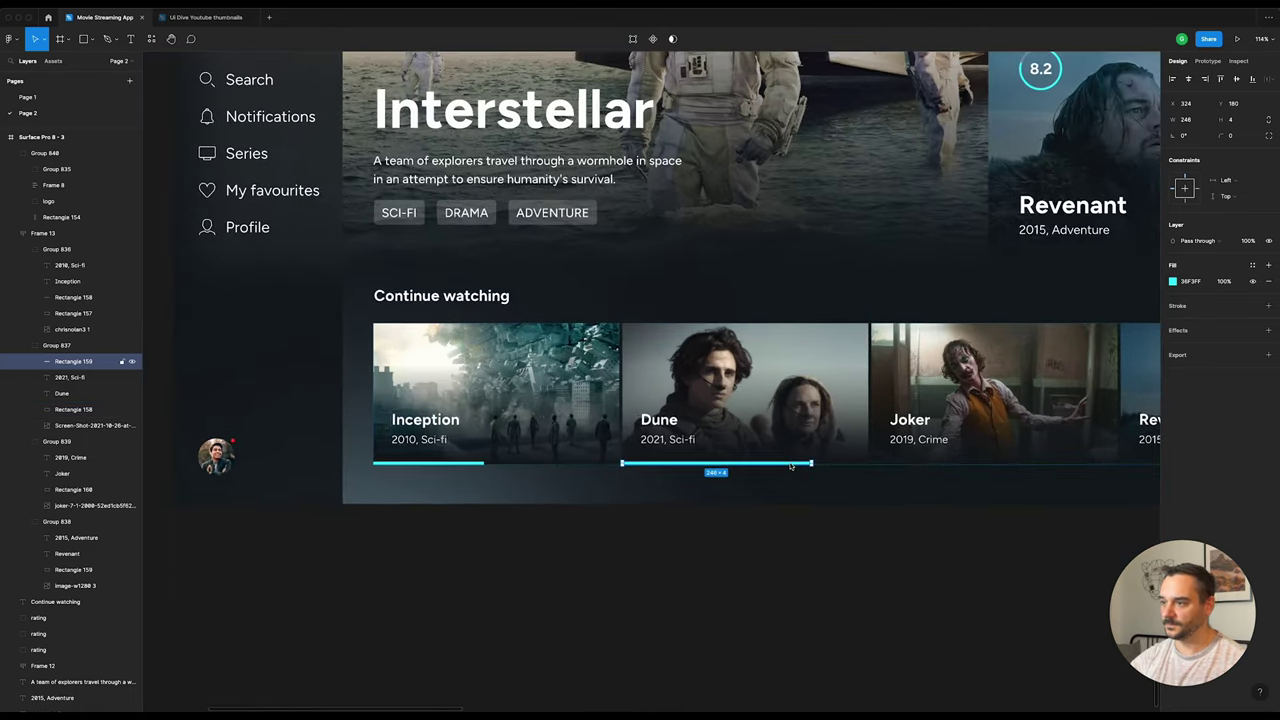
pyautogui.moveTo(812, 463)
pyautogui.mouseDown()
pyautogui.moveTo(826, 466)
pyautogui.moveTo(736, 466)
pyautogui.mouseUp()
pyautogui.scroll(5, 818, 464)
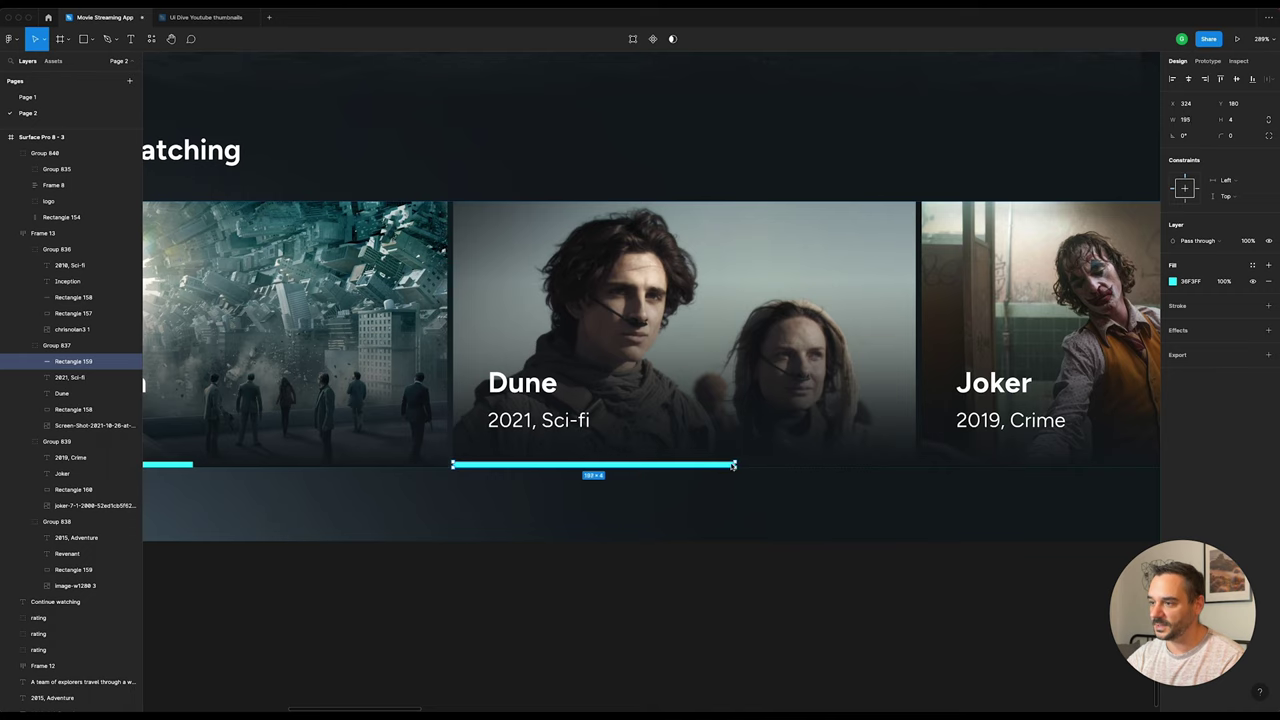
pyautogui.hscroll(5, 736, 466)
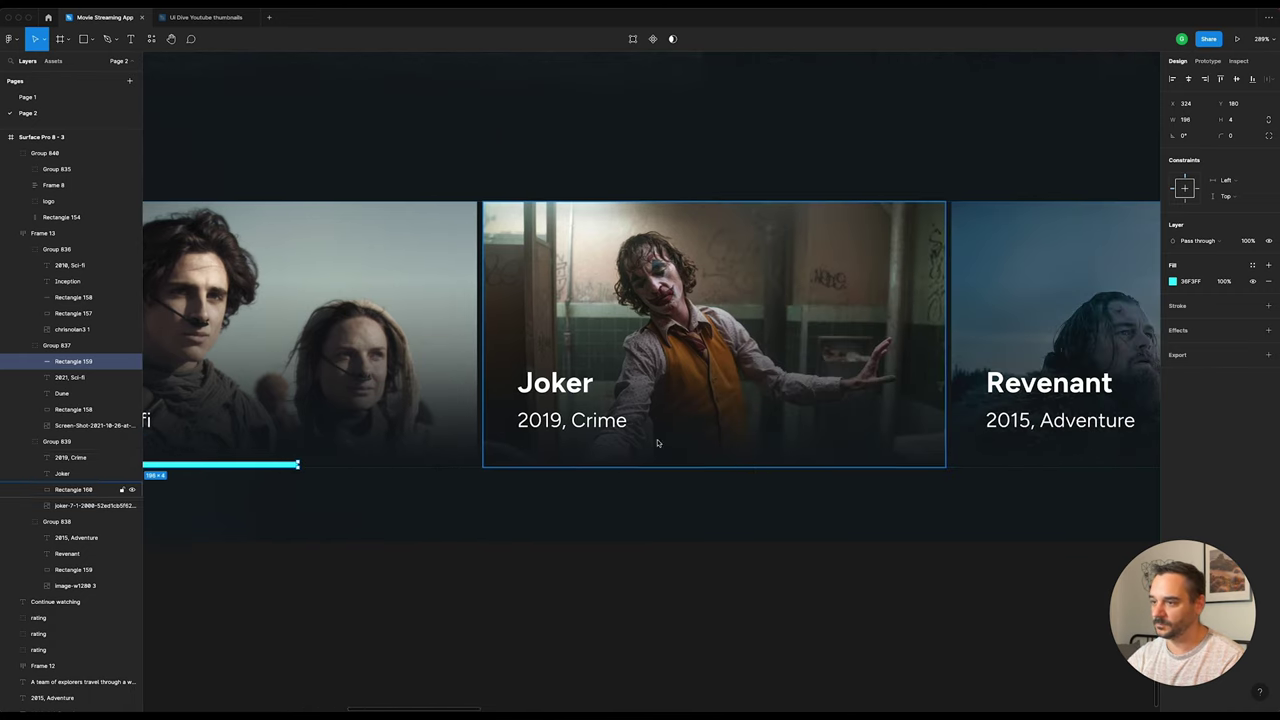
# Step: Paste bars under Joker (shortest) and Revenant (about 245 px long)
pyautogui.click(572, 420)
pyautogui.hotkey('ctrl', 'v')
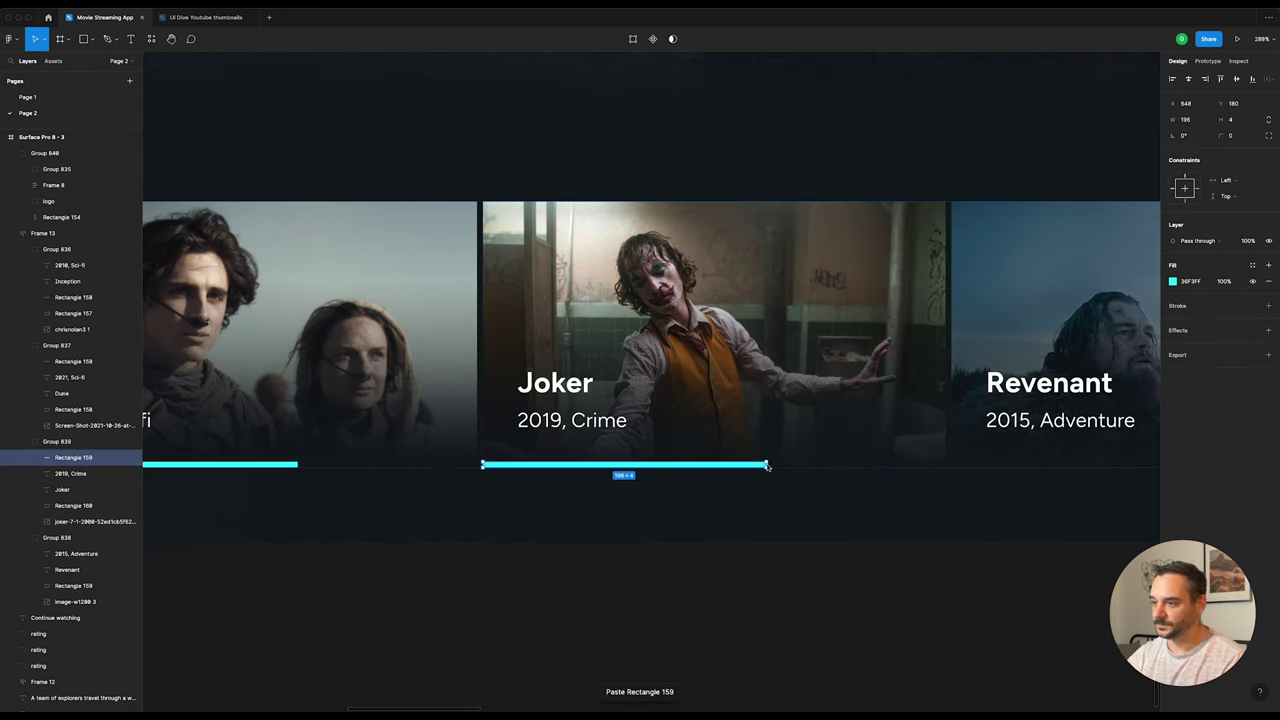
pyautogui.moveTo(771, 465); pyautogui.dragTo(540, 462)
pyautogui.hscroll(5, 683, 440)
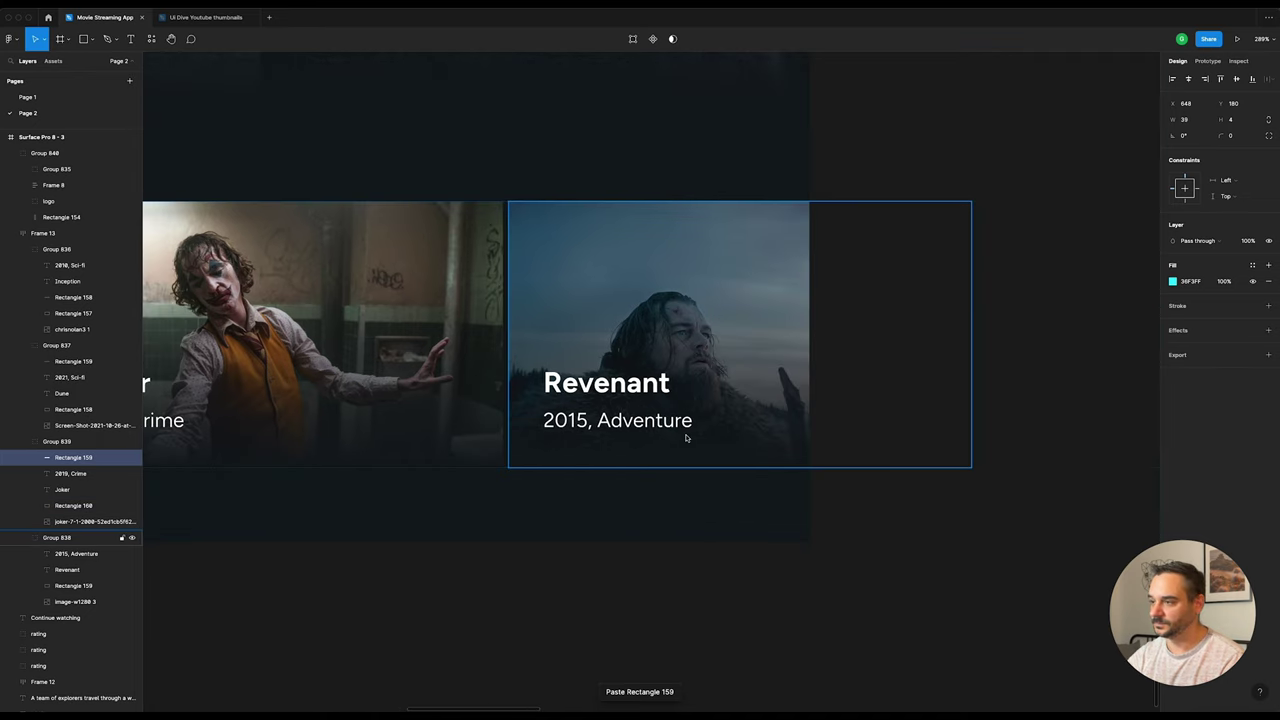
pyautogui.click(686, 428)
pyautogui.hotkey('ctrl', 'v')
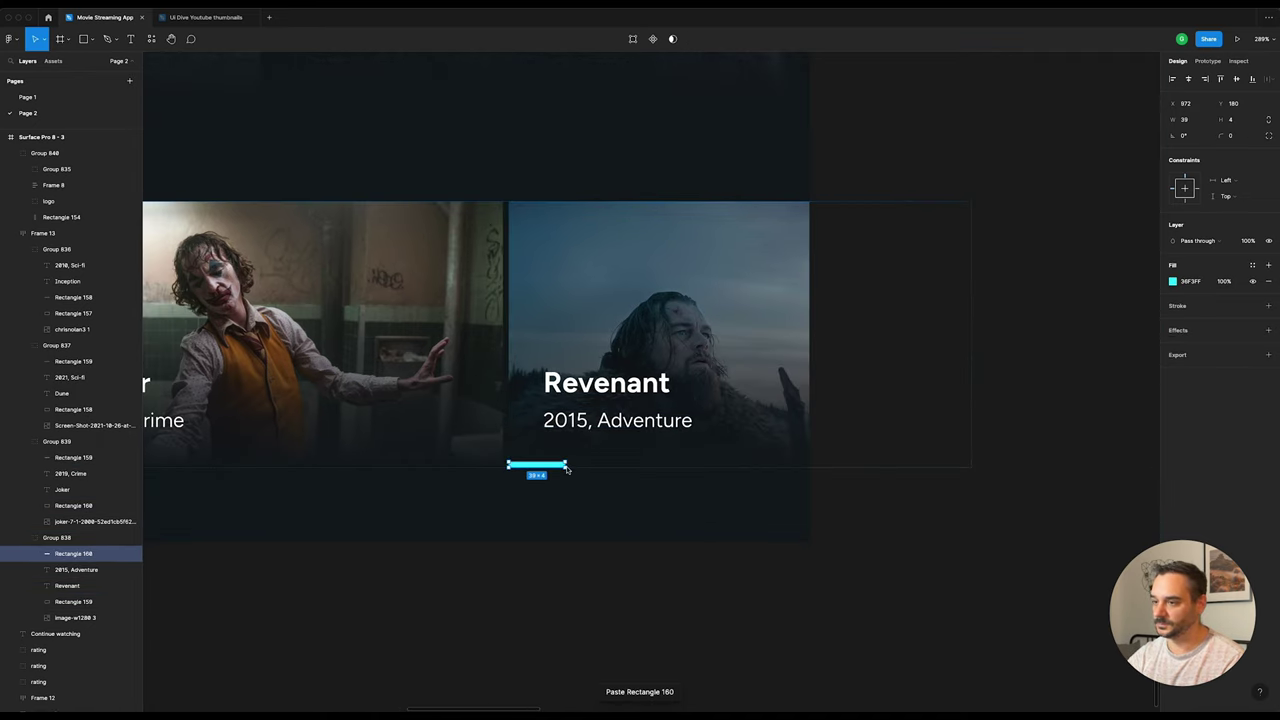
pyautogui.moveTo(565, 467); pyautogui.dragTo(729, 467)
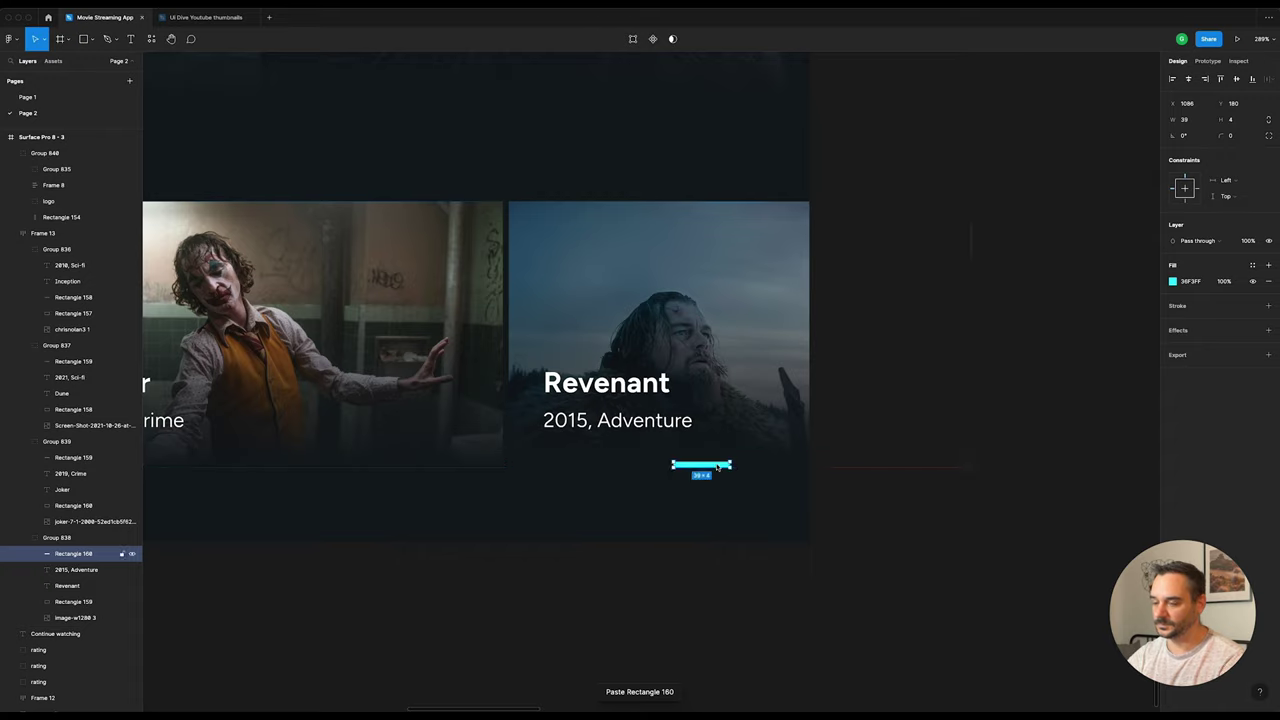
pyautogui.hotkey('ctrl', 'z')
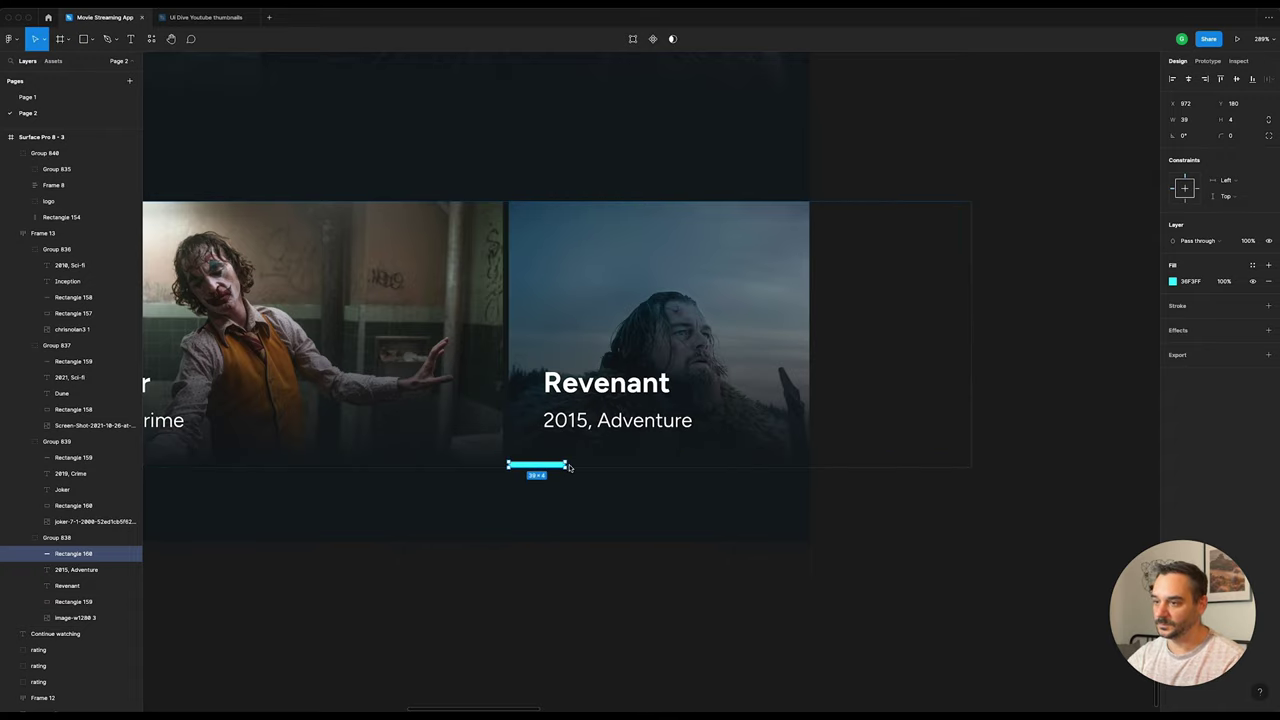
pyautogui.moveTo(567, 467); pyautogui.dragTo(753, 467)
pyautogui.click(875, 530)
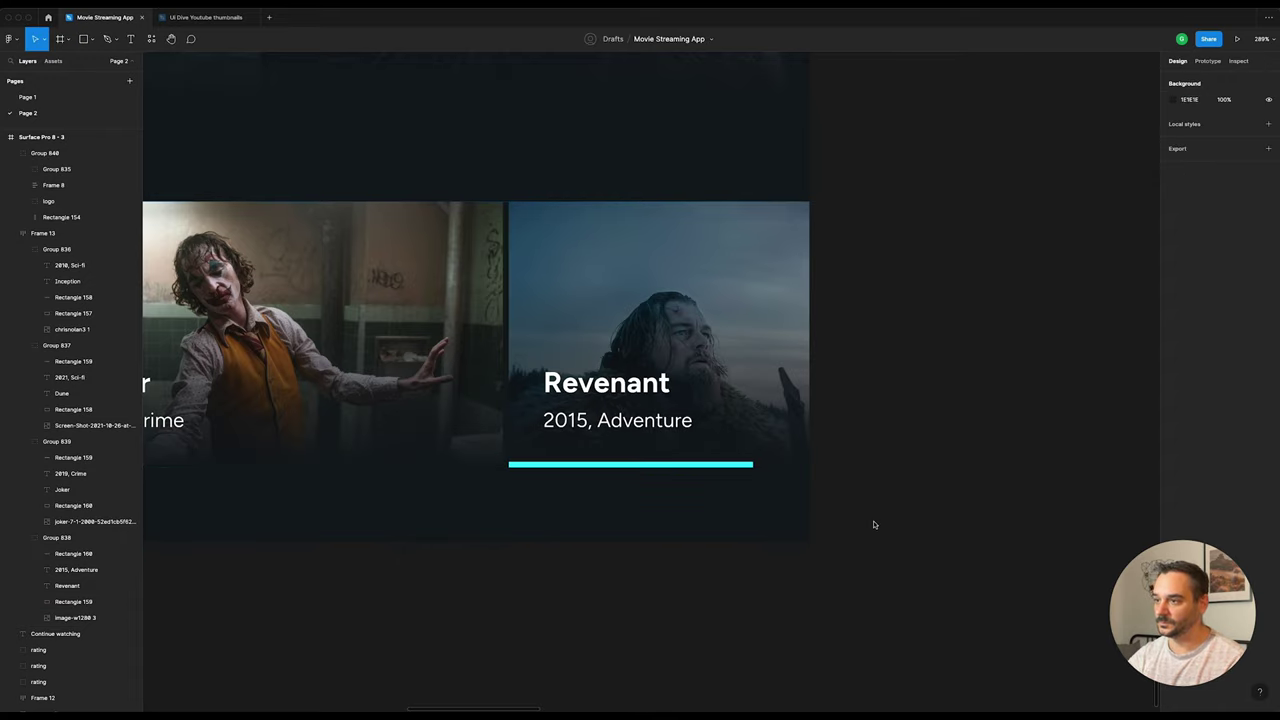
pyautogui.scroll(-10, 874, 525)
pyautogui.scroll(-2, 726, 554)
pyautogui.scroll(2, 631, 628)
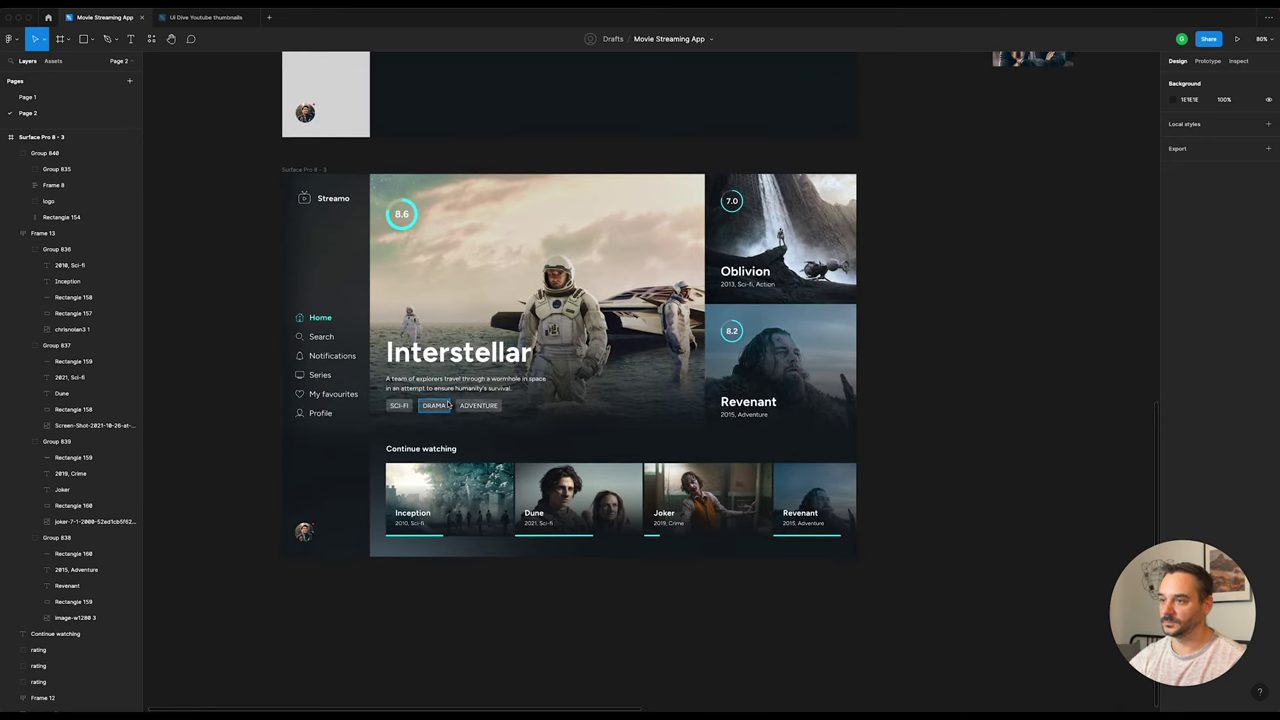
pyautogui.scroll(2, 448, 404)
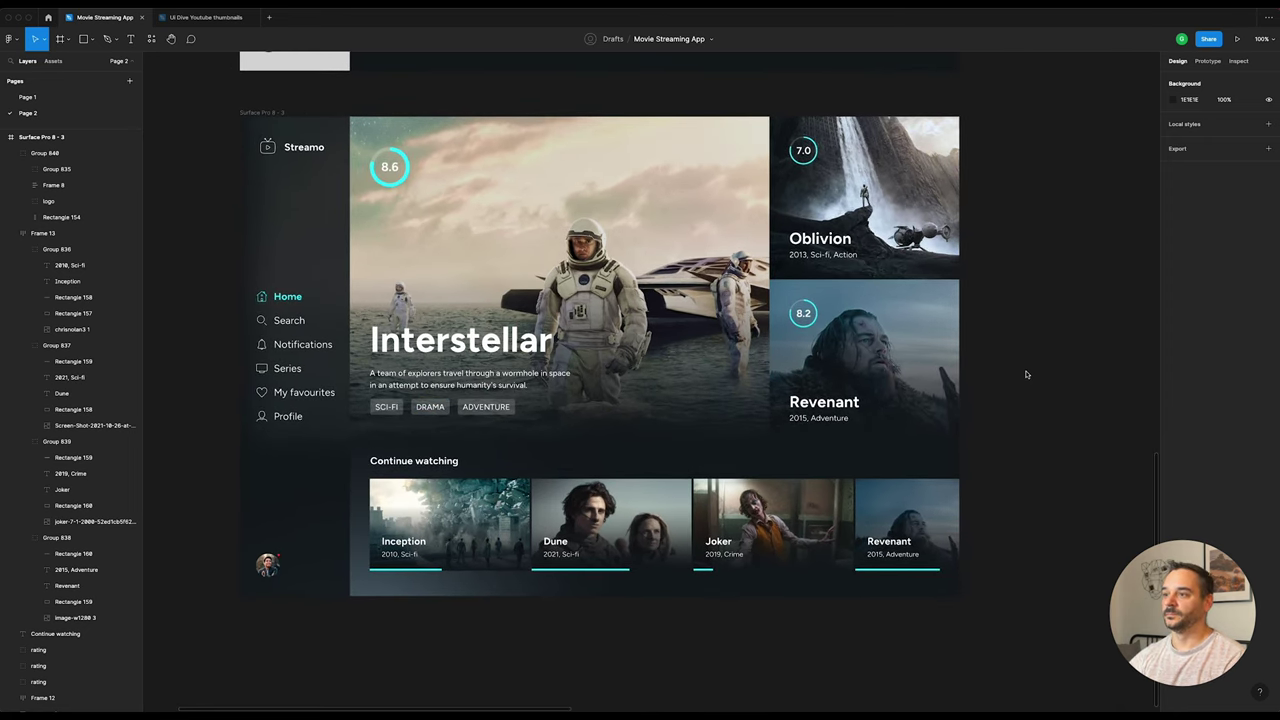
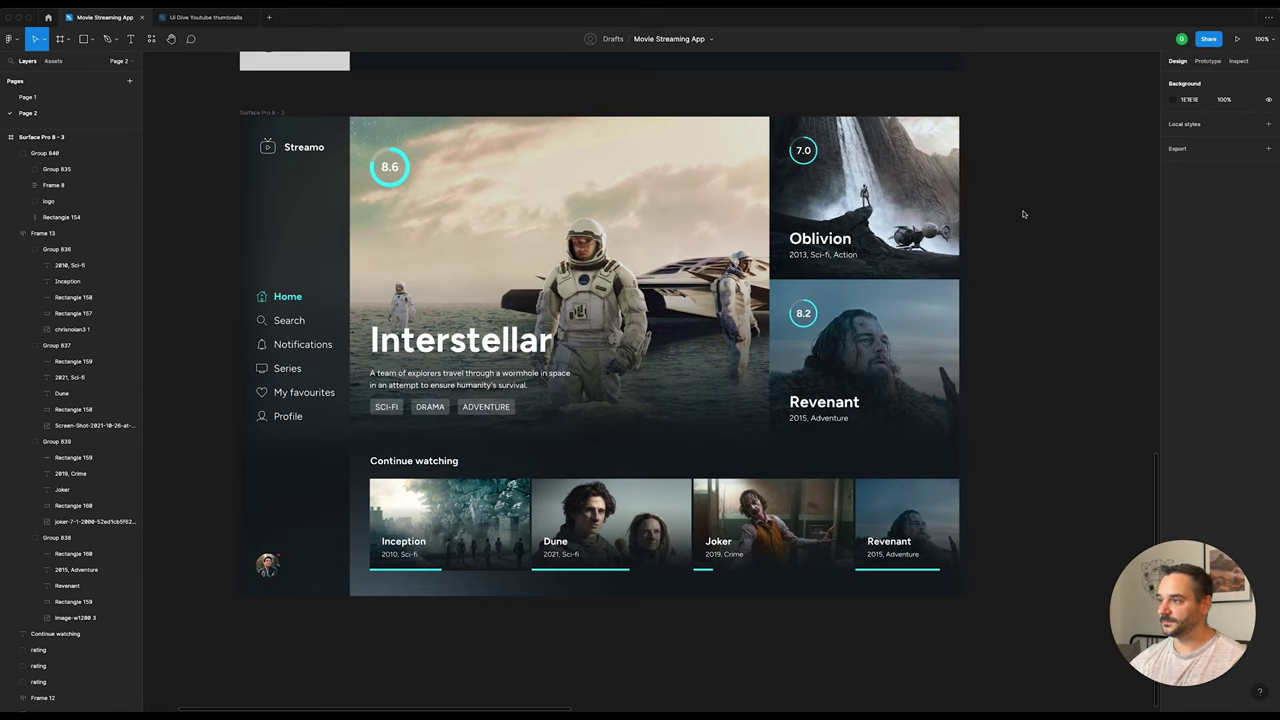
# Step: Alt-drag the Surface Pro 8 - 3 frame downward to create the duplicate Surface Pro 8 - 4
pyautogui.scroll(-2, 1062, 266)
pyautogui.moveTo(1060, 266)
pyautogui.mouseDown()
pyautogui.moveTo(989, 212)
pyautogui.moveTo(918, 218)
pyautogui.mouseUp()
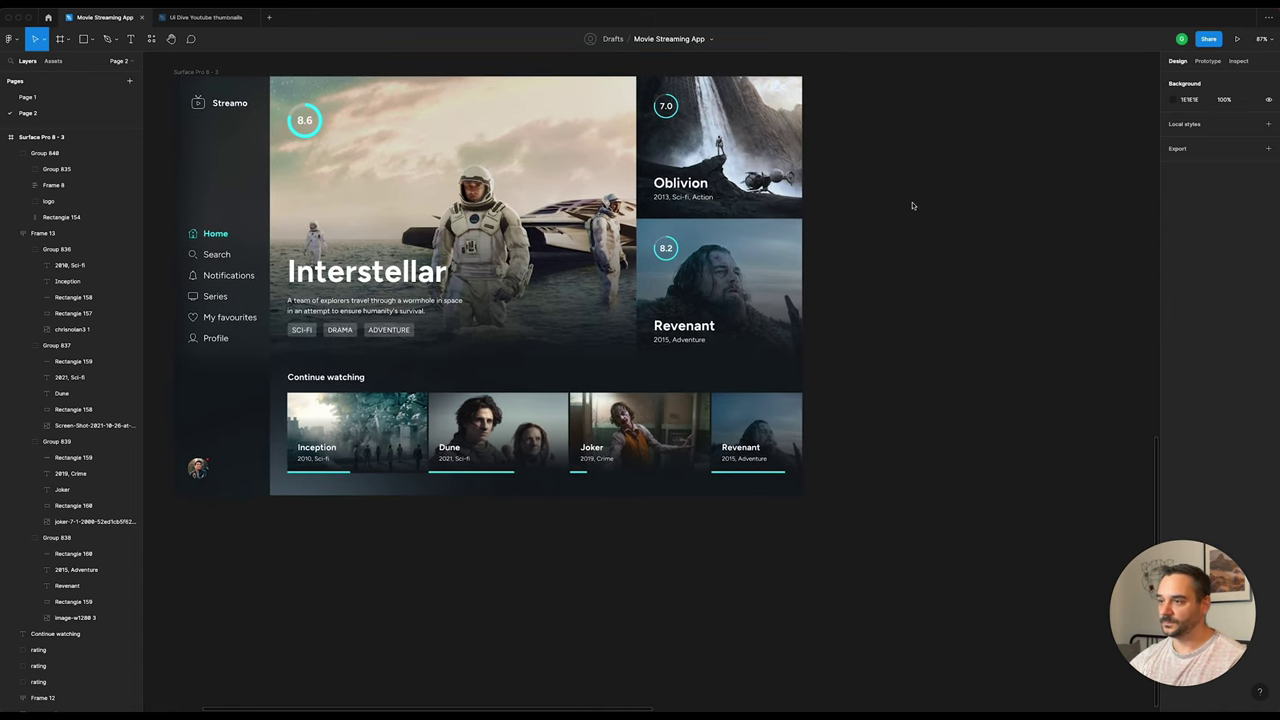
pyautogui.hscroll(-3, 912, 205)
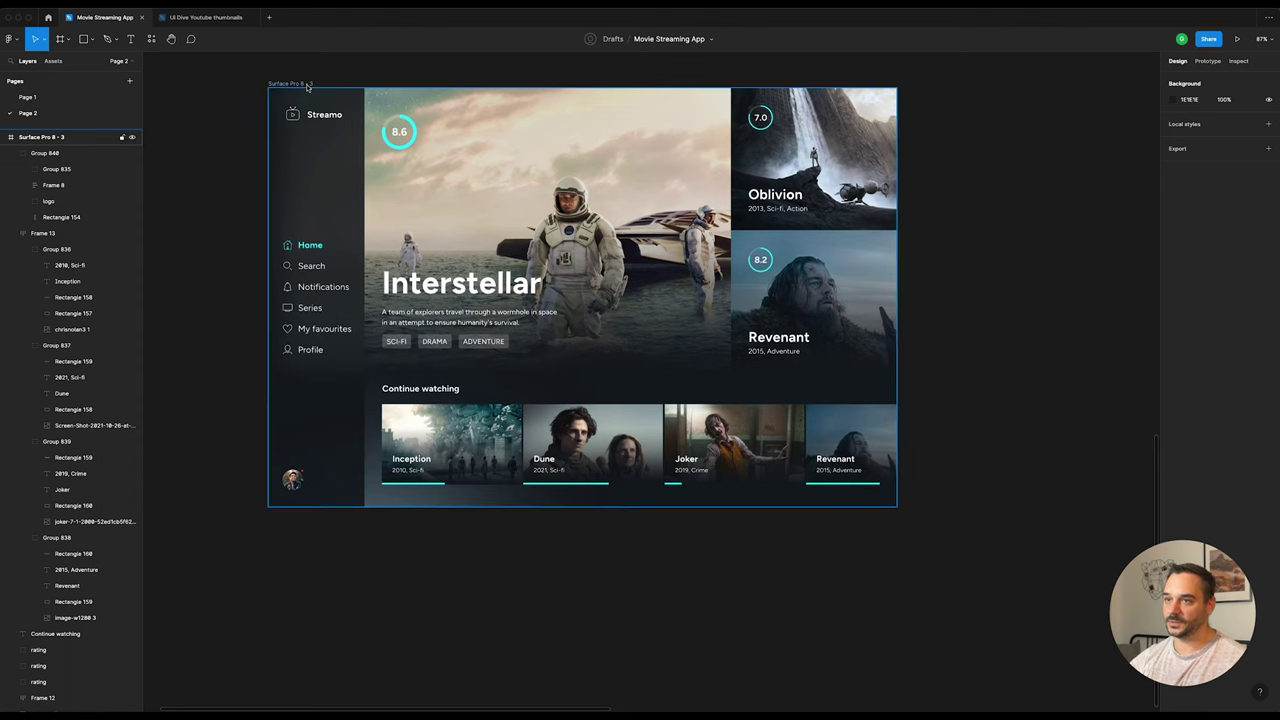
pyautogui.click(303, 86)
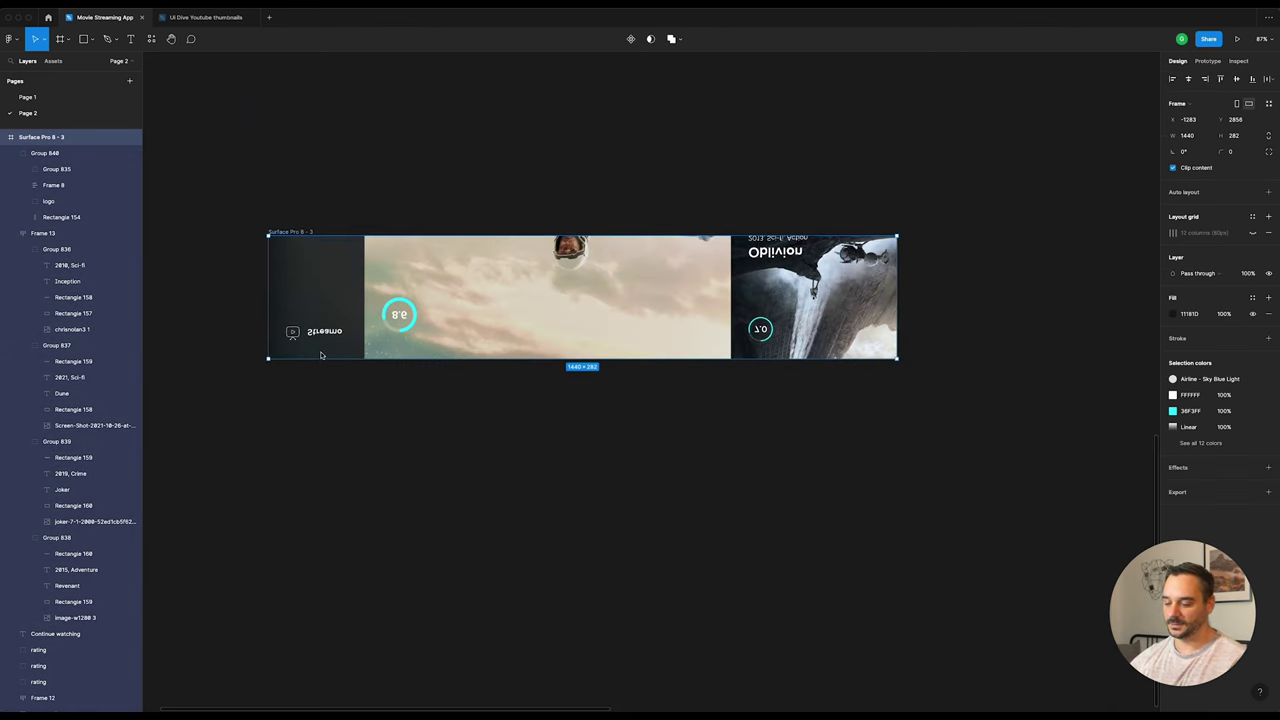
pyautogui.moveTo(452, 168); pyautogui.dragTo(452, 612)
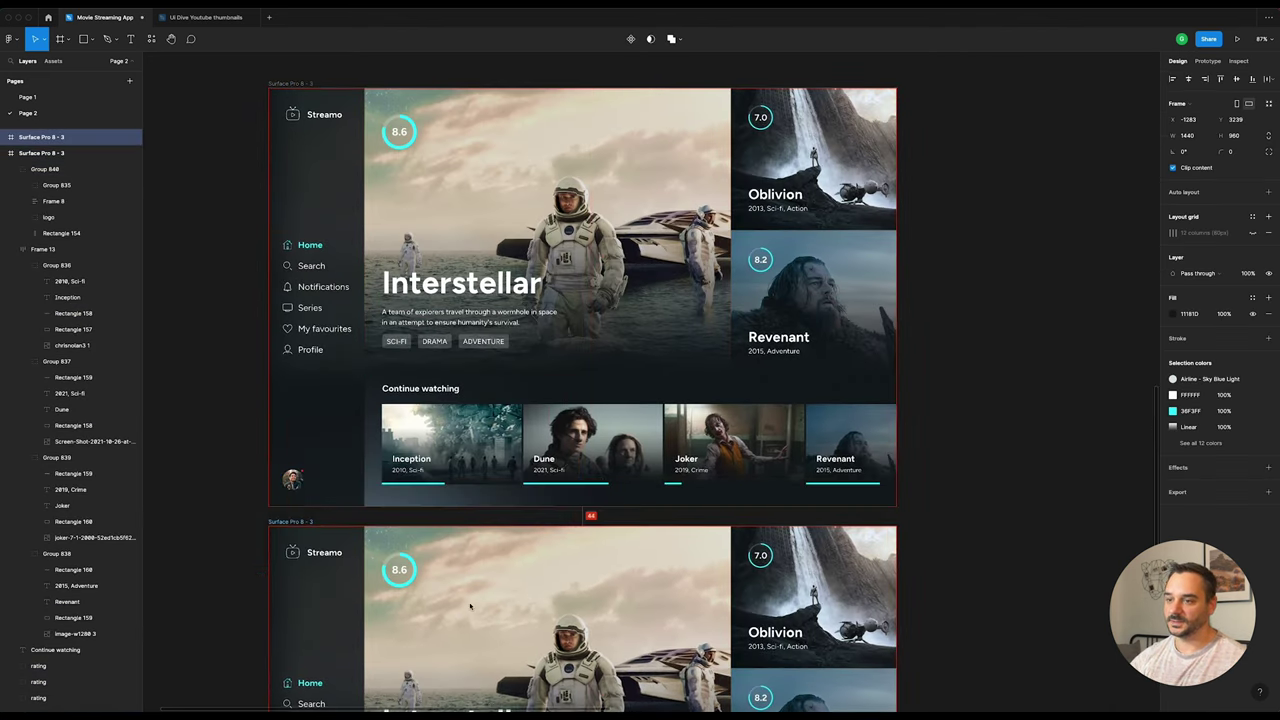
# Step: Fit the duplicated frame in view and select its Interstellar hero image
pyautogui.scroll(-5, 511, 351)
pyautogui.scroll(2, 511, 351)
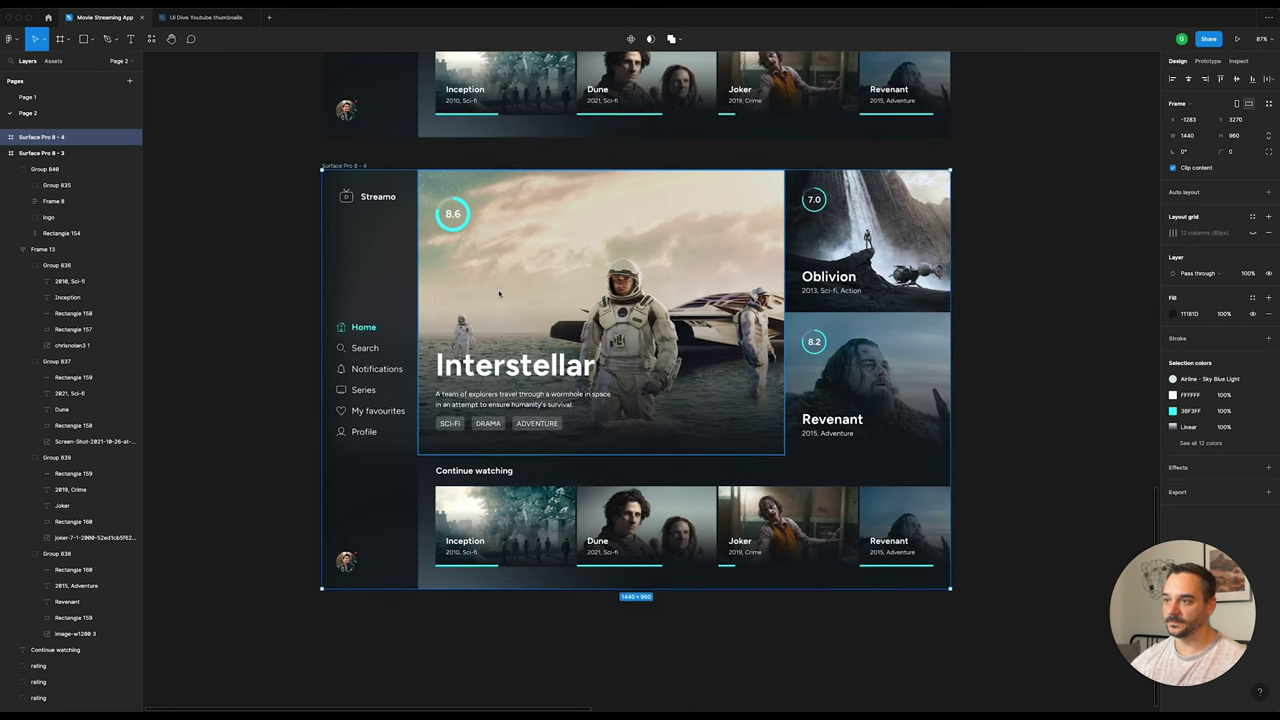
pyautogui.scroll(2, 510, 320)
pyautogui.scroll(2, 508, 294)
pyautogui.hotkey('shift', '2')
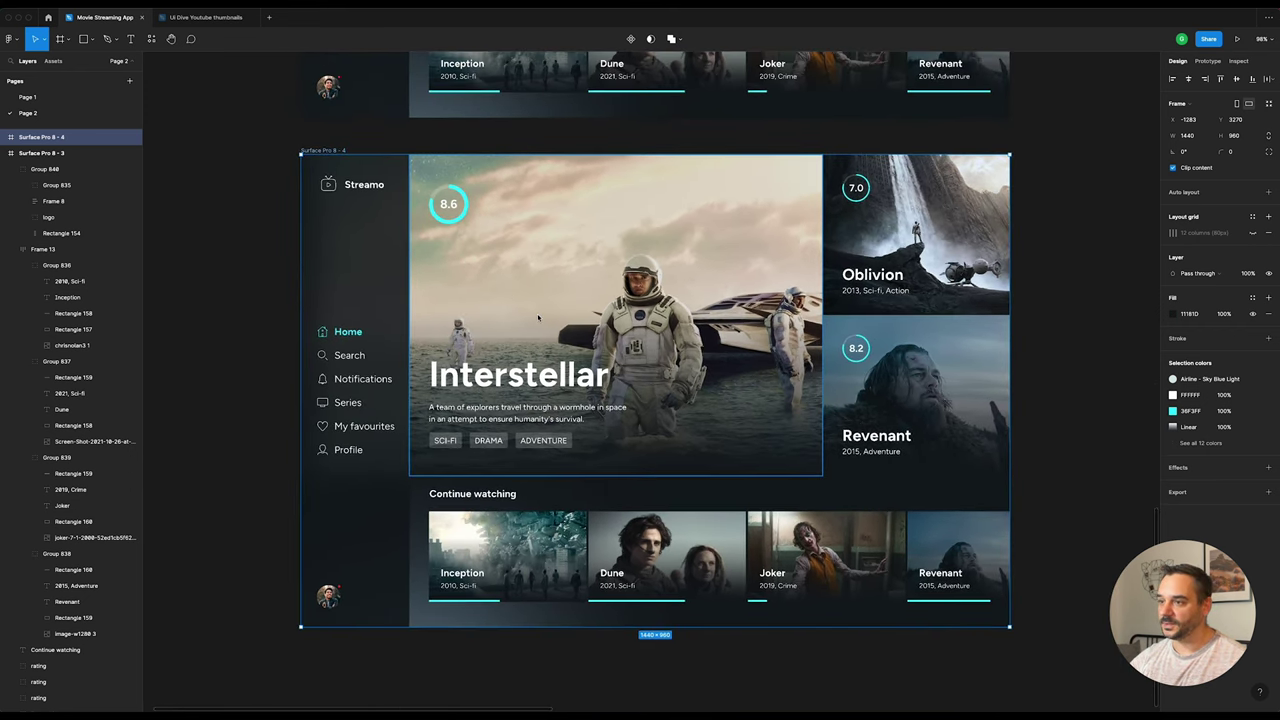
pyautogui.click(686, 319)
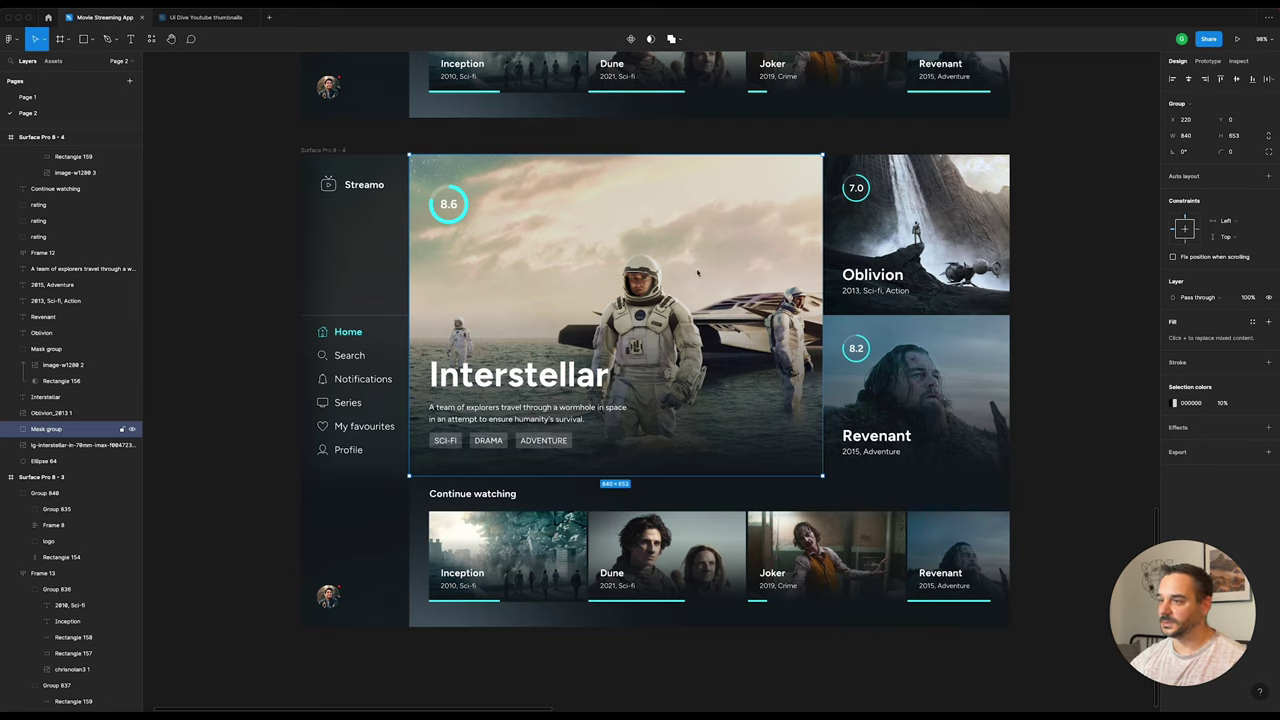
# Step: Delete the 8.6 rating badge, hero image, Oblivion title, and Oblivion and Revenant posters
pyautogui.click(455, 205)
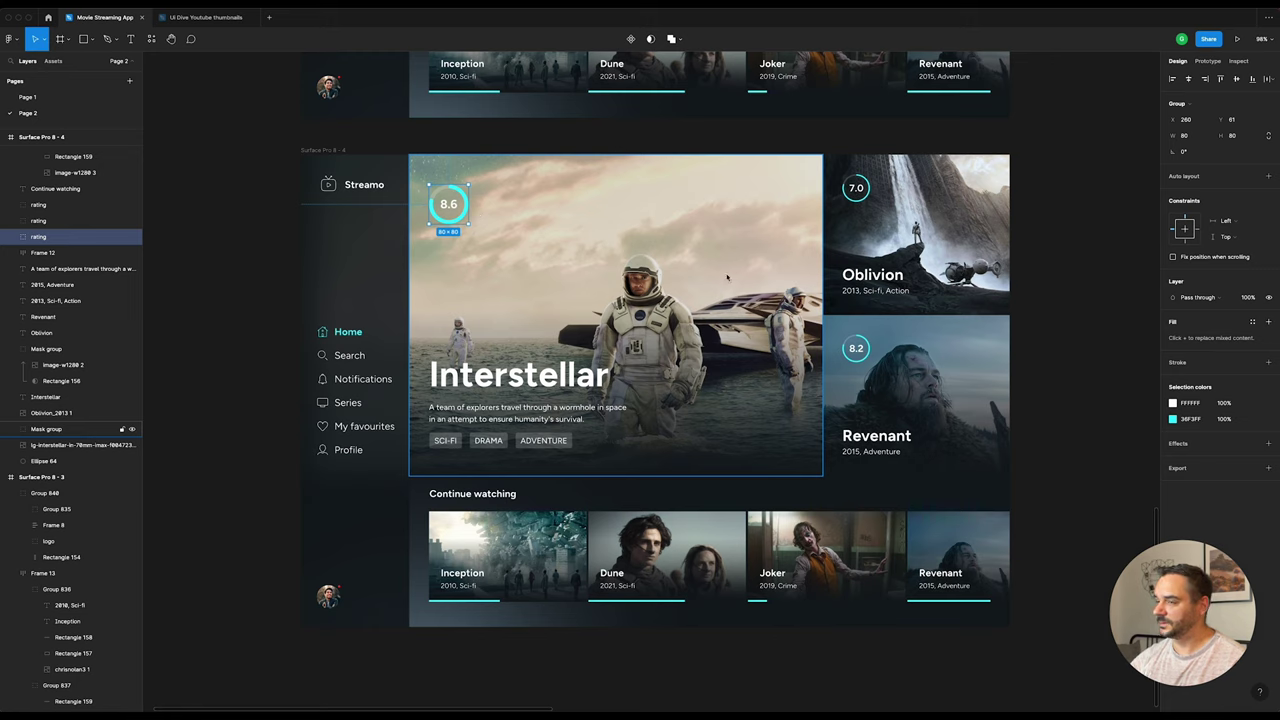
pyautogui.keyDown('shift'); pyautogui.click(618, 217); pyautogui.keyUp('shift')
pyautogui.keyDown('shift'); pyautogui.click(887, 279); pyautogui.keyUp('shift')
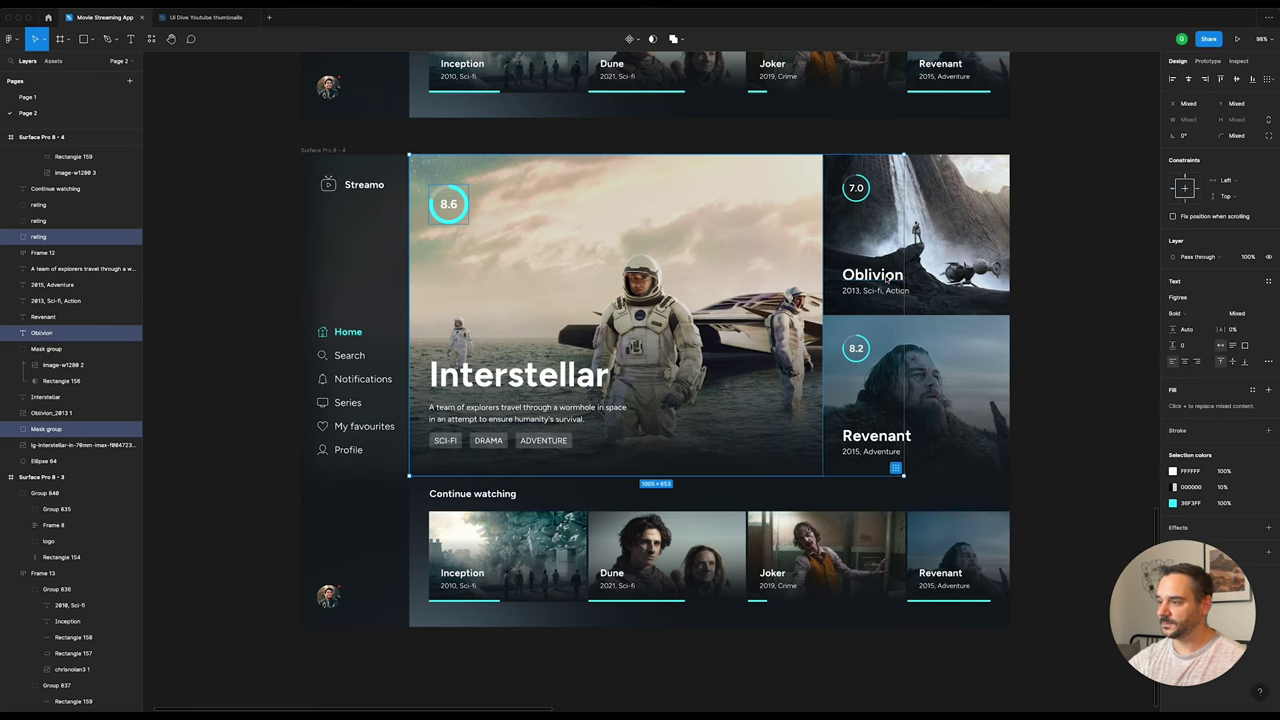
pyautogui.press('Delete')
pyautogui.moveTo(756, 226); pyautogui.dragTo(912, 406)
pyautogui.press('Delete')
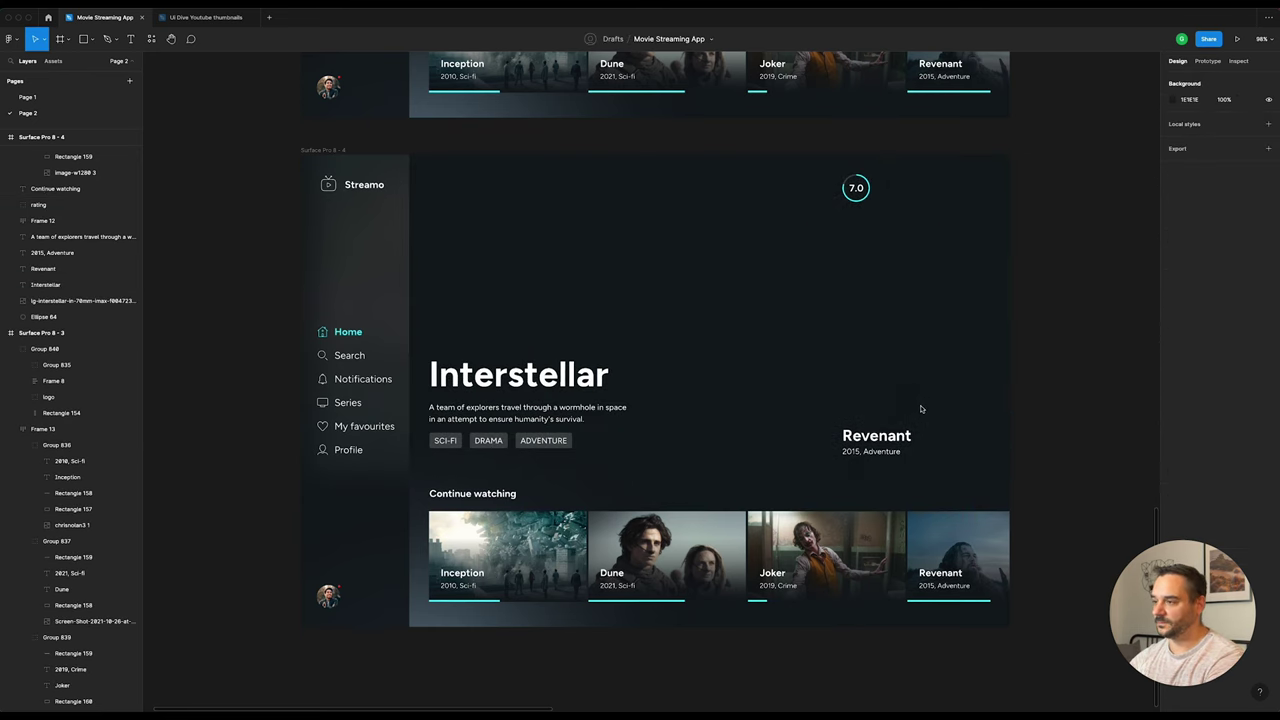
# Step: Delete the Continue watching thumbnails, Revenant title, '2015, Adventure' caption and 7.0 rating badge
pyautogui.click(906, 543)
pyautogui.press('Delete')
pyautogui.click(876, 436)
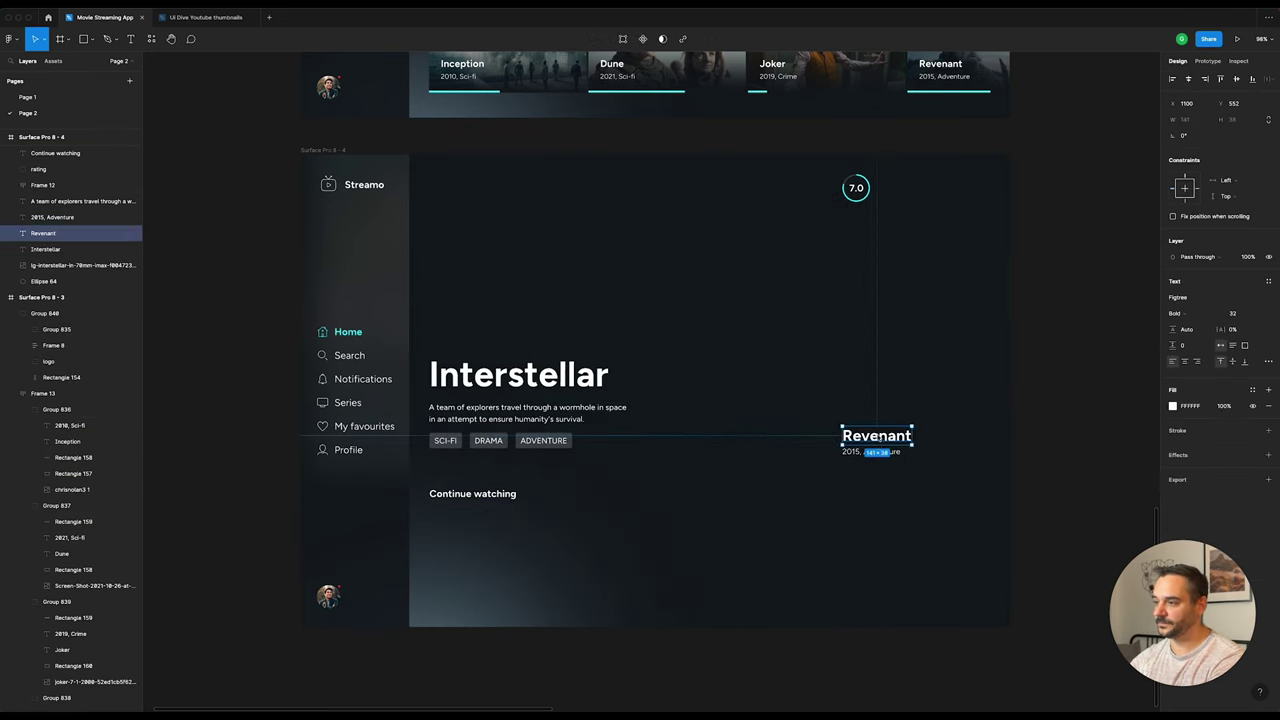
pyautogui.press('Delete')
pyautogui.click(871, 451)
pyautogui.press('Delete')
pyautogui.click(856, 188)
pyautogui.press('Delete')
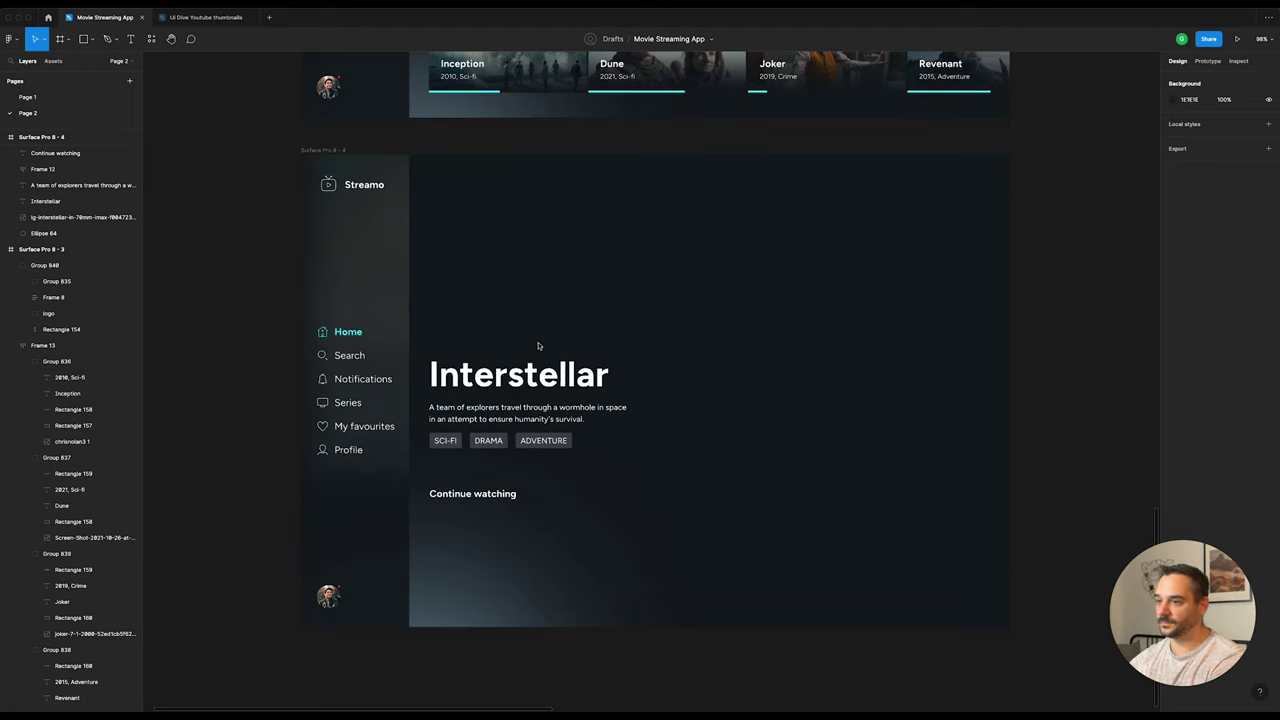
# Step: Delete the Interstellar title, description, genre tags and Continue watching heading
pyautogui.click(515, 375)
pyautogui.press('Delete')
pyautogui.moveTo(488, 360); pyautogui.dragTo(576, 449)
pyautogui.press('Delete')
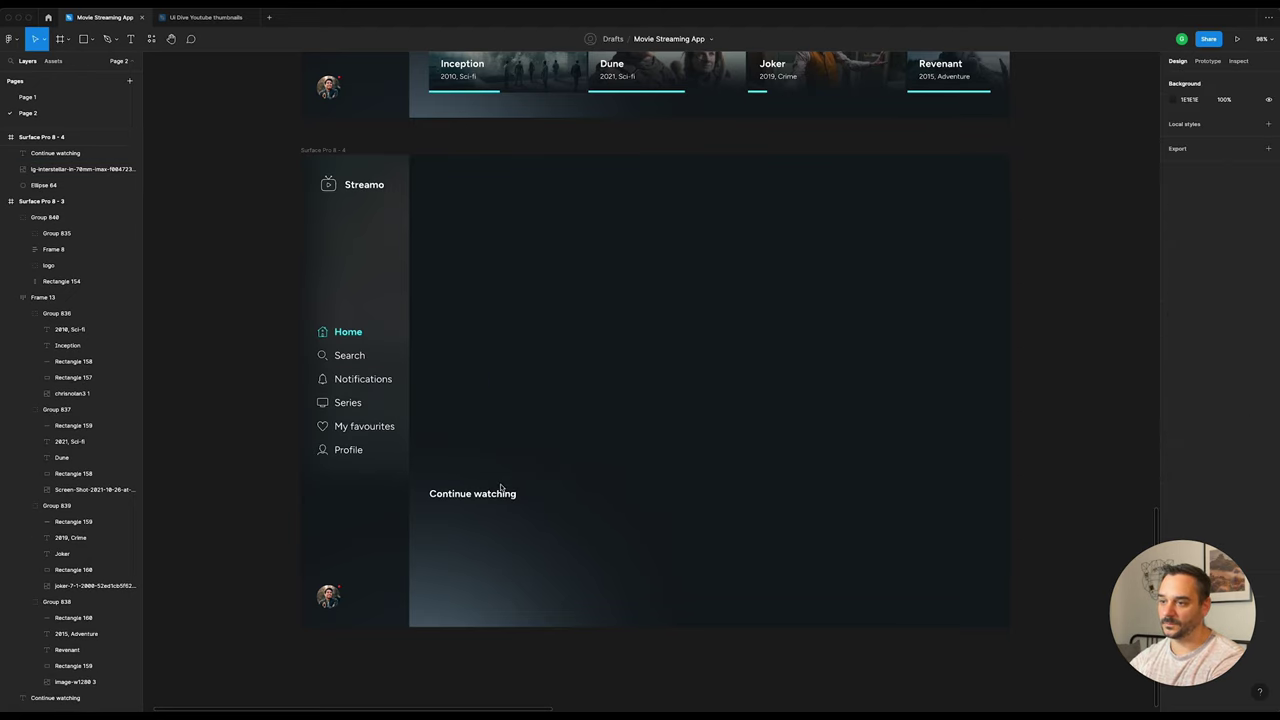
pyautogui.click(472, 494)
pyautogui.press('Delete')
pyautogui.click(341, 379)
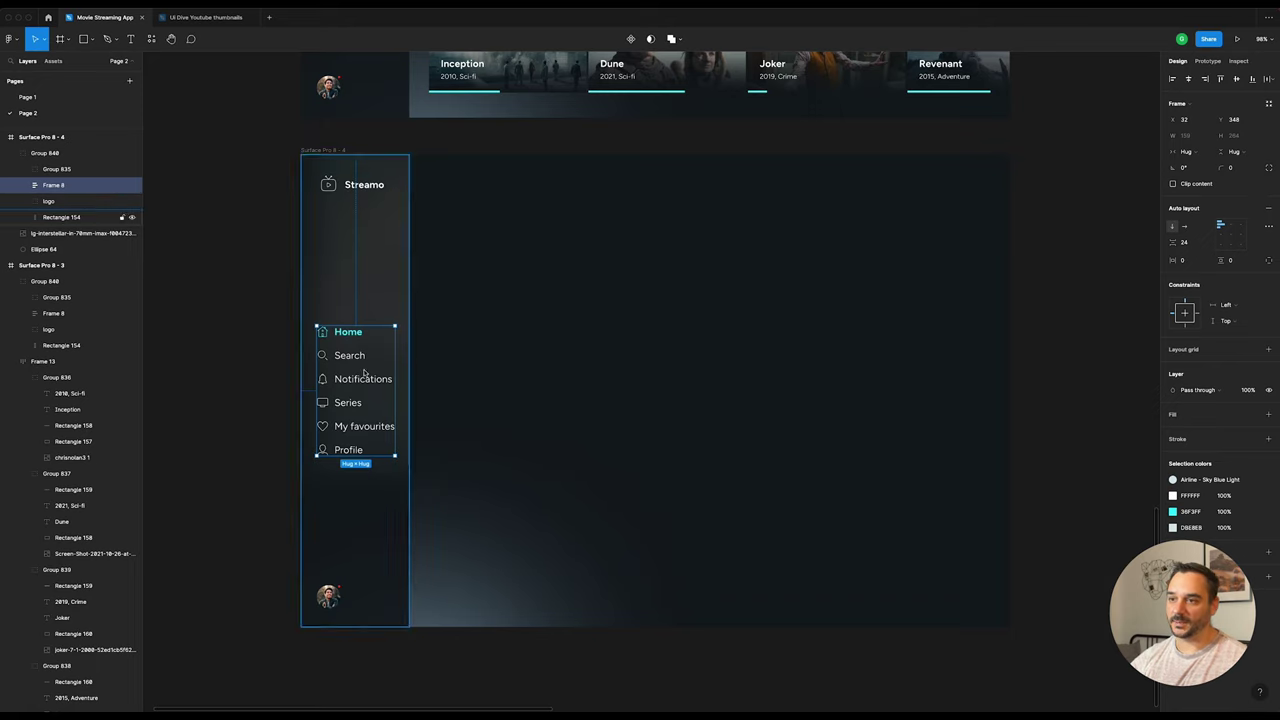
# Step: Hide the Home, Search, Notifications, Series, My favourites and Profile menu labels
pyautogui.doubleClick(348, 336)
pyautogui.keyDown('shift'); pyautogui.click(347, 358); pyautogui.keyUp('shift')
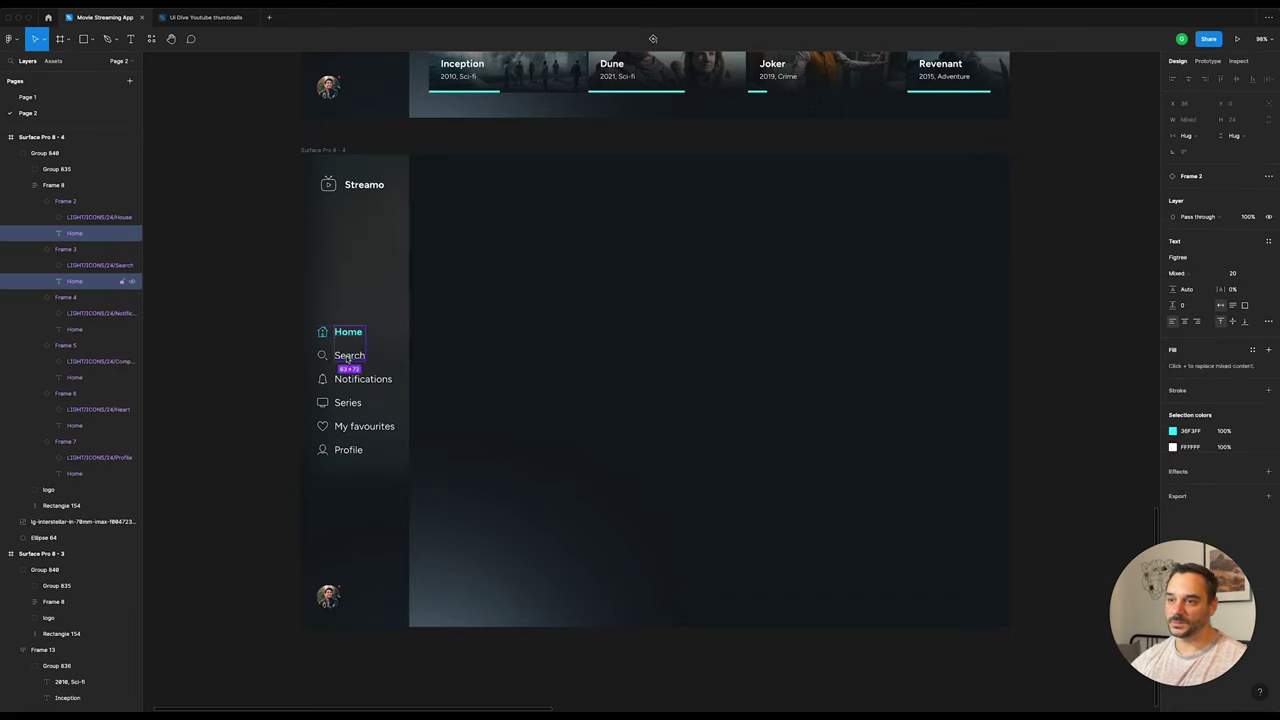
pyautogui.keyDown('shift'); pyautogui.click(348, 381); pyautogui.keyUp('shift')
pyautogui.keyDown('shift'); pyautogui.click(348, 404); pyautogui.keyUp('shift')
pyautogui.keyDown('shift'); pyautogui.click(350, 428); pyautogui.keyUp('shift')
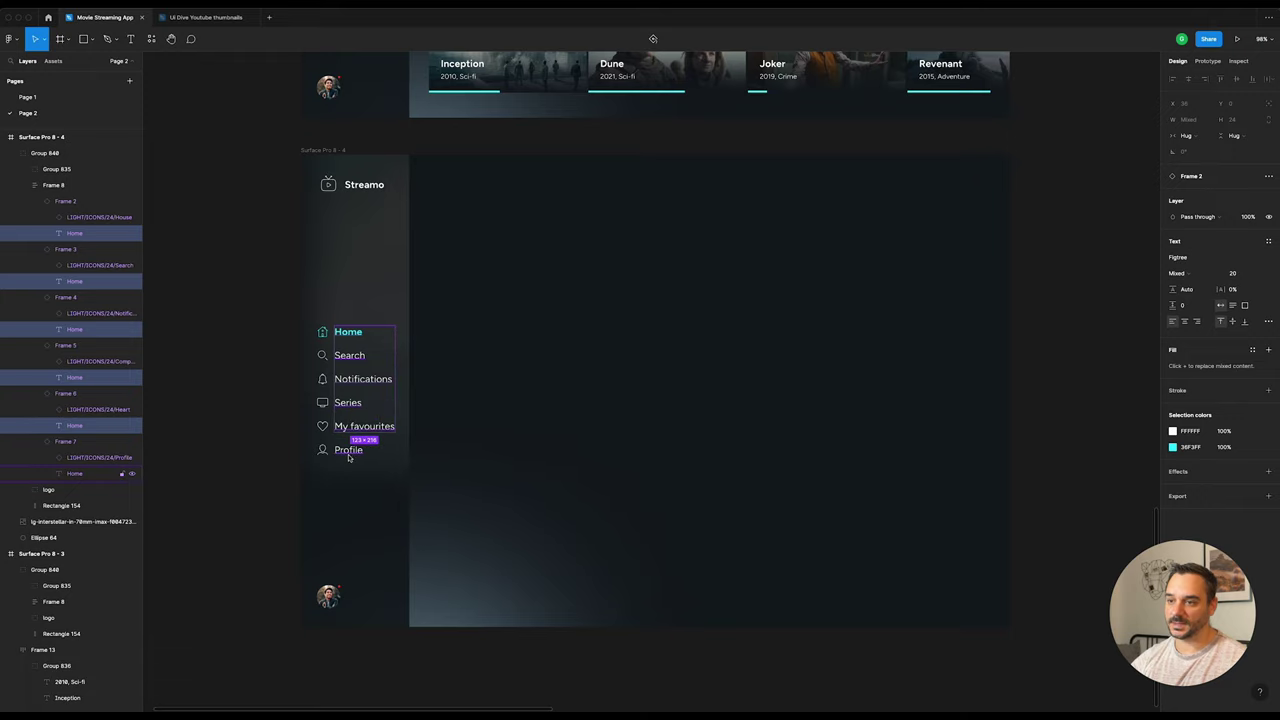
pyautogui.keyDown('shift'); pyautogui.click(349, 452); pyautogui.keyUp('shift')
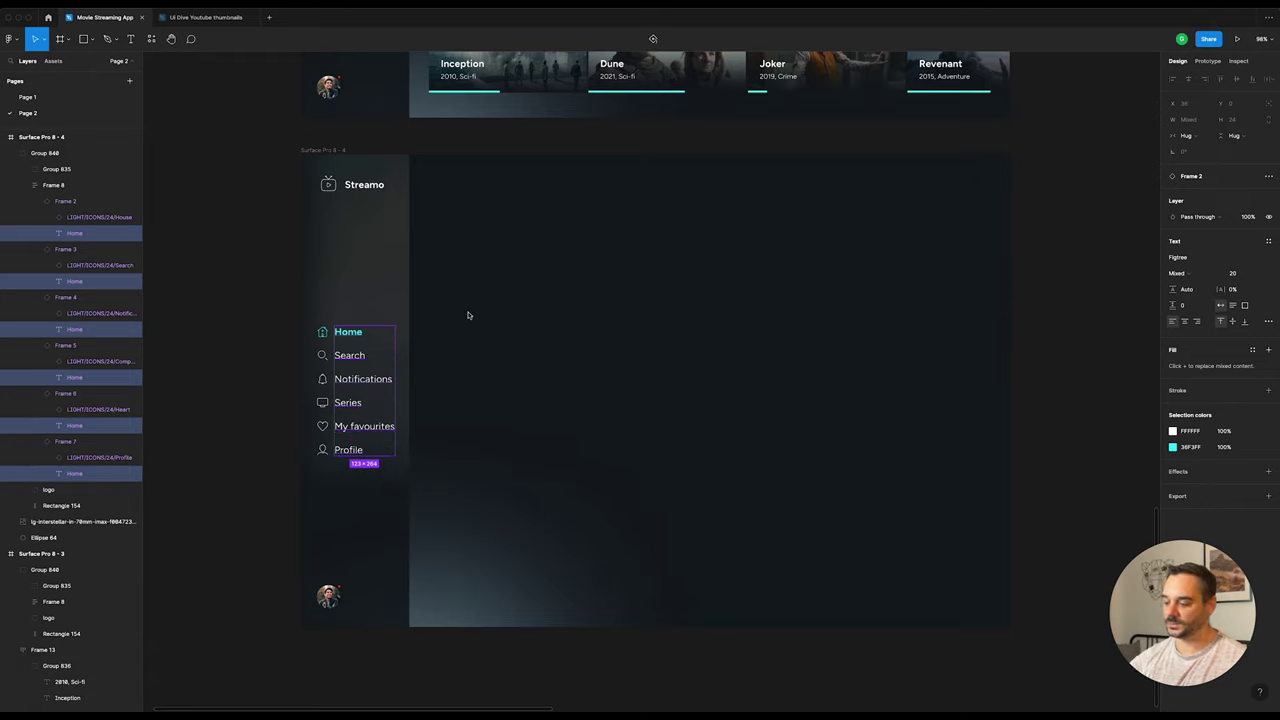
pyautogui.hotkey('ctrl', 'shift', 'h')
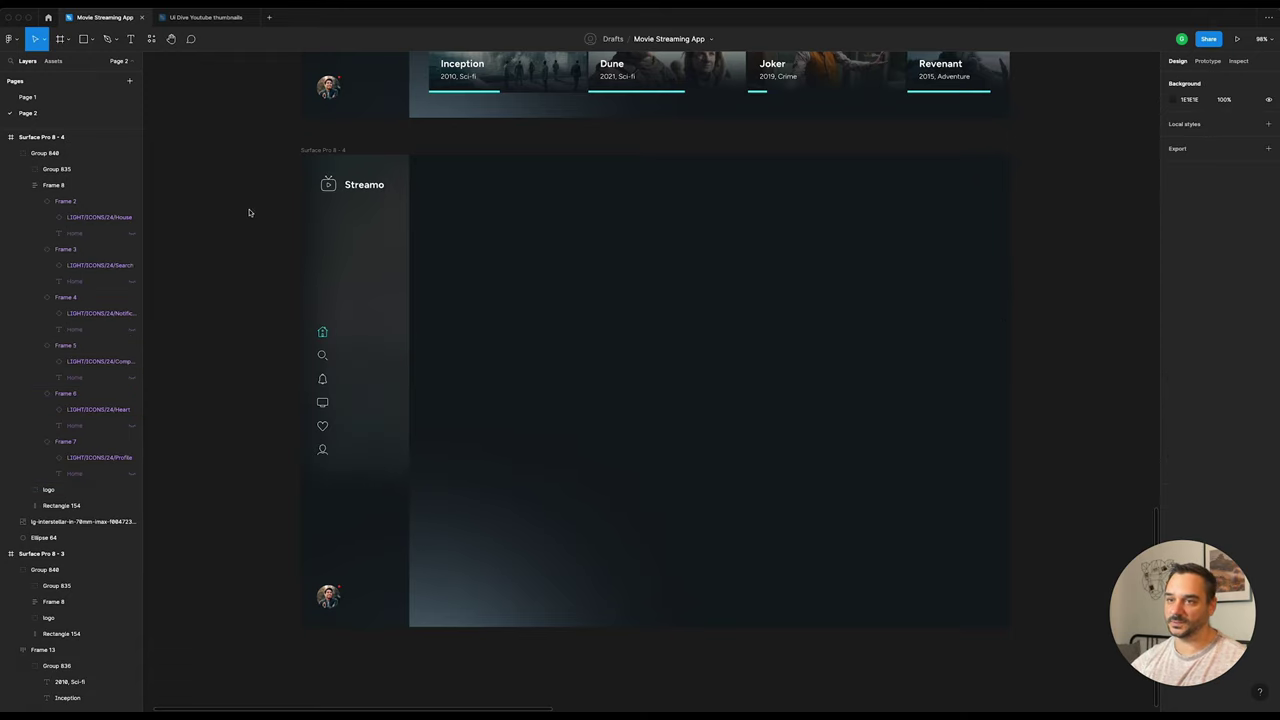
# Step: Hide the Streamo wordmark inside the sidebar logo, keeping the Home label hidden
pyautogui.click(66, 201)
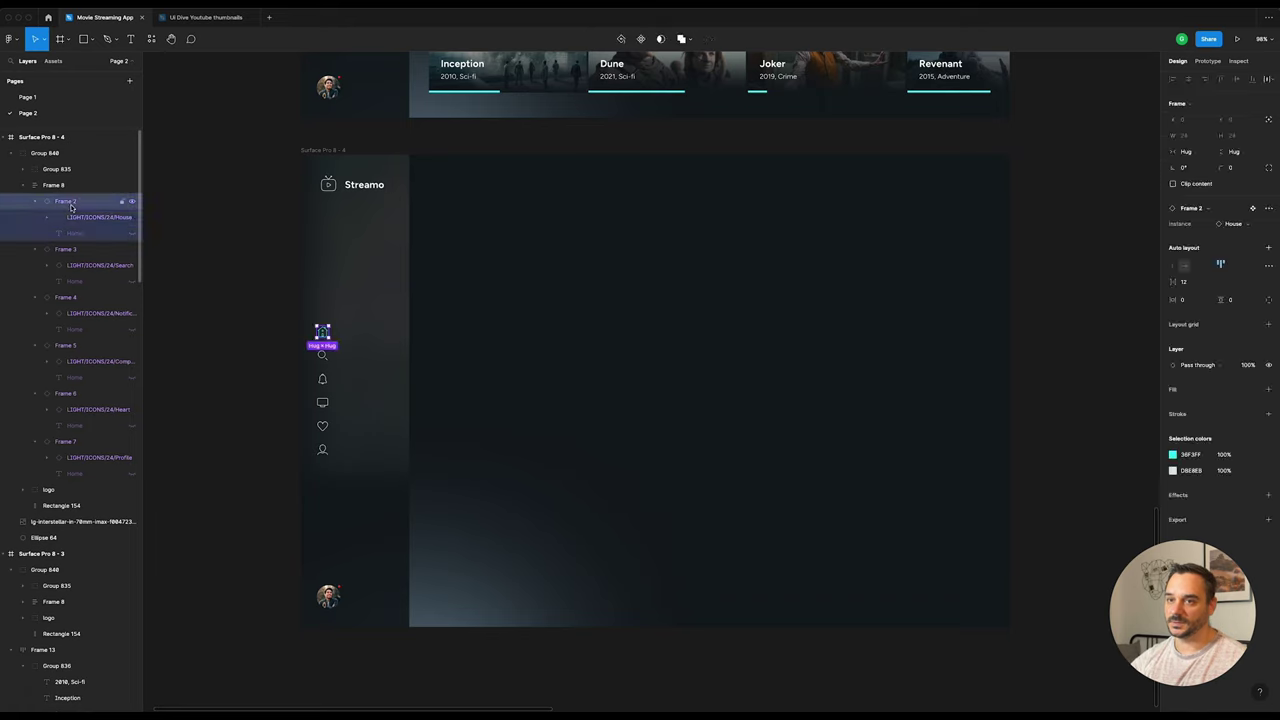
pyautogui.click(90, 236)
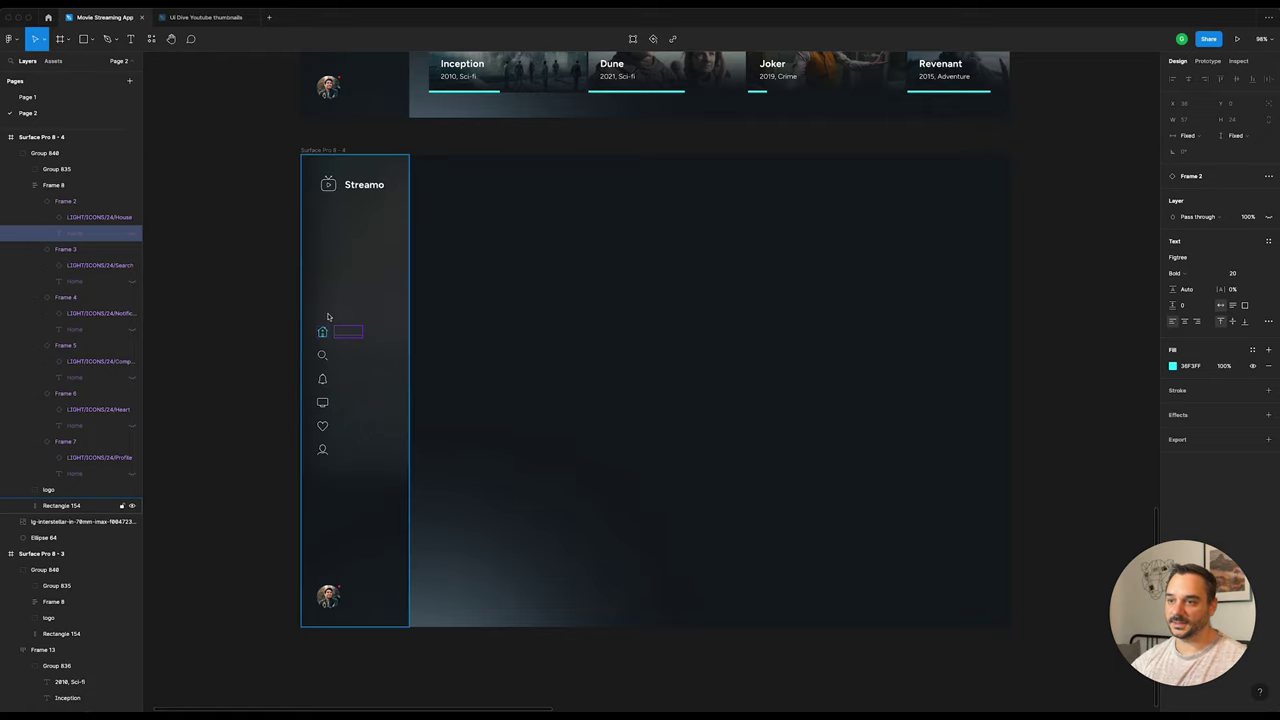
pyautogui.click(268, 291)
pyautogui.click(108, 236)
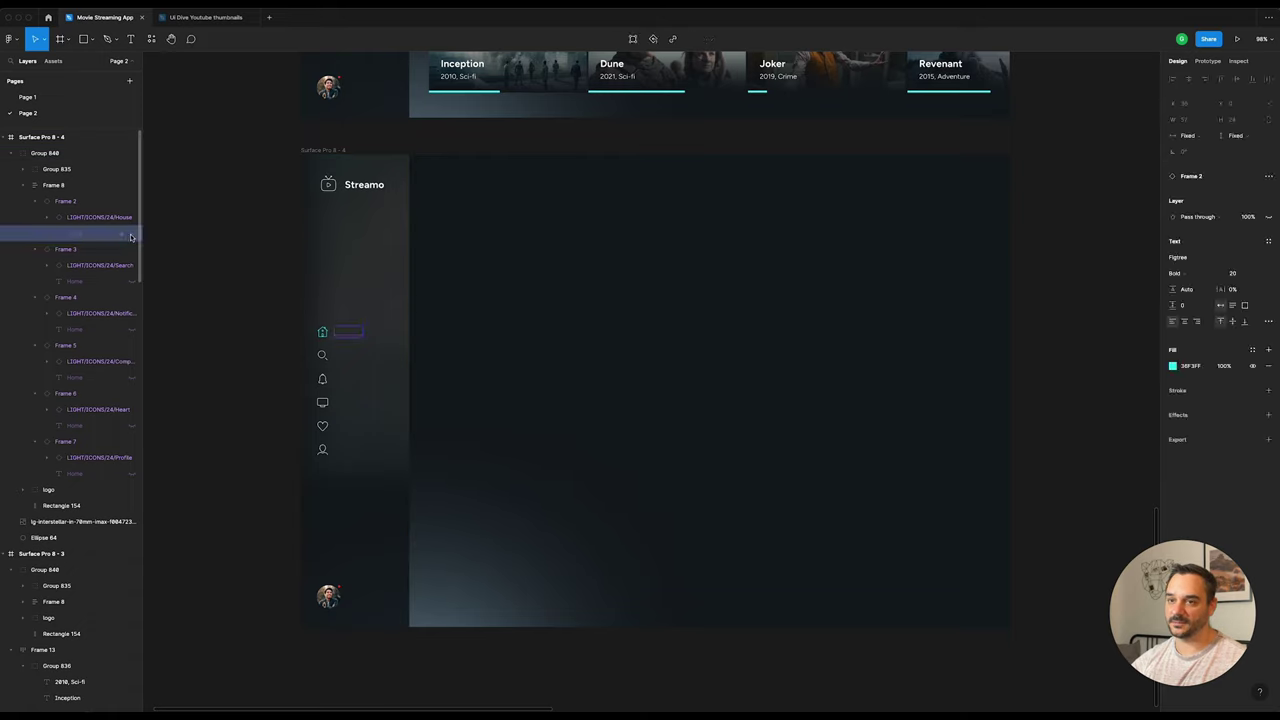
pyautogui.click(131, 234)
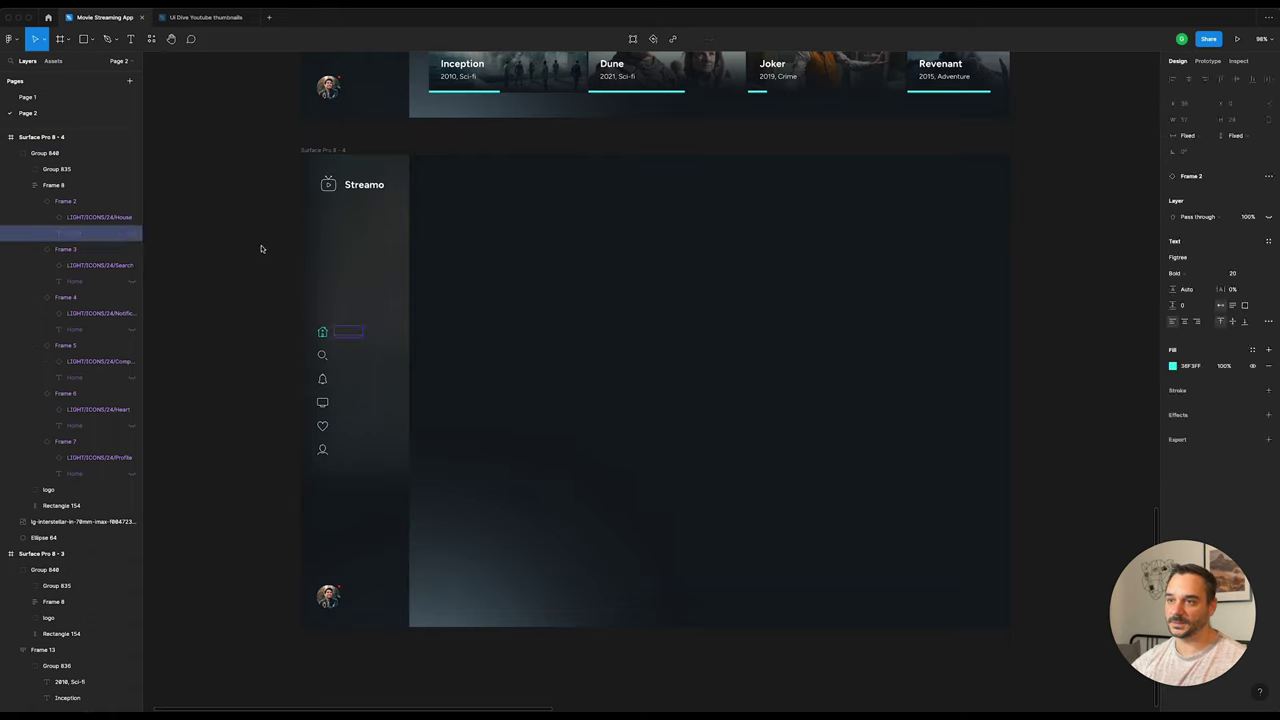
pyautogui.click(363, 183)
pyautogui.doubleClick(363, 187)
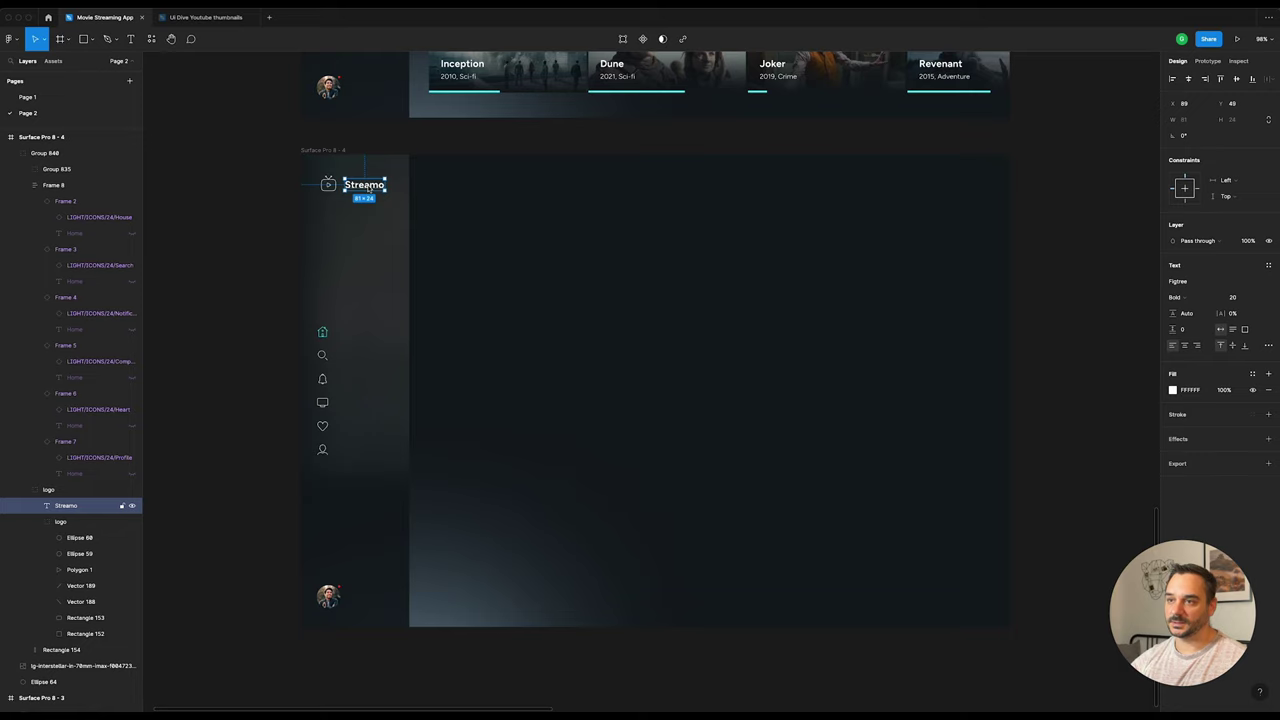
pyautogui.click(133, 506)
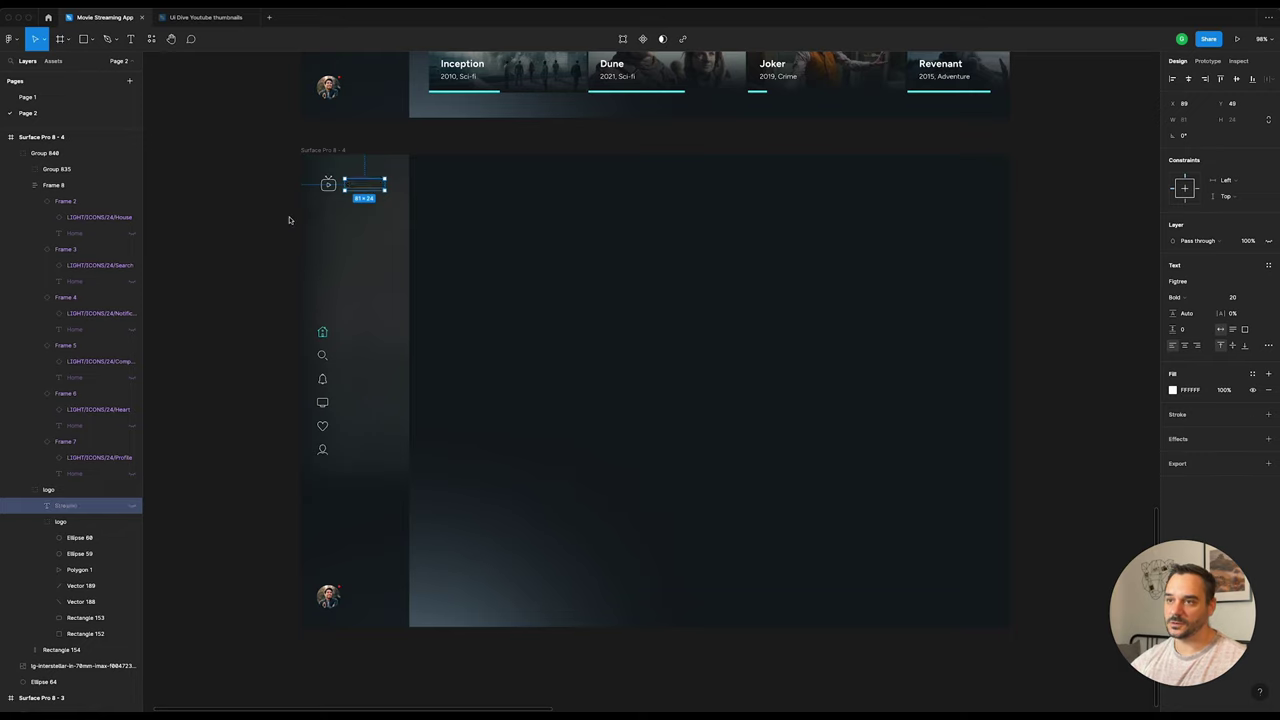
# Step: Align the centres of the logo icon, navigation icon column and bottom avatar
pyautogui.click(328, 185)
pyautogui.doubleClick(328, 185)
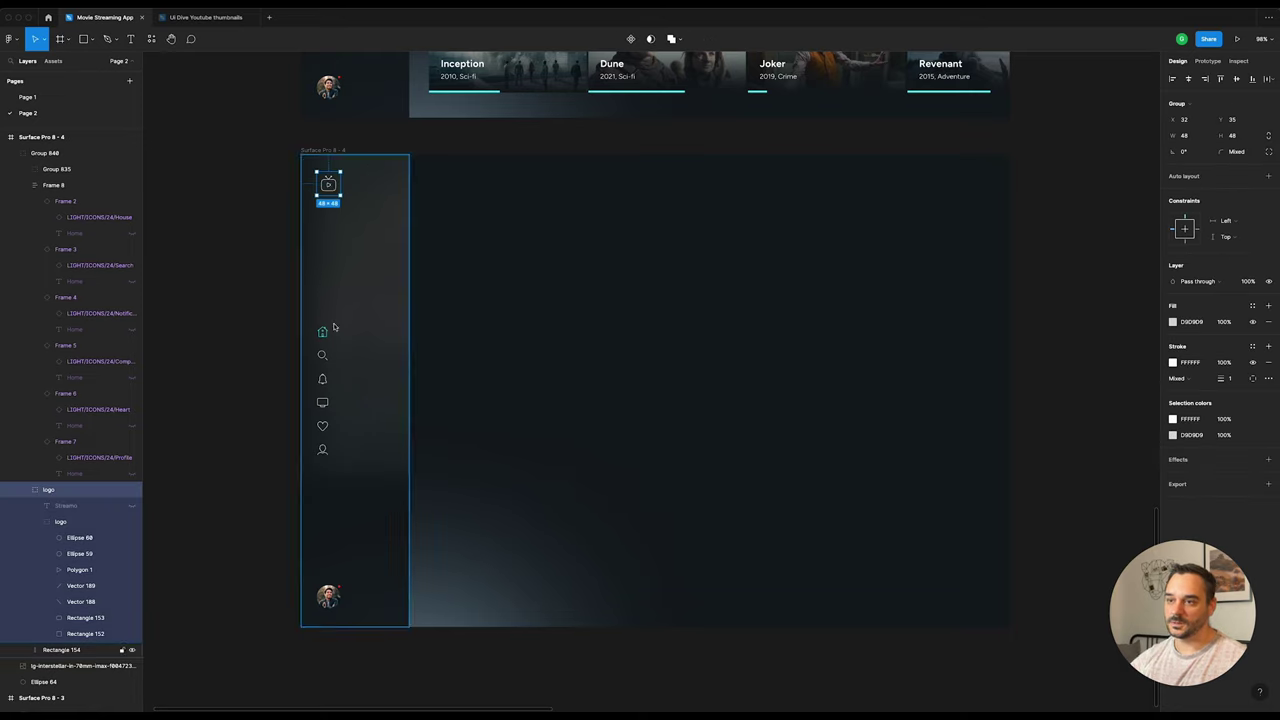
pyautogui.keyDown('shift'); pyautogui.click(324, 450); pyautogui.keyUp('shift')
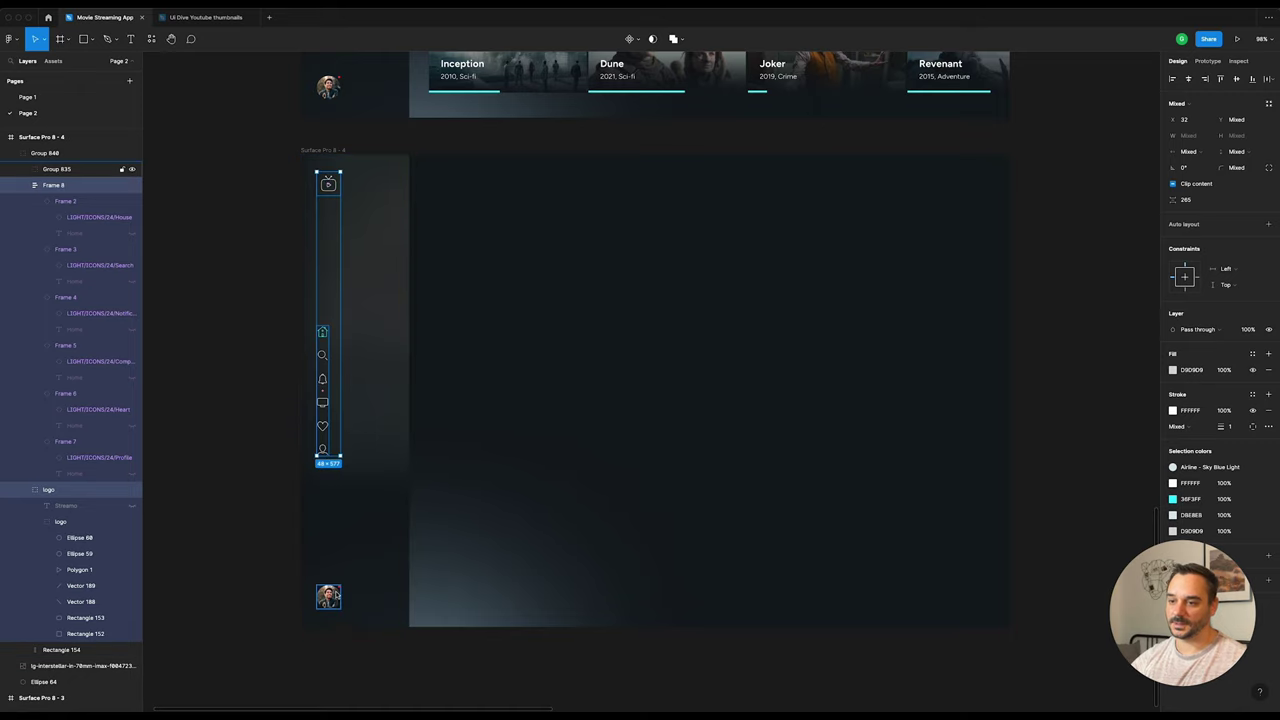
pyautogui.keyDown('shift'); pyautogui.click(335, 595); pyautogui.keyUp('shift')
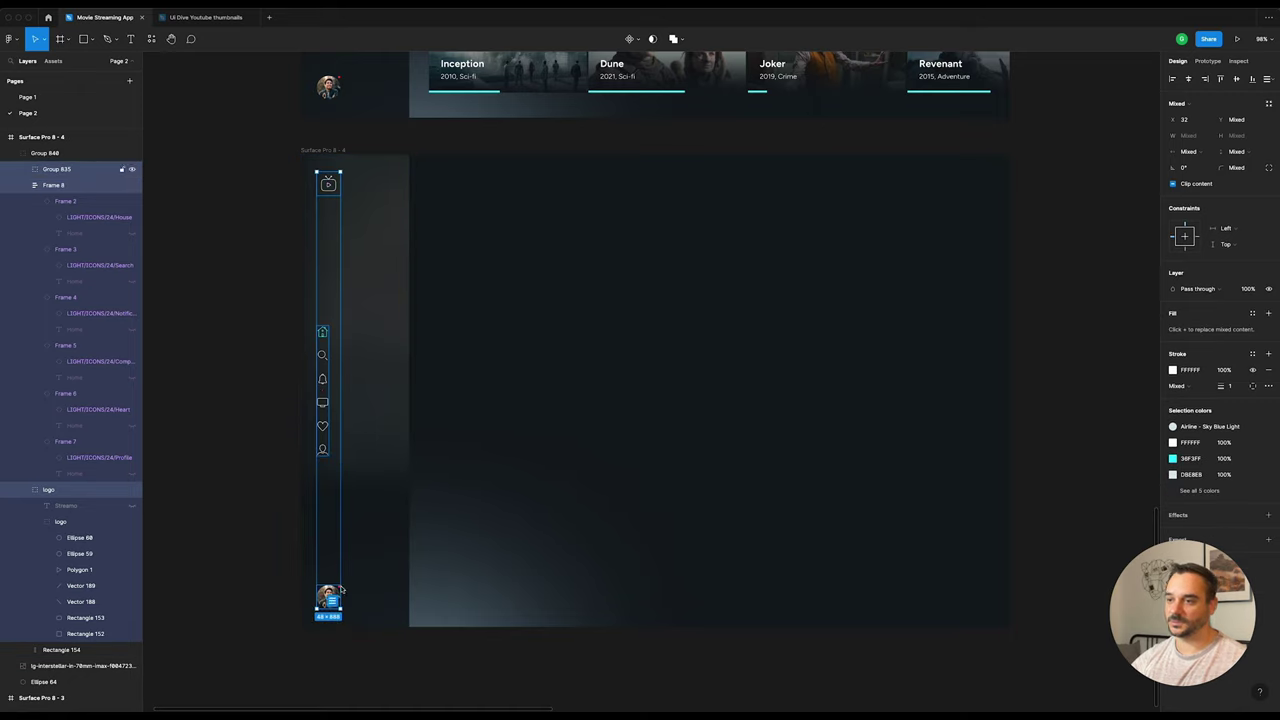
pyautogui.click(1187, 79)
pyautogui.click(377, 266)
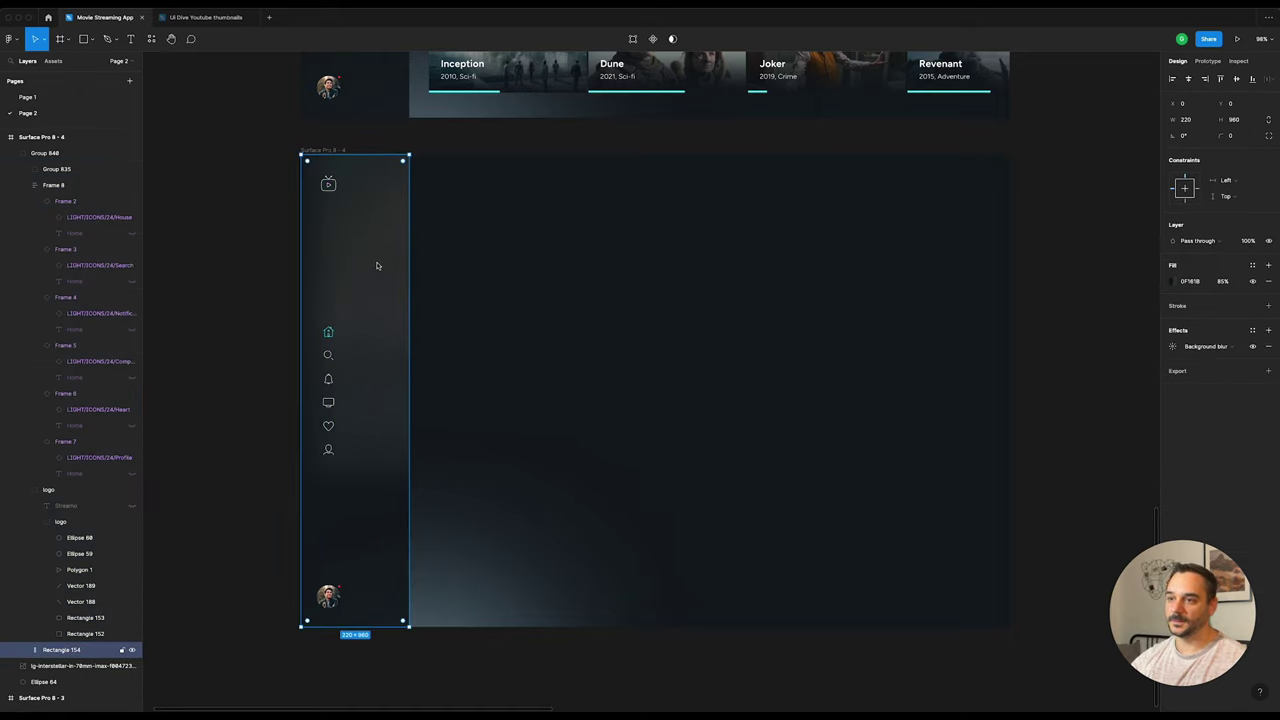
# Step: Delete the leftover Interstellar image and show the frame's 12-column layout grid
pyautogui.moveTo(409, 263); pyautogui.dragTo(361, 262)
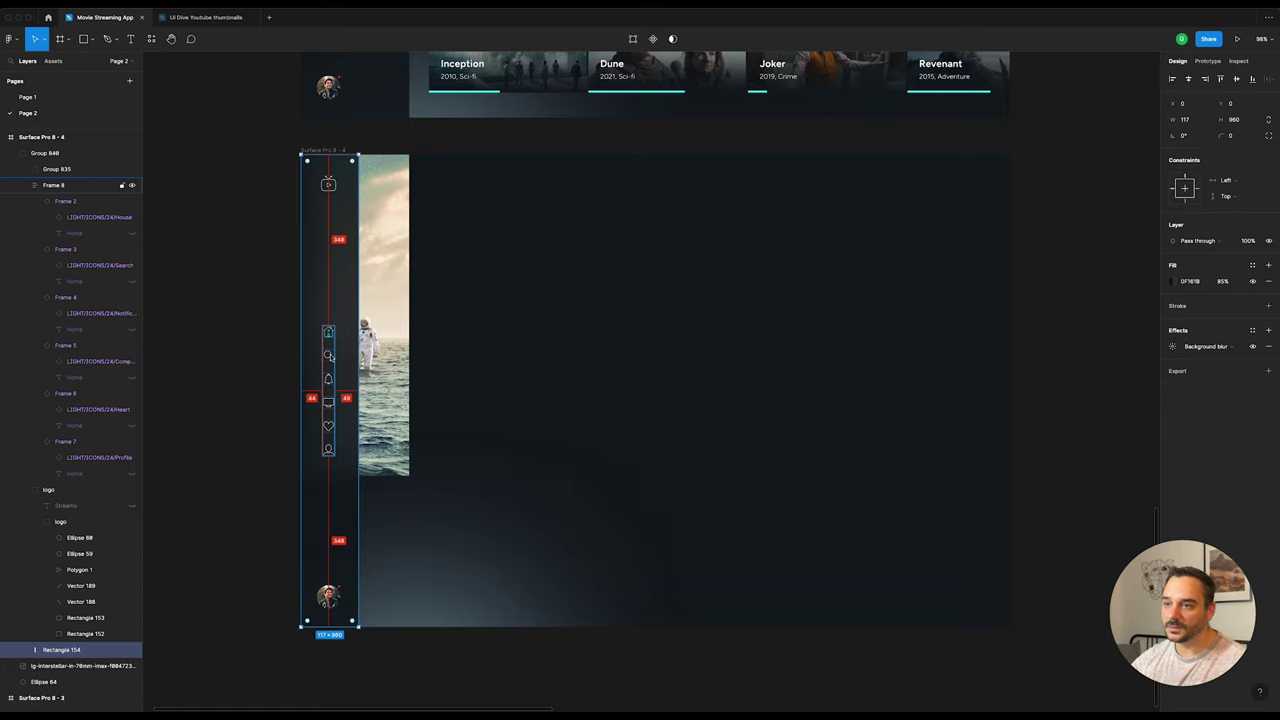
pyautogui.click(338, 150)
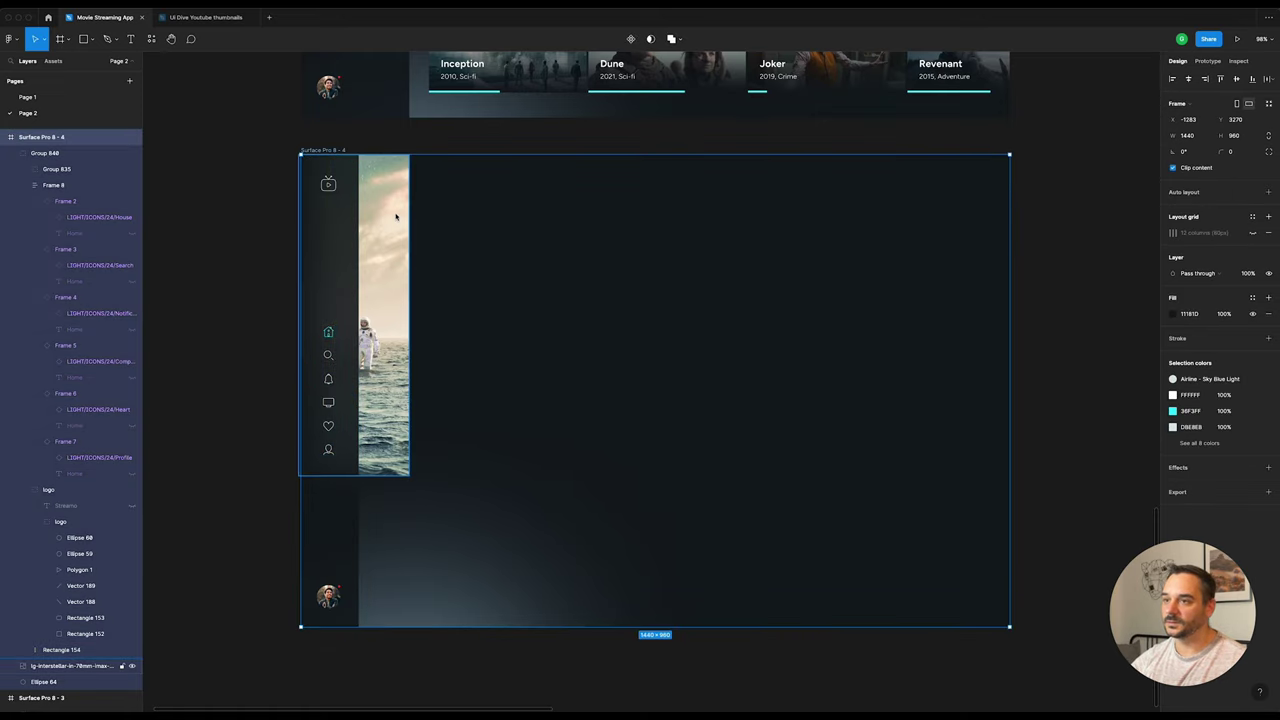
pyautogui.click(395, 217)
pyautogui.press('Delete')
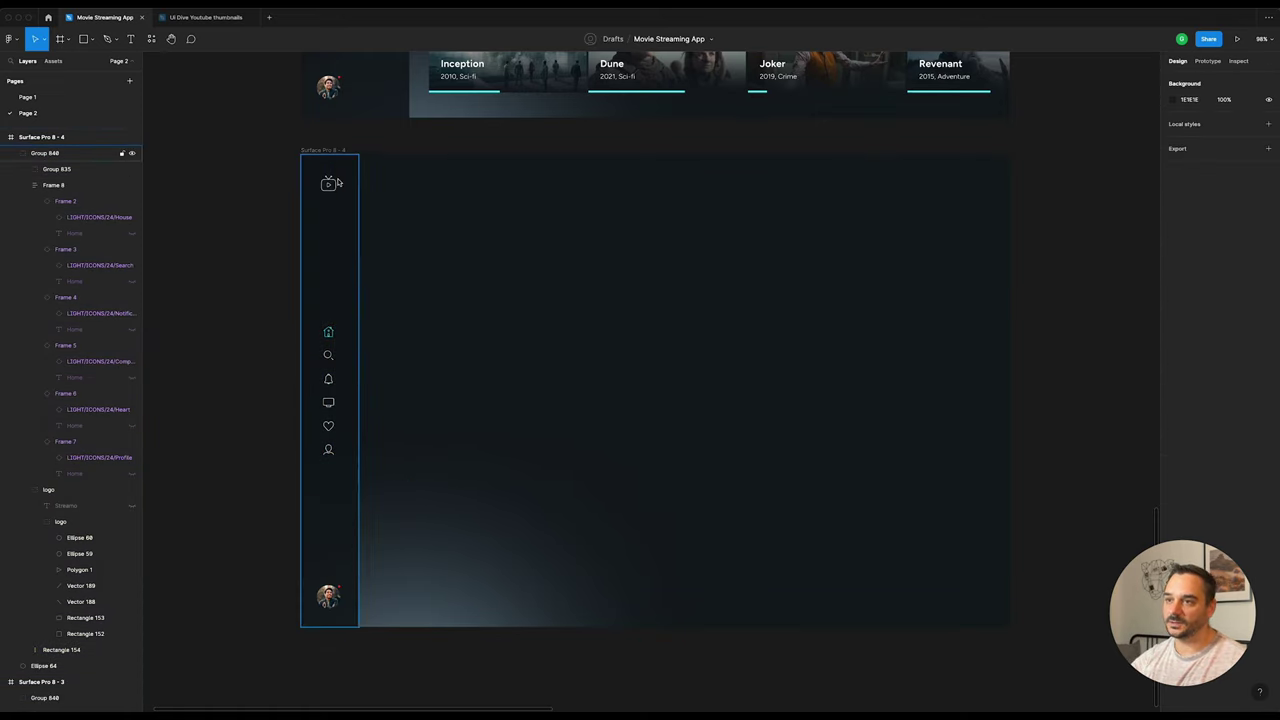
pyautogui.click(336, 152)
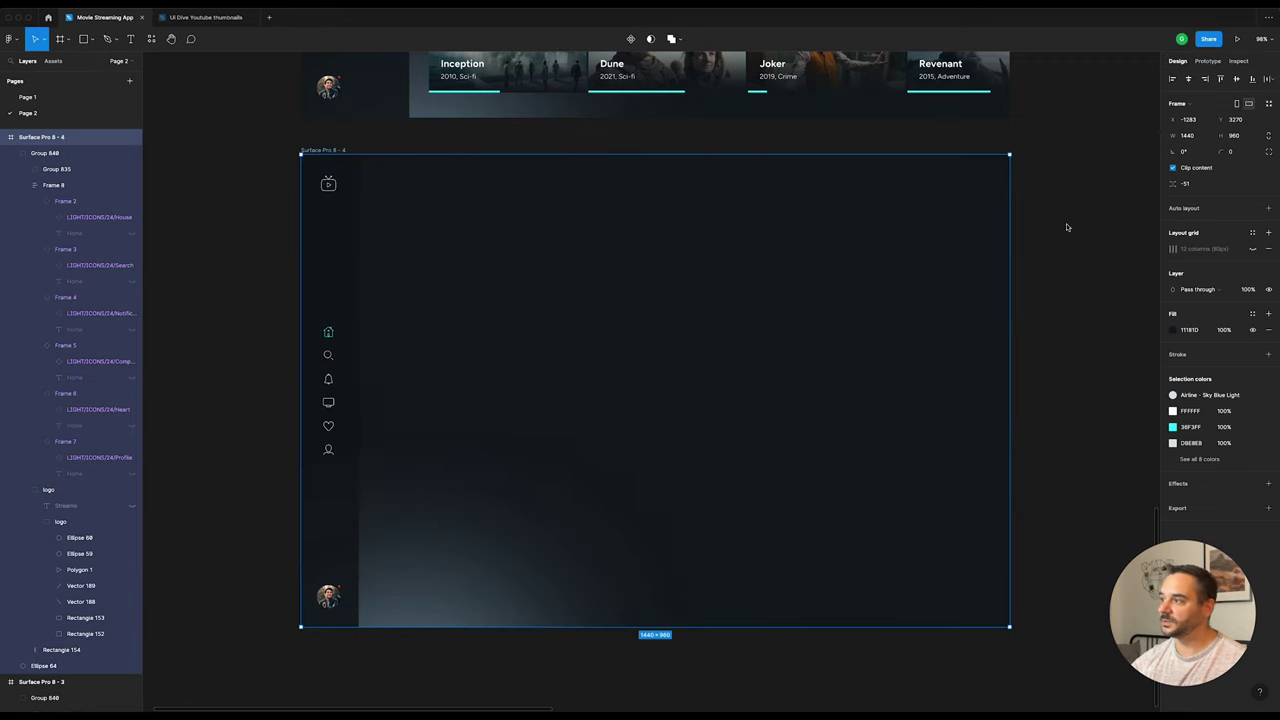
pyautogui.click(1250, 249)
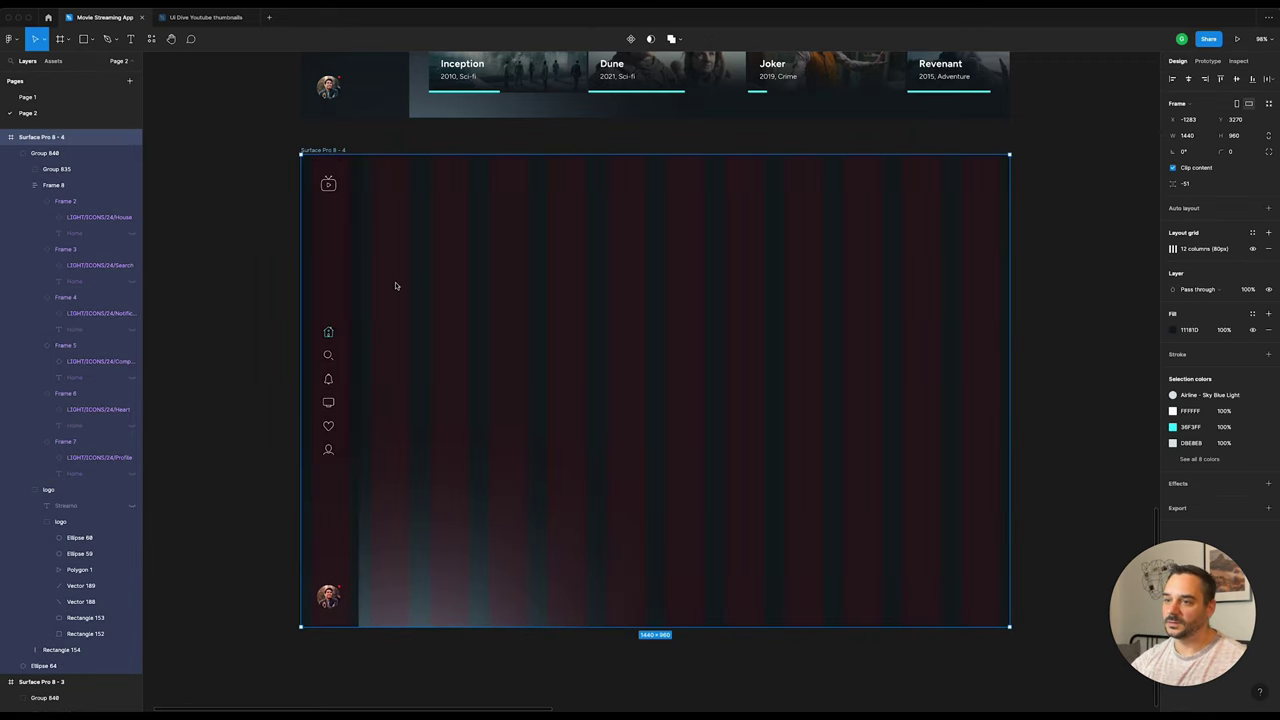
# Step: Narrow the sidebar background rectangle to 100 px wide
pyautogui.click(348, 498)
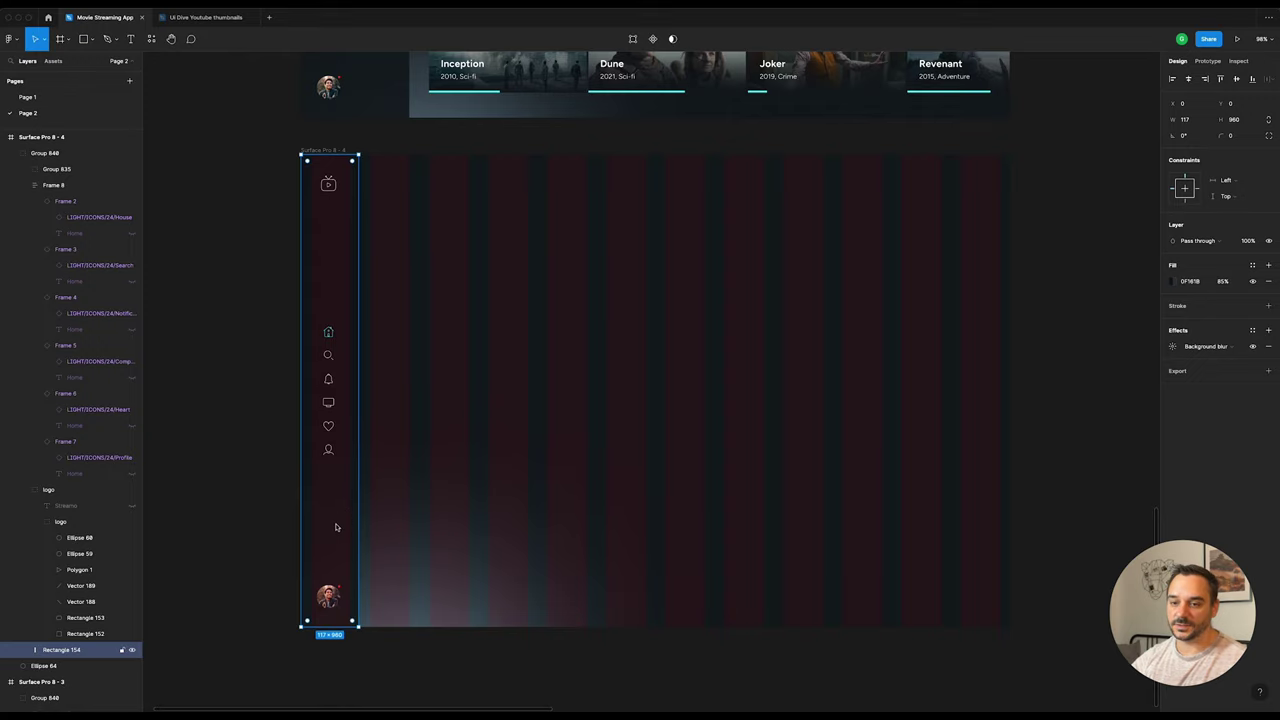
pyautogui.scroll(5, 336, 527)
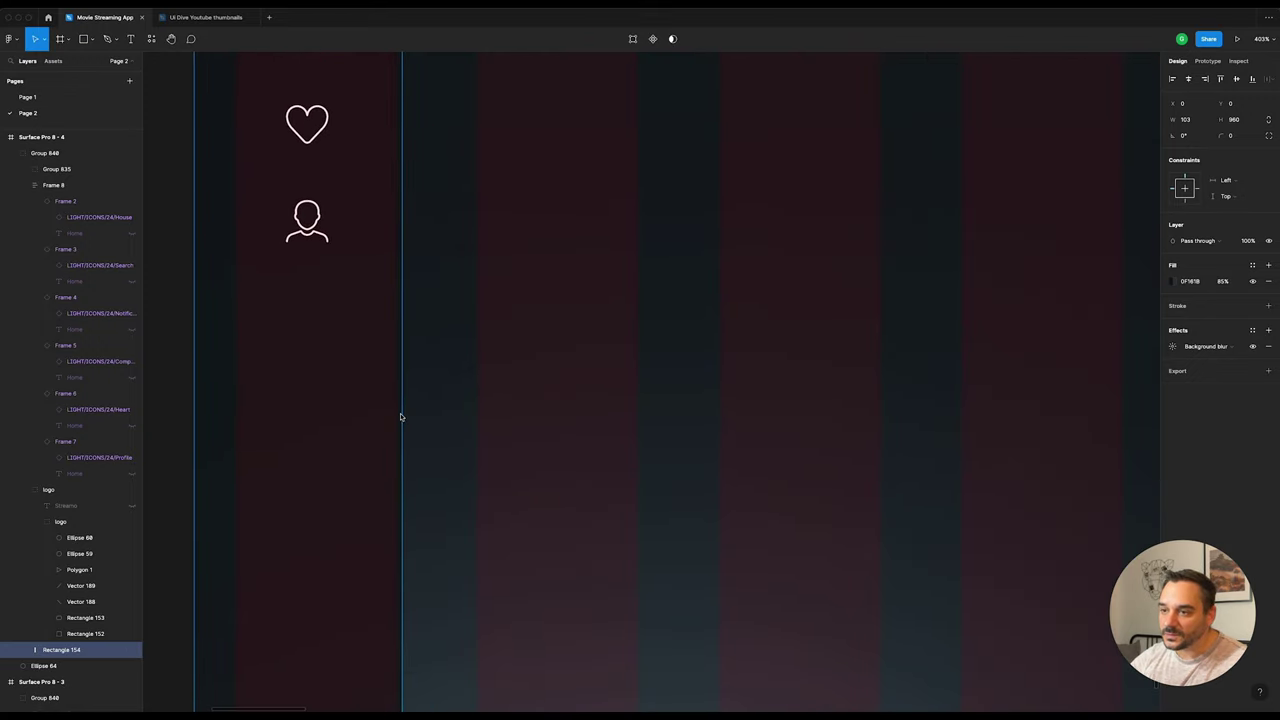
pyautogui.moveTo(431, 419); pyautogui.dragTo(397, 419)
pyautogui.scroll(-5, 397, 418)
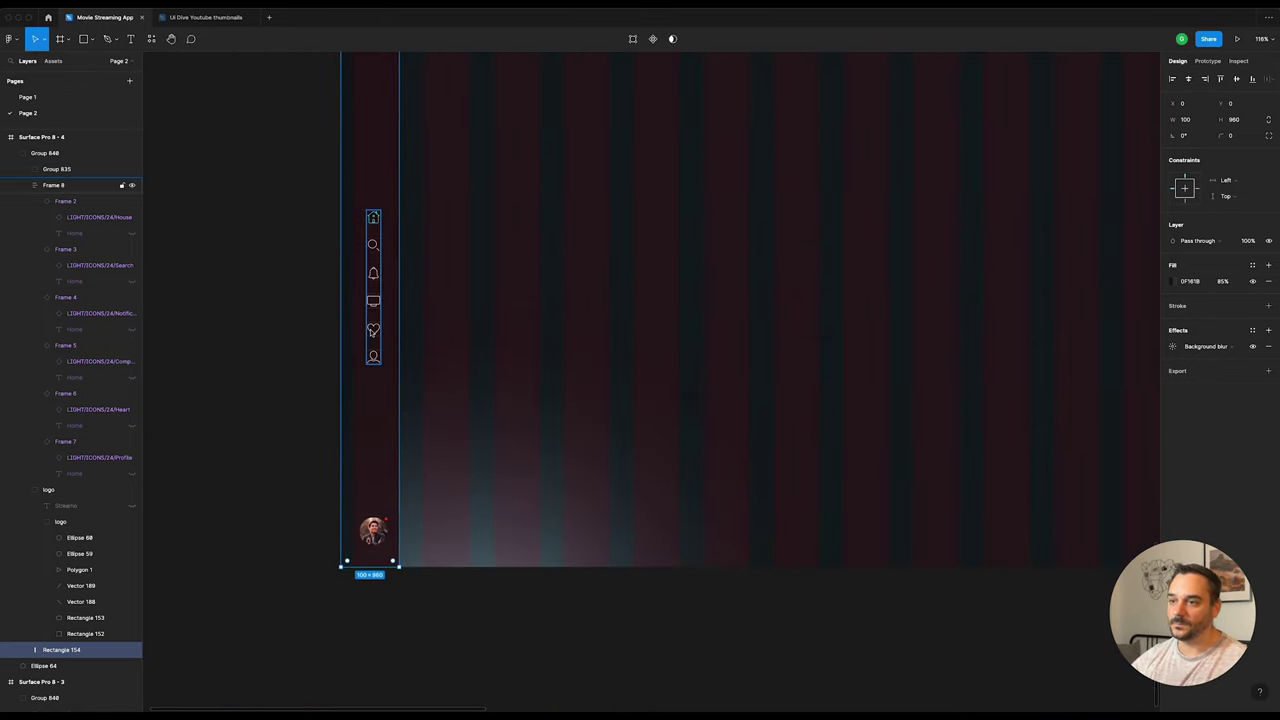
# Step: Centre the navigation icons and TV logo horizontally on the sidebar background
pyautogui.click(375, 300)
pyautogui.scroll(3, 377, 446)
pyautogui.scroll(1, 374, 444)
pyautogui.keyDown('shift'); pyautogui.click(373, 198); pyautogui.keyUp('shift')
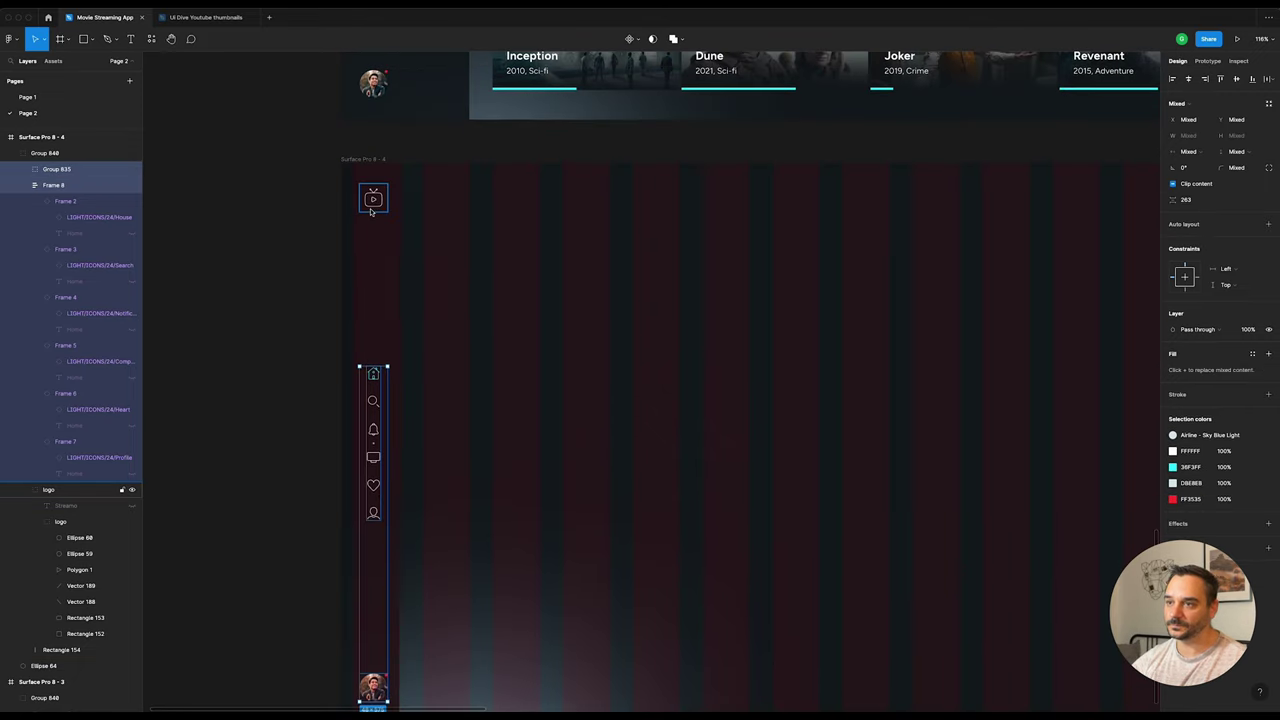
pyautogui.keyDown('shift'); pyautogui.click(381, 293); pyautogui.keyUp('shift')
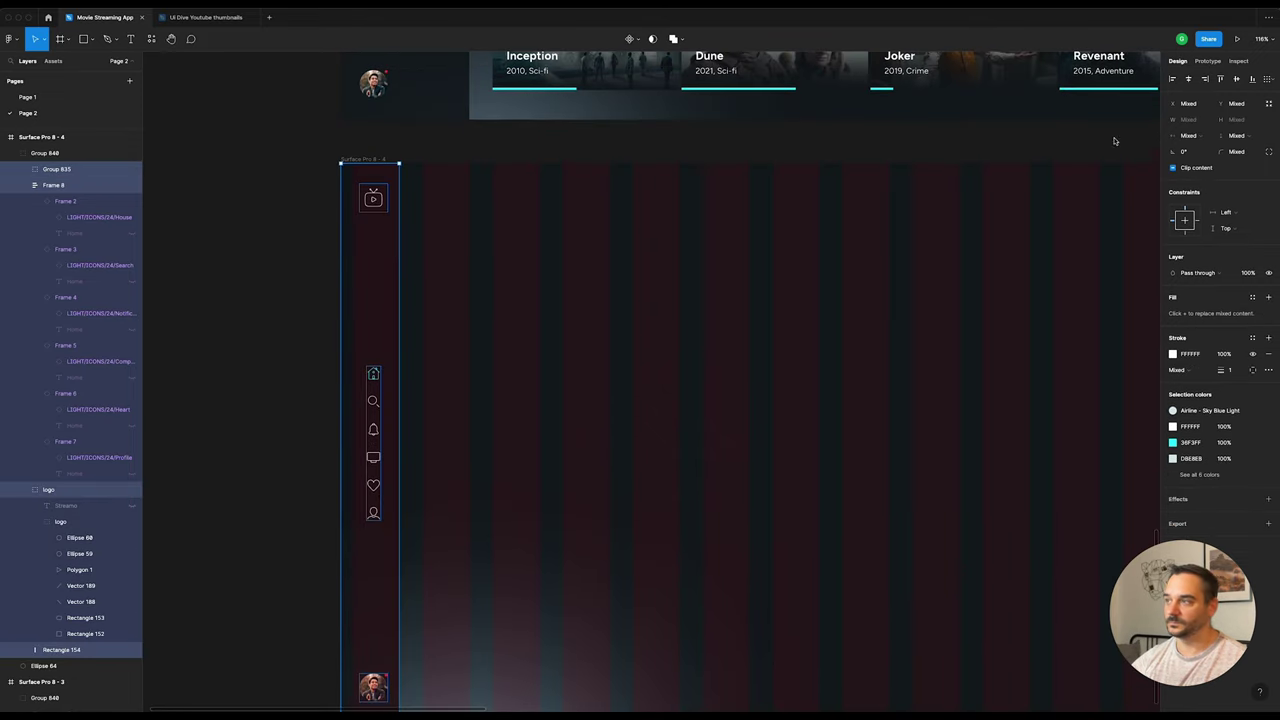
pyautogui.click(1188, 82)
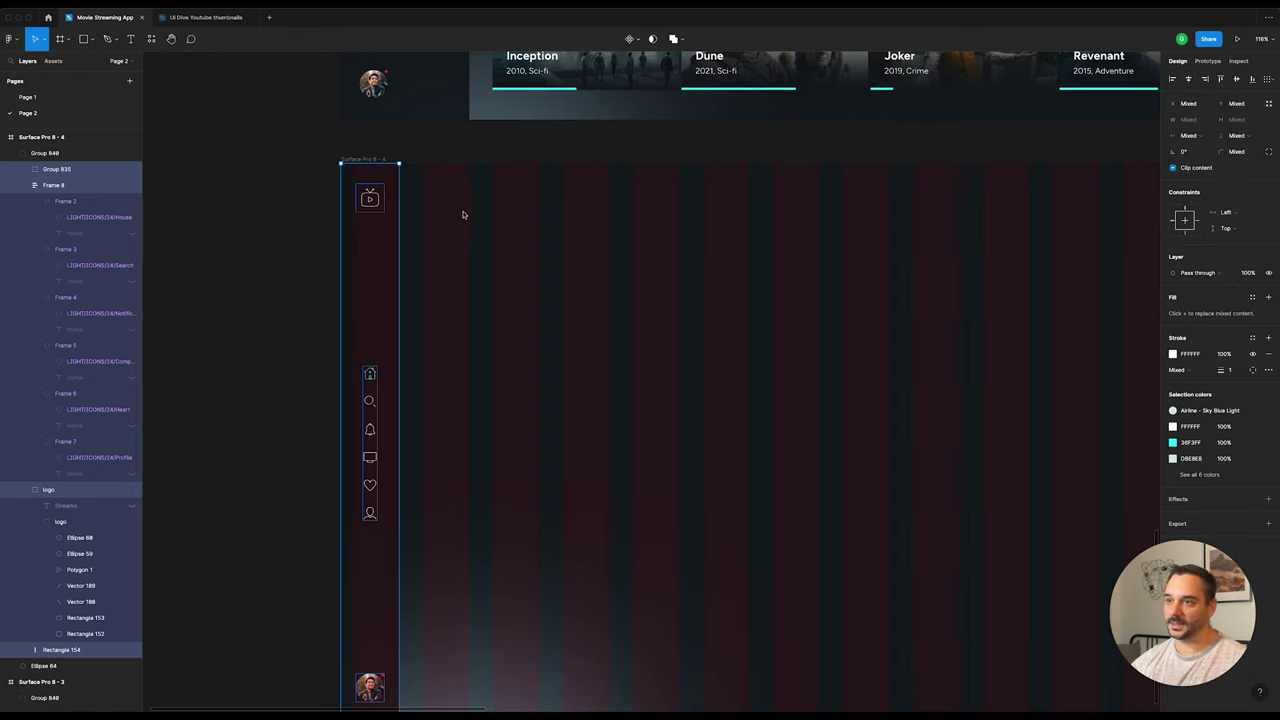
pyautogui.press('Escape')
pyautogui.hotkey('shift', '1')
# Step: Hide the Surface Pro 8 - 4 frame's layout grid
pyautogui.scroll(3, 518, 192)
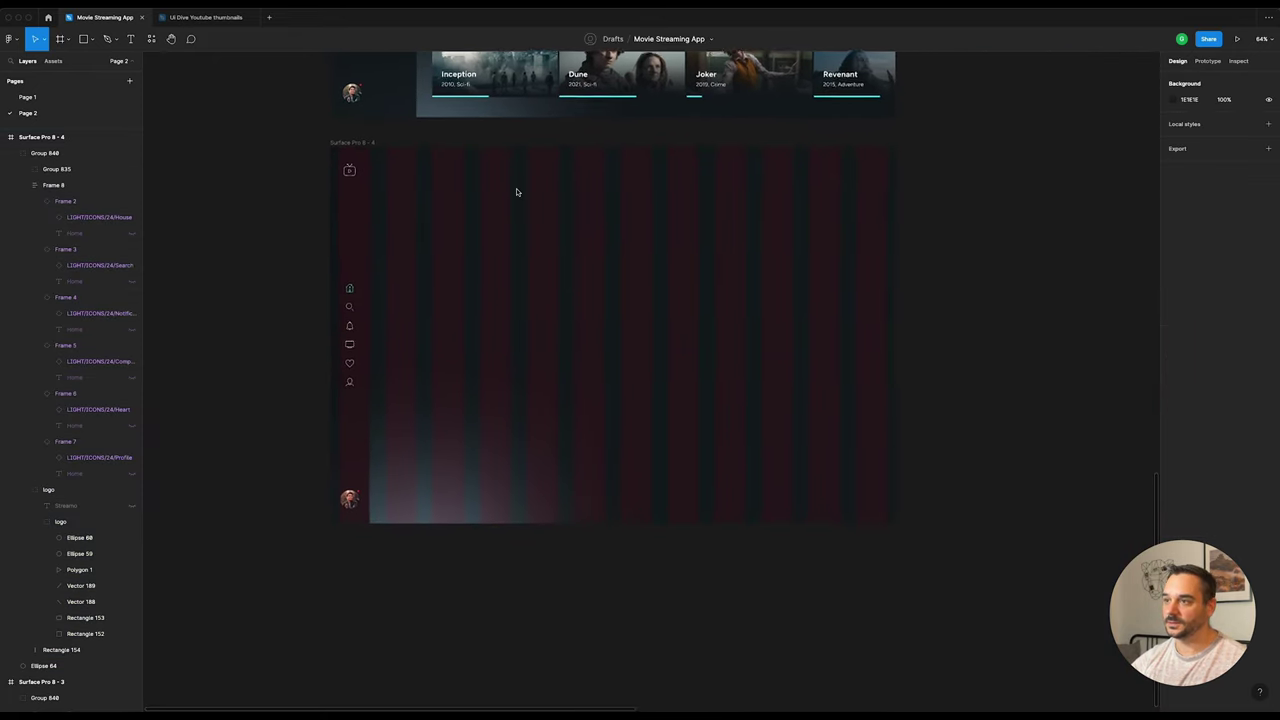
pyautogui.click(514, 191)
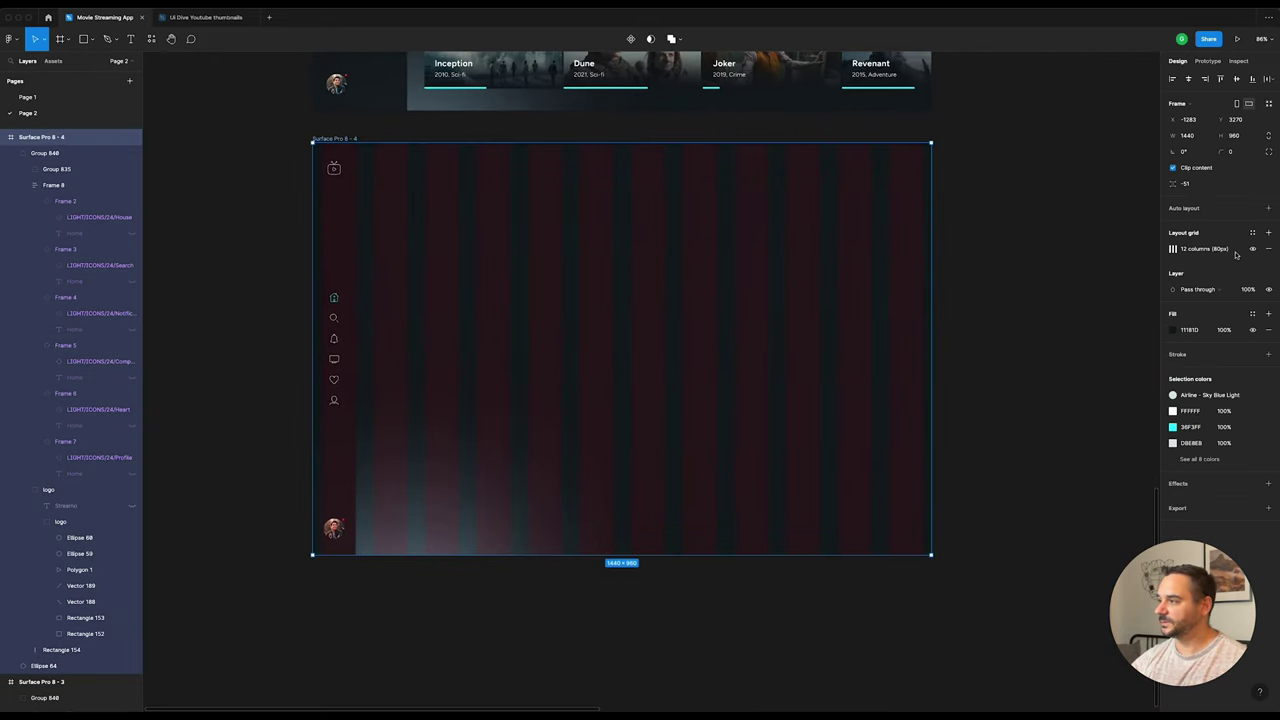
pyautogui.click(1252, 248)
pyautogui.click(1012, 215)
# Step: Select the wallpaperflare 1 waterfall image, then reselect the Surface Pro 8 - 4 frame
pyautogui.scroll(2, 1008, 217)
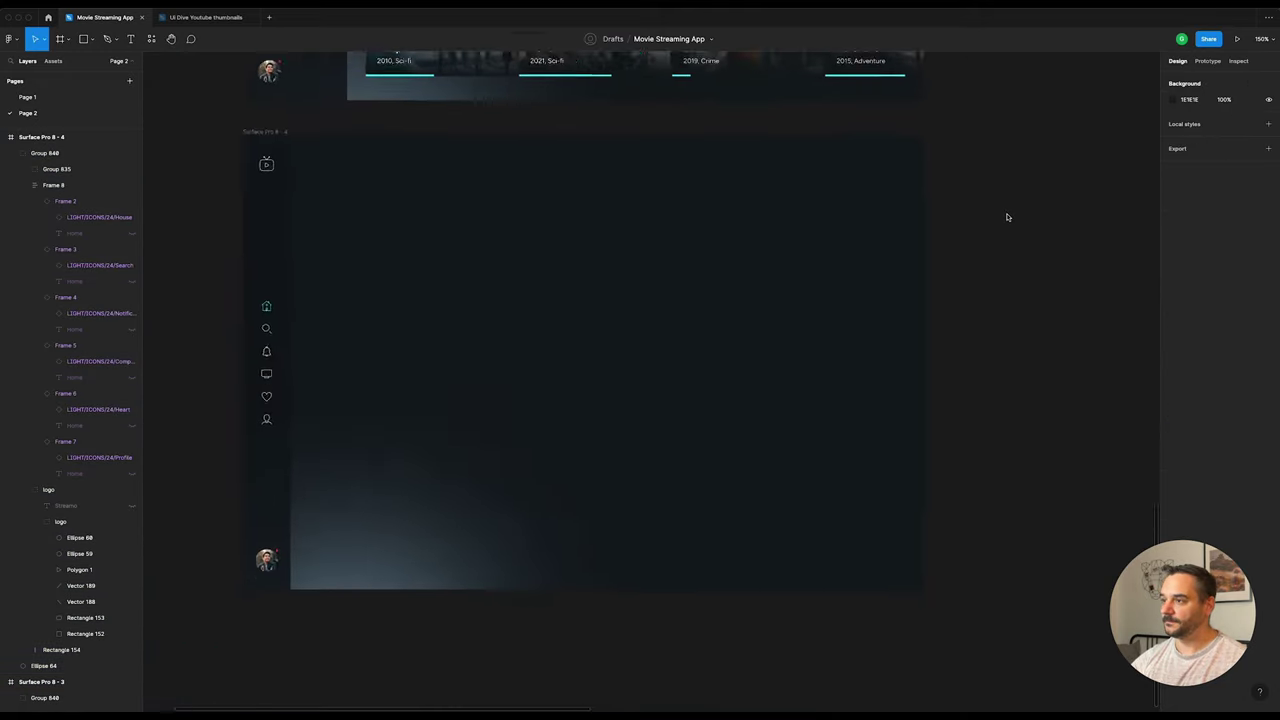
pyautogui.scroll(-2, 1007, 217)
pyautogui.scroll(-2, 937, 357)
pyautogui.scroll(-2, 937, 350)
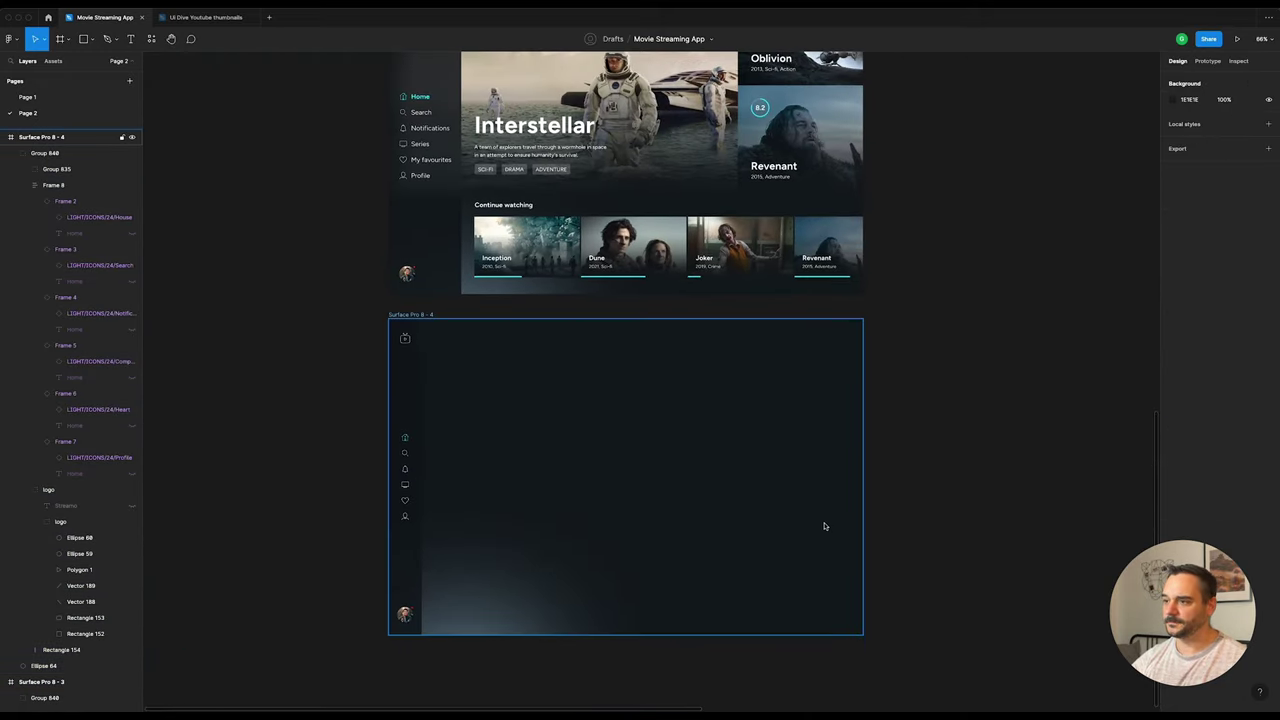
pyautogui.scroll(2, 830, 522)
pyautogui.scroll(-1, 846, 497)
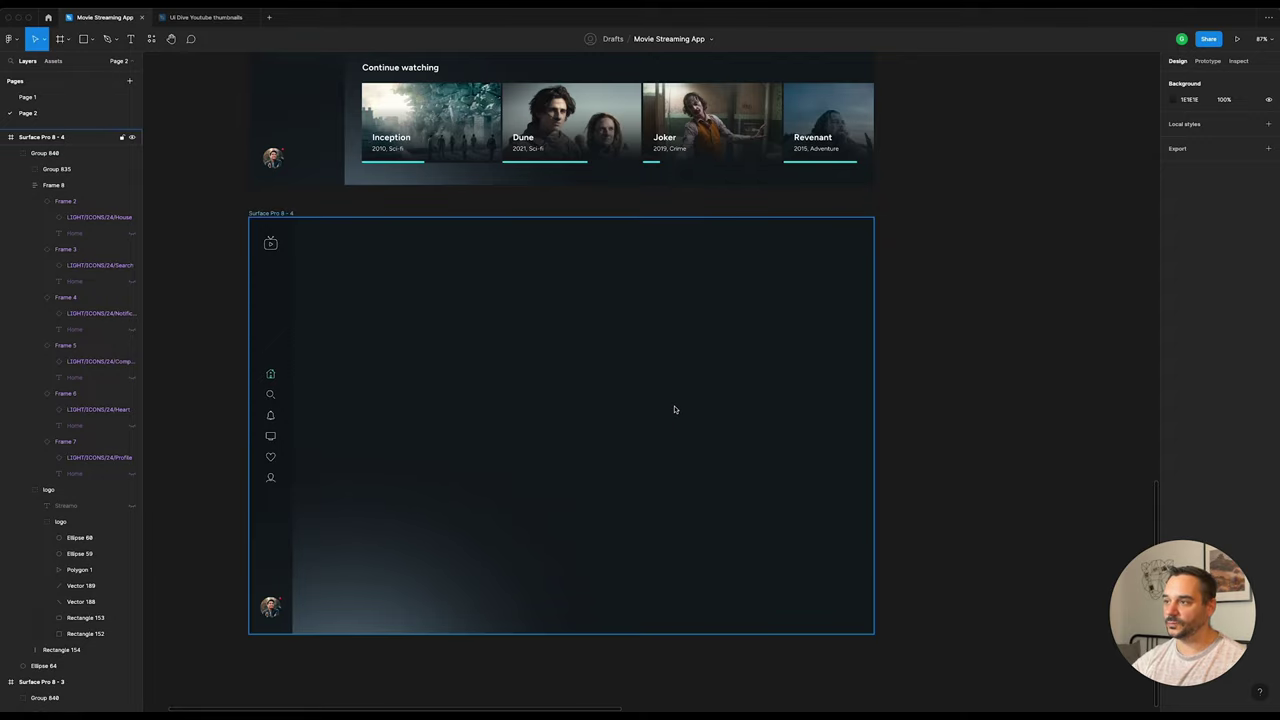
pyautogui.scroll(-5, 674, 406)
pyautogui.scroll(-5, 674, 406)
pyautogui.hscroll(3, 886, 337)
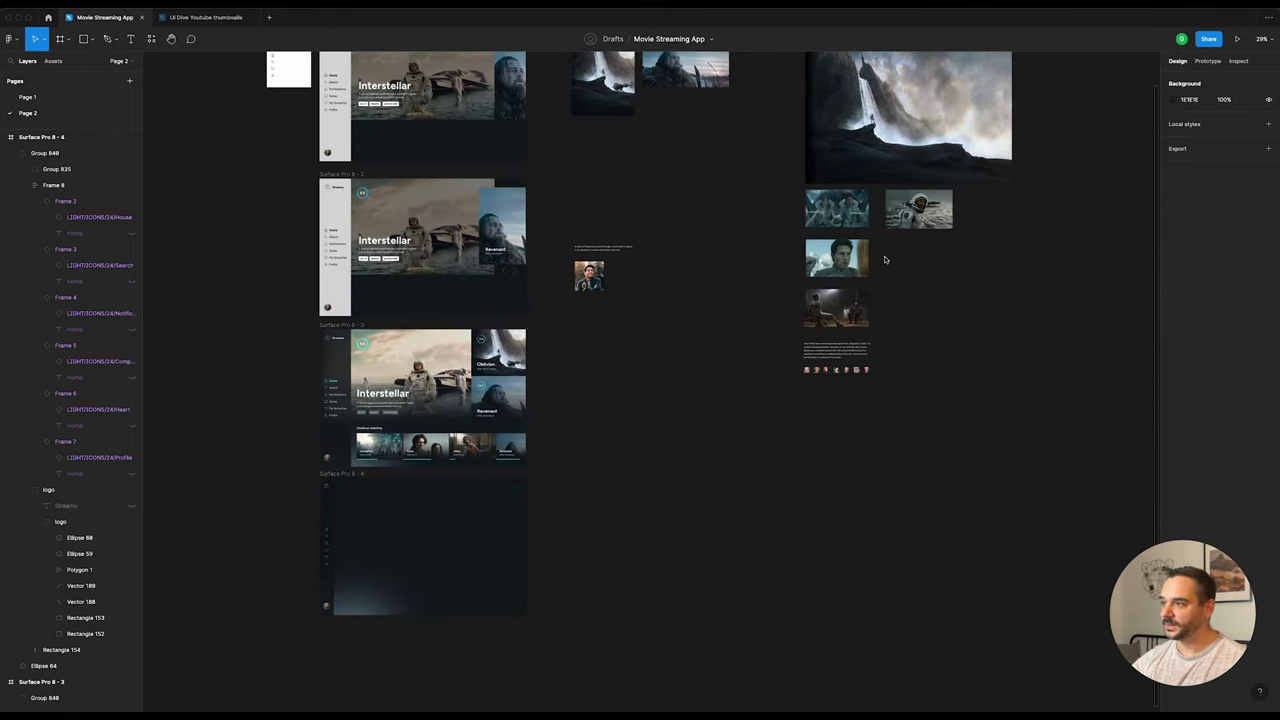
pyautogui.click(906, 122)
pyautogui.scroll(-3, 688, 386)
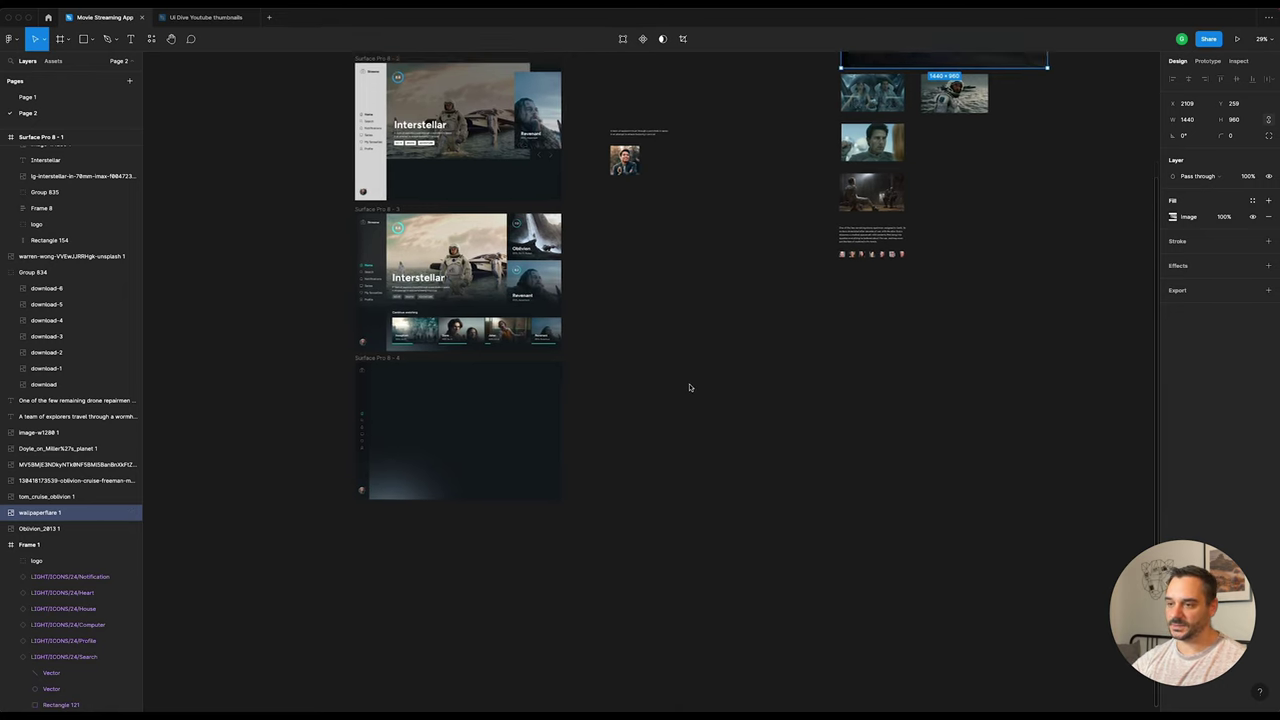
pyautogui.scroll(5, 359, 428)
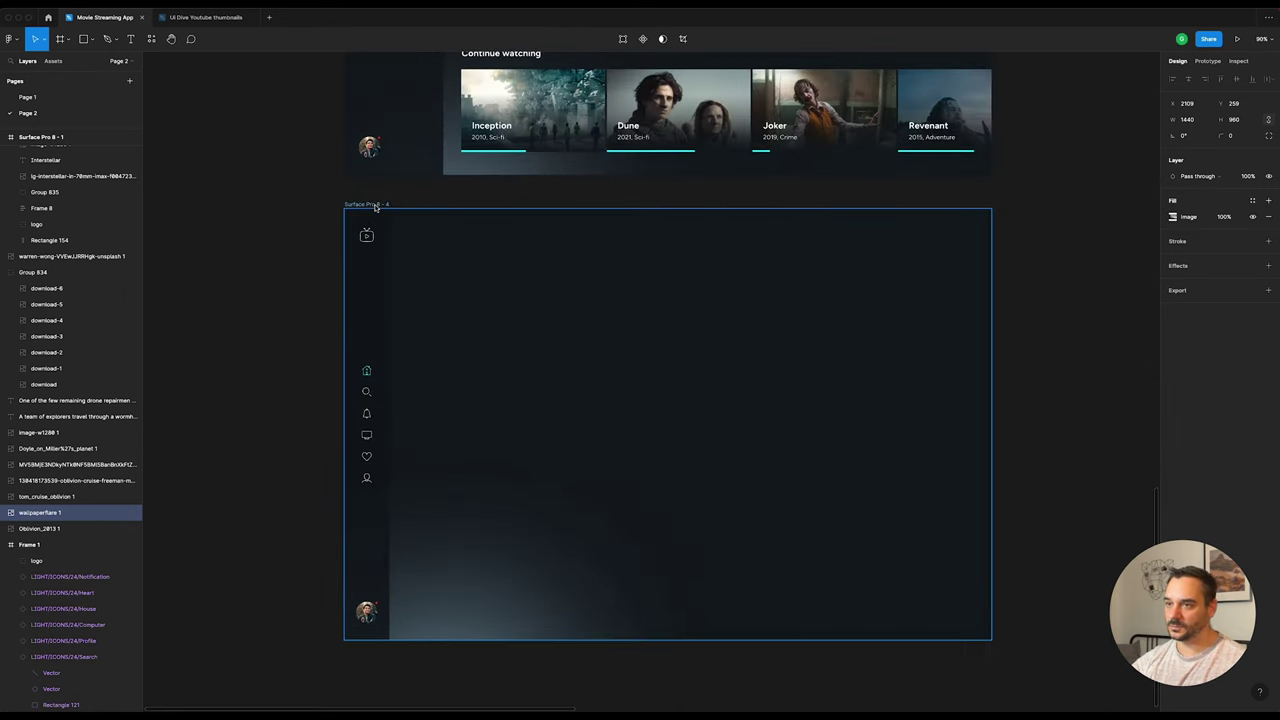
pyautogui.click(621, 299)
pyautogui.scroll(-2, 621, 299)
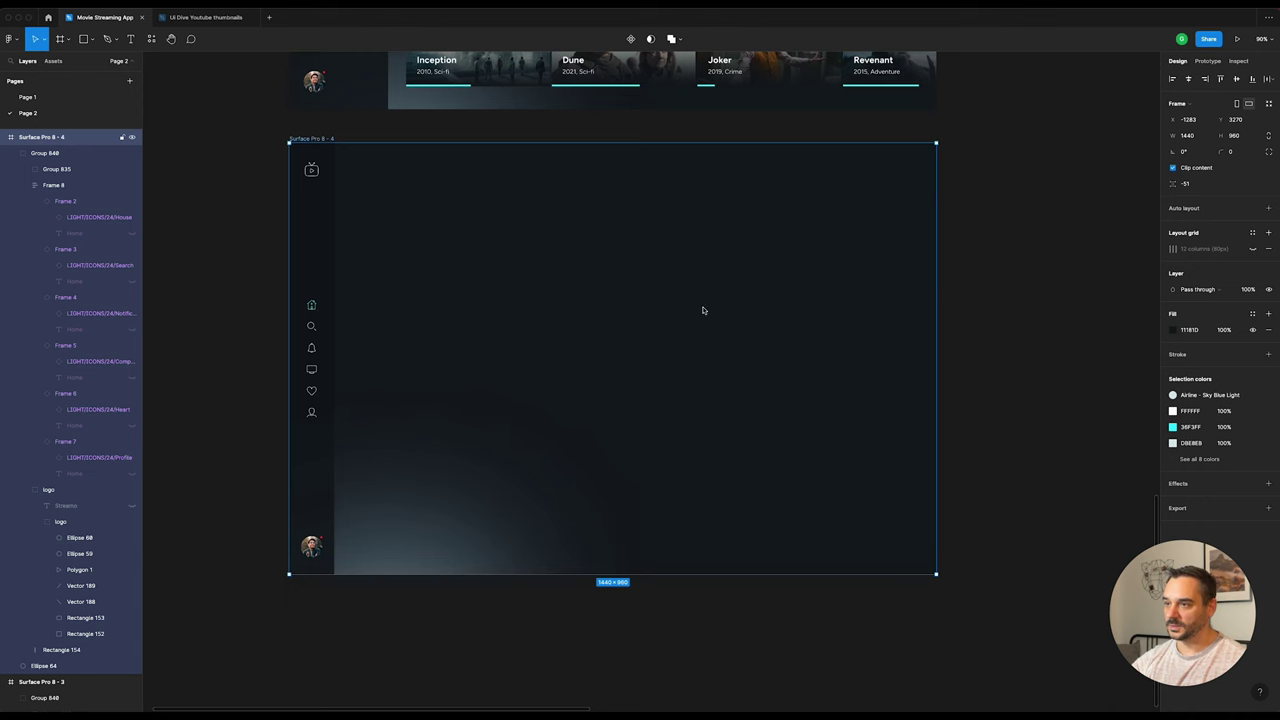
# Step: Paste the waterfall wallpaper into the frame and send it behind the sidebar
pyautogui.hotkey('ctrl', 'v')
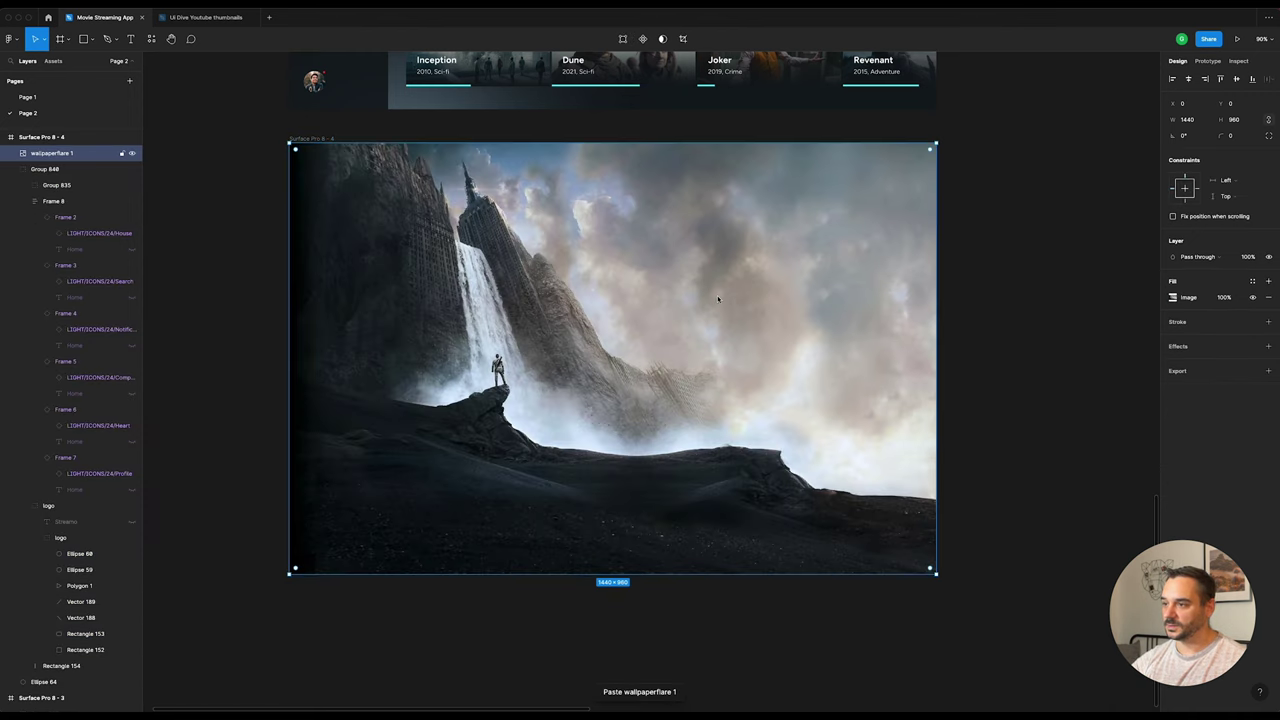
pyautogui.rightClick(718, 298)
pyautogui.click(797, 383)
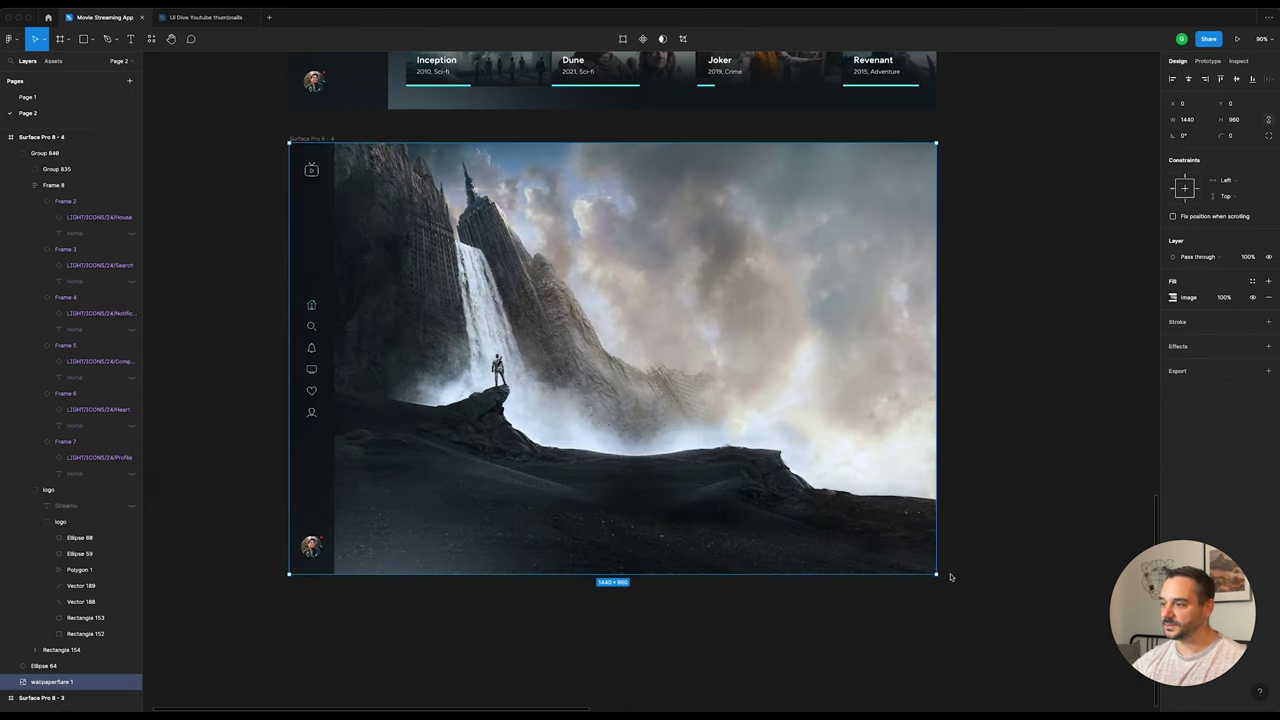
pyautogui.moveTo(936, 576)
pyautogui.mouseDown()
pyautogui.moveTo(912, 566)
pyautogui.moveTo(938, 578)
pyautogui.mouseUp()
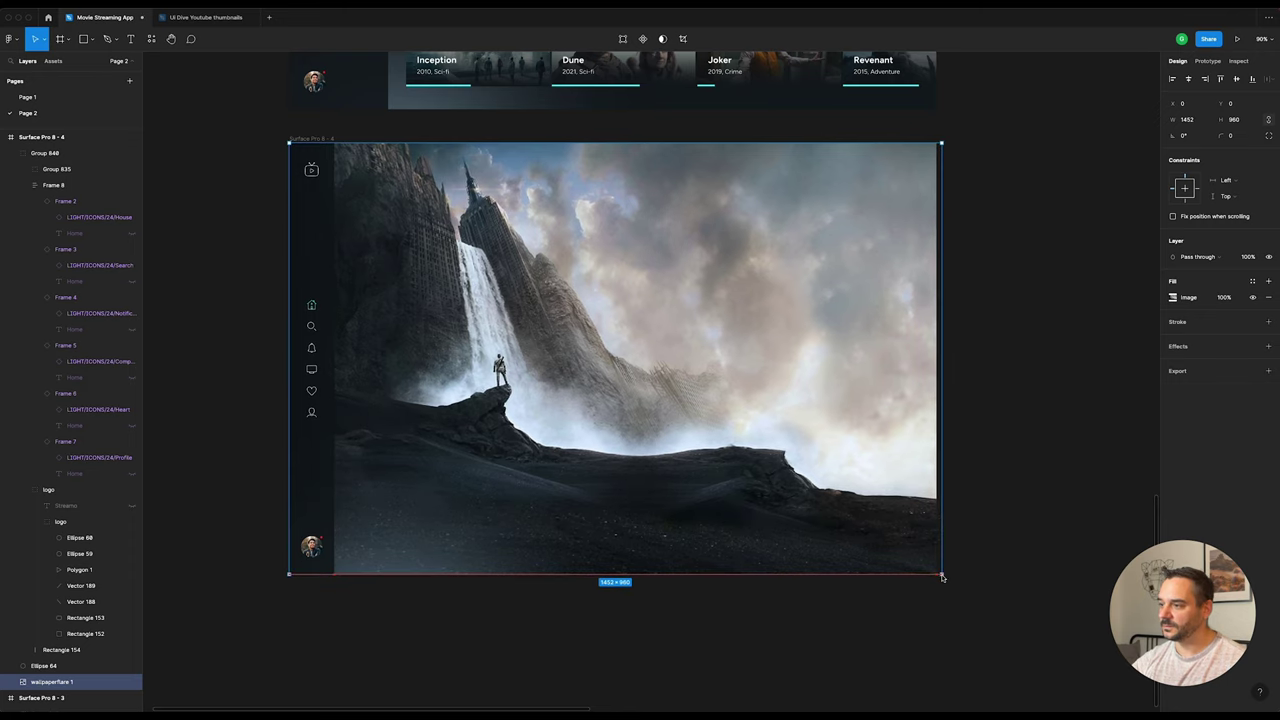
# Step: Switch the wallpaper's image fill scaling from Crop to Fill
pyautogui.doubleClick(755, 294)
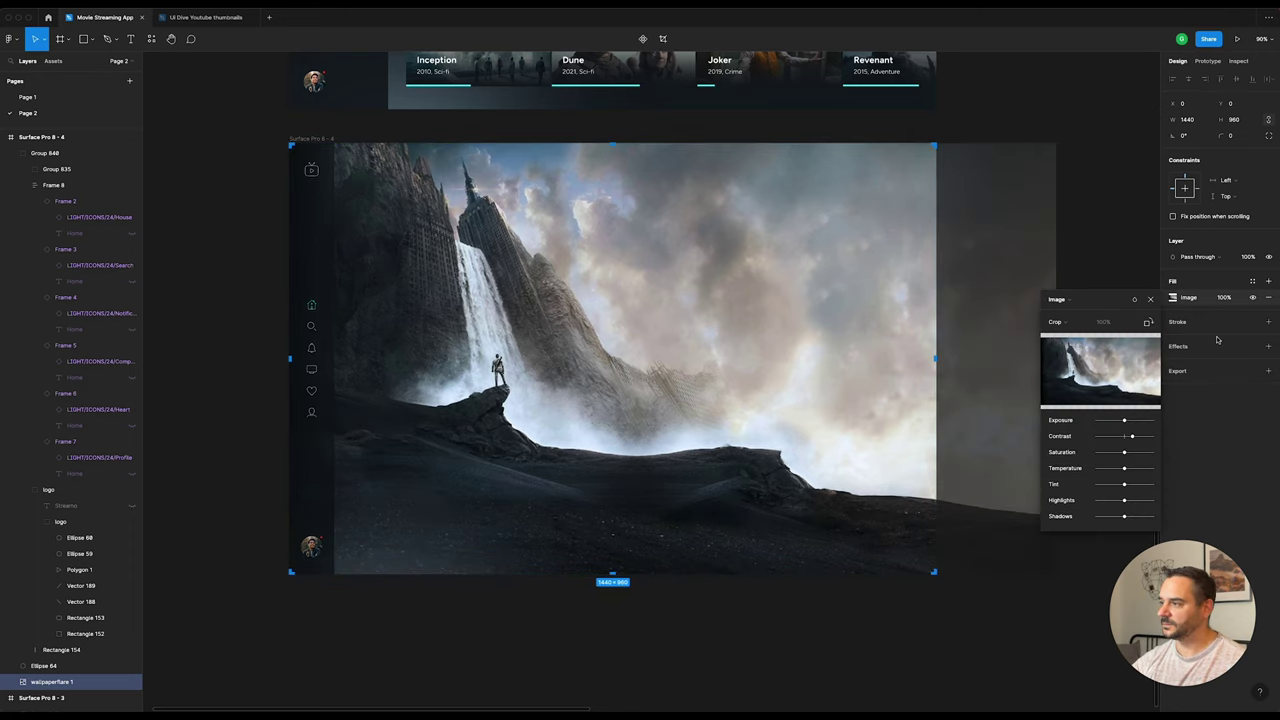
pyautogui.click(1080, 302)
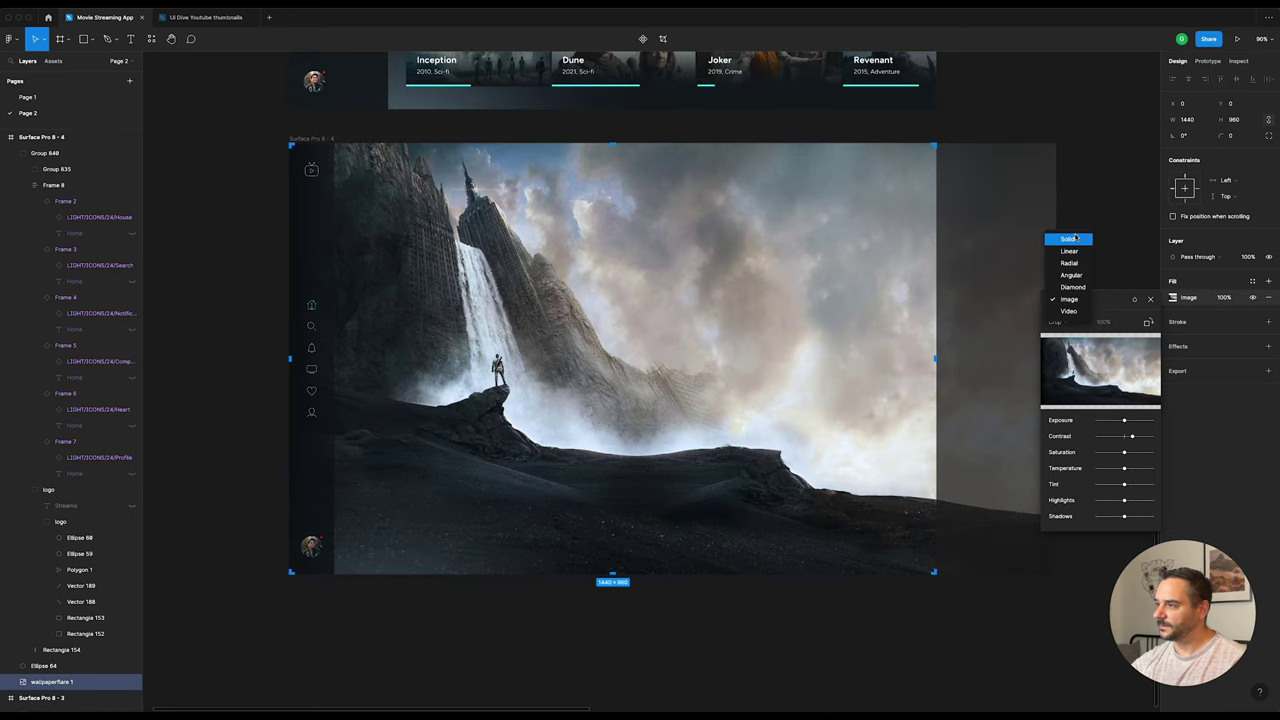
pyautogui.click(1089, 314)
pyautogui.click(1059, 323)
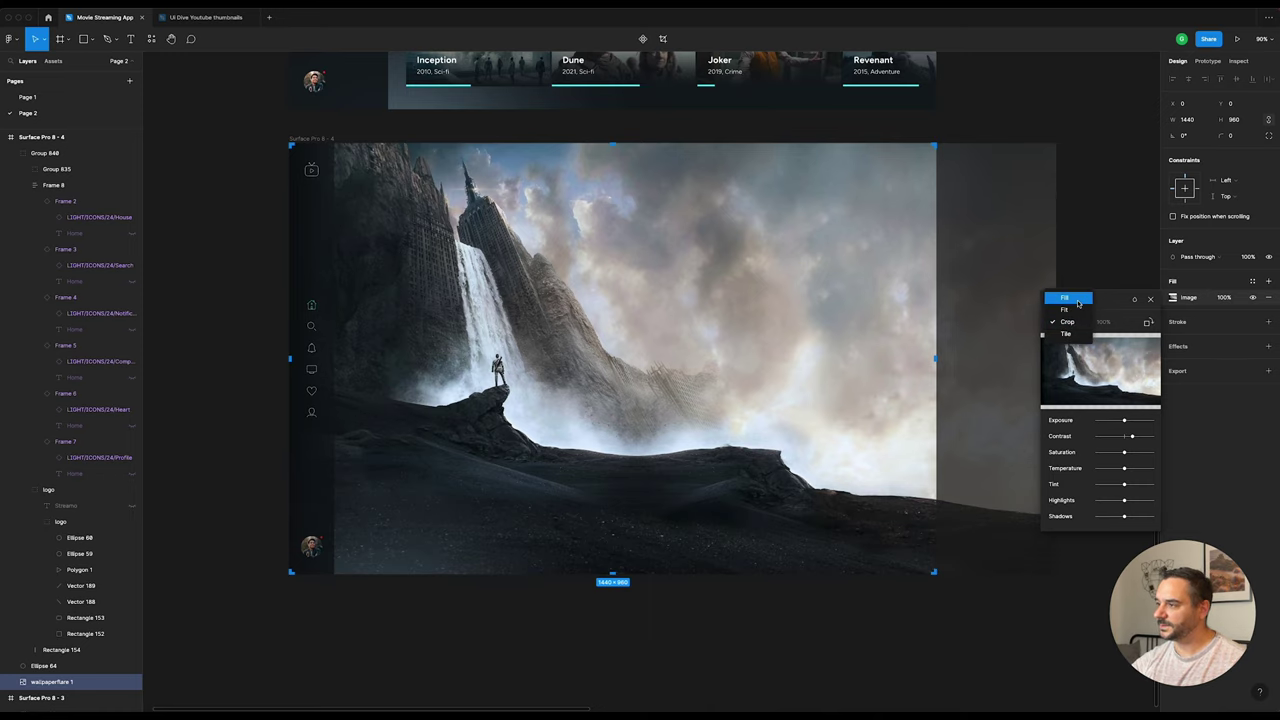
pyautogui.click(1075, 300)
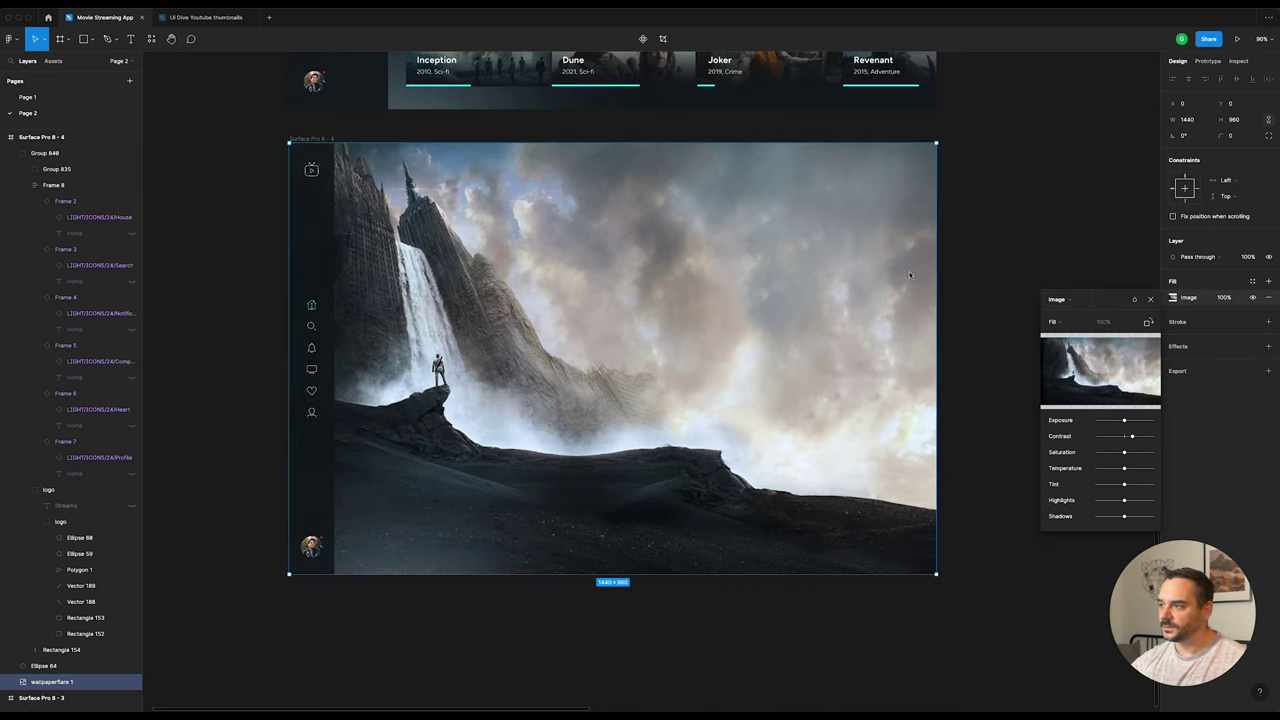
pyautogui.click(1066, 322)
pyautogui.click(1075, 325)
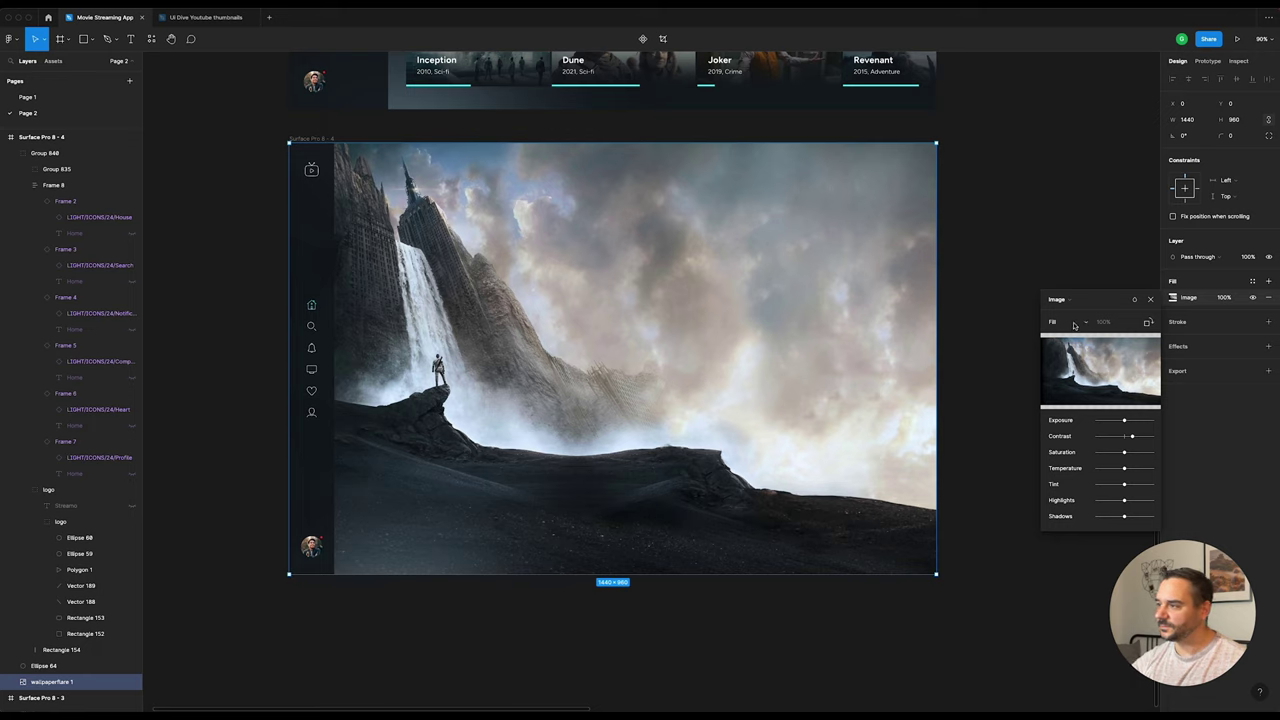
pyautogui.click(1072, 325)
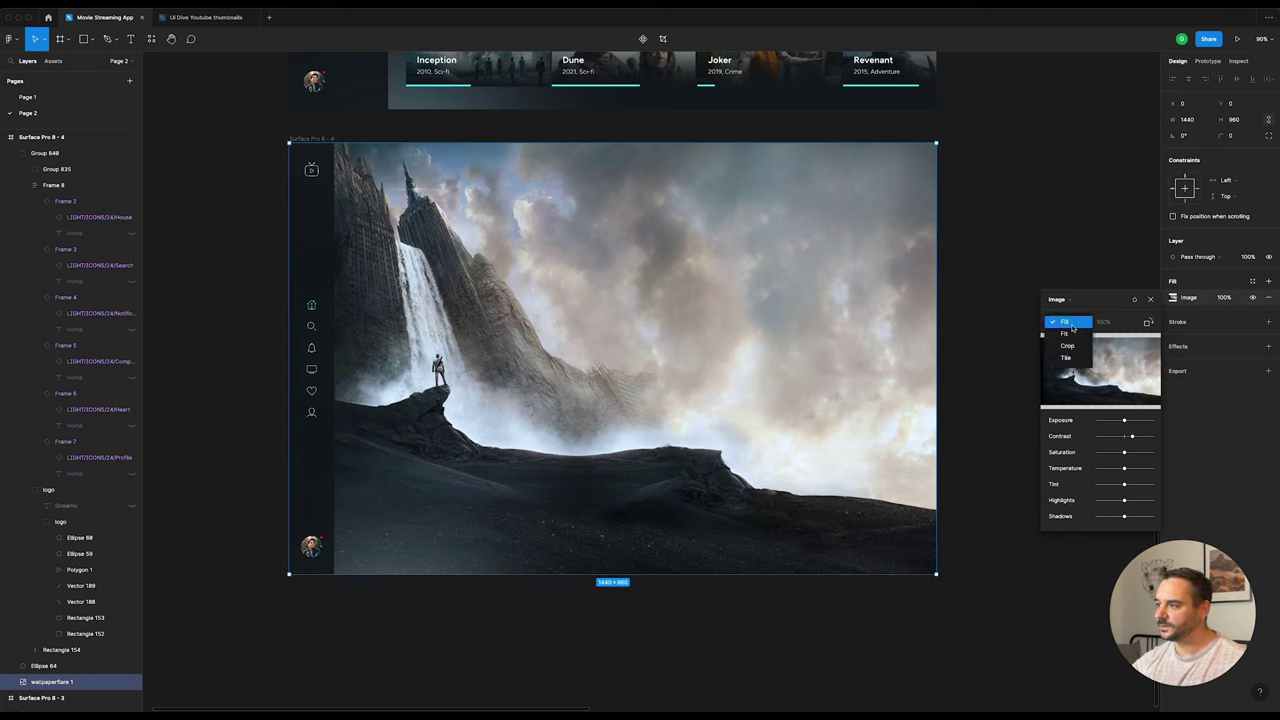
pyautogui.click(1045, 258)
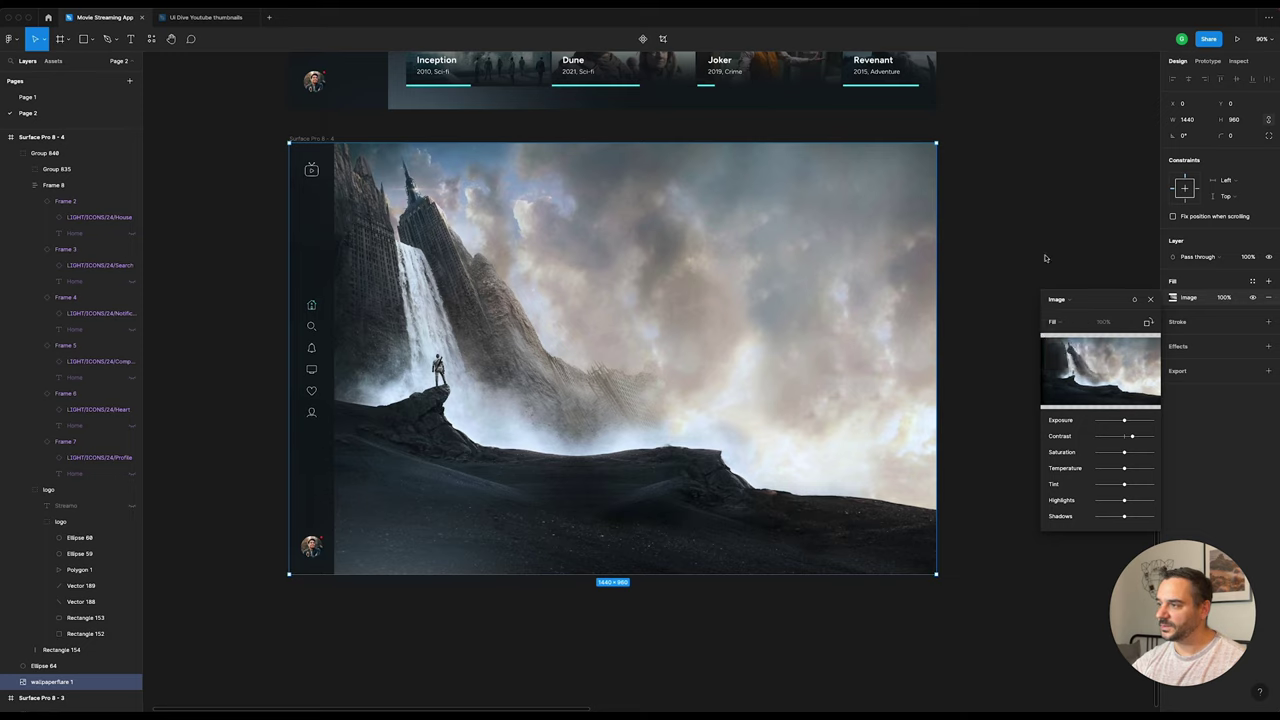
pyautogui.click(1012, 173)
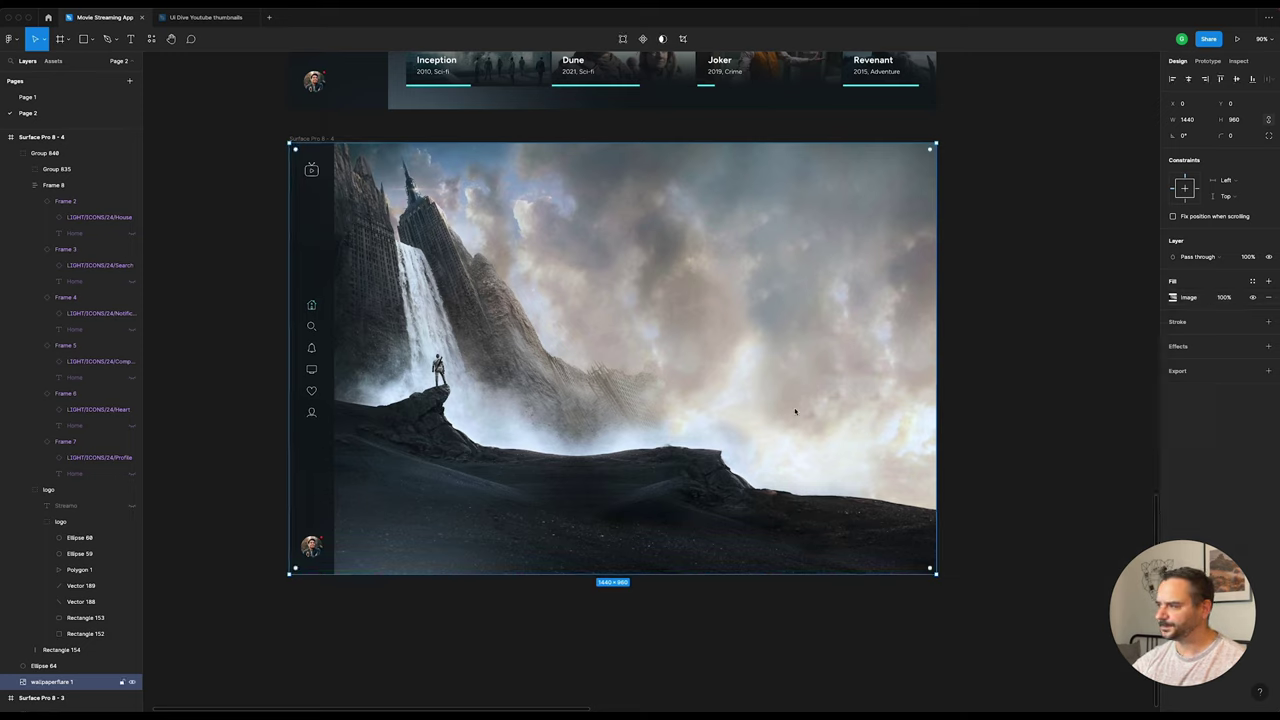
# Step: Add a white 'Oblivion' title at font size 80 on the wallpaper
pyautogui.press('t')
pyautogui.click(692, 254)
pyautogui.write('o')
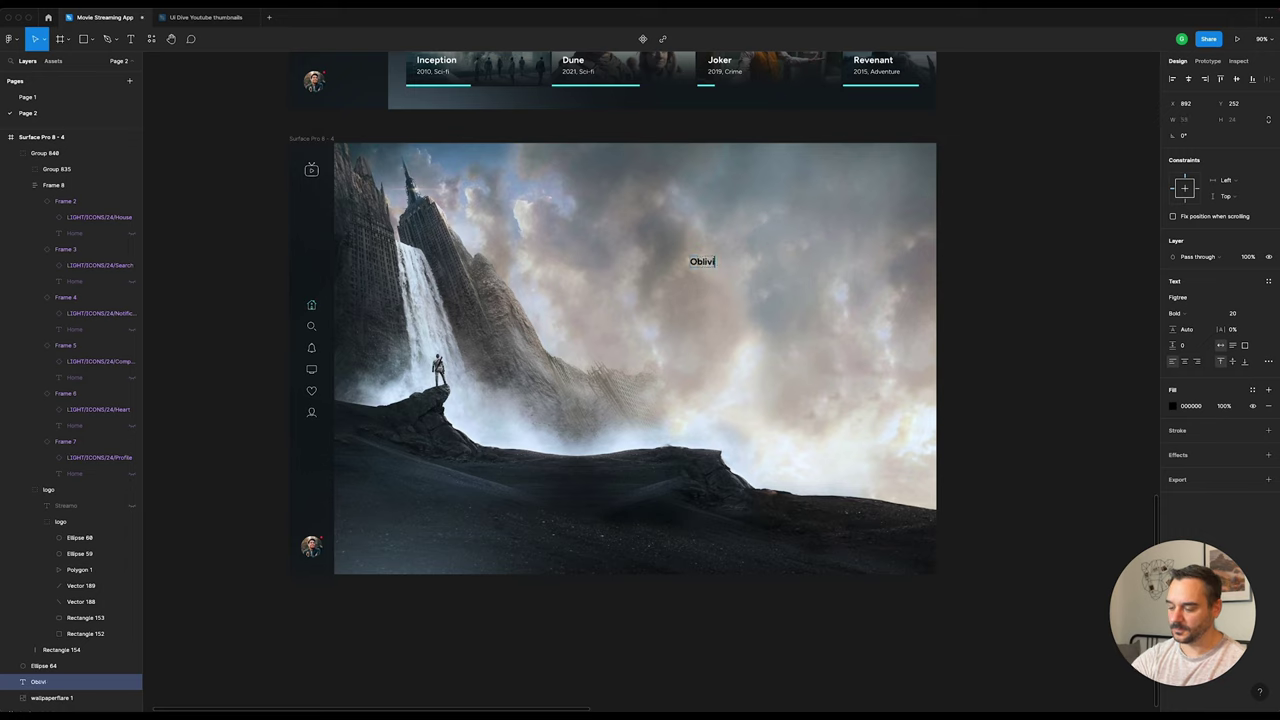
pyautogui.write('on')
pyautogui.press('Escape')
pyautogui.click(1233, 313)
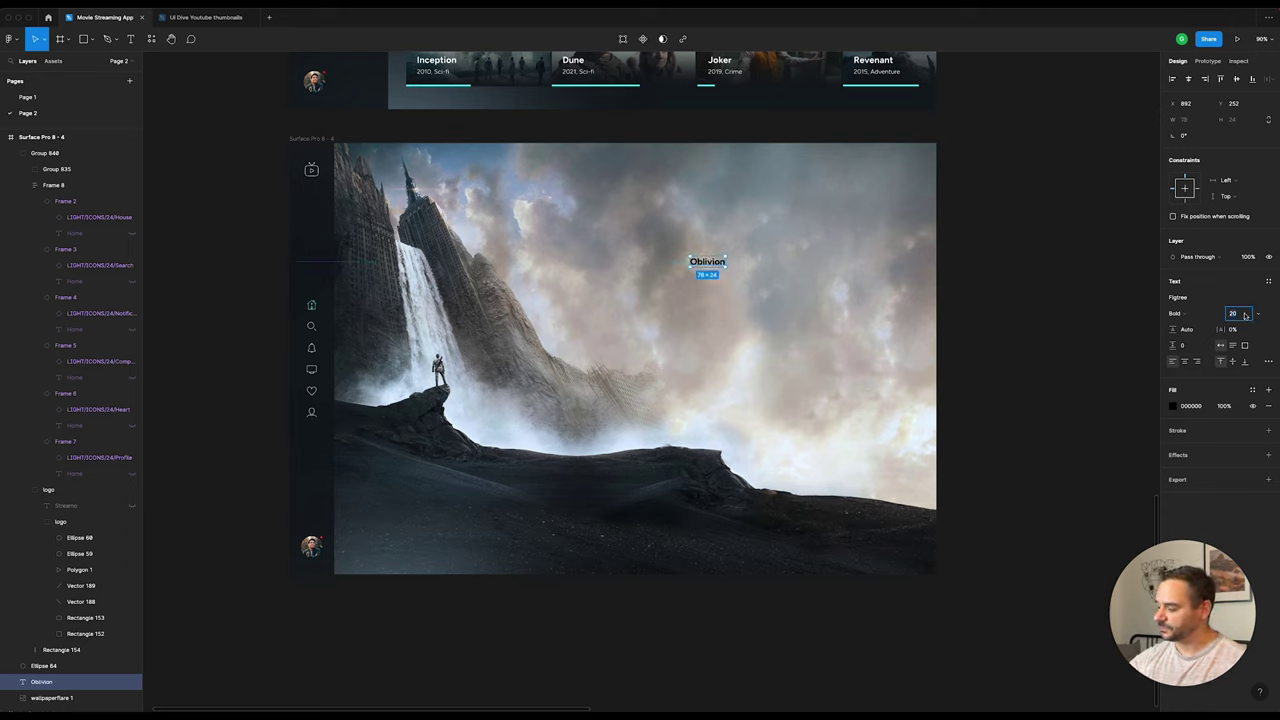
pyautogui.write('0')
pyautogui.press('Return')
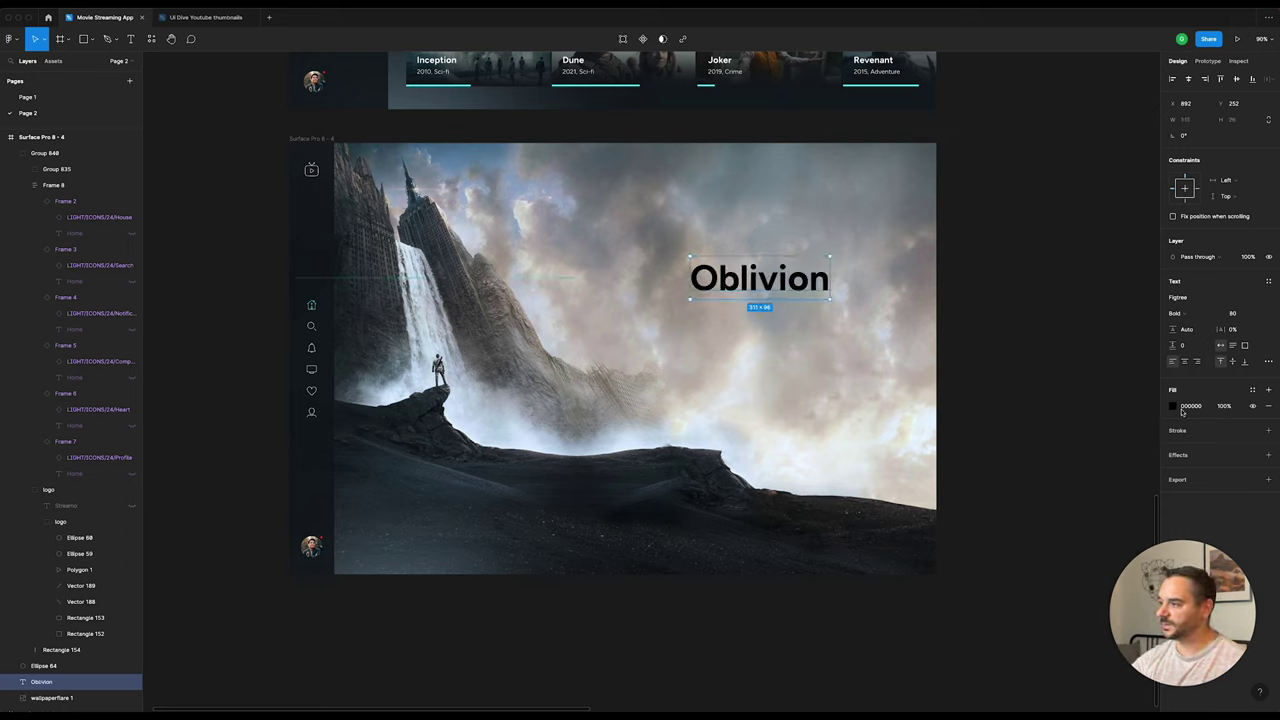
pyautogui.click(1174, 406)
pyautogui.moveTo(1071, 484); pyautogui.dragTo(954, 345)
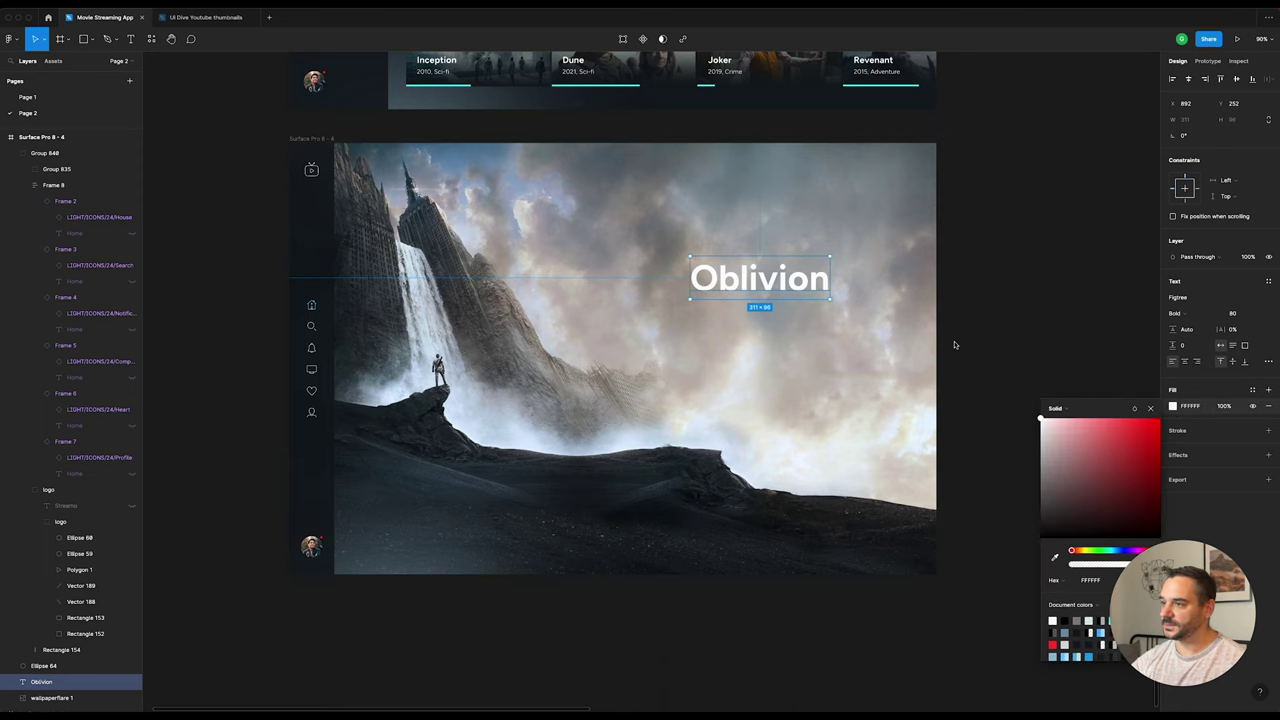
pyautogui.click(999, 224)
pyautogui.click(765, 282)
# Step: Copy the drone-repairman description onto the Oblivion frame, just below the title
pyautogui.keyDown('ctrl'); pyautogui.scroll(-5, 772, 280); pyautogui.keyUp('ctrl')
pyautogui.keyDown('ctrl'); pyautogui.scroll(-3, 772, 280); pyautogui.keyUp('ctrl')
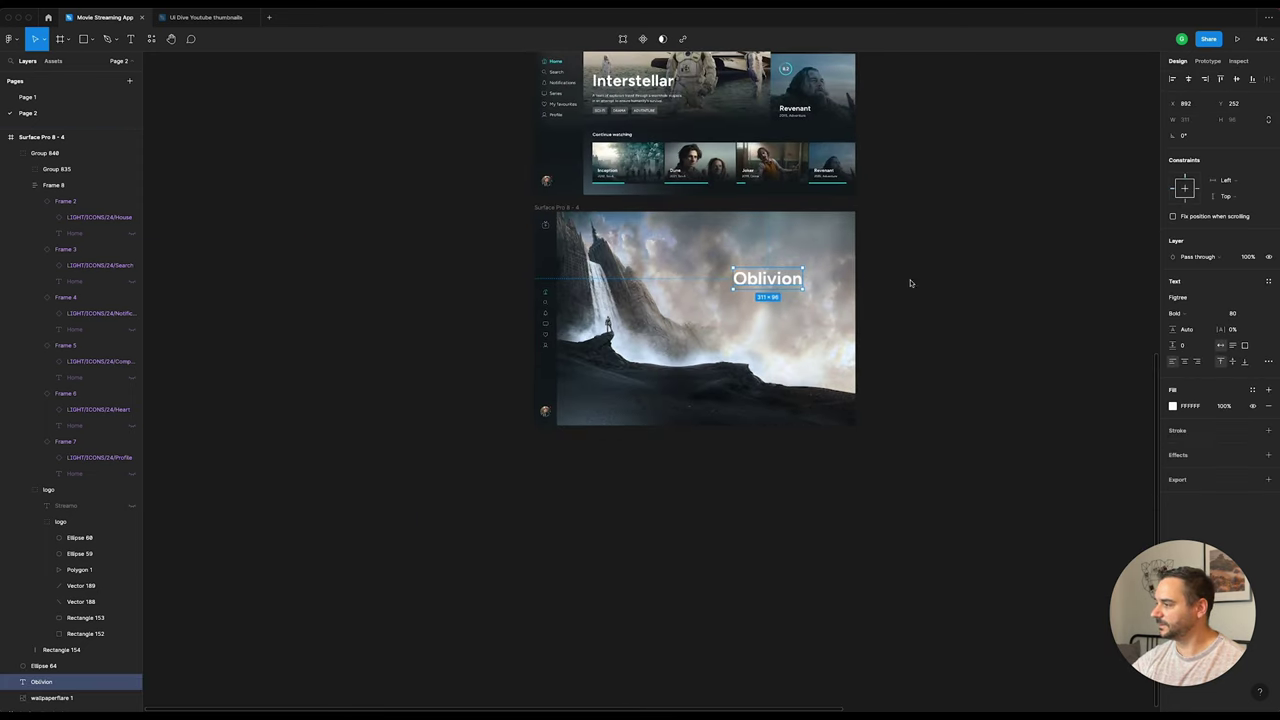
pyautogui.hscroll(10, 660, 310)
pyautogui.scroll(3, 600, 400)
pyautogui.click(849, 268)
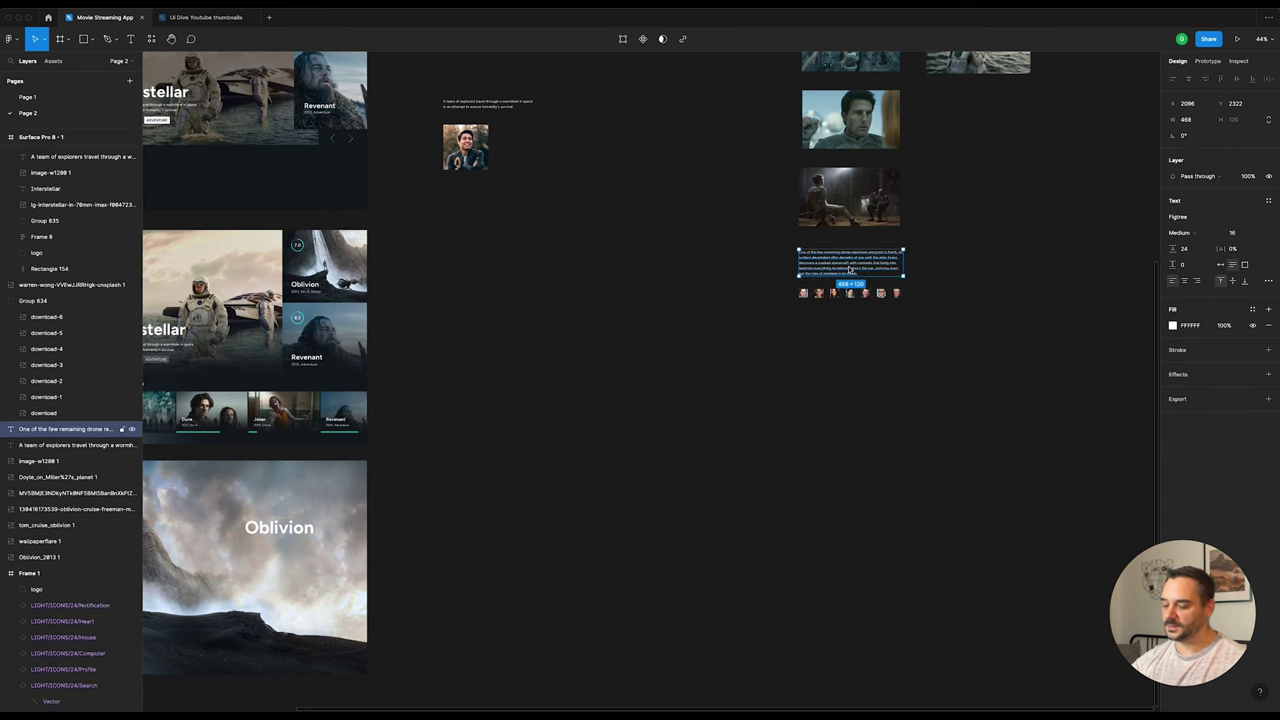
pyautogui.moveTo(849, 268)
pyautogui.mouseDown()
pyautogui.moveTo(698, 291)
pyautogui.moveTo(713, 283)
pyautogui.mouseUp()
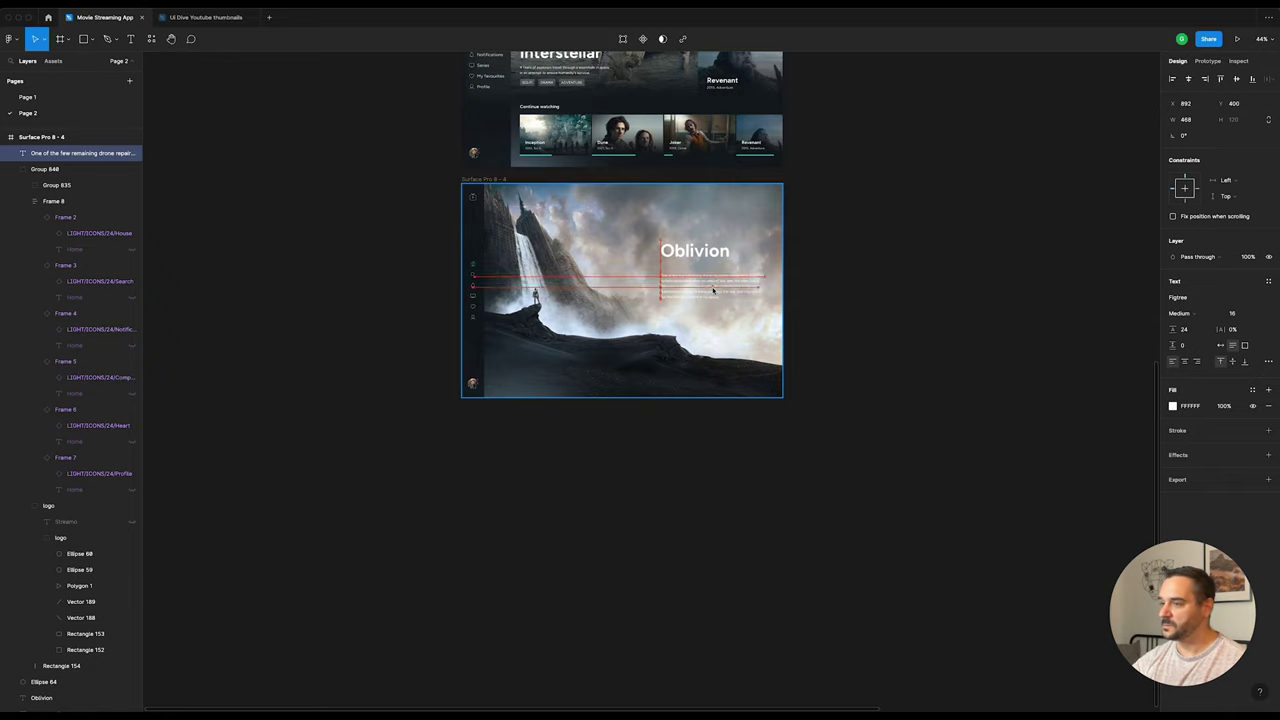
pyautogui.moveTo(713, 283); pyautogui.dragTo(712, 300)
pyautogui.scroll(2, 709, 292)
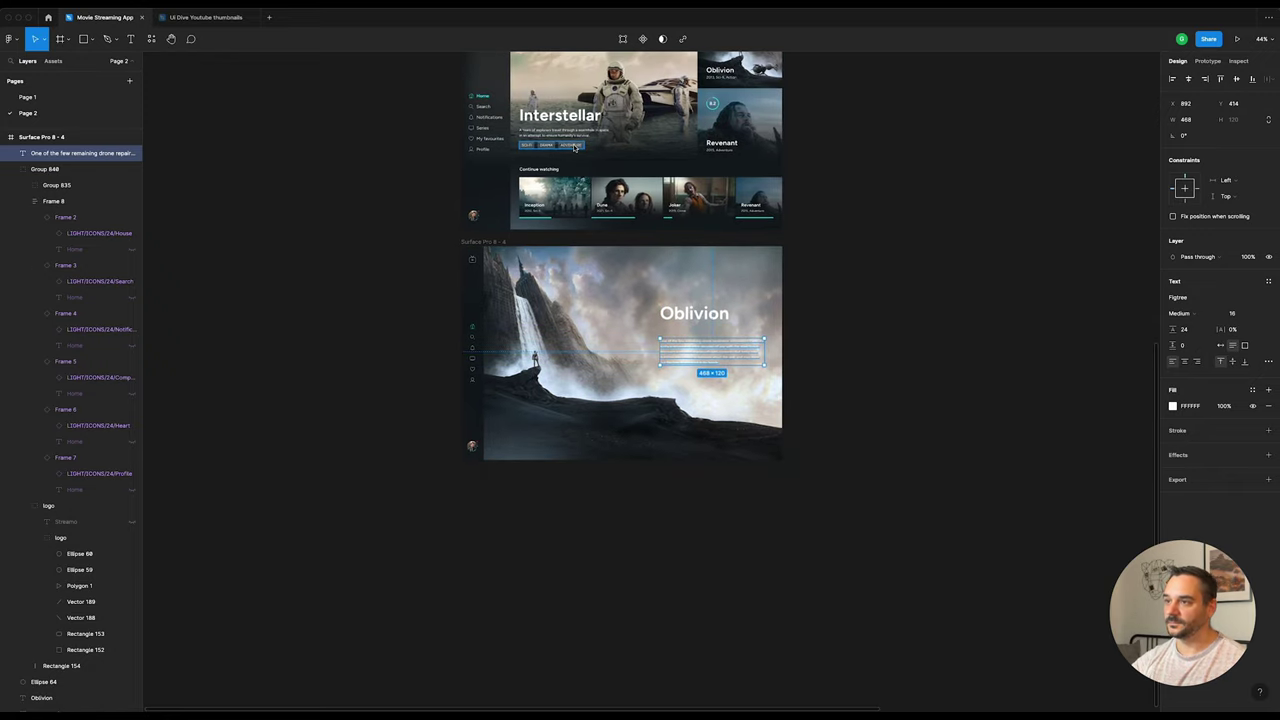
pyautogui.click(576, 146)
pyautogui.scroll(5, 576, 146)
# Step: Paste the genre tags under the Oblivion title and rename DRAMA to ACTION
pyautogui.scroll(-5, 752, 214)
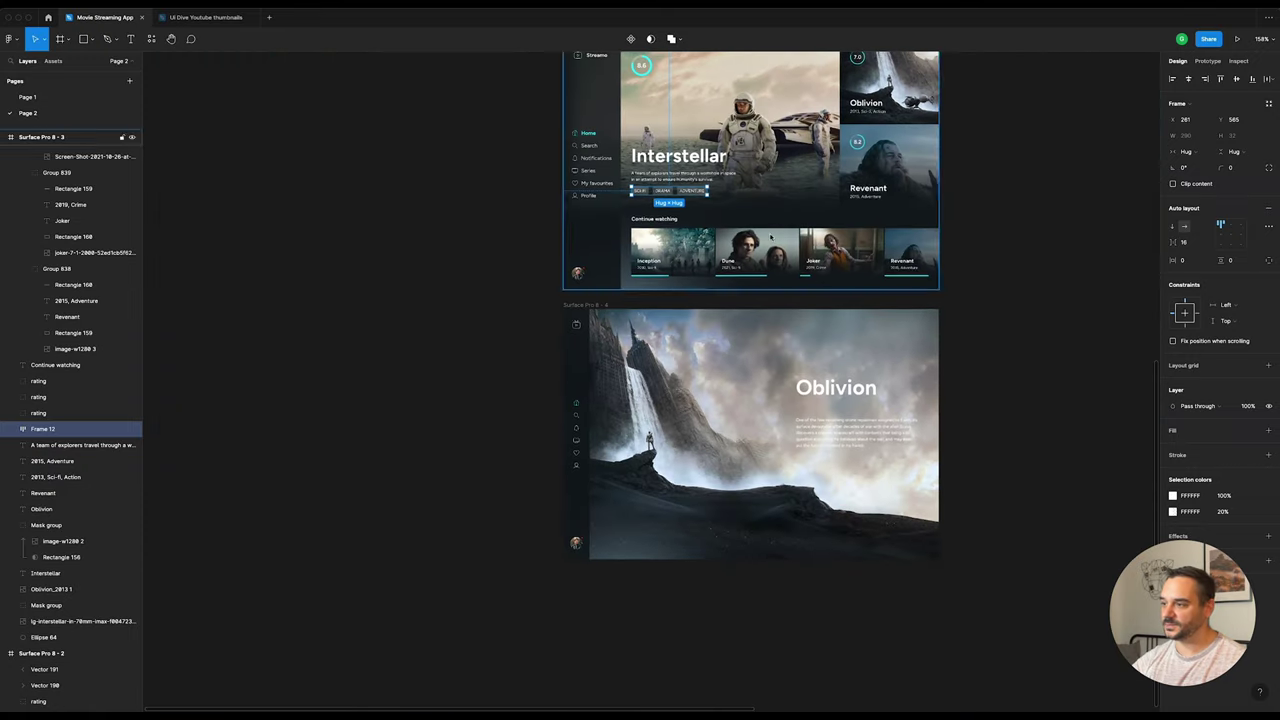
pyautogui.scroll(5, 829, 360)
pyautogui.hotkey('ctrl', 'v')
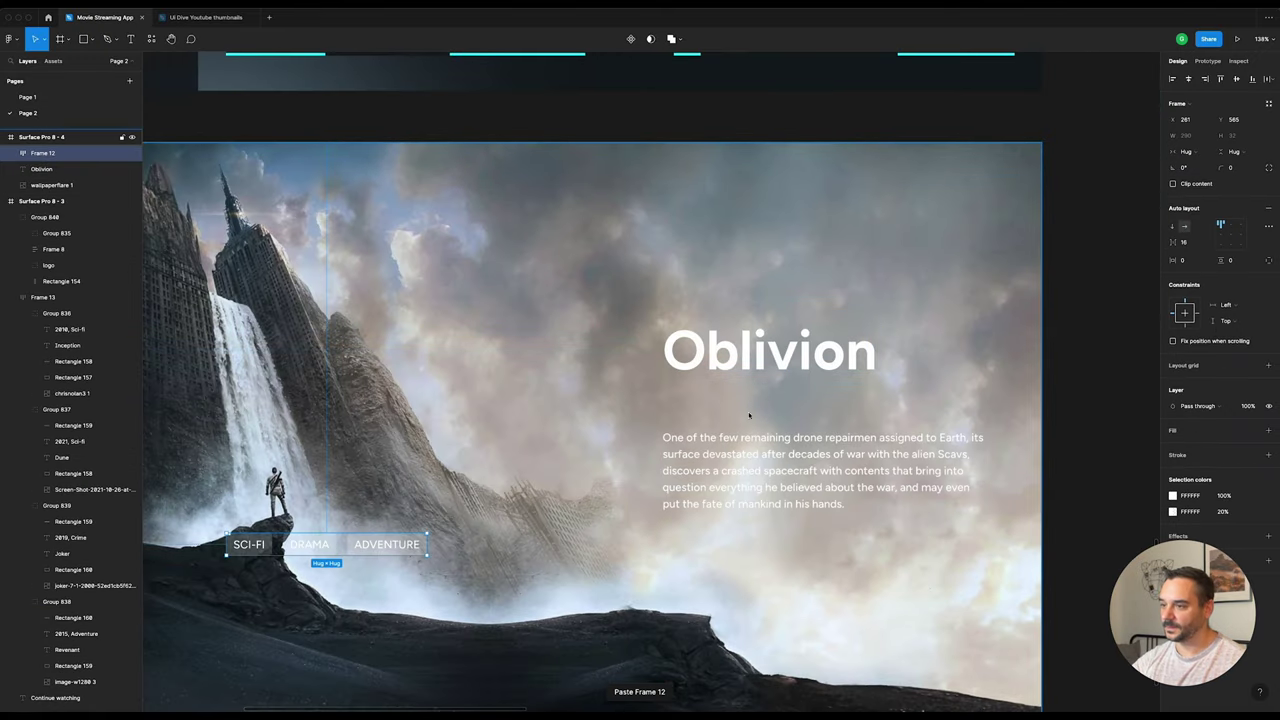
pyautogui.moveTo(380, 541); pyautogui.dragTo(780, 413)
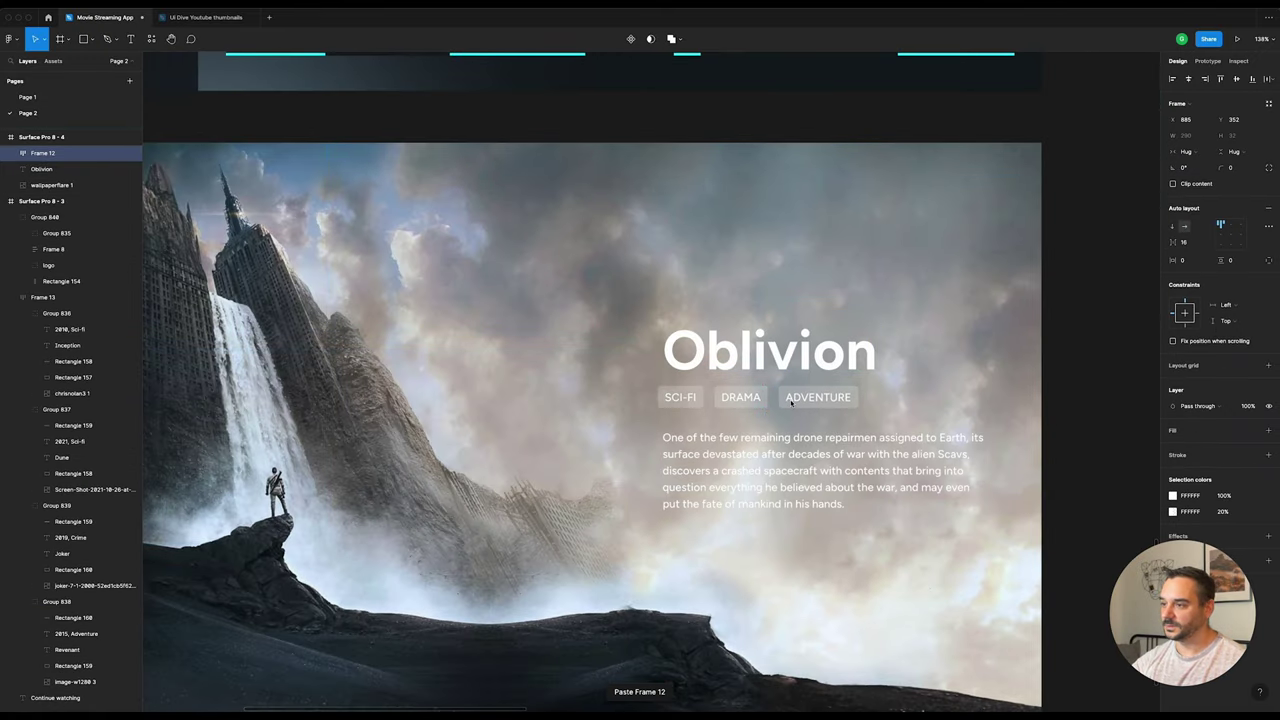
pyautogui.doubleClick(740, 397)
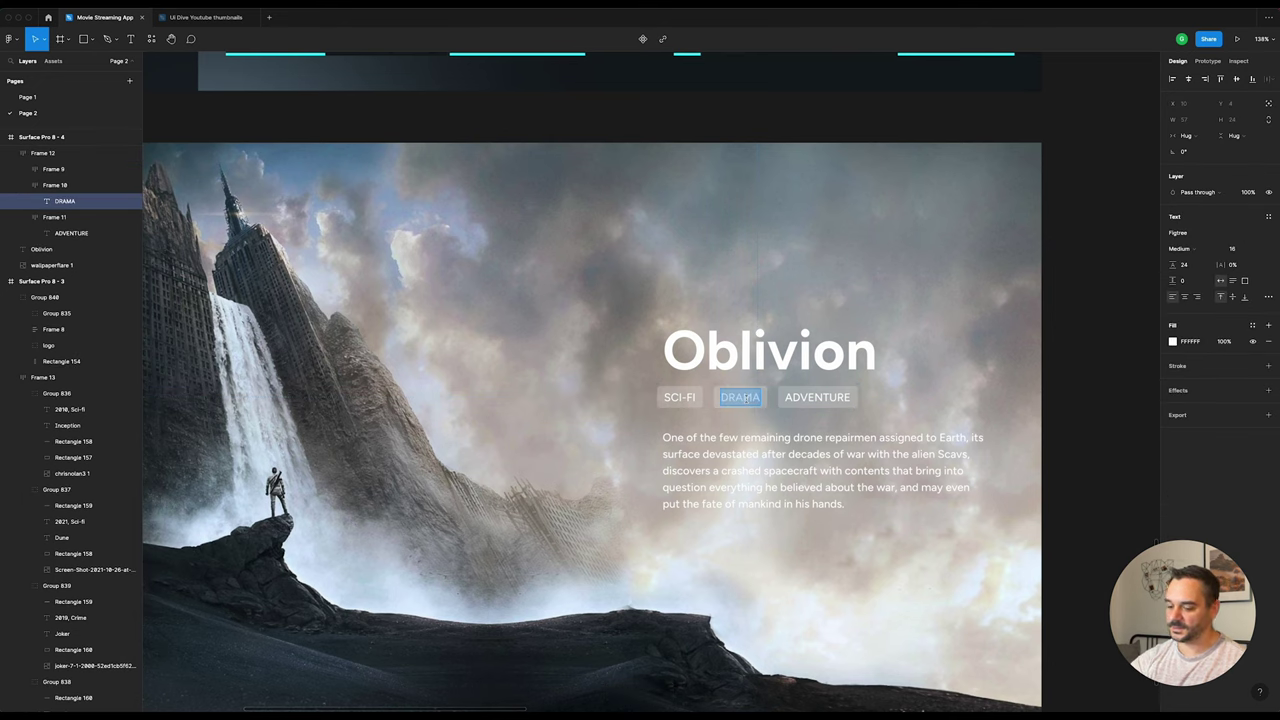
pyautogui.write('ACTI')
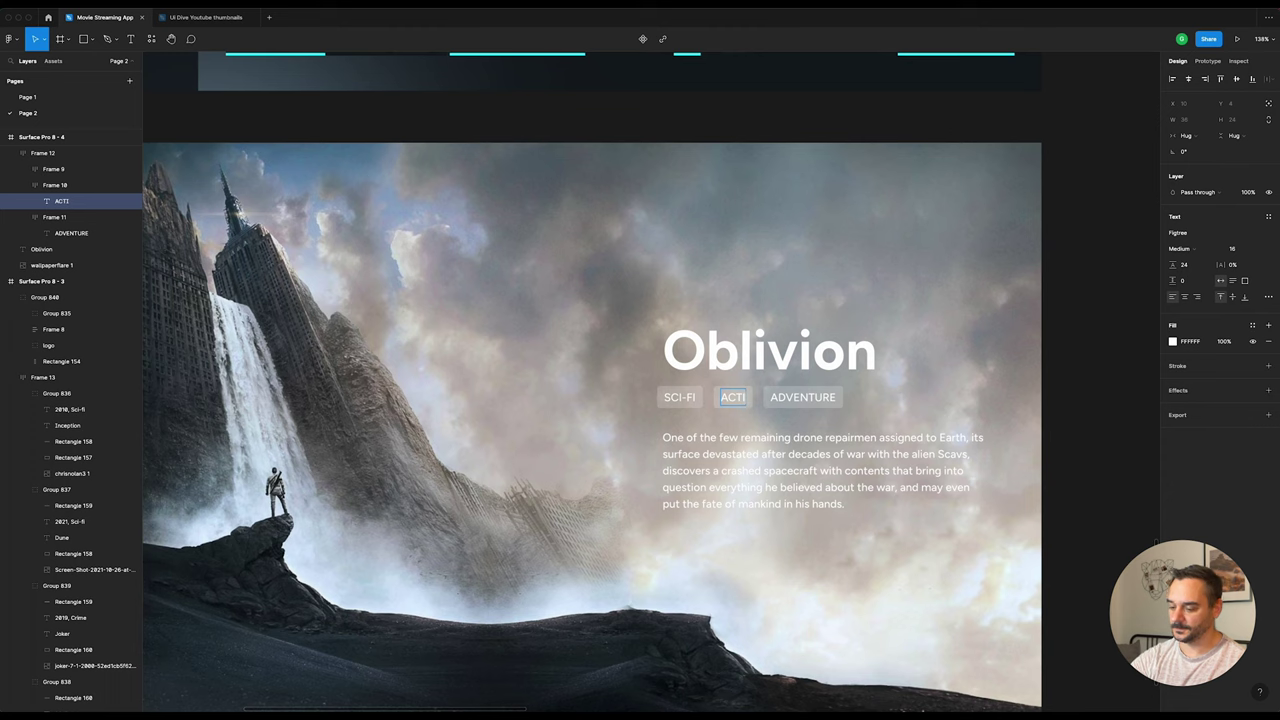
pyautogui.write('ON')
pyautogui.click(772, 372)
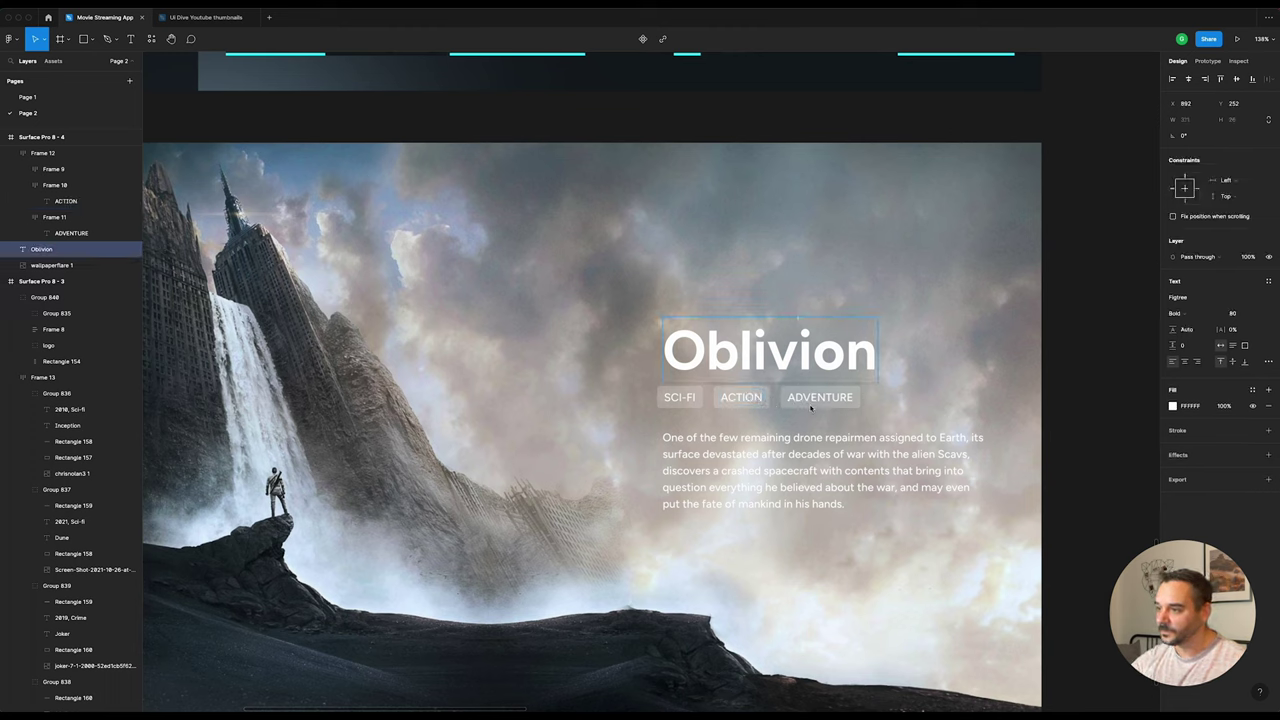
# Step: Move ACTION after ADVENTURE, nudge the title, and place the description under the tags
pyautogui.click(755, 400)
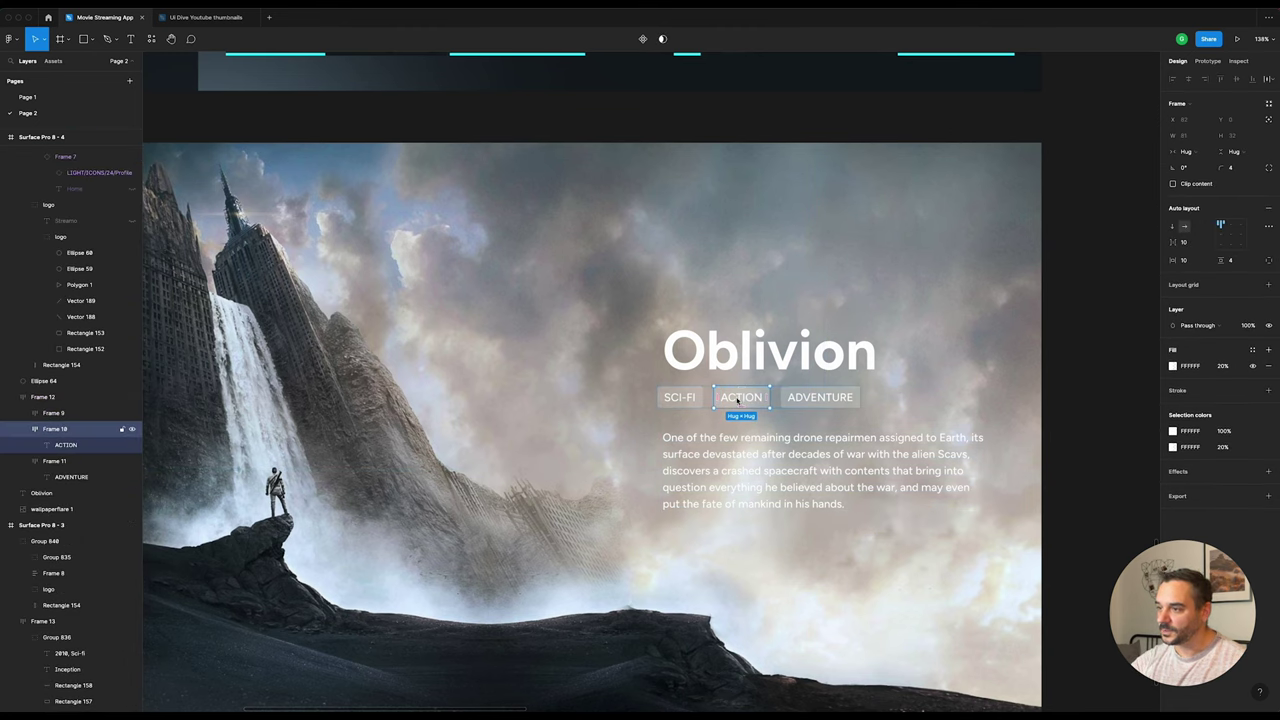
pyautogui.moveTo(735, 400); pyautogui.dragTo(825, 401)
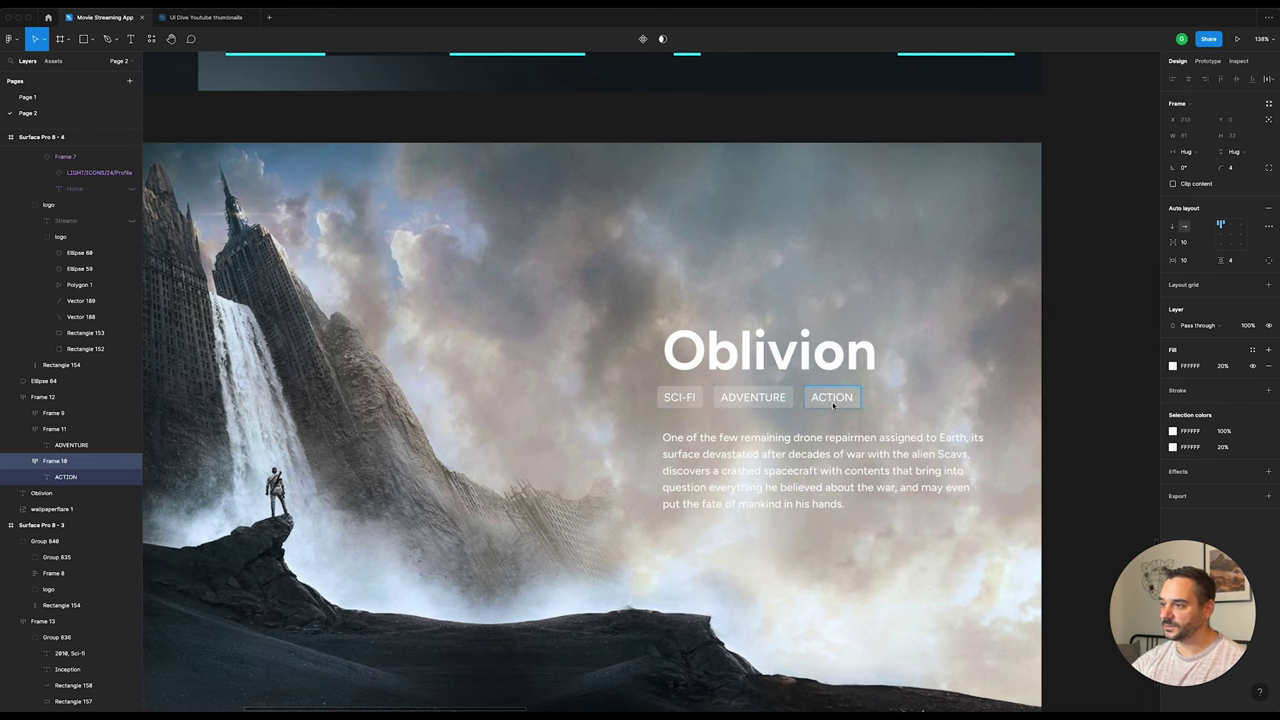
pyautogui.moveTo(680, 368)
pyautogui.mouseDown()
pyautogui.moveTo(658, 340)
pyautogui.moveTo(700, 355)
pyautogui.mouseUp()
pyautogui.scroll(-5, 658, 340)
pyautogui.moveTo(720, 407); pyautogui.dragTo(713, 389)
pyautogui.click(980, 363)
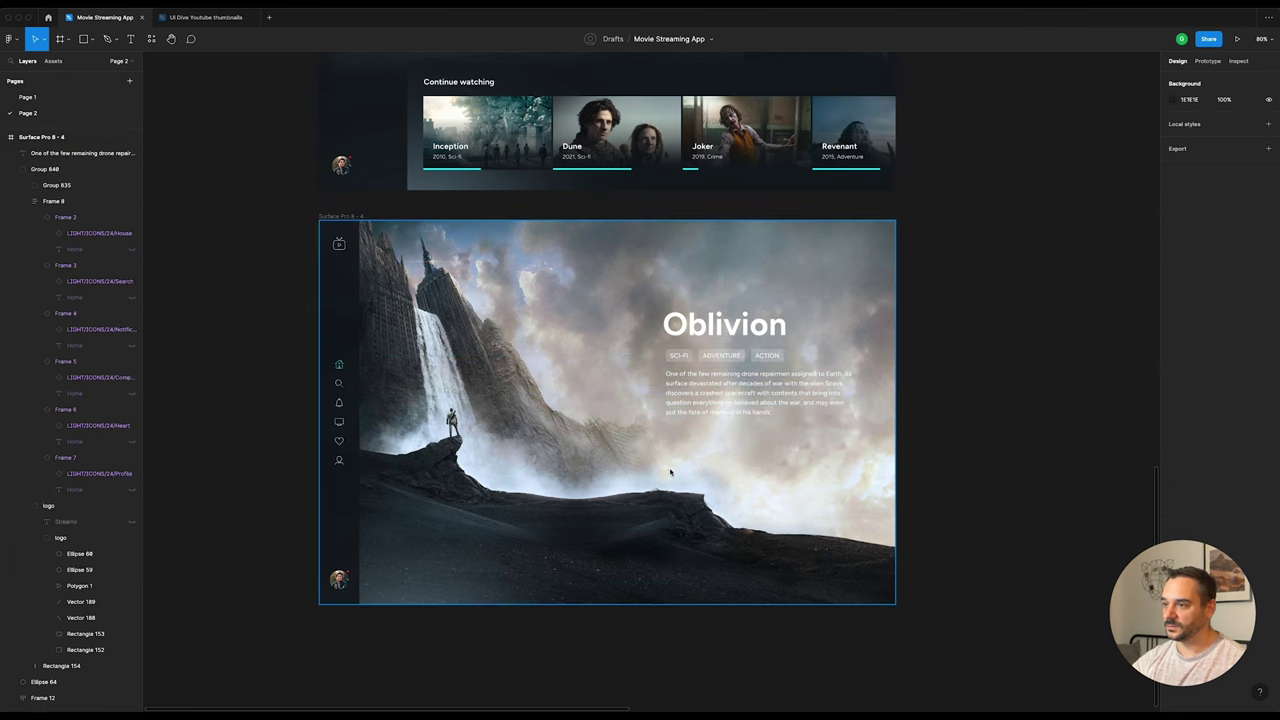
pyautogui.scroll(2, 670, 472)
pyautogui.scroll(2, 672, 472)
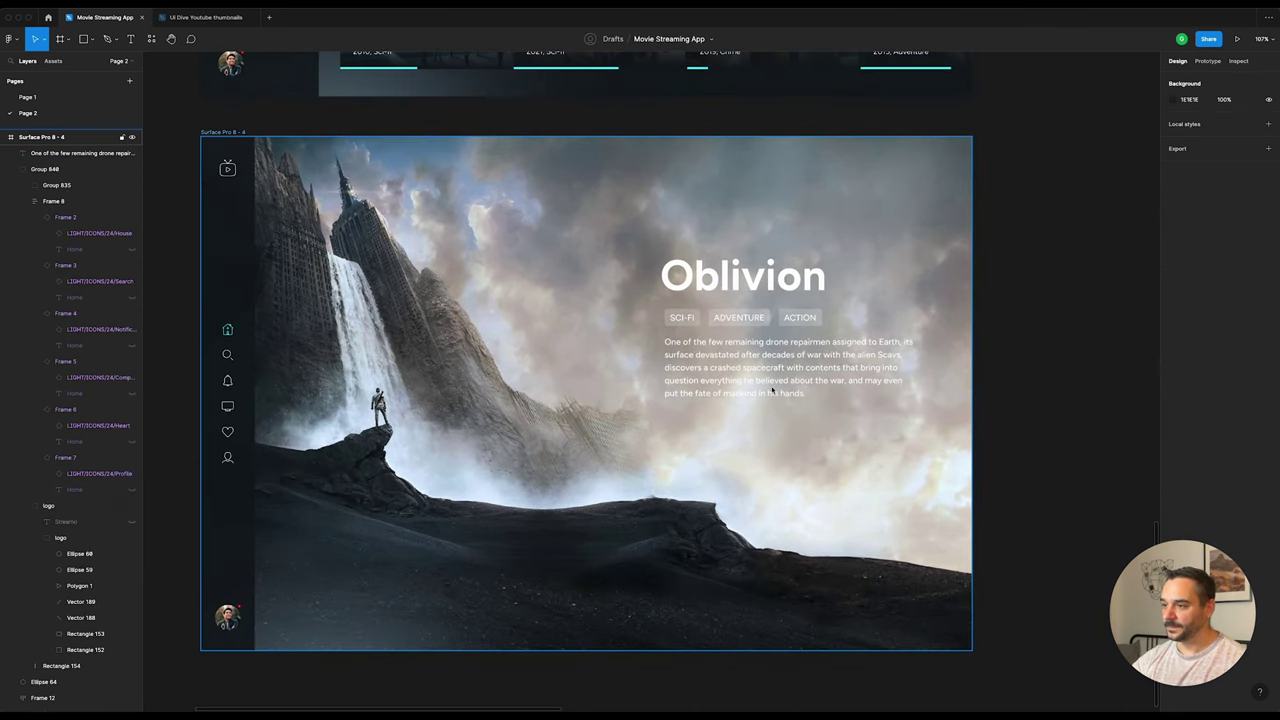
# Step: Add a 'Cast' heading below the description in 20 Bold white text
pyautogui.click(772, 392)
pyautogui.press('t')
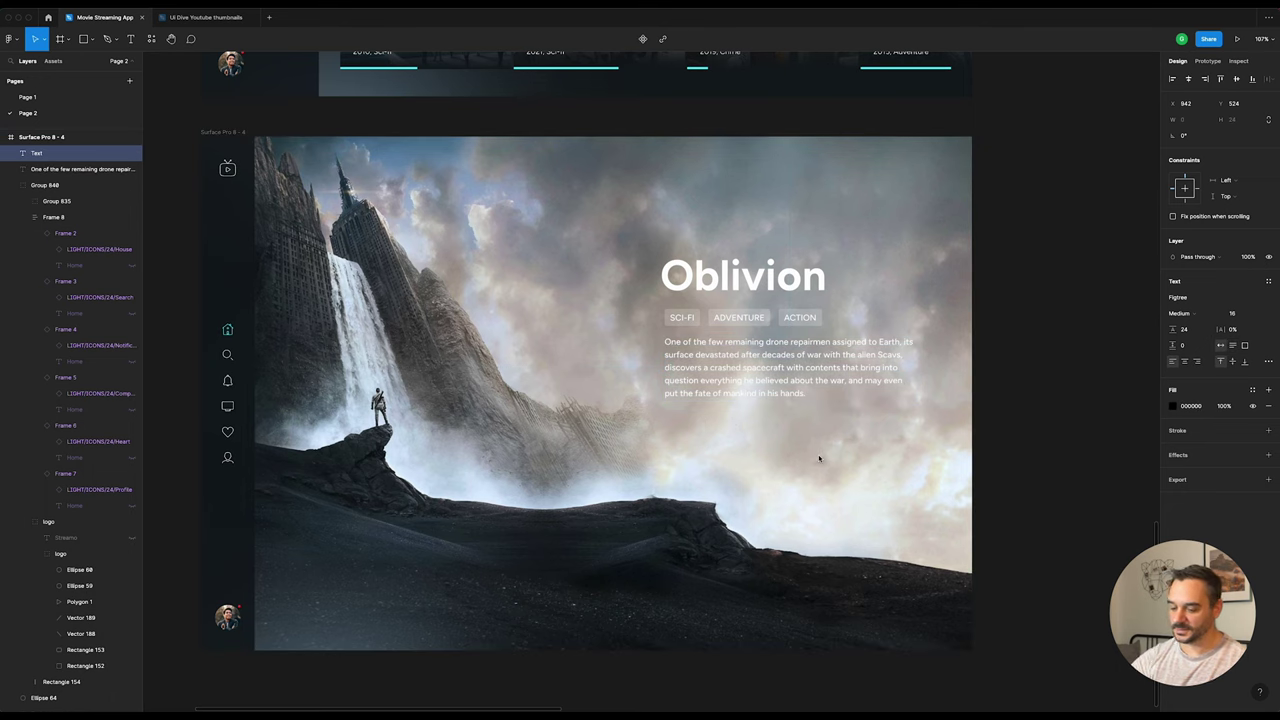
pyautogui.click(705, 423)
pyautogui.write('Cast')
pyautogui.press('Escape')
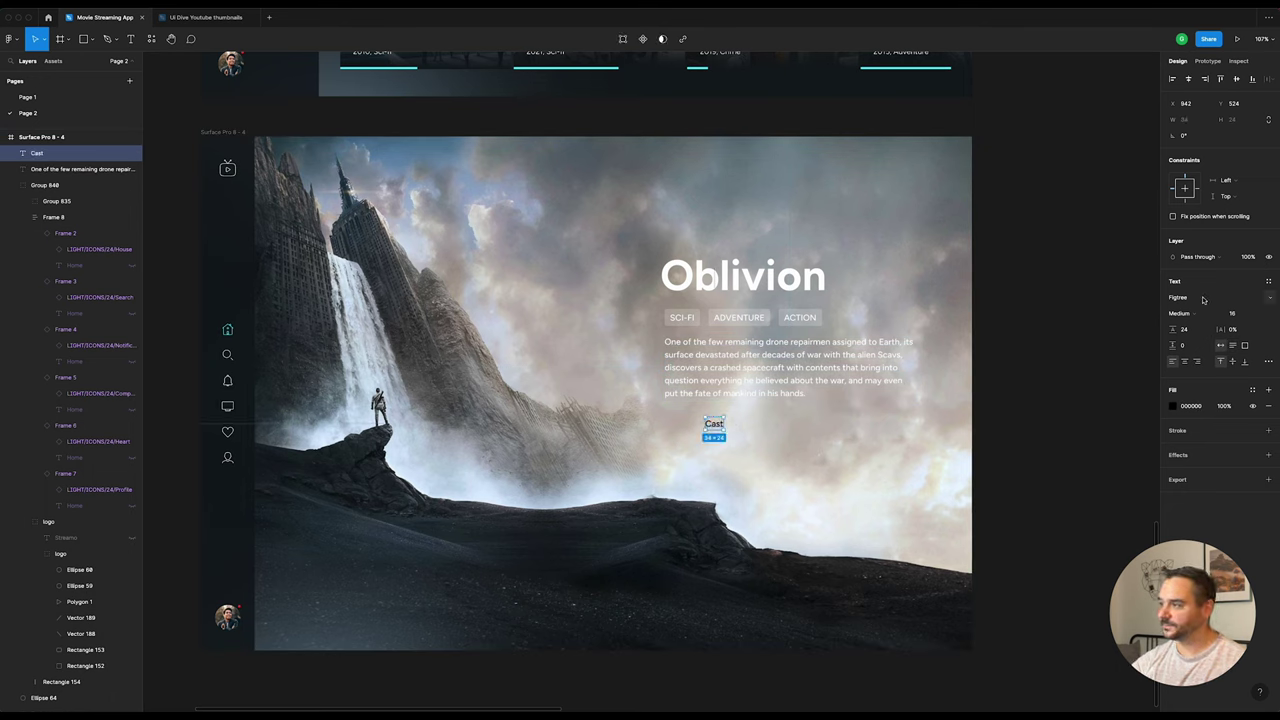
pyautogui.click(1234, 314)
pyautogui.write('20')
pyautogui.press('Return')
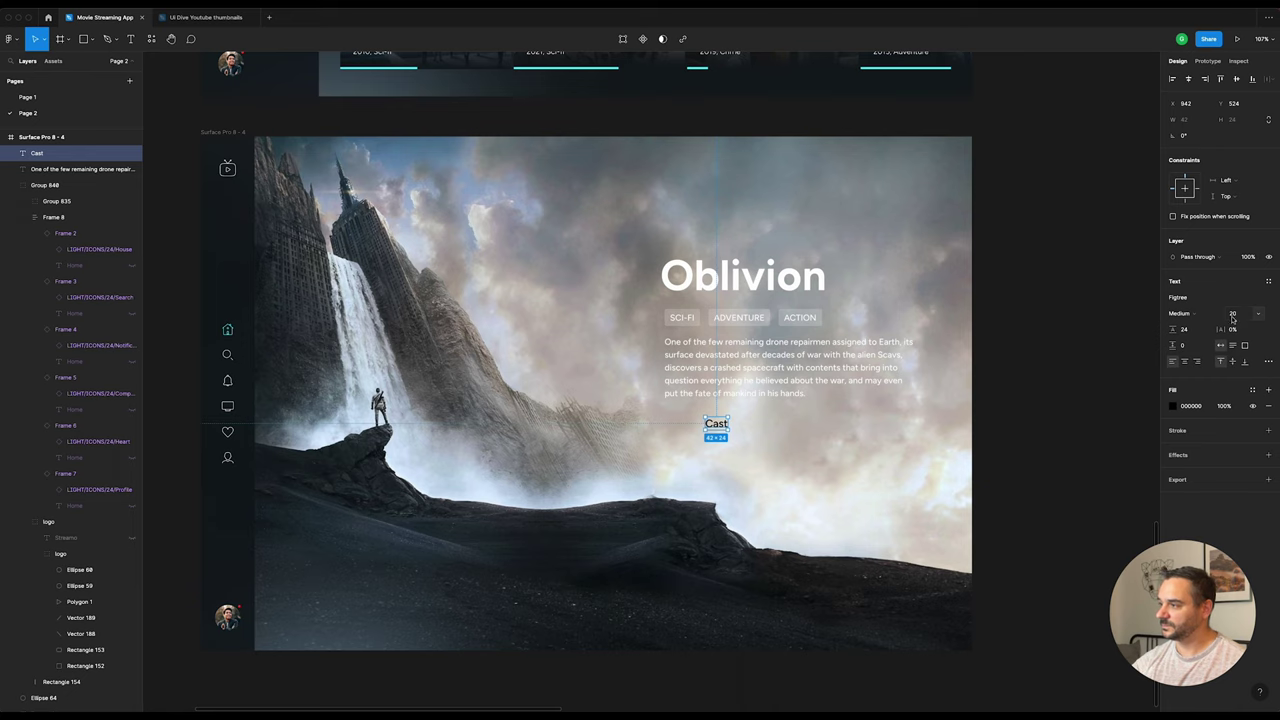
pyautogui.click(1183, 313)
pyautogui.click(1185, 350)
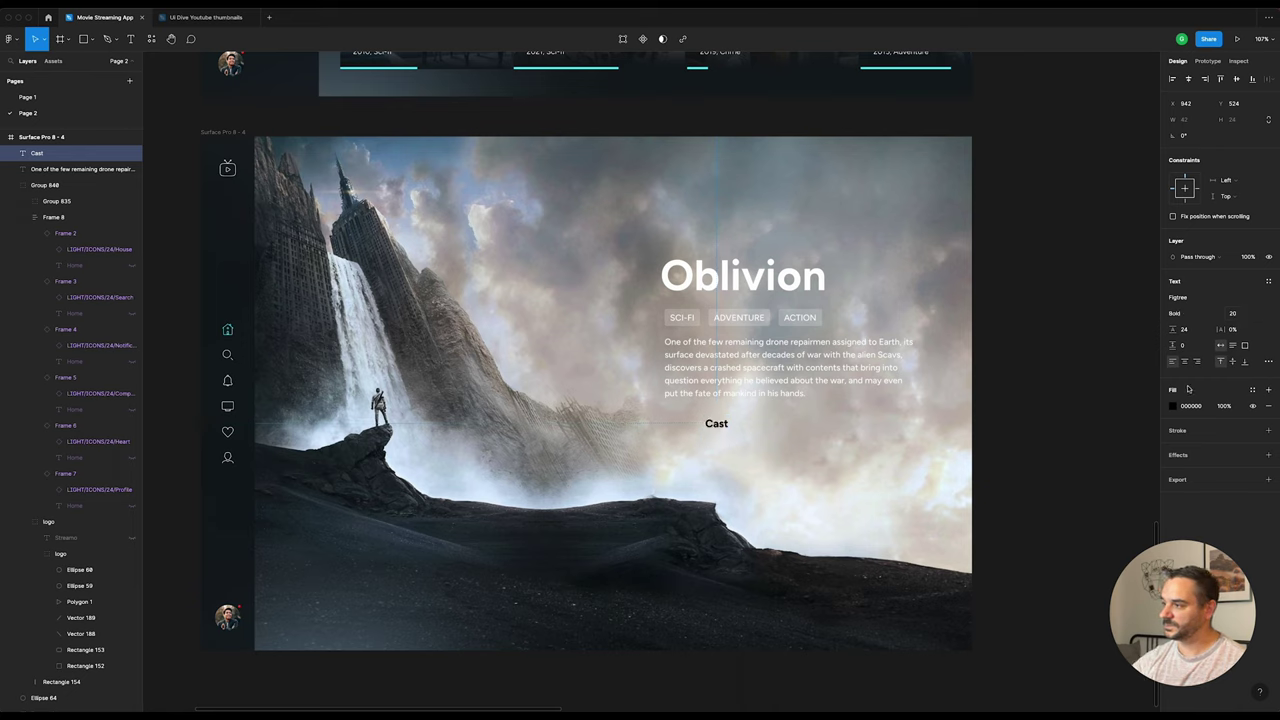
pyautogui.click(1172, 408)
pyautogui.click(1005, 328)
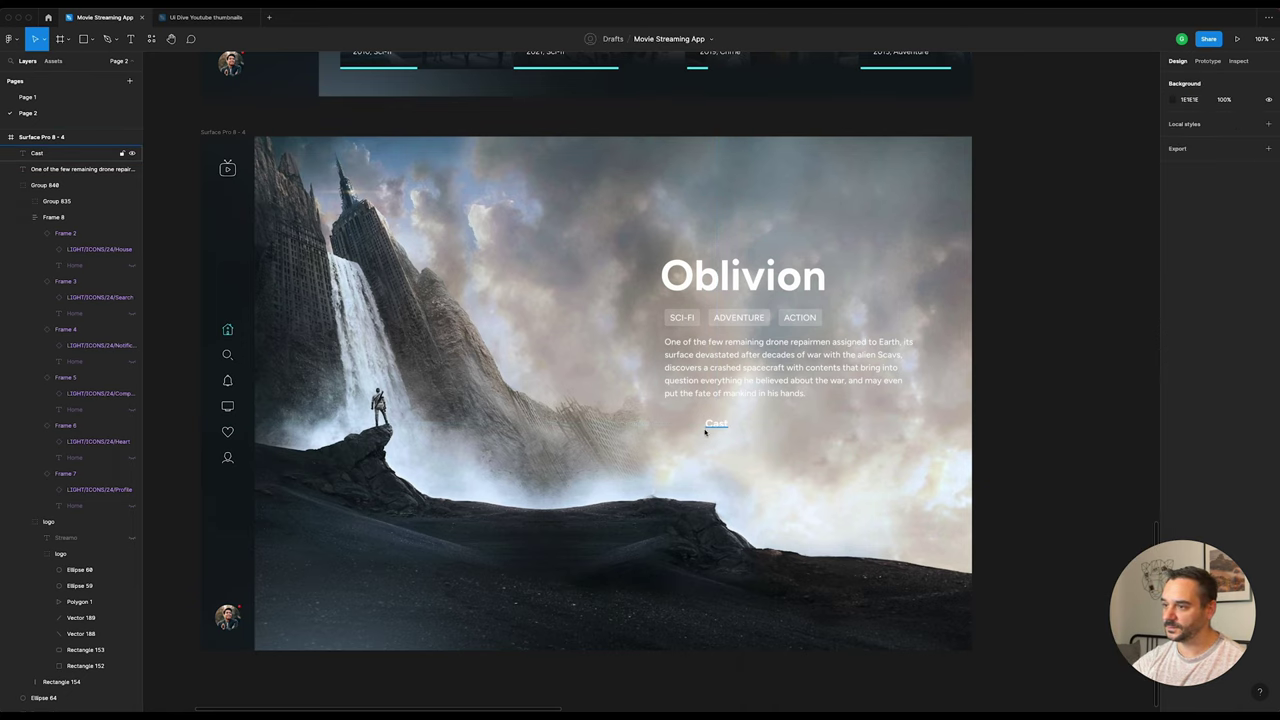
# Step: Left-align the Oblivion title, genre tags, description and Cast, and nudge the block up
pyautogui.moveTo(718, 427); pyautogui.dragTo(677, 422)
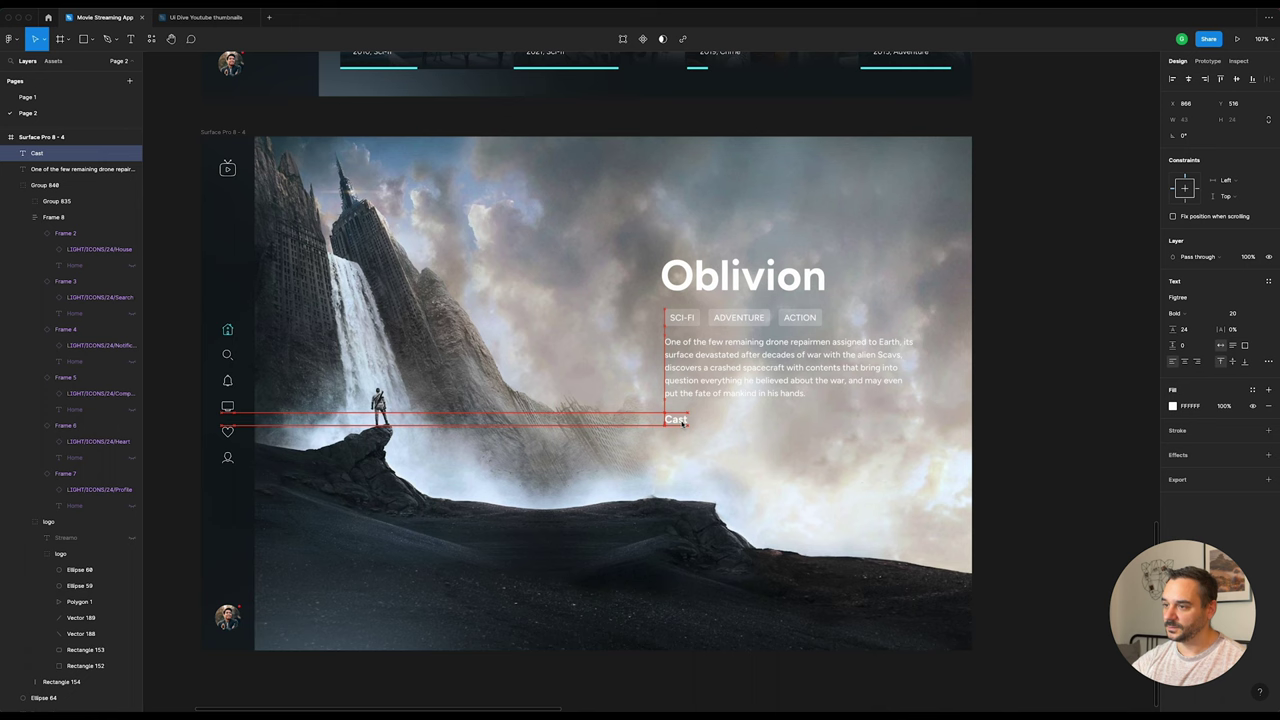
pyautogui.keyDown('shift'); pyautogui.click(711, 378); pyautogui.keyUp('shift')
pyautogui.keyDown('shift'); pyautogui.click(740, 317); pyautogui.keyUp('shift')
pyautogui.keyDown('shift'); pyautogui.click(743, 276); pyautogui.keyUp('shift')
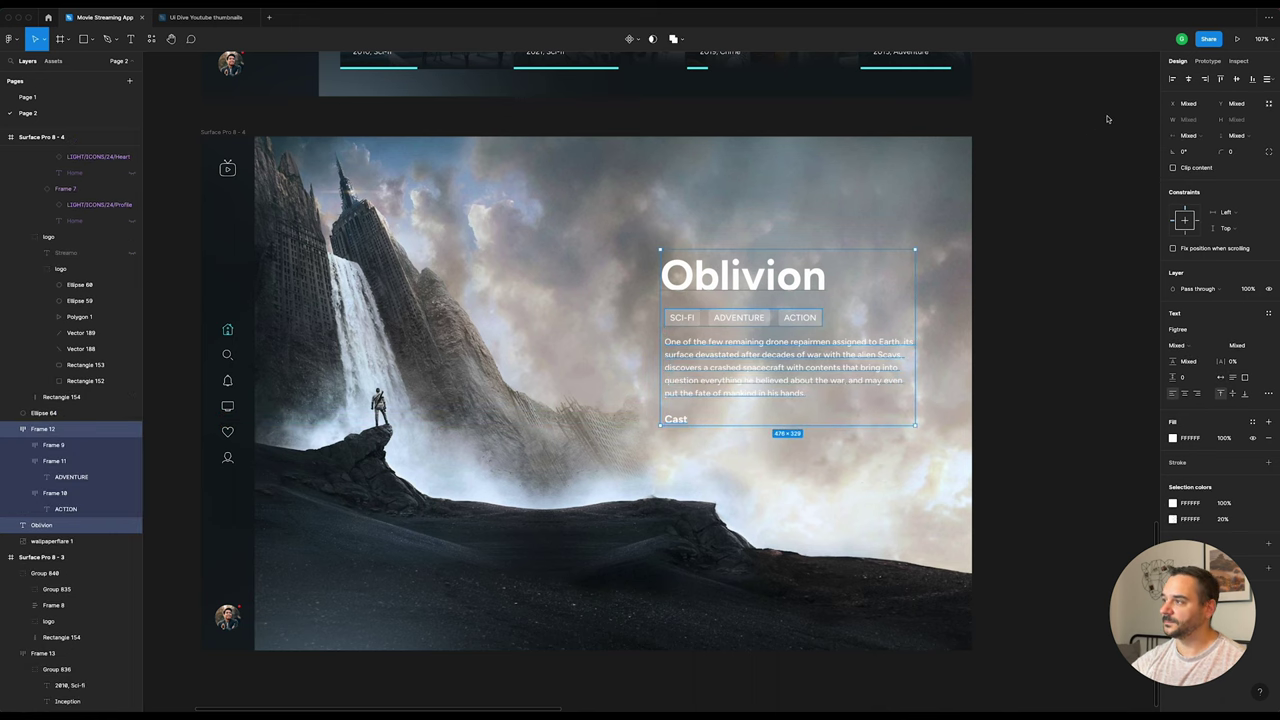
pyautogui.click(1172, 79)
pyautogui.moveTo(788, 369); pyautogui.dragTo(790, 341)
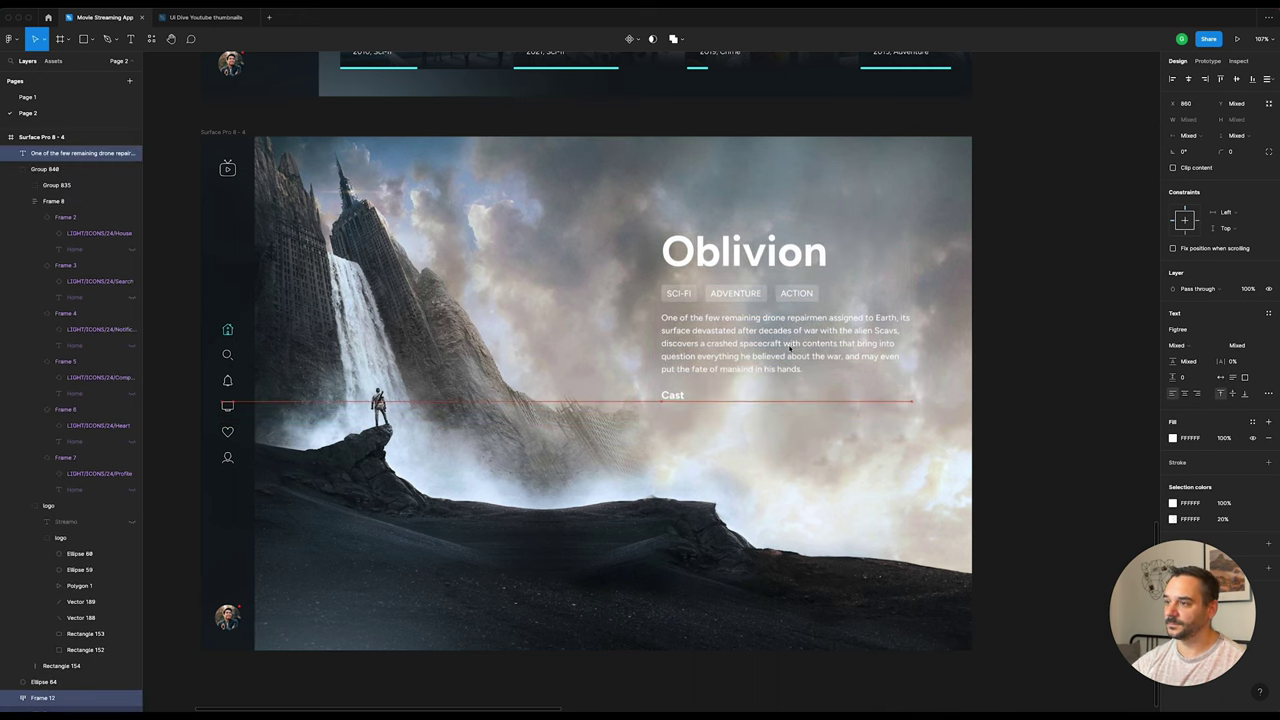
pyautogui.click(986, 329)
# Step: Copy the row of cast photos and paste it under the Cast heading
pyautogui.scroll(-5, 986, 329)
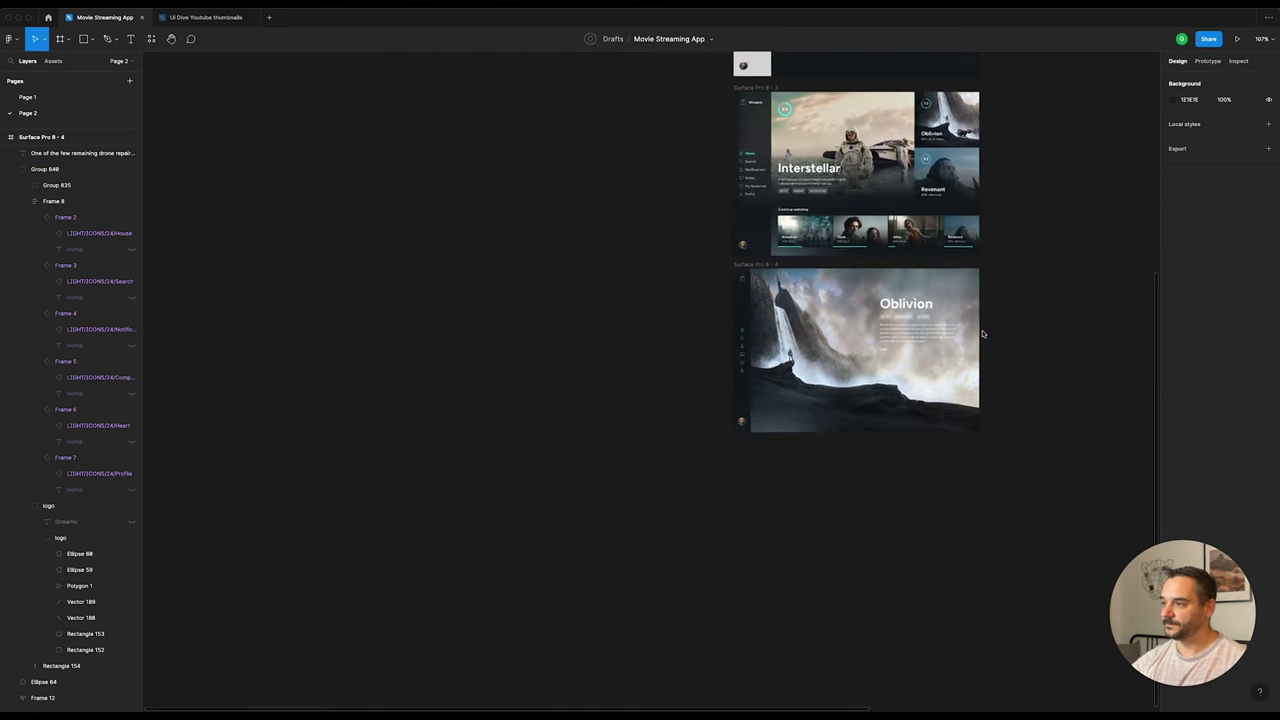
pyautogui.hscroll(4, 597, 357)
pyautogui.hscroll(3, 597, 357)
pyautogui.scroll(5, 868, 194)
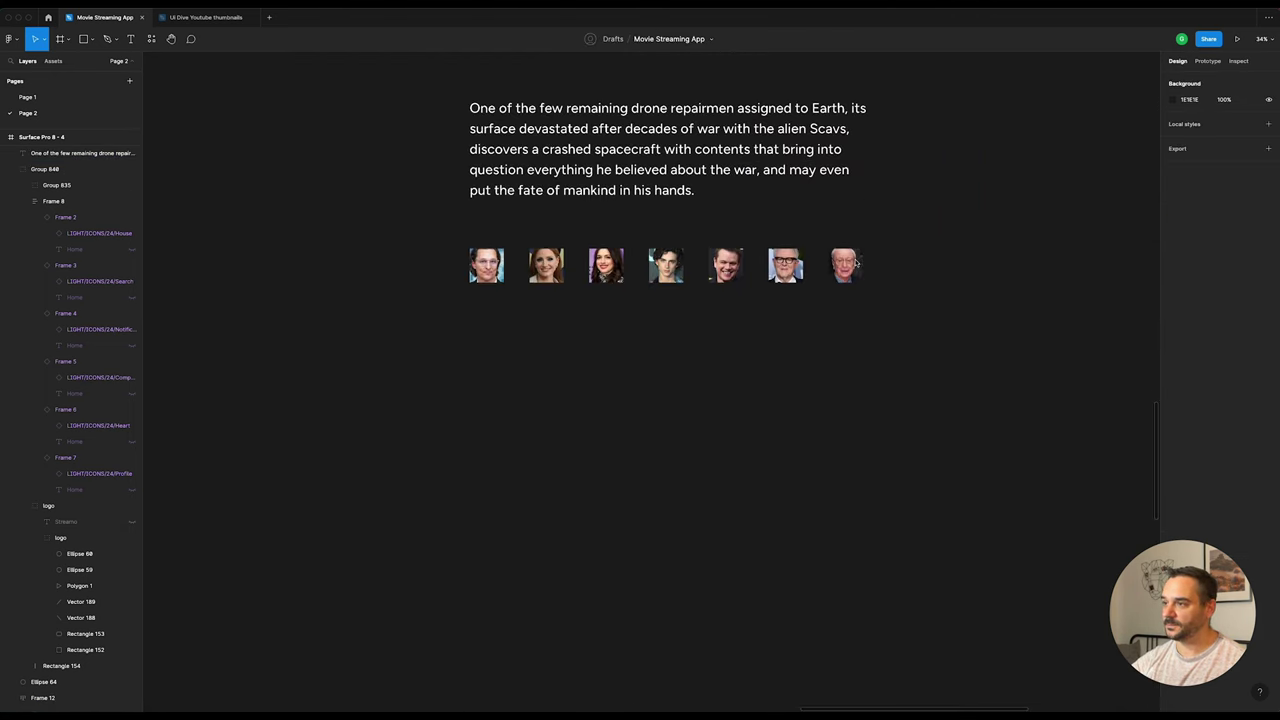
pyautogui.click(790, 268)
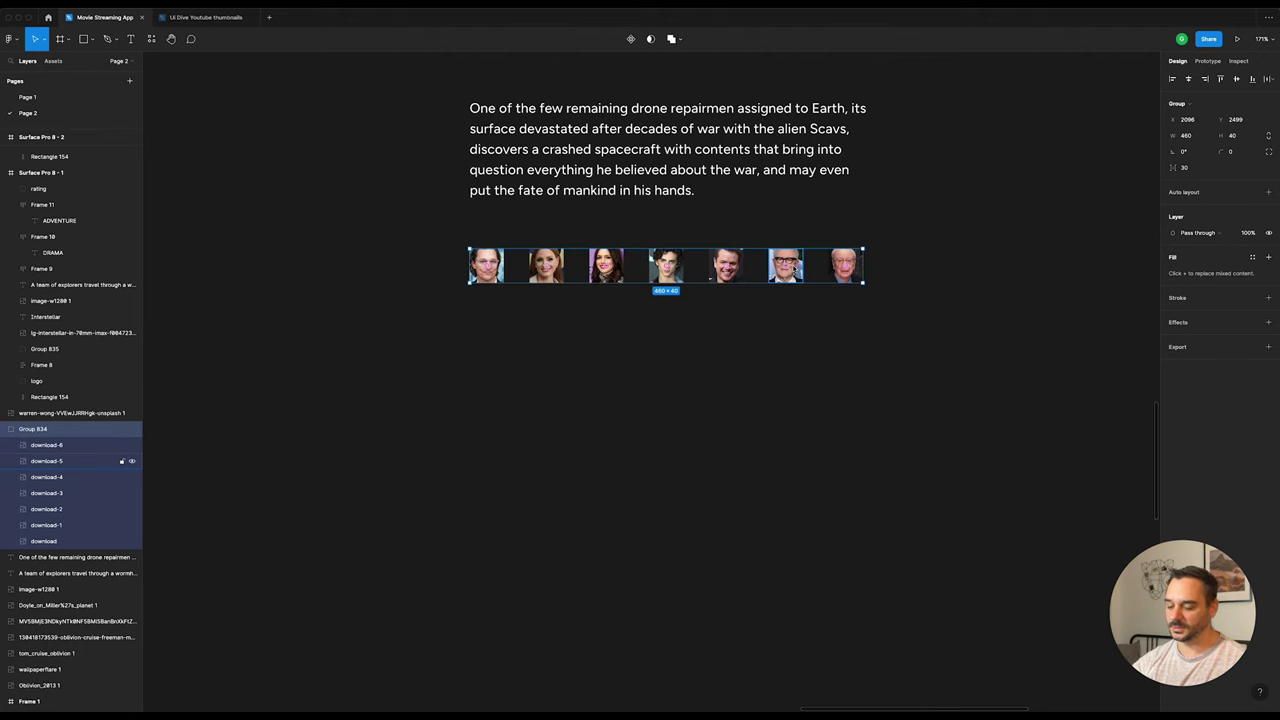
pyautogui.scroll(-5, 666, 354)
pyautogui.scroll(4, 541, 367)
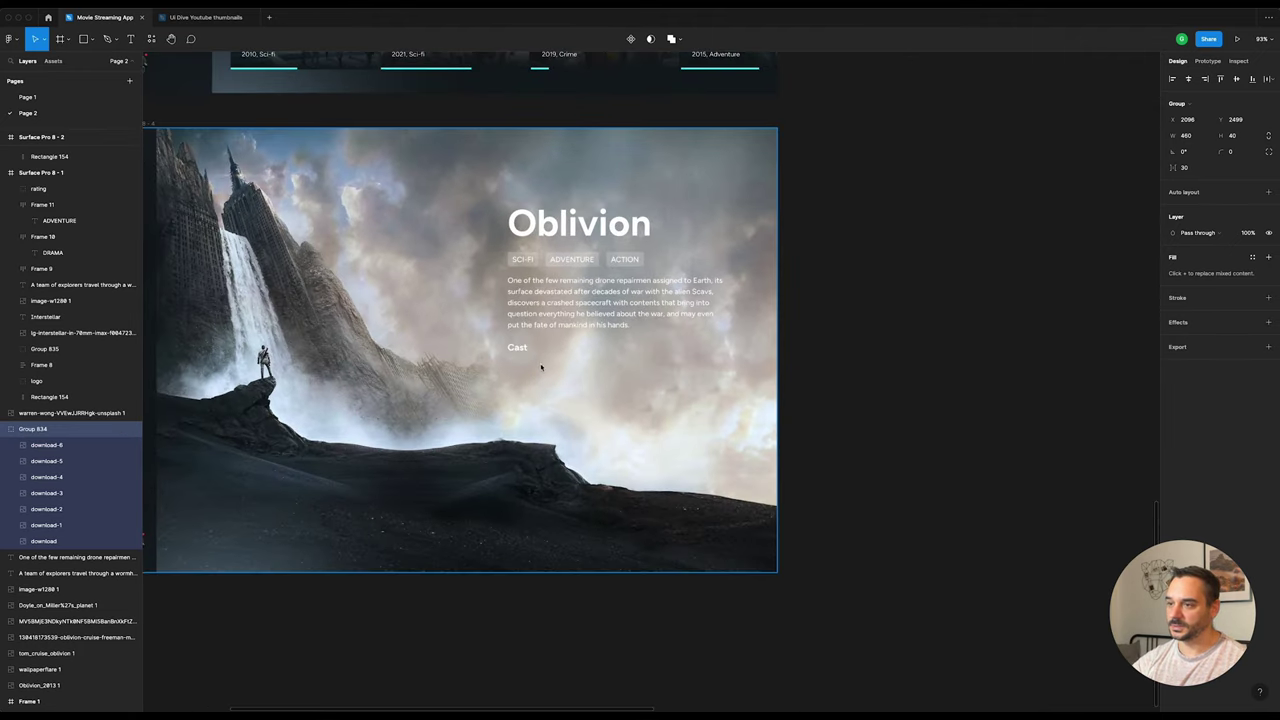
pyautogui.scroll(3, 547, 397)
pyautogui.hotkey('ctrl', 'v')
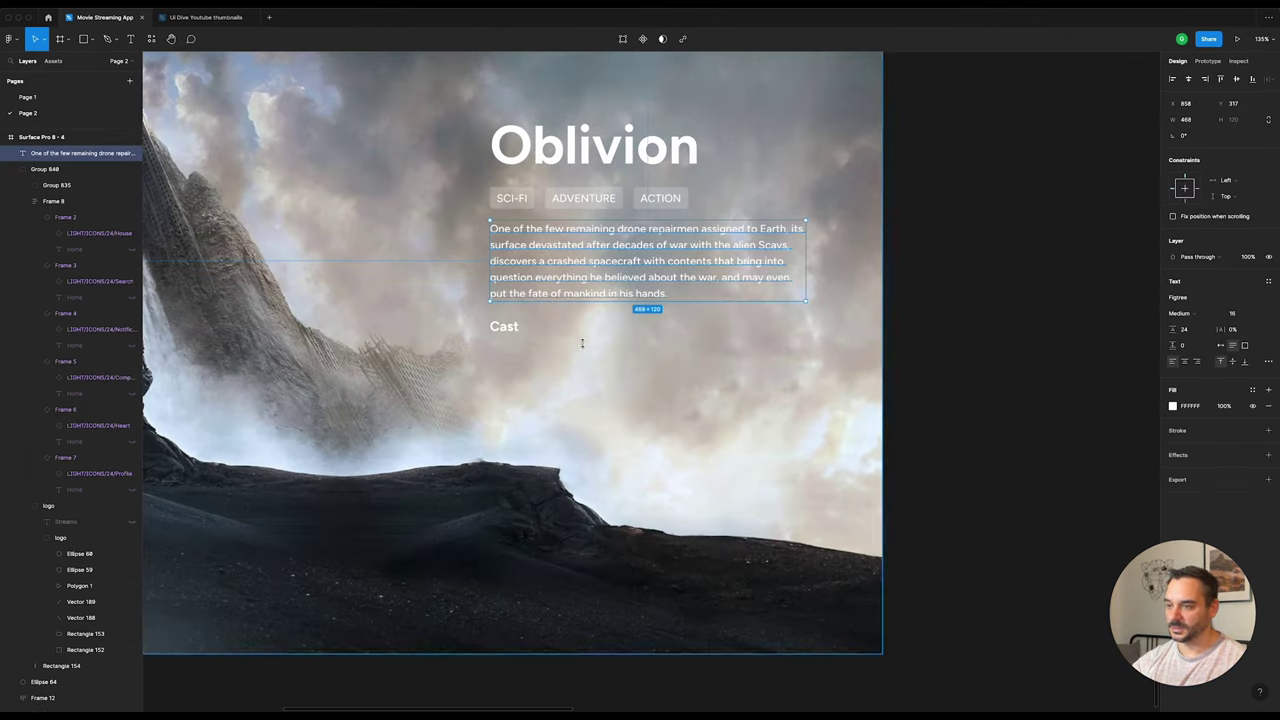
pyautogui.moveTo(503, 358); pyautogui.dragTo(636, 380)
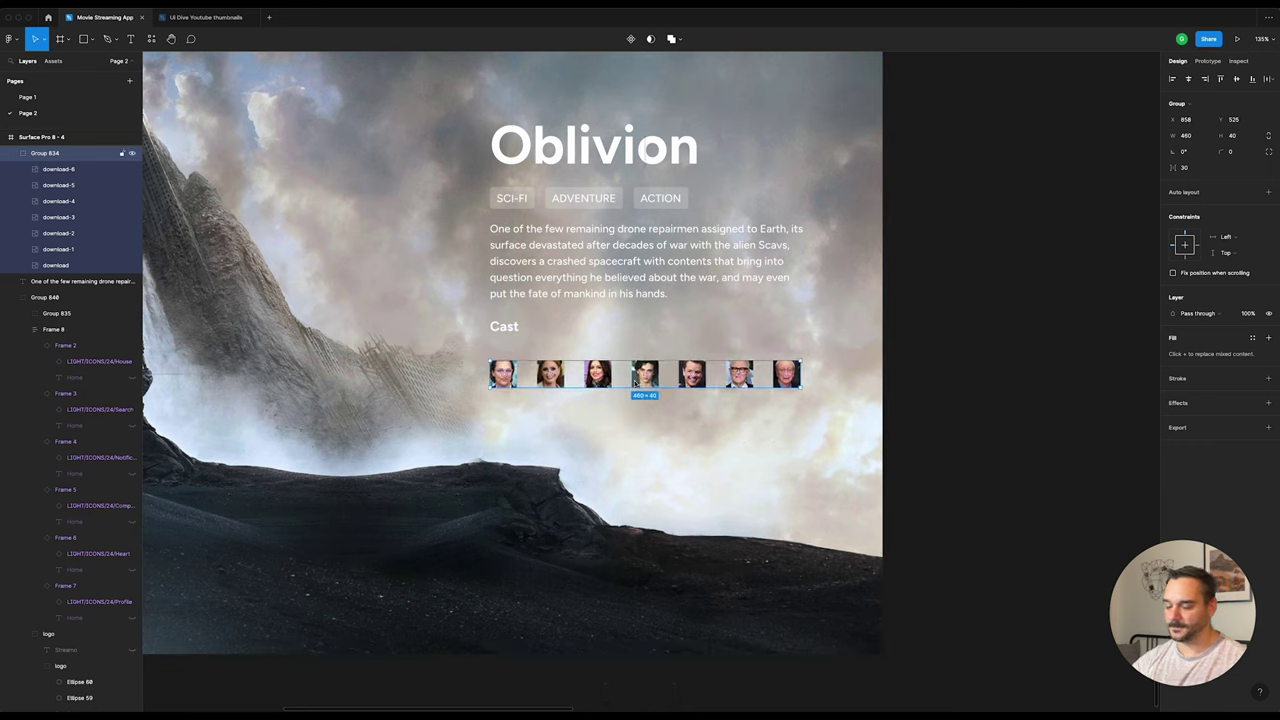
# Step: Wrap the seven cast photos in auto layout and round them with corner radius 48
pyautogui.hotkey('shift', 'a')
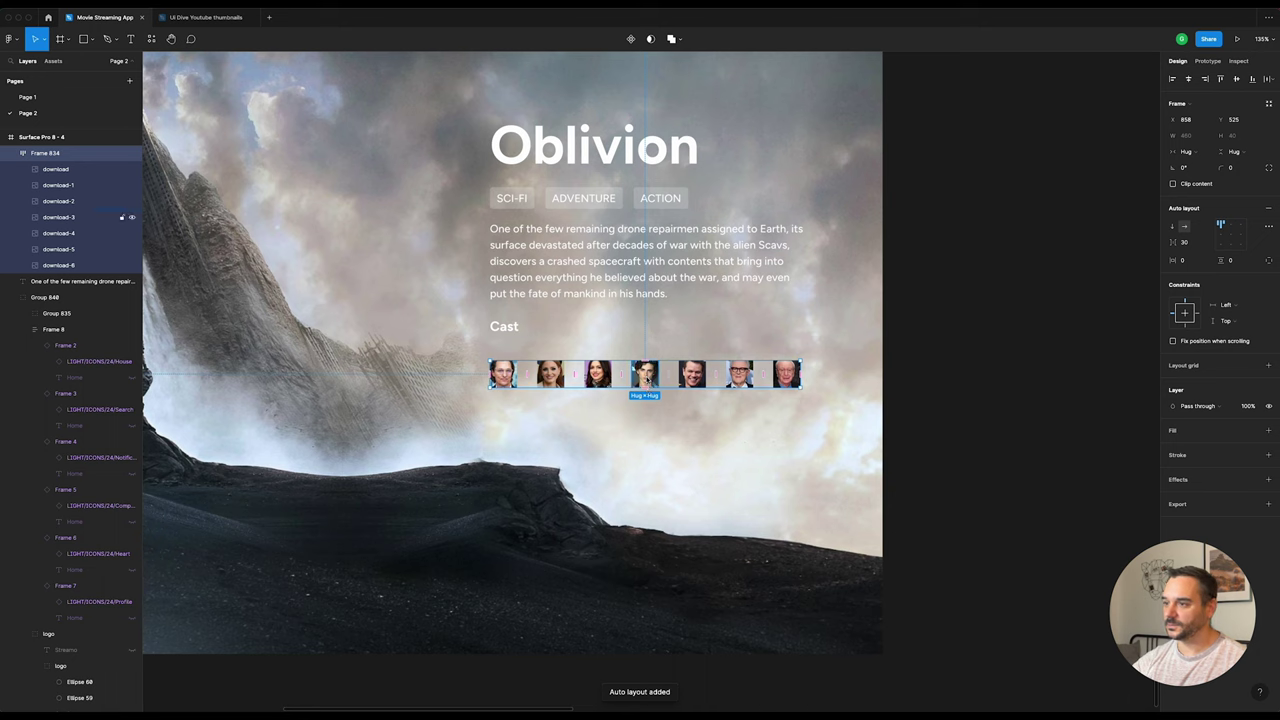
pyautogui.click(55, 169)
pyautogui.keyDown('shift'); pyautogui.click(76, 266); pyautogui.keyUp('shift')
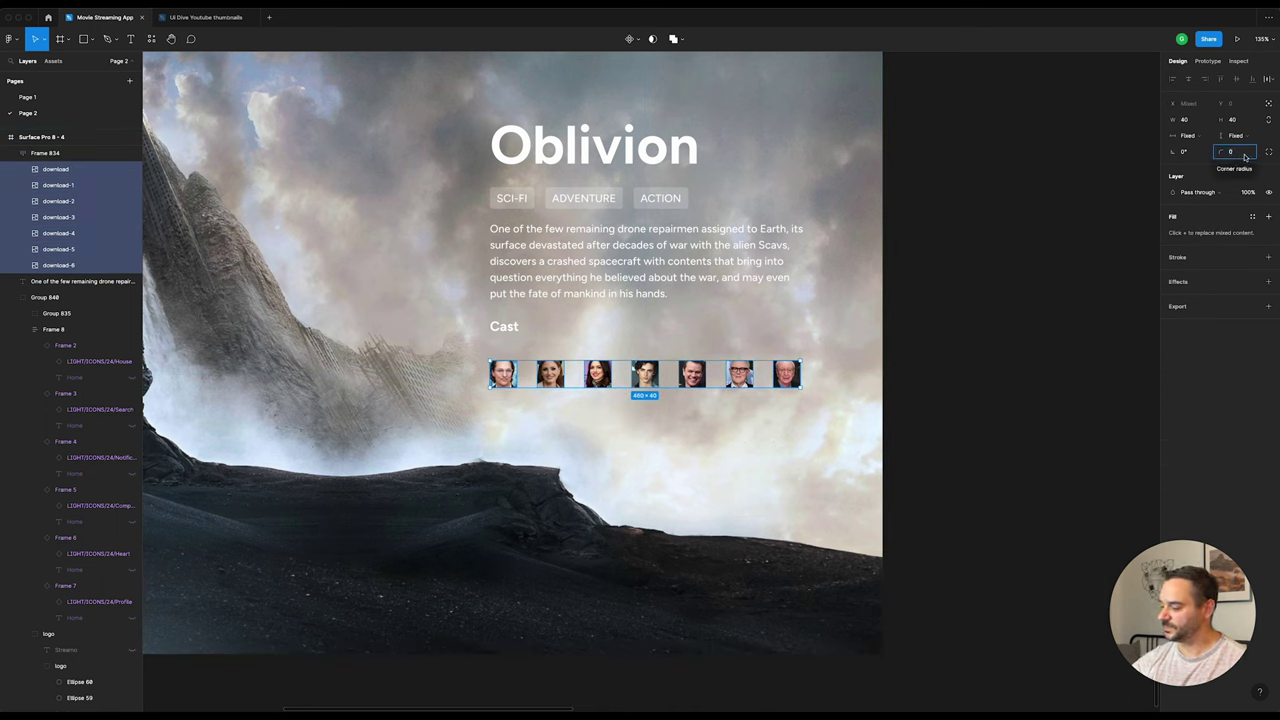
pyautogui.write('48')
pyautogui.press('Return')
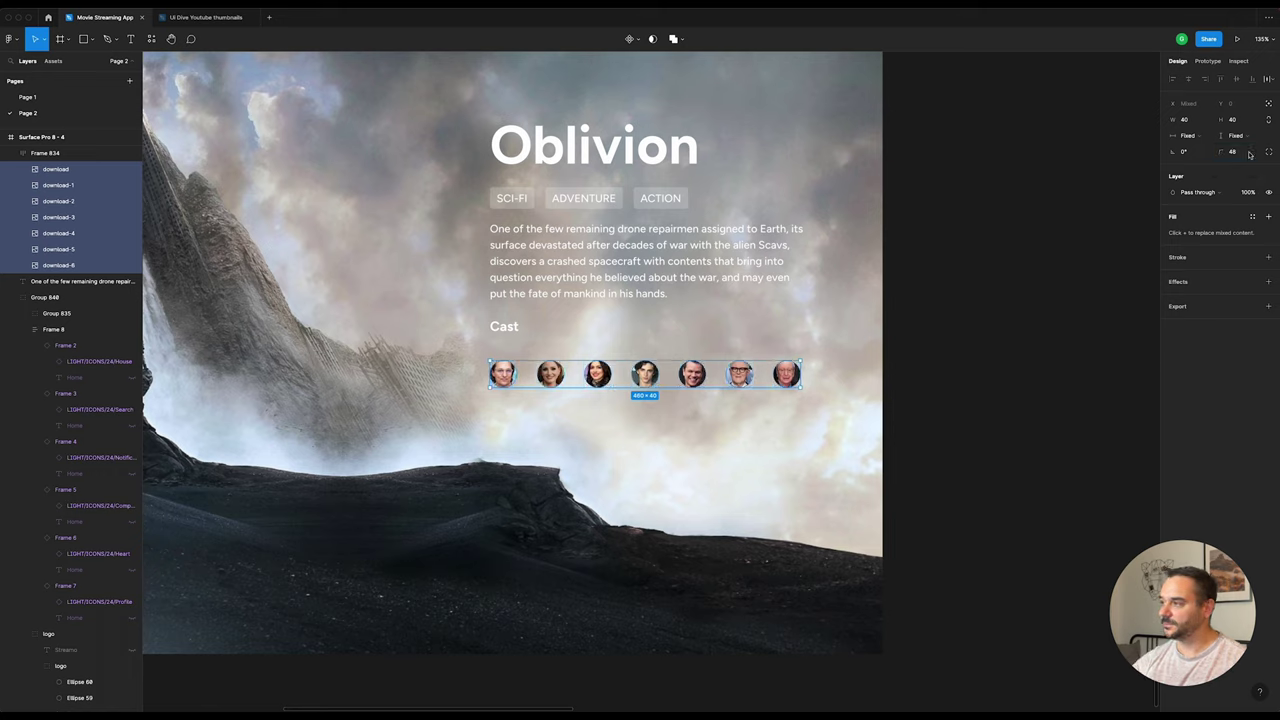
pyautogui.click(1249, 152)
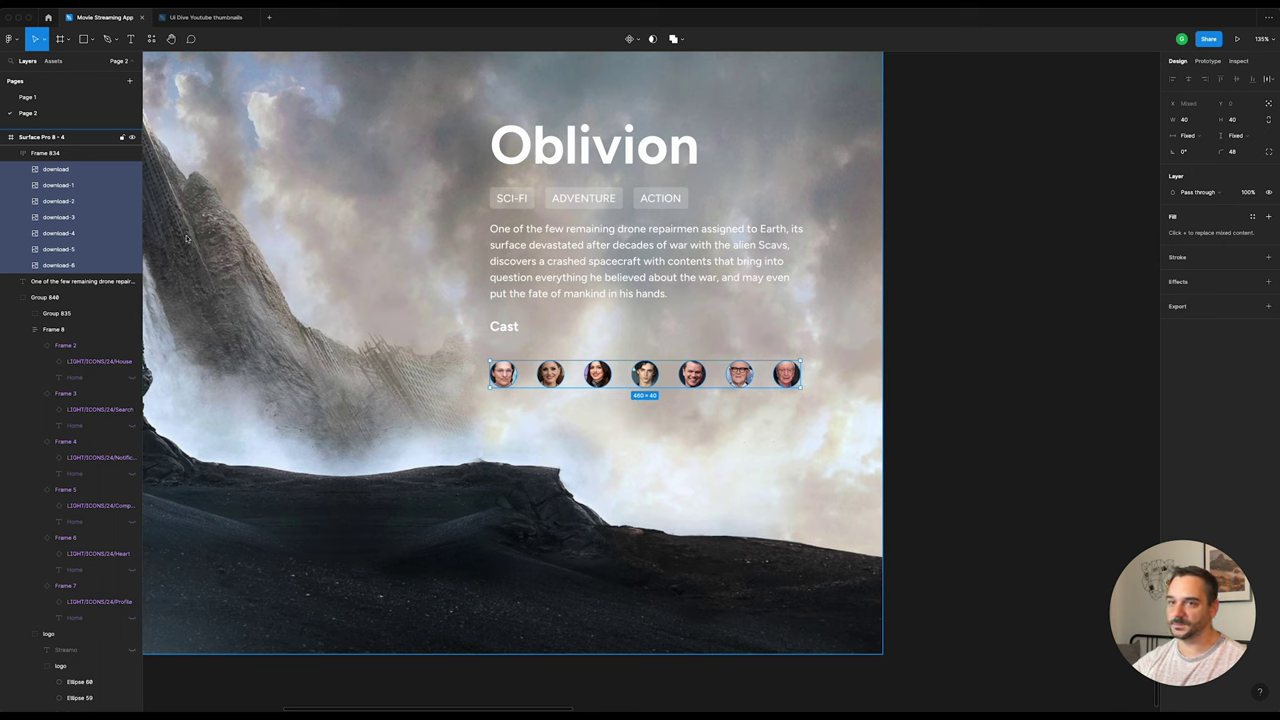
pyautogui.hotkey('shift', 'a')
# Step: Give the cast photo row -8 spacing and set canvas stacking to First on top
pyautogui.click(1196, 243)
pyautogui.write('-8')
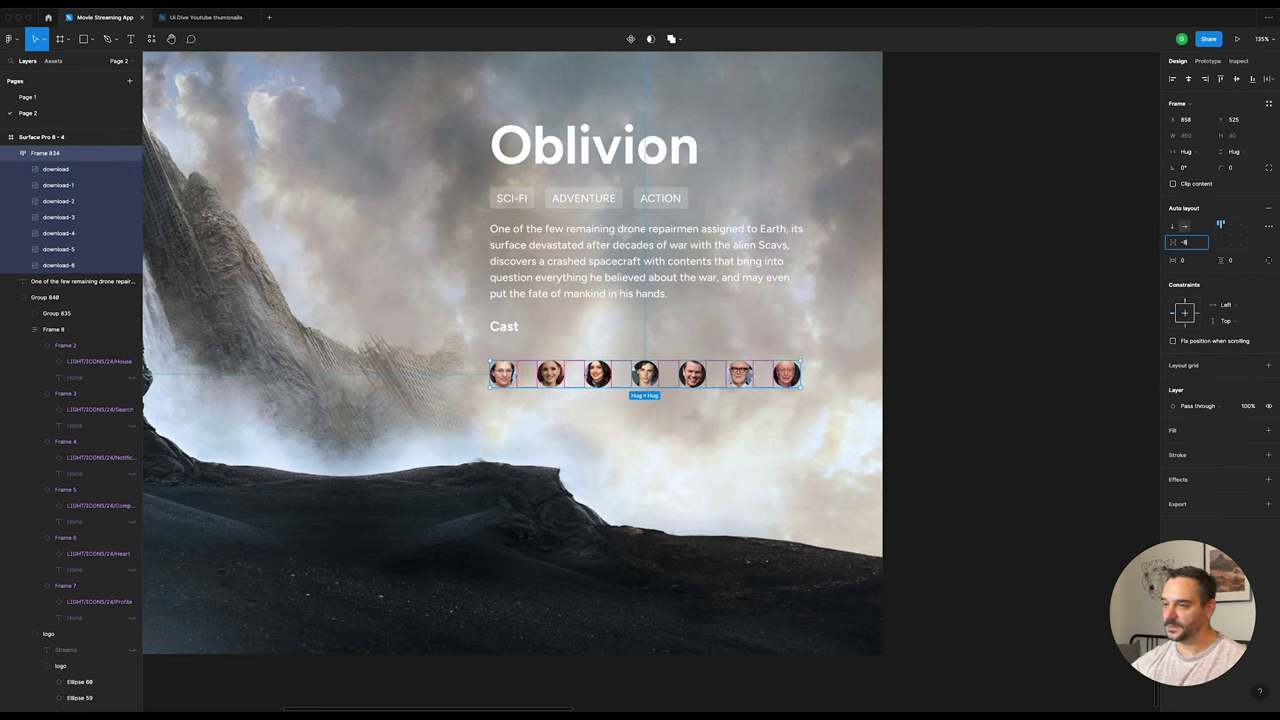
pyautogui.press('Return')
pyautogui.moveTo(1215, 291)
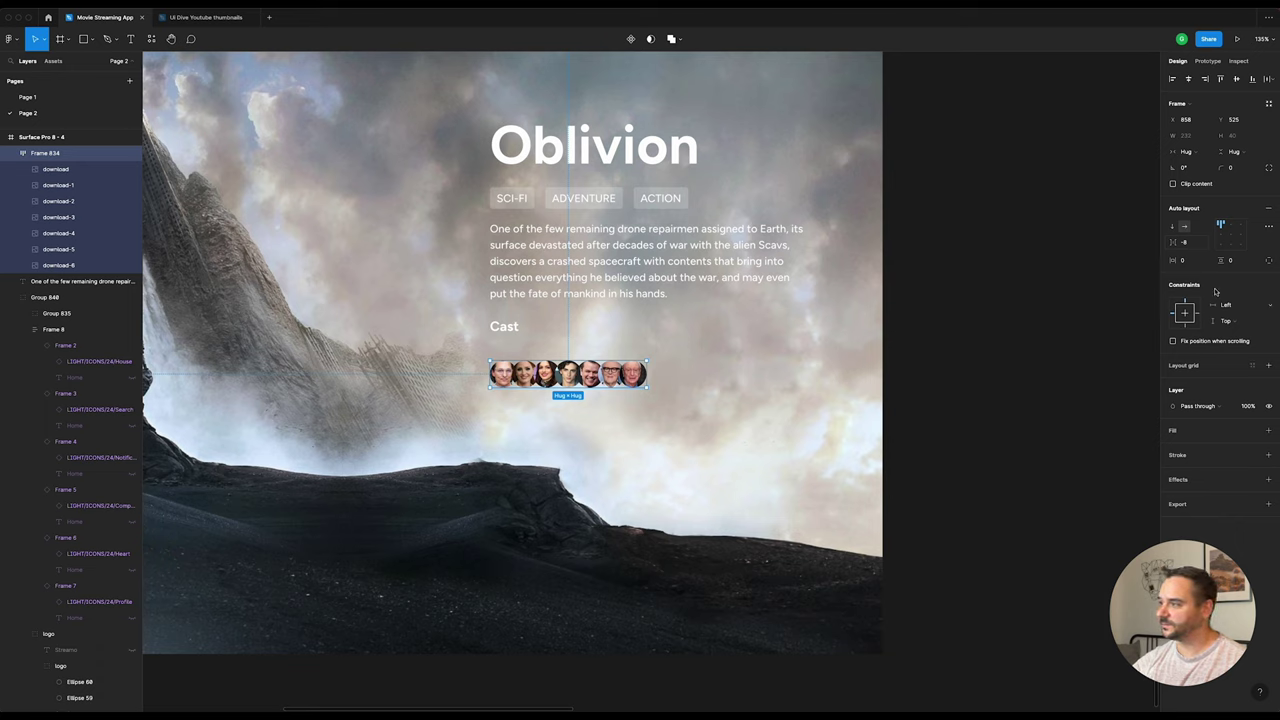
pyautogui.click(1269, 226)
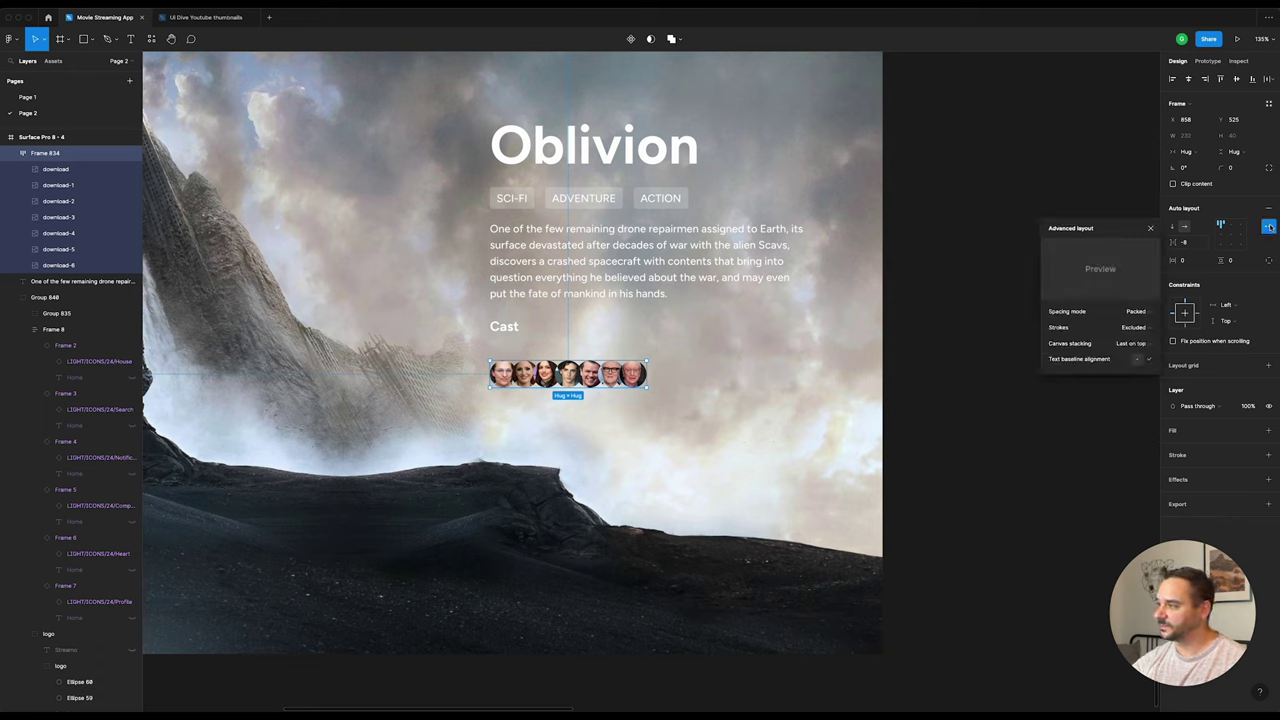
pyautogui.click(1131, 346)
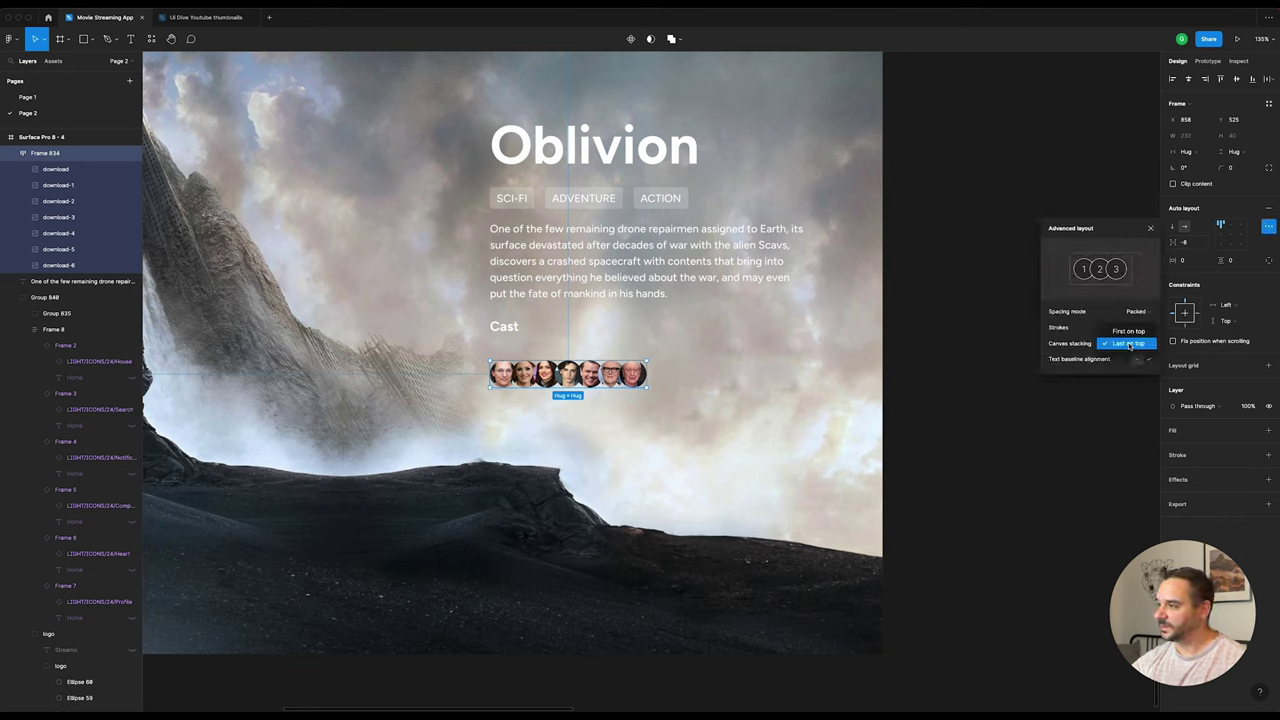
pyautogui.click(1270, 227)
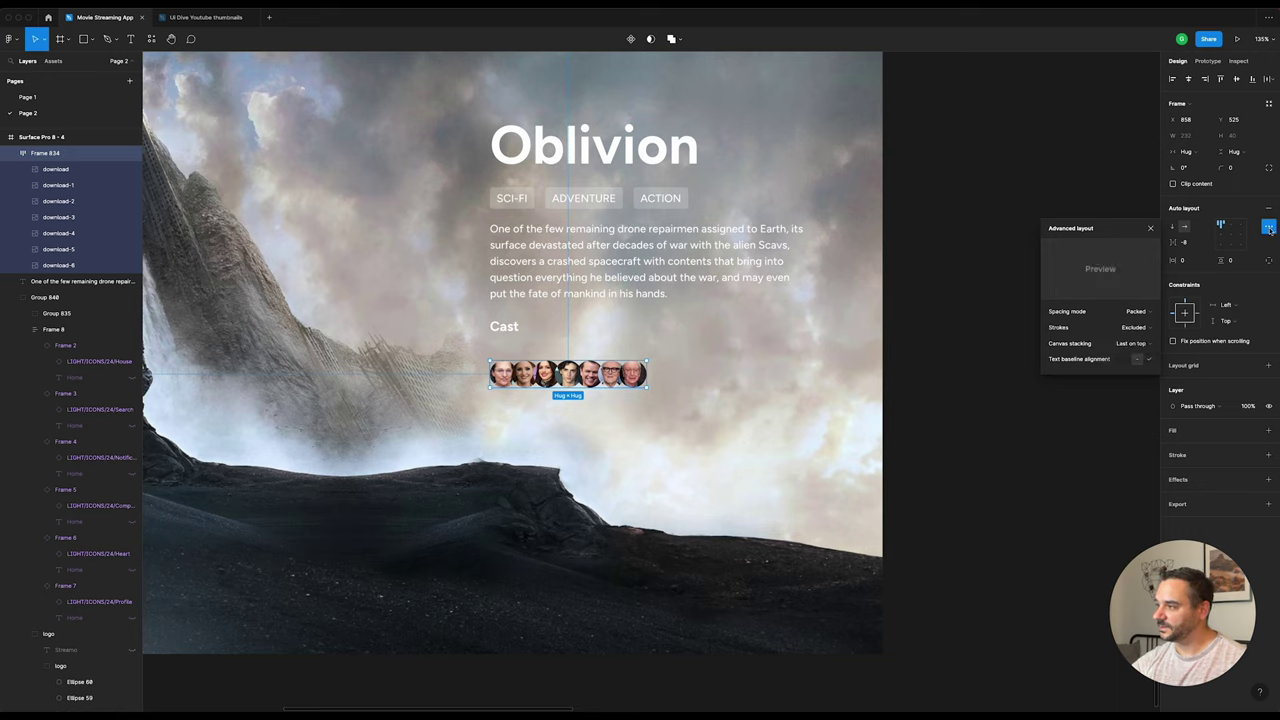
pyautogui.moveTo(1070, 343)
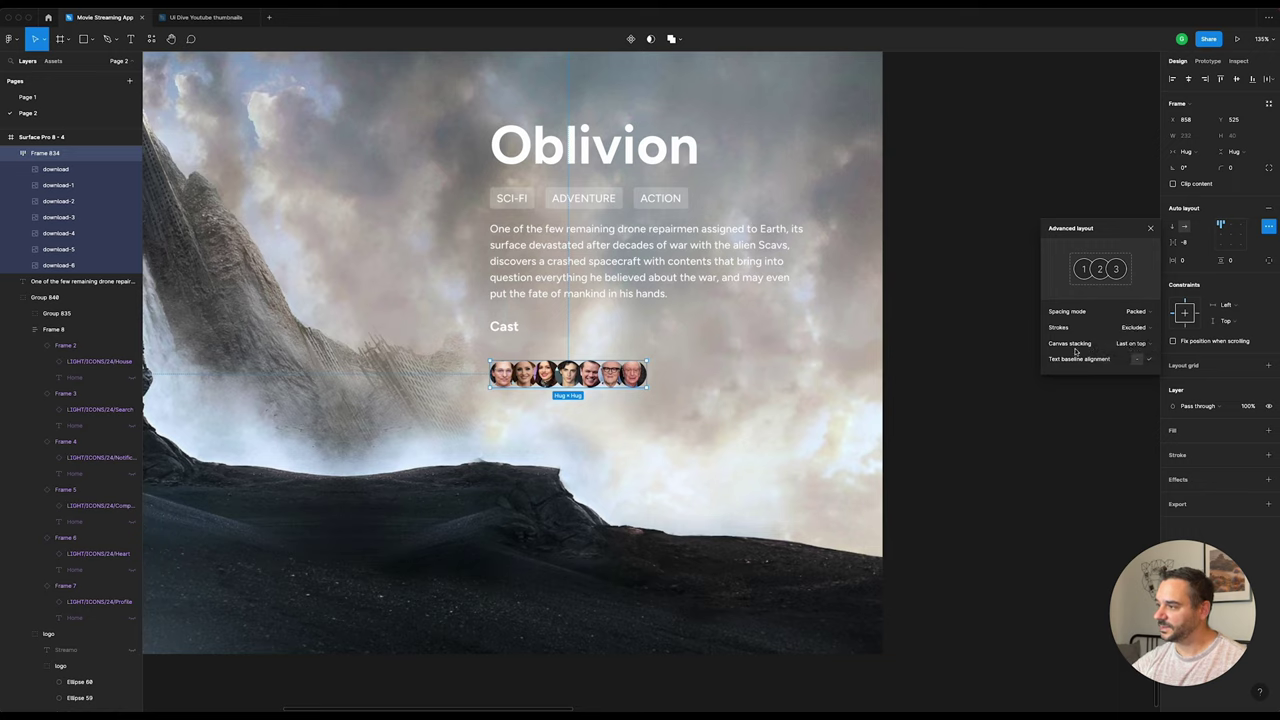
pyautogui.click(1139, 344)
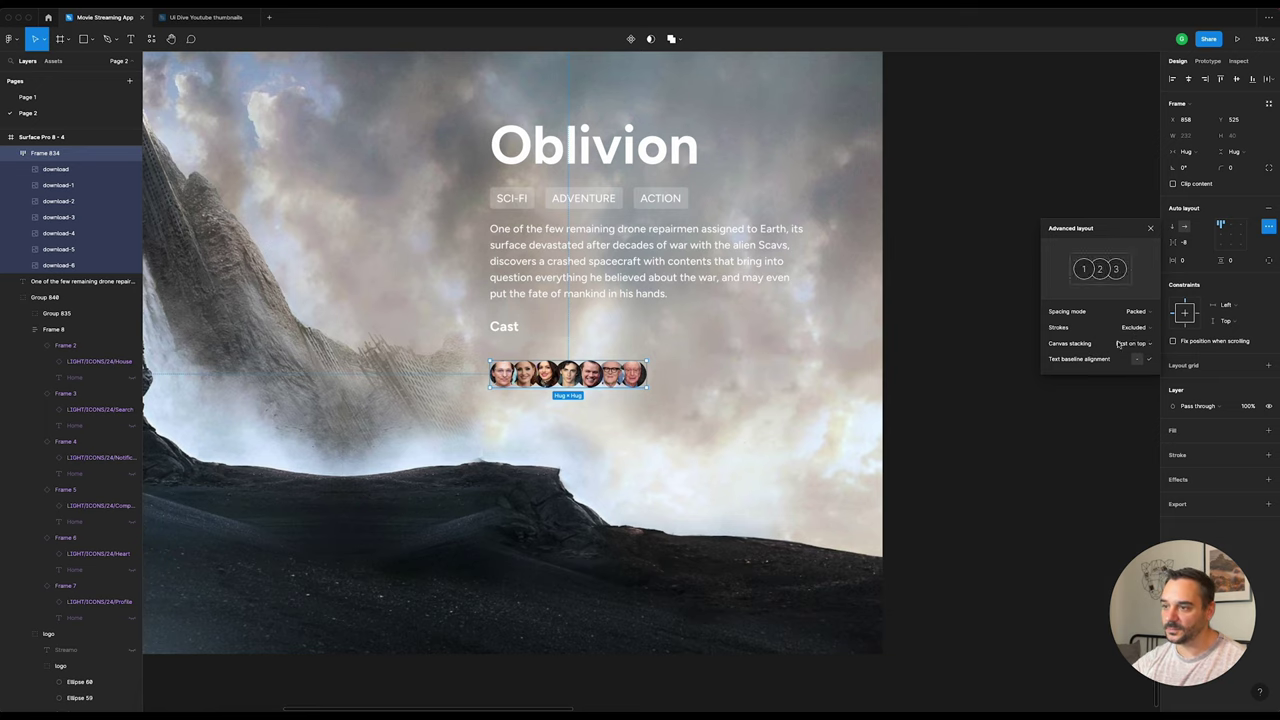
pyautogui.scroll(1, 516, 387)
pyautogui.scroll(5, 516, 387)
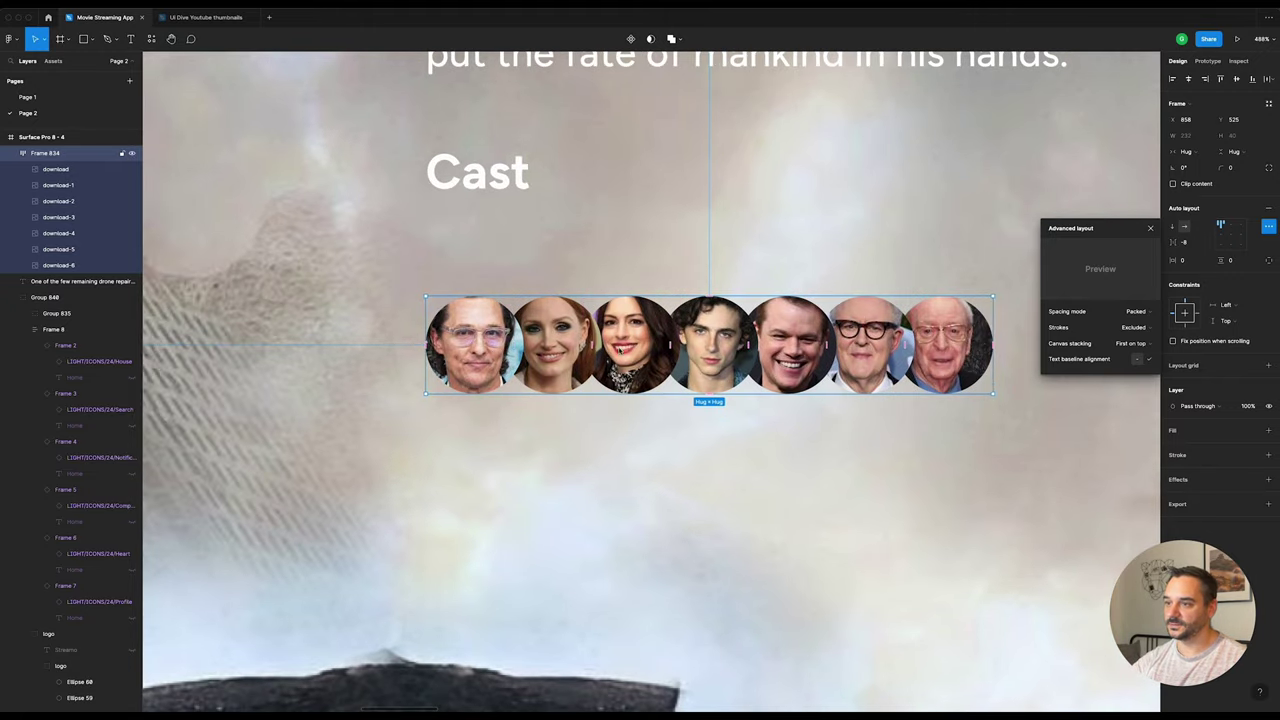
pyautogui.scroll(-2, 570, 352)
pyautogui.scroll(-5, 583, 326)
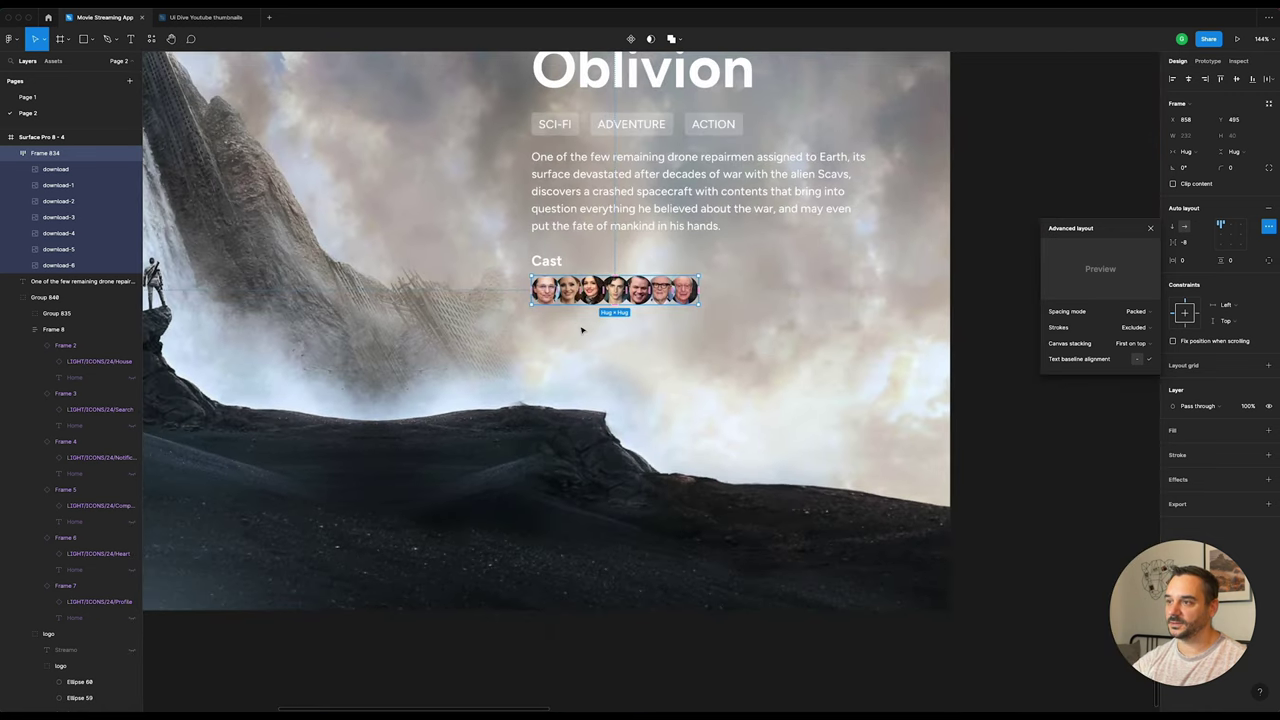
pyautogui.click(996, 401)
pyautogui.scroll(-2, 994, 400)
pyautogui.scroll(-3, 994, 400)
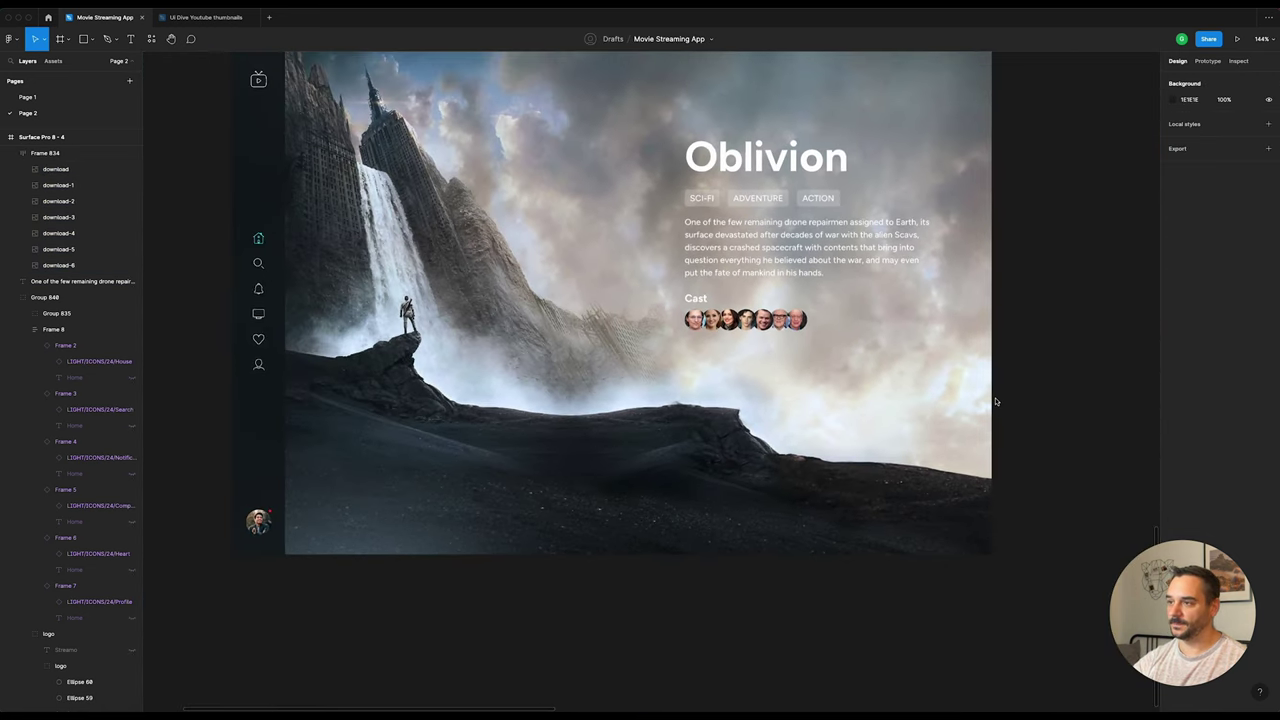
pyautogui.scroll(3, 744, 357)
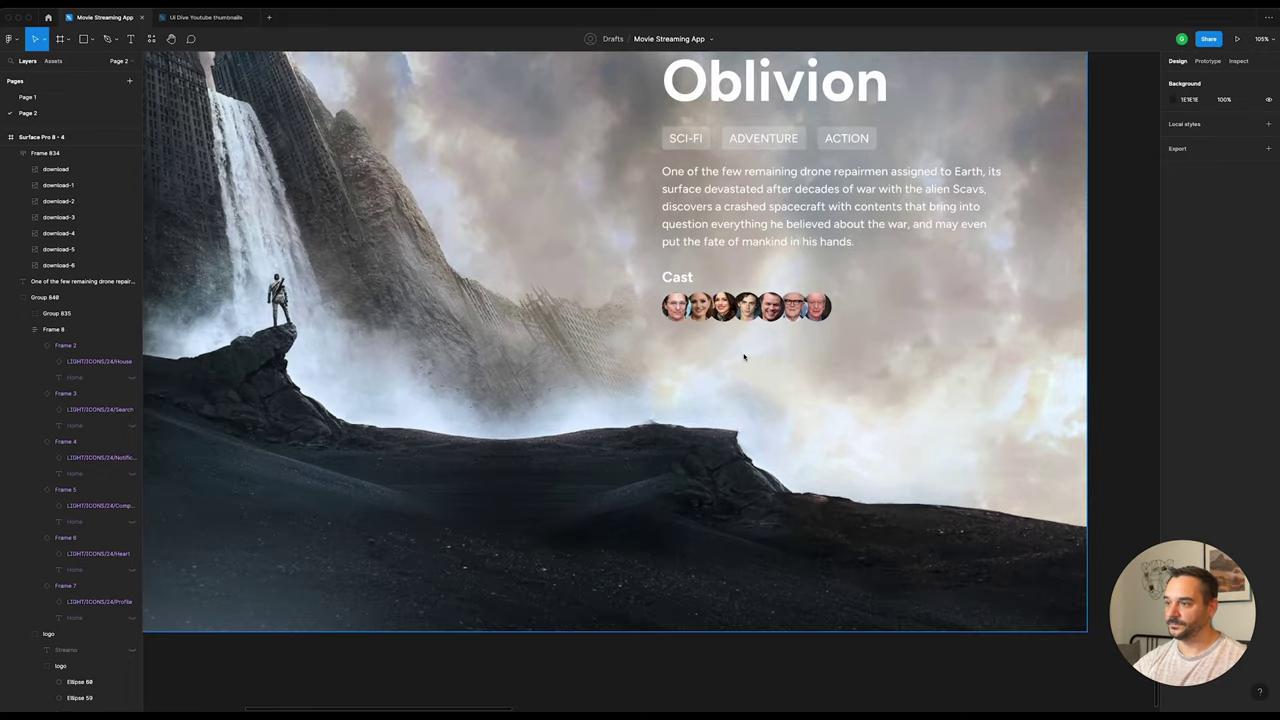
pyautogui.moveTo(751, 364)
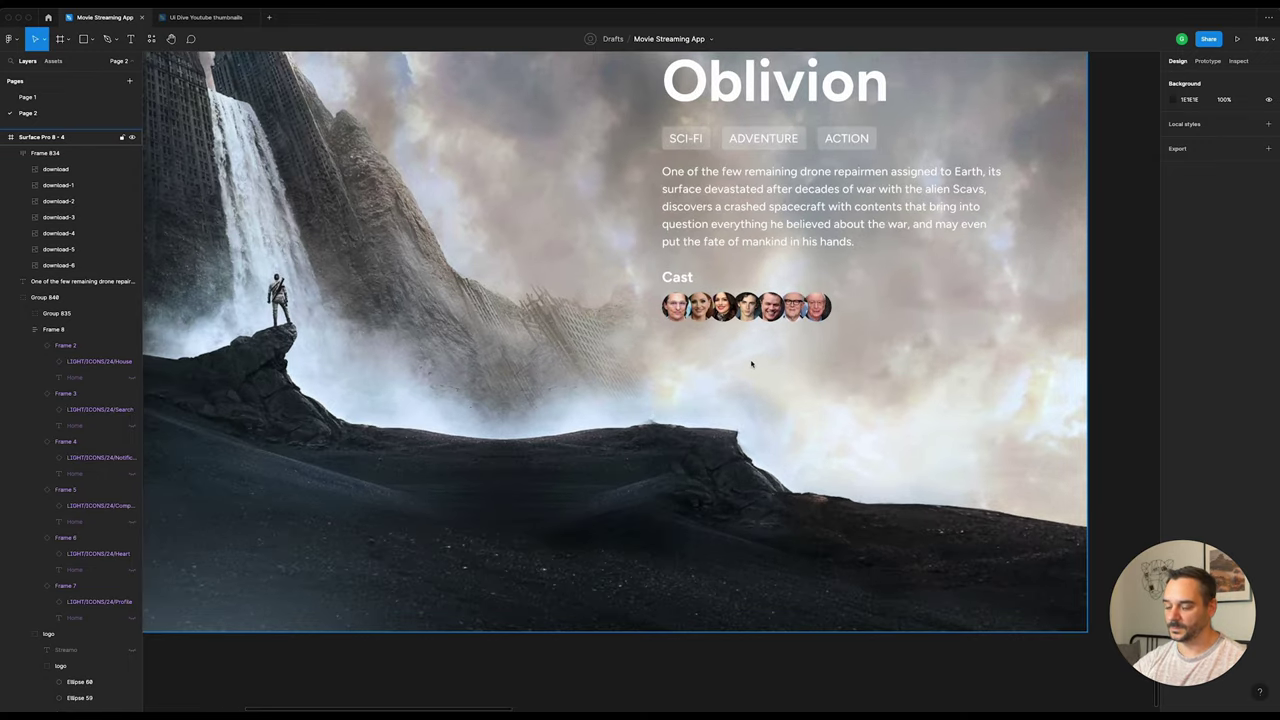
# Step: Add a 'Watch now' label below the cast row in 24 Bold
pyautogui.press('t')
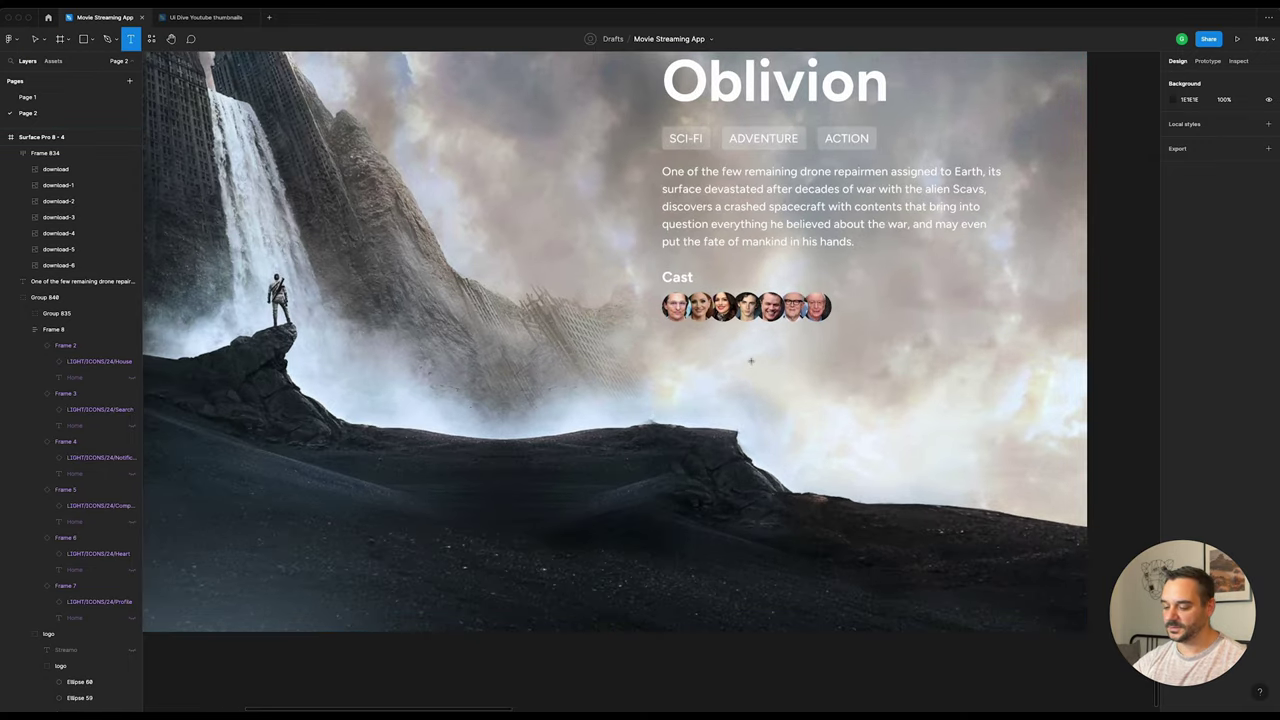
pyautogui.click(703, 393)
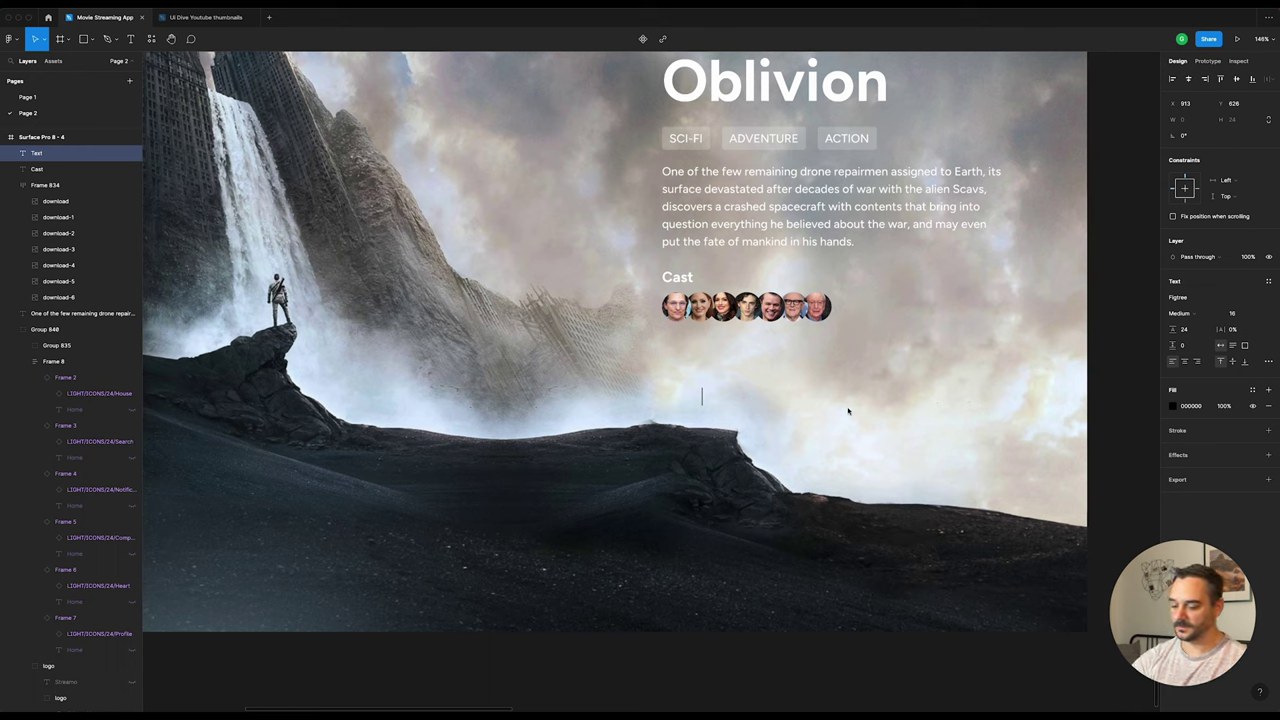
pyautogui.write('W')
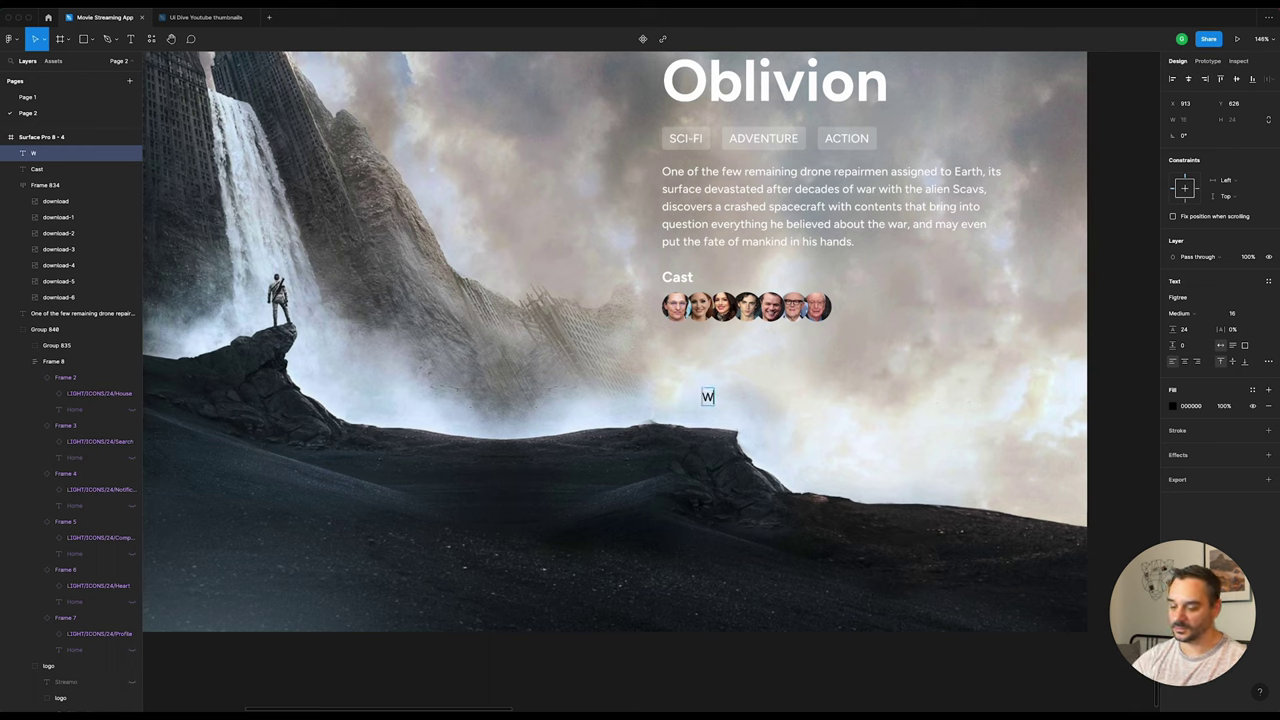
pyautogui.write('atch no')
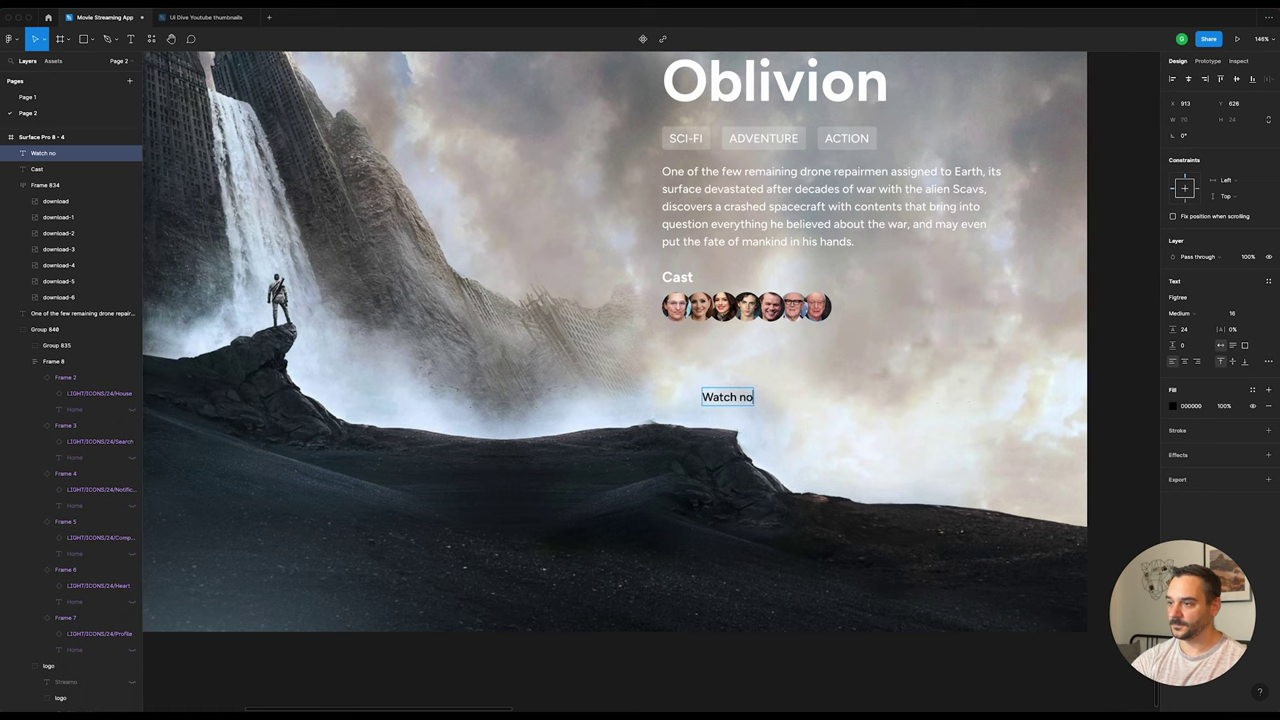
pyautogui.write('w')
pyautogui.press('Escape')
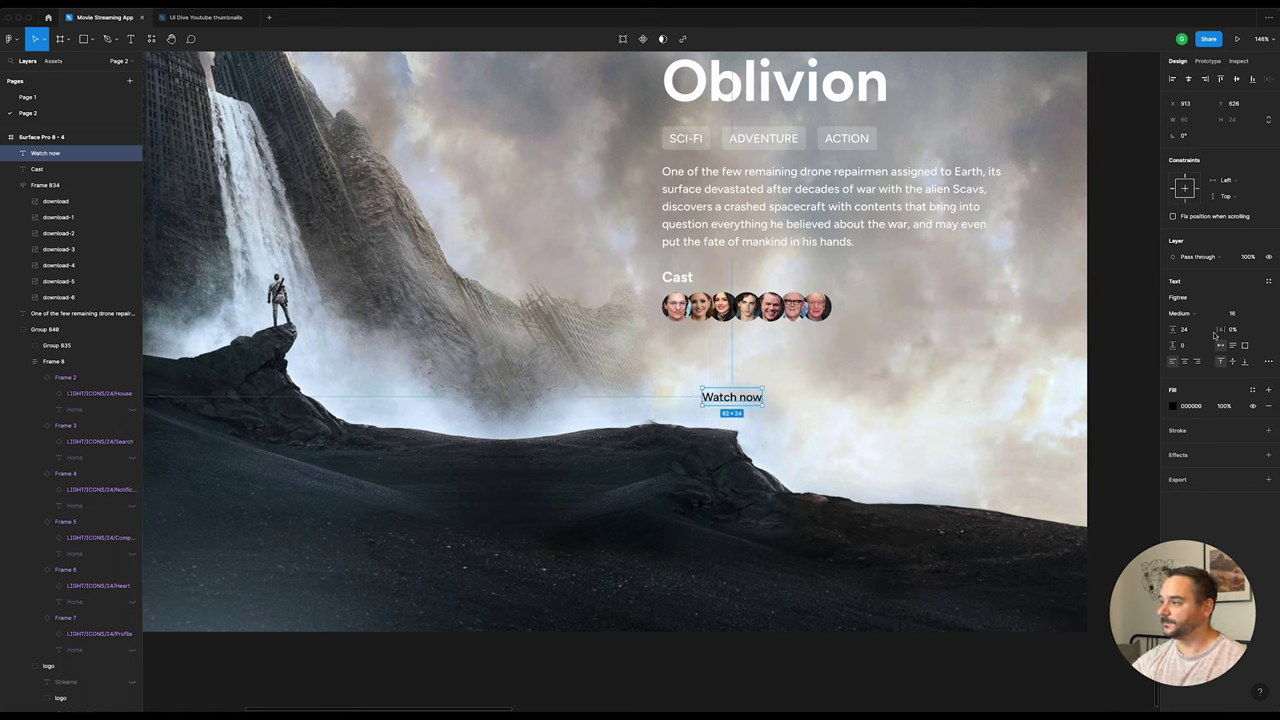
pyautogui.click(1238, 316)
pyautogui.write('24')
pyautogui.press('Return')
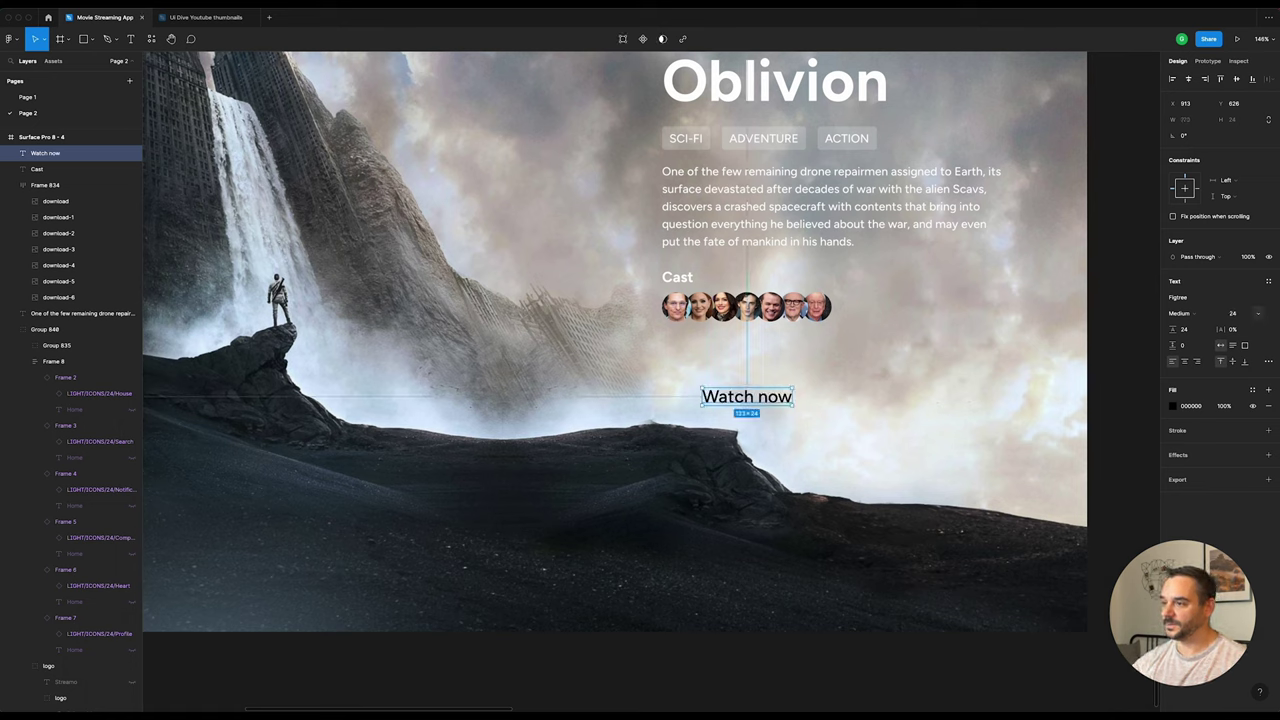
pyautogui.click(1182, 313)
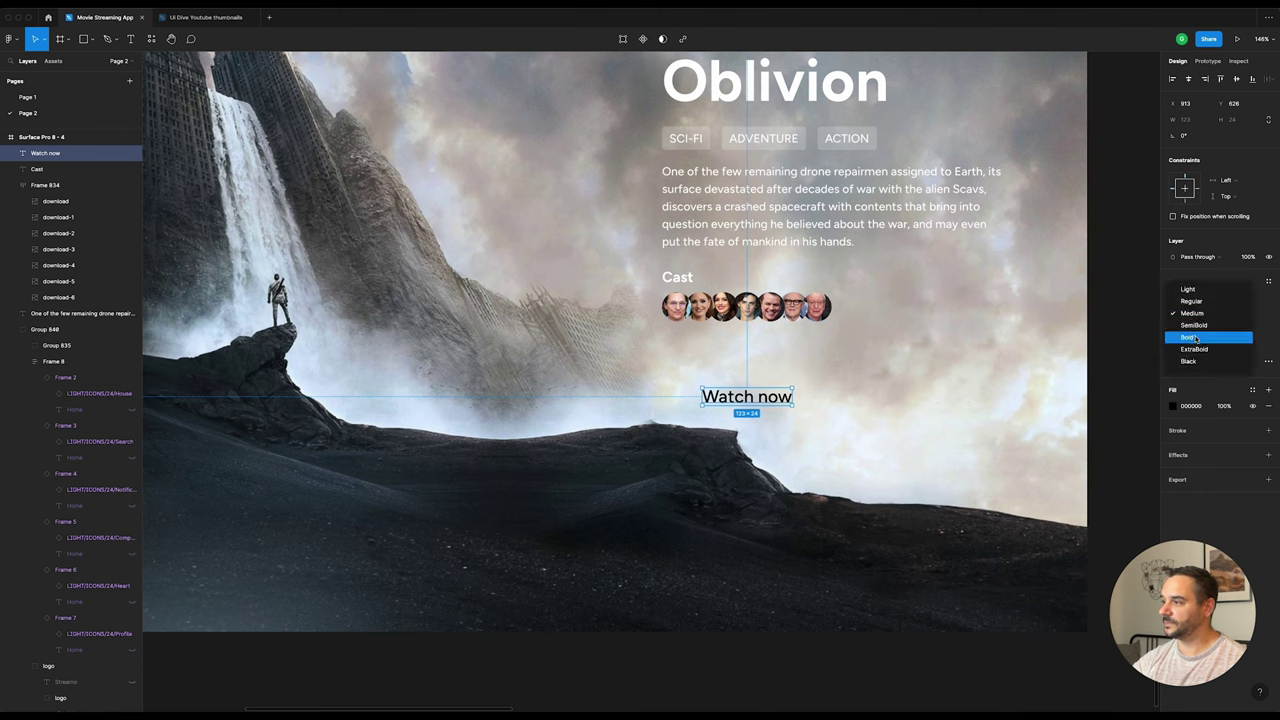
pyautogui.click(1196, 338)
# Step: Turn the label into an auto-layout button with white fill and corner radius 4, placed under the cast
pyautogui.hotkey('shift', 'a')
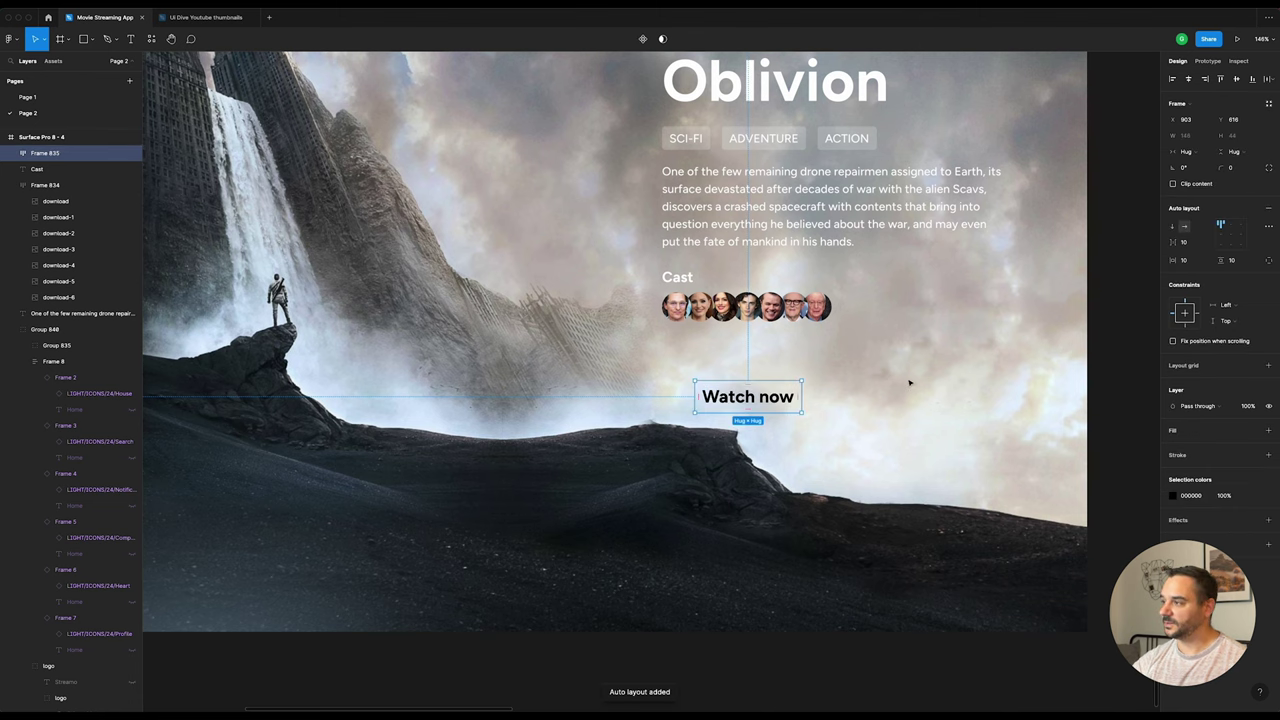
pyautogui.click(1268, 431)
pyautogui.click(1173, 446)
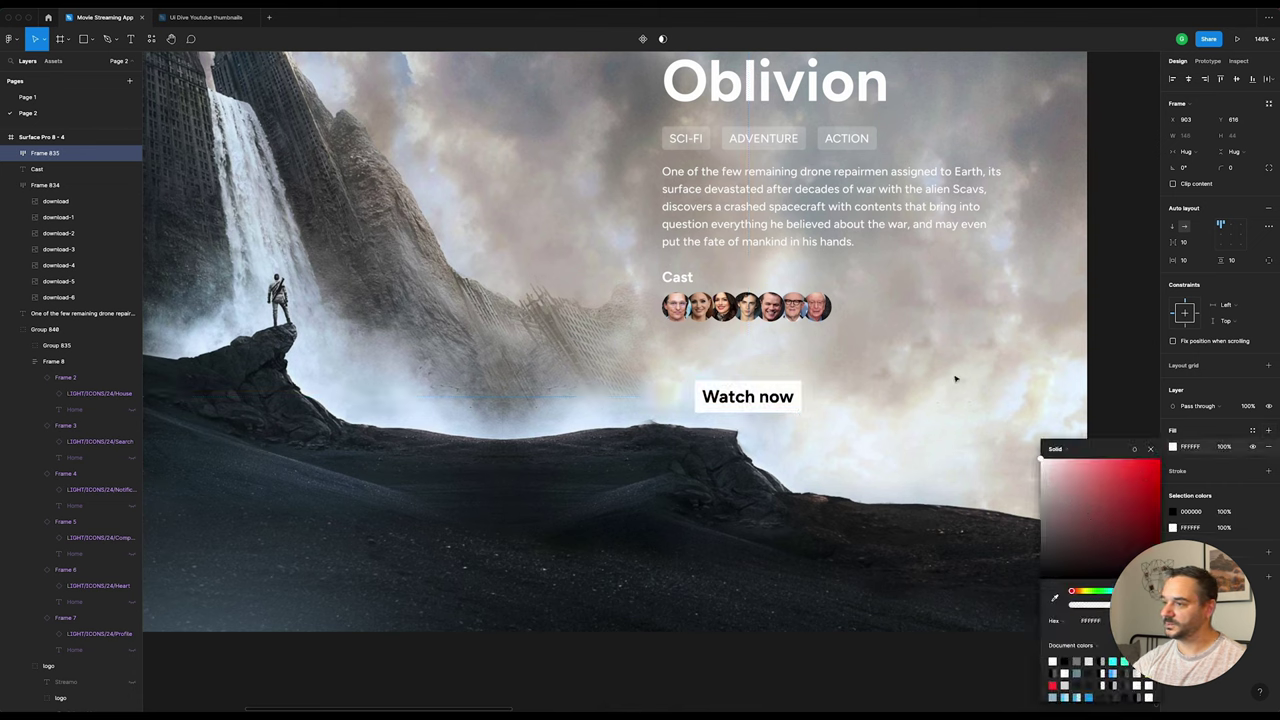
pyautogui.click(1236, 168)
pyautogui.write('8')
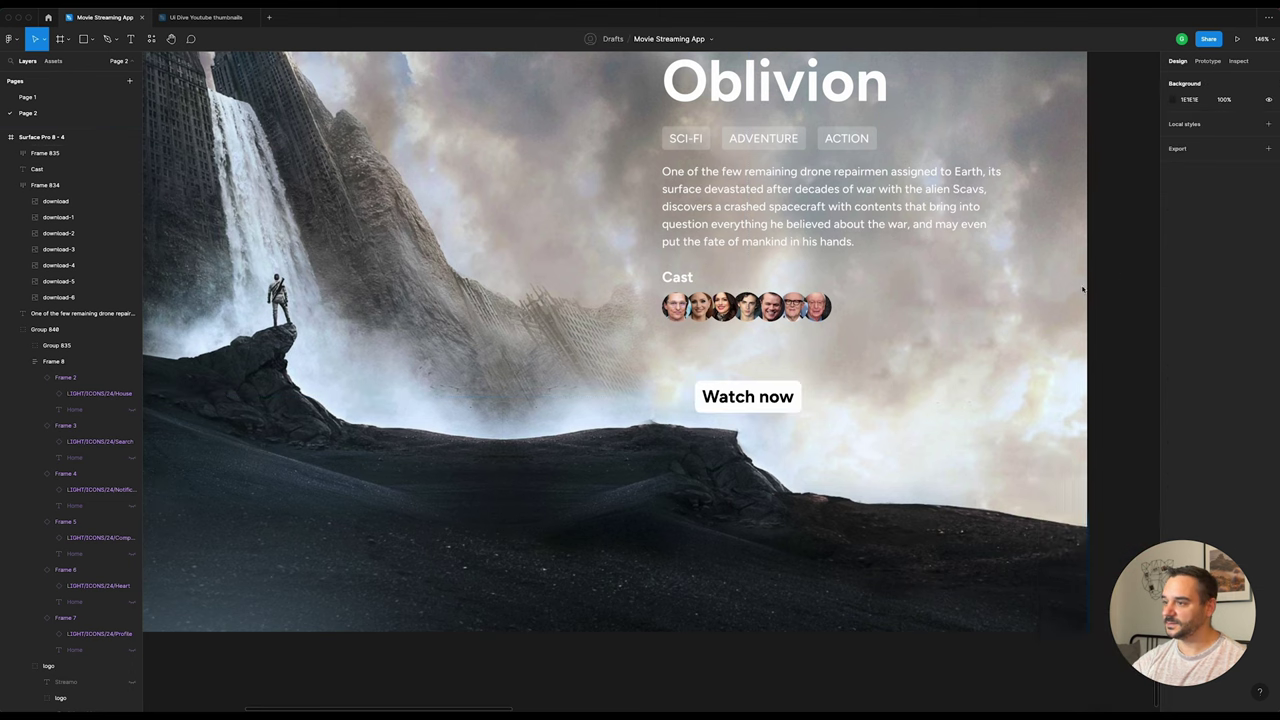
pyautogui.click(1134, 271)
pyautogui.click(792, 396)
pyautogui.click(1236, 168)
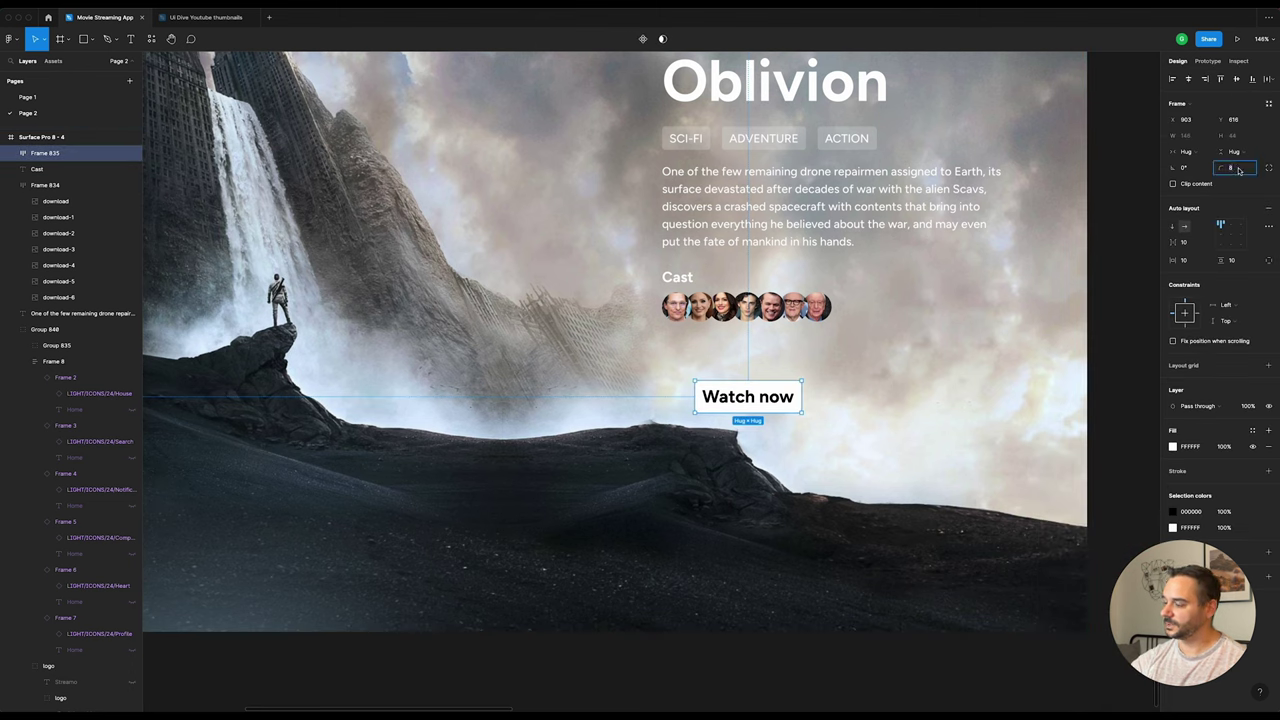
pyautogui.write('4')
pyautogui.moveTo(790, 397); pyautogui.dragTo(746, 376)
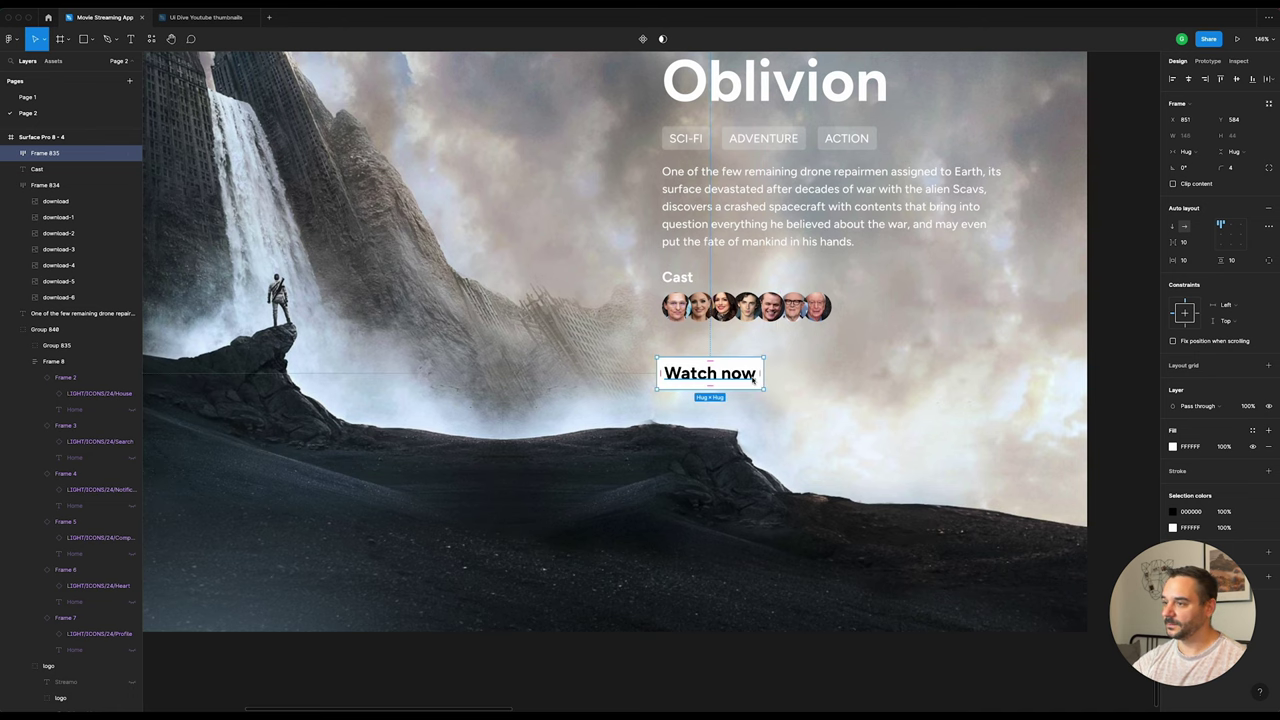
pyautogui.doubleClick(746, 376)
pyautogui.scroll(5, 790, 377)
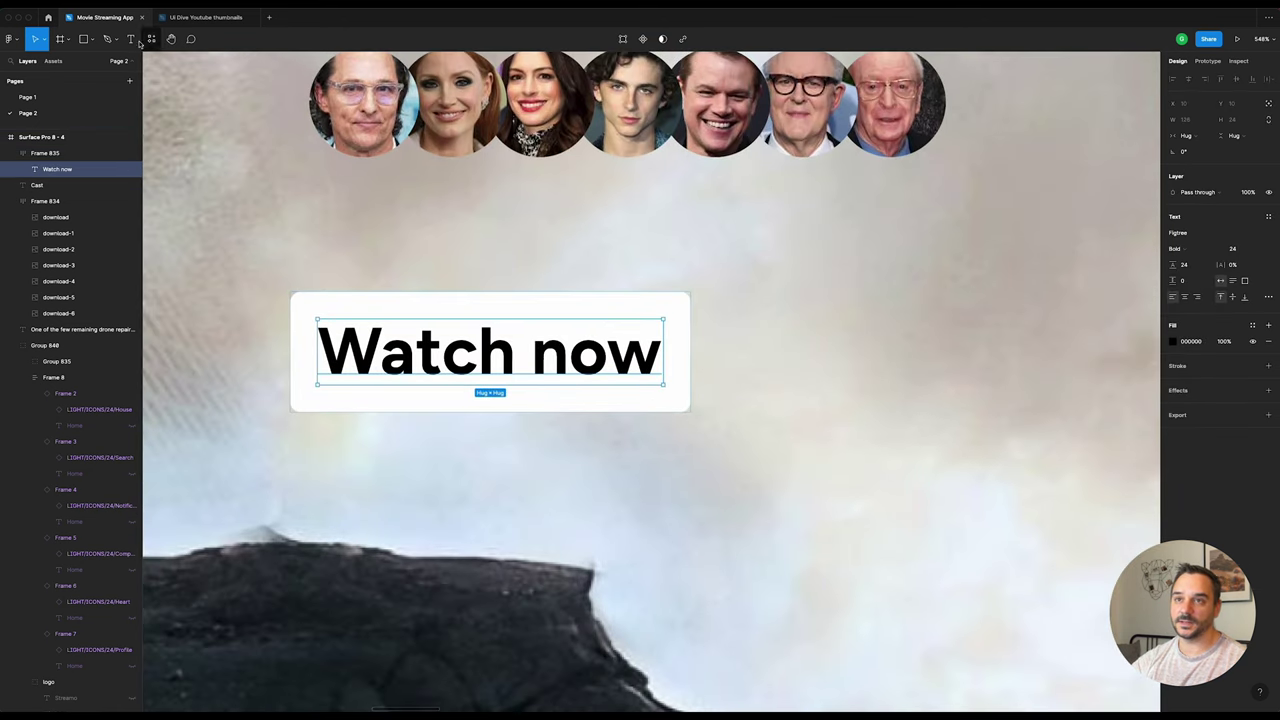
# Step: Draw a polygon triangle in the Watch now button and rotate it to point right
pyautogui.click(93, 42)
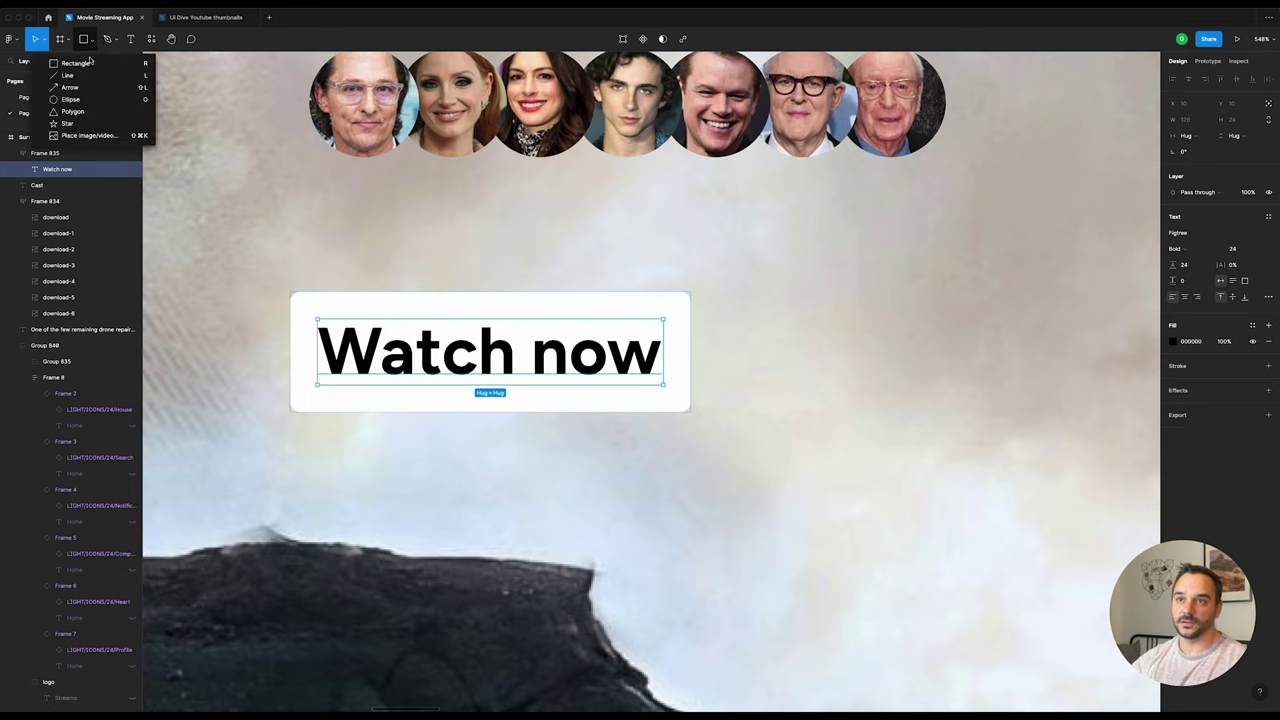
pyautogui.click(72, 111)
pyautogui.moveTo(661, 340); pyautogui.dragTo(708, 390)
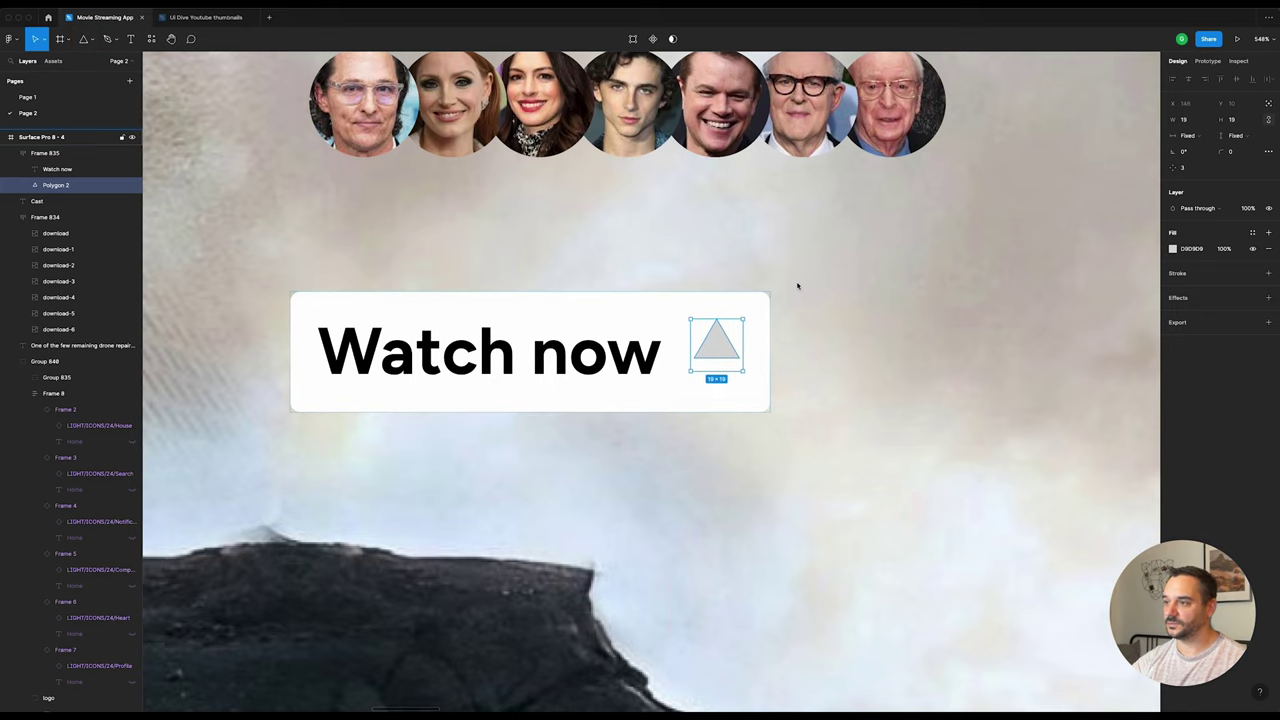
pyautogui.click(93, 40)
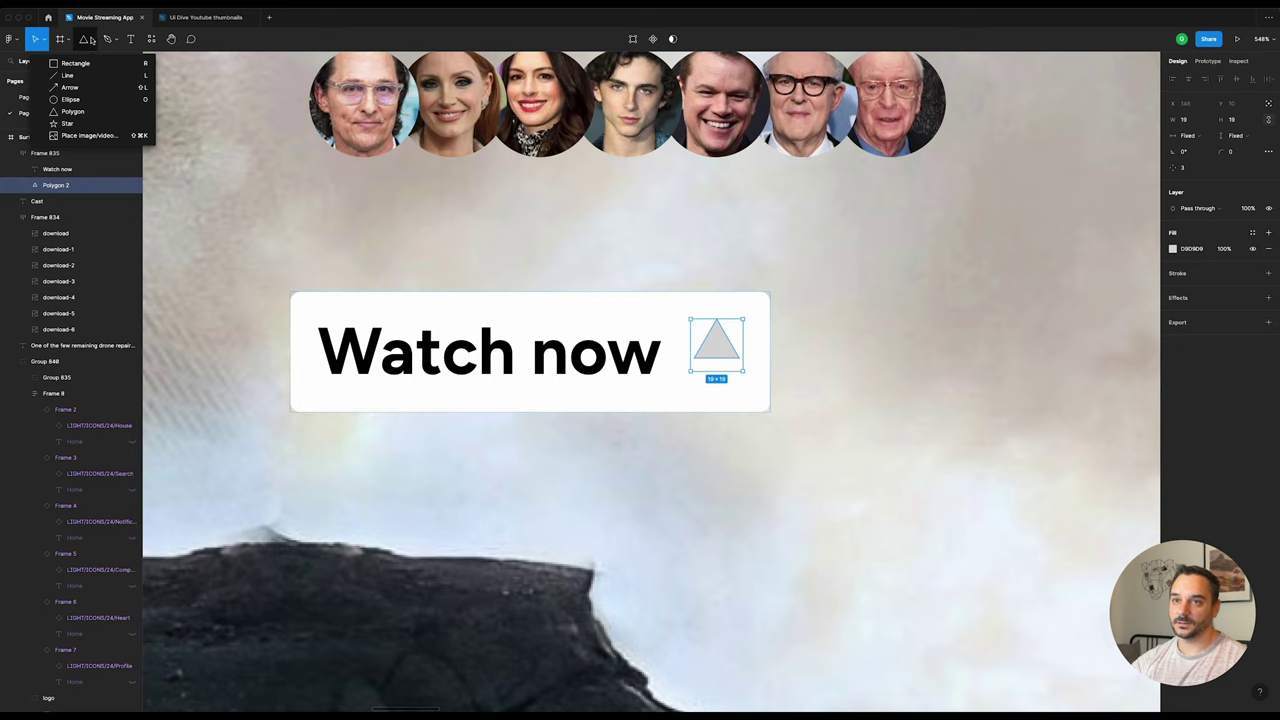
pyautogui.click(93, 40)
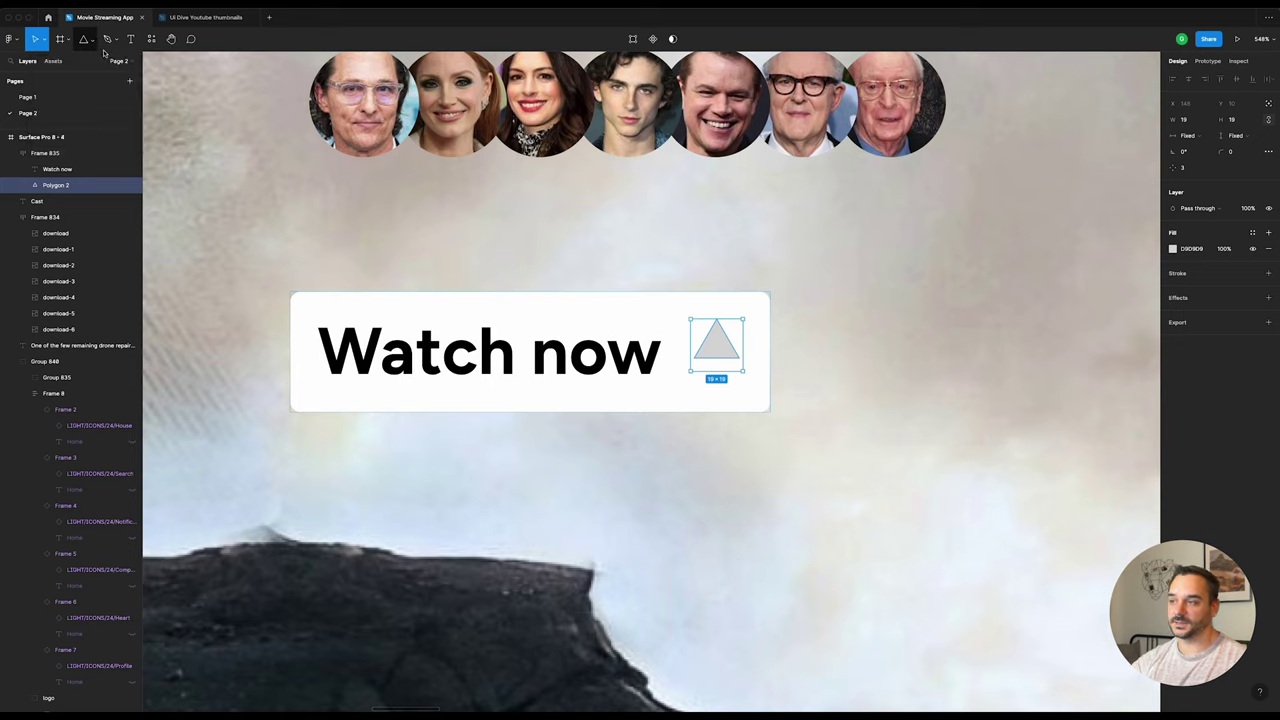
pyautogui.moveTo(746, 318); pyautogui.dragTo(762, 398)
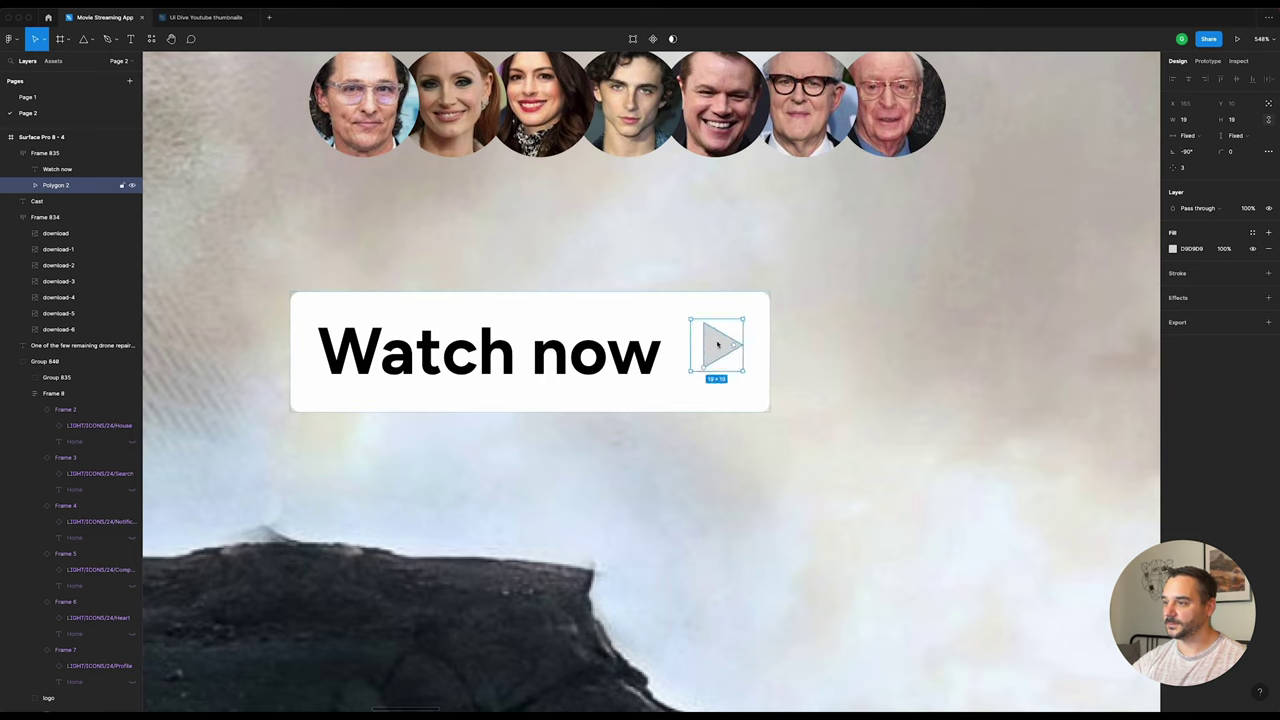
# Step: Outline the triangle as a play icon with black fill and corner radius 2
pyautogui.hotkey('shift', 'Tab')
pyautogui.click(725, 343)
pyautogui.rightClick(723, 343)
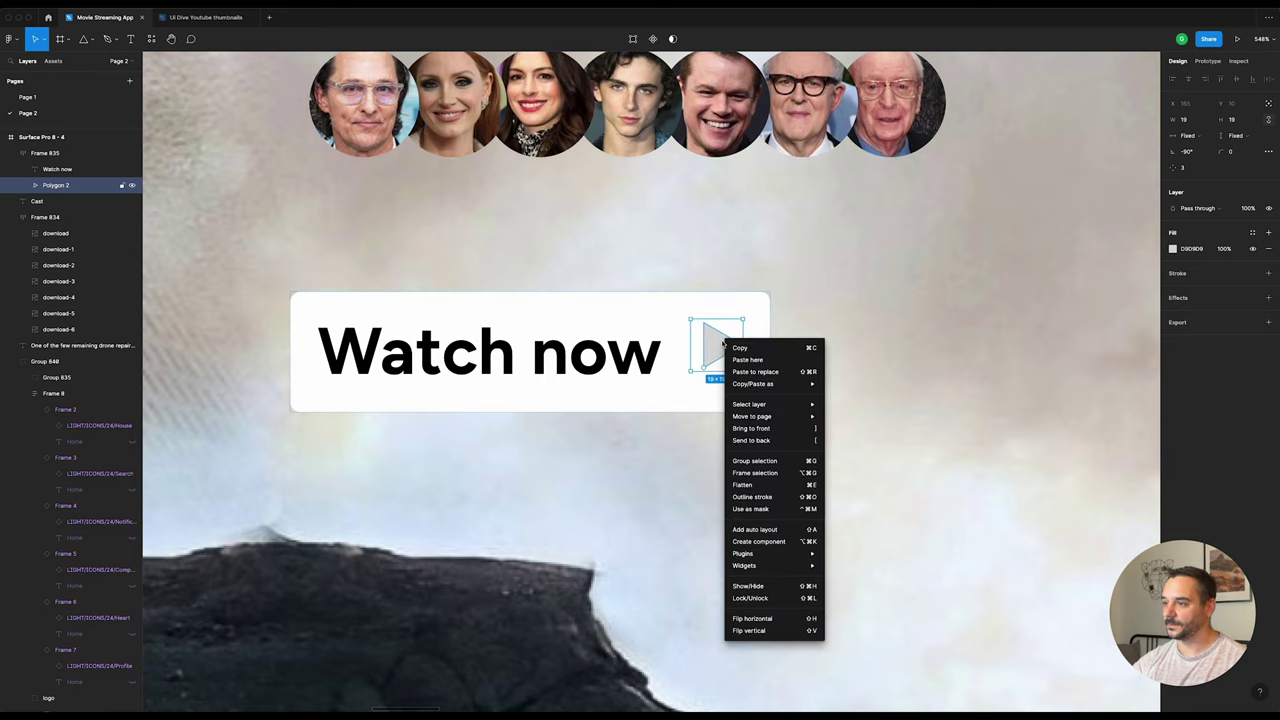
pyautogui.click(768, 497)
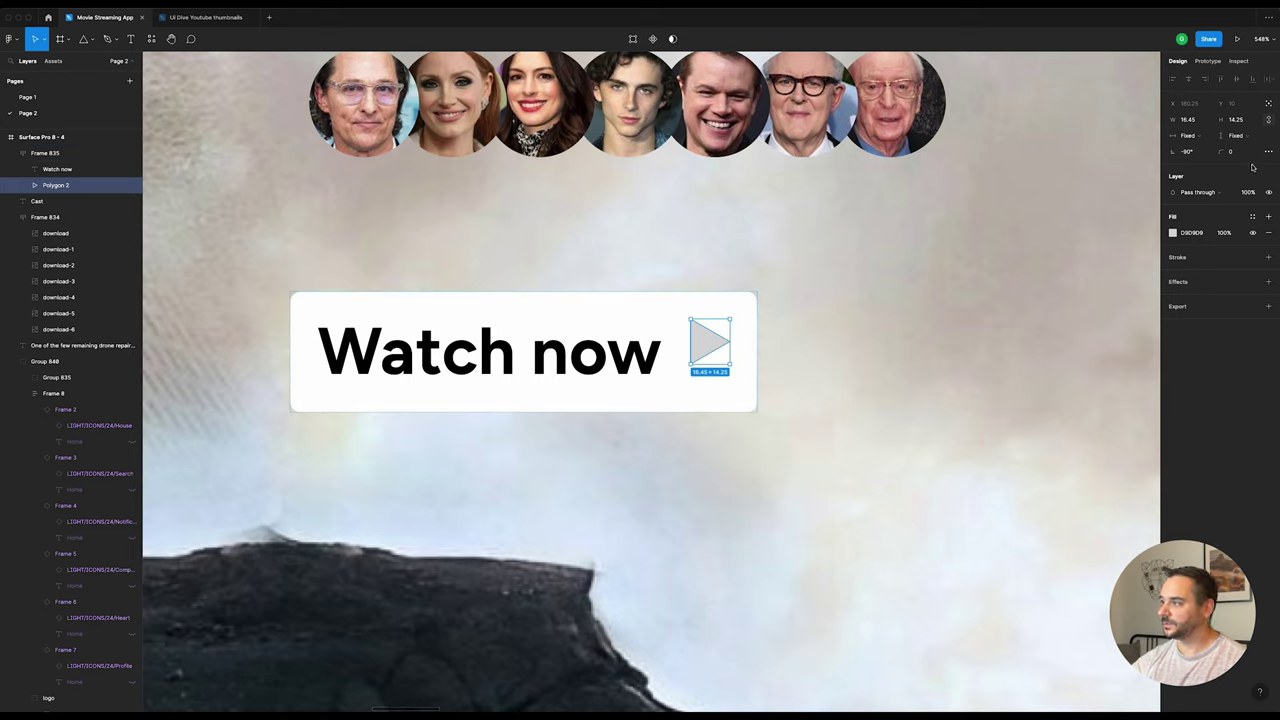
pyautogui.click(1173, 234)
pyautogui.moveTo(1076, 350); pyautogui.dragTo(1040, 366)
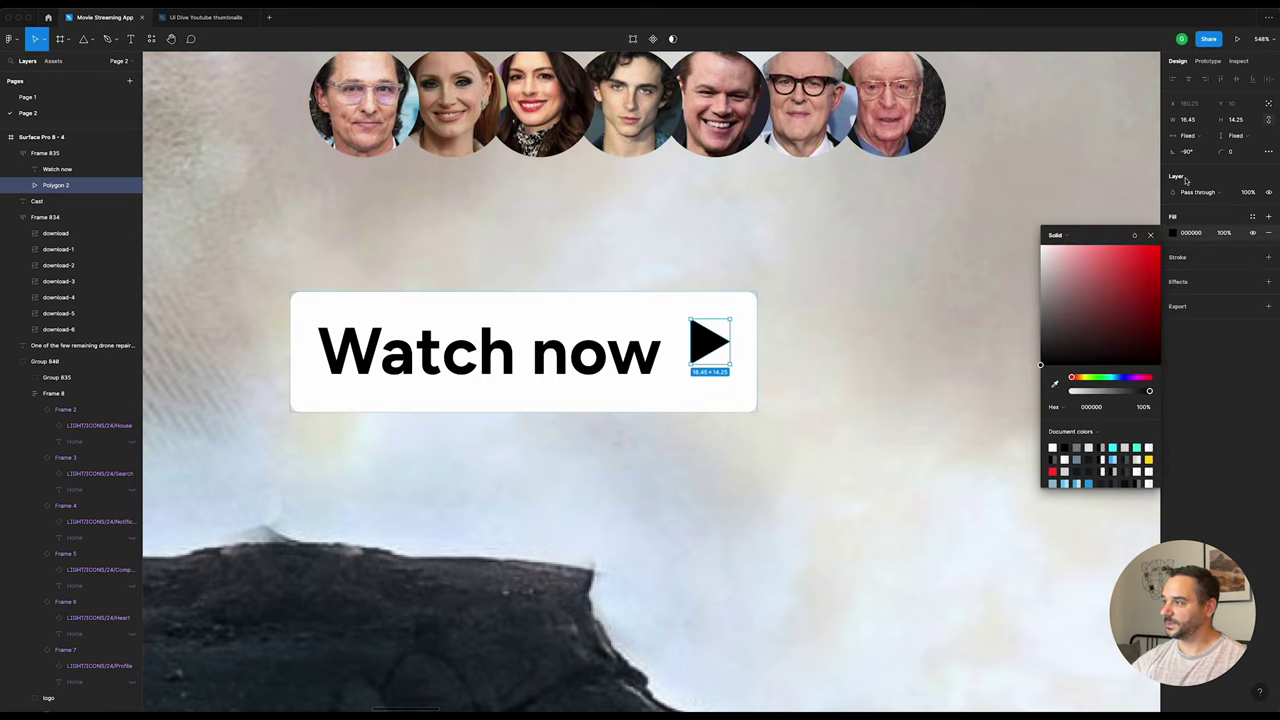
pyautogui.write('2')
pyautogui.press('Return')
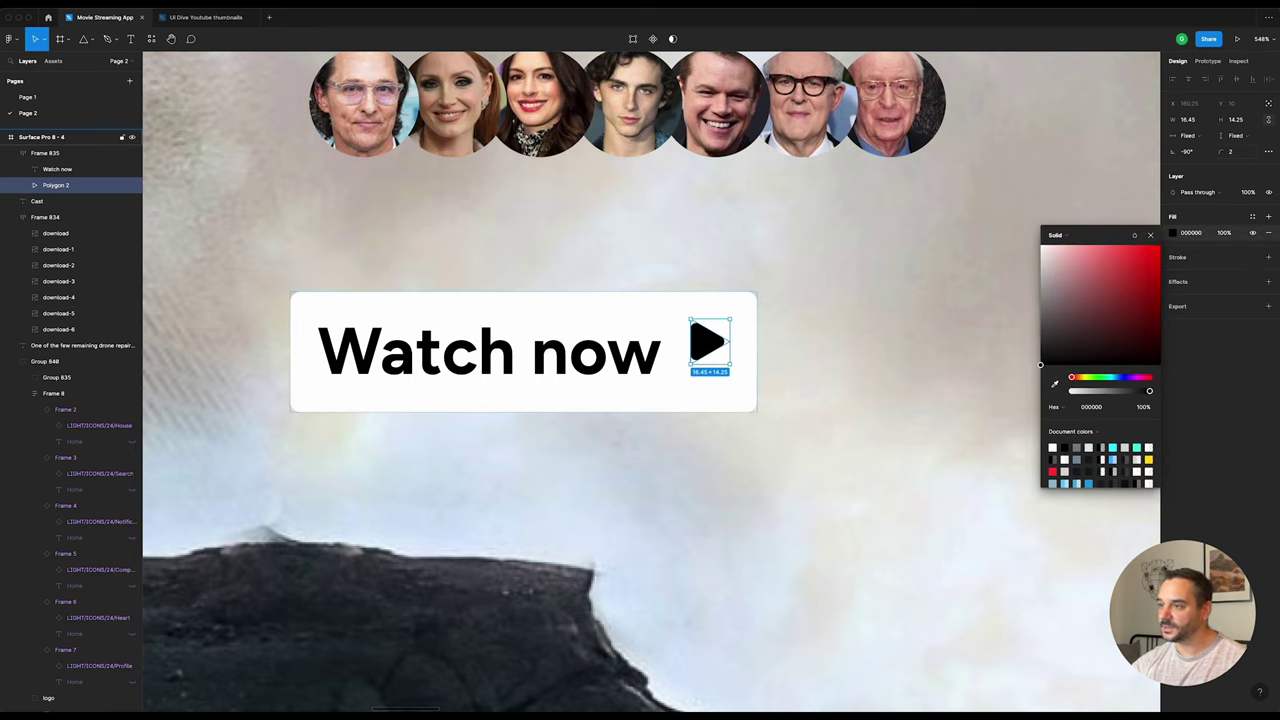
pyautogui.click(825, 321)
# Step: Align the play icon and Watch now text to left-centre in the button's auto layout
pyautogui.click(523, 300)
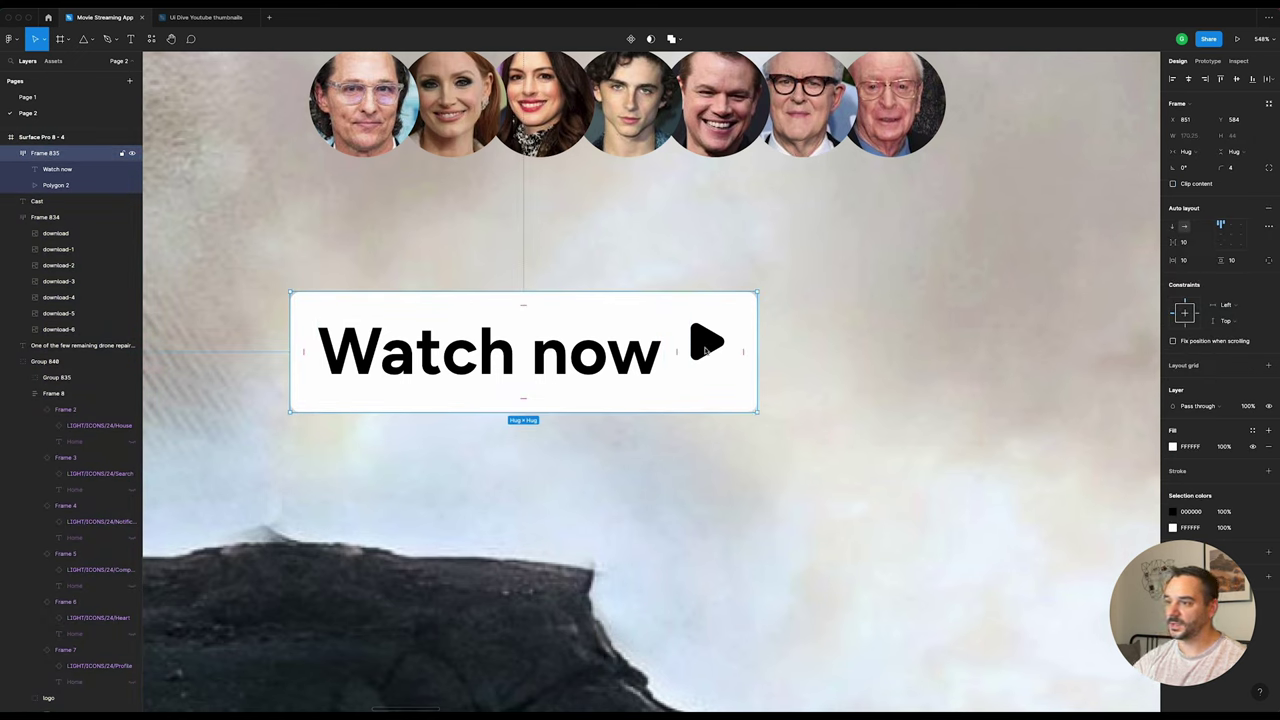
pyautogui.click(590, 358)
pyautogui.keyDown('shift'); pyautogui.click(706, 341); pyautogui.keyUp('shift')
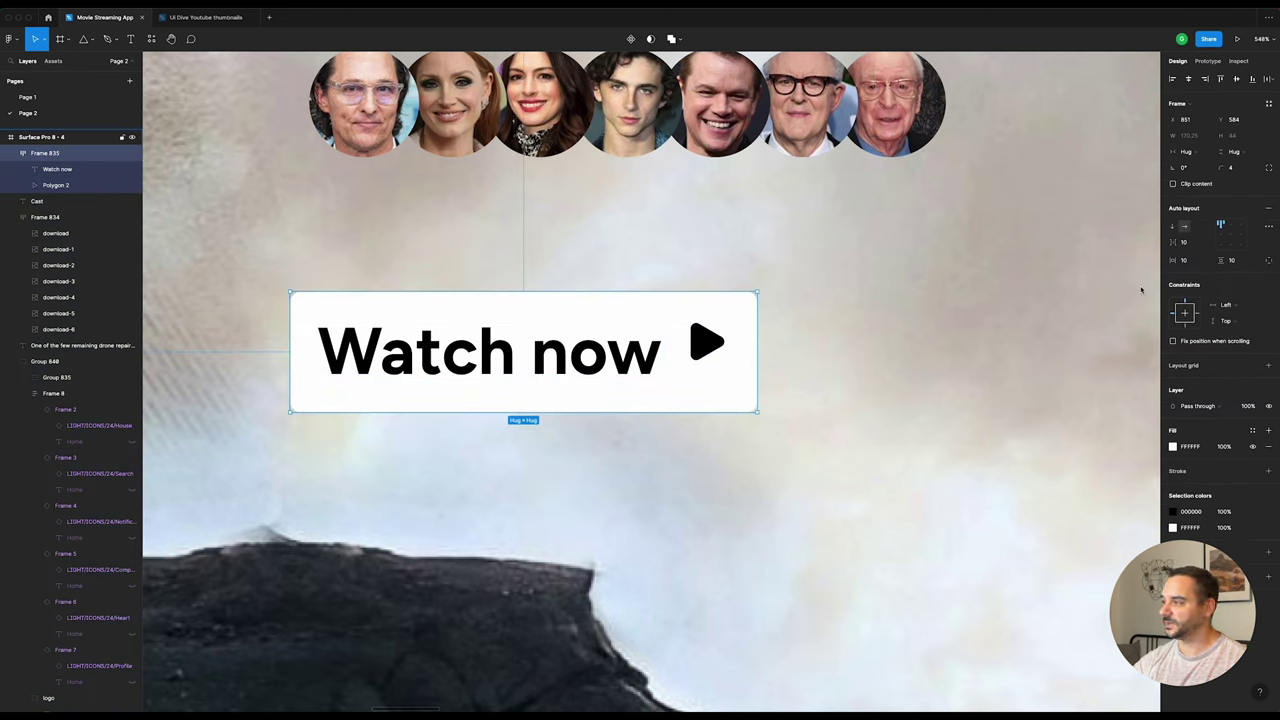
pyautogui.click(1221, 235)
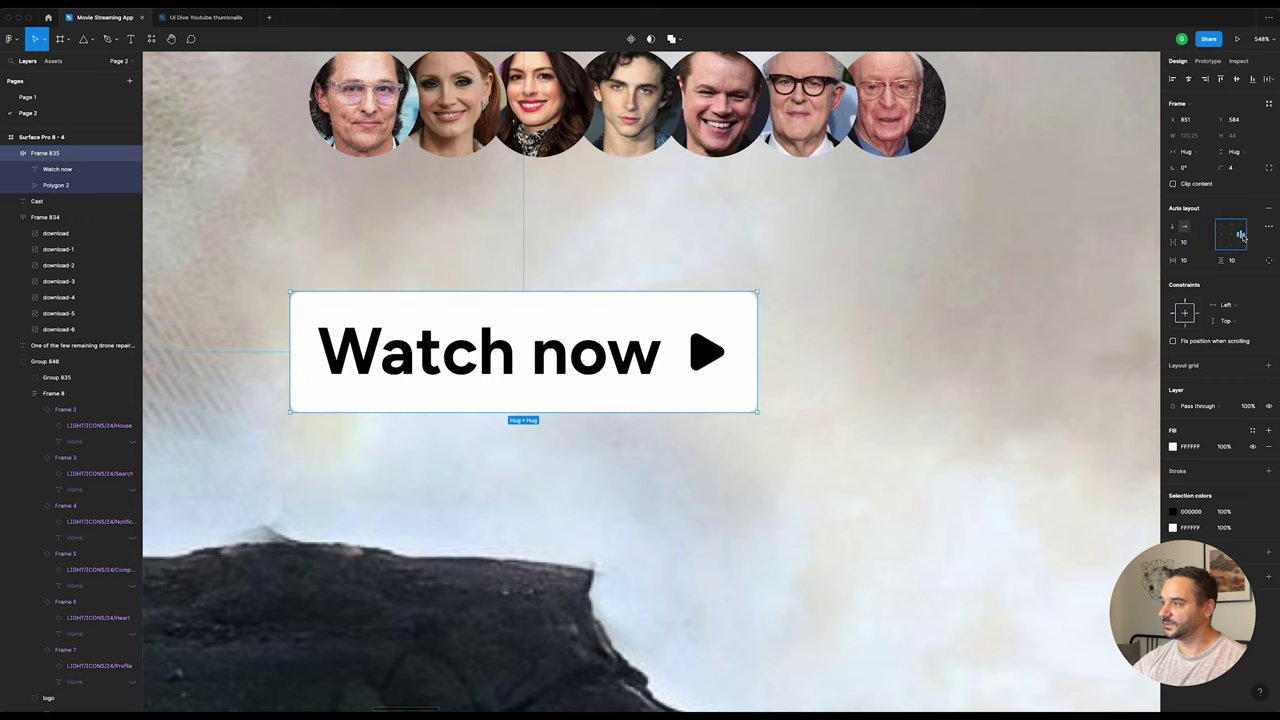
pyautogui.click(1231, 246)
pyautogui.click(1240, 235)
# Step: Set the Watch now label font size to 20
pyautogui.press('Escape')
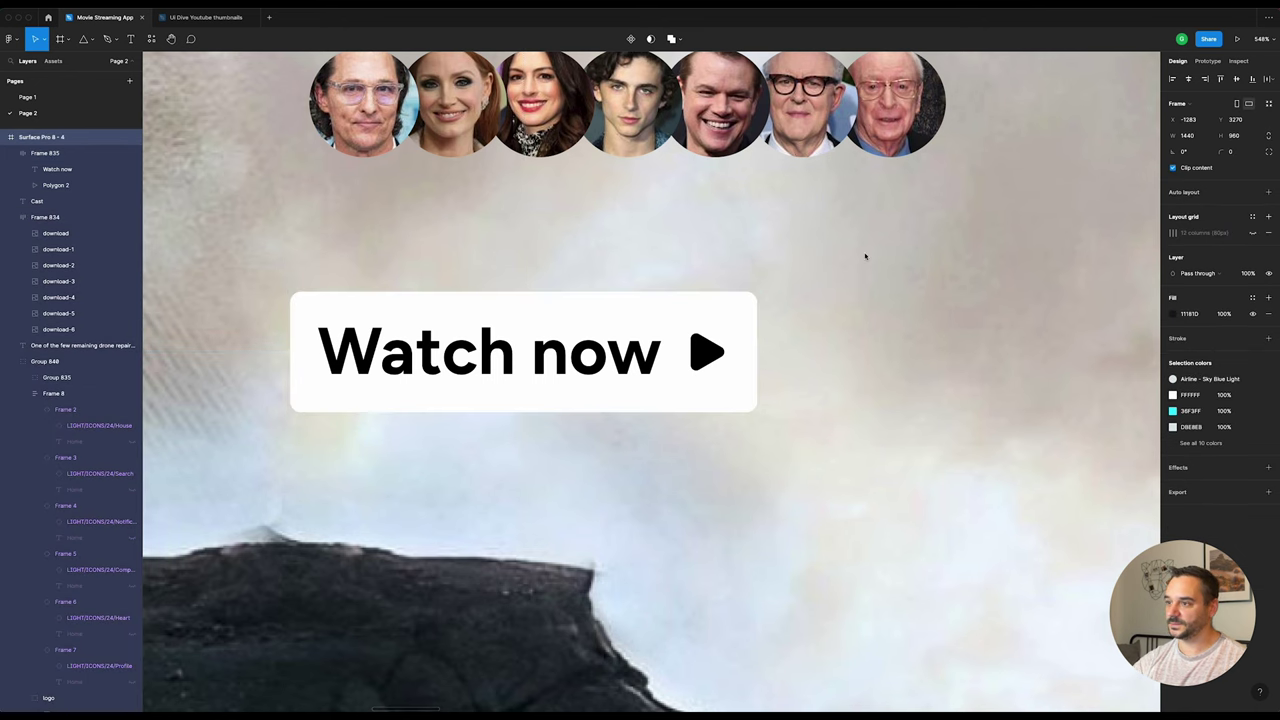
pyautogui.scroll(-3, 562, 373)
pyautogui.scroll(-3, 562, 373)
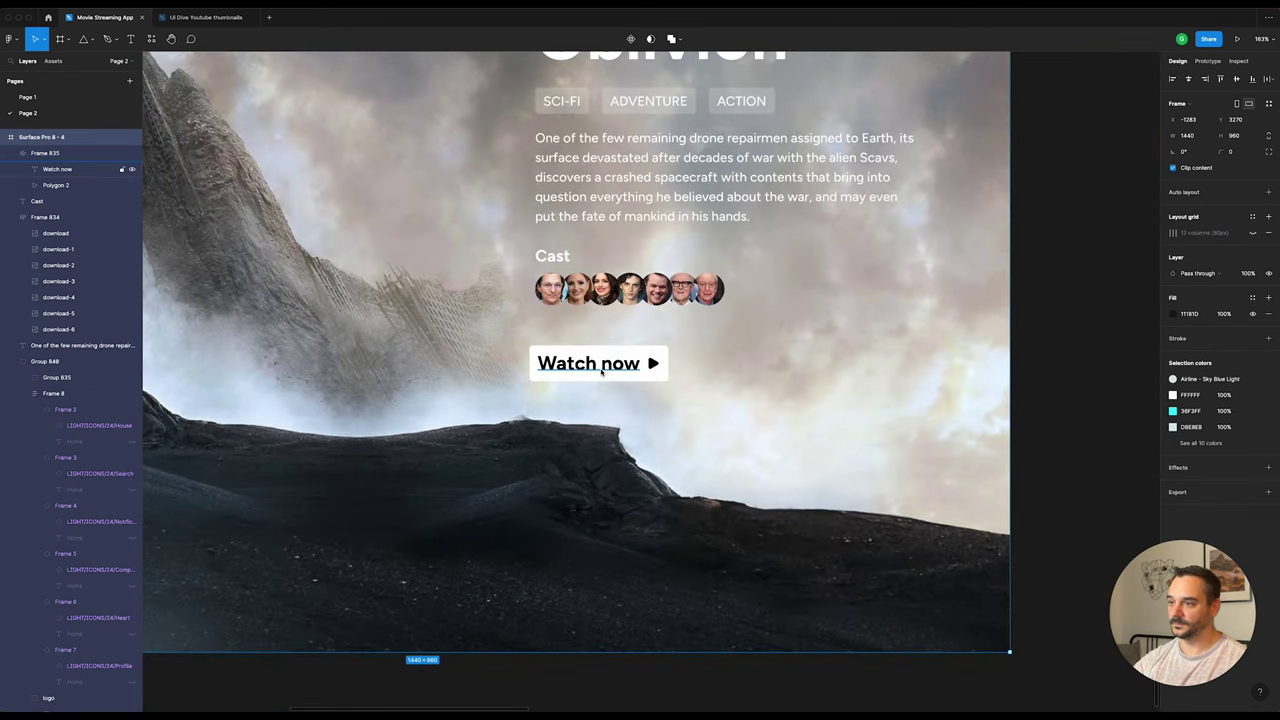
pyautogui.doubleClick(562, 373)
pyautogui.scroll(-1, 562, 373)
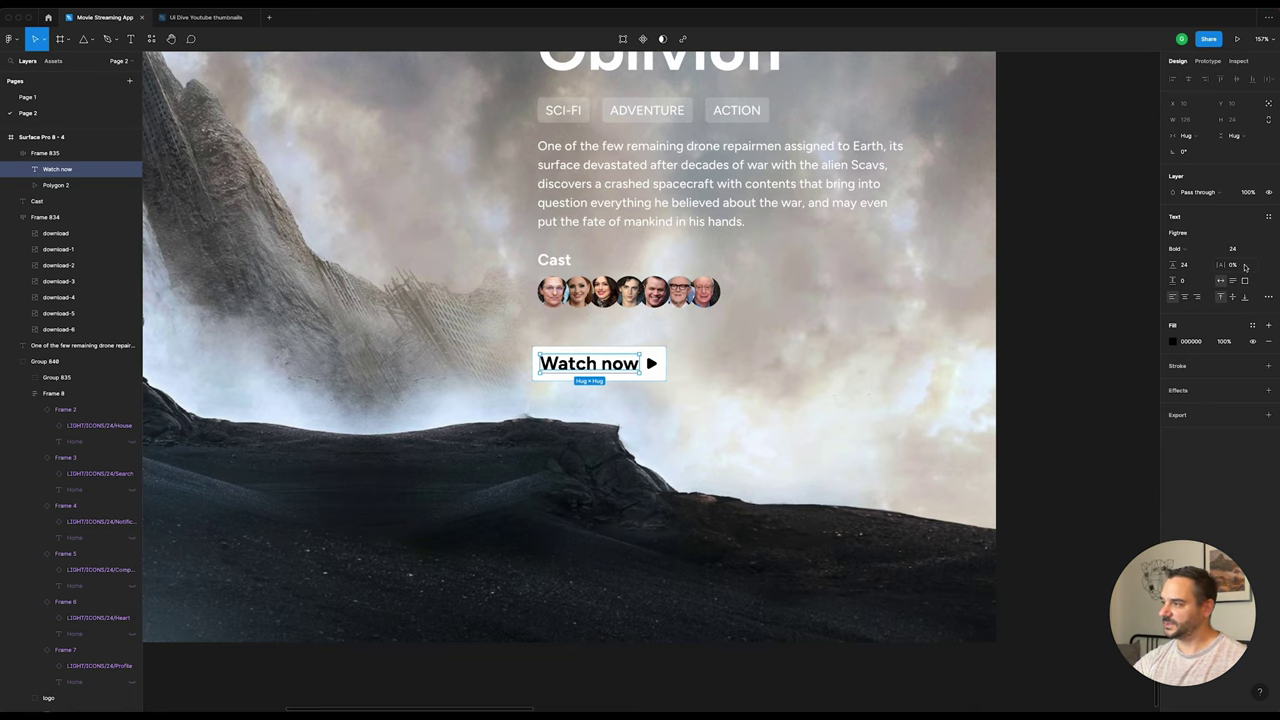
pyautogui.write('20')
pyautogui.press('Return')
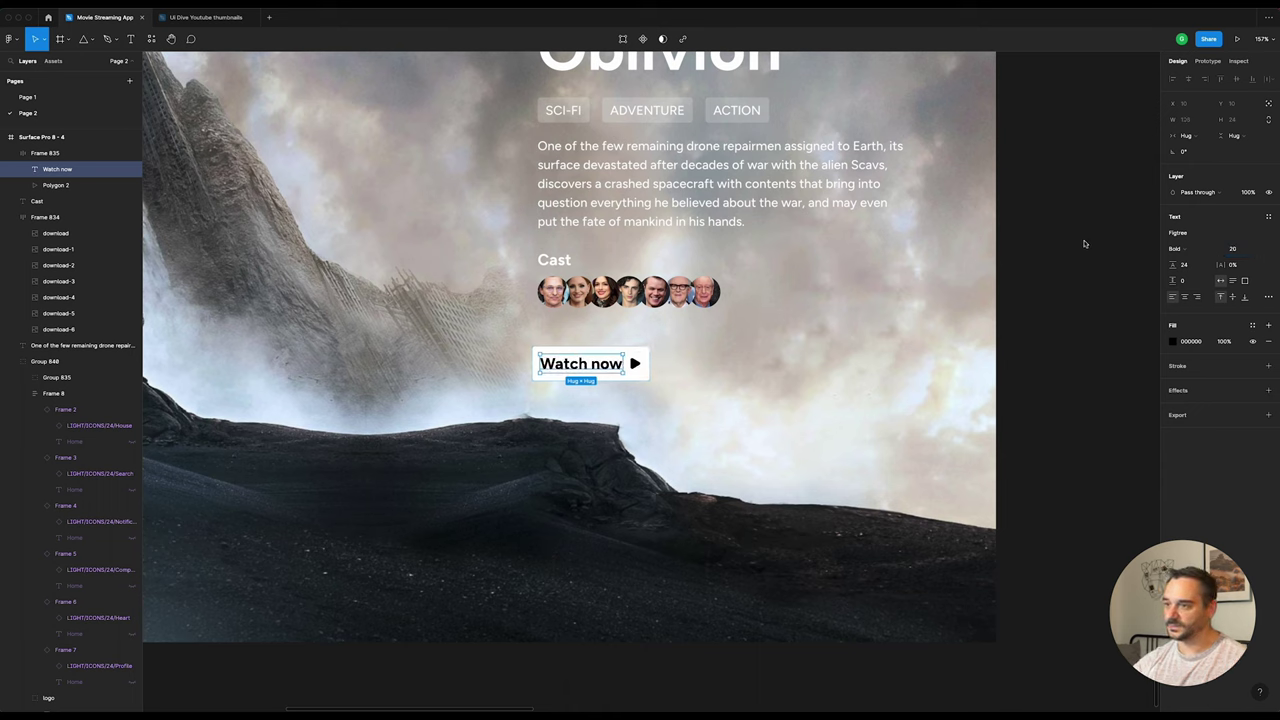
# Step: Set the Watch now button's auto-layout gap to 12
pyautogui.click(1080, 243)
pyautogui.click(606, 363)
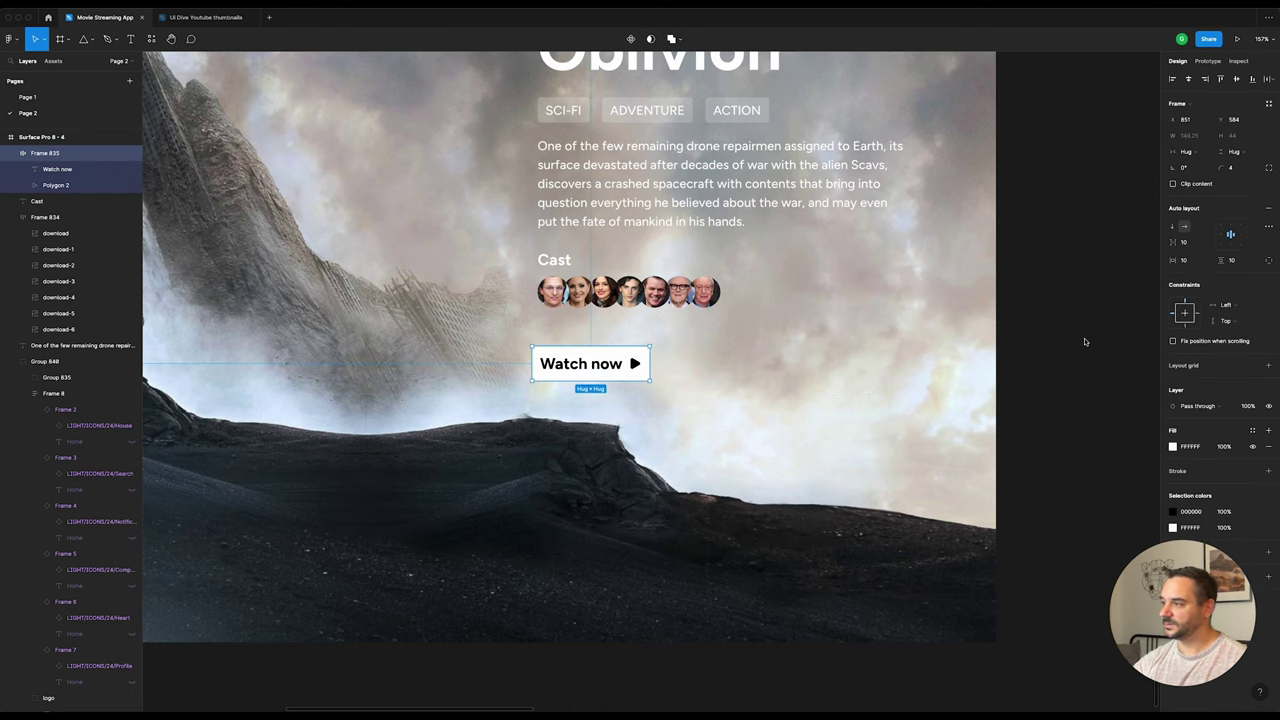
pyautogui.click(1190, 245)
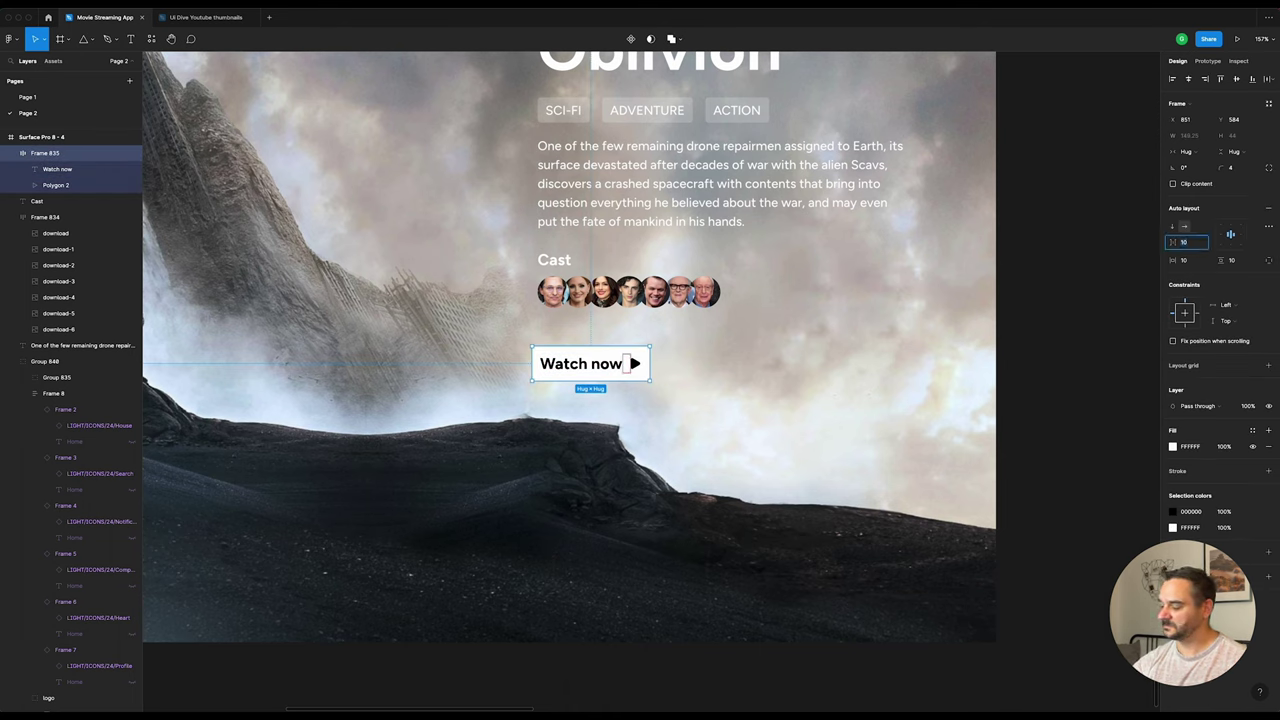
pyautogui.write('12')
pyautogui.press('Return')
# Step: Set the Watch now button's horizontal padding to 20
pyautogui.click(1045, 283)
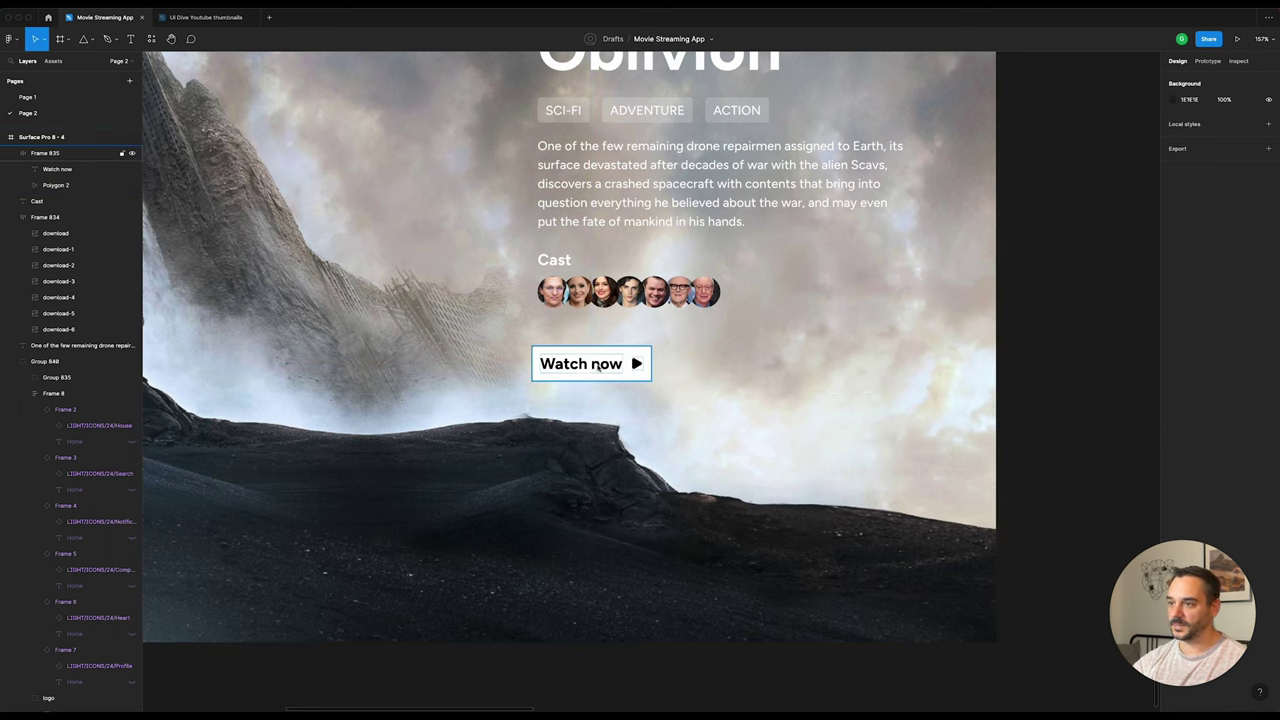
pyautogui.click(587, 366)
pyautogui.click(1193, 264)
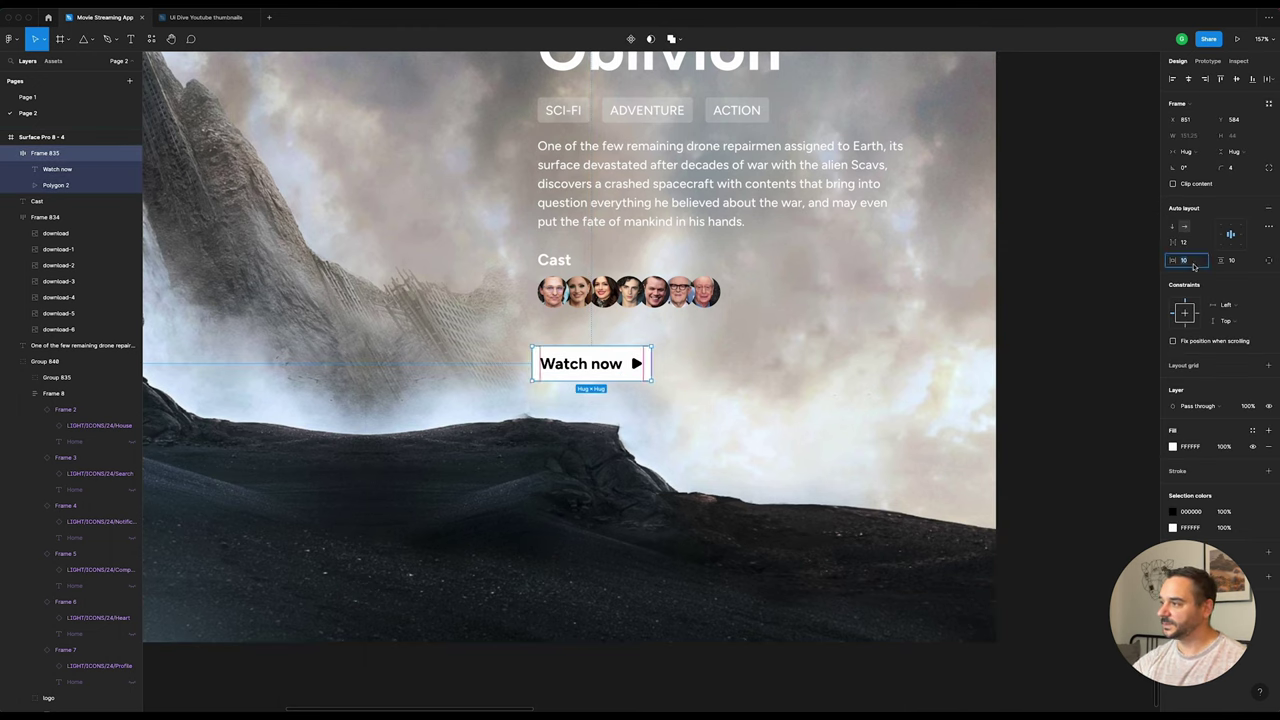
pyautogui.write('16')
pyautogui.press('Return')
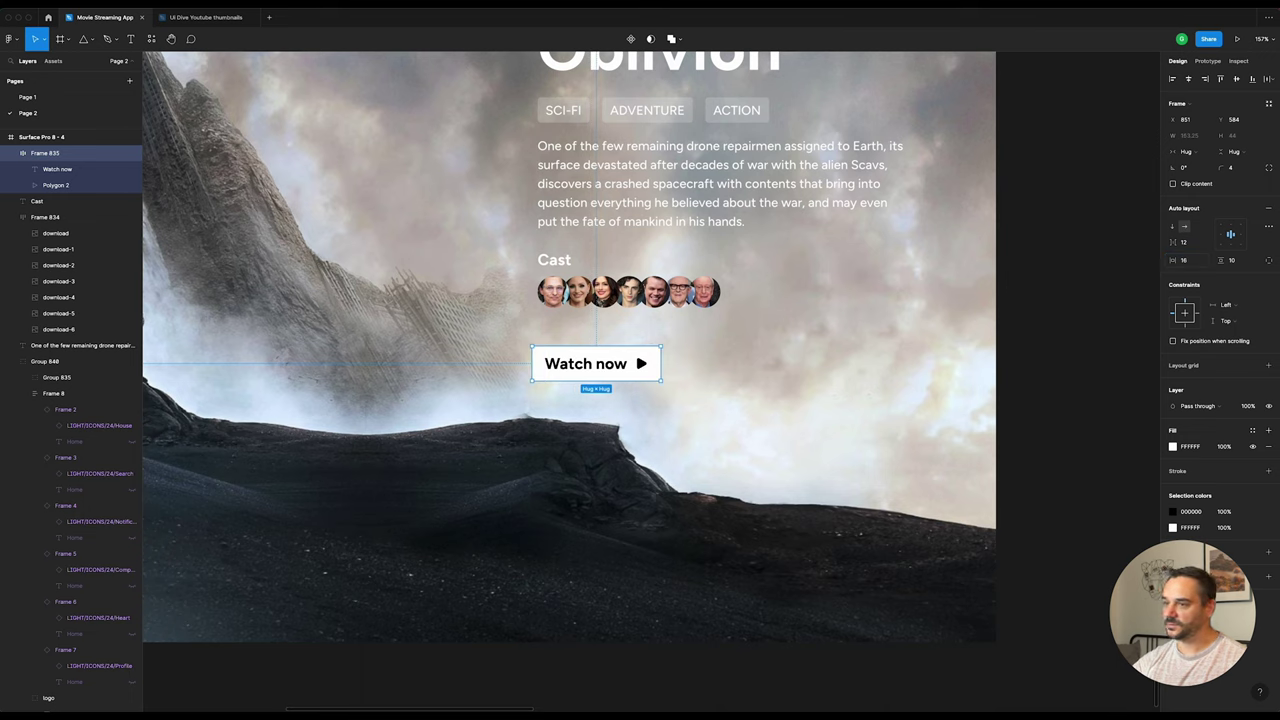
pyautogui.click(1193, 264)
pyautogui.write('20')
pyautogui.press('Return')
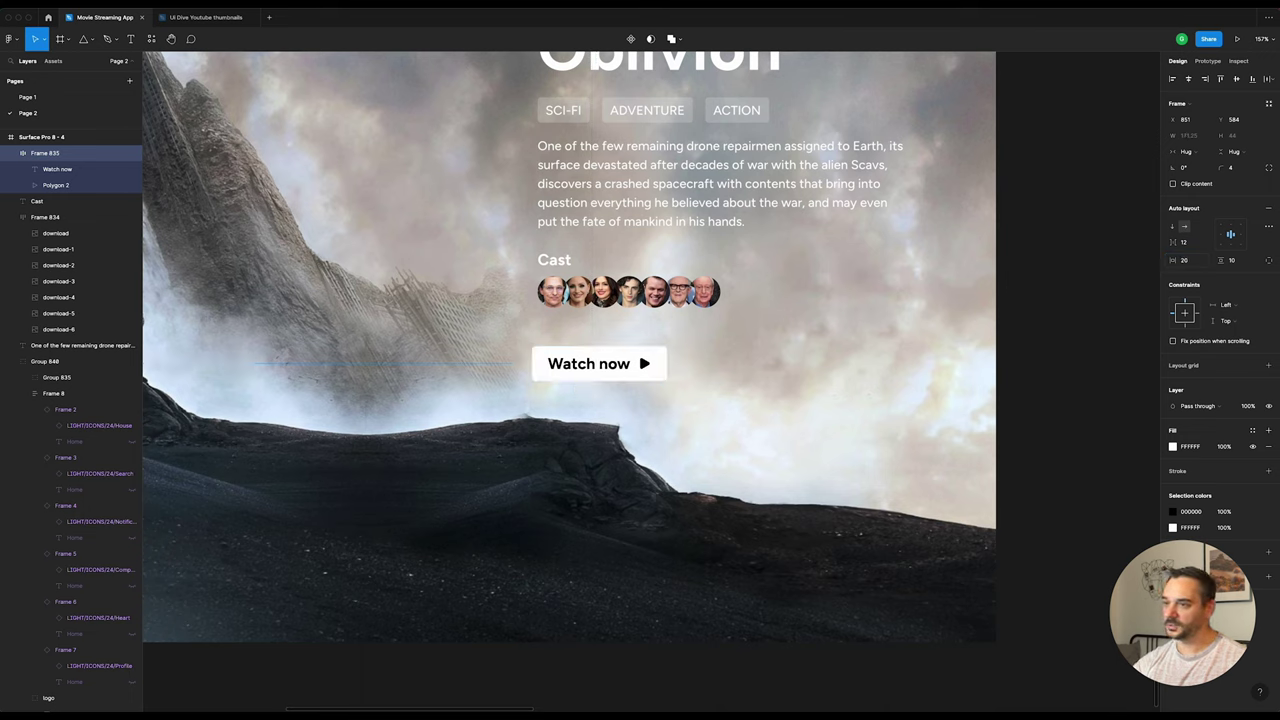
# Step: Move the Watch now button to line up with the description text
pyautogui.click(666, 414)
pyautogui.click(589, 367)
pyautogui.moveTo(589, 367); pyautogui.dragTo(595, 347)
pyautogui.press('Escape')
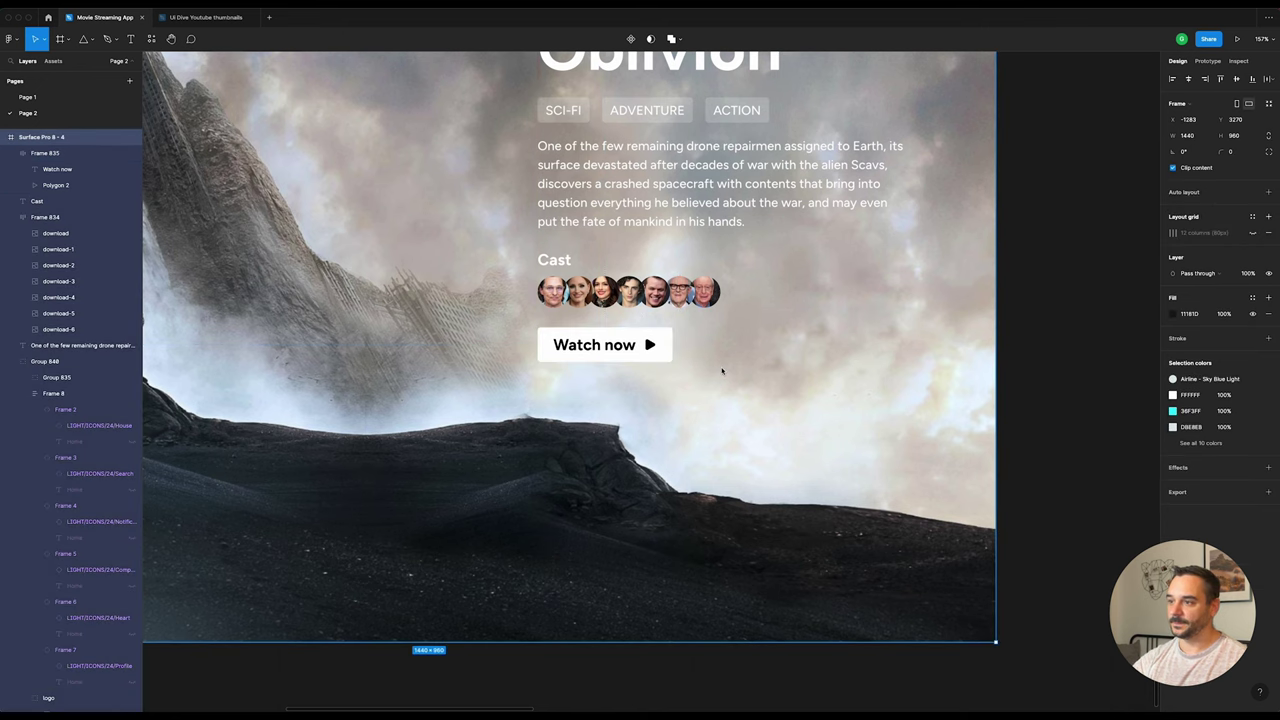
# Step: Select the sidebar icon column, then the whole page frame
pyautogui.scroll(-5, 722, 371)
pyautogui.hscroll(-3, 583, 266)
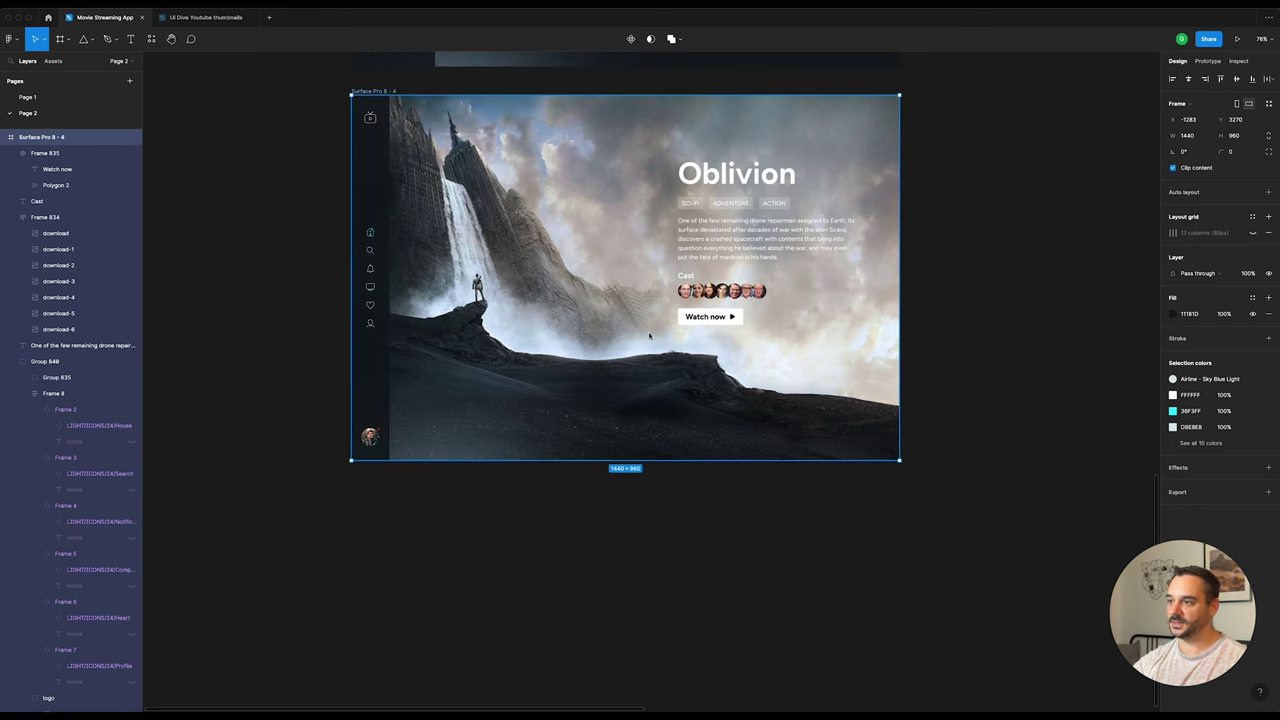
pyautogui.scroll(5, 649, 336)
pyautogui.doubleClick(176, 286)
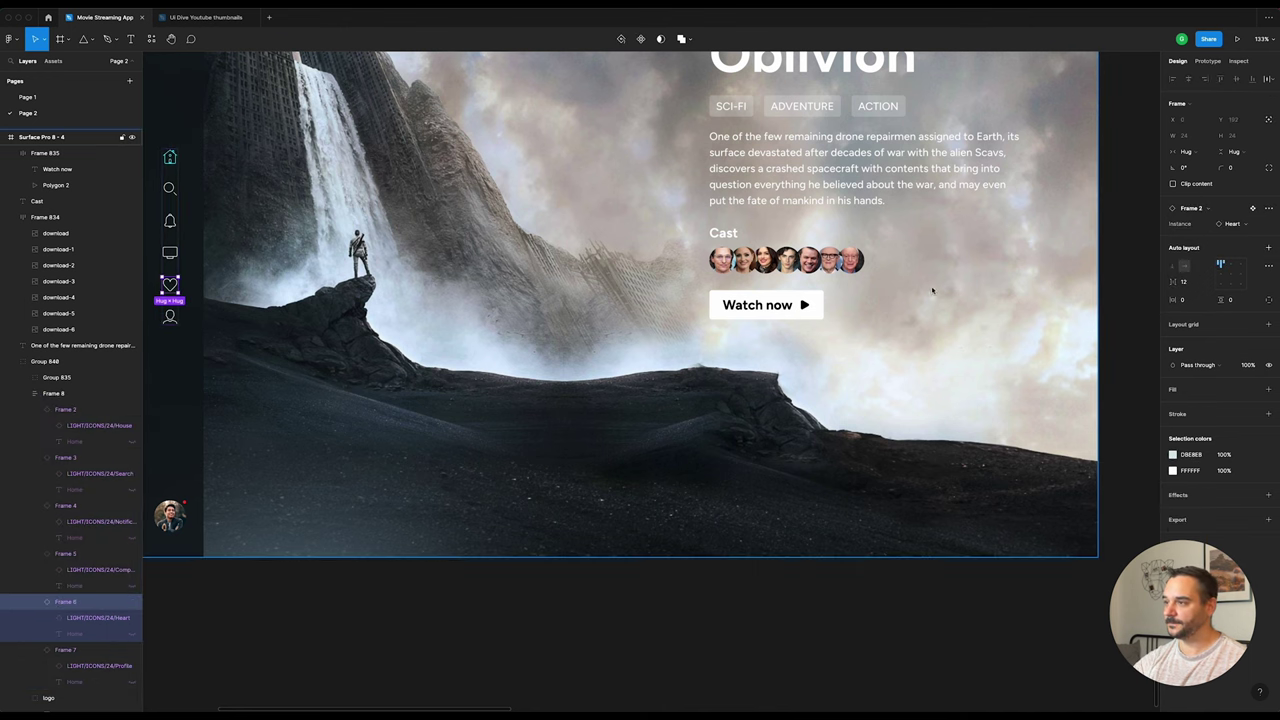
pyautogui.click(883, 192)
pyautogui.scroll(5, 925, 300)
# Step: Paste the heart icon right of Watch now and wrap it in an auto-layout frame
pyautogui.hotkey('ctrl', 'v')
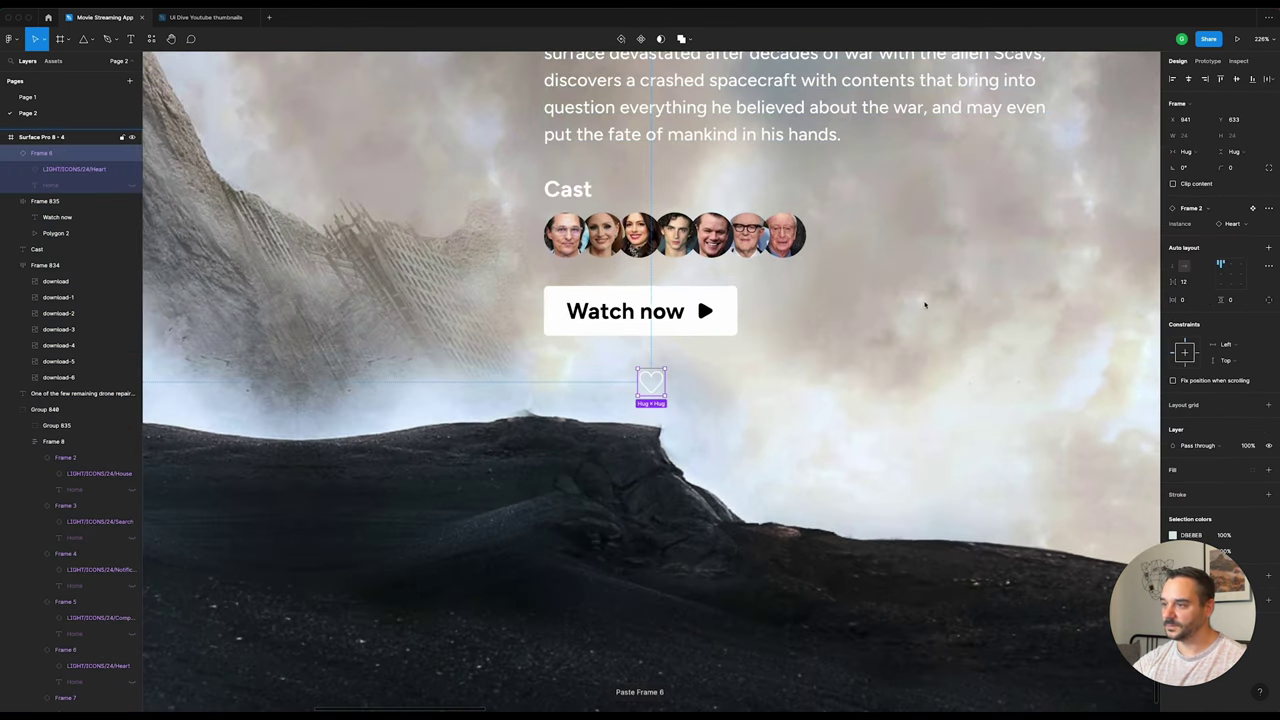
pyautogui.moveTo(665, 382); pyautogui.dragTo(824, 350)
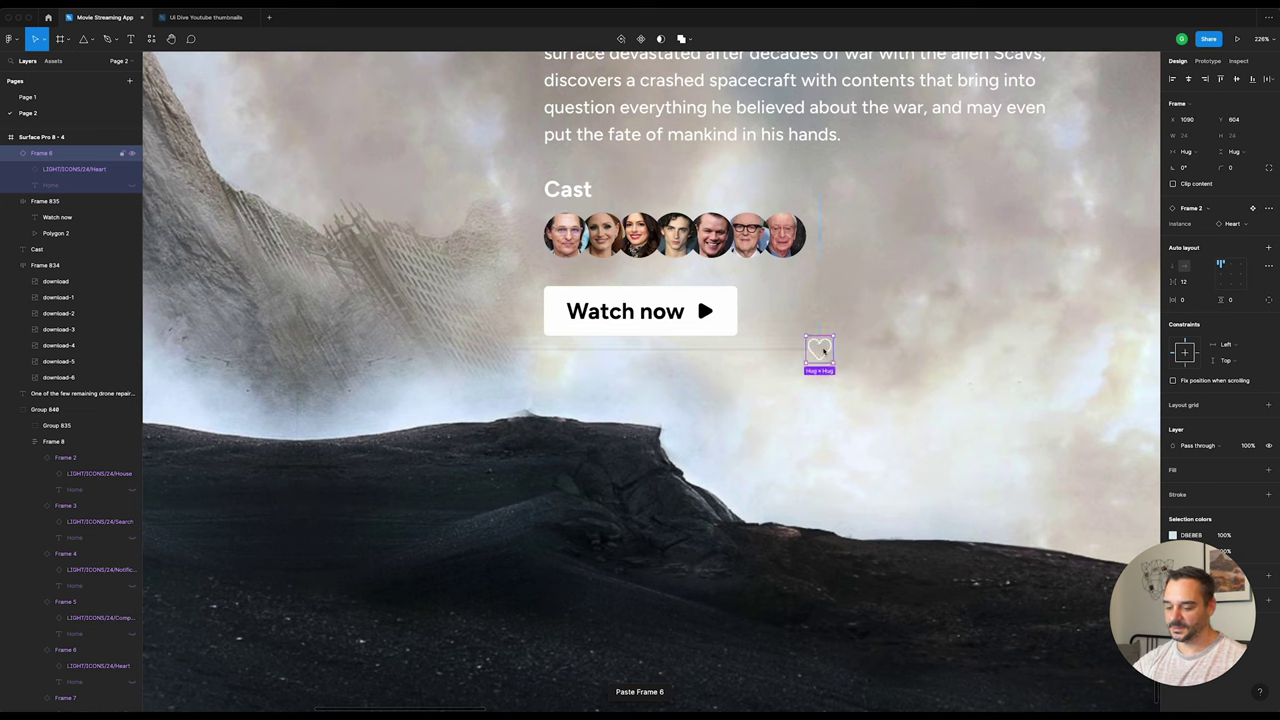
pyautogui.hotkey('shift', 'a')
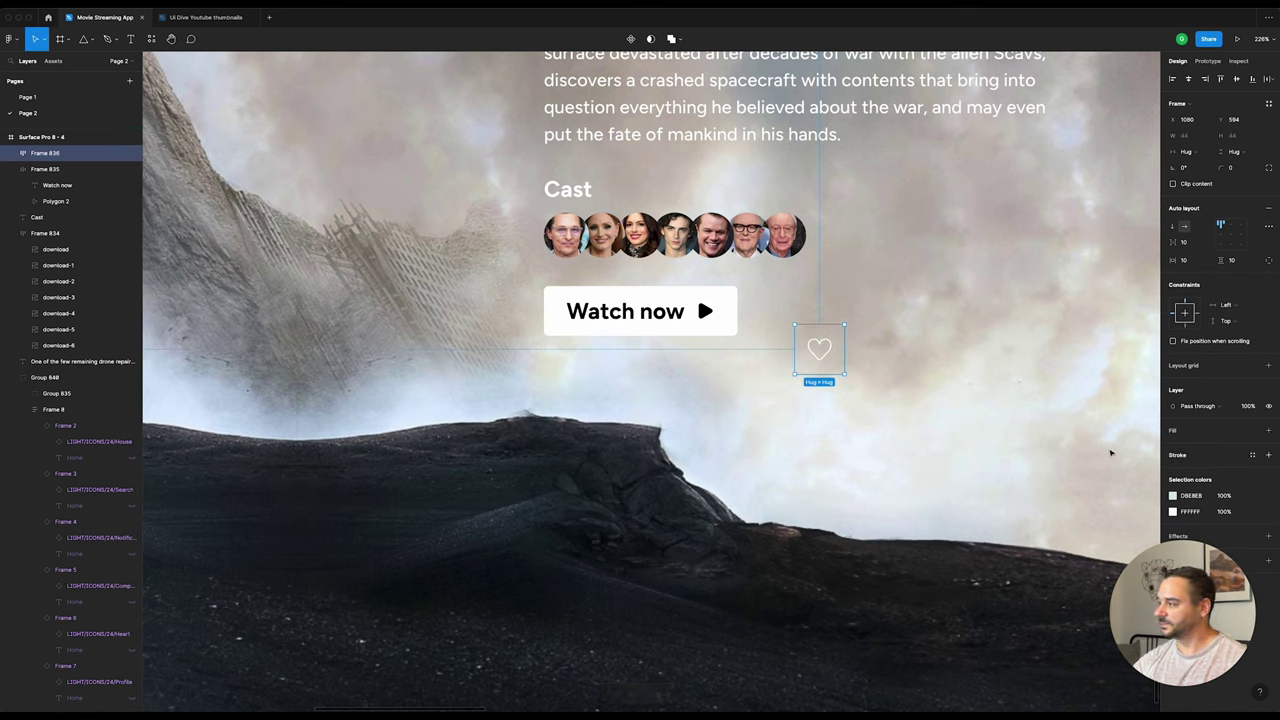
# Step: Fill the heart vector white (FFFFFF) and remove its outline stroke
pyautogui.keyDown('ctrl'); pyautogui.click(826, 355); pyautogui.keyUp('ctrl')
pyautogui.click(1268, 290)
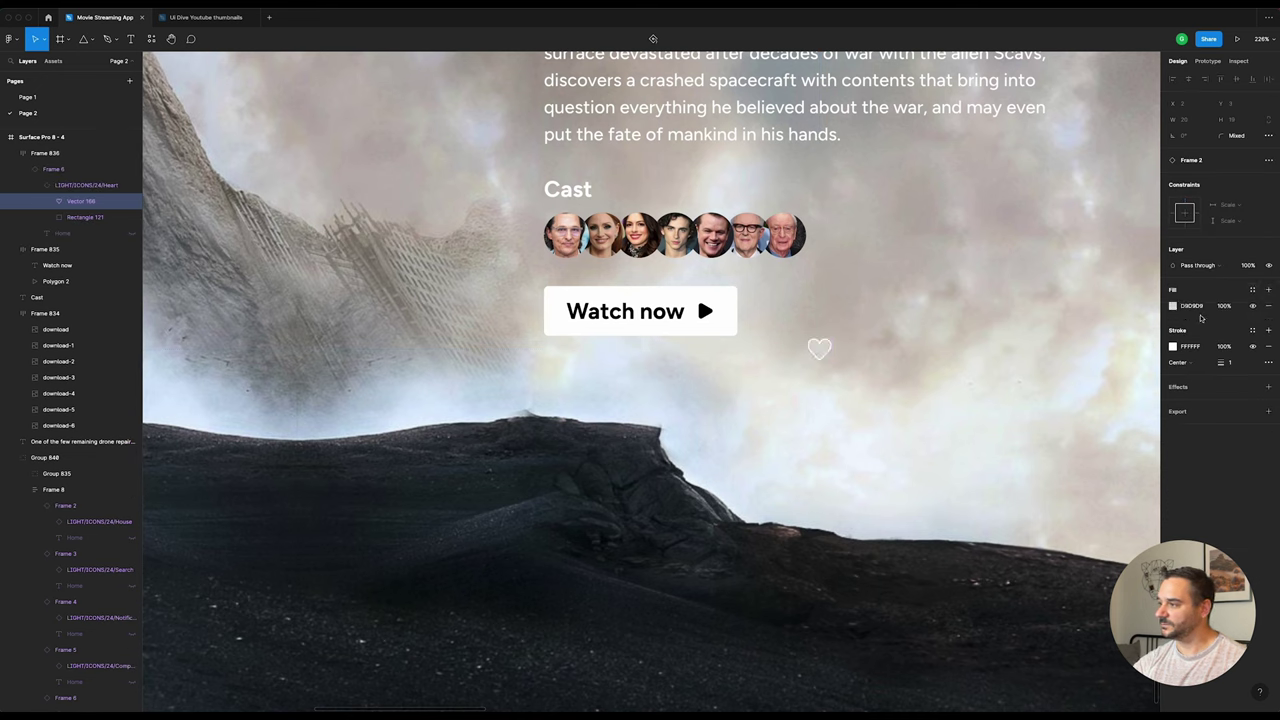
pyautogui.click(1174, 307)
pyautogui.click(1090, 477)
pyautogui.write('FFFFFF')
pyautogui.press('Return')
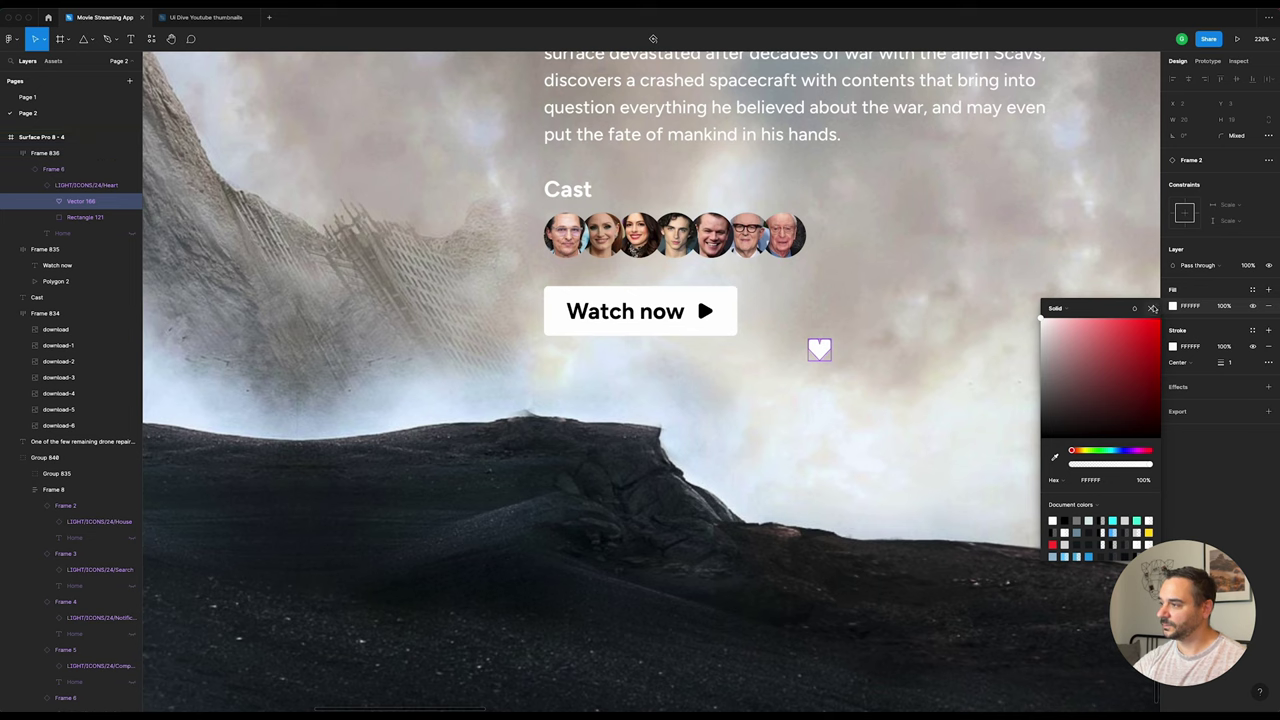
pyautogui.press('Escape')
pyautogui.click(1270, 348)
# Step: Give the heart frame a white fill at 20% opacity and corner radius 4
pyautogui.click(837, 346)
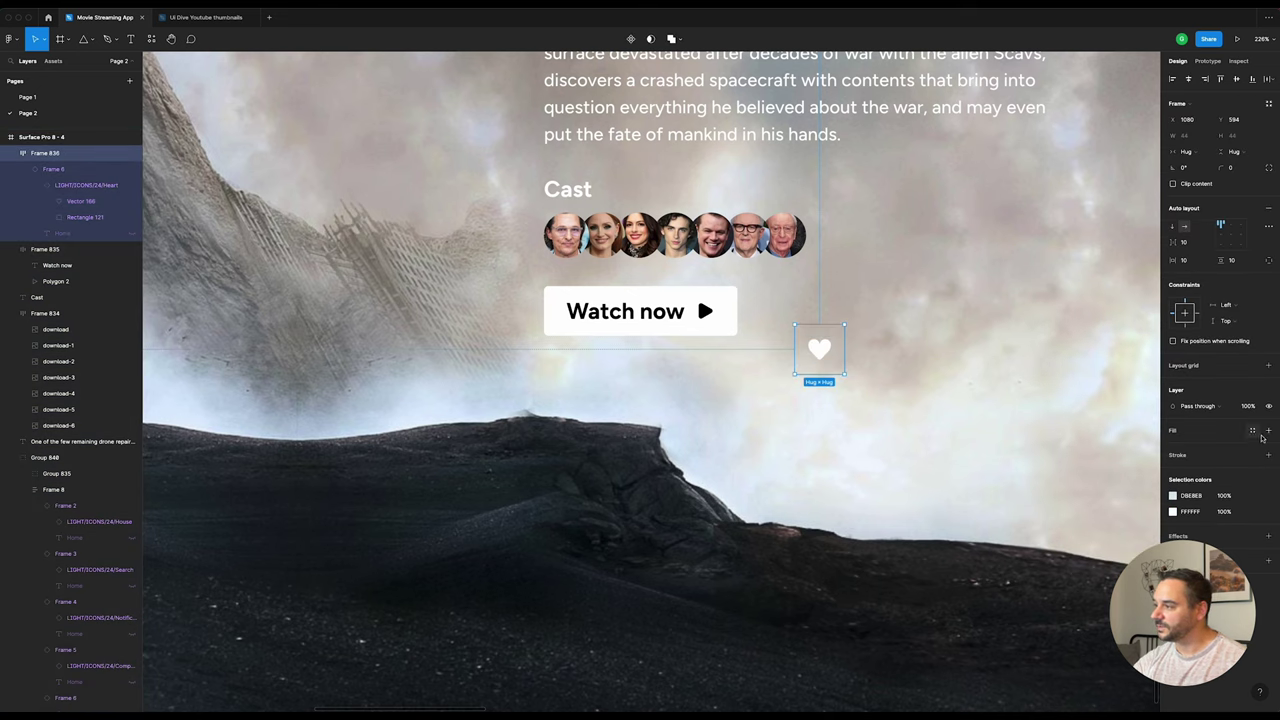
pyautogui.click(1267, 431)
pyautogui.click(1225, 447)
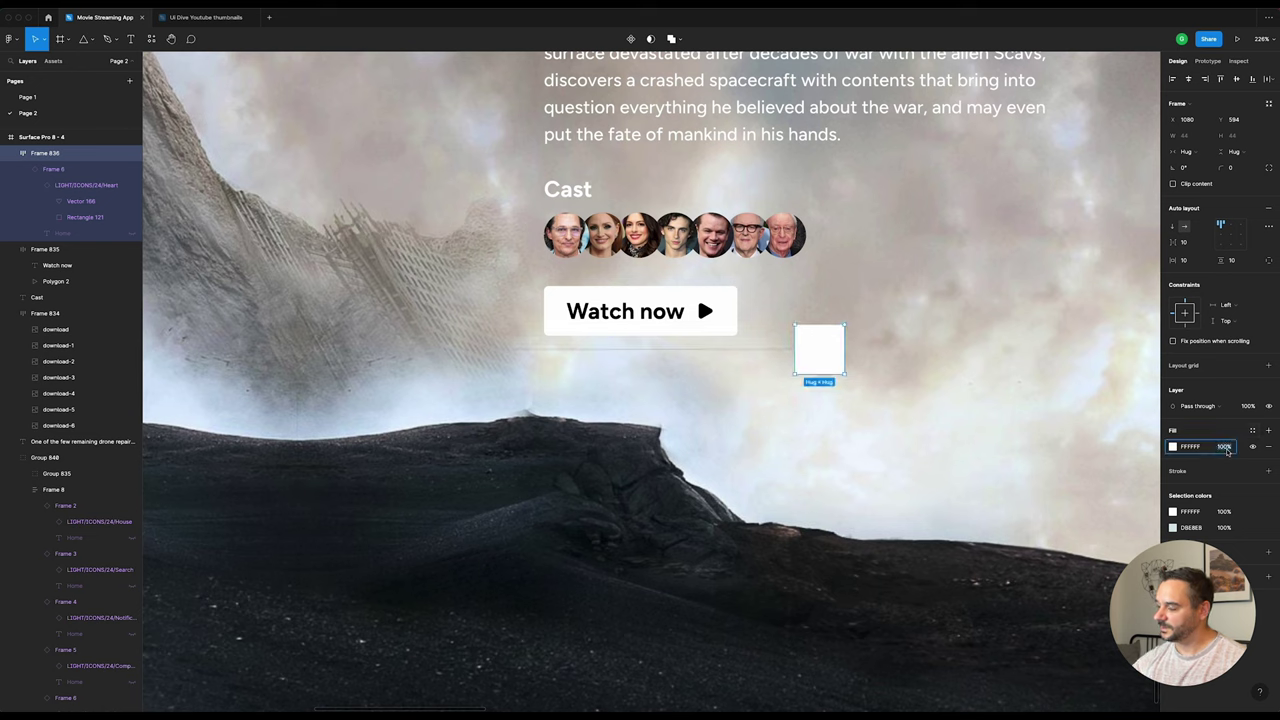
pyautogui.write('10')
pyautogui.press('Return')
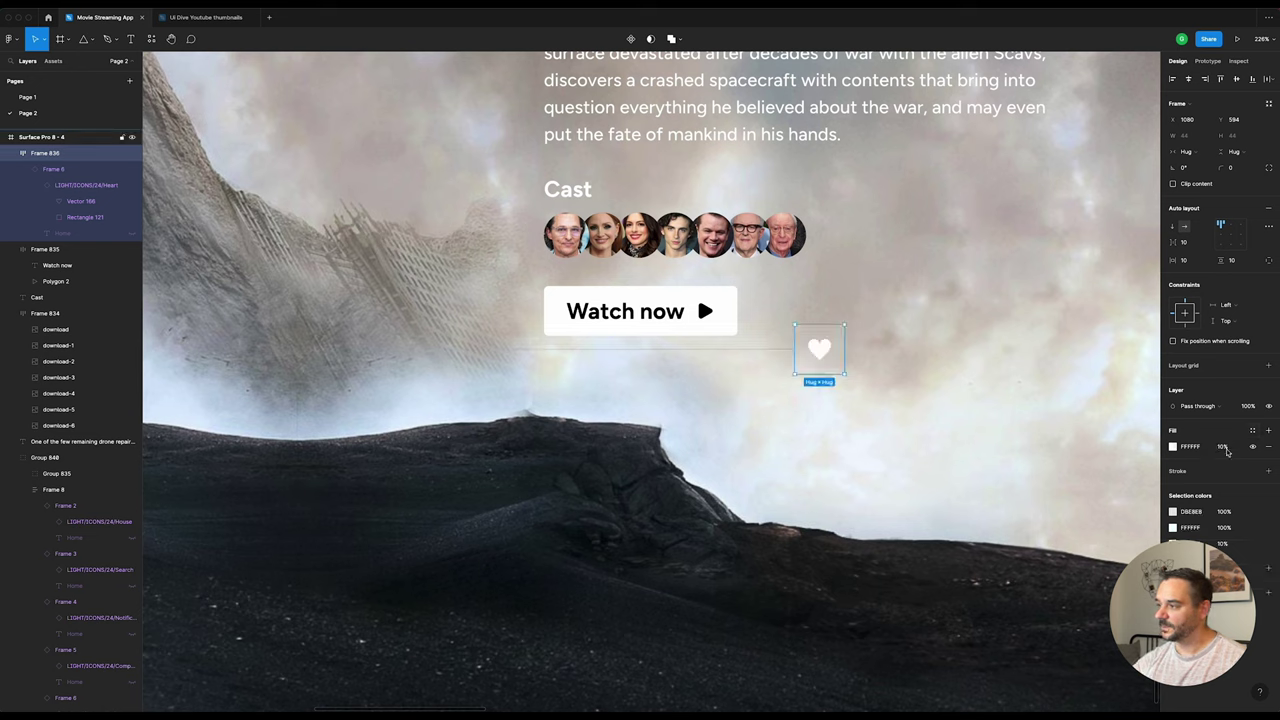
pyautogui.click(1225, 447)
pyautogui.write('0')
pyautogui.press('Return')
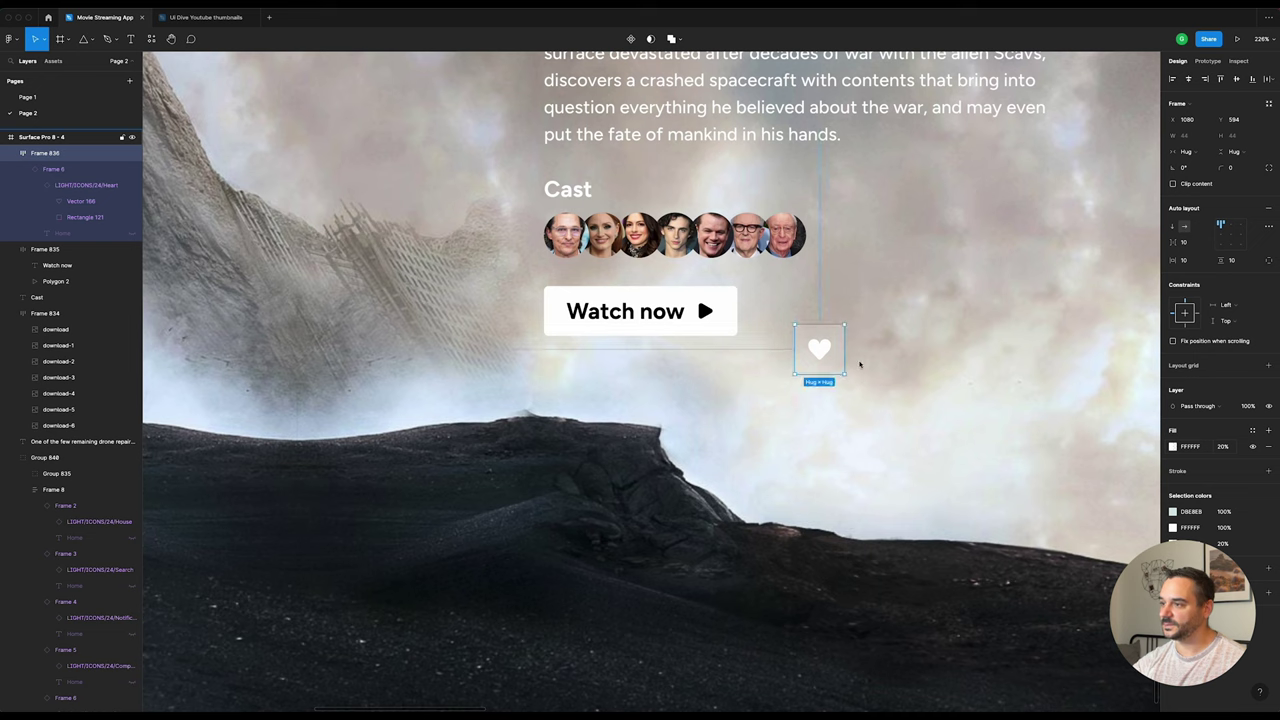
pyautogui.click(1236, 168)
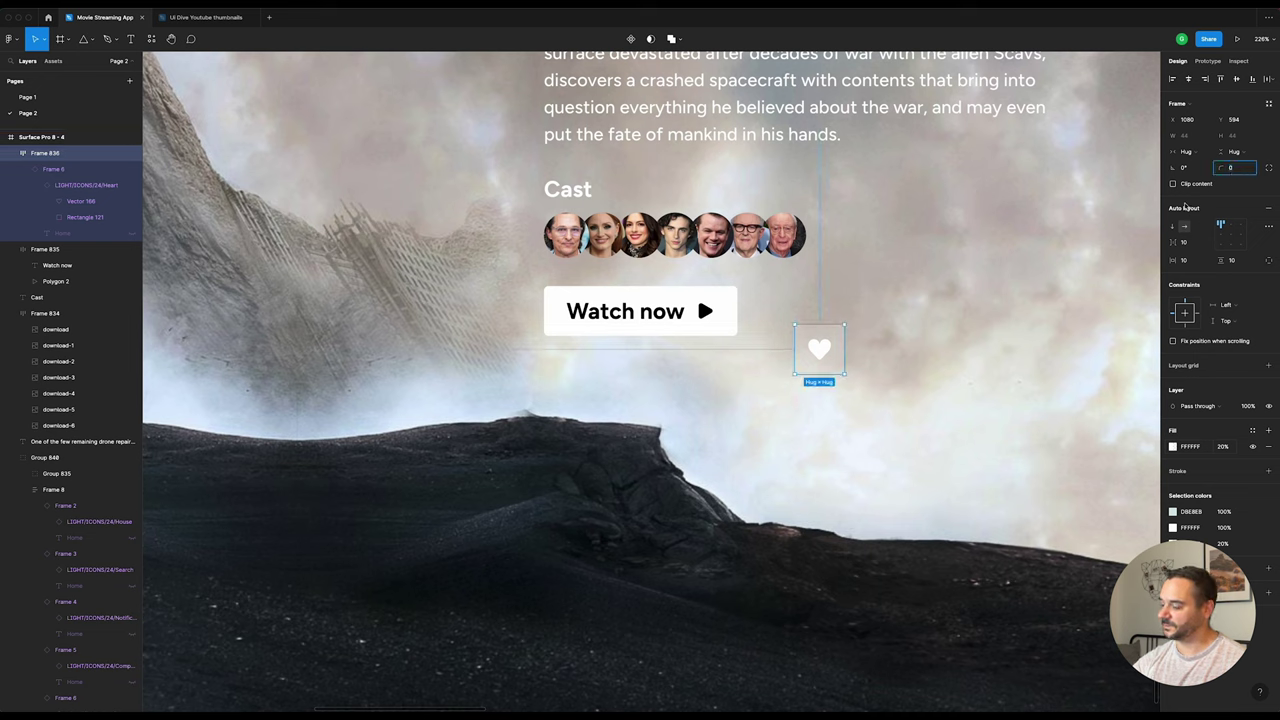
pyautogui.write('4')
pyautogui.press('Return')
# Step: Place the heart frame beside Watch now and trim the Watch now button to width 171
pyautogui.moveTo(820, 357)
pyautogui.mouseDown()
pyautogui.moveTo(781, 317)
pyautogui.moveTo(688, 317)
pyautogui.moveTo(720, 318)
pyautogui.mouseUp()
pyautogui.scroll(5, 777, 310)
pyautogui.click(628, 300)
pyautogui.scroll(5, 627, 303)
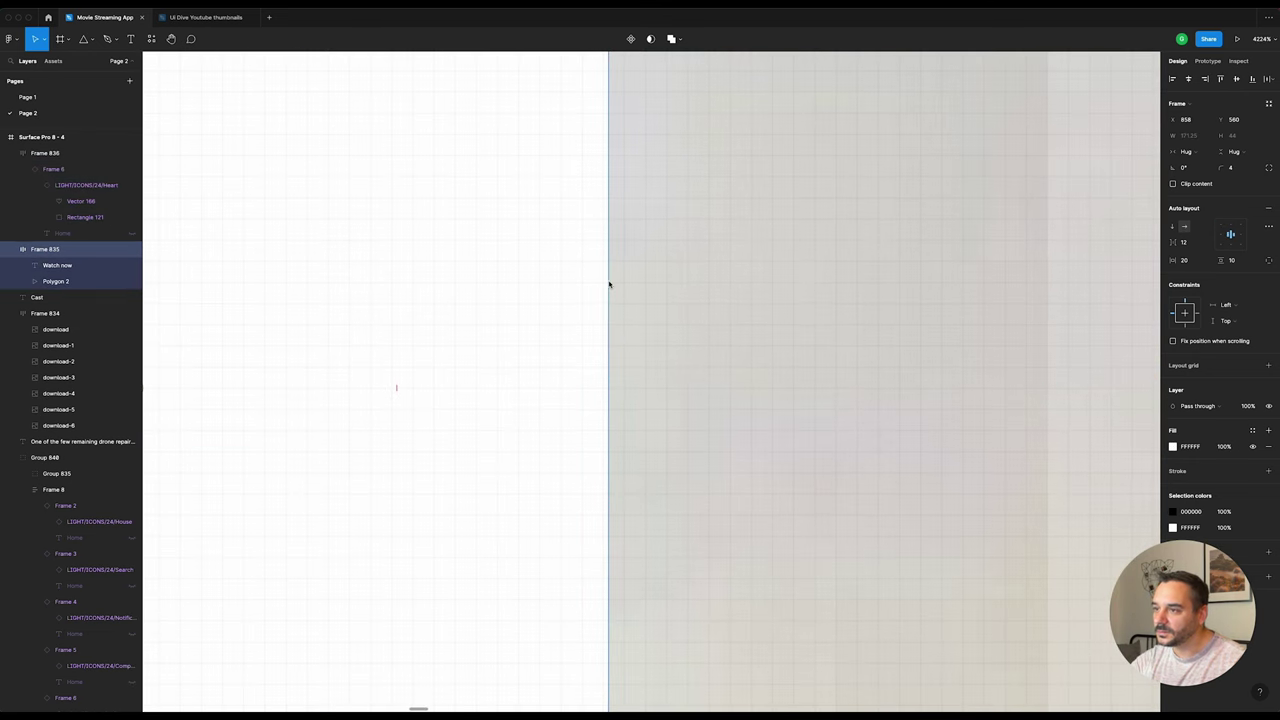
pyautogui.moveTo(608, 284); pyautogui.dragTo(603, 284)
# Step: Nudge the heart frame left to leave a 16 px gap from Watch now
pyautogui.scroll(-5, 603, 284)
pyautogui.scroll(-3, 590, 282)
pyautogui.hotkey('shift', 'Tab')
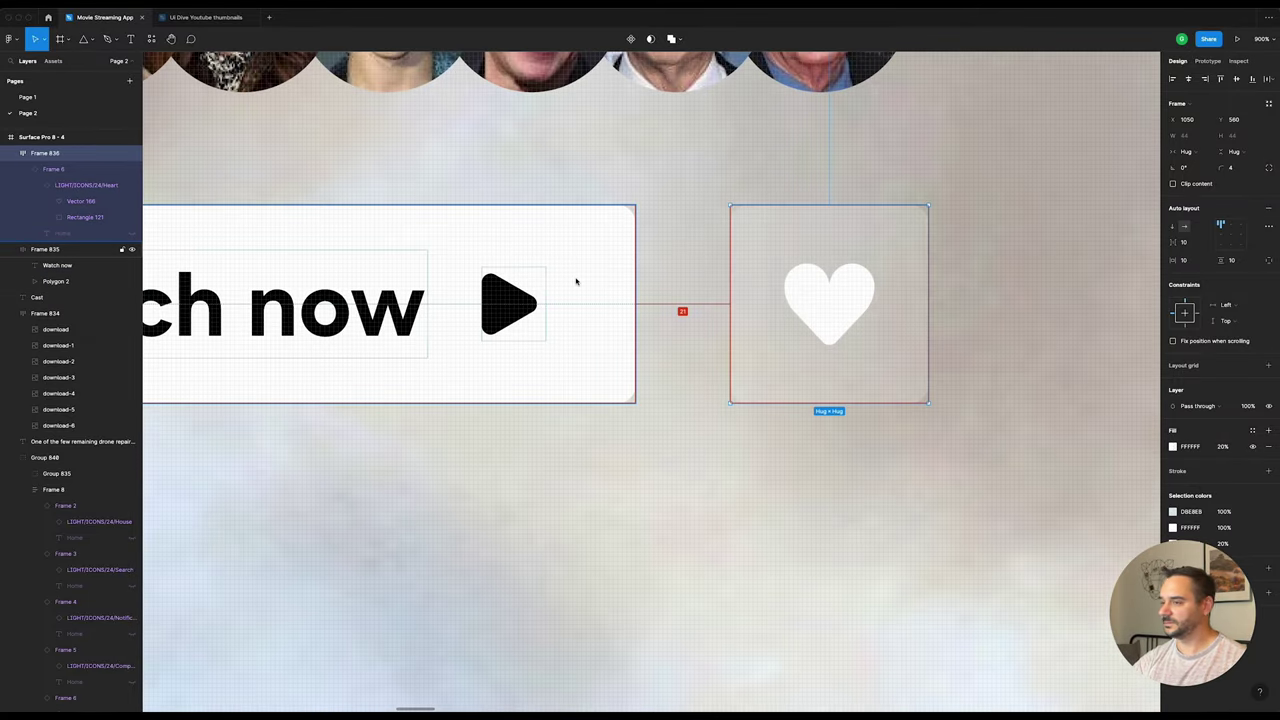
pyautogui.press('Left')
pyautogui.press('Left')
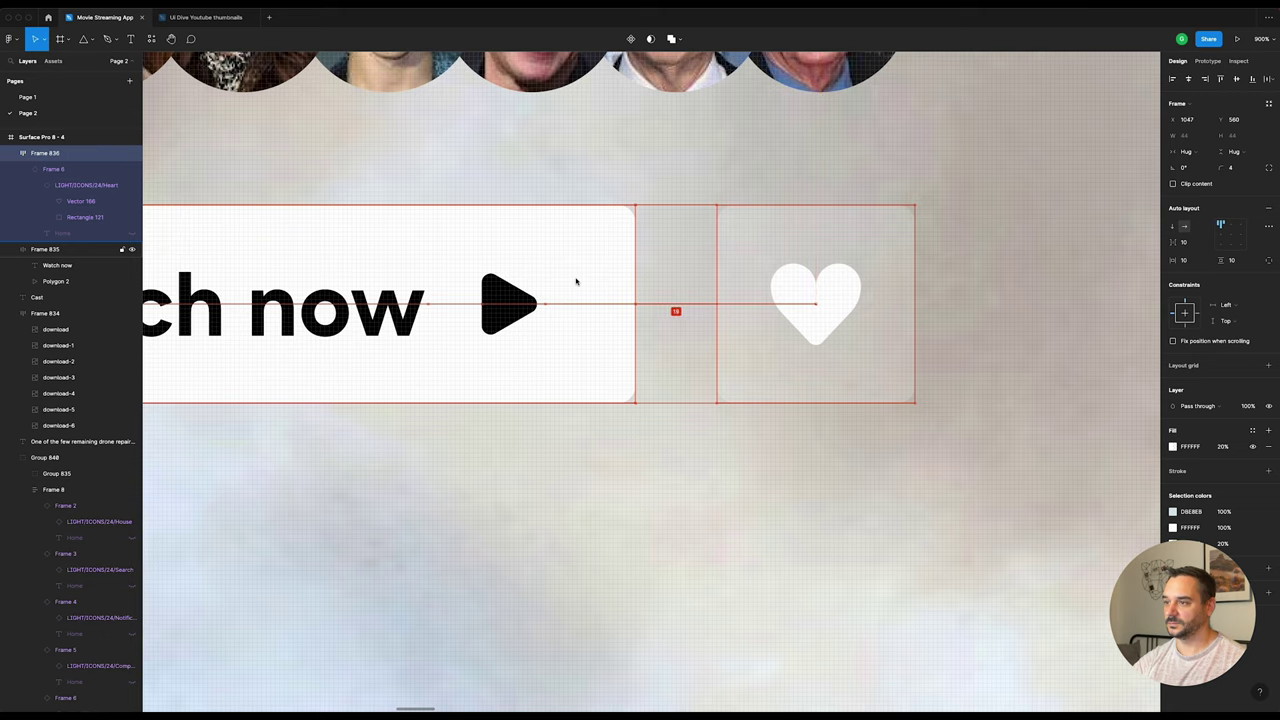
pyautogui.press('Left')
pyautogui.press('Left')
pyautogui.press('Left')
pyautogui.scroll(-5, 667, 273)
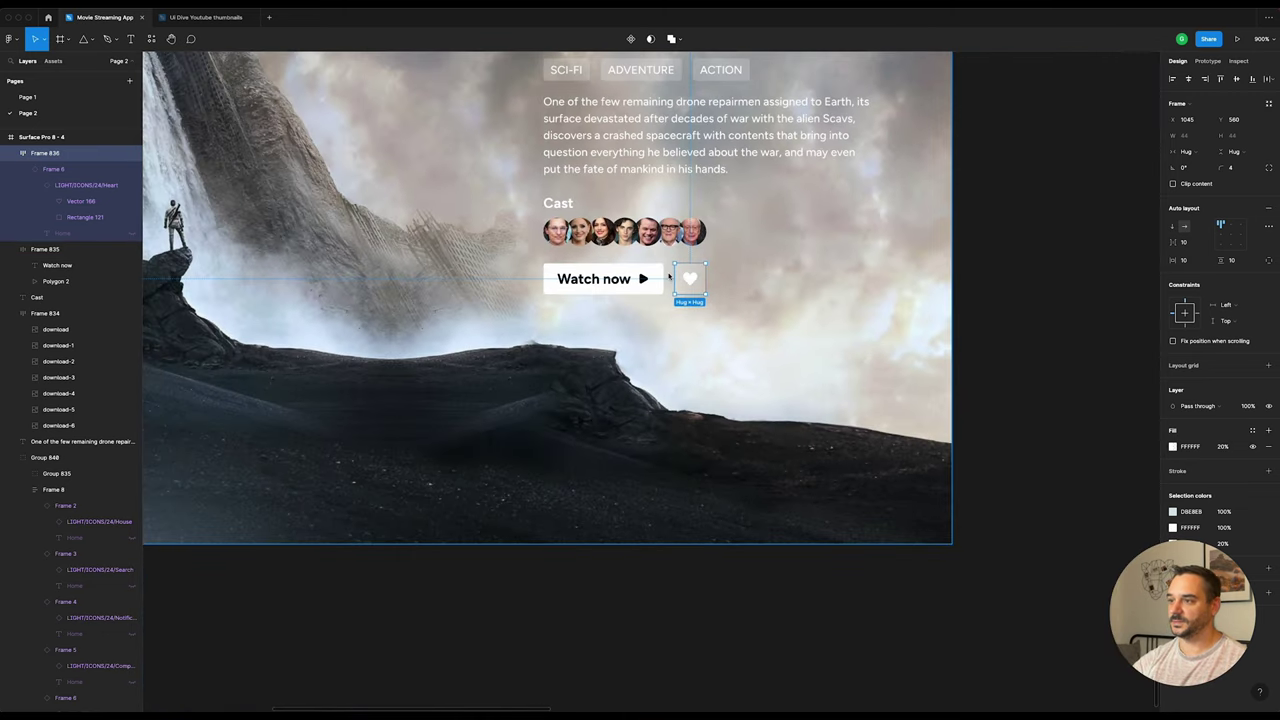
pyautogui.scroll(-3, 667, 273)
pyautogui.click(934, 240)
pyautogui.scroll(3, 874, 249)
pyautogui.scroll(1, 874, 249)
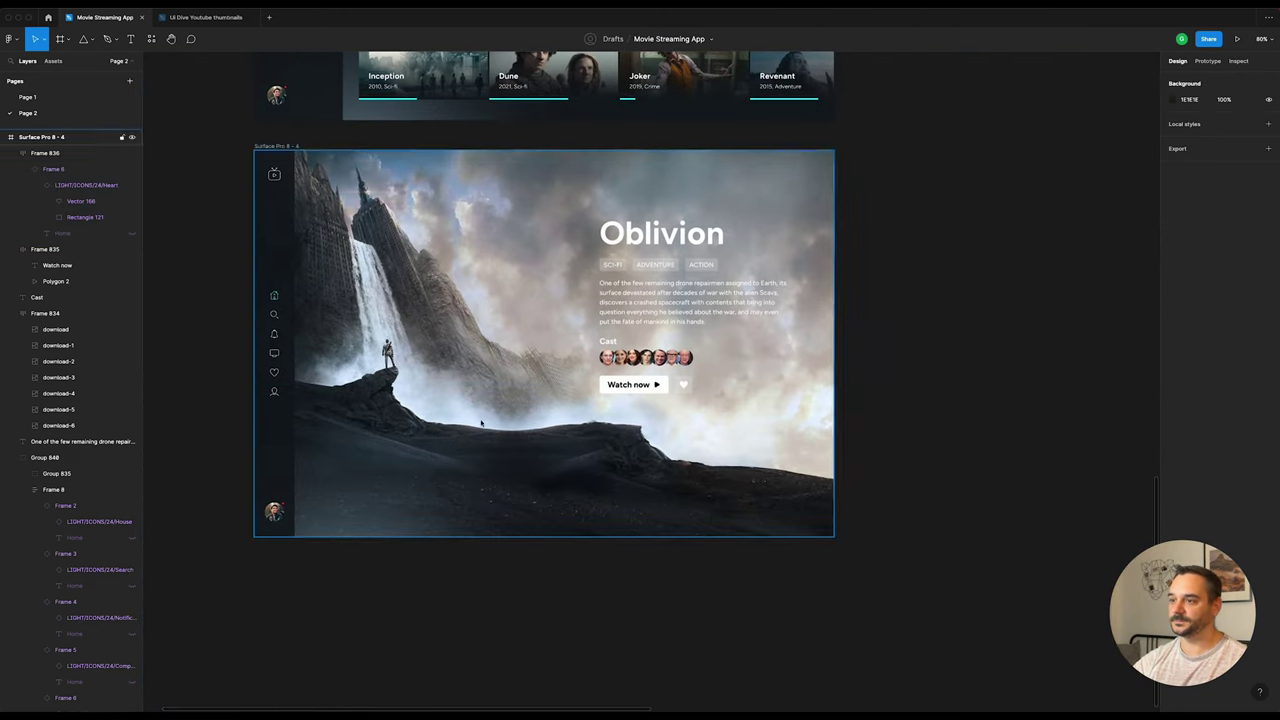
pyautogui.scroll(2, 268, 410)
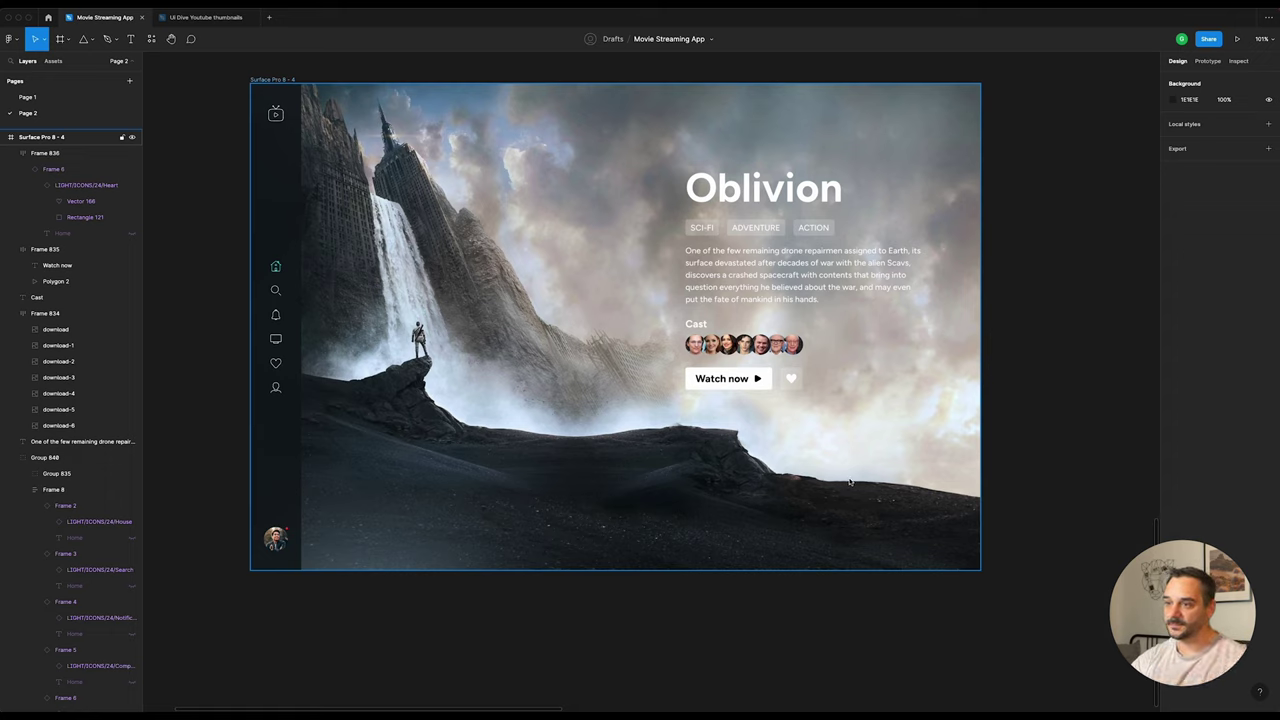
pyautogui.click(760, 500)
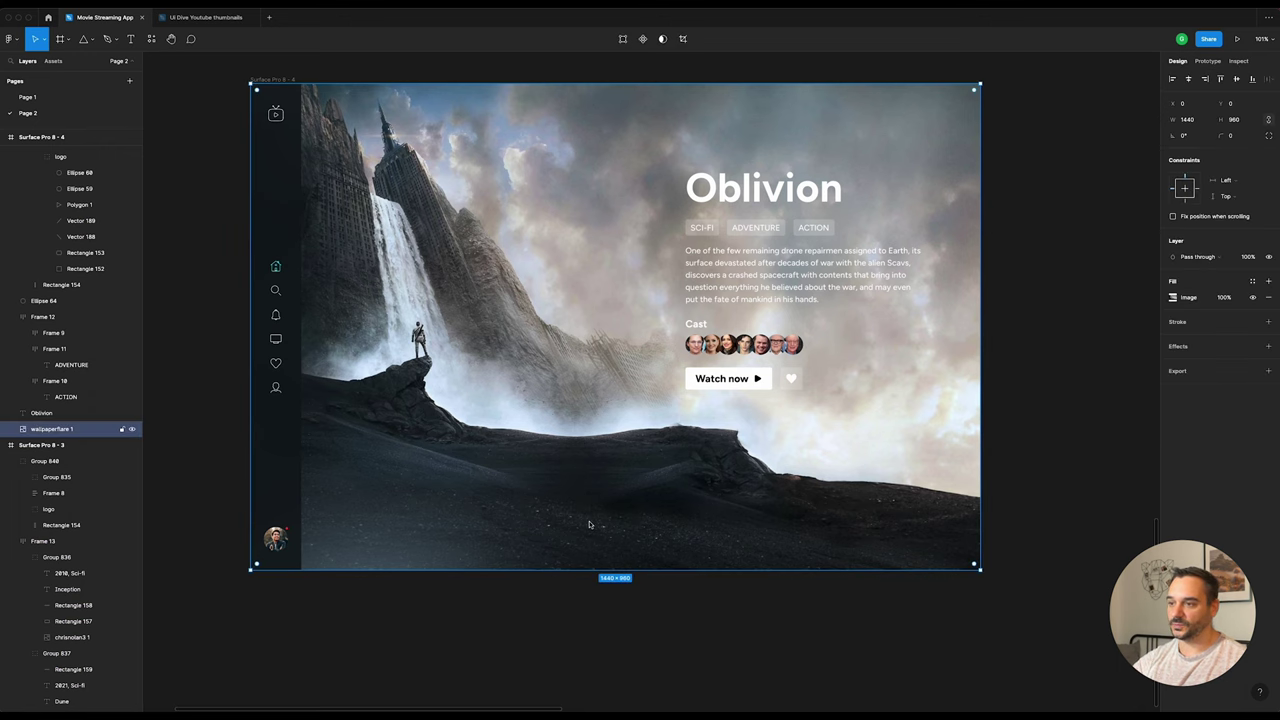
pyautogui.scroll(2, 595, 468)
pyautogui.scroll(5, 610, 460)
pyautogui.scroll(1, 627, 447)
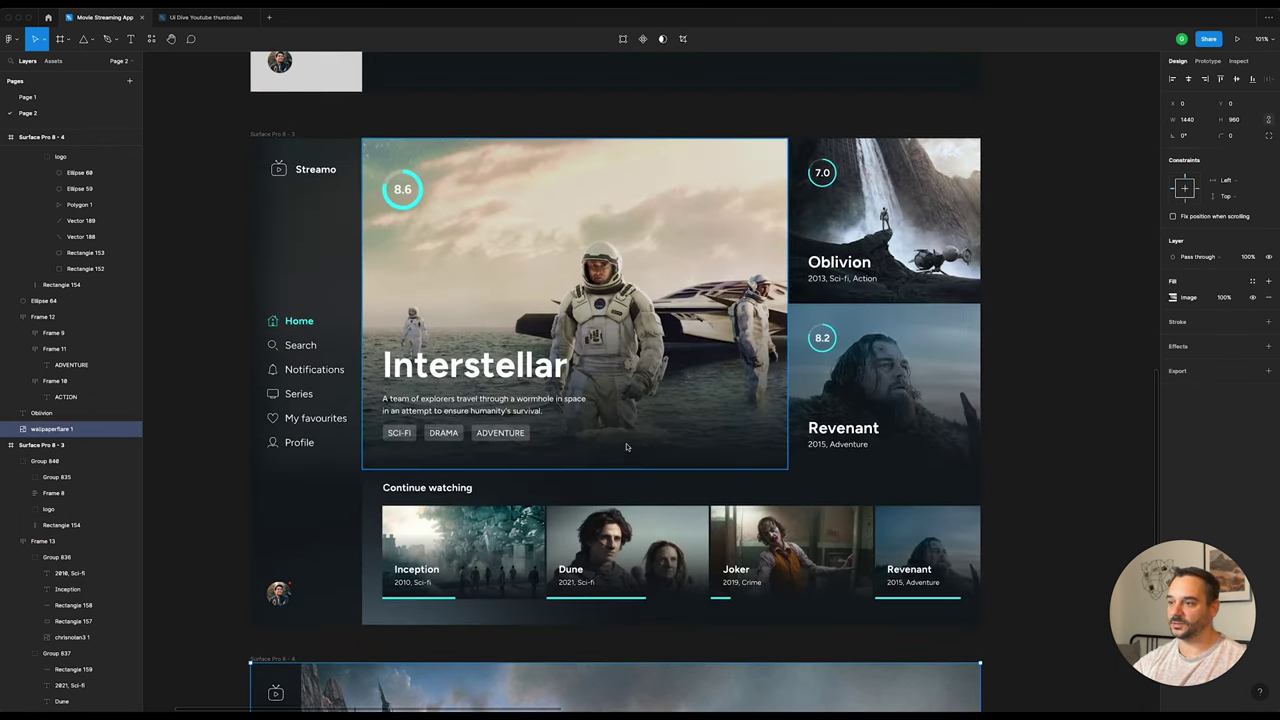
pyautogui.scroll(3, 646, 440)
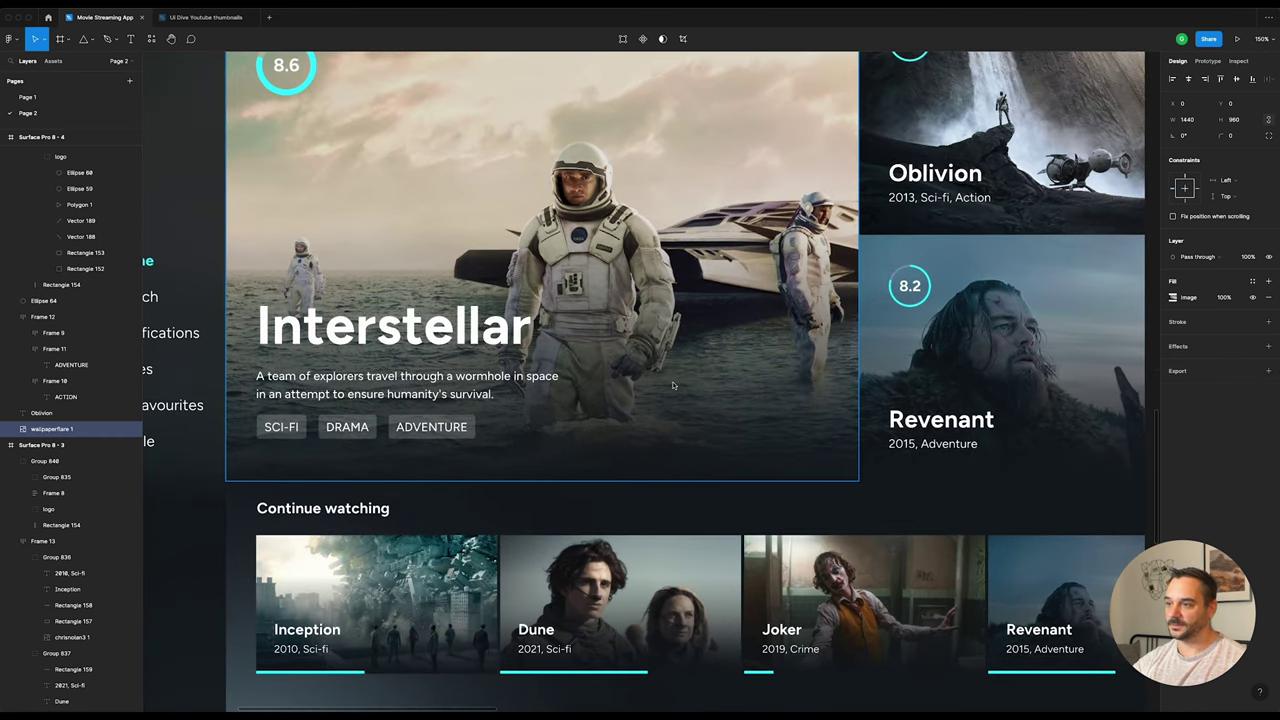
pyautogui.scroll(-5, 628, 416)
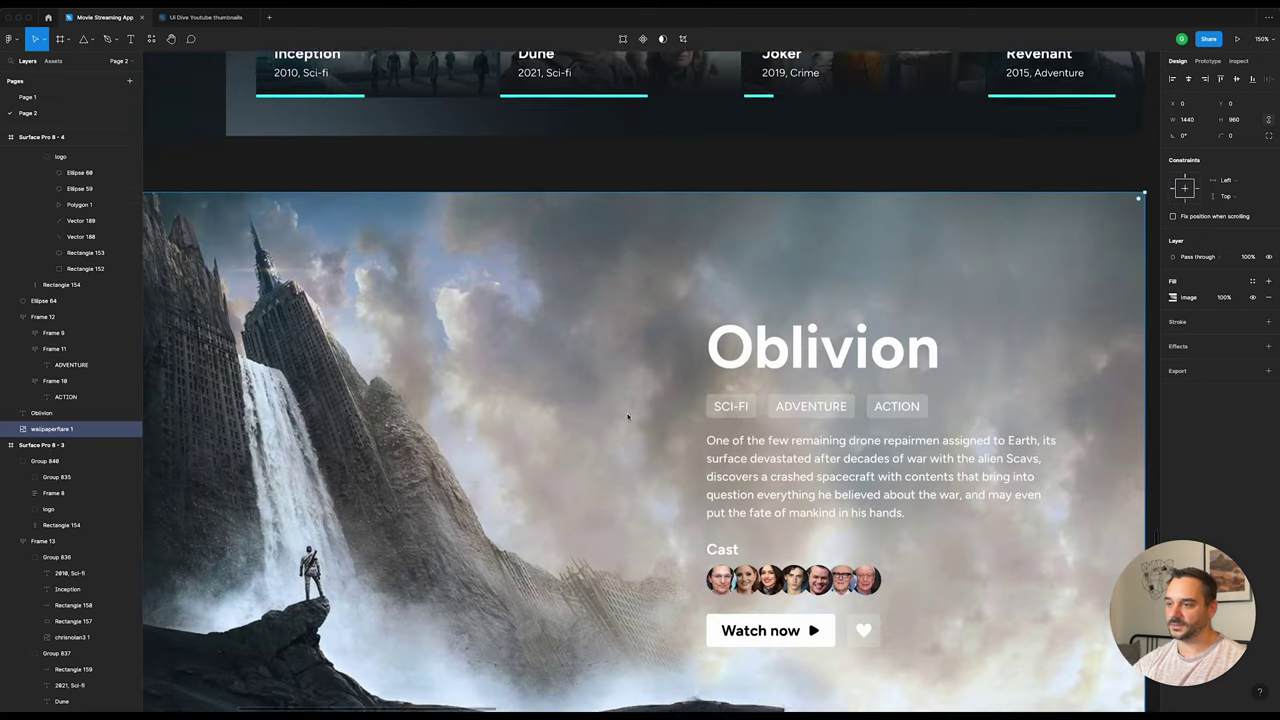
pyautogui.scroll(-3, 640, 450)
pyautogui.scroll(-5, 685, 566)
# Step: Draw a rectangle covering the whole Oblivion frame and send it behind the wallpaper
pyautogui.click(685, 566)
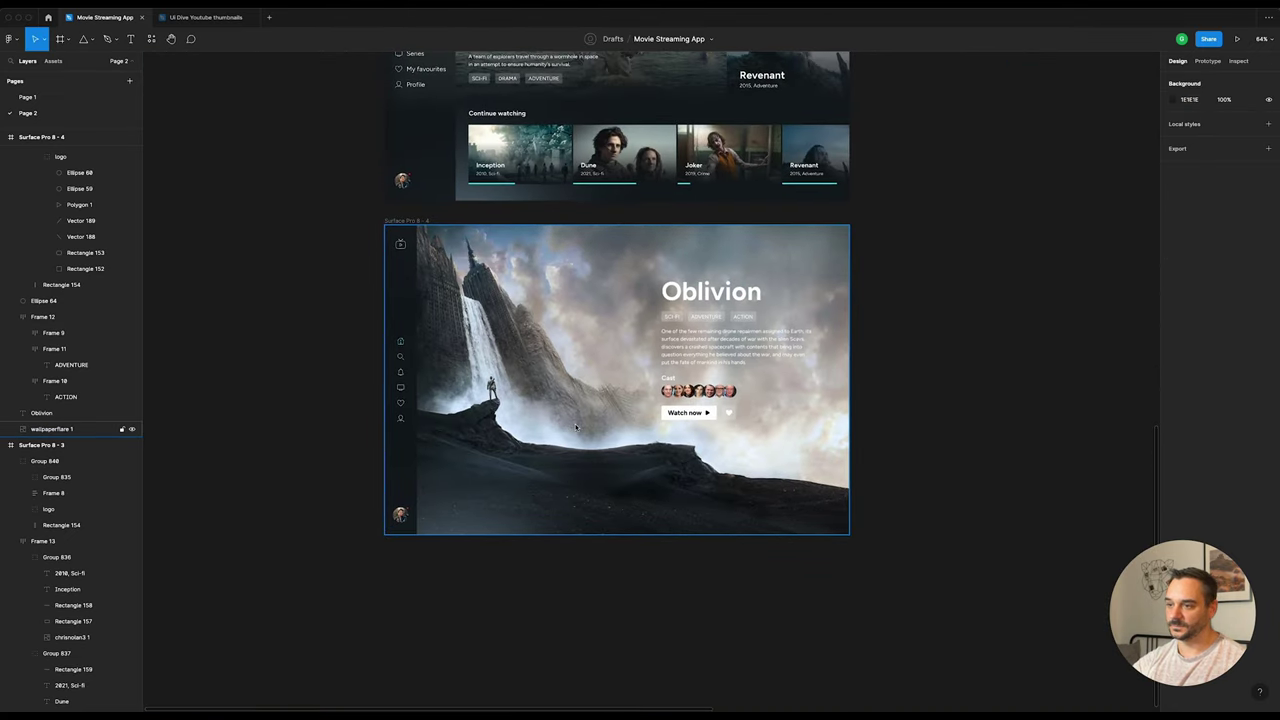
pyautogui.click(592, 418)
pyautogui.press('r')
pyautogui.moveTo(454, 281); pyautogui.dragTo(522, 353)
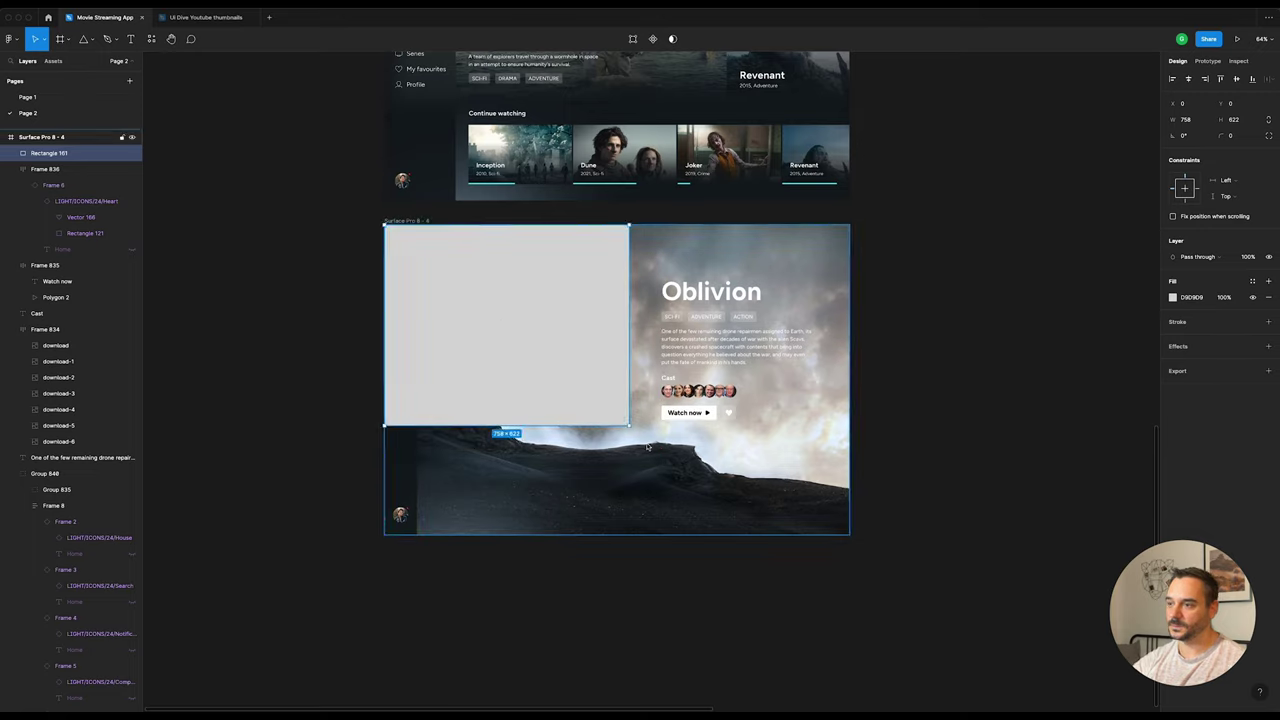
pyautogui.moveTo(628, 424); pyautogui.dragTo(849, 538)
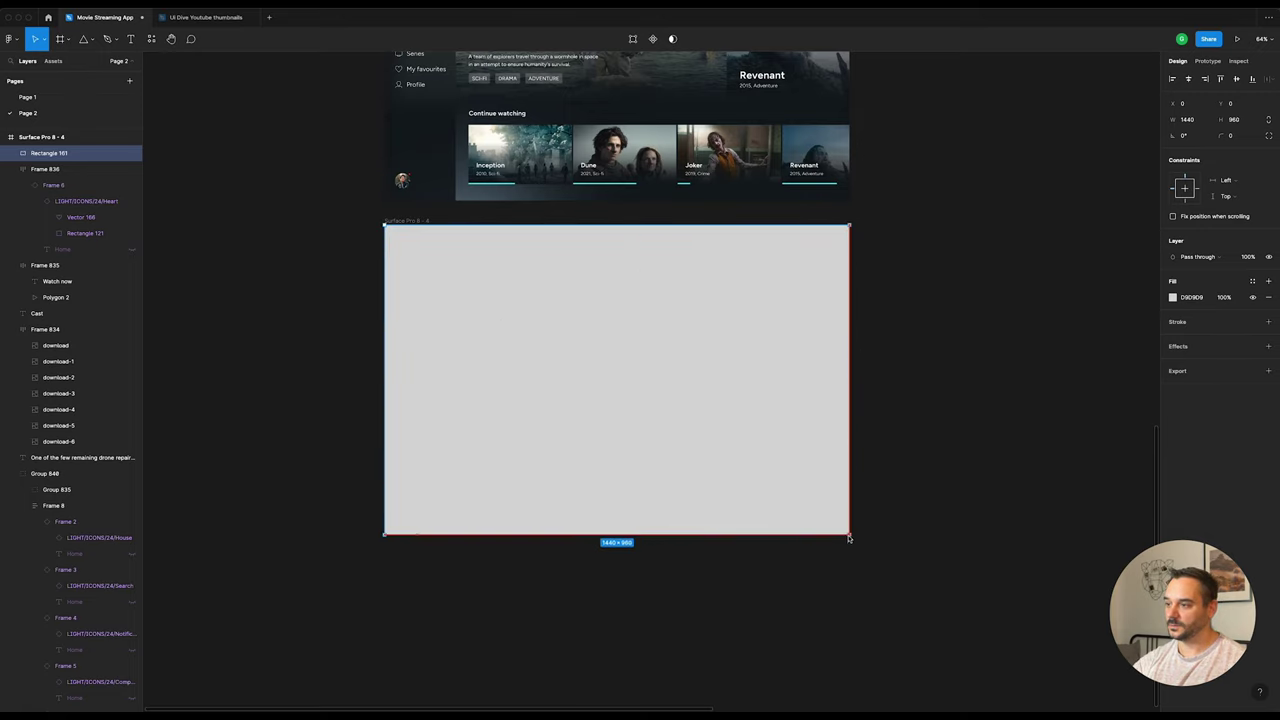
pyautogui.scroll(2, 631, 429)
pyautogui.scroll(2, 646, 417)
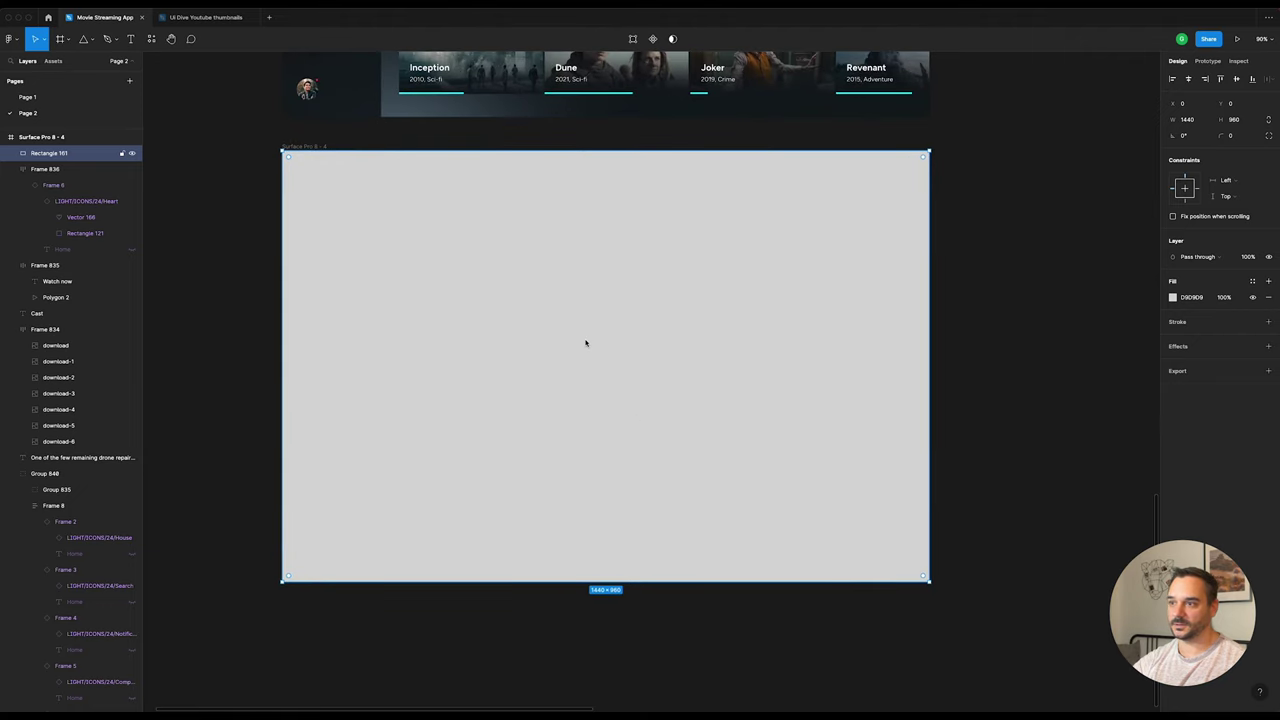
pyautogui.rightClick(588, 342)
pyautogui.click(645, 441)
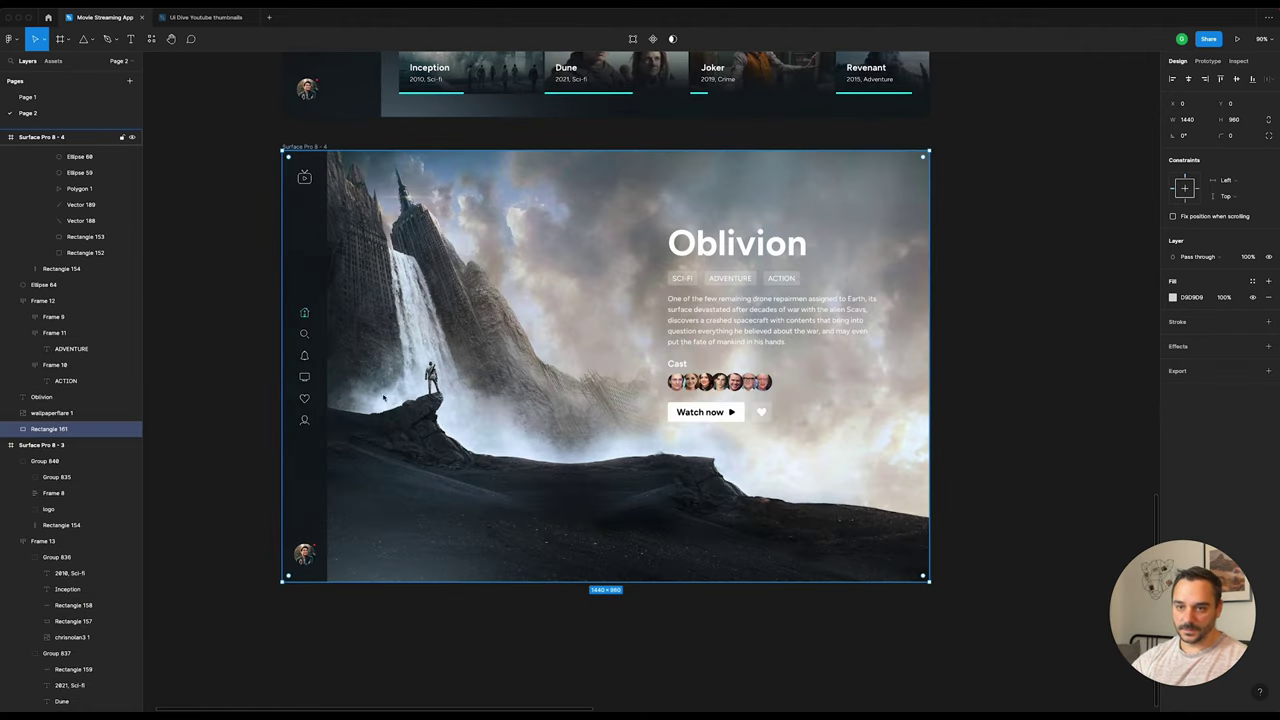
# Step: Select the wallpaper together with the rectangle and use the rectangle as a mask
pyautogui.keyDown('shift'); pyautogui.click(80, 416); pyautogui.keyUp('shift')
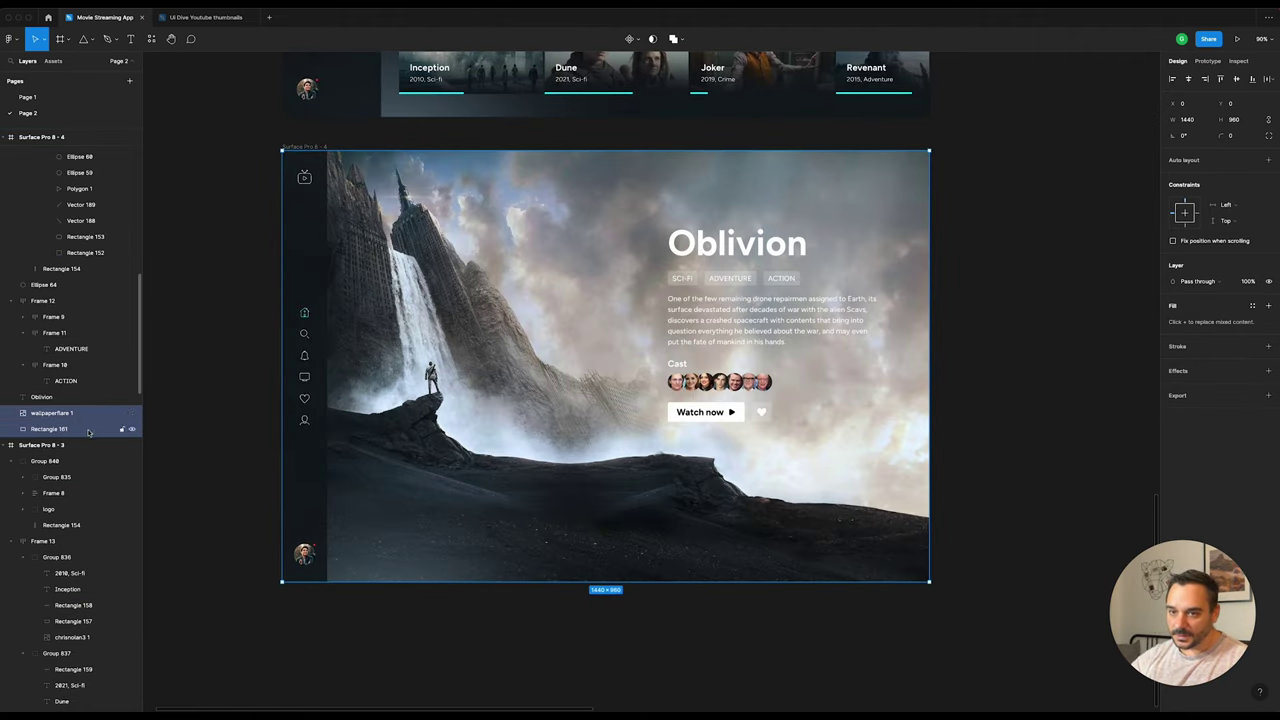
pyautogui.keyDown('shift'); pyautogui.click(85, 418); pyautogui.keyUp('shift')
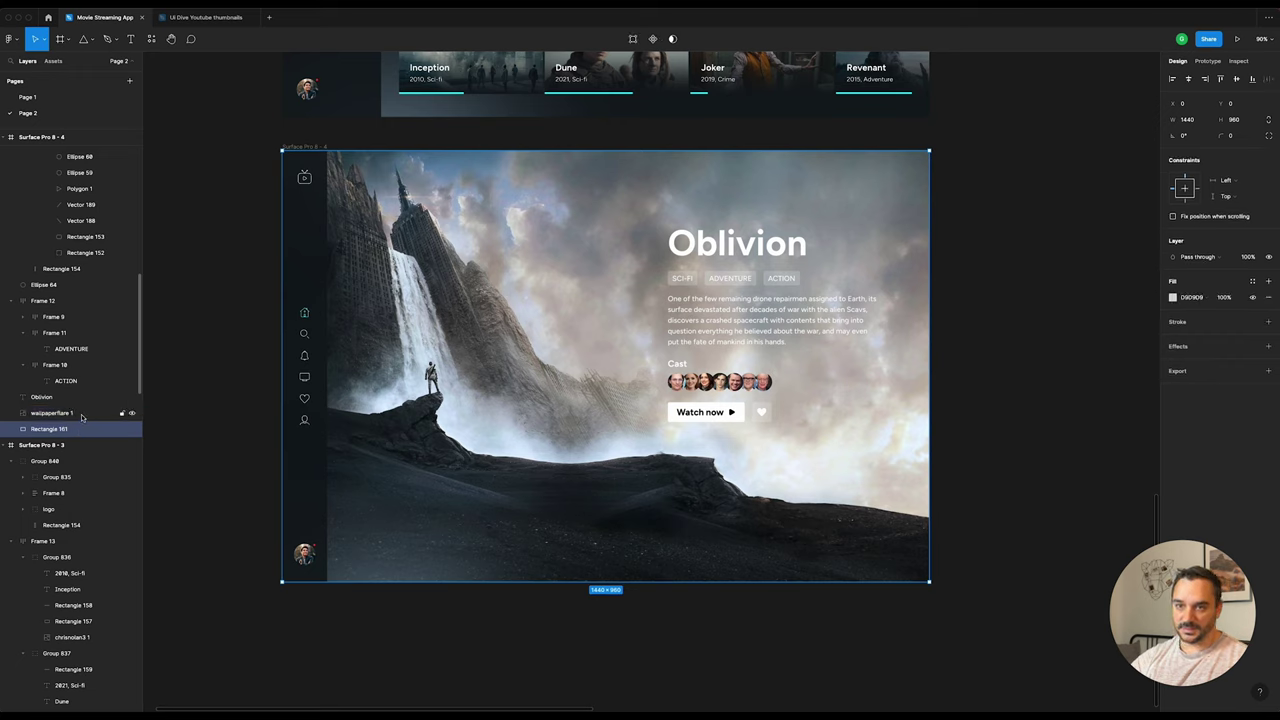
pyautogui.keyDown('shift'); pyautogui.click(79, 416); pyautogui.keyUp('shift')
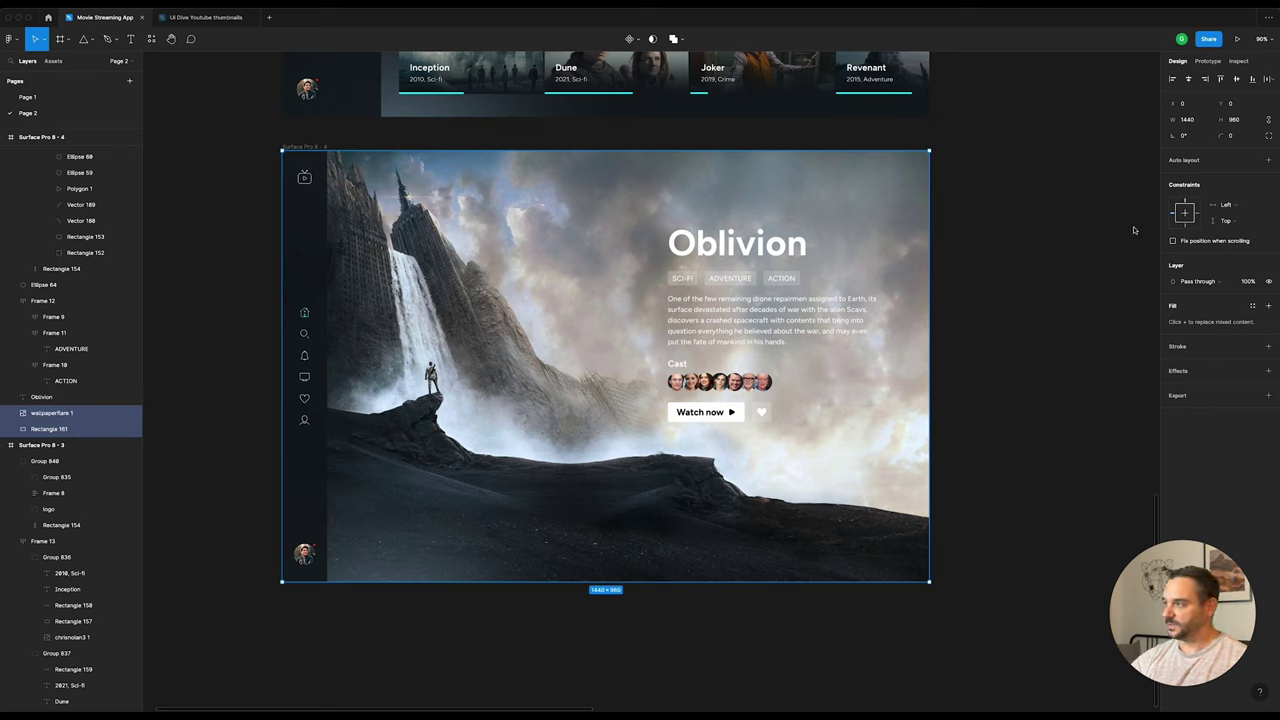
pyautogui.click(652, 39)
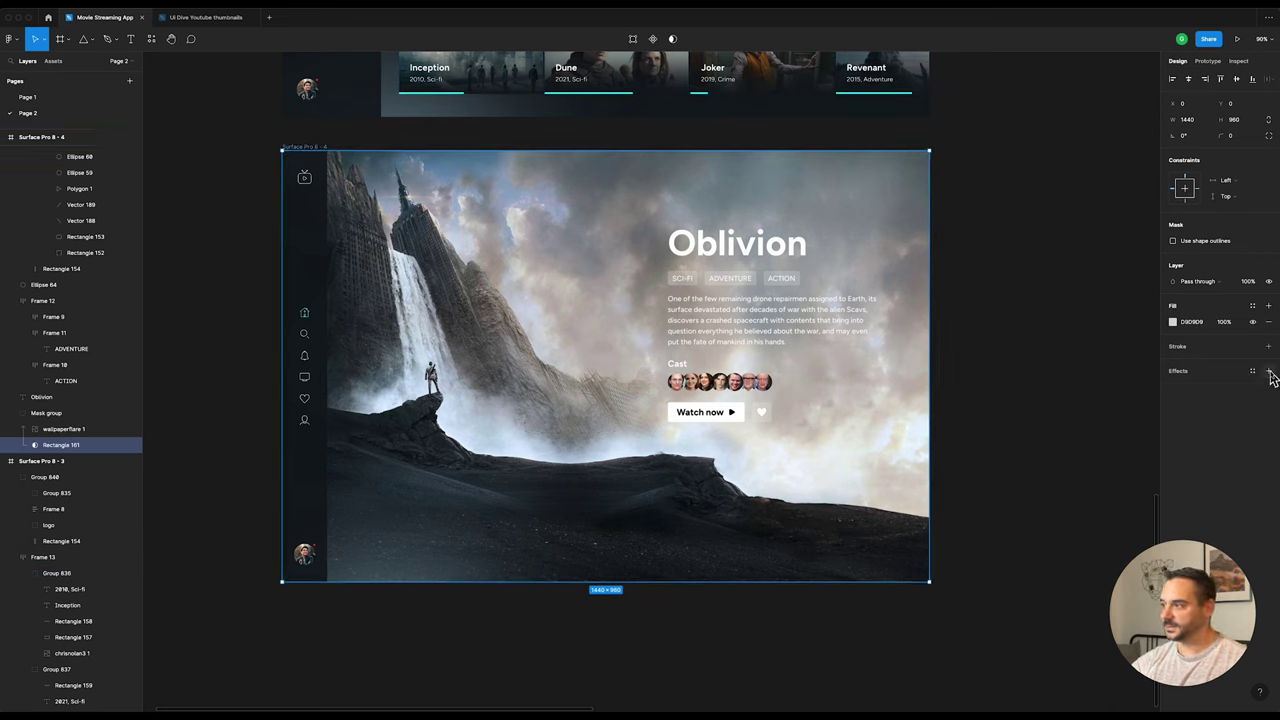
# Step: Make the rectangle's fill a linear gradient, positioning its handles so the image darkens toward the bottom
pyautogui.click(1173, 322)
pyautogui.click(1062, 325)
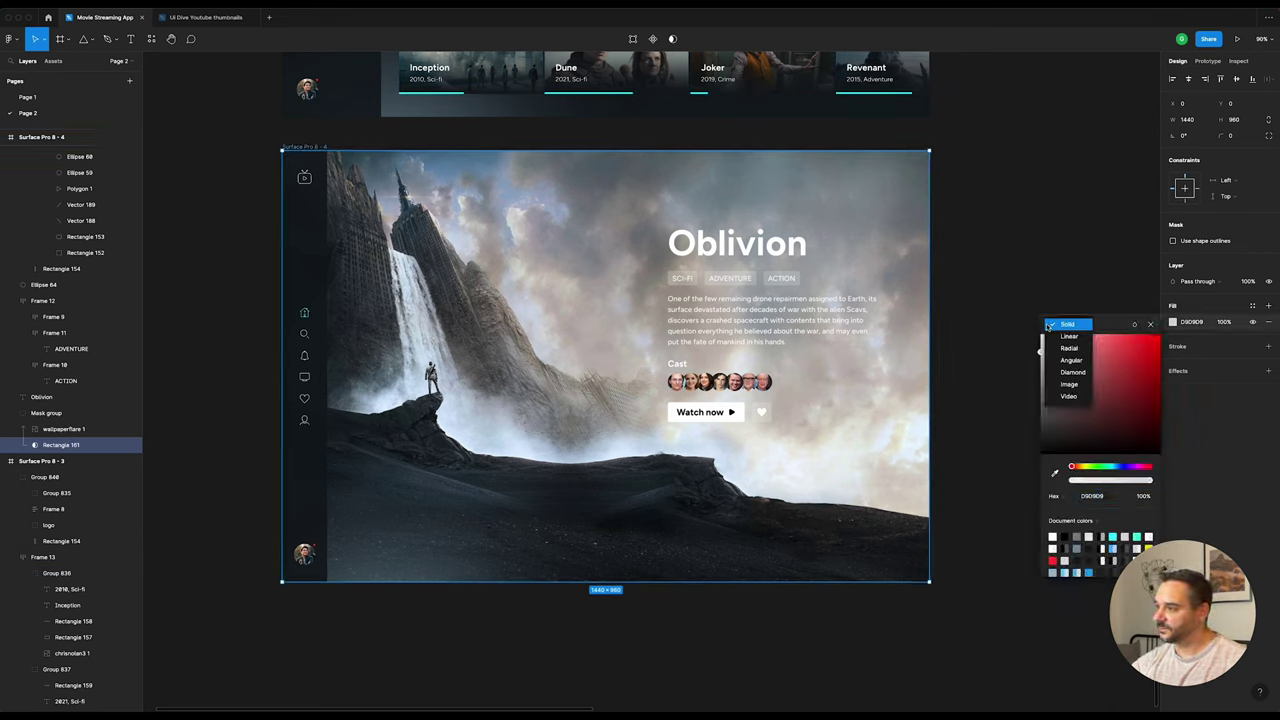
pyautogui.click(1066, 336)
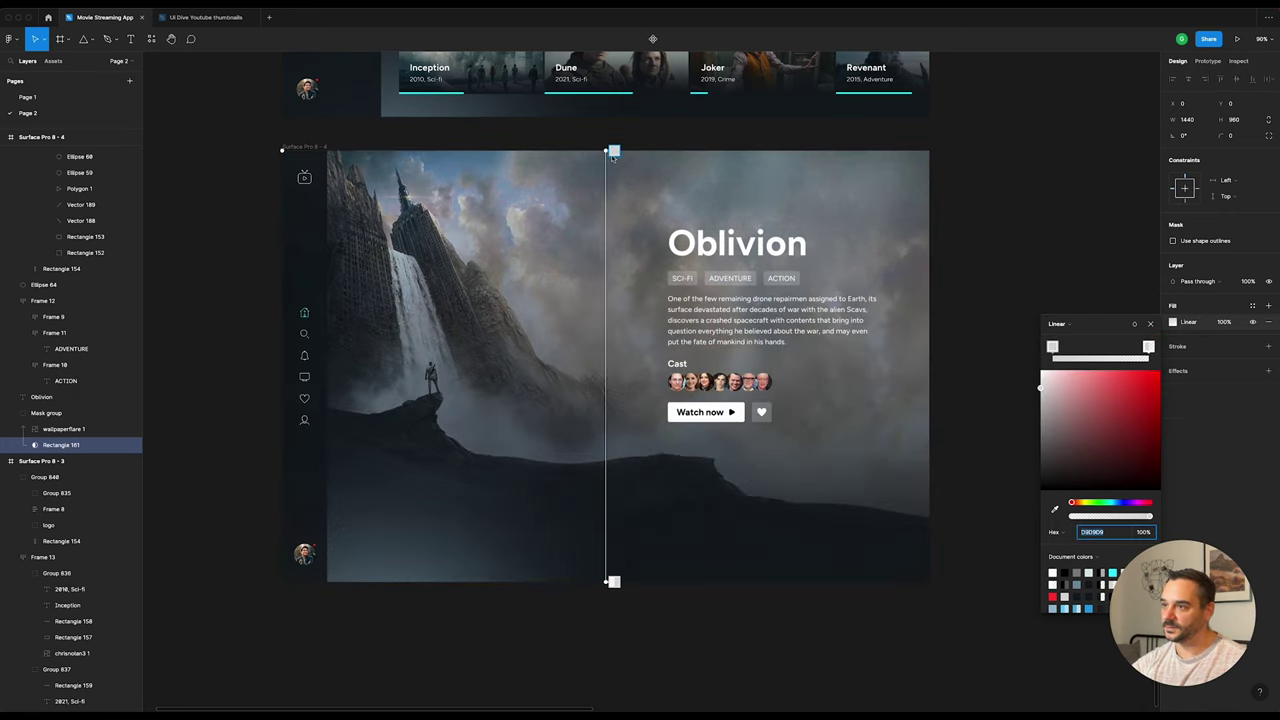
pyautogui.moveTo(607, 150)
pyautogui.mouseDown()
pyautogui.moveTo(601, 440)
pyautogui.moveTo(603, 357)
pyautogui.mouseUp()
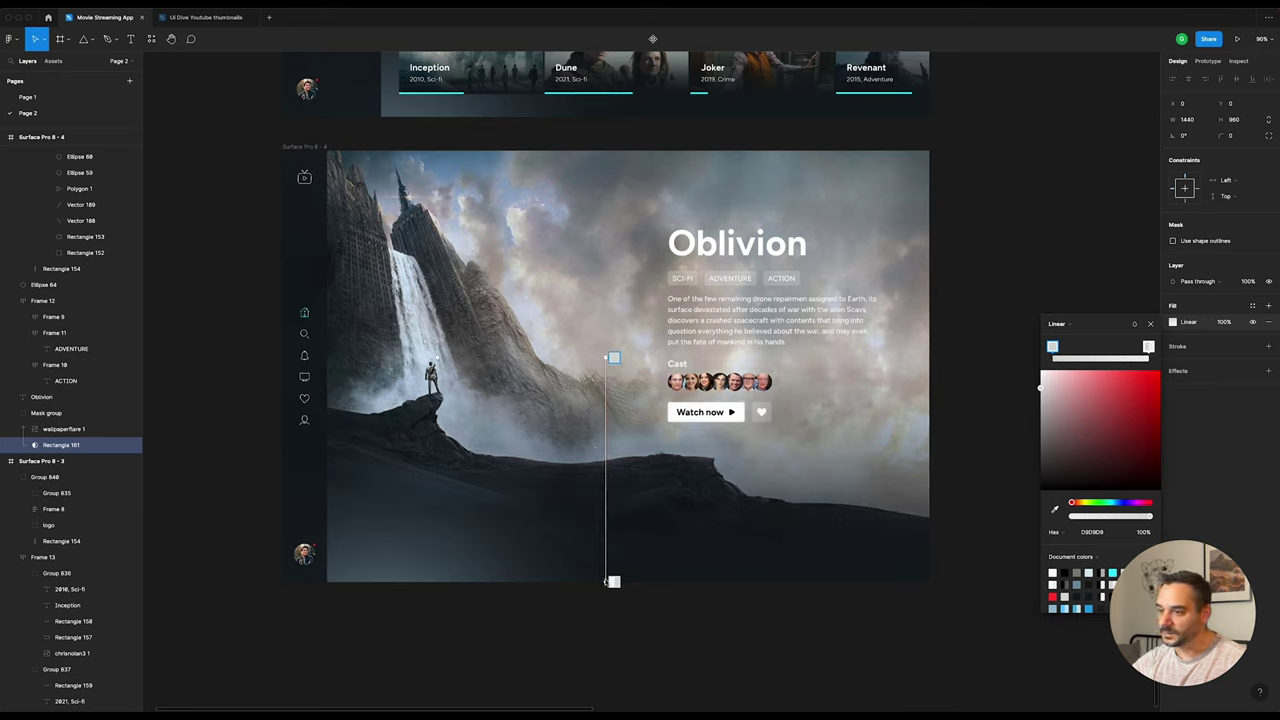
pyautogui.moveTo(607, 582)
pyautogui.mouseDown()
pyautogui.moveTo(607, 504)
pyautogui.moveTo(607, 527)
pyautogui.mouseUp()
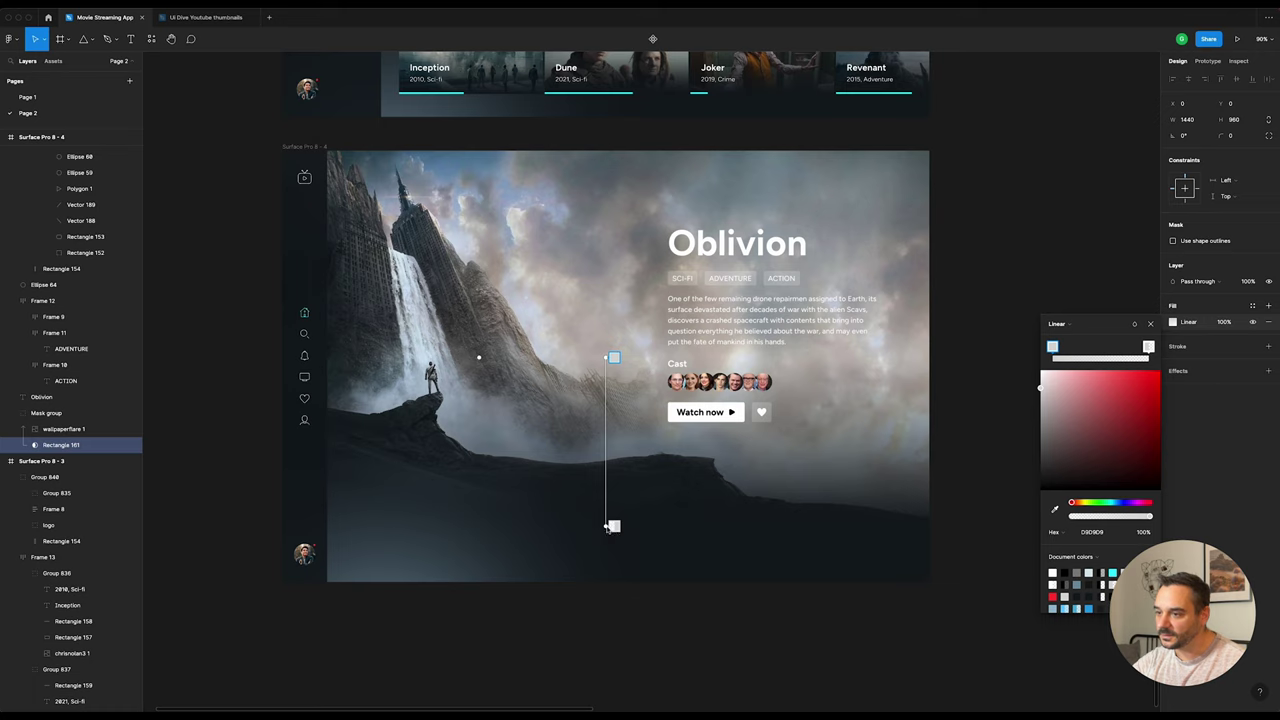
pyautogui.moveTo(607, 527); pyautogui.dragTo(615, 530)
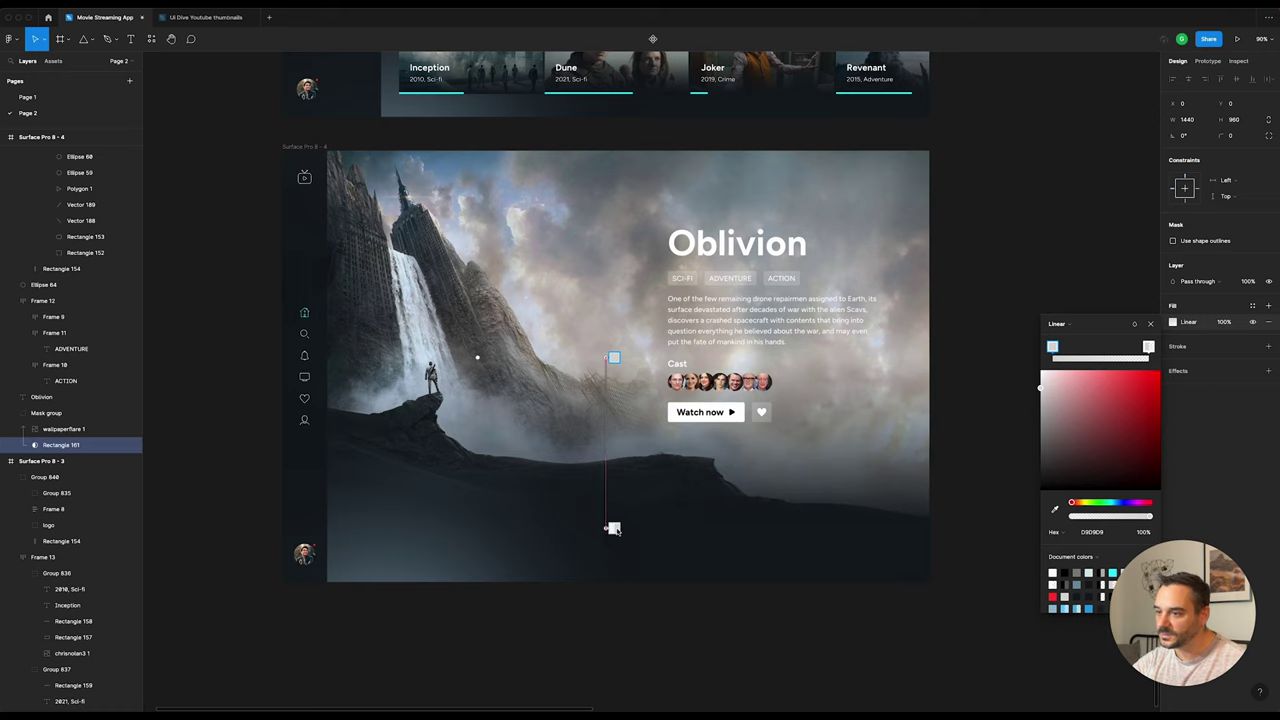
pyautogui.moveTo(606, 357); pyautogui.dragTo(607, 359)
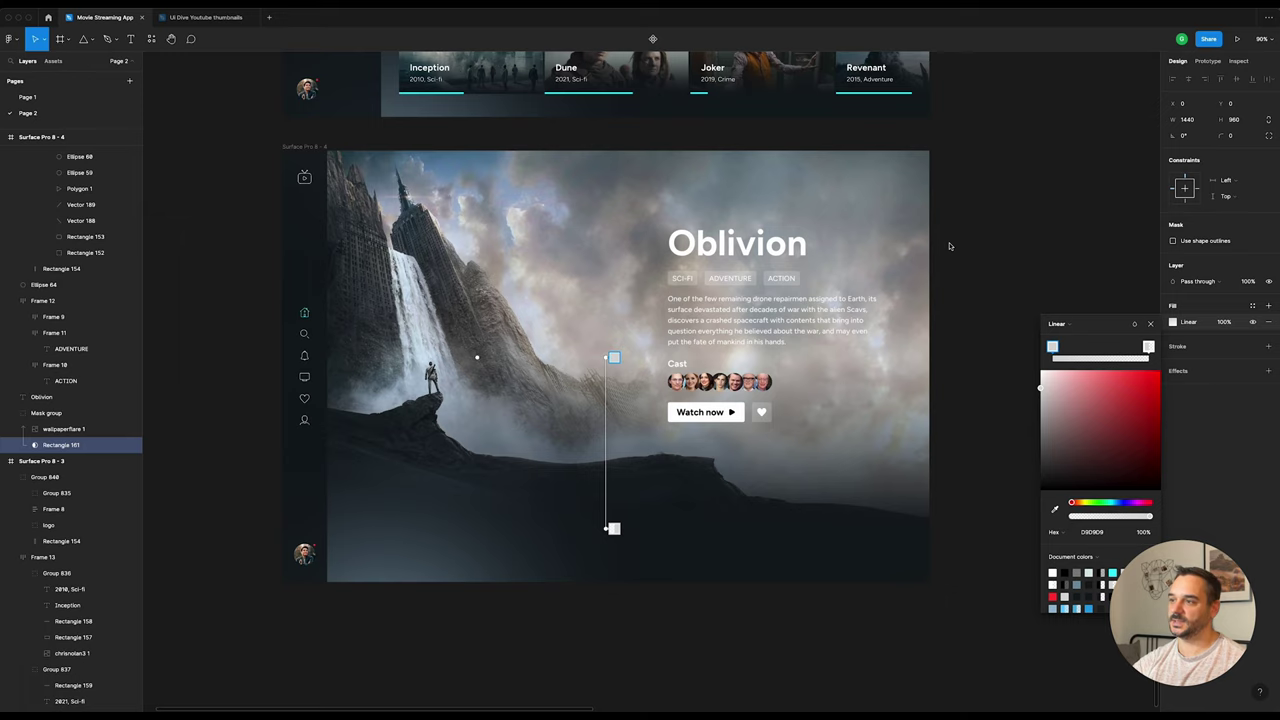
pyautogui.press('Escape')
pyautogui.press('Escape')
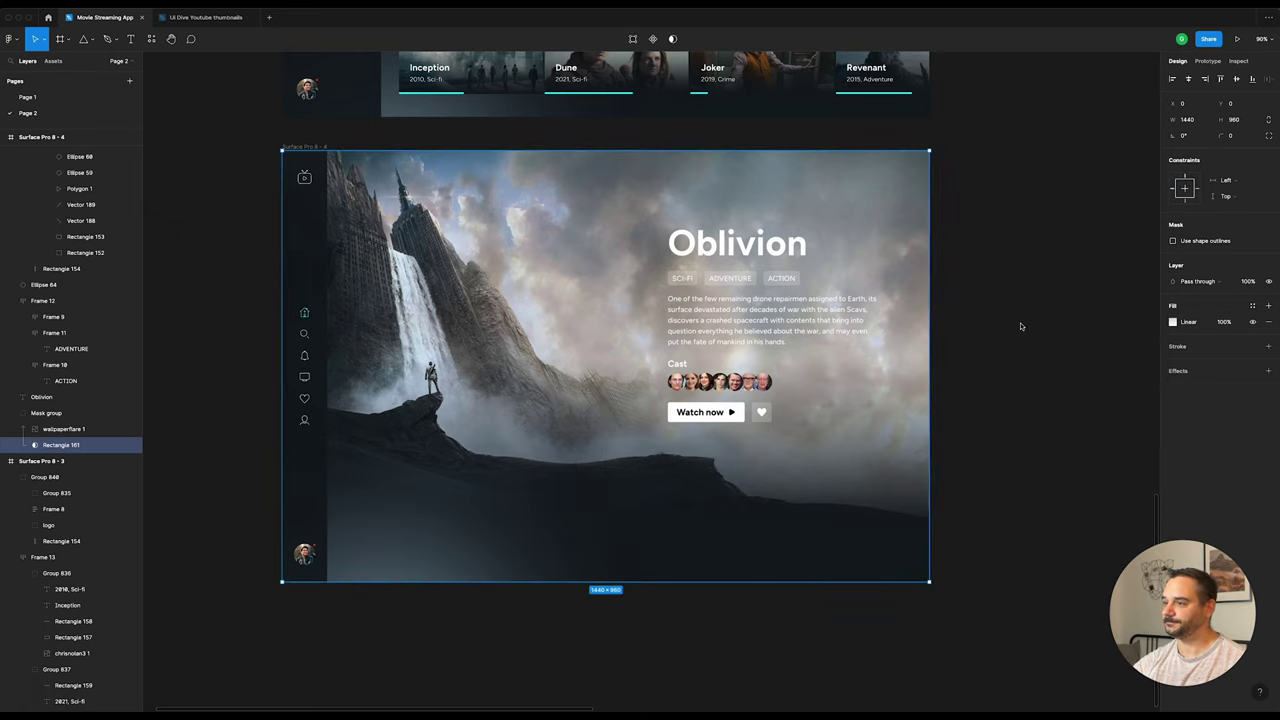
pyautogui.click(947, 332)
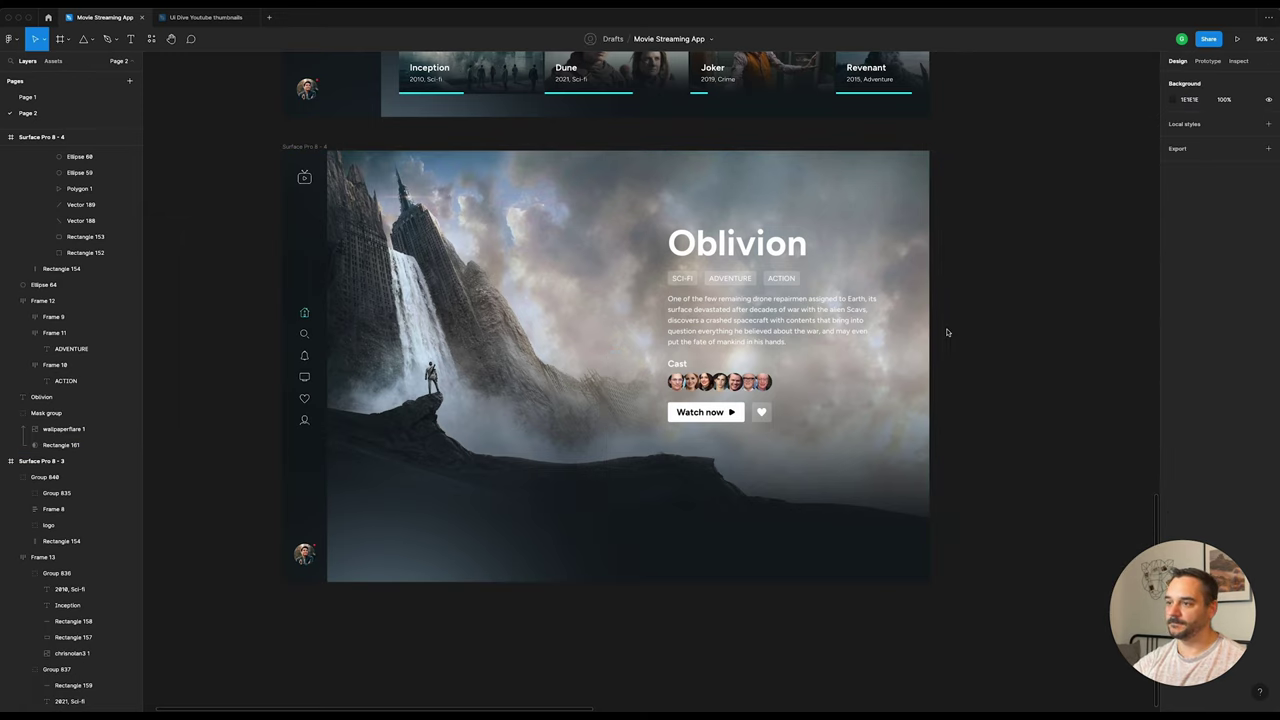
# Step: Rearrange the three stacked Oblivion stills into a horizontal row
pyautogui.scroll(-5, 845, 400)
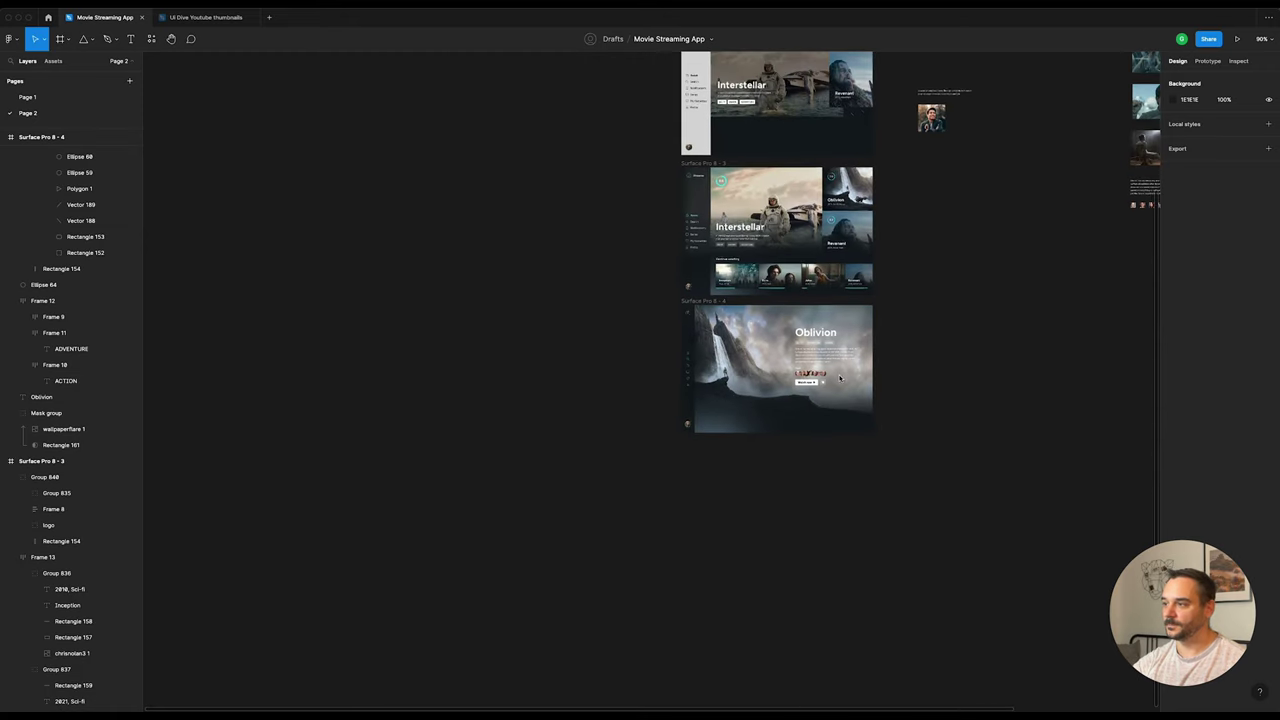
pyautogui.hscroll(5, 833, 390)
pyautogui.scroll(4, 823, 181)
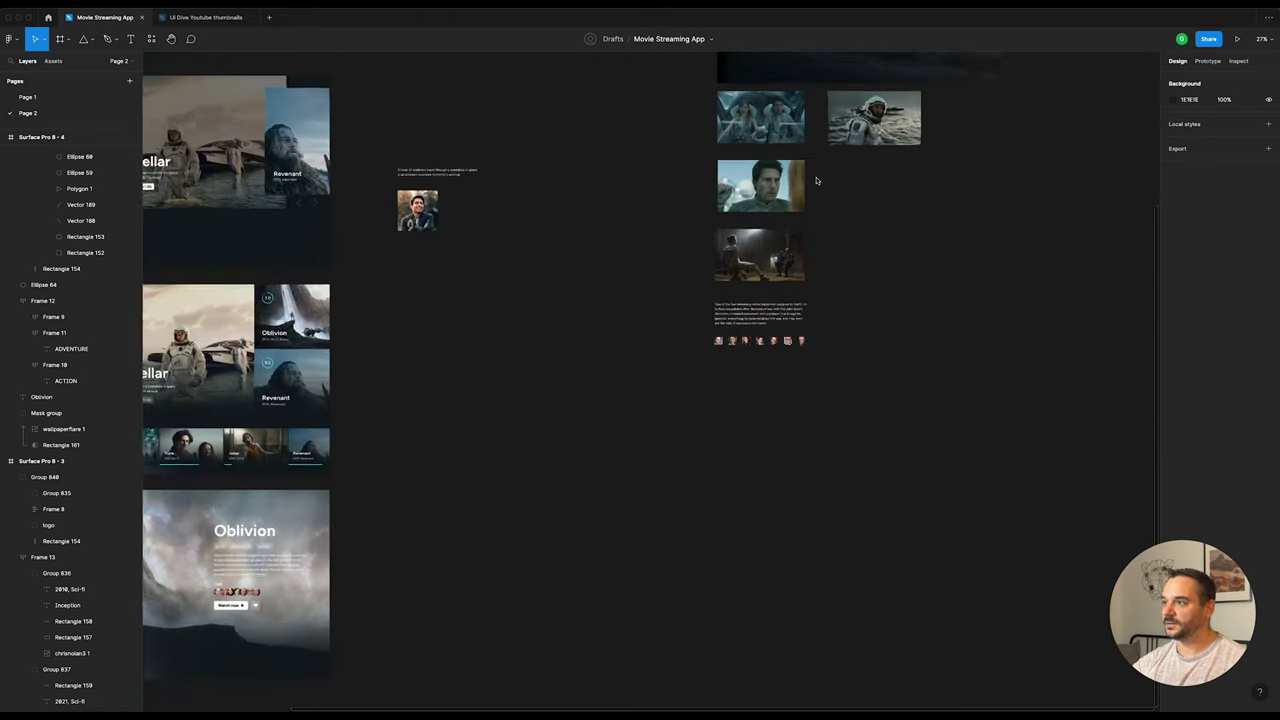
pyautogui.scroll(1, 823, 181)
pyautogui.moveTo(663, 108)
pyautogui.mouseDown()
pyautogui.moveTo(788, 266)
pyautogui.moveTo(619, 505)
pyautogui.mouseUp()
pyautogui.scroll(-5, 788, 266)
pyautogui.scroll(4, 559, 411)
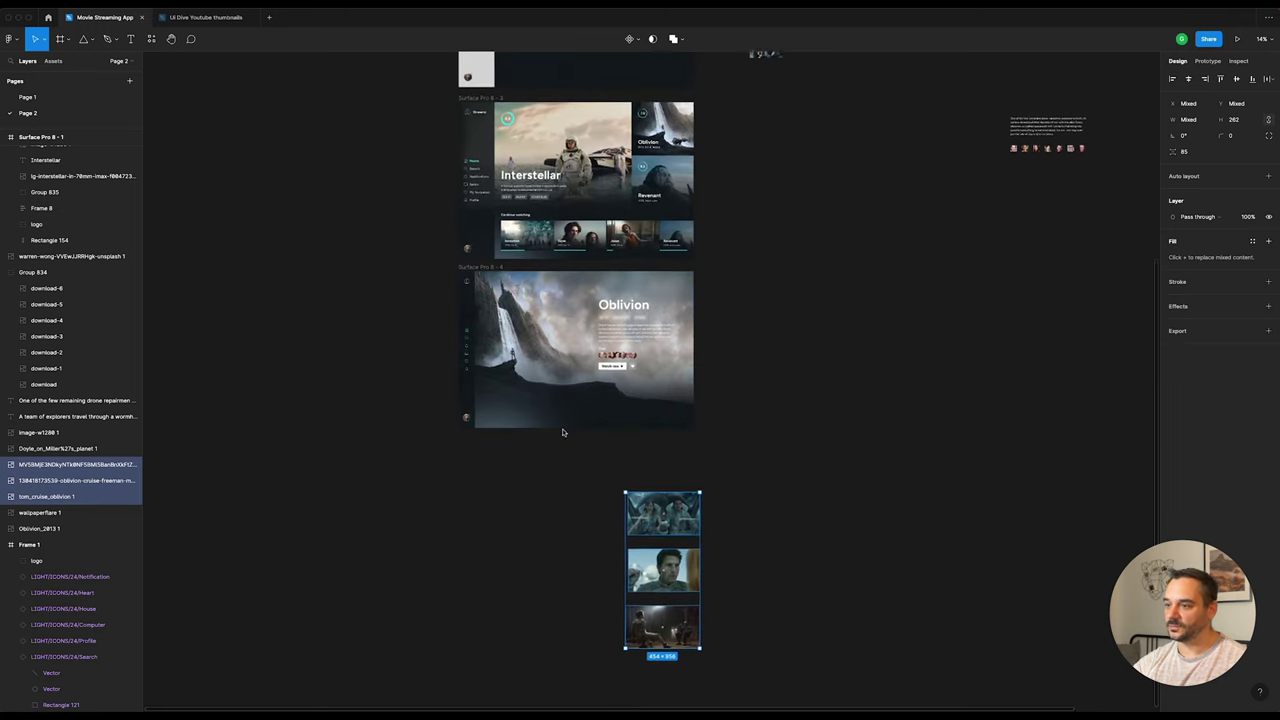
pyautogui.moveTo(690, 572); pyautogui.dragTo(774, 516)
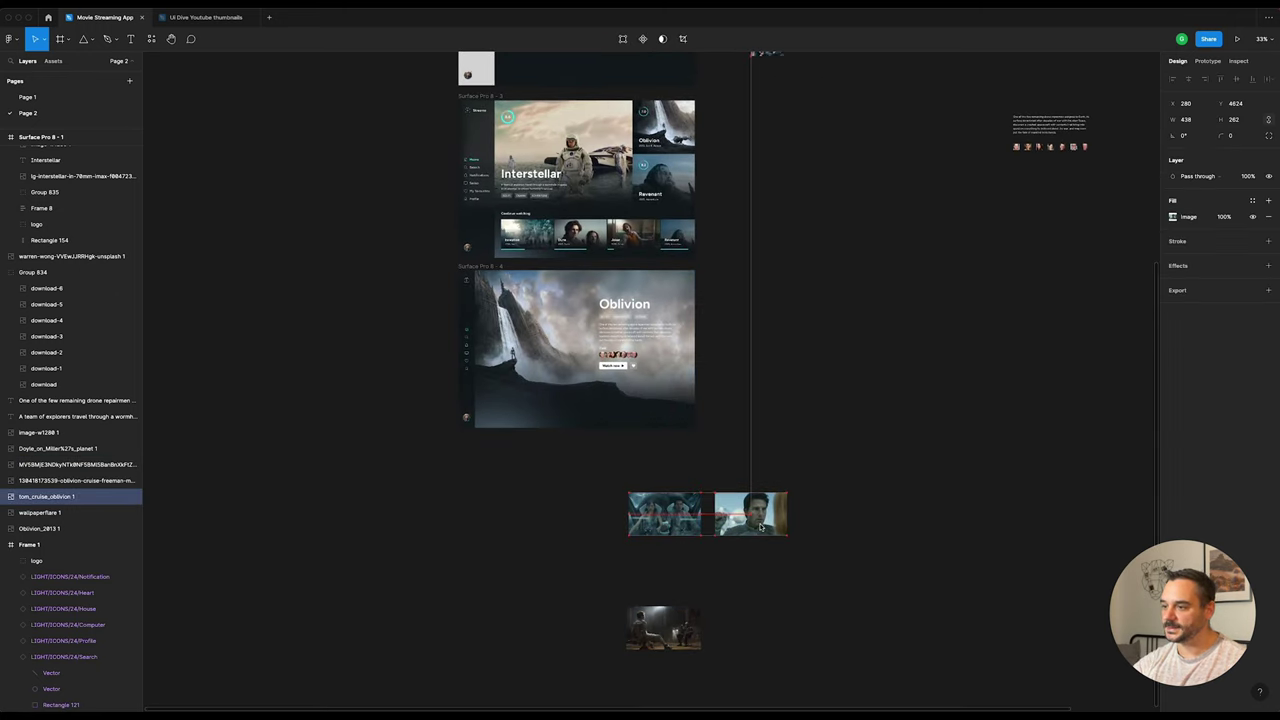
pyautogui.moveTo(682, 618)
pyautogui.mouseDown()
pyautogui.moveTo(854, 538)
pyautogui.moveTo(854, 503)
pyautogui.mouseUp()
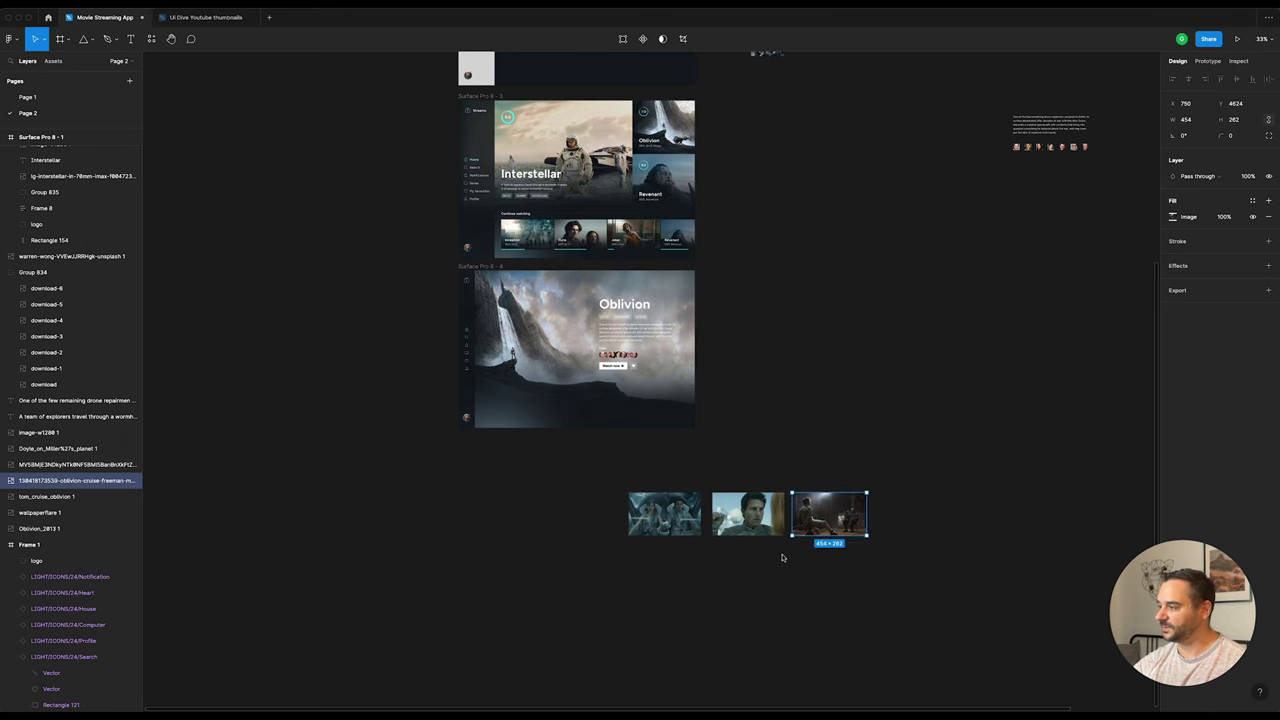
# Step: Wrap the three stills in an auto-layout frame with tighter spacing
pyautogui.scroll(3, 785, 555)
pyautogui.moveTo(507, 405); pyautogui.dragTo(1000, 591)
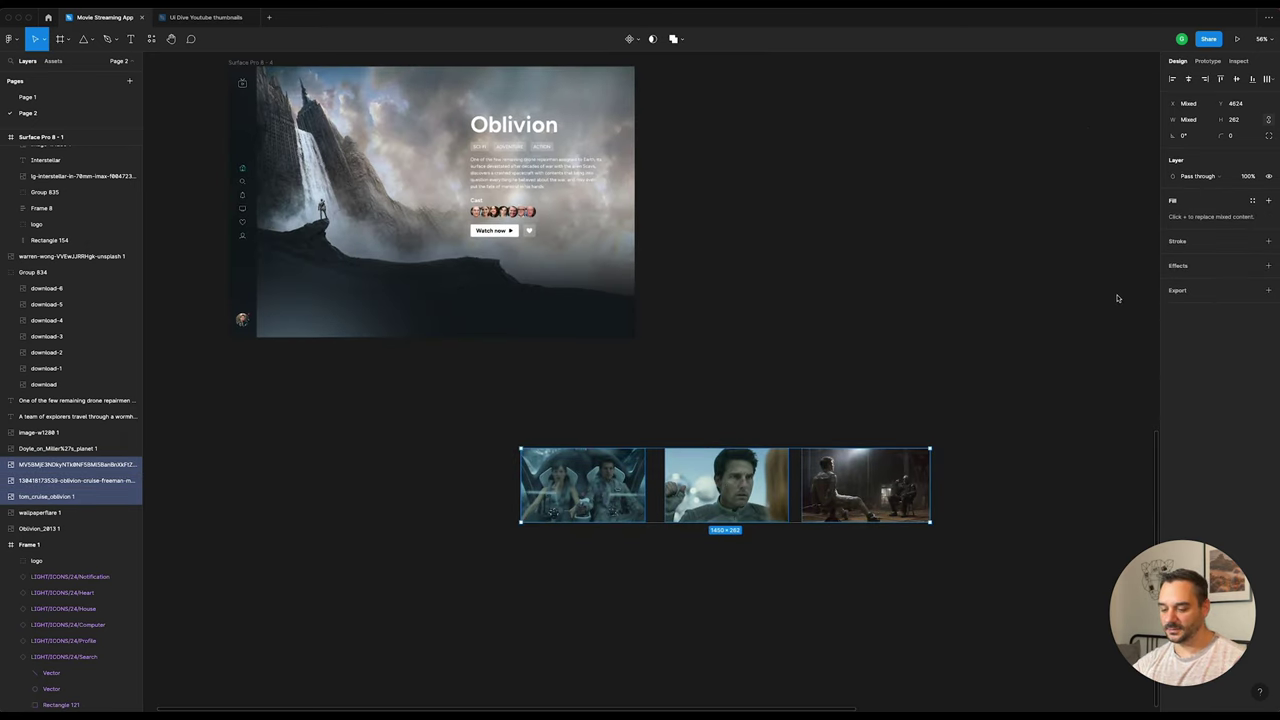
pyautogui.hotkey('shift', 'a')
pyautogui.click(1190, 243)
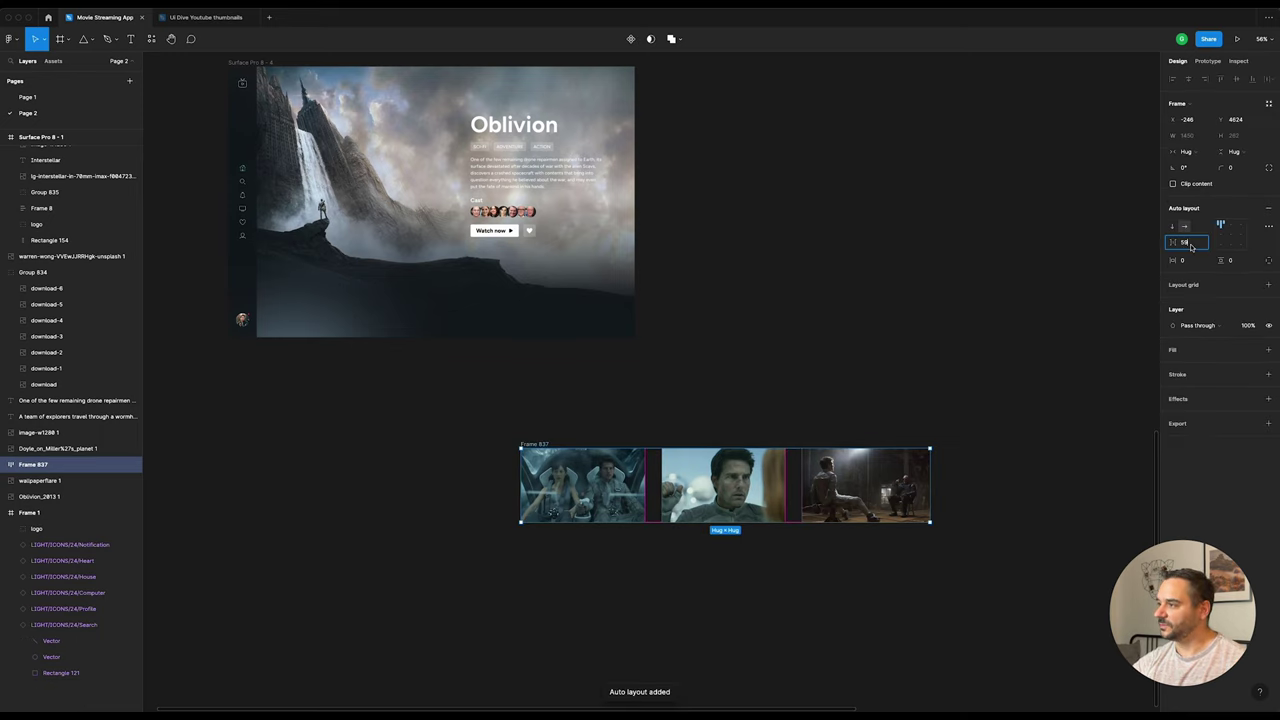
pyautogui.press('Return')
pyautogui.click(830, 209)
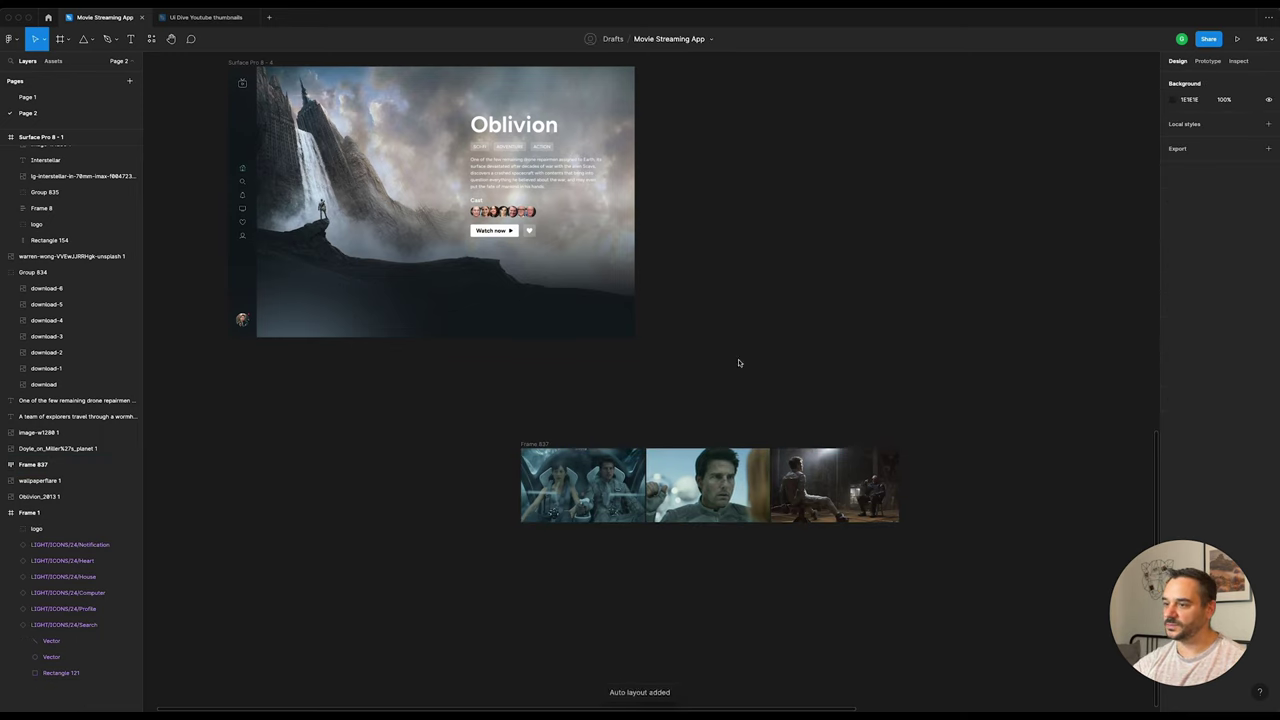
# Step: Set all three stills to Fill container for both width and height
pyautogui.scroll(-2, 649, 500)
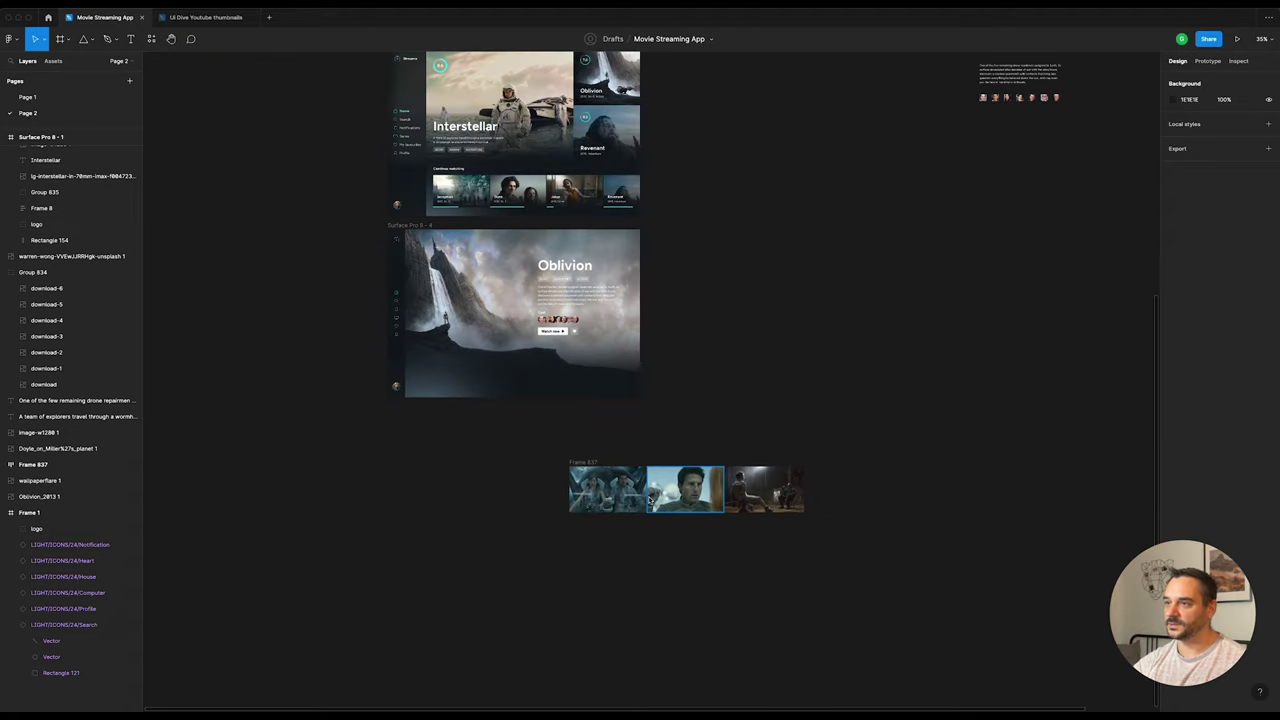
pyautogui.scroll(-2, 649, 500)
pyautogui.scroll(5, 475, 370)
pyautogui.scroll(3, 475, 370)
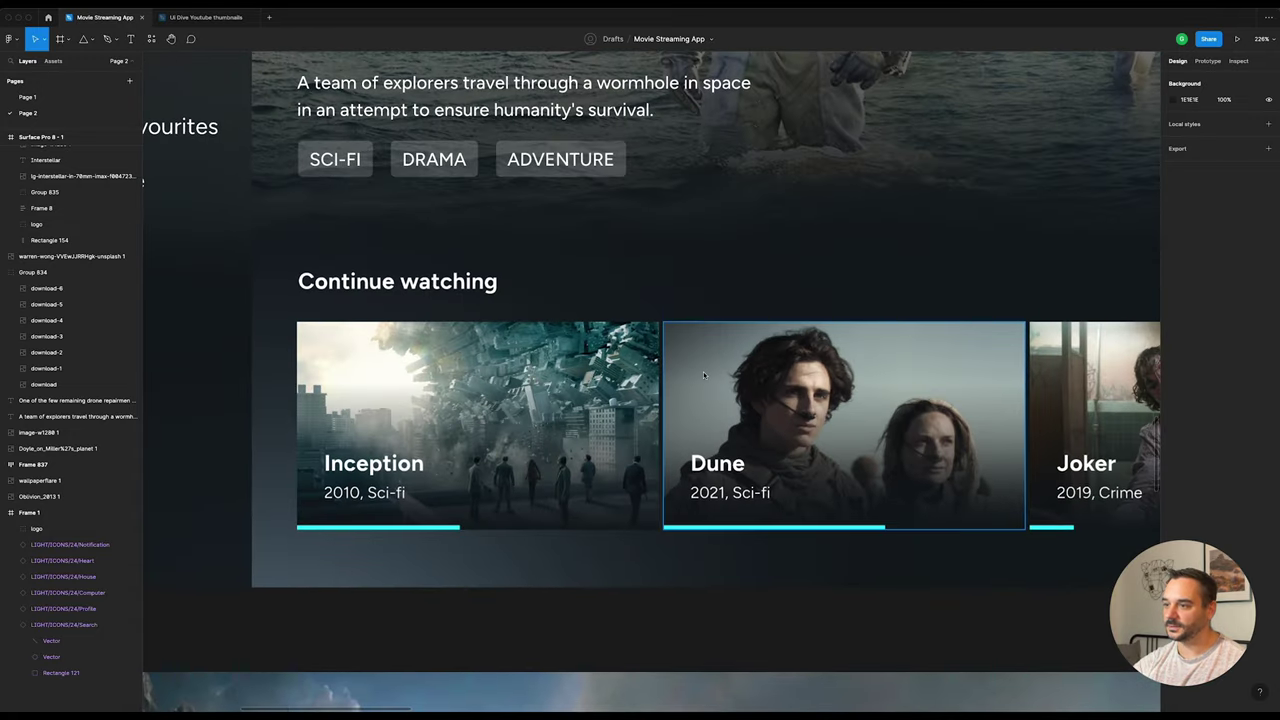
pyautogui.click(670, 390)
pyautogui.scroll(-5, 644, 387)
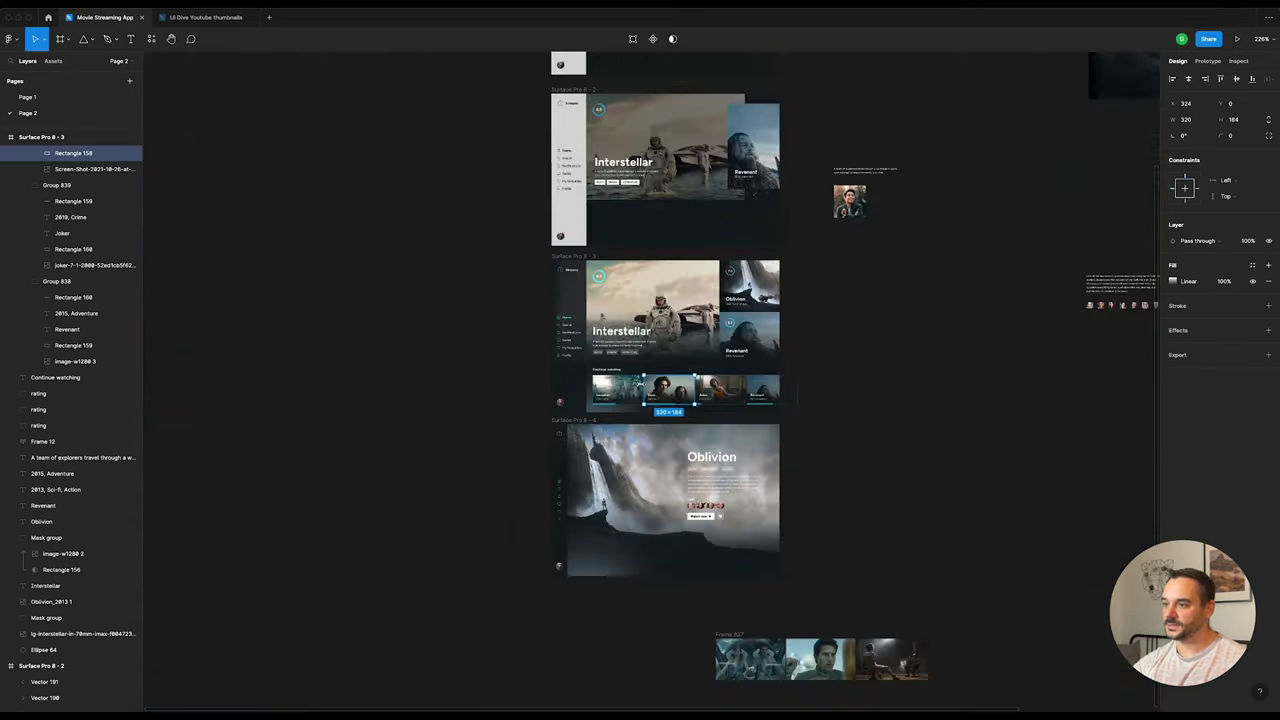
pyautogui.scroll(3, 590, 491)
pyautogui.click(590, 491)
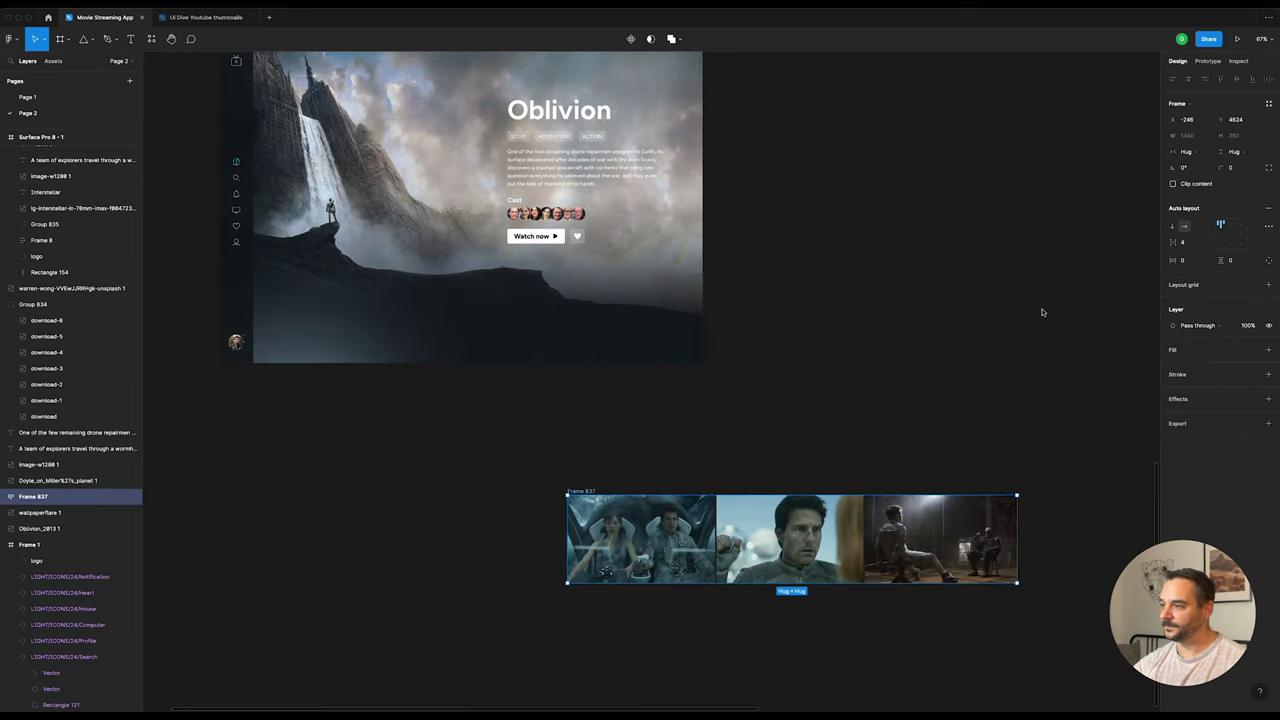
pyautogui.click(955, 540)
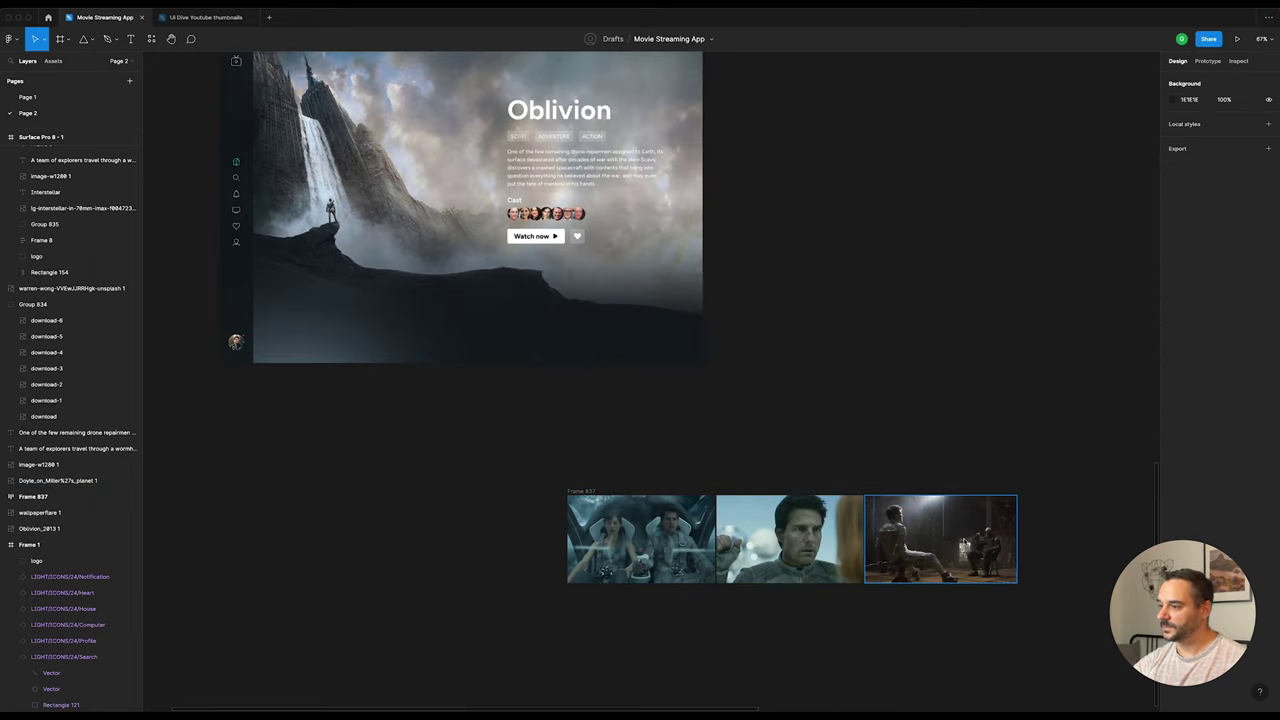
pyautogui.scroll(3, 827, 566)
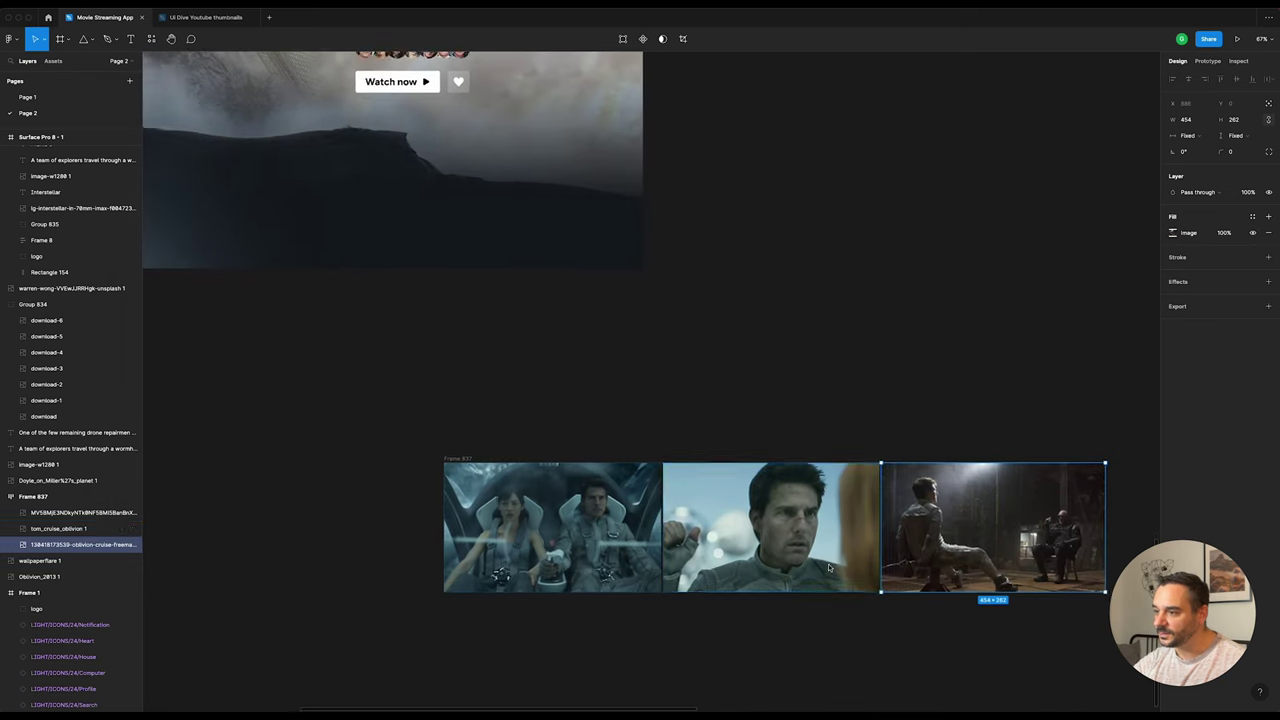
pyautogui.click(832, 606)
pyautogui.click(830, 570)
pyautogui.keyDown('shift'); pyautogui.click(928, 532); pyautogui.keyUp('shift')
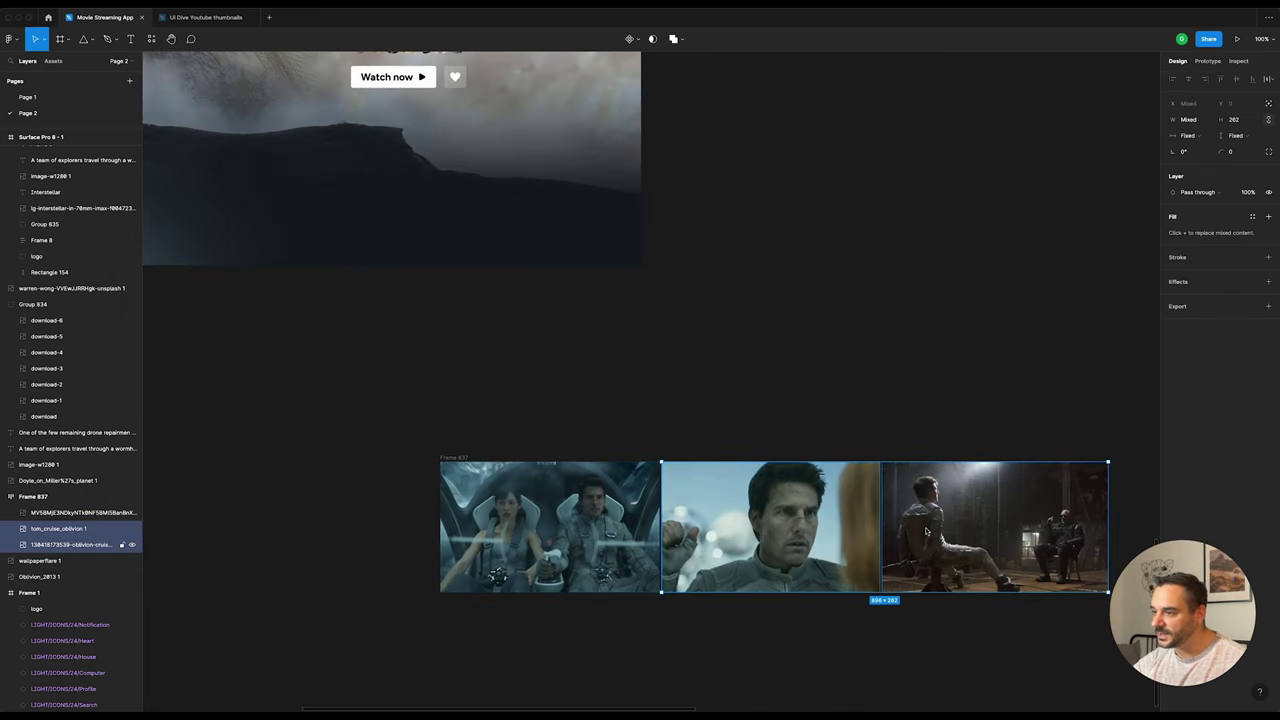
pyautogui.keyDown('shift'); pyautogui.click(619, 539); pyautogui.keyUp('shift')
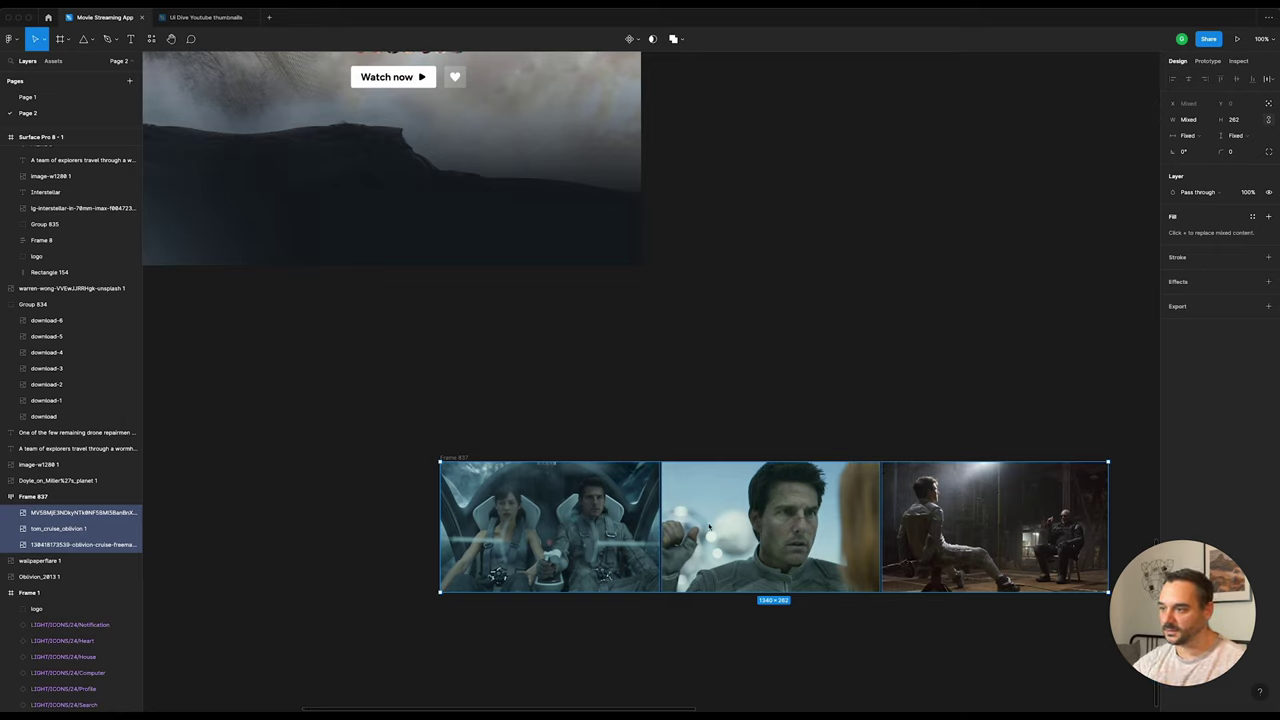
pyautogui.click(1187, 135)
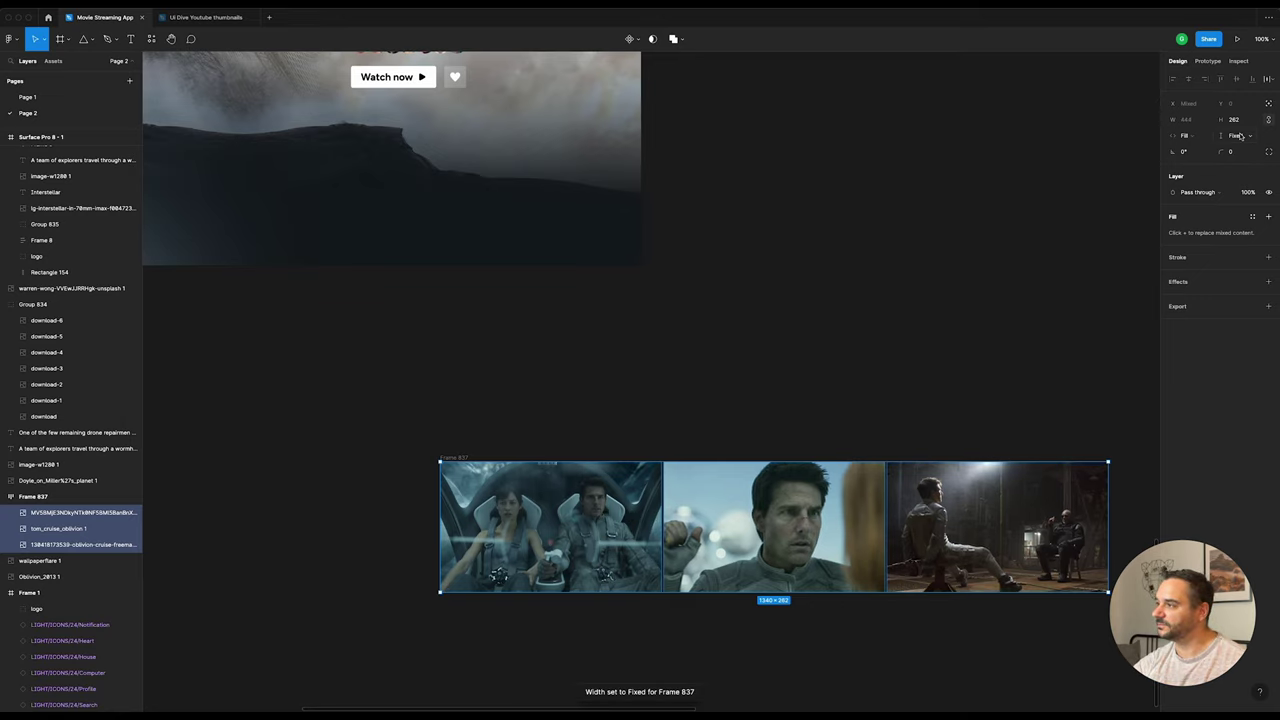
pyautogui.click(1236, 135)
pyautogui.click(734, 409)
pyautogui.scroll(-5, 730, 395)
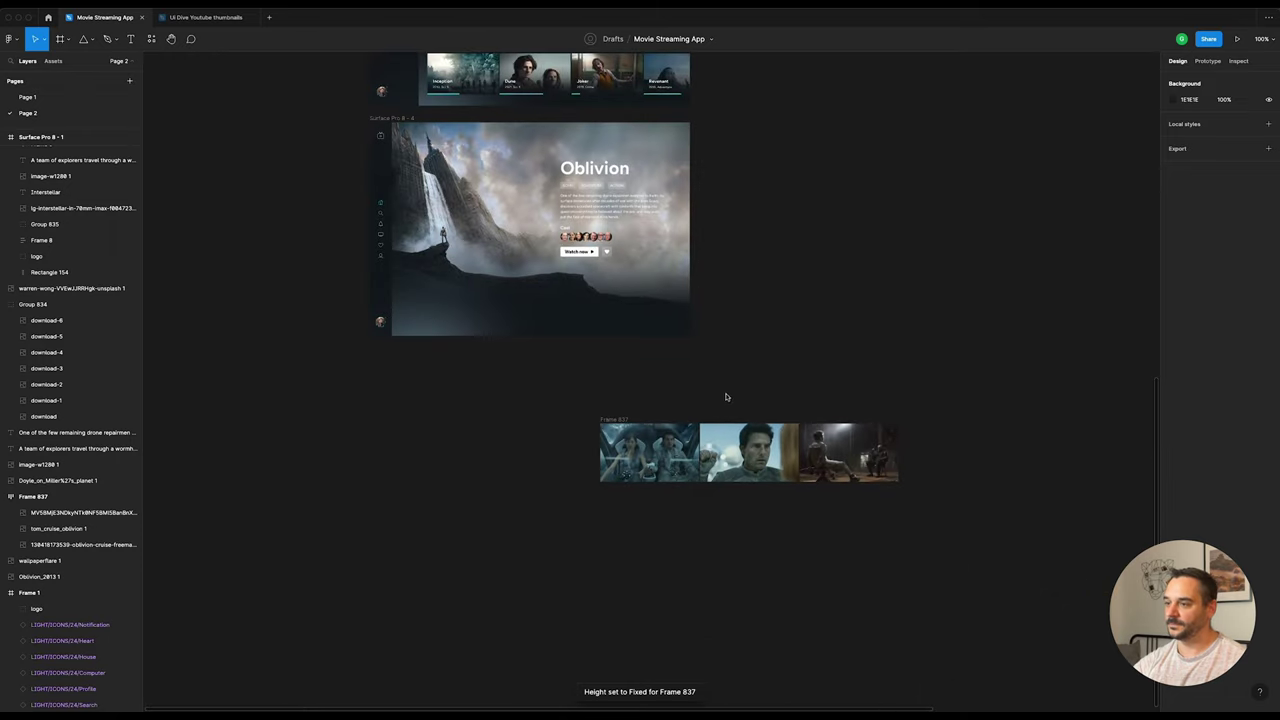
# Step: Move the whole three-still row into the Oblivion page frame
pyautogui.moveTo(613, 423); pyautogui.dragTo(519, 300)
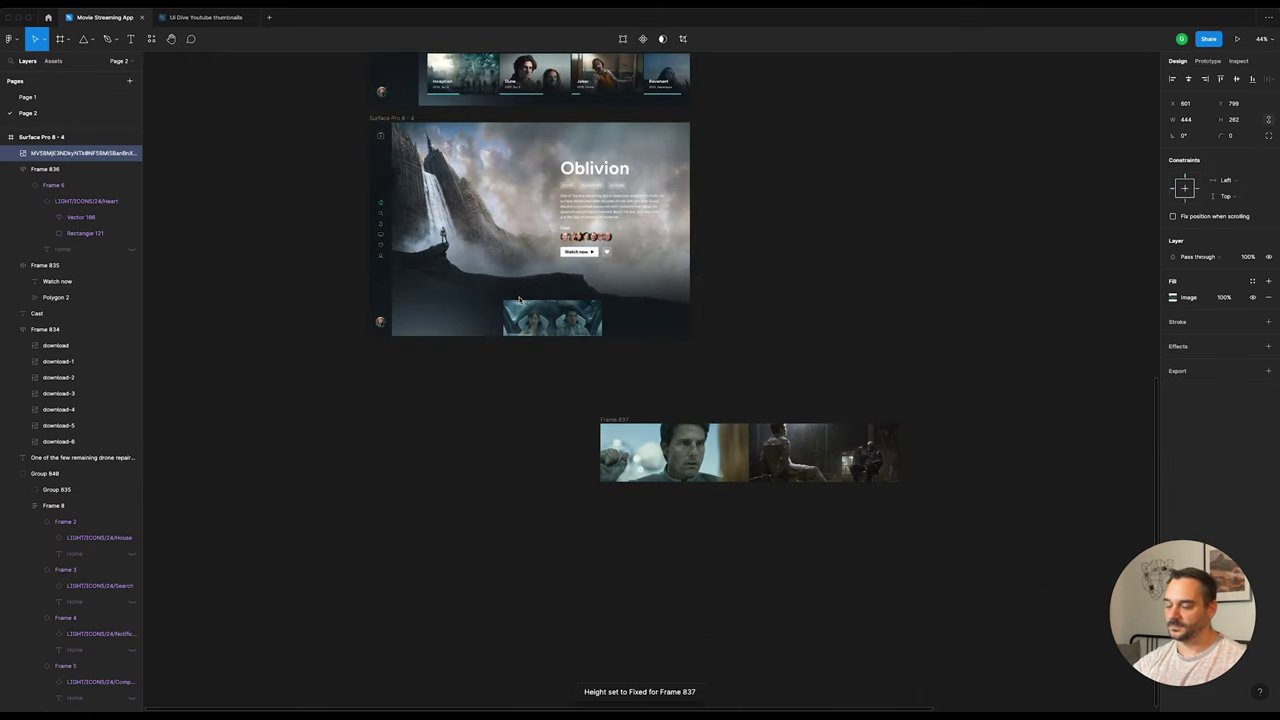
pyautogui.hotkey('ctrl', 'z')
pyautogui.click(619, 420)
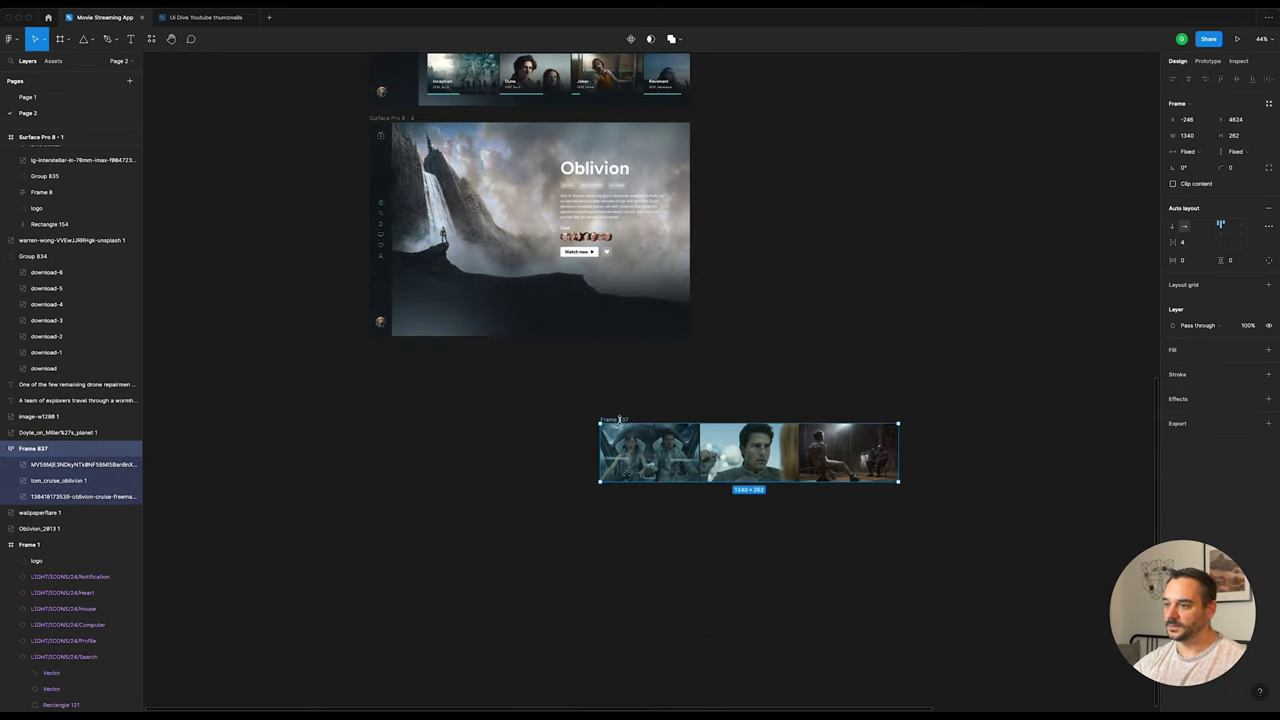
pyautogui.moveTo(675, 455); pyautogui.dragTo(450, 275)
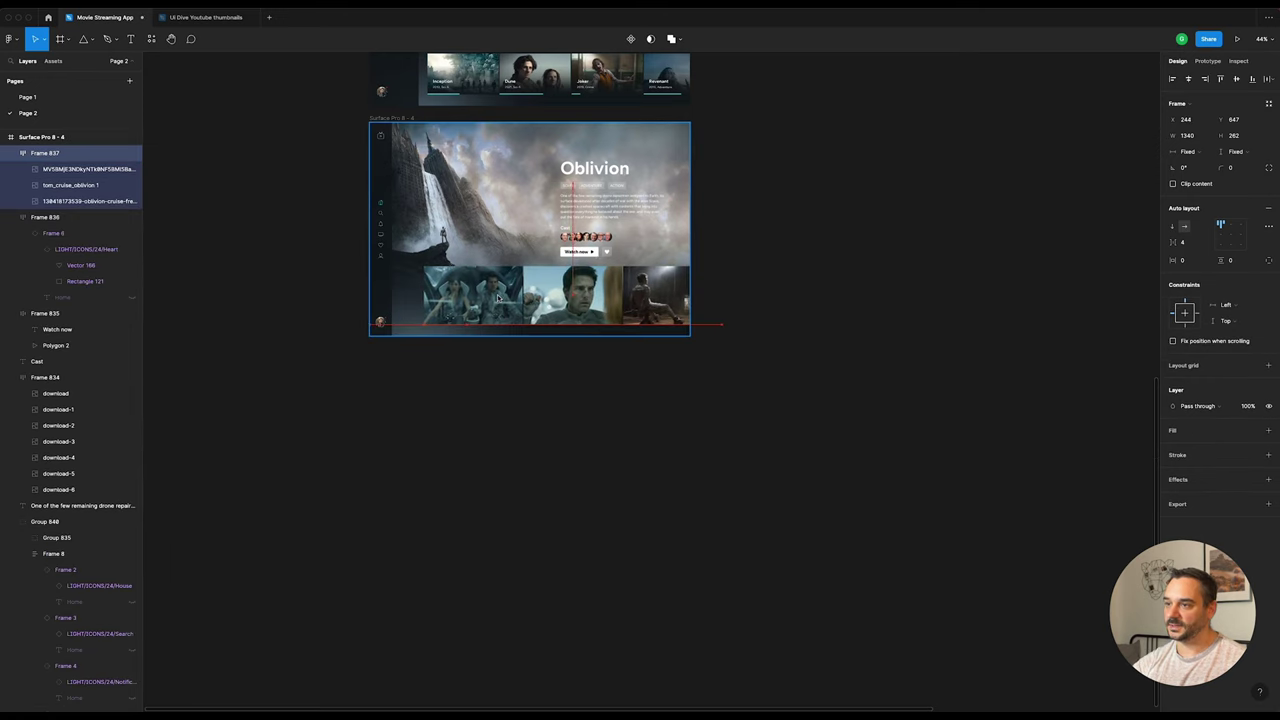
# Step: Shrink the still row from its corner handle to roughly 892×131, then smaller
pyautogui.scroll(5, 667, 285)
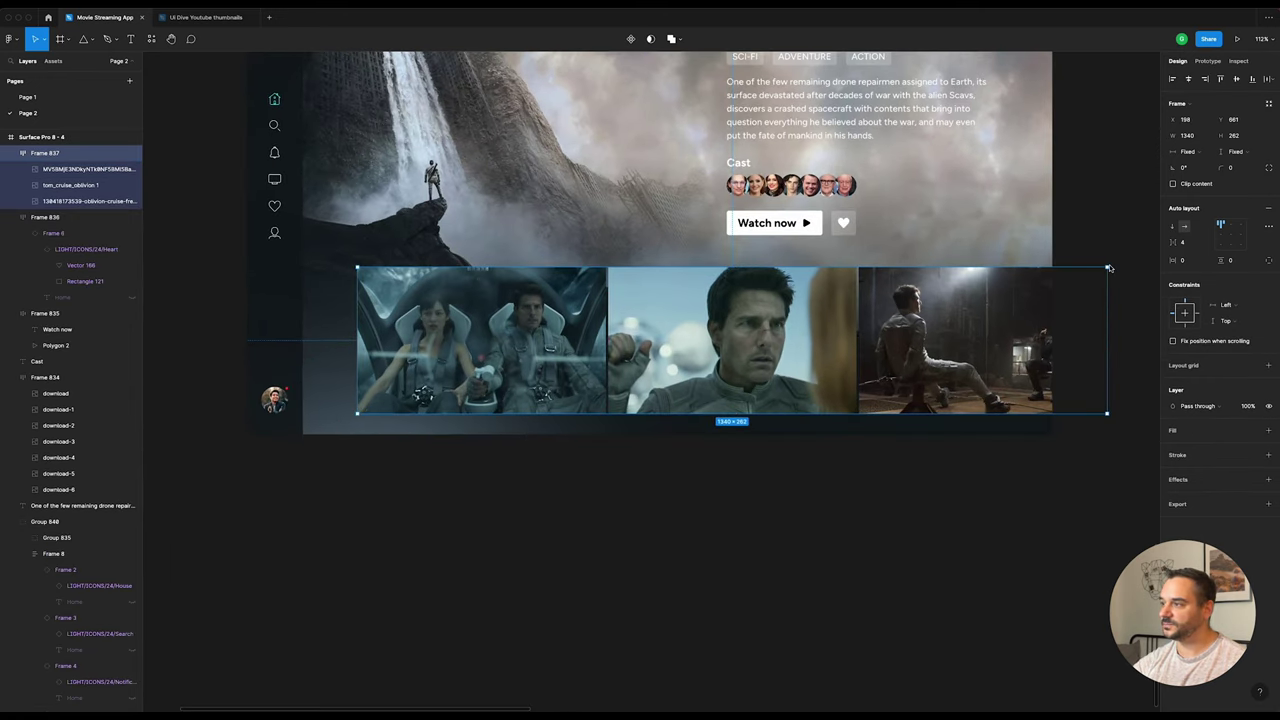
pyautogui.moveTo(1107, 269)
pyautogui.mouseDown()
pyautogui.moveTo(771, 280)
pyautogui.moveTo(744, 341)
pyautogui.moveTo(828, 323)
pyautogui.moveTo(856, 268)
pyautogui.moveTo(794, 280)
pyautogui.moveTo(766, 306)
pyautogui.moveTo(791, 317)
pyautogui.moveTo(792, 335)
pyautogui.mouseUp()
pyautogui.press('Return')
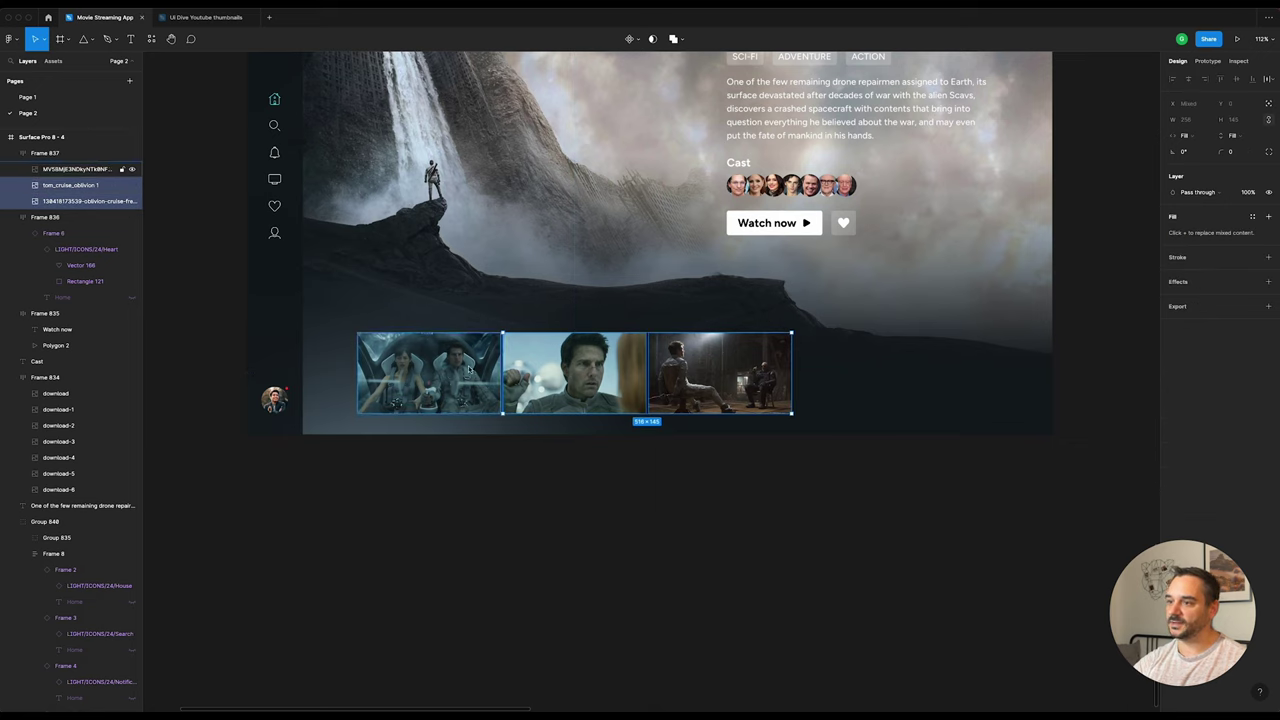
pyautogui.click(934, 443)
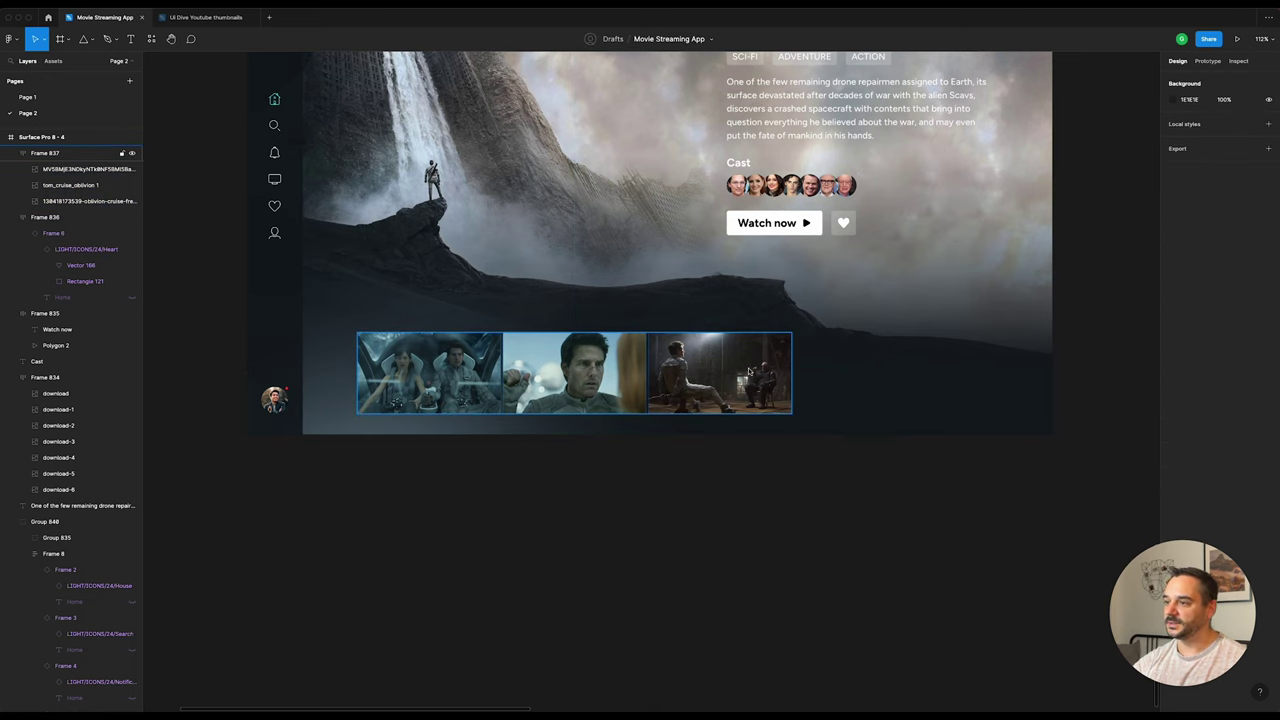
pyautogui.click(788, 340)
pyautogui.moveTo(792, 337)
pyautogui.mouseDown()
pyautogui.moveTo(763, 303)
pyautogui.moveTo(720, 320)
pyautogui.moveTo(619, 313)
pyautogui.moveTo(675, 324)
pyautogui.mouseUp()
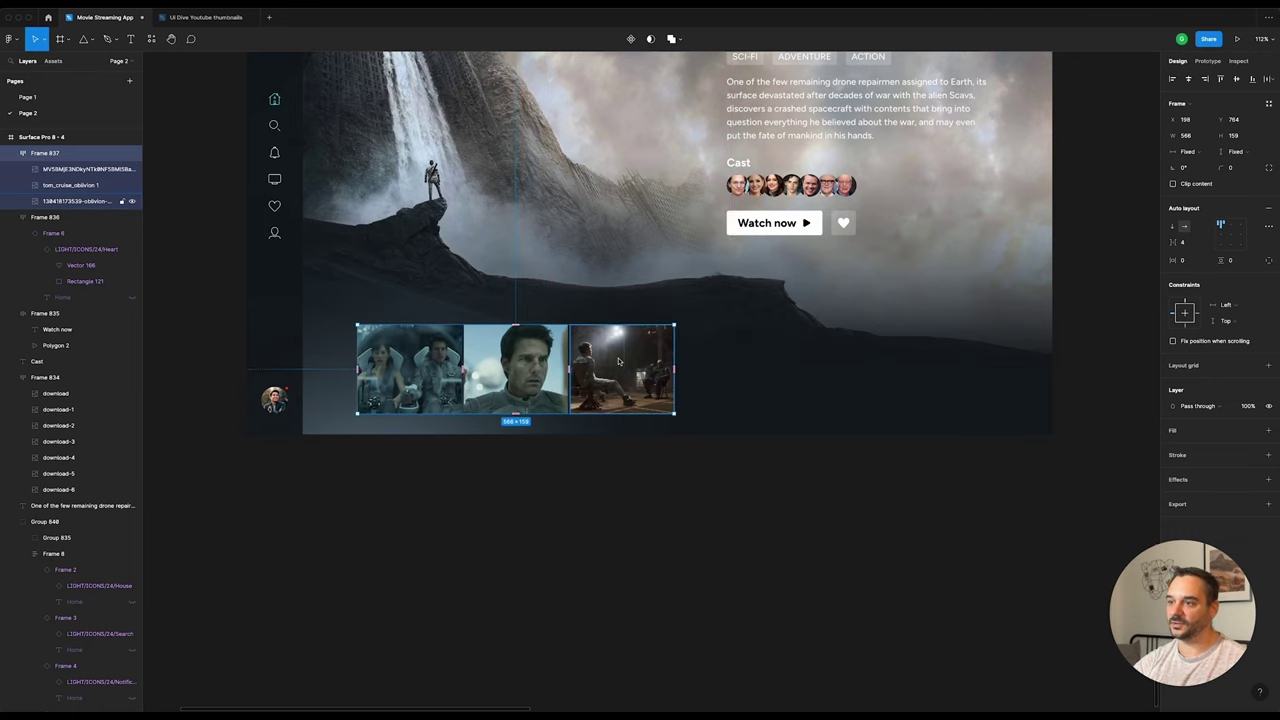
# Step: Reselect the still row and resize it to exactly 660×126
pyautogui.click(622, 368)
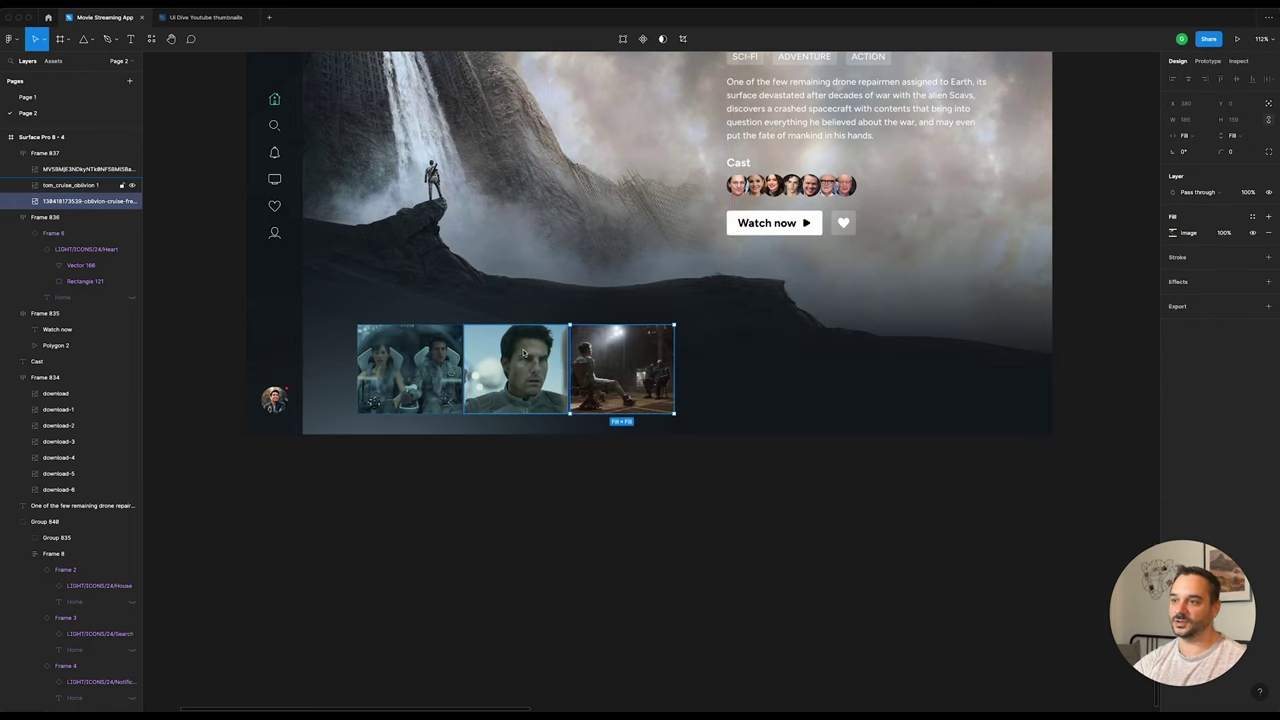
pyautogui.click(522, 354)
pyautogui.click(449, 355)
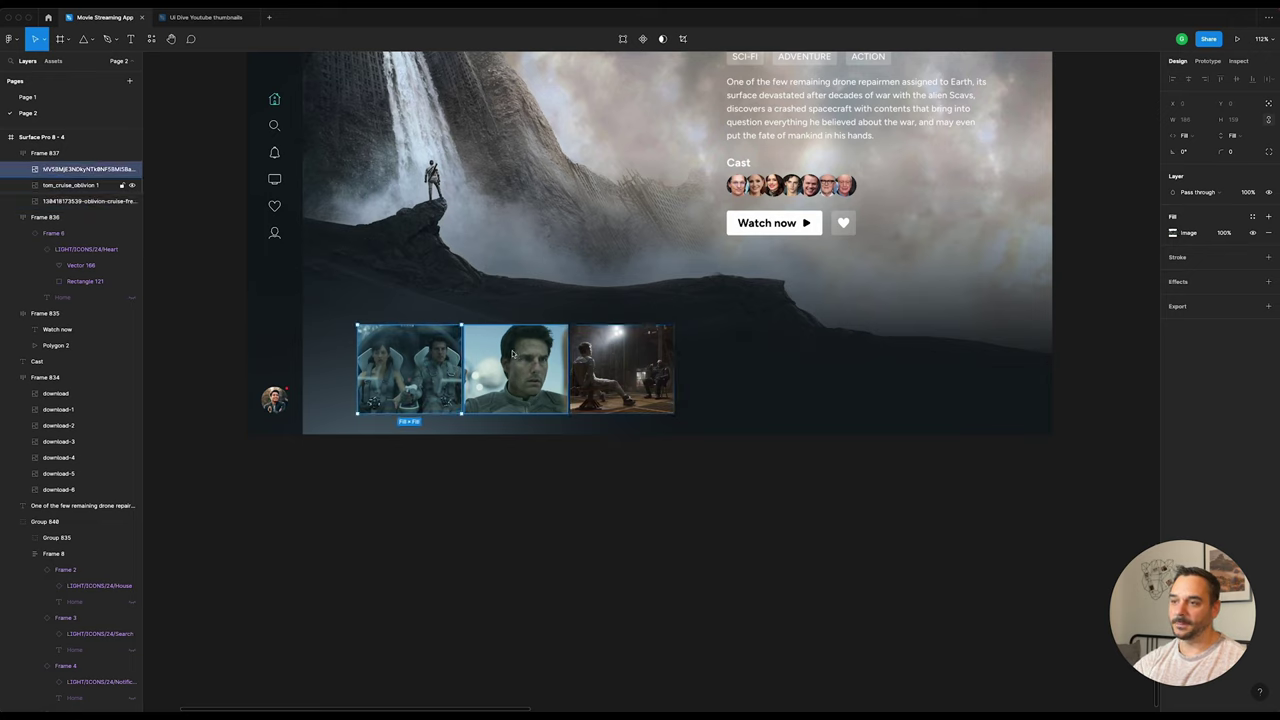
pyautogui.keyDown('shift'); pyautogui.click(515, 370); pyautogui.keyUp('shift')
pyautogui.keyDown('shift'); pyautogui.click(620, 370); pyautogui.keyUp('shift')
pyautogui.click(657, 486)
pyautogui.click(568, 372)
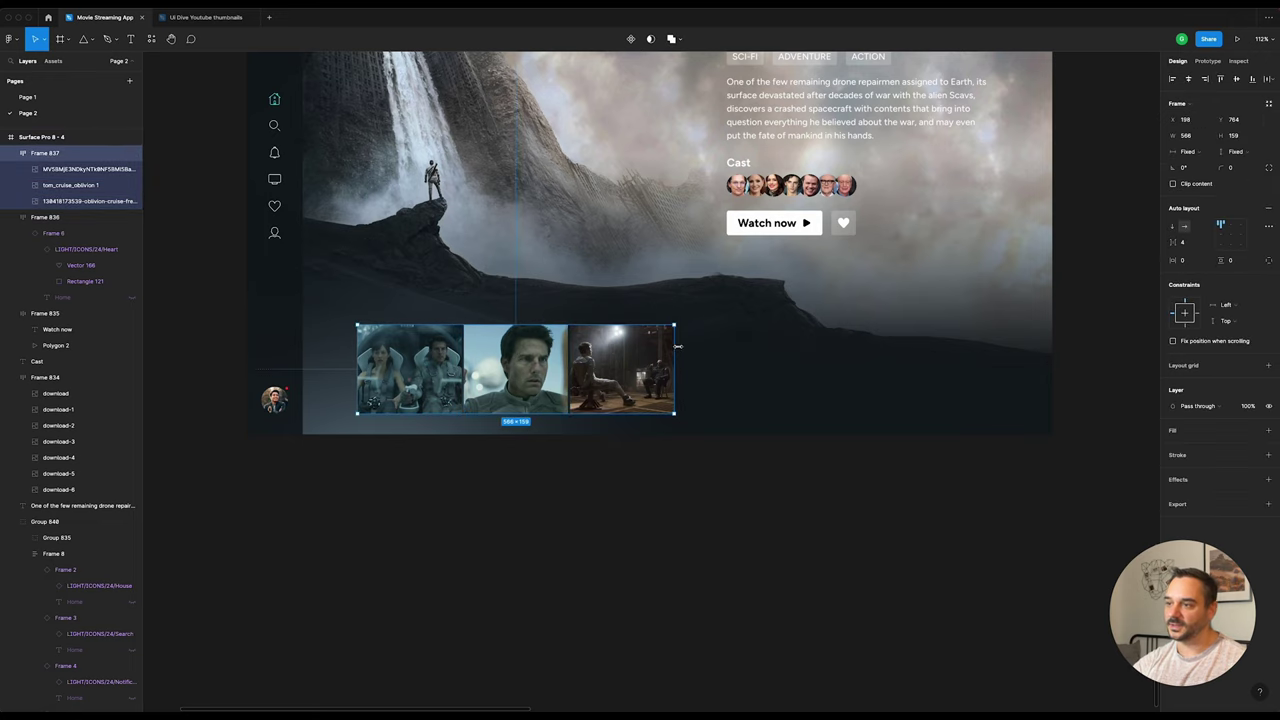
pyautogui.moveTo(675, 327)
pyautogui.mouseDown()
pyautogui.moveTo(737, 313)
pyautogui.moveTo(727, 345)
pyautogui.mouseUp()
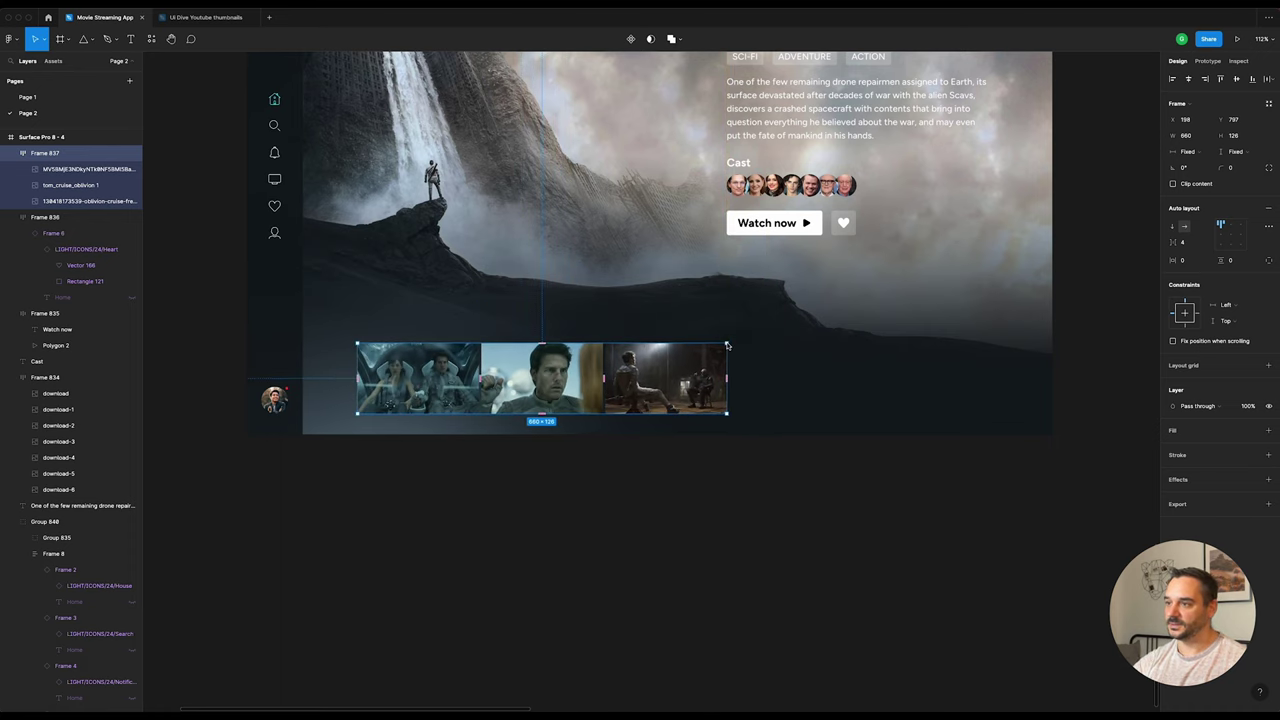
pyautogui.scroll(5, 600, 350)
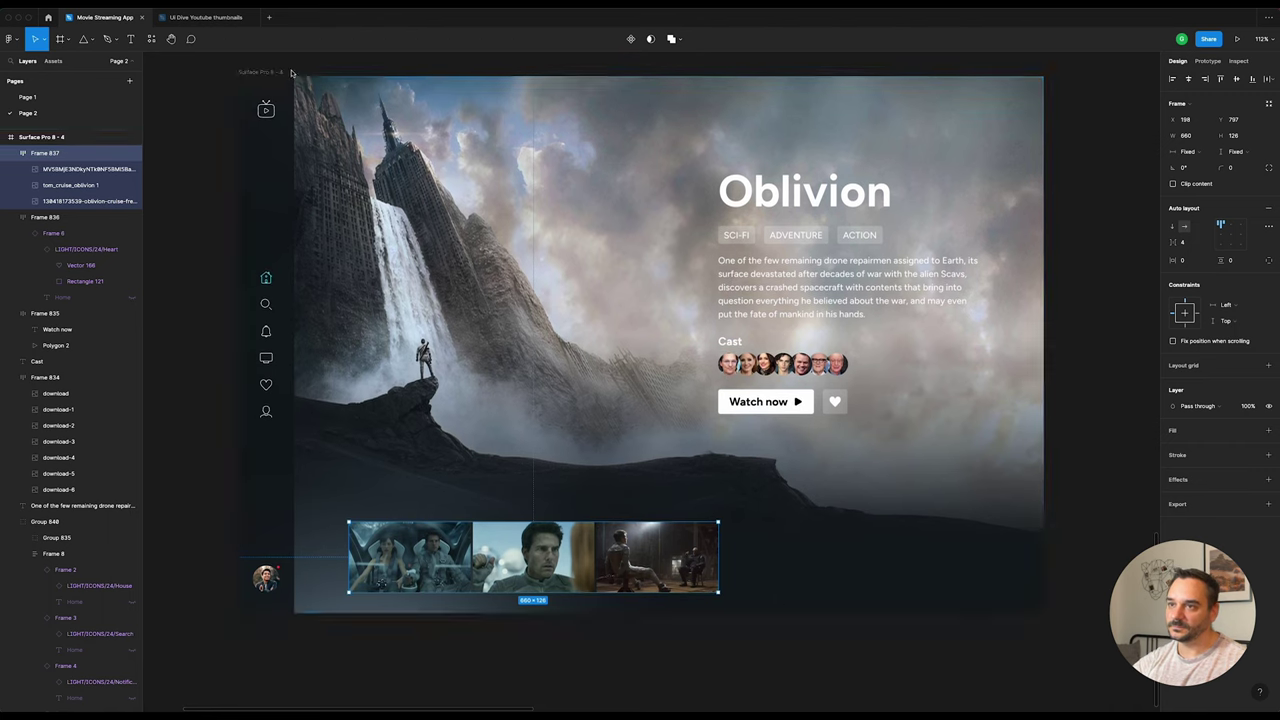
pyautogui.click(279, 73)
# Step: Show the 12-column grid, move the still row to x 140 and widen it to 680×126
pyautogui.click(1251, 233)
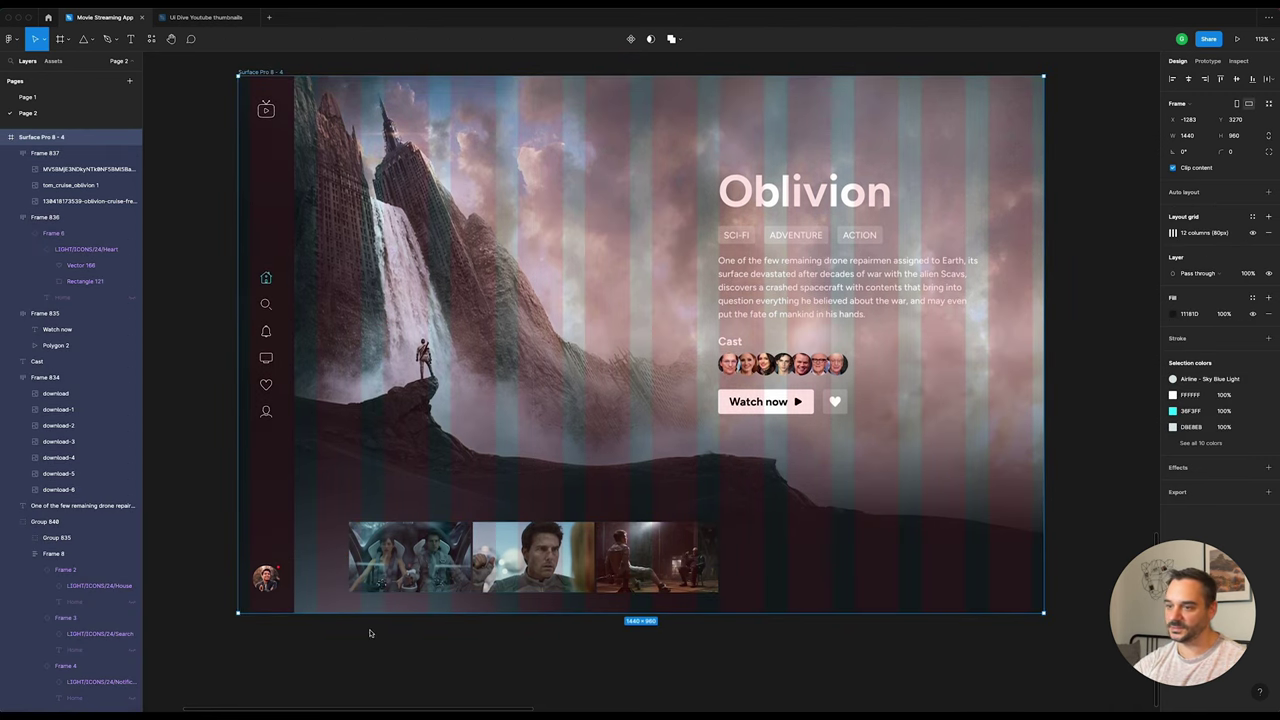
pyautogui.scroll(3, 412, 610)
pyautogui.click(423, 507)
pyautogui.moveTo(423, 507); pyautogui.dragTo(405, 511)
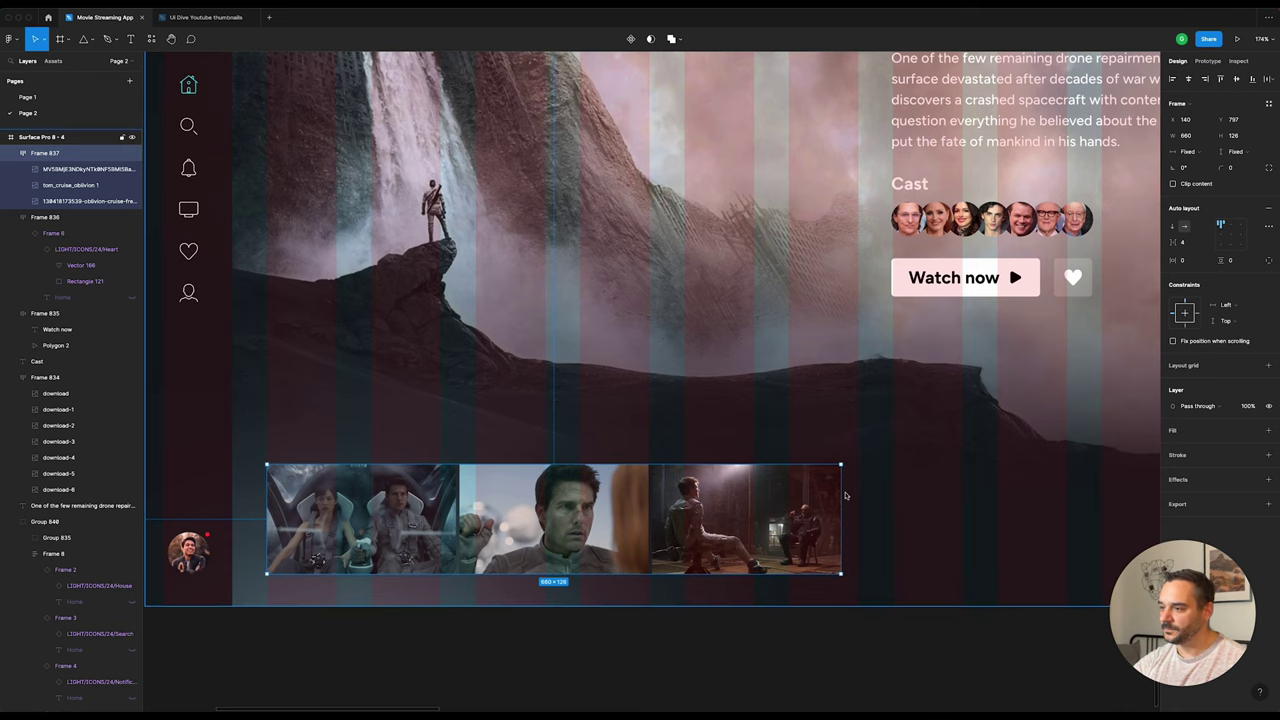
pyautogui.moveTo(841, 491); pyautogui.dragTo(857, 517)
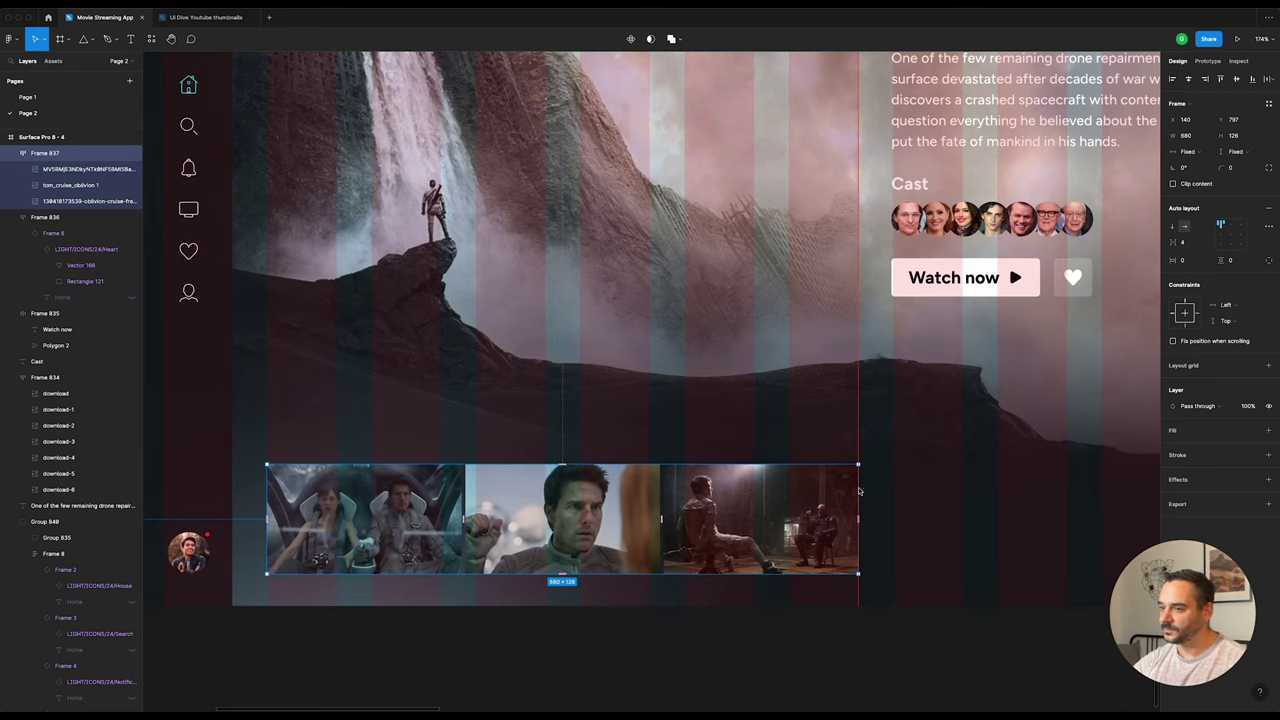
pyautogui.scroll(-5, 851, 630)
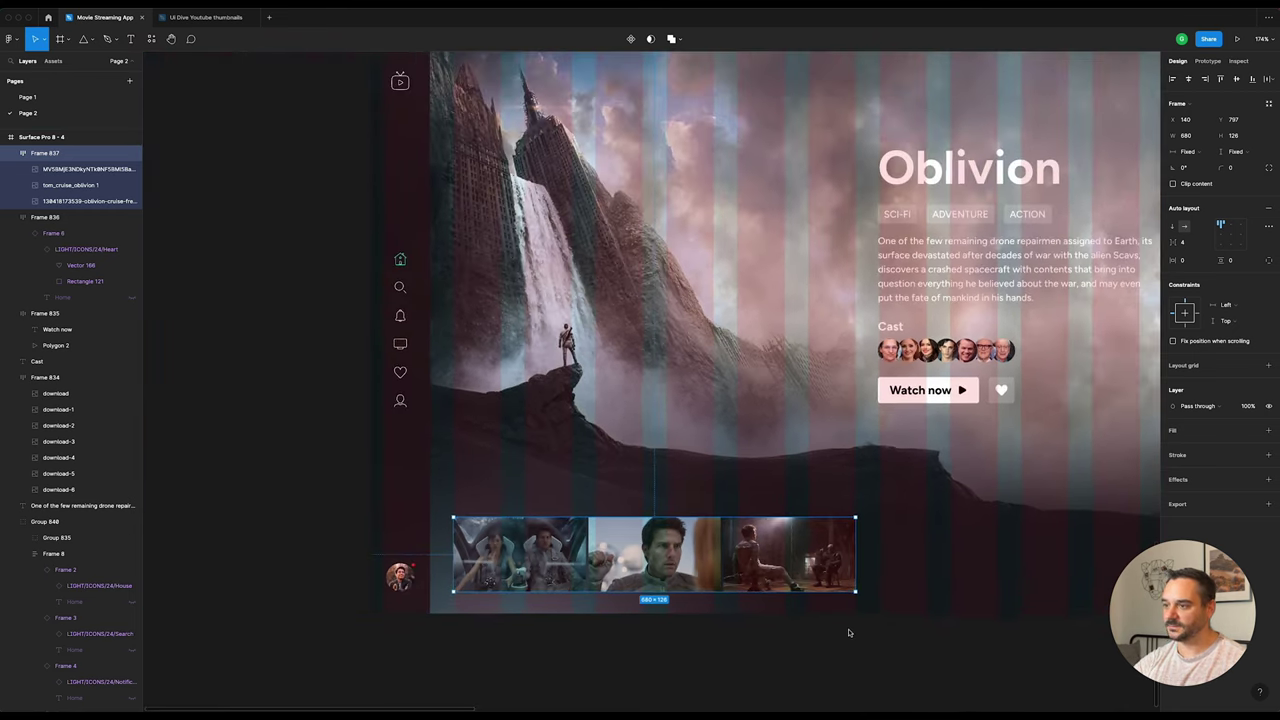
pyautogui.click(900, 640)
pyautogui.hscroll(1, 942, 643)
pyautogui.click(602, 577)
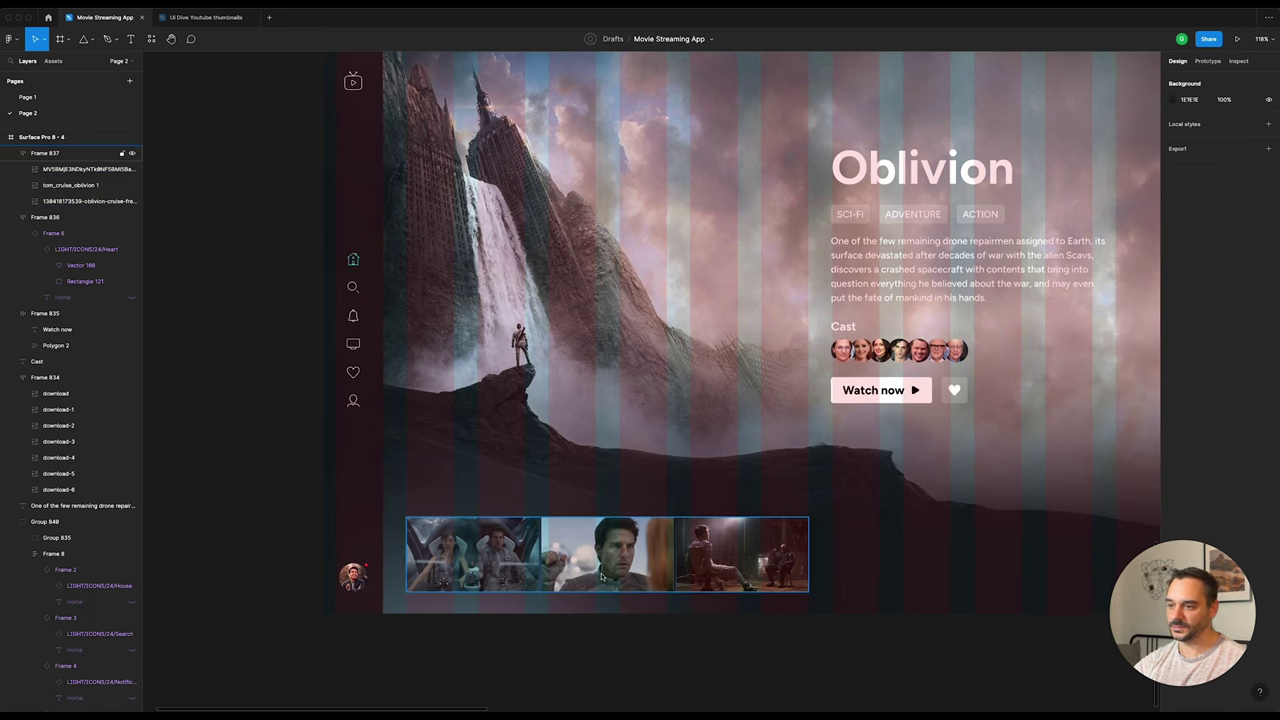
pyautogui.scroll(3, 621, 629)
# Step: Add a 'Trailer' heading above the still row, aligned to its left edge
pyautogui.click(634, 640)
pyautogui.press('t')
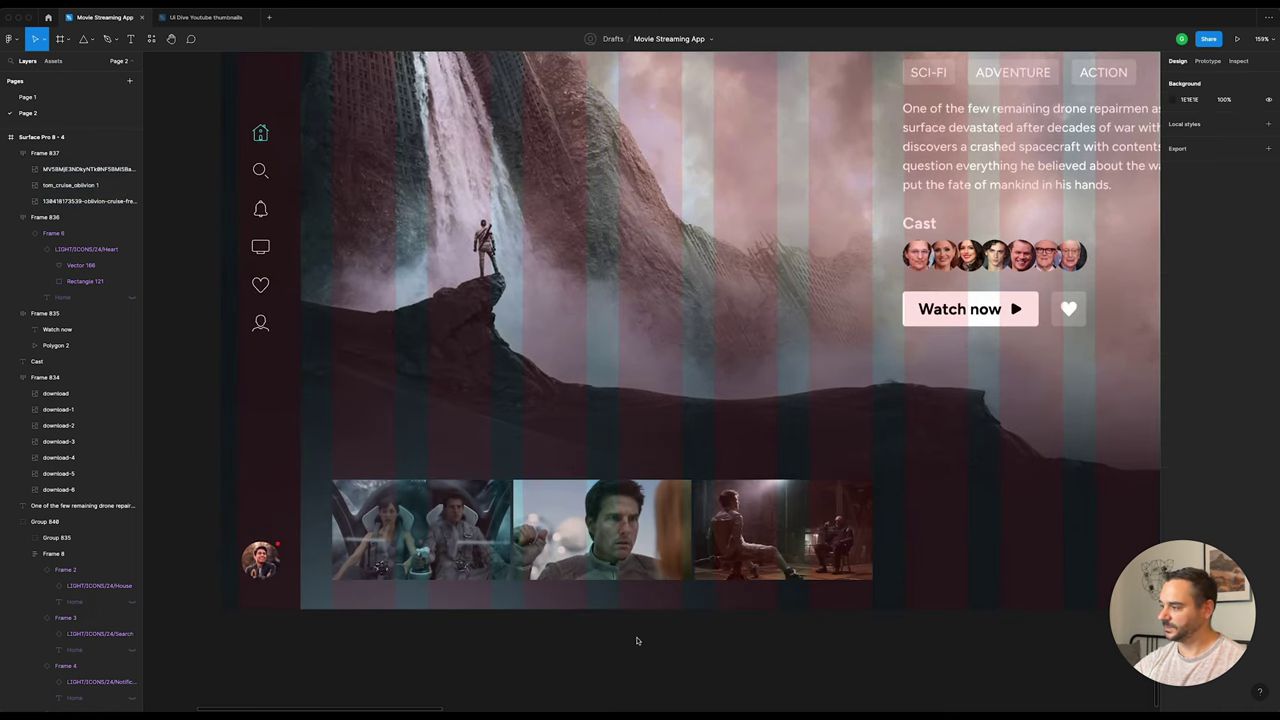
pyautogui.click(350, 455)
pyautogui.write('Trailer')
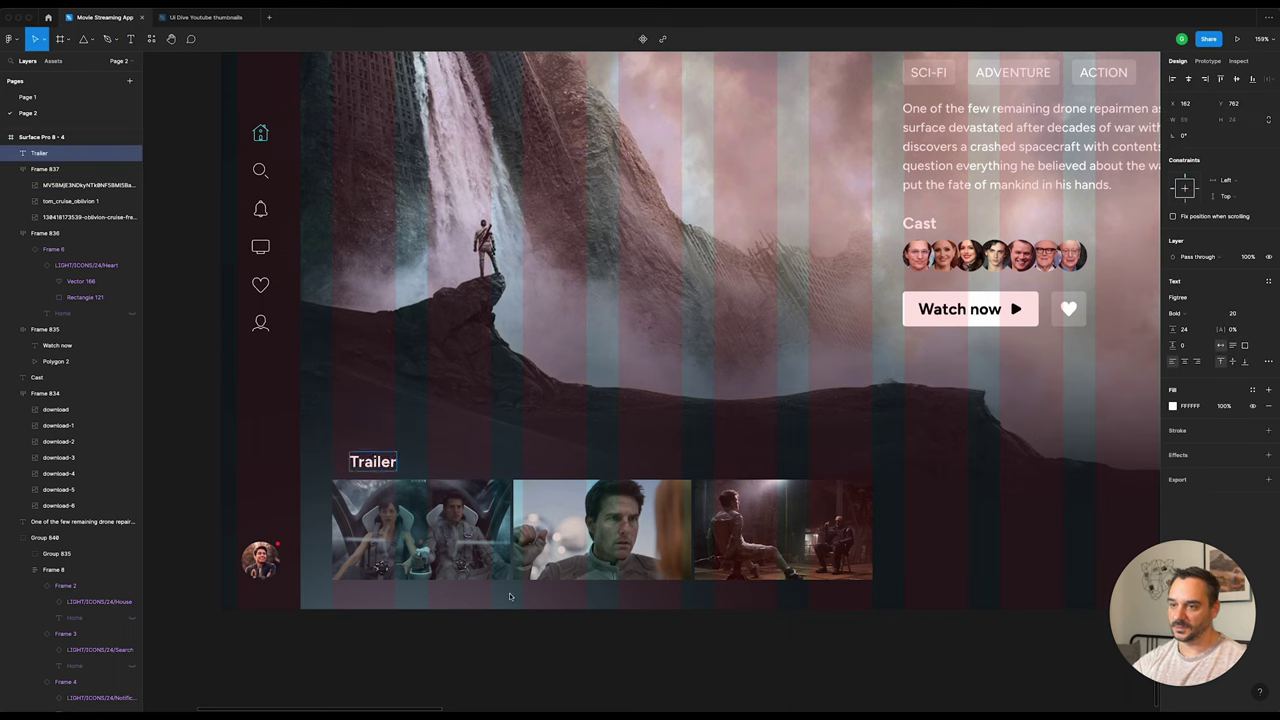
pyautogui.moveTo(376, 462); pyautogui.dragTo(359, 457)
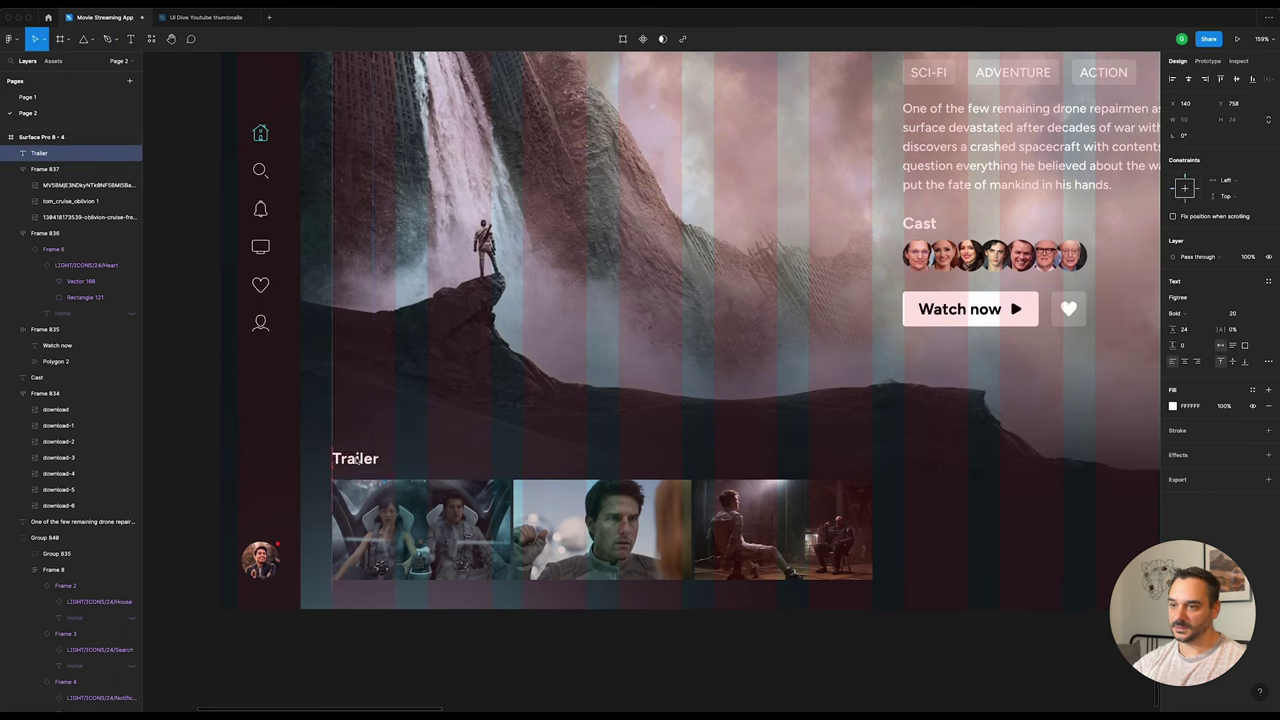
pyautogui.press('alt')
pyautogui.hotkey('shift', 'Up')
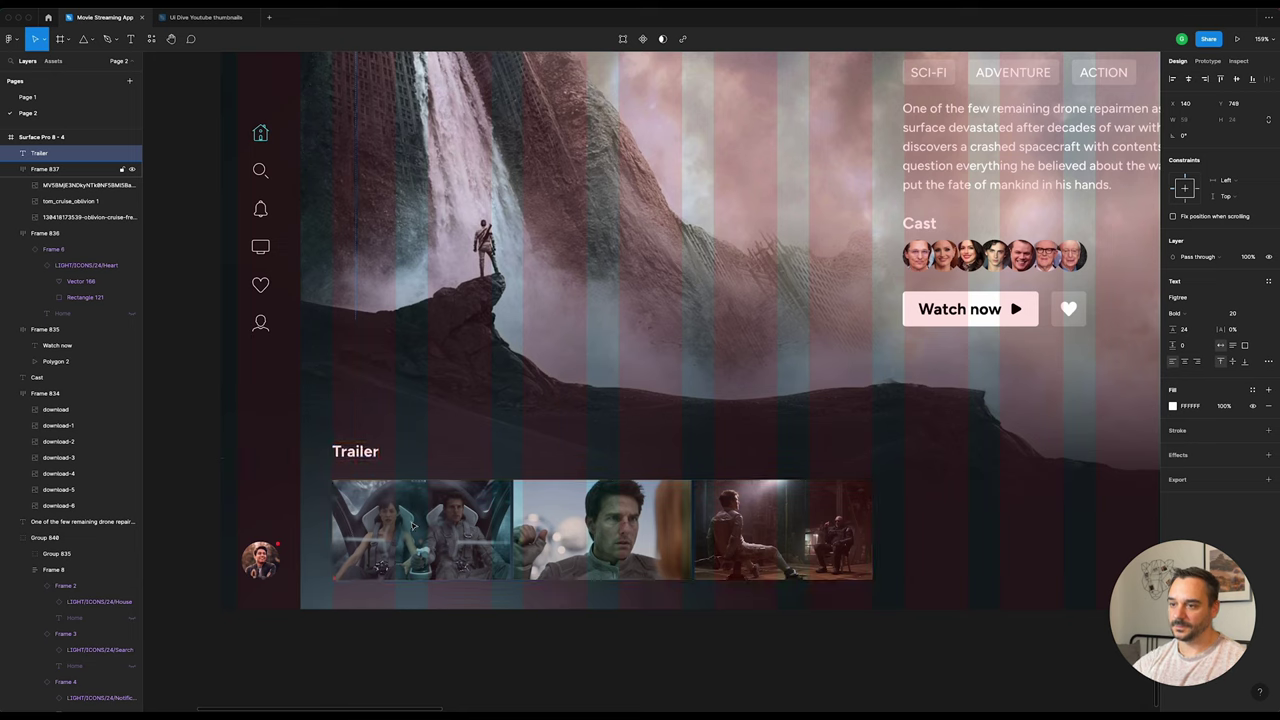
pyautogui.click(412, 525)
pyautogui.hotkey('shift', 'Tab')
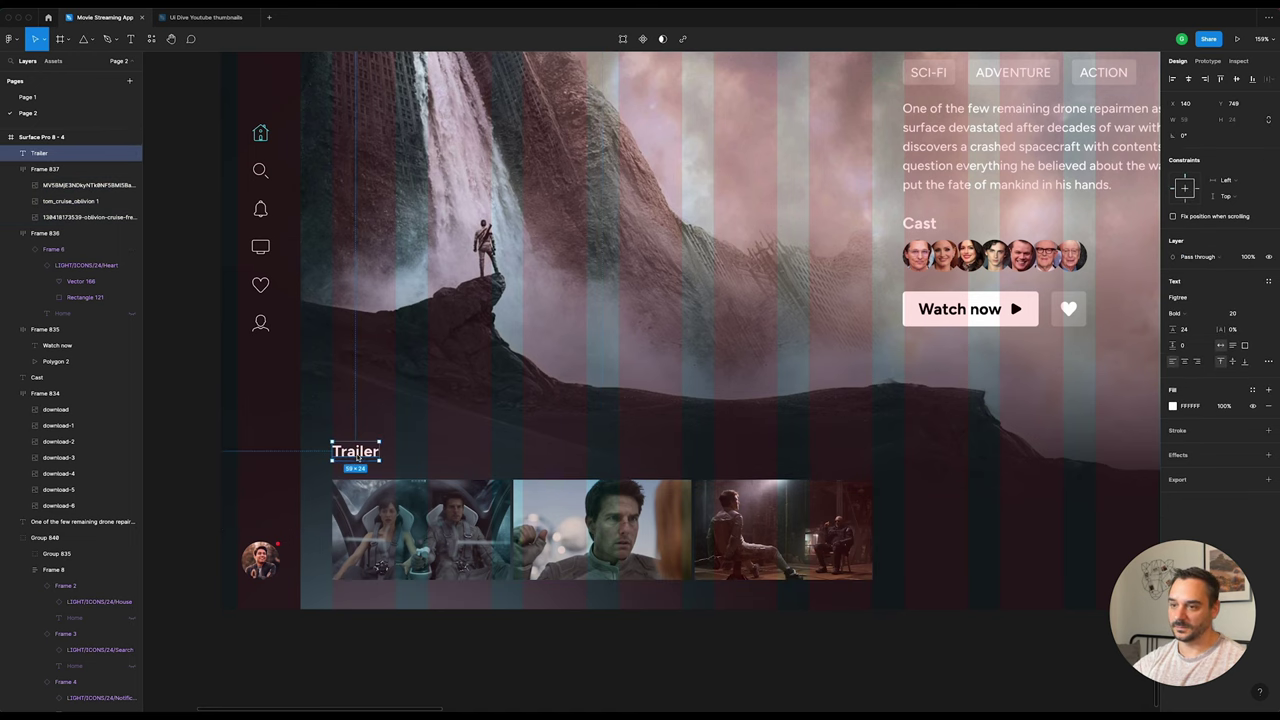
pyautogui.hotkey('shift', 'Down')
pyautogui.press('Up')
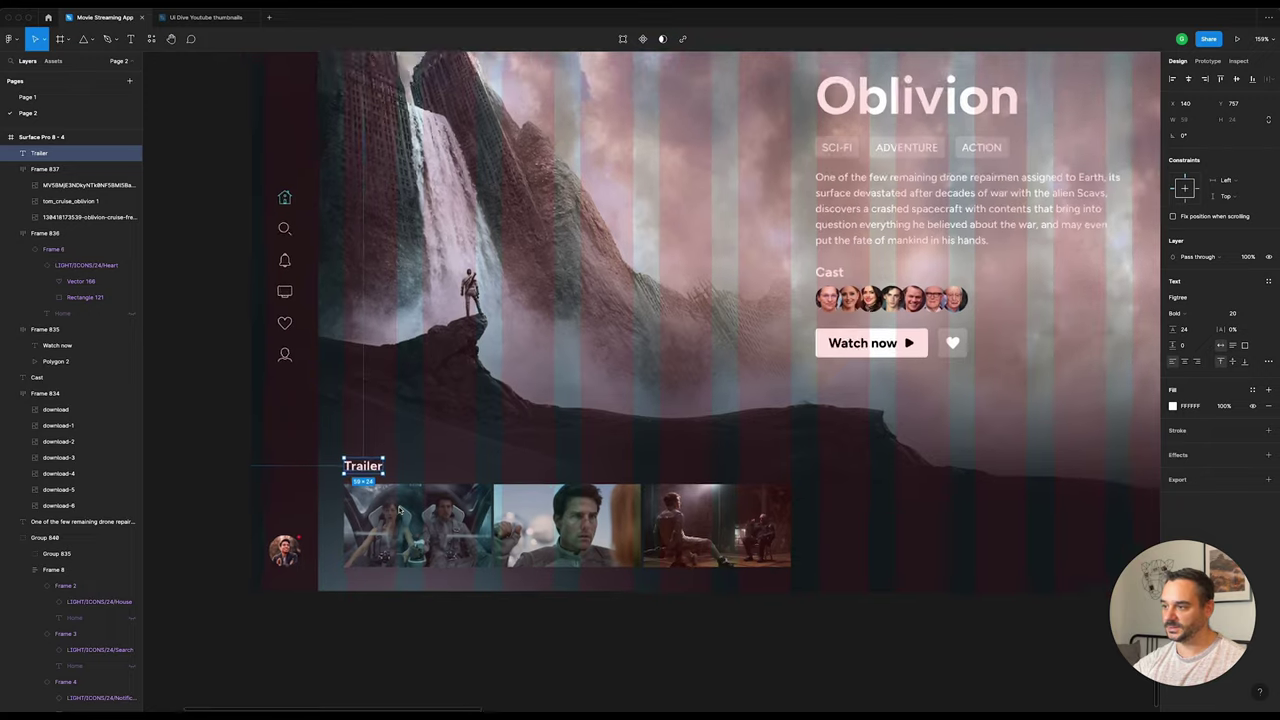
# Step: Hide the Surface Pro 8 - 4 frame's 12-column layout grid
pyautogui.scroll(-3, 735, 626)
pyautogui.click(735, 626)
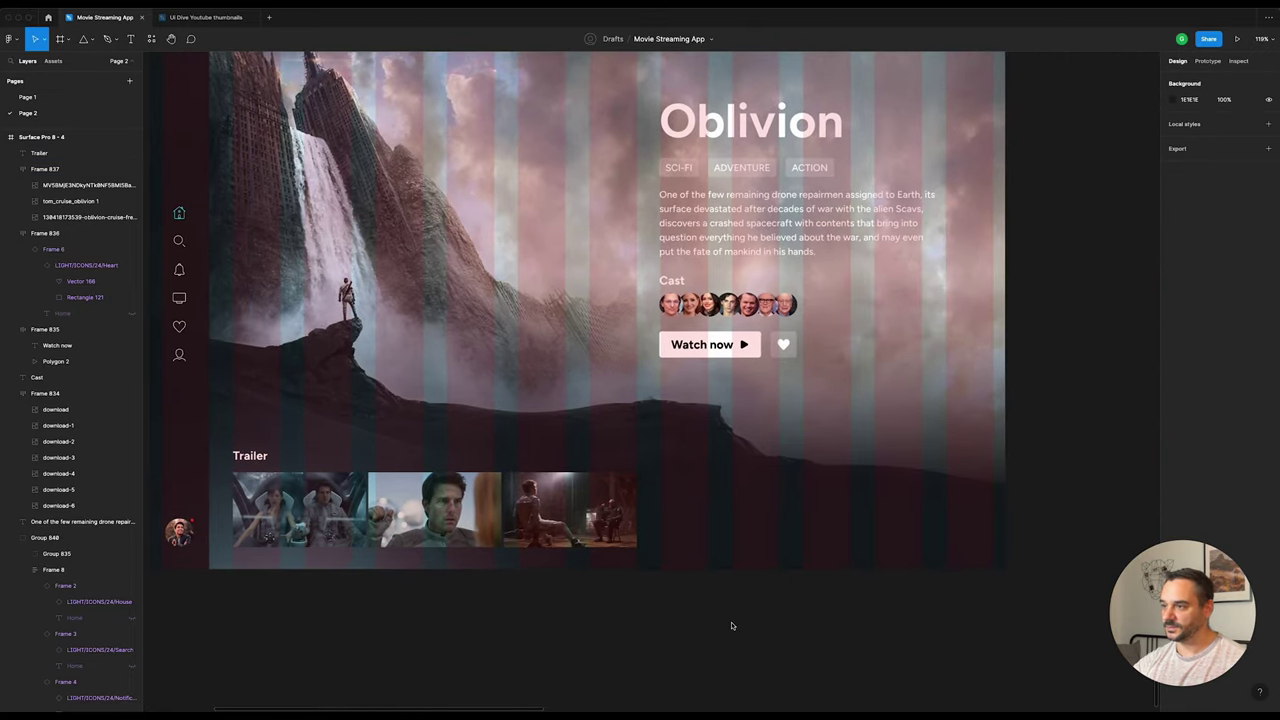
pyautogui.scroll(-2, 735, 626)
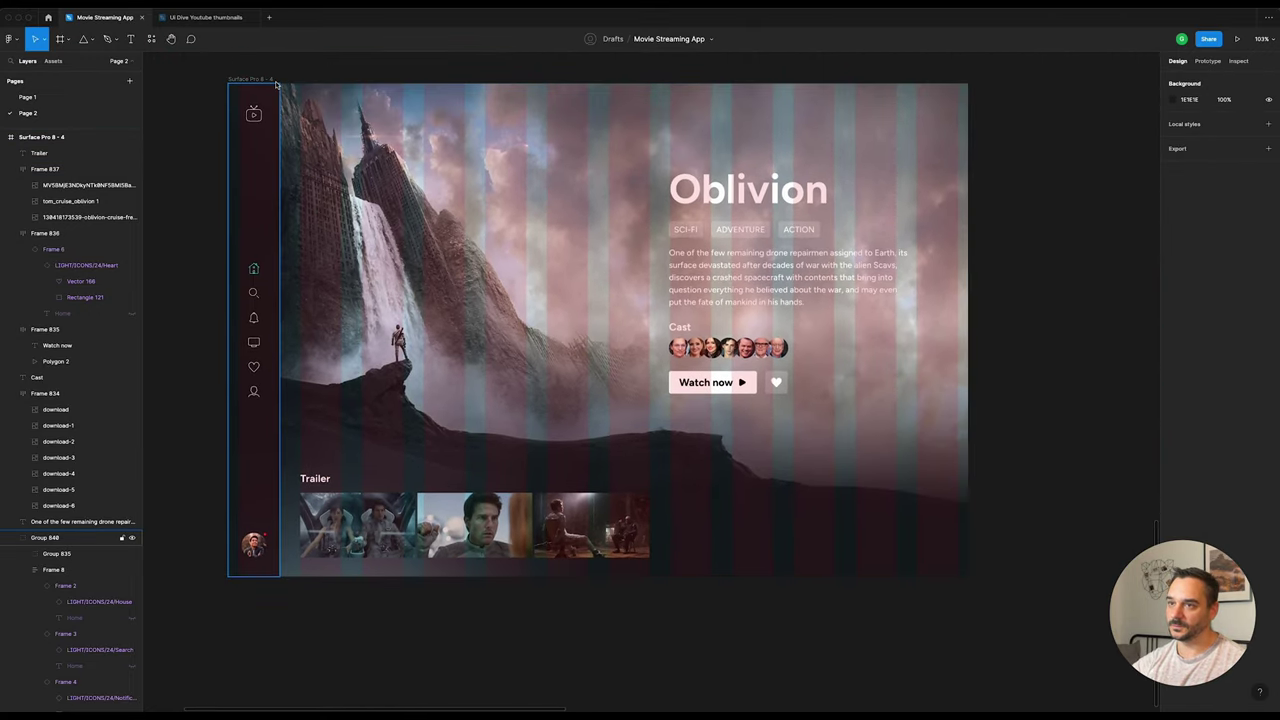
pyautogui.click(260, 79)
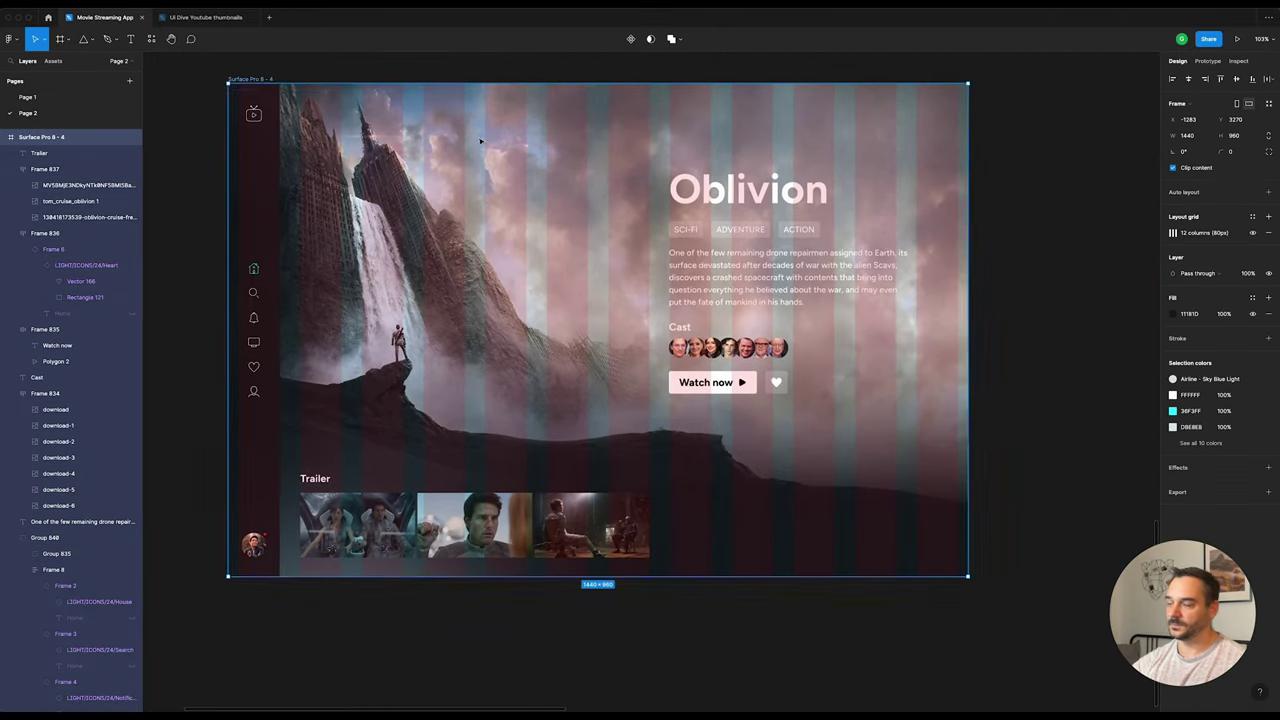
pyautogui.click(1252, 233)
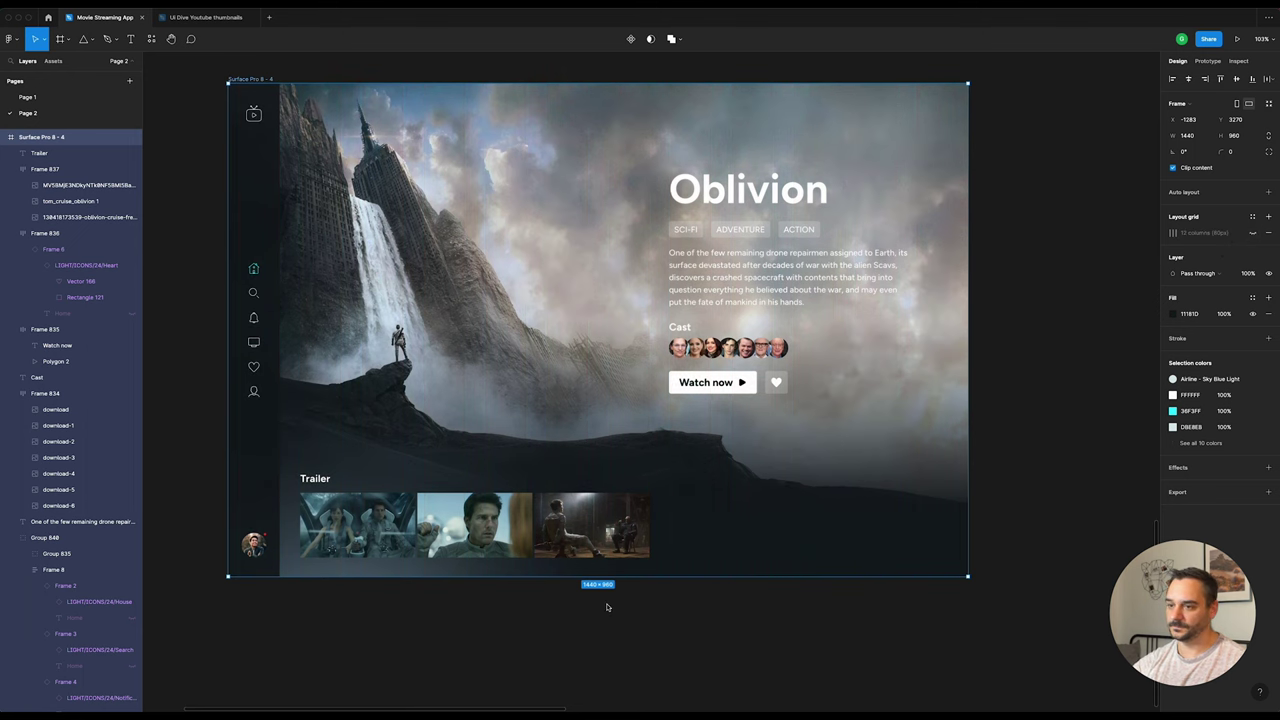
pyautogui.click(425, 613)
pyautogui.scroll(2, 425, 613)
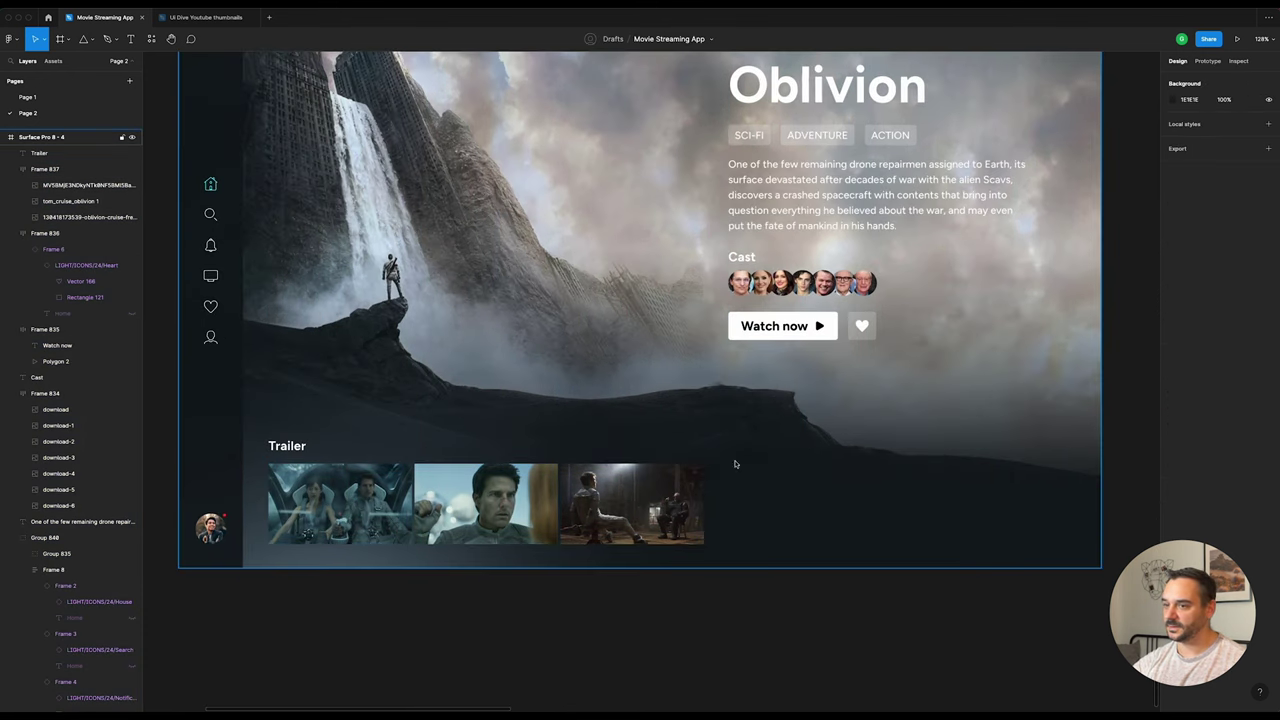
# Step: Copy the bold Trailer heading to the right column and retitle it 'You might also like'
pyautogui.moveTo(287, 446)
pyautogui.mouseDown()
pyautogui.moveTo(760, 452)
pyautogui.moveTo(747, 453)
pyautogui.mouseUp()
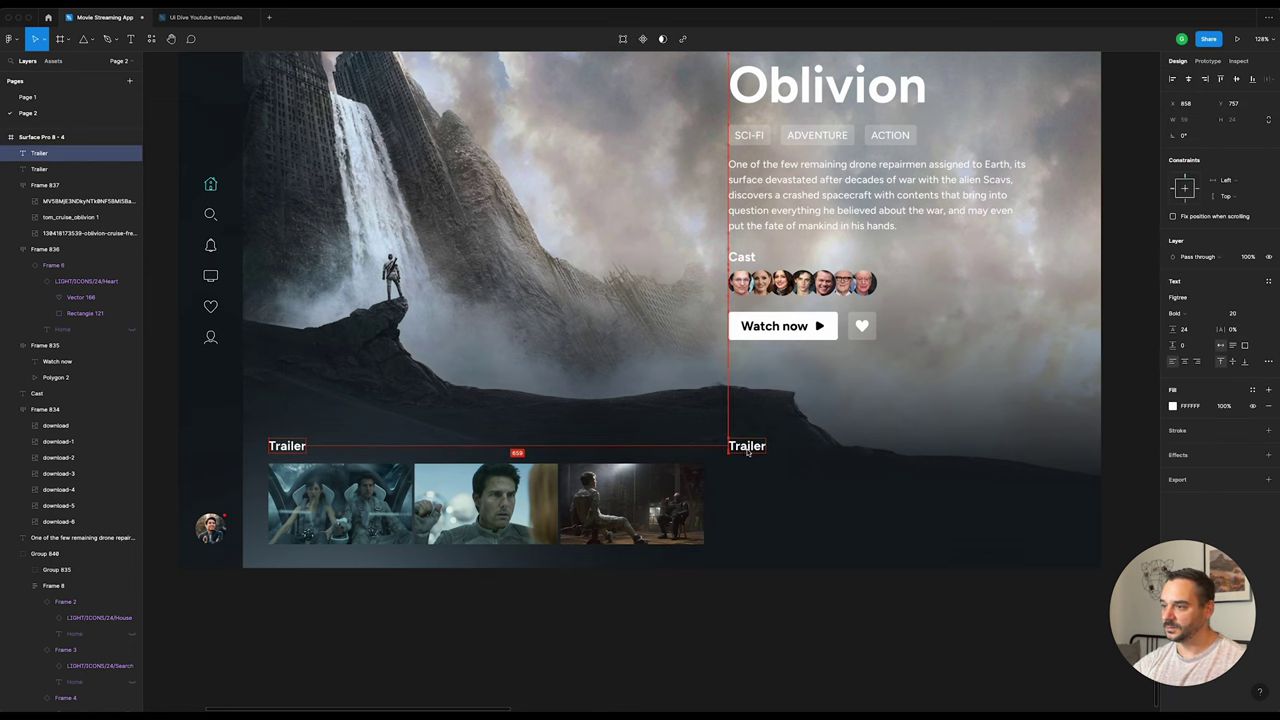
pyautogui.scroll(5, 837, 478)
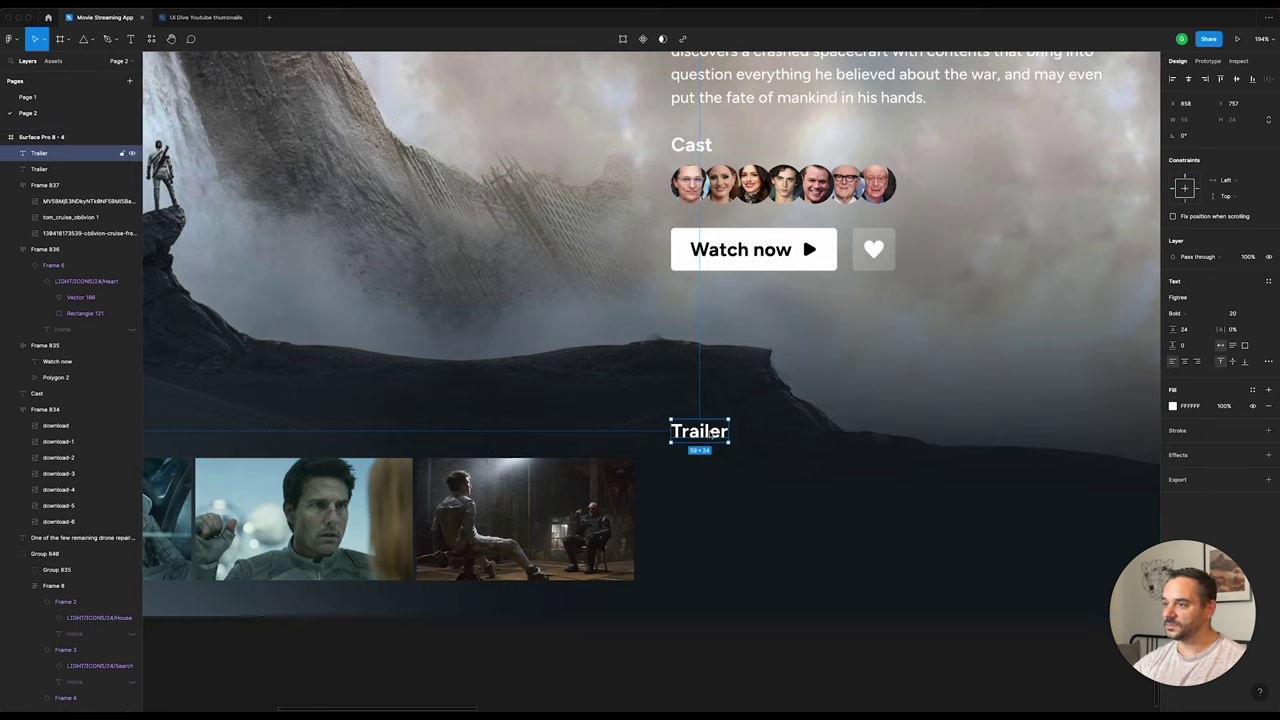
pyautogui.doubleClick(709, 432)
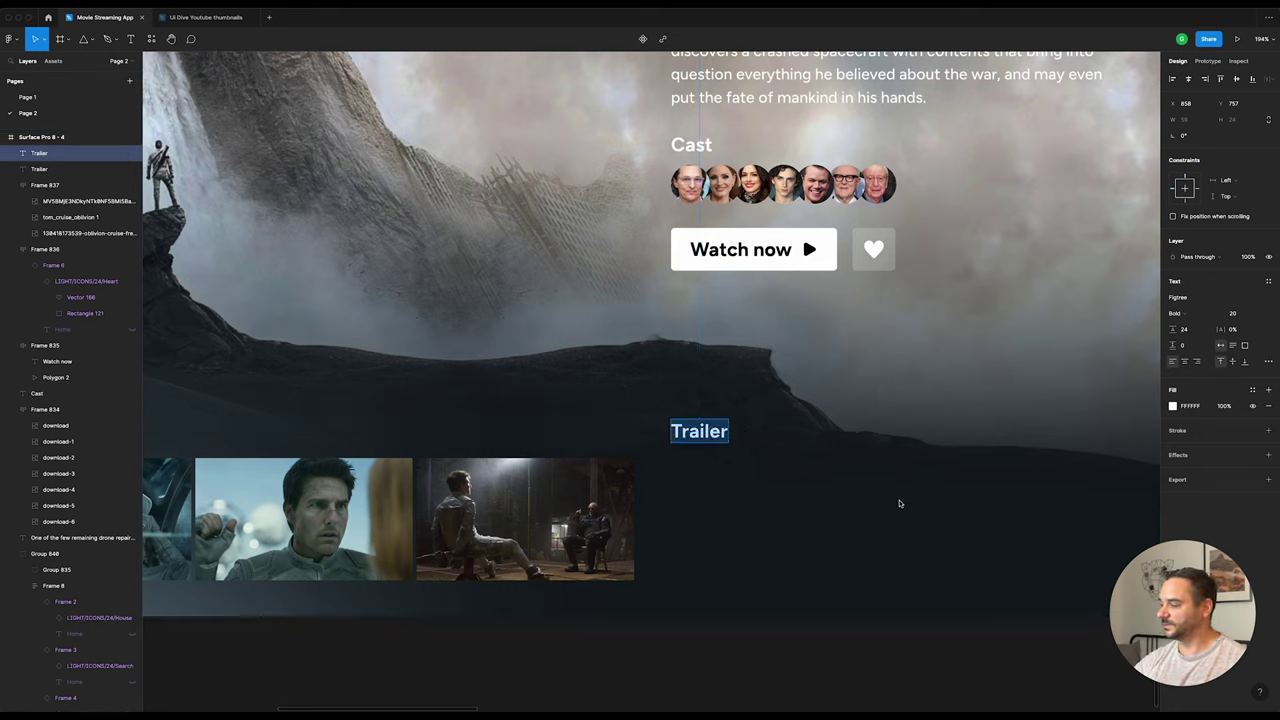
pyautogui.press('Escape')
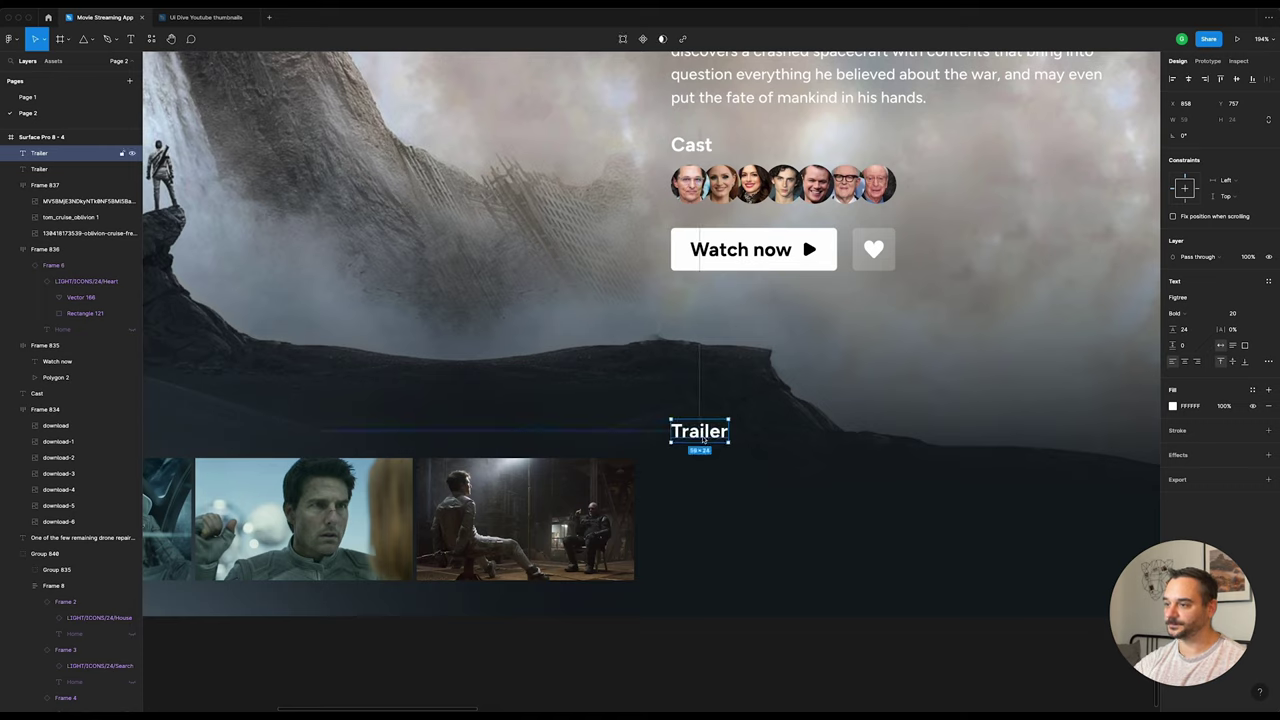
pyautogui.doubleClick(701, 432)
pyautogui.write('You might also like')
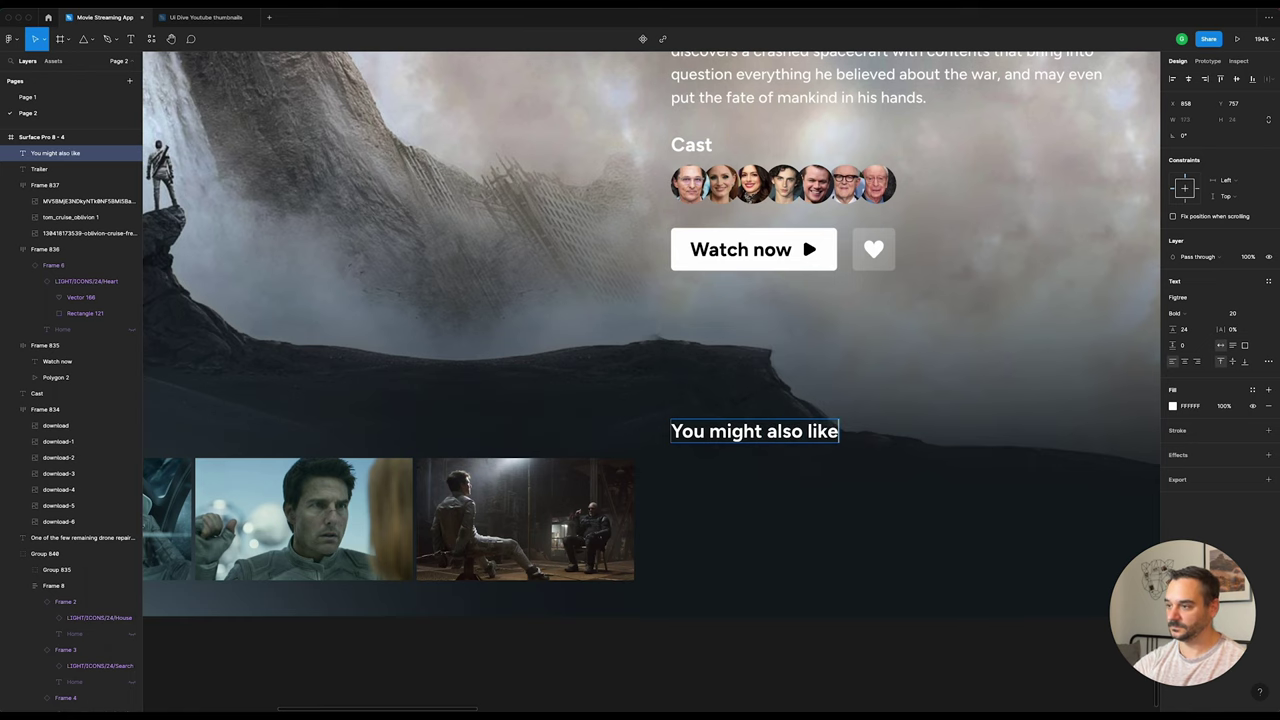
pyautogui.click(765, 657)
pyautogui.hotkey('shift', '1')
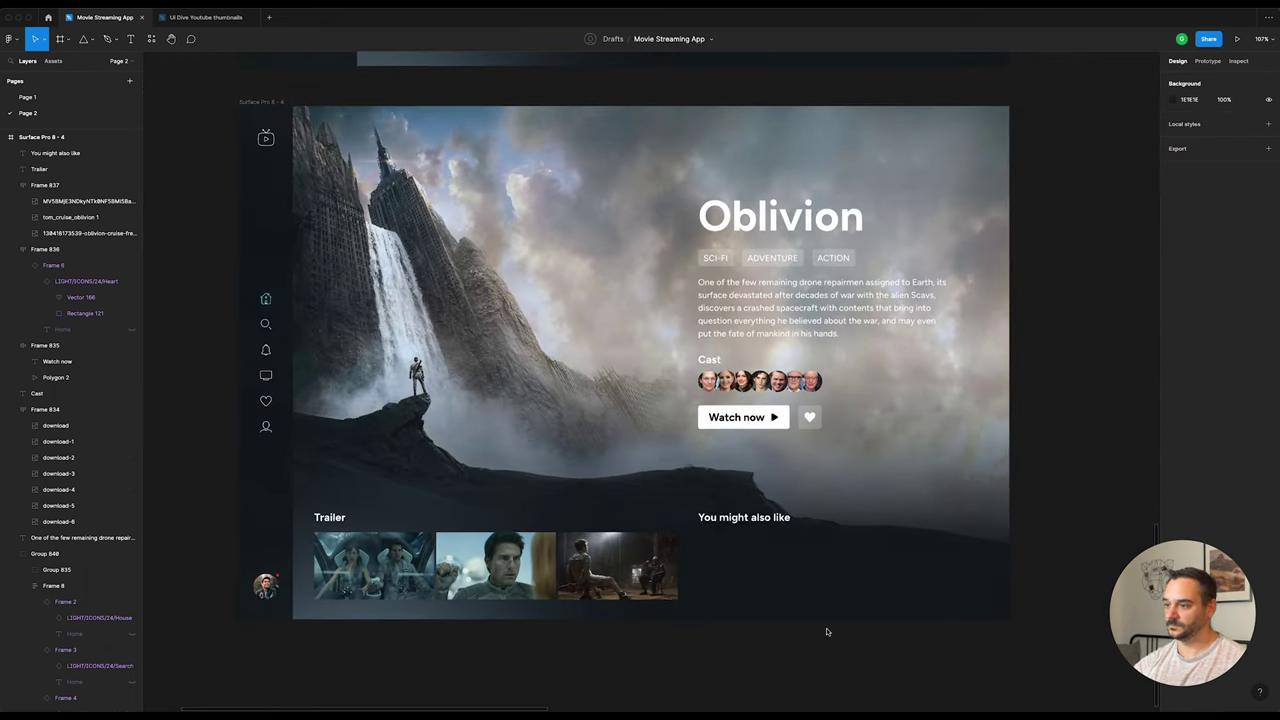
pyautogui.click(744, 523)
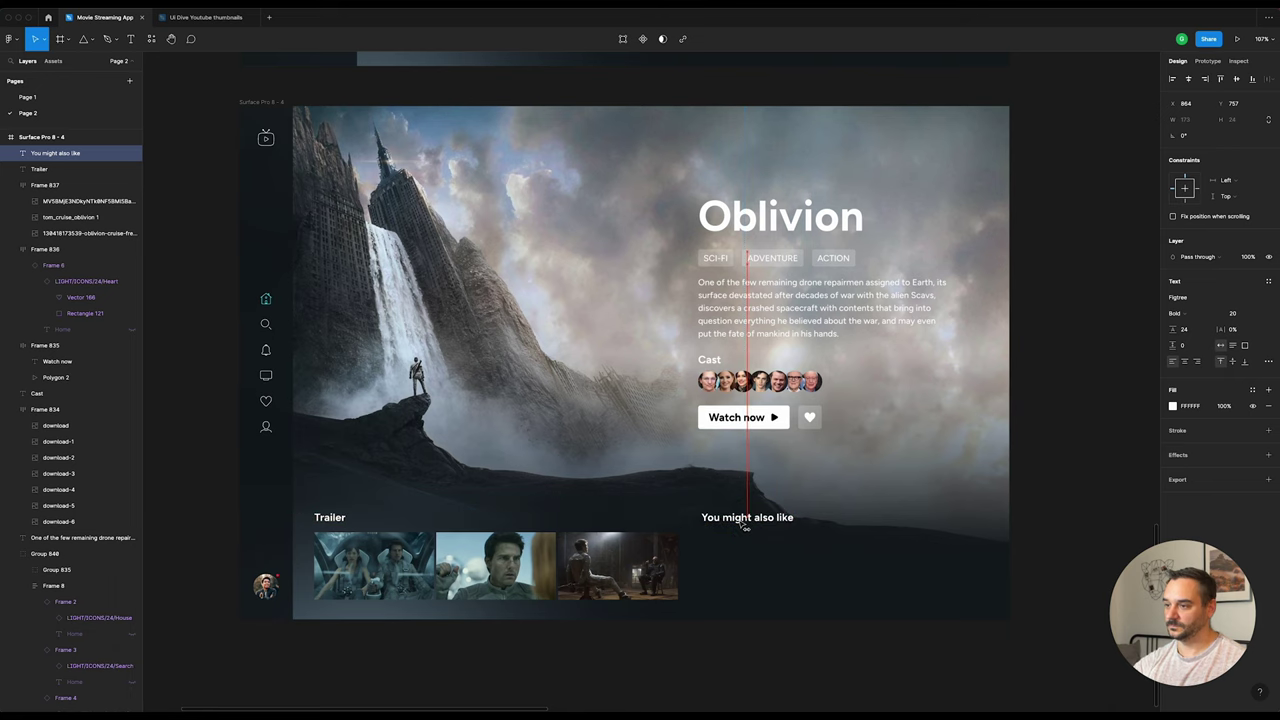
pyautogui.click(804, 666)
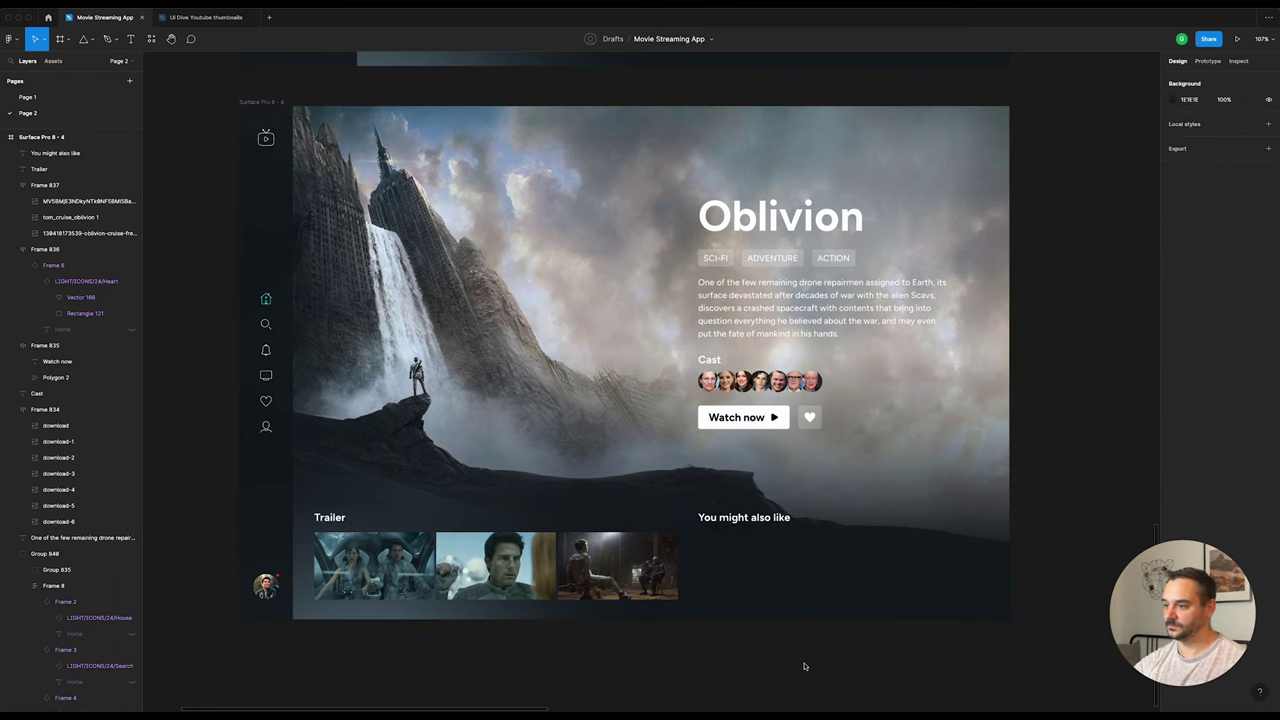
pyautogui.scroll(2, 895, 668)
pyautogui.scroll(1, 895, 668)
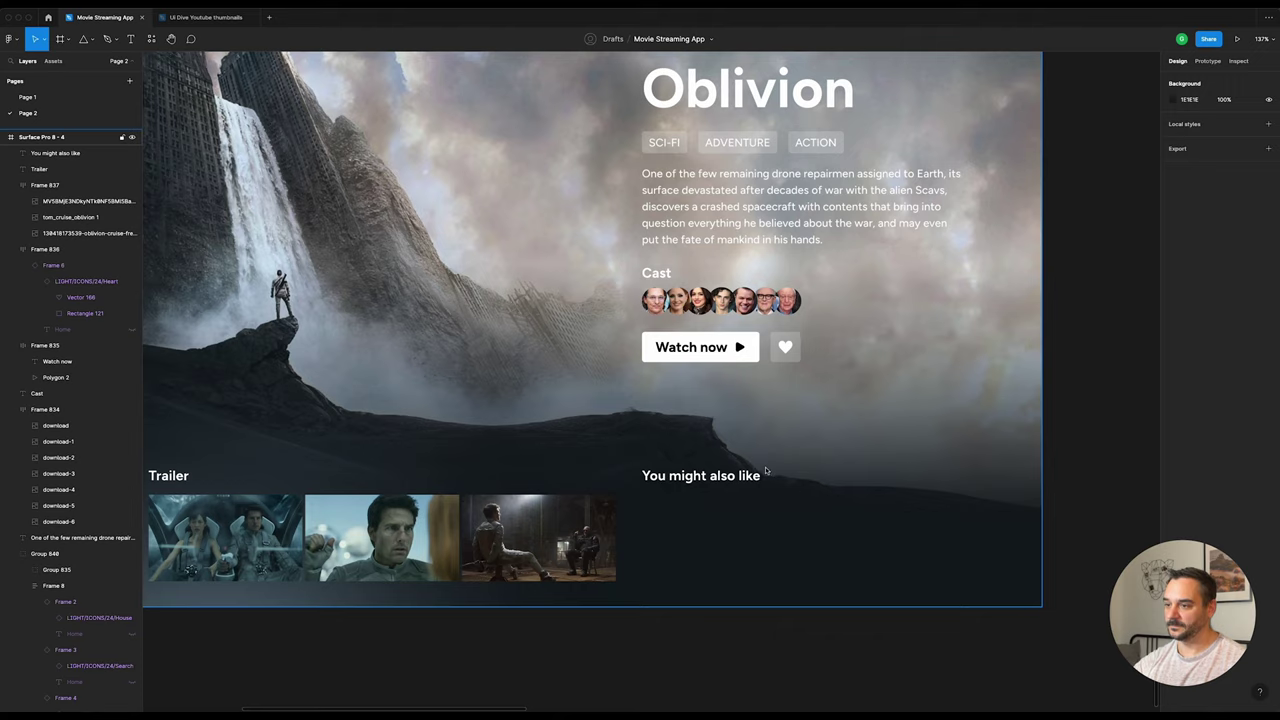
# Step: Move the Interstellar astronaut image into the Oblivion frame beside the trailer row
pyautogui.scroll(-5, 772, 467)
pyautogui.scroll(-3, 772, 467)
pyautogui.hscroll(3, 814, 443)
pyautogui.hscroll(2, 840, 251)
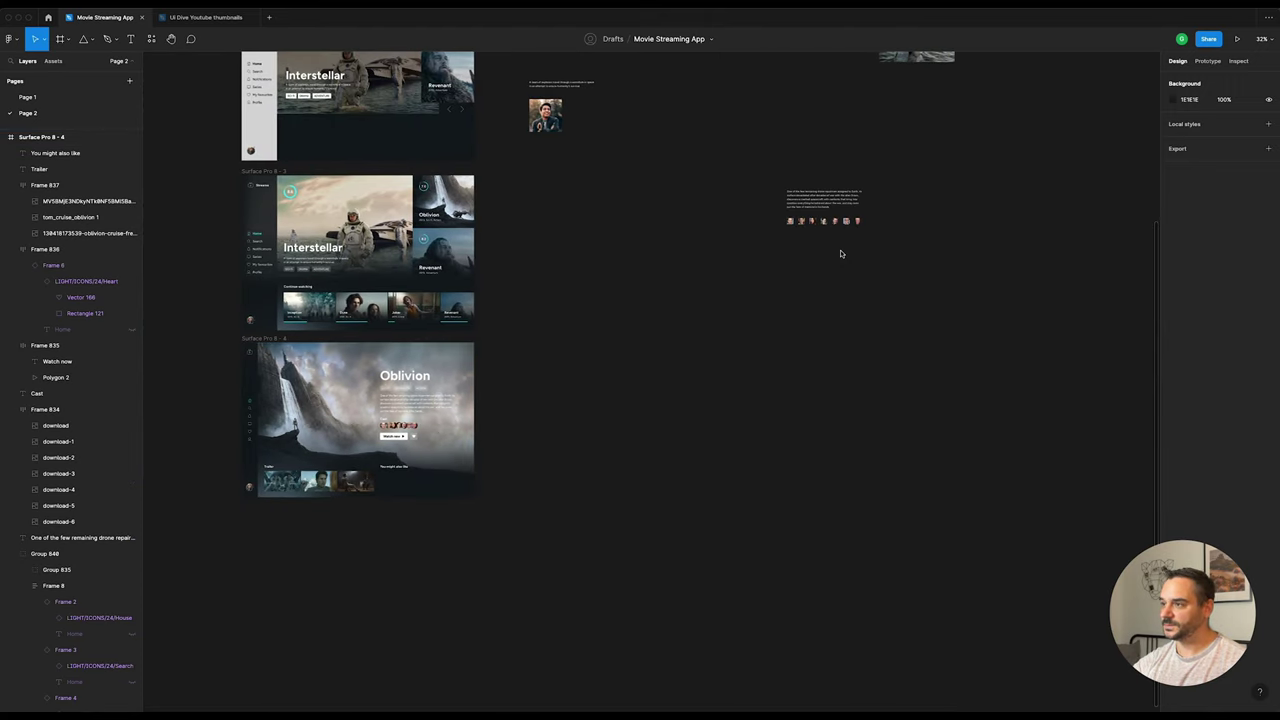
pyautogui.scroll(2, 858, 251)
pyautogui.click(912, 180)
pyautogui.moveTo(912, 180); pyautogui.dragTo(575, 545)
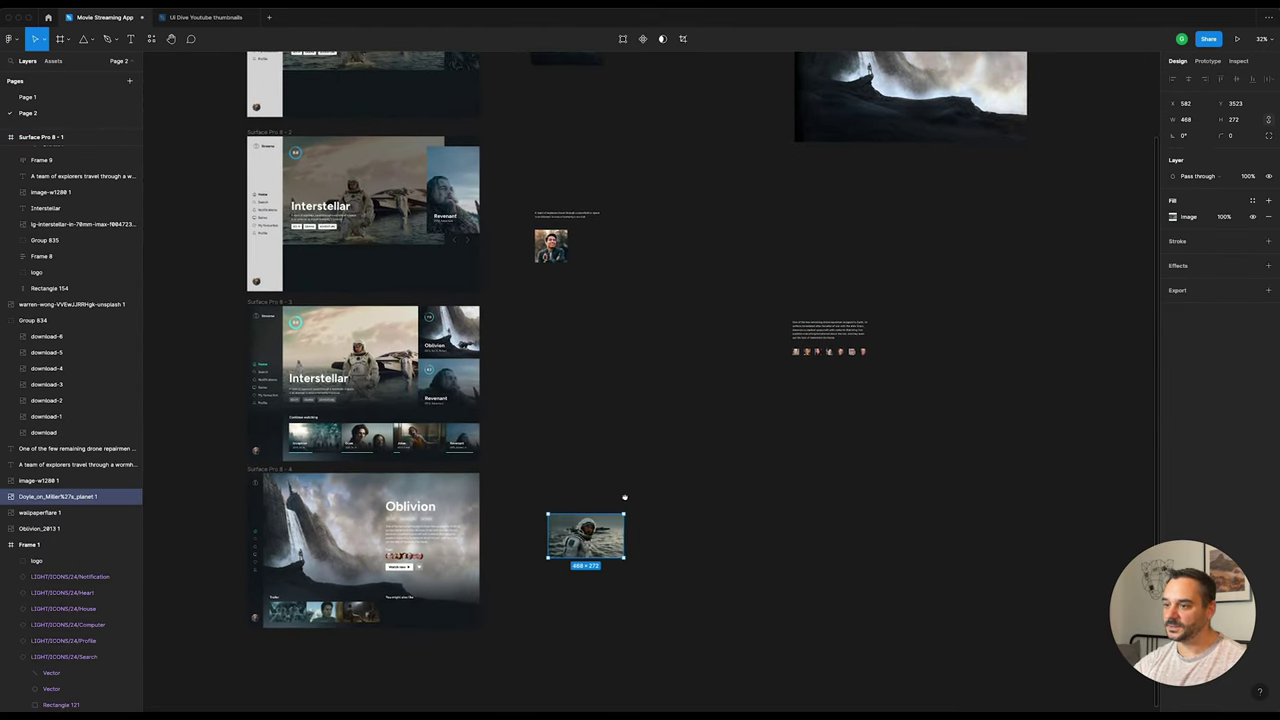
pyautogui.scroll(-5, 749, 372)
pyautogui.hscroll(-5, 749, 372)
pyautogui.scroll(3, 1023, 194)
pyautogui.scroll(3, 1023, 185)
pyautogui.scroll(1, 1027, 175)
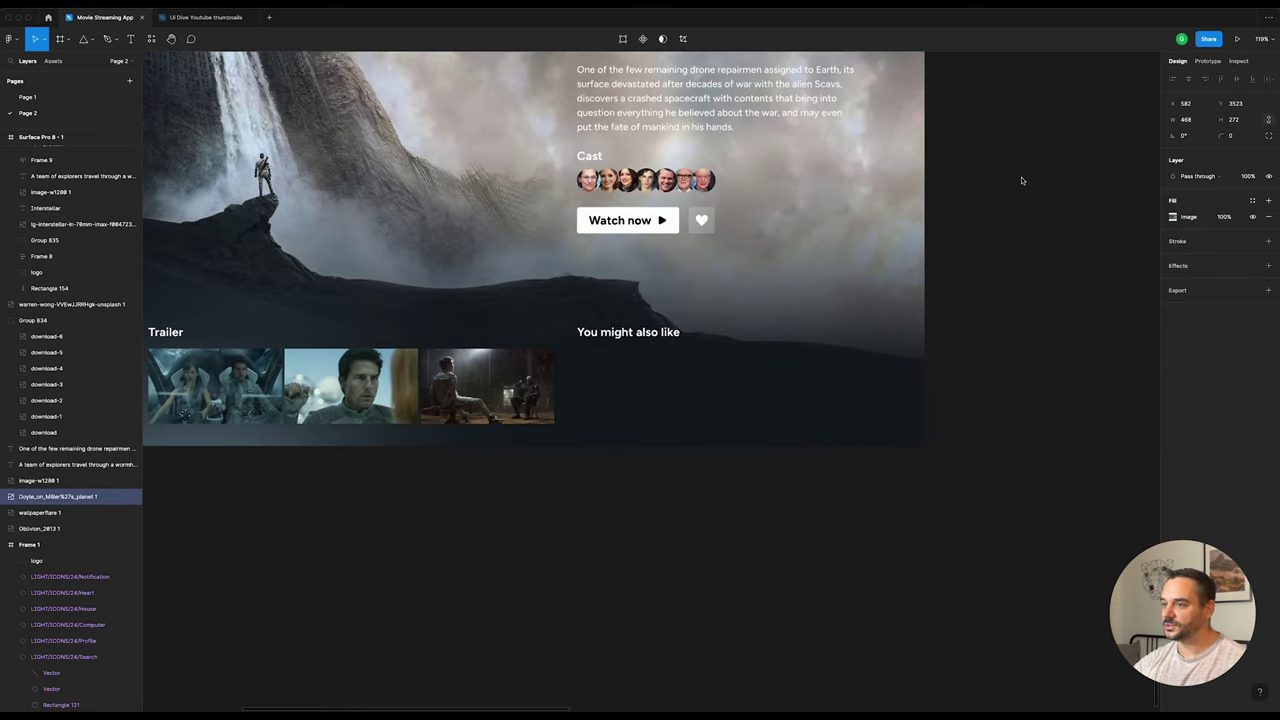
pyautogui.moveTo(1027, 175); pyautogui.dragTo(914, 275)
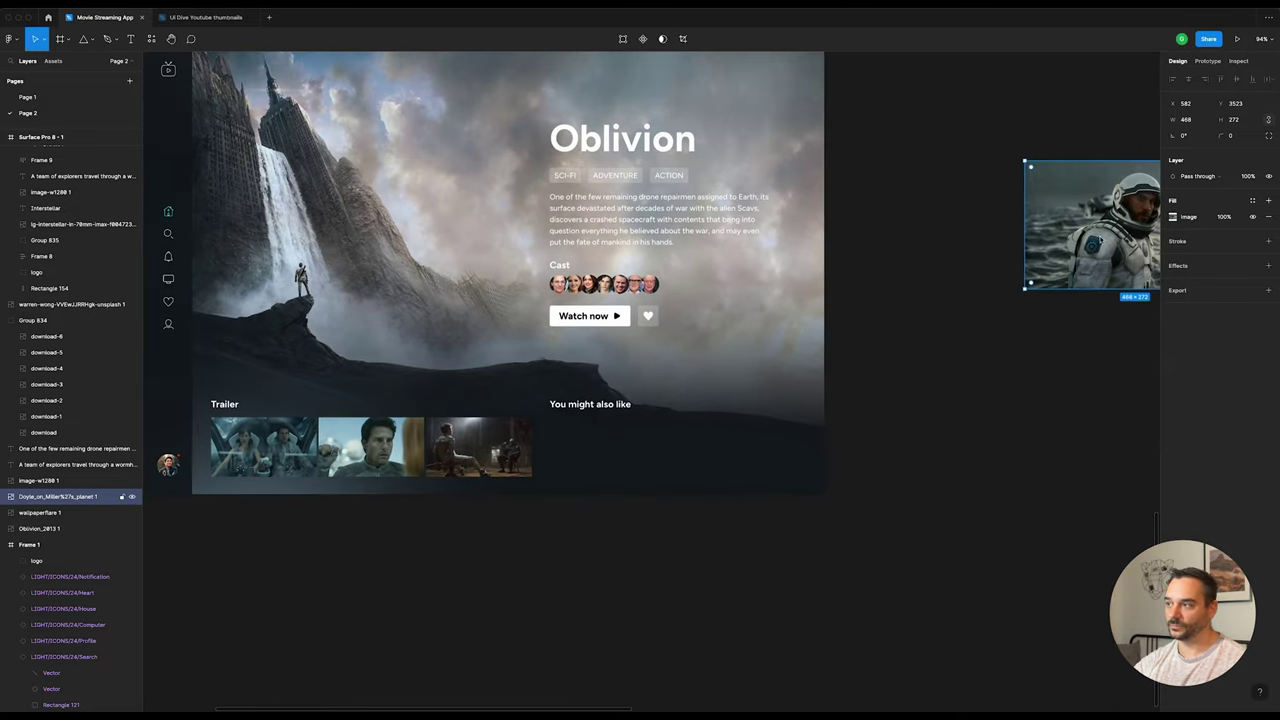
pyautogui.moveTo(1100, 225); pyautogui.dragTo(620, 417)
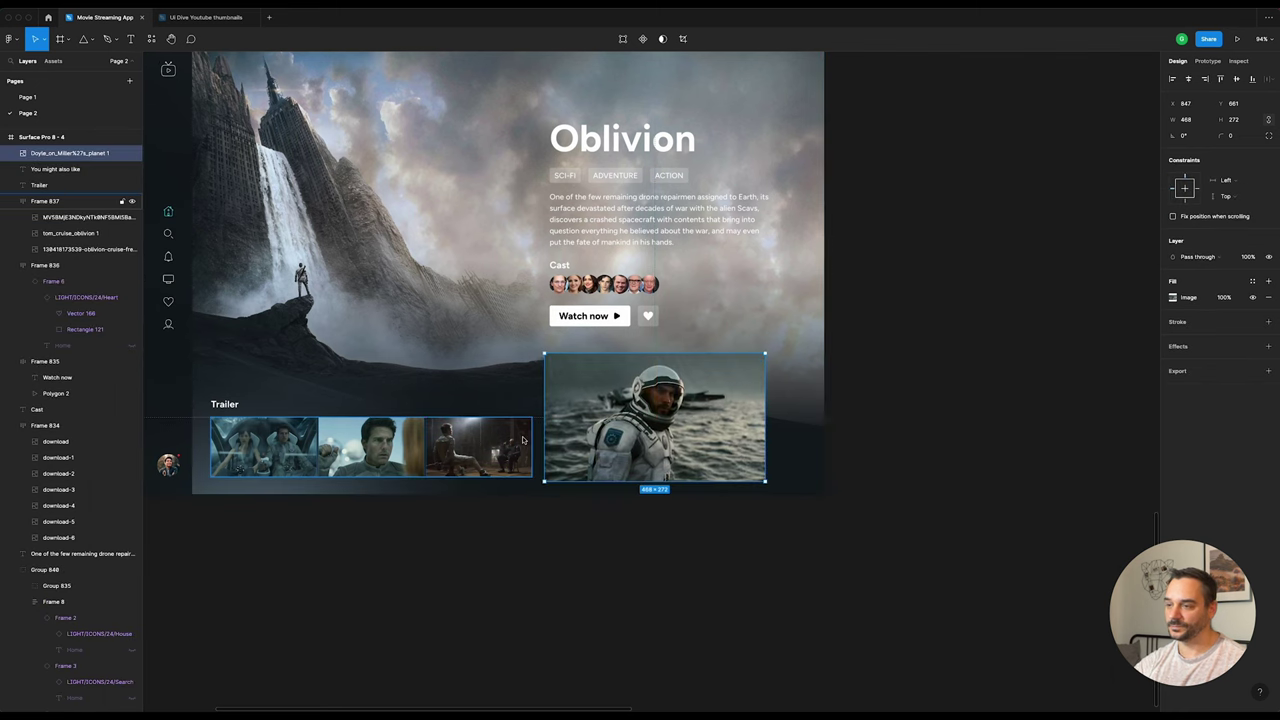
# Step: Make the trailer thumbnails 142 high and raise the Trailer heading above them
pyautogui.scroll(5, 208, 440)
pyautogui.click(456, 444)
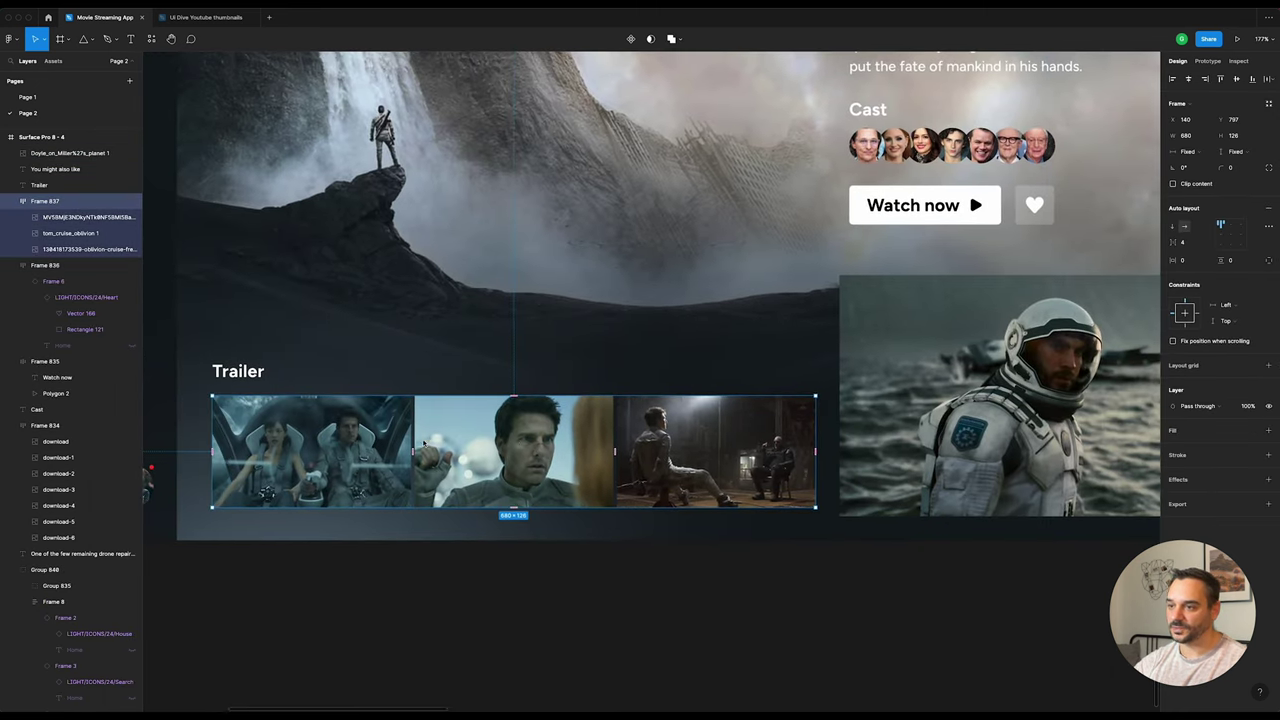
pyautogui.hscroll(-4, 424, 443)
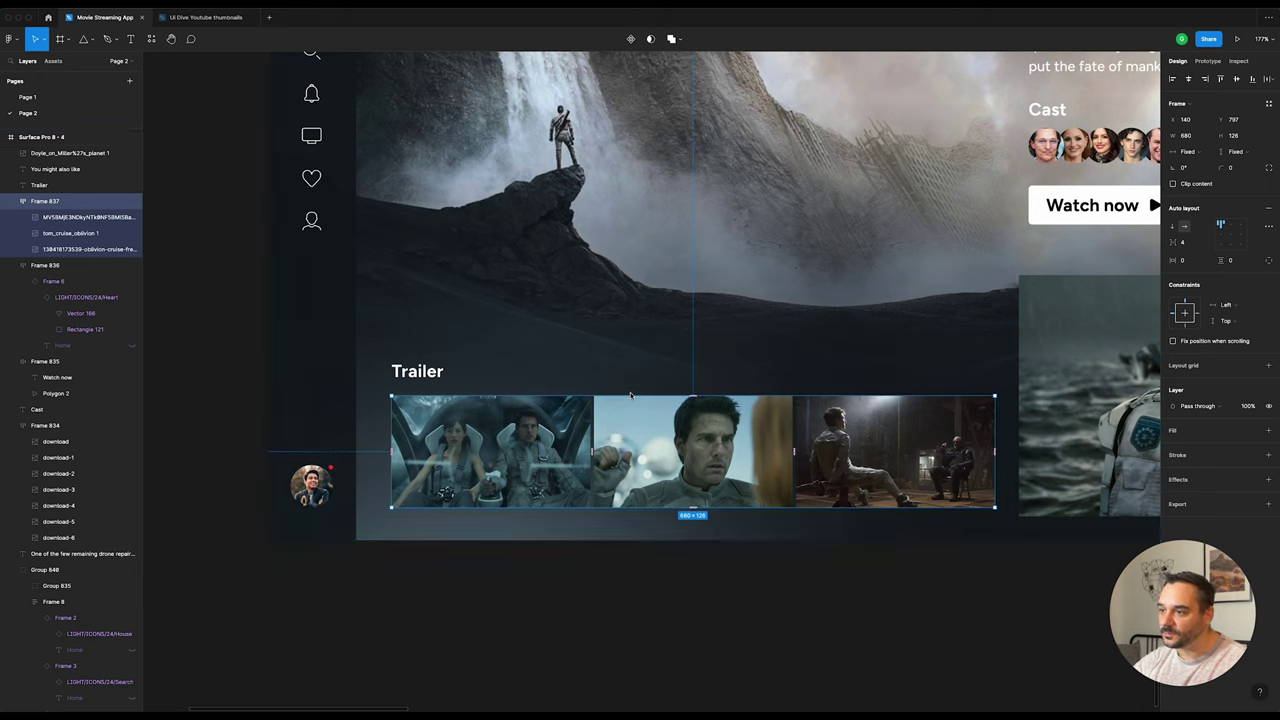
pyautogui.moveTo(630, 396); pyautogui.dragTo(631, 385)
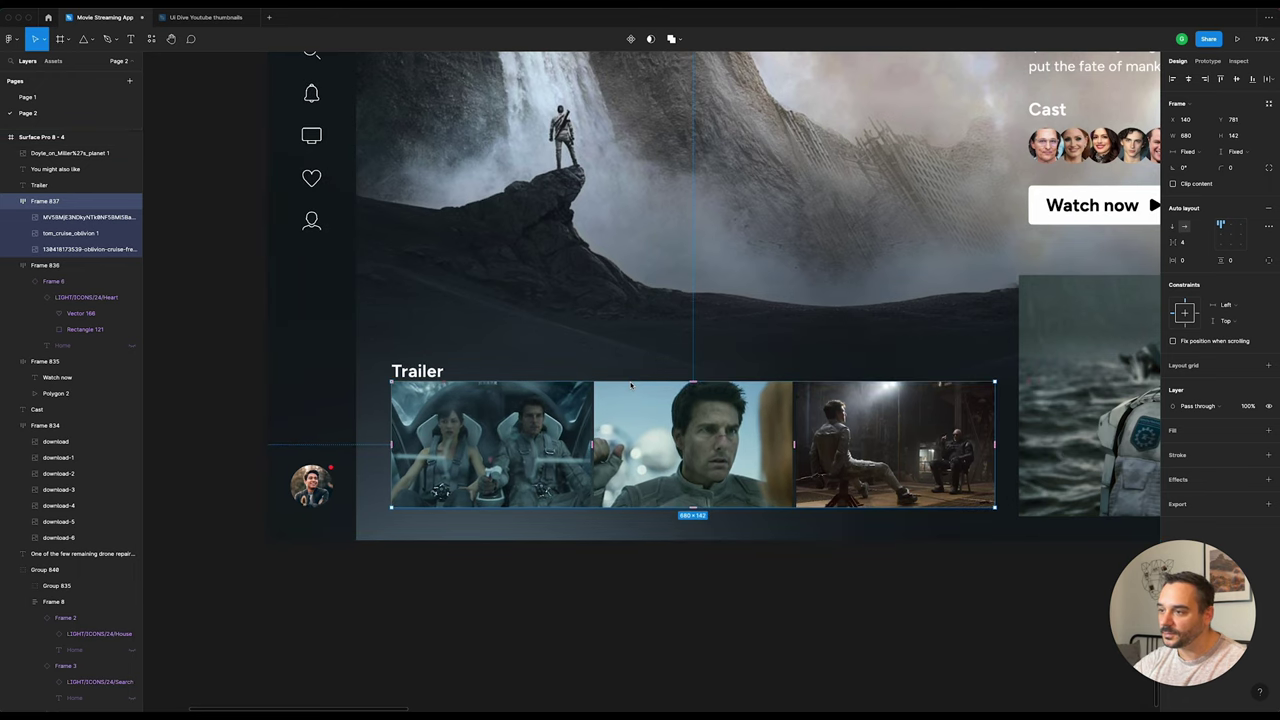
pyautogui.click(417, 371)
pyautogui.moveTo(417, 371); pyautogui.dragTo(417, 360)
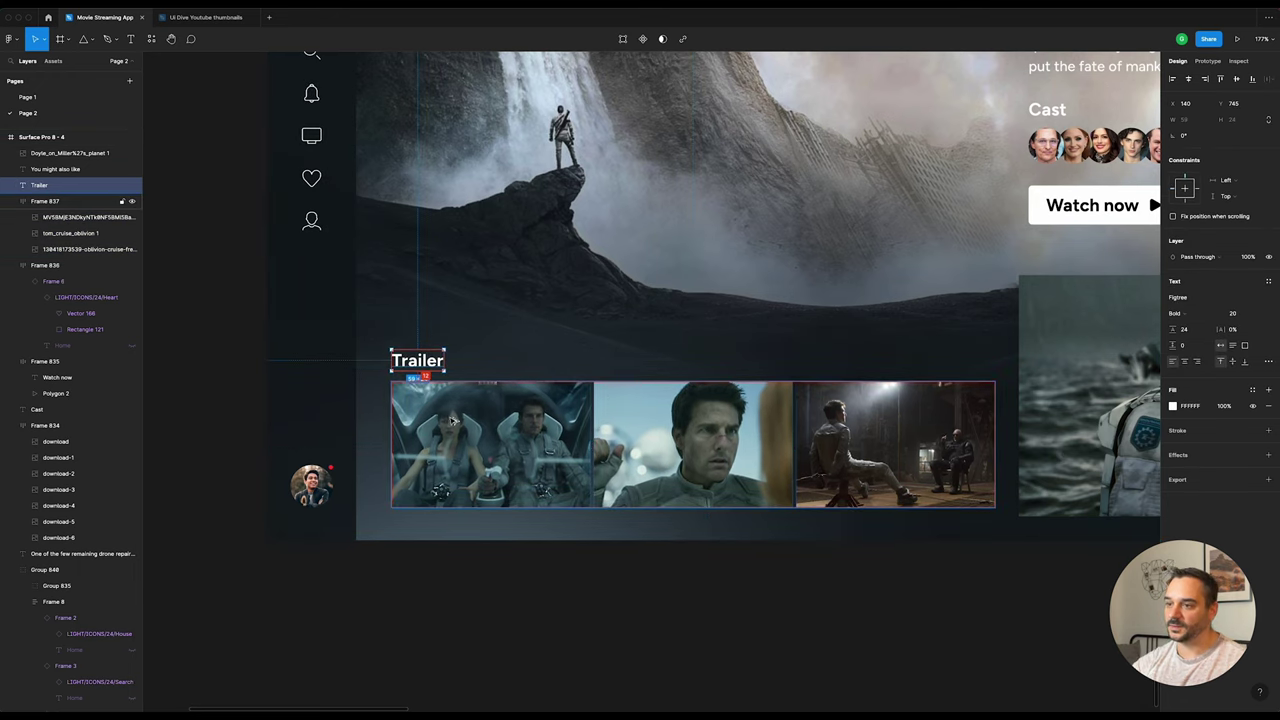
pyautogui.press('Up')
pyautogui.press('Up')
pyautogui.press('Up')
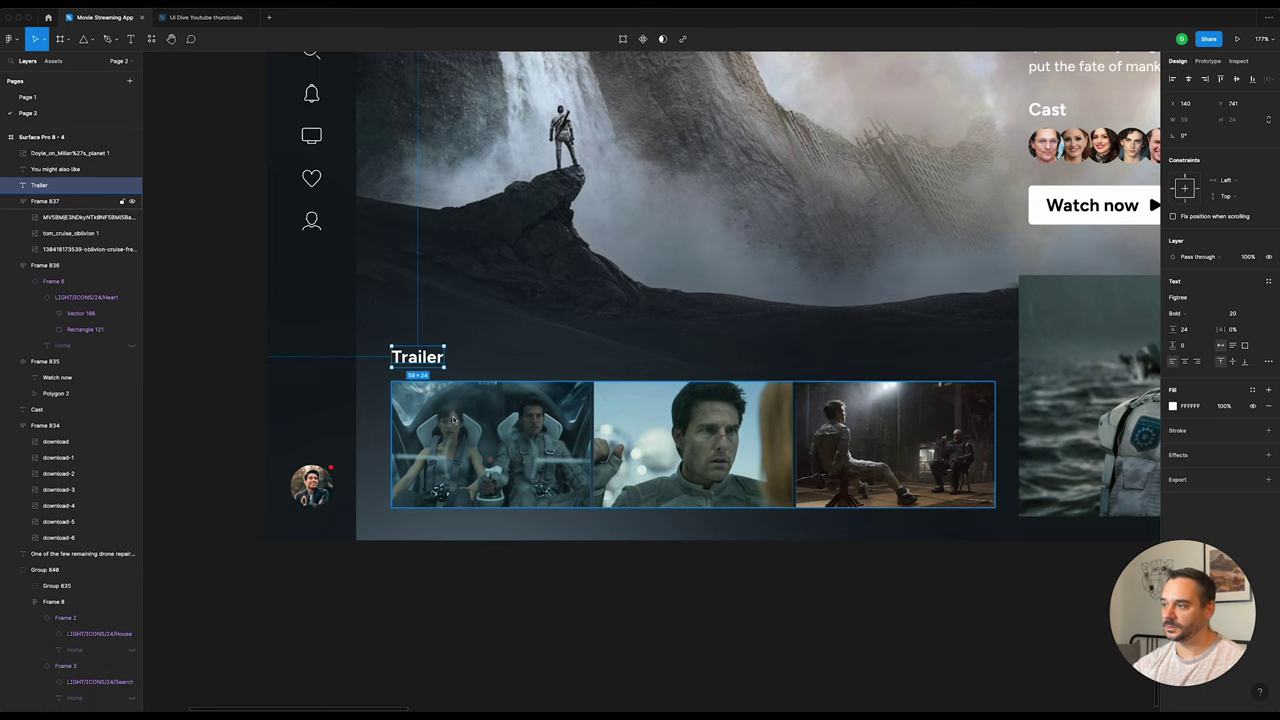
# Step: Crop the astronaut image to a 105 × 142 poster aligned with the thumbnails, and level the headings
pyautogui.hscroll(5, 643, 308)
pyautogui.click(643, 308)
pyautogui.press('Right')
pyautogui.press('Right')
pyautogui.press('Right')
pyautogui.press('Down')
pyautogui.press('Down')
pyautogui.press('Down')
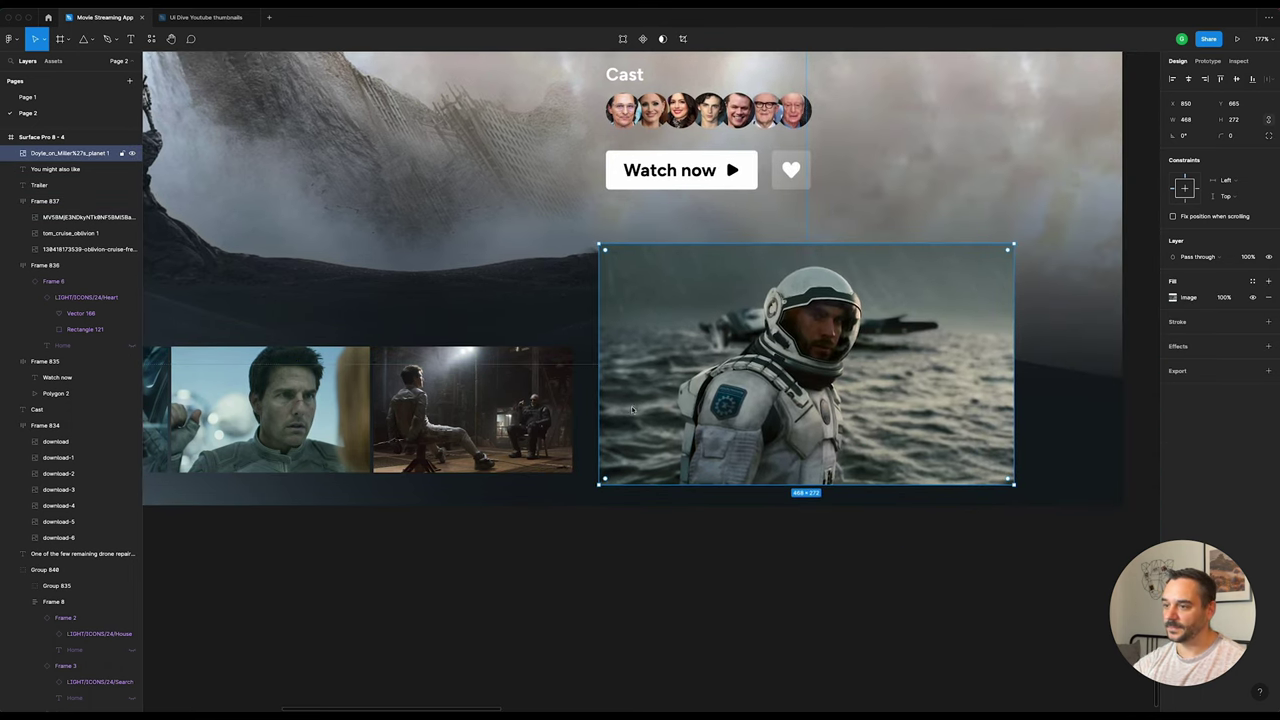
pyautogui.moveTo(643, 417); pyautogui.dragTo(628, 404)
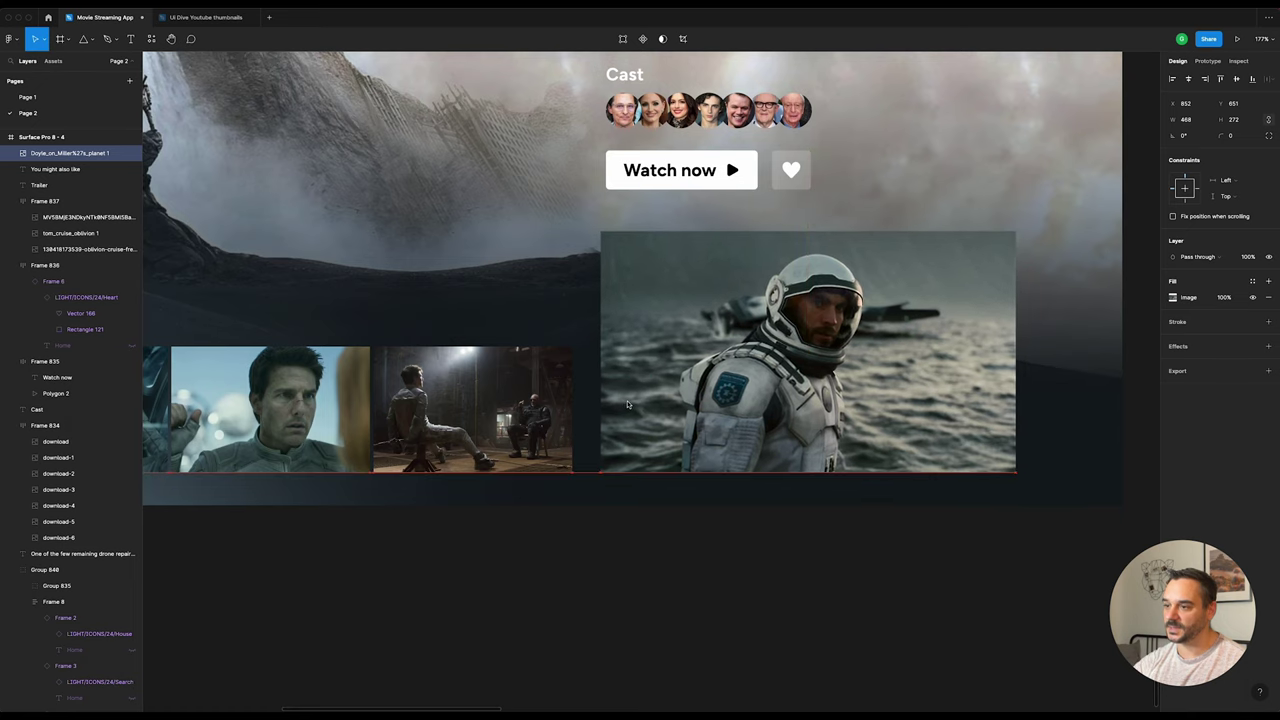
pyautogui.moveTo(668, 235); pyautogui.dragTo(652, 348)
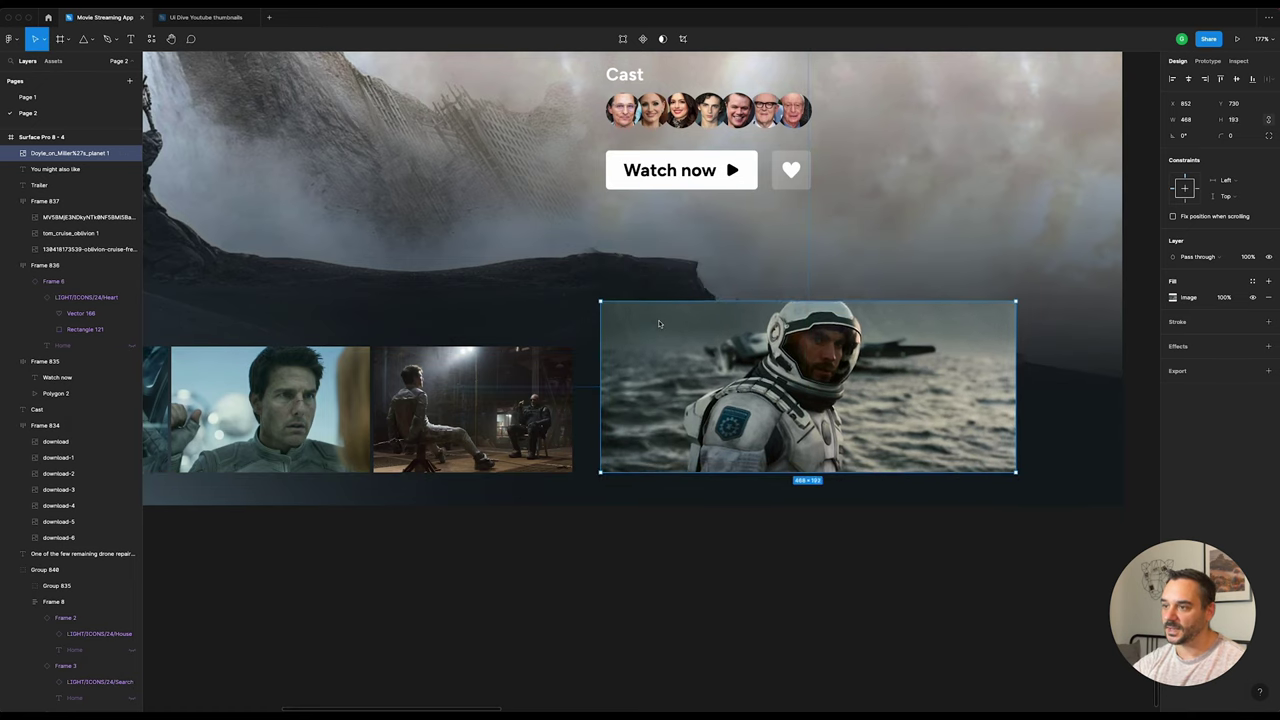
pyautogui.moveTo(1014, 383)
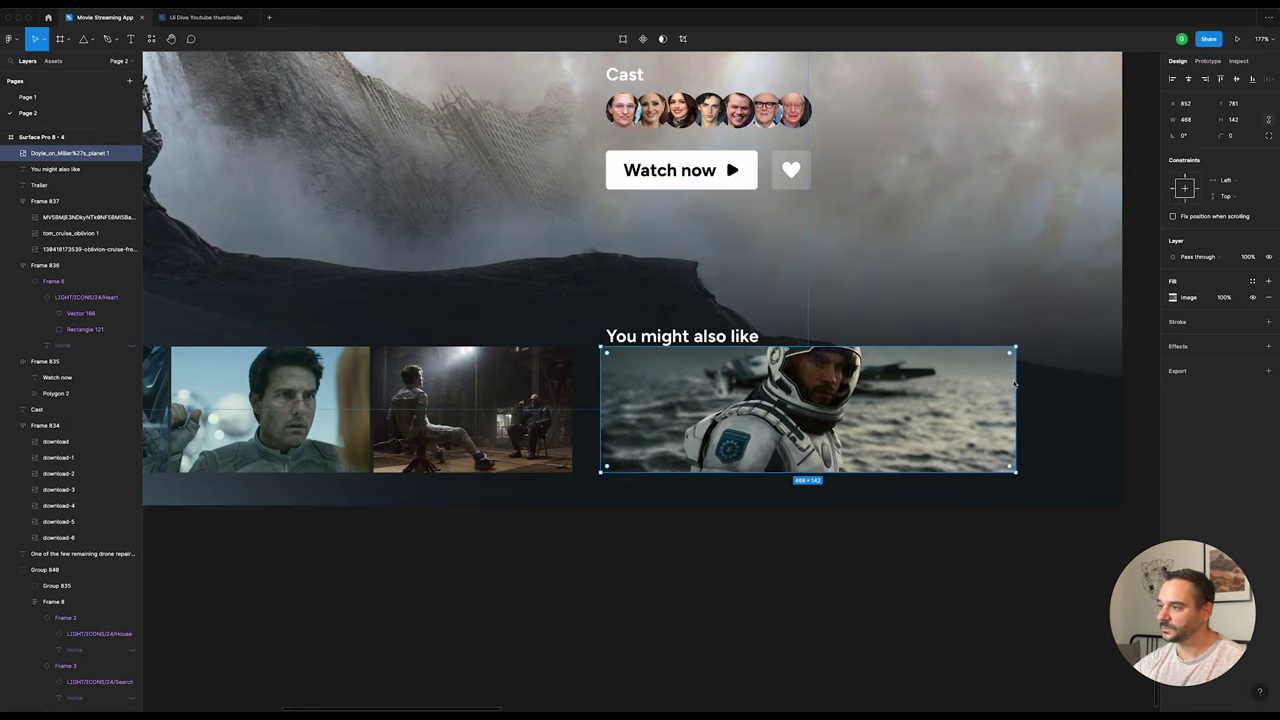
pyautogui.moveTo(1015, 383)
pyautogui.mouseDown()
pyautogui.moveTo(693, 383)
pyautogui.moveTo(706, 339)
pyautogui.mouseUp()
pyautogui.scroll(-3, 693, 383)
pyautogui.click(720, 348)
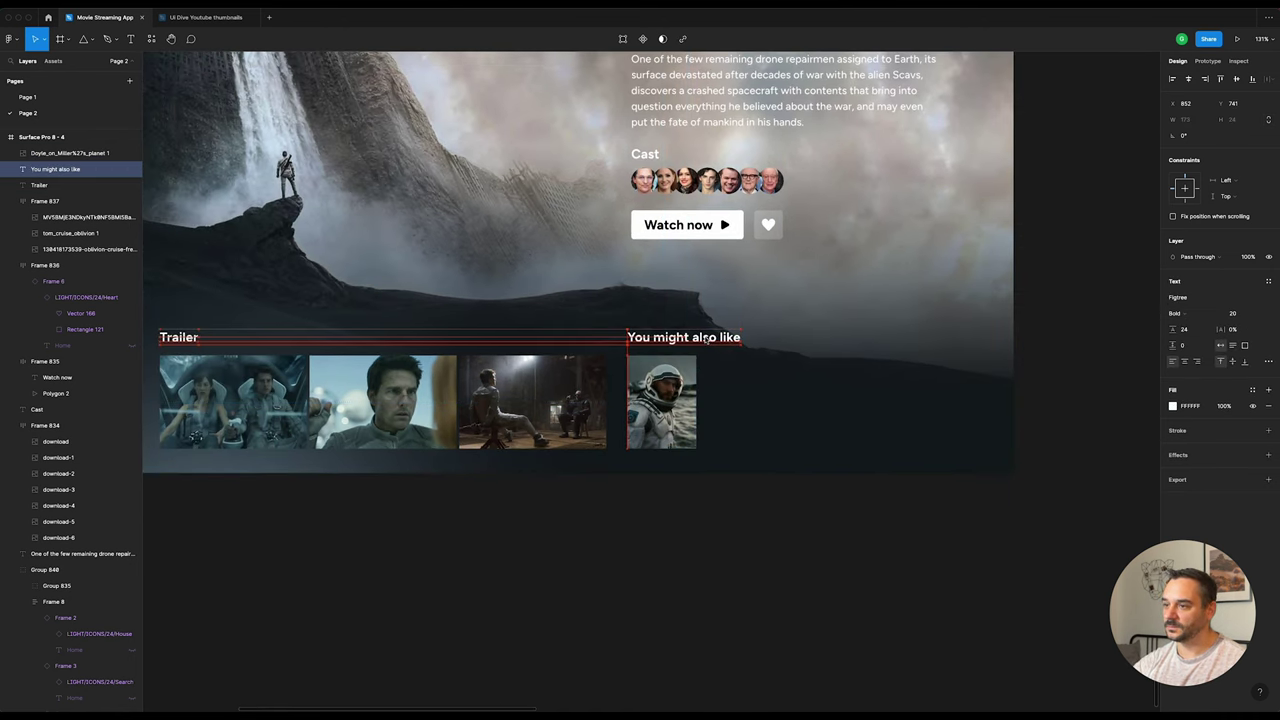
pyautogui.scroll(-5, 706, 339)
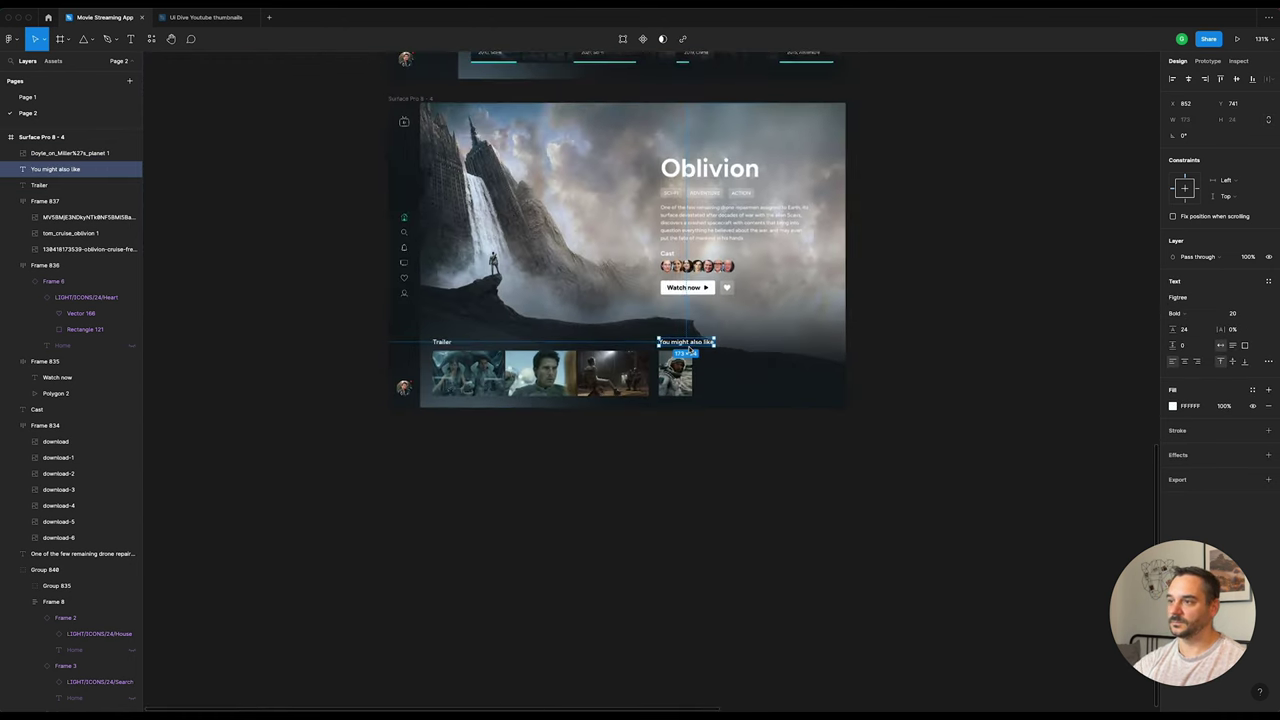
# Step: Show the 12-column grid and shift the hero content group to snap at X 860
pyautogui.click(415, 99)
pyautogui.click(1254, 234)
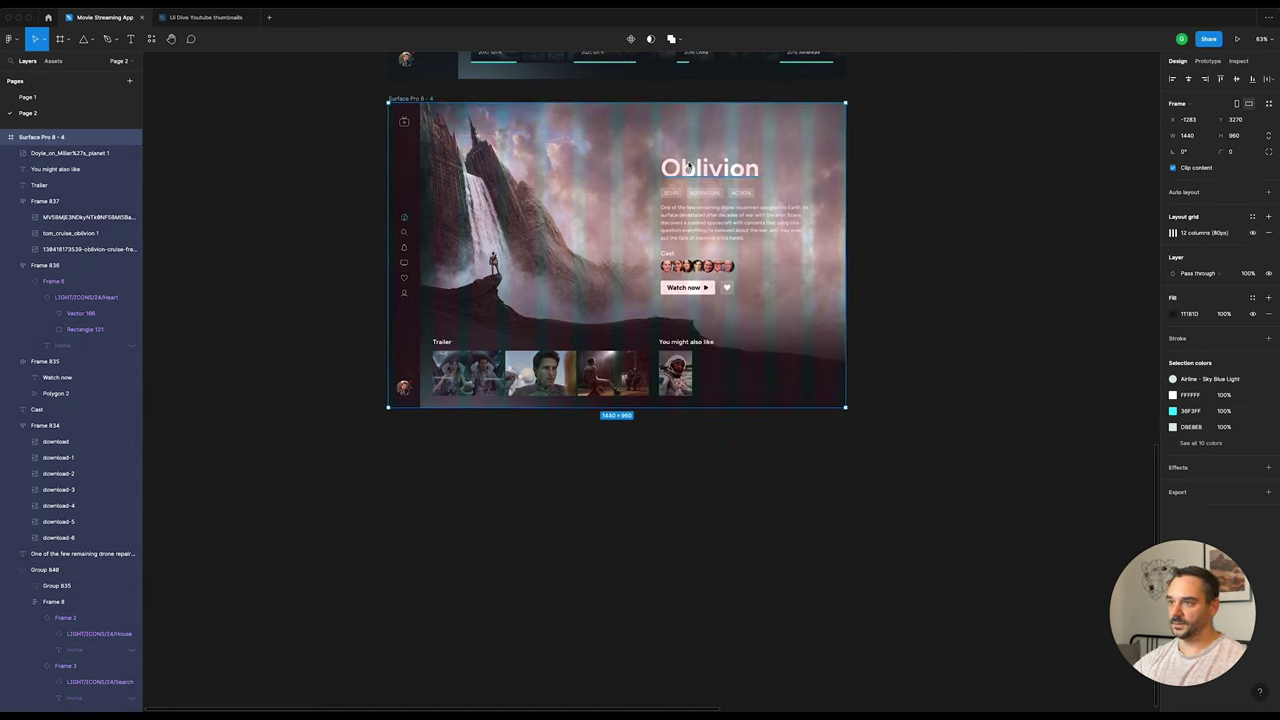
pyautogui.scroll(5, 690, 175)
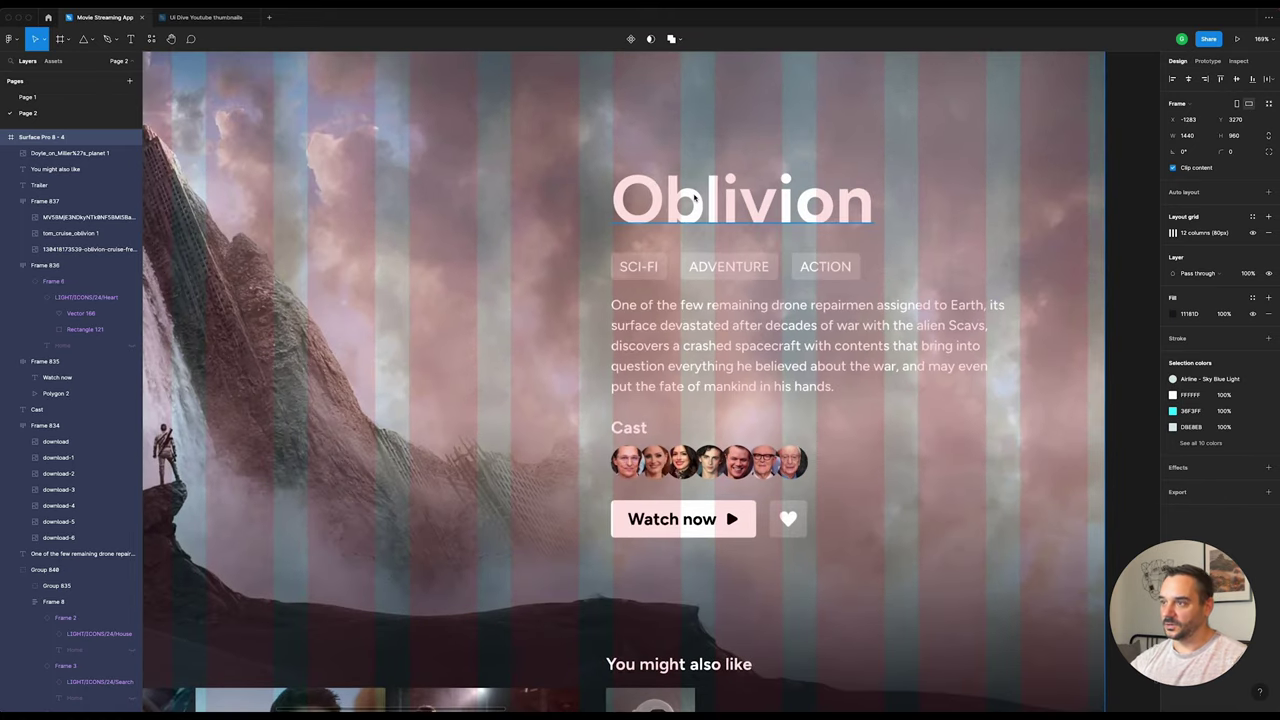
pyautogui.click(723, 223)
pyautogui.scroll(-2, 723, 223)
pyautogui.scroll(-3, 723, 223)
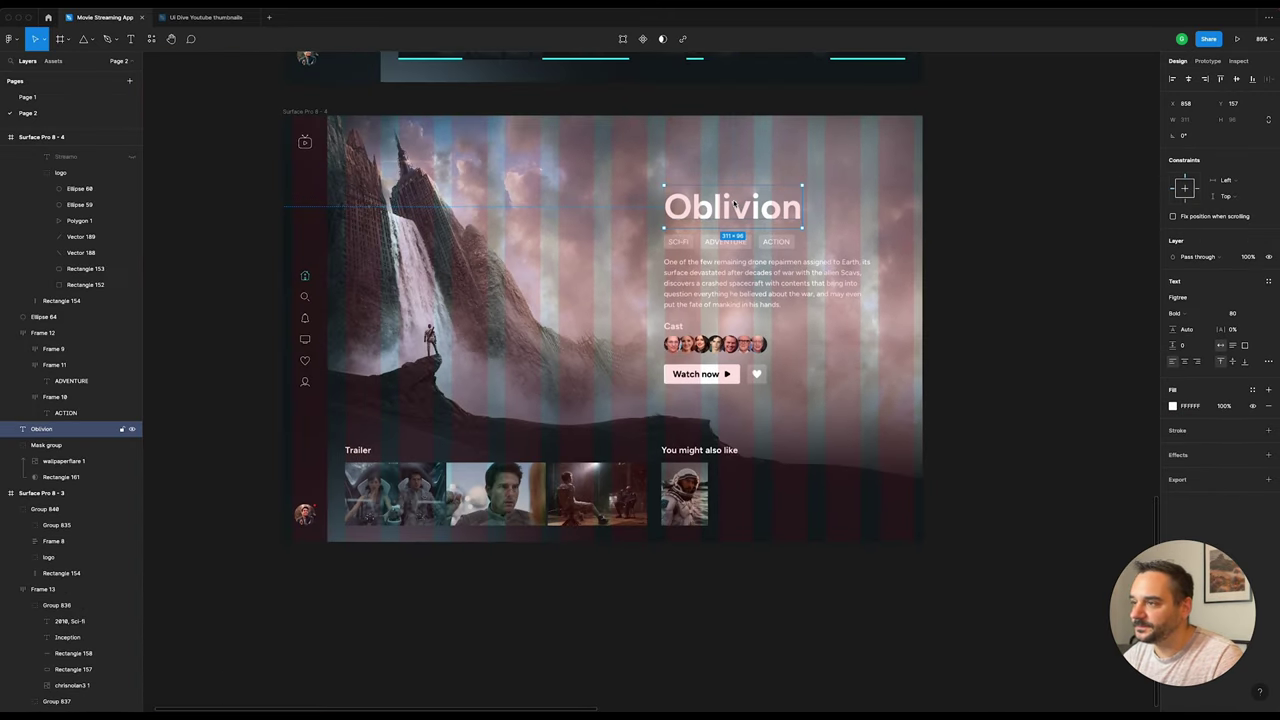
pyautogui.scroll(5, 743, 230)
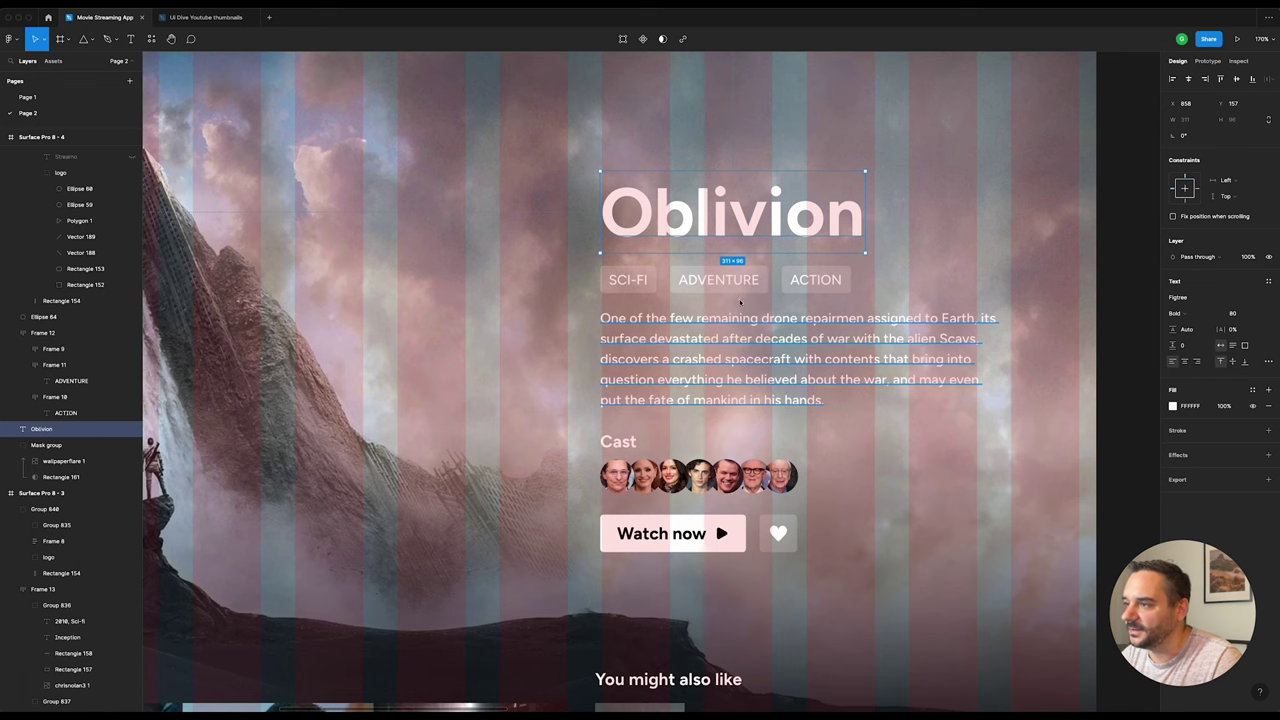
pyautogui.keyDown('shift'); pyautogui.click(718, 280); pyautogui.keyUp('shift')
pyautogui.keyDown('shift'); pyautogui.click(790, 380); pyautogui.keyUp('shift')
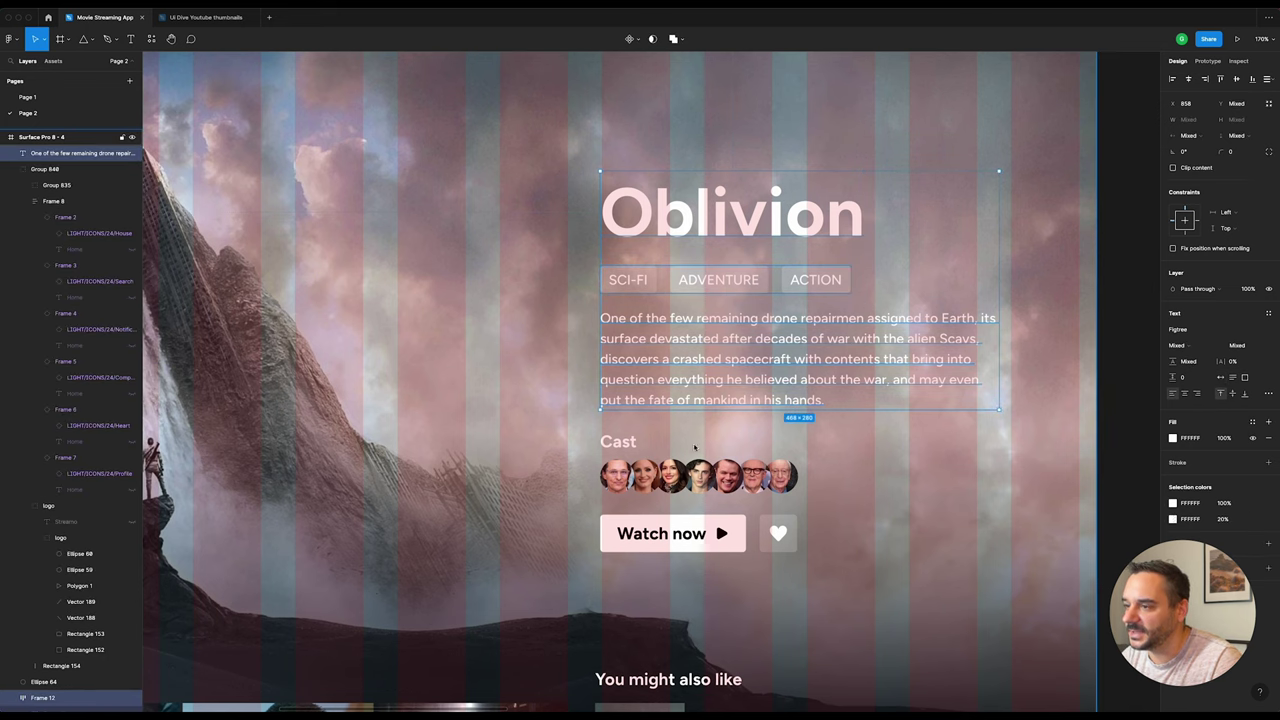
pyautogui.keyDown('shift'); pyautogui.click(618, 441); pyautogui.keyUp('shift')
pyautogui.keyDown('shift'); pyautogui.click(646, 478); pyautogui.keyUp('shift')
pyautogui.keyDown('shift'); pyautogui.click(675, 533); pyautogui.keyUp('shift')
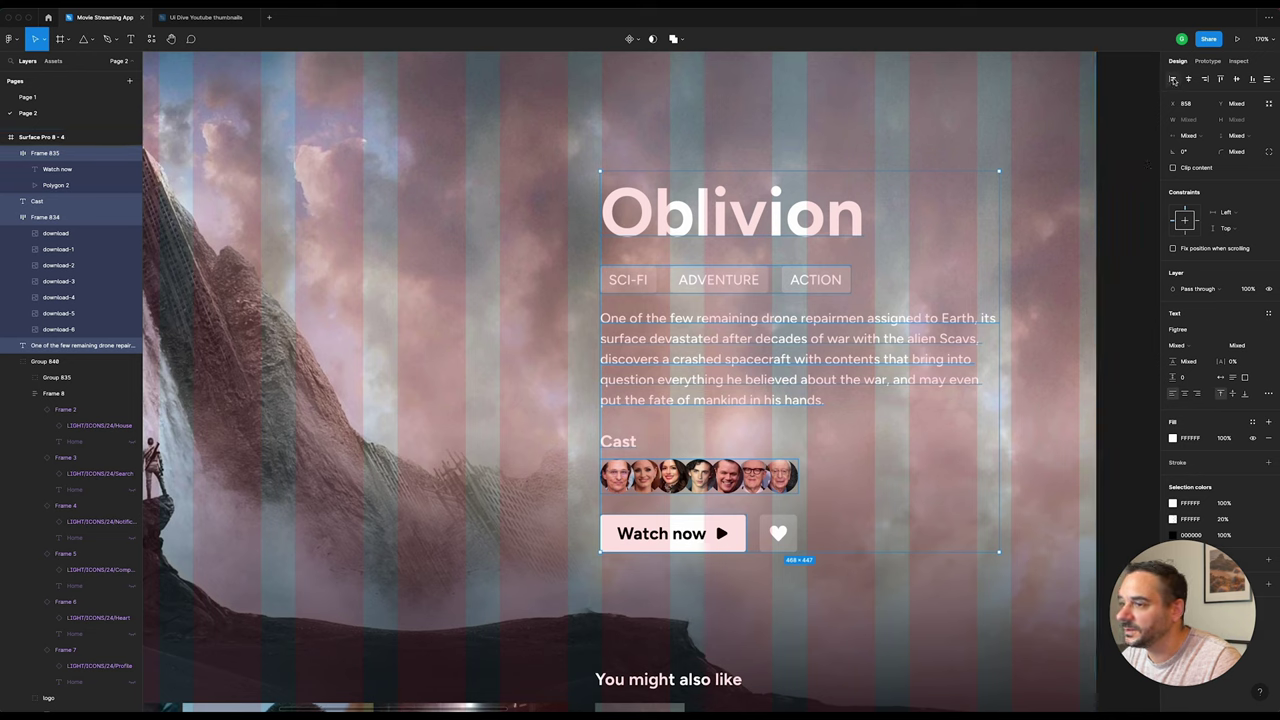
pyautogui.moveTo(662, 258); pyautogui.dragTo(649, 233)
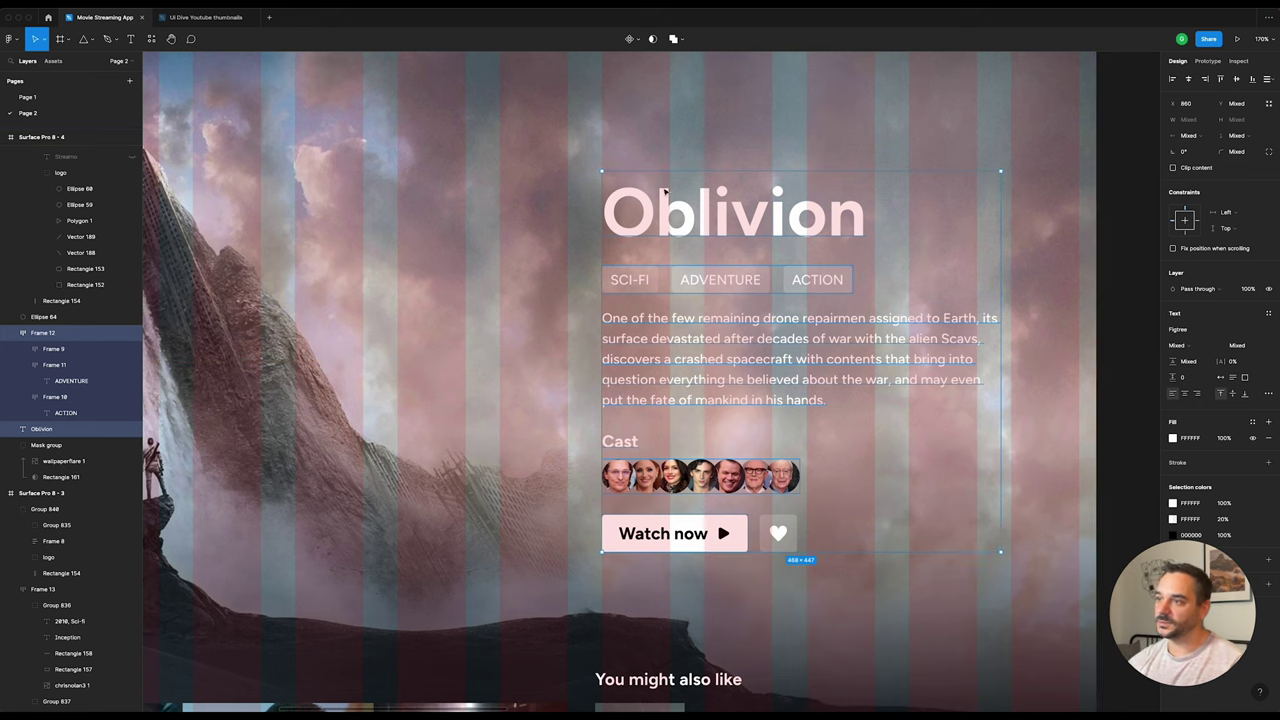
# Step: Nudge the SCI-FI, ADVENTURE, ACTION tag row up to y 261, closer under the title
pyautogui.scroll(5, 604, 190)
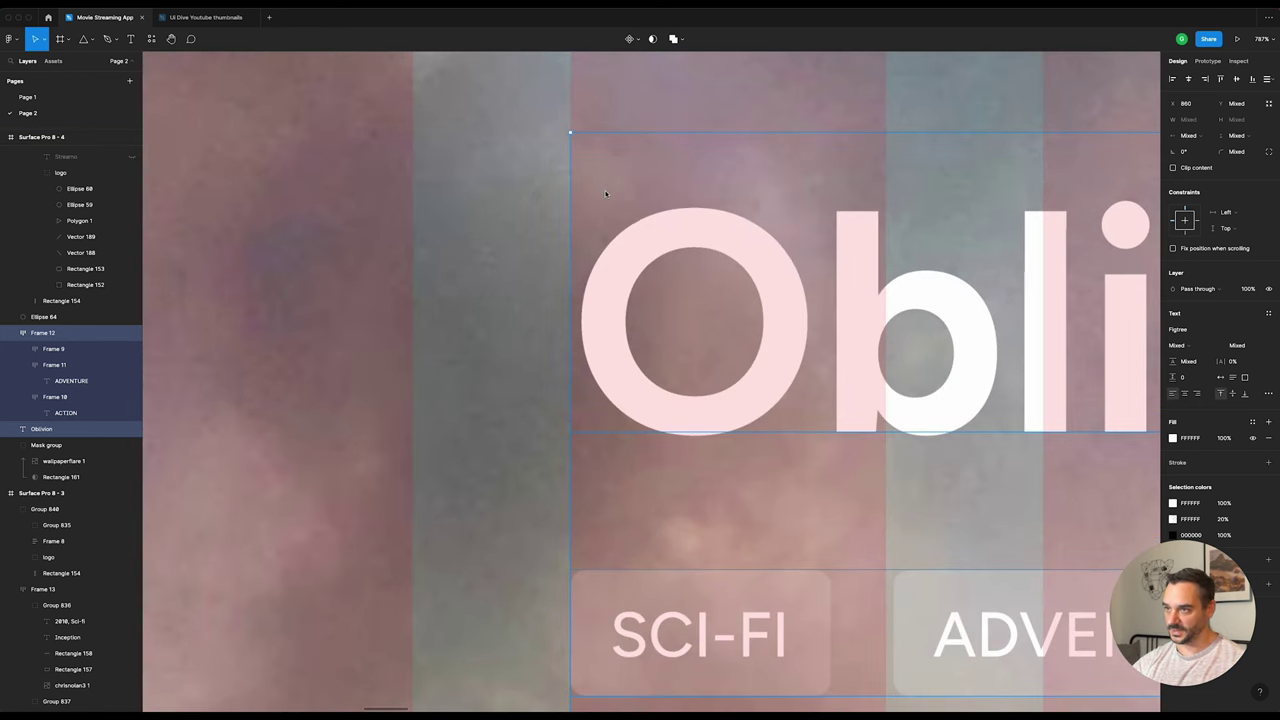
pyautogui.scroll(-2, 700, 240)
pyautogui.scroll(-2, 781, 287)
pyautogui.scroll(-2, 799, 281)
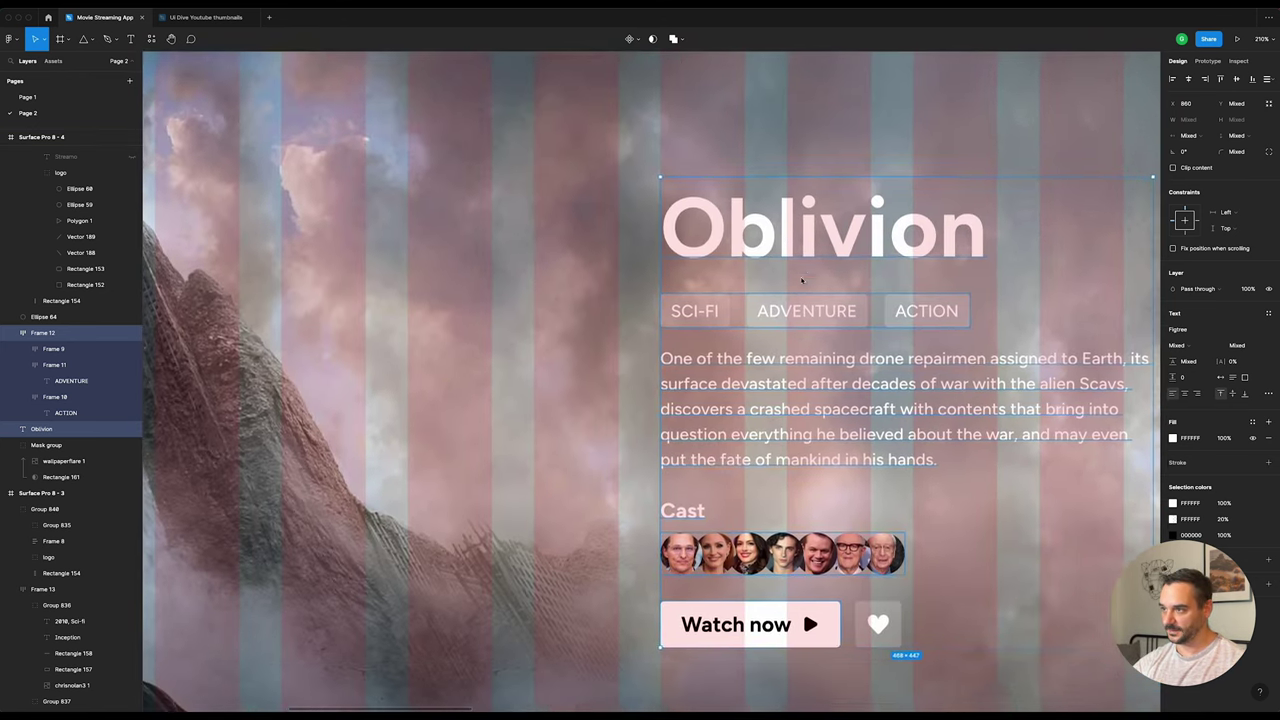
pyautogui.scroll(-3, 801, 200)
pyautogui.click(803, 170)
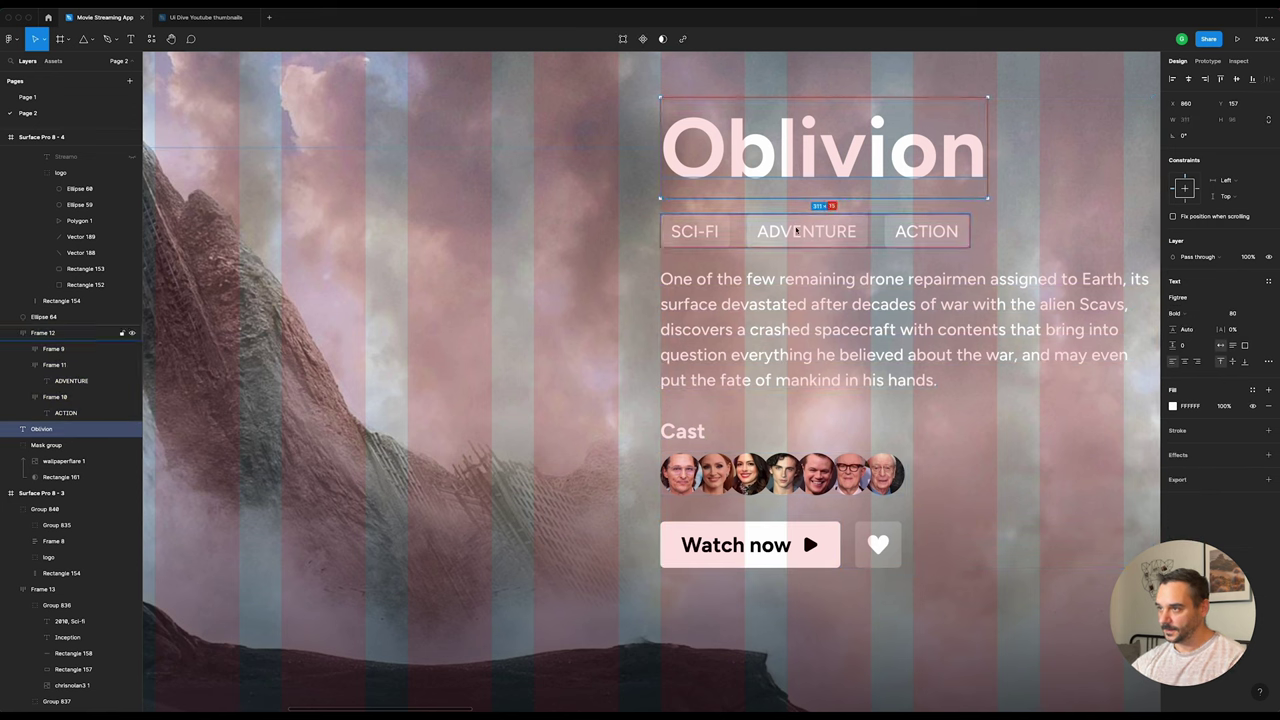
pyautogui.click(796, 231)
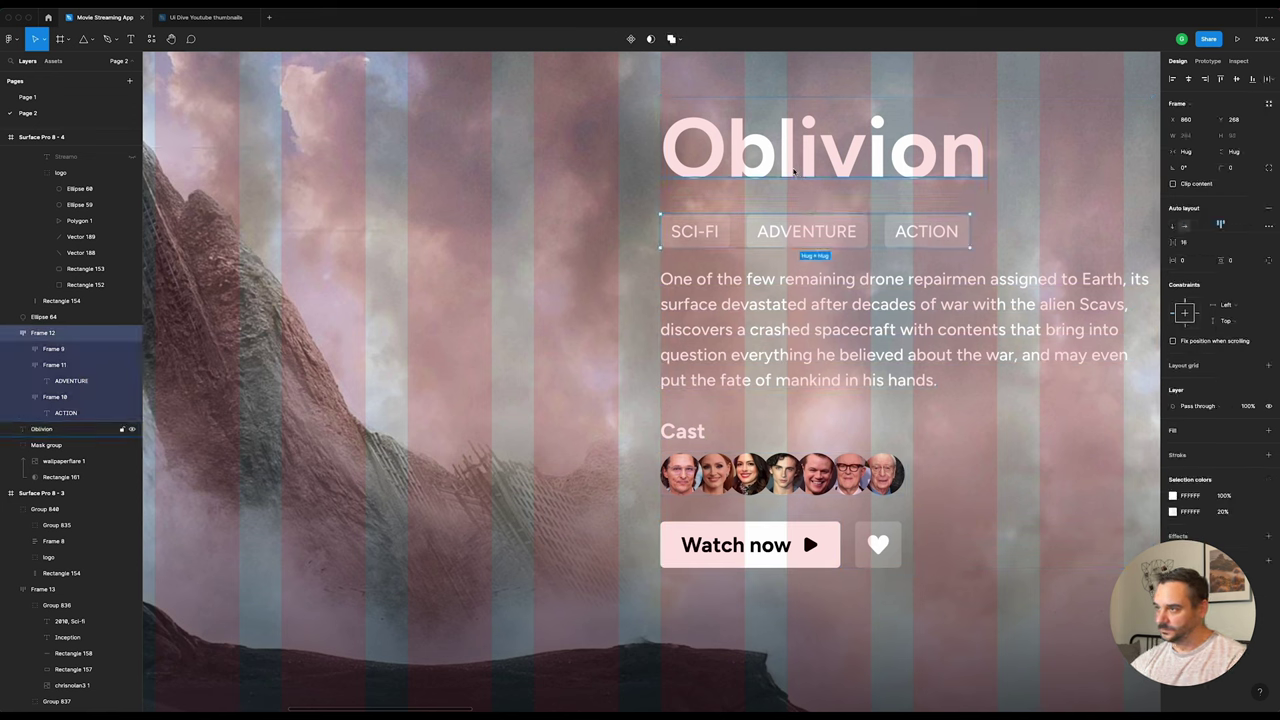
pyautogui.press('alt')
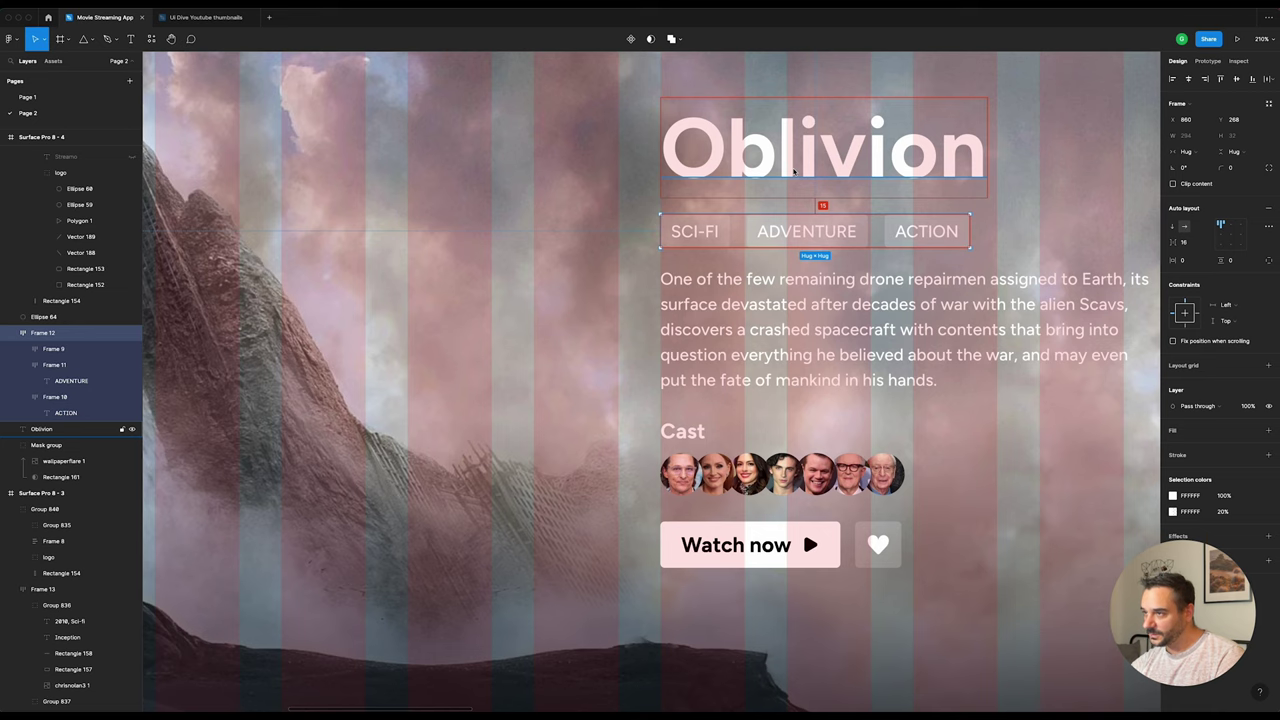
pyautogui.press('Up')
pyautogui.press('Up')
pyautogui.press('Up')
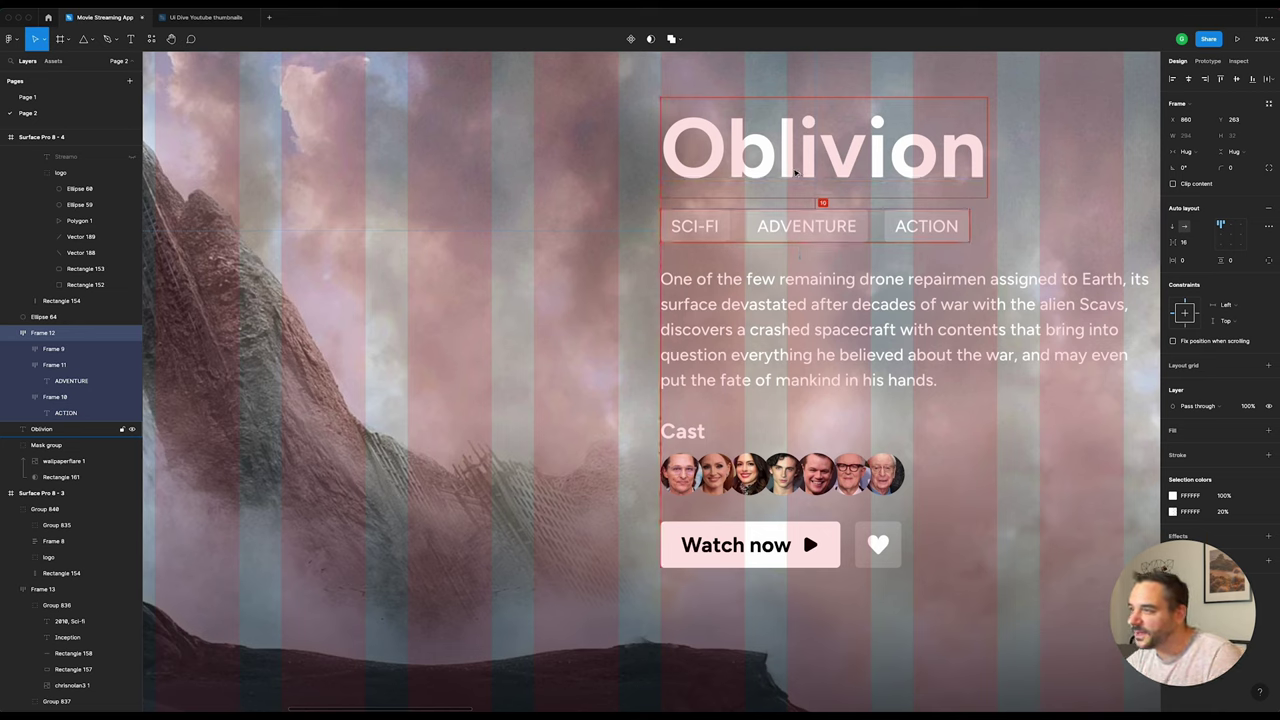
pyautogui.press('Up')
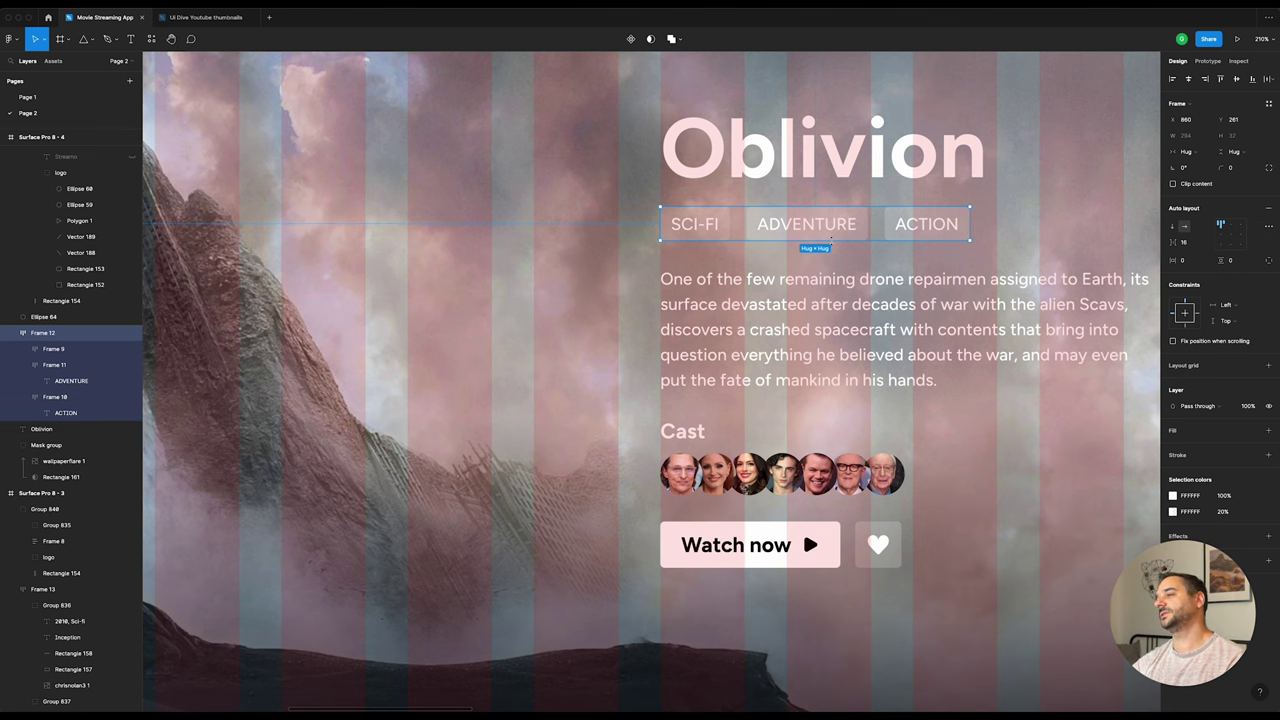
pyautogui.hotkey('shift', '1')
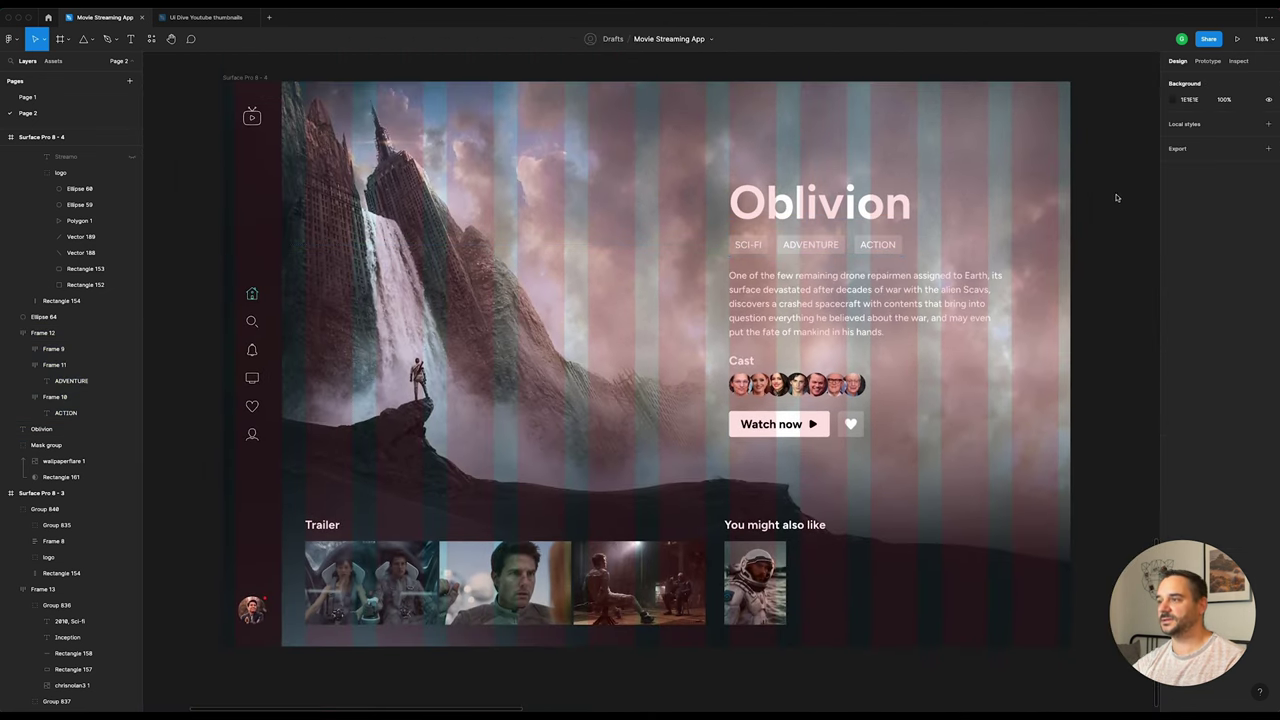
pyautogui.keyDown('ctrl'); pyautogui.scroll(3, 911, 299); pyautogui.keyUp('ctrl')
# Step: Position the Cast label and avatar row 23 px below the description paragraph
pyautogui.click(880, 300)
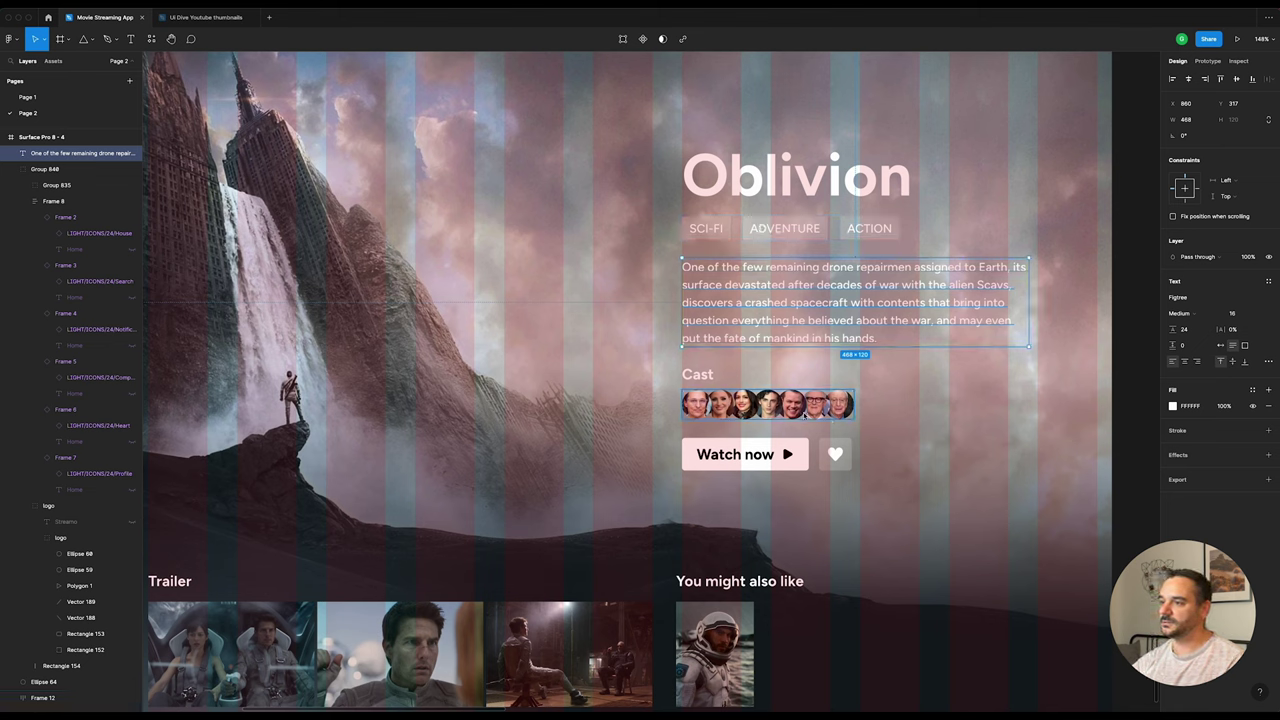
pyautogui.click(699, 377)
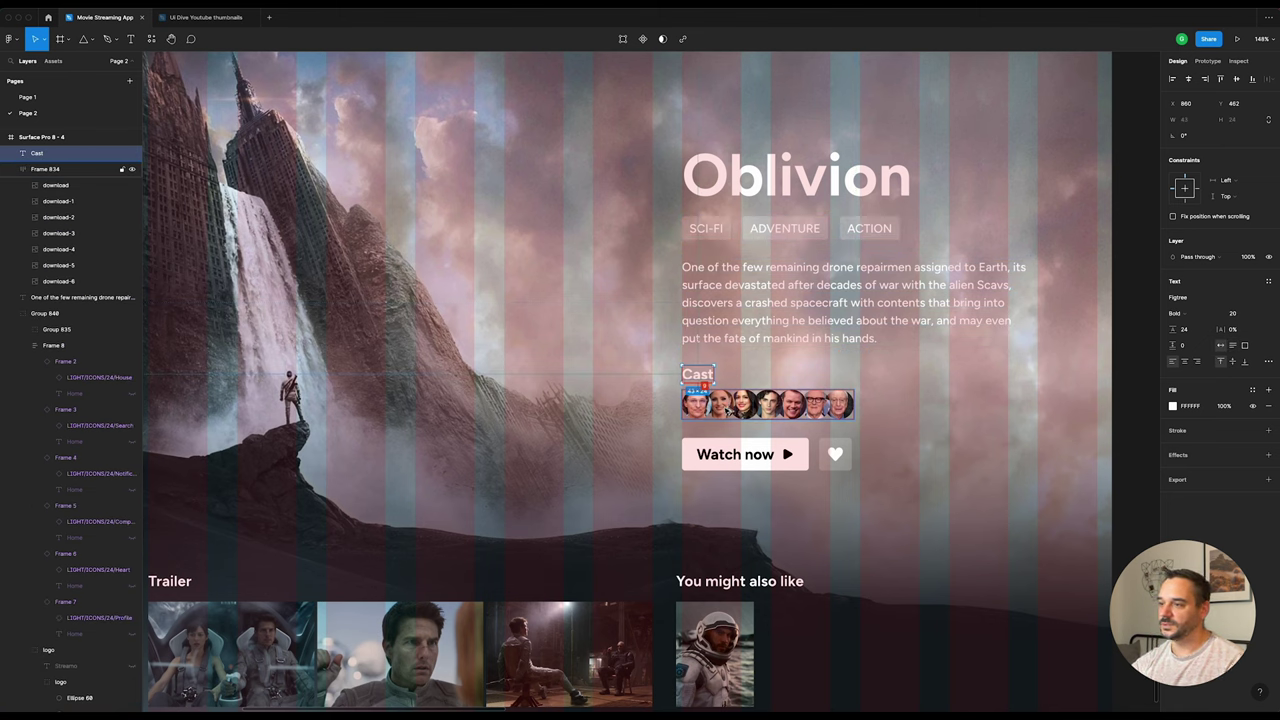
pyautogui.press('Down')
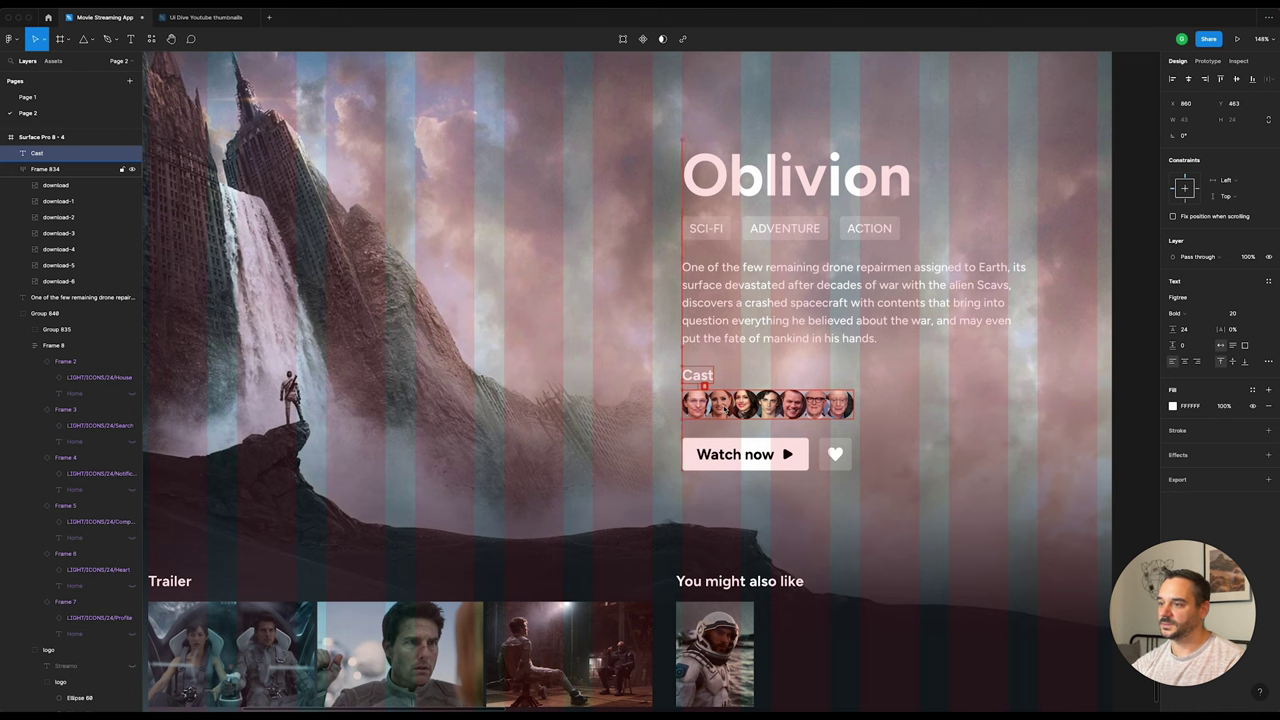
pyautogui.keyDown('shift'); pyautogui.click(724, 407); pyautogui.keyUp('shift')
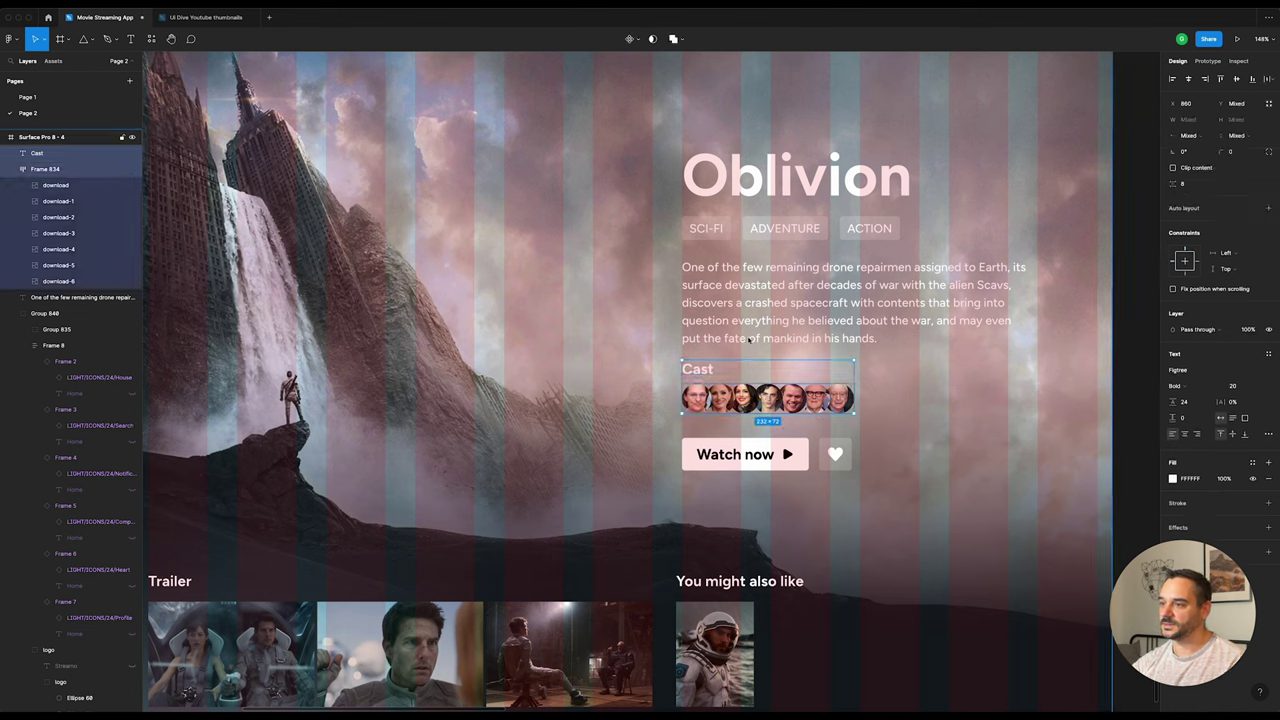
pyautogui.press('alt')
pyautogui.press('Down')
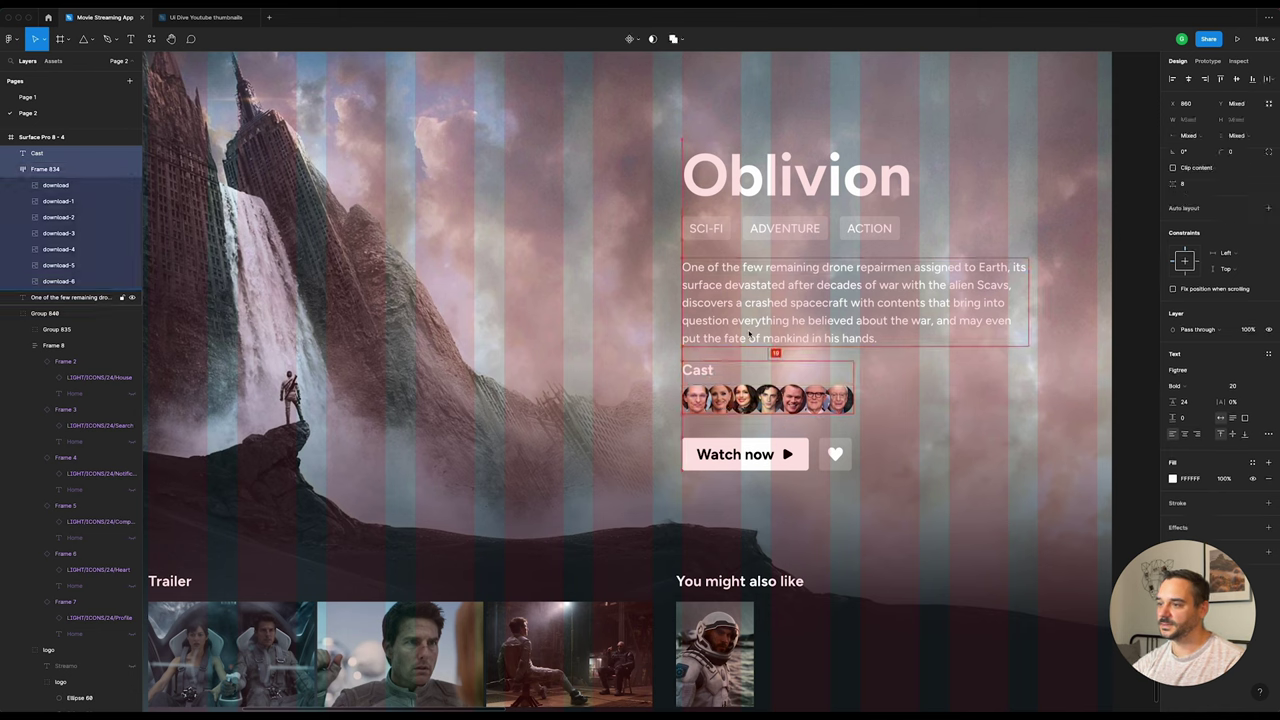
pyautogui.press('Up')
pyautogui.press('Up')
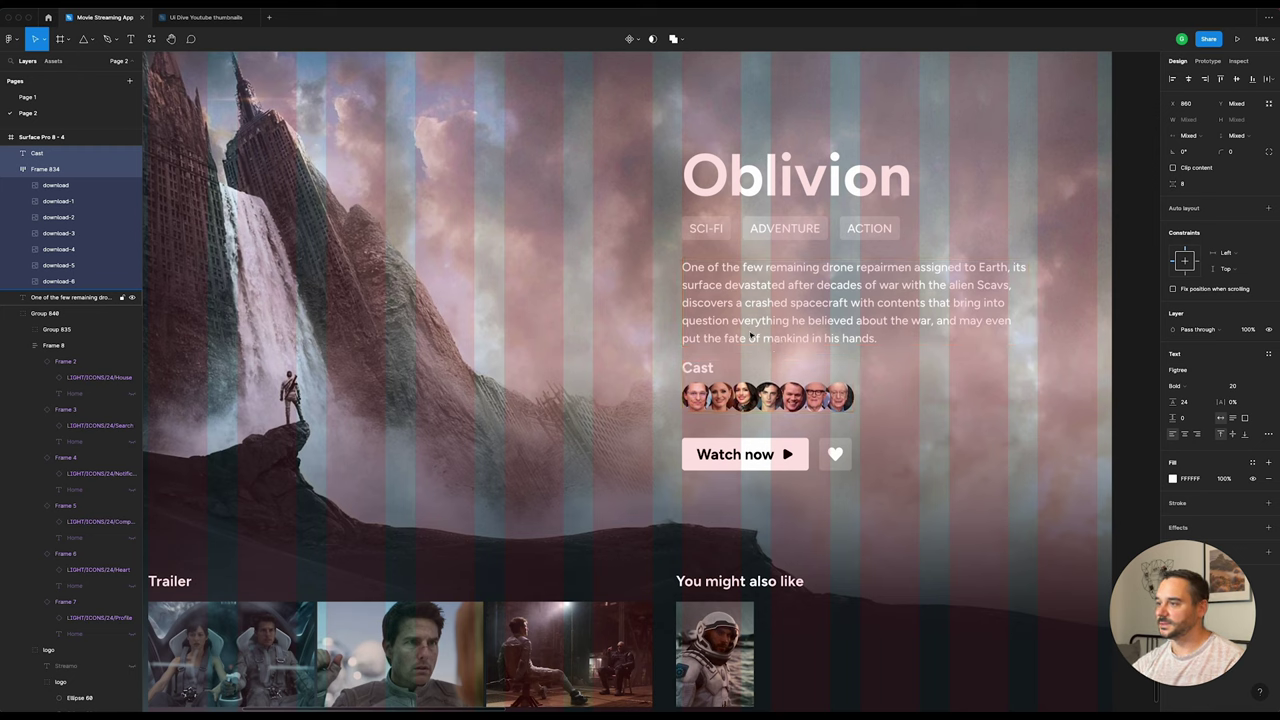
pyautogui.press('Down')
pyautogui.press('Down')
pyautogui.press('Down')
pyautogui.press('Down')
pyautogui.press('Down')
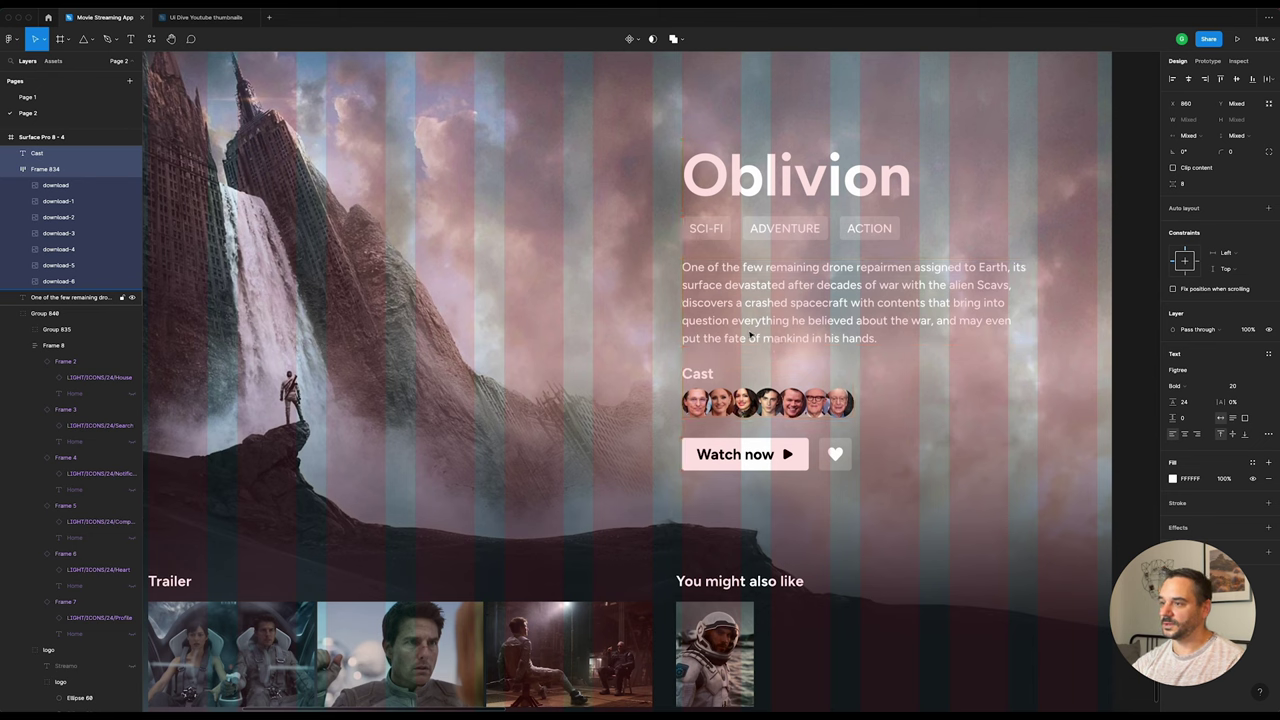
# Step: Narrow the description paragraph to 440 px wide so it rewraps
pyautogui.click(748, 334)
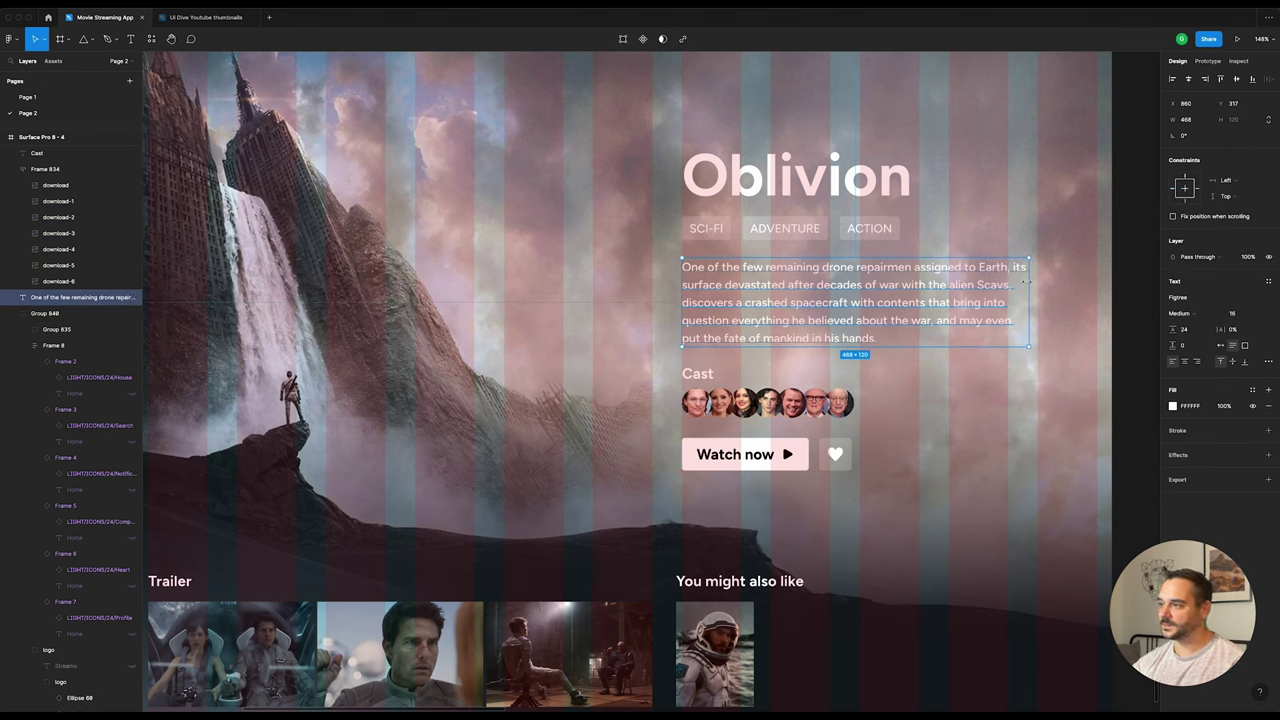
pyautogui.moveTo(1026, 285); pyautogui.dragTo(1010, 285)
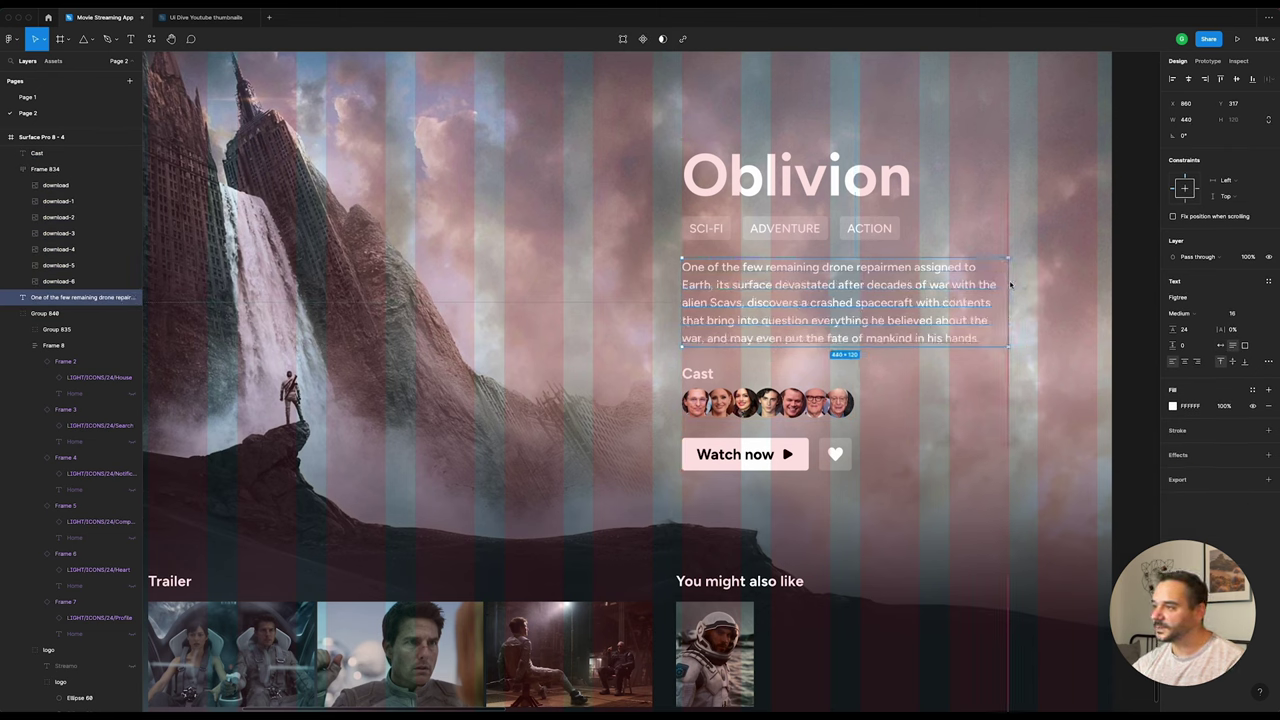
pyautogui.scroll(5, 1010, 285)
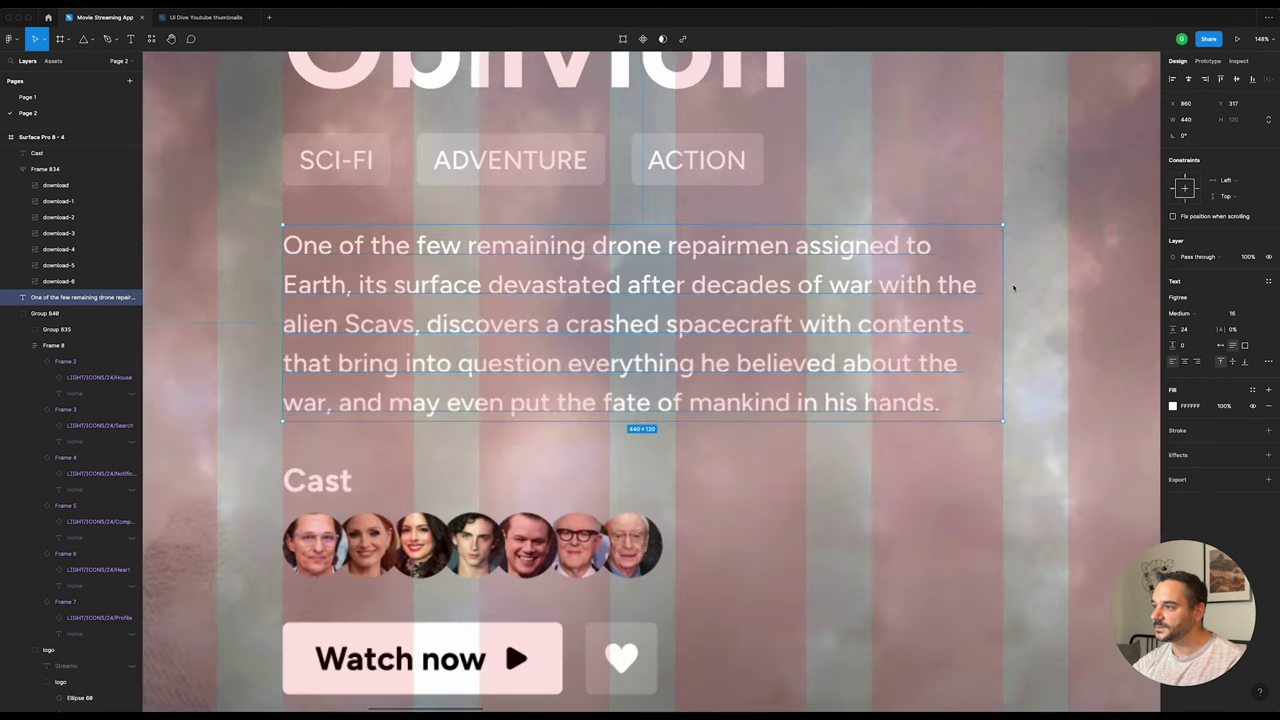
pyautogui.scroll(5, 1002, 268)
pyautogui.scroll(-5, 997, 258)
pyautogui.scroll(-5, 997, 258)
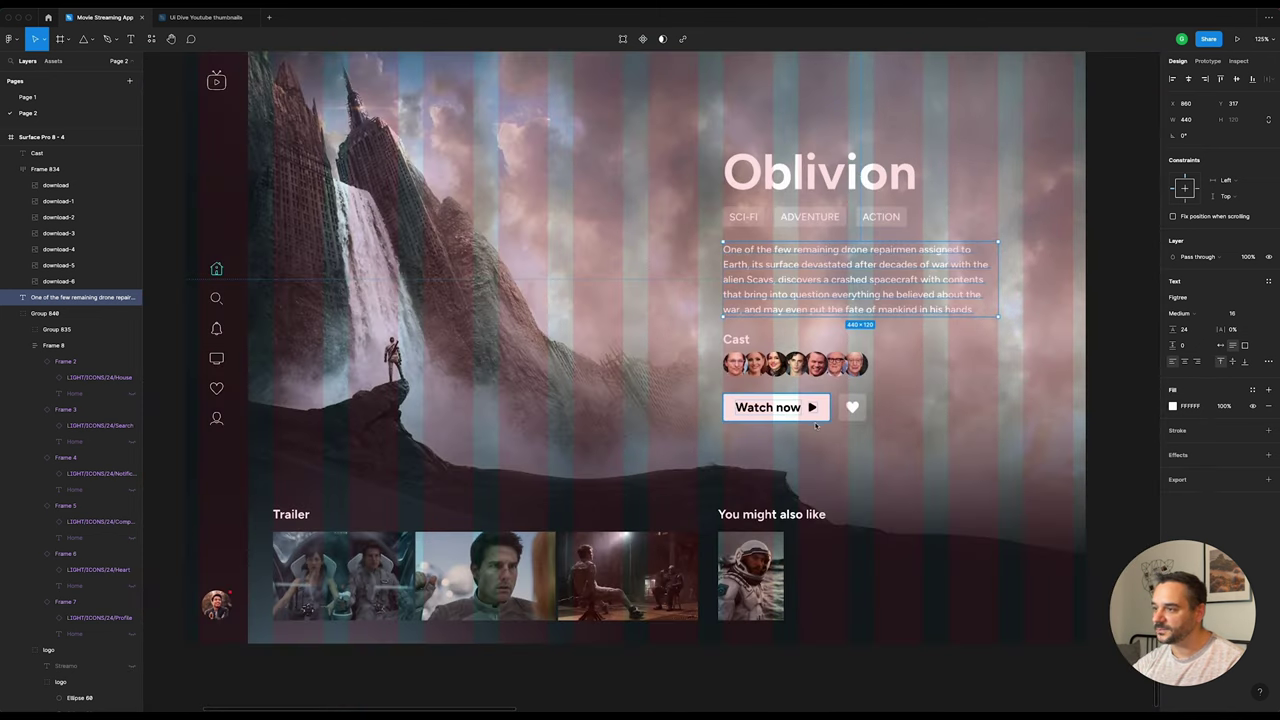
# Step: Raise the Watch now and heart buttons to y 557, 24 px below the avatars
pyautogui.click(800, 410)
pyautogui.keyDown('shift'); pyautogui.click(851, 407); pyautogui.keyUp('shift')
pyautogui.scroll(1, 851, 407)
pyautogui.scroll(3, 853, 405)
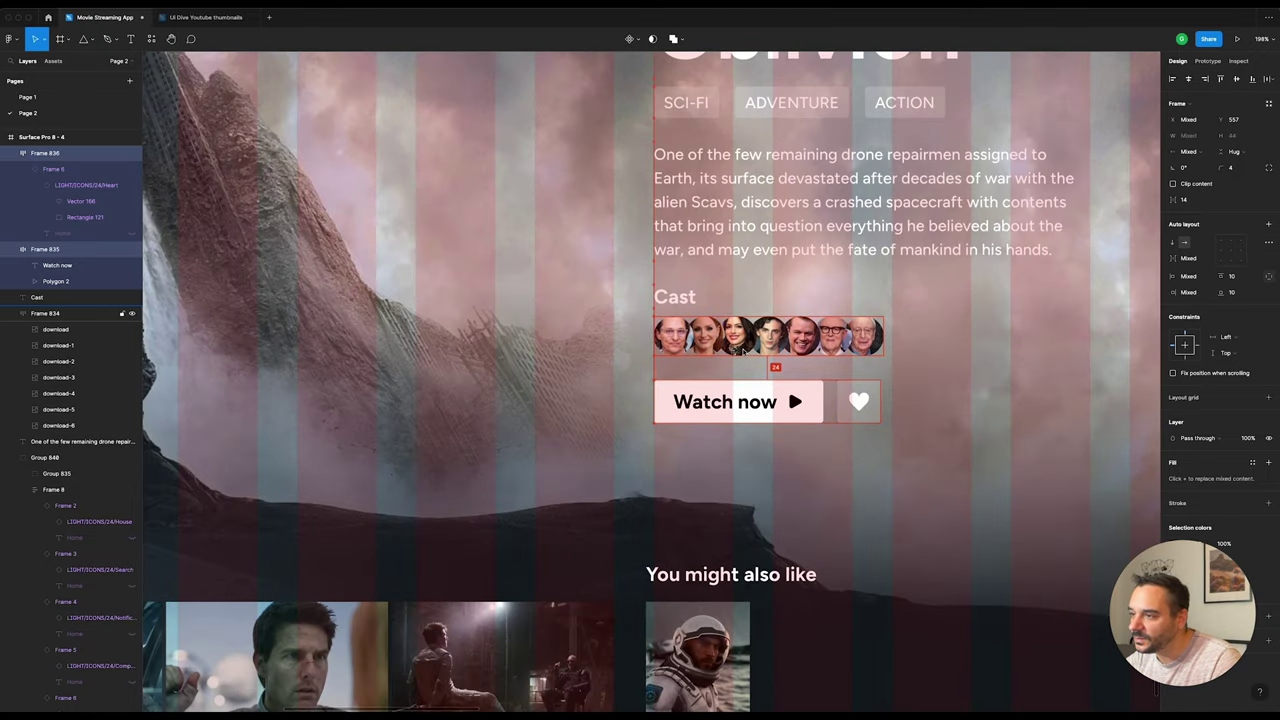
pyautogui.press('Up')
pyautogui.hotkey('shift', '1')
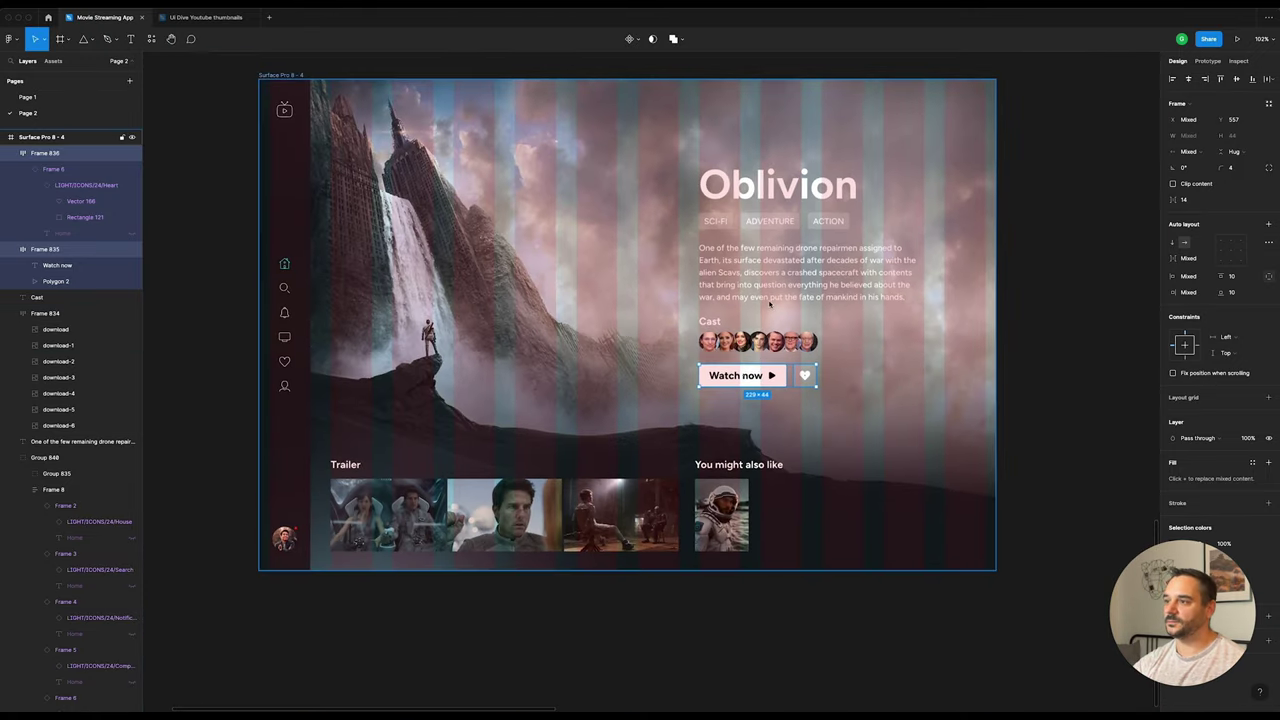
pyautogui.click(810, 272)
pyautogui.click(1034, 428)
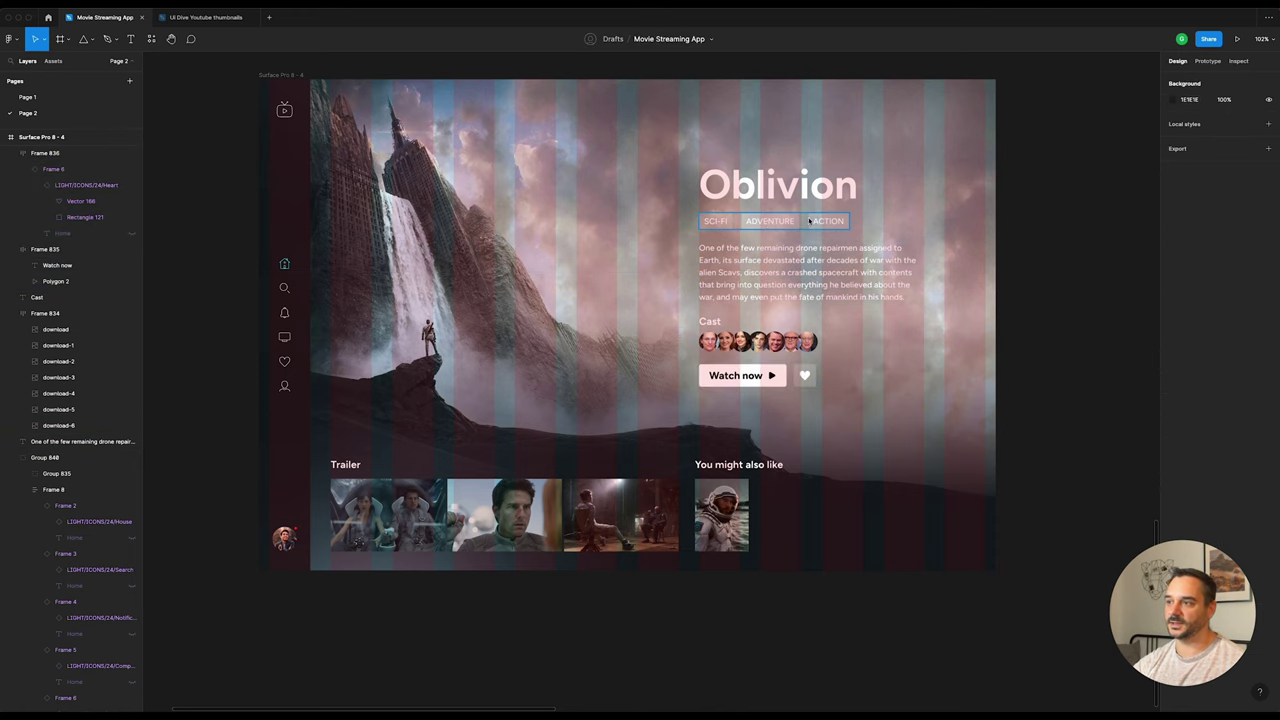
# Step: Align the 'You might also like' heading's left edge with the astronaut poster
pyautogui.keyDown('ctrl'); pyautogui.scroll(5, 729, 540); pyautogui.keyUp('ctrl')
pyautogui.keyDown('ctrl'); pyautogui.scroll(2, 729, 540); pyautogui.keyUp('ctrl')
pyautogui.click(700, 487)
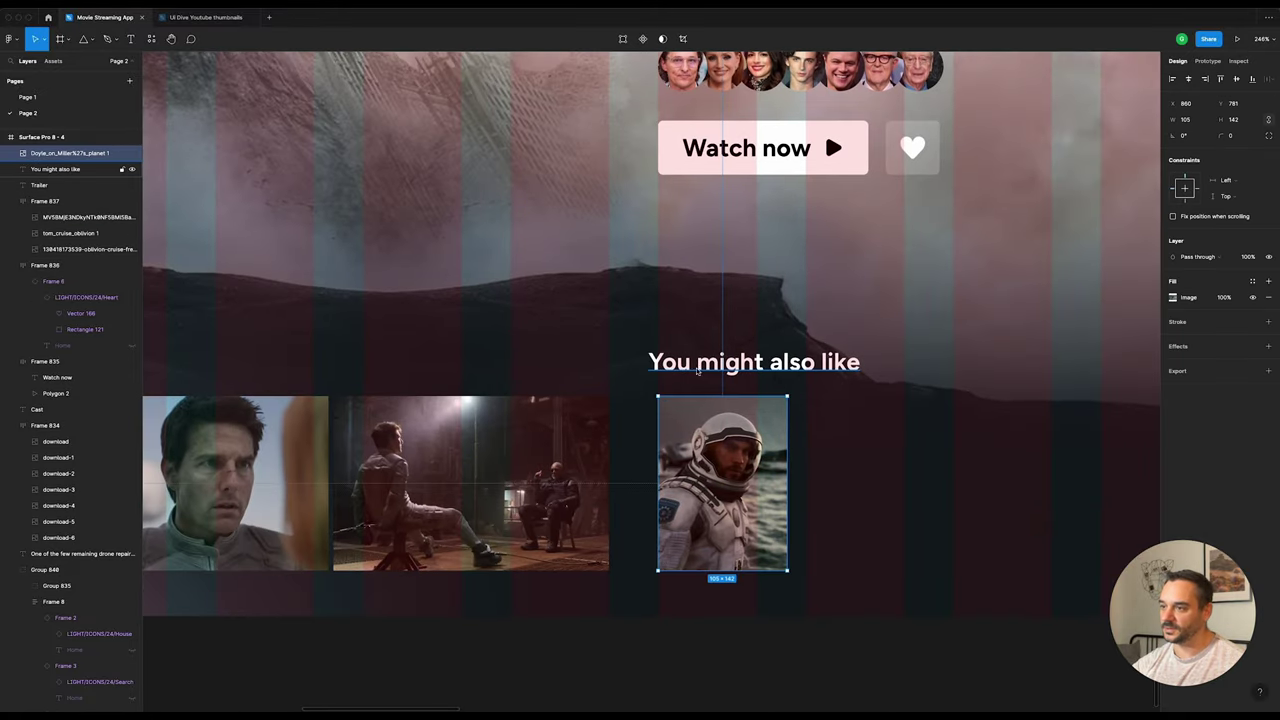
pyautogui.click(686, 364)
pyautogui.moveTo(686, 364); pyautogui.dragTo(696, 369)
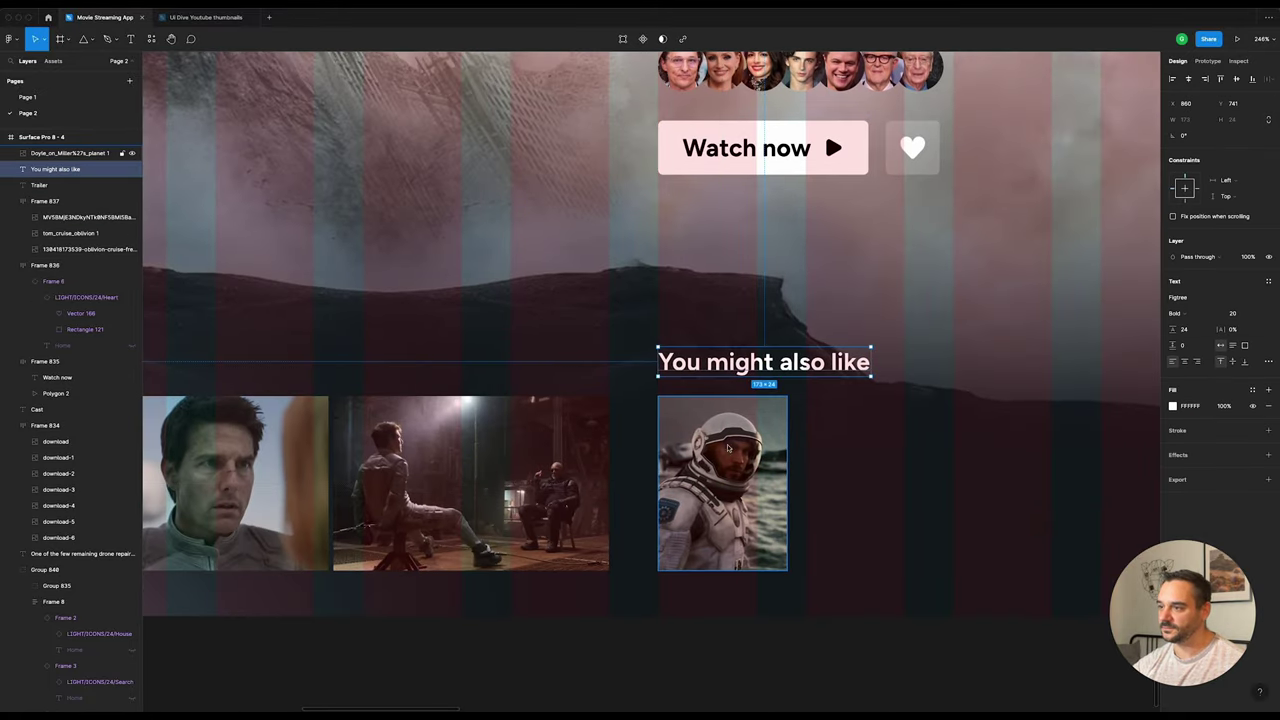
pyautogui.click(738, 477)
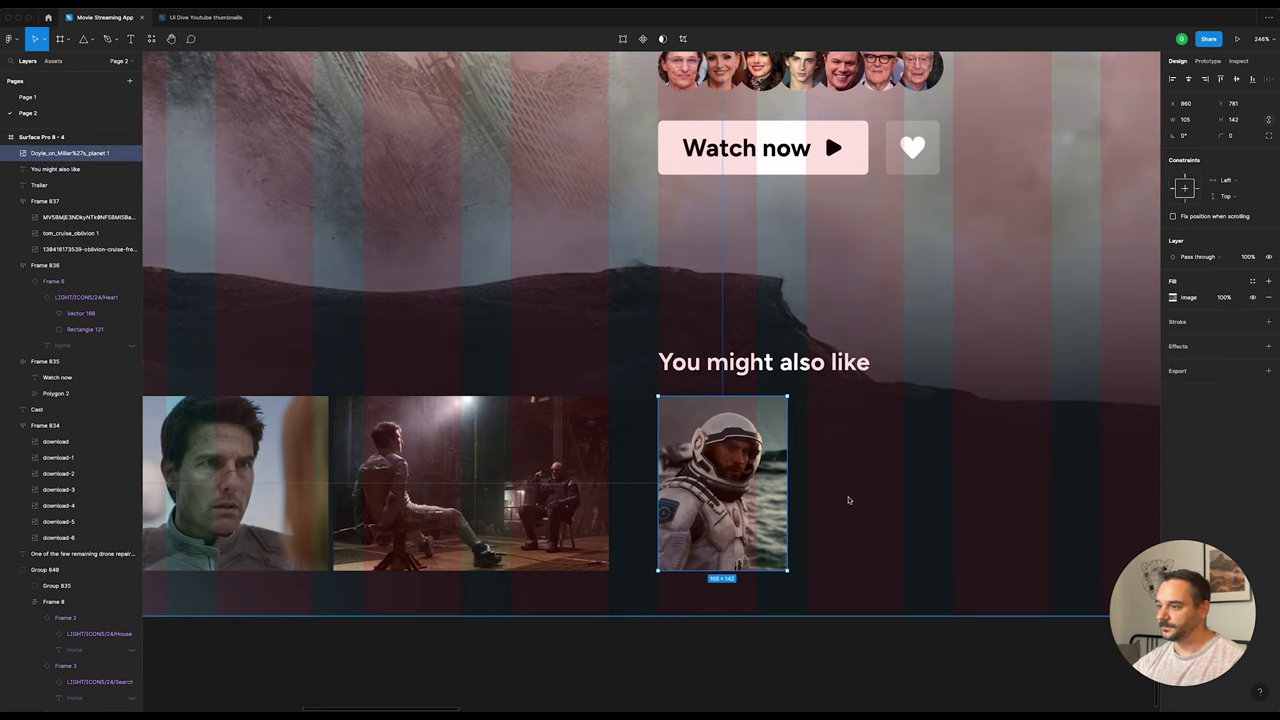
pyautogui.hscroll(4, 846, 500)
pyautogui.click(771, 668)
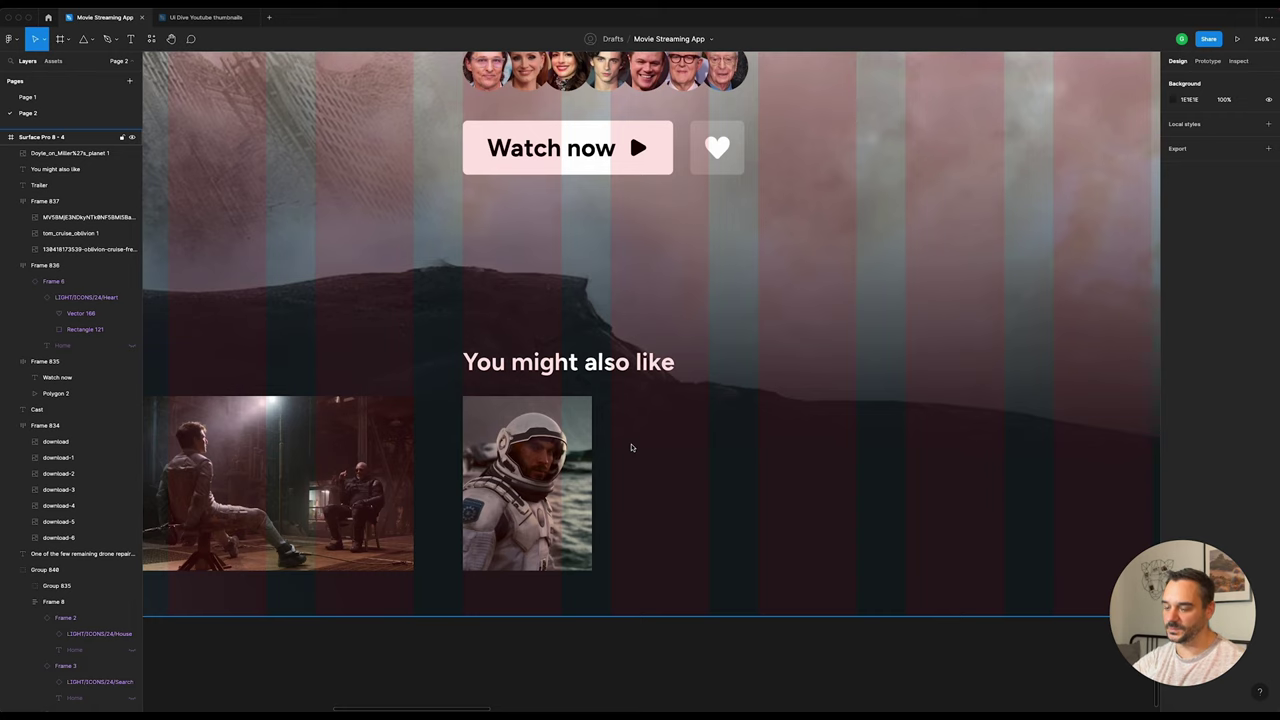
# Step: Add an 'Interstellar' text title beside the astronaut poster
pyautogui.press('t')
pyautogui.click(620, 418)
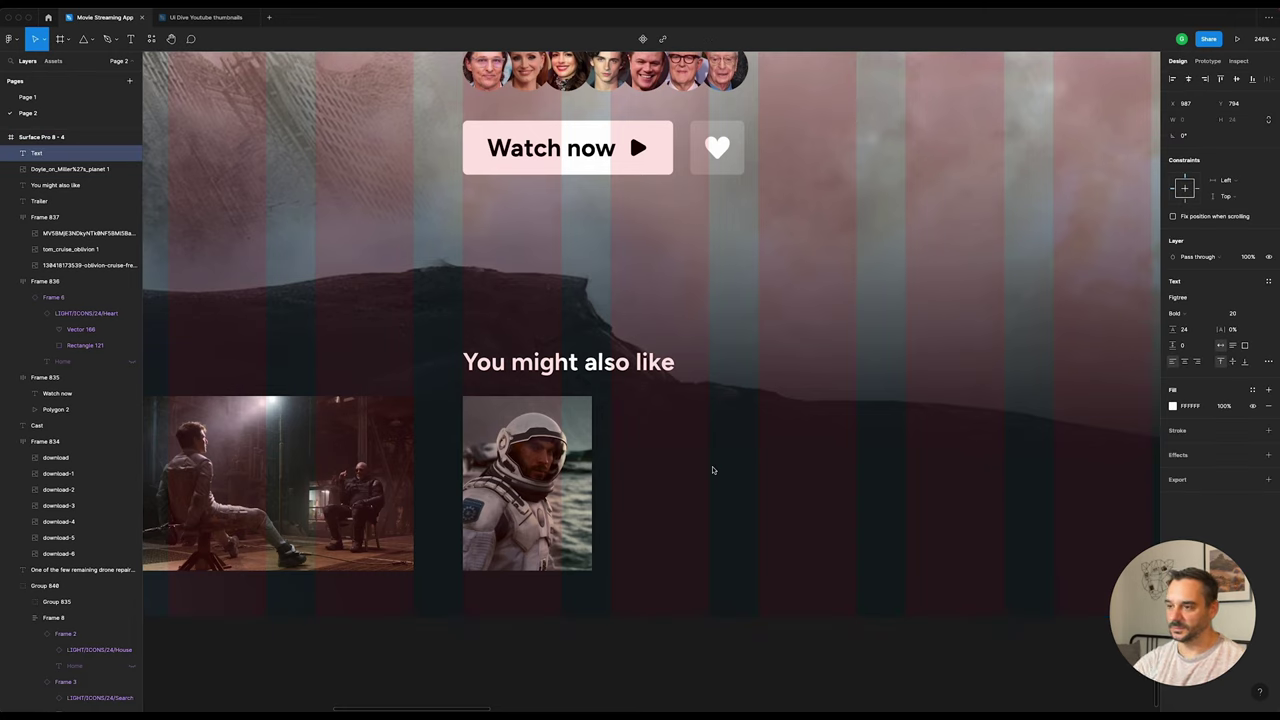
pyautogui.write('I')
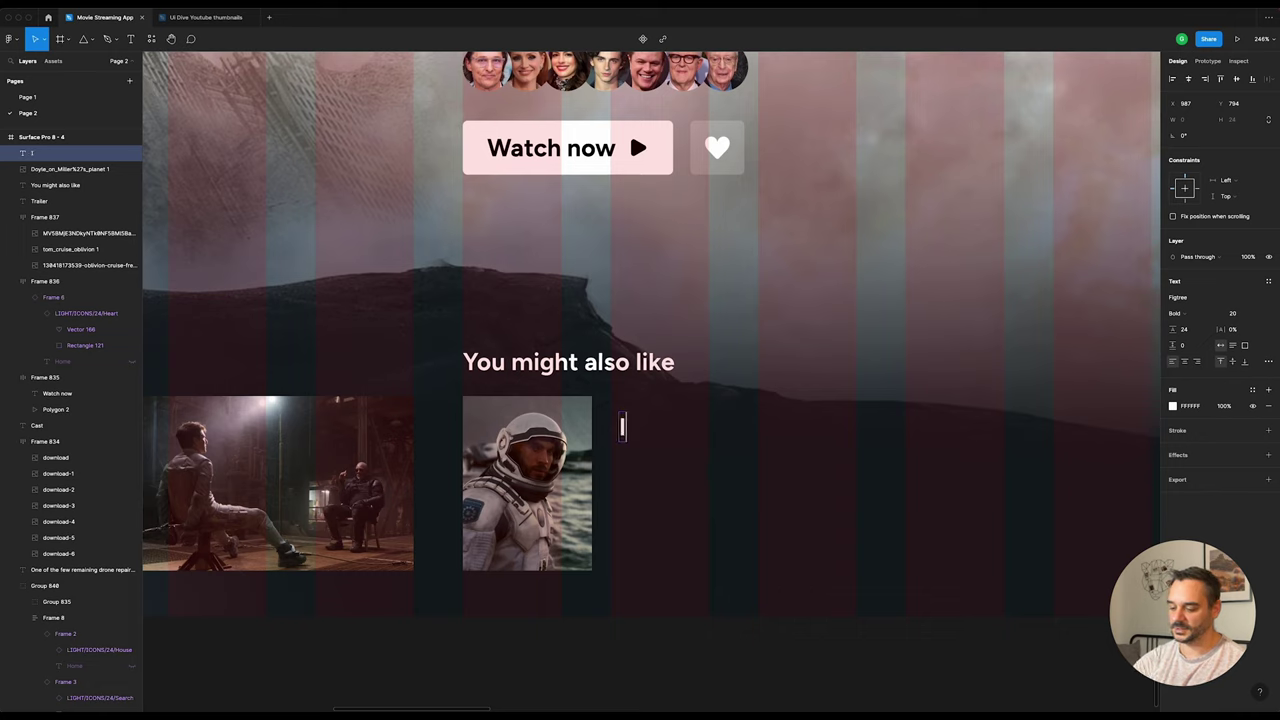
pyautogui.write('nterstel')
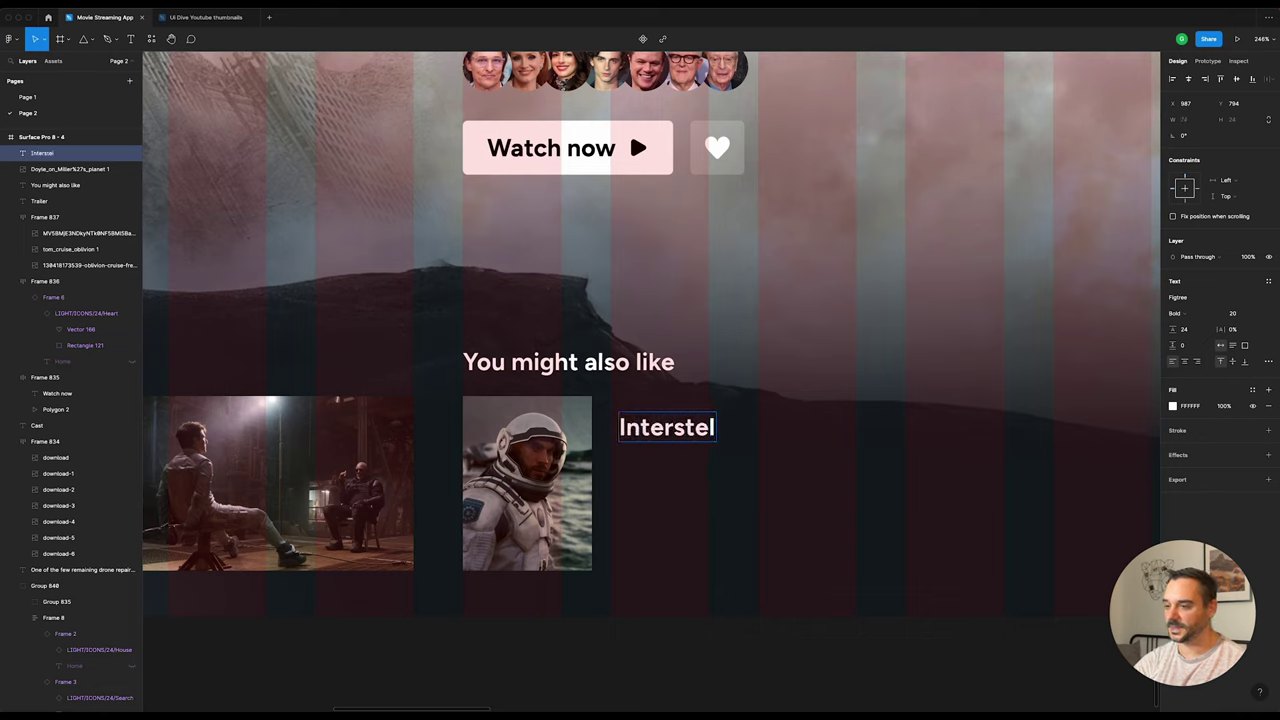
pyautogui.write('lar')
pyautogui.press('Escape')
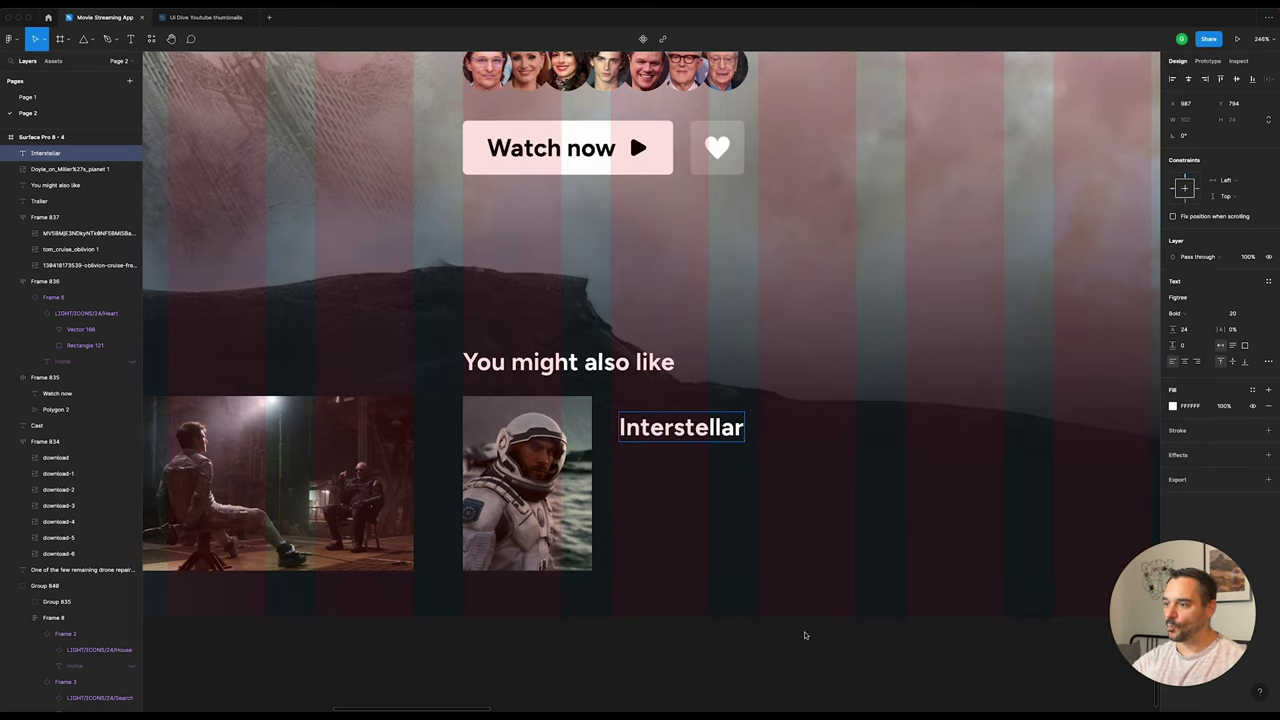
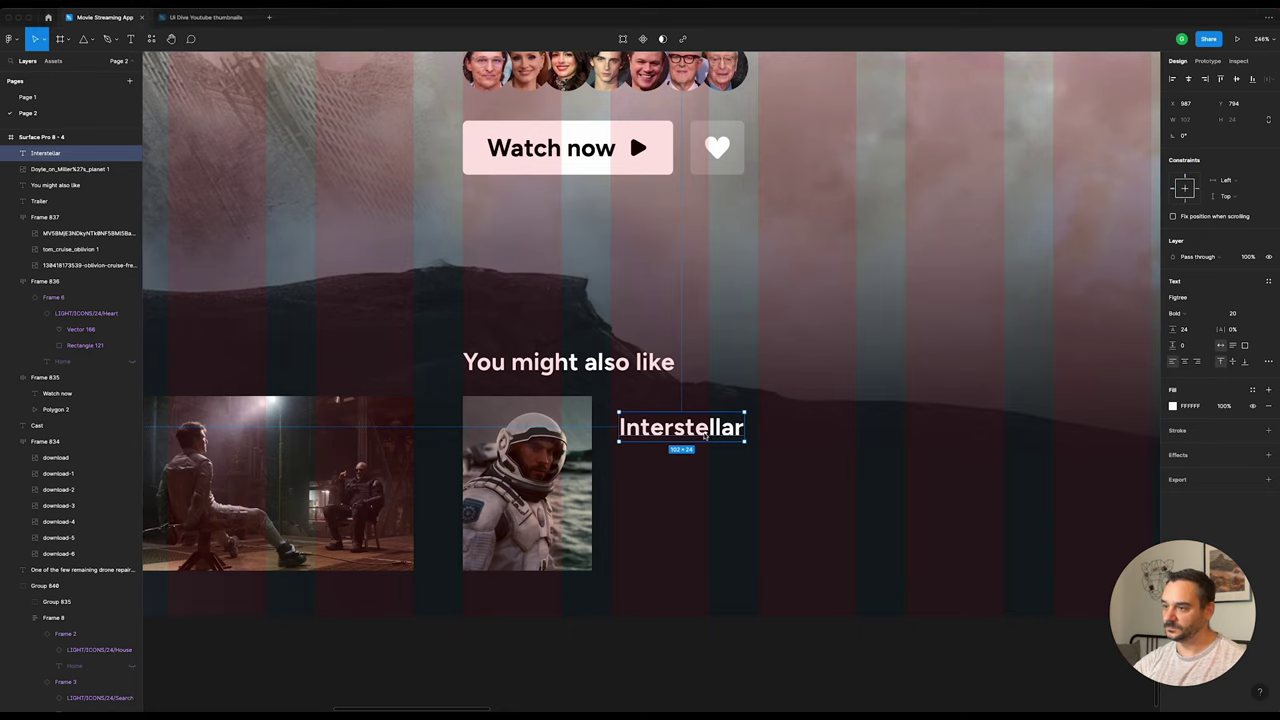
# Step: Copy the home screen's rating ring into the Oblivion screen, placing it at the hero's upper left
pyautogui.moveTo(700, 433); pyautogui.dragTo(686, 448)
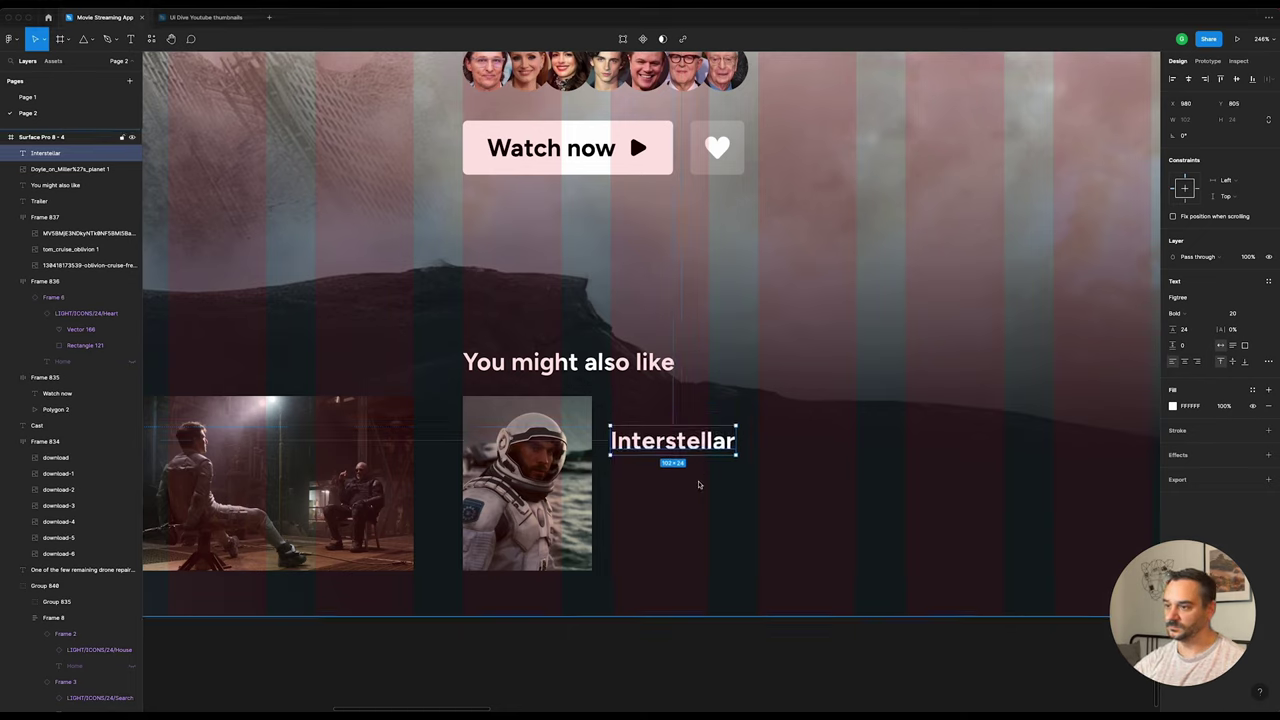
pyautogui.scroll(-5, 680, 444)
pyautogui.scroll(-5, 680, 444)
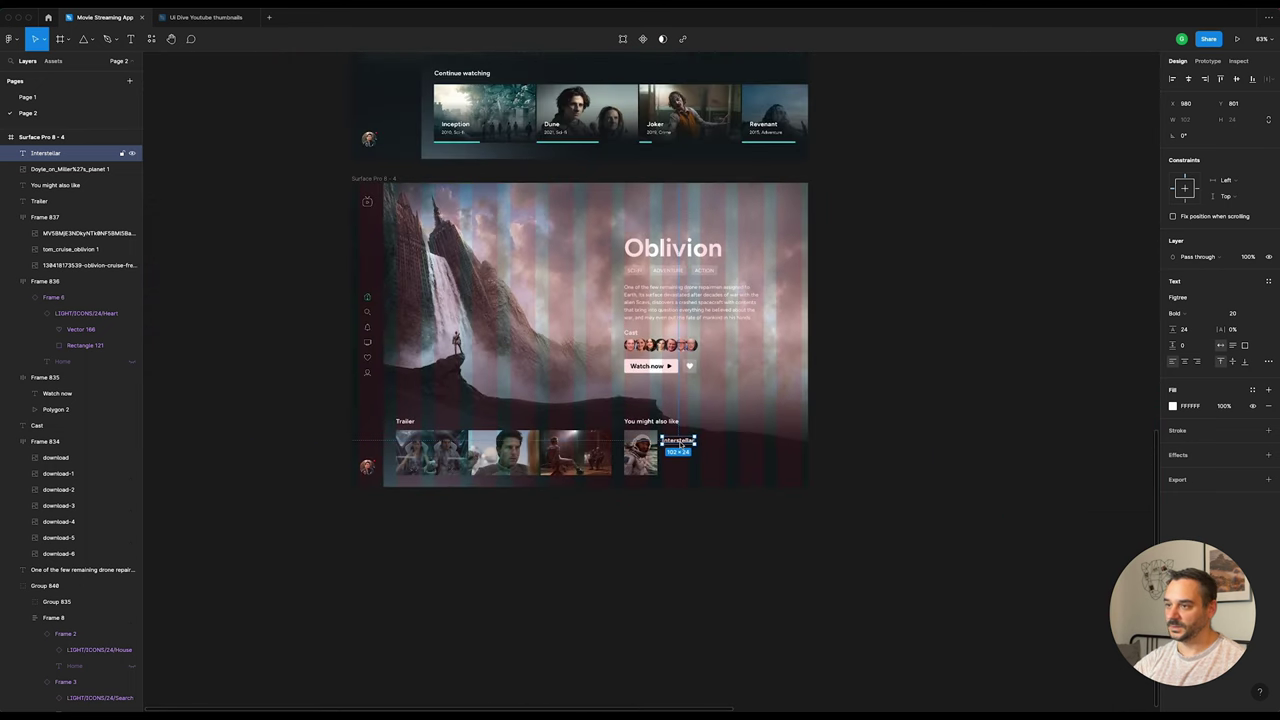
pyautogui.scroll(4, 450, 212)
pyautogui.scroll(2, 450, 212)
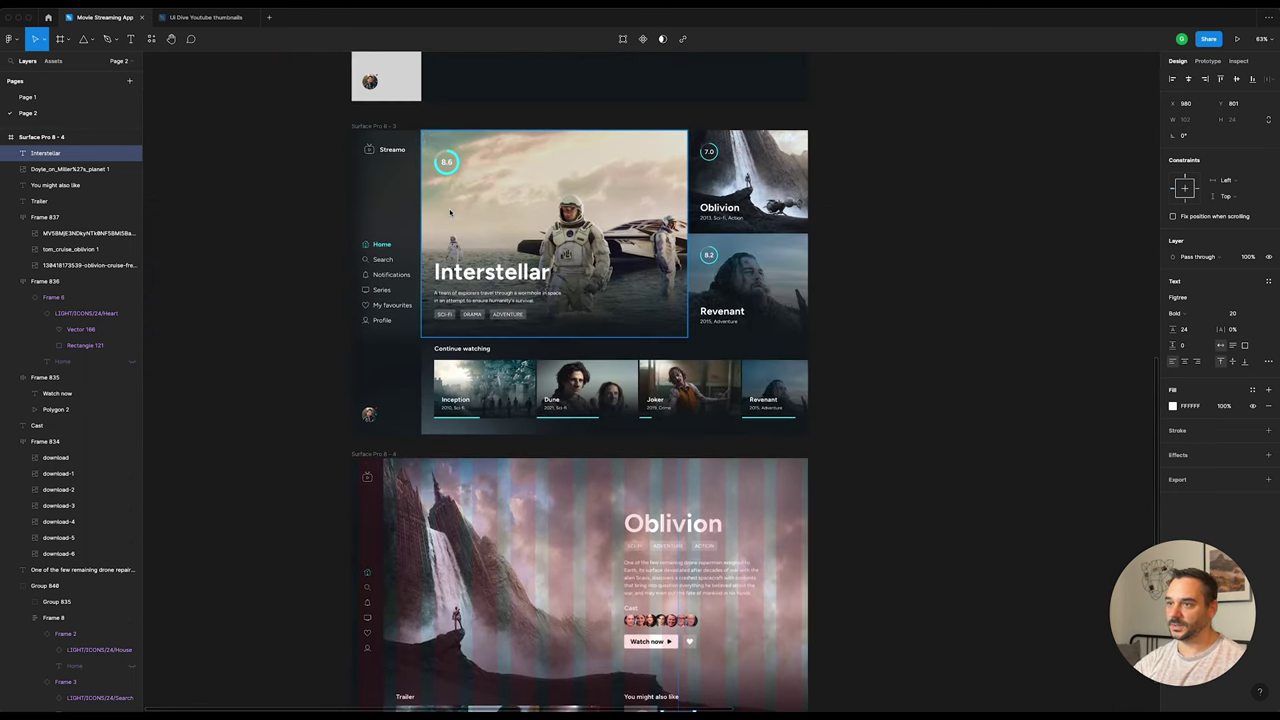
pyautogui.click(446, 161)
pyautogui.scroll(-4, 468, 170)
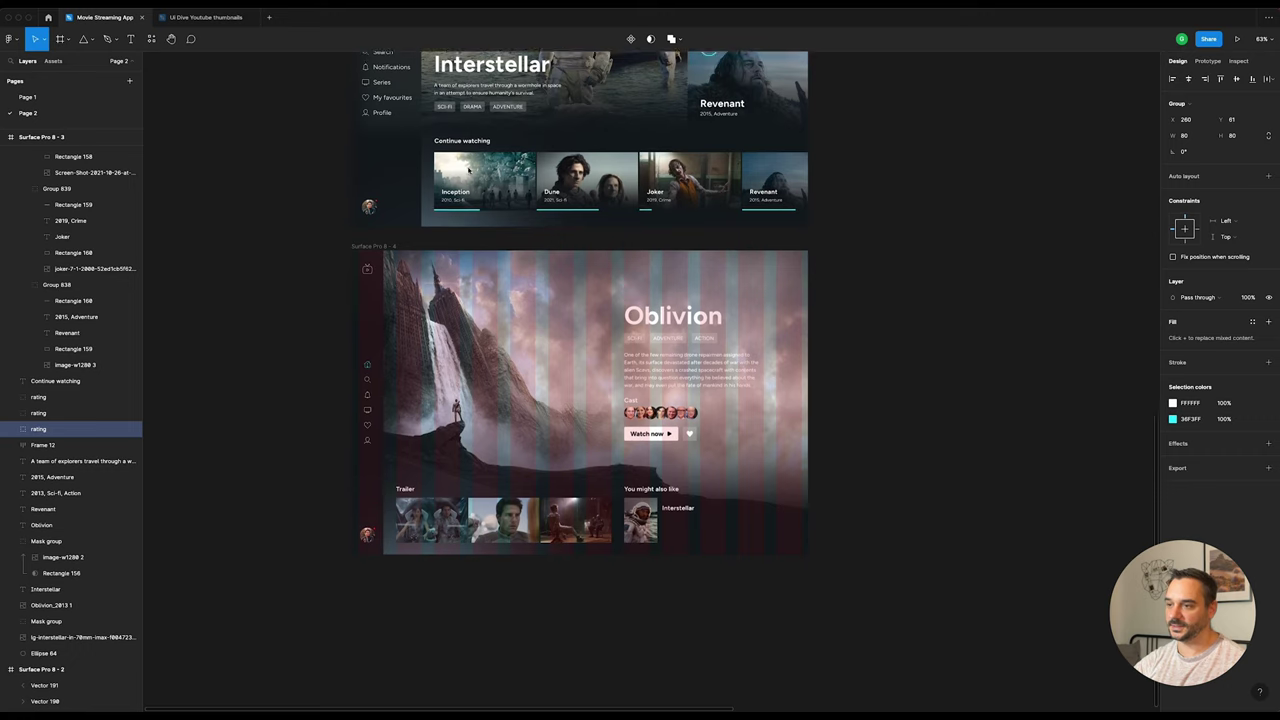
pyautogui.scroll(-1, 468, 170)
pyautogui.scroll(5, 504, 242)
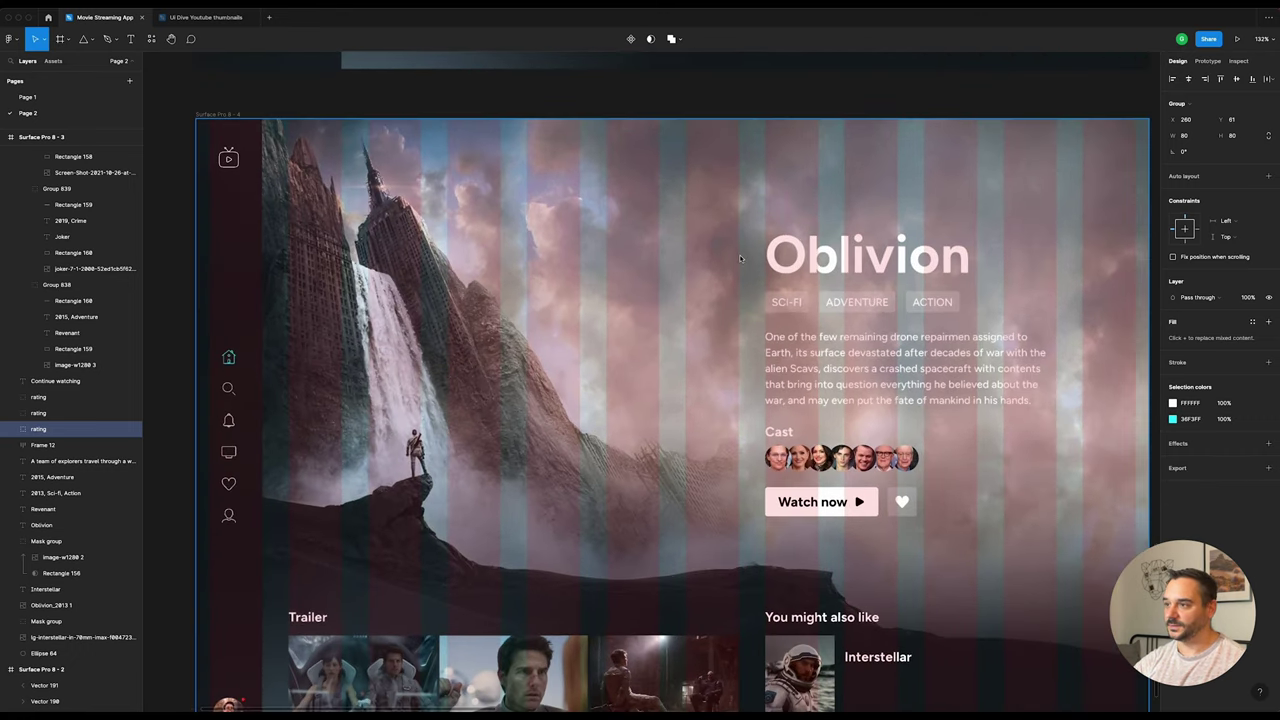
pyautogui.hotkey('ctrl', 'v')
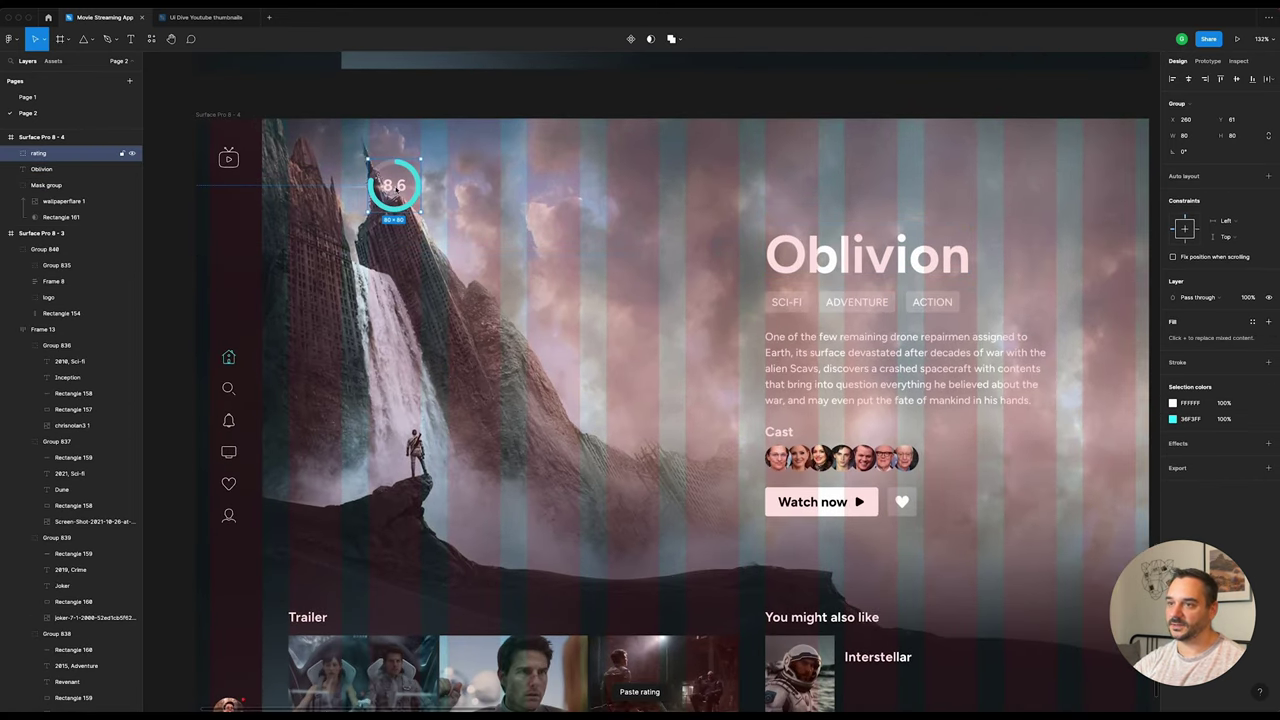
pyautogui.moveTo(397, 188); pyautogui.dragTo(315, 257)
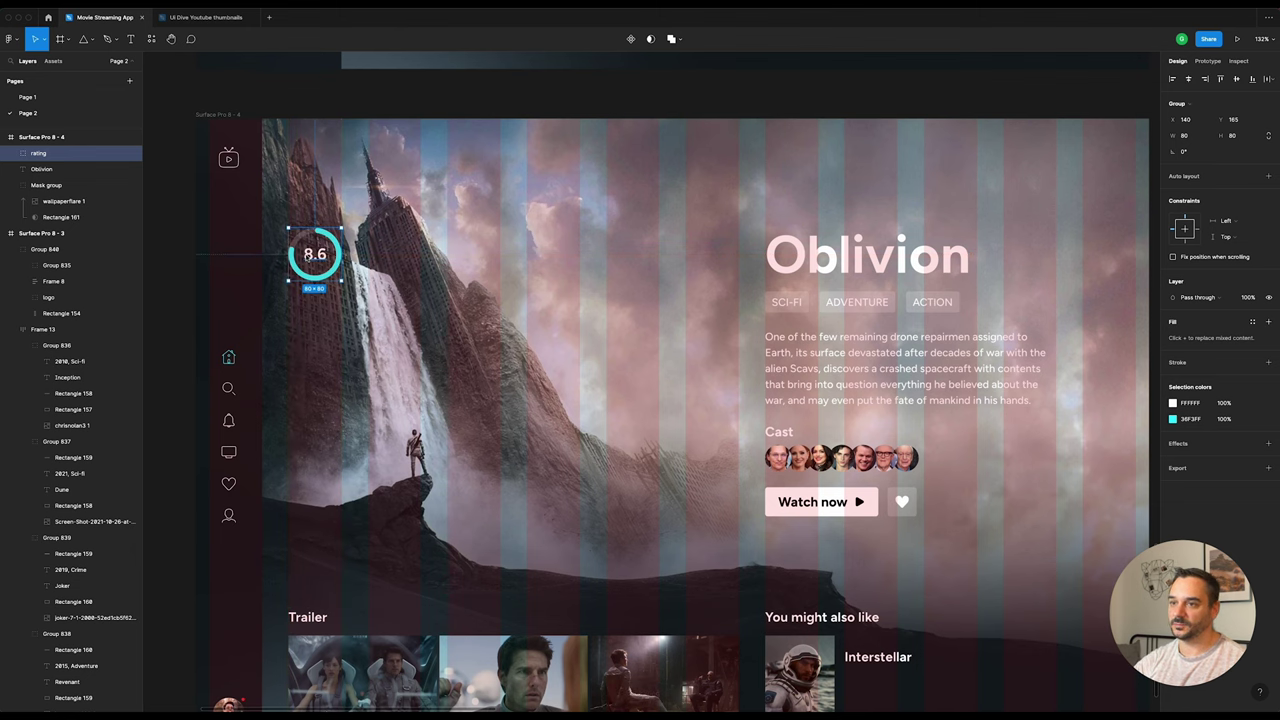
# Step: Change the pasted rating from 8.6 to 7.0
pyautogui.scroll(10, 315, 257)
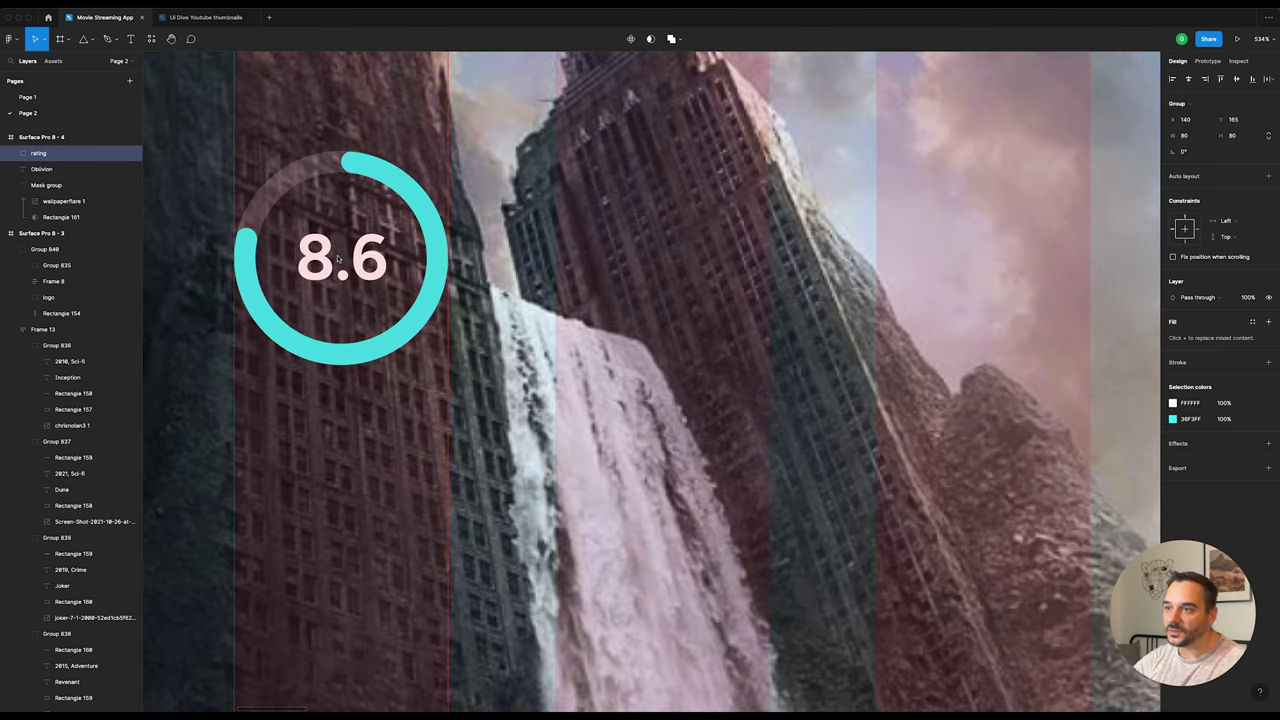
pyautogui.scroll(-8, 337, 258)
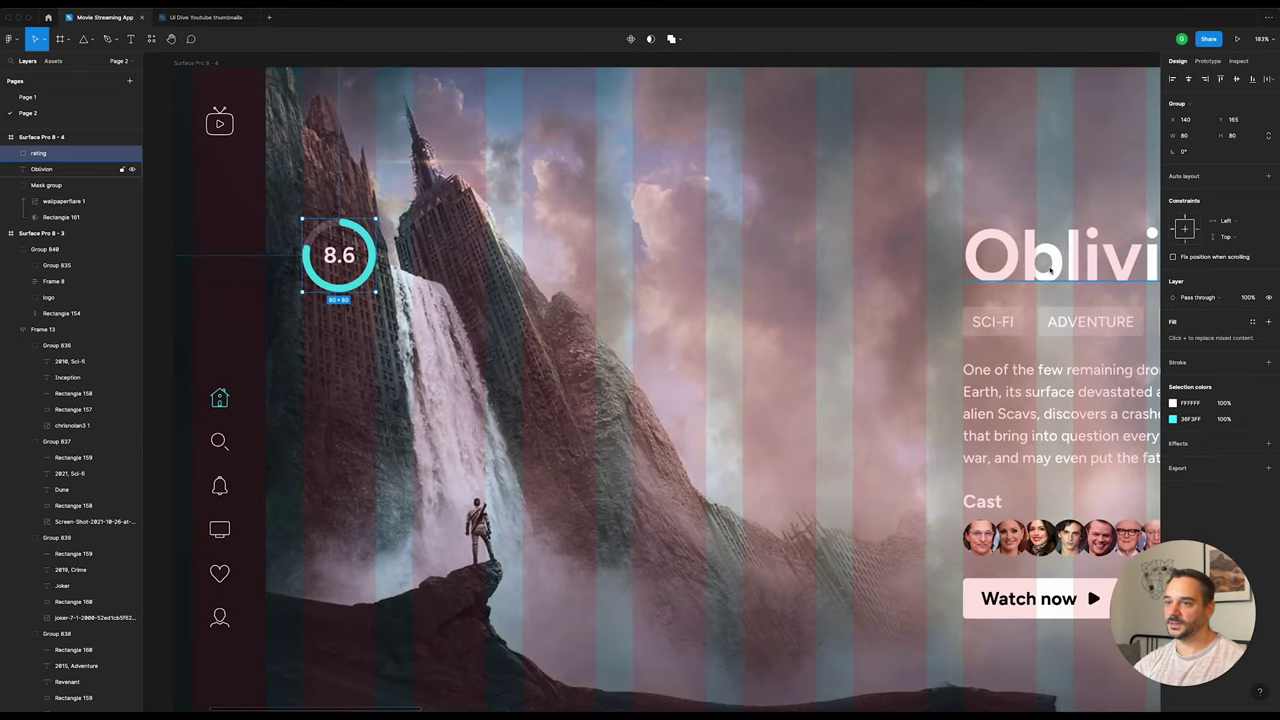
pyautogui.keyDown('shift'); pyautogui.click(1052, 272); pyautogui.keyUp('shift')
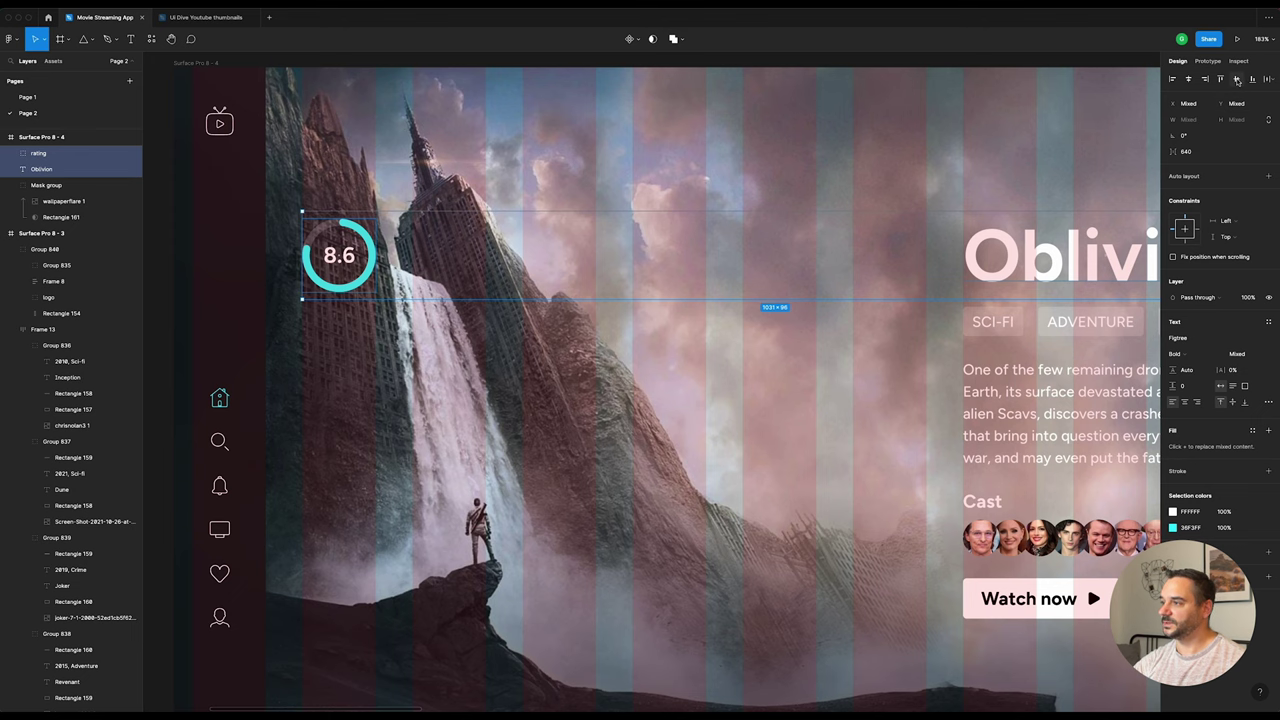
pyautogui.scroll(-5, 553, 155)
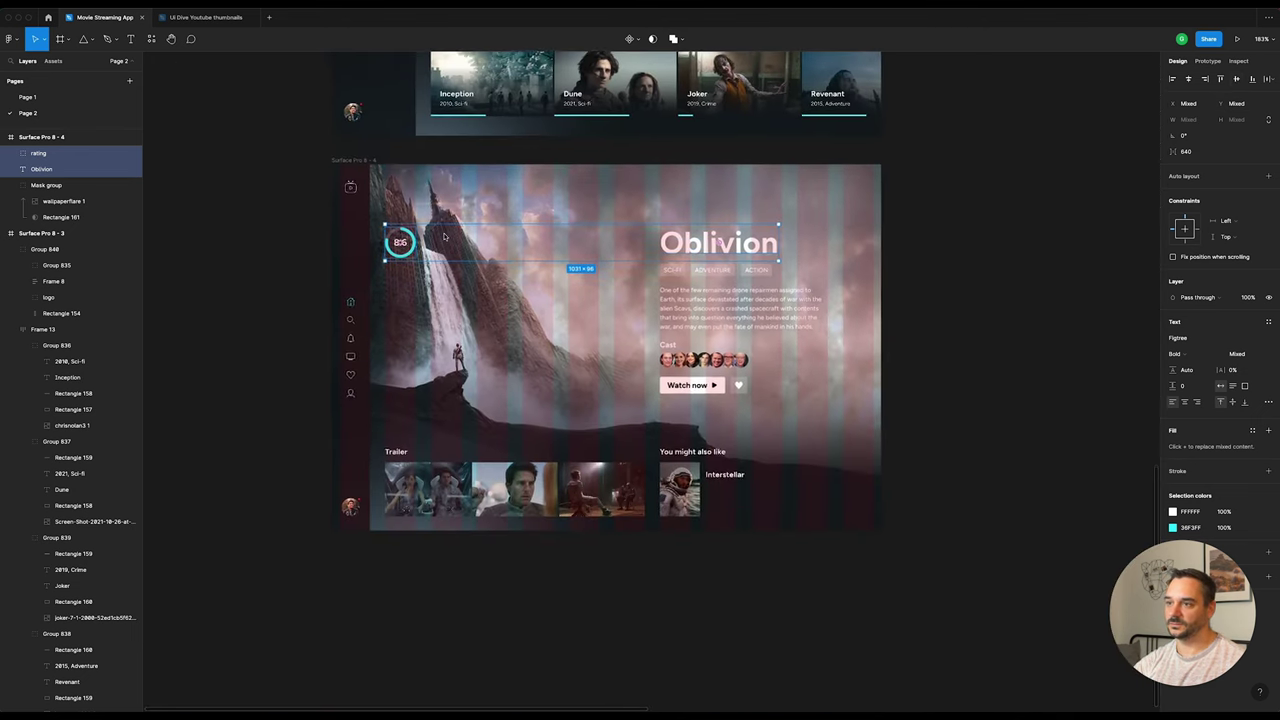
pyautogui.click(553, 155)
pyautogui.scroll(5, 791, 153)
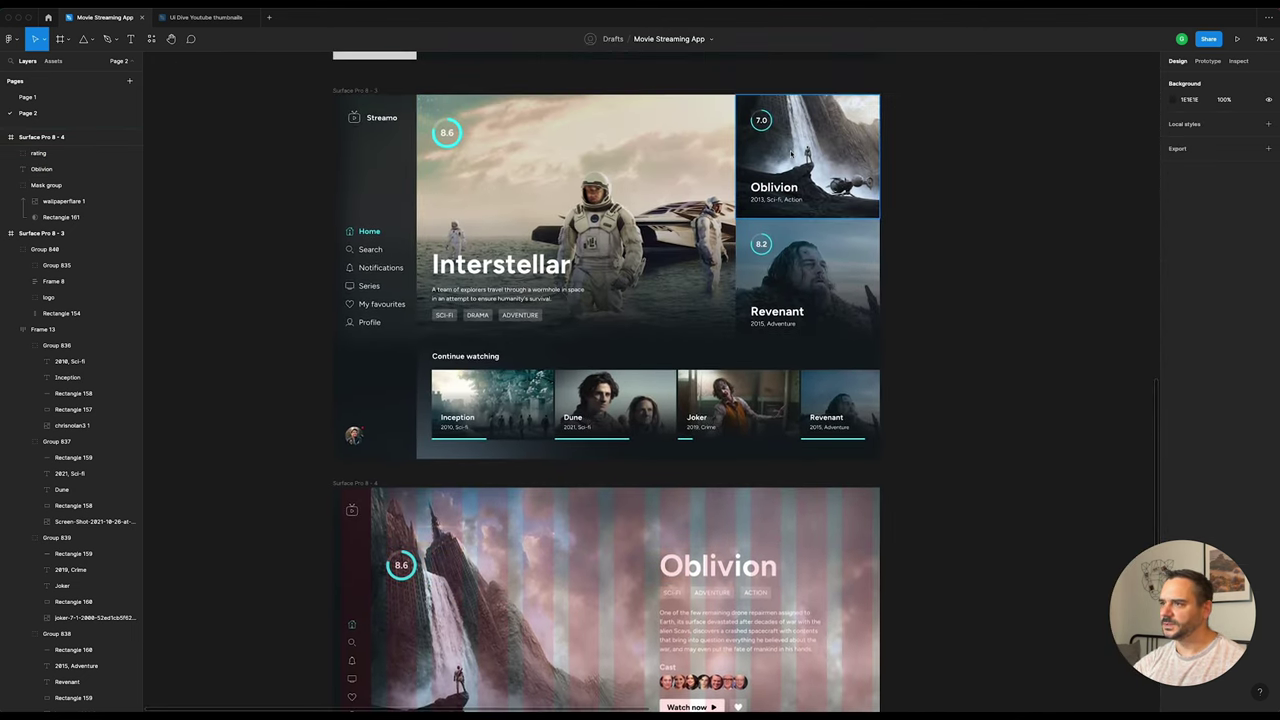
pyautogui.hscroll(-1, 770, 130)
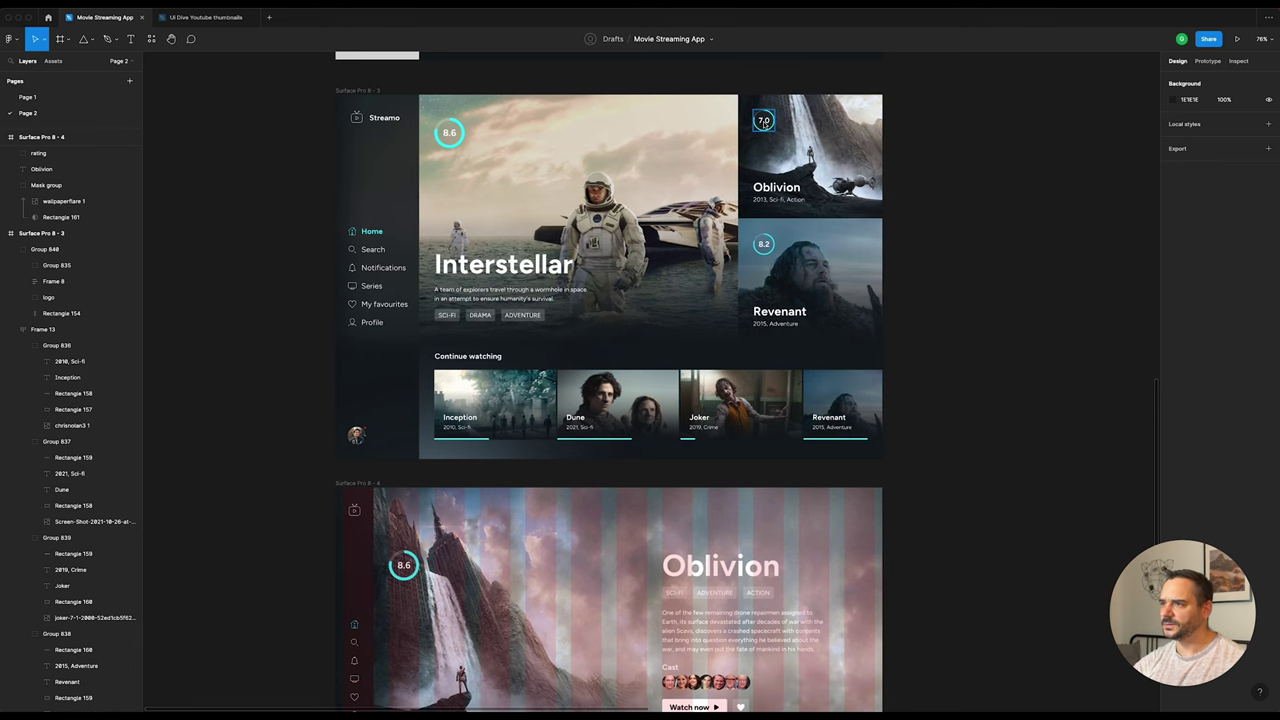
pyautogui.scroll(-5, 763, 122)
pyautogui.scroll(5, 405, 402)
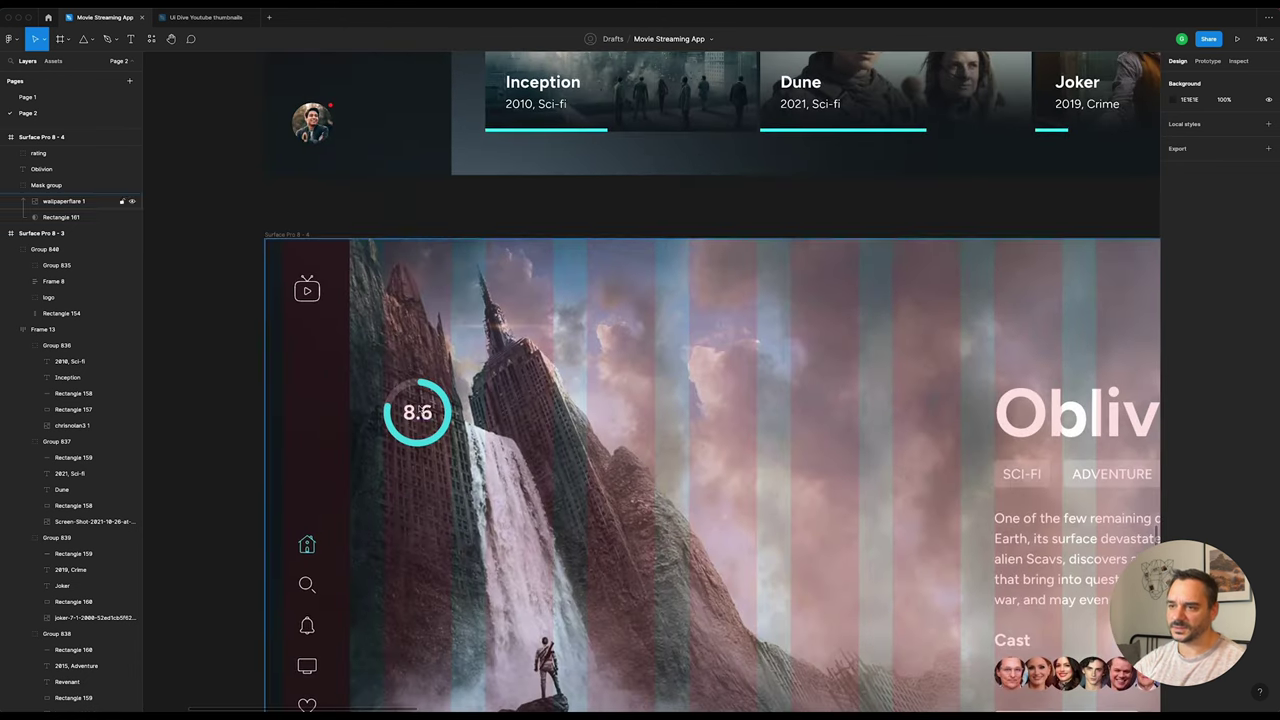
pyautogui.doubleClick(418, 412)
pyautogui.write('7.')
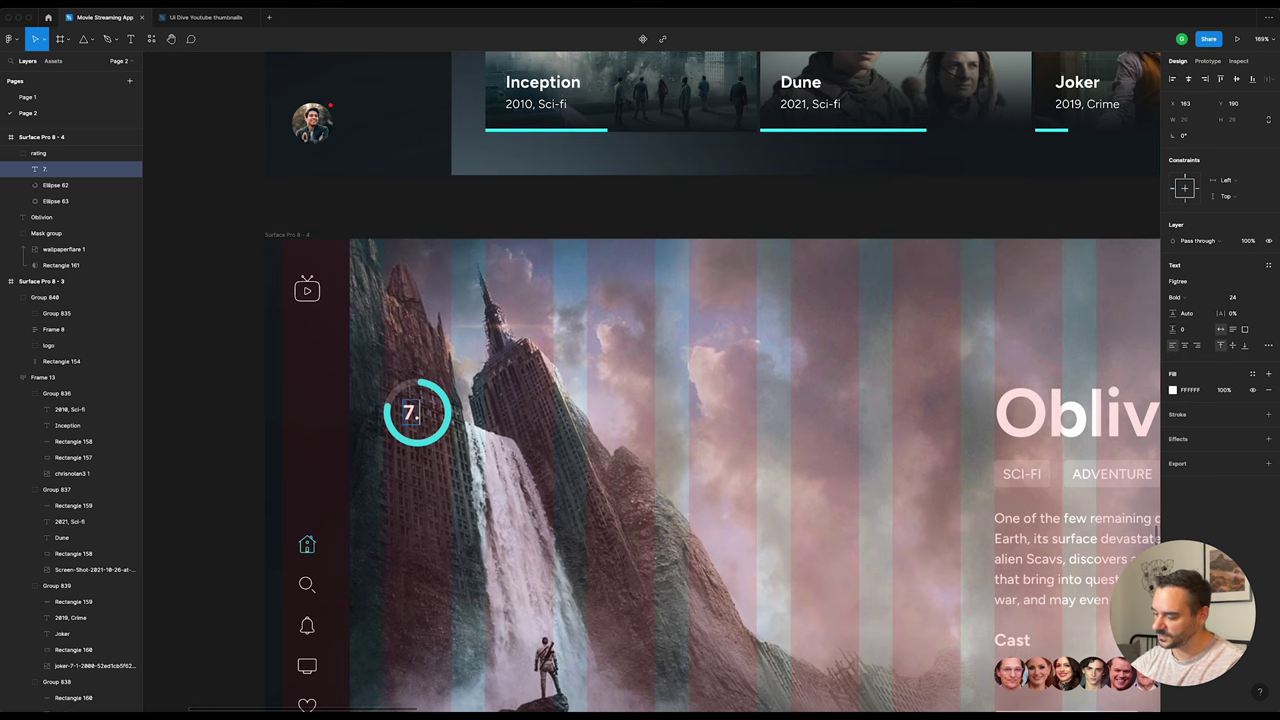
pyautogui.write('0')
pyautogui.press('Escape')
pyautogui.scroll(-10, 717, 392)
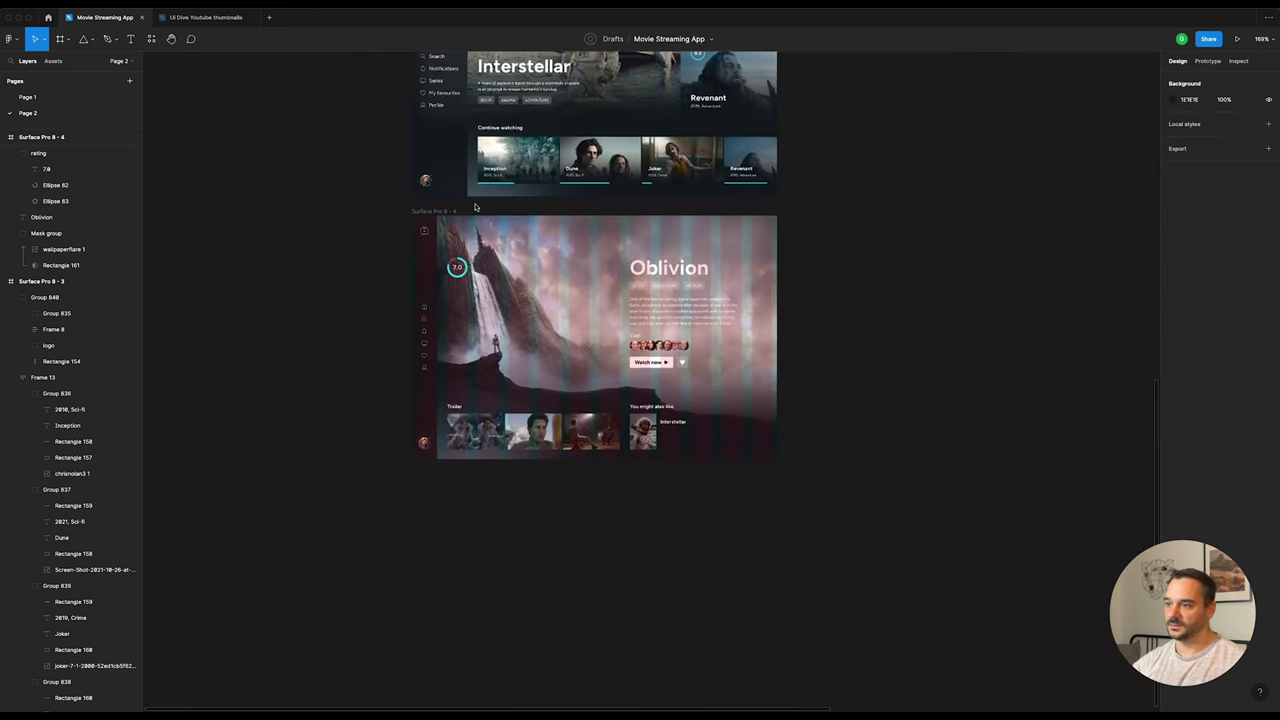
pyautogui.scroll(5, 717, 392)
# Step: Try duplicating the 7.0 rating beside the Interstellar card, then cancel the oversized copy
pyautogui.click(300, 195)
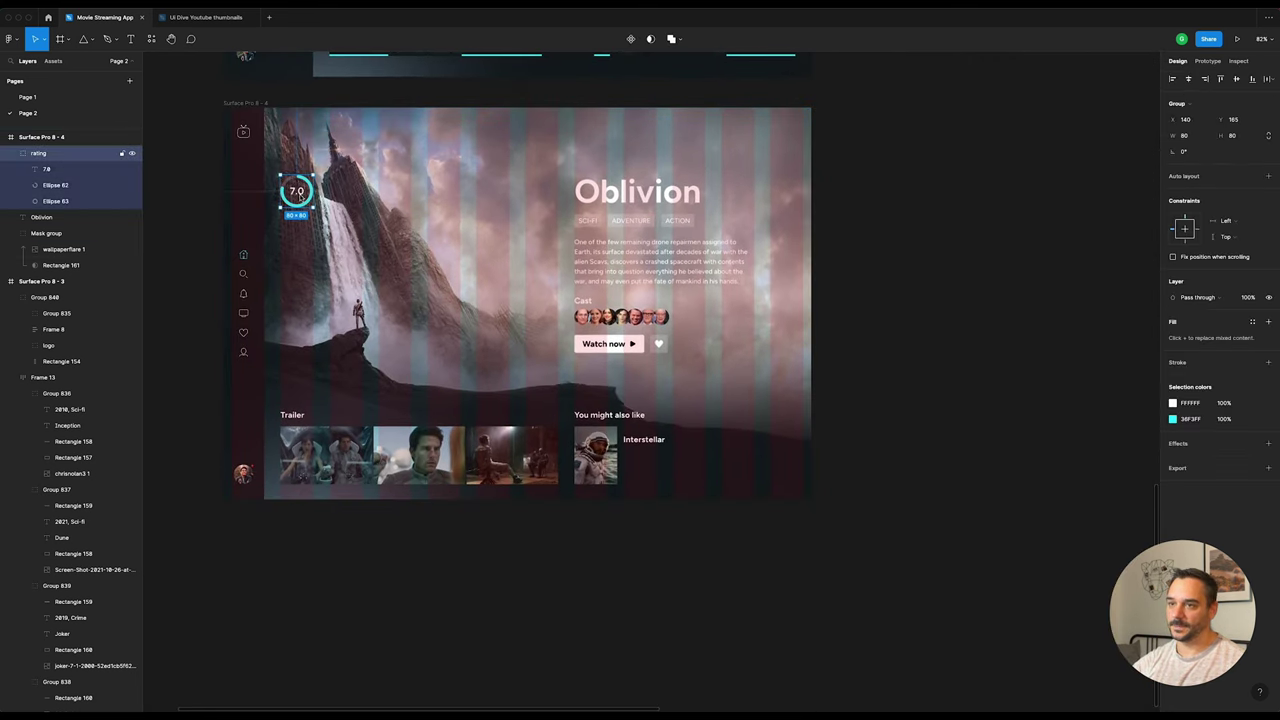
pyautogui.moveTo(297, 192); pyautogui.dragTo(642, 470)
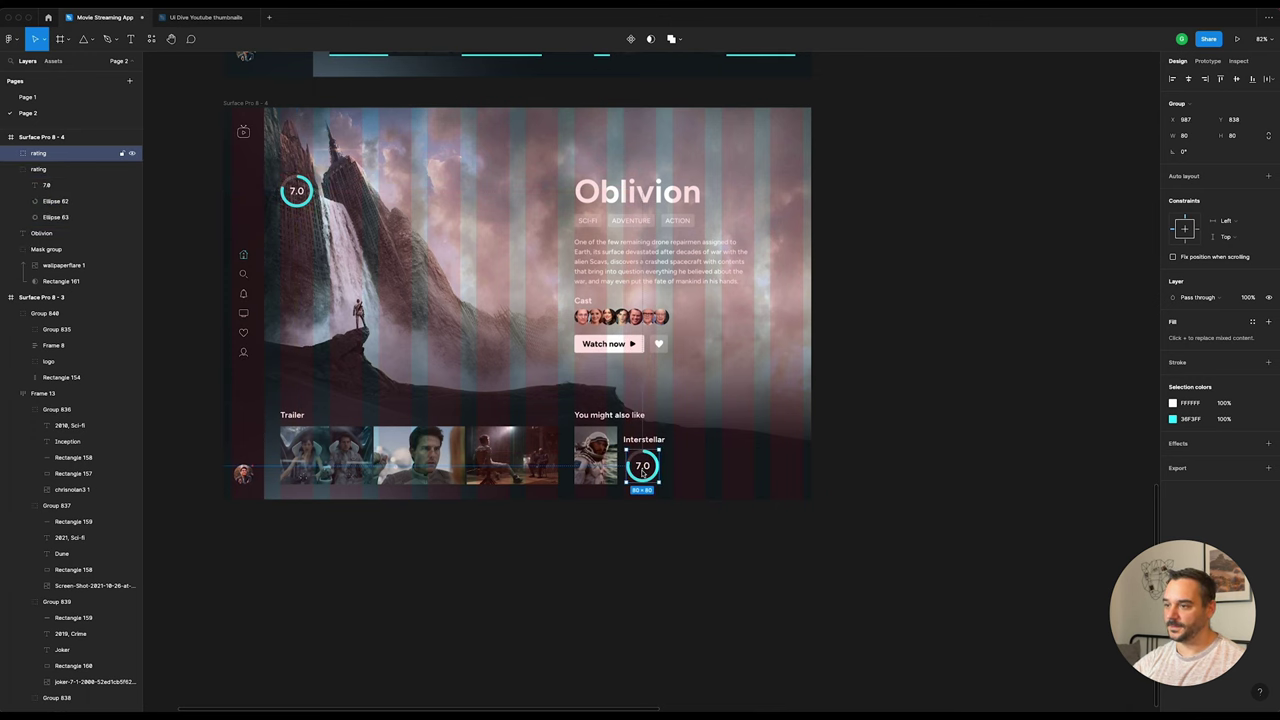
pyautogui.press('Escape')
pyautogui.scroll(3, 660, 350)
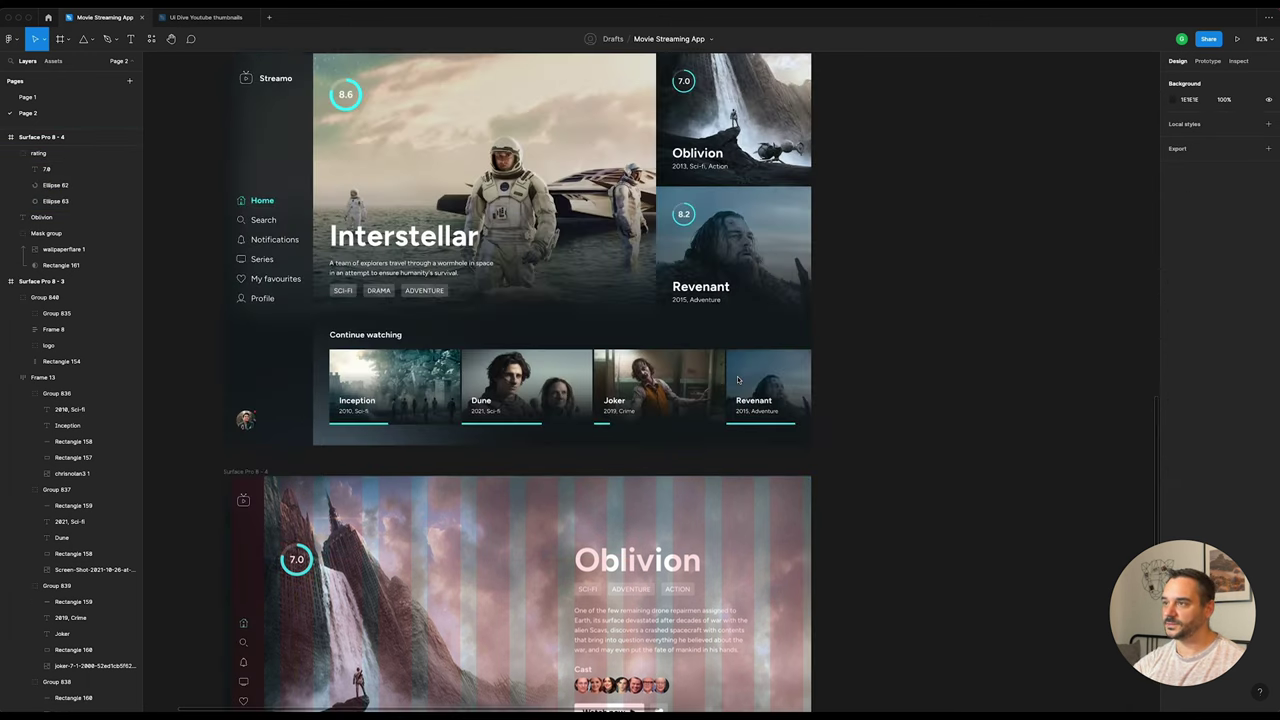
pyautogui.scroll(2, 680, 250)
# Step: Paste the Oblivion card's small rating ring just below the Interstellar title
pyautogui.click(686, 205)
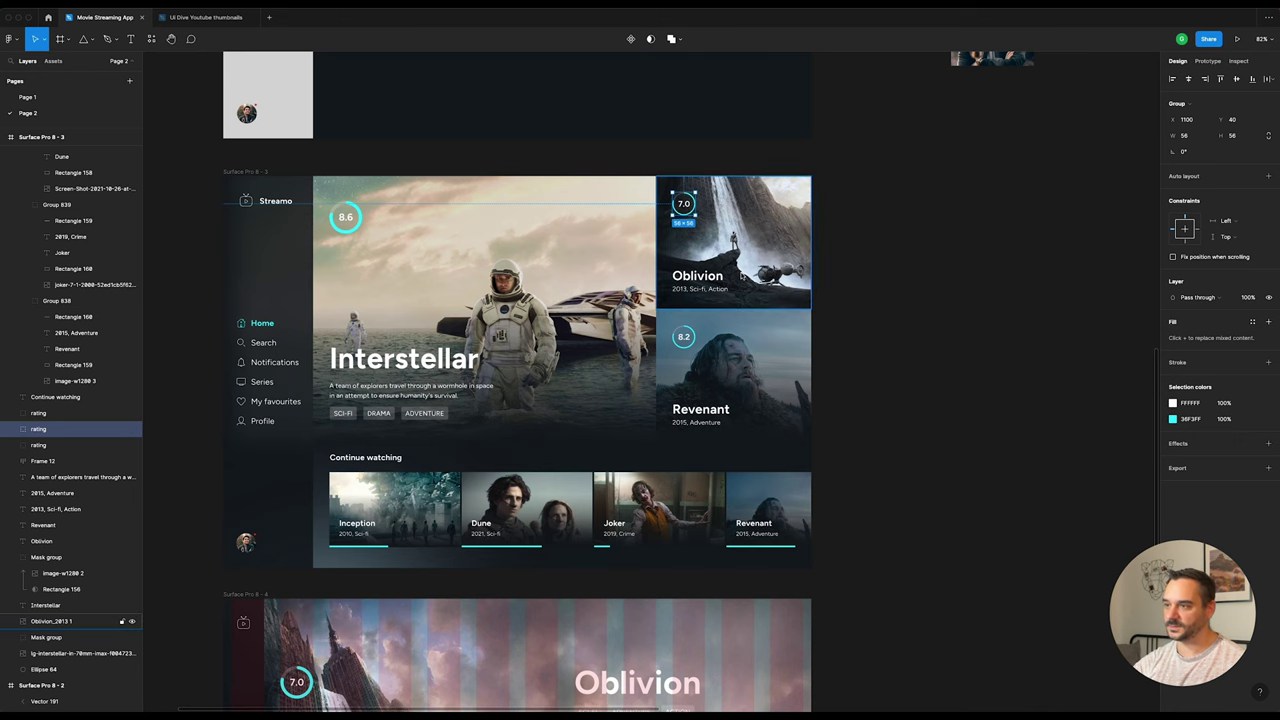
pyautogui.scroll(-5, 684, 350)
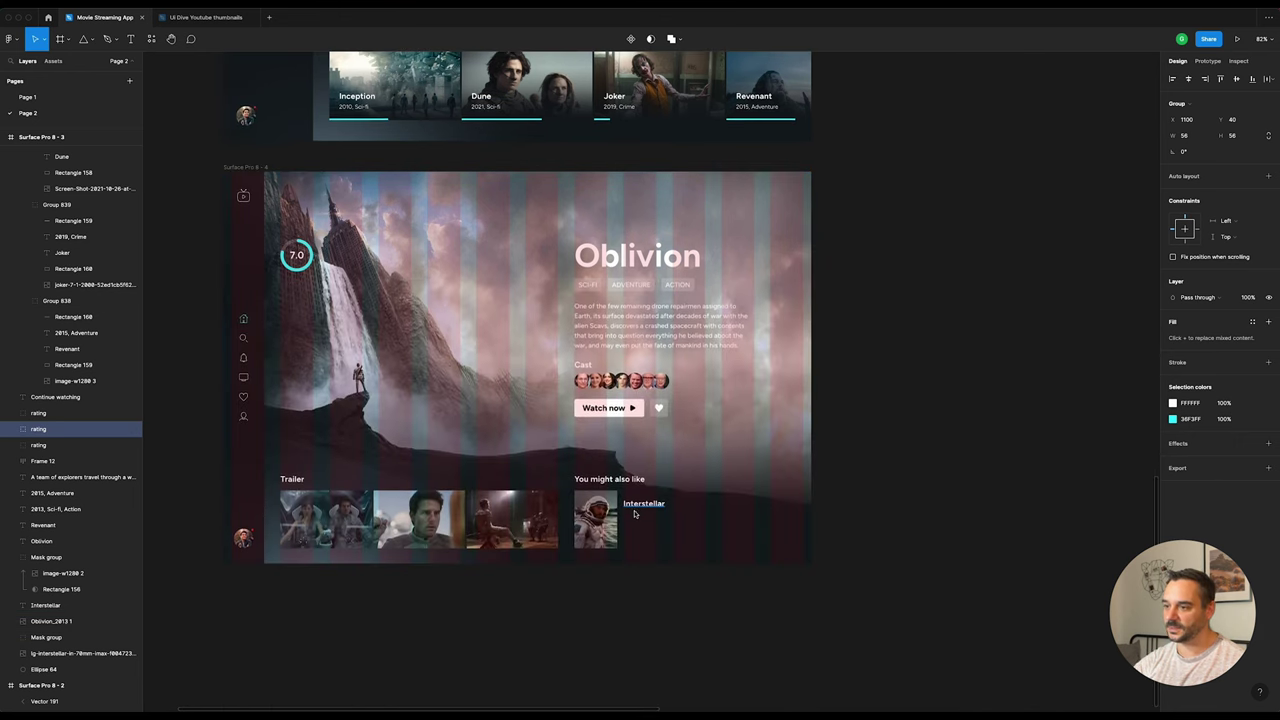
pyautogui.scroll(5, 680, 492)
pyautogui.click(680, 488)
pyautogui.hotkey('ctrl', 'v')
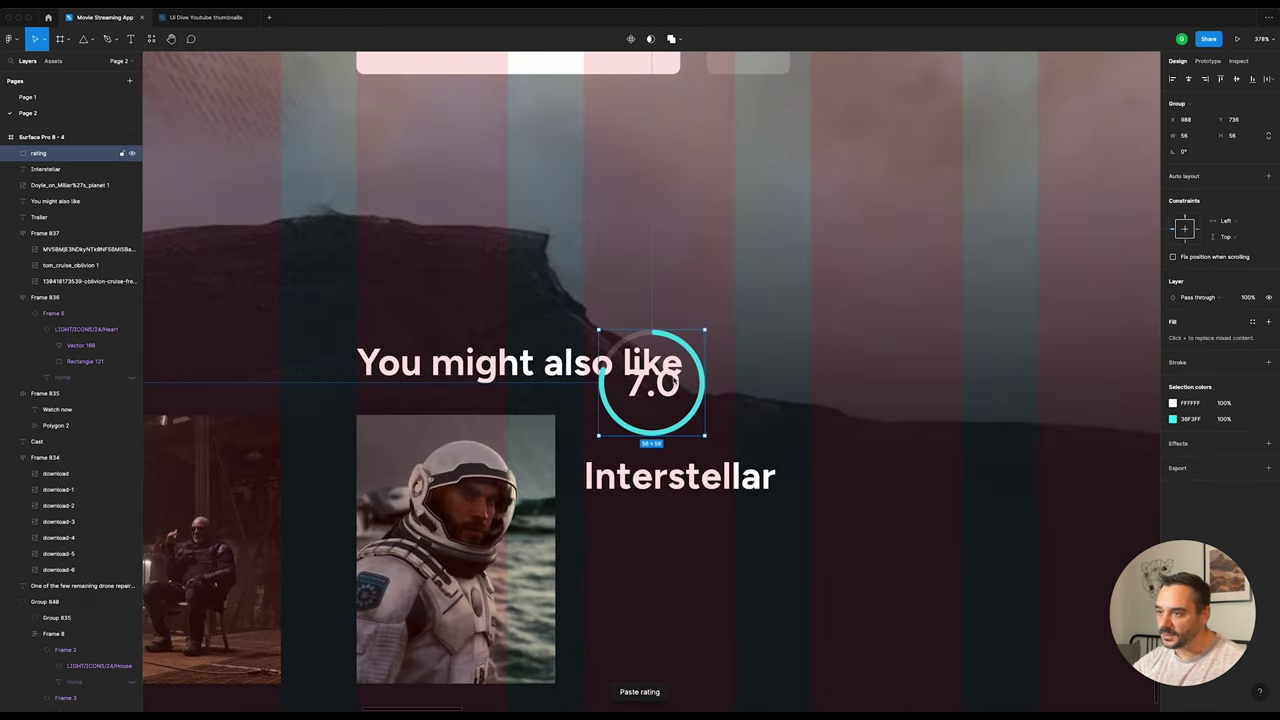
pyautogui.moveTo(670, 400); pyautogui.dragTo(657, 592)
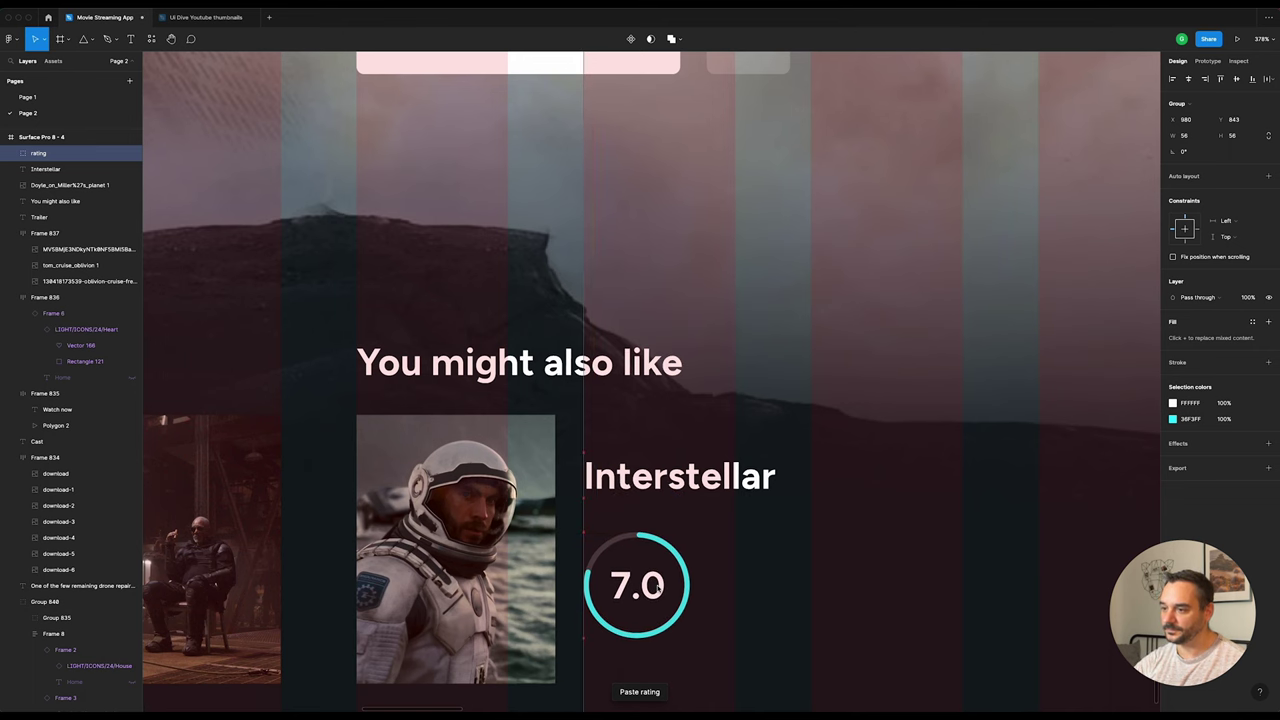
pyautogui.scroll(-5, 657, 592)
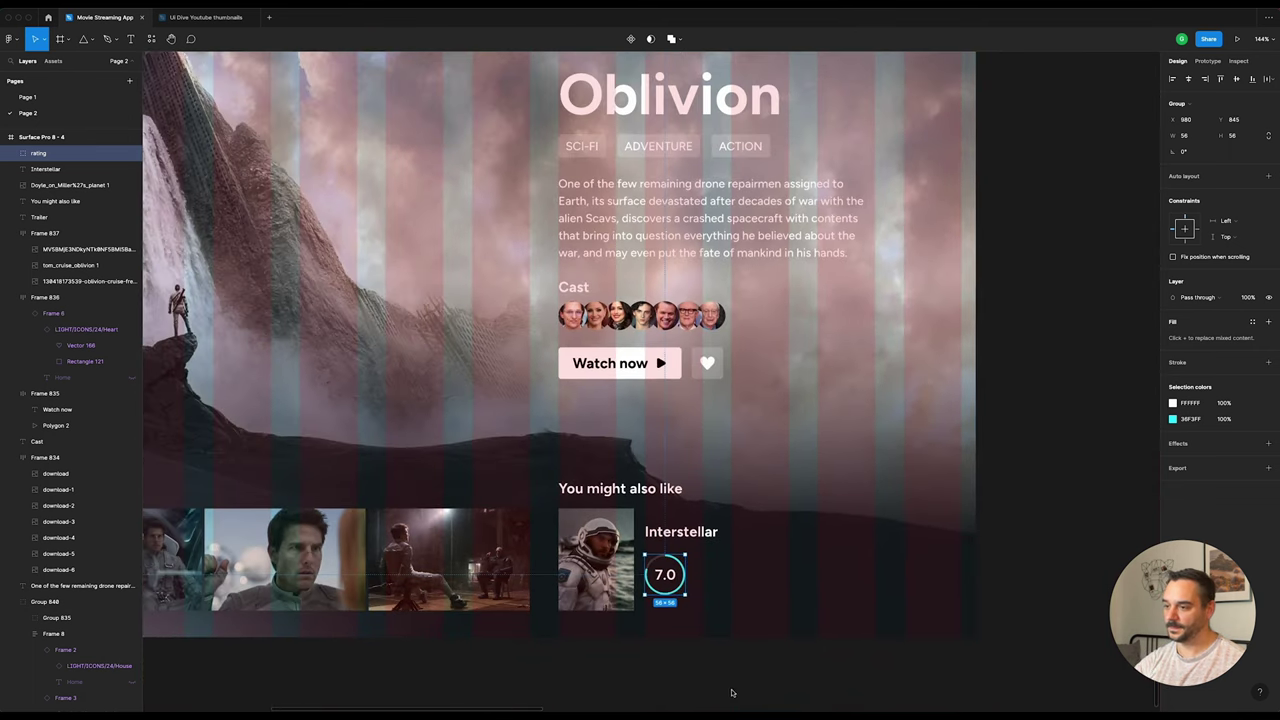
# Step: Check the new rating ring's alignment against the Interstellar poster's edge
pyautogui.click(698, 630)
pyautogui.click(665, 574)
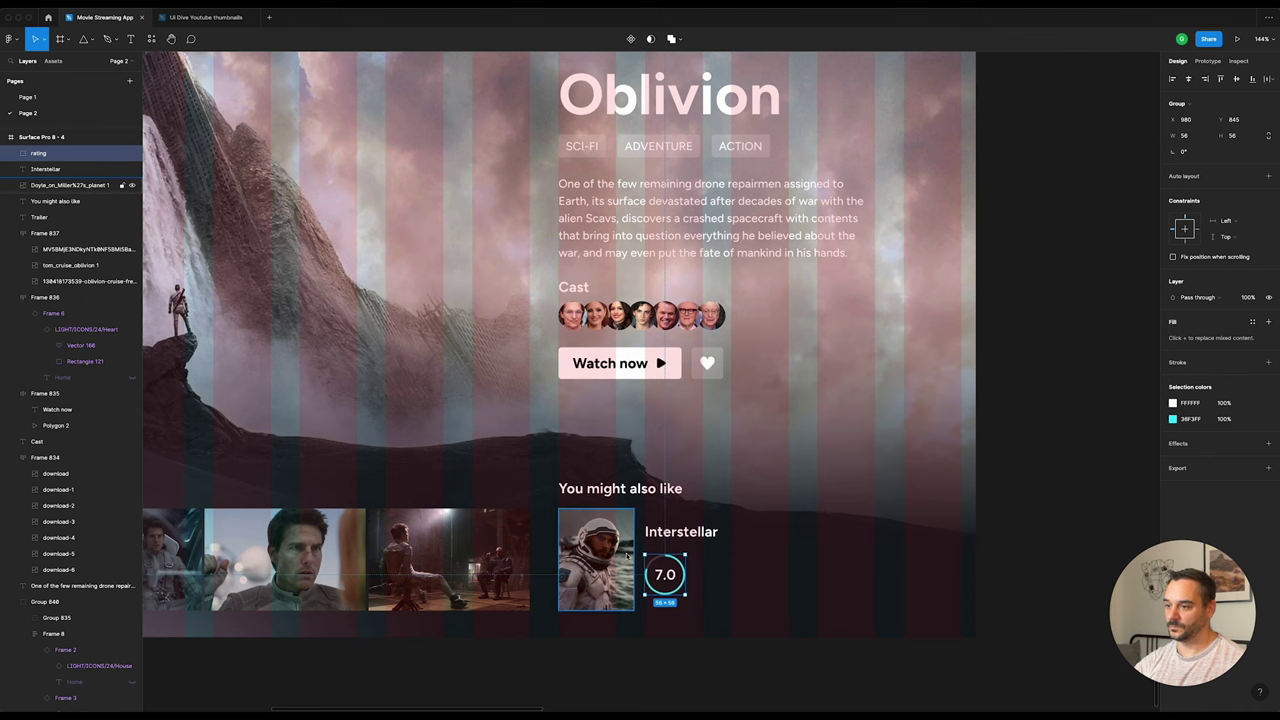
pyautogui.click(630, 589)
pyautogui.scroll(4, 636, 589)
pyautogui.click(690, 563)
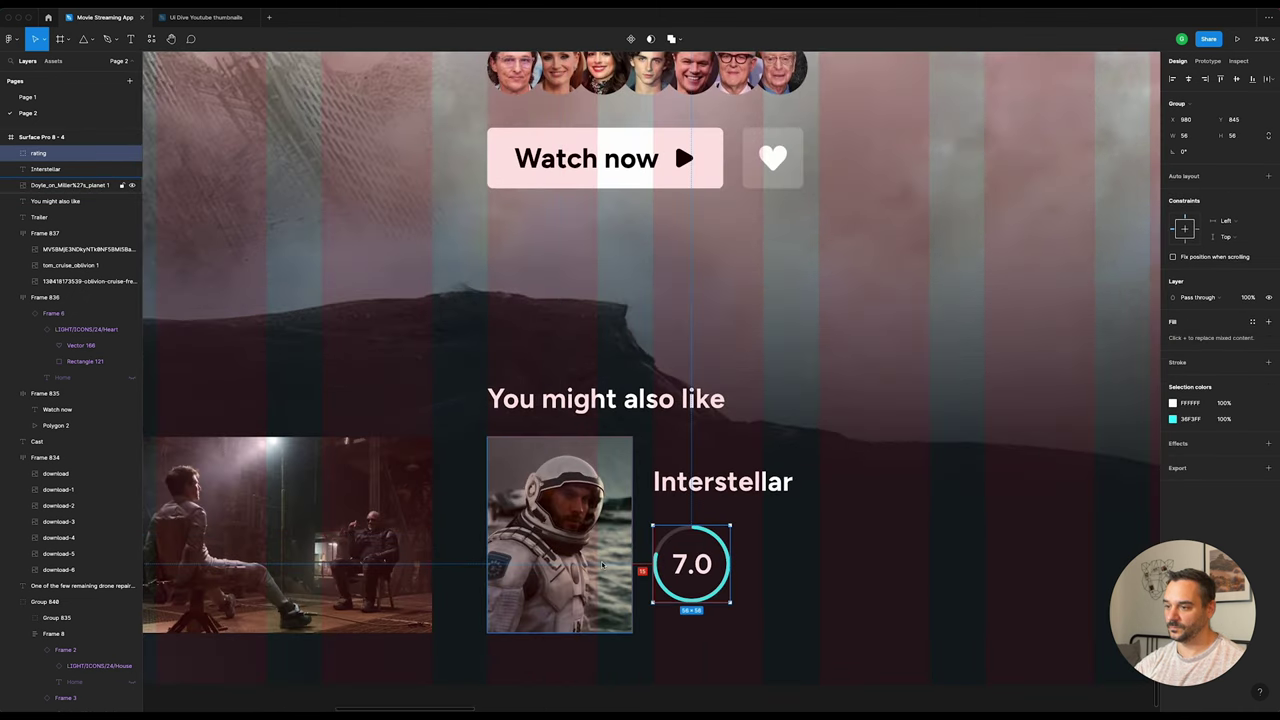
pyautogui.click(602, 565)
pyautogui.scroll(6, 630, 562)
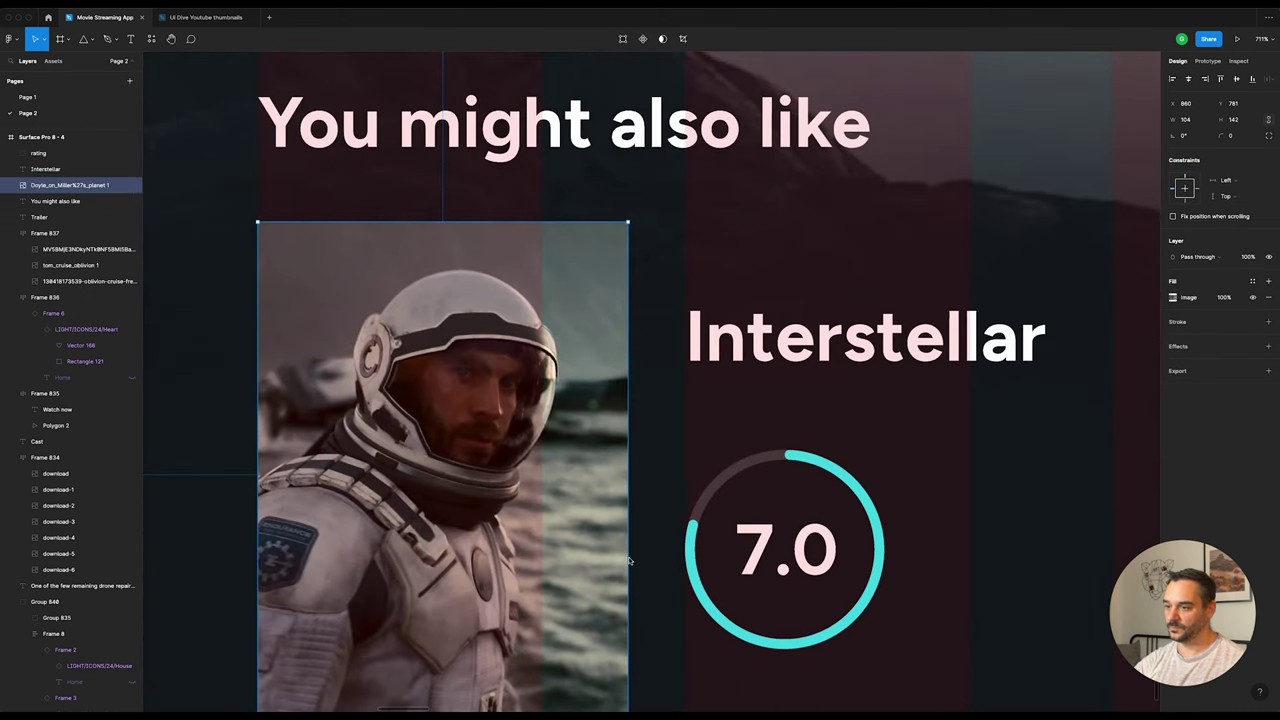
pyautogui.scroll(-9, 630, 561)
pyautogui.click(676, 553)
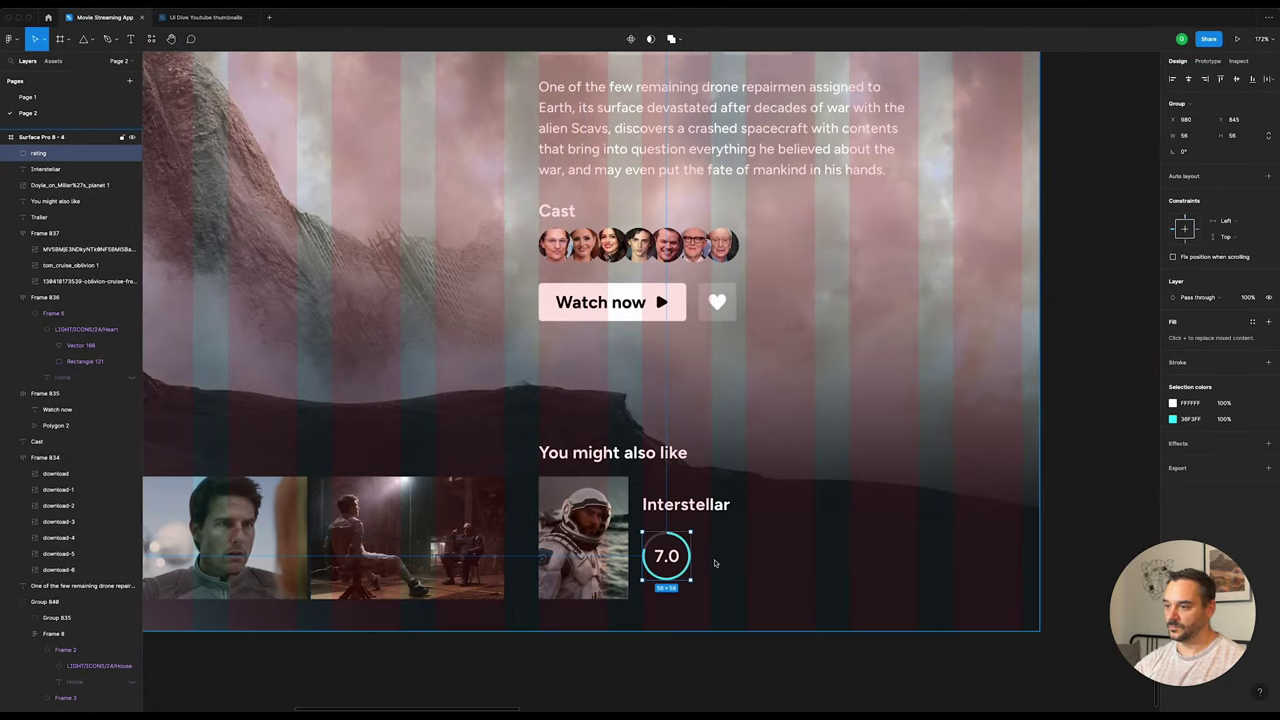
pyautogui.press('Escape')
# Step: Duplicate the Interstellar title beside the rating as the year 2012 at size 14
pyautogui.click(680, 506)
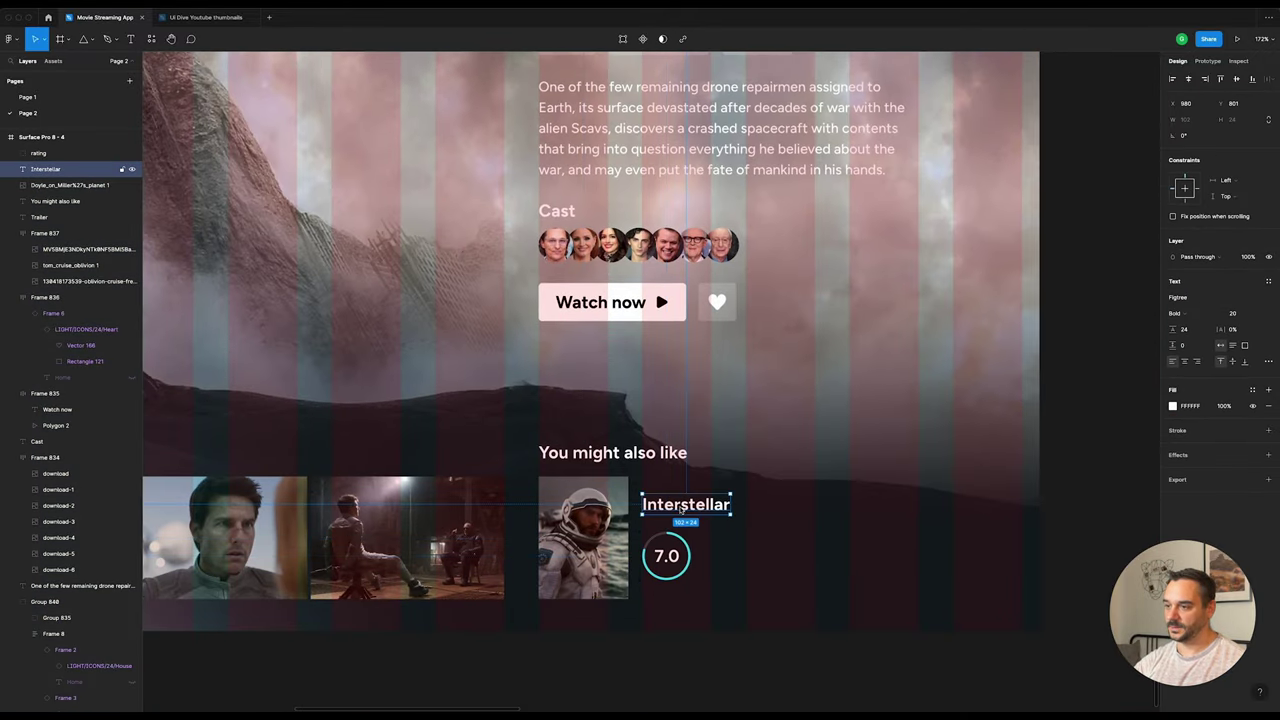
pyautogui.moveTo(680, 506); pyautogui.dragTo(743, 548)
pyautogui.doubleClick(740, 548)
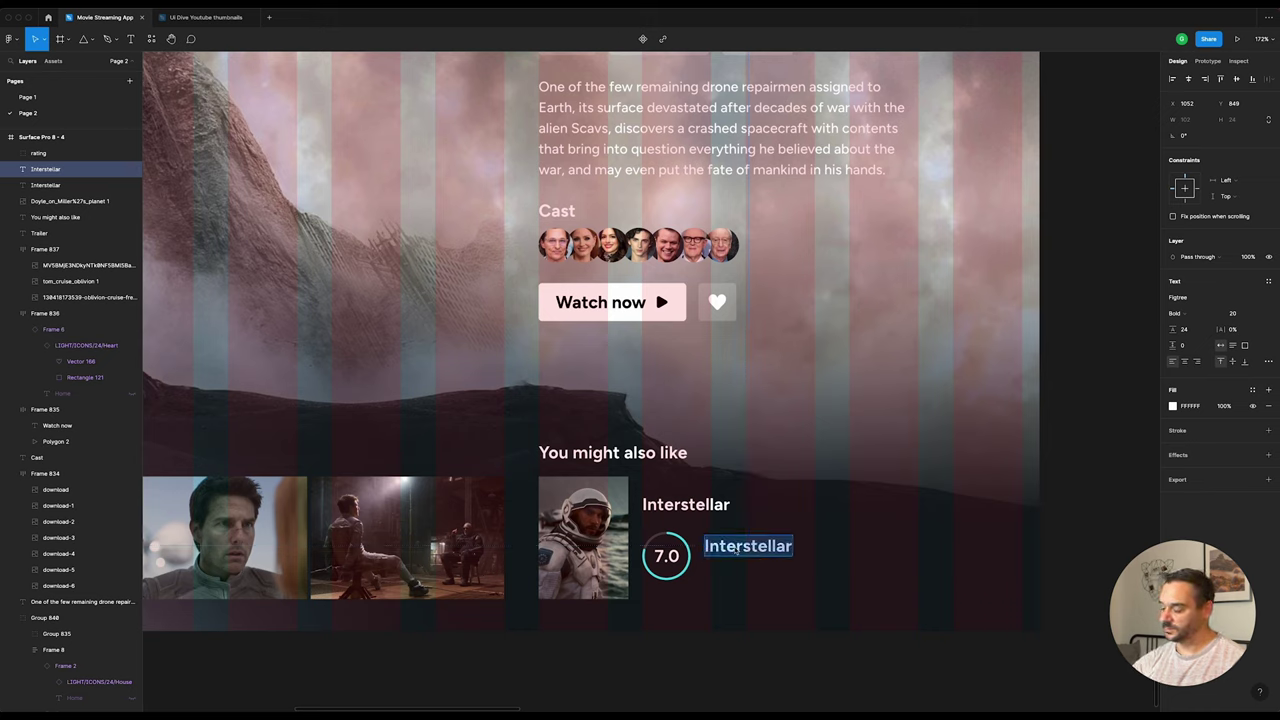
pyautogui.write('2010')
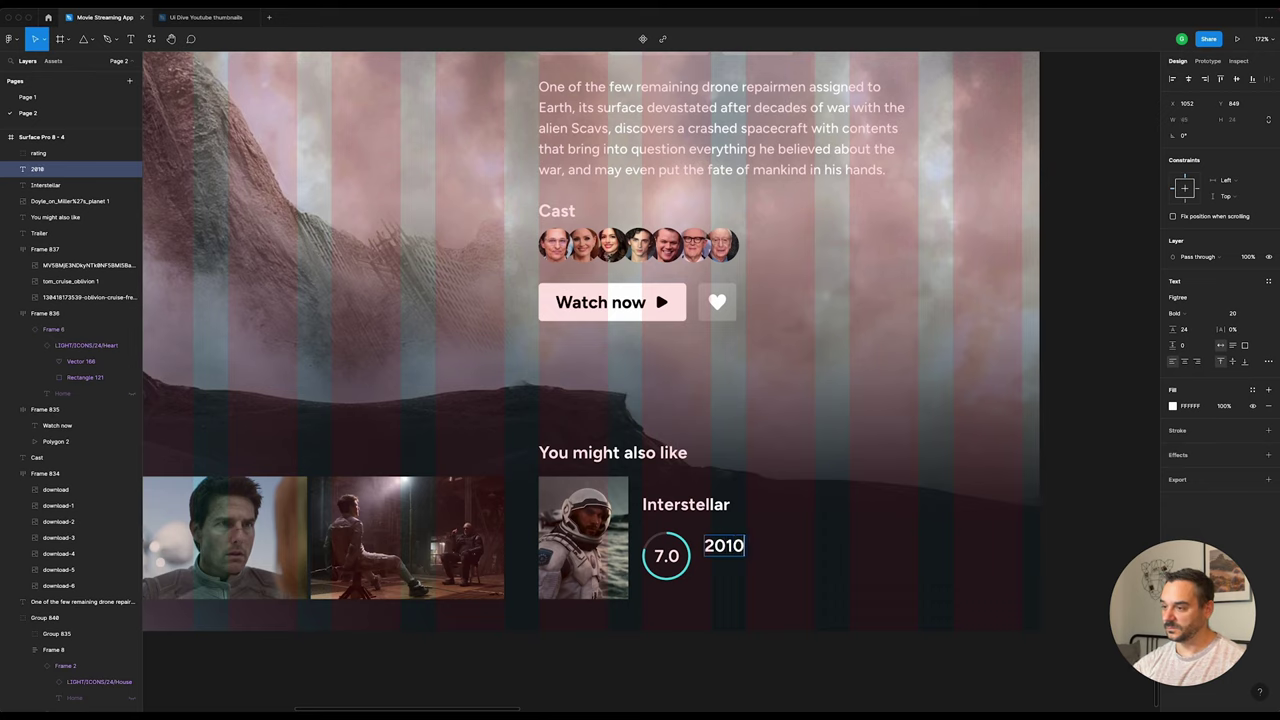
pyautogui.press('Escape')
pyautogui.doubleClick(731, 550)
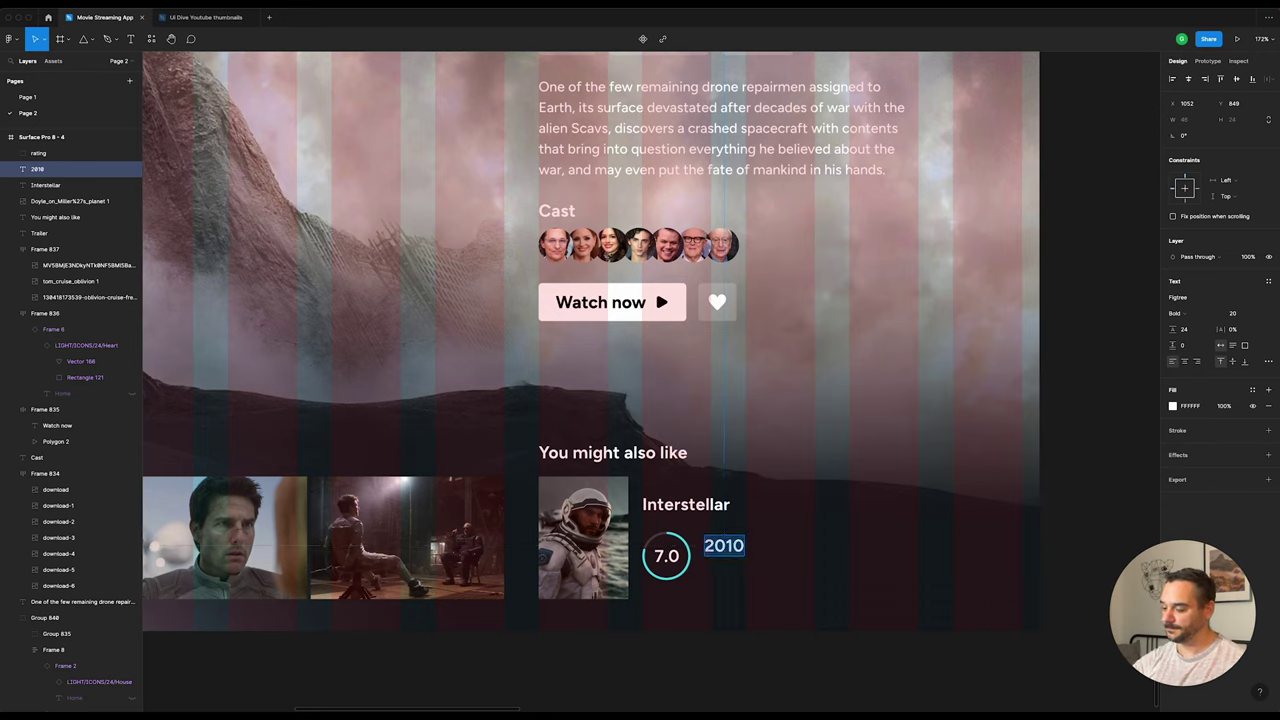
pyautogui.press('Right')
pyautogui.press('Escape')
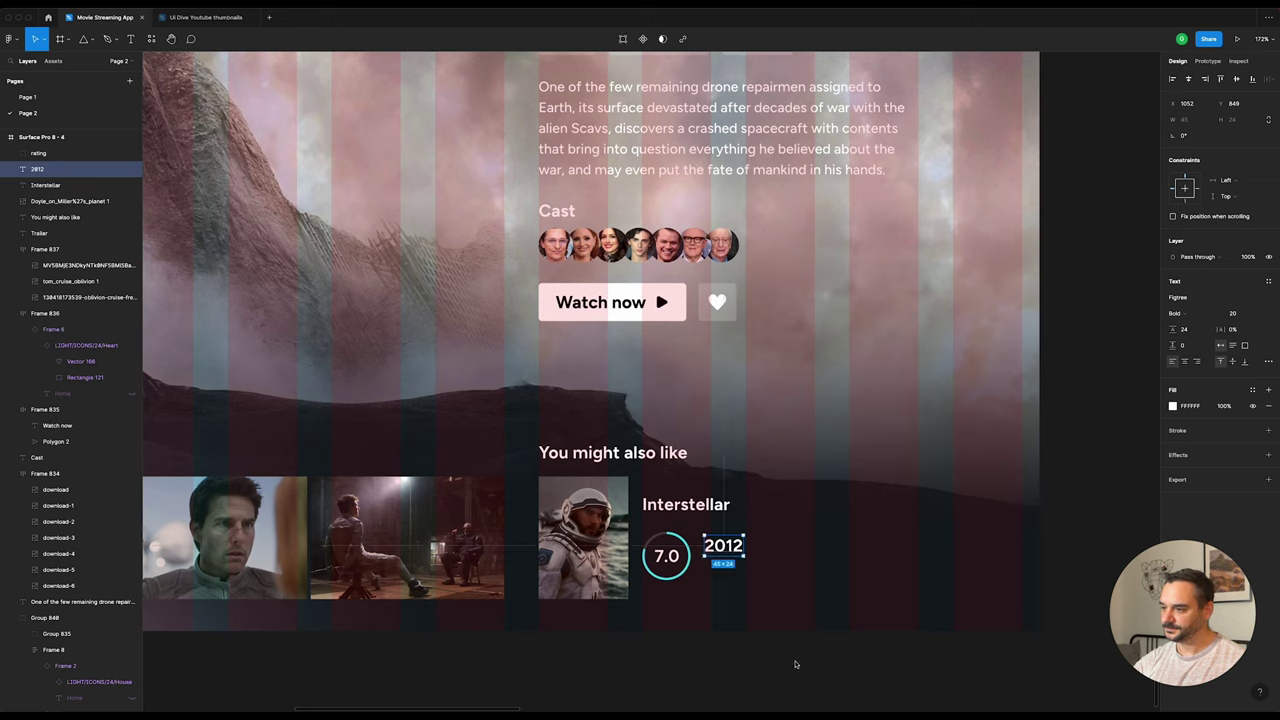
pyautogui.click(1237, 316)
pyautogui.write('14')
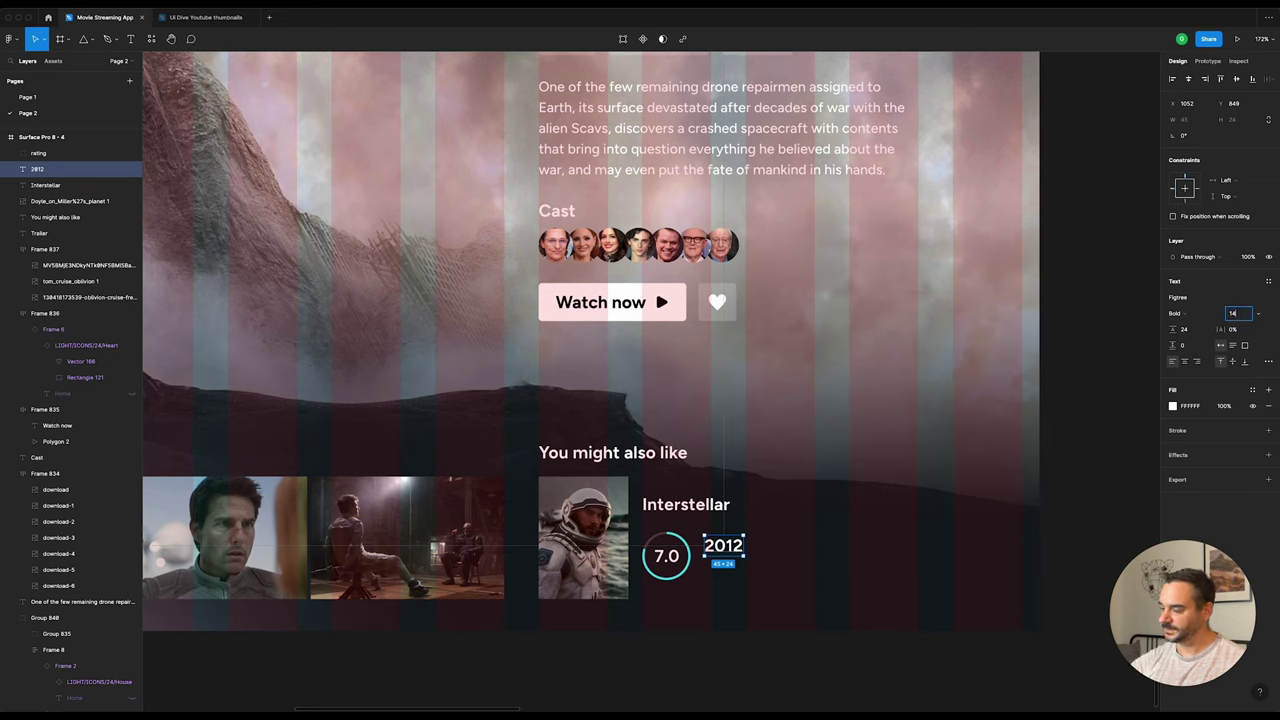
pyautogui.press('Return')
# Step: Add a Regular-weight '2 h 31 min' copy below the year and group the two
pyautogui.moveTo(718, 550); pyautogui.dragTo(727, 573)
pyautogui.doubleClick(718, 566)
pyautogui.write('2 h')
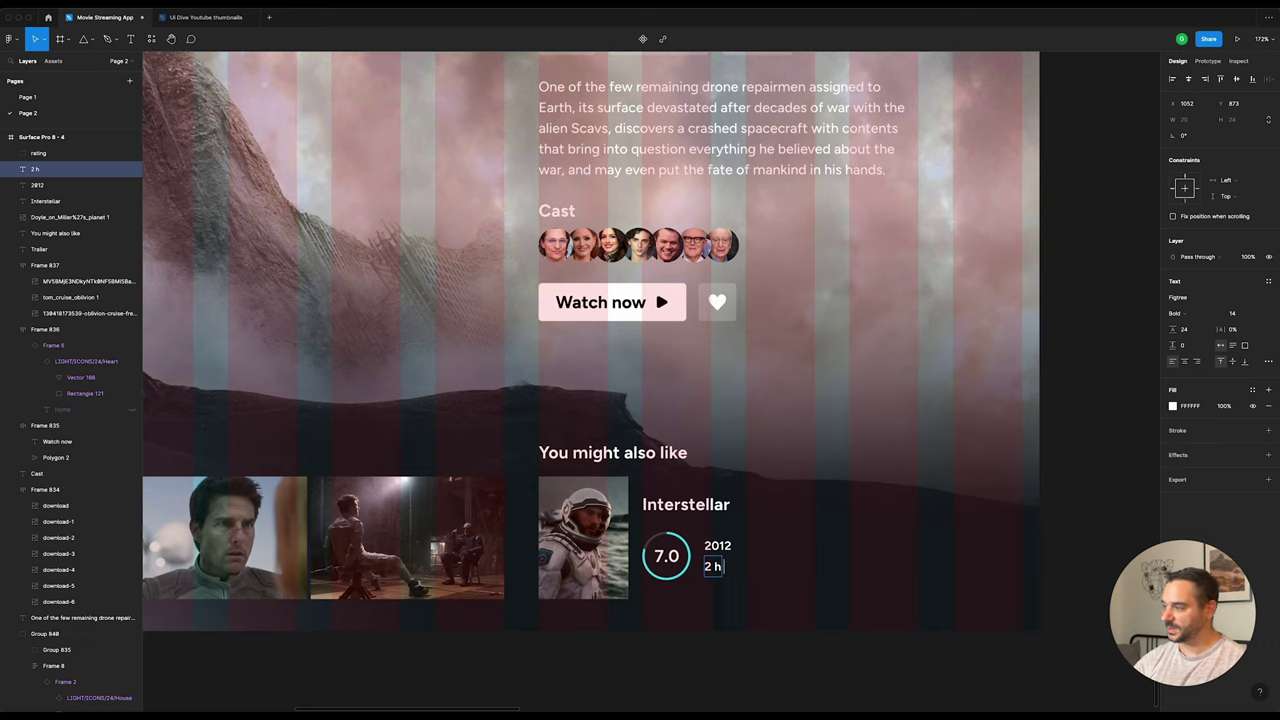
pyautogui.write(' 31')
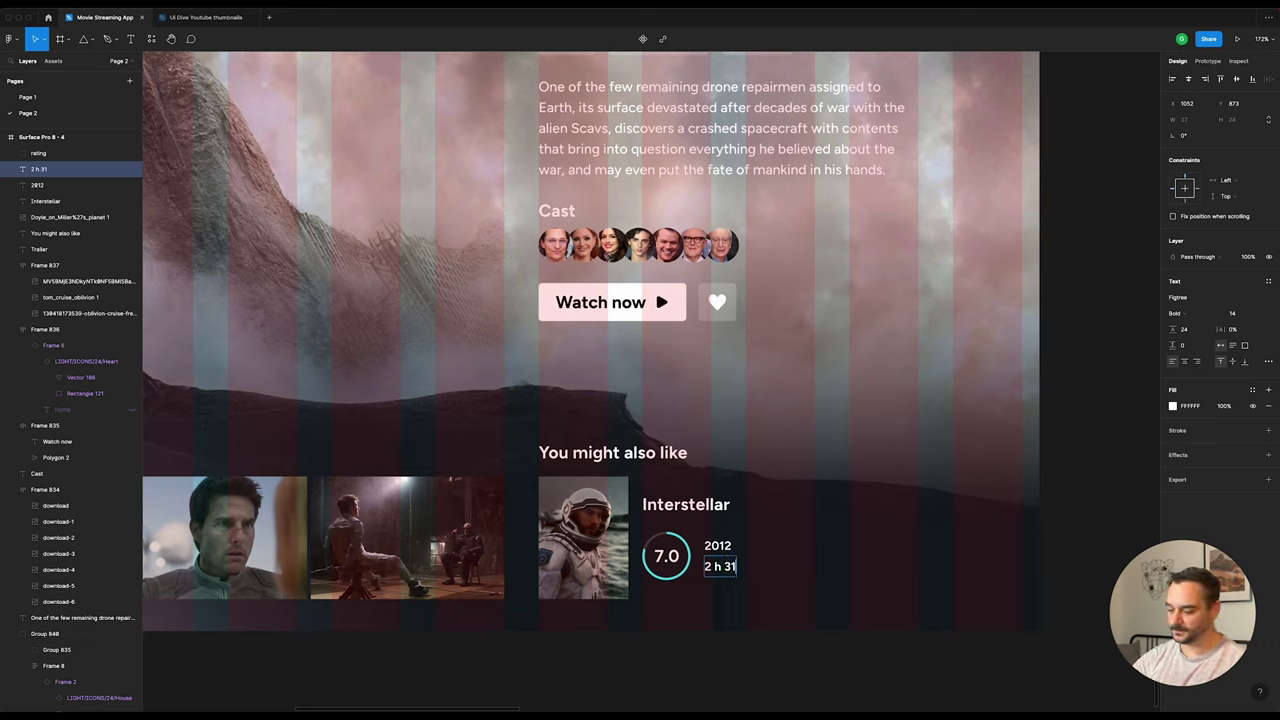
pyautogui.write(' min')
pyautogui.press('Escape')
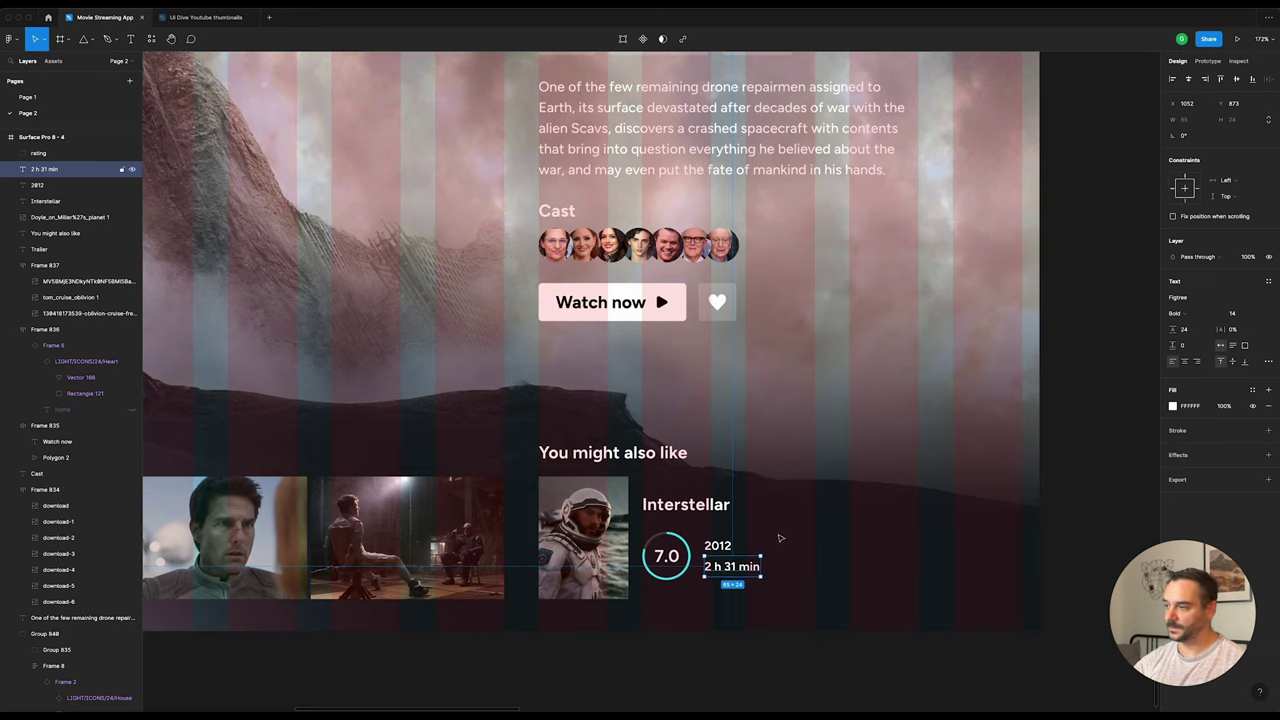
pyautogui.click(1201, 314)
pyautogui.click(1190, 287)
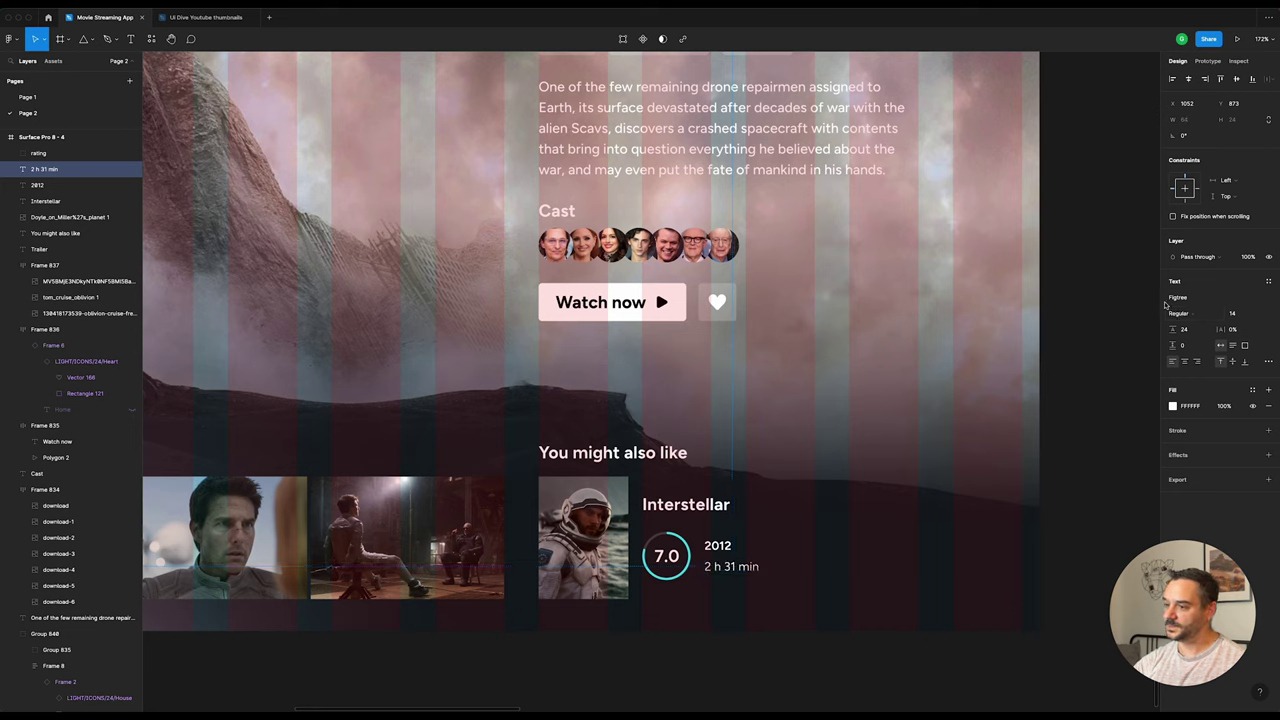
pyautogui.click(738, 588)
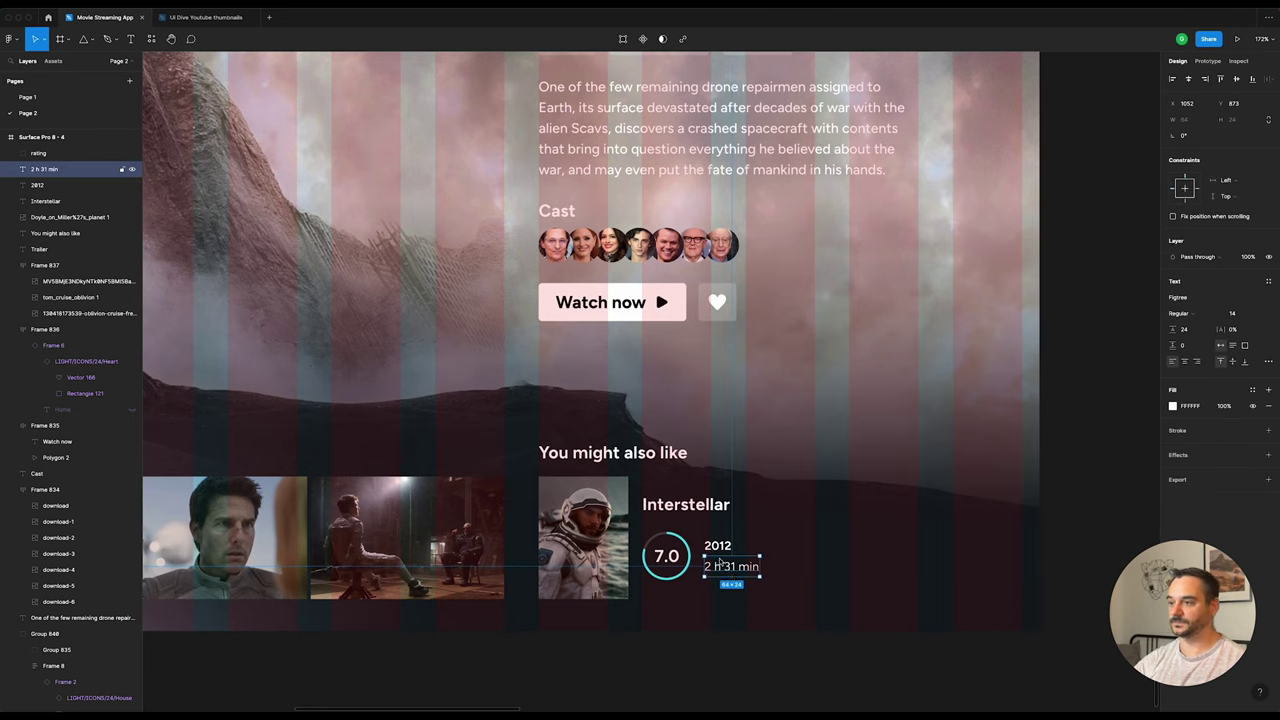
pyautogui.keyDown('shift'); pyautogui.click(719, 549); pyautogui.keyUp('shift')
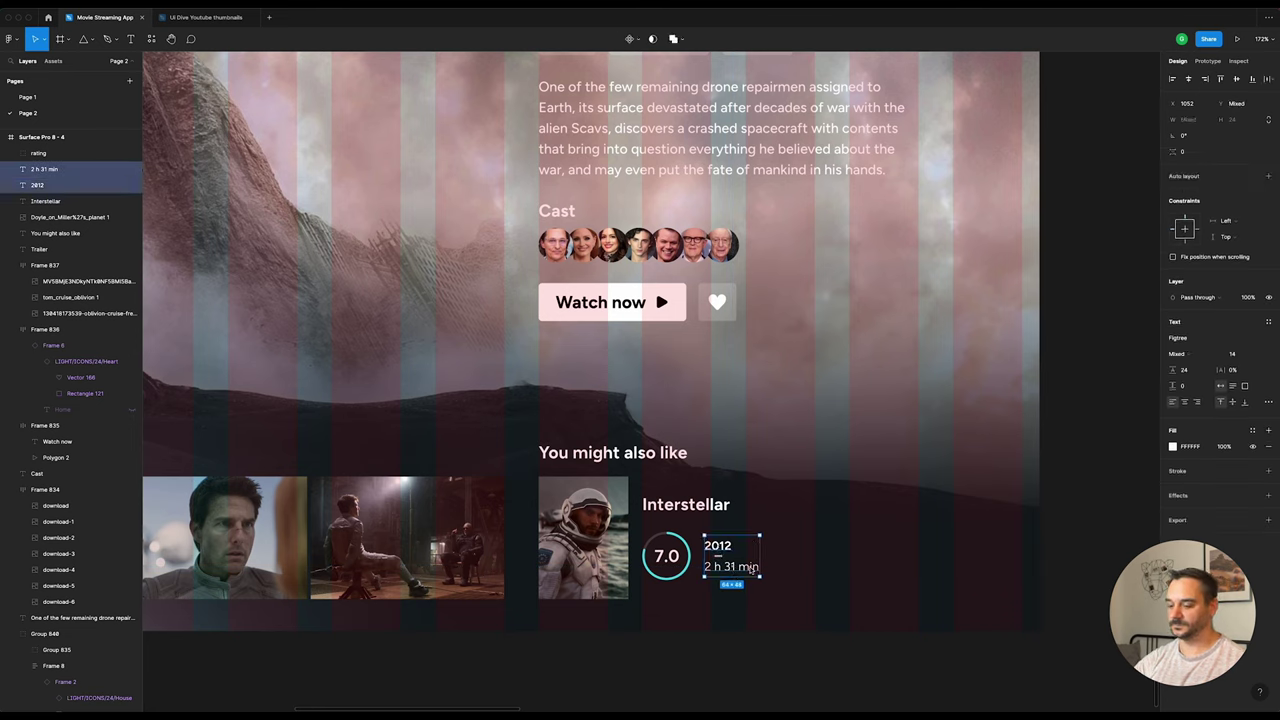
pyautogui.hotkey('ctrl', 'g')
pyautogui.moveTo(741, 566); pyautogui.dragTo(738, 566)
# Step: Group the Interstellar rating, title, poster and year/runtime text into one card
pyautogui.press('alt')
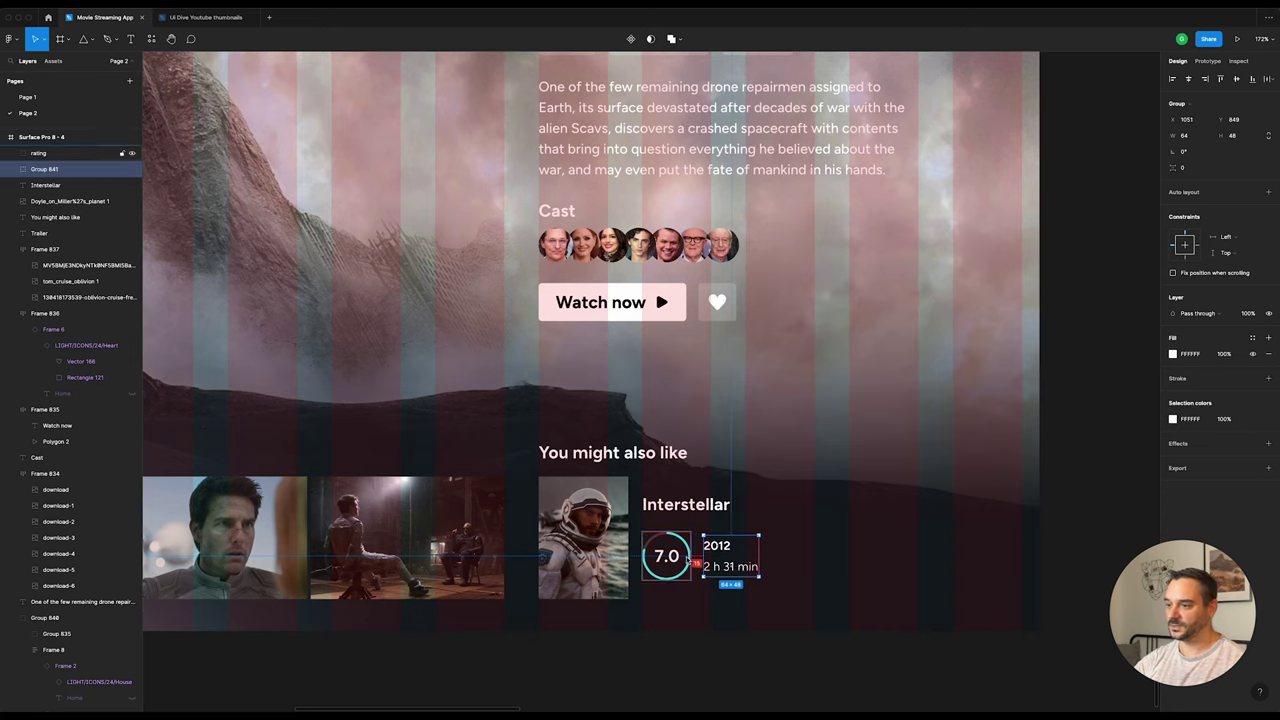
pyautogui.press('Right')
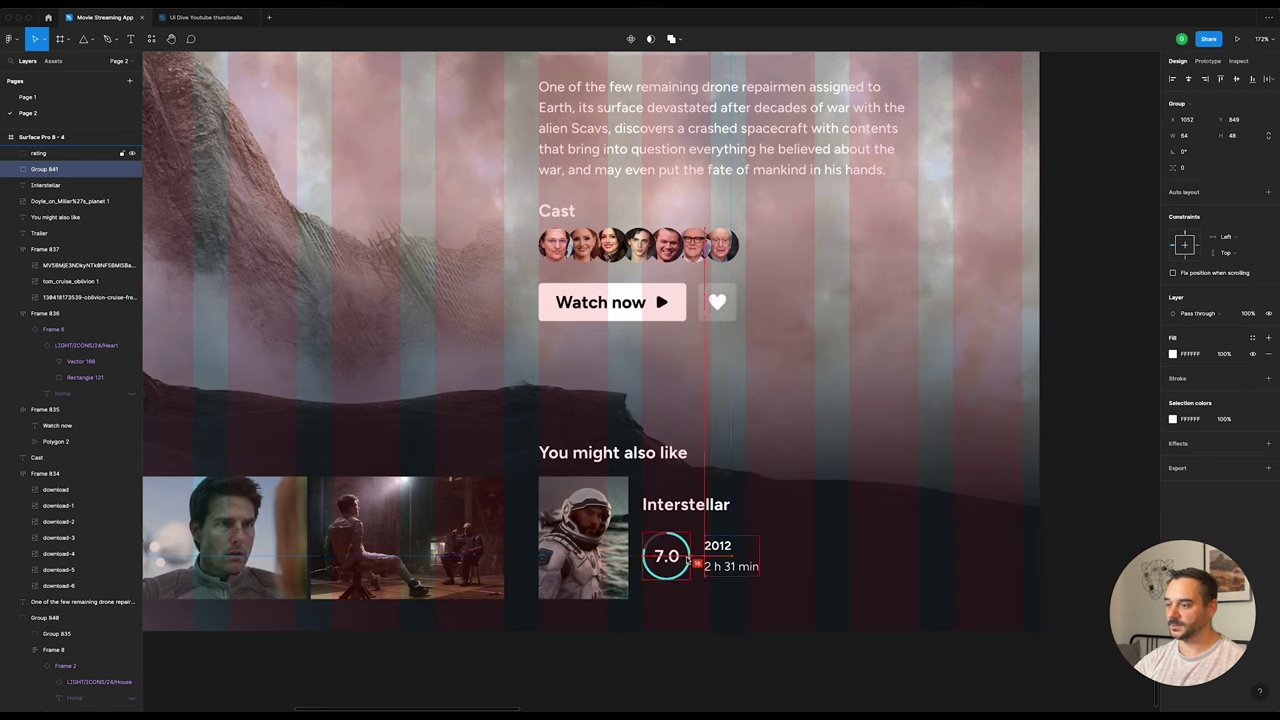
pyautogui.keyDown('shift'); pyautogui.click(679, 562); pyautogui.keyUp('shift')
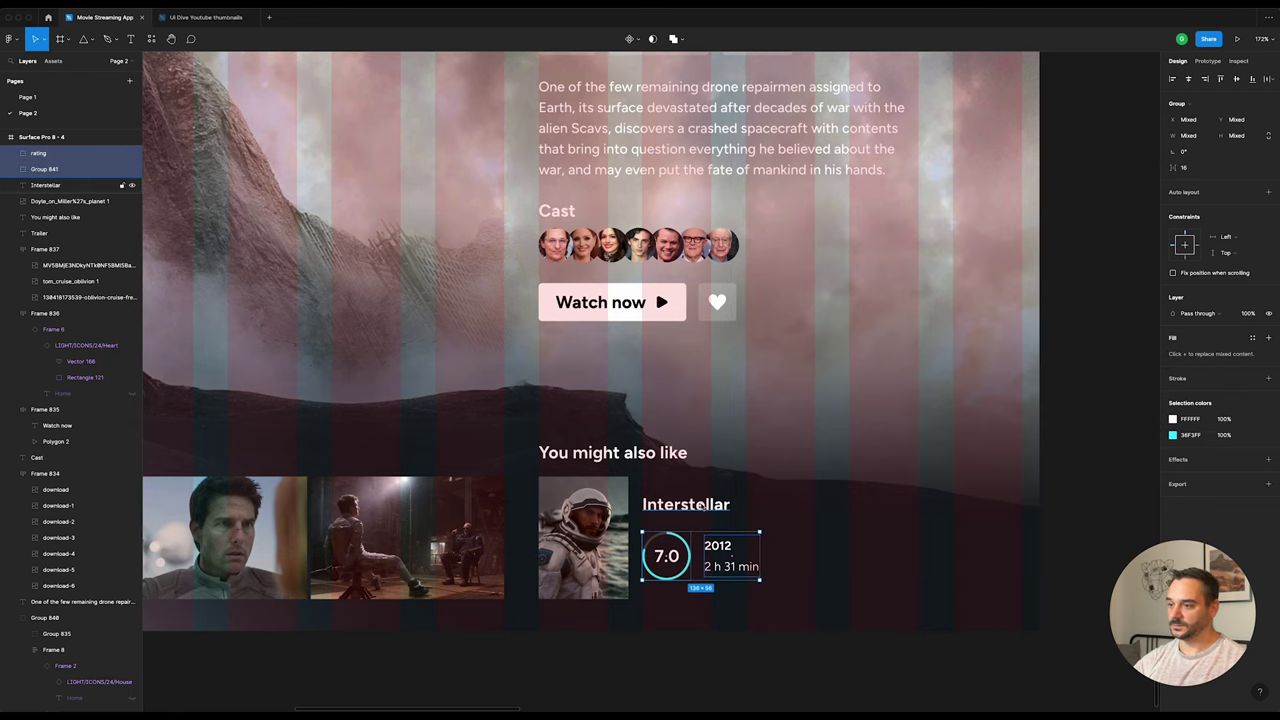
pyautogui.keyDown('shift'); pyautogui.click(685, 506); pyautogui.keyUp('shift')
pyautogui.keyDown('shift'); pyautogui.click(612, 520); pyautogui.keyUp('shift')
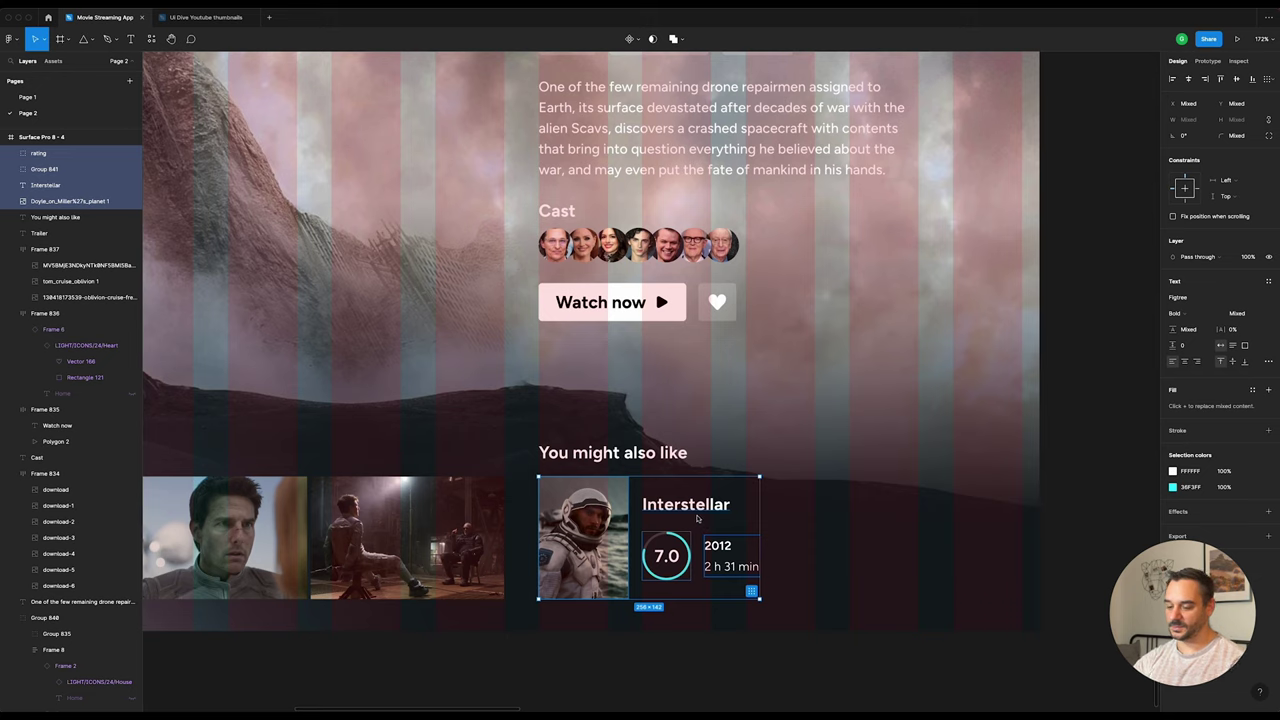
pyautogui.hotkey('ctrl', 'g')
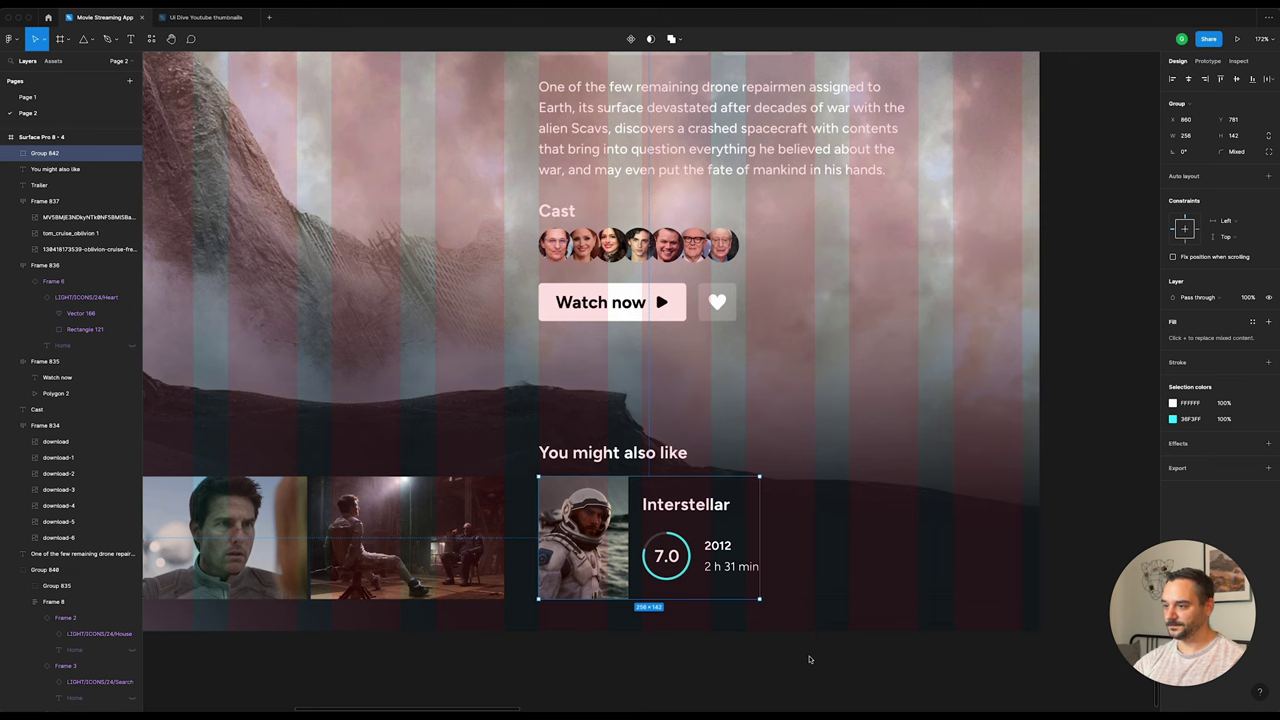
# Step: Duplicate the Interstellar card group to its right as a second recommendation
pyautogui.click(810, 665)
pyautogui.click(678, 566)
pyautogui.moveTo(583, 541); pyautogui.dragTo(838, 541)
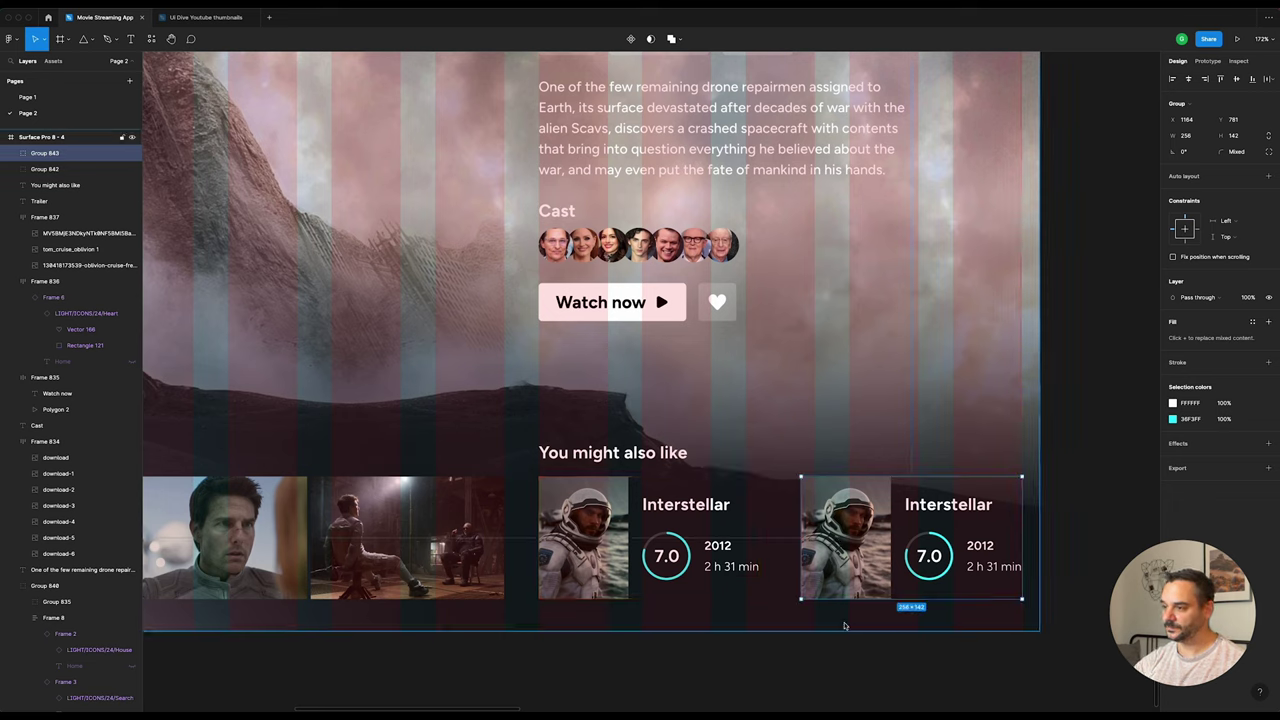
pyautogui.press('alt')
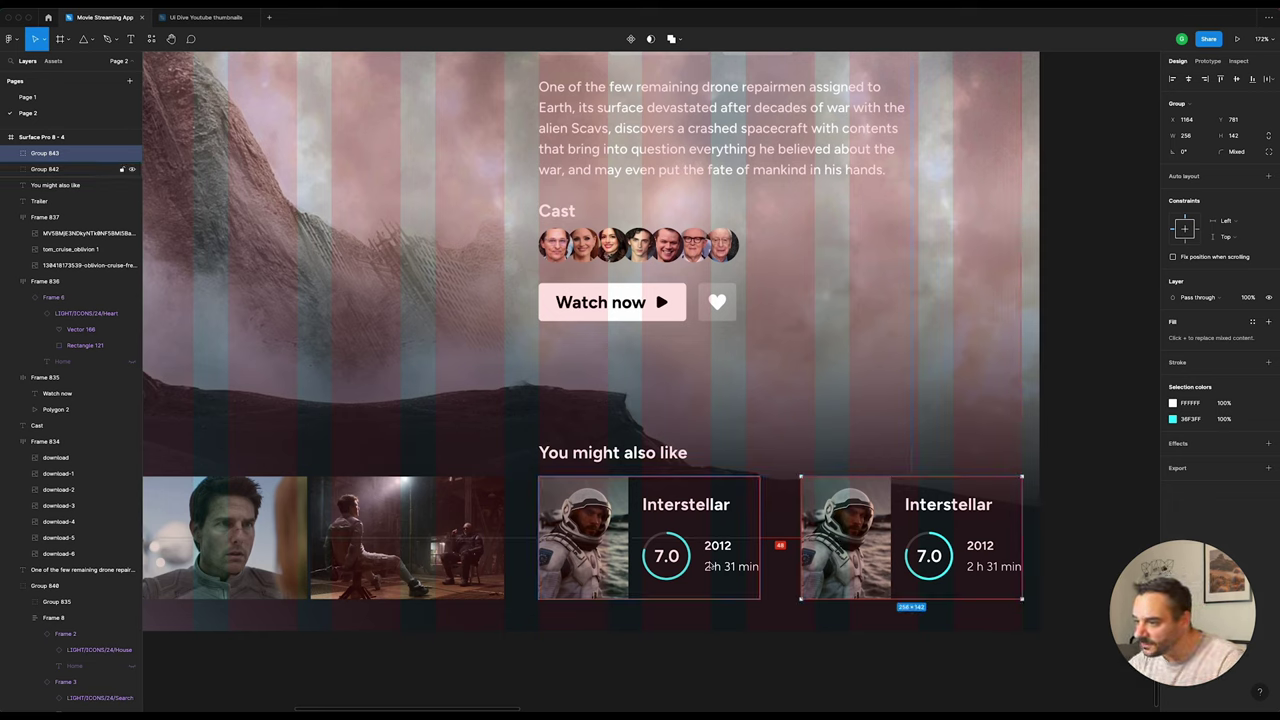
pyautogui.doubleClick(873, 520)
# Step: Select and copy the Revenant still in Surface Pro 8 - 3, then return to the cards
pyautogui.scroll(-2, 873, 520)
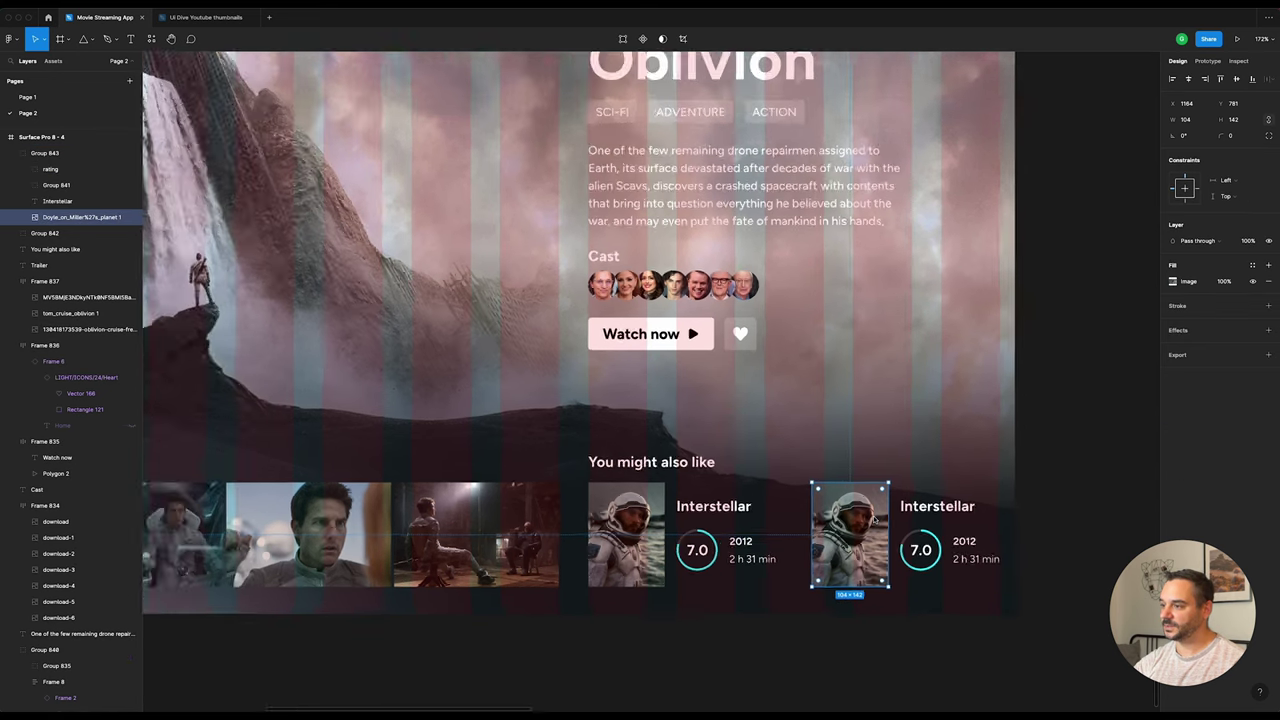
pyautogui.scroll(-5, 873, 520)
pyautogui.hscroll(3, 965, 507)
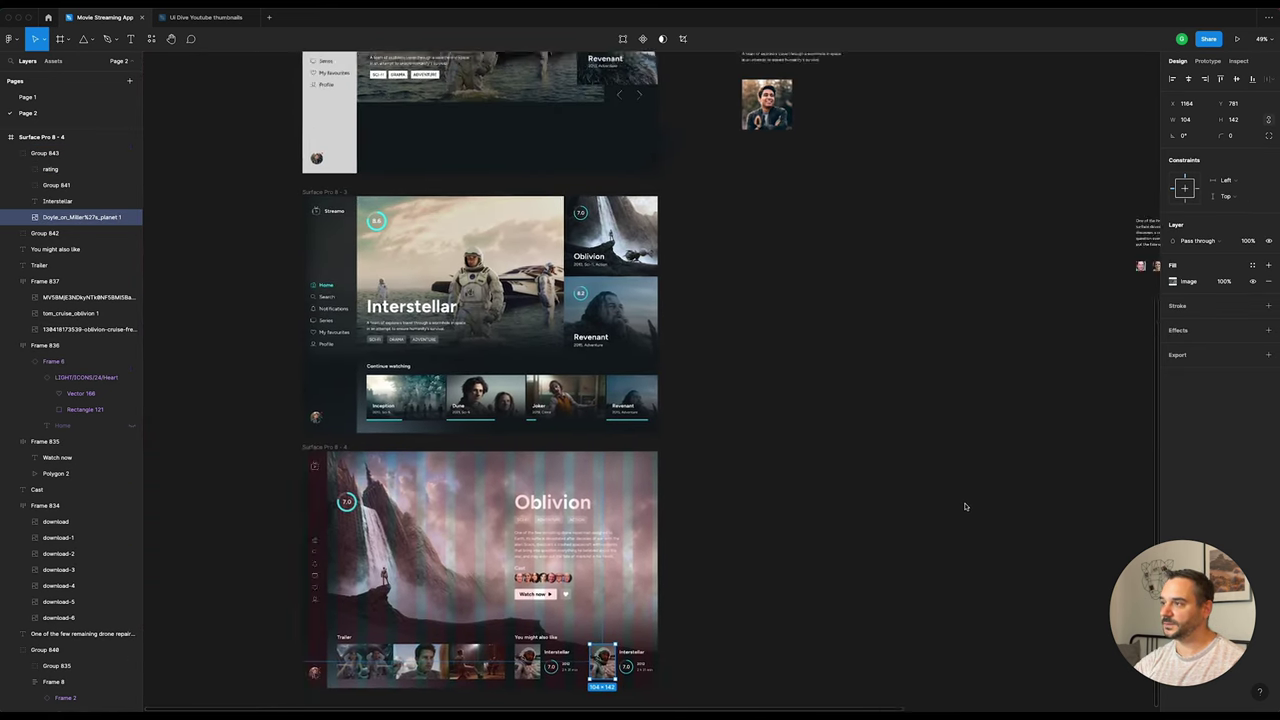
pyautogui.scroll(2, 942, 300)
pyautogui.hscroll(1, 942, 300)
pyautogui.scroll(-2, 942, 300)
pyautogui.scroll(-2, 879, 150)
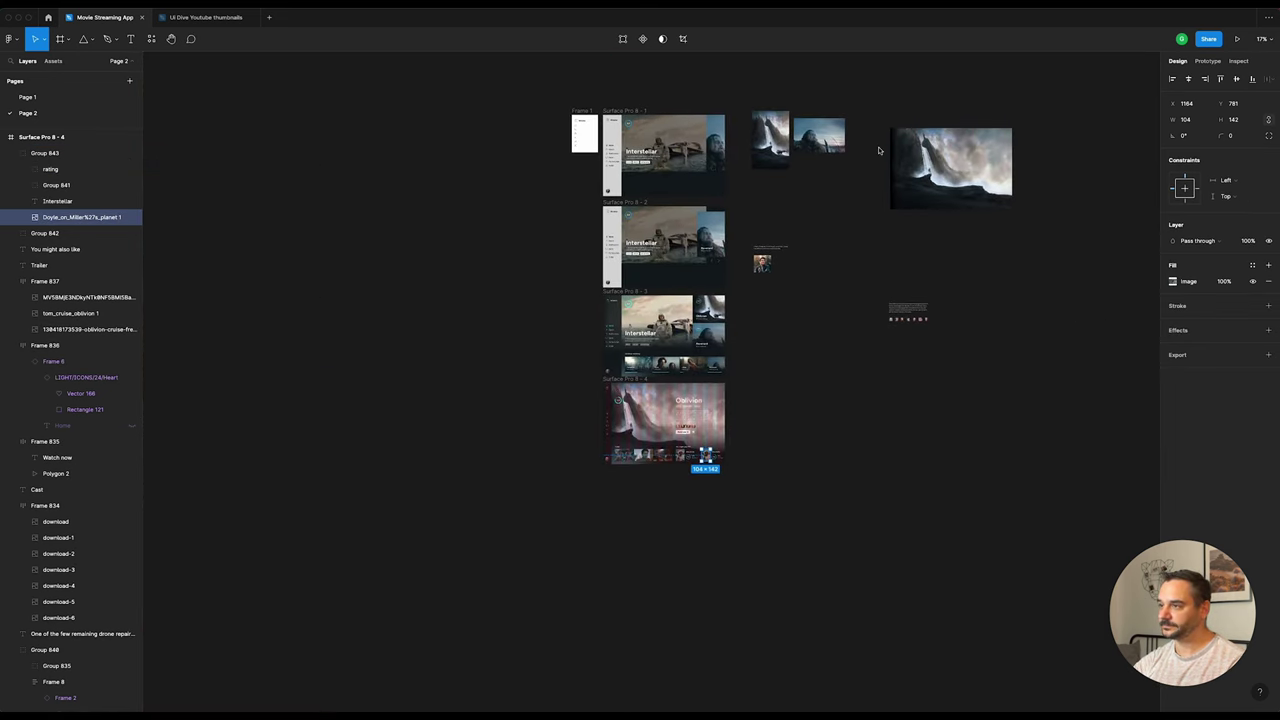
pyautogui.click(820, 137)
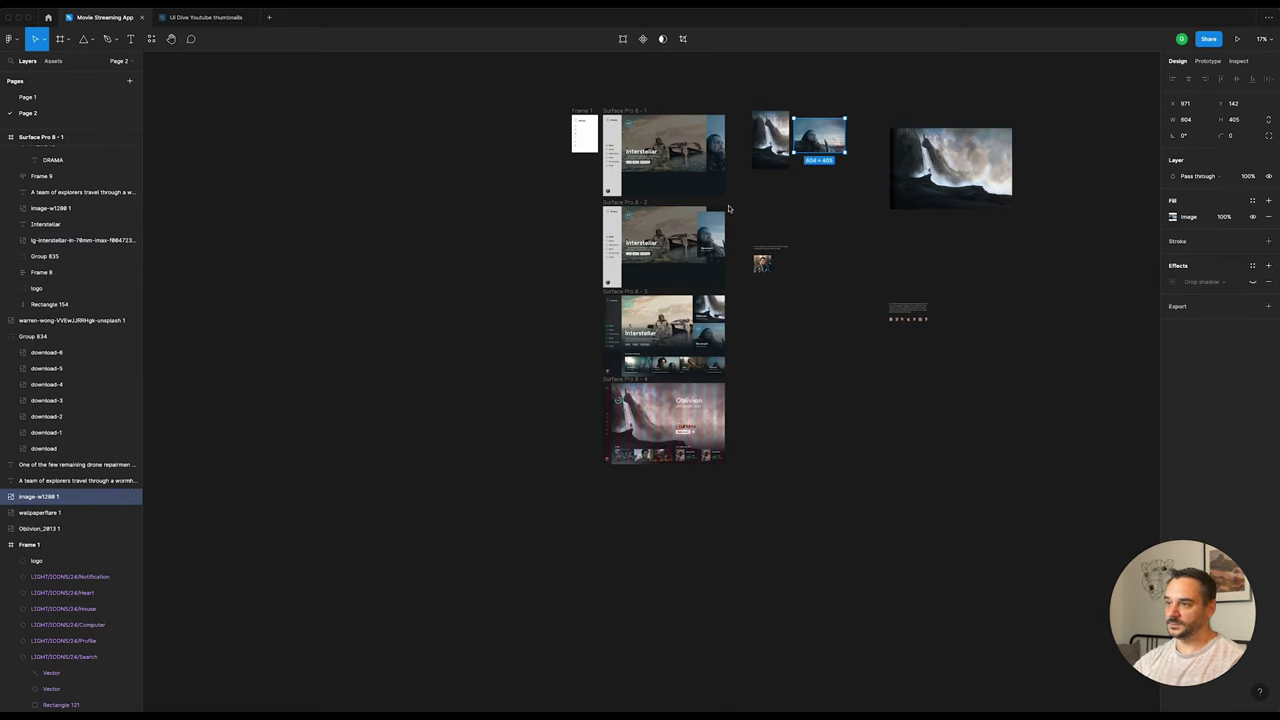
pyautogui.click(717, 341)
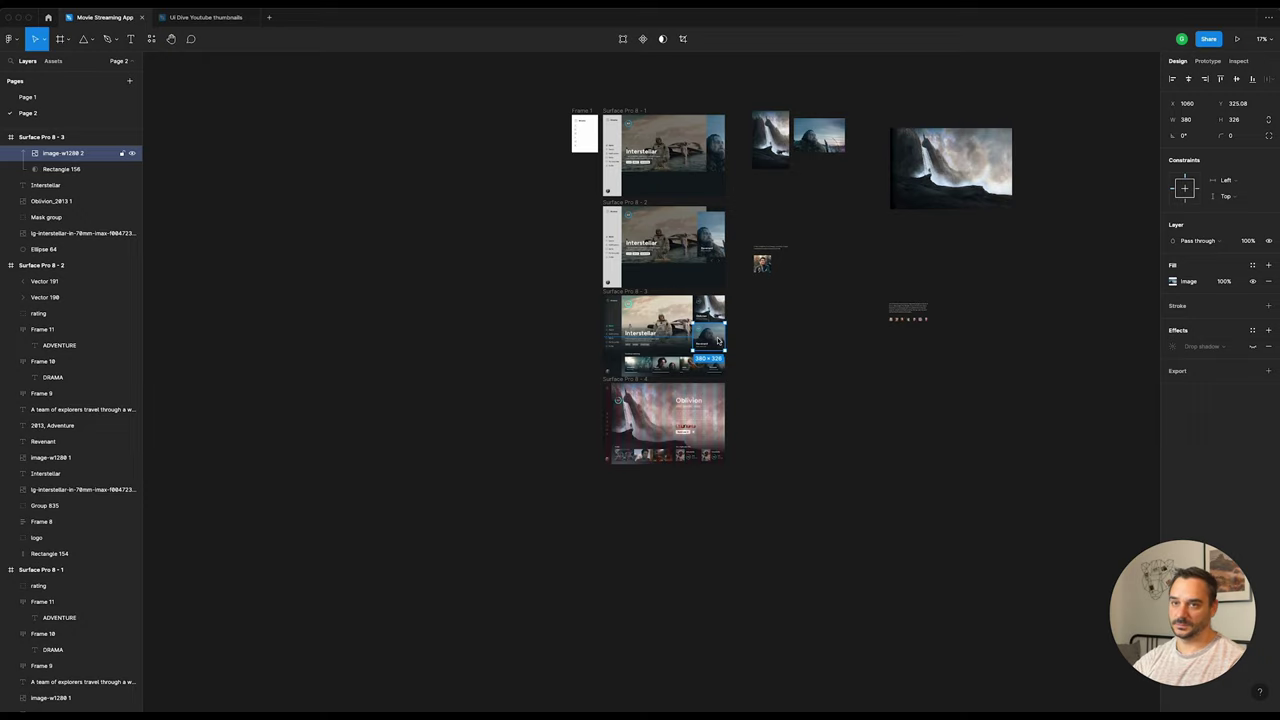
pyautogui.scroll(5, 741, 519)
pyautogui.scroll(5, 723, 474)
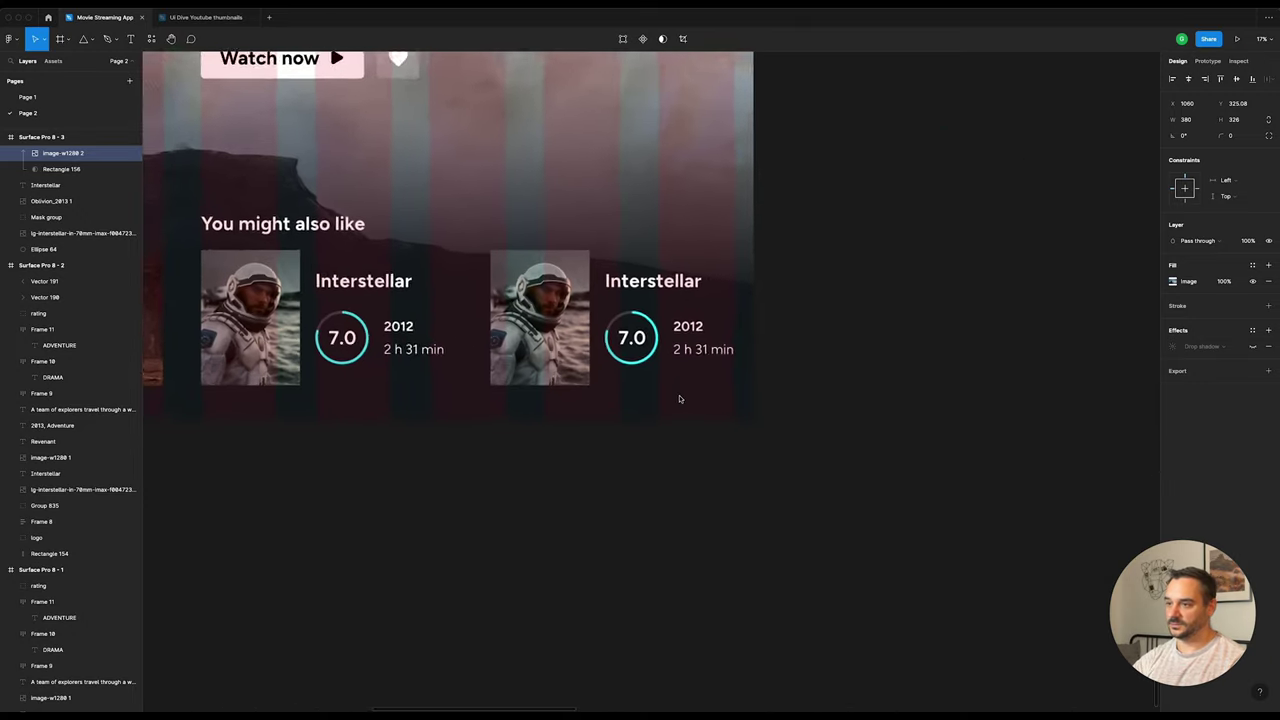
pyautogui.scroll(3, 680, 397)
# Step: Paste the Revenant still onto the copied card and shrink it to 104×143
pyautogui.click(511, 295)
pyautogui.hotkey('ctrl', 'v')
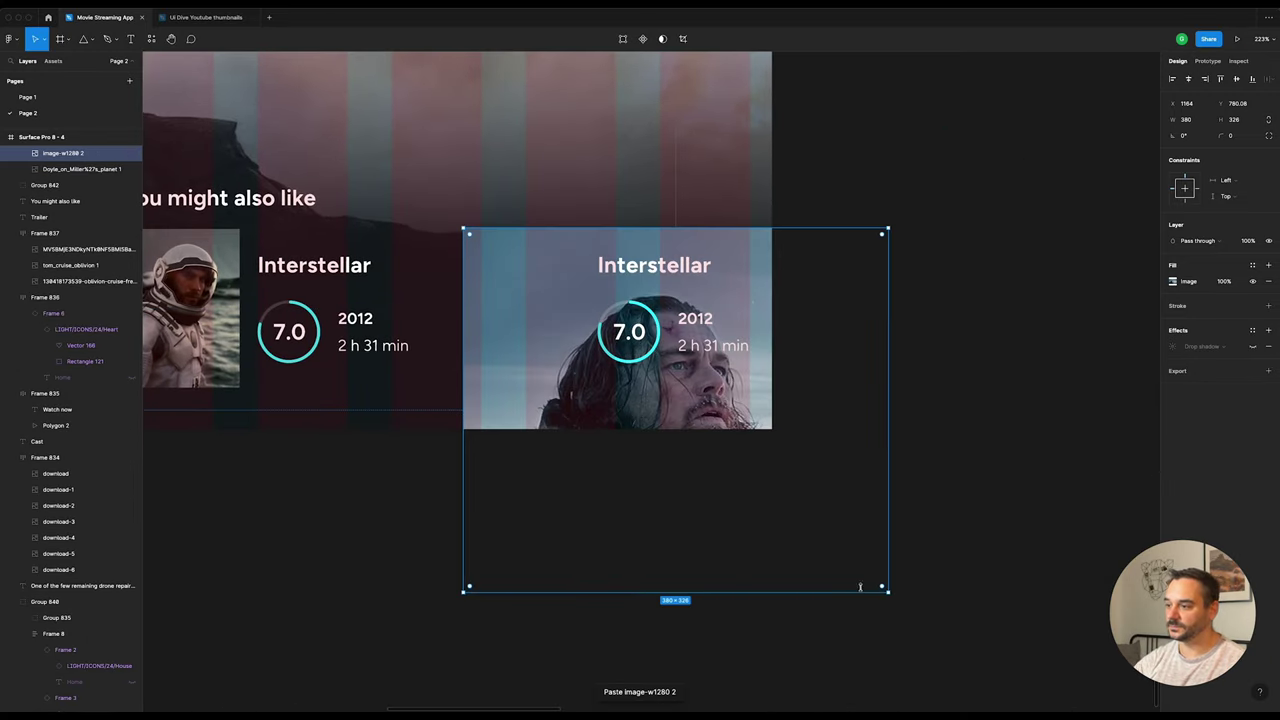
pyautogui.moveTo(887, 596); pyautogui.dragTo(579, 390)
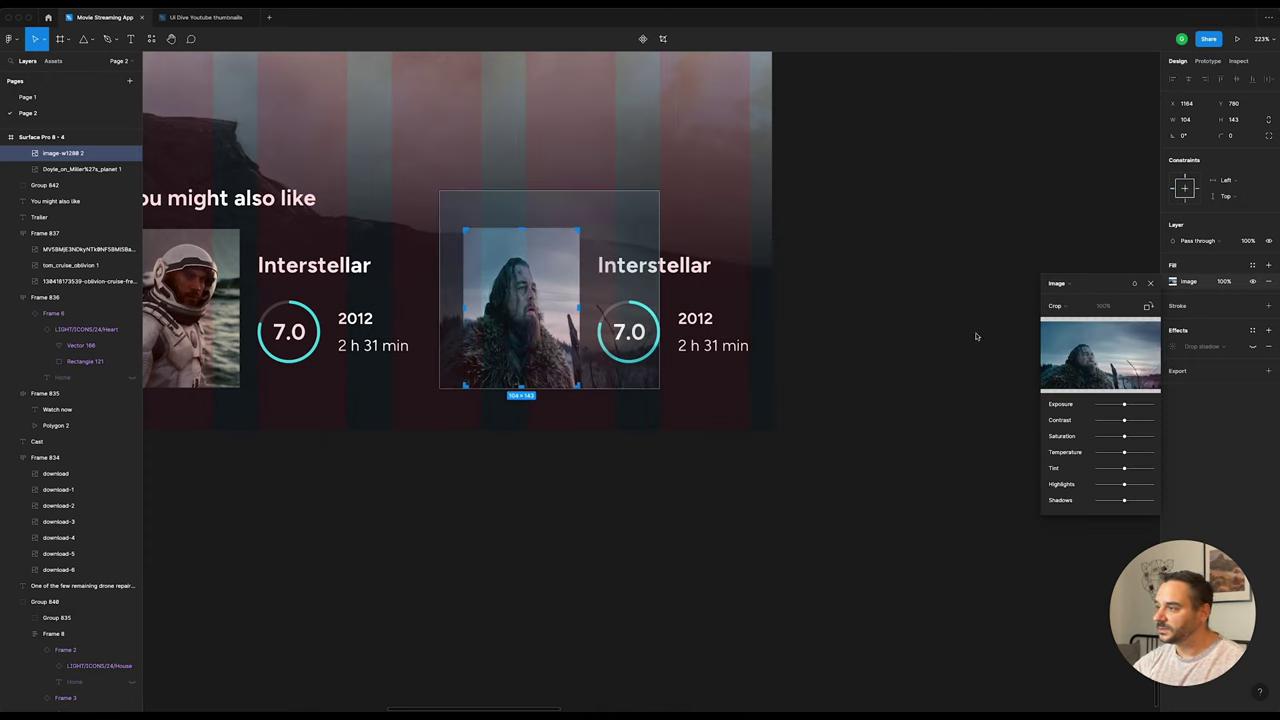
# Step: Set the Revenant image fill to Crop and adjust its framing in the poster slot
pyautogui.click(1058, 306)
pyautogui.click(1070, 292)
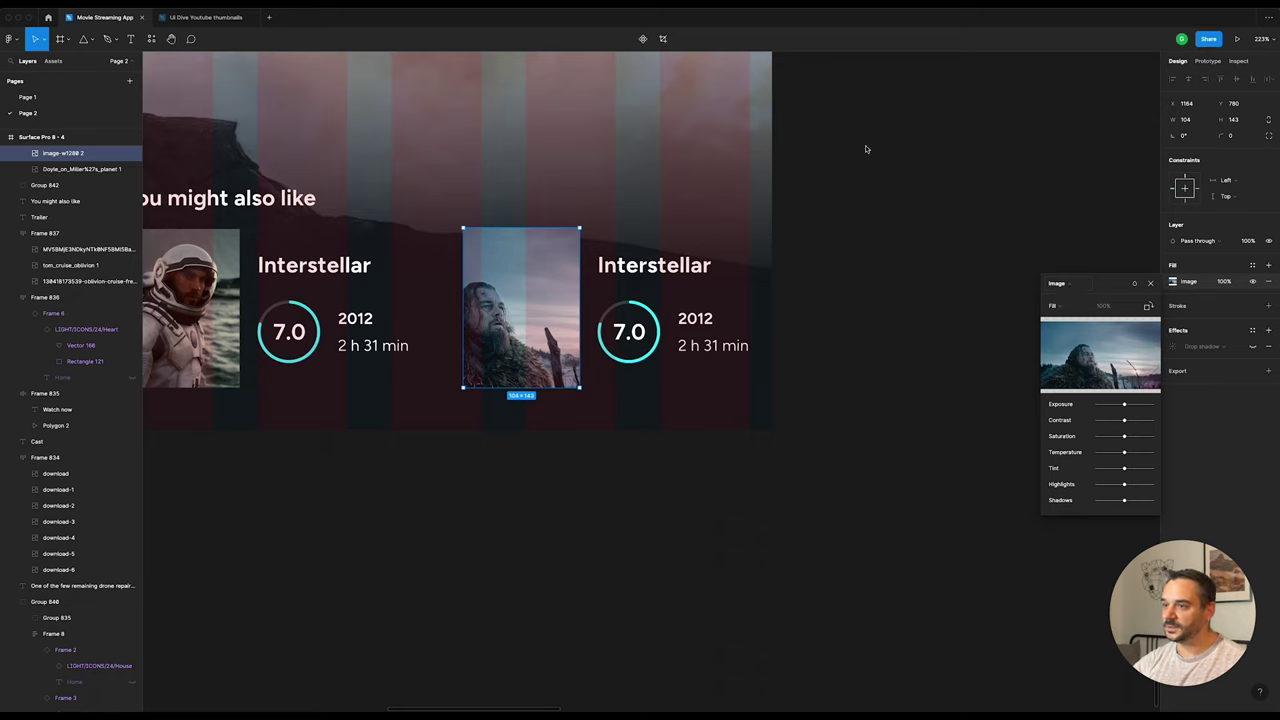
pyautogui.click(1058, 306)
pyautogui.click(1060, 334)
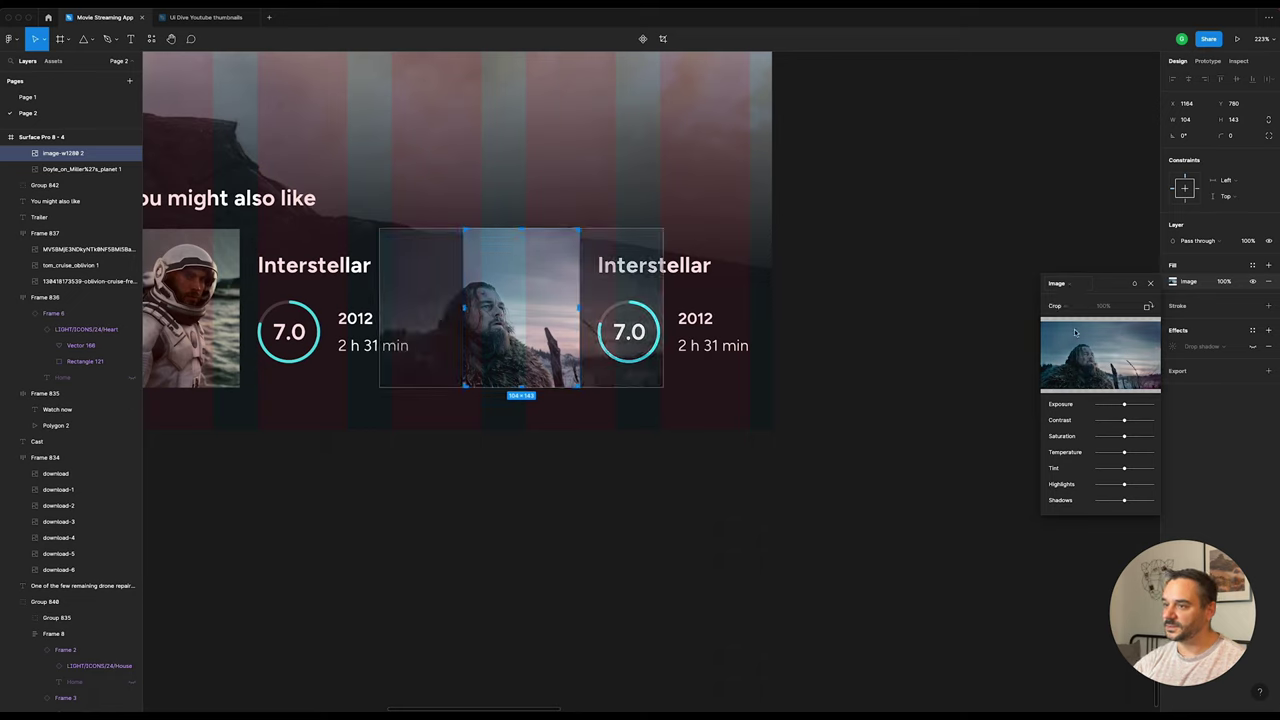
pyautogui.moveTo(493, 305); pyautogui.dragTo(520, 305)
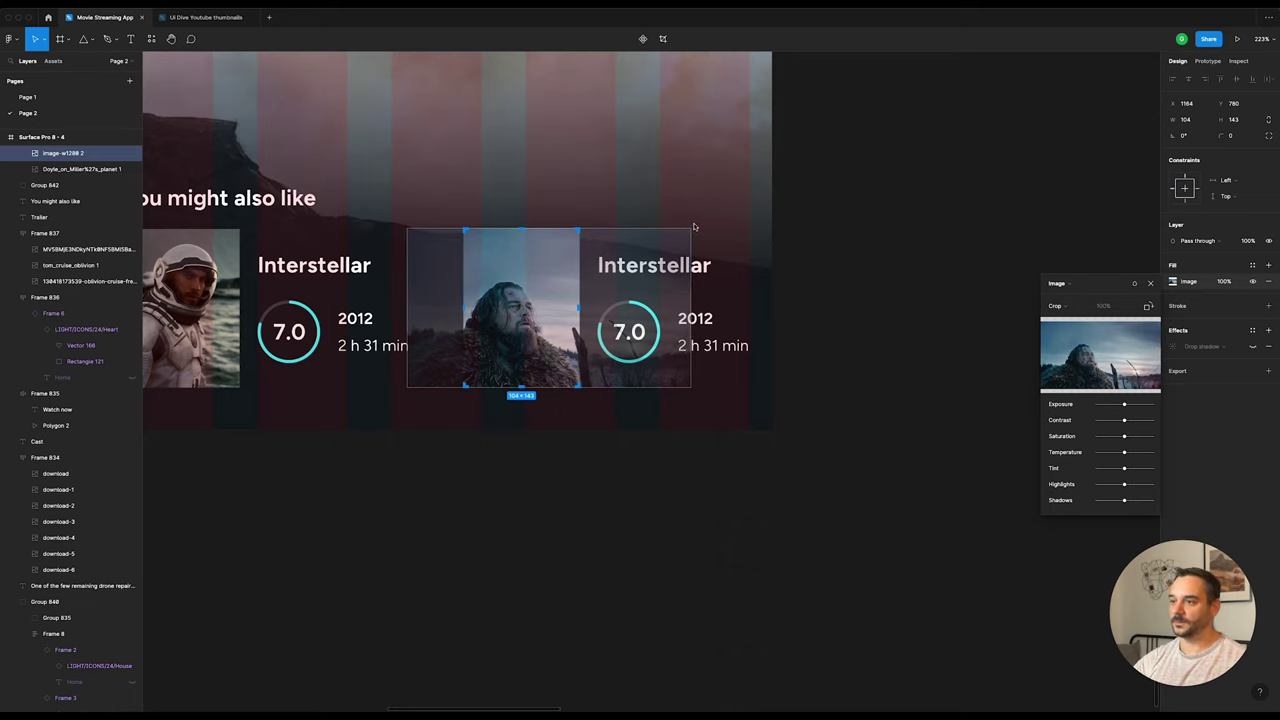
pyautogui.moveTo(694, 227); pyautogui.dragTo(729, 193)
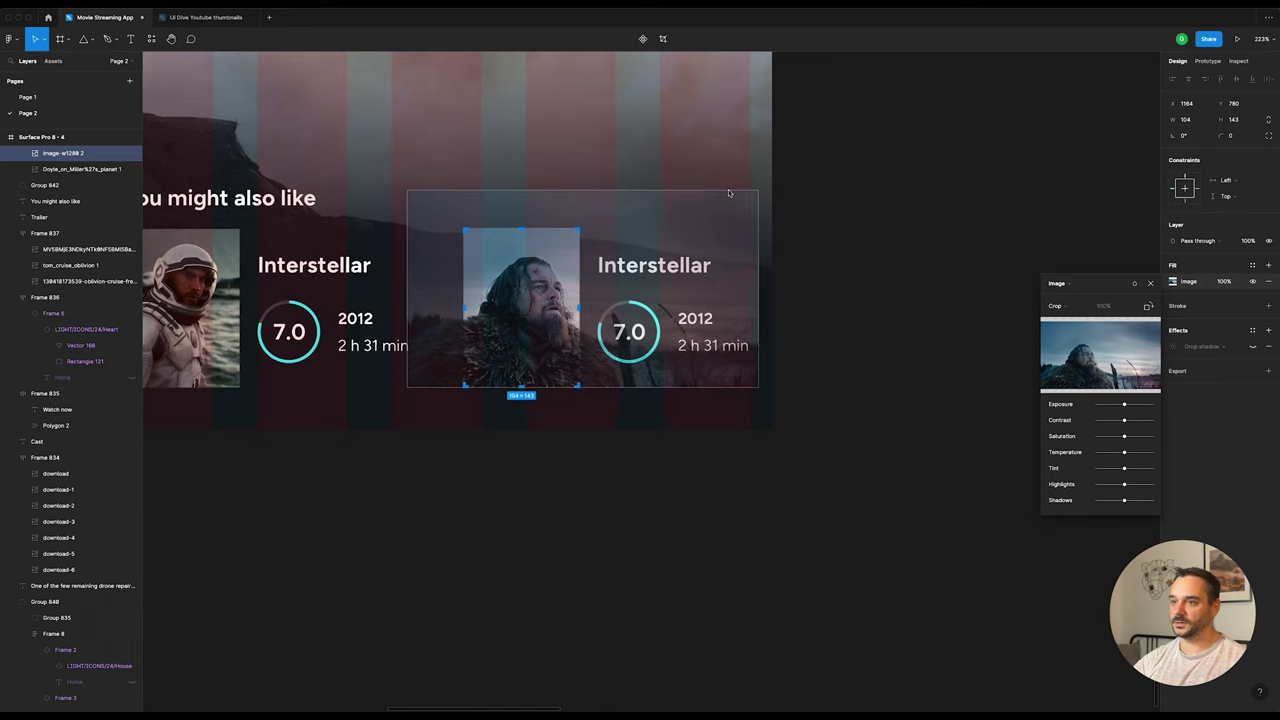
pyautogui.moveTo(547, 300); pyautogui.dragTo(536, 302)
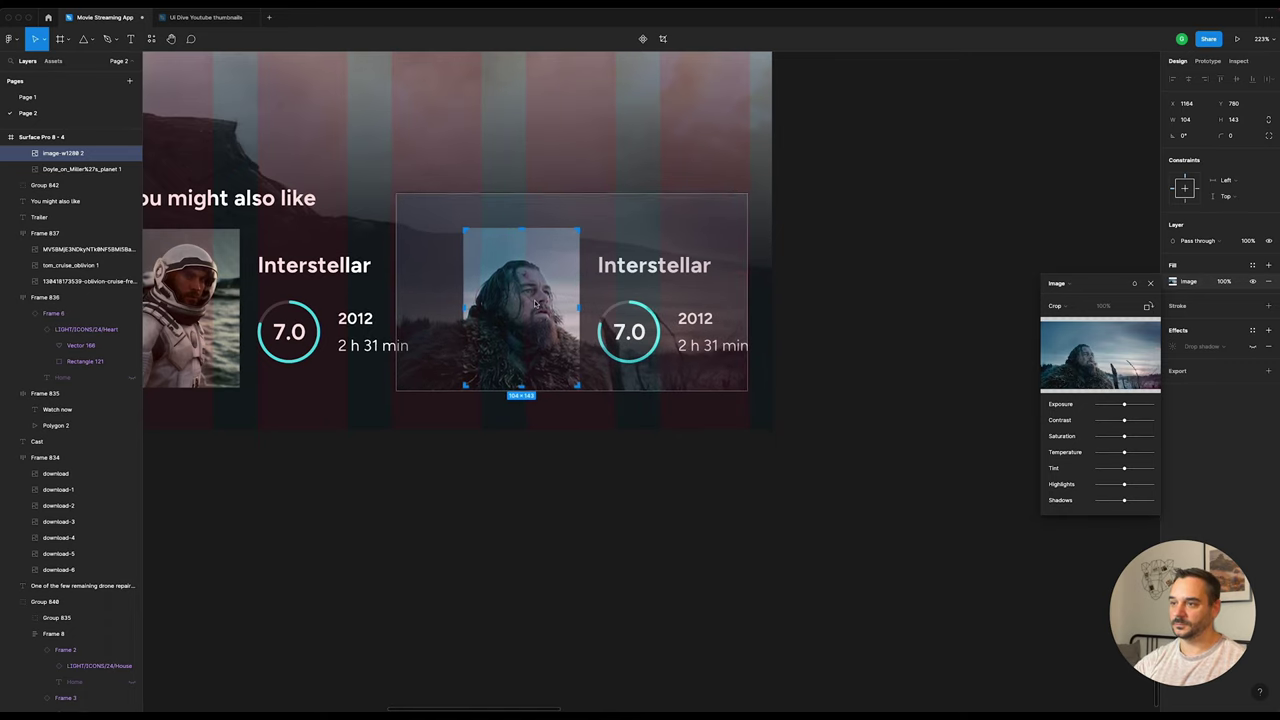
pyautogui.hscroll(-3, 536, 302)
pyautogui.hscroll(-3, 536, 302)
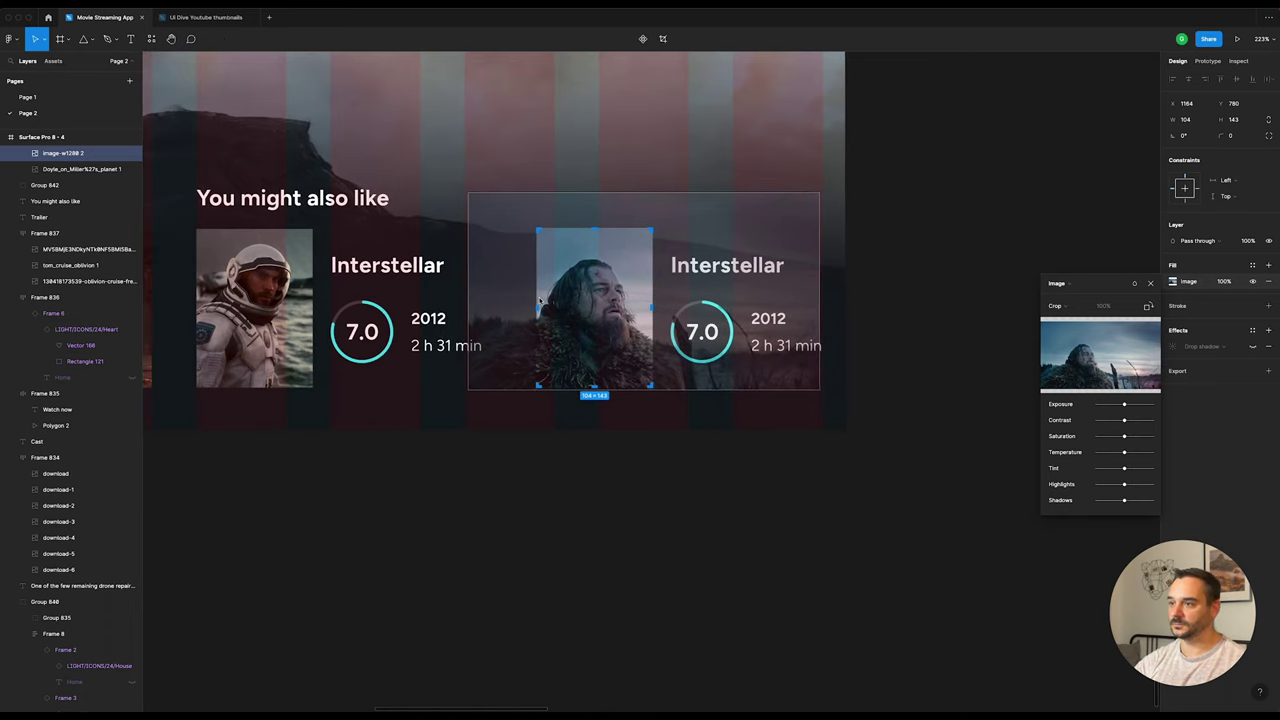
pyautogui.click(855, 198)
# Step: Retitle the second recommendation card 'Revenant'
pyautogui.doubleClick(744, 263)
pyautogui.write('Revenant')
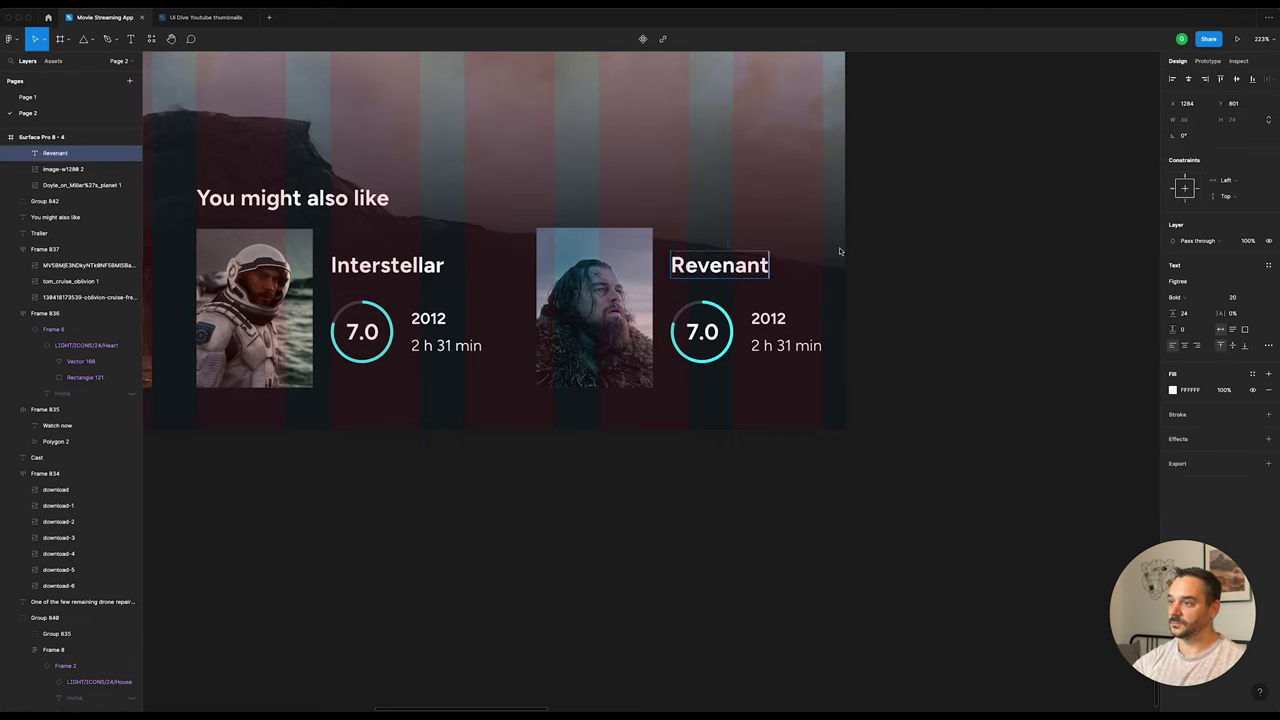
pyautogui.click(880, 215)
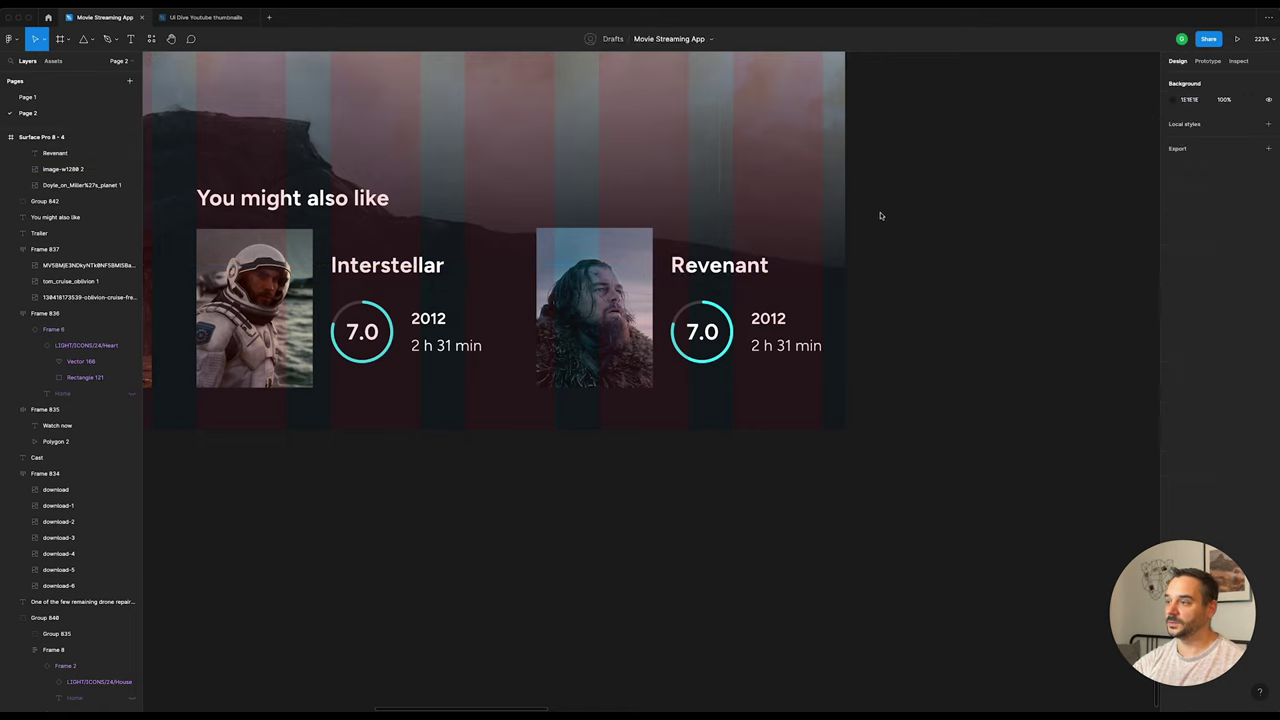
# Step: Change the Revenant card's year from 2012 to 2015
pyautogui.scroll(-3, 914, 200)
pyautogui.scroll(-3, 911, 200)
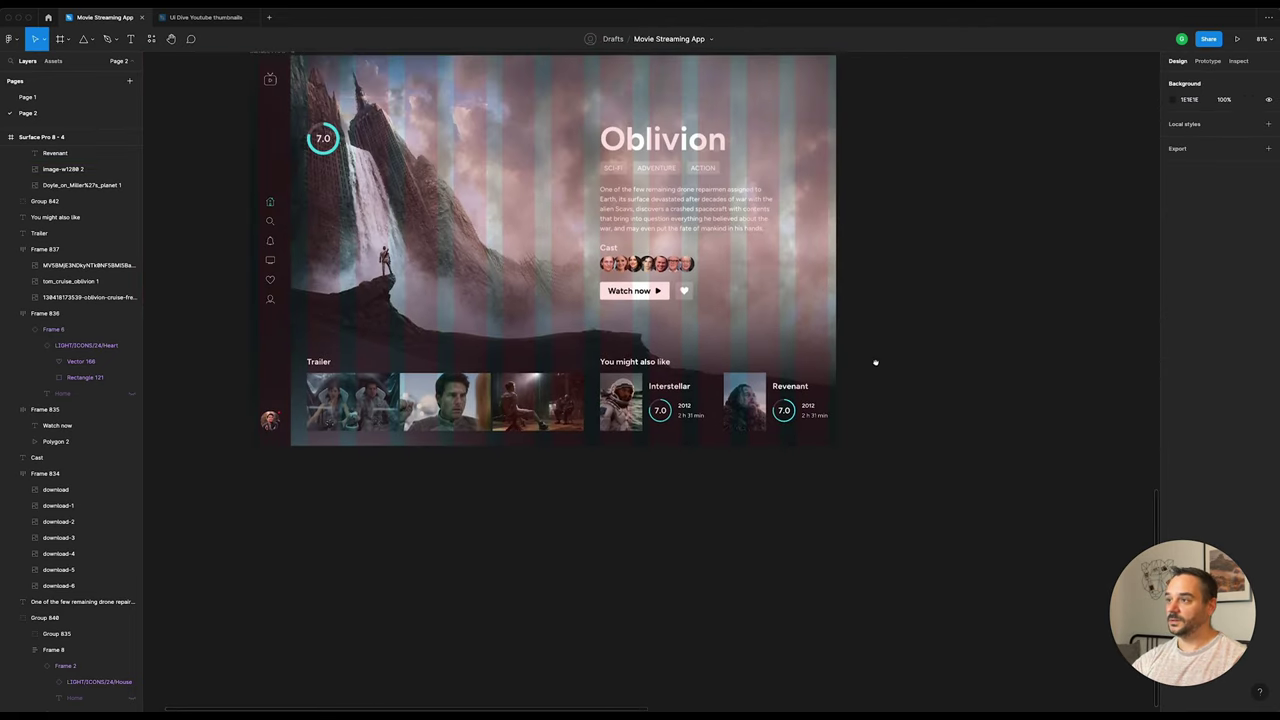
pyautogui.scroll(-3, 874, 340)
pyautogui.scroll(-2, 801, 234)
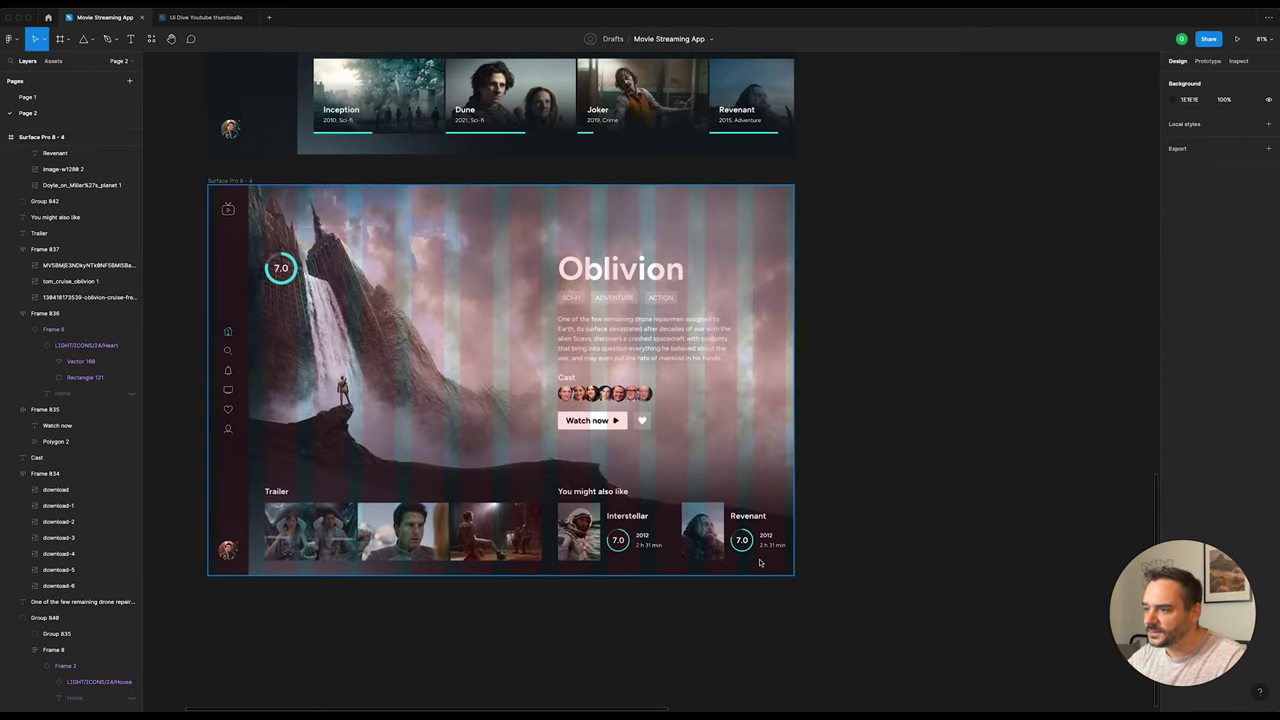
pyautogui.scroll(2, 768, 530)
pyautogui.scroll(1, 768, 530)
pyautogui.click(768, 530)
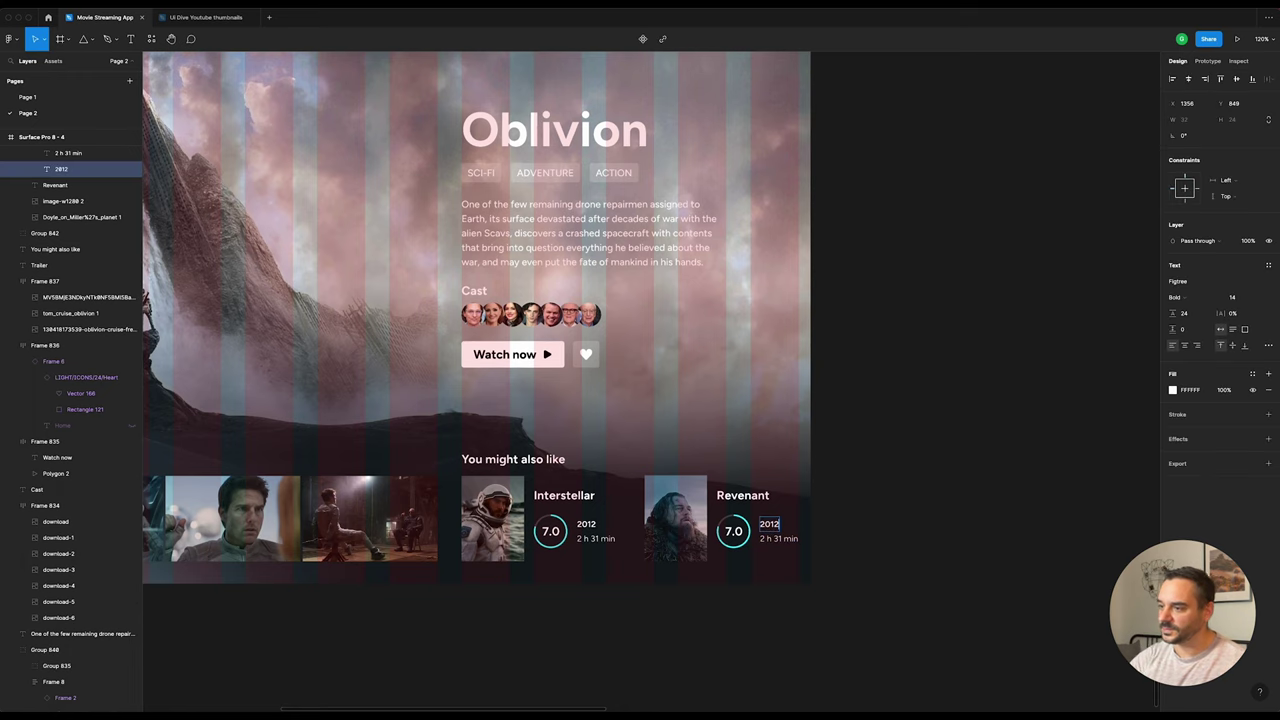
pyautogui.click(887, 443)
pyautogui.scroll(-3, 881, 496)
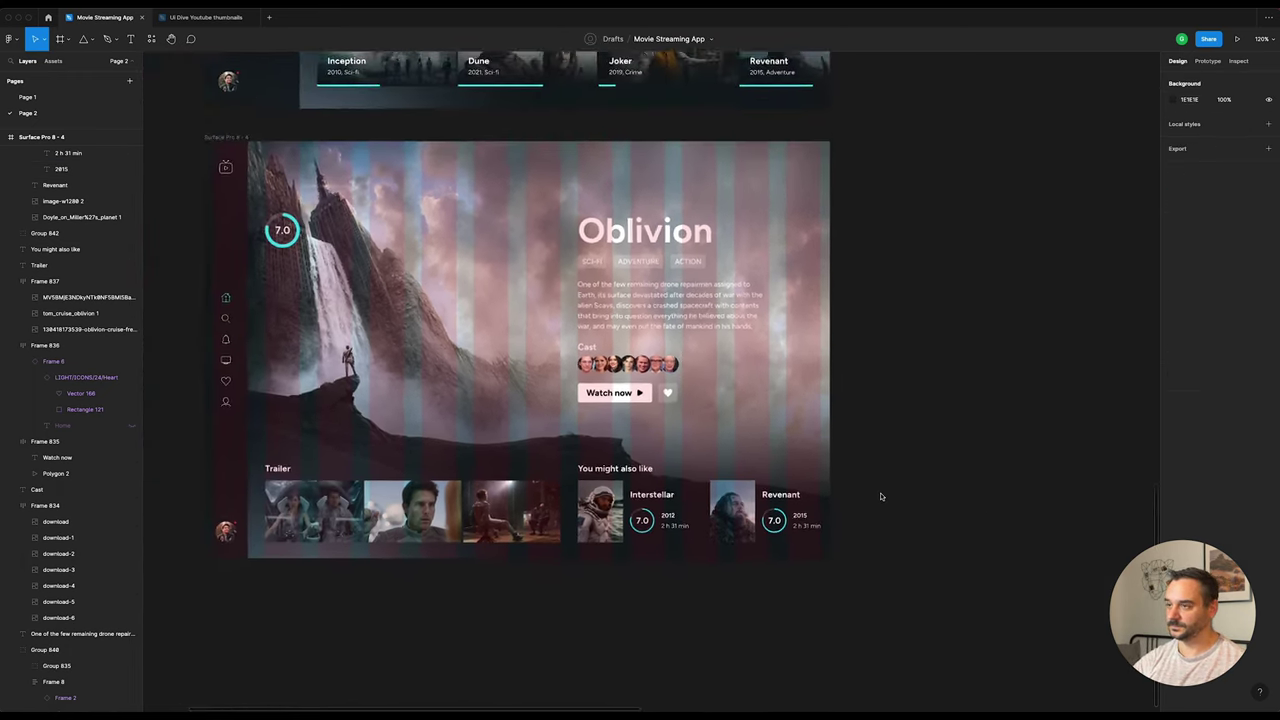
pyautogui.scroll(-2, 881, 496)
pyautogui.scroll(2, 881, 496)
pyautogui.scroll(1, 881, 496)
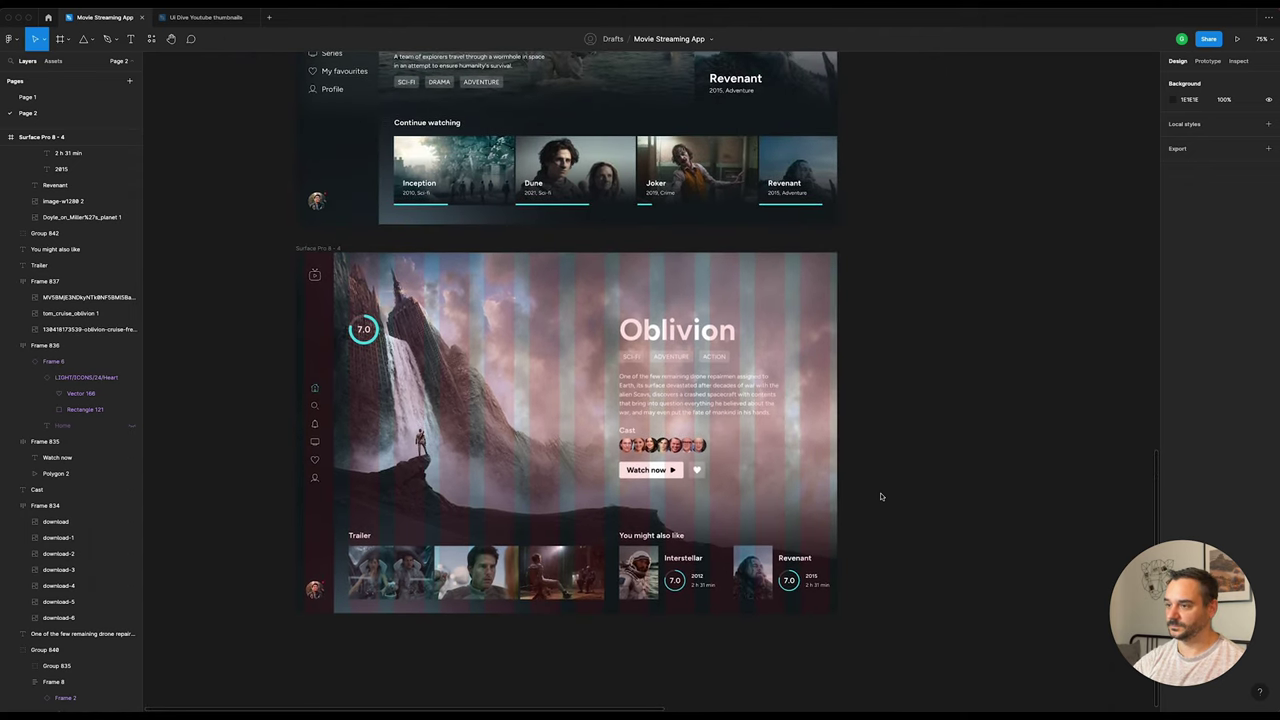
# Step: Hide the Oblivion screen's 12-column layout grid
pyautogui.click(333, 249)
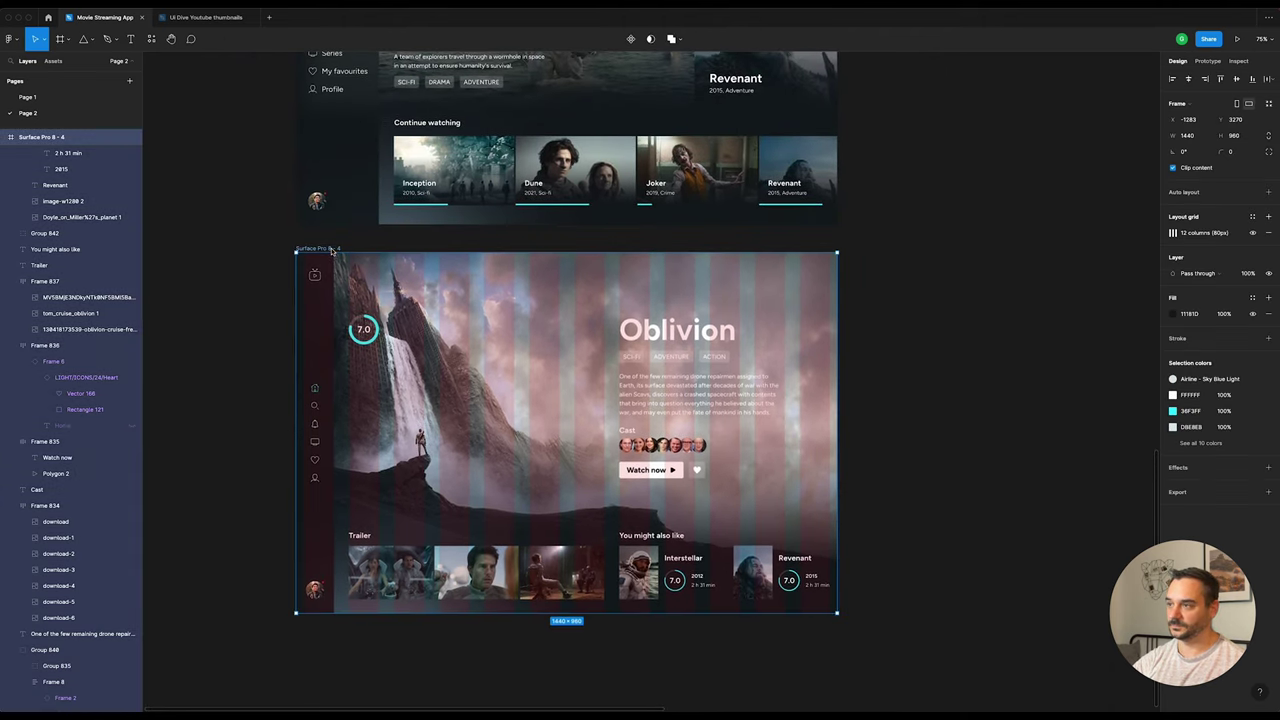
pyautogui.click(1253, 233)
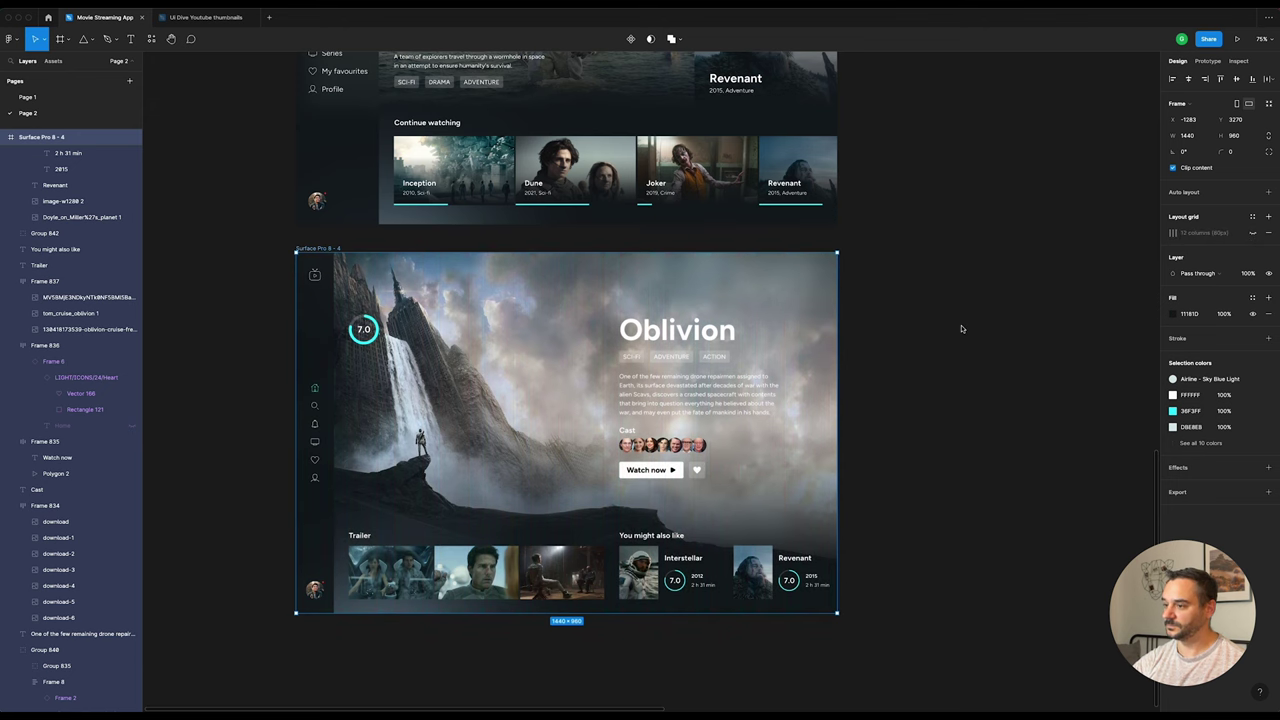
pyautogui.click(961, 328)
# Step: Change the Revenant card's rating from 7.0 to 8.2
pyautogui.scroll(2, 806, 620)
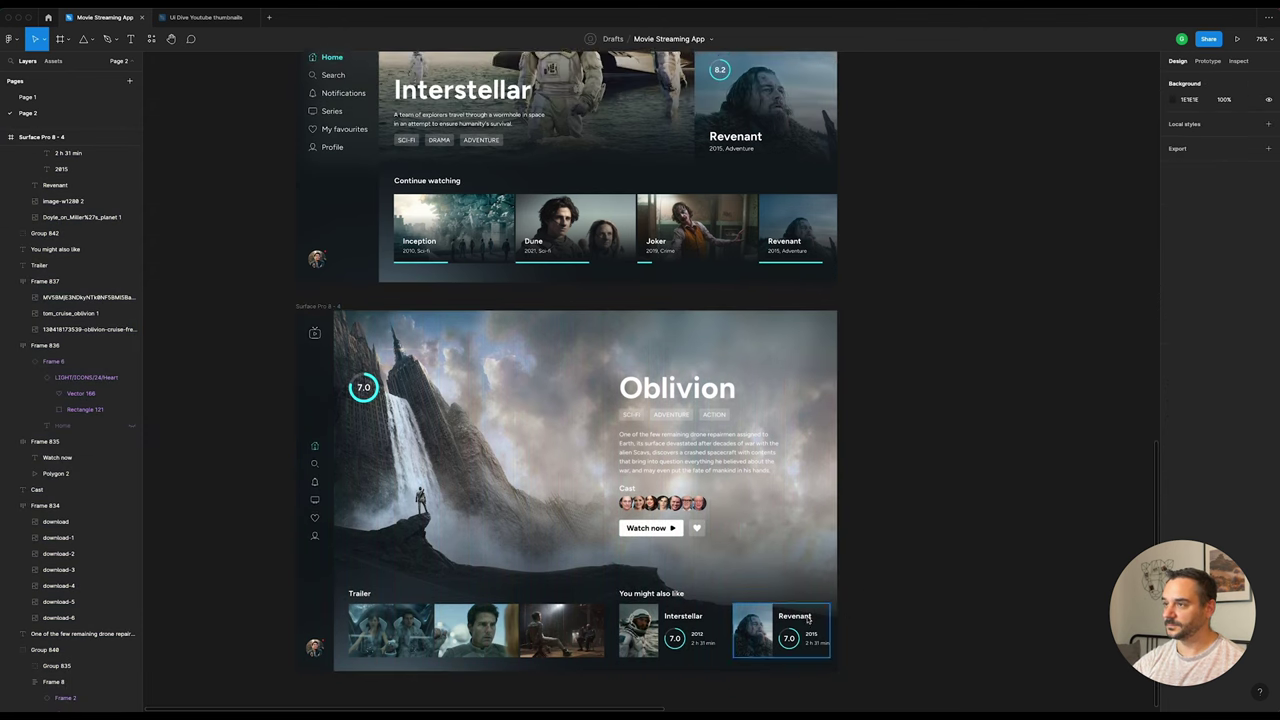
pyautogui.scroll(-2, 806, 600)
pyautogui.scroll(5, 770, 540)
pyautogui.doubleClick(757, 503)
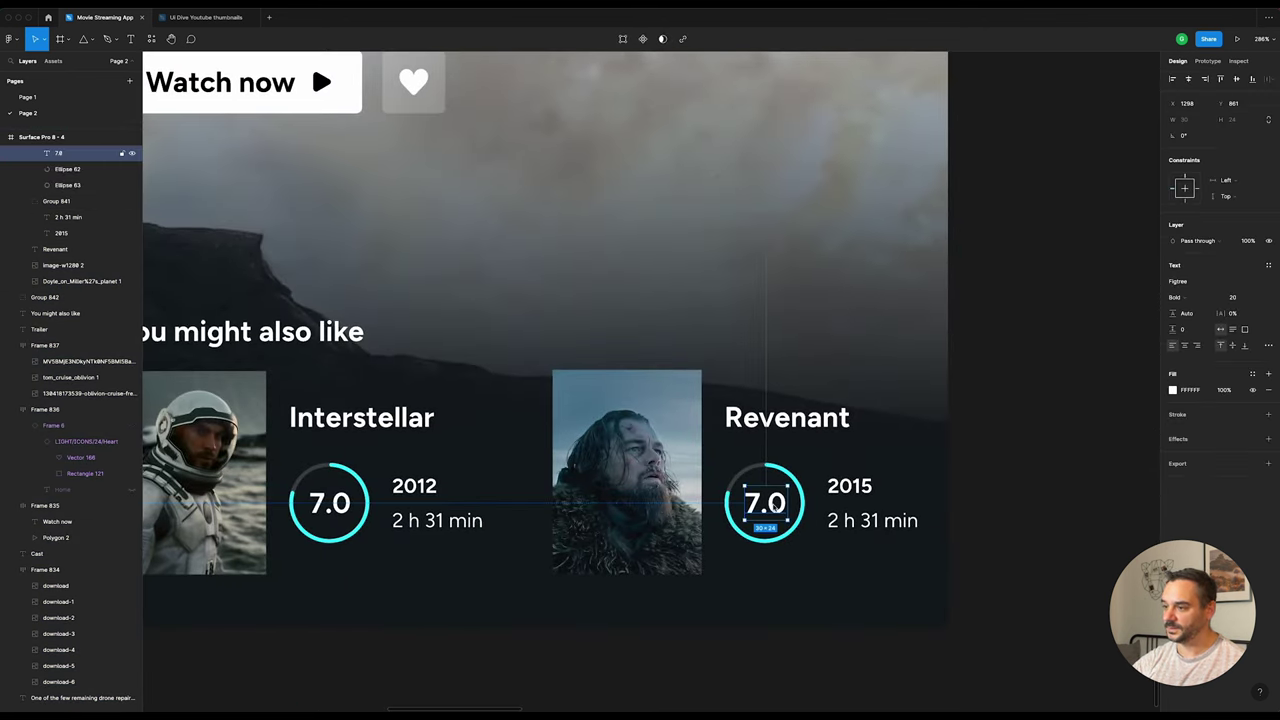
pyautogui.write('8.2')
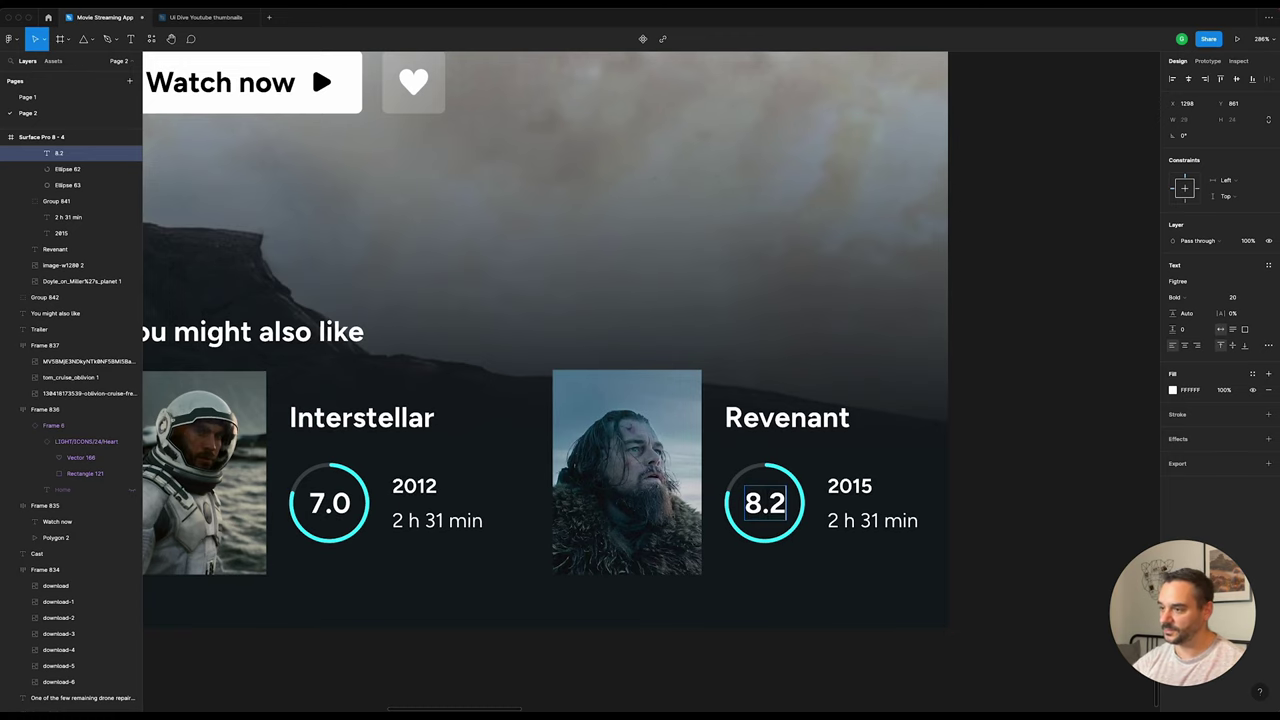
pyautogui.click(1041, 347)
pyautogui.scroll(-6, 1040, 340)
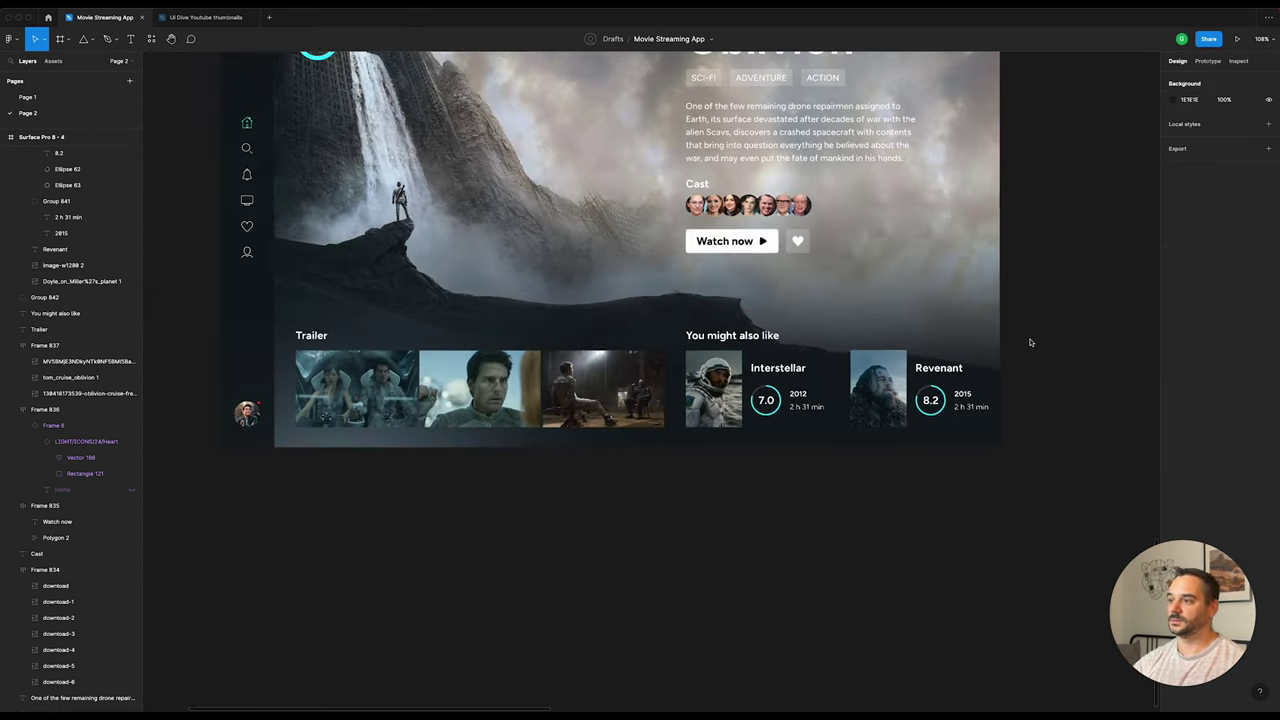
pyautogui.moveTo(1057, 296); pyautogui.dragTo(952, 361)
pyautogui.scroll(5, 807, 471)
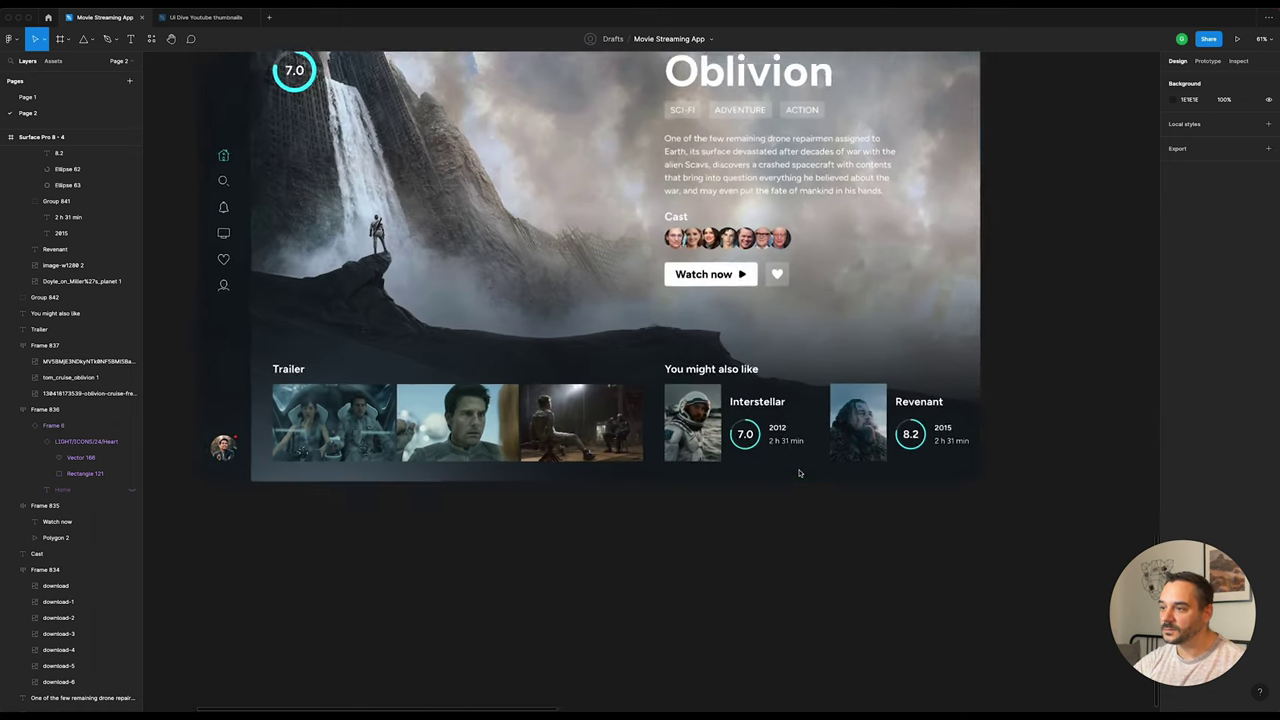
pyautogui.click(780, 440)
# Step: Nudge both recommendation cards, the trailer thumbnails and both headings up about 11 px together
pyautogui.keyDown('shift'); pyautogui.click(871, 433); pyautogui.keyUp('shift')
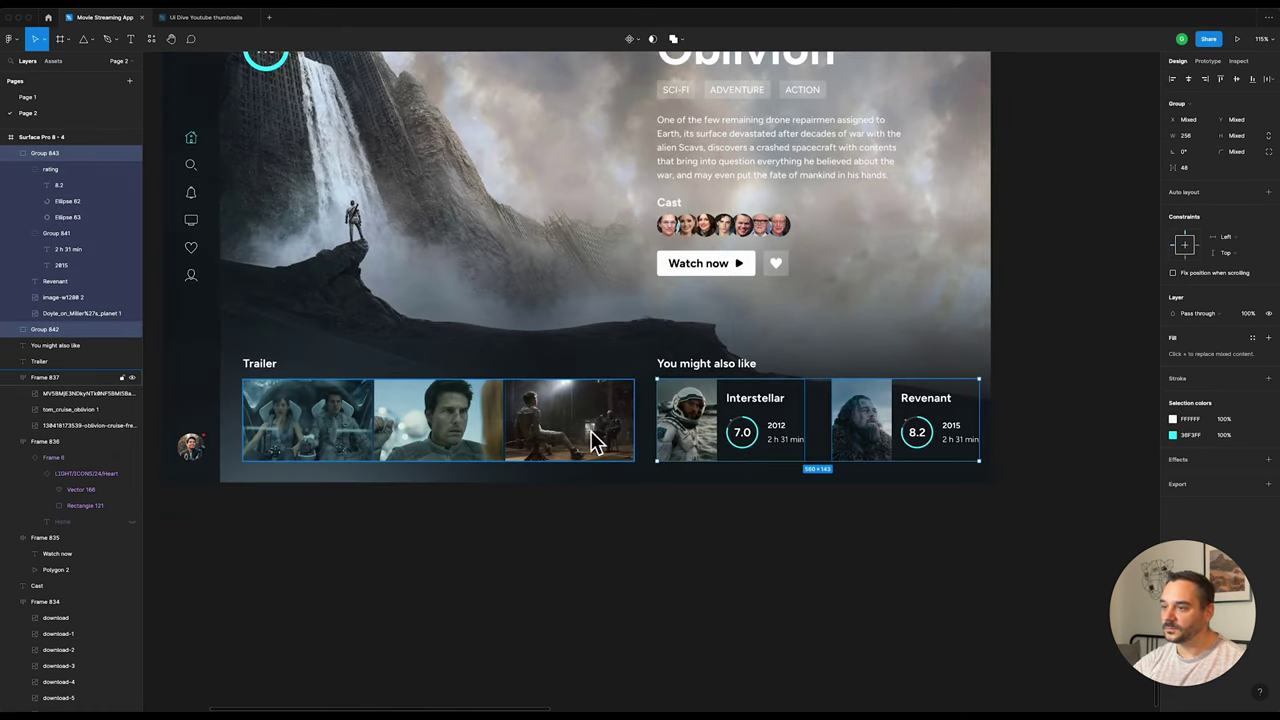
pyautogui.keyDown('shift'); pyautogui.click(586, 434); pyautogui.keyUp('shift')
pyautogui.keyDown('shift'); pyautogui.click(706, 363); pyautogui.keyUp('shift')
pyautogui.keyDown('shift'); pyautogui.click(435, 368); pyautogui.keyUp('shift')
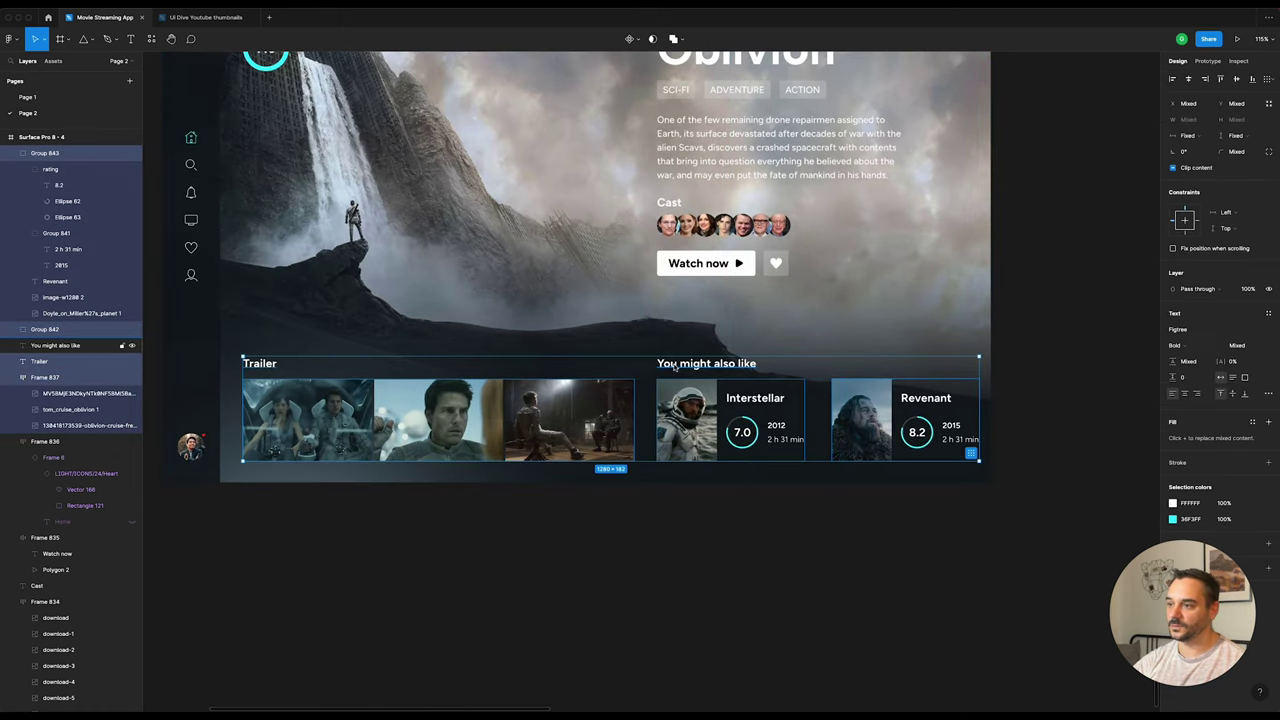
pyautogui.hotkey('shift', 'Up')
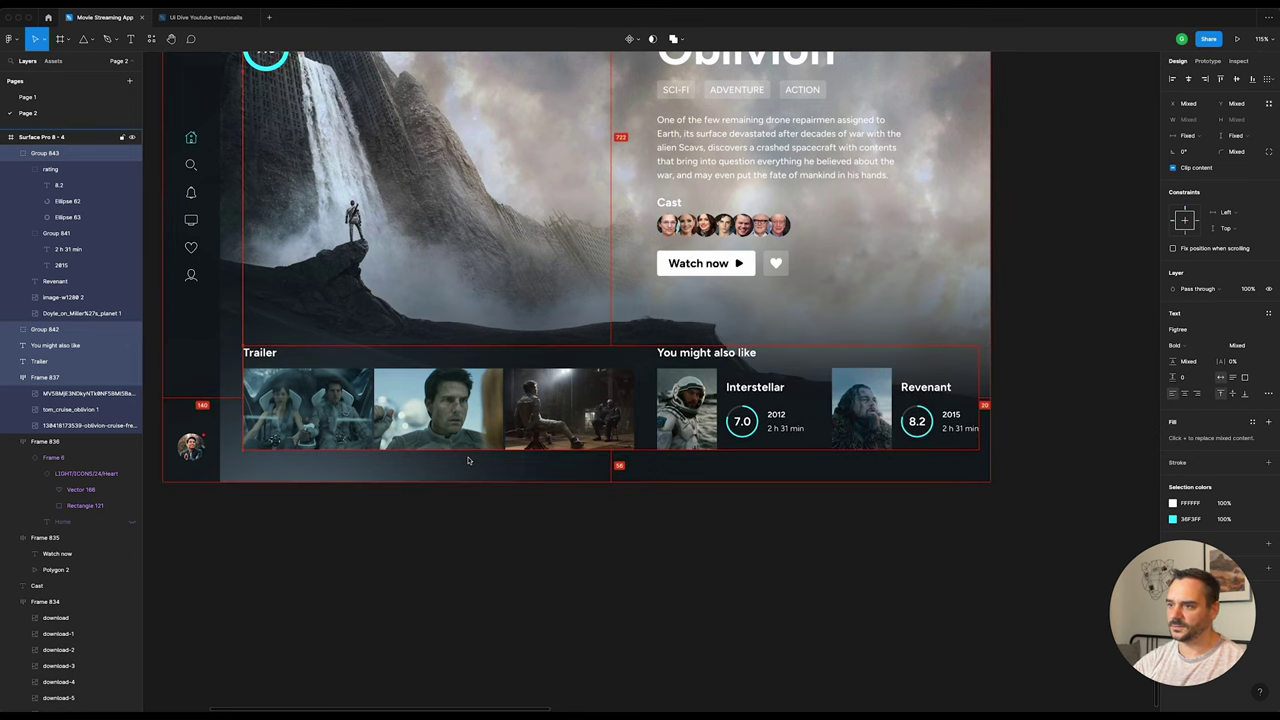
pyautogui.keyDown('ctrl'); pyautogui.scroll(-5, 446, 412); pyautogui.keyUp('ctrl')
pyautogui.scroll(2, 446, 412)
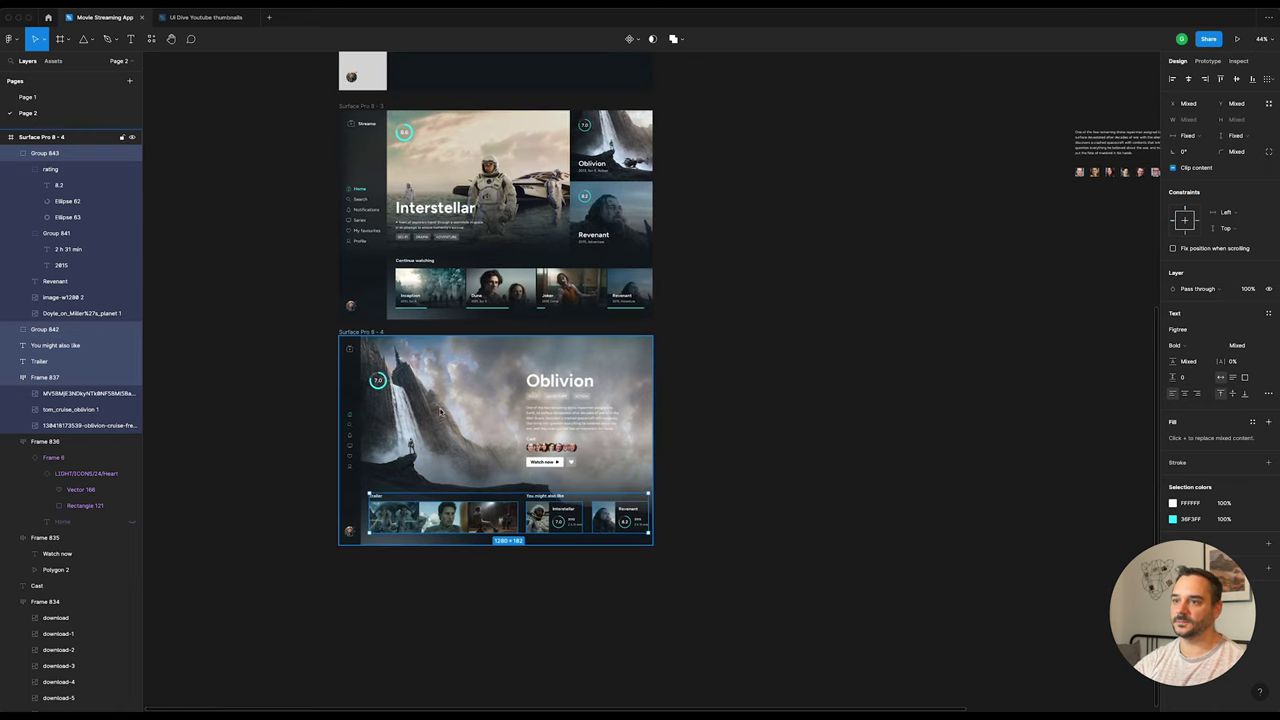
pyautogui.keyDown('ctrl'); pyautogui.scroll(10, 363, 309); pyautogui.keyUp('ctrl')
# Step: Move the home screen's sidebar avatar up 14 px and check its edge spacing
pyautogui.click(237, 286)
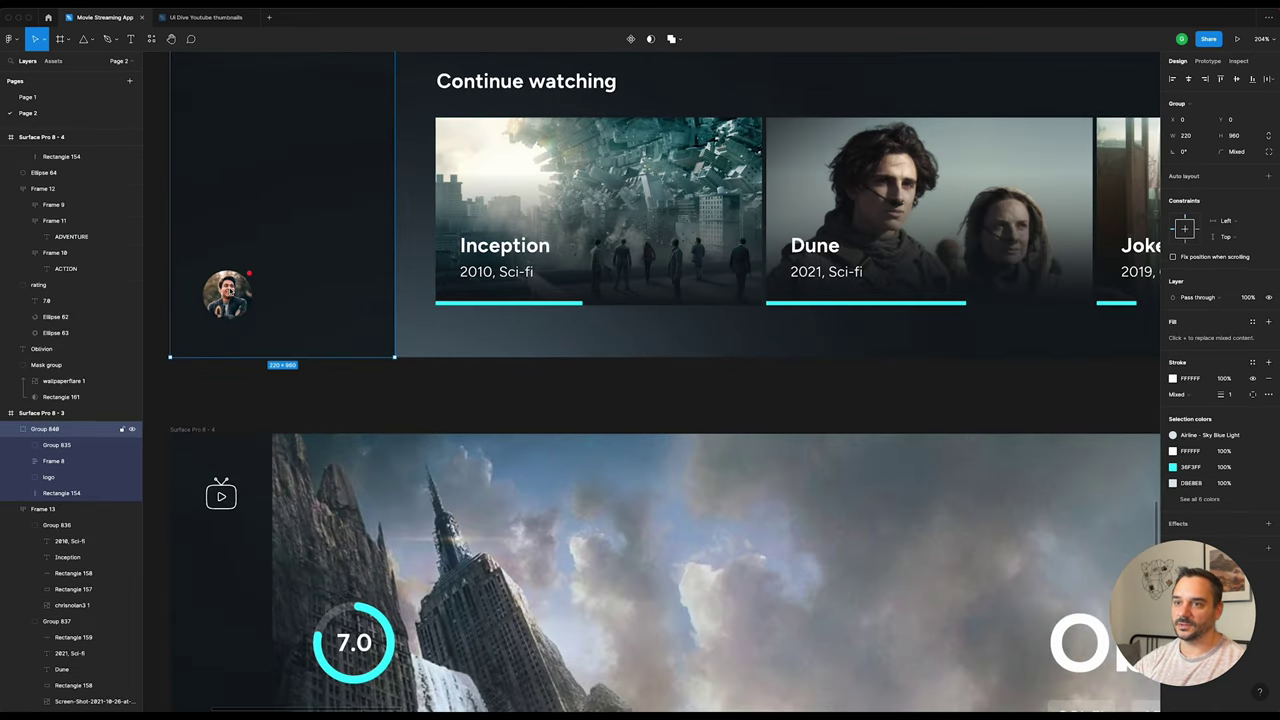
pyautogui.moveTo(238, 306); pyautogui.dragTo(238, 292)
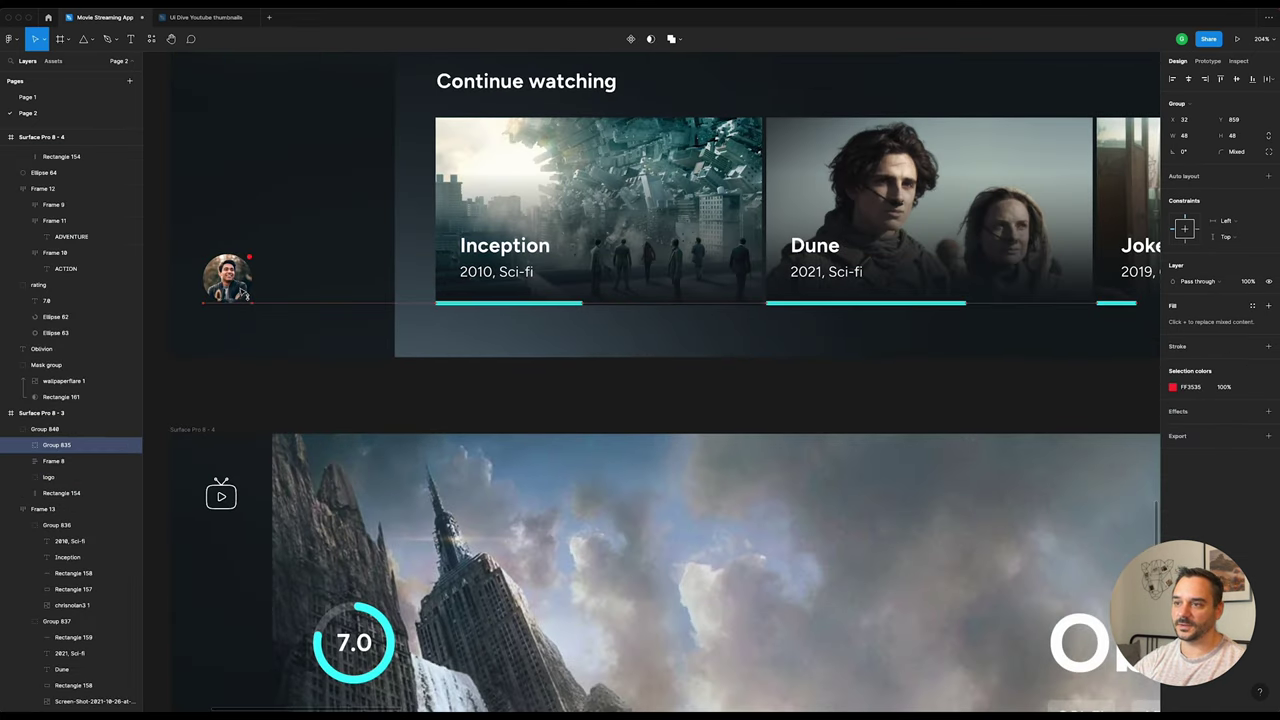
pyautogui.press('alt')
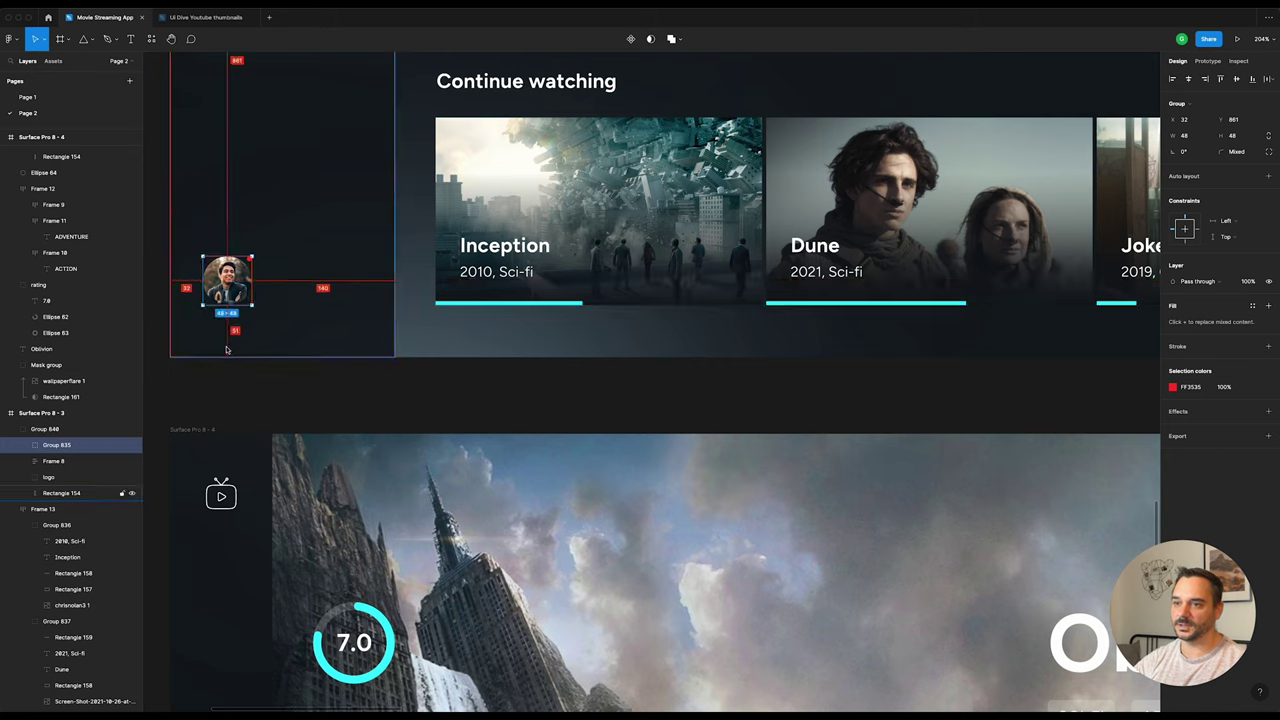
# Step: Nudge the Continue watching heading and its cards row up 4 px
pyautogui.click(685, 291)
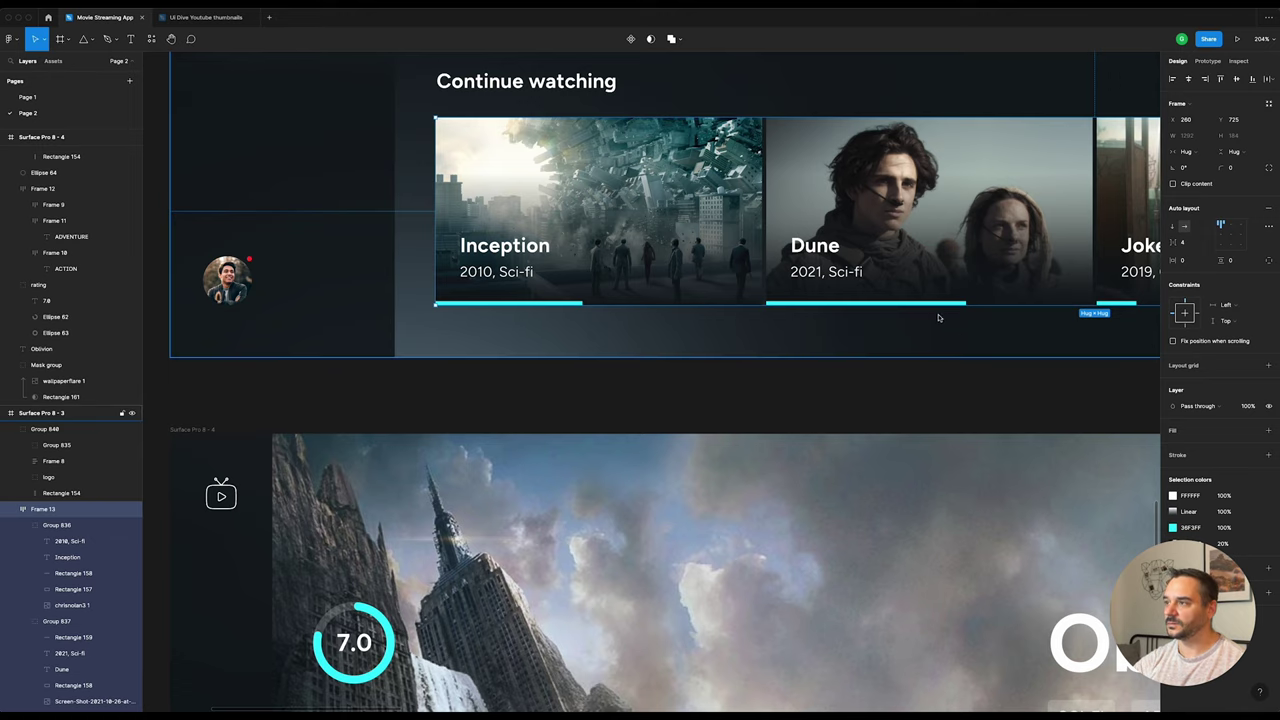
pyautogui.scroll(-5, 723, 338)
pyautogui.hscroll(1, 603, 262)
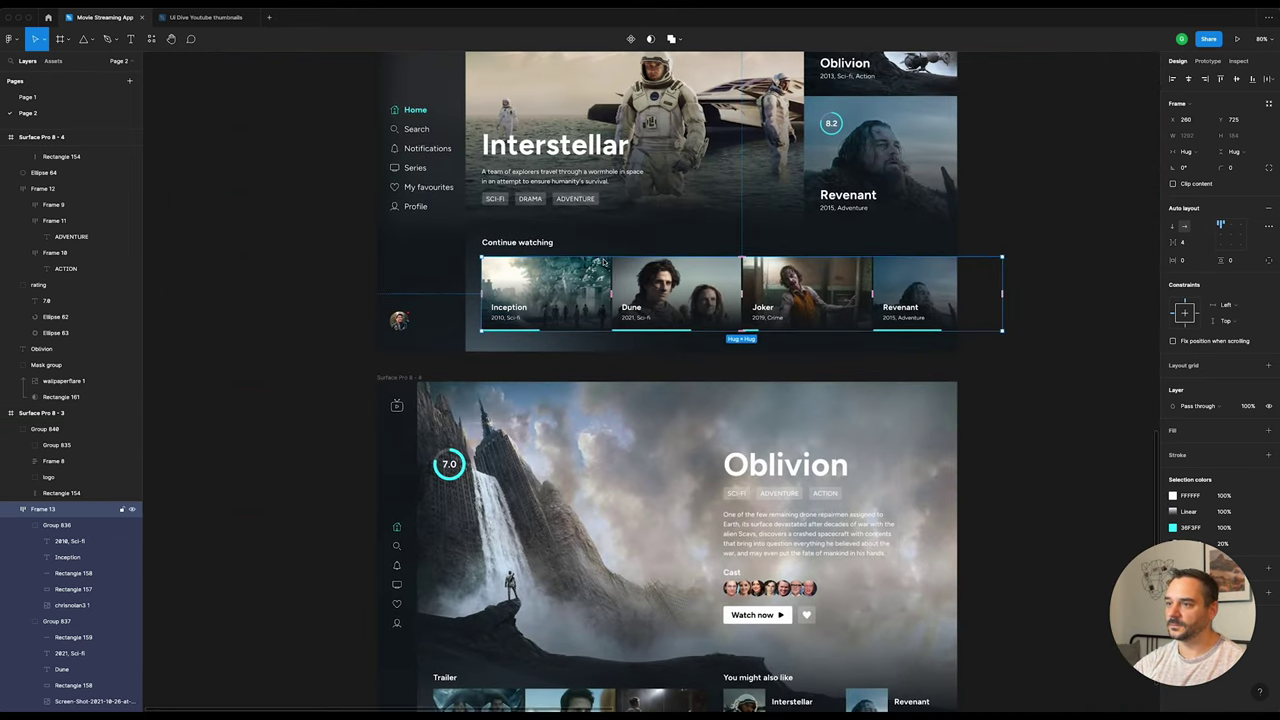
pyautogui.keyDown('shift'); pyautogui.click(546, 250); pyautogui.keyUp('shift')
pyautogui.scroll(5, 621, 281)
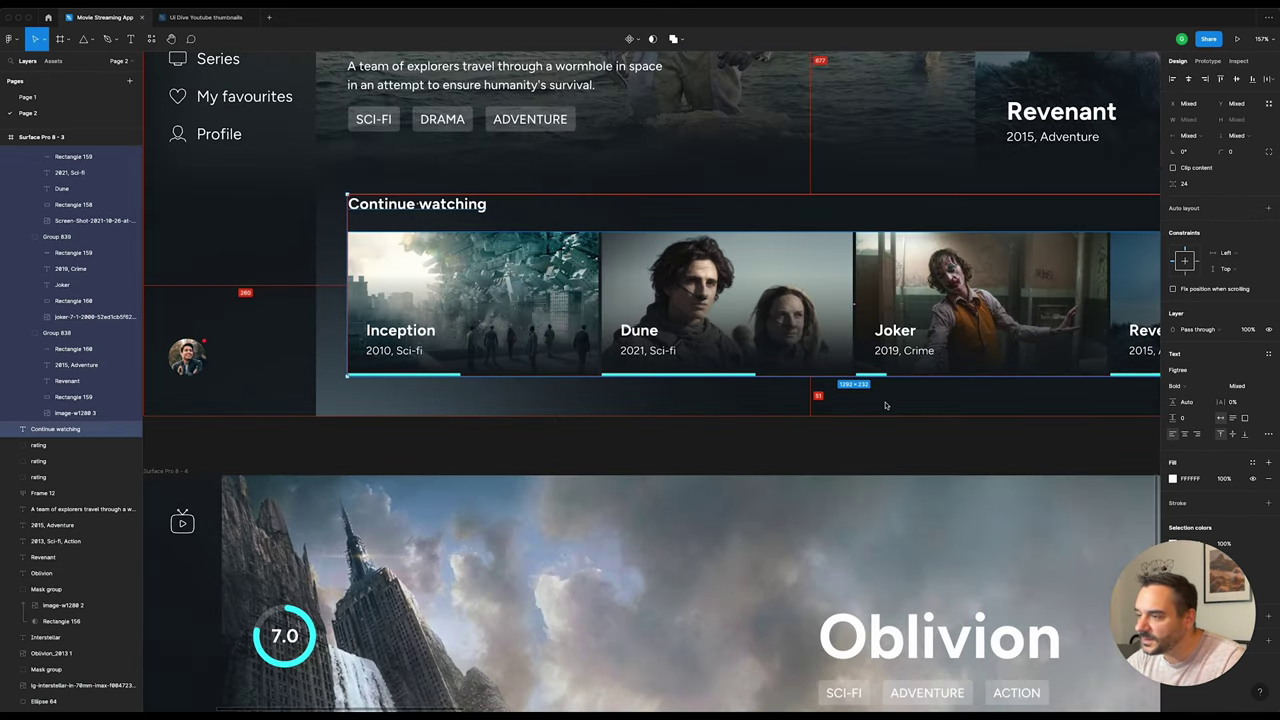
pyautogui.press('Up')
pyautogui.press('Up')
pyautogui.press('Up')
pyautogui.press('Up')
pyautogui.press('Up')
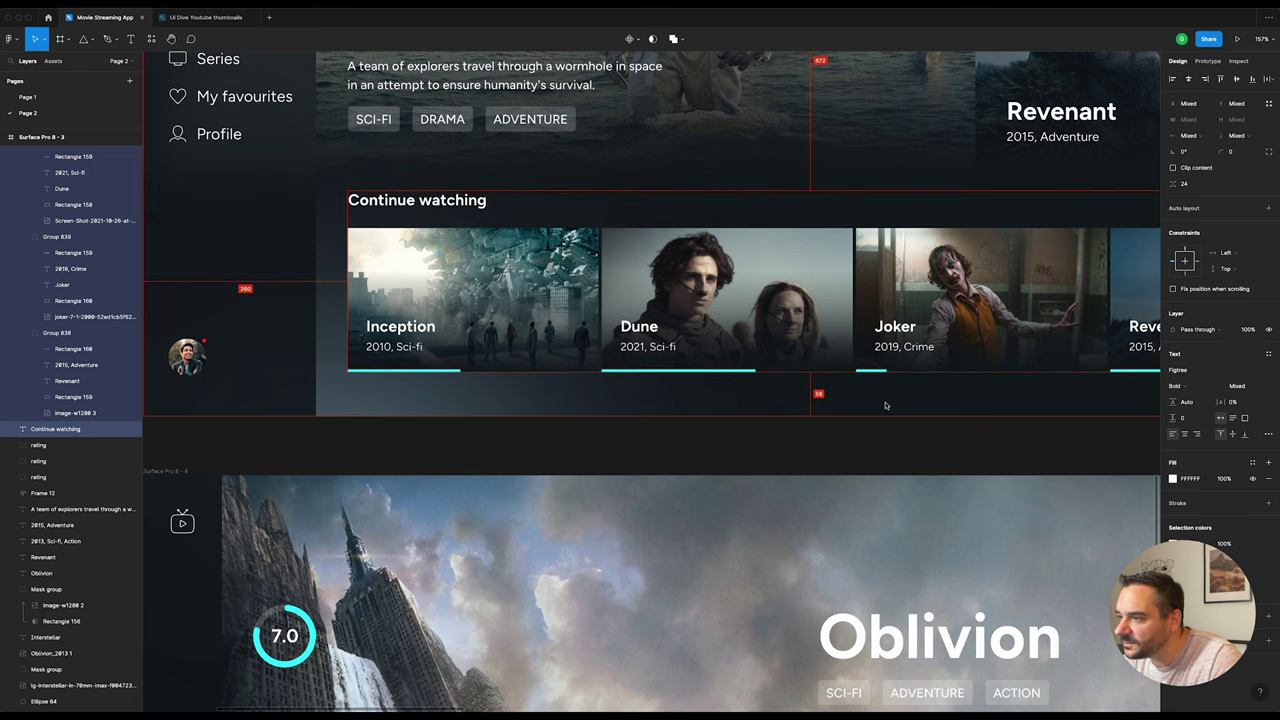
# Step: Shift the home screen's sidebar avatar slightly further up to line up with the bottom row
pyautogui.scroll(-5, 655, 340)
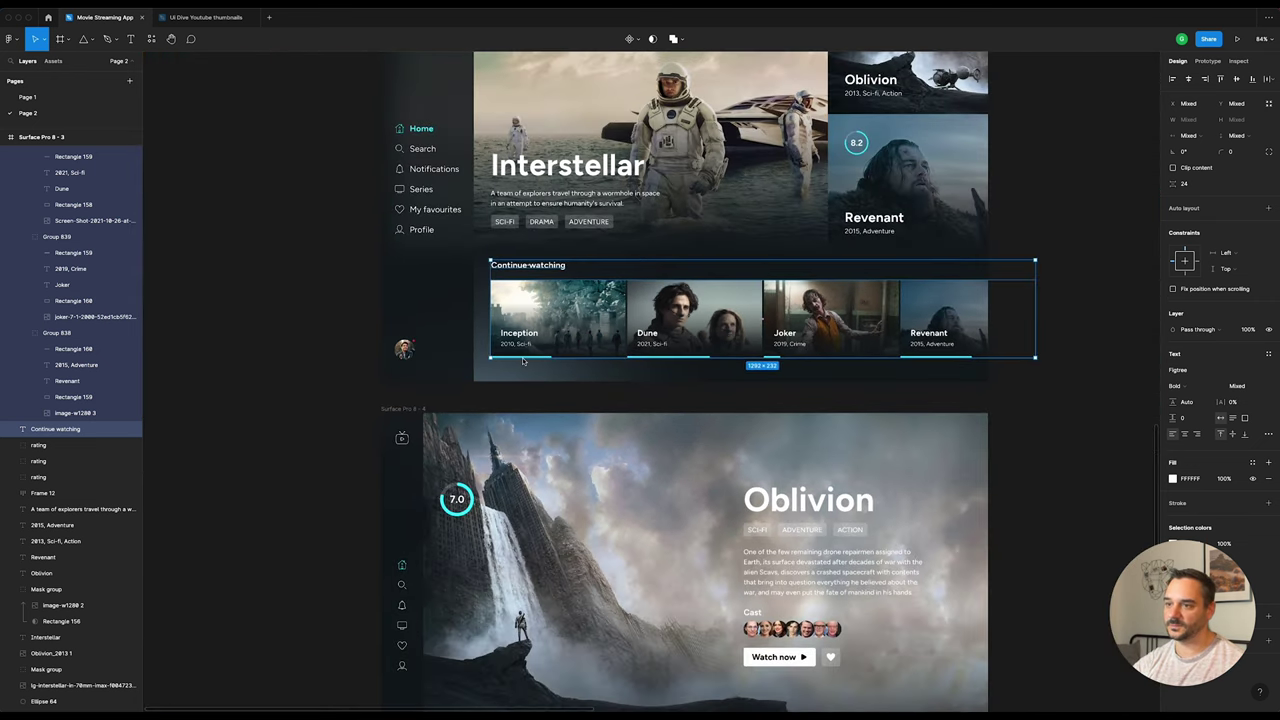
pyautogui.click(407, 351)
pyautogui.doubleClick(407, 351)
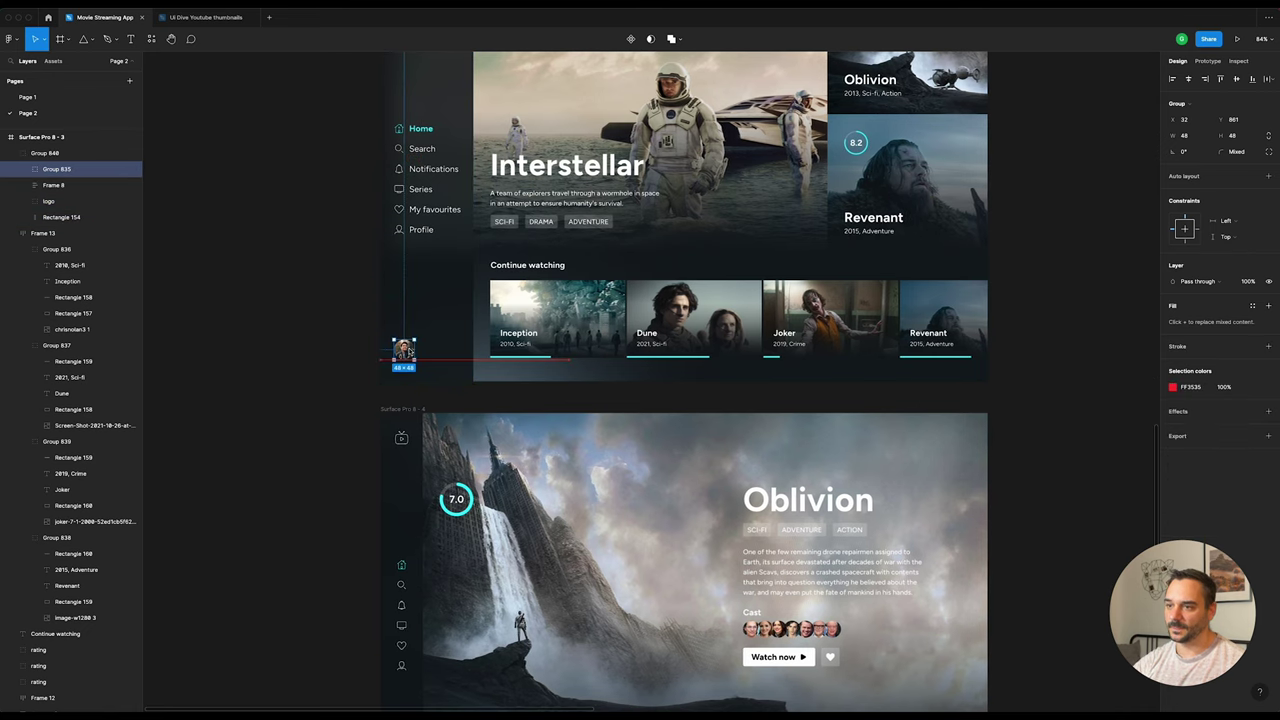
pyautogui.moveTo(409, 351); pyautogui.dragTo(415, 357)
pyautogui.scroll(5, 416, 369)
pyautogui.scroll(-2, 471, 385)
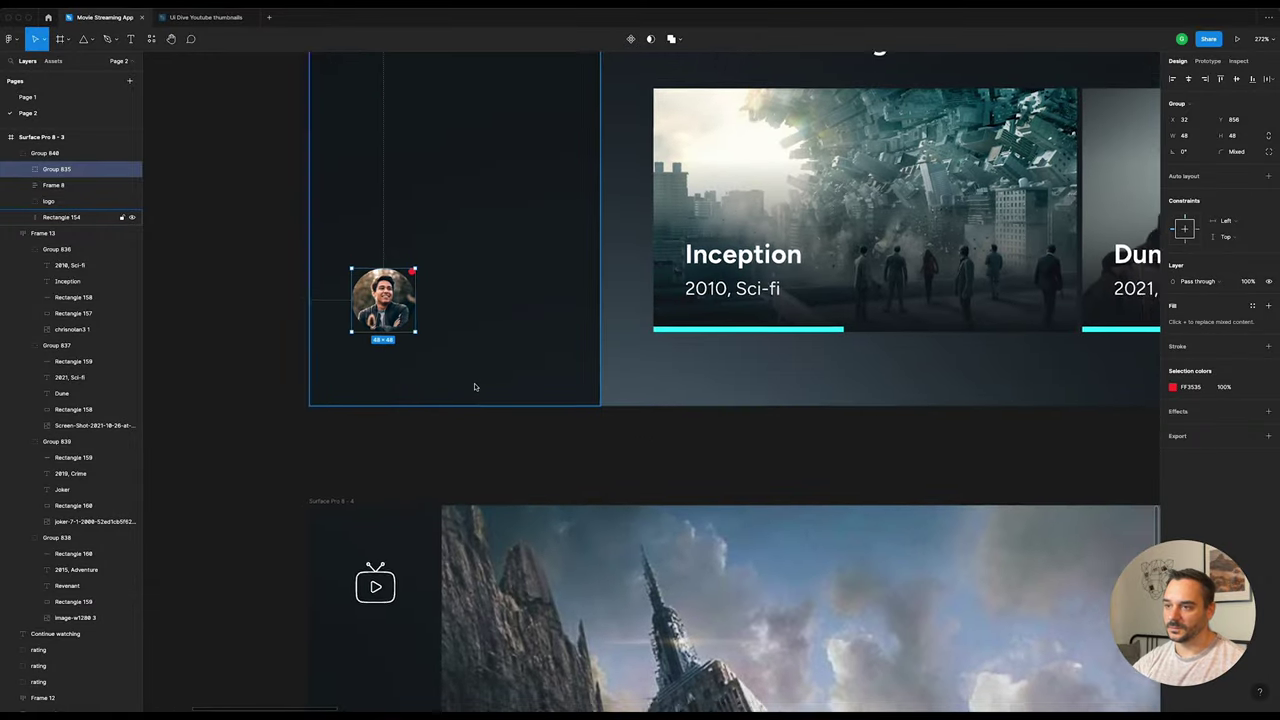
pyautogui.scroll(-5, 471, 385)
pyautogui.scroll(-3, 450, 420)
pyautogui.scroll(5, 430, 455)
pyautogui.scroll(1, 430, 455)
# Step: Raise the Oblivion screen's sidebar avatar about 27 px, then review both screens
pyautogui.click(415, 470)
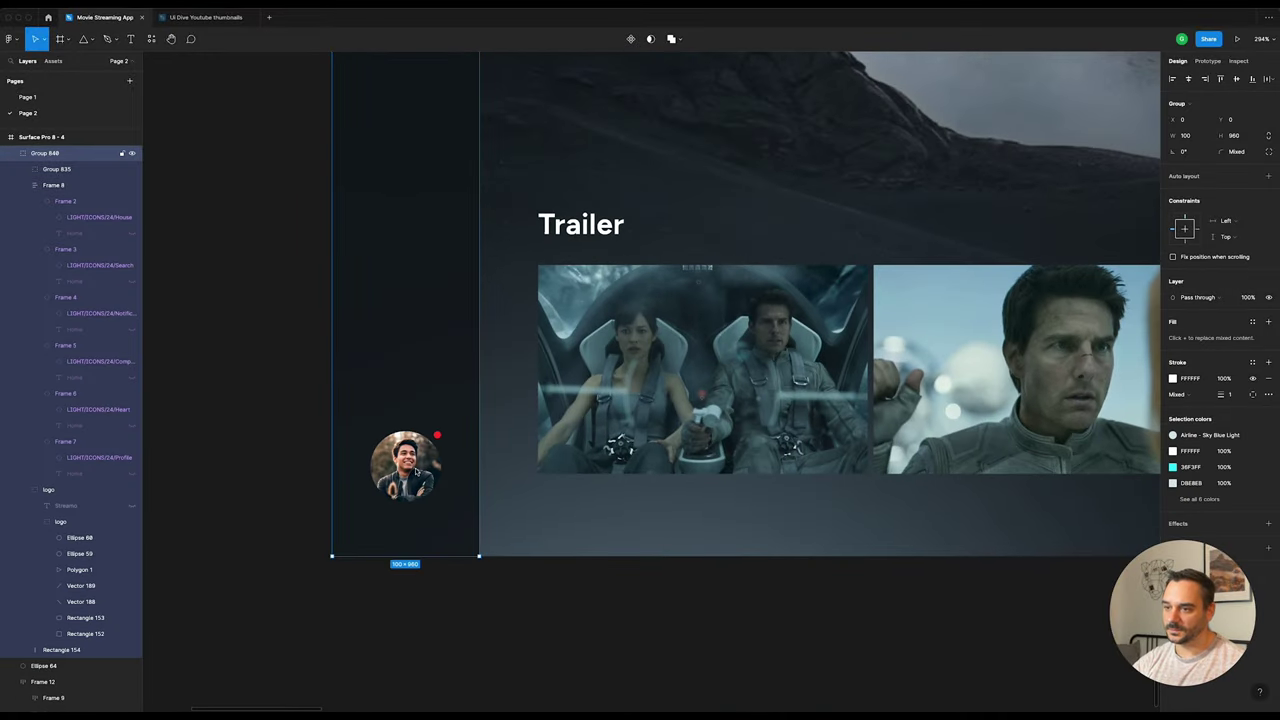
pyautogui.click(427, 470)
pyautogui.moveTo(427, 470); pyautogui.dragTo(427, 443)
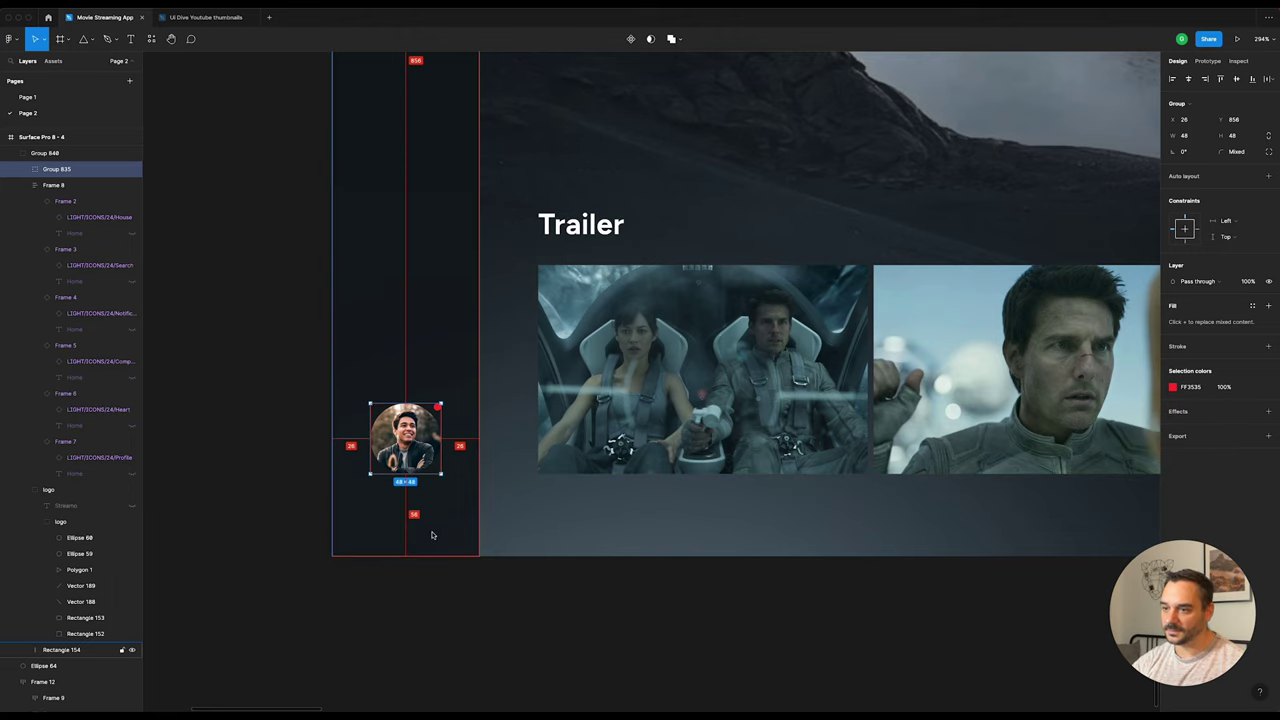
pyautogui.click(589, 606)
pyautogui.scroll(-2, 589, 606)
pyautogui.scroll(-5, 574, 589)
pyautogui.scroll(-1, 597, 591)
pyautogui.hscroll(3, 491, 614)
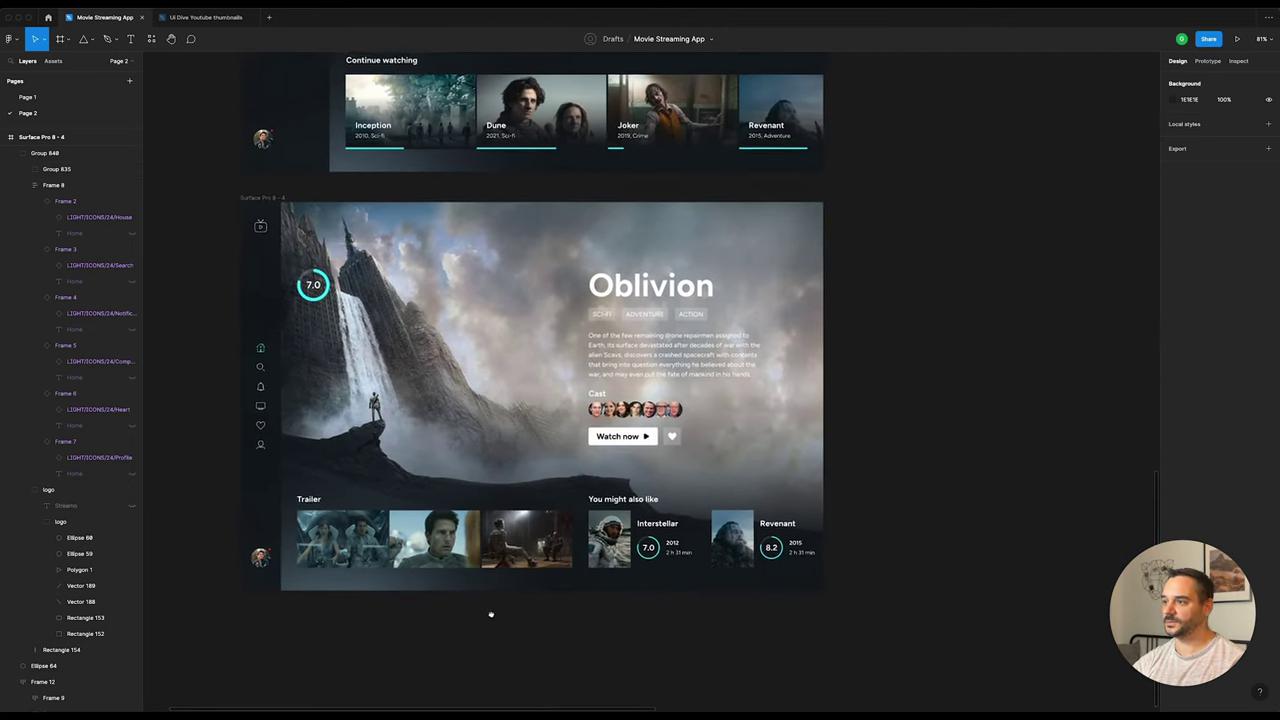
pyautogui.hscroll(-2, 491, 614)
pyautogui.scroll(1, 491, 614)
pyautogui.scroll(1, 911, 457)
pyautogui.scroll(4, 912, 460)
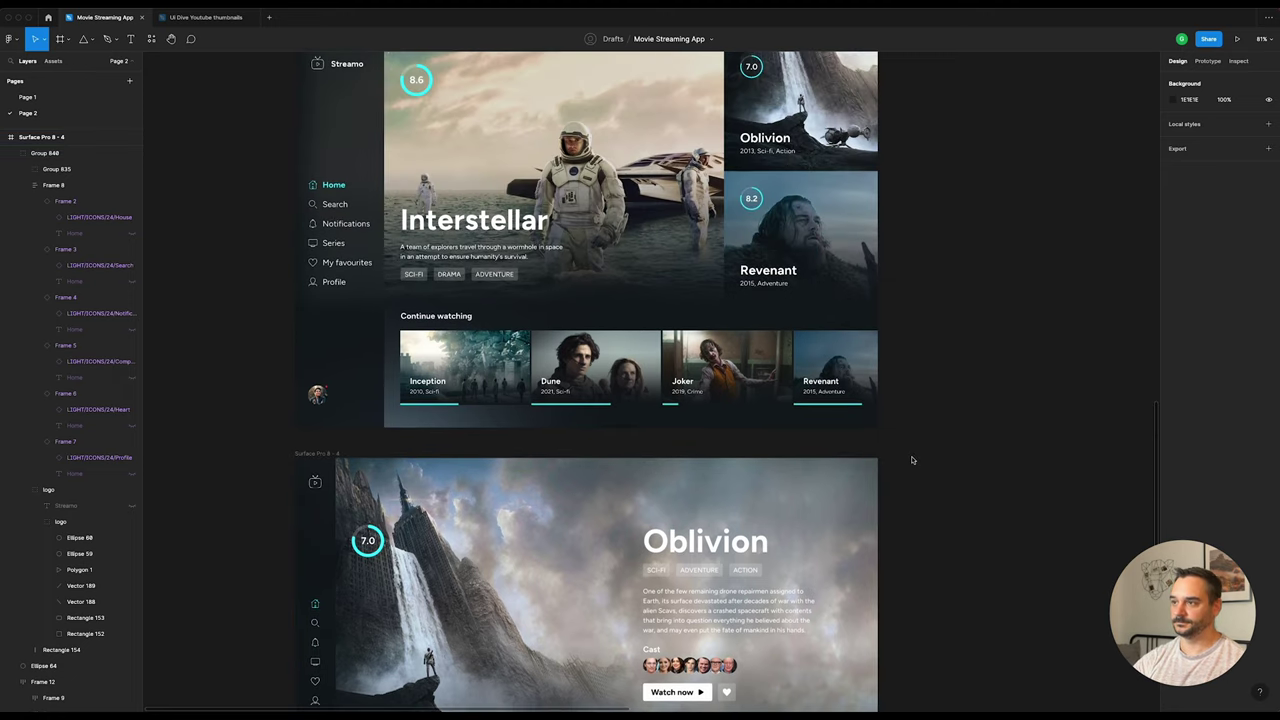
pyautogui.scroll(1, 912, 460)
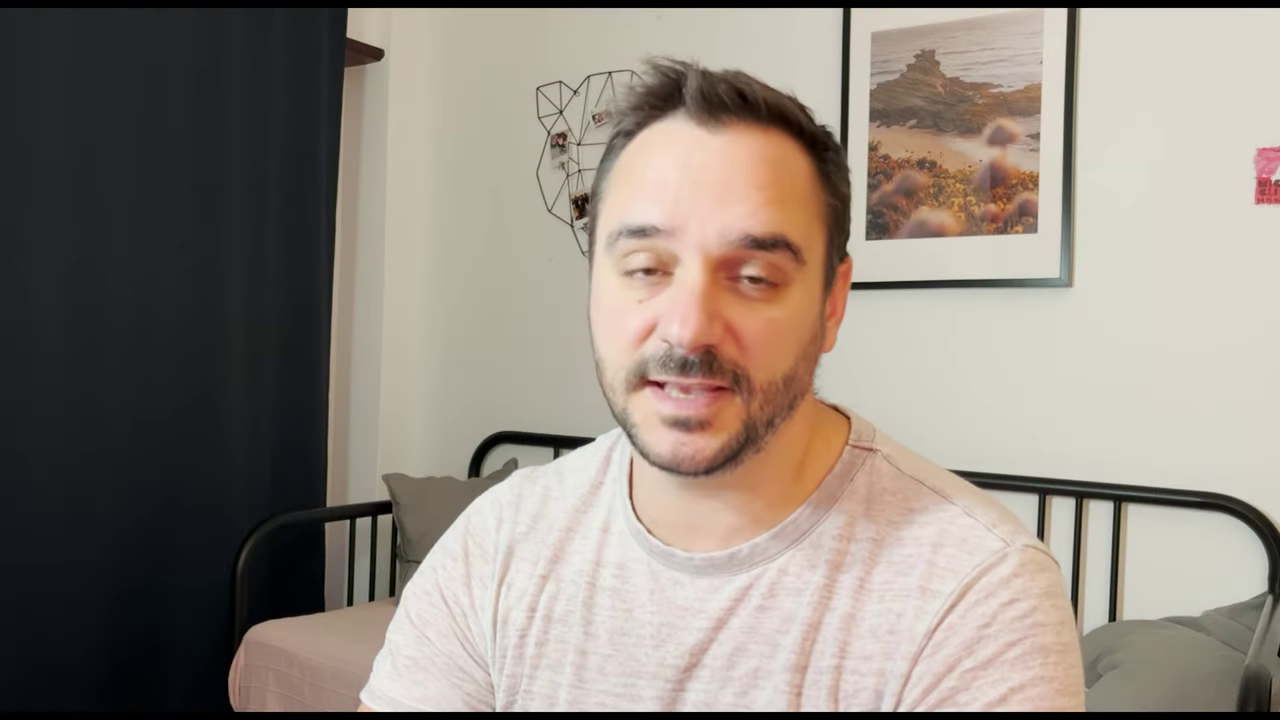